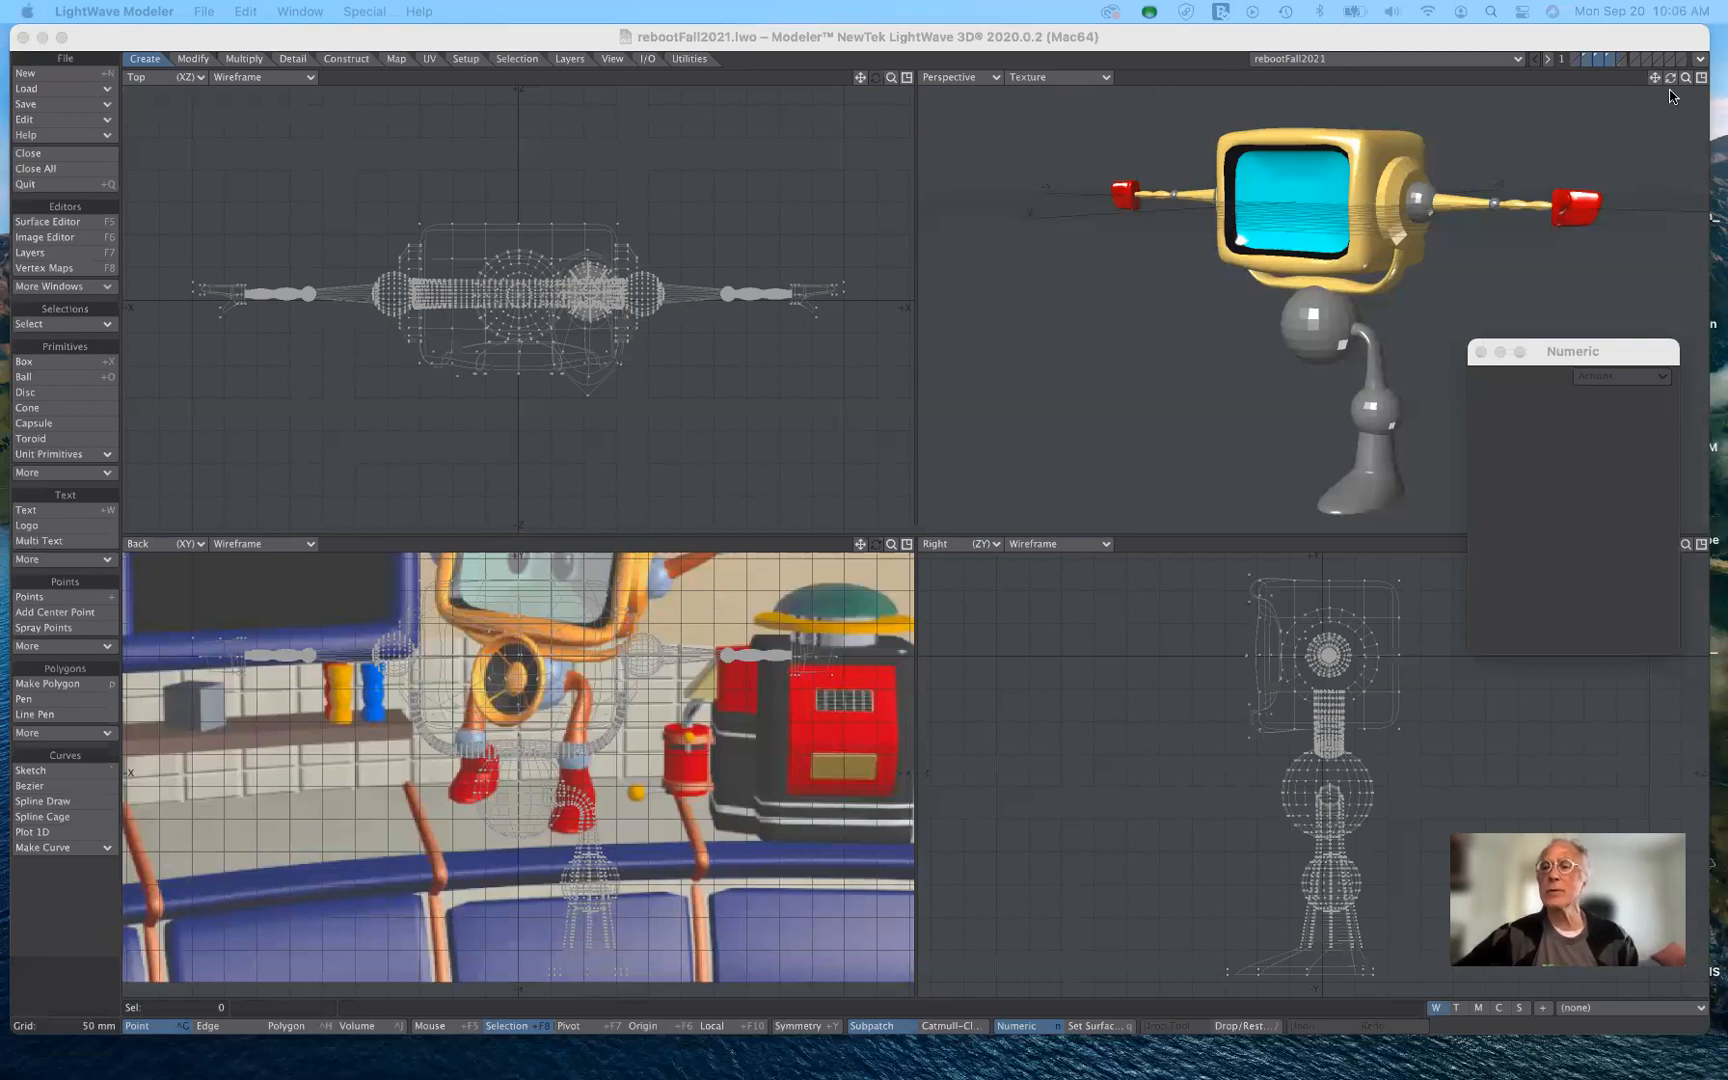
# Set the perspective viewport's shading to Textured Wire, framed on the robot's foot and clear of the Numeric window.
pyautogui.moveTo(1672, 82); pyautogui.dragTo(1684, 88)
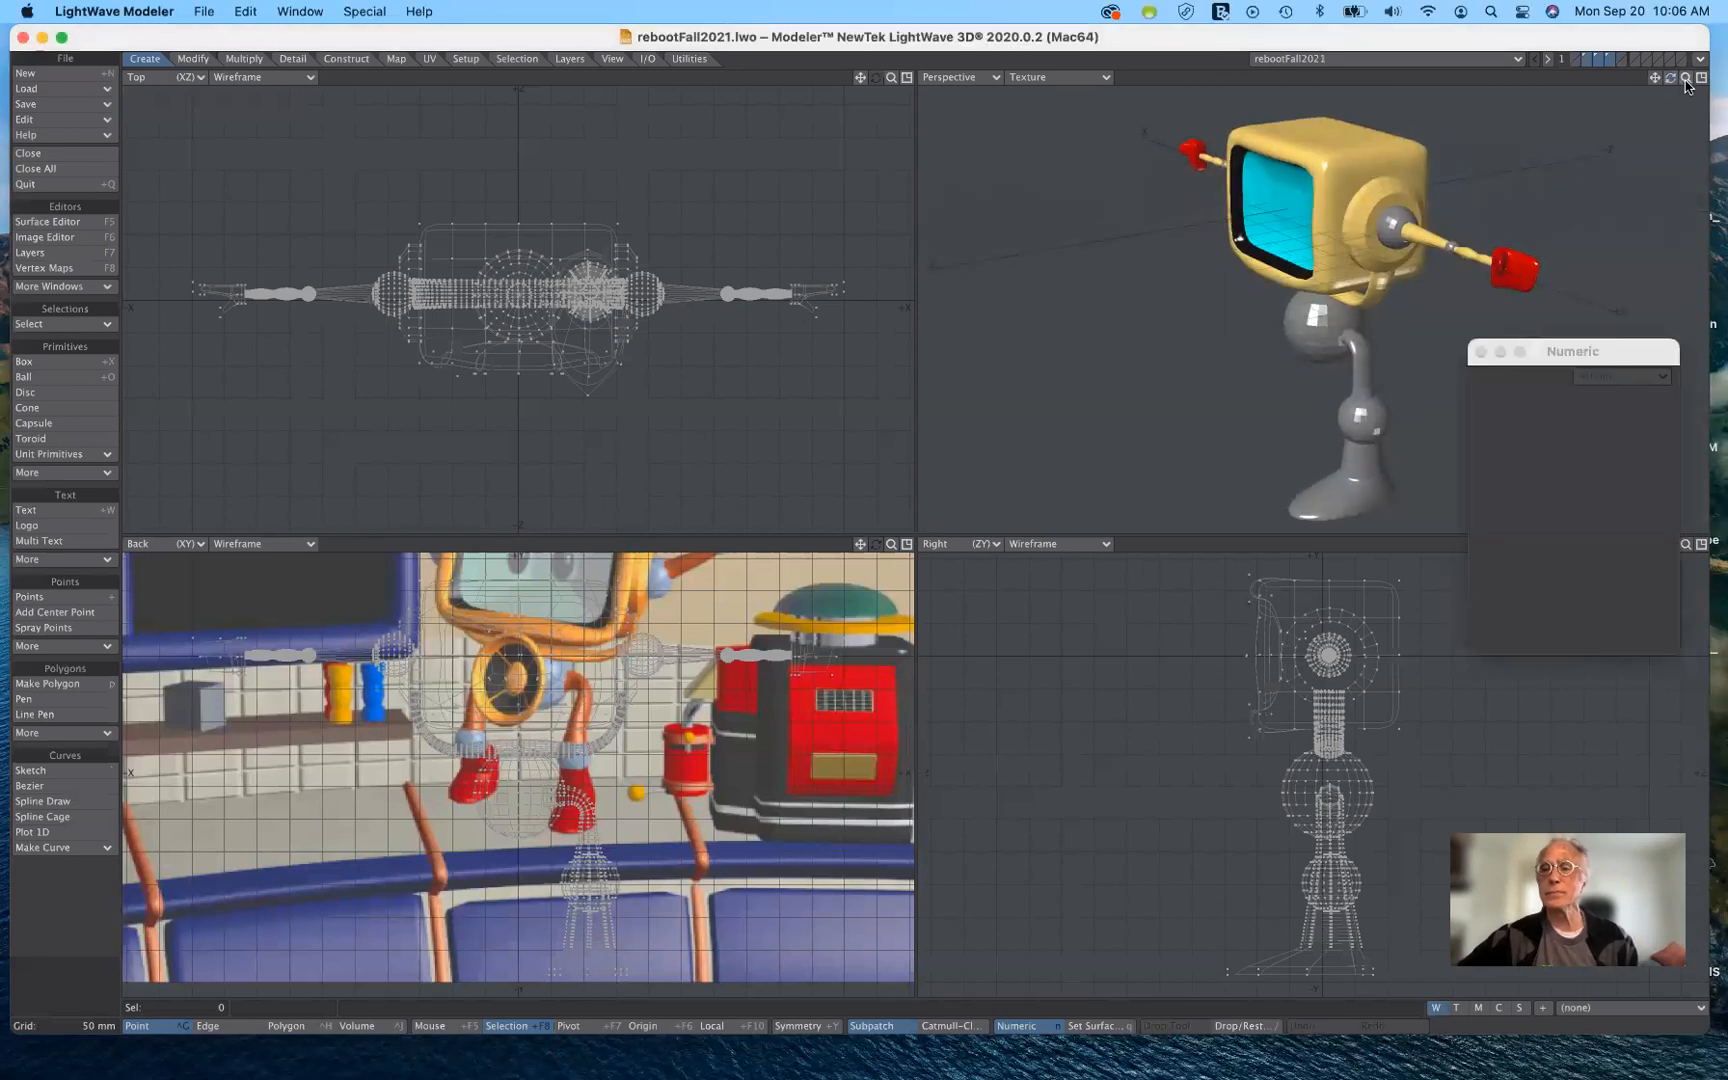
pyautogui.moveTo(1655, 77); pyautogui.dragTo(1639, 0)
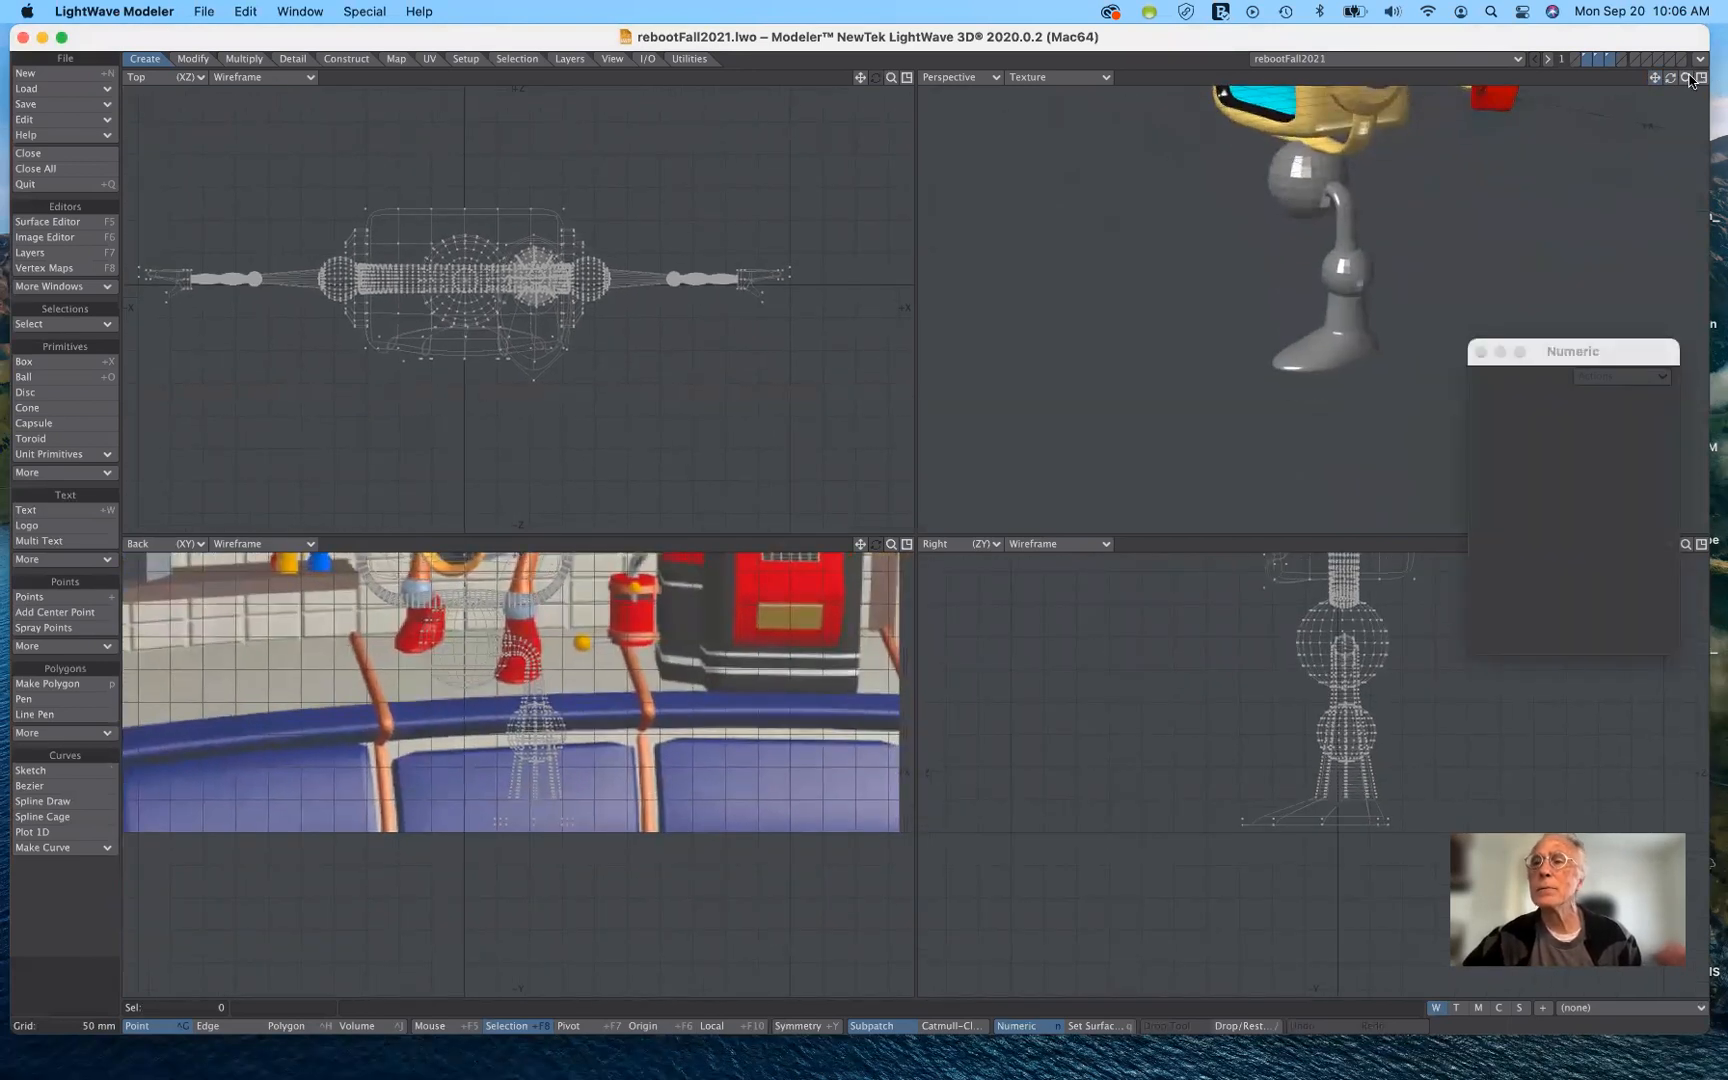
pyautogui.moveTo(1690, 80); pyautogui.dragTo(1633, 183)
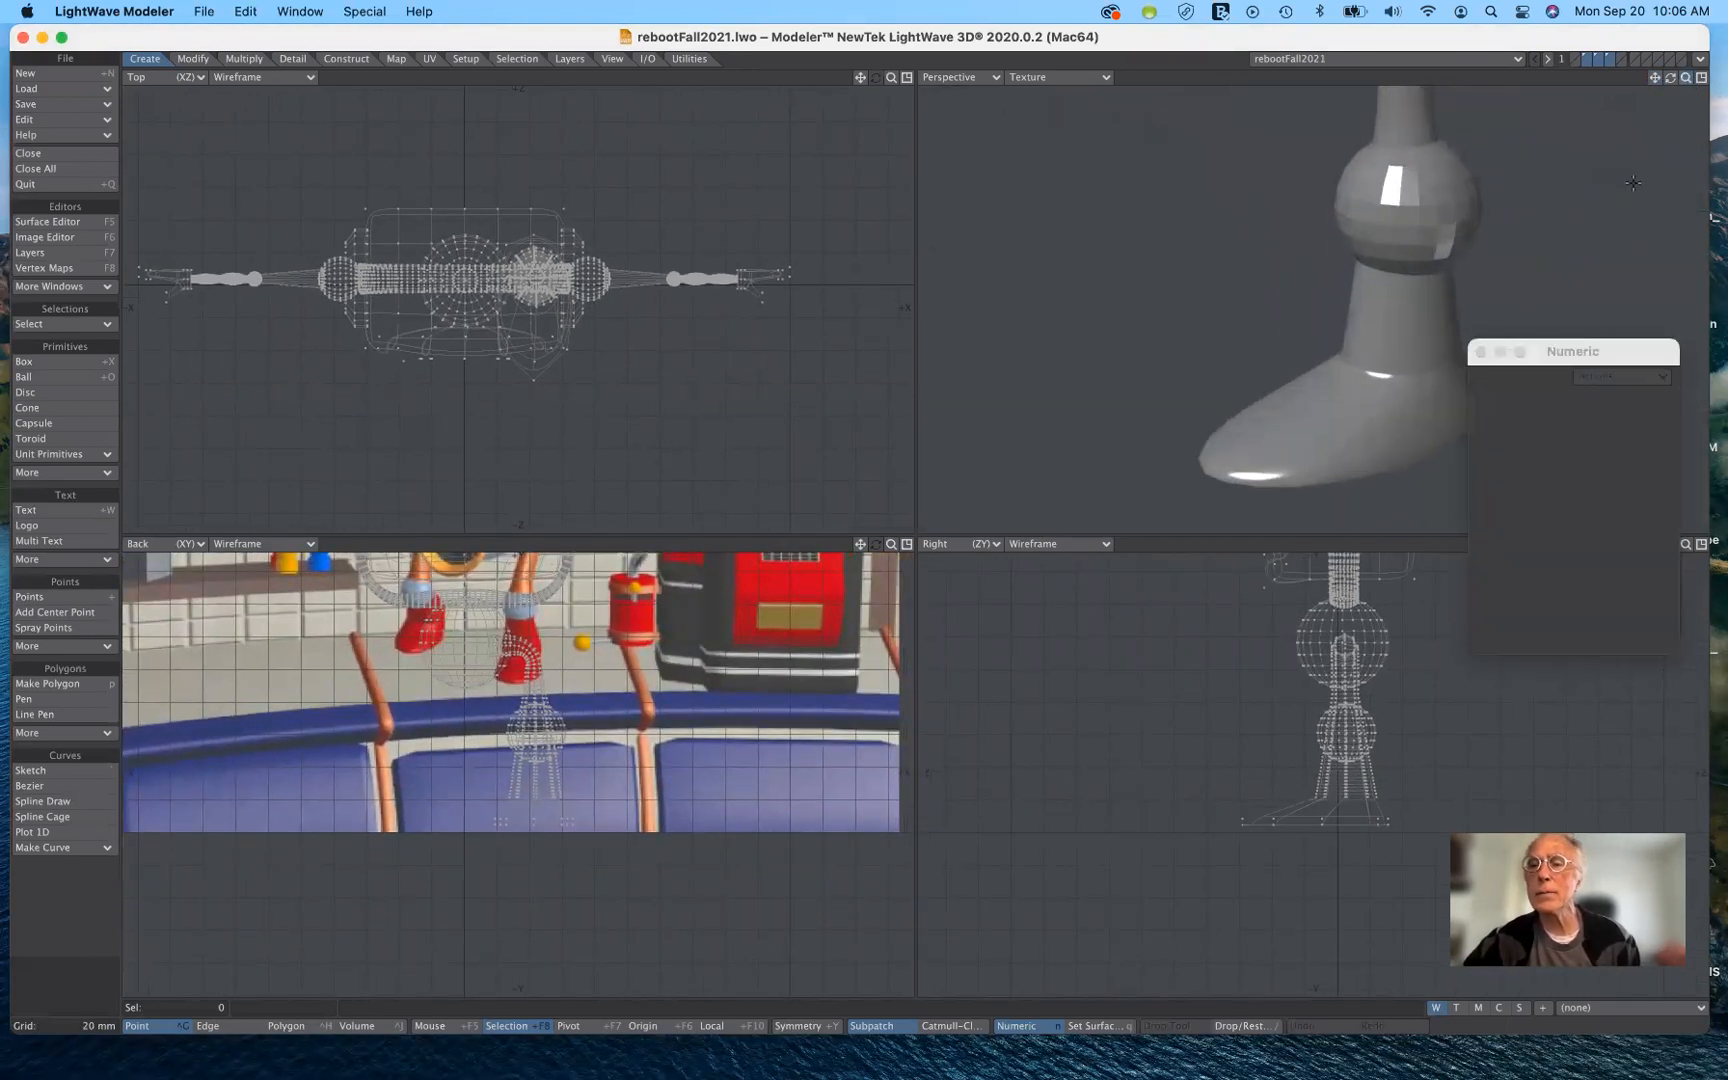
pyautogui.moveTo(1593, 354); pyautogui.dragTo(993, 201)
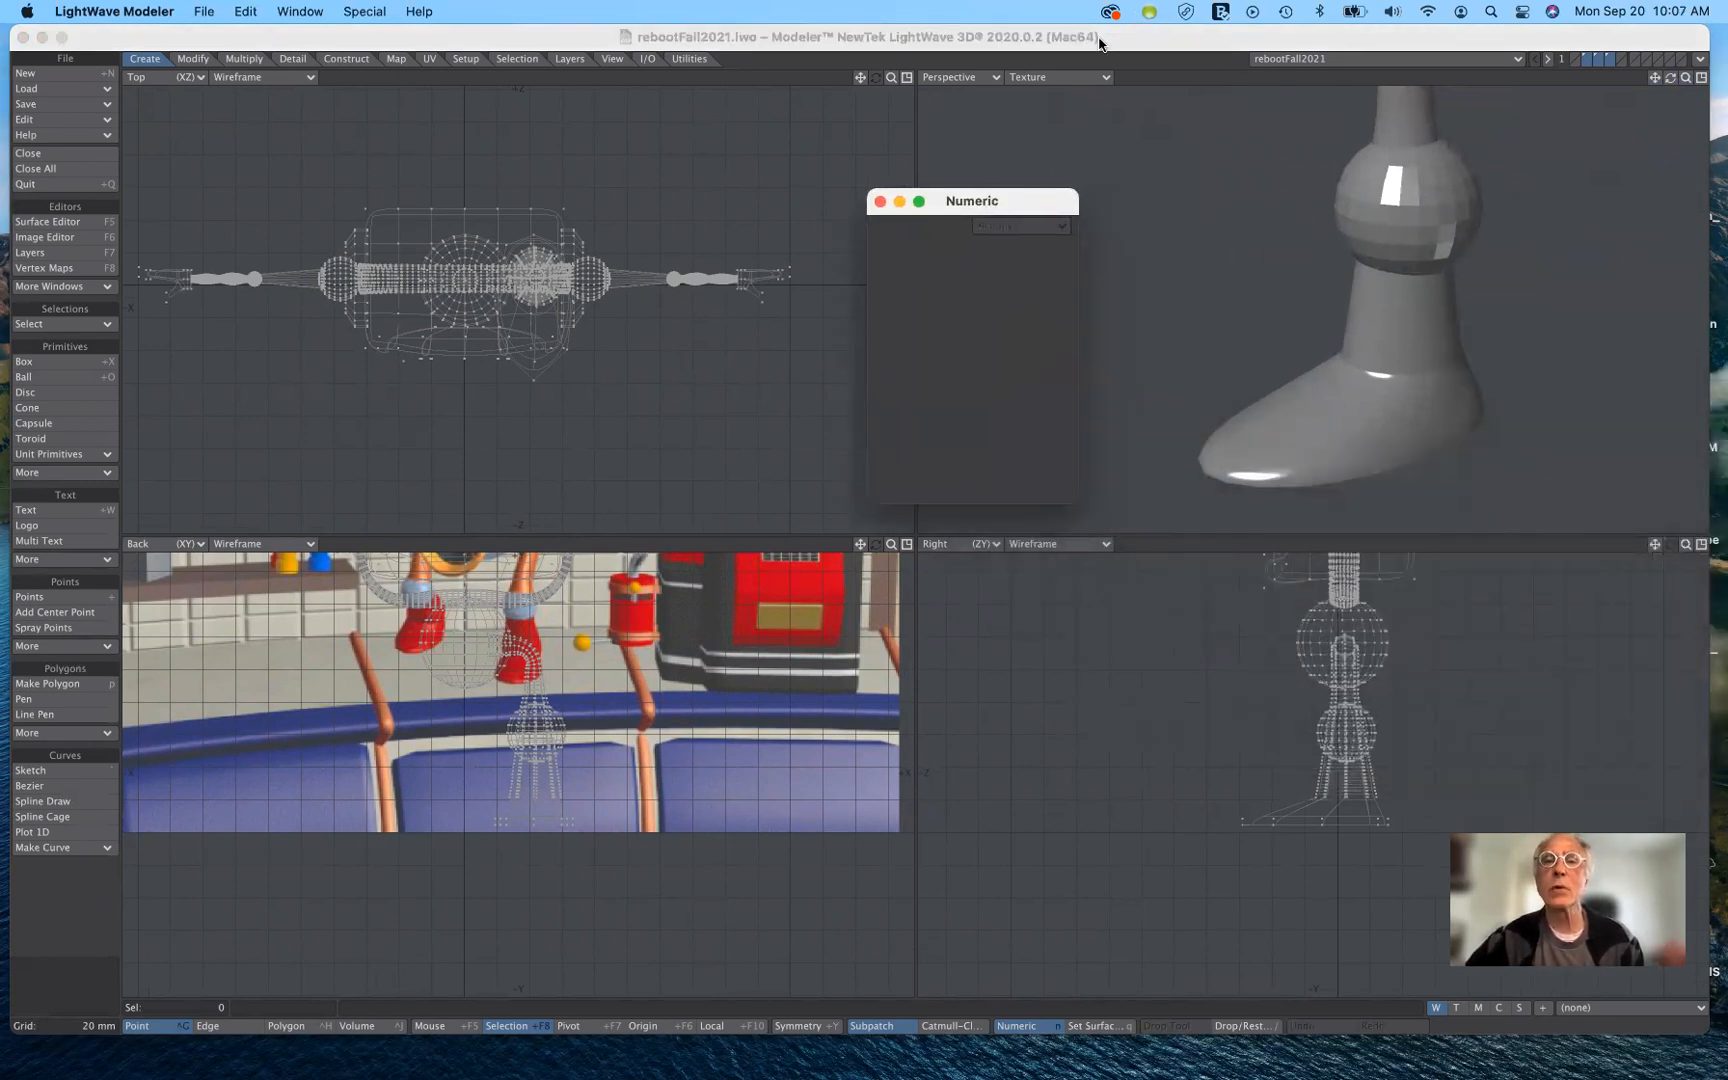
pyautogui.click(1072, 79)
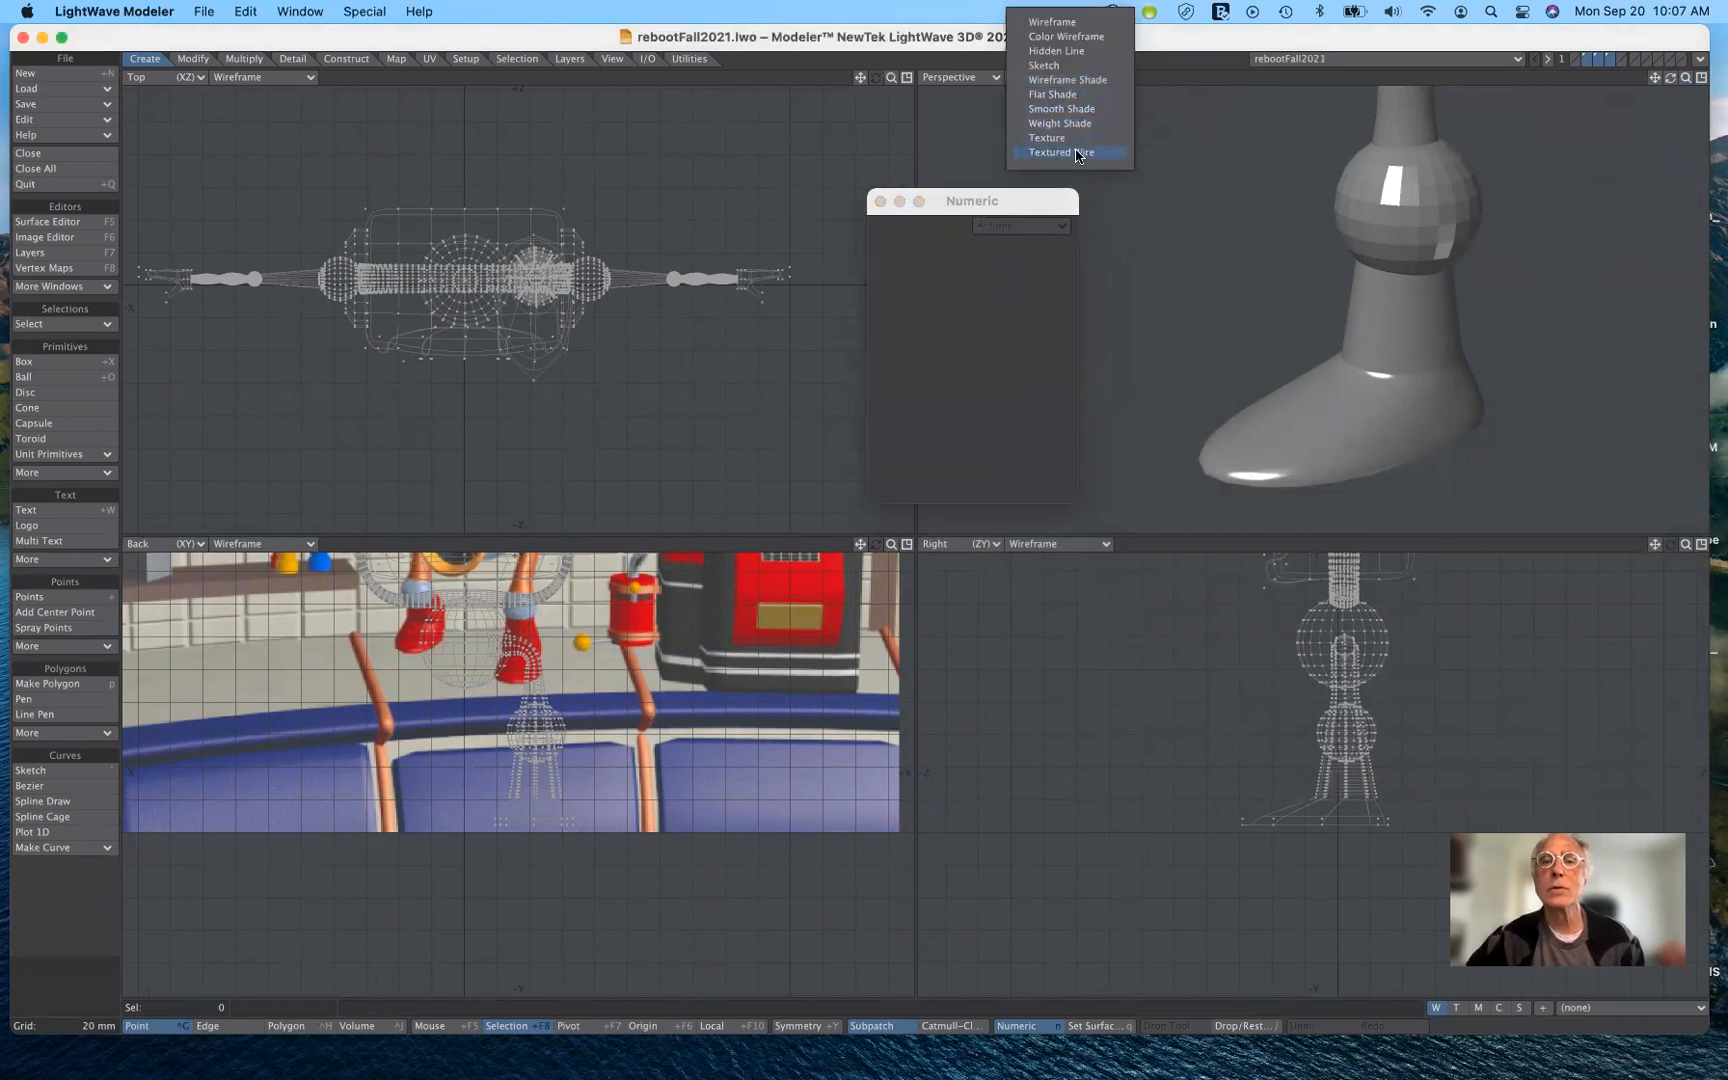
pyautogui.click(1086, 155)
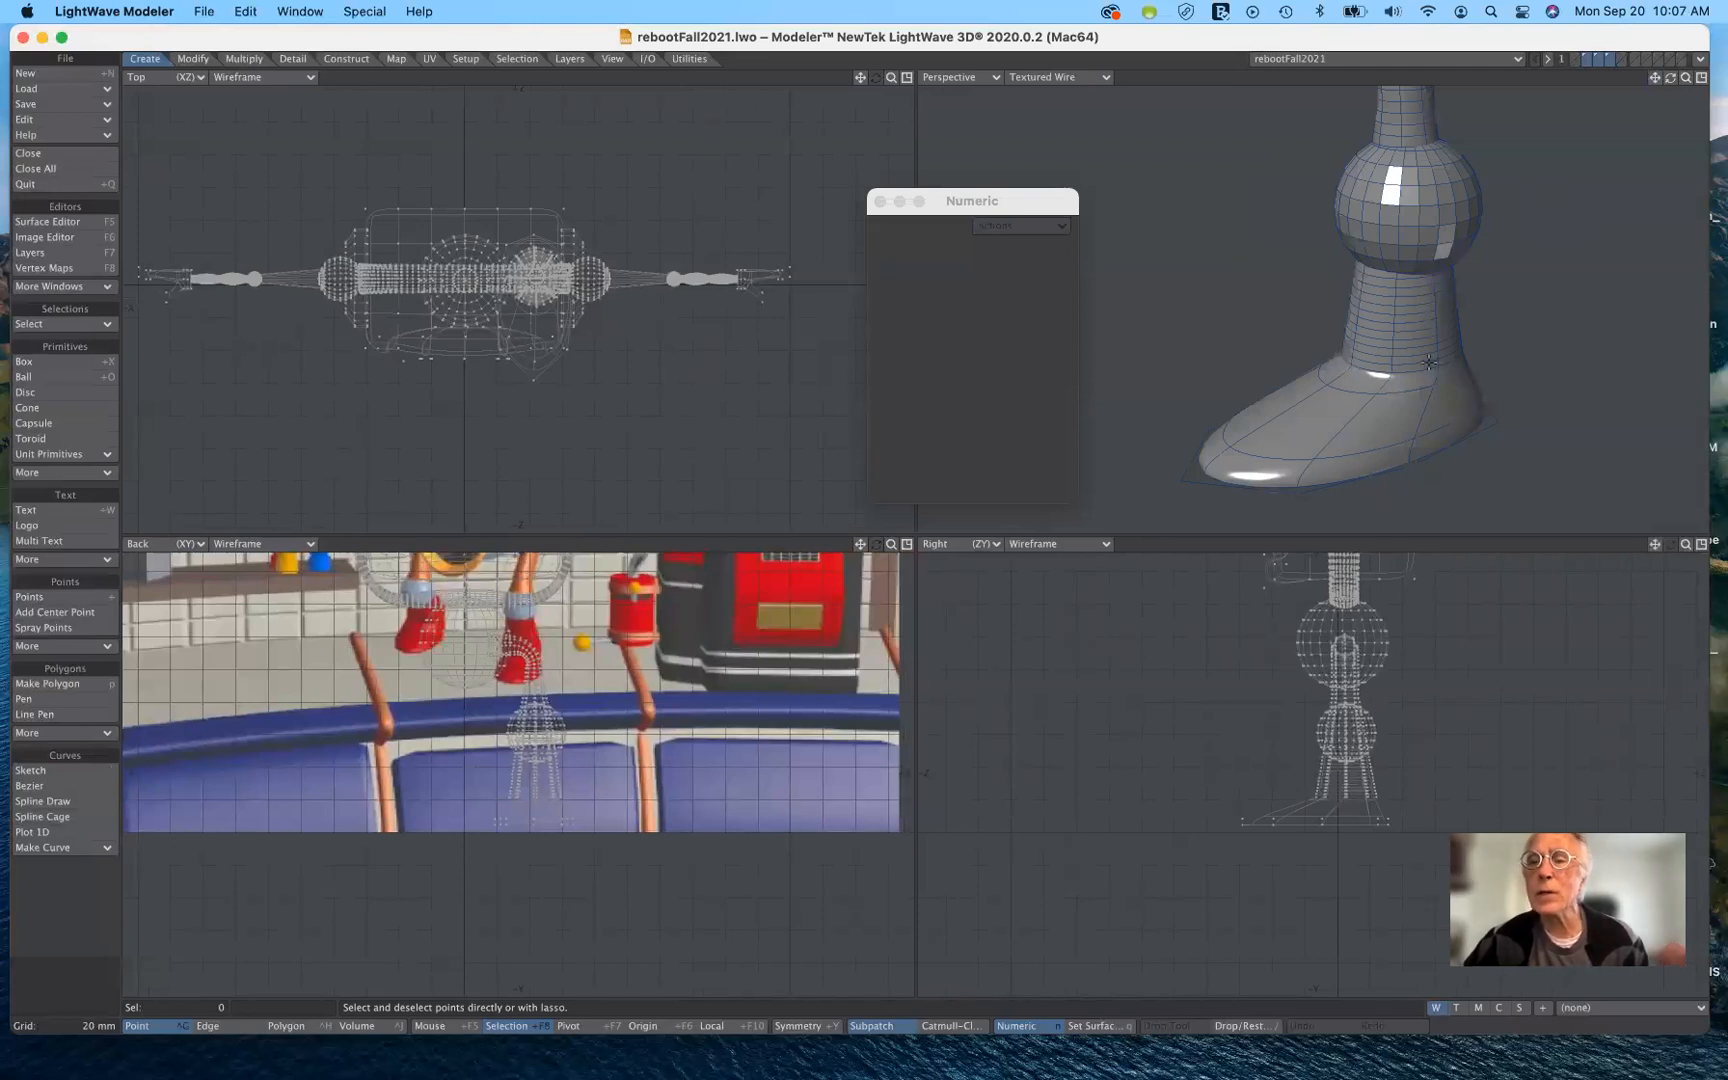
# Select the full edge loop around the ankle, one ring above where the leg meets the foot, starting from two adjacent edges.
pyautogui.click(155, 1031)
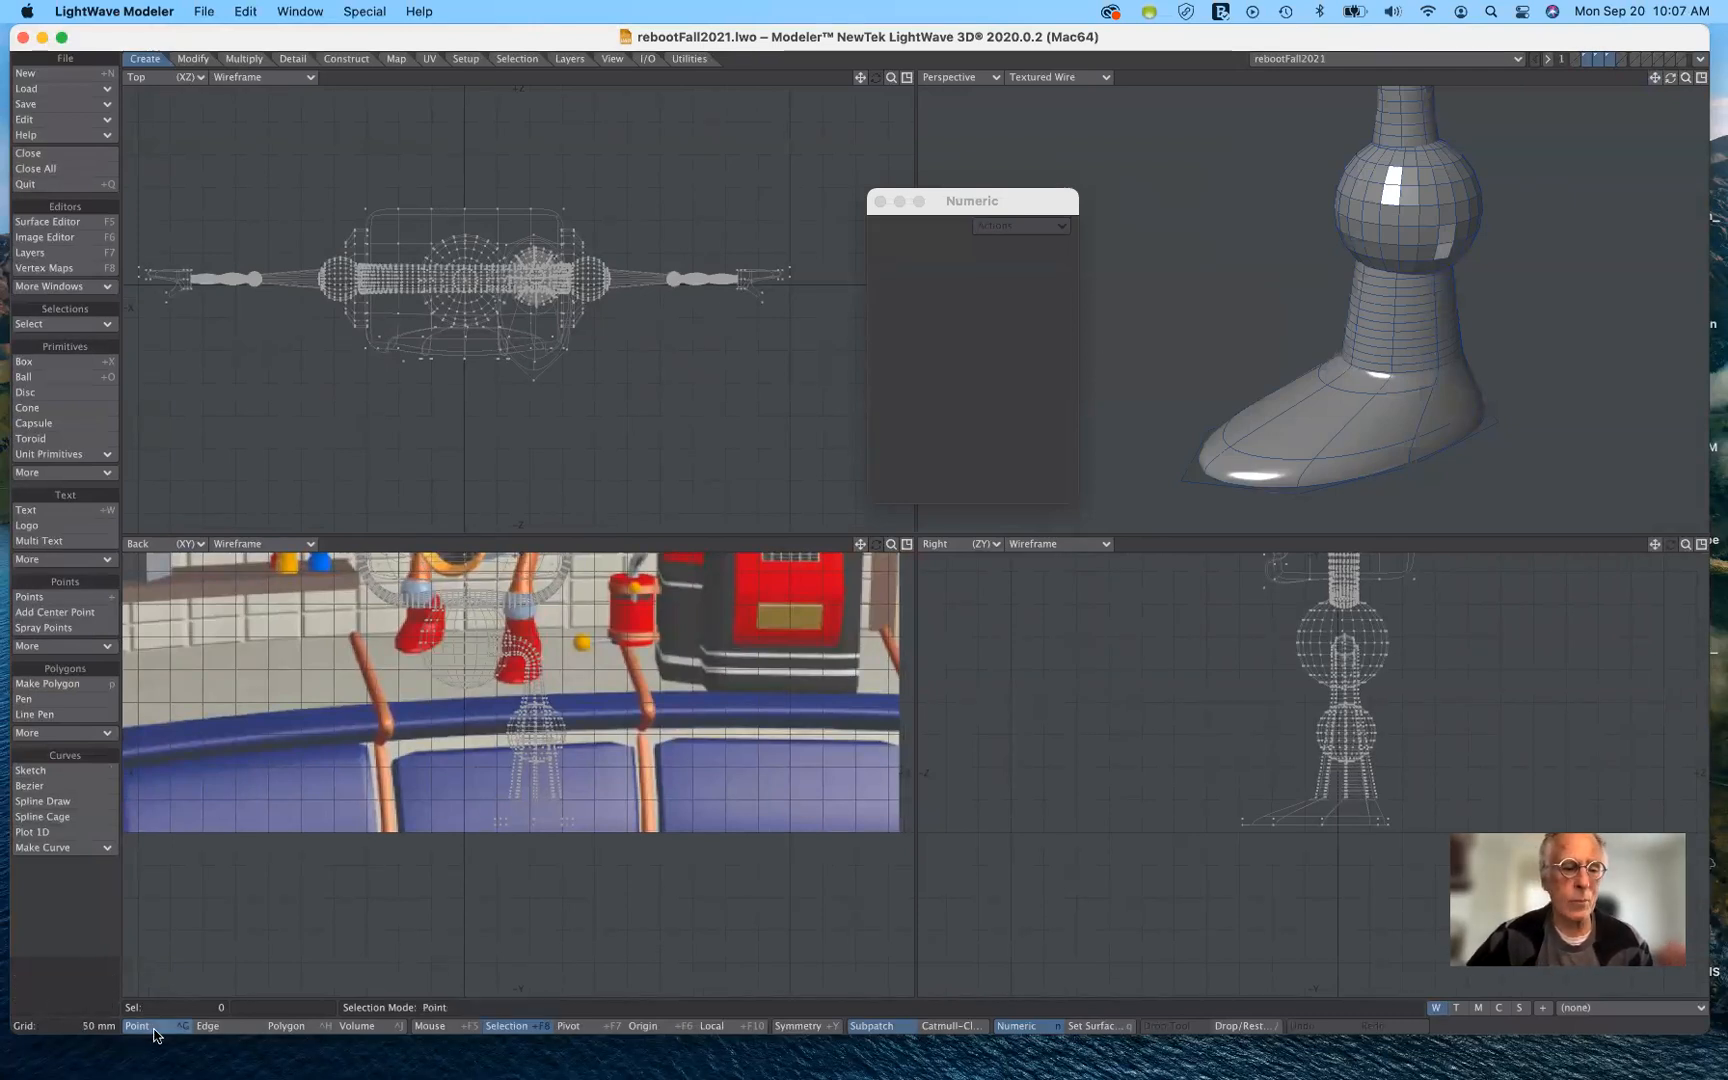
pyautogui.click(217, 1031)
pyautogui.click(219, 1031)
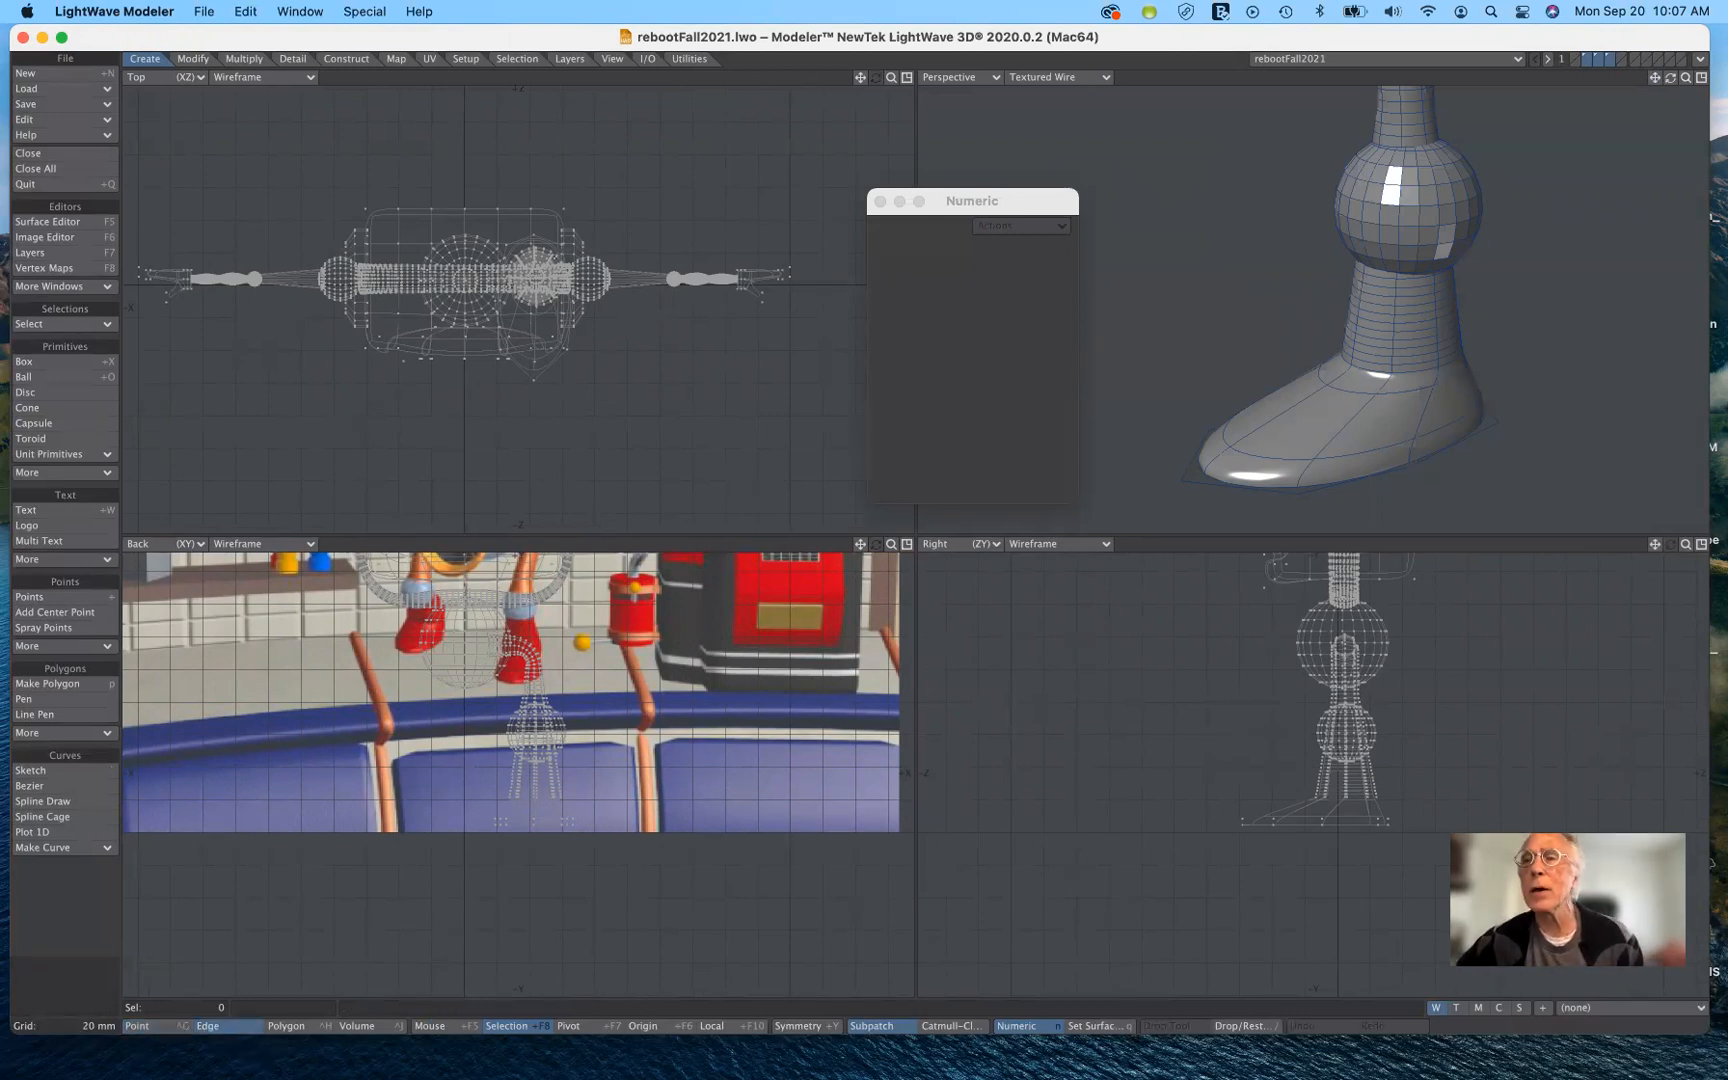
pyautogui.moveTo(1656, 80); pyautogui.dragTo(1714, 80)
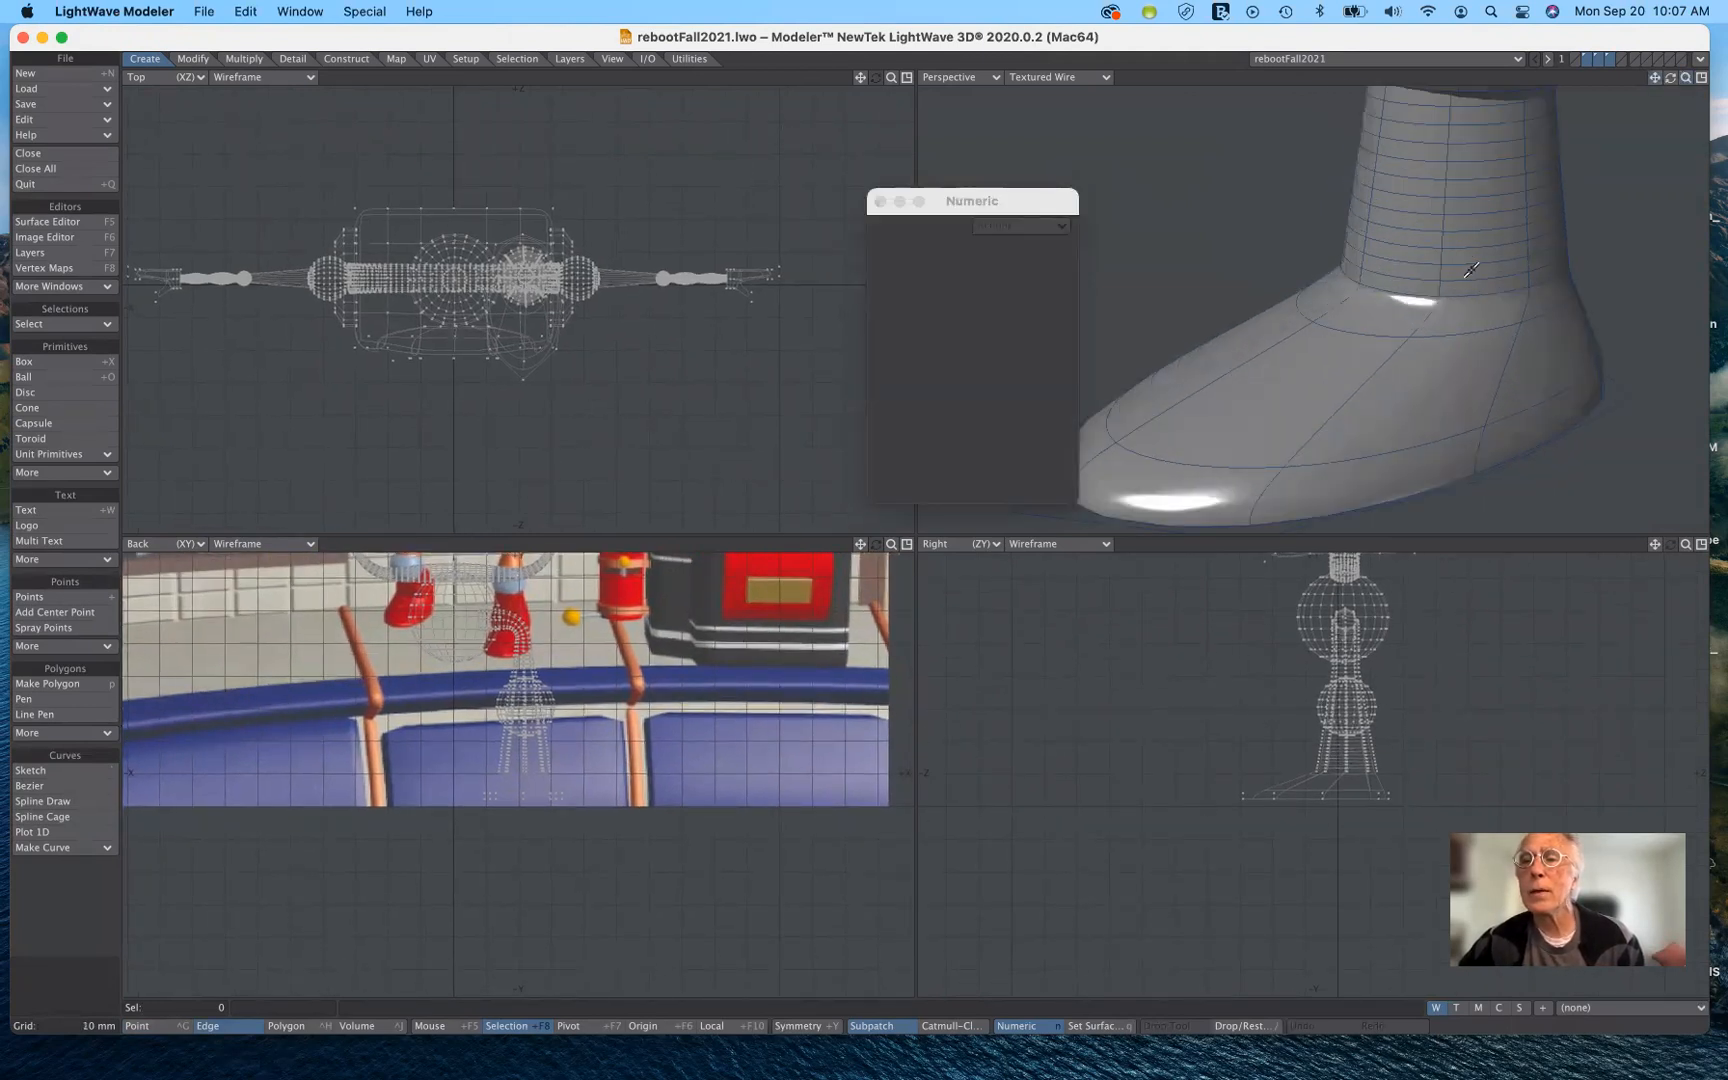
pyautogui.moveTo(1470, 280); pyautogui.dragTo(1403, 278)
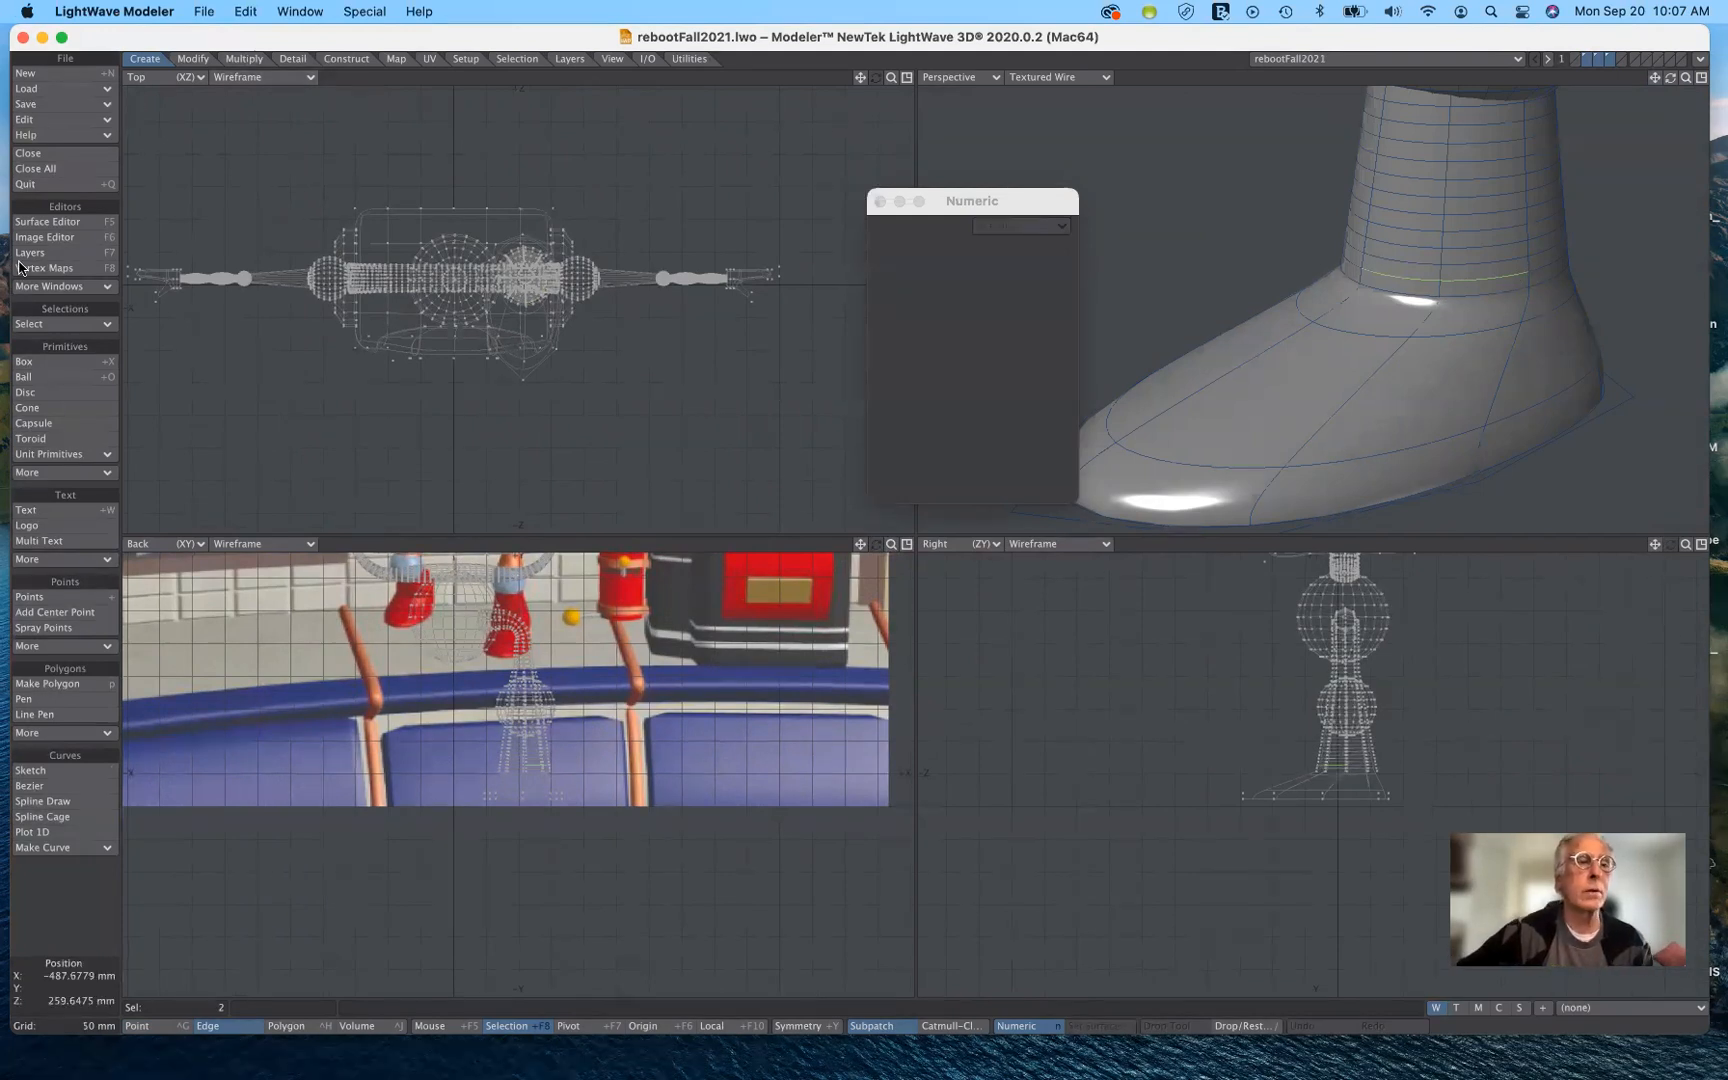
pyautogui.click(84, 325)
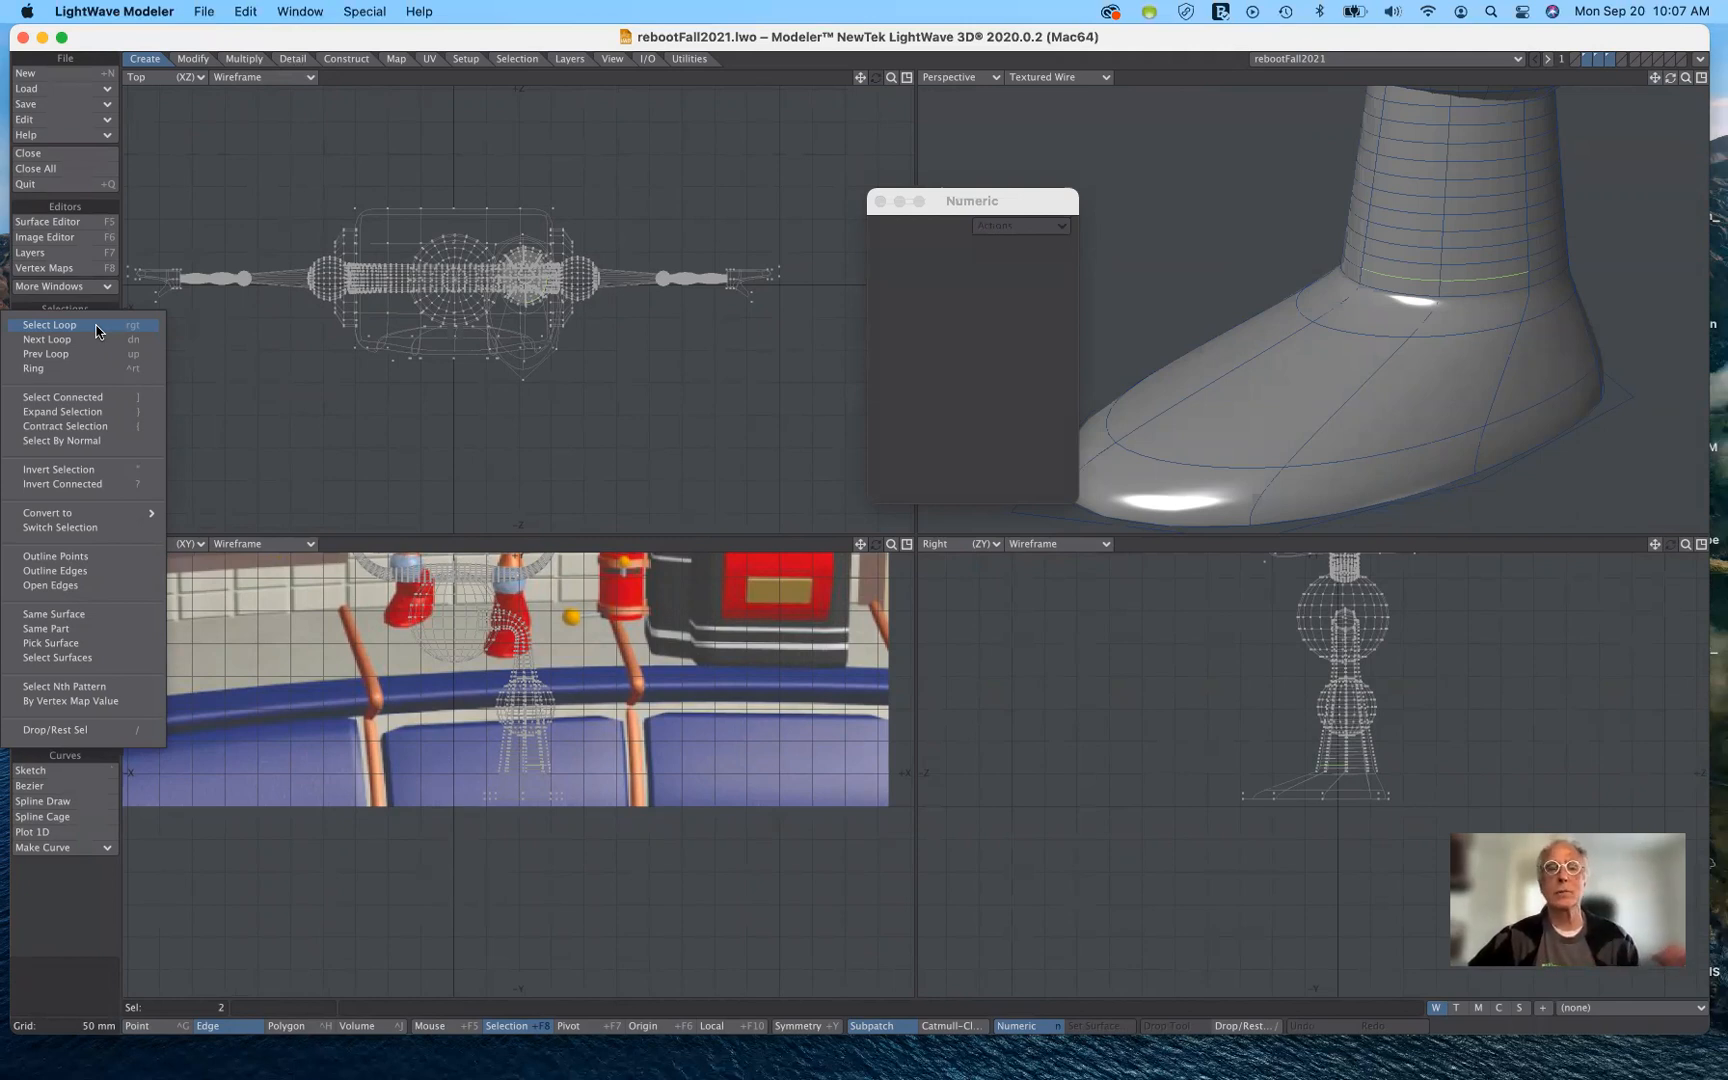
pyautogui.click(96, 326)
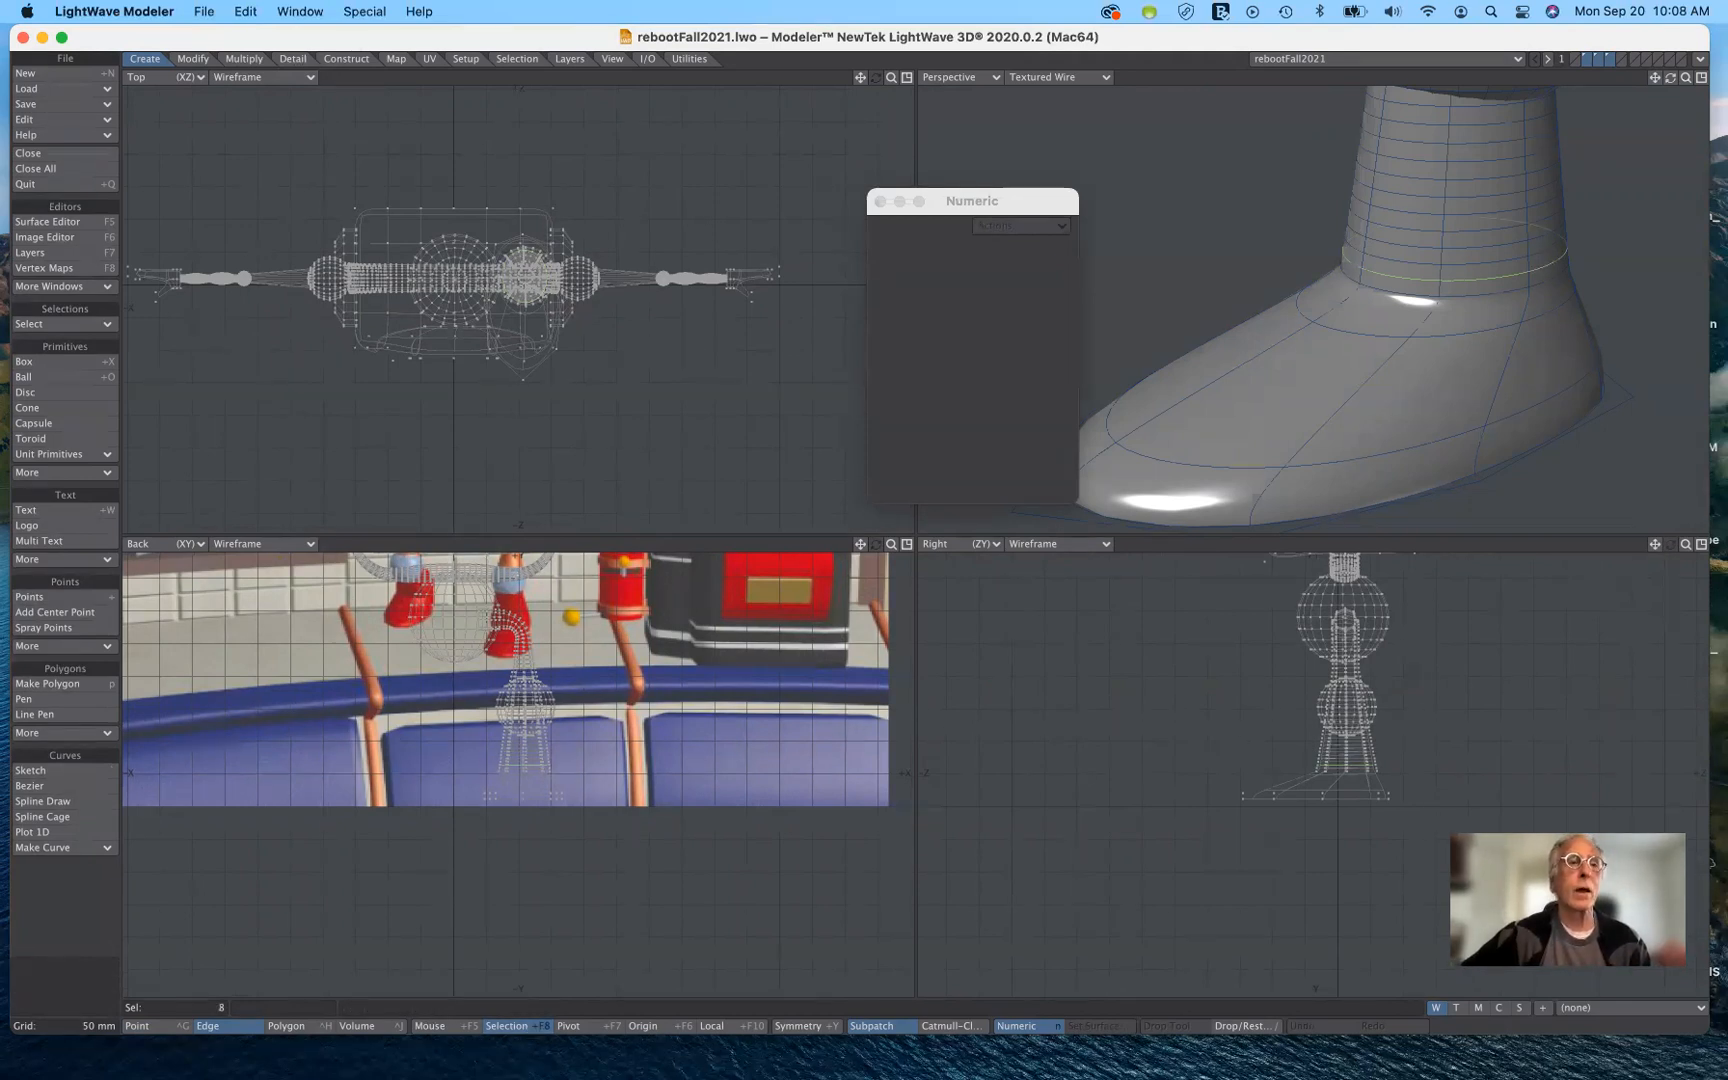
# Scale the selected ankle edge loop to 80% with the Size tool, and clear the selection.
pyautogui.click(191, 60)
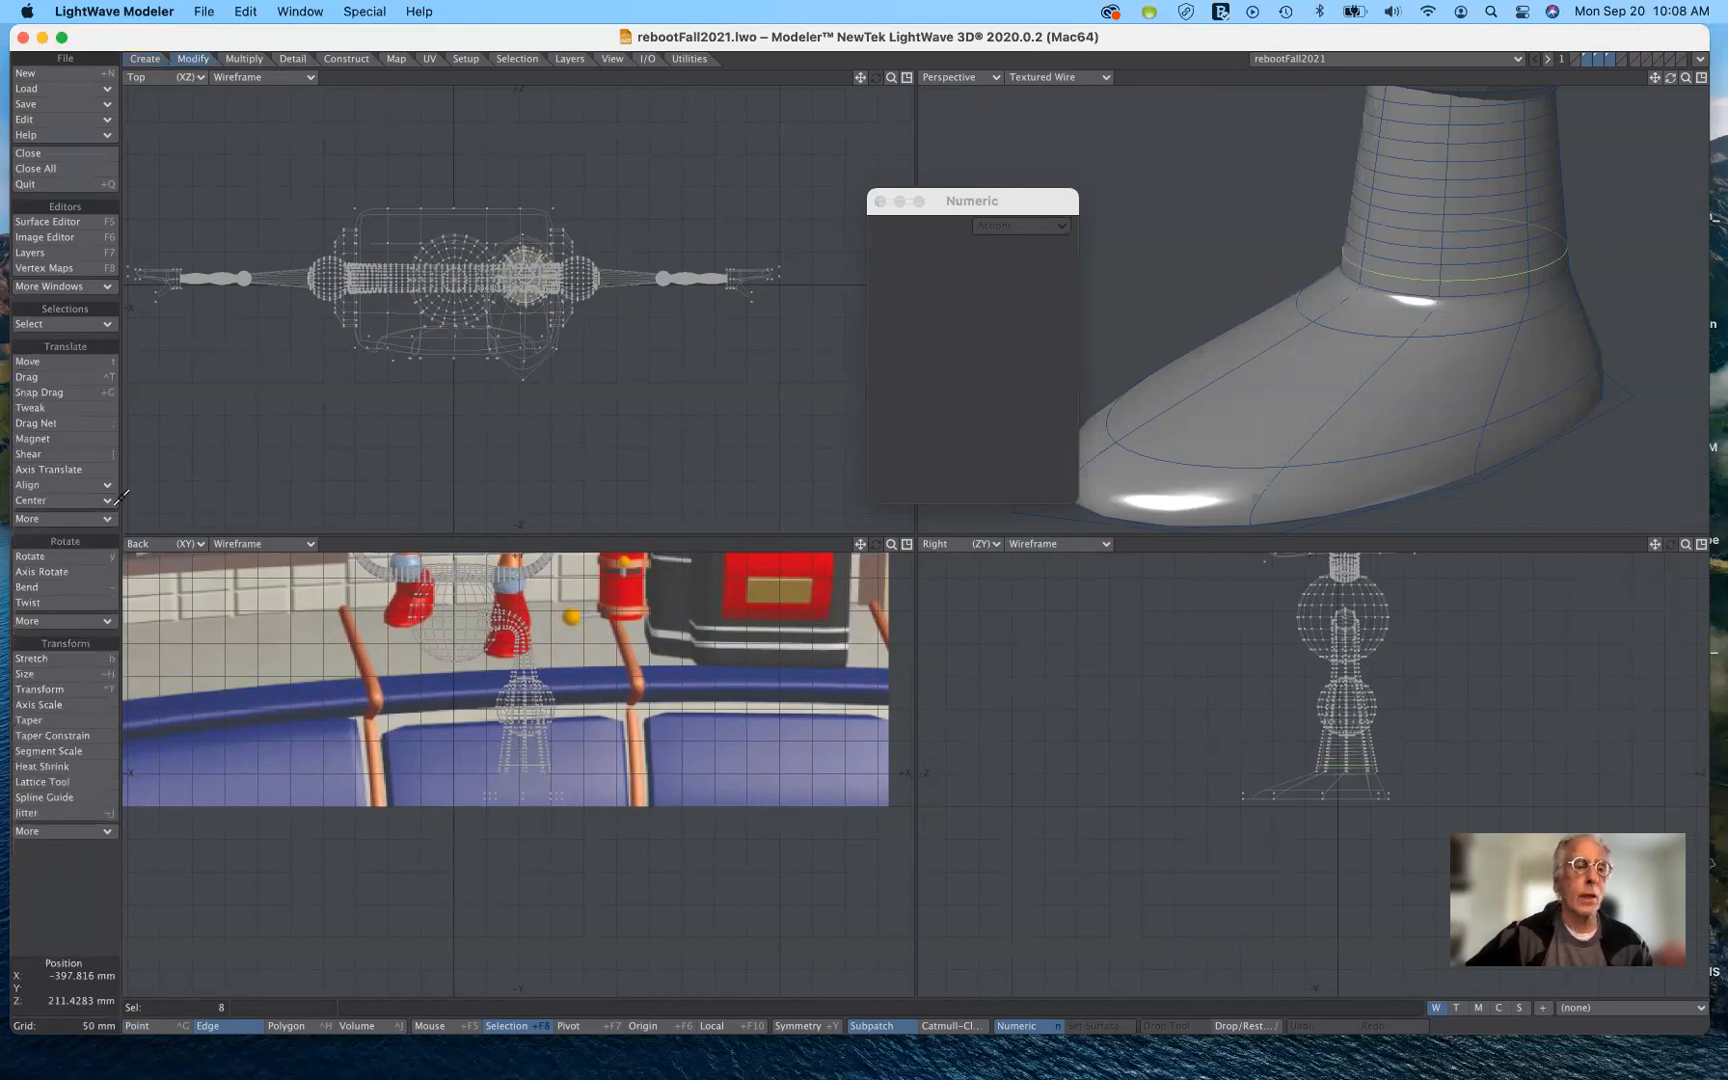
pyautogui.click(30, 674)
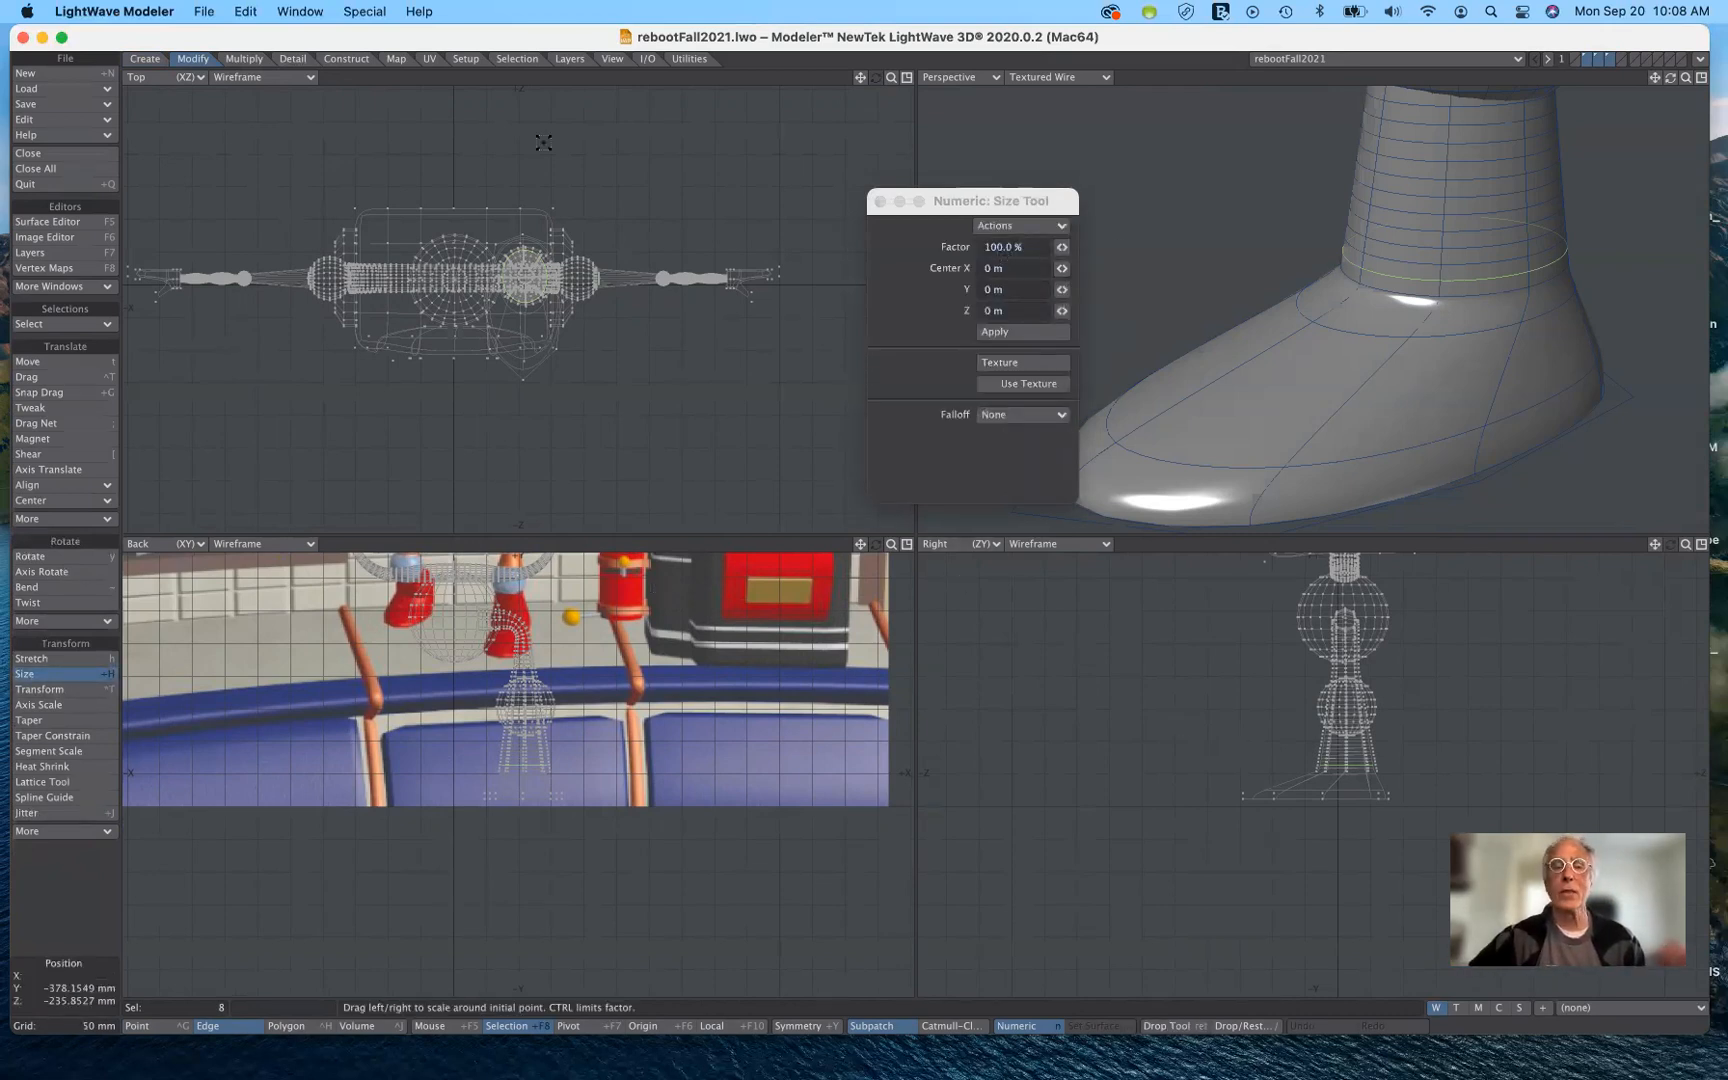
pyautogui.moveTo(1274, 250); pyautogui.dragTo(1223, 236)
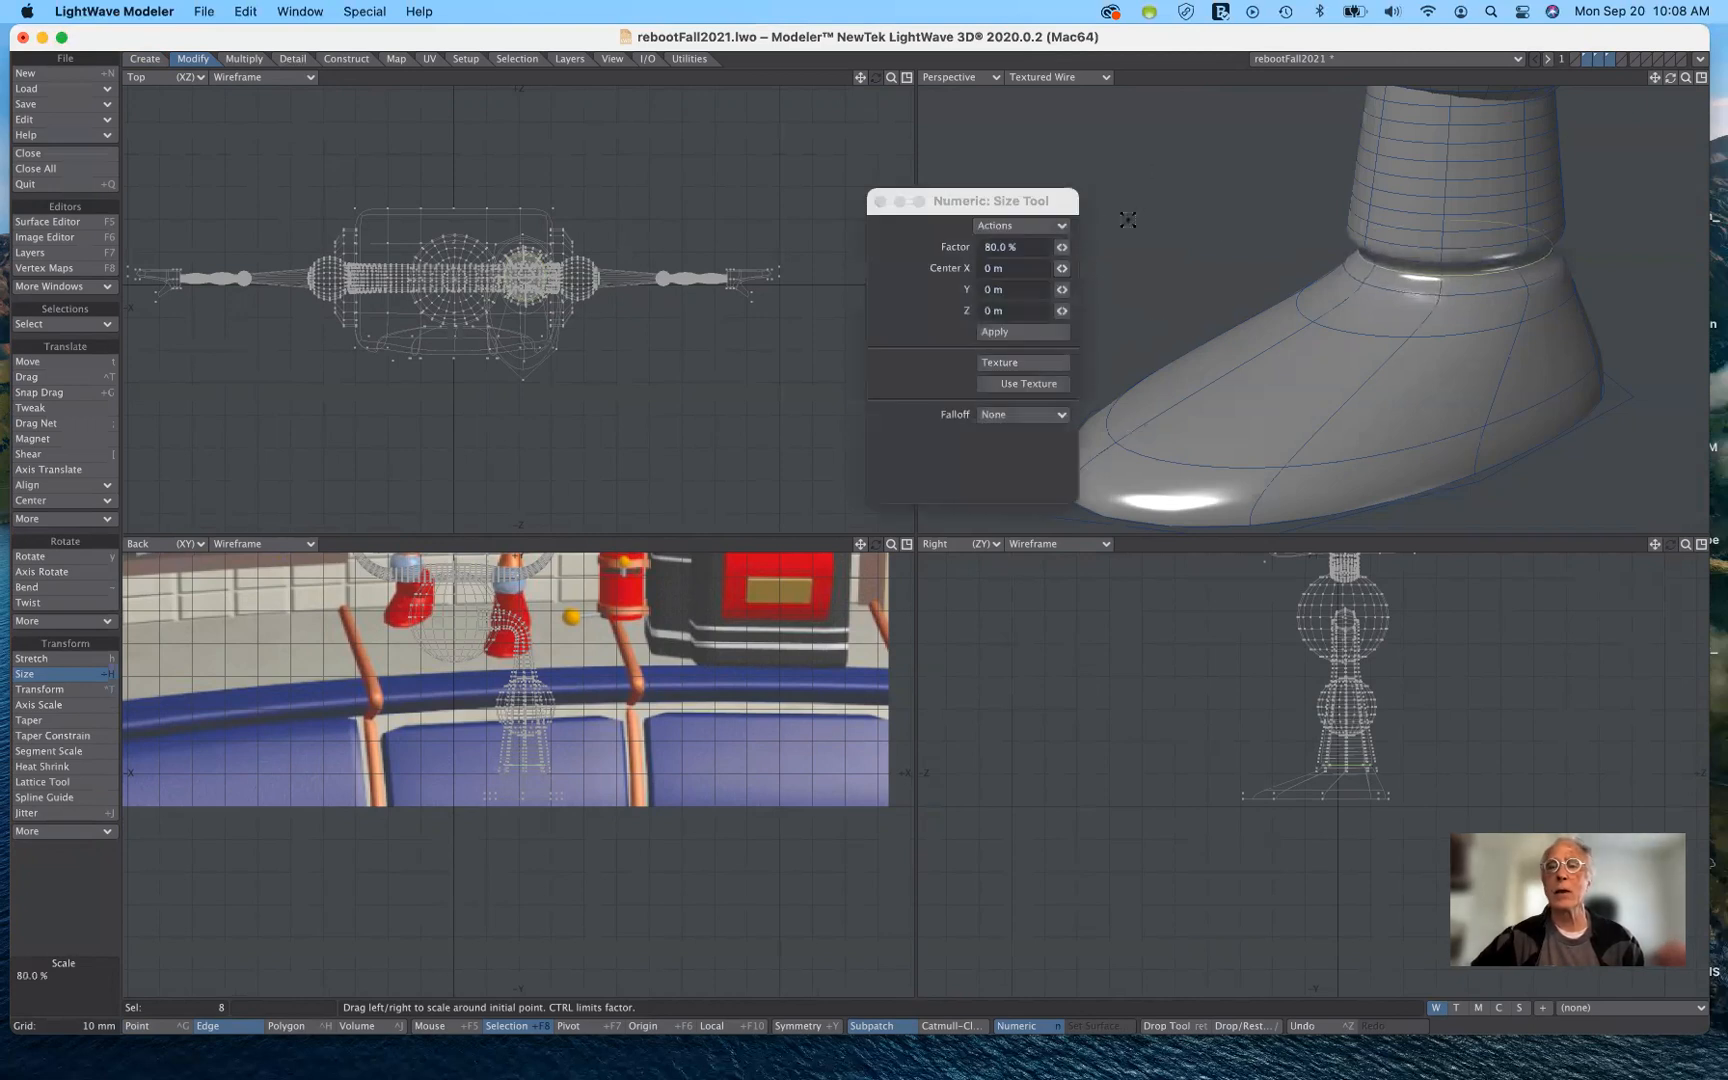
pyautogui.moveTo(1063, 205); pyautogui.dragTo(987, 211)
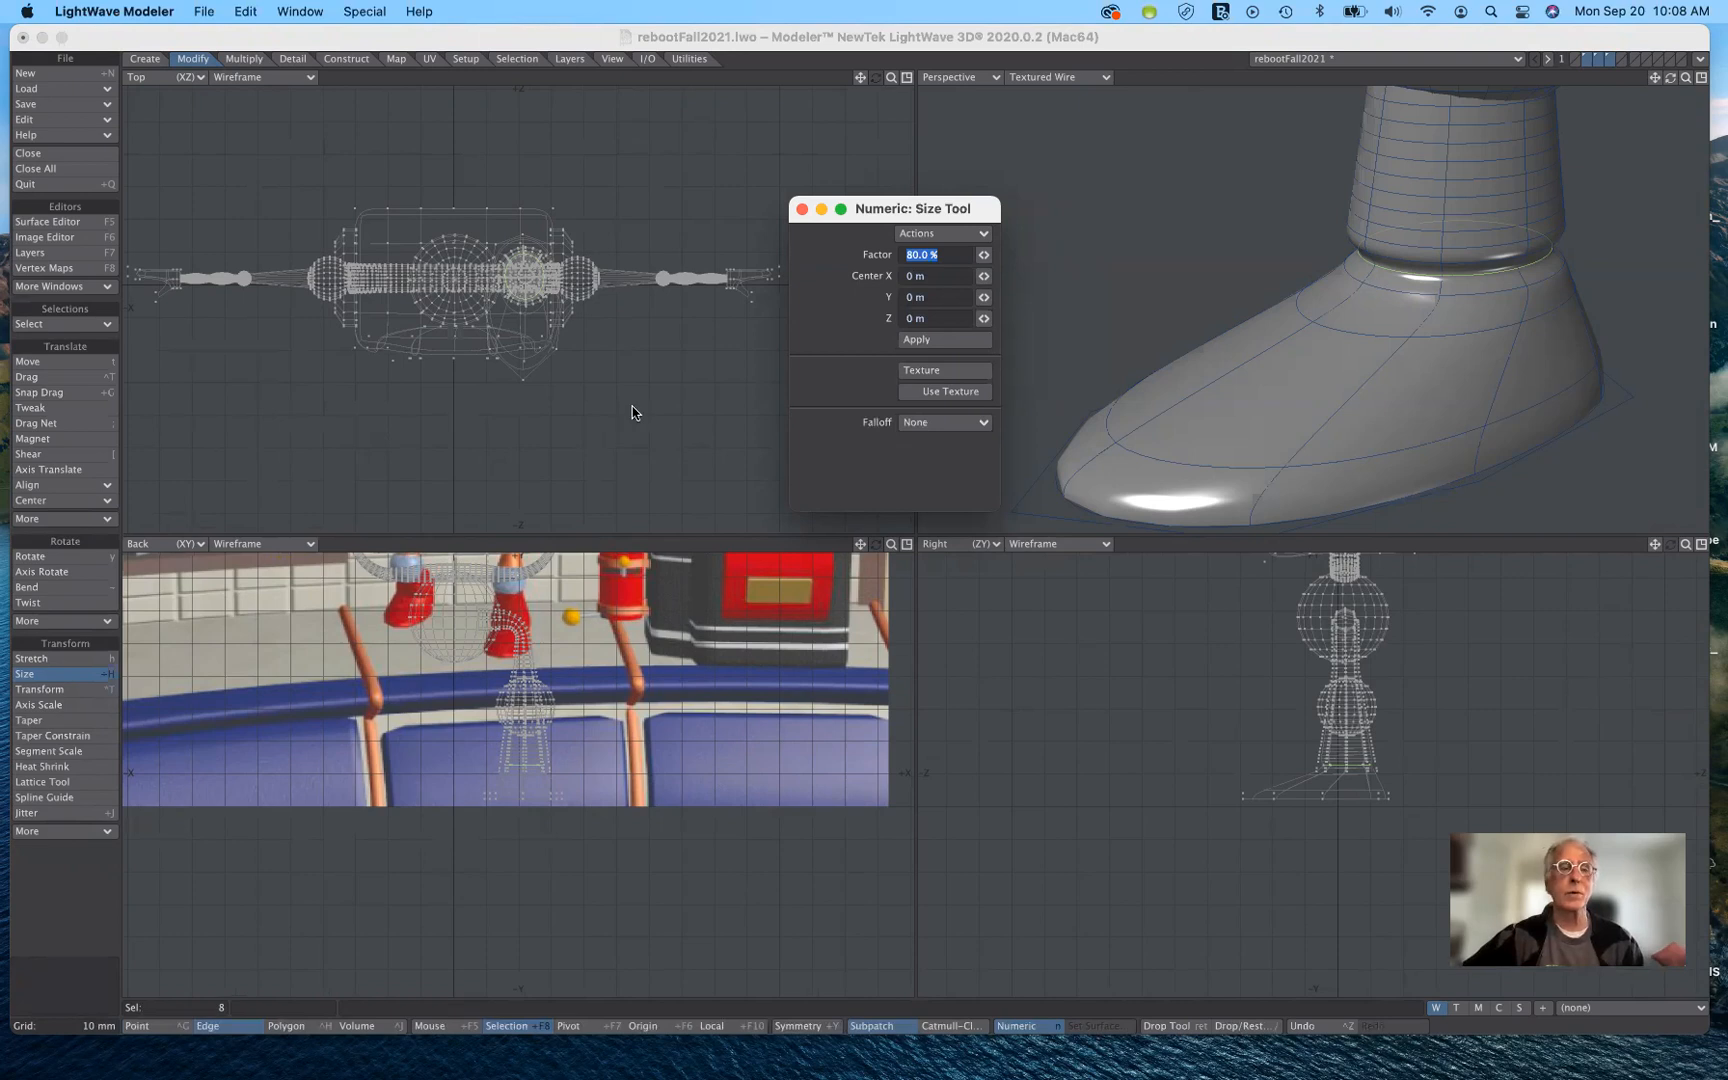
pyautogui.click(50, 676)
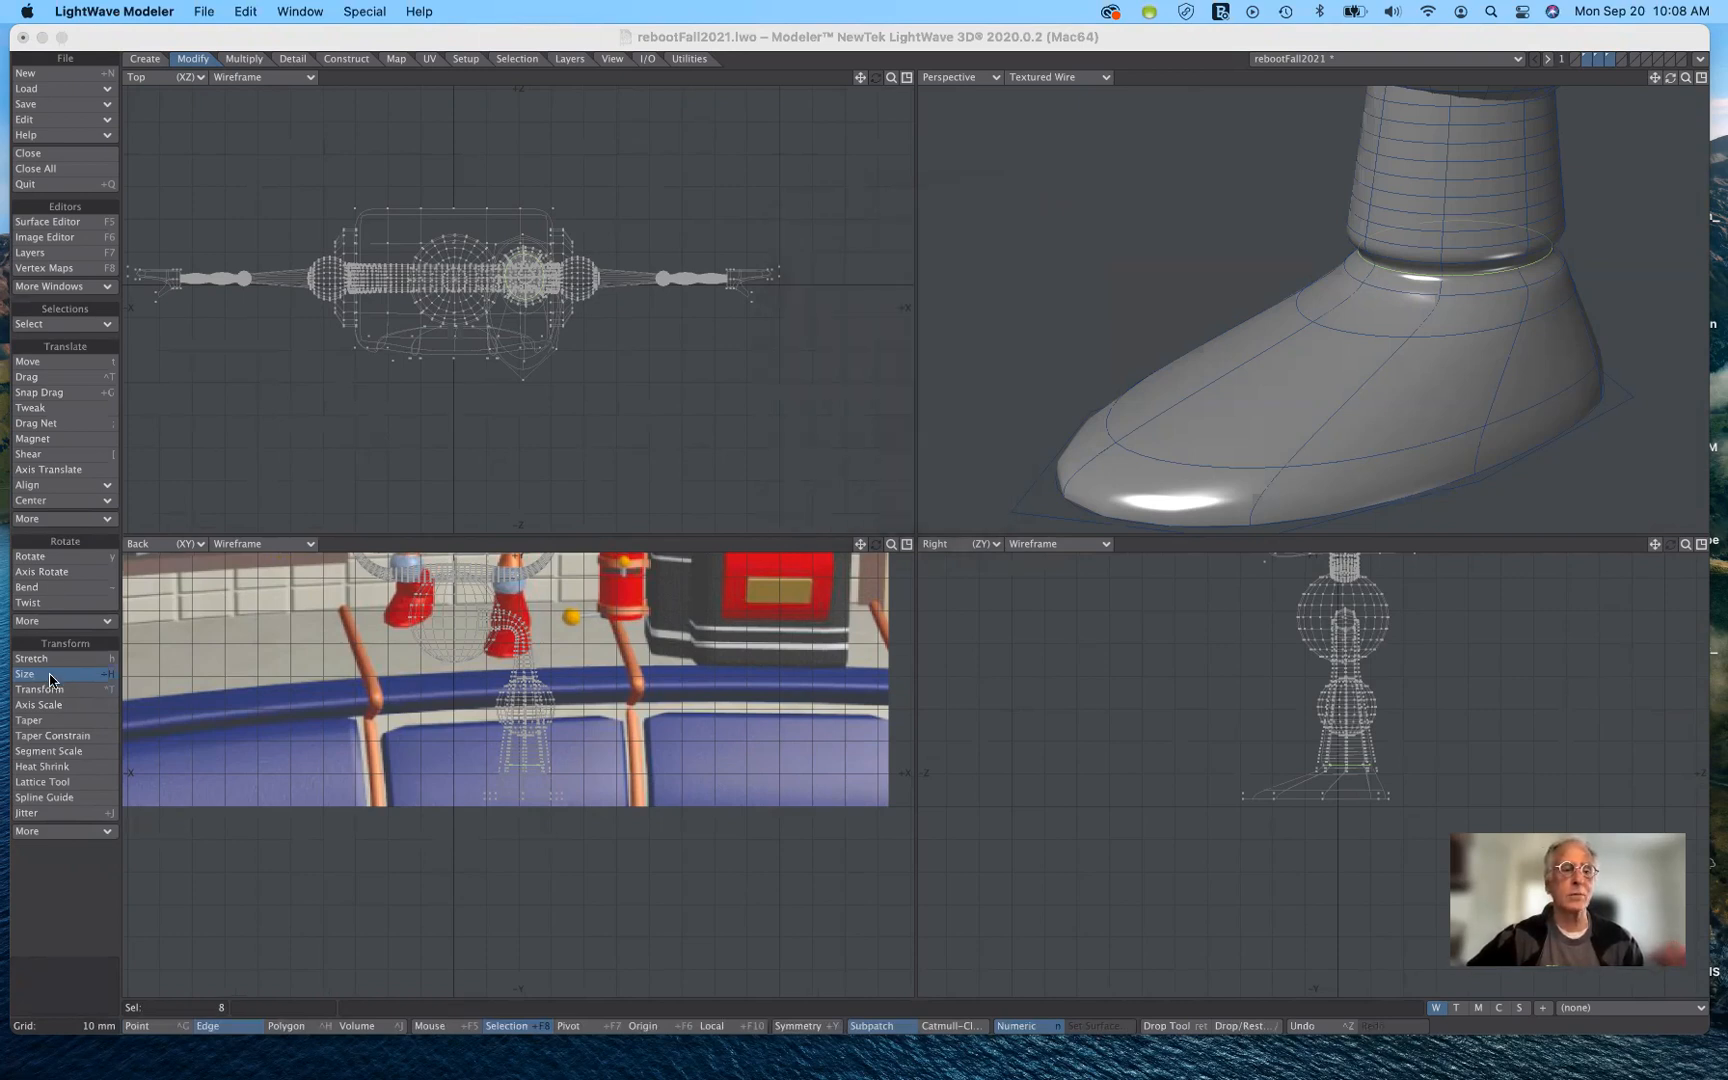
pyautogui.click(60, 1000)
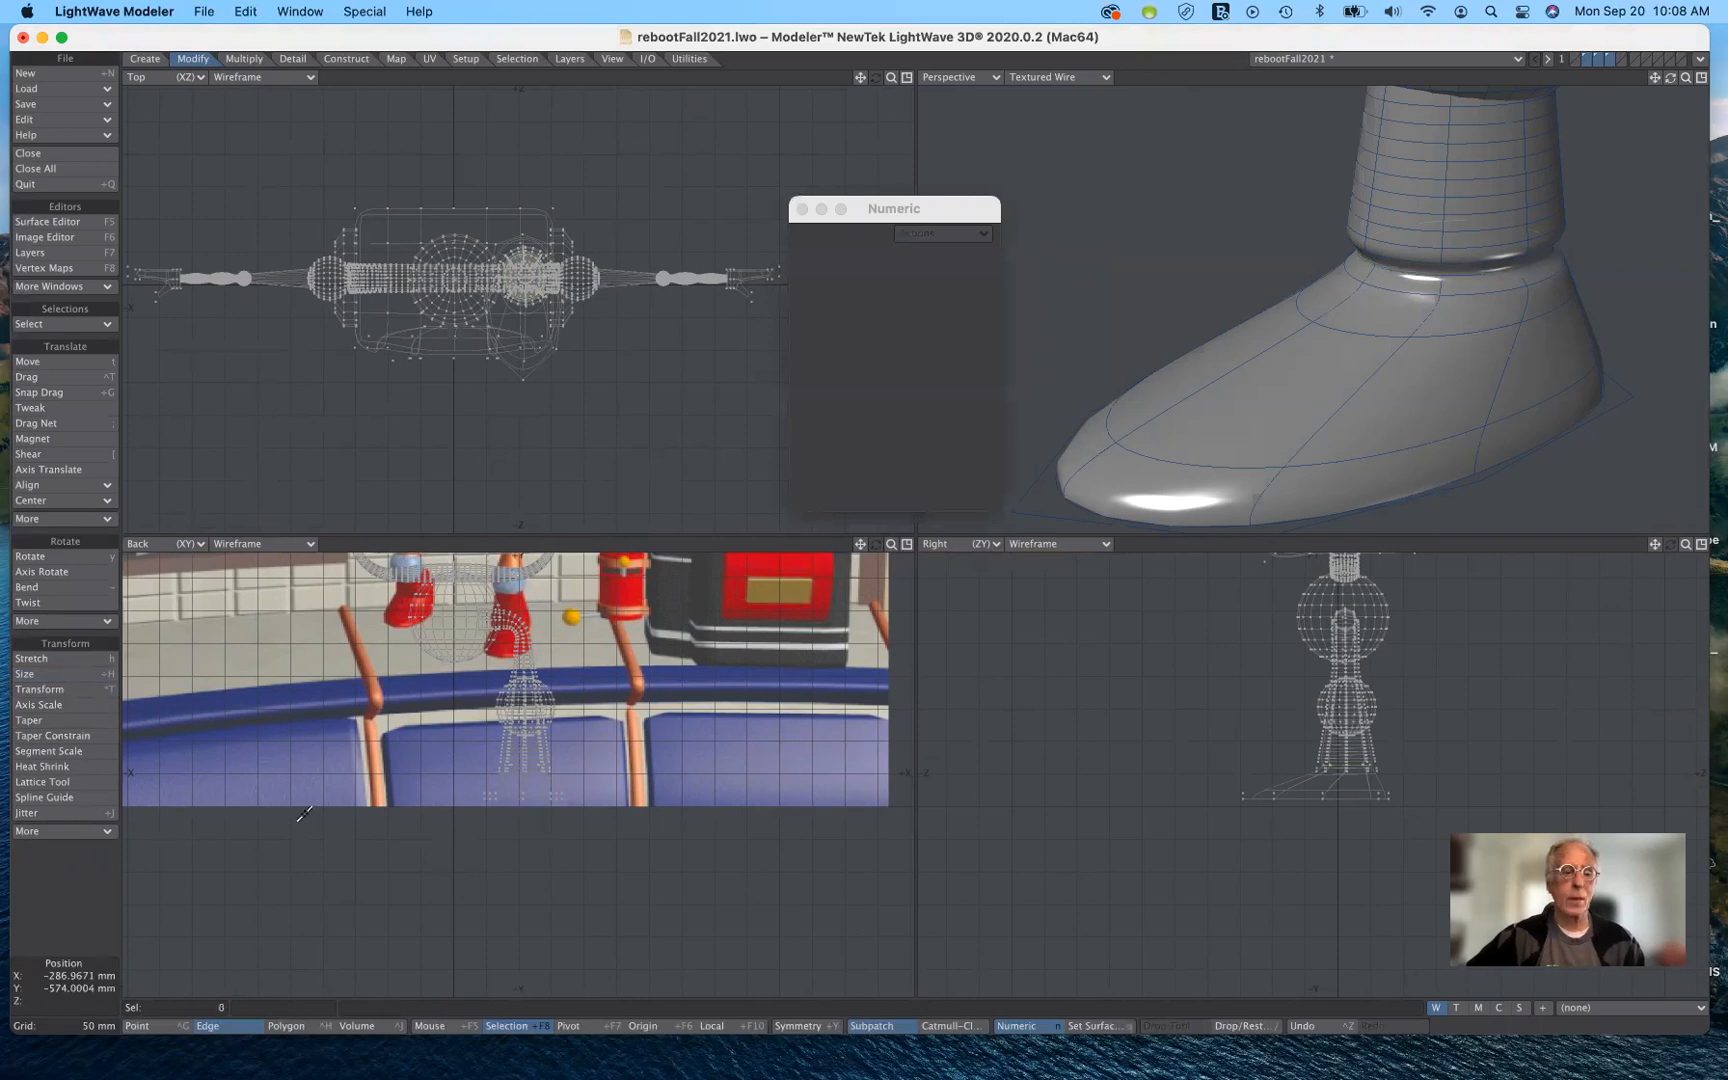
# Select the foot's sole polygon and expand the polygon selection upward until it covers the whole foot to the pinched ankle.
pyautogui.click(302, 1027)
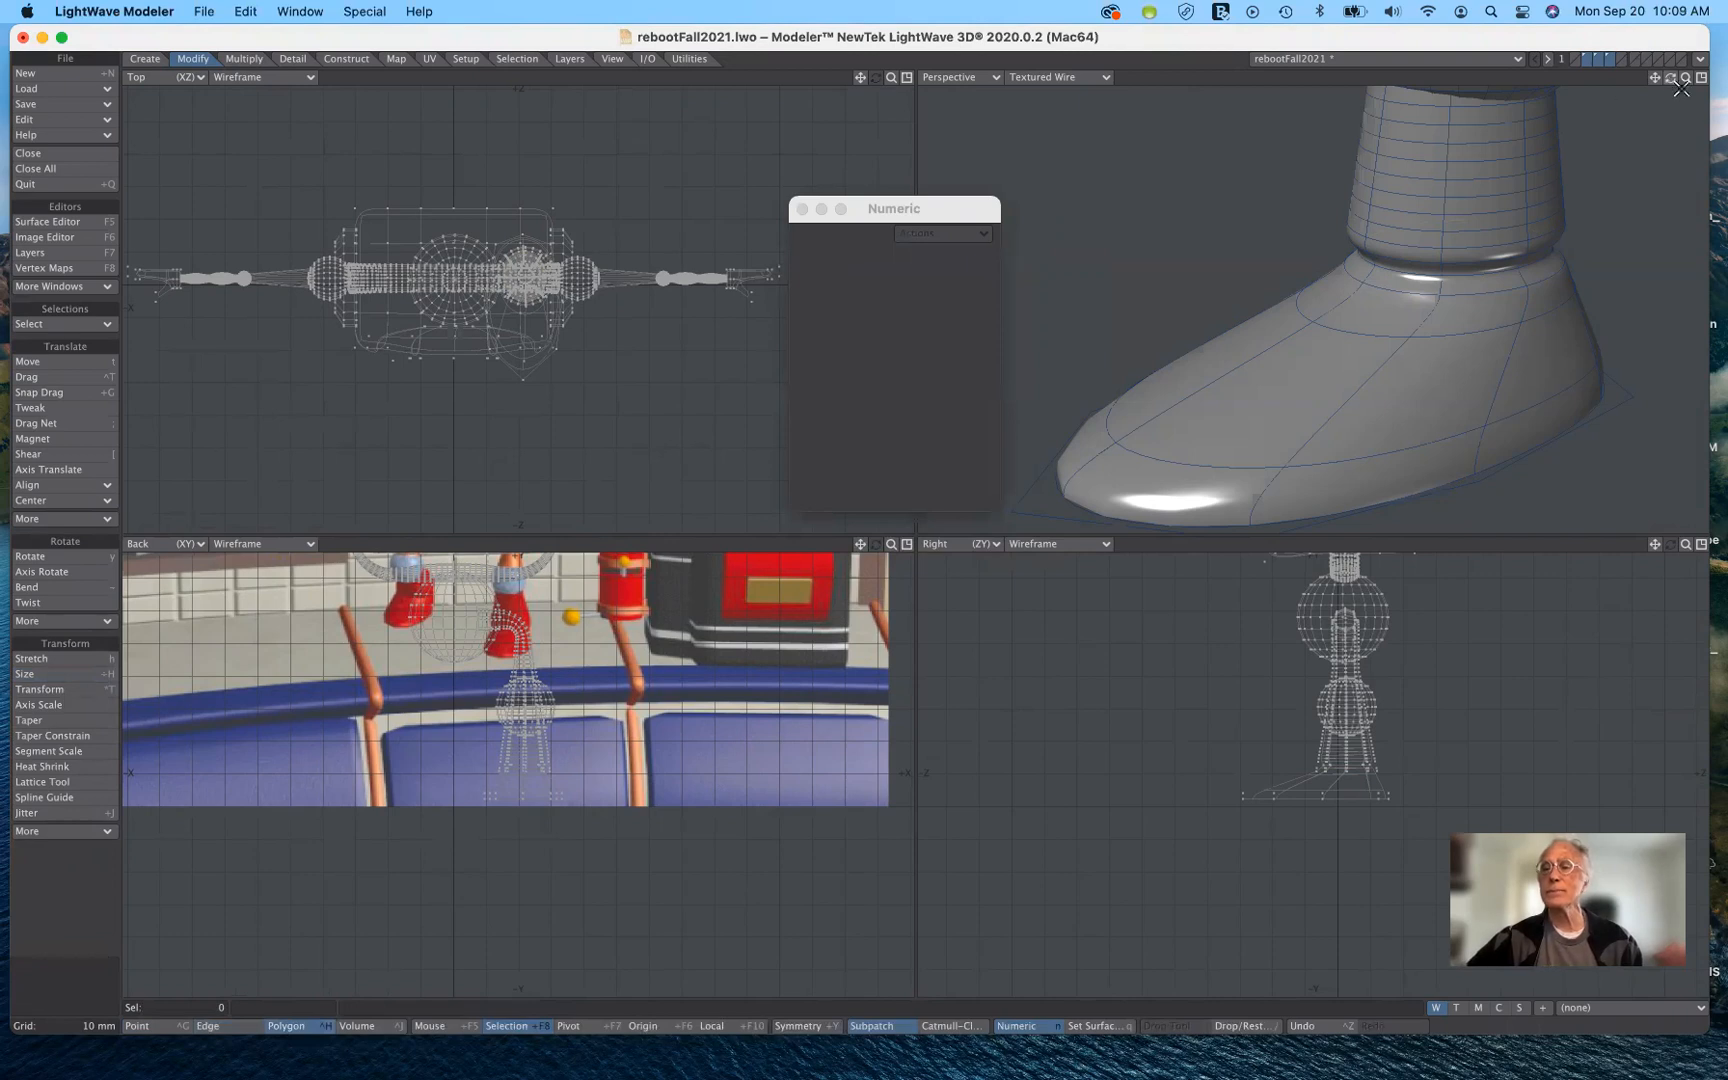
pyautogui.moveTo(1681, 88); pyautogui.dragTo(1272, 354)
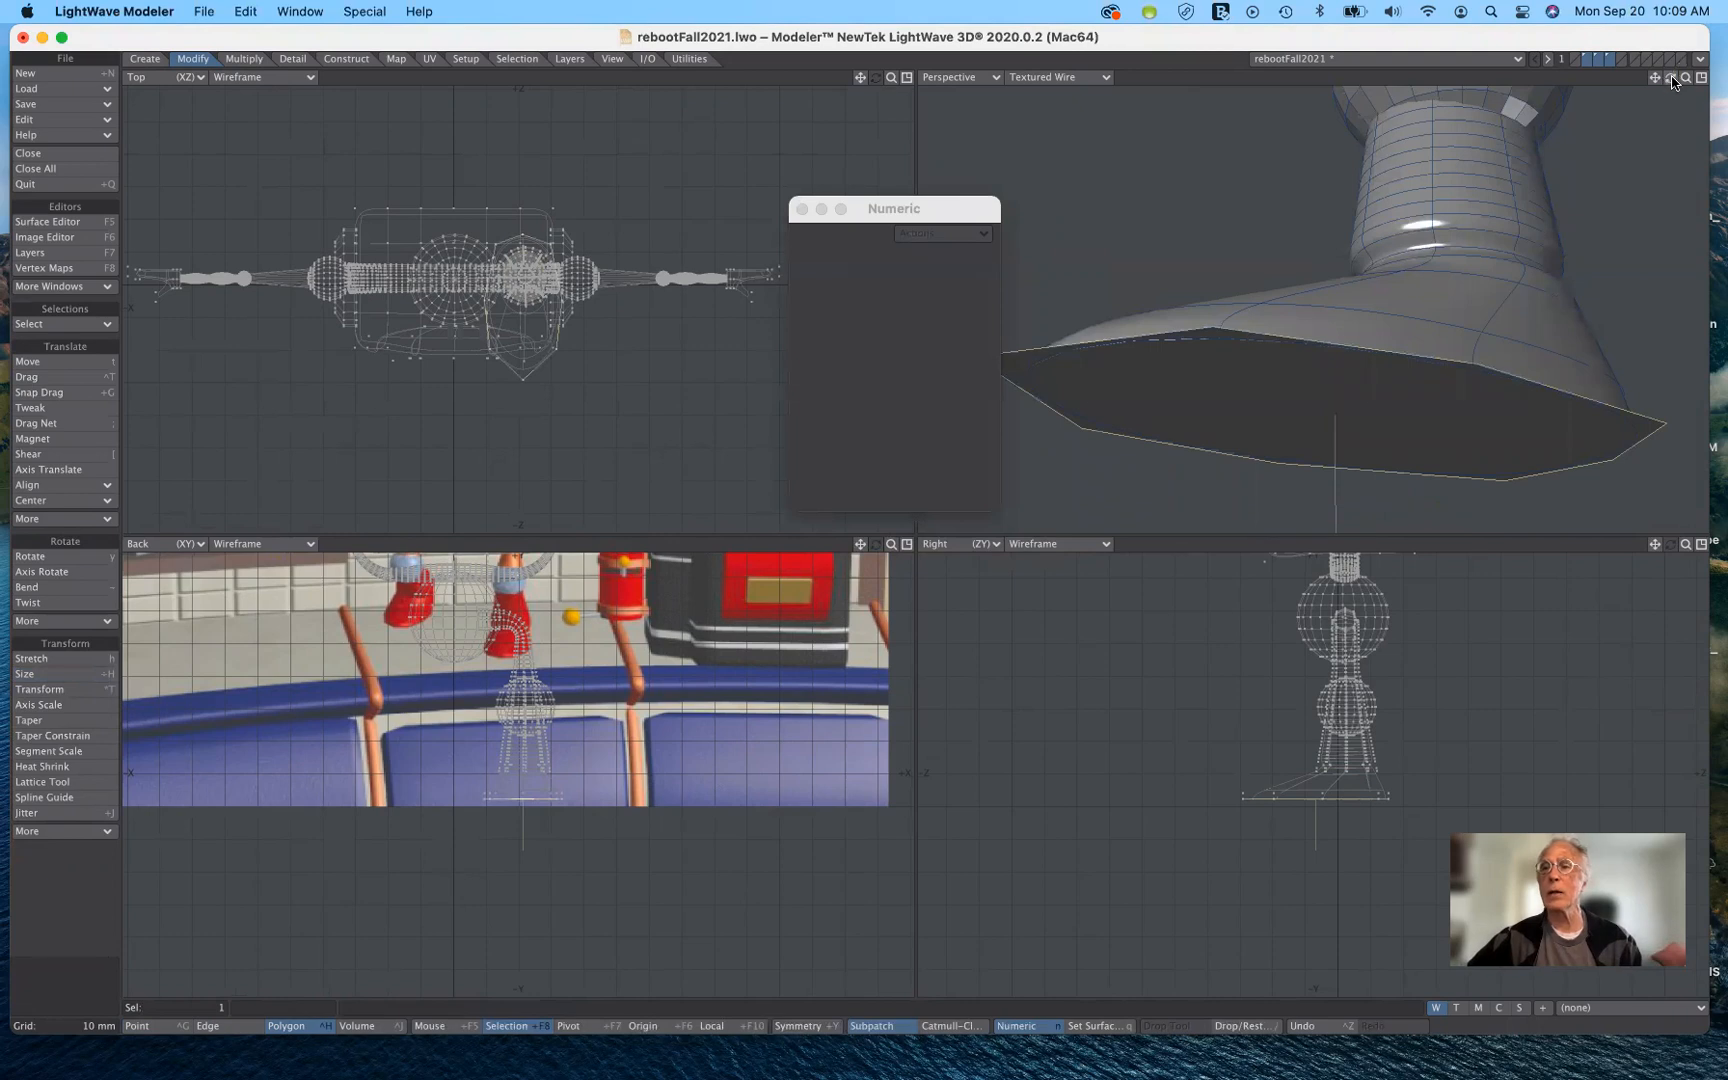
pyautogui.press('n')
pyautogui.moveTo(1670, 78); pyautogui.dragTo(1601, 270)
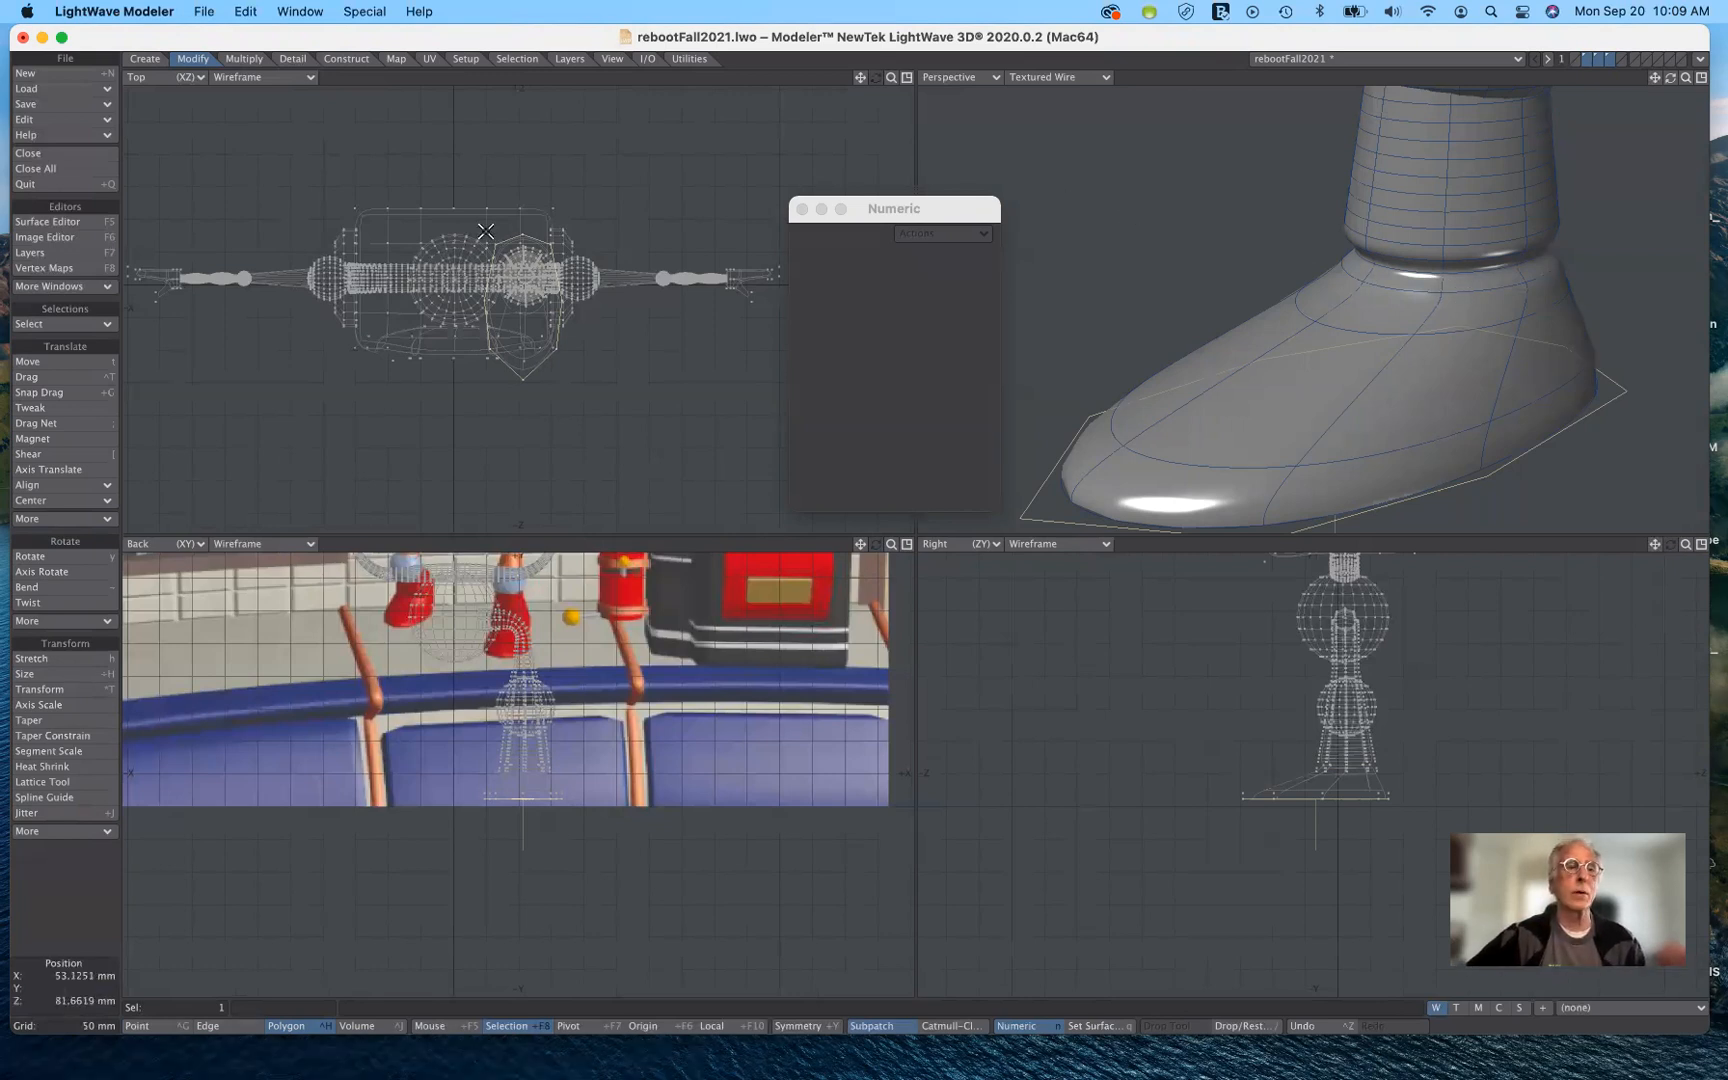
pyautogui.click(68, 324)
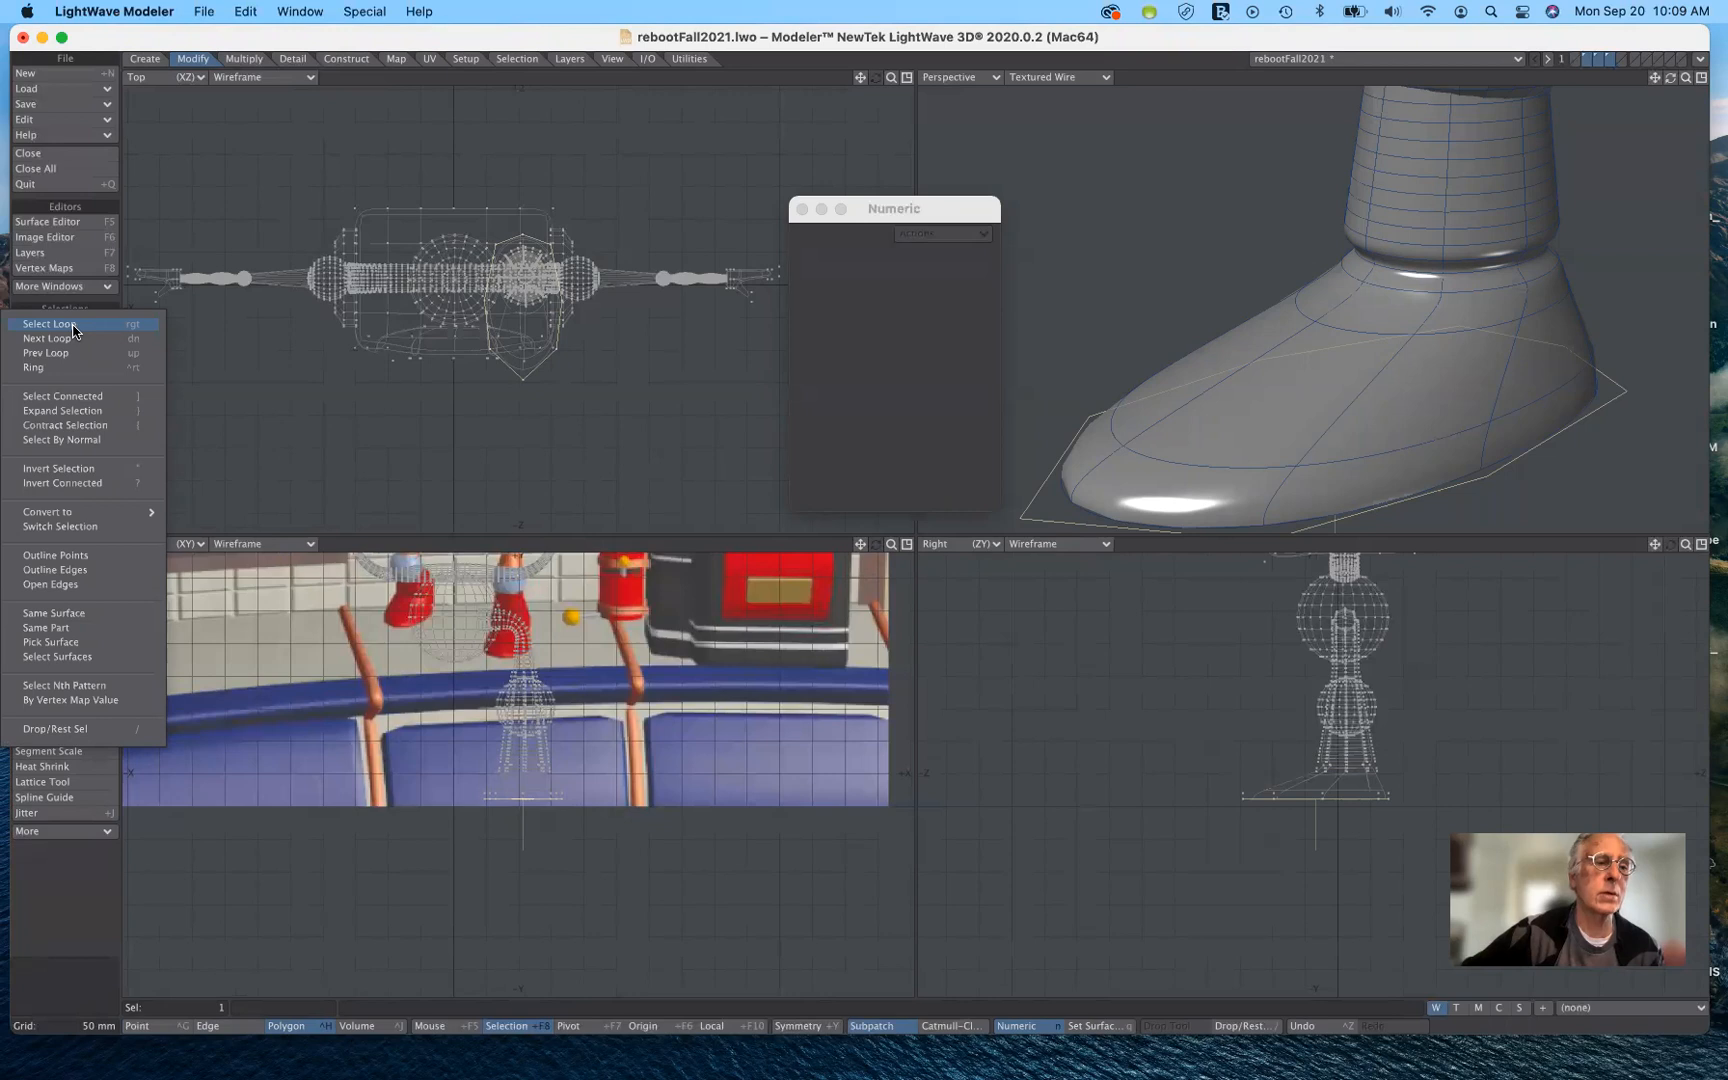
pyautogui.click(77, 412)
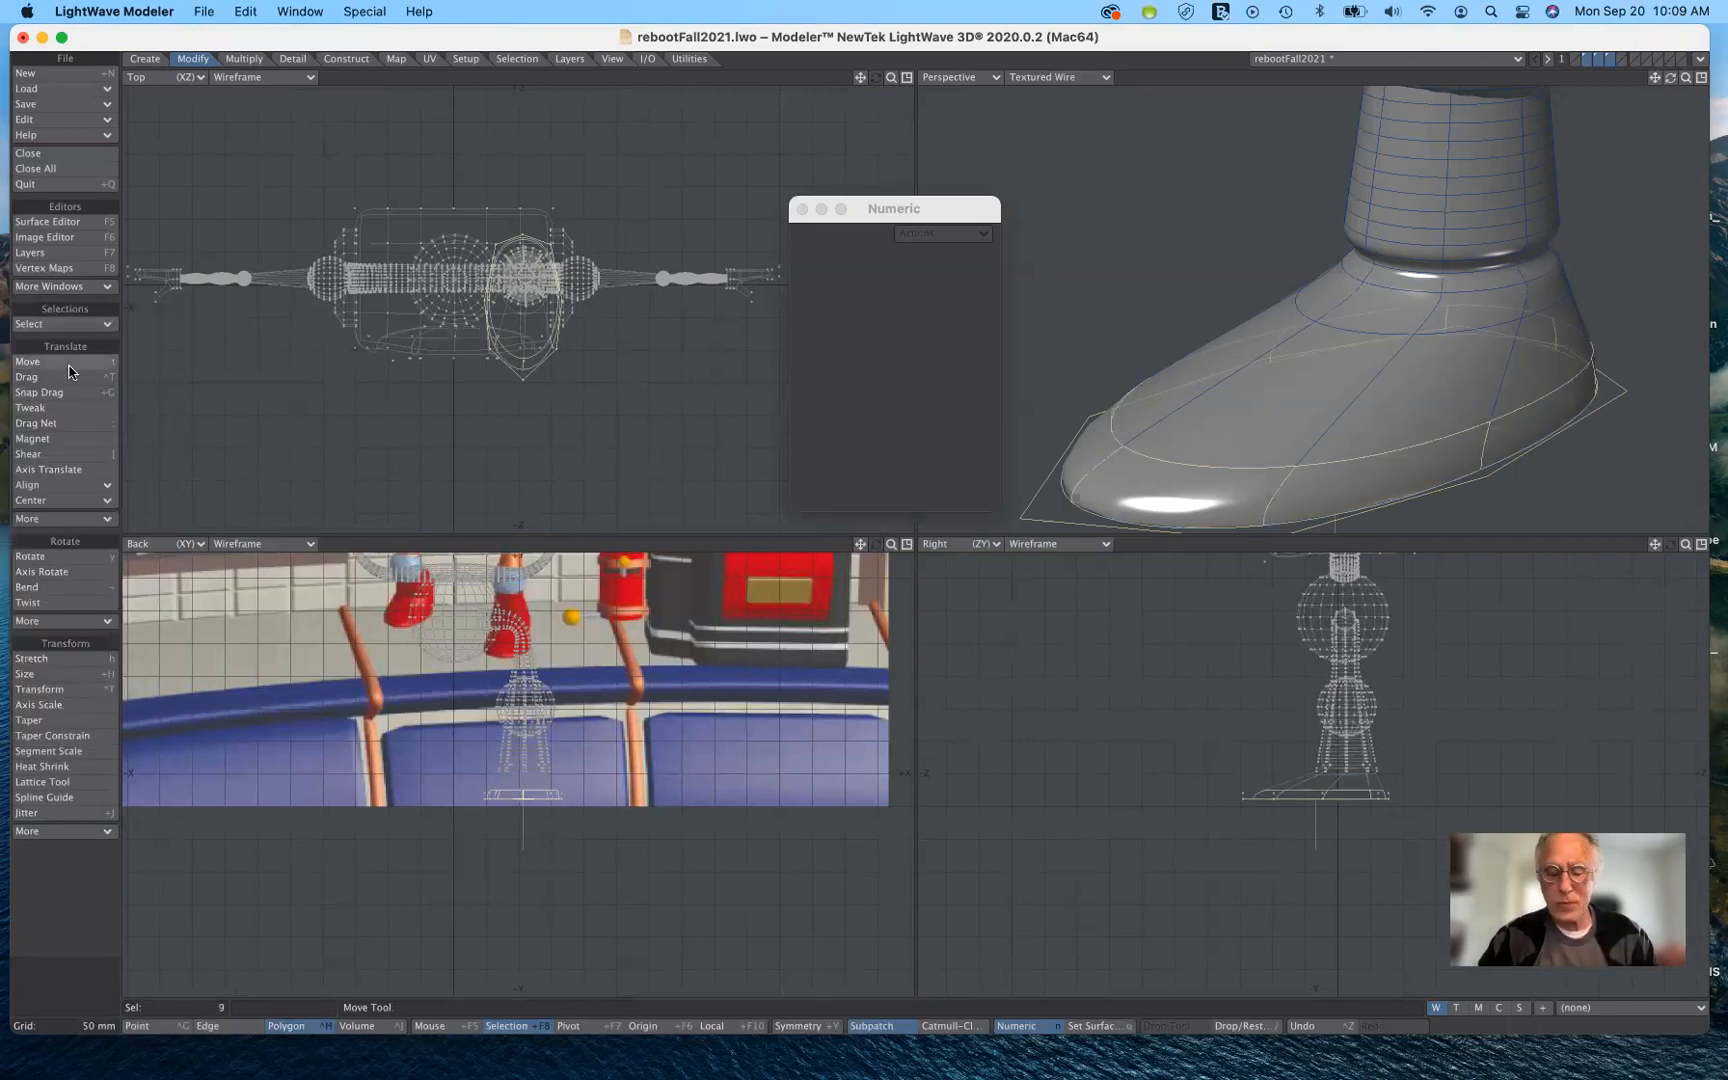
pyautogui.hotkey('shift', ']')
pyautogui.hotkey('shift', ']')
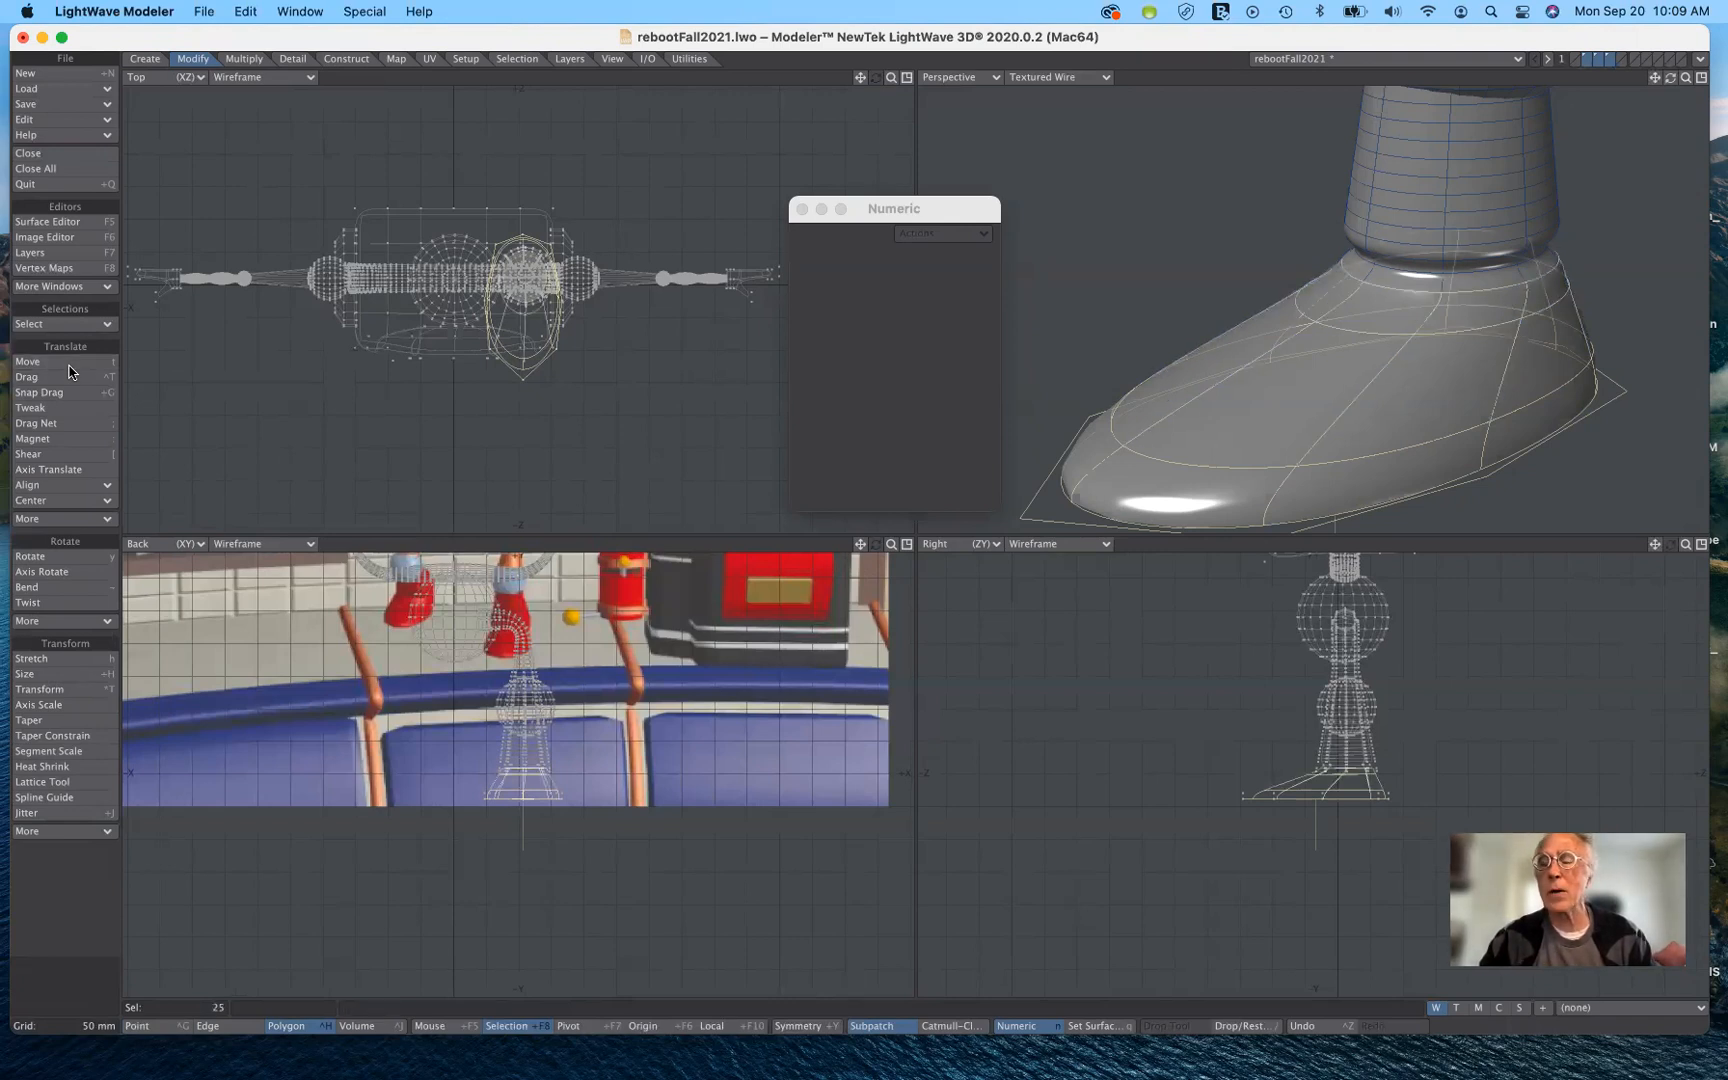
pyautogui.hotkey('shift', ']')
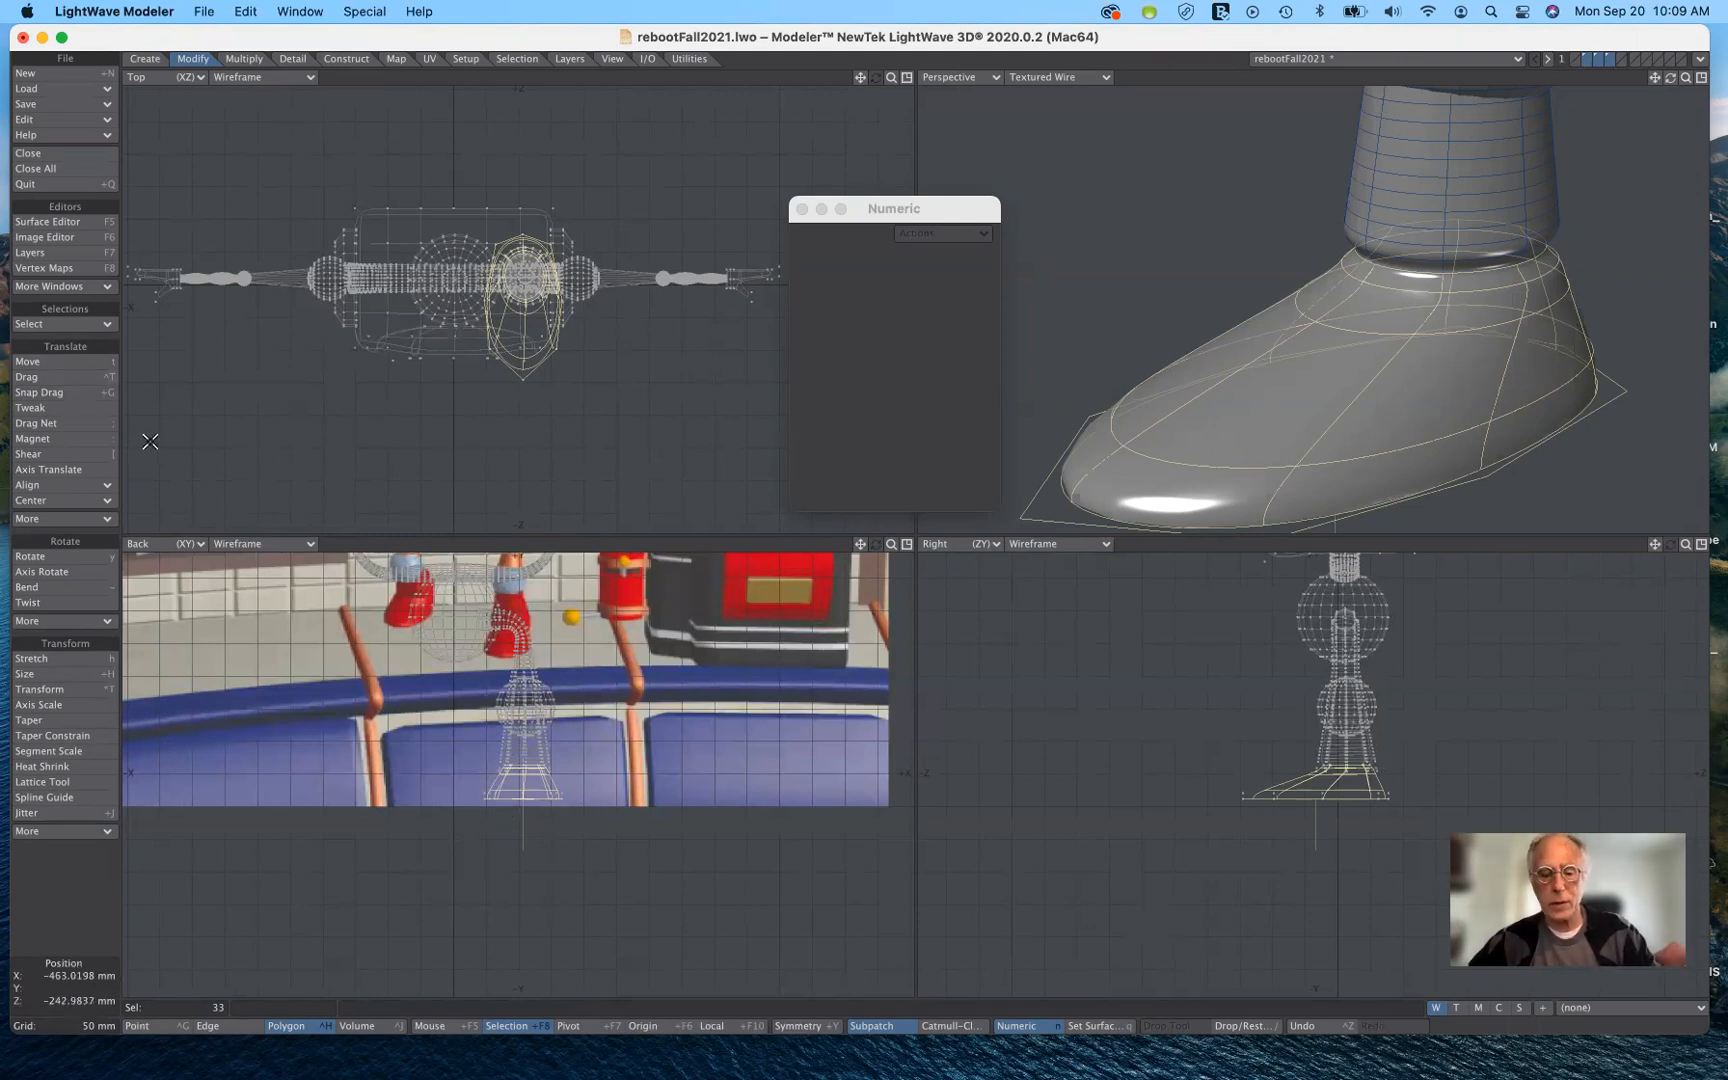
# Move the selected foot polygons straight down by about 1.5 mm in Y, and clear the selection.
pyautogui.press('t')
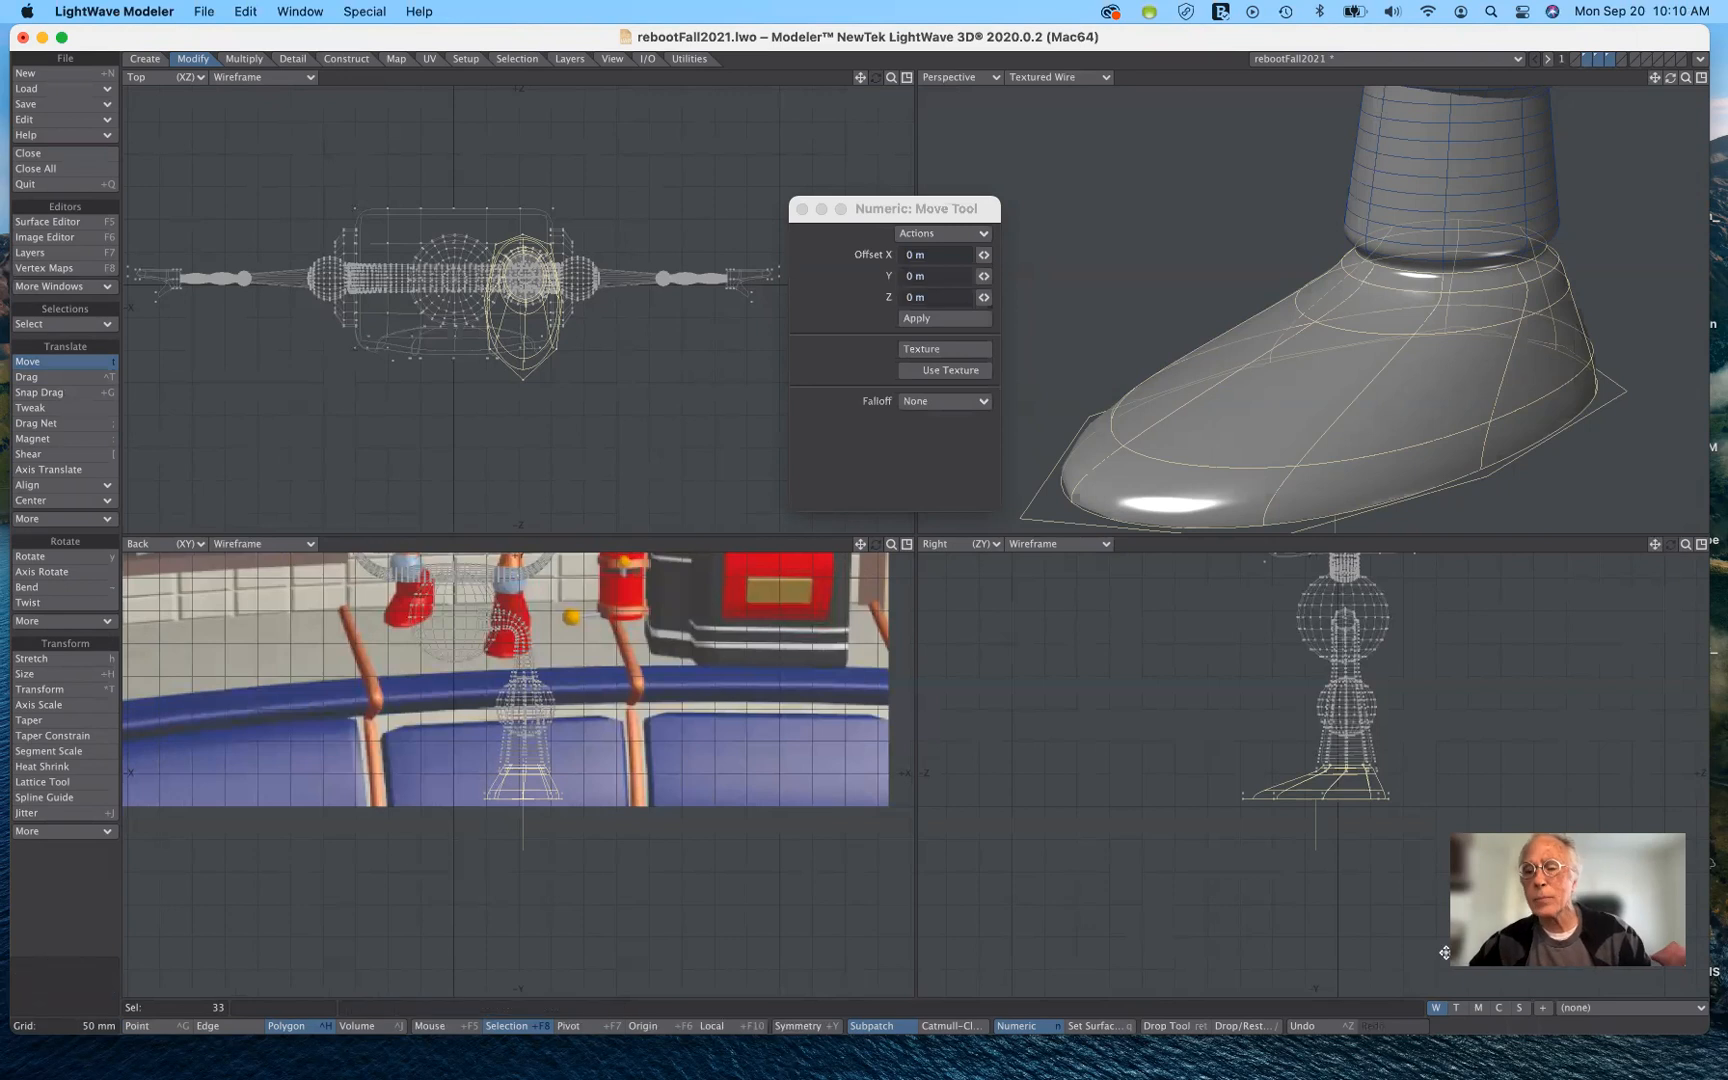
pyautogui.click(1346, 871)
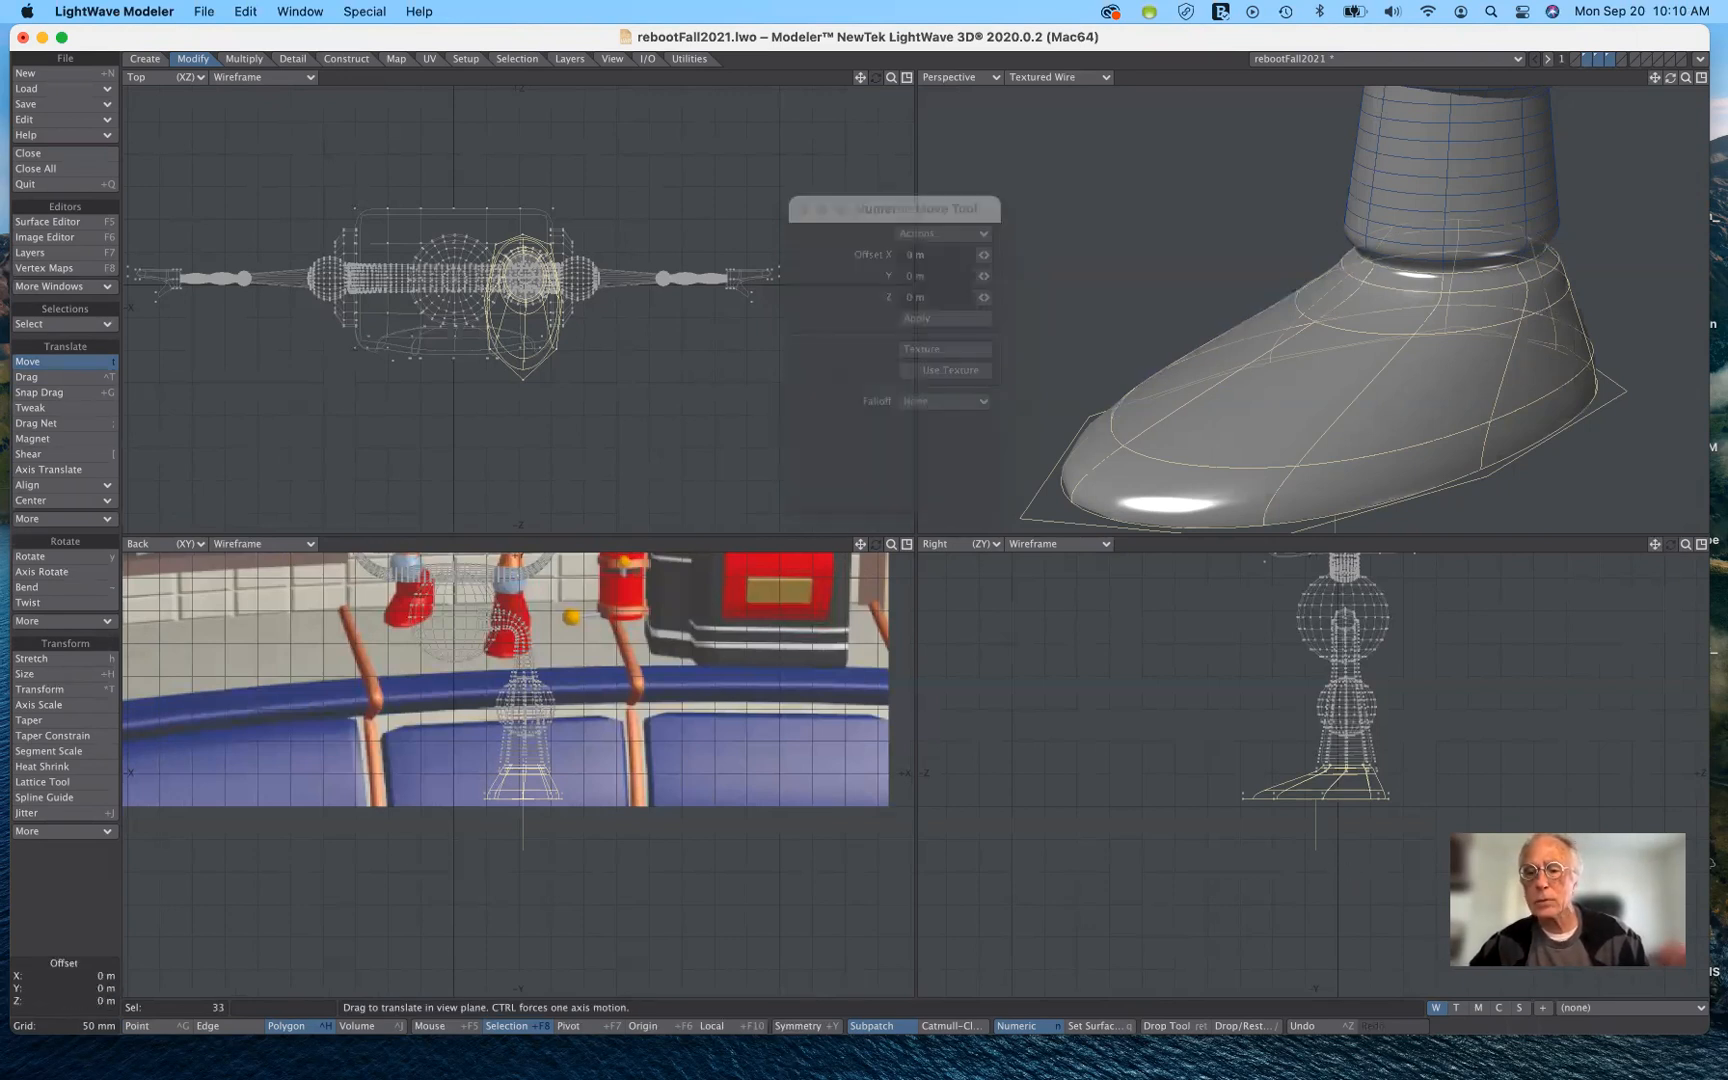
pyautogui.keyDown('ctrl'); pyautogui.moveTo(1346, 871); pyautogui.dragTo(1346, 872); pyautogui.keyUp('ctrl')
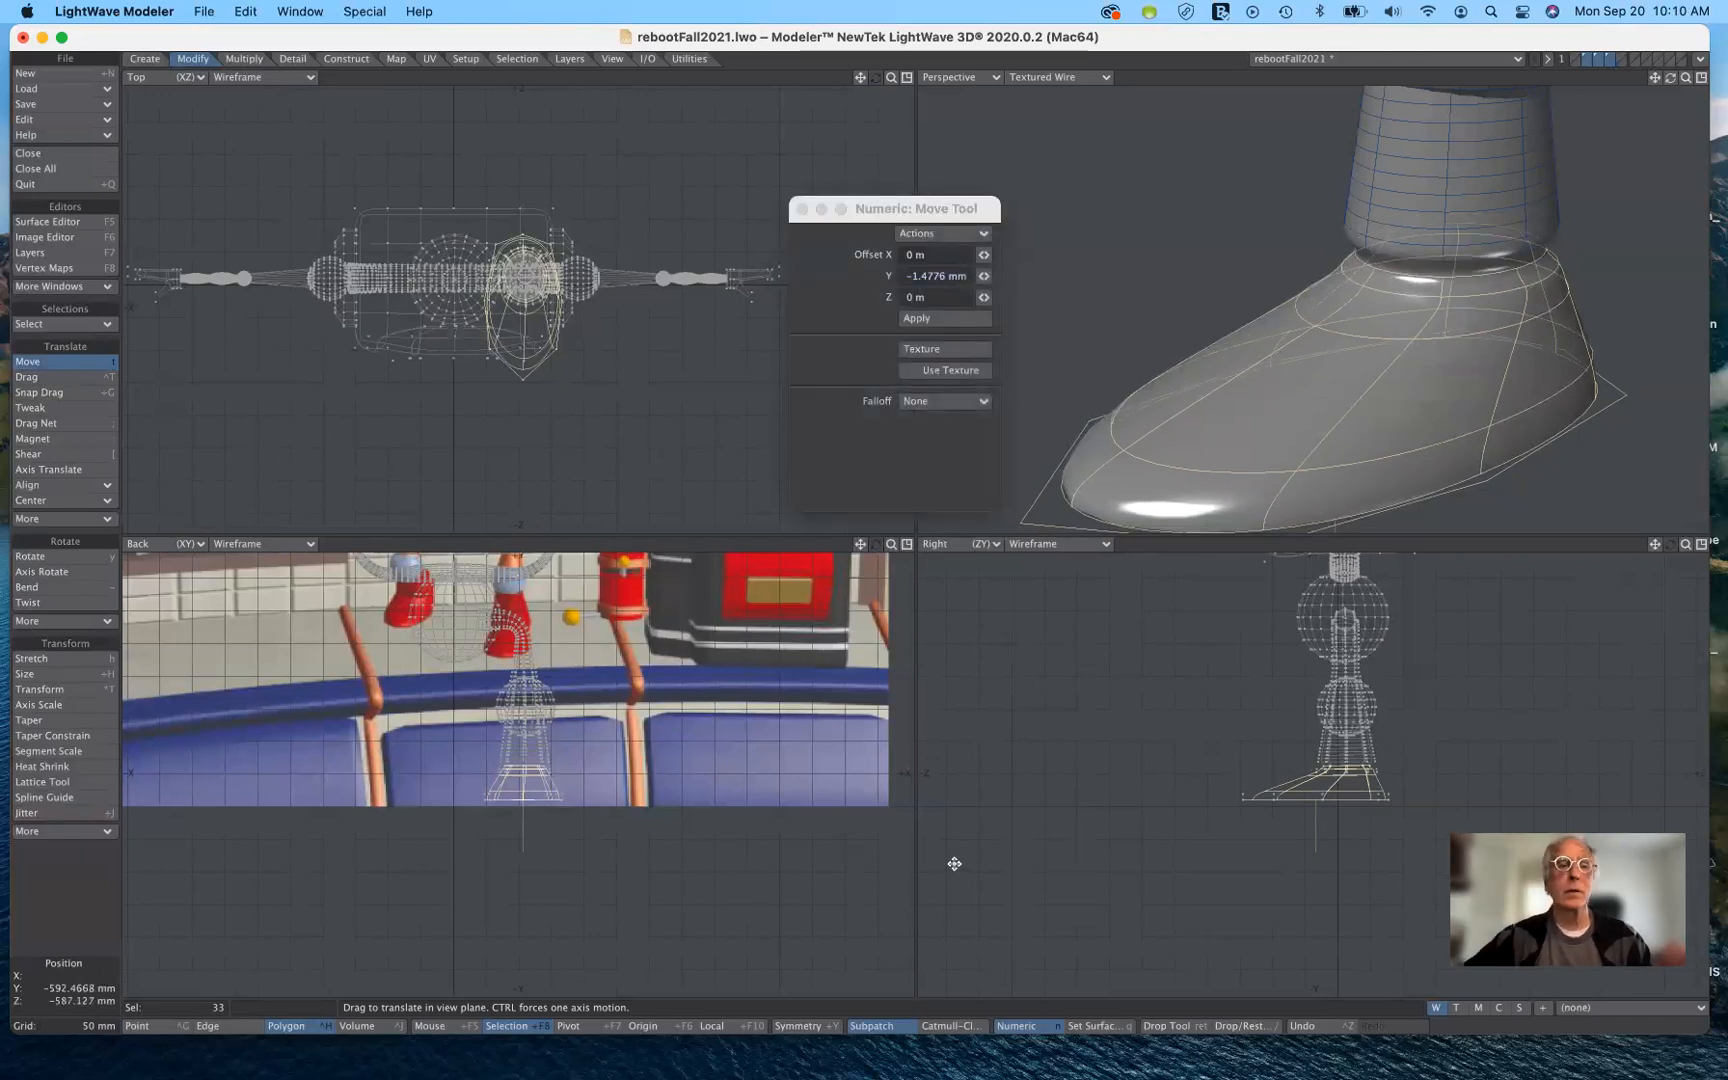
pyautogui.press('space')
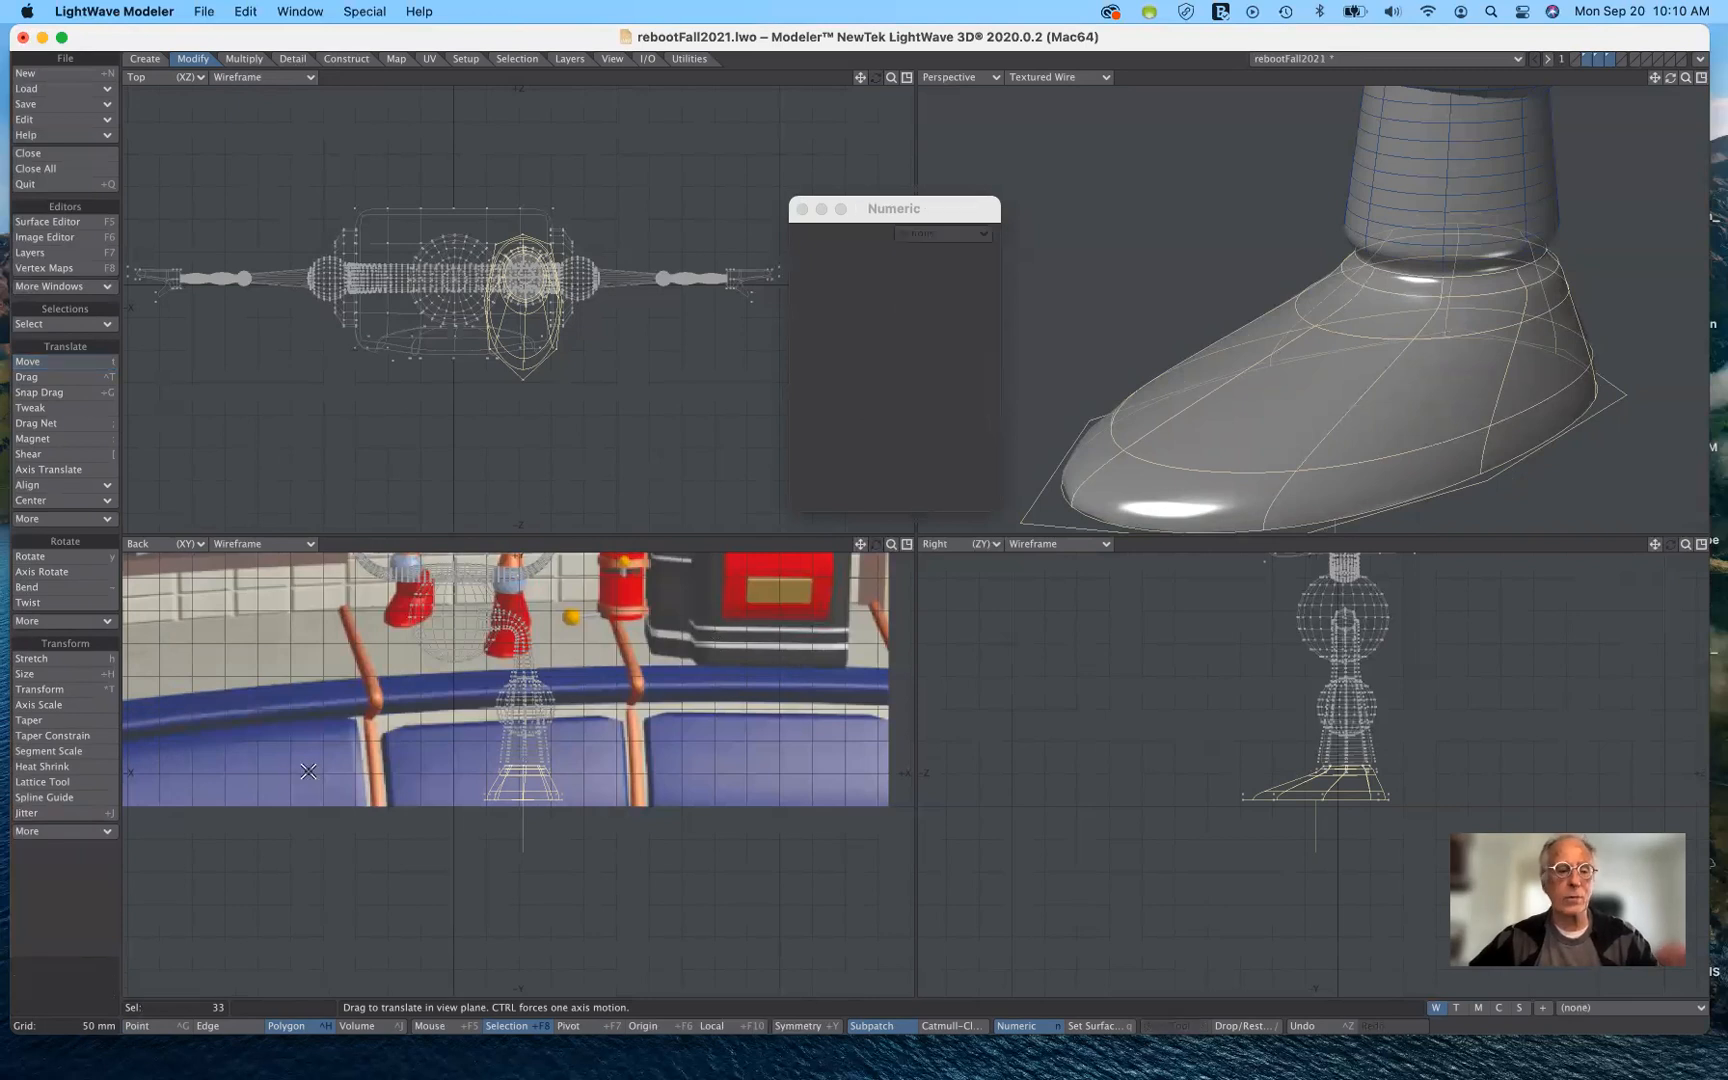
pyautogui.click(68, 993)
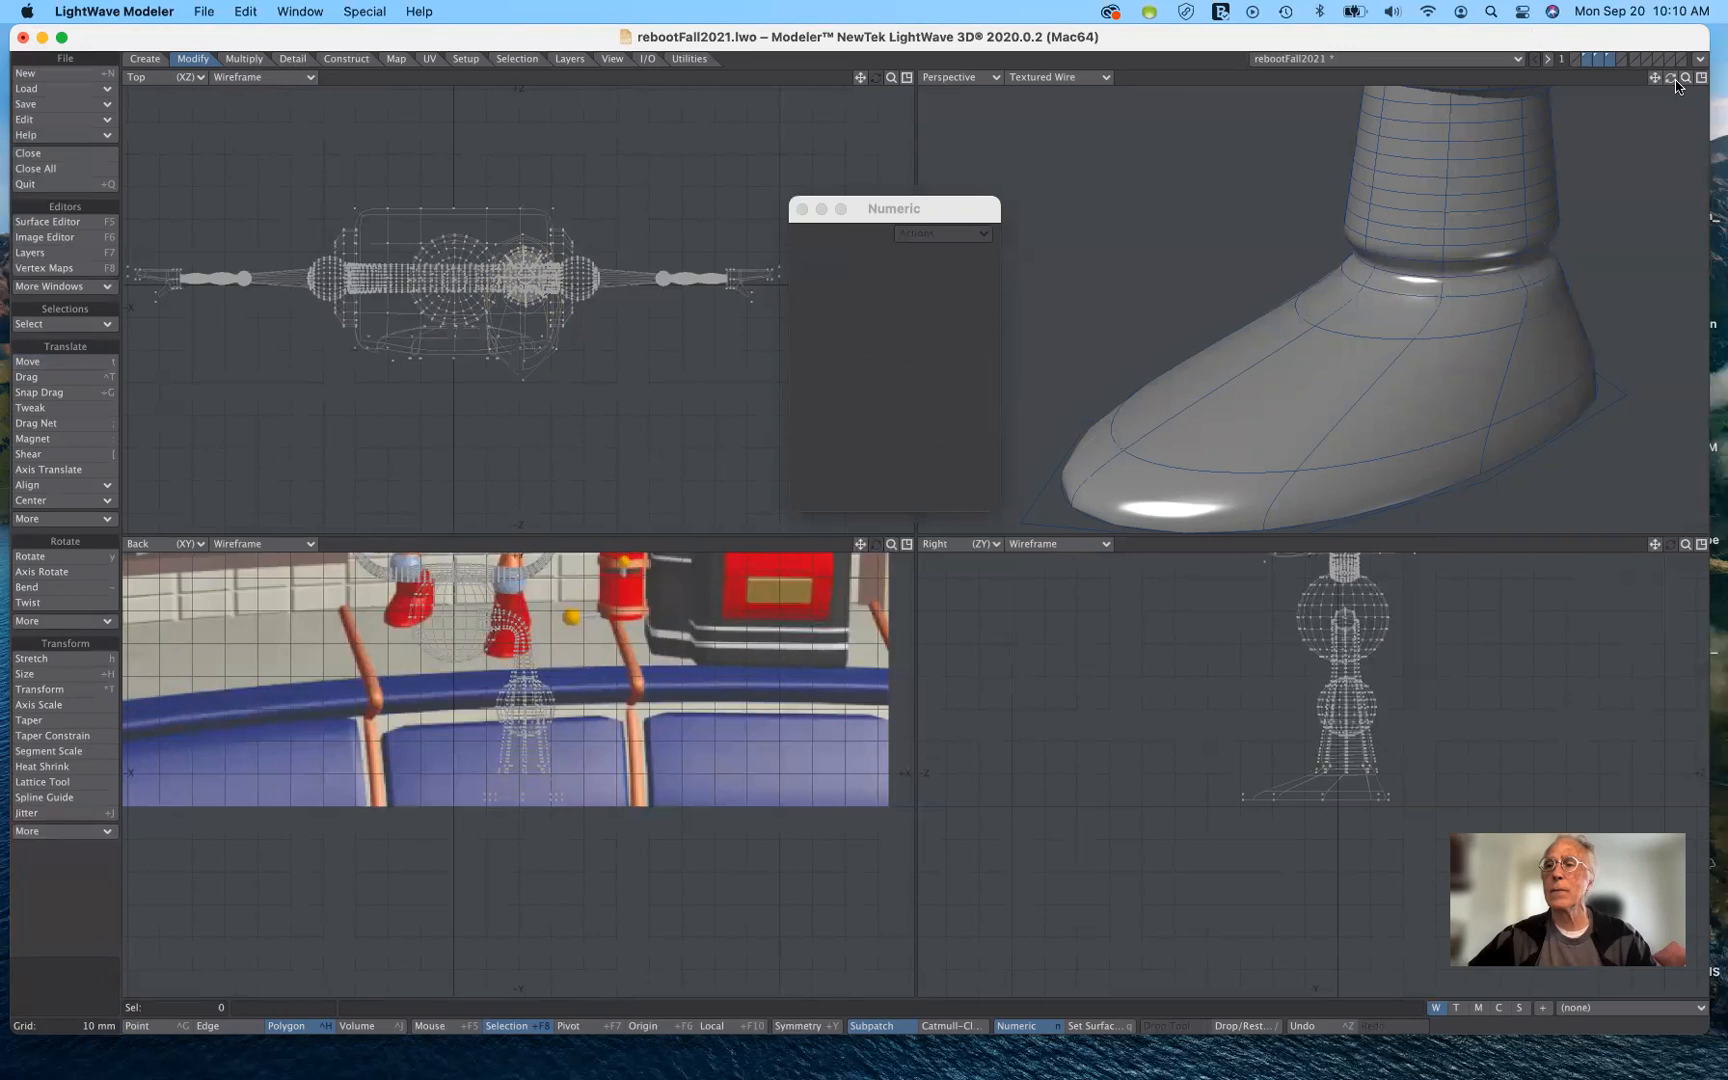
# Make the leg and foot layer the only foreground layer, with the leg's ball joint layer in the background.
pyautogui.moveTo(1670, 77); pyautogui.dragTo(1590, 78)
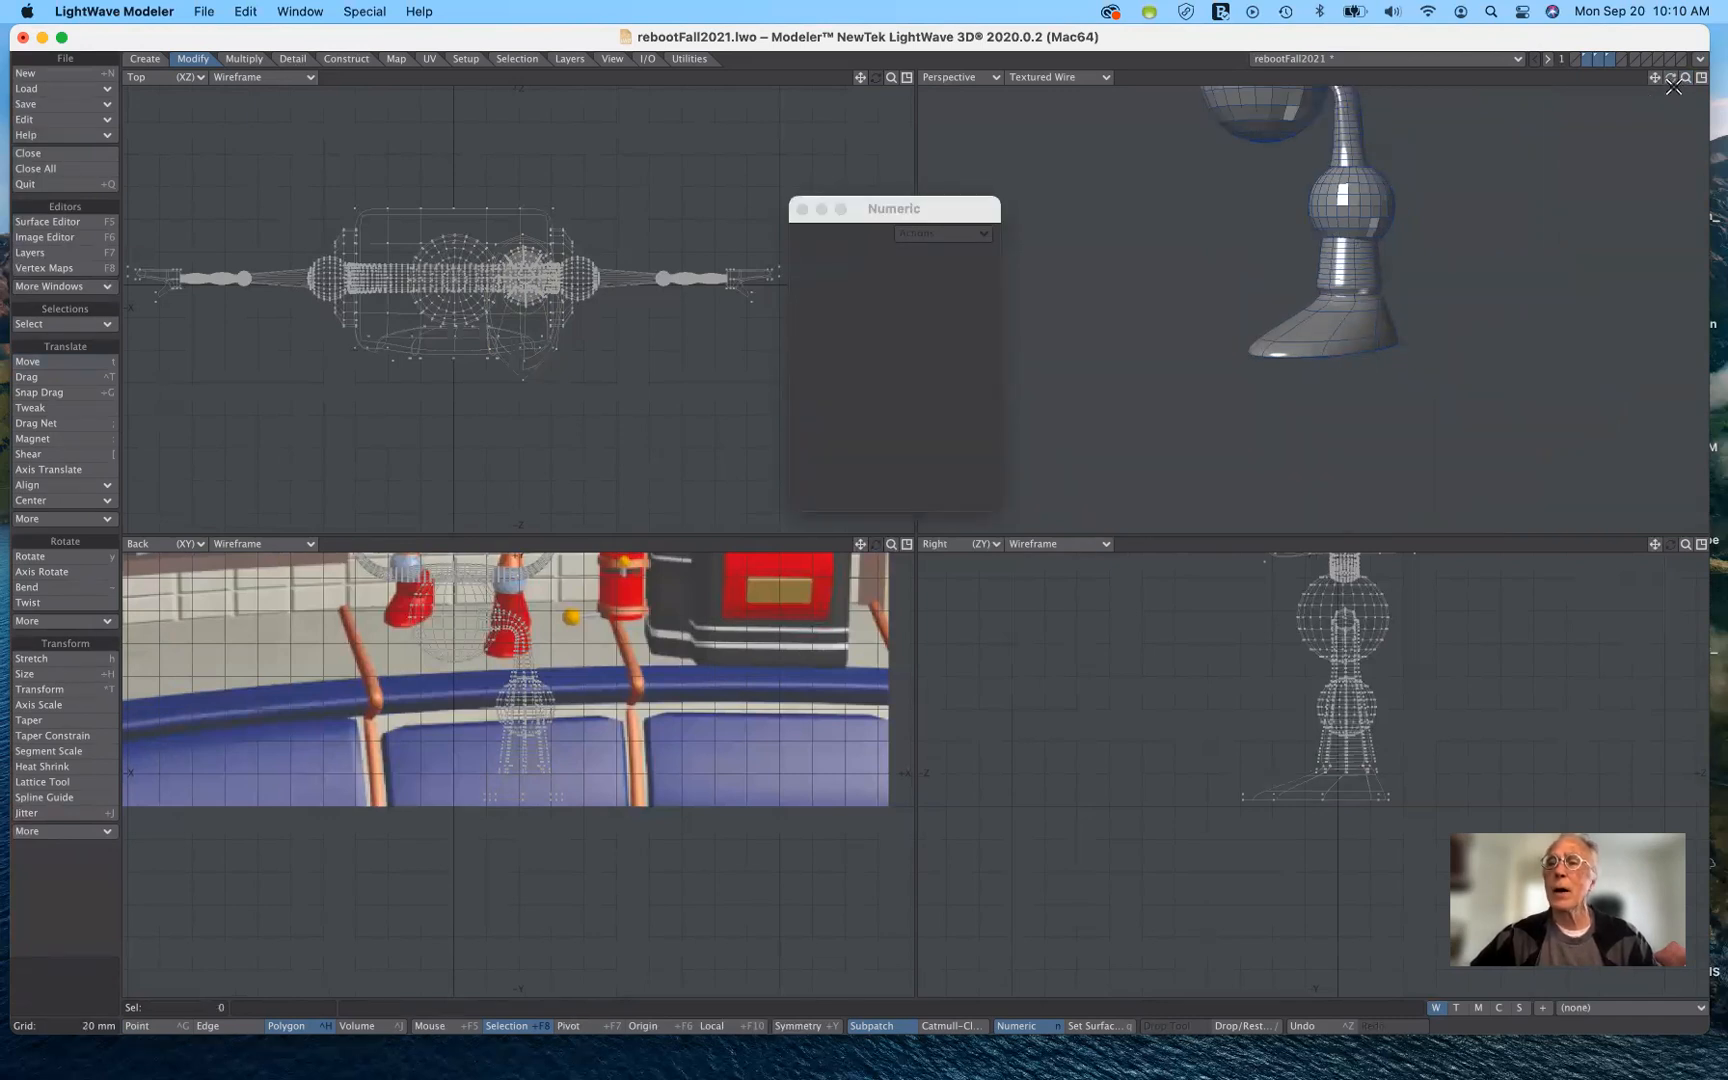
pyautogui.moveTo(1670, 82); pyautogui.dragTo(1543, 109)
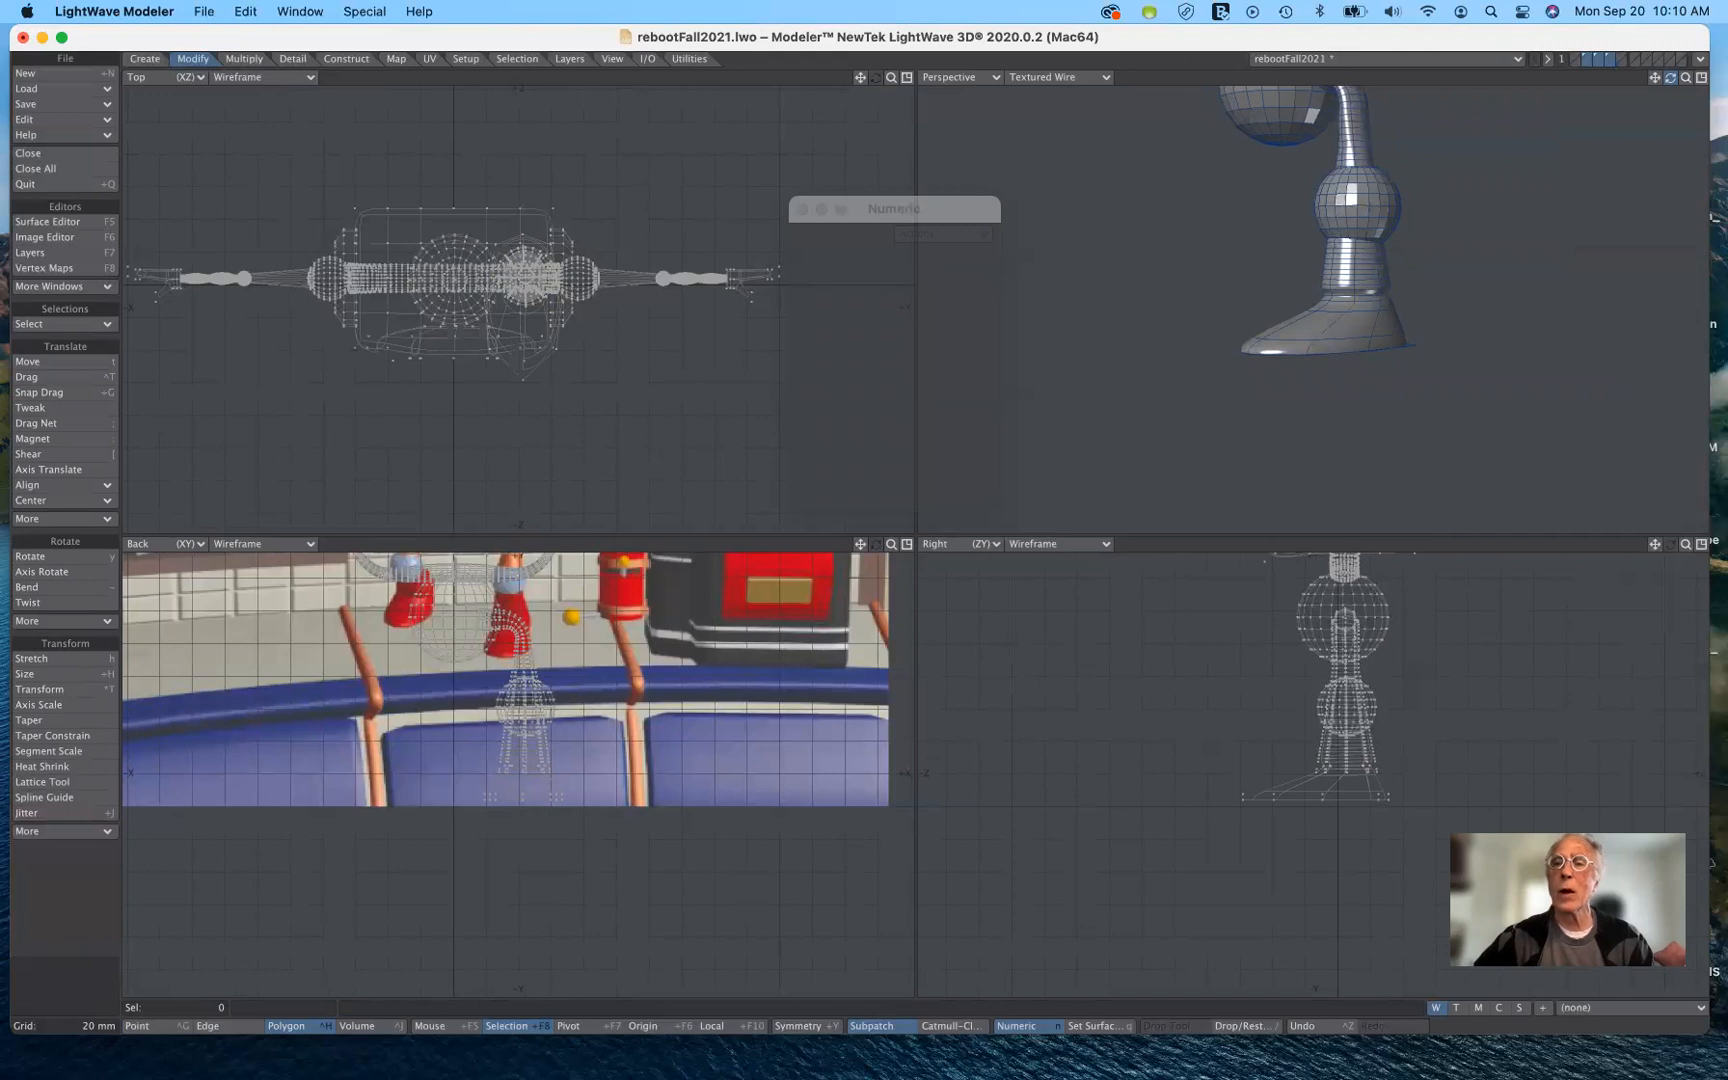
pyautogui.click(1589, 60)
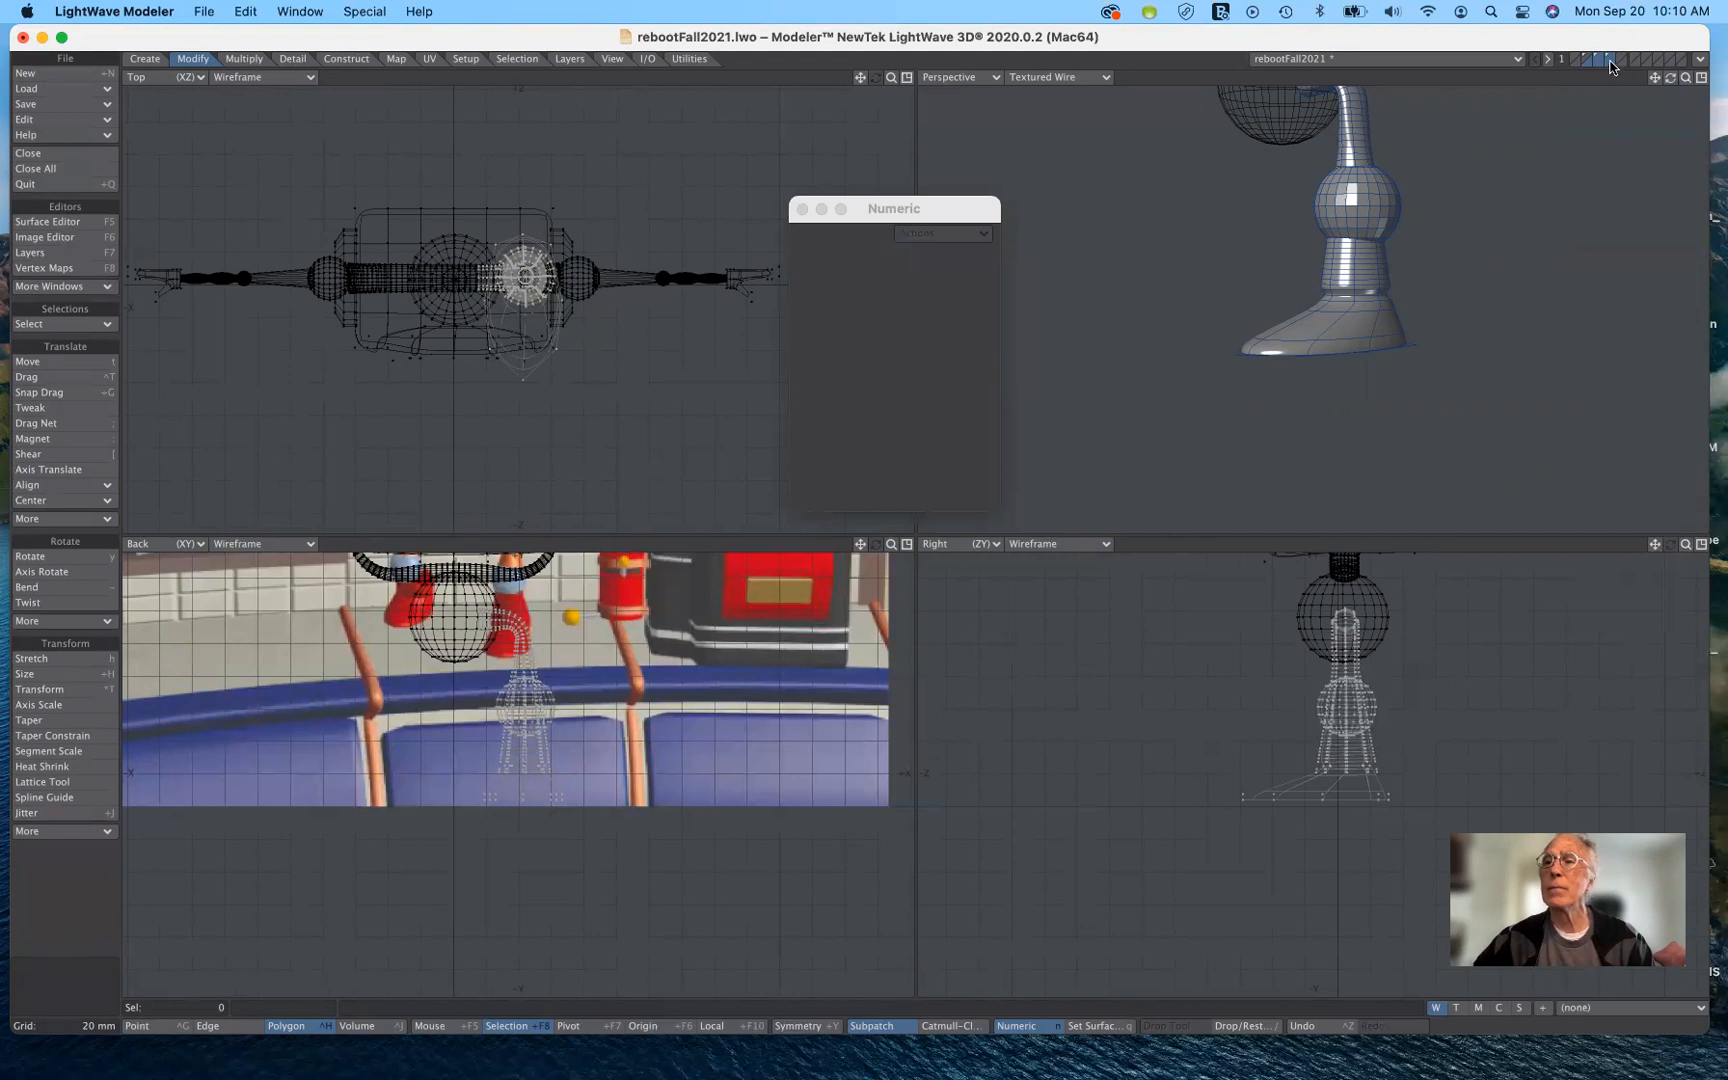
pyautogui.click(1609, 61)
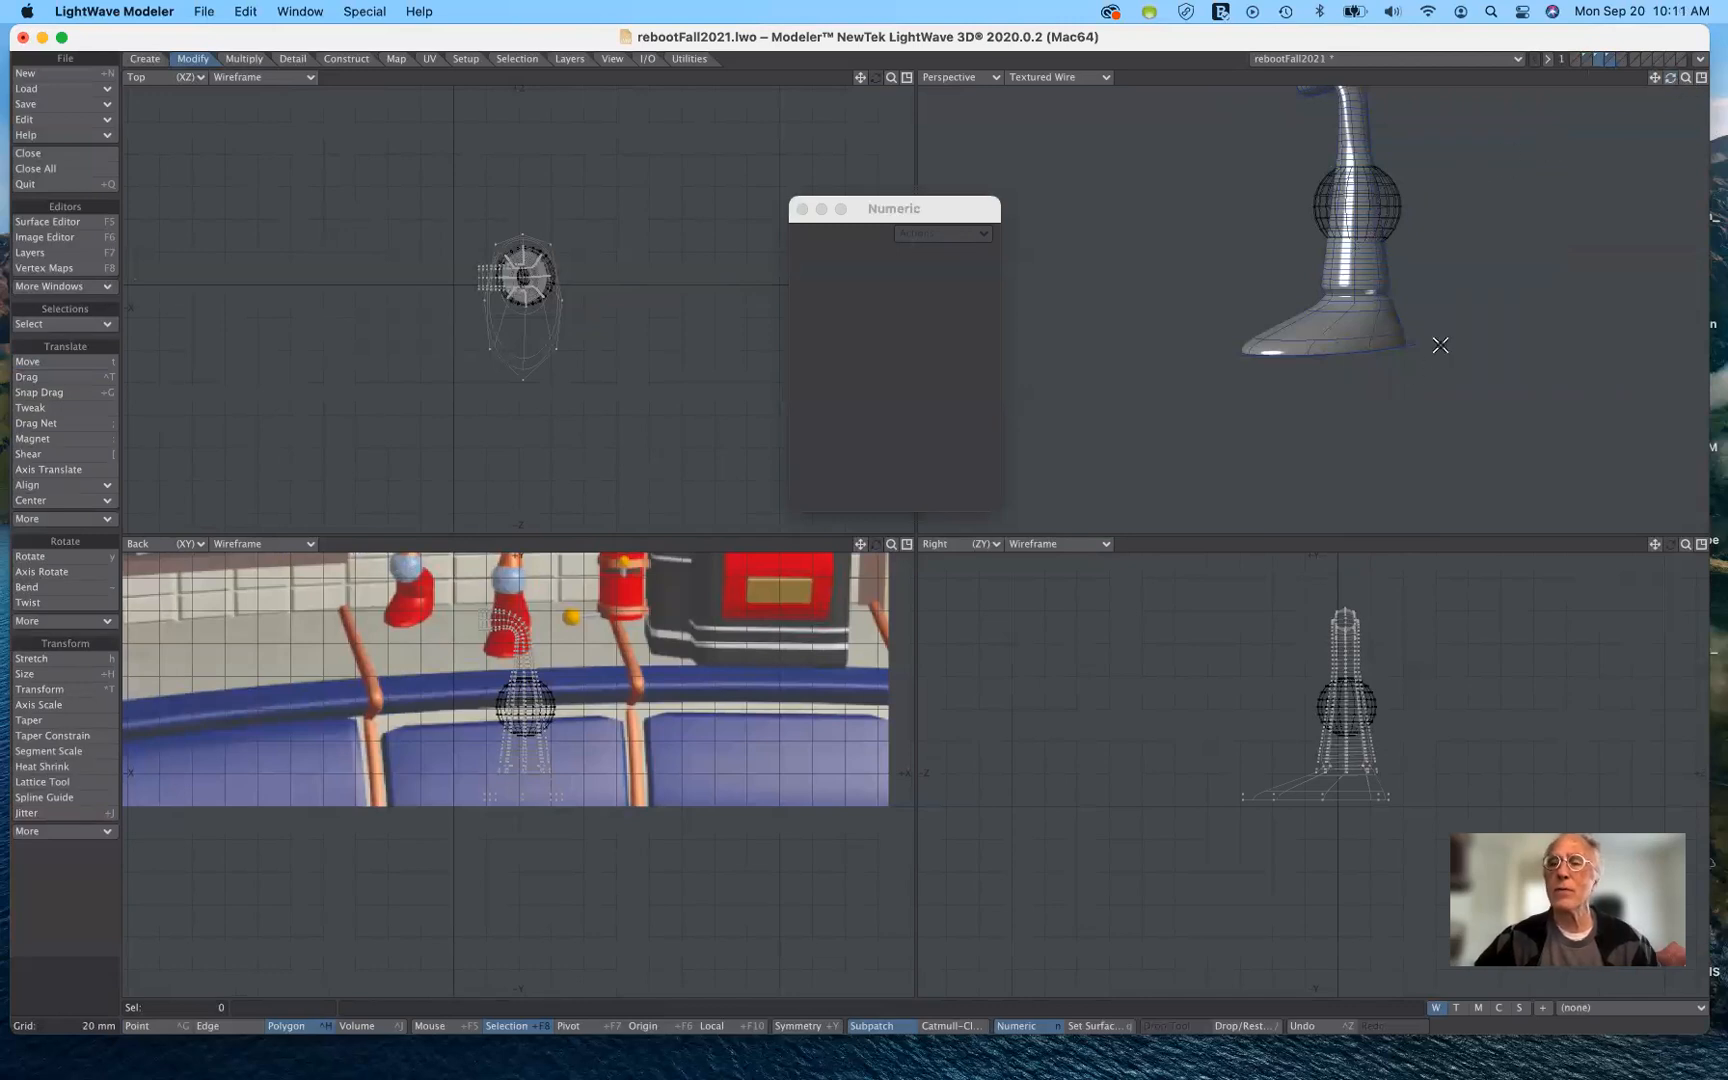
pyautogui.moveTo(1668, 80); pyautogui.dragTo(1664, 28)
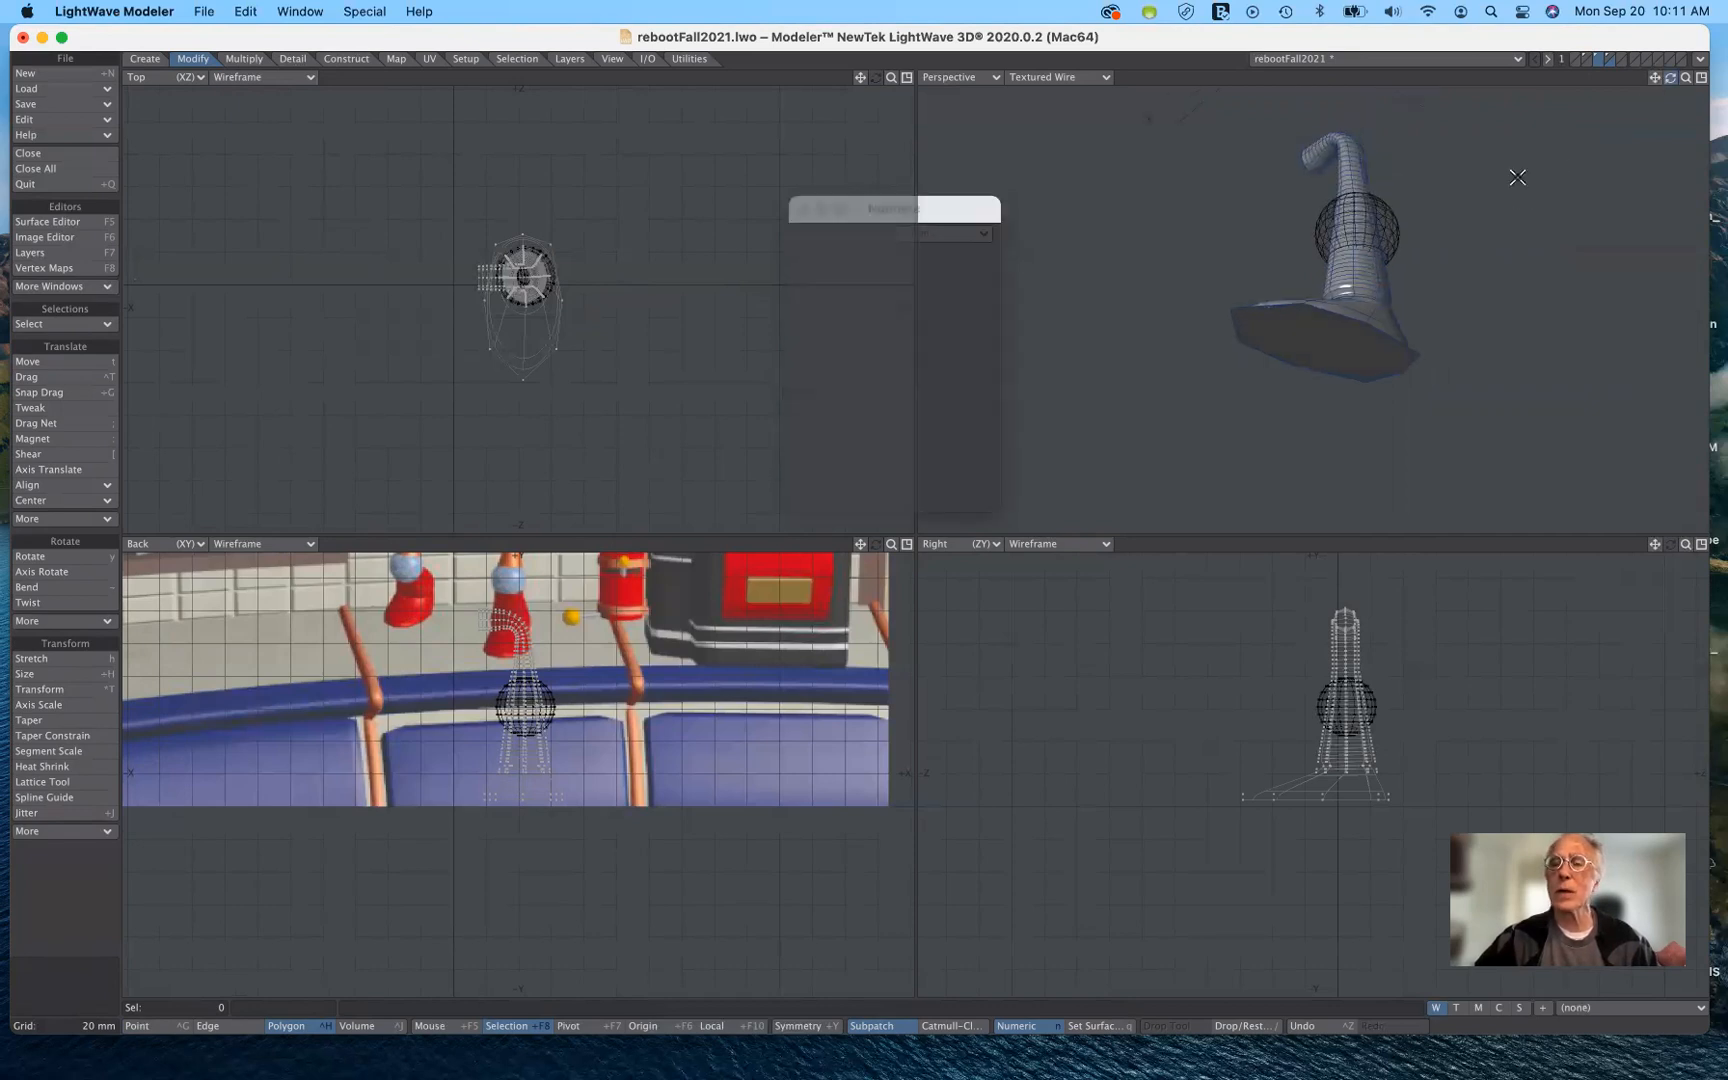
# Select the foot's sole polygon and expand the polygon selection upward through the boot to the middle of the ball joint.
pyautogui.click(1337, 334)
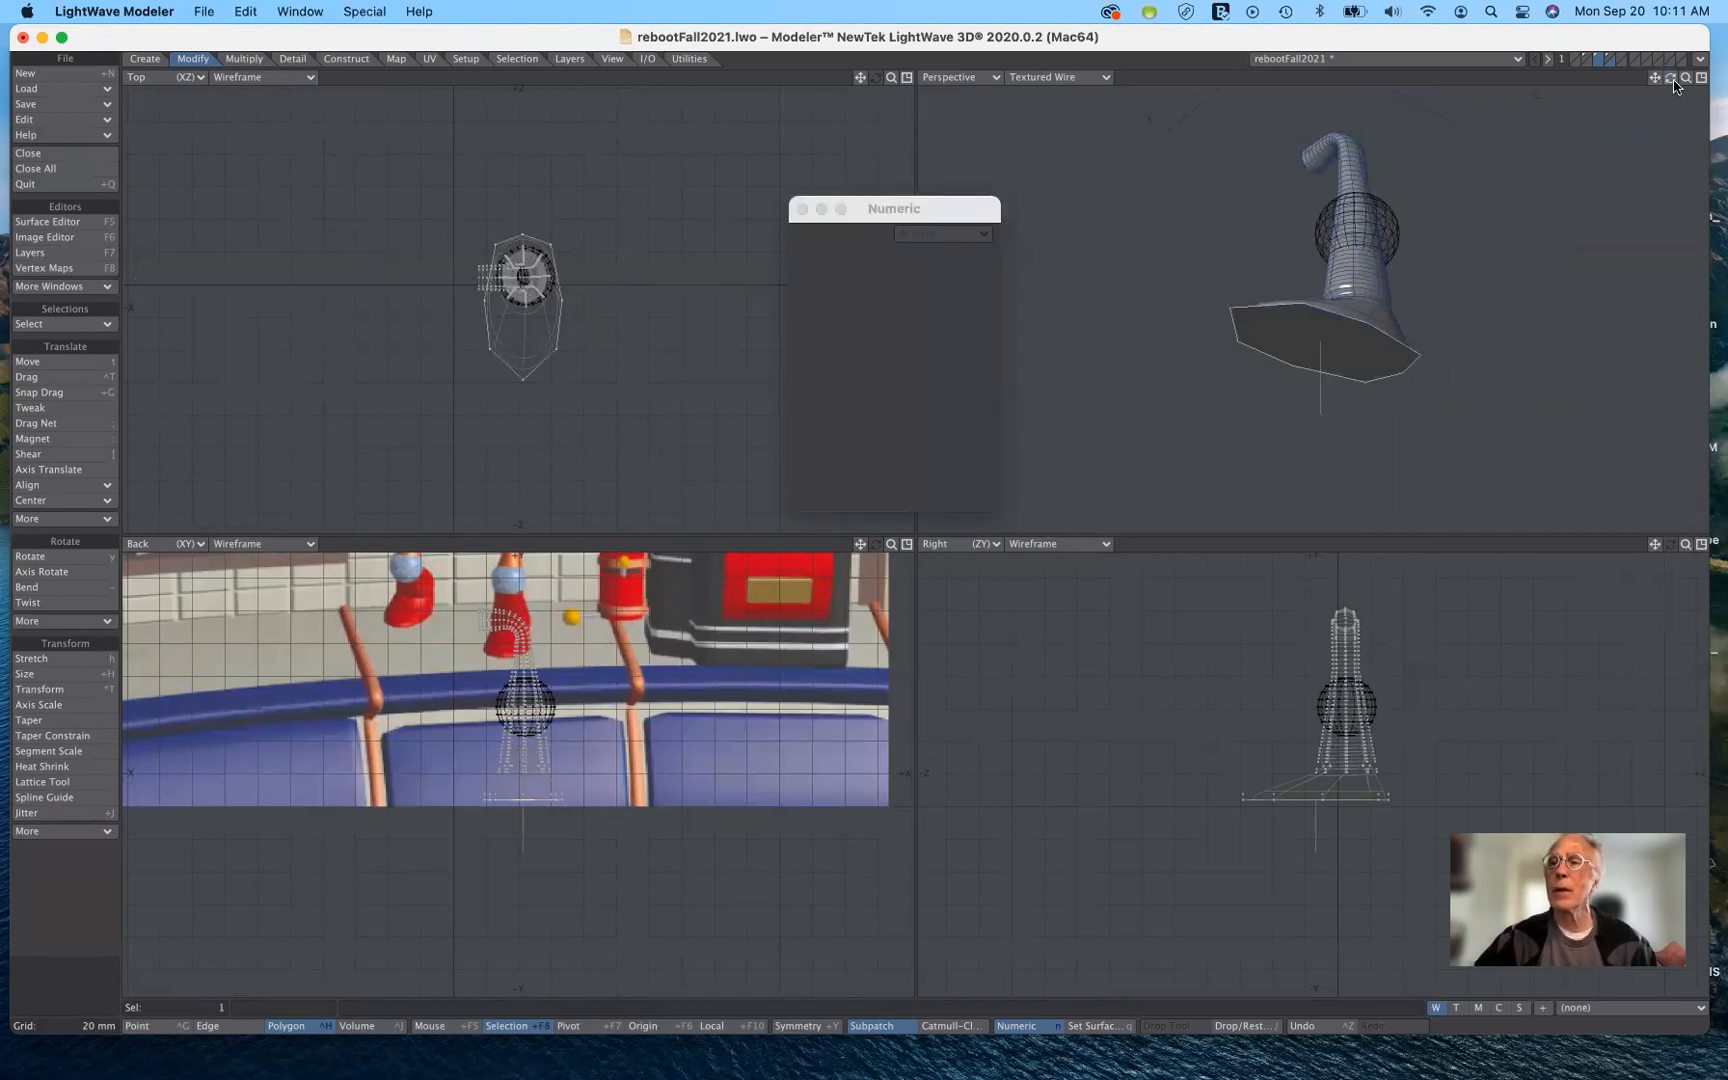
pyautogui.moveTo(1670, 78); pyautogui.dragTo(1664, 126)
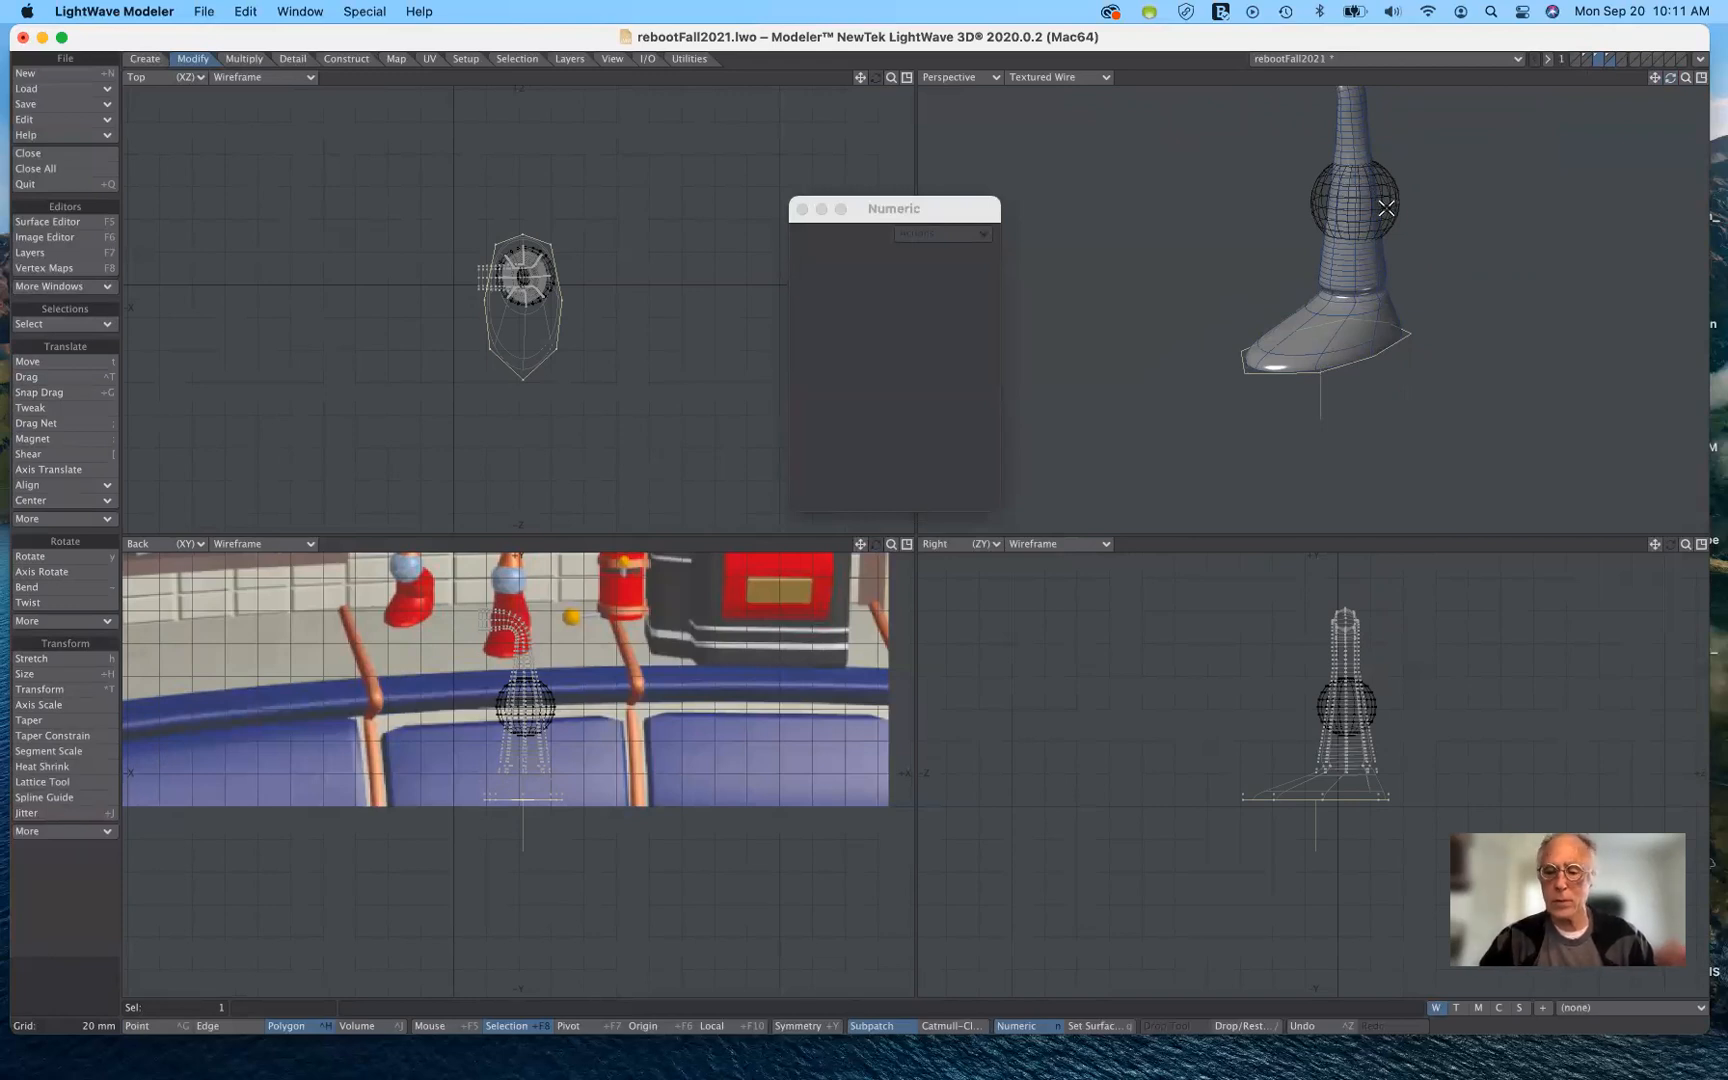
pyautogui.hotkey('shift', ']')
pyautogui.hotkey('shift', ']')
pyautogui.hotkey('shift', ']')
pyautogui.hotkey('shift', ']')
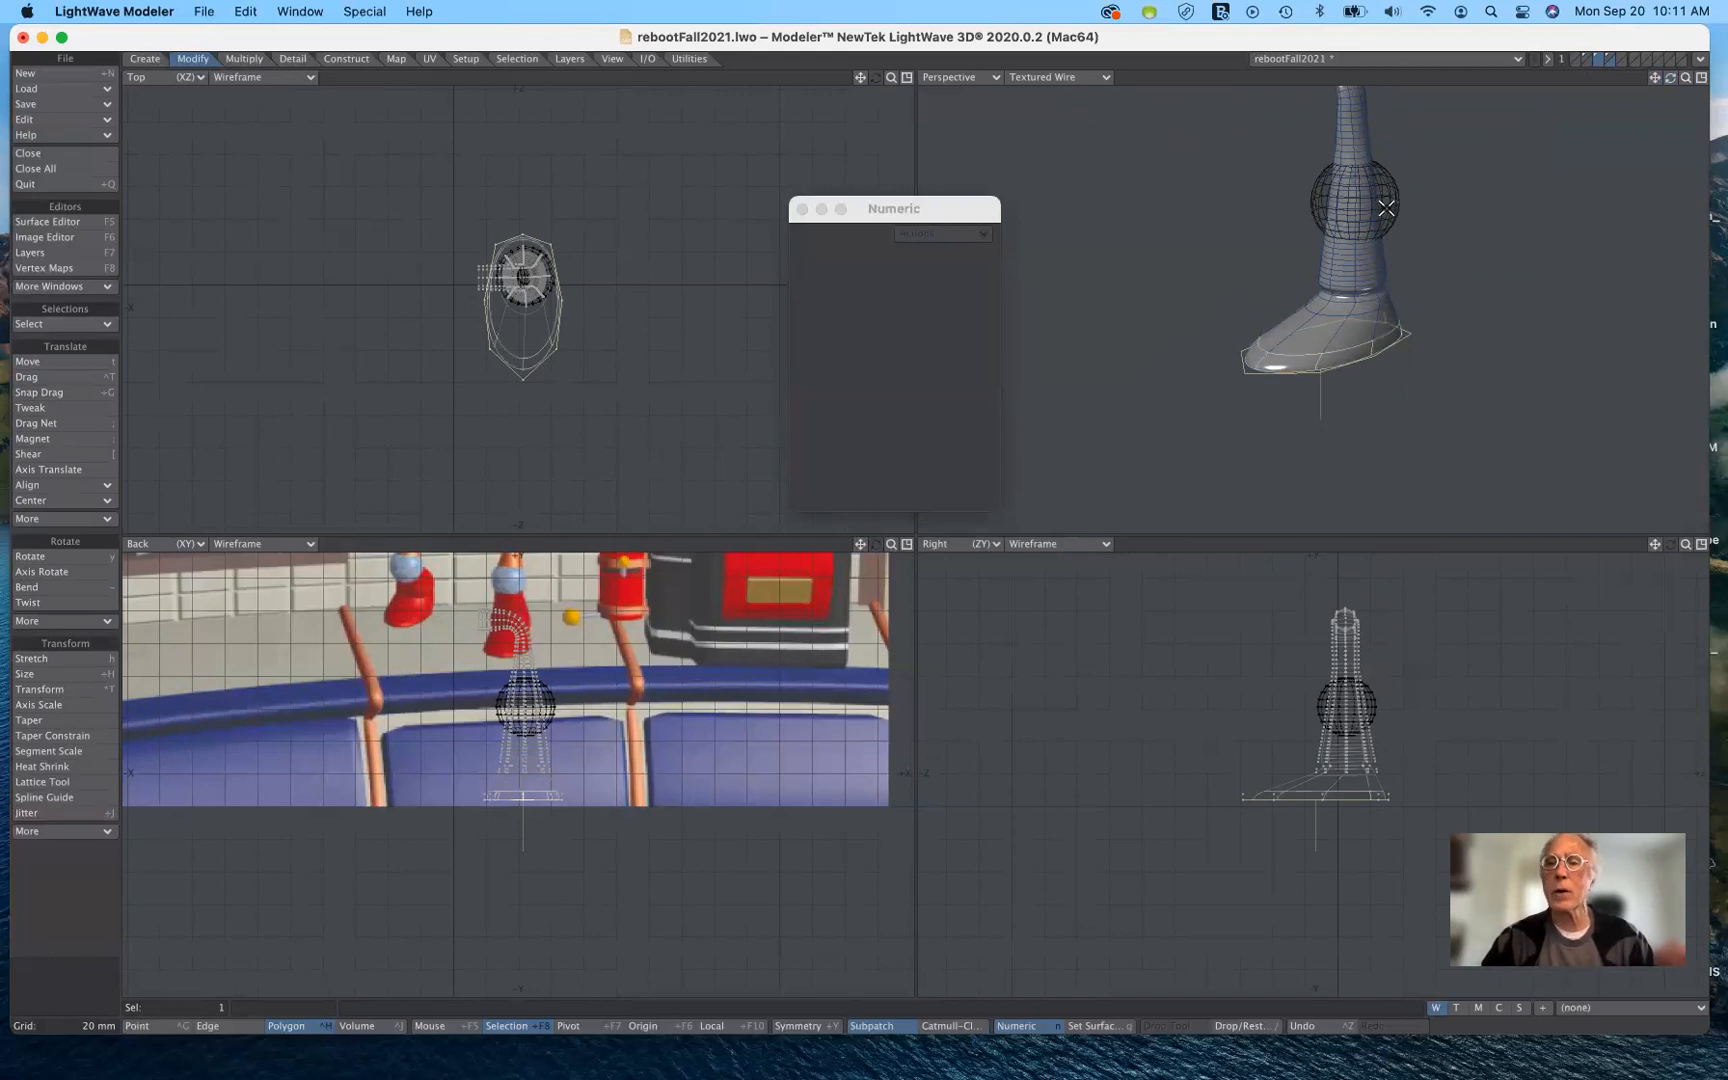
pyautogui.hotkey('shift', ']')
pyautogui.hotkey('shift', ']')
pyautogui.hotkey('shift', ']')
pyautogui.hotkey('shift', ']')
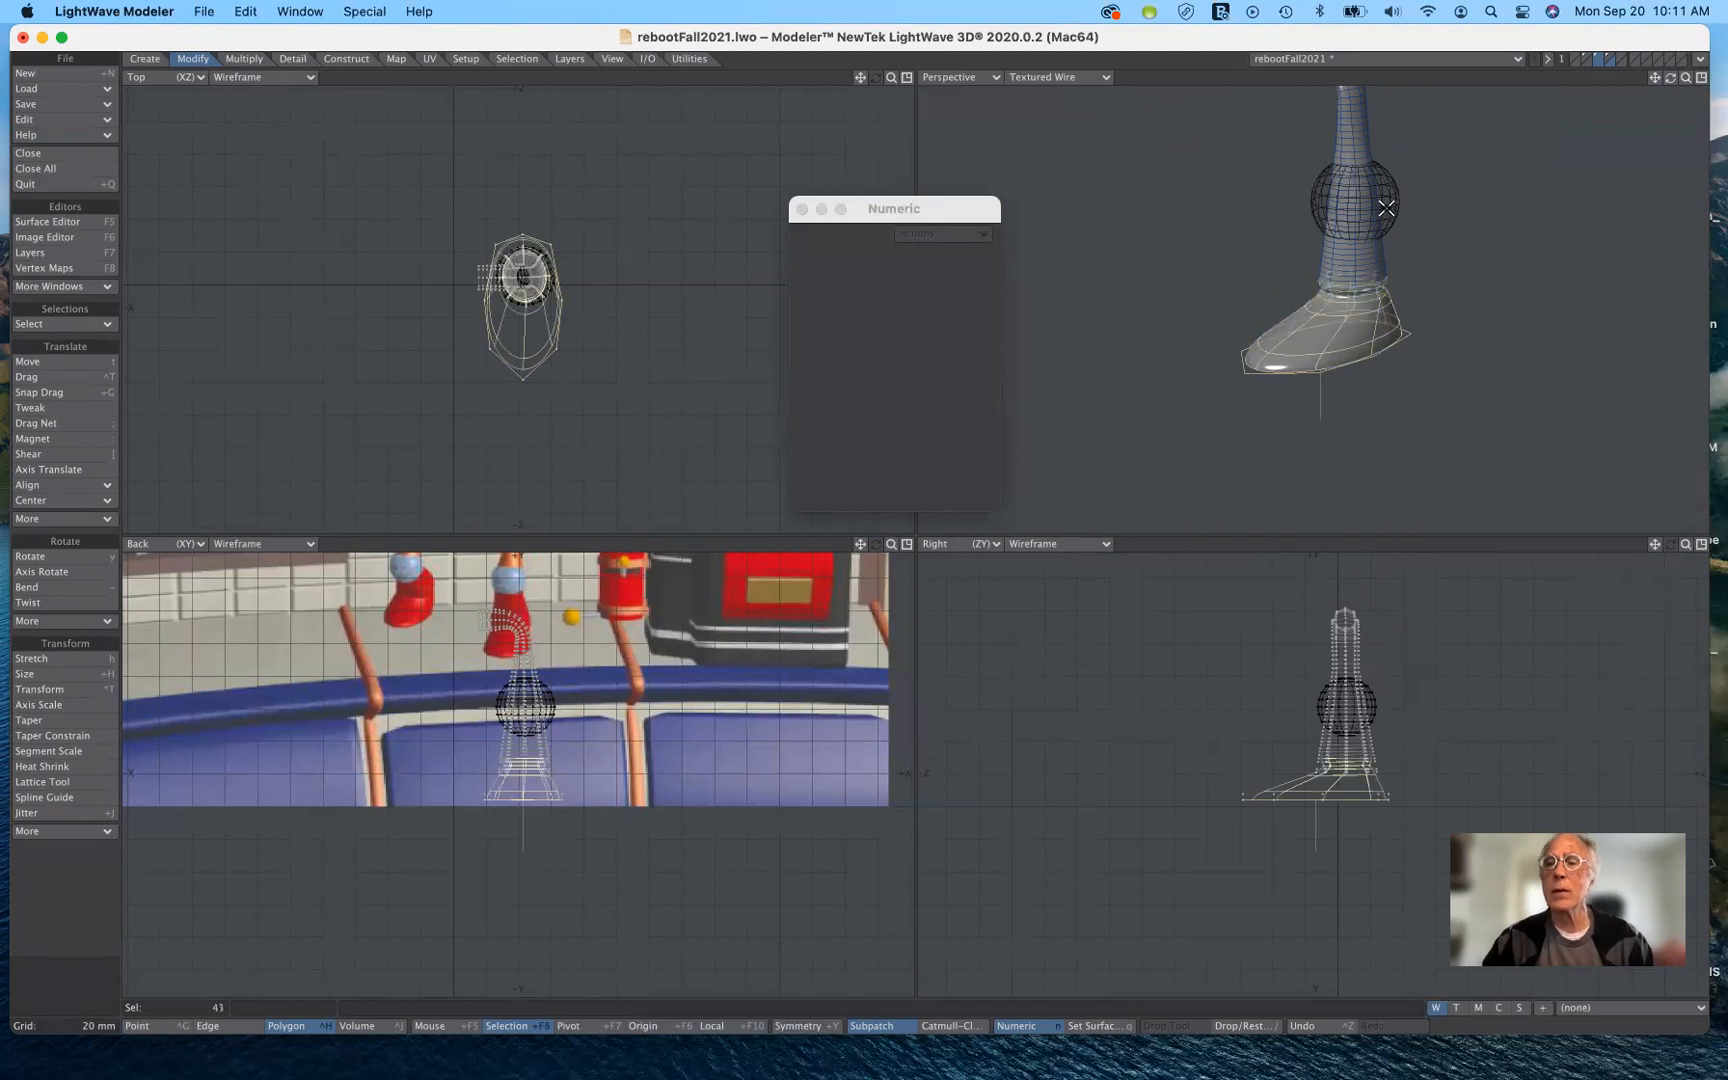
pyautogui.hotkey('shift', ']')
pyautogui.hotkey('shift', ']')
pyautogui.hotkey('shift', ']')
pyautogui.hotkey('shift', ']')
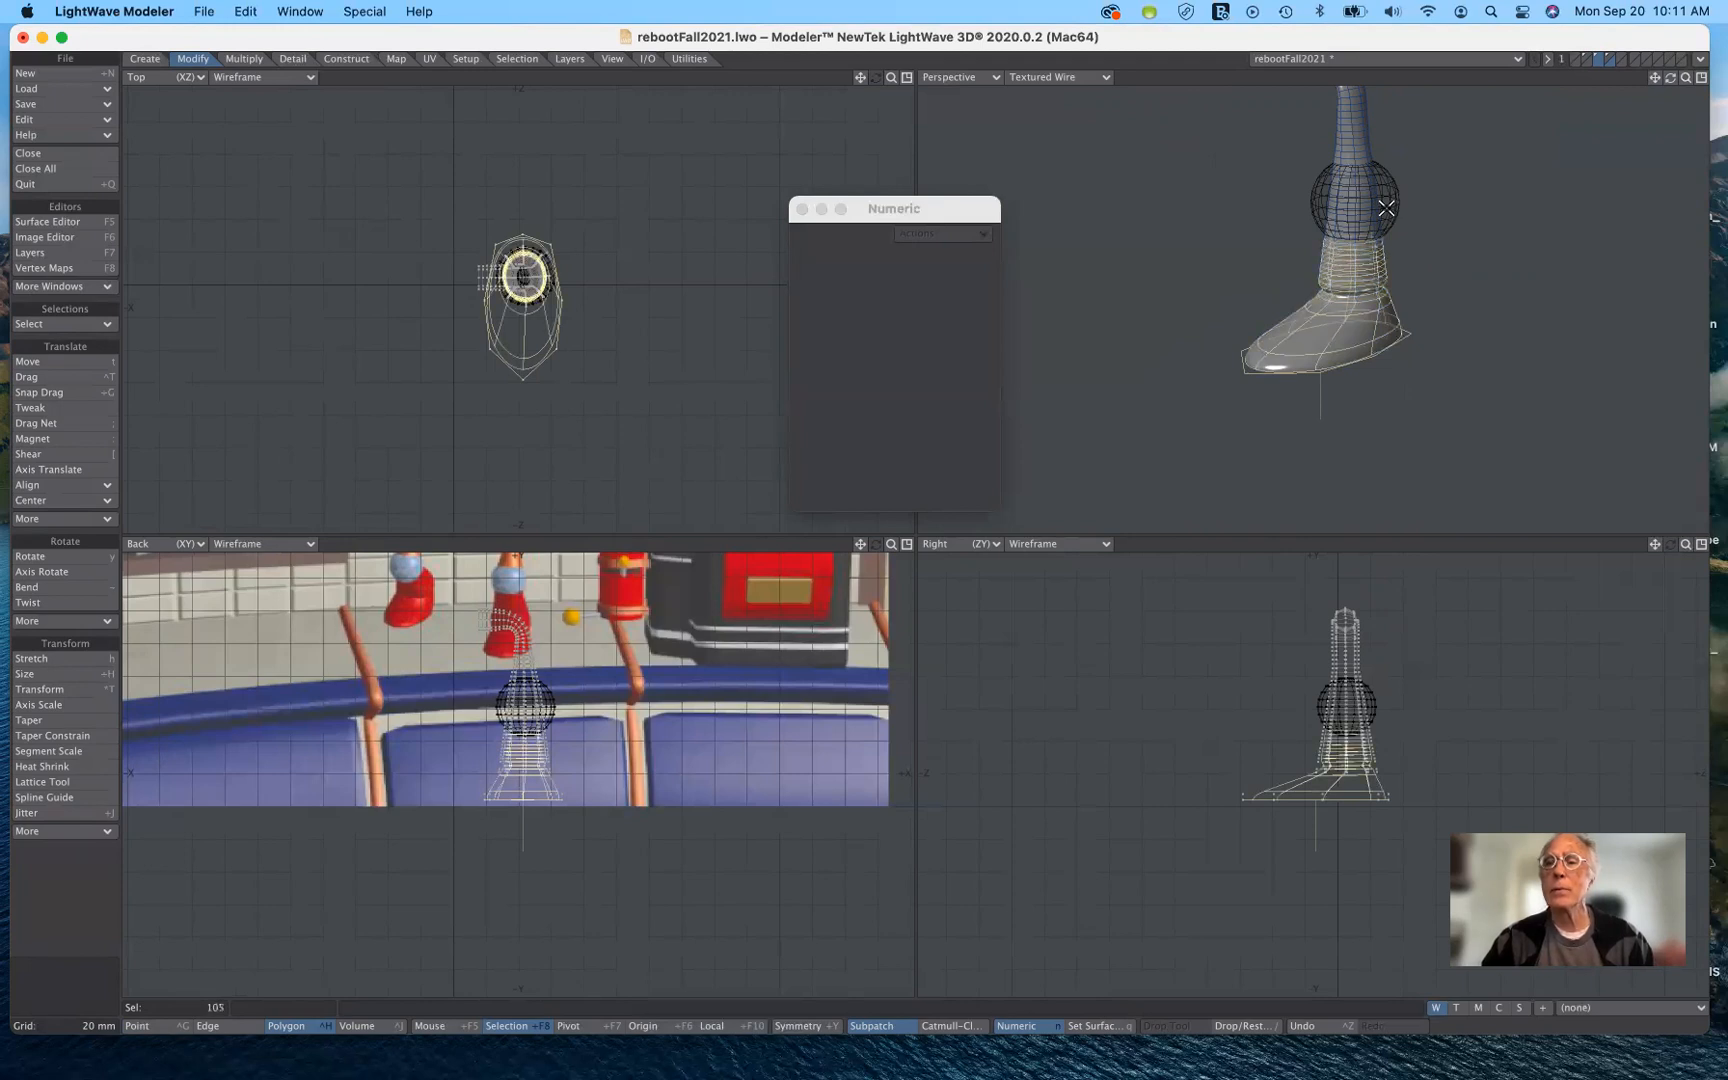
pyautogui.hotkey('shift', ']')
pyautogui.hotkey('shift', ']')
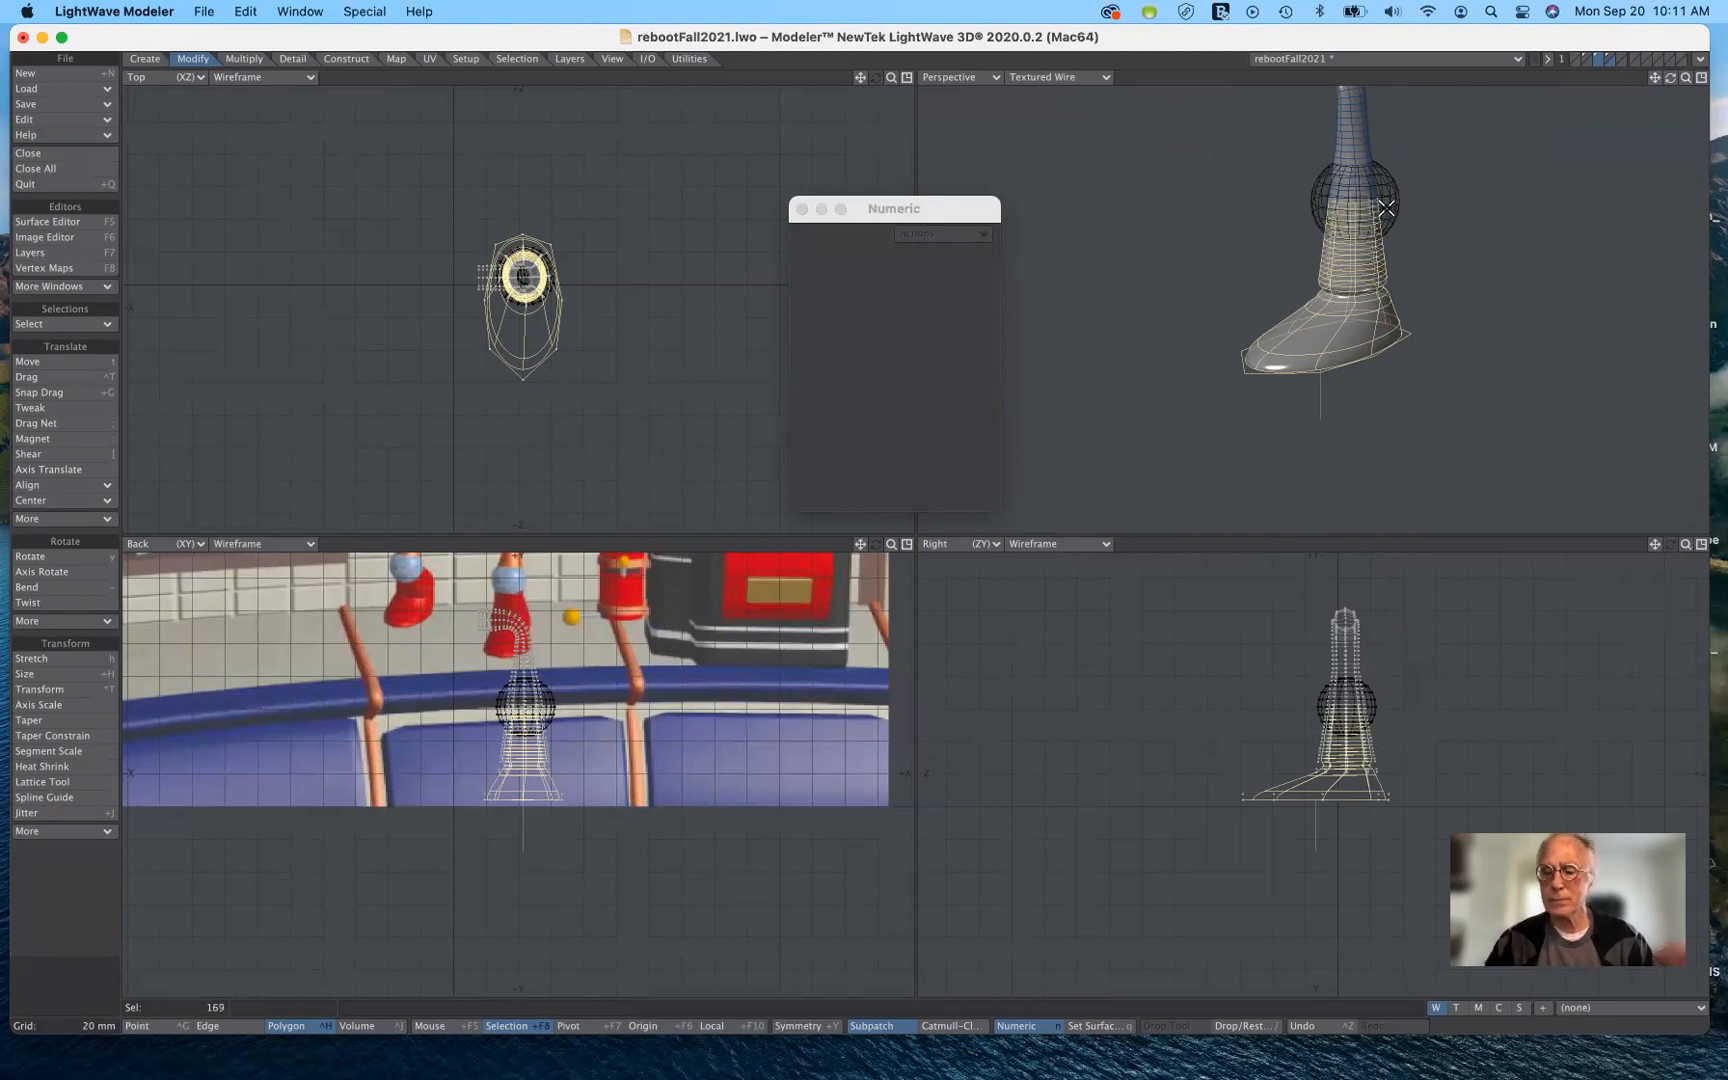
pyautogui.hotkey('shift', ']')
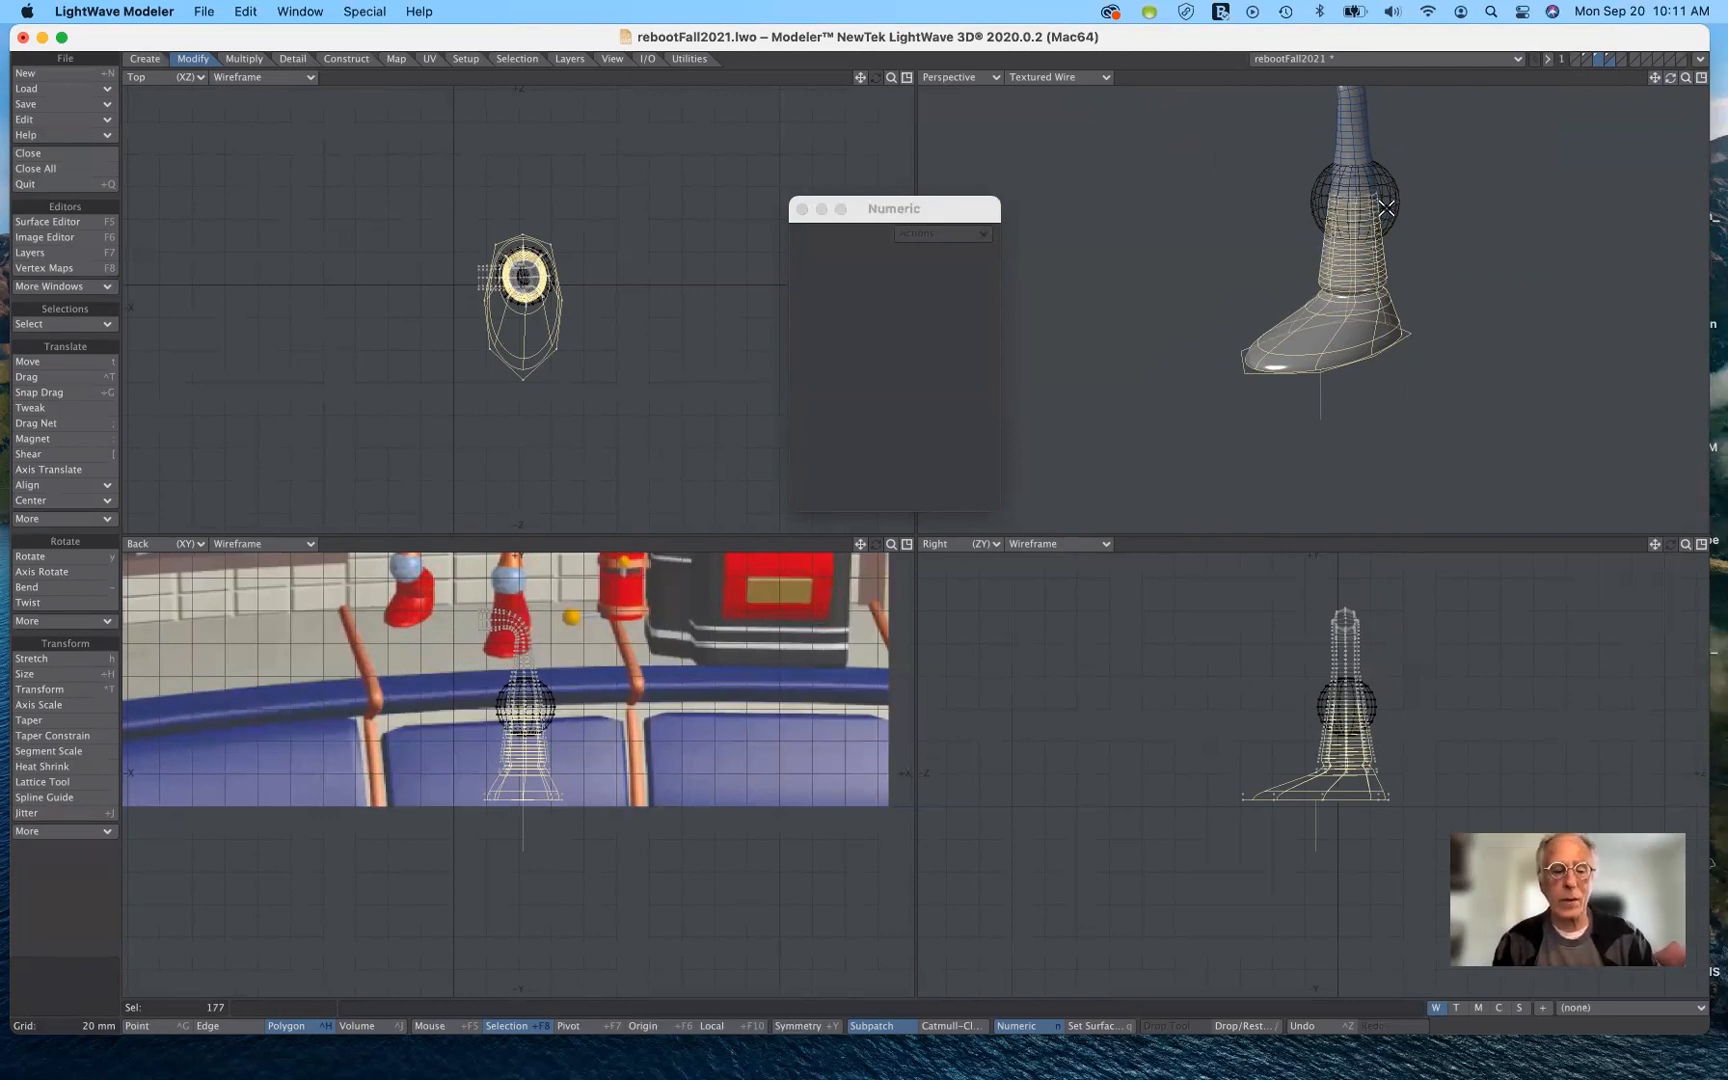
# Assign the existing red surface to the selected boot polygons, with Make Default turned off.
pyautogui.press('q')
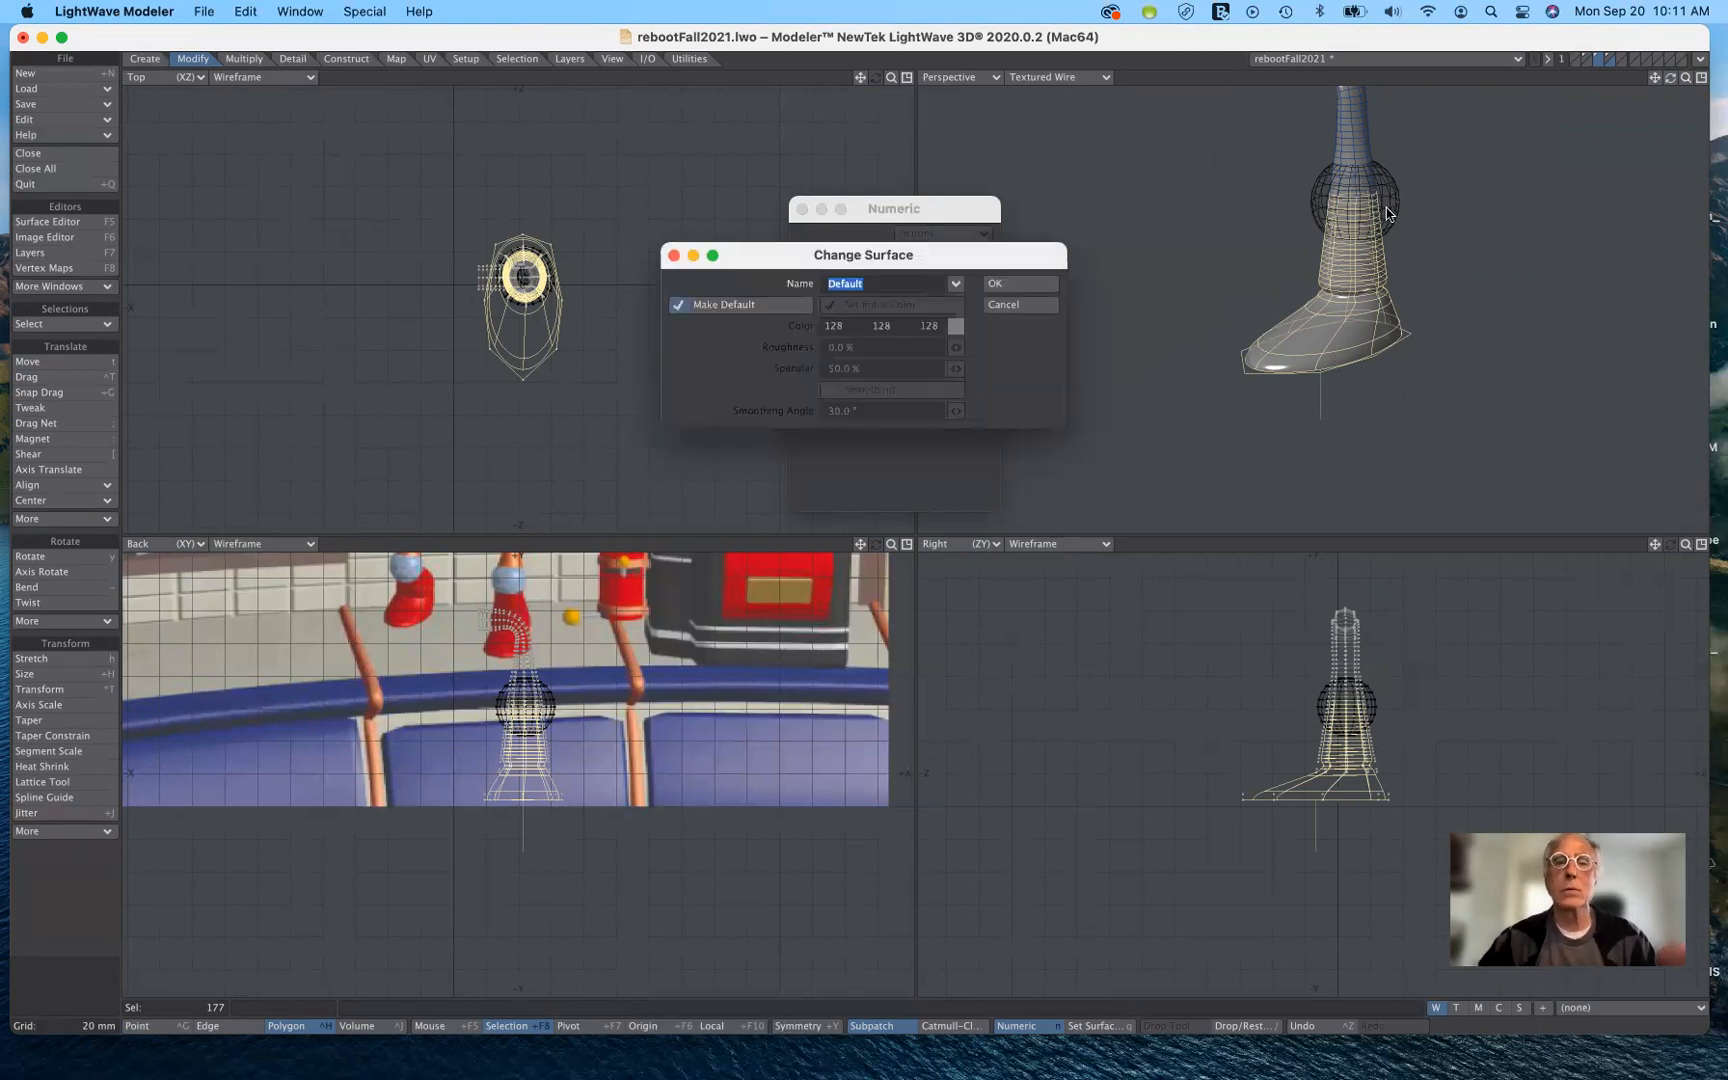
pyautogui.click(687, 305)
pyautogui.click(687, 305)
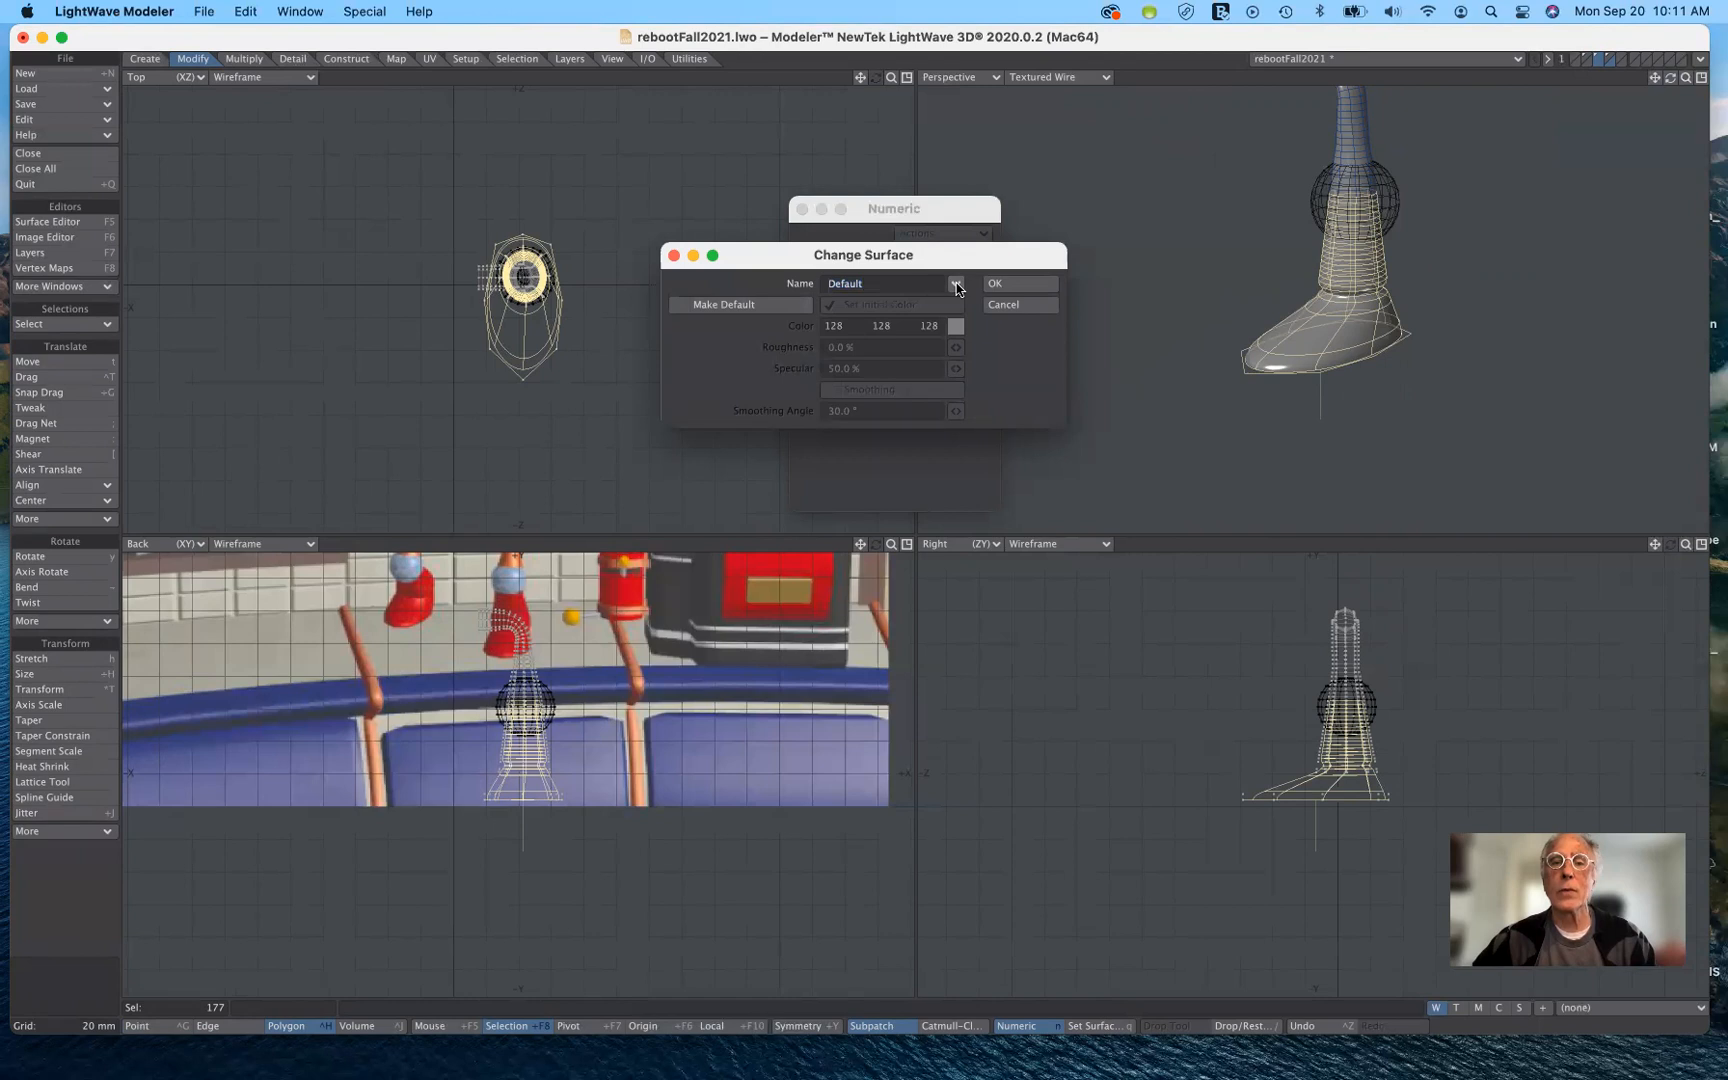
pyautogui.click(956, 284)
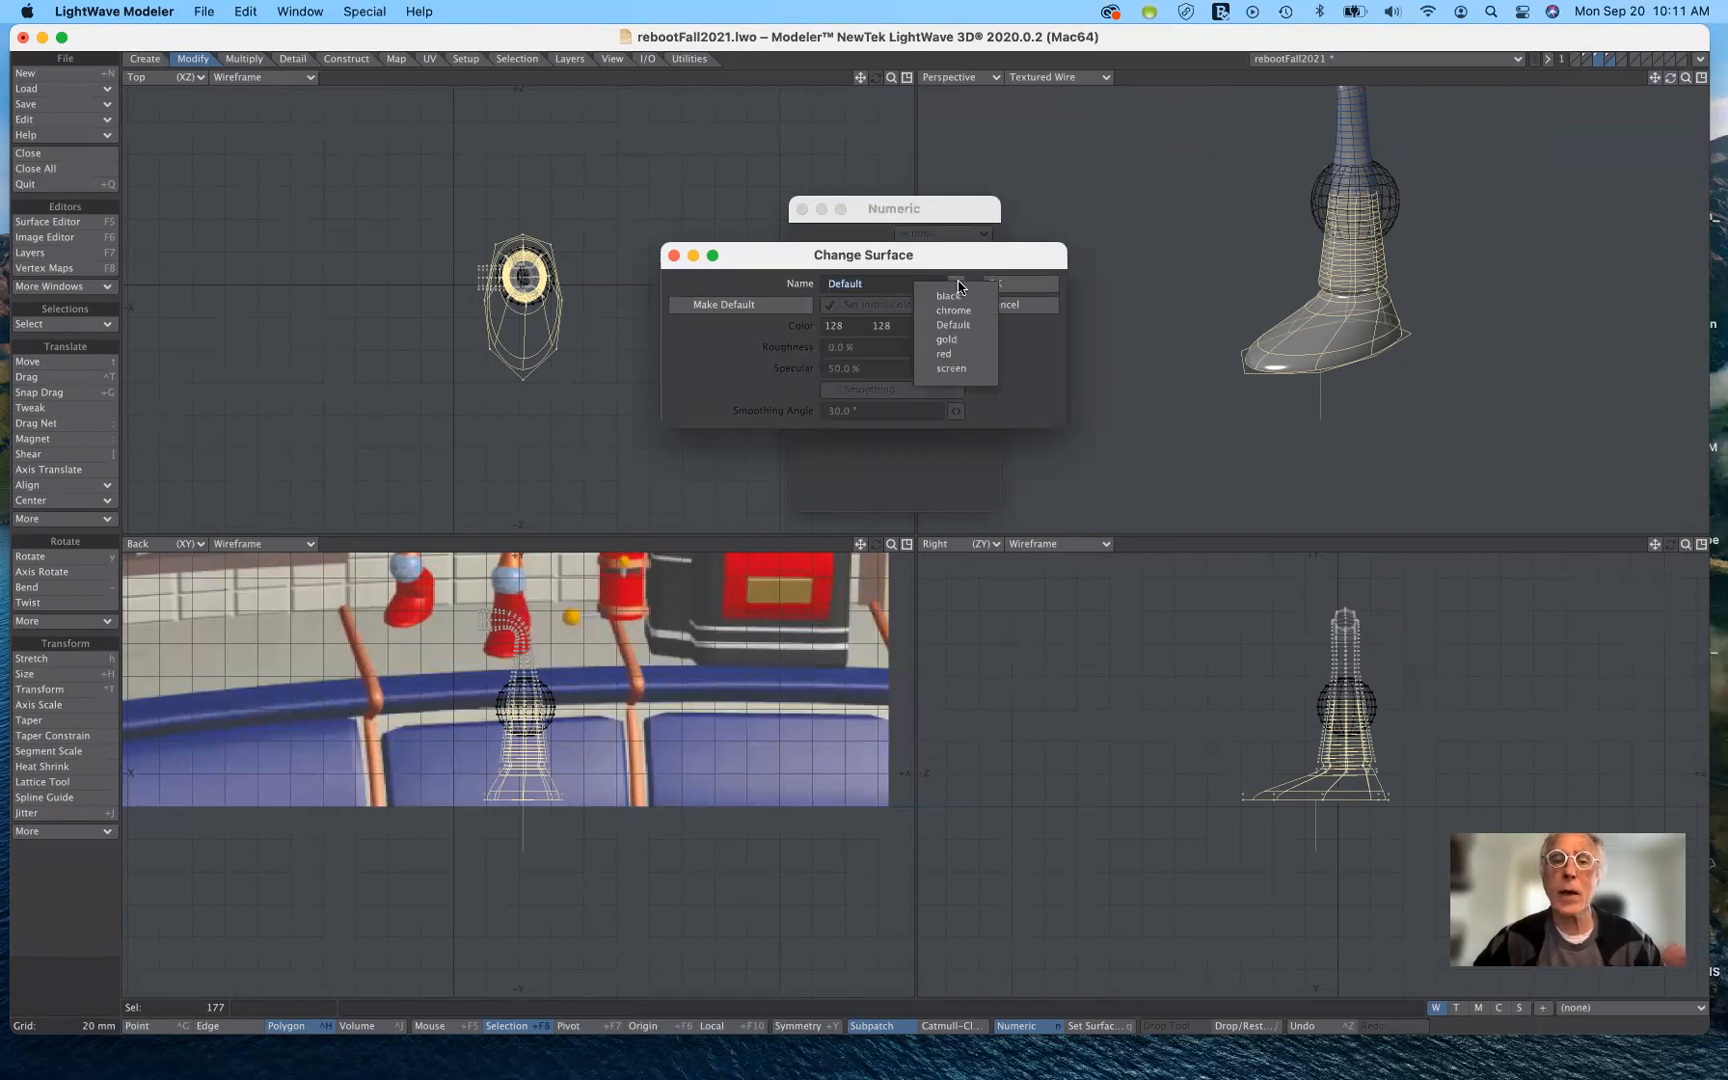
pyautogui.click(966, 355)
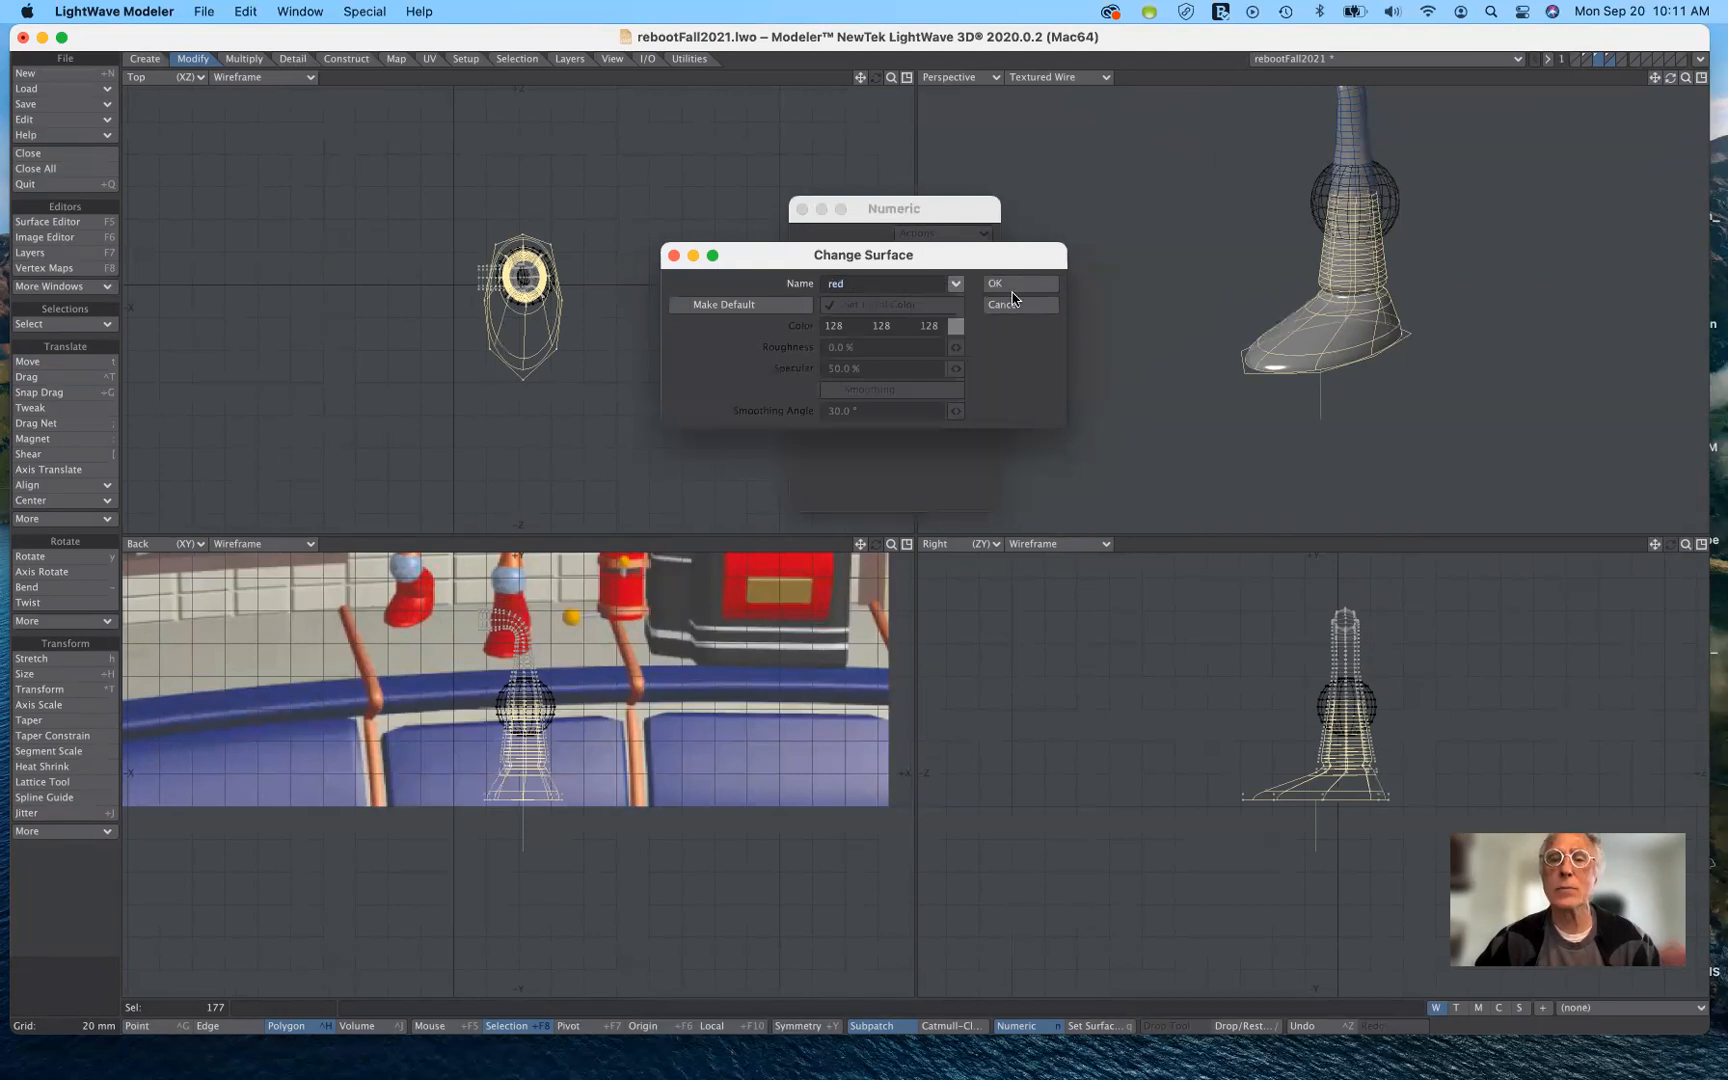
pyautogui.click(1029, 285)
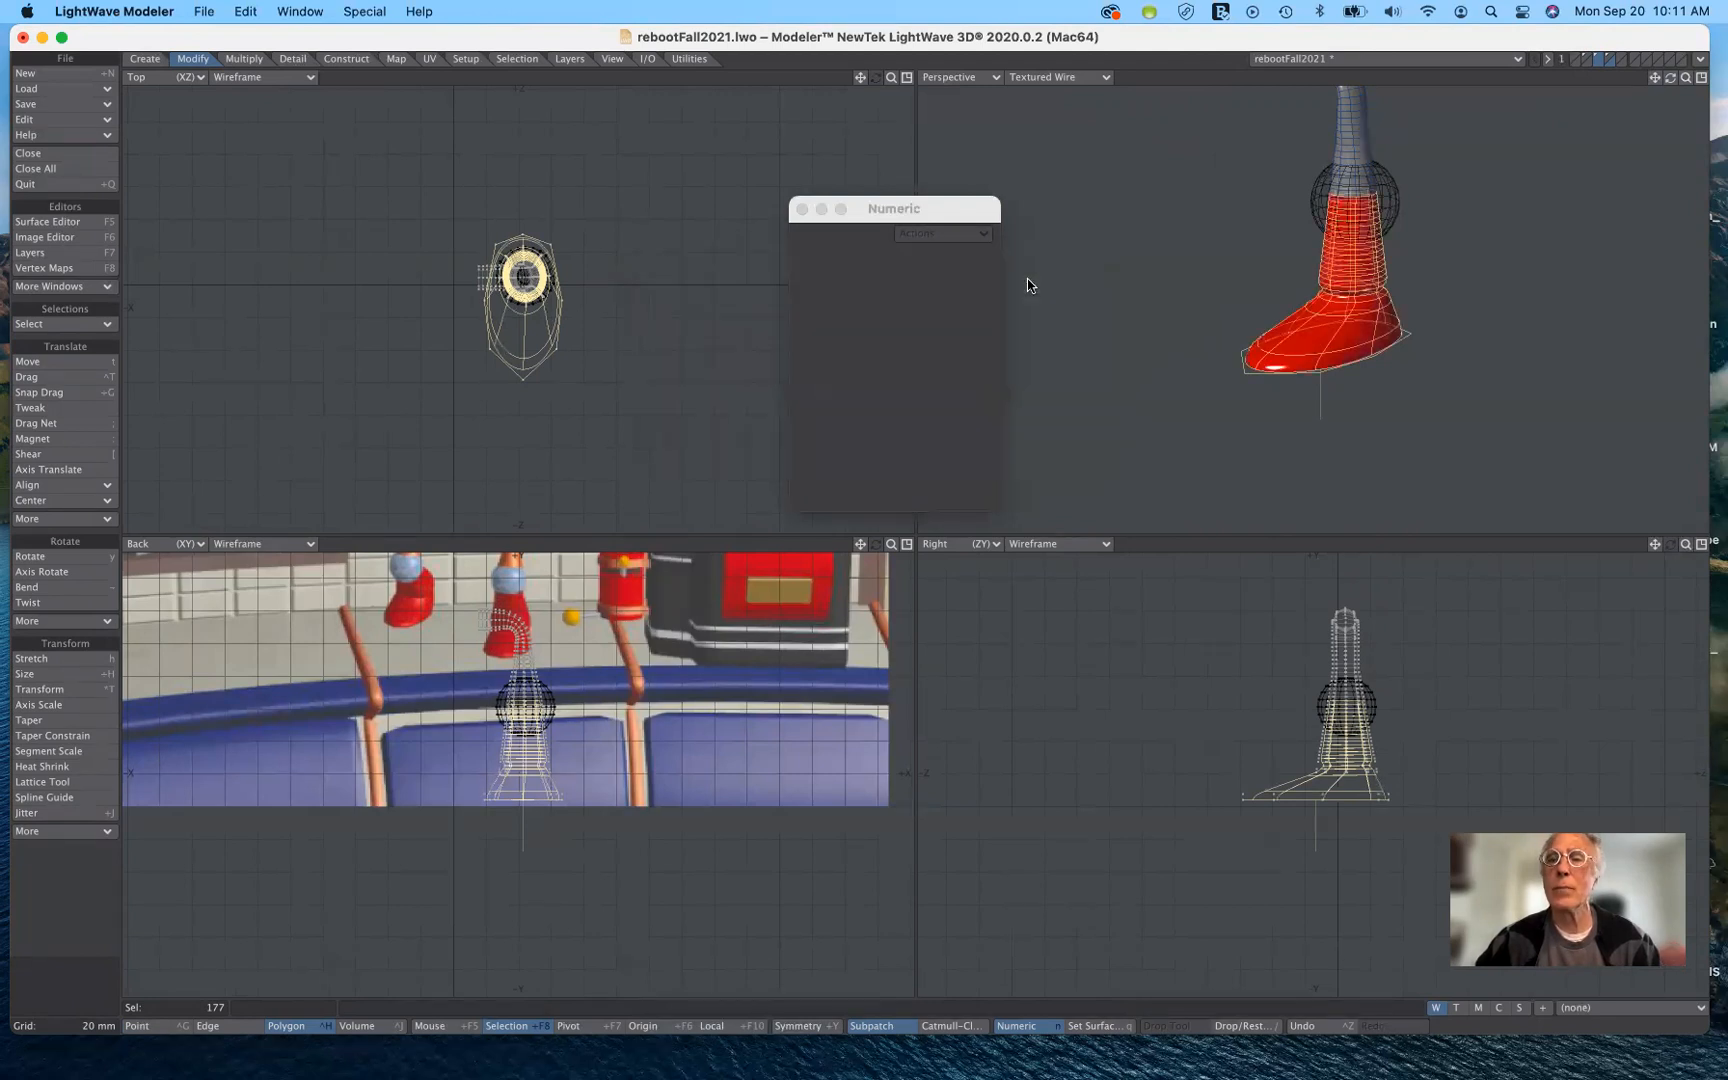
# Move the Numeric window clear of the perspective view and invert the polygon selection to select the upper leg.
pyautogui.moveTo(968, 211); pyautogui.dragTo(996, 517)
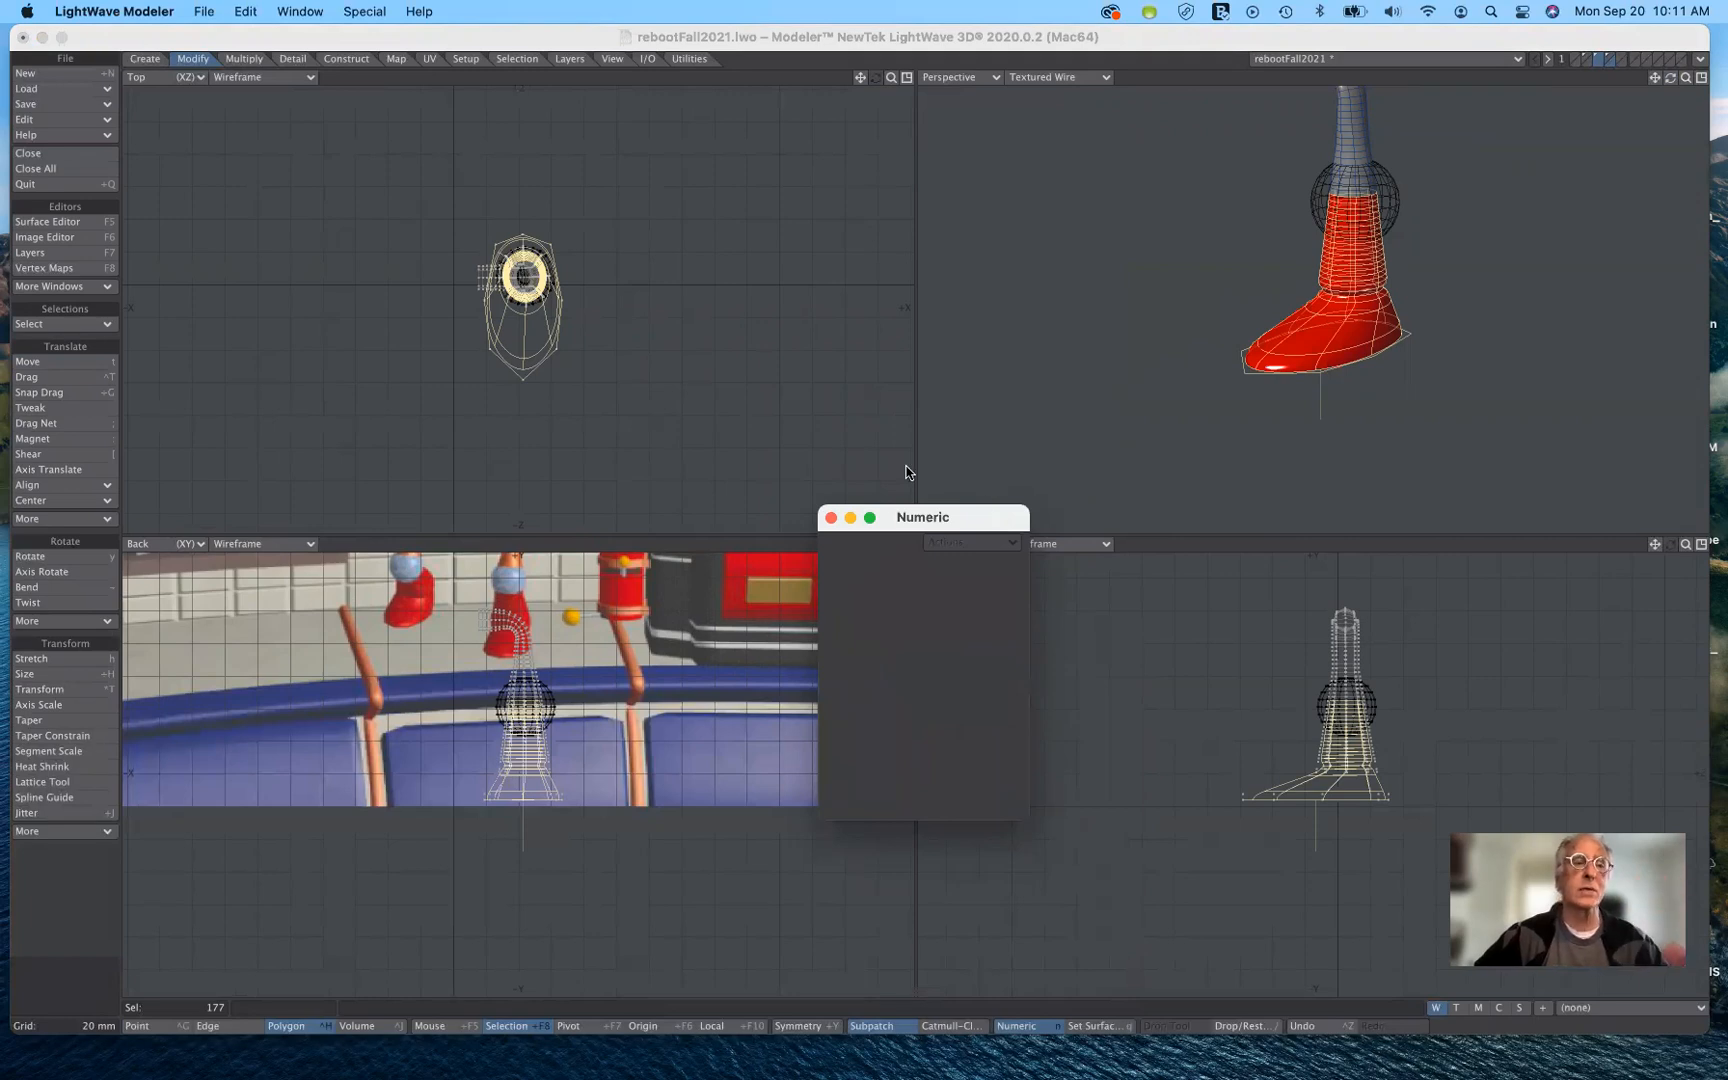
pyautogui.click(83, 326)
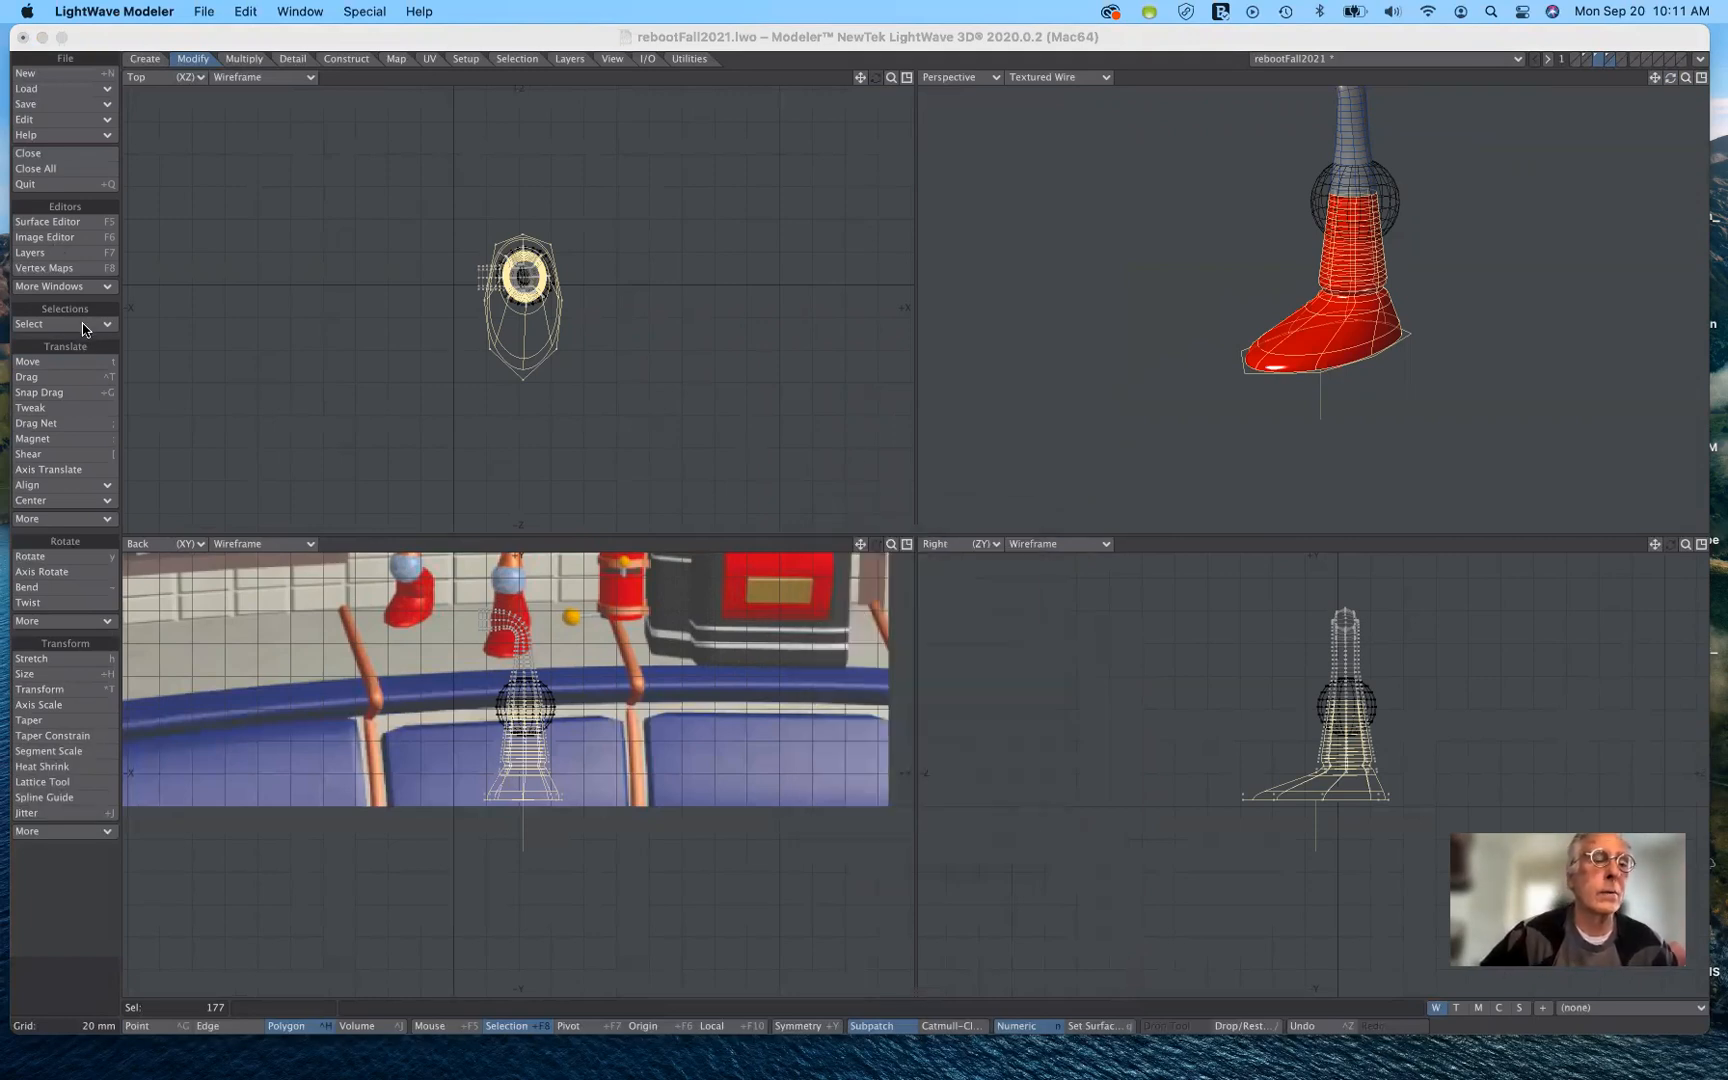
pyautogui.click(84, 326)
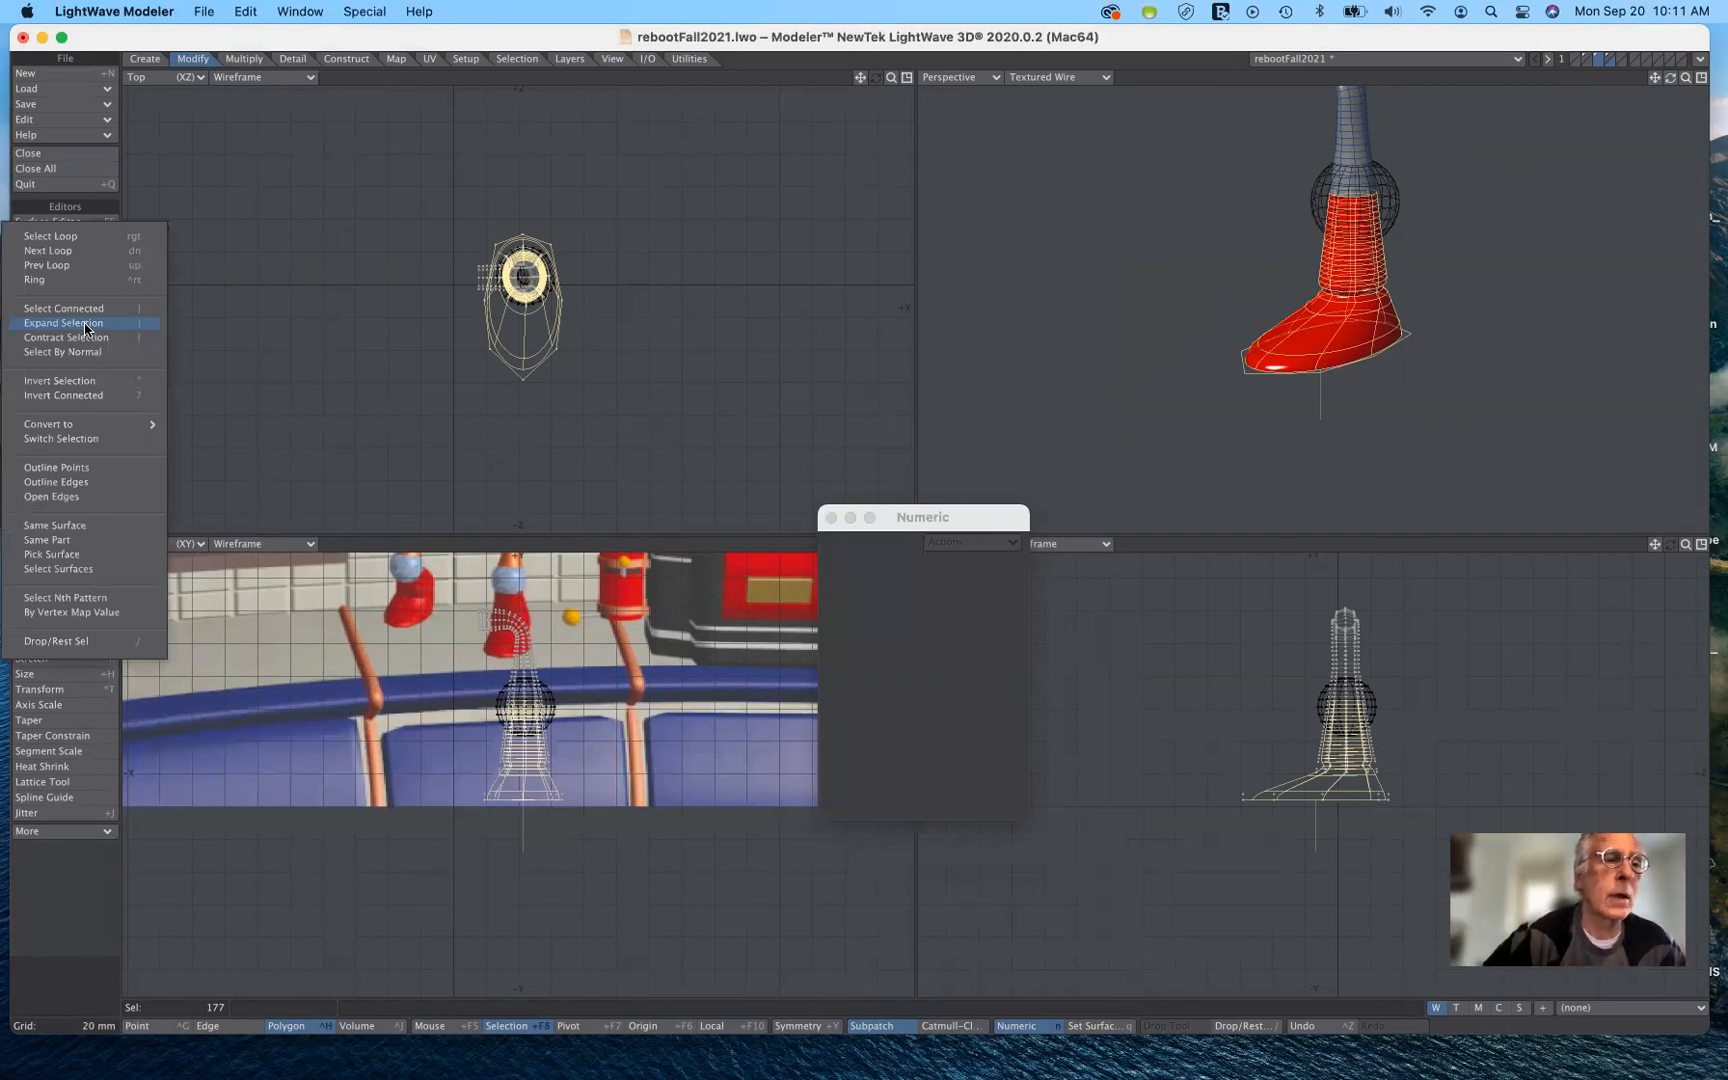
pyautogui.click(81, 385)
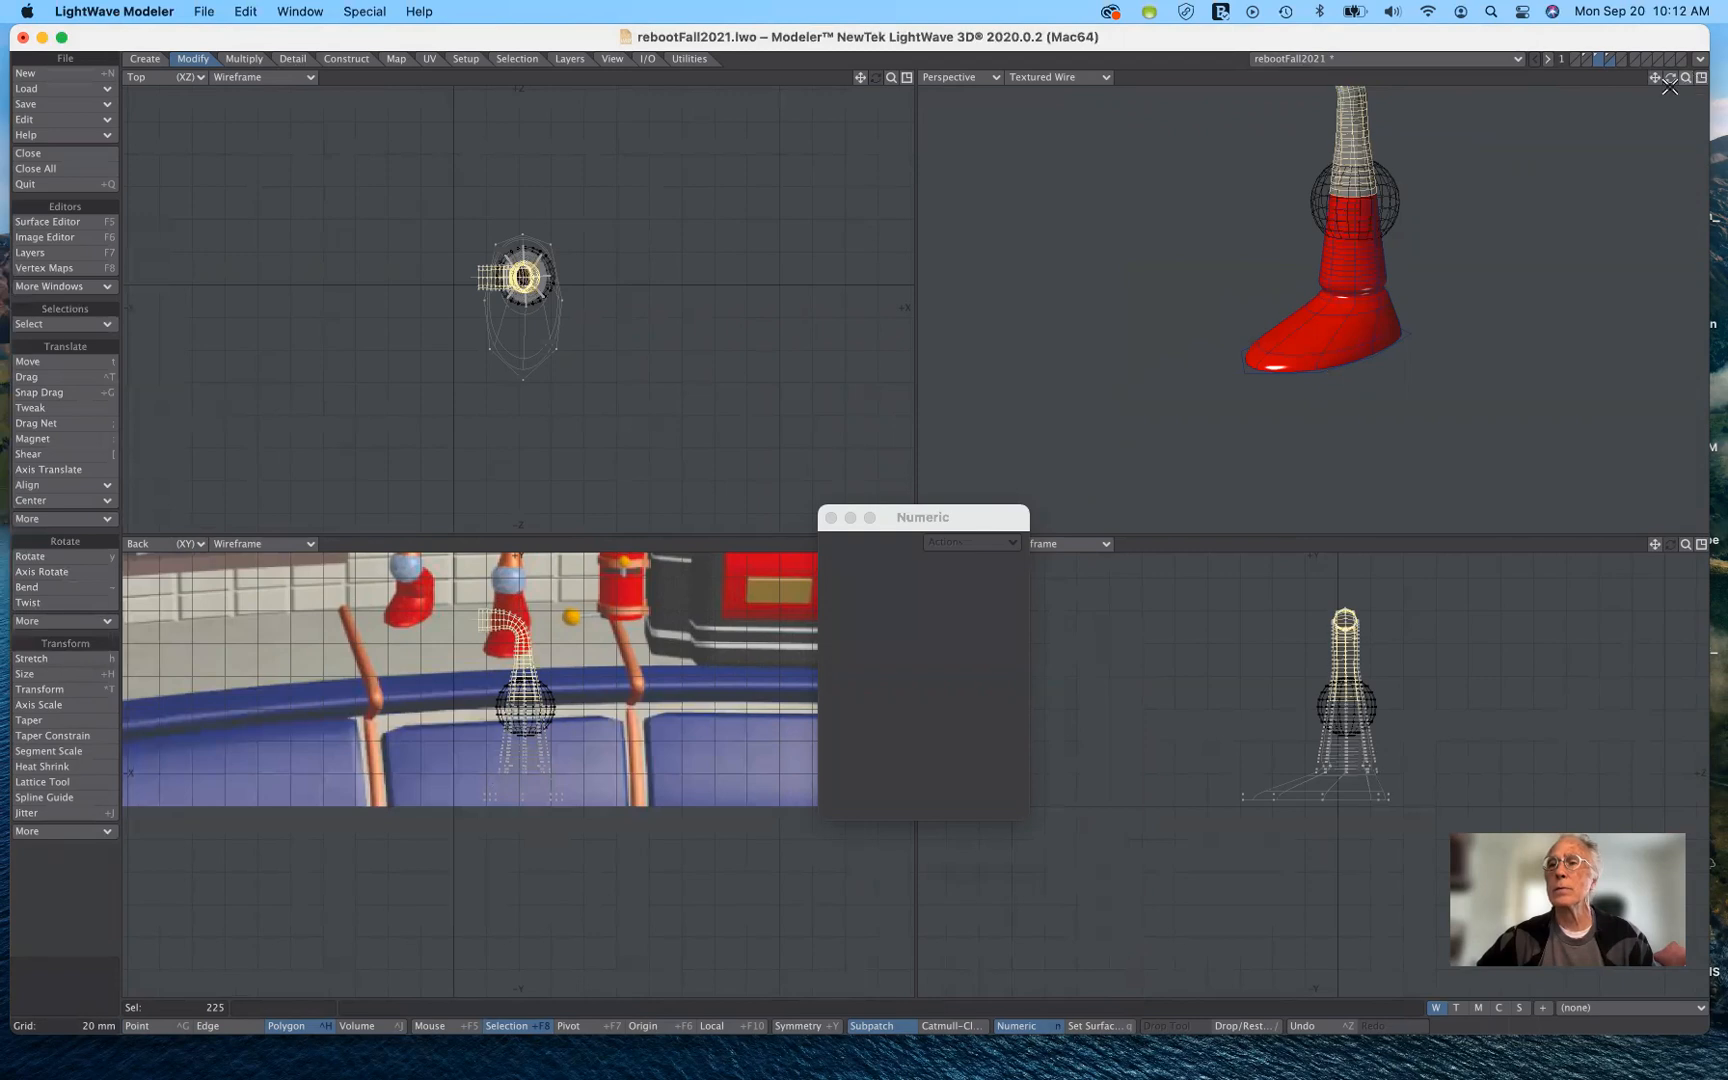
pyautogui.moveTo(1658, 78); pyautogui.dragTo(1473, 331)
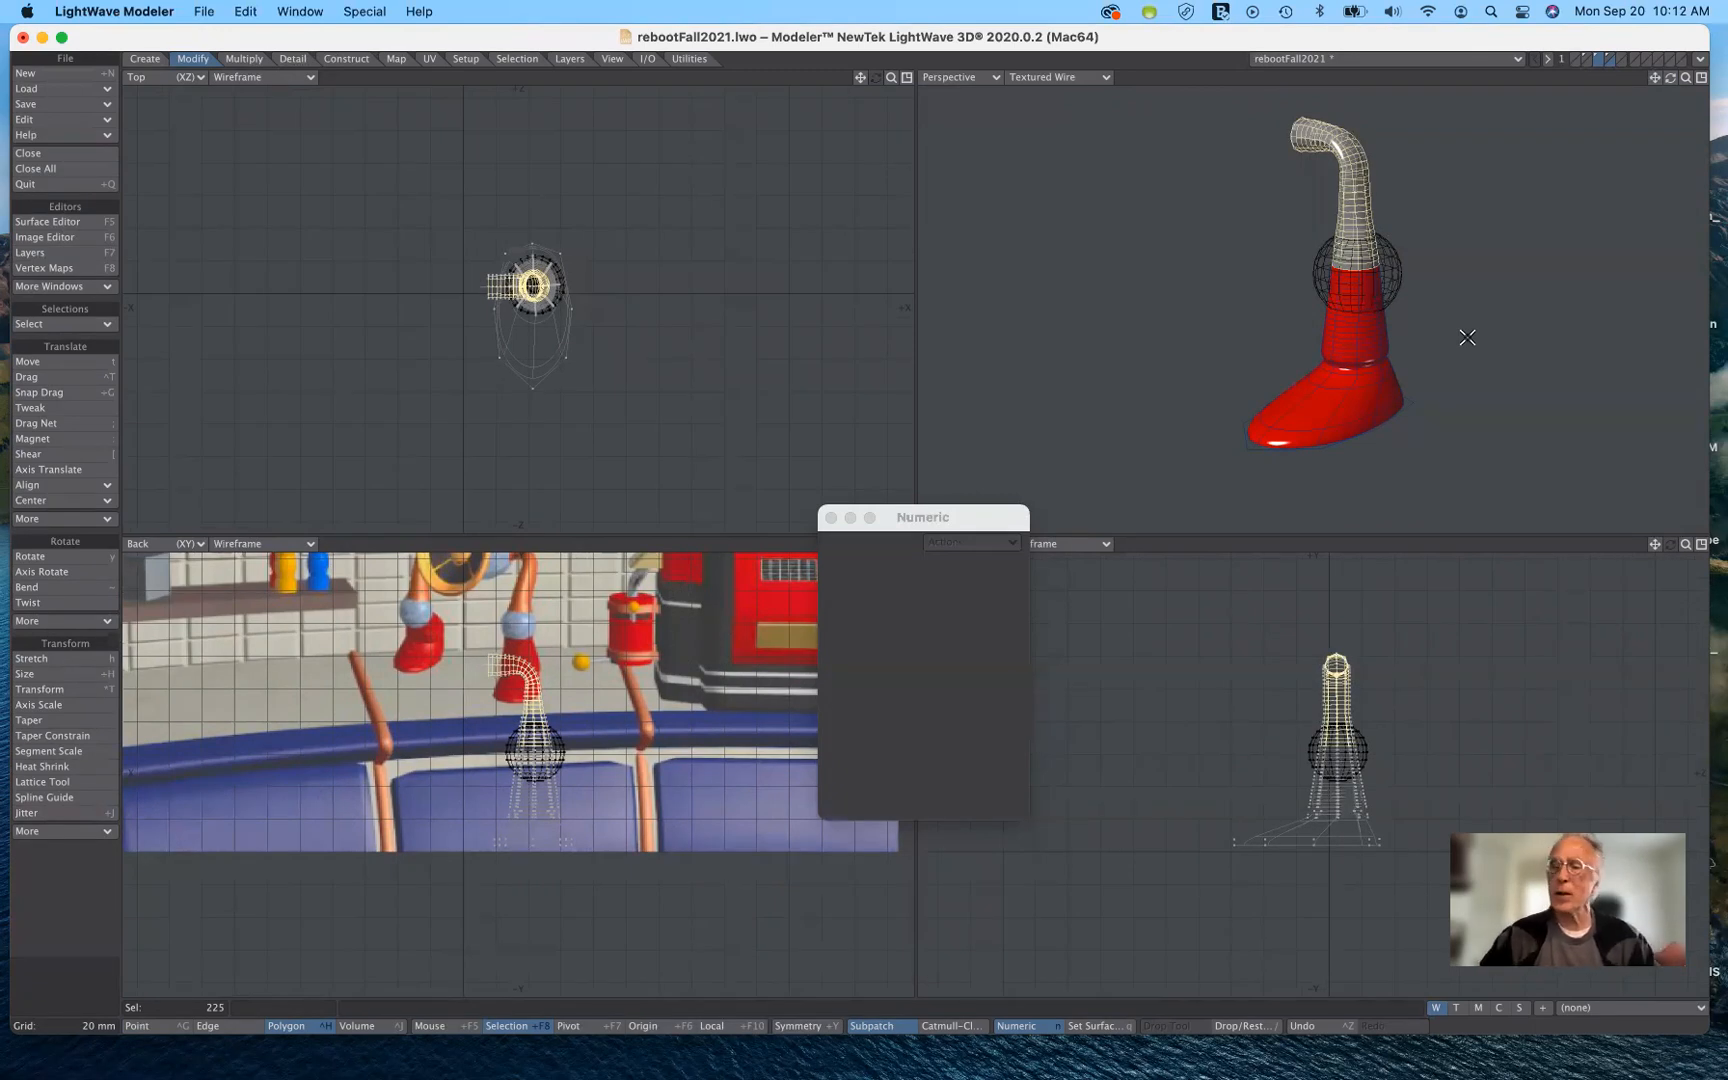
# Assign the existing gold surface to the selected upper leg polygons.
pyautogui.press('q')
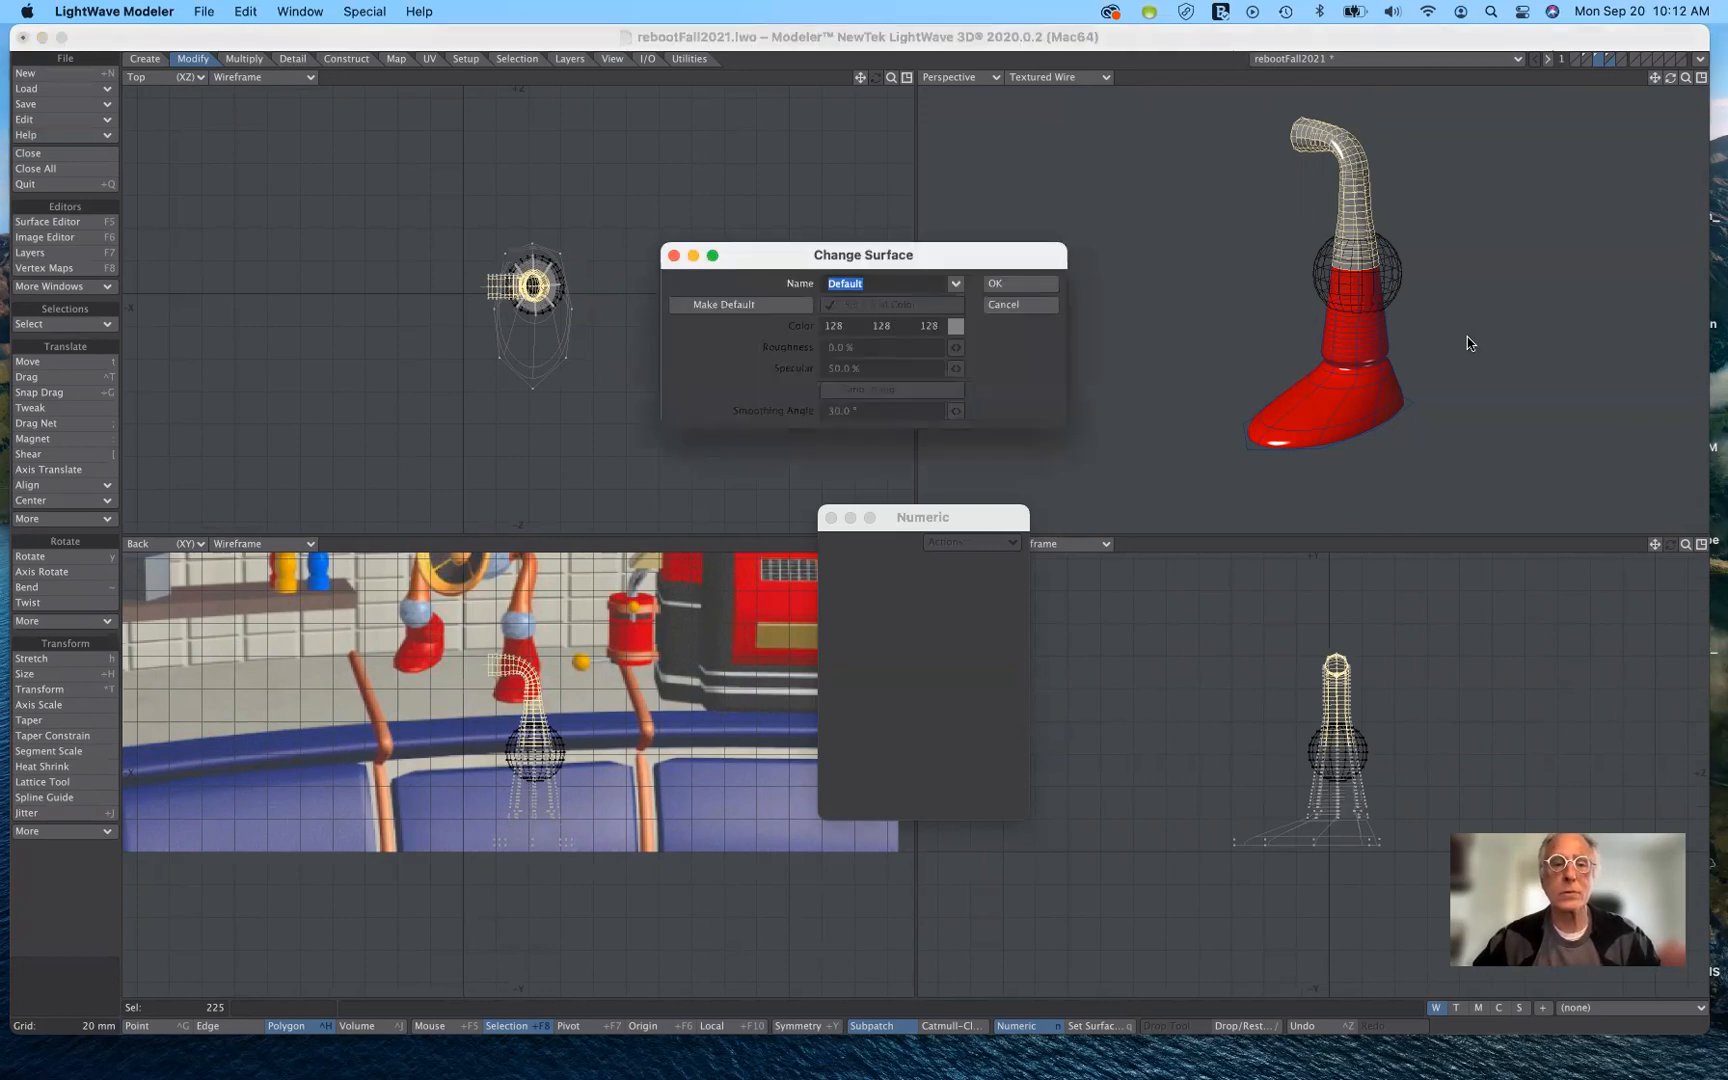
pyautogui.click(955, 285)
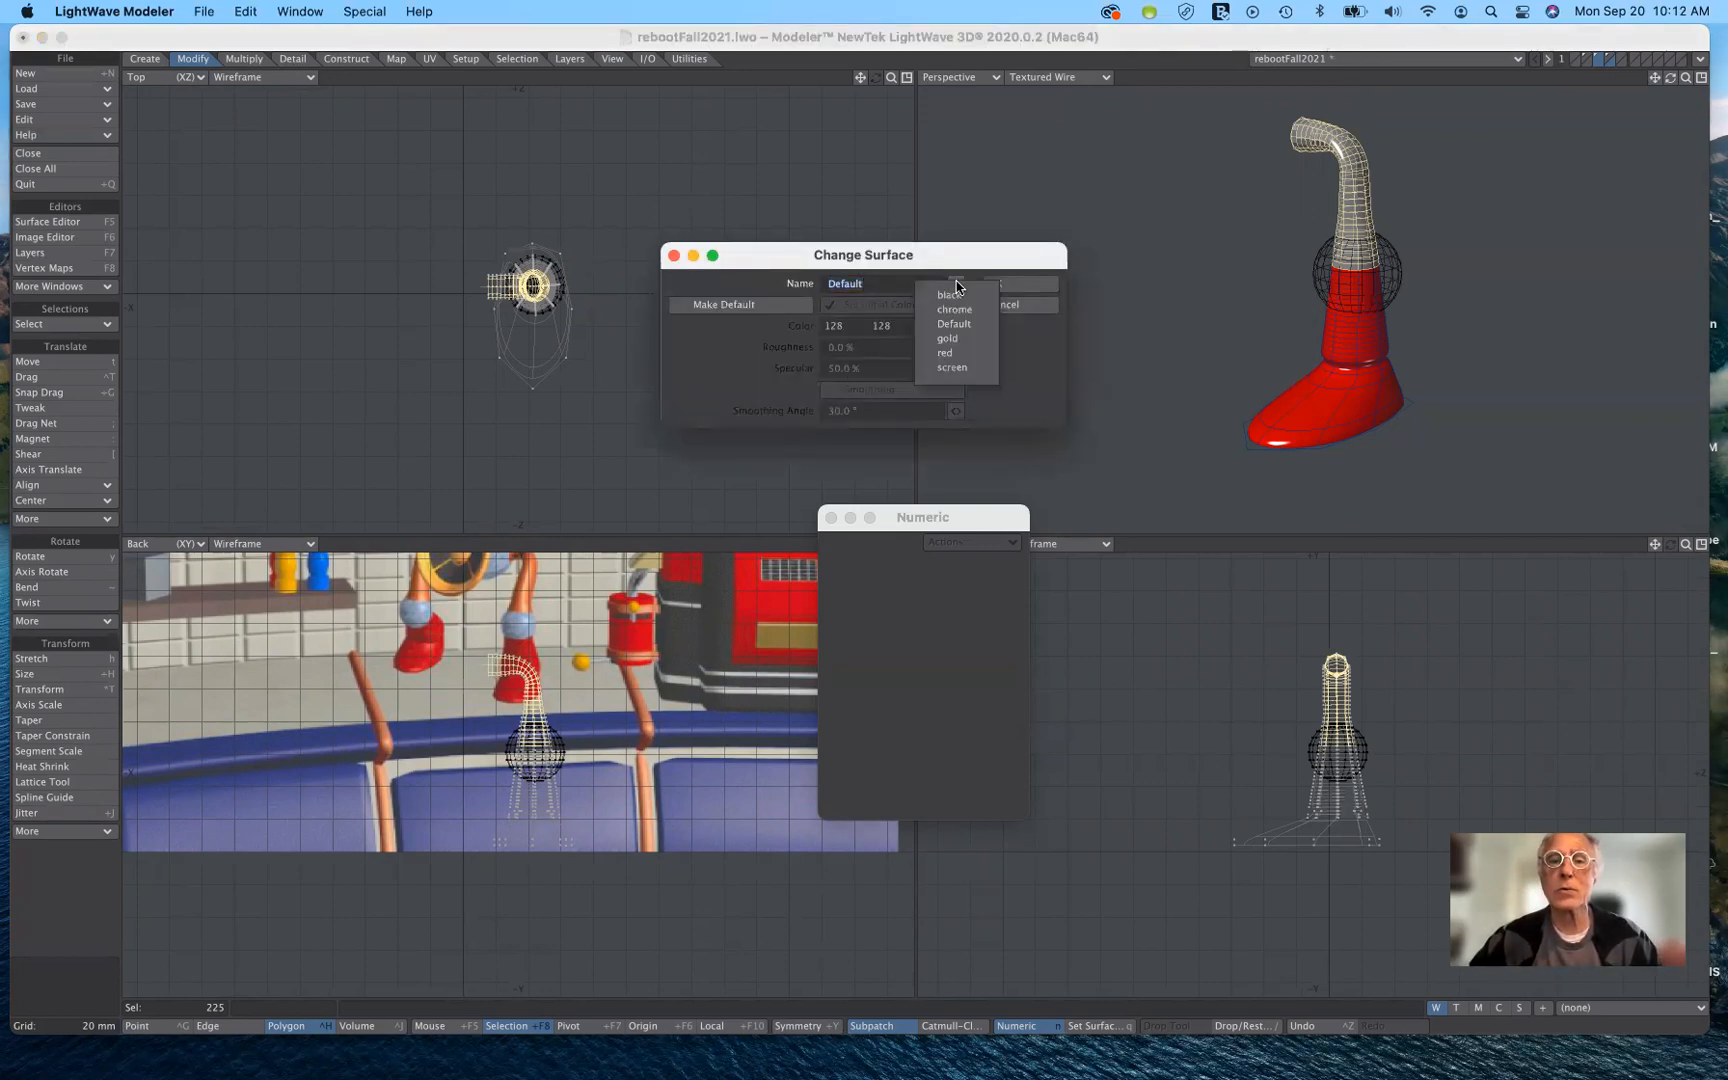
pyautogui.click(950, 338)
pyautogui.click(1038, 291)
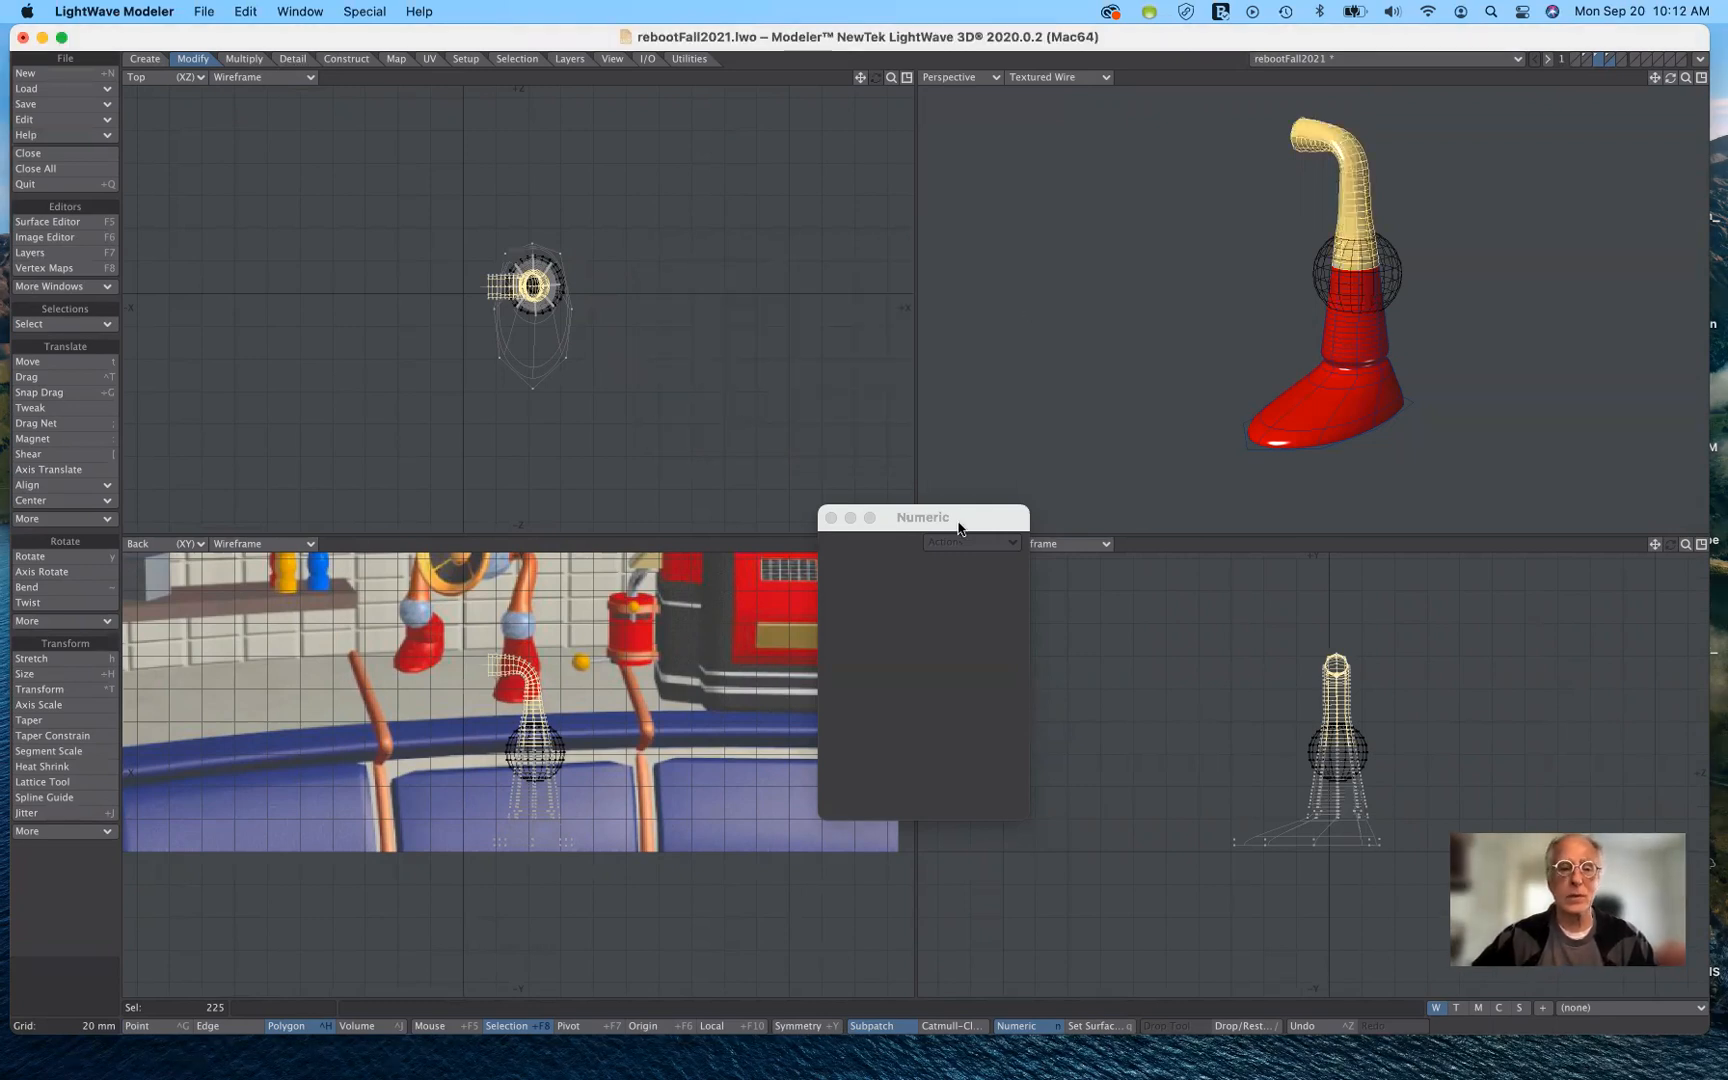
pyautogui.click(65, 998)
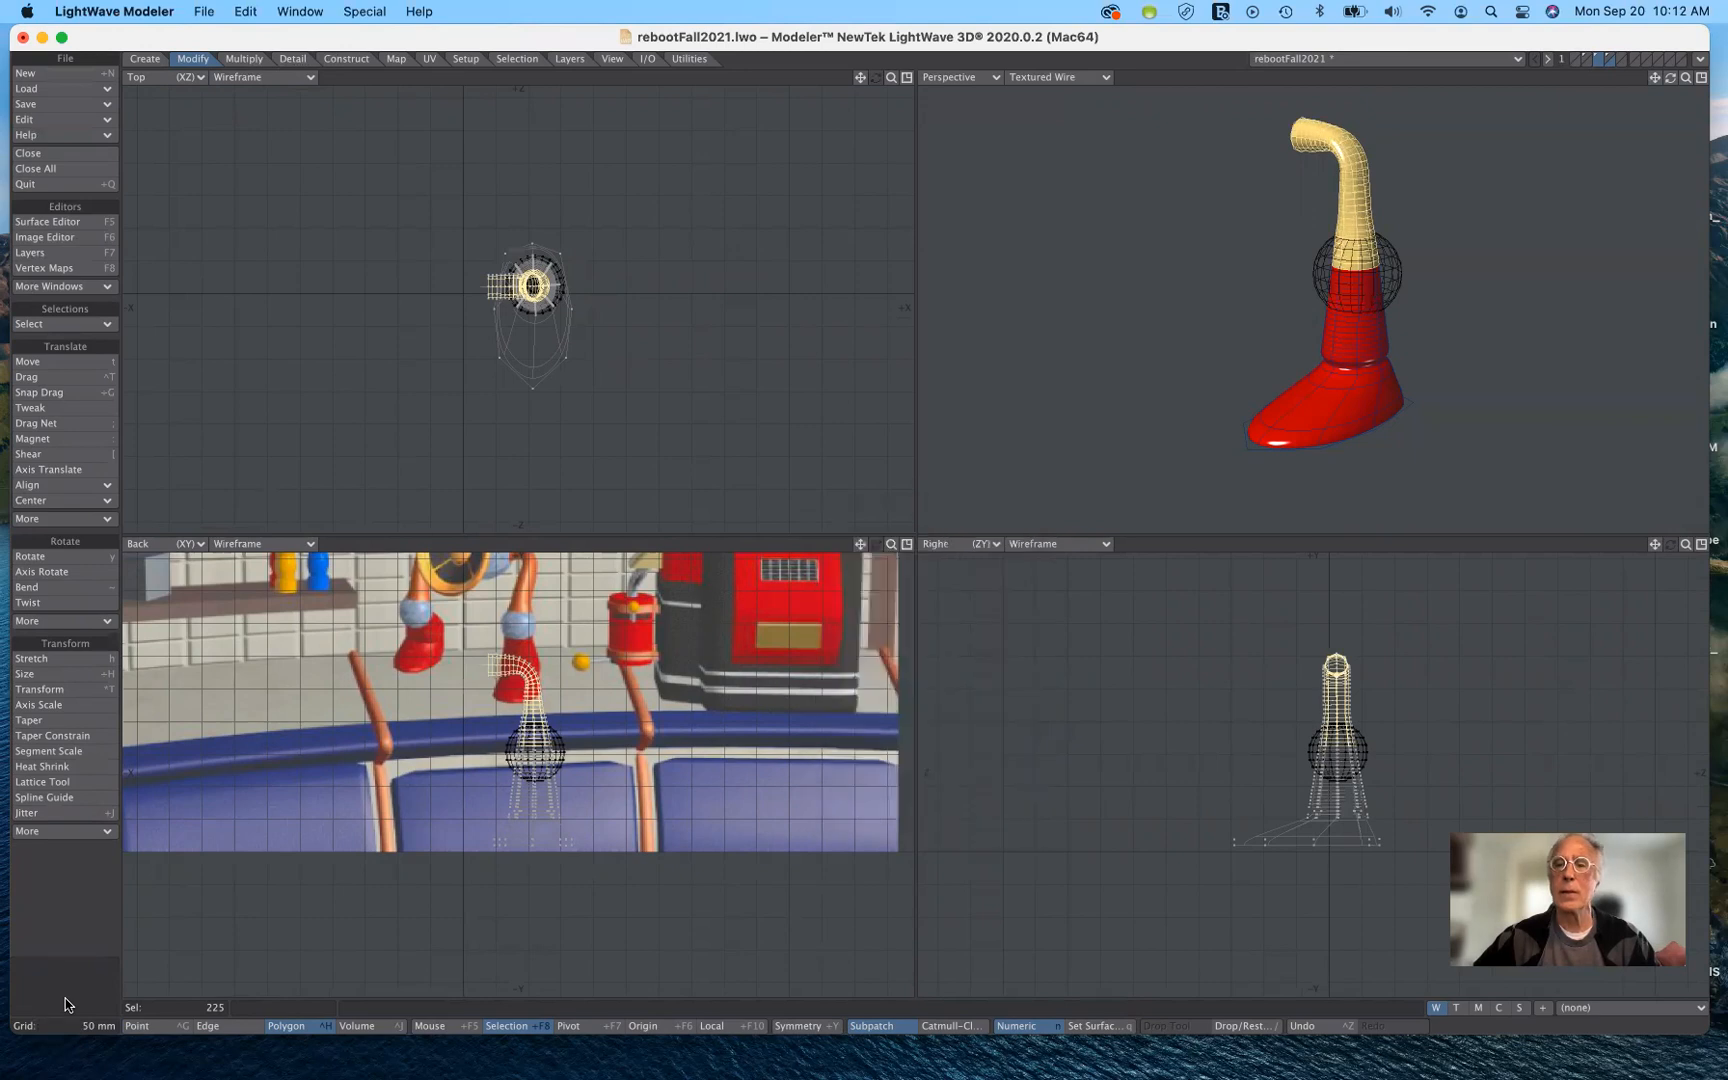
# Display the ball joint layer together with the leg layer in the foreground to check the coloured leg.
pyautogui.click(1610, 55)
pyautogui.click(1610, 57)
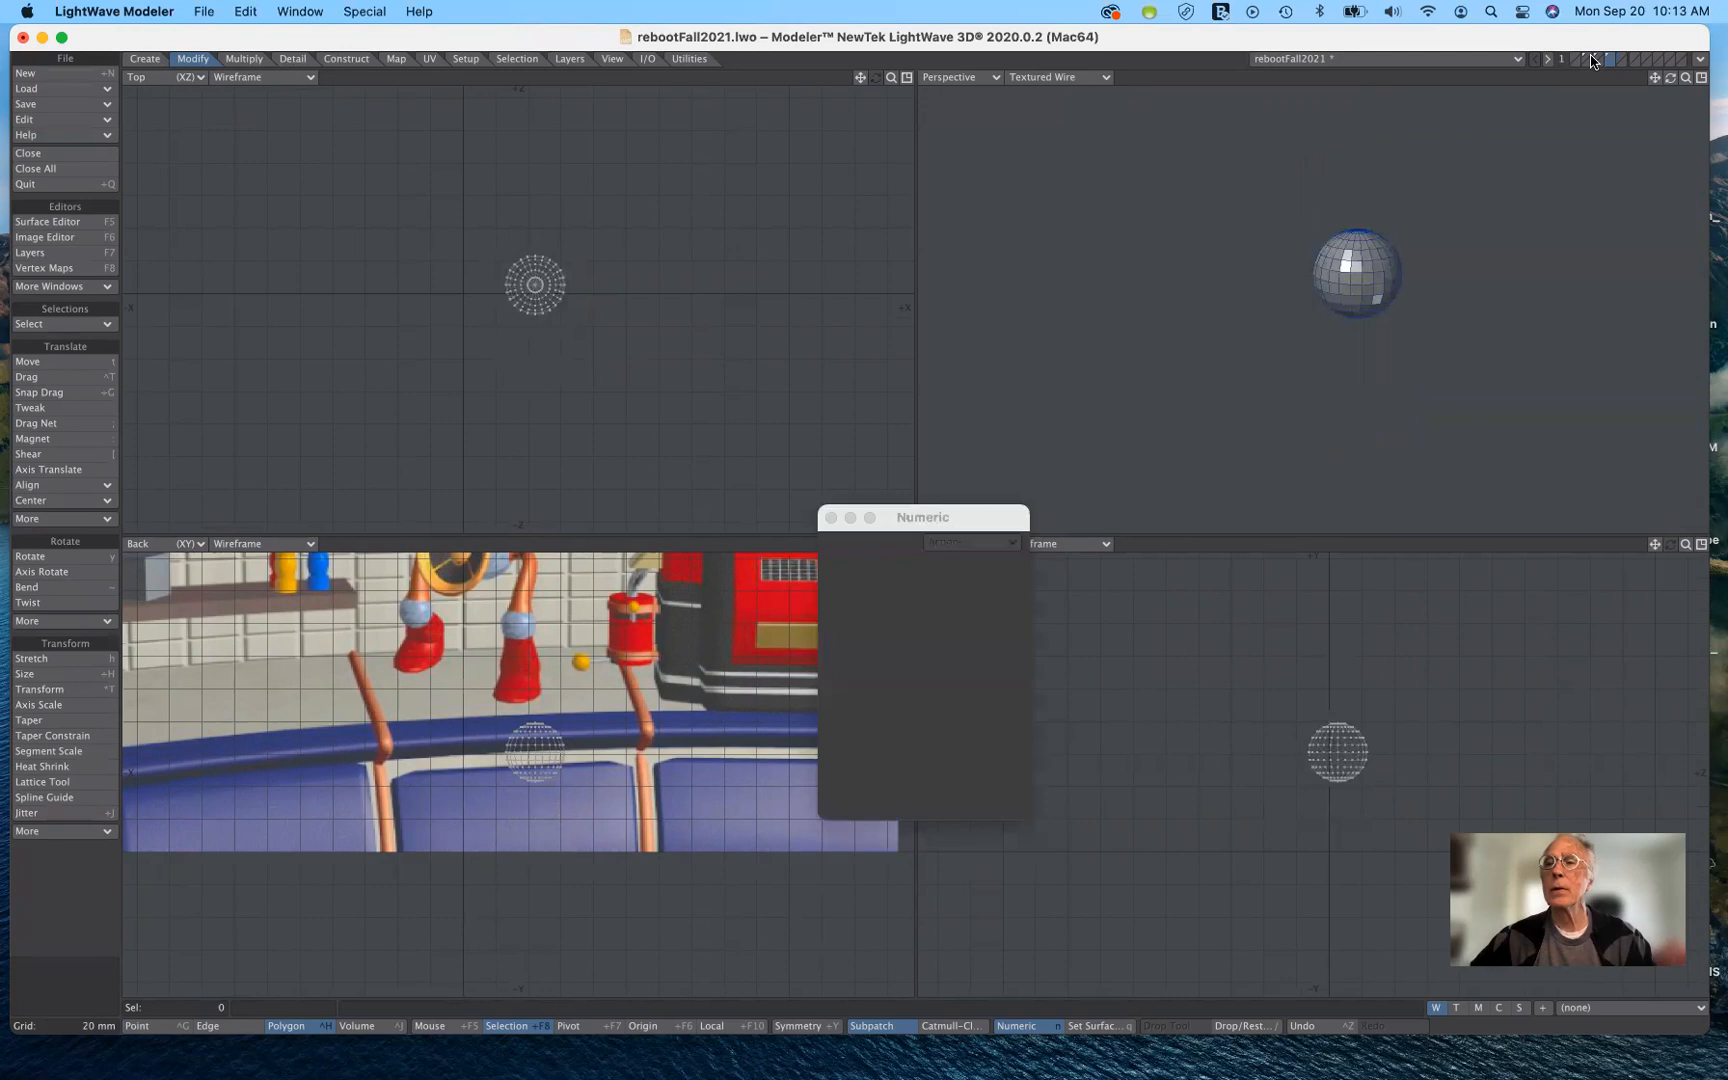
pyautogui.click(1597, 58)
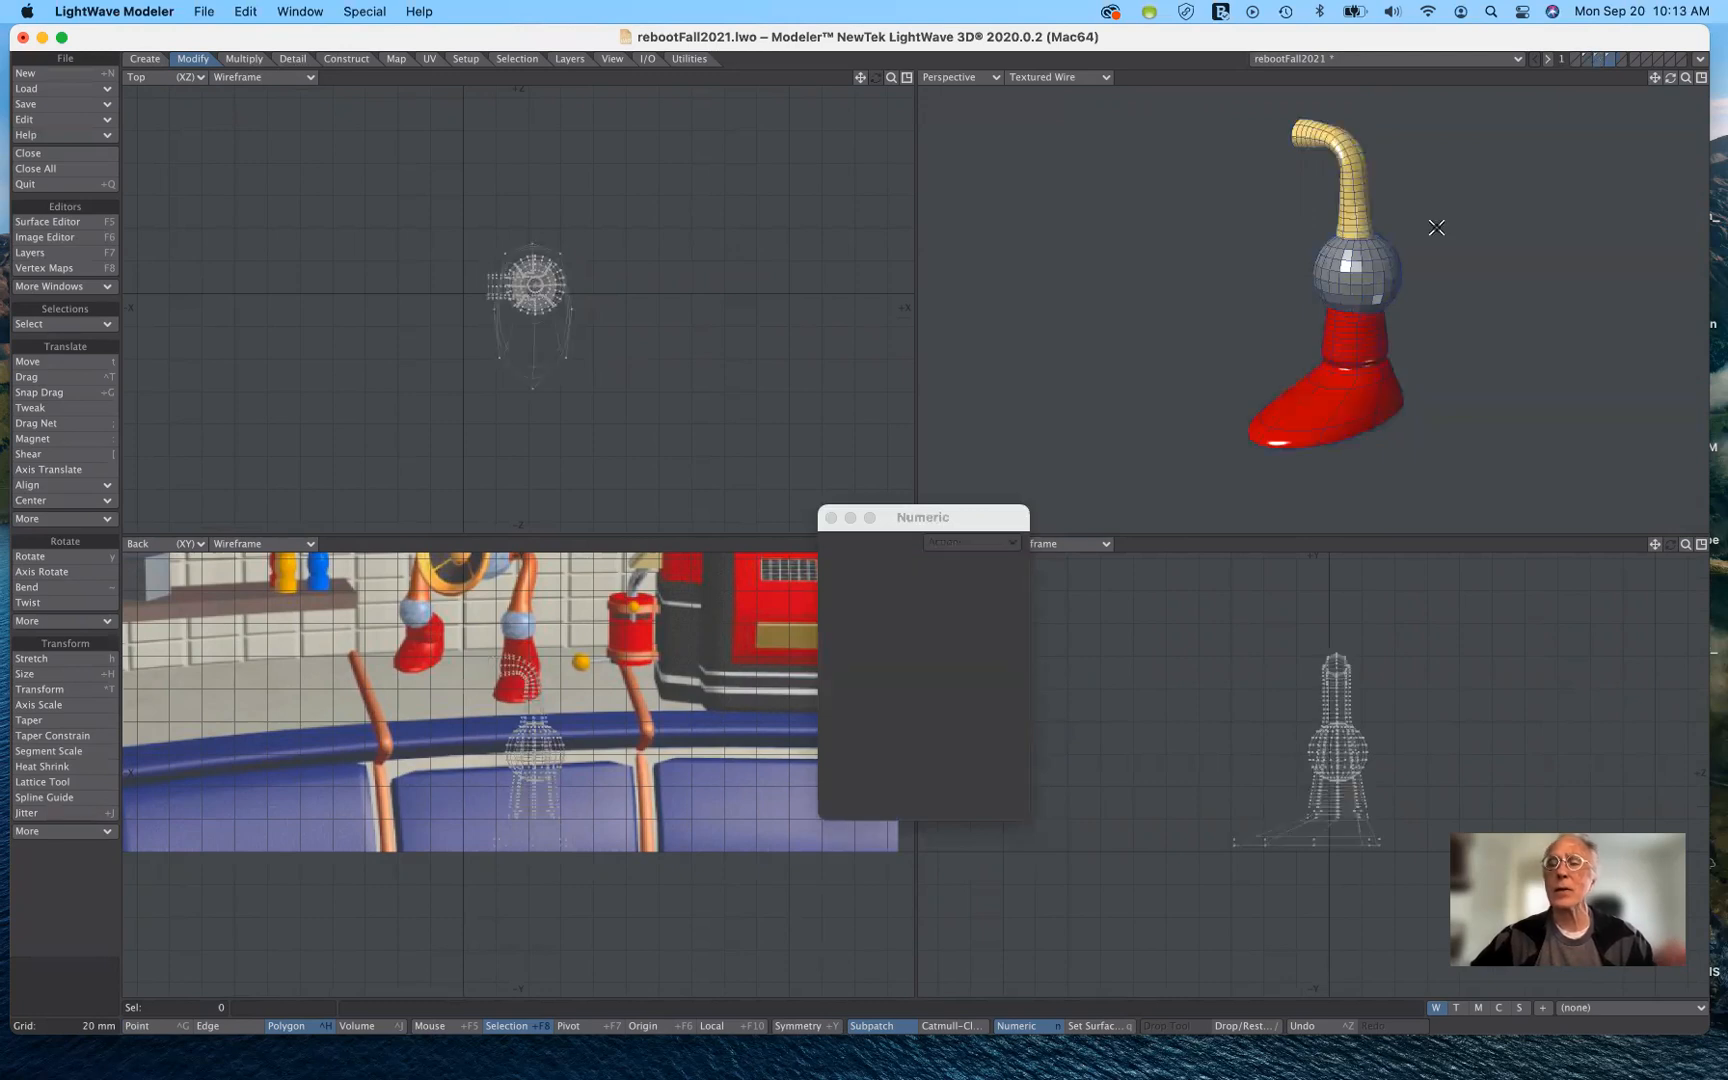
# Cut the ball joint from its own layer and paste it into the leg layer.
pyautogui.click(1608, 57)
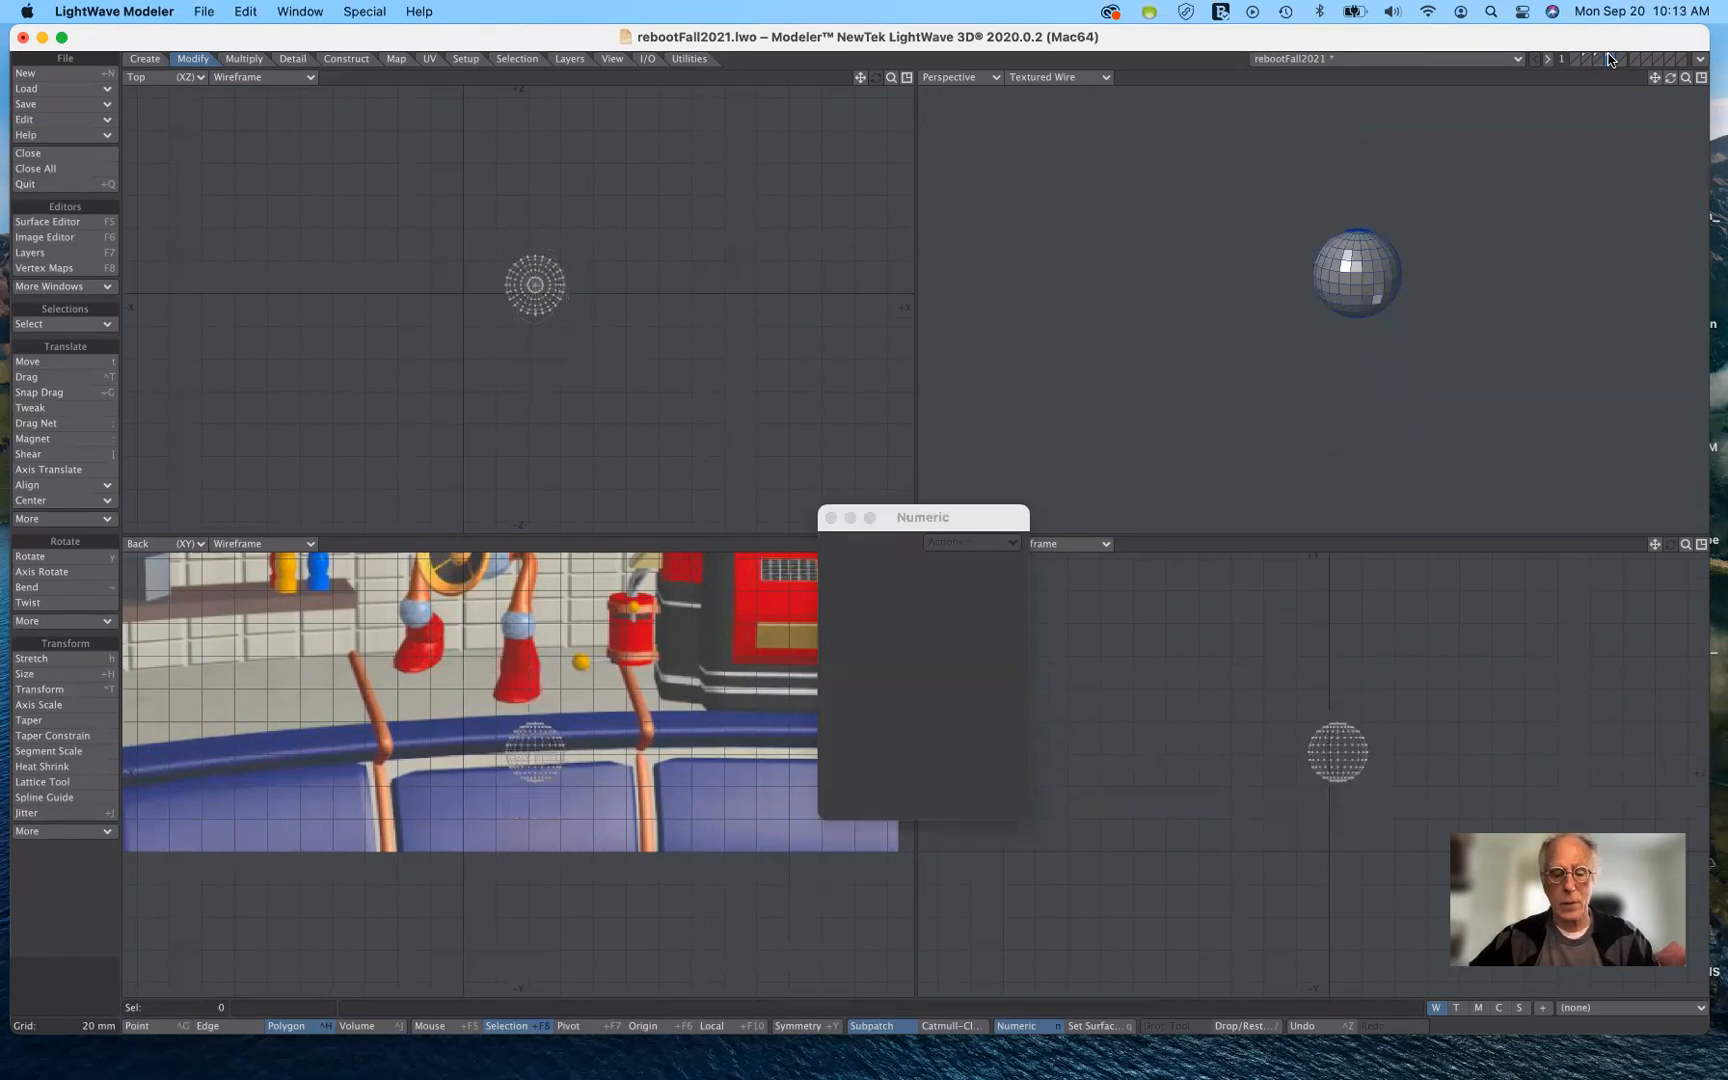
pyautogui.click(1608, 57)
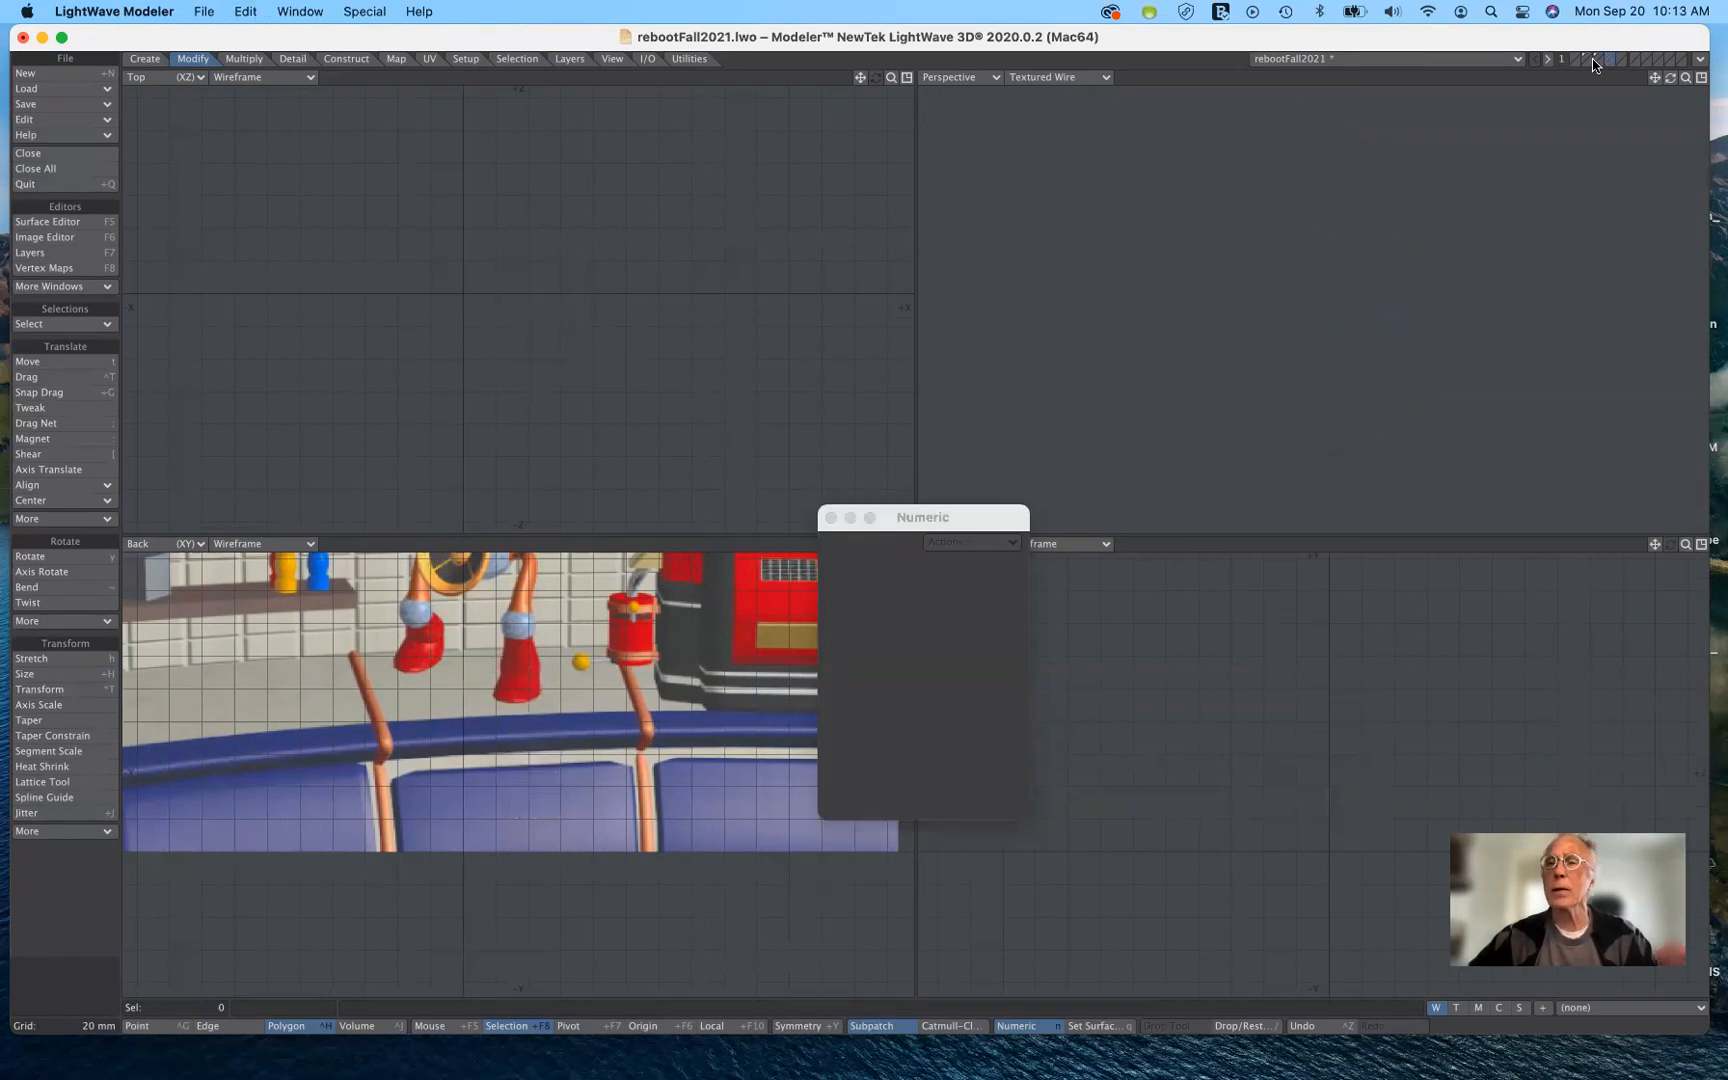
pyautogui.click(1599, 58)
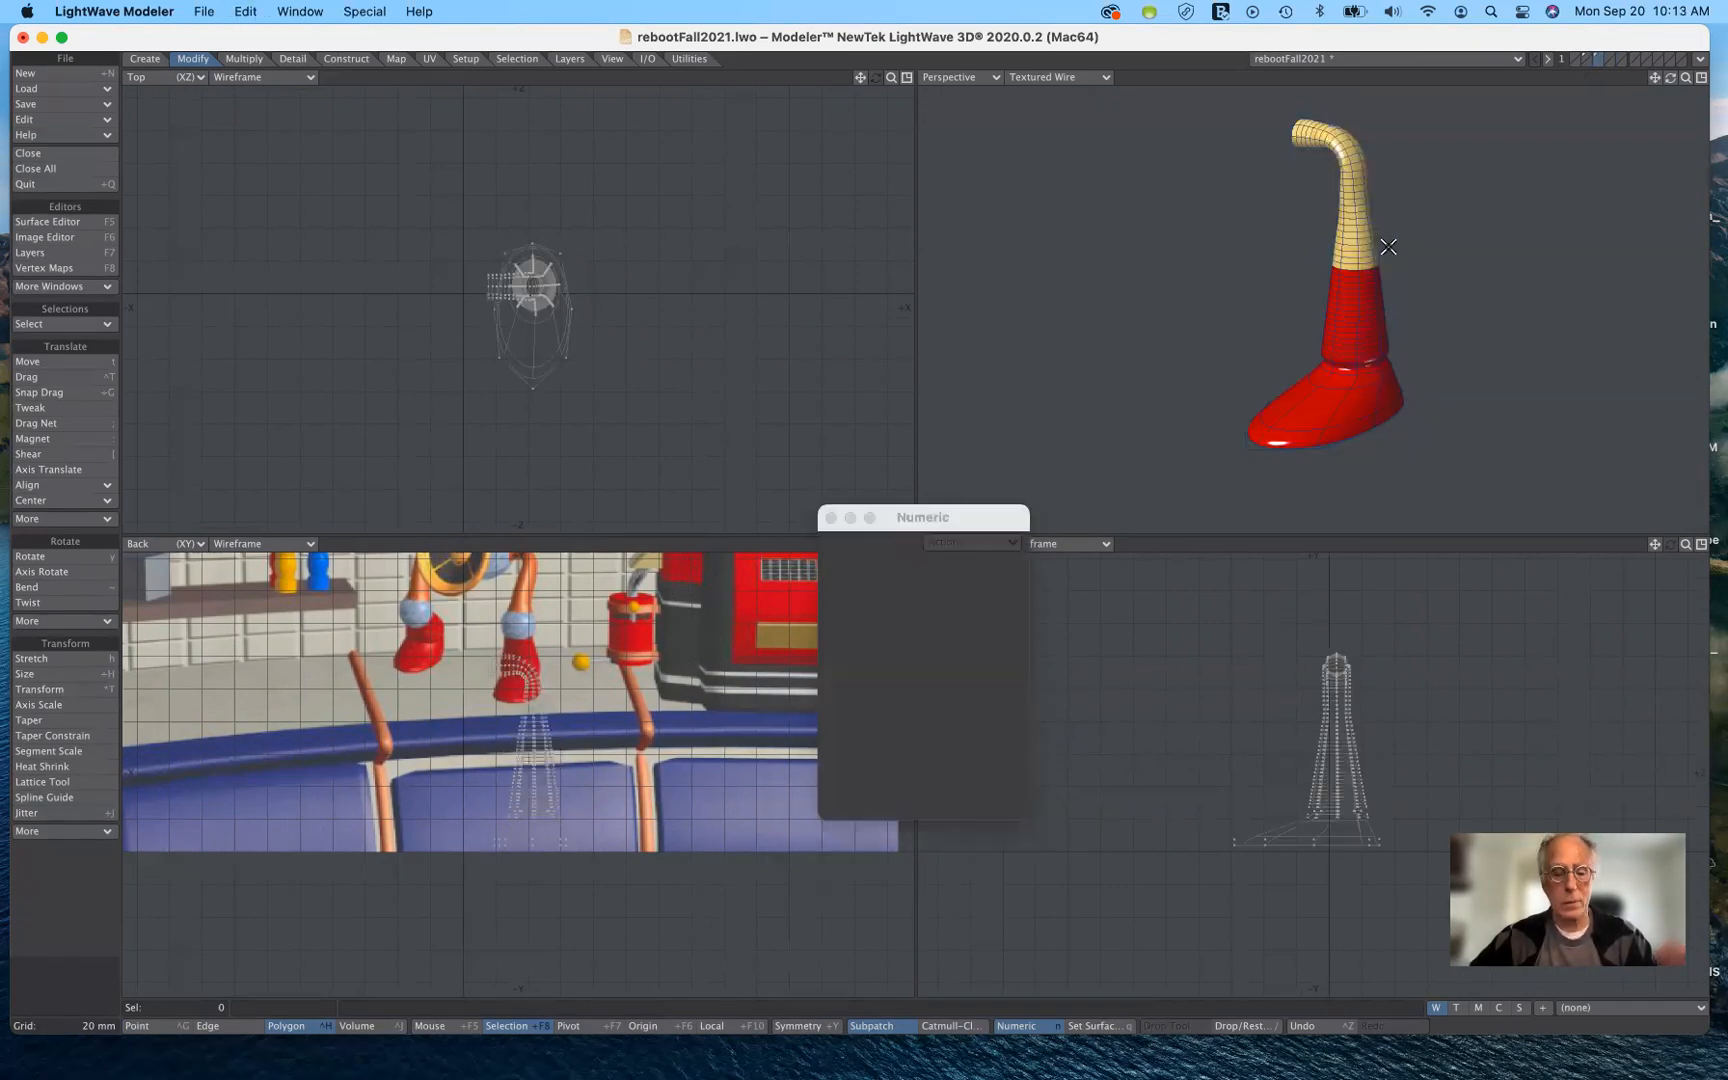
pyautogui.press('super+v')
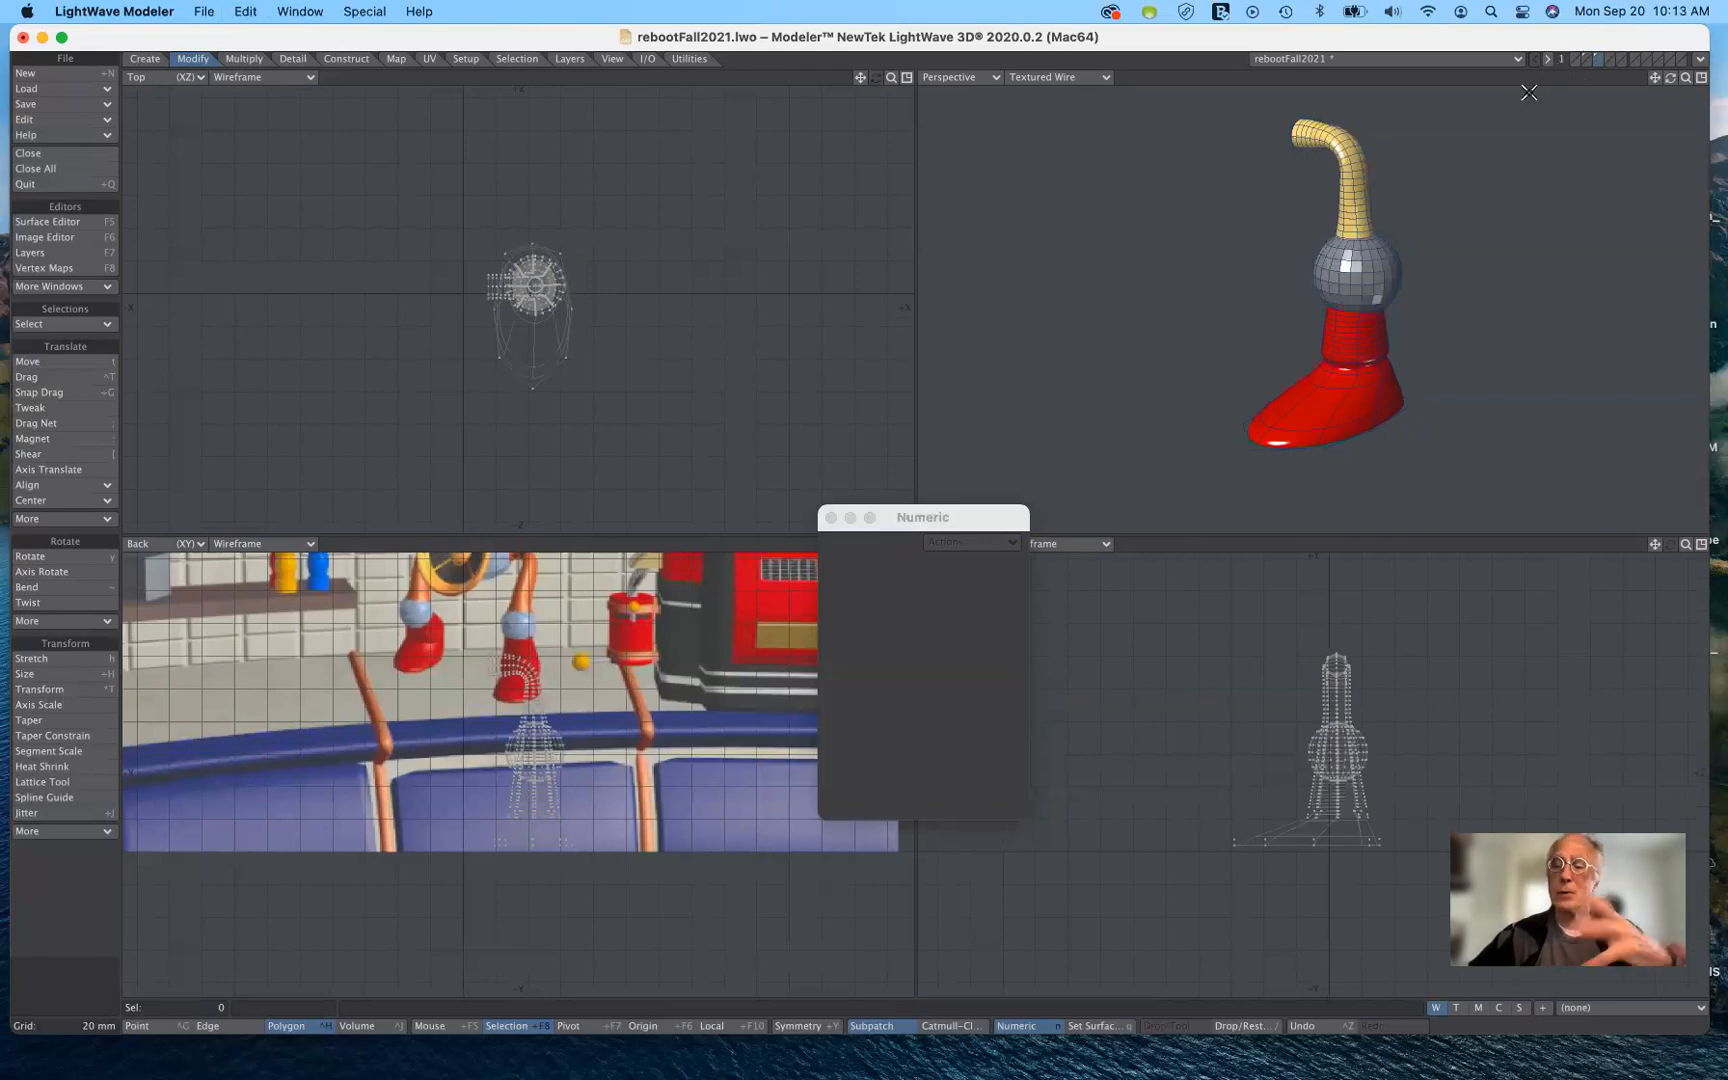
# Put the body layer in the background and mirror the complete leg across the X axis at centre 0 m with Merge Points on.
pyautogui.click(1584, 63)
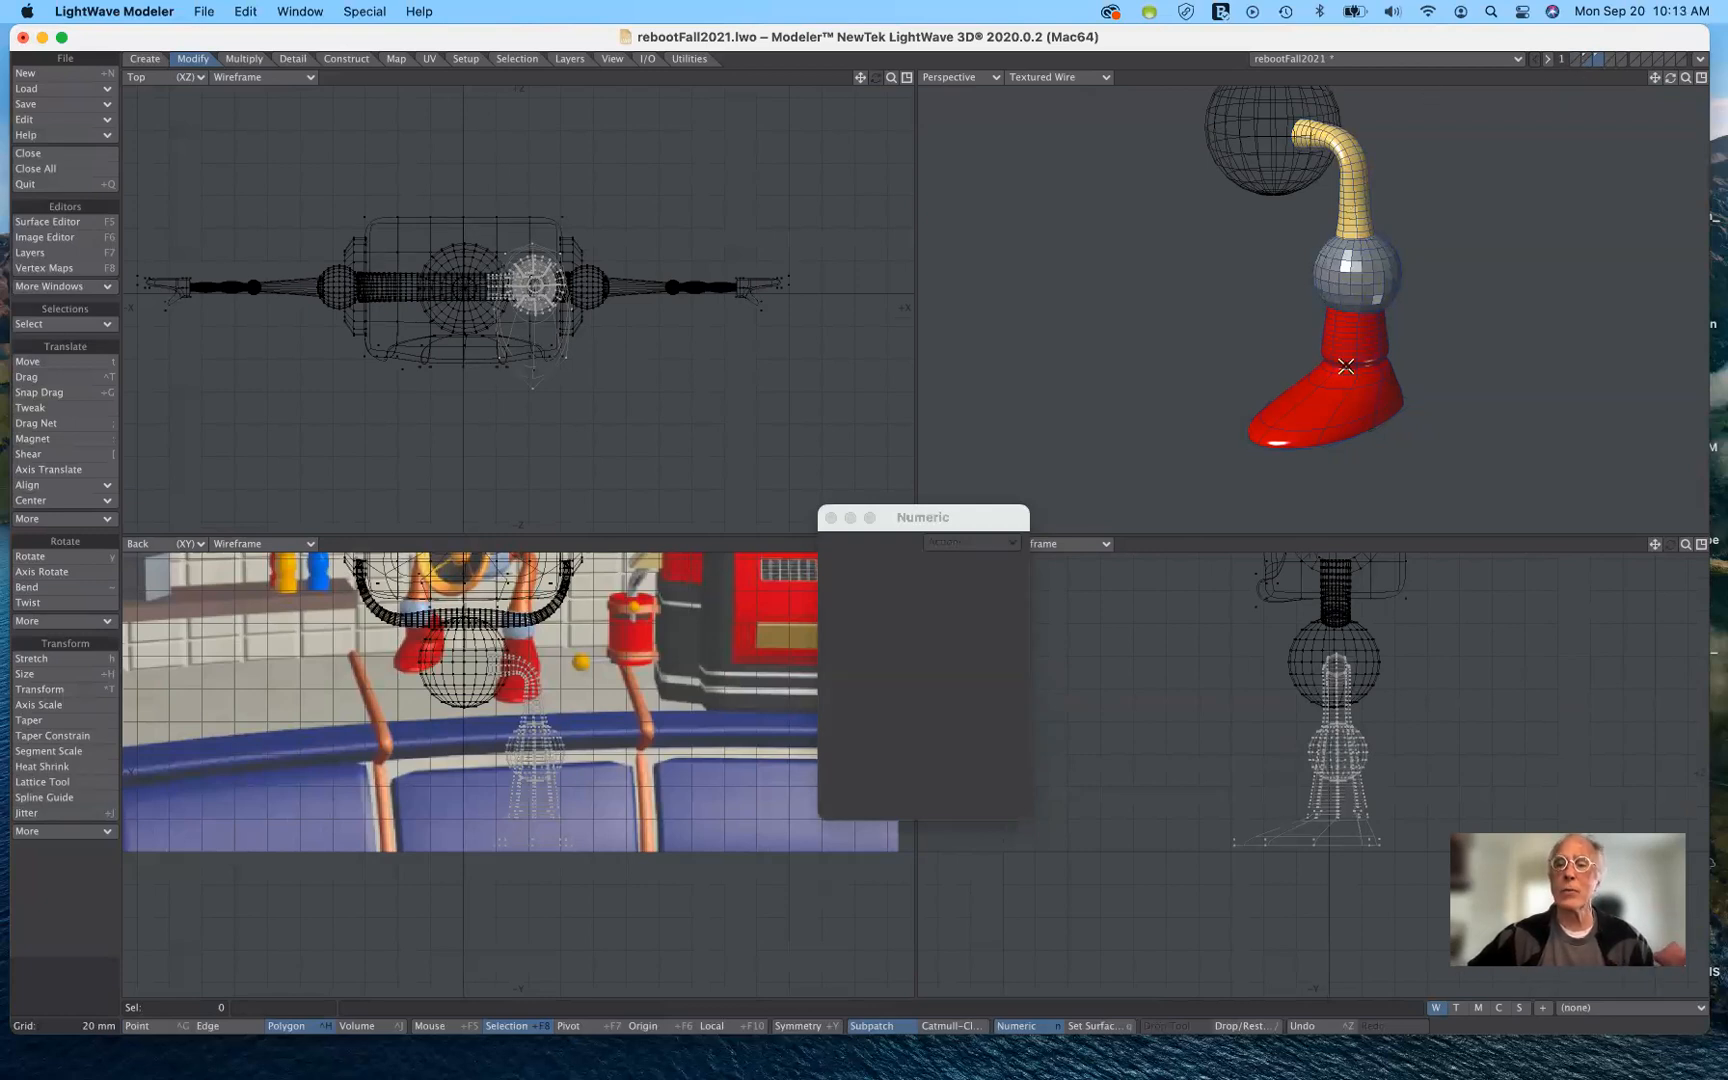
pyautogui.press(']')
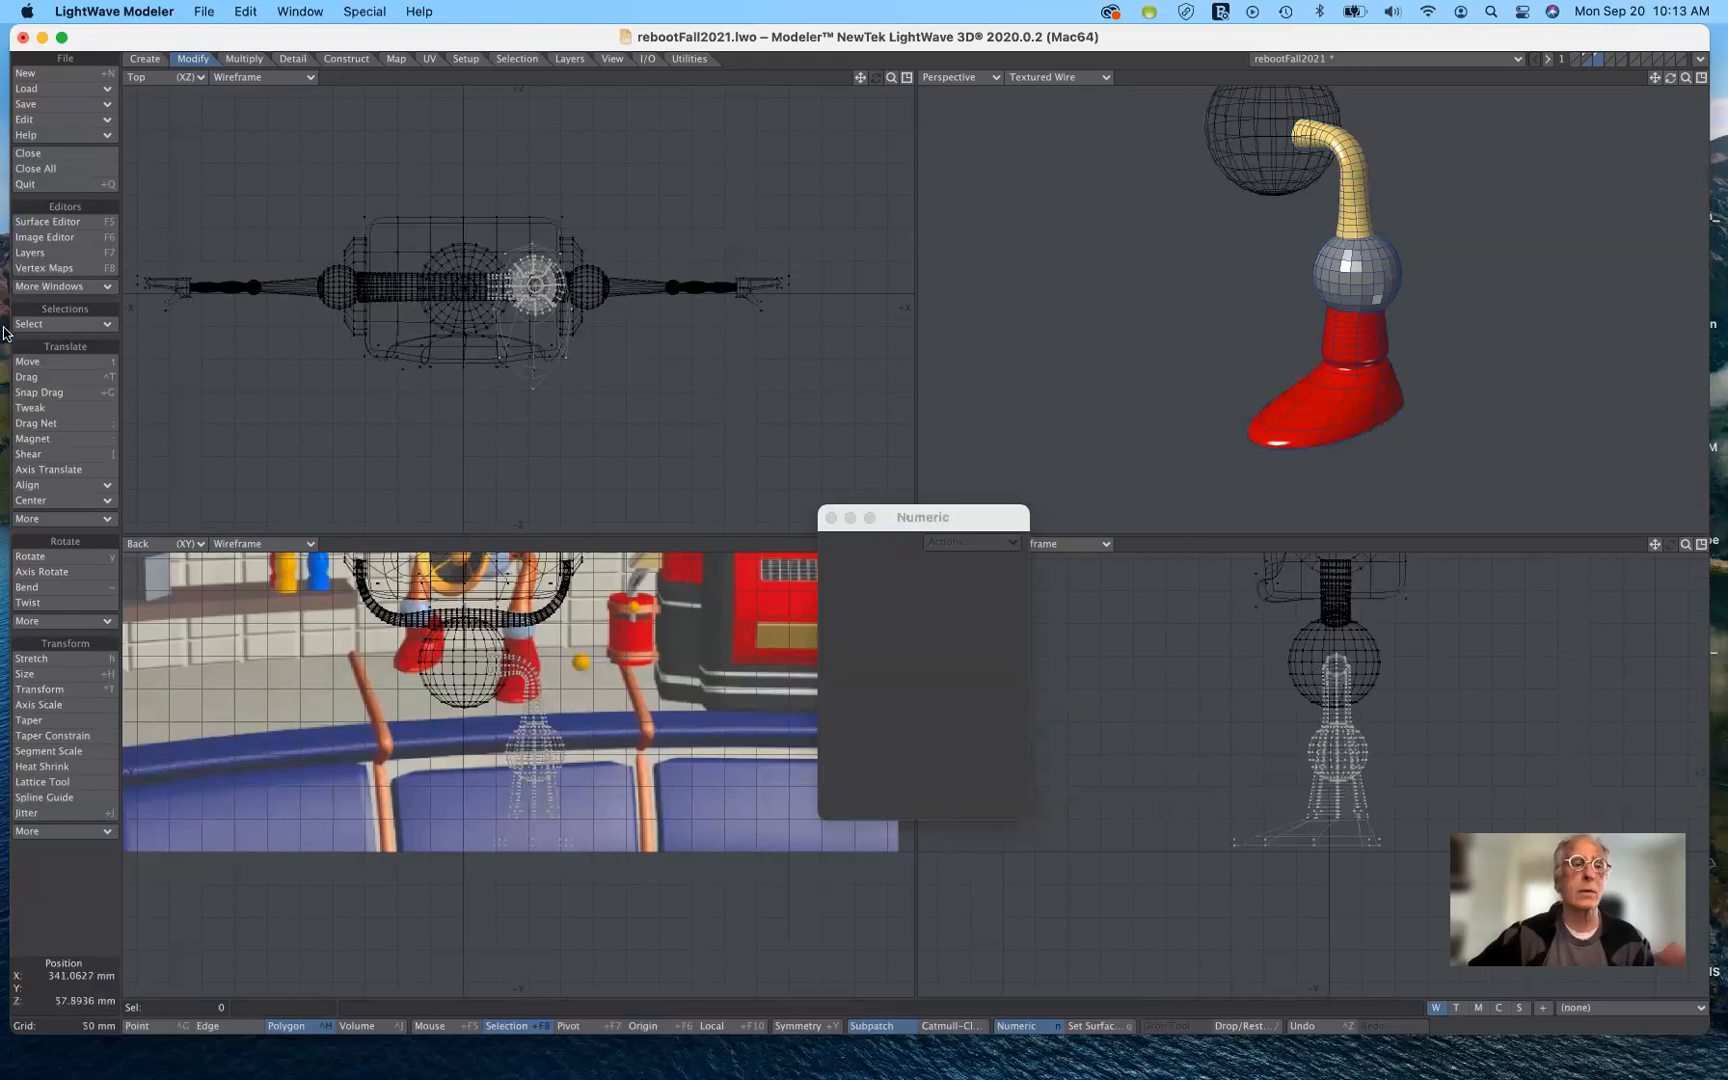
pyautogui.click(240, 59)
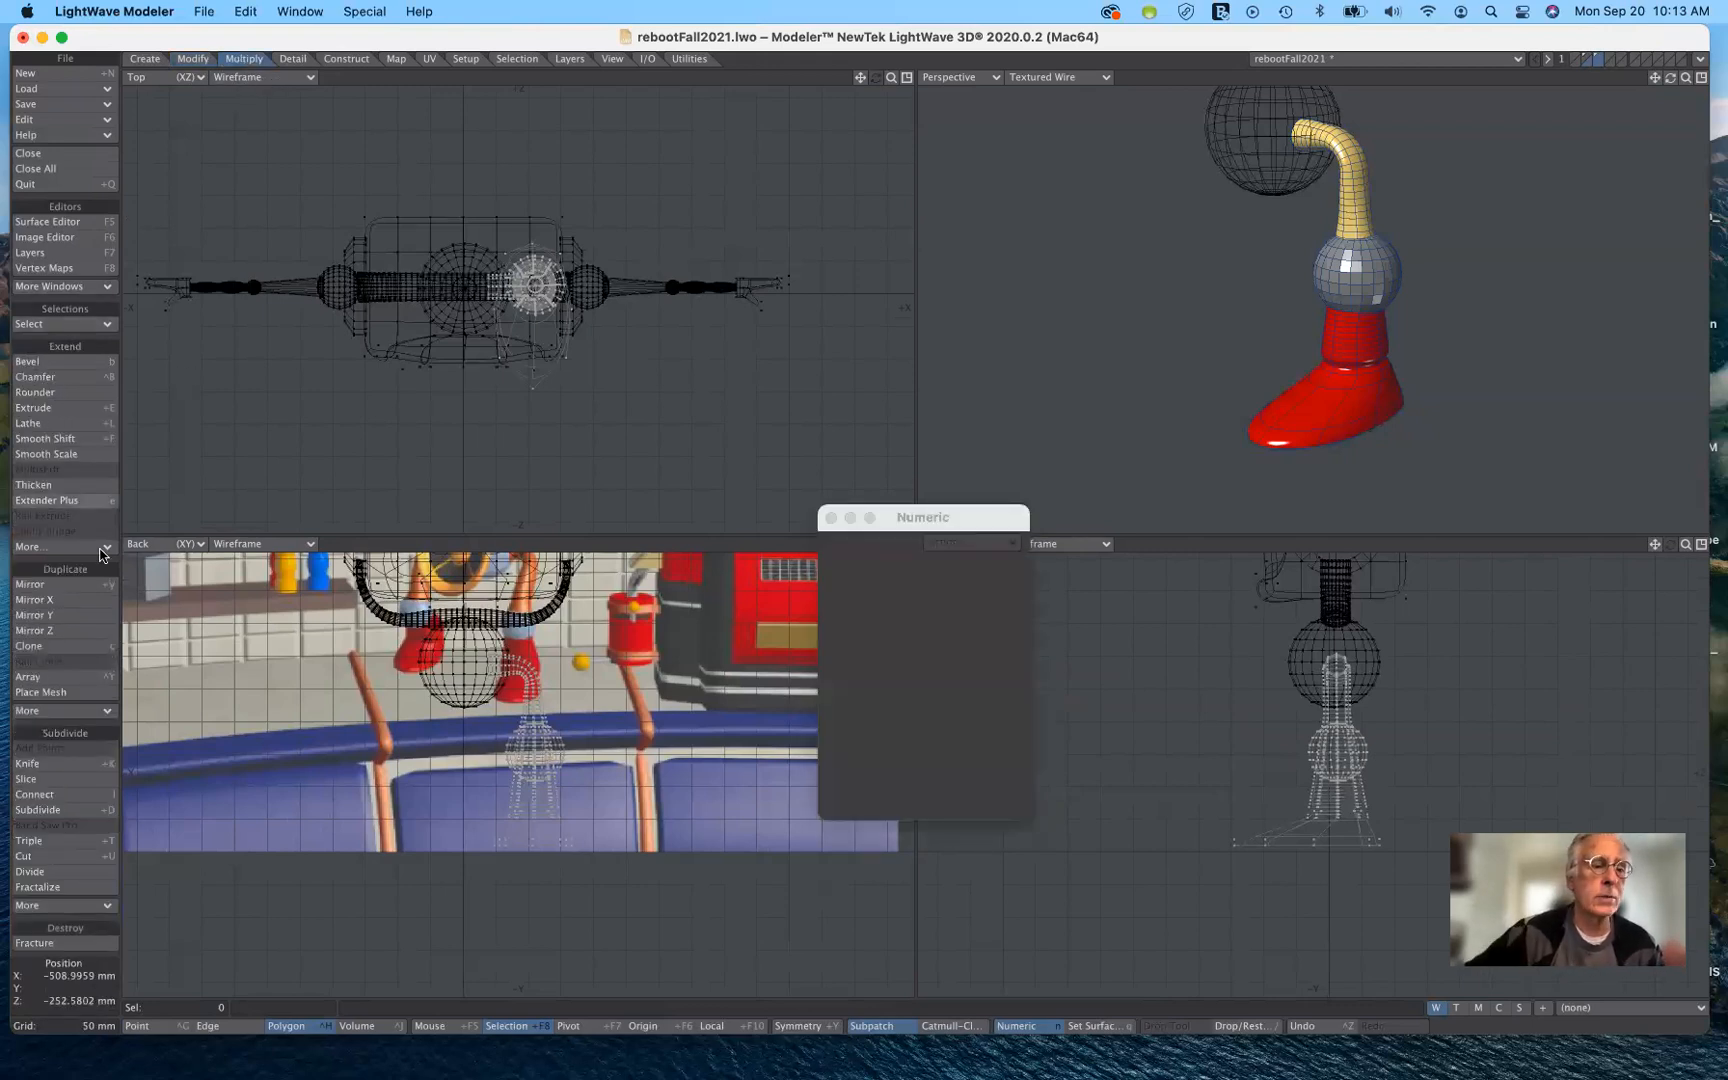
pyautogui.click(71, 588)
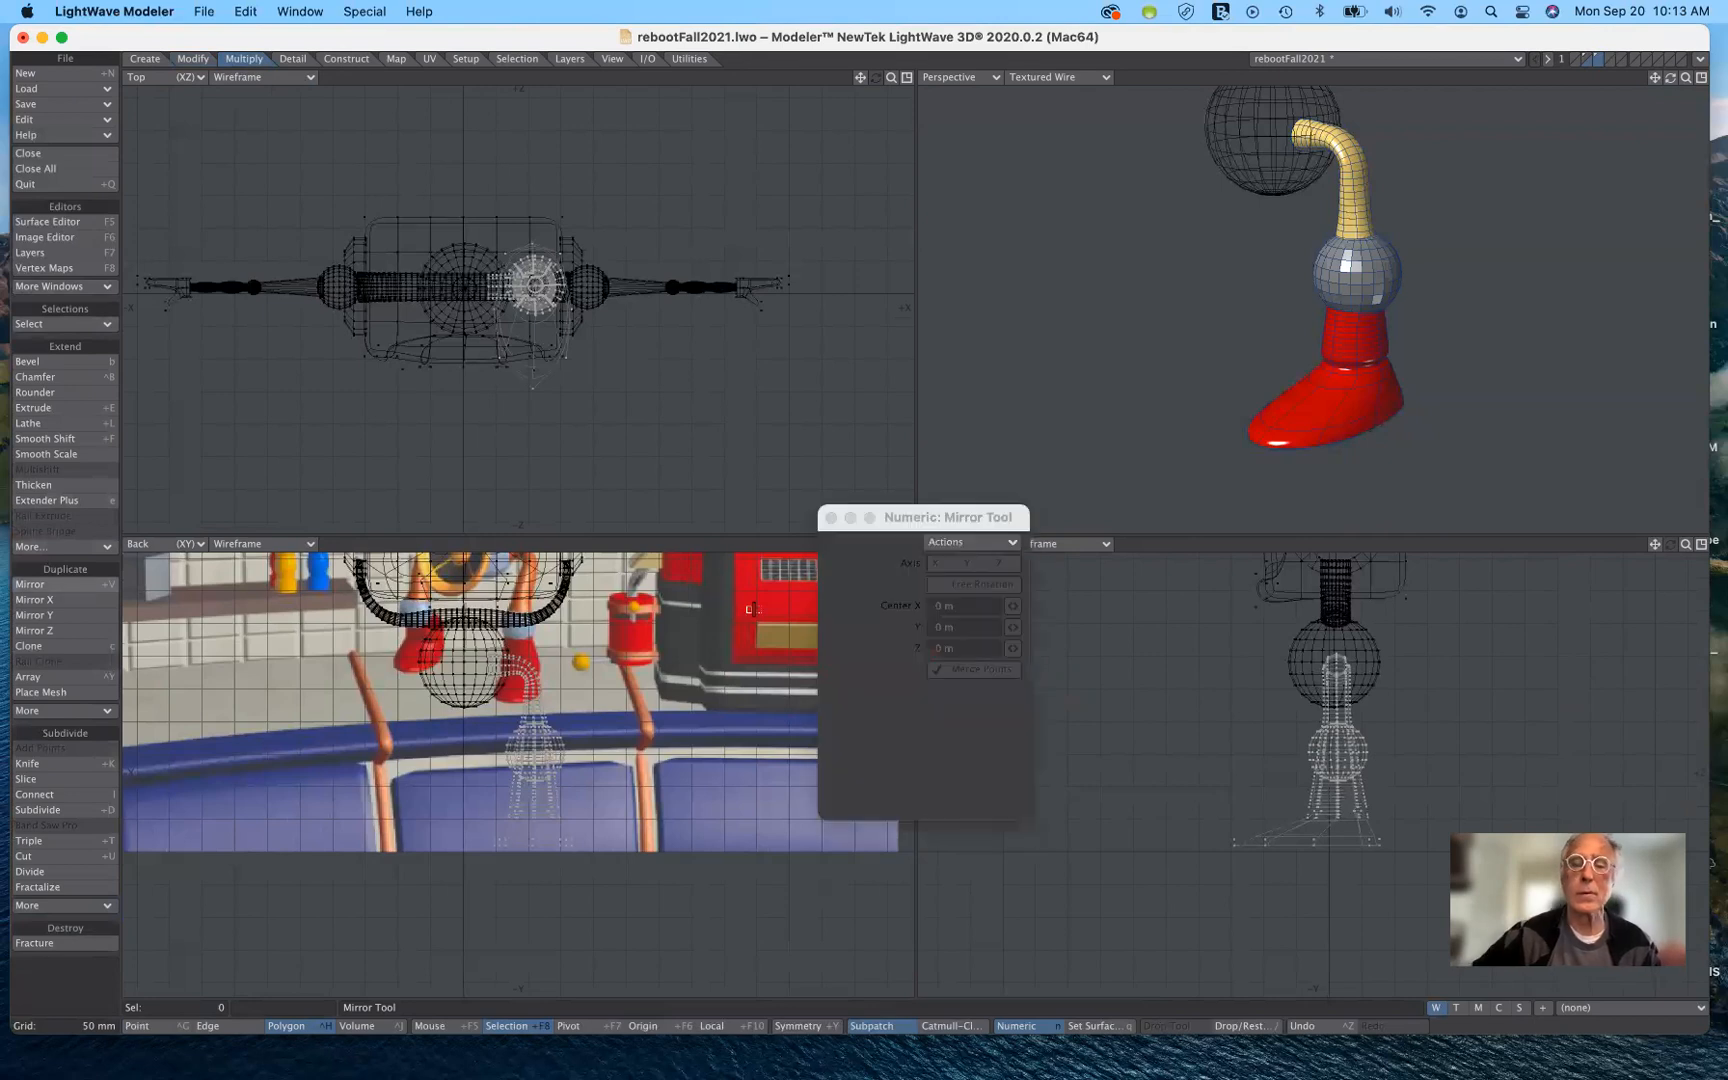
pyautogui.click(977, 543)
pyautogui.click(986, 543)
pyautogui.click(986, 543)
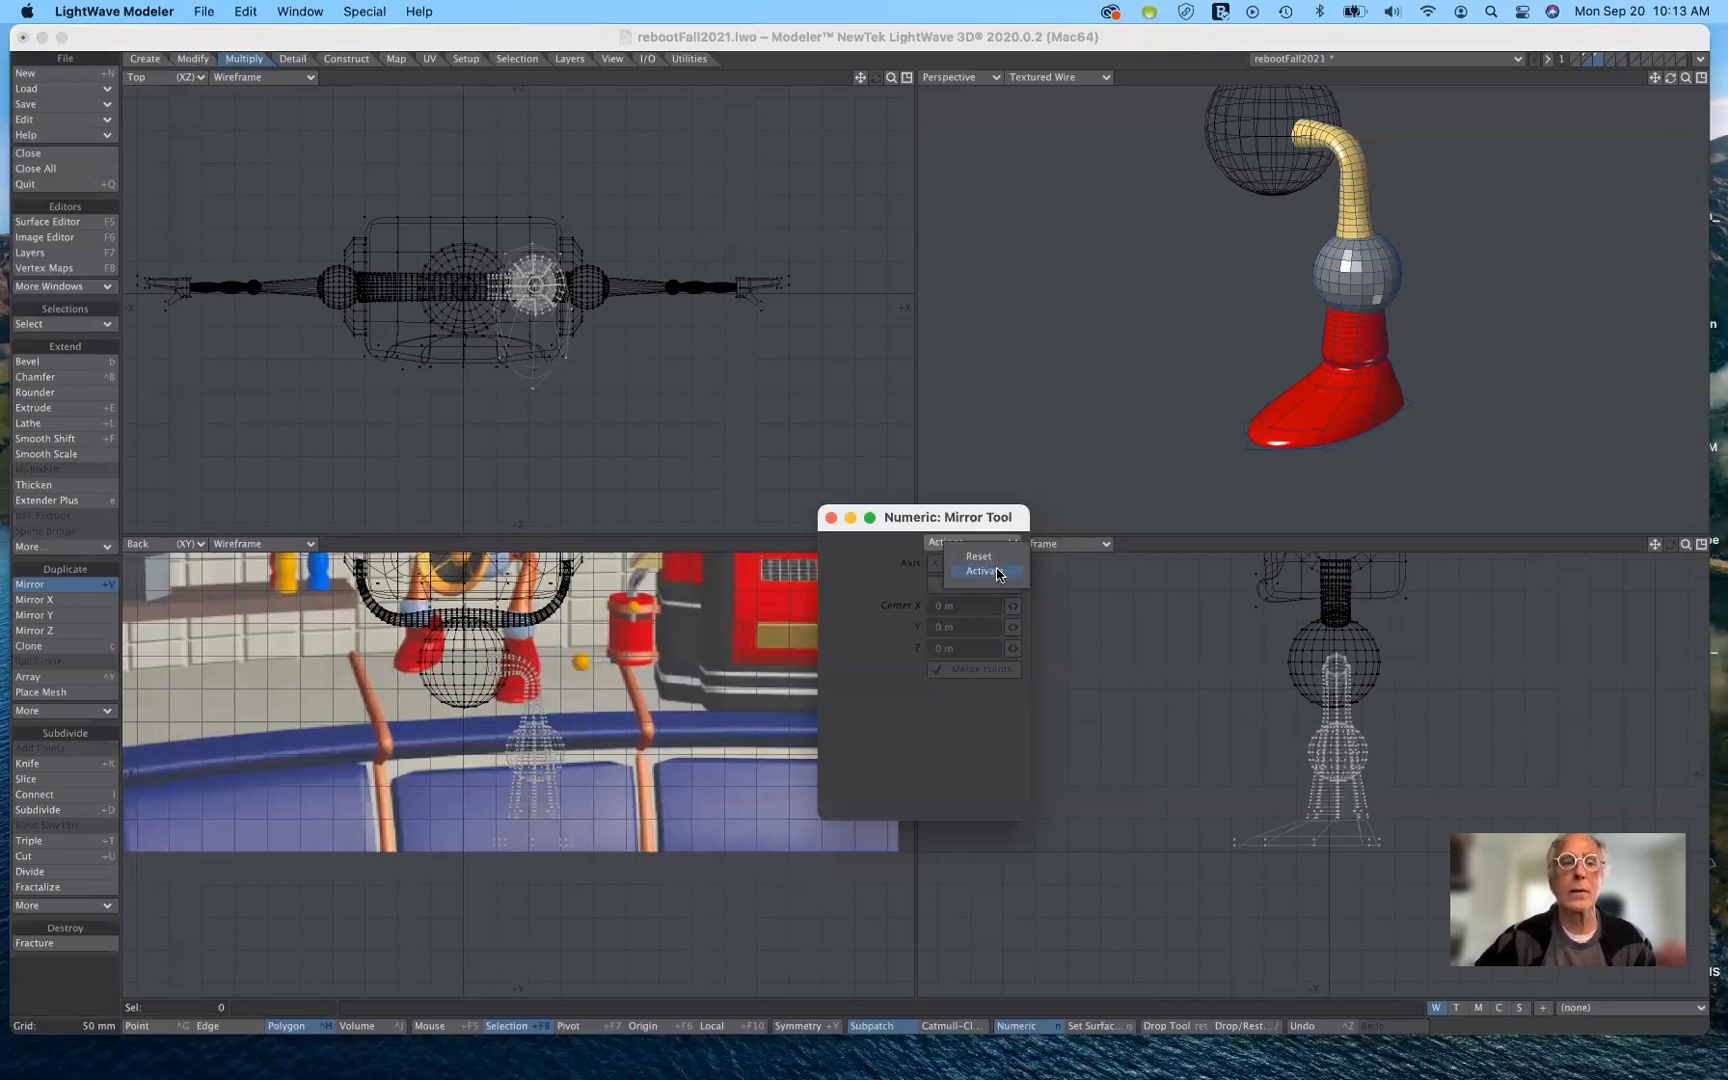
pyautogui.click(997, 573)
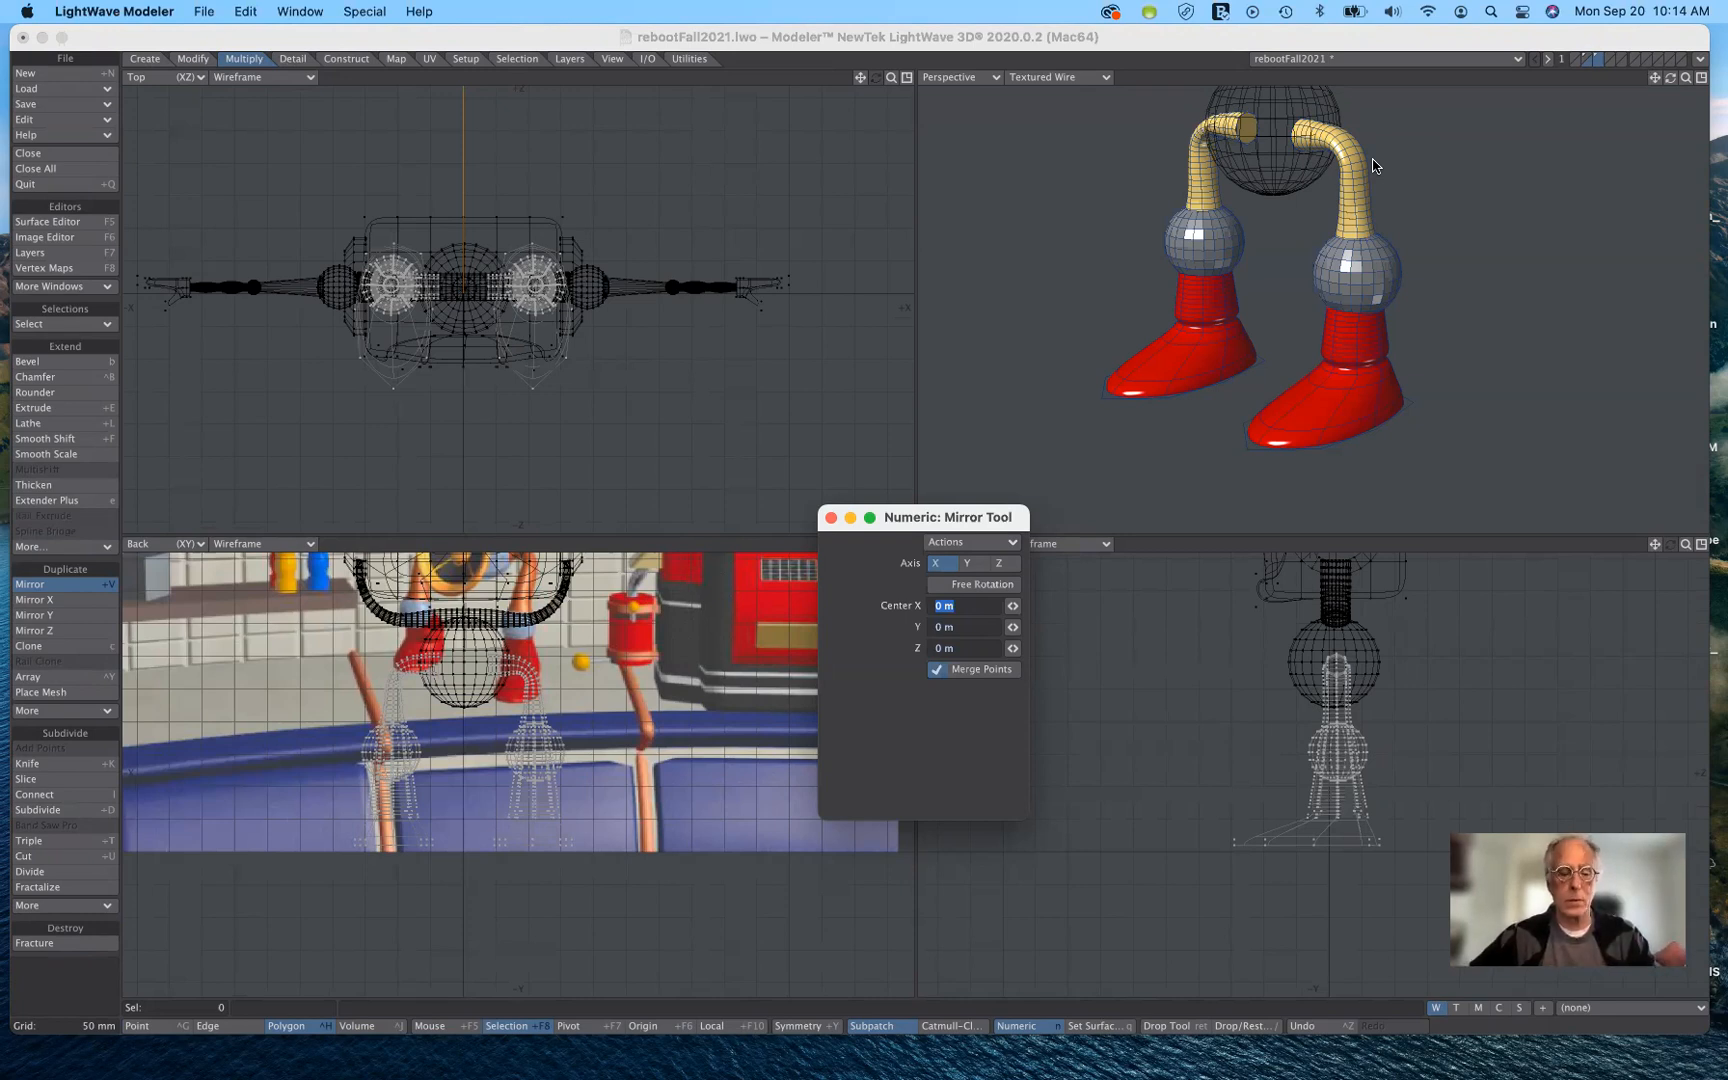
pyautogui.press('BackSpace')
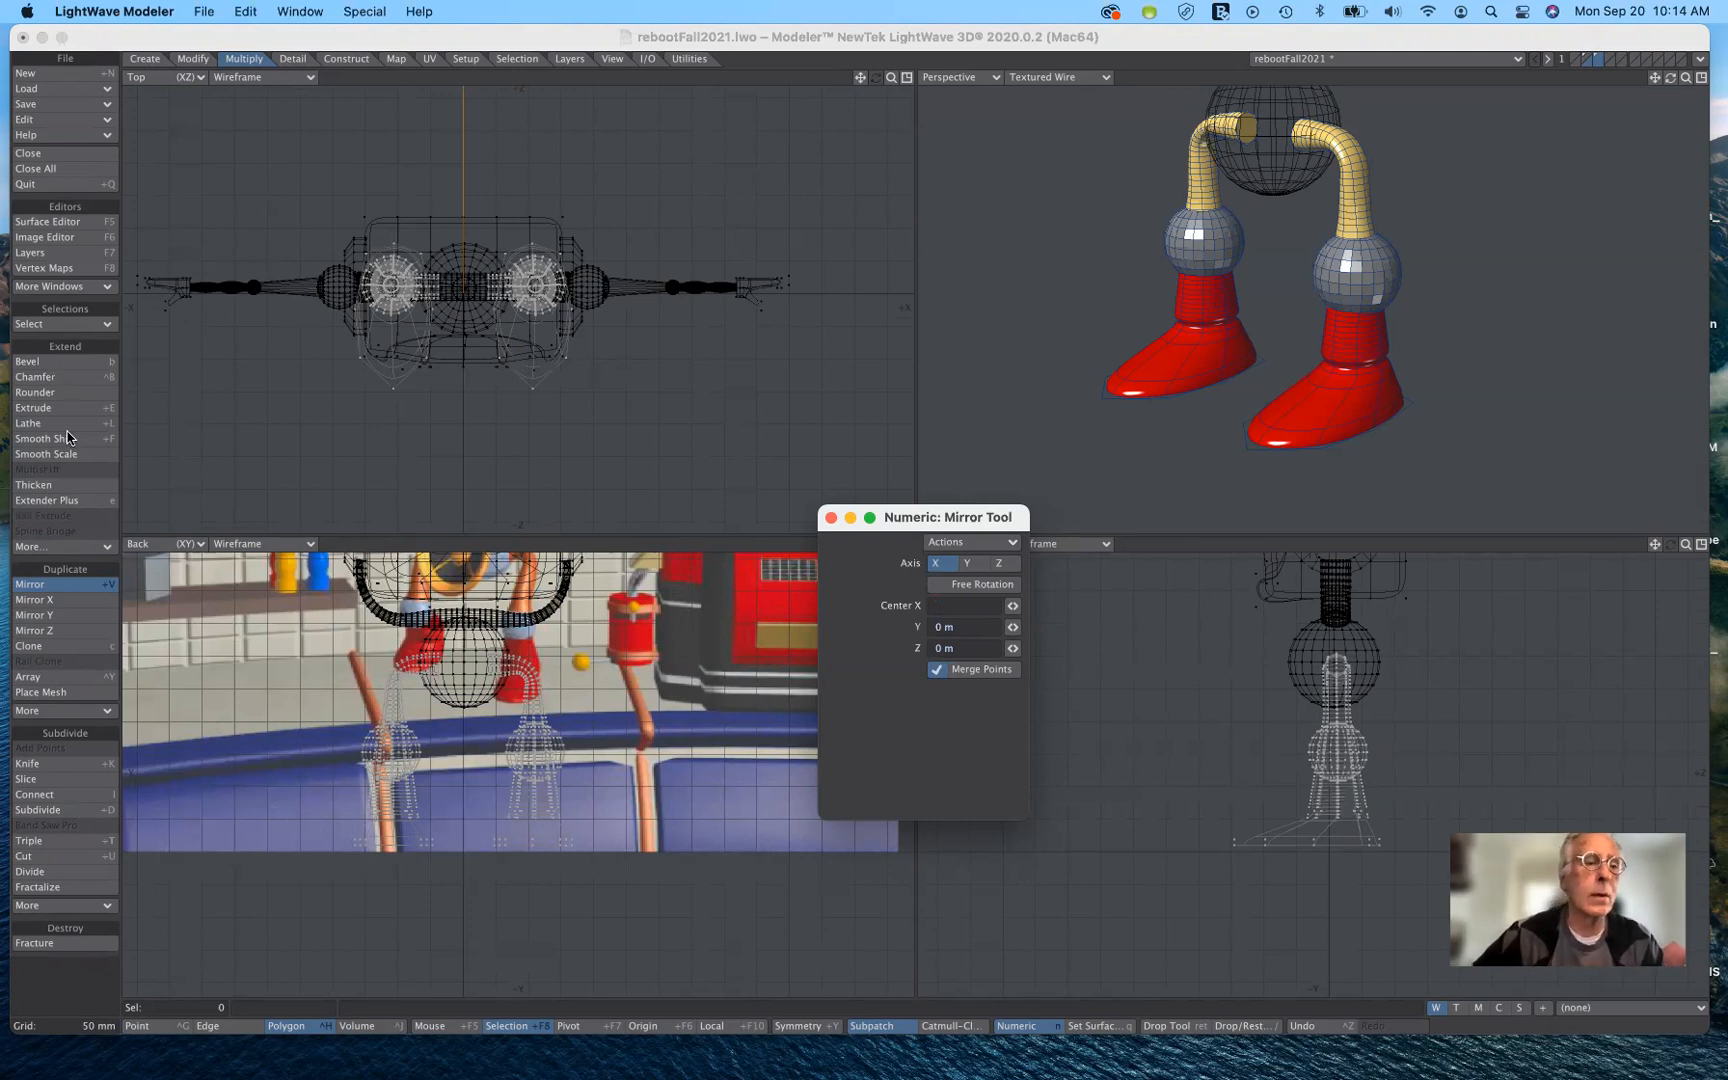
pyautogui.click(60, 587)
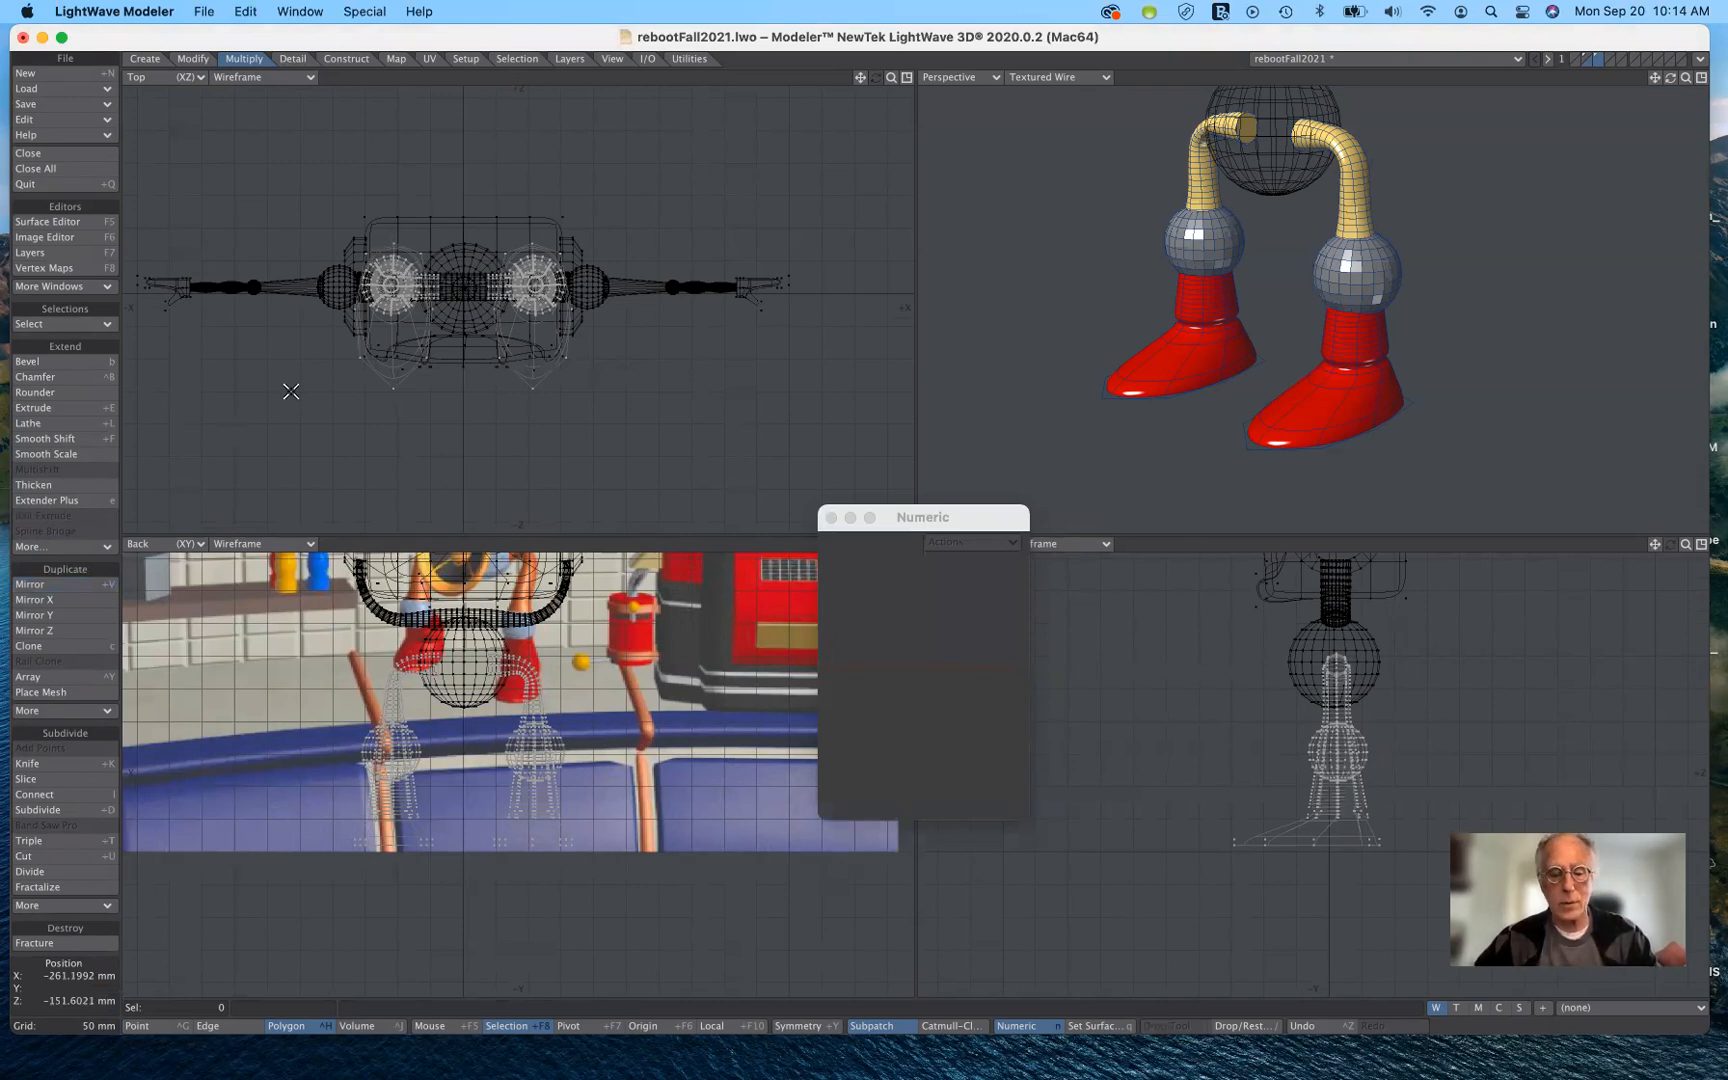
# Cut both mirrored legs from their layer and paste them into the body layer, bringing the whole robot into view.
pyautogui.hotkey('ctrl', 'x')
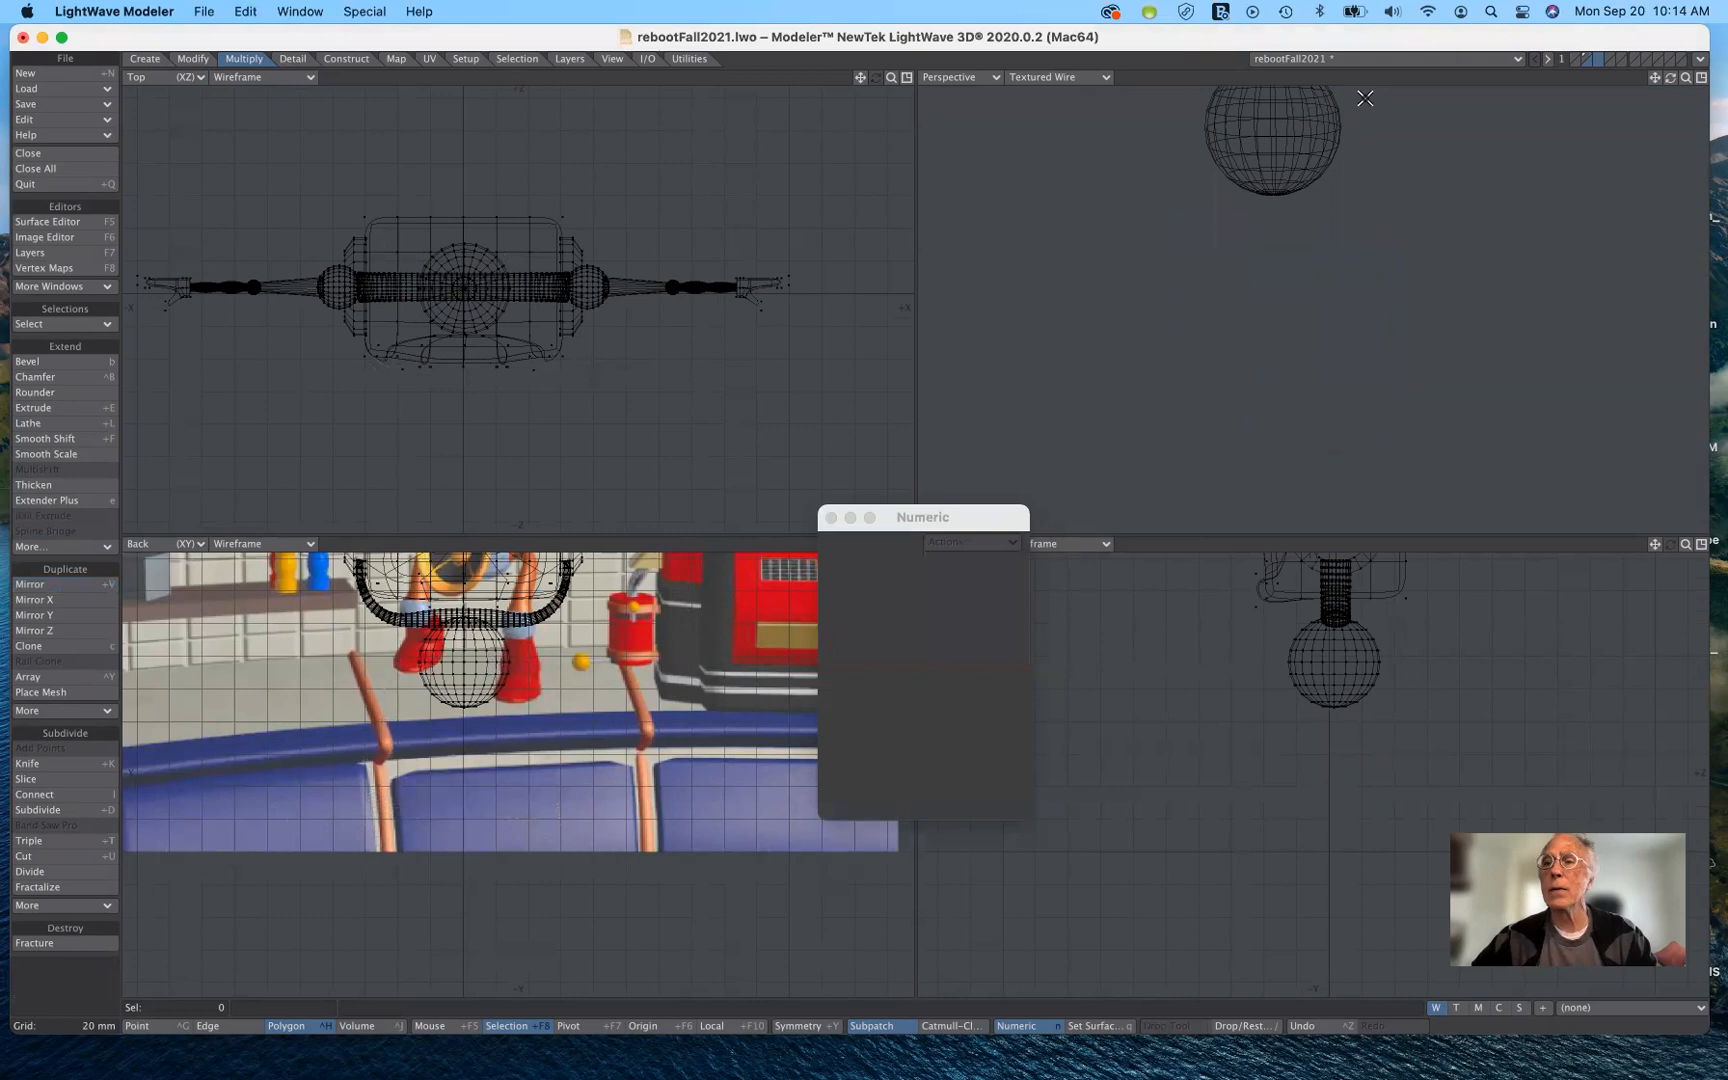
pyautogui.click(1589, 59)
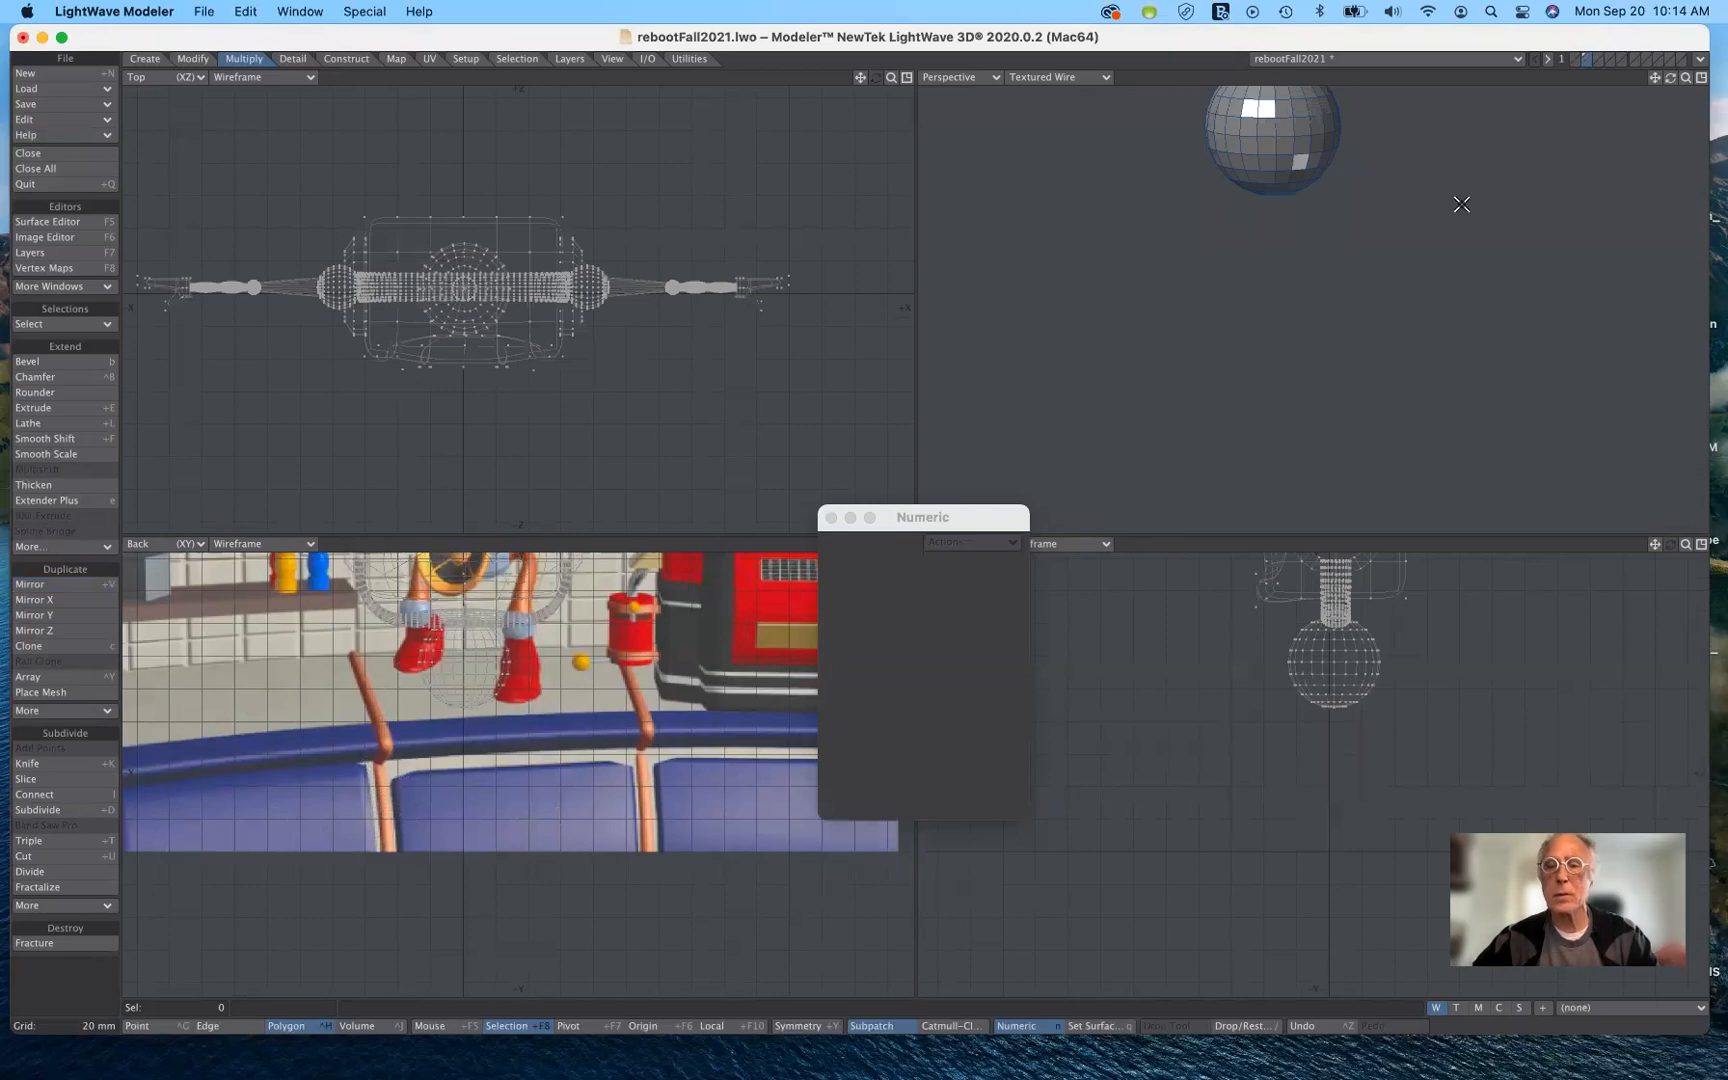
pyautogui.press('super+v')
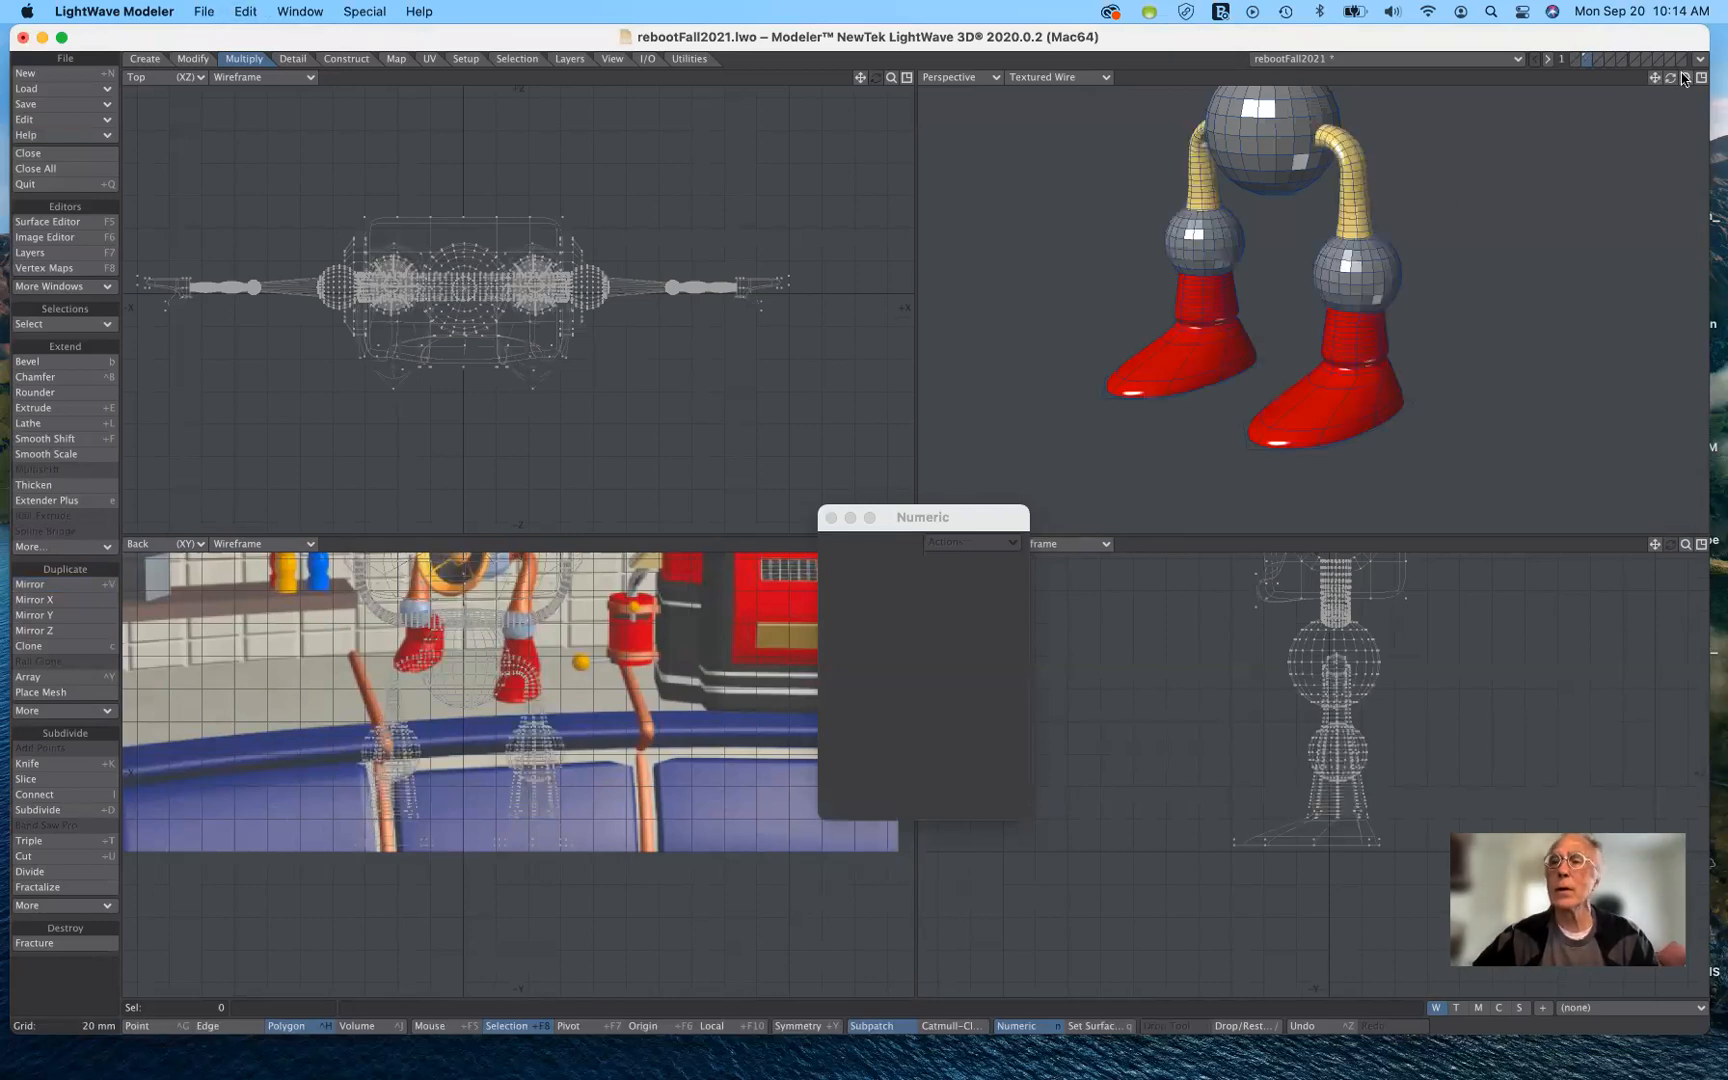
pyautogui.moveTo(1671, 79)
pyautogui.mouseDown()
pyautogui.moveTo(1710, 30)
pyautogui.moveTo(1650, 94)
pyautogui.moveTo(1687, 80)
pyautogui.moveTo(1656, 82)
pyautogui.mouseUp()
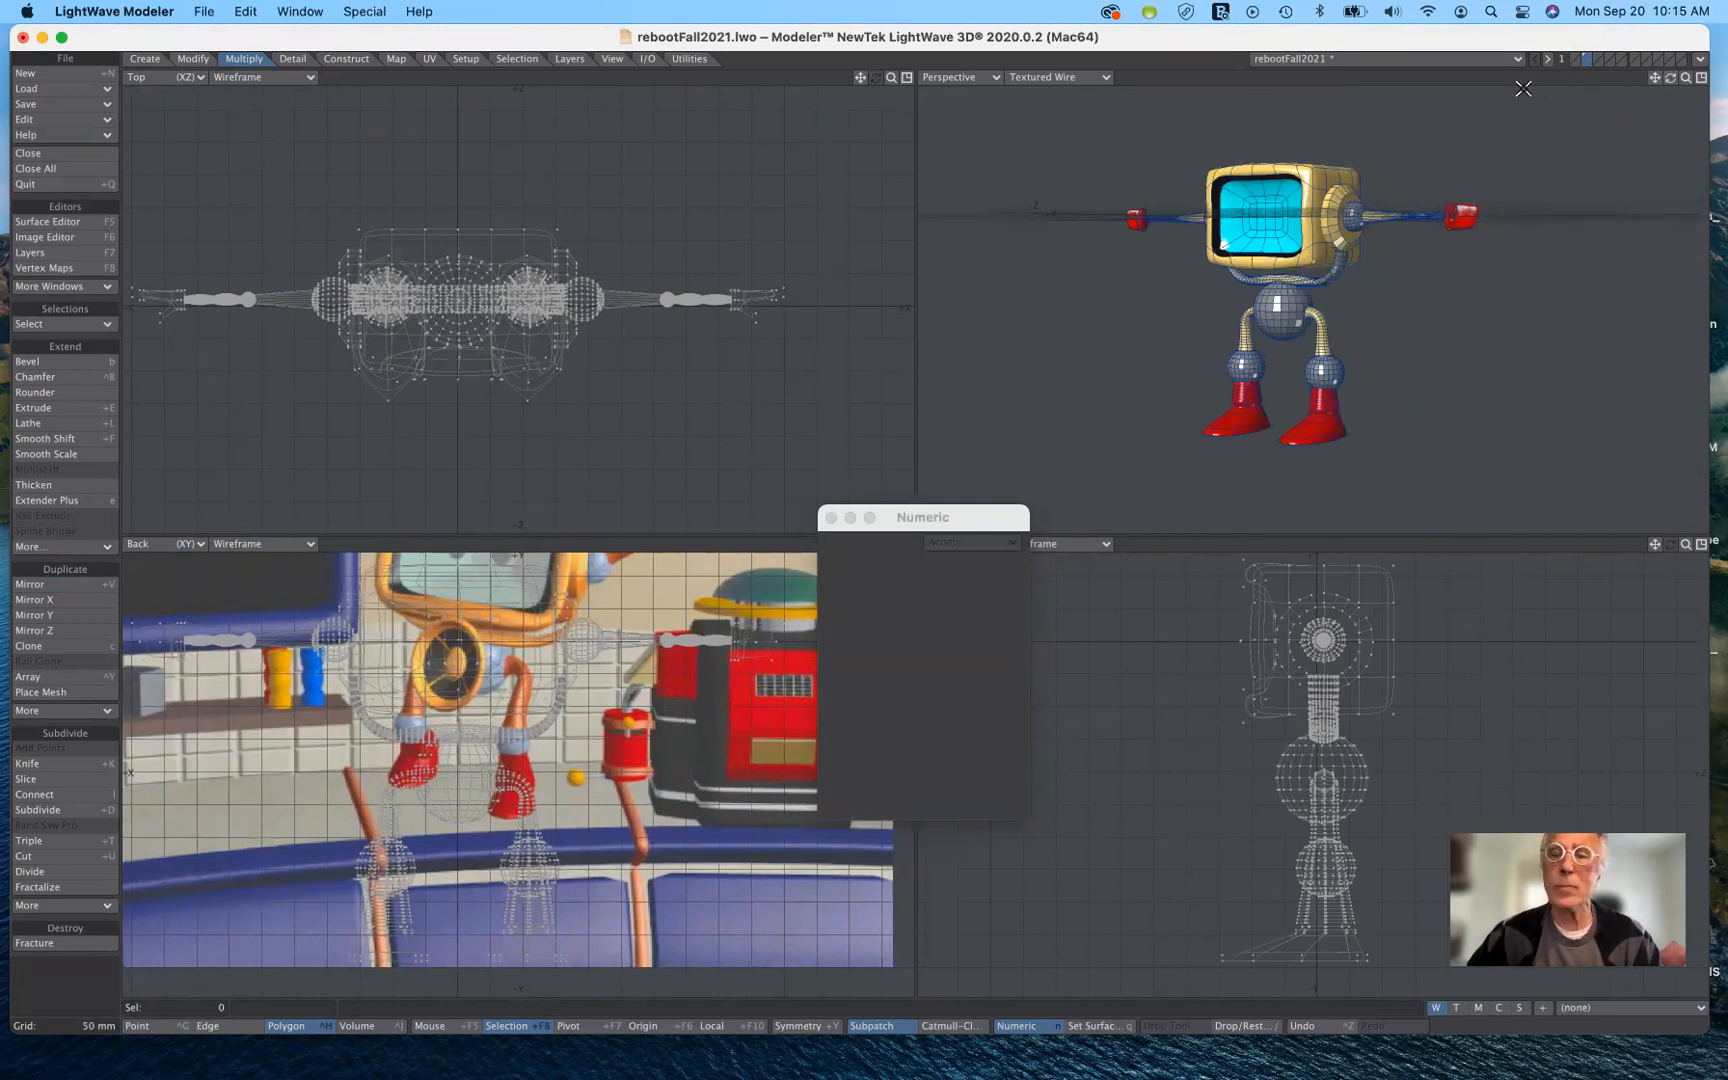
# In the empty layer with the robot as background, draw a ball with radii of about 120, 106 and 122 mm in front of the legs.
pyautogui.click(1599, 58)
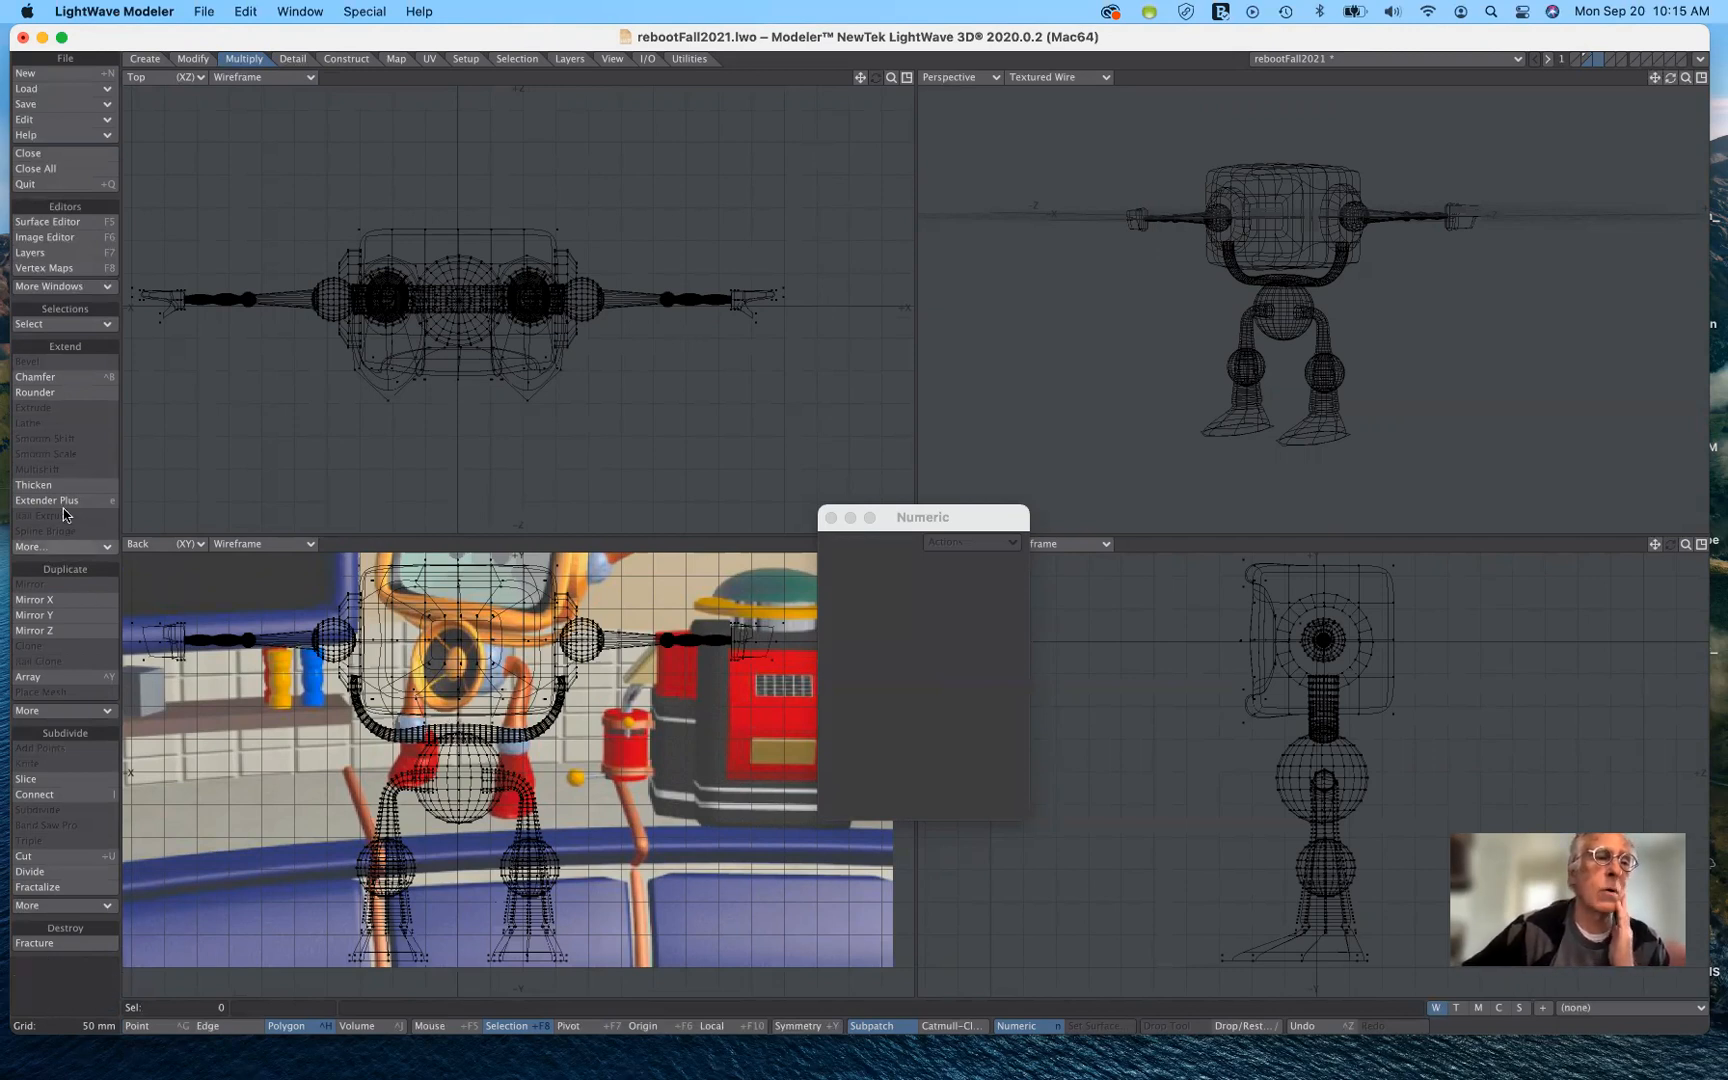
pyautogui.click(148, 60)
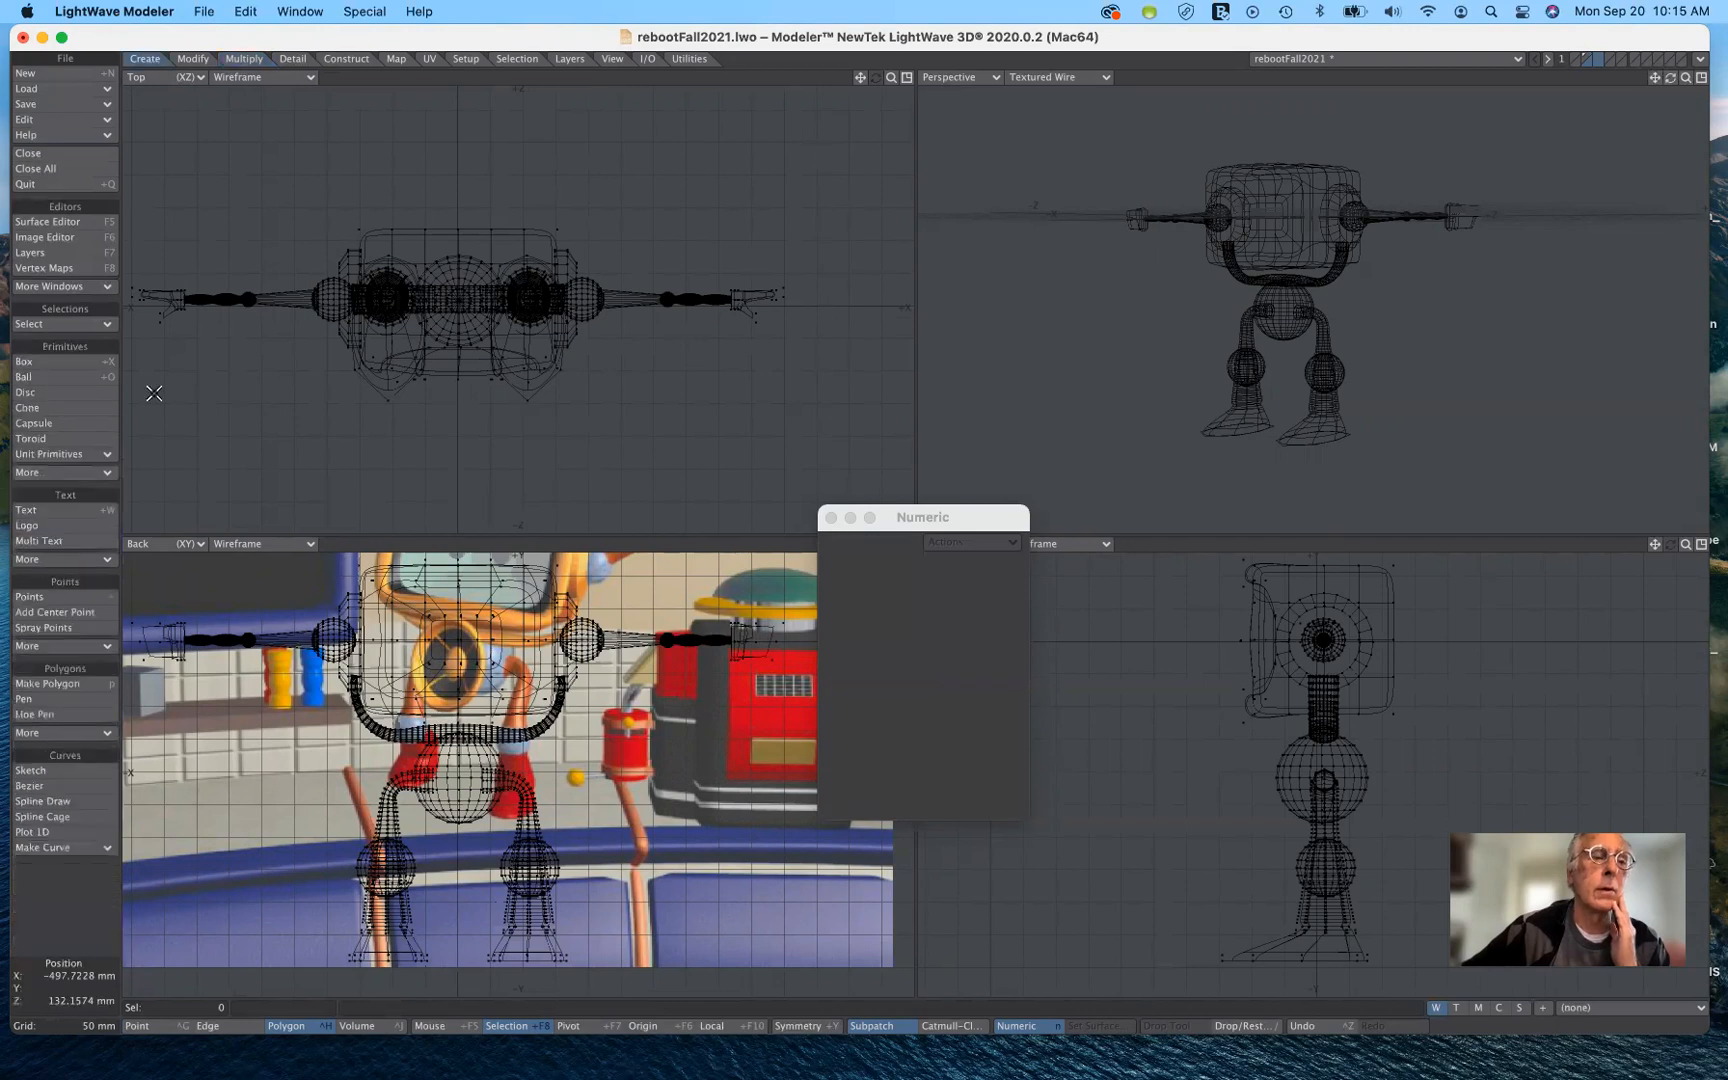
pyautogui.click(88, 381)
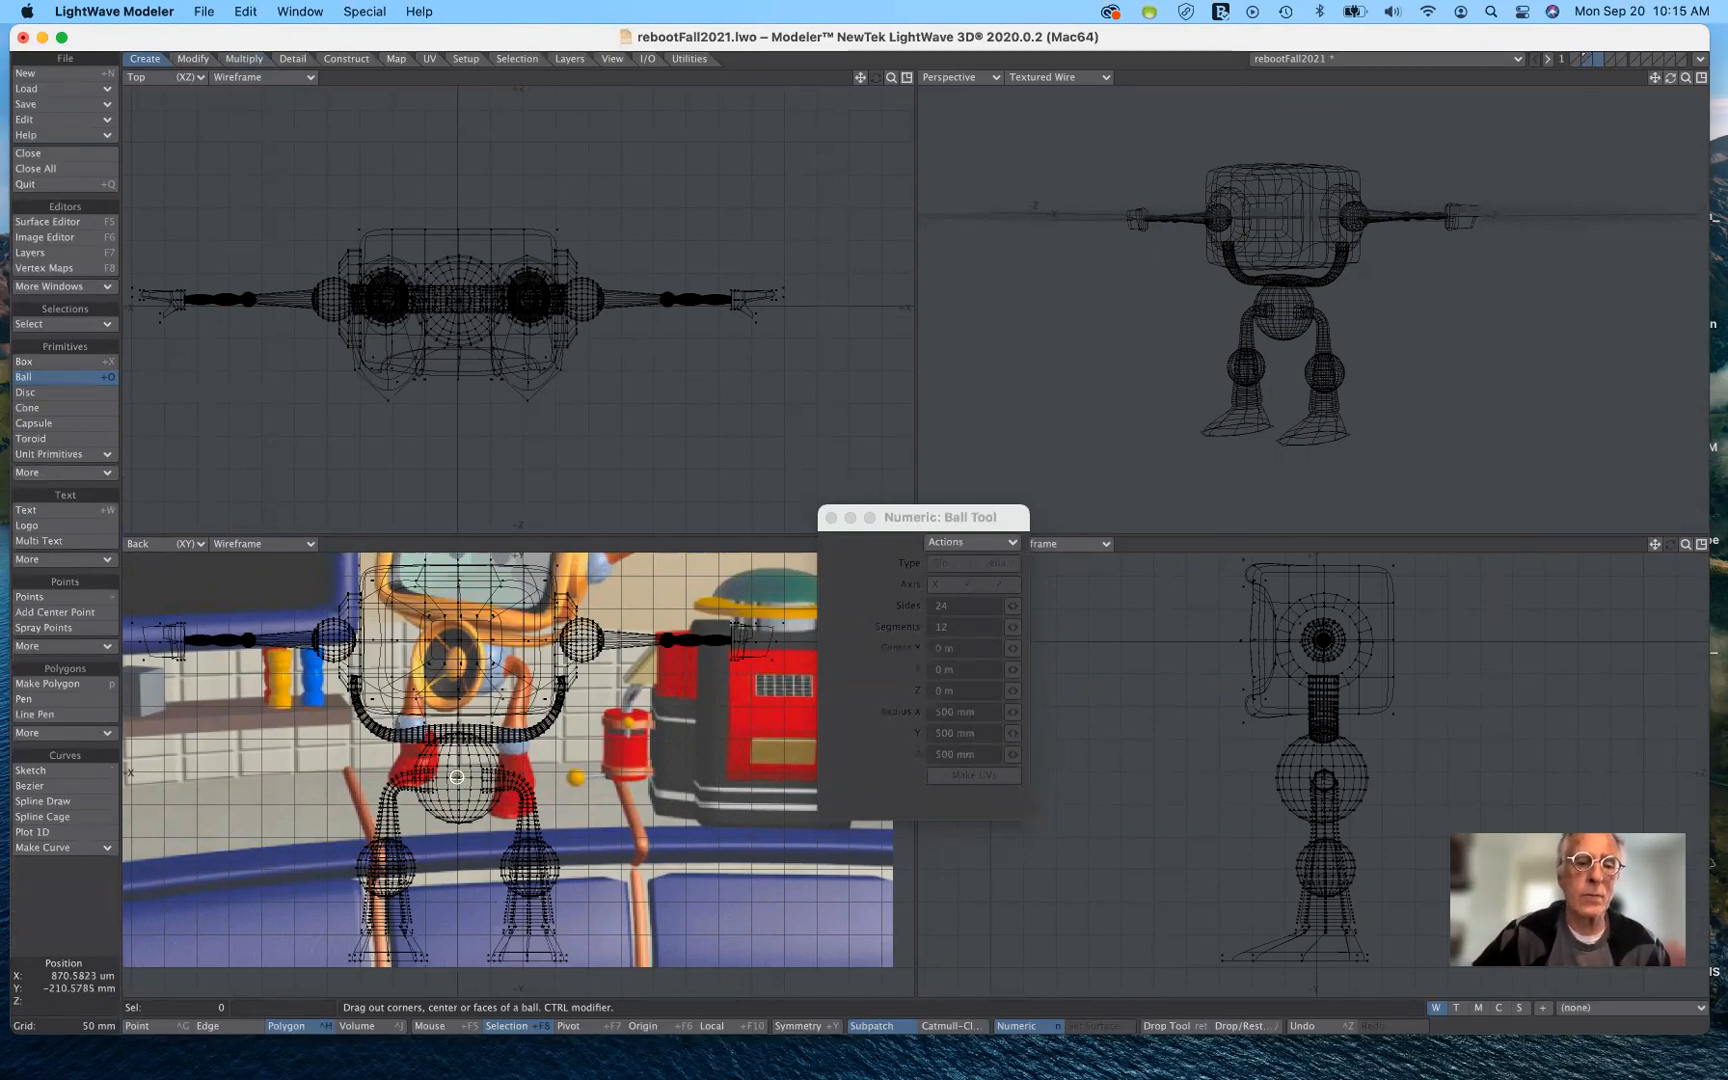
pyautogui.moveTo(468, 792); pyautogui.dragTo(538, 848)
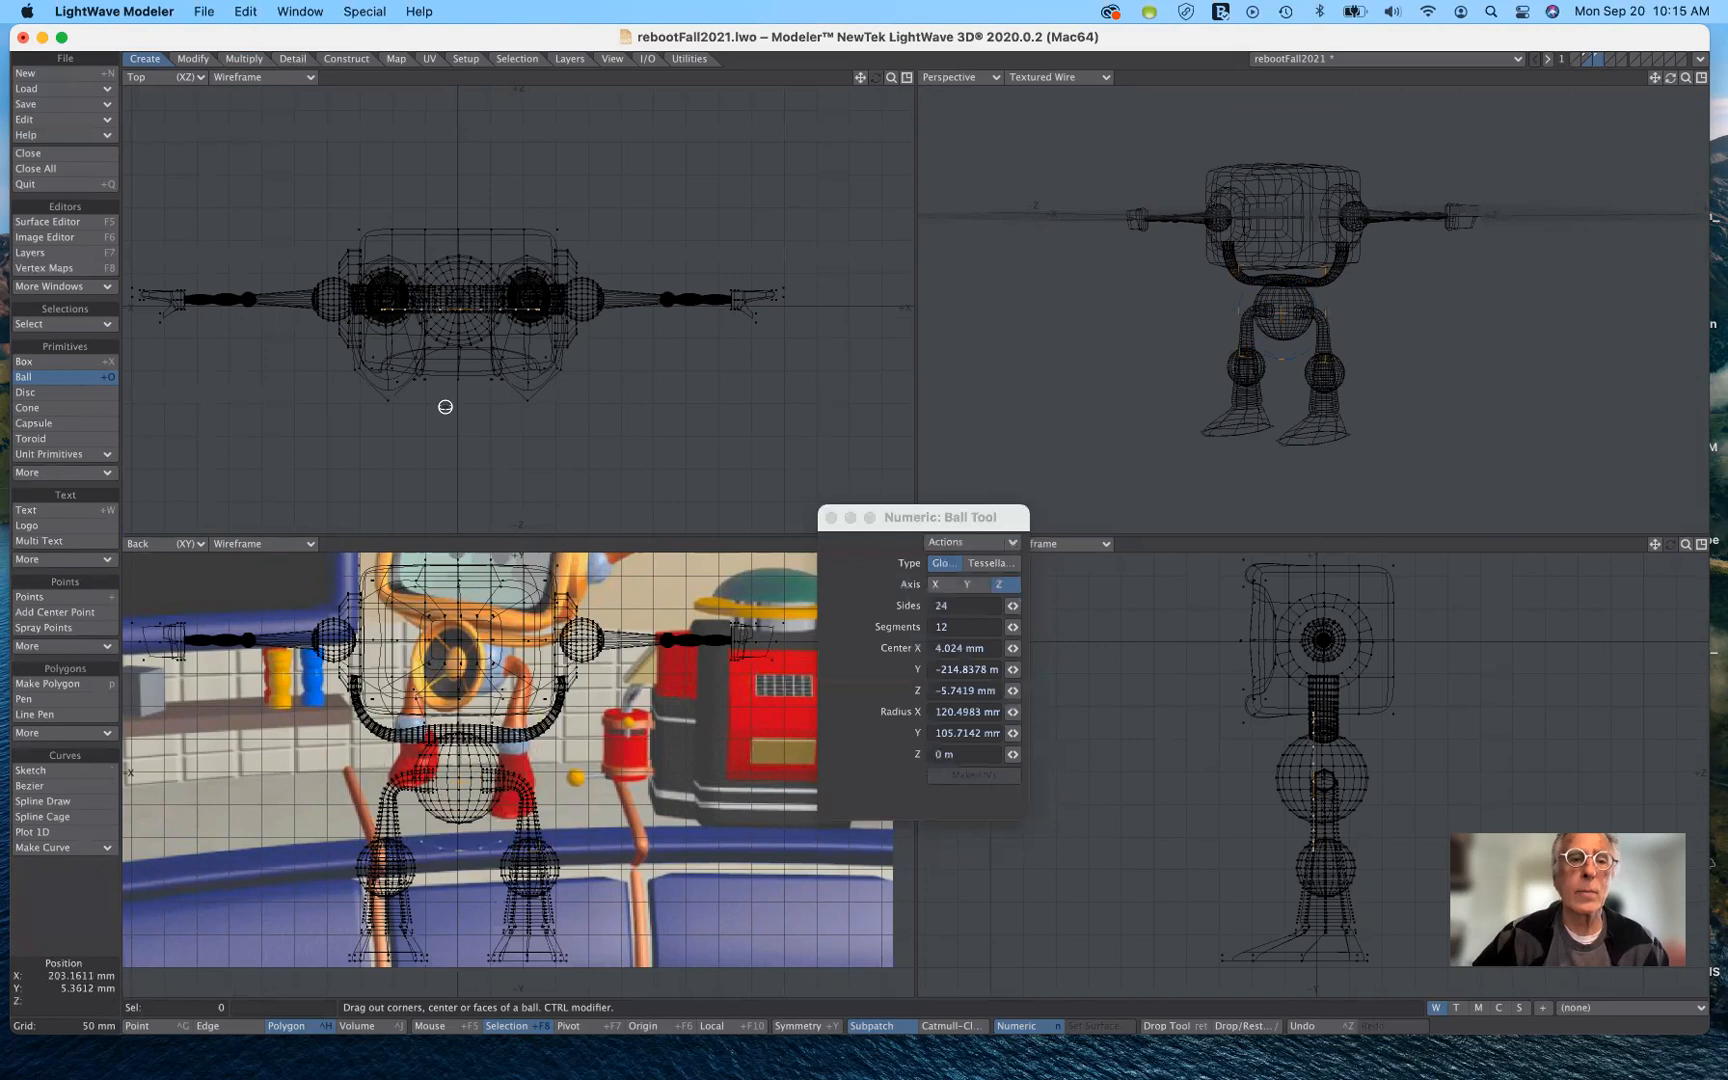
pyautogui.moveTo(457, 310); pyautogui.dragTo(538, 401)
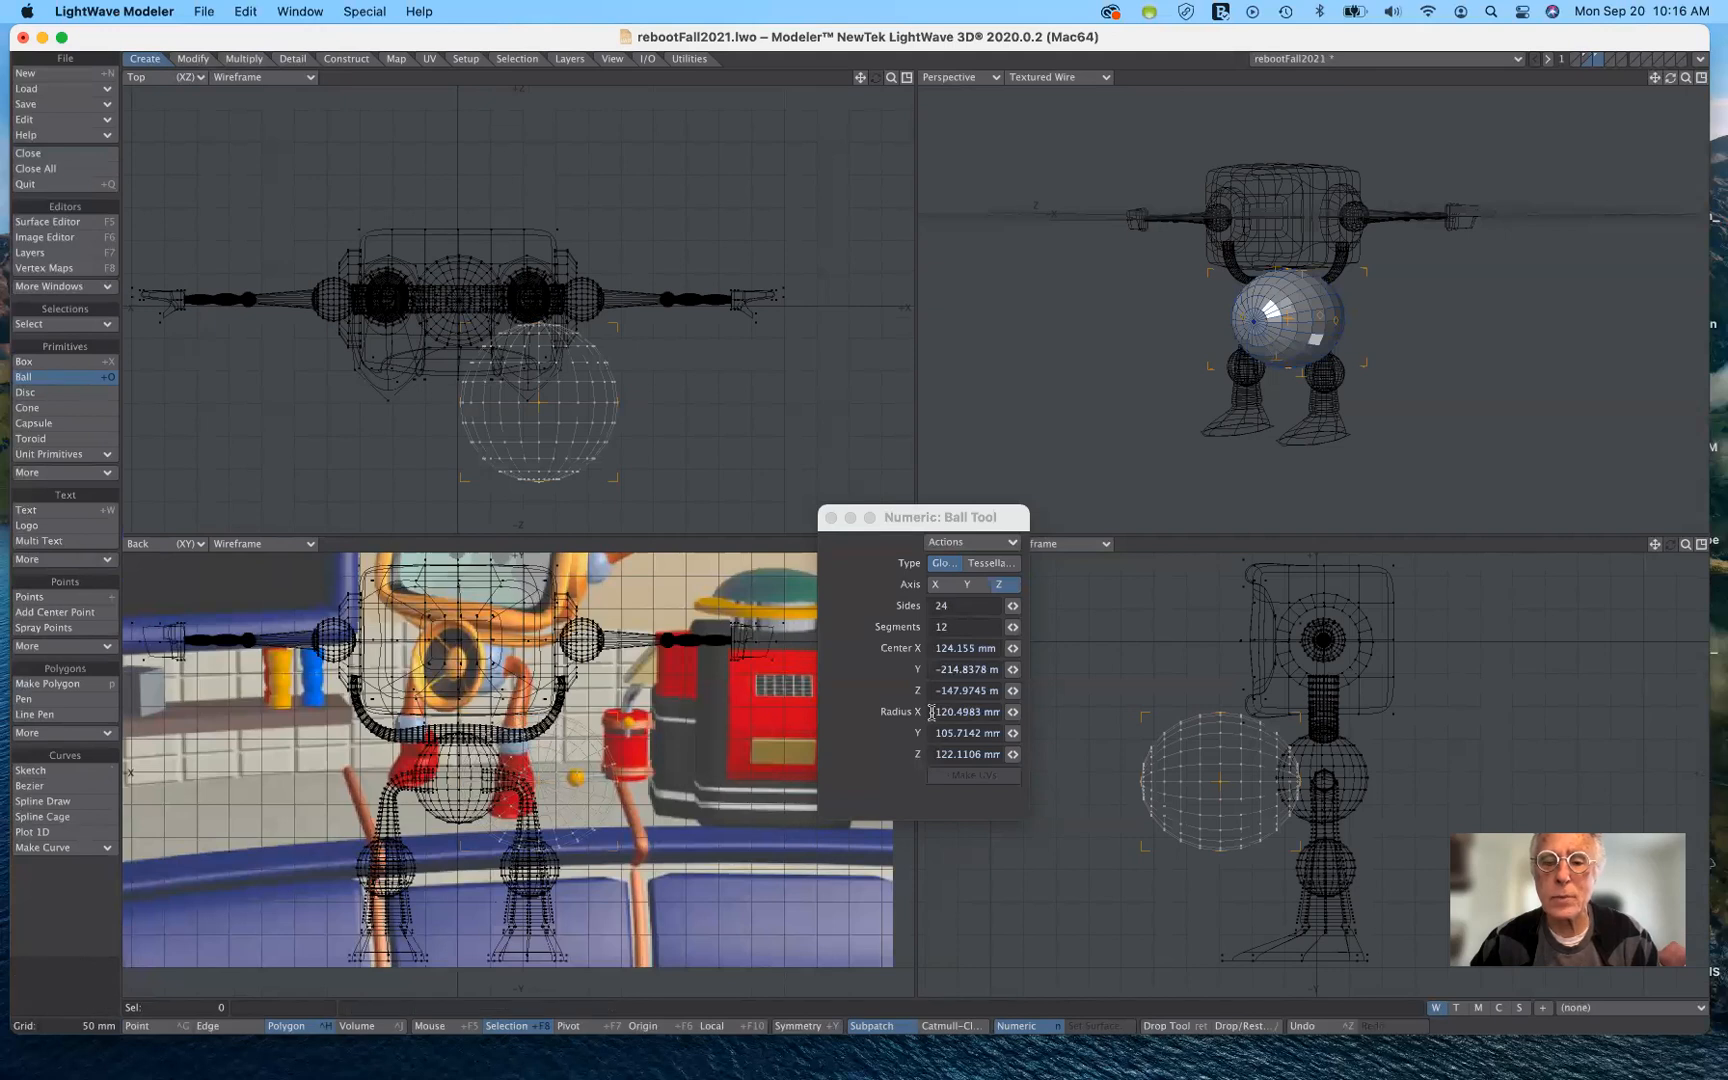
# Set the ball's X, Y and Z radii to 100 mm each.
pyautogui.moveTo(938, 711); pyautogui.dragTo(1015, 720)
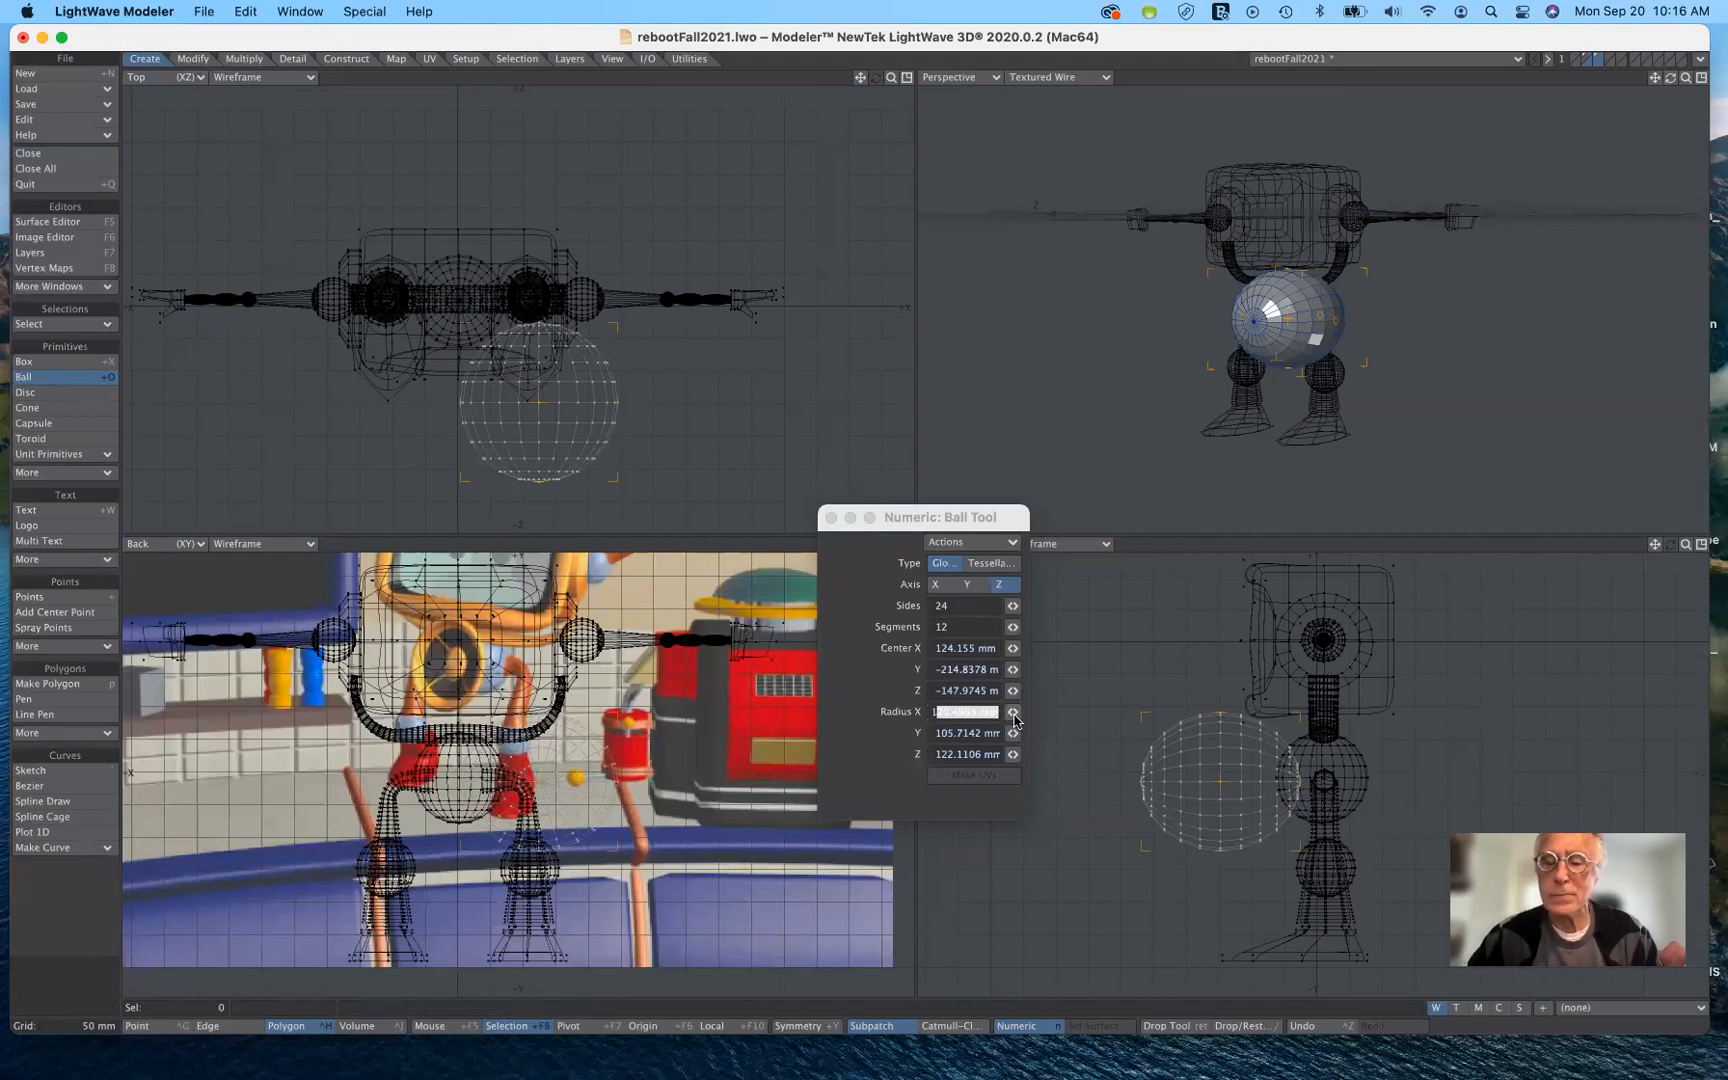
pyautogui.press('BackSpace')
pyautogui.press('BackSpace')
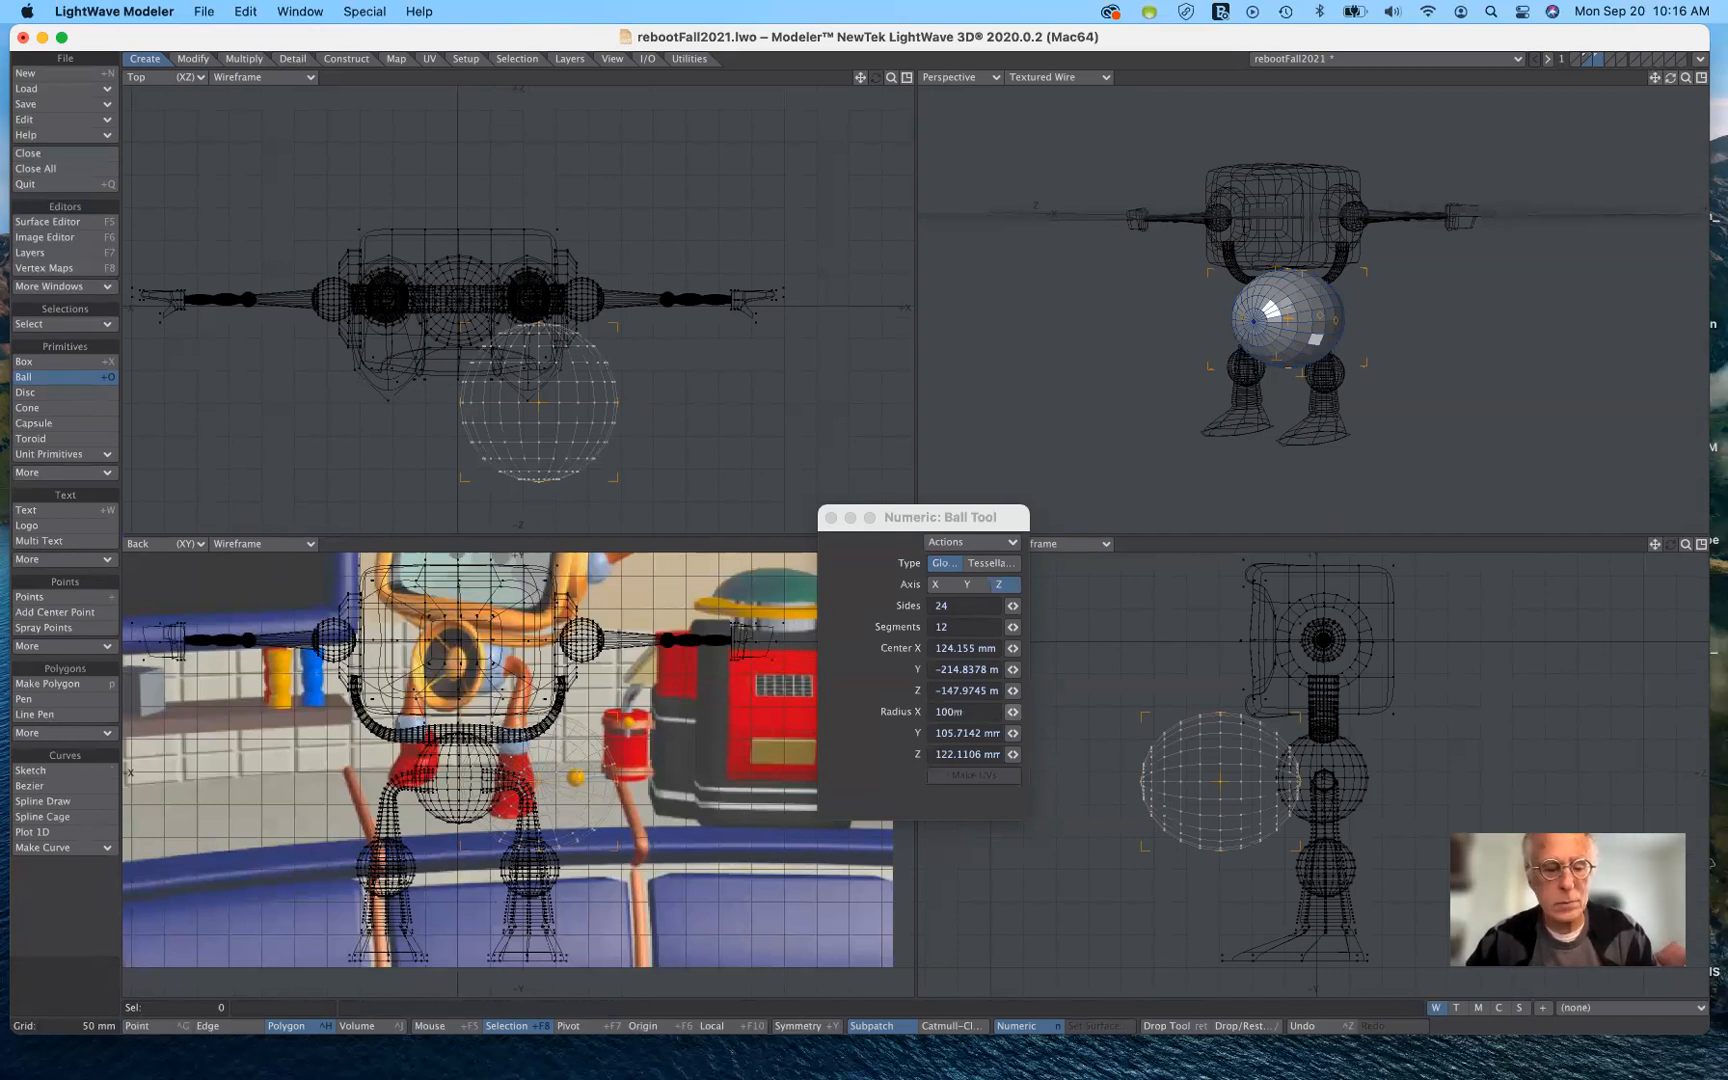
pyautogui.press('Tab')
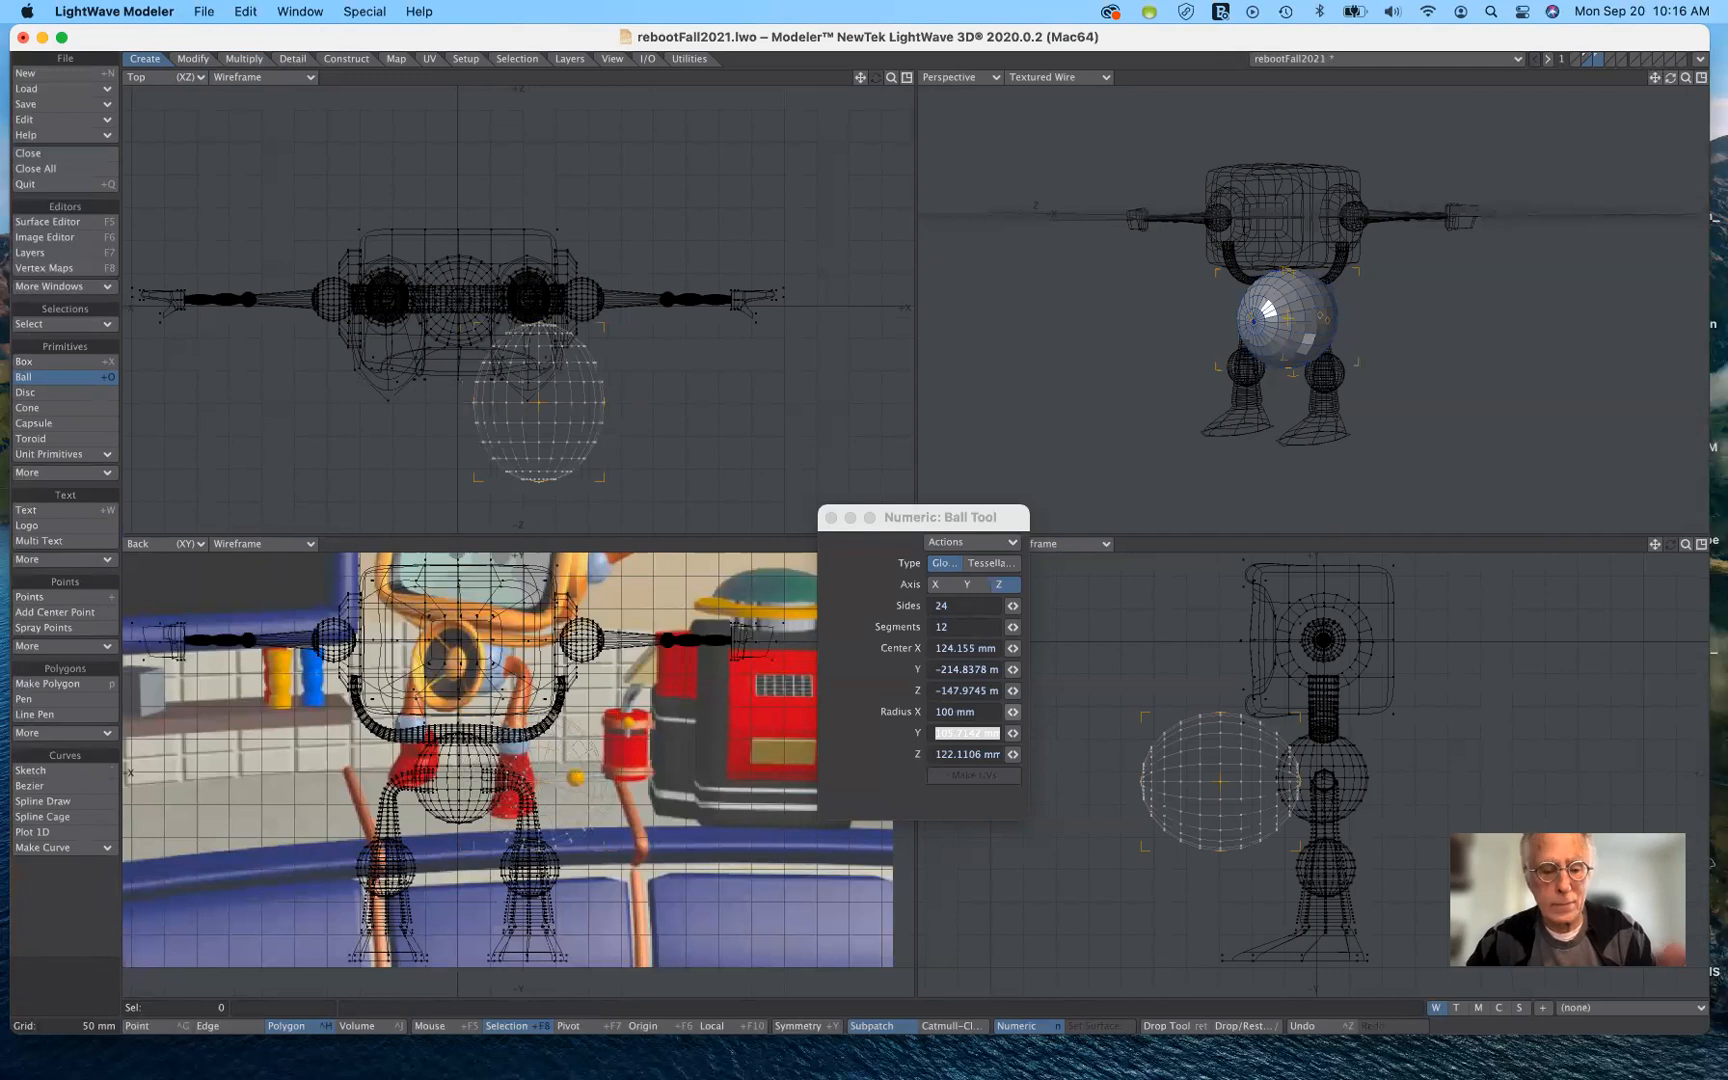
pyautogui.write('100mm')
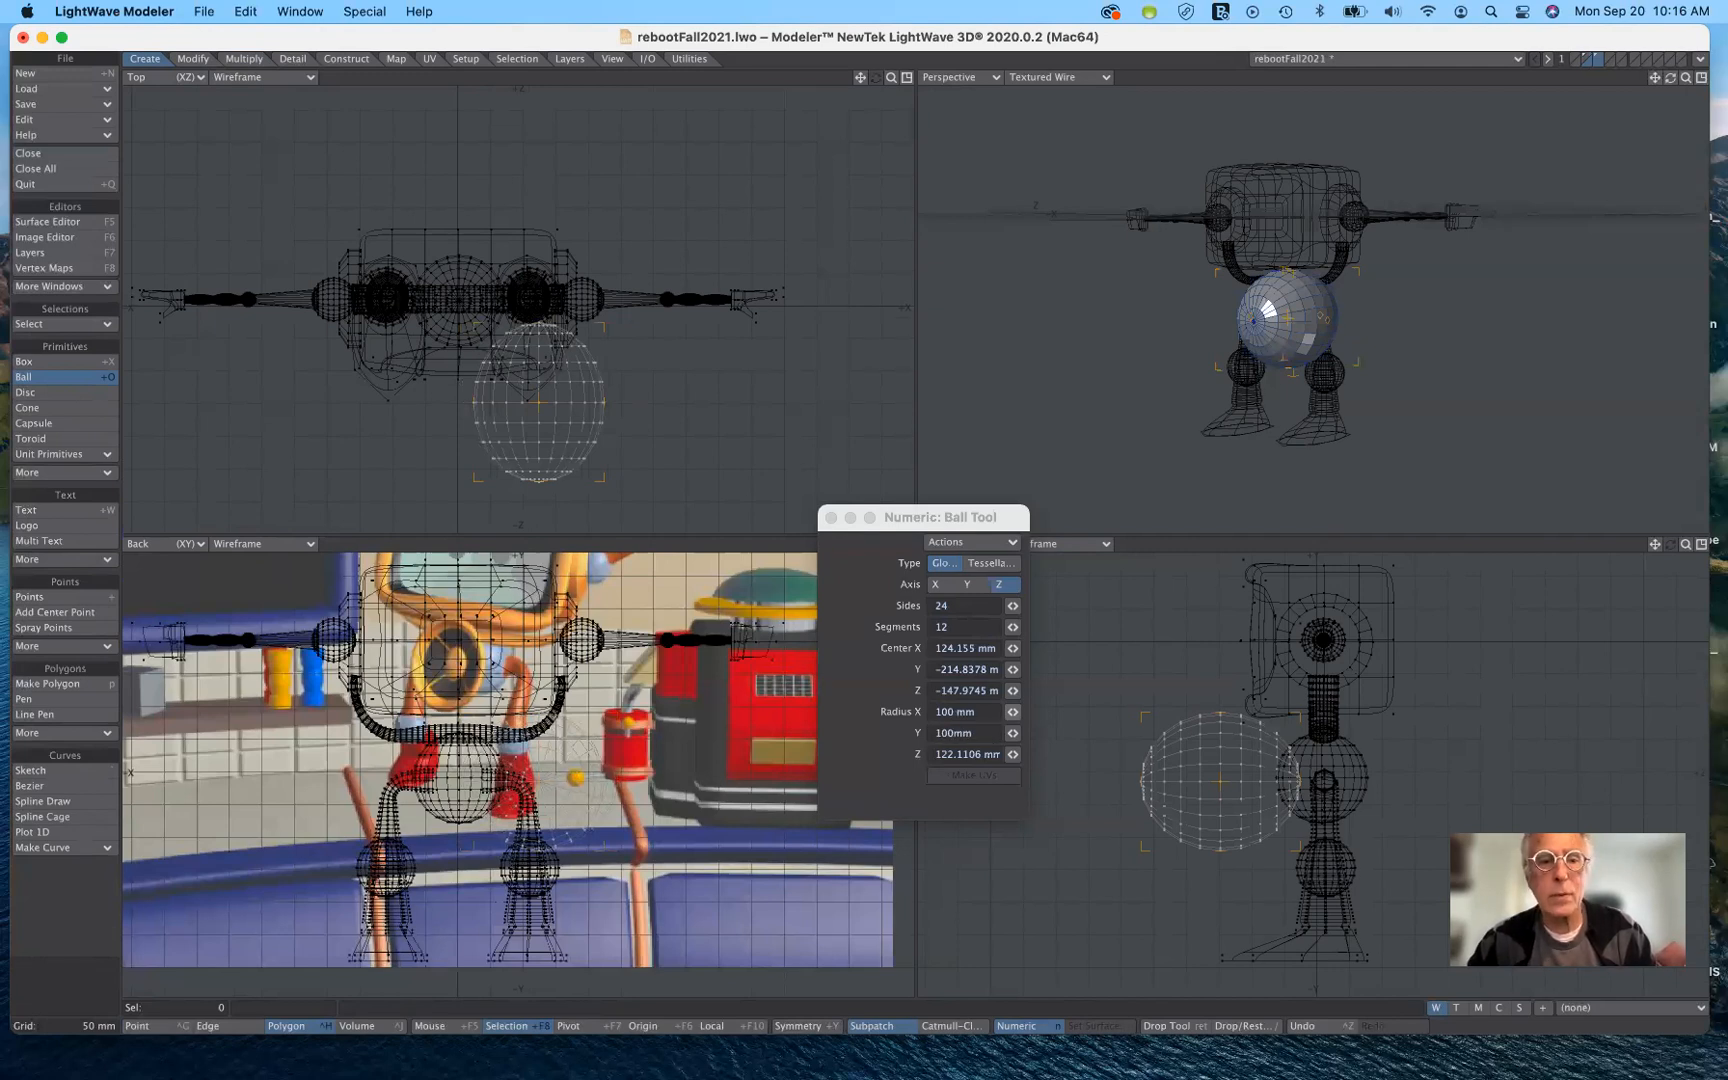
pyautogui.press('Tab')
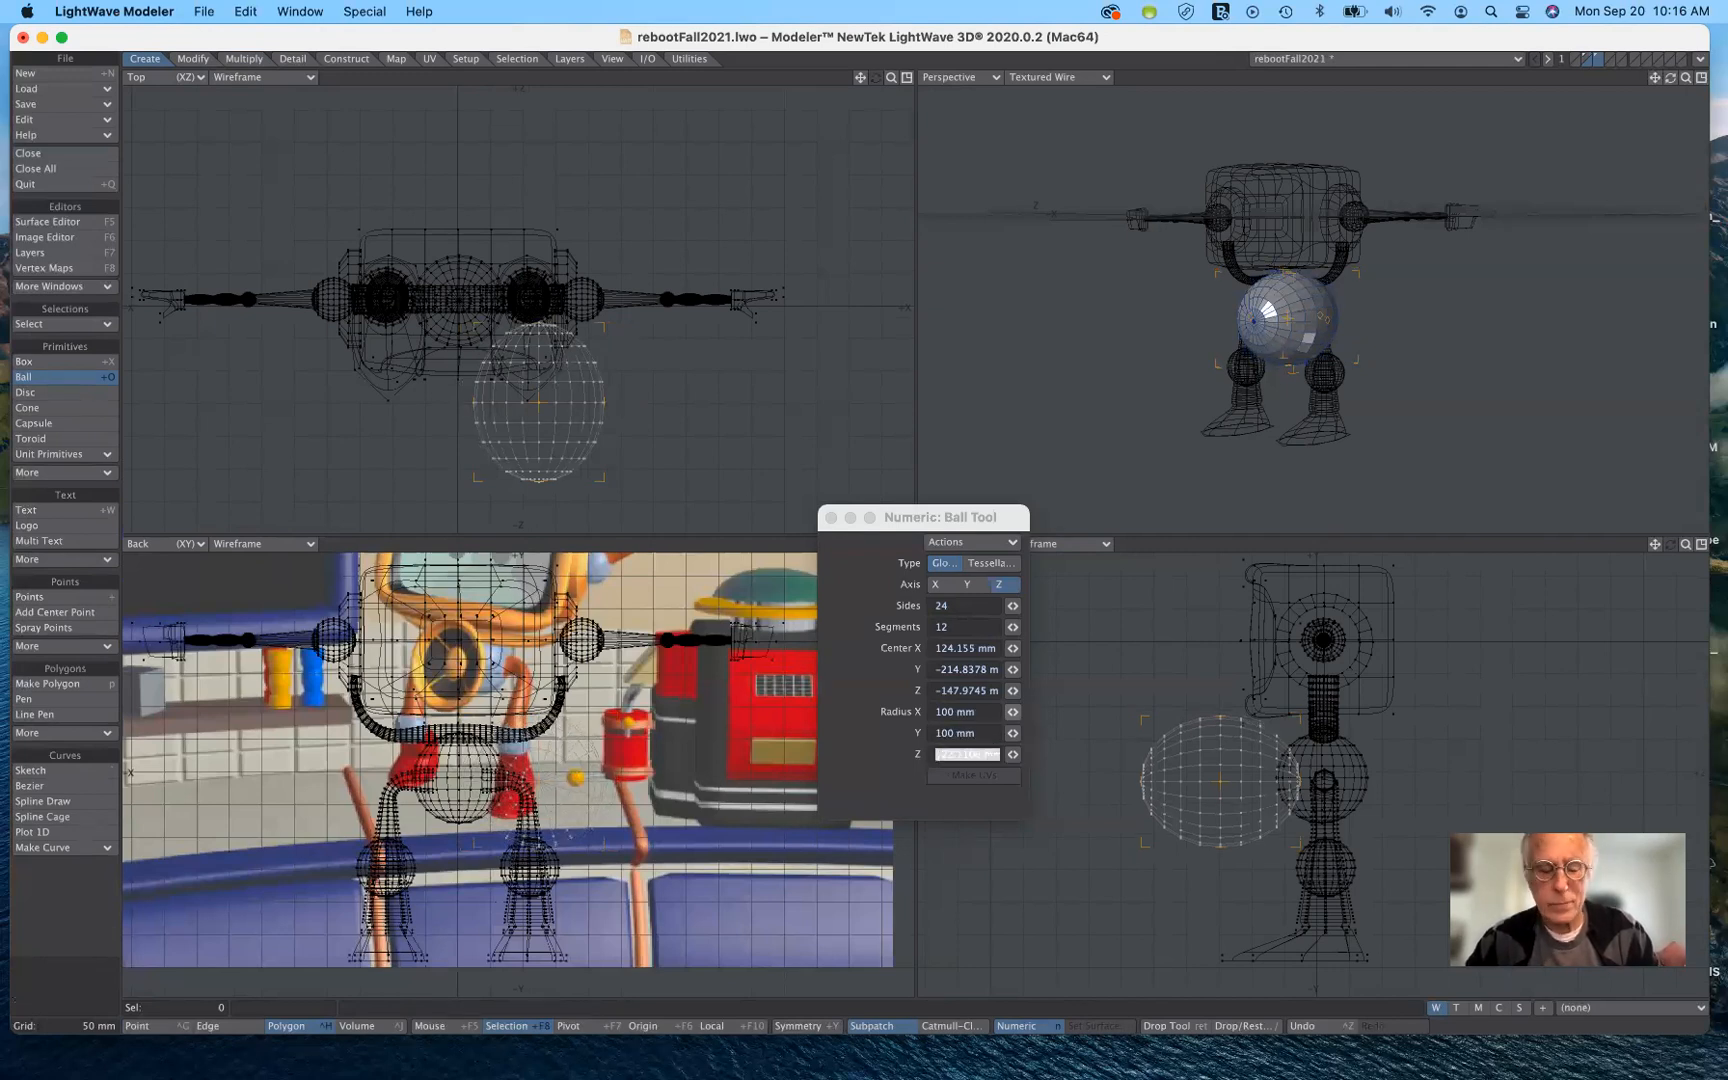
pyautogui.write('100')
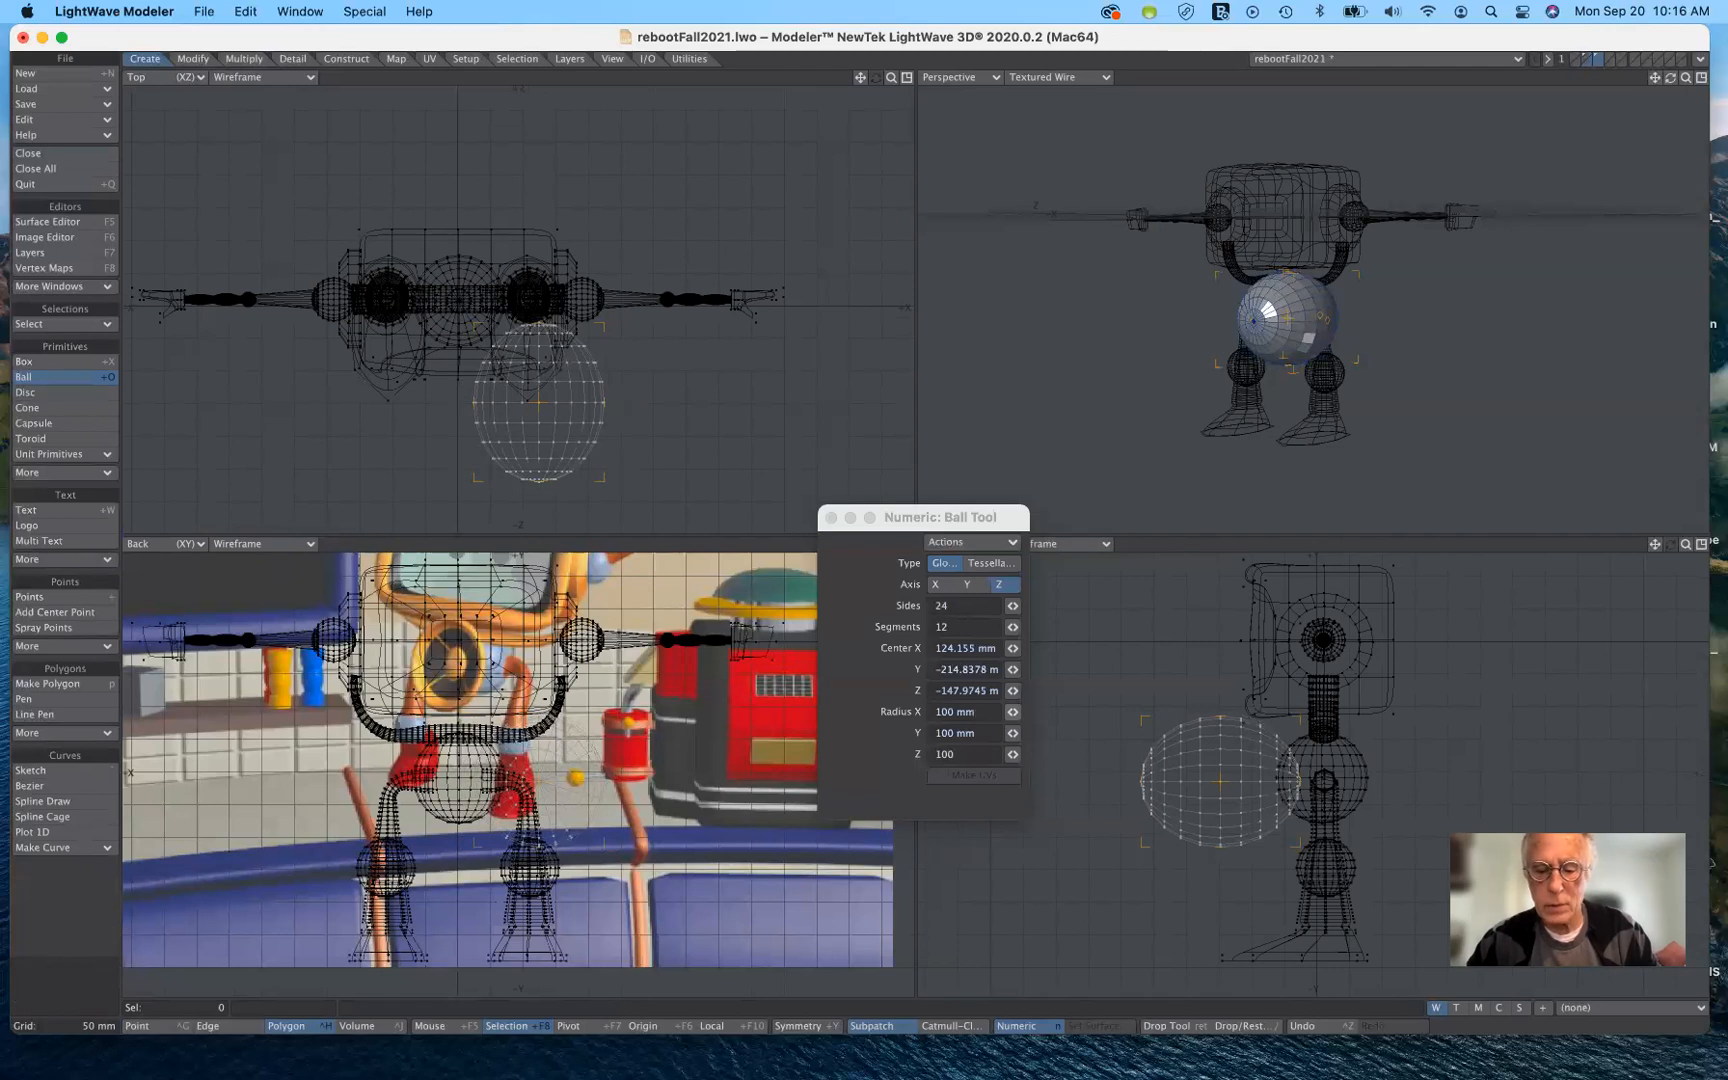
pyautogui.write(' mm')
pyautogui.press('Tab')
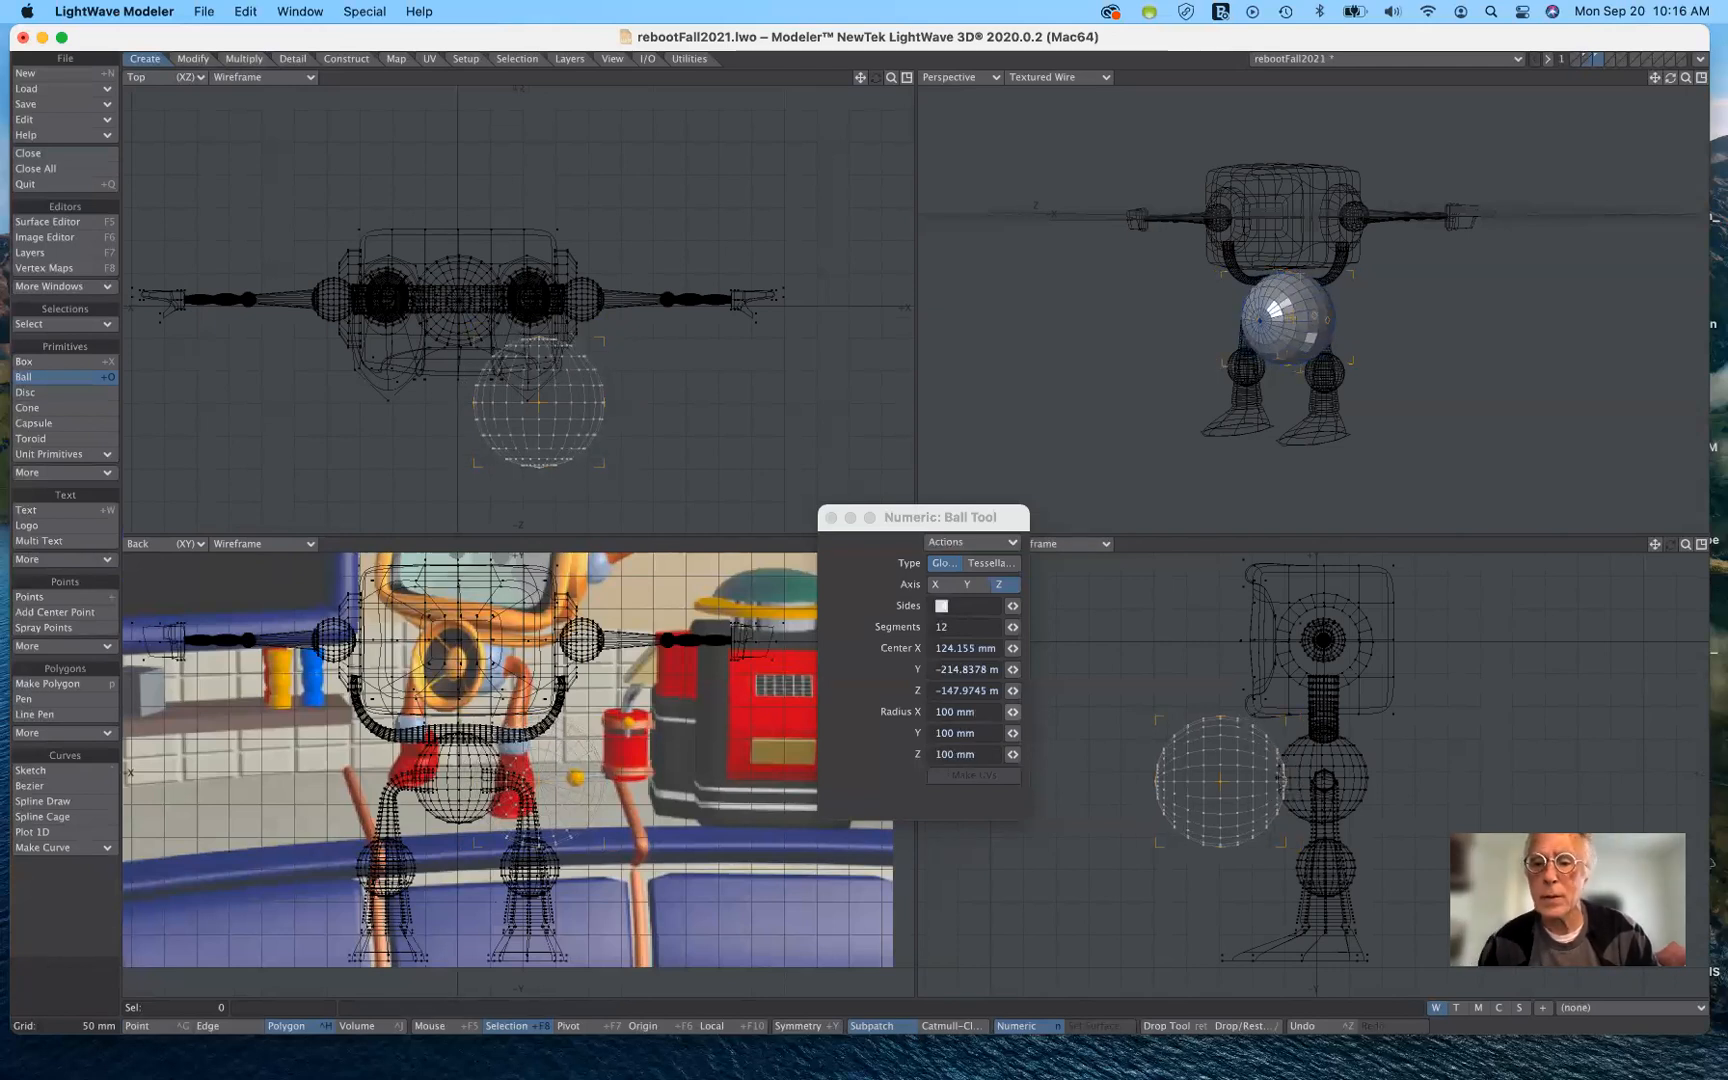
# Move the ball in front of the hip sphere, centred at about X 1.4 mm, Y -213.5 mm, Z -144.5 mm, and finish the ball.
pyautogui.moveTo(1220, 781); pyautogui.dragTo(1223, 779)
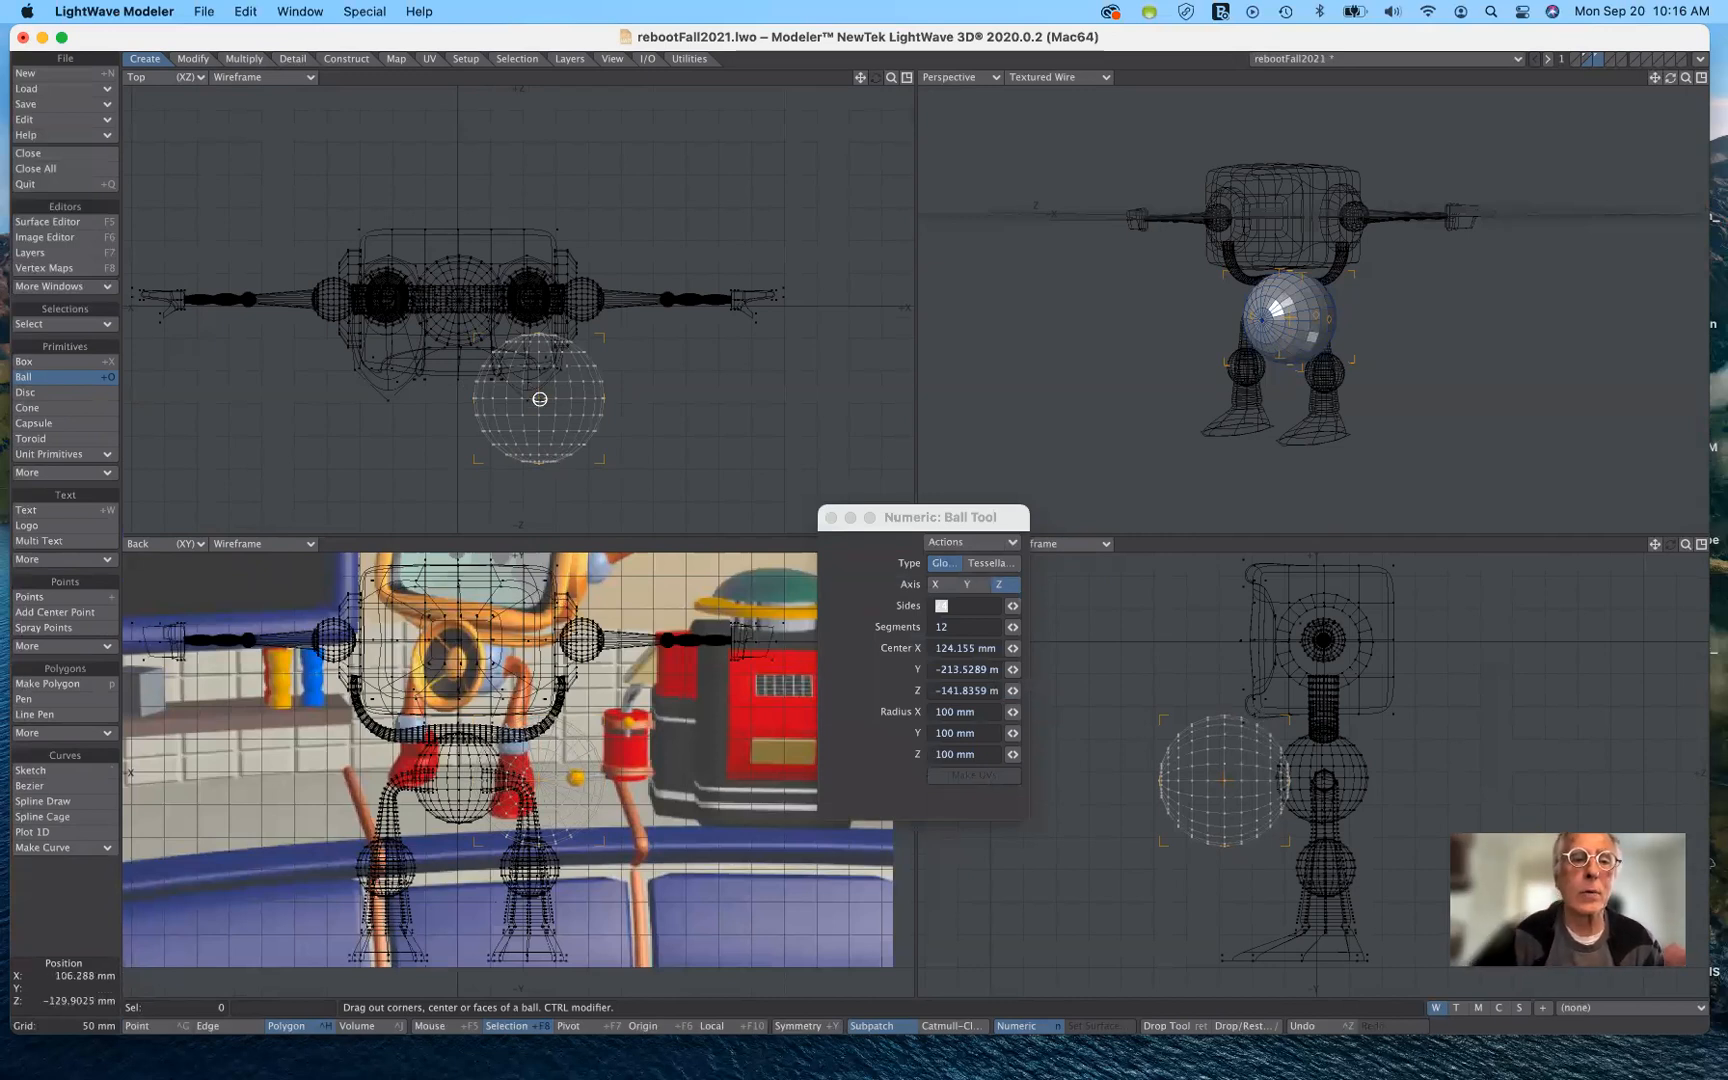
pyautogui.moveTo(540, 399); pyautogui.dragTo(457, 399)
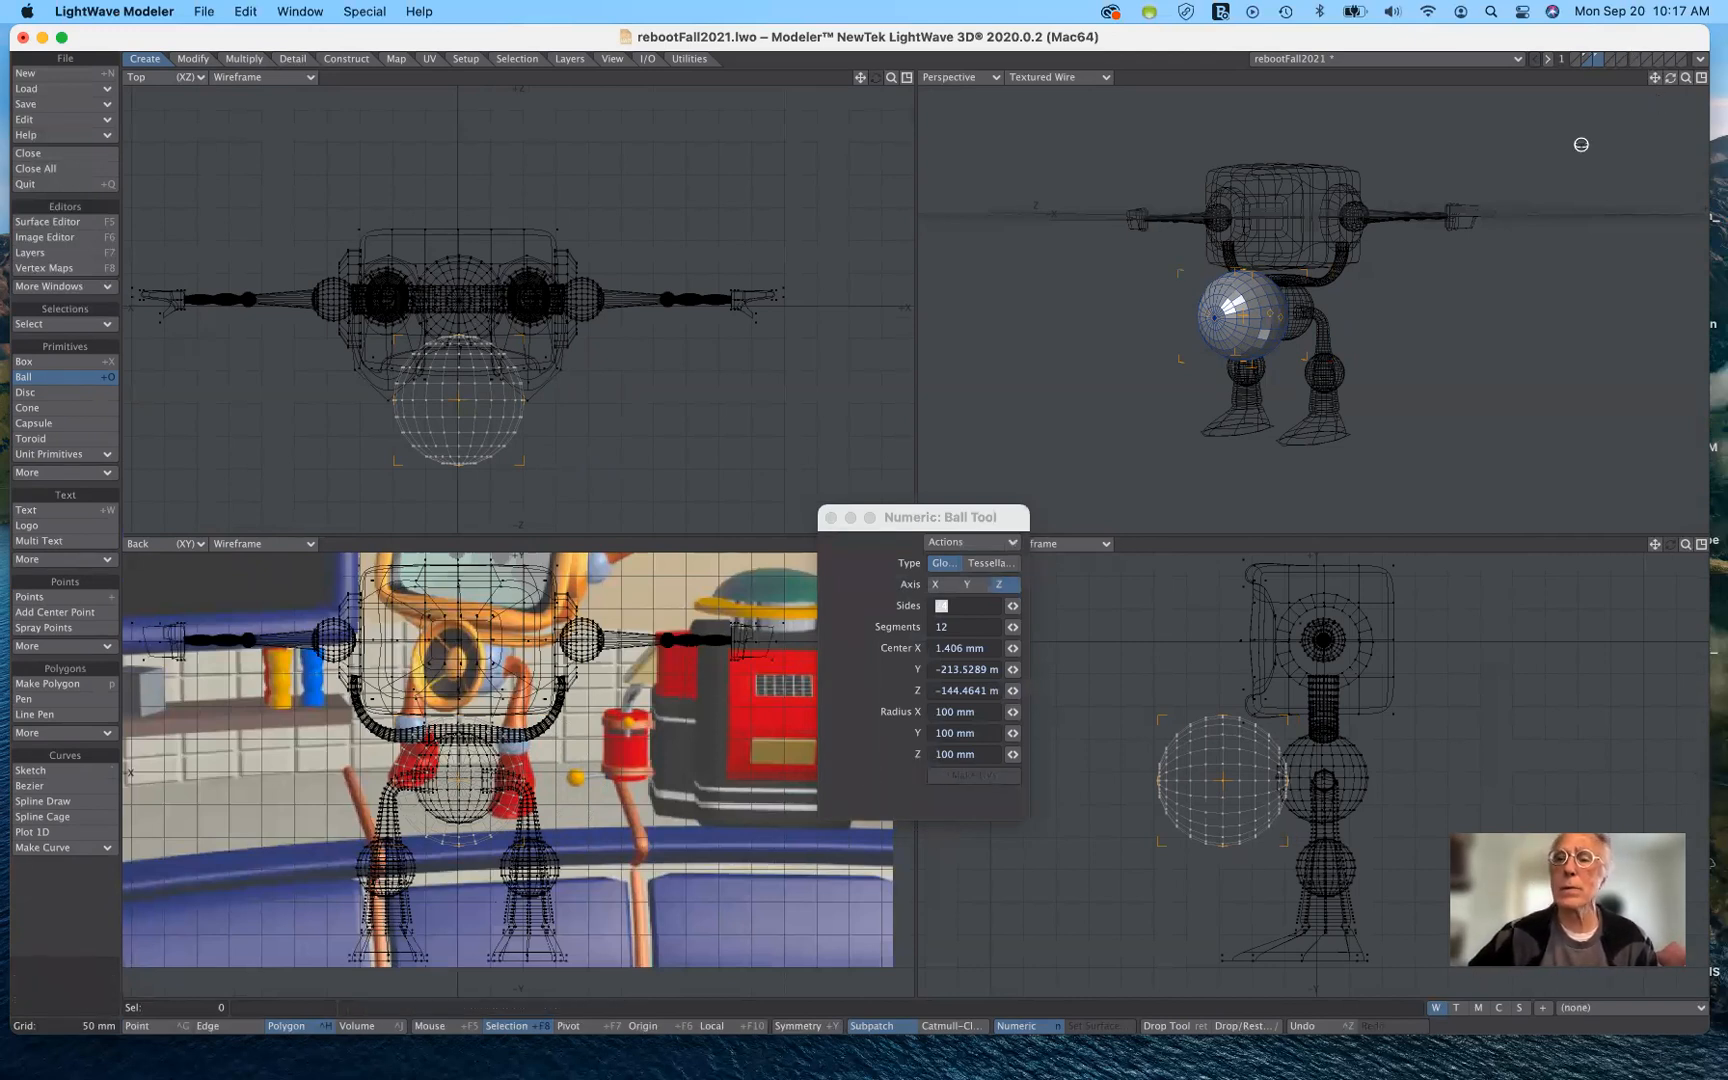
pyautogui.click(58, 379)
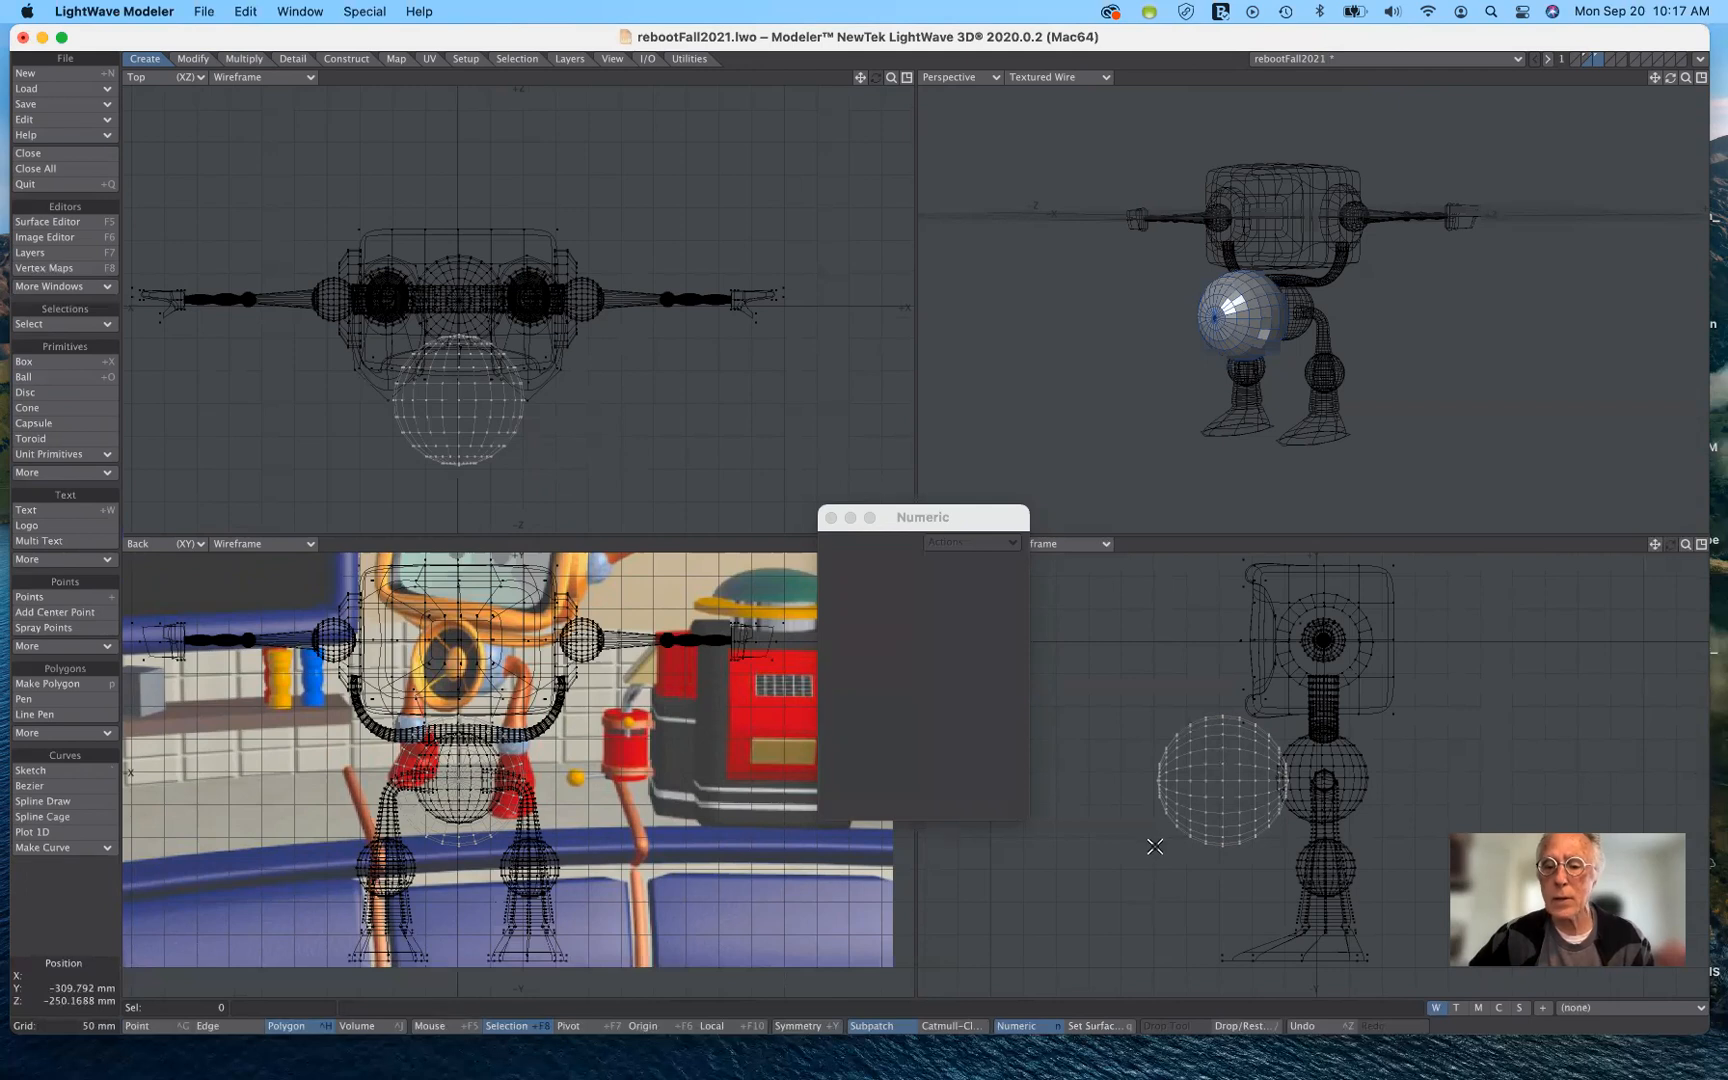
# Select the polygons of the ball's front half and delete them, leaving the half facing the robot.
pyautogui.press('n')
pyautogui.moveTo(1152, 839)
pyautogui.mouseDown(button='right')
pyautogui.moveTo(1184, 868)
pyautogui.moveTo(1226, 868)
pyautogui.moveTo(1226, 690)
pyautogui.moveTo(1140, 756)
pyautogui.moveTo(1148, 840)
pyautogui.mouseUp(button='right')
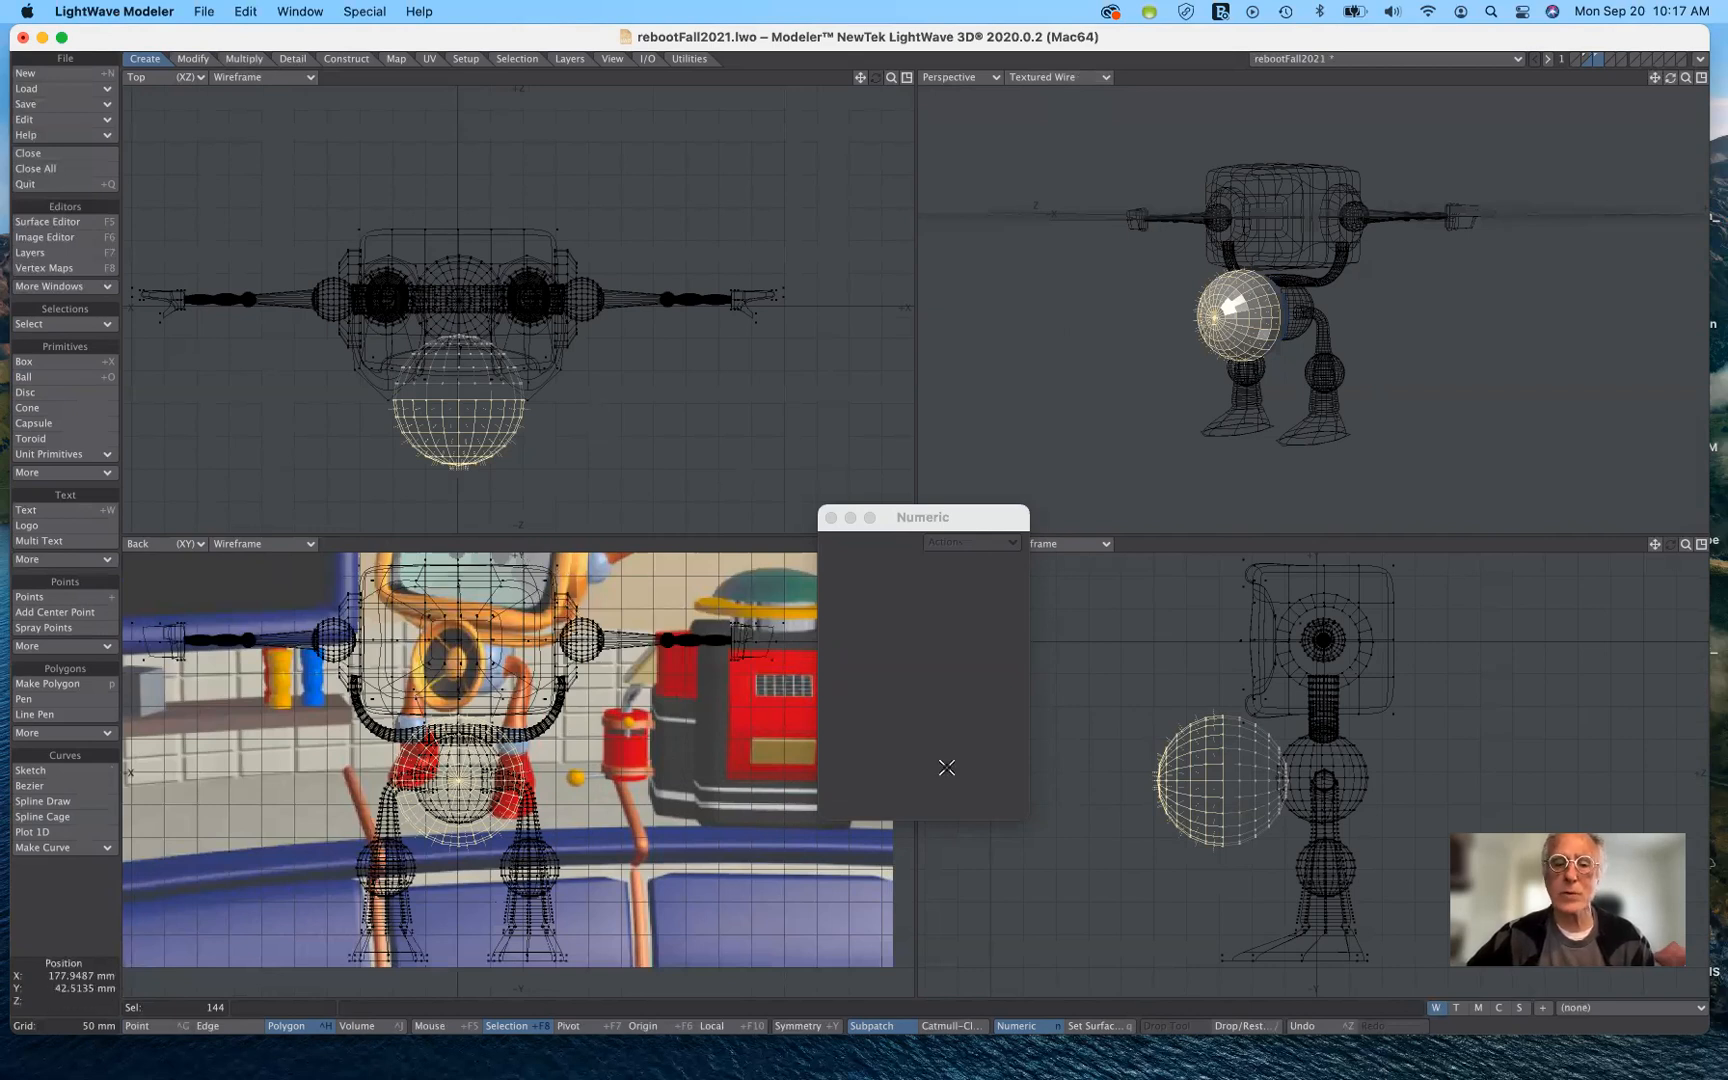
pyautogui.click(1158, 858)
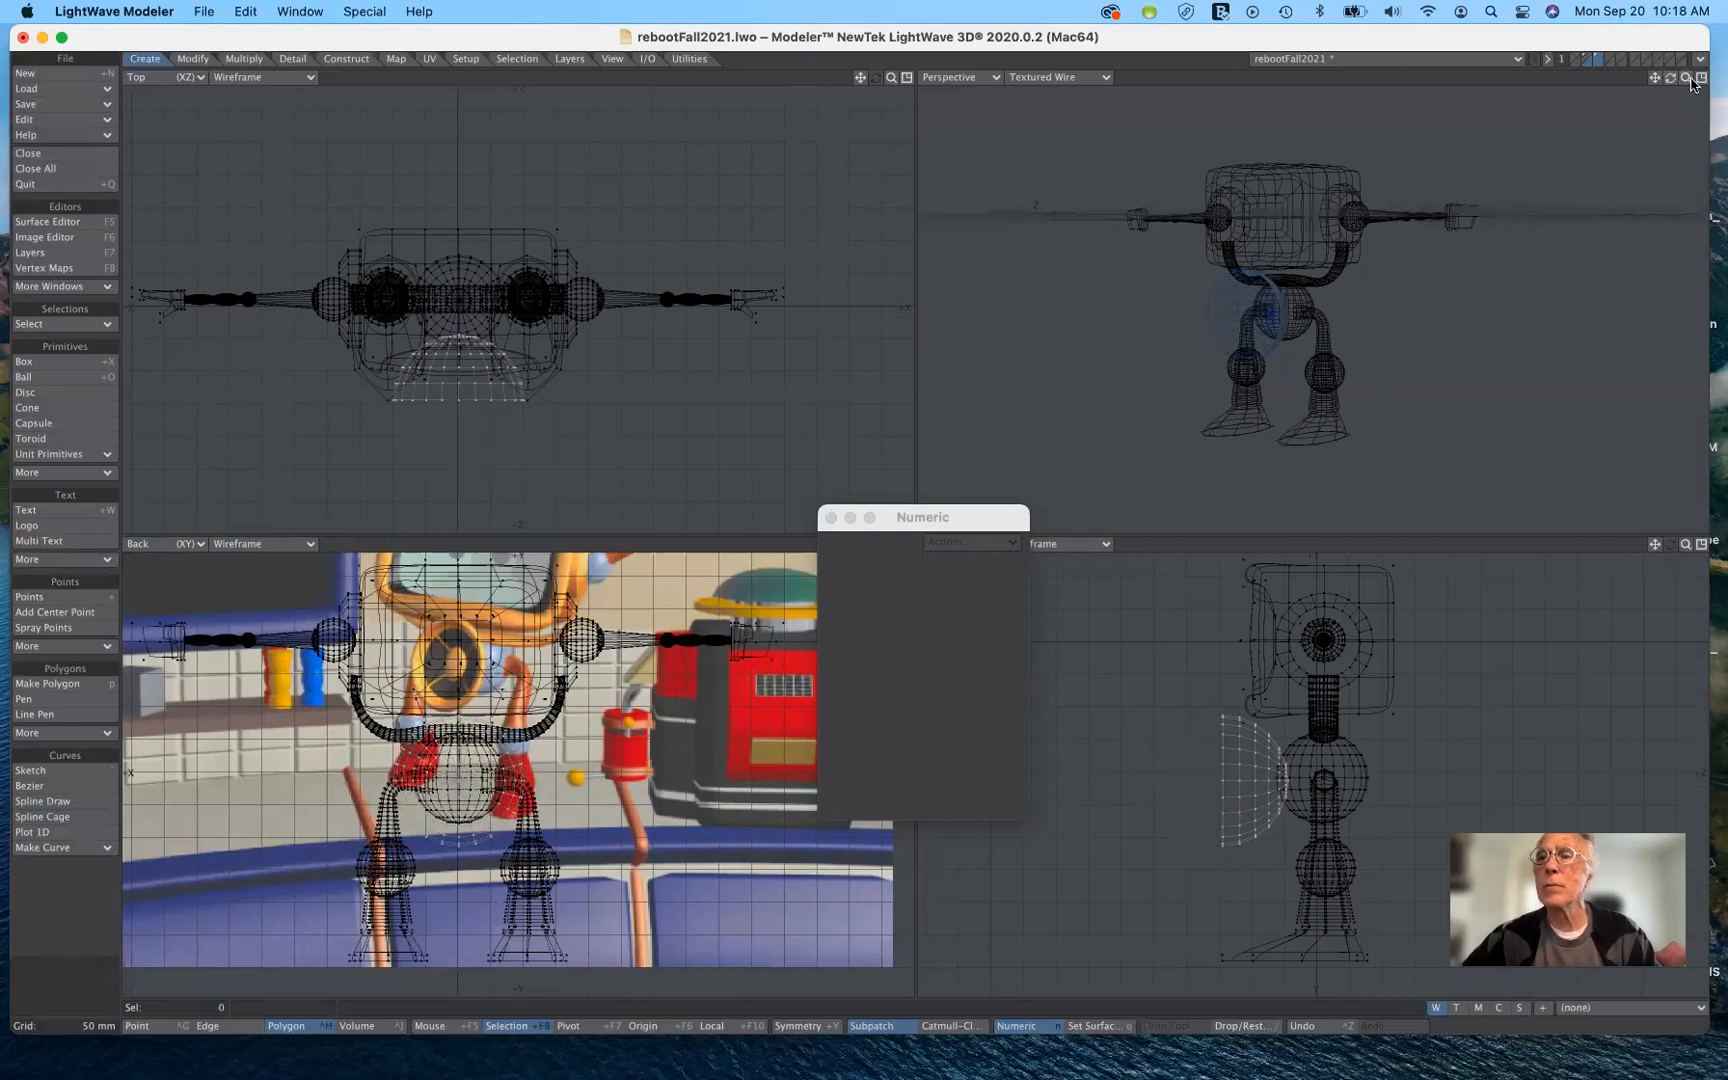
# Select the points along the open rim of the half ball and make a polygon that caps it.
pyautogui.moveTo(1686, 77); pyautogui.dragTo(1727, 82)
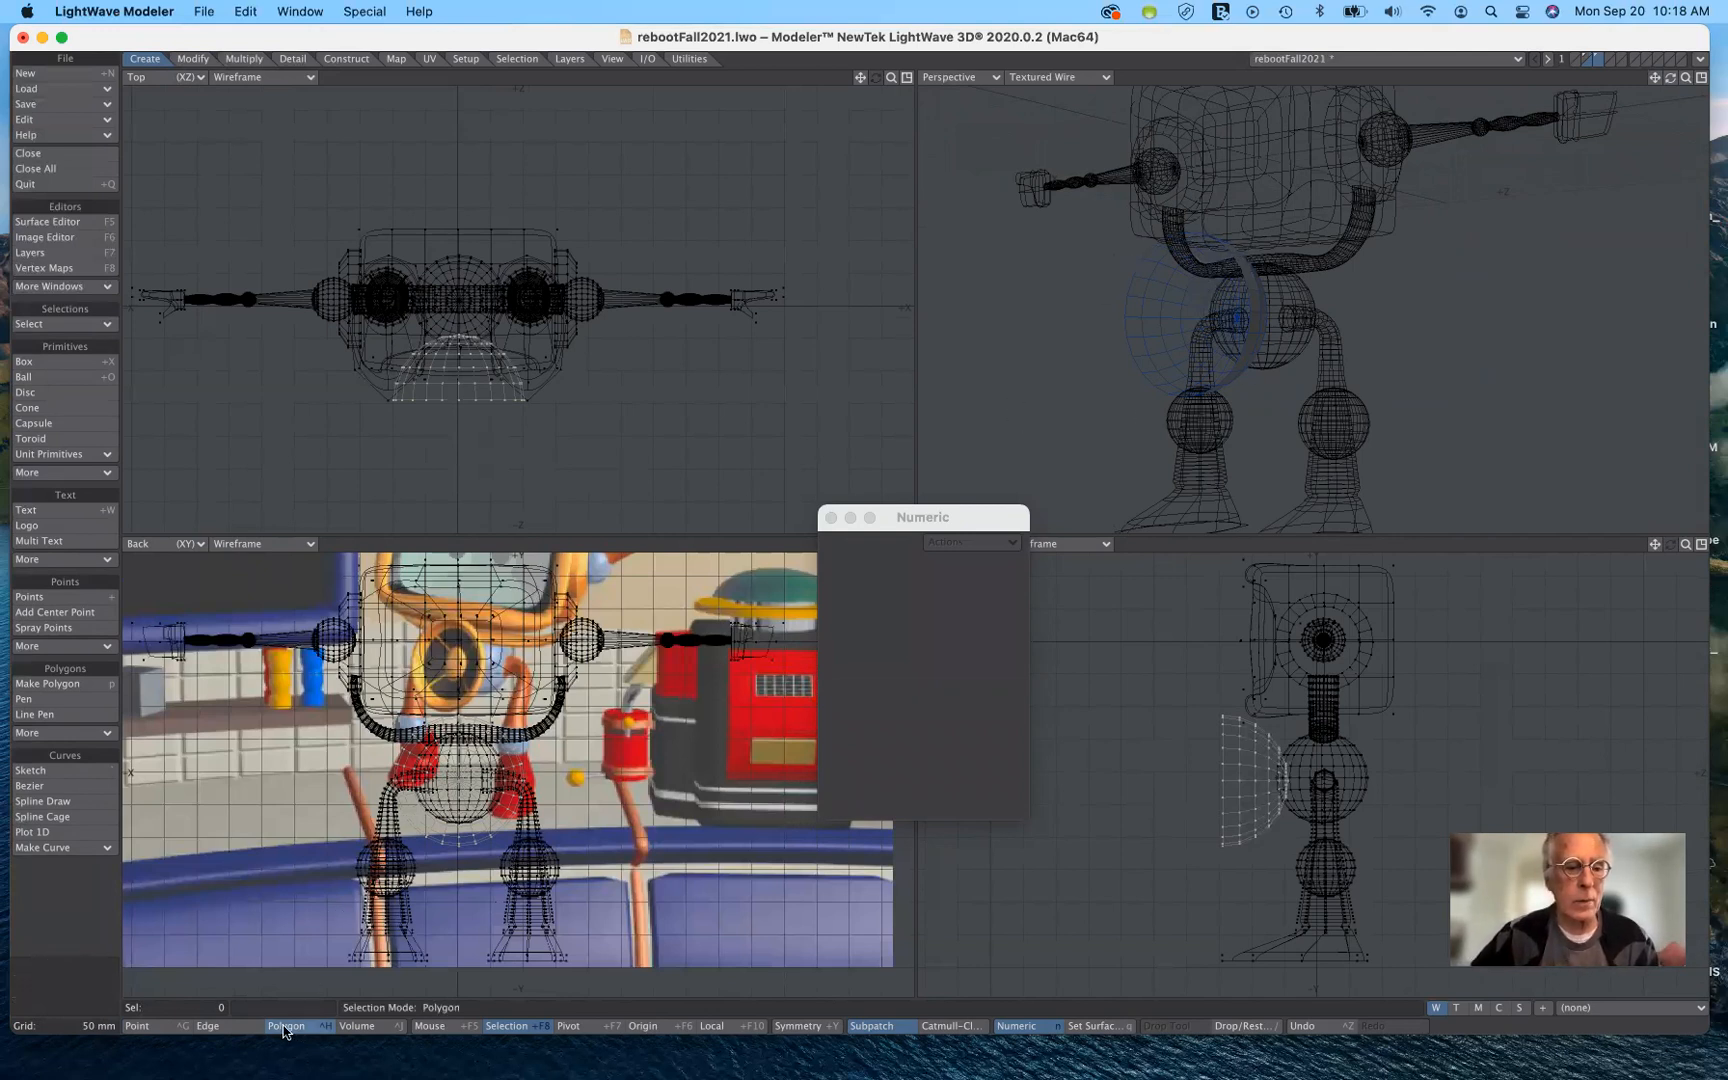
pyautogui.click(140, 1025)
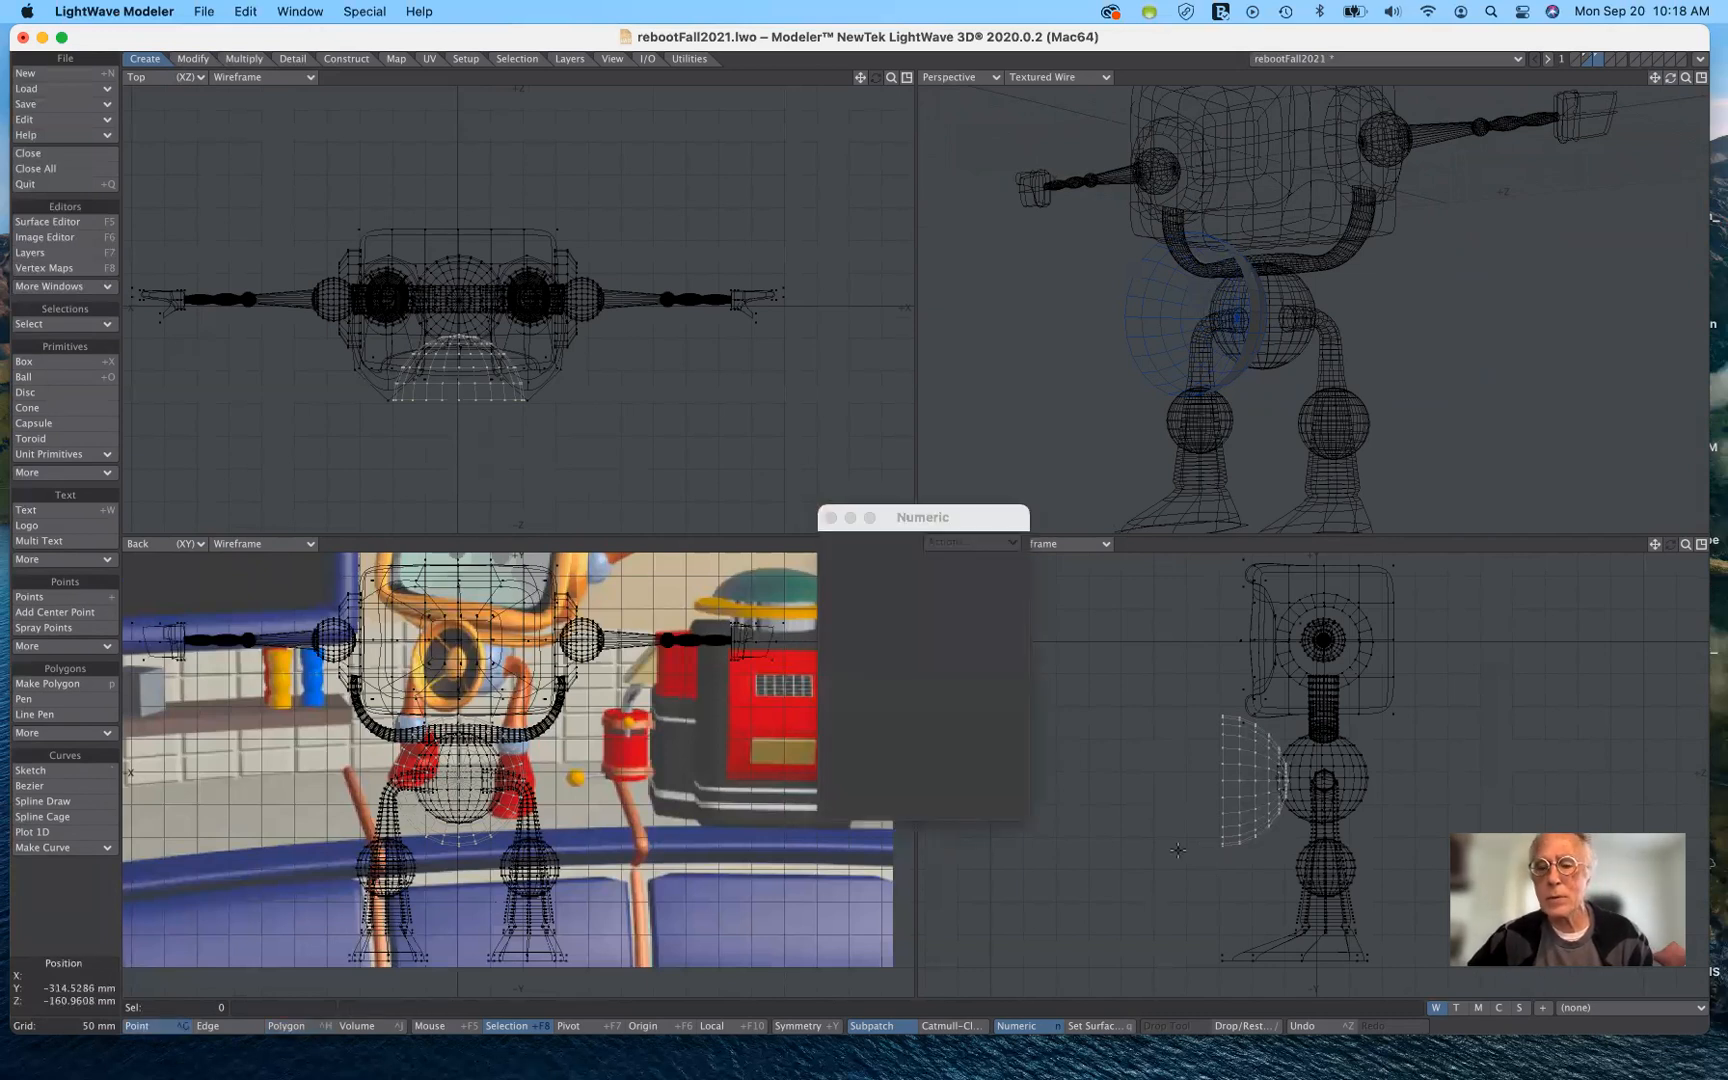
pyautogui.moveTo(1180, 850)
pyautogui.mouseDown(button='right')
pyautogui.moveTo(1189, 881)
pyautogui.moveTo(1226, 852)
pyautogui.moveTo(1224, 754)
pyautogui.moveTo(1153, 821)
pyautogui.moveTo(1189, 882)
pyautogui.mouseUp(button='right')
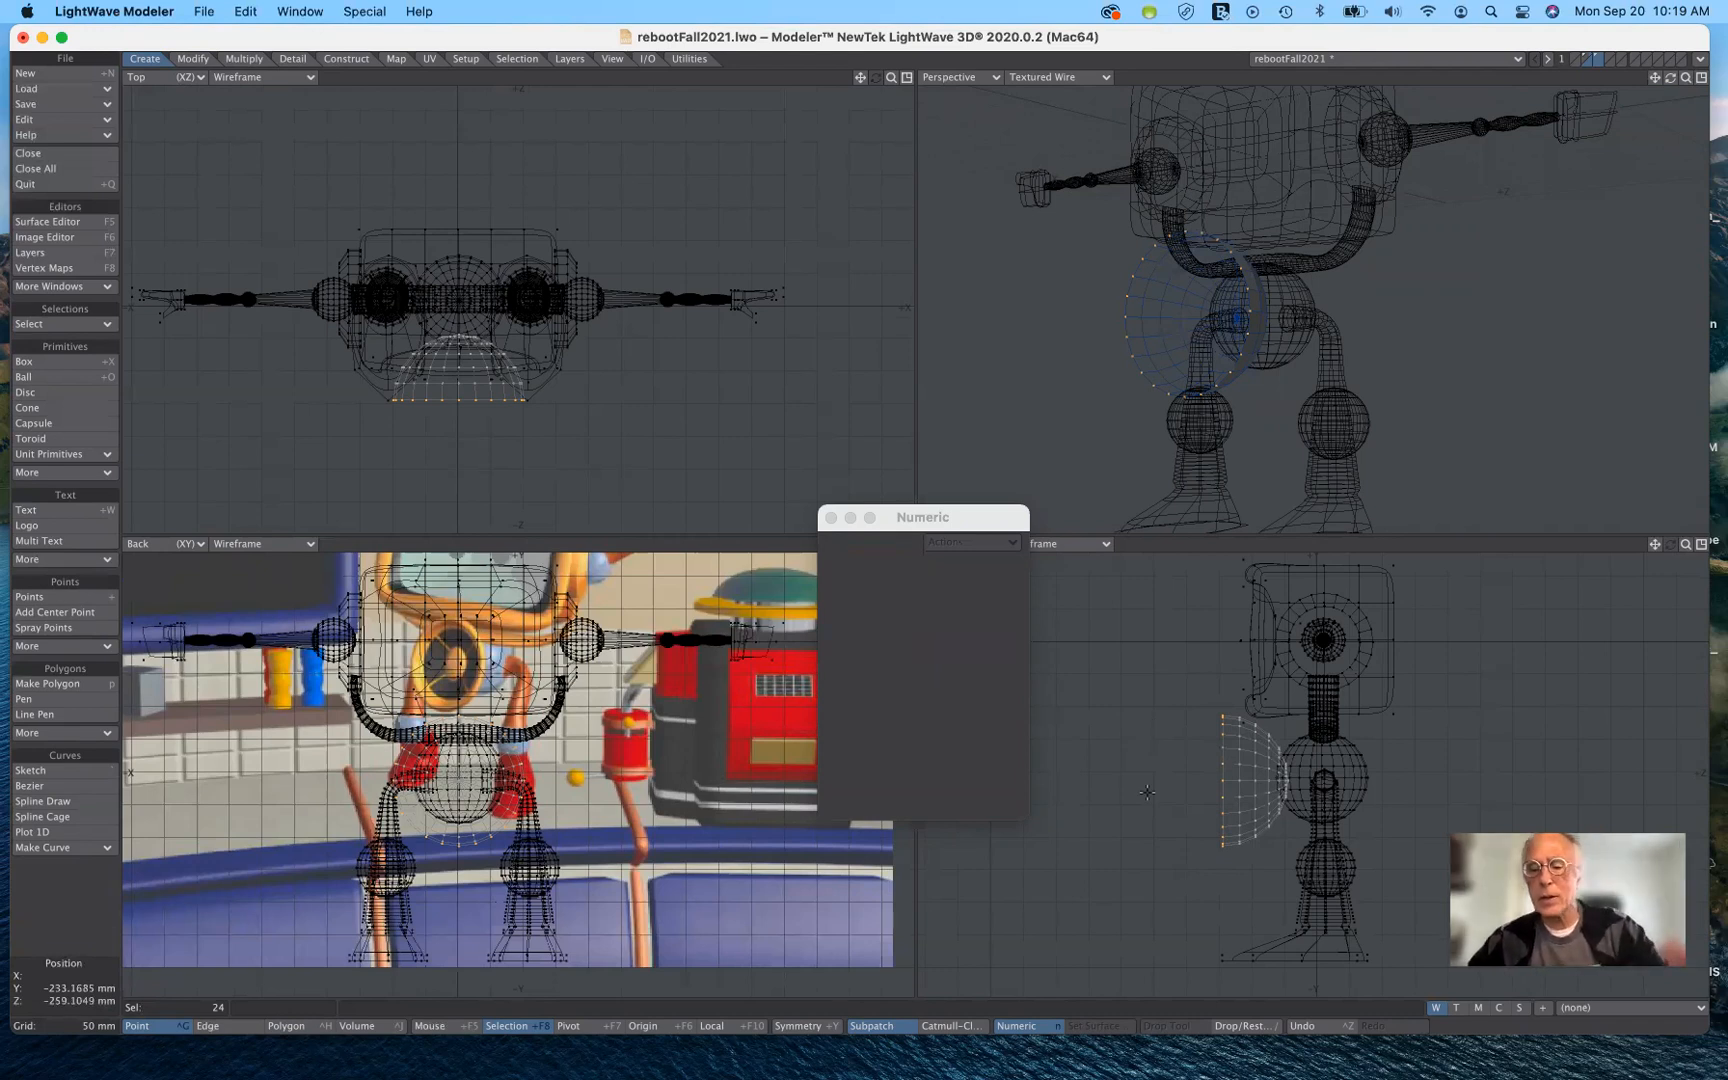
pyautogui.press('p')
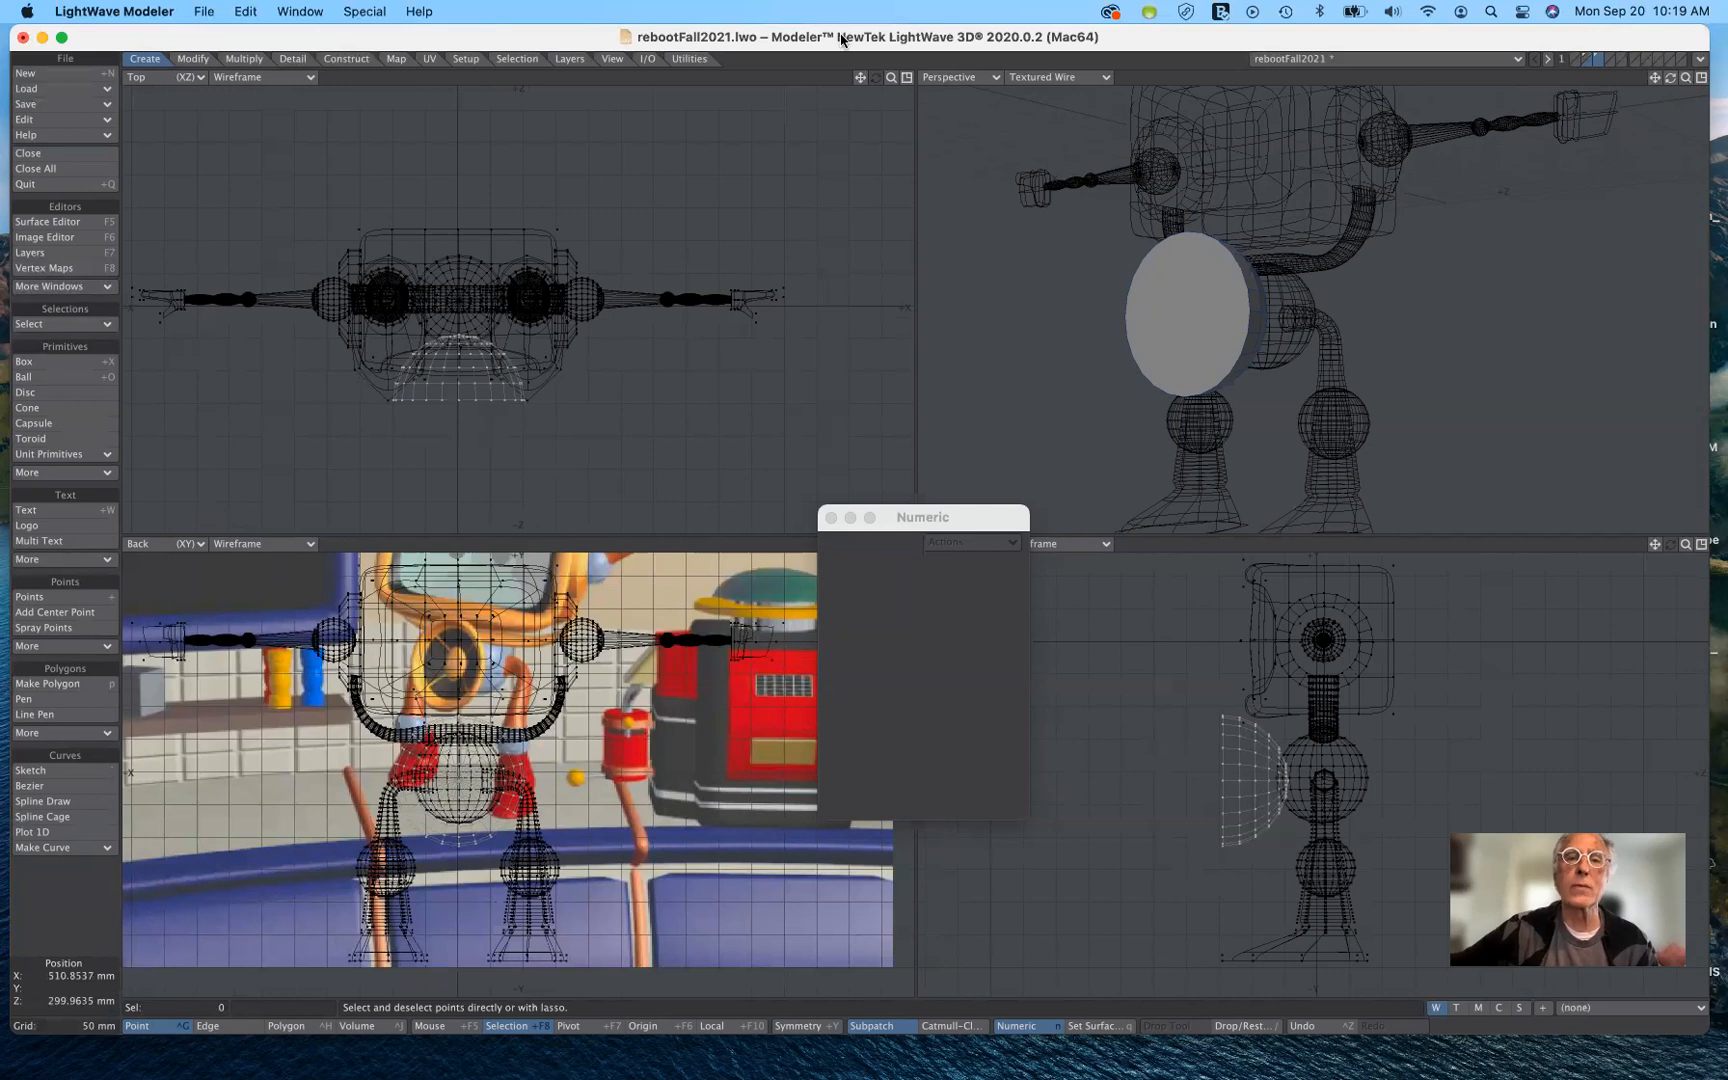
# Move the capped half ball about -0.9 mm along X to line it up with the robot's centreline.
pyautogui.moveTo(859, 77); pyautogui.dragTo(927, 86)
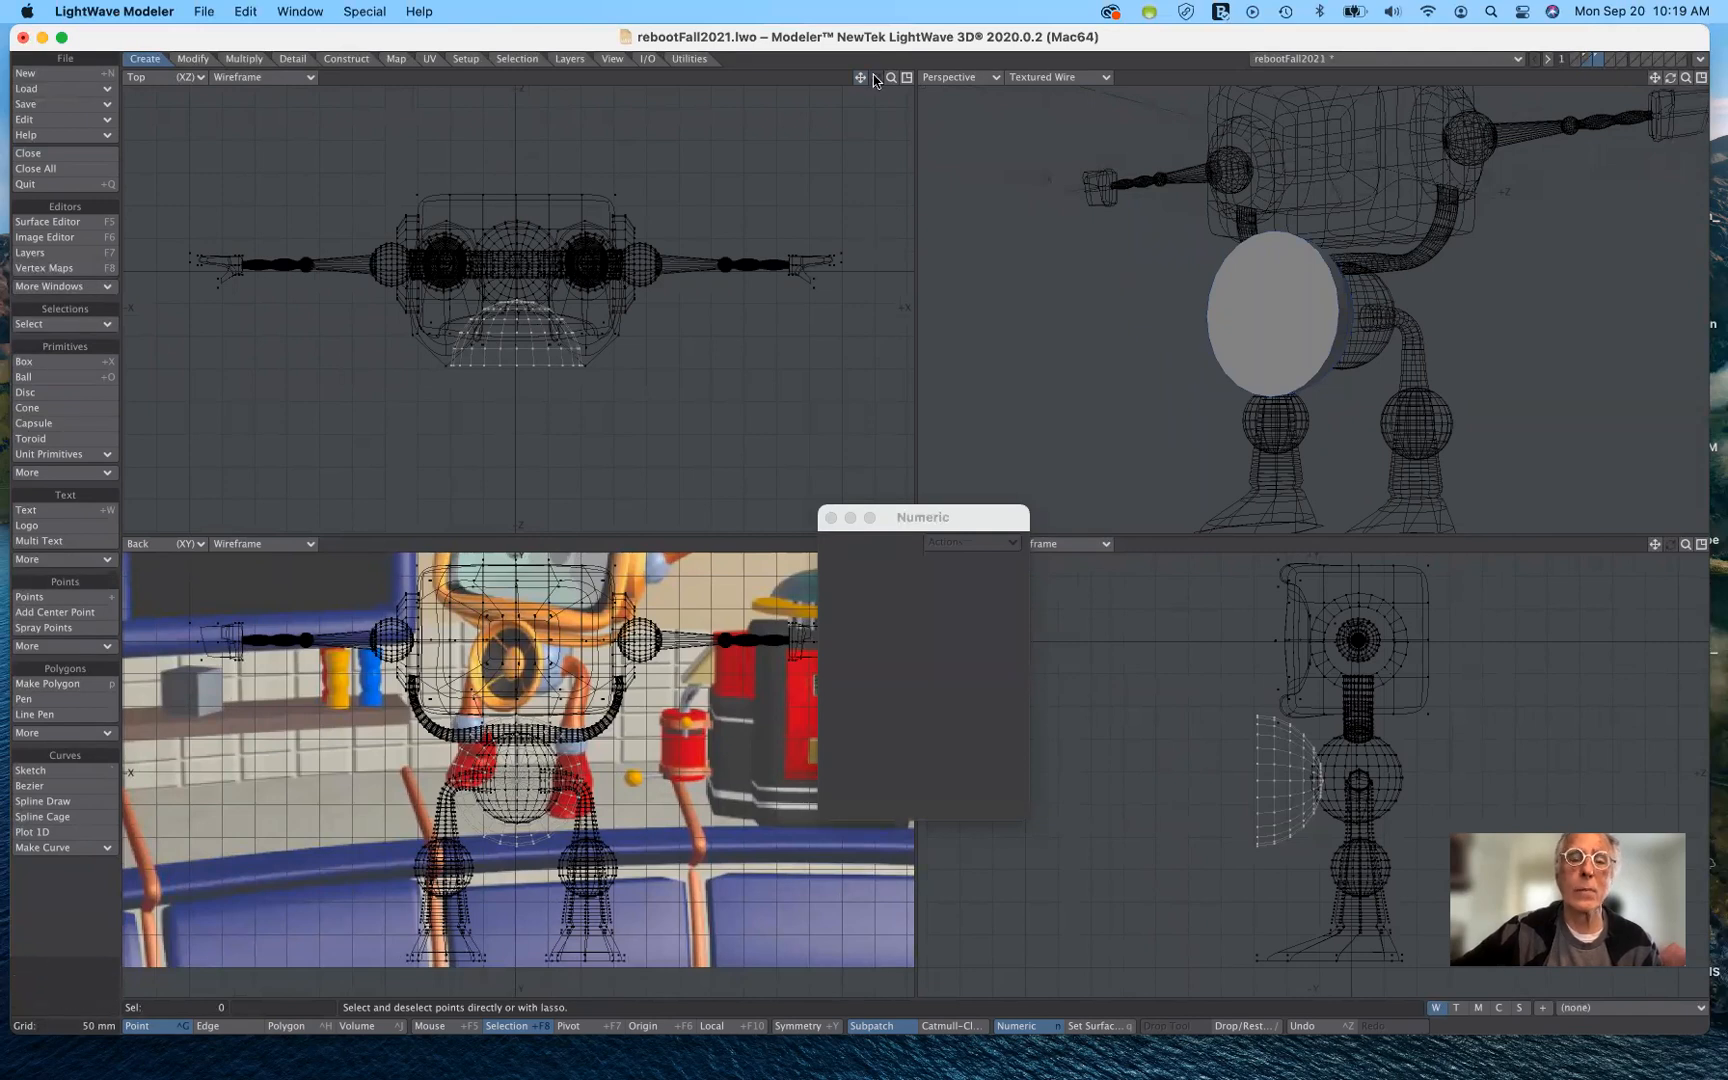
pyautogui.moveTo(991, 512); pyautogui.dragTo(1108, 645)
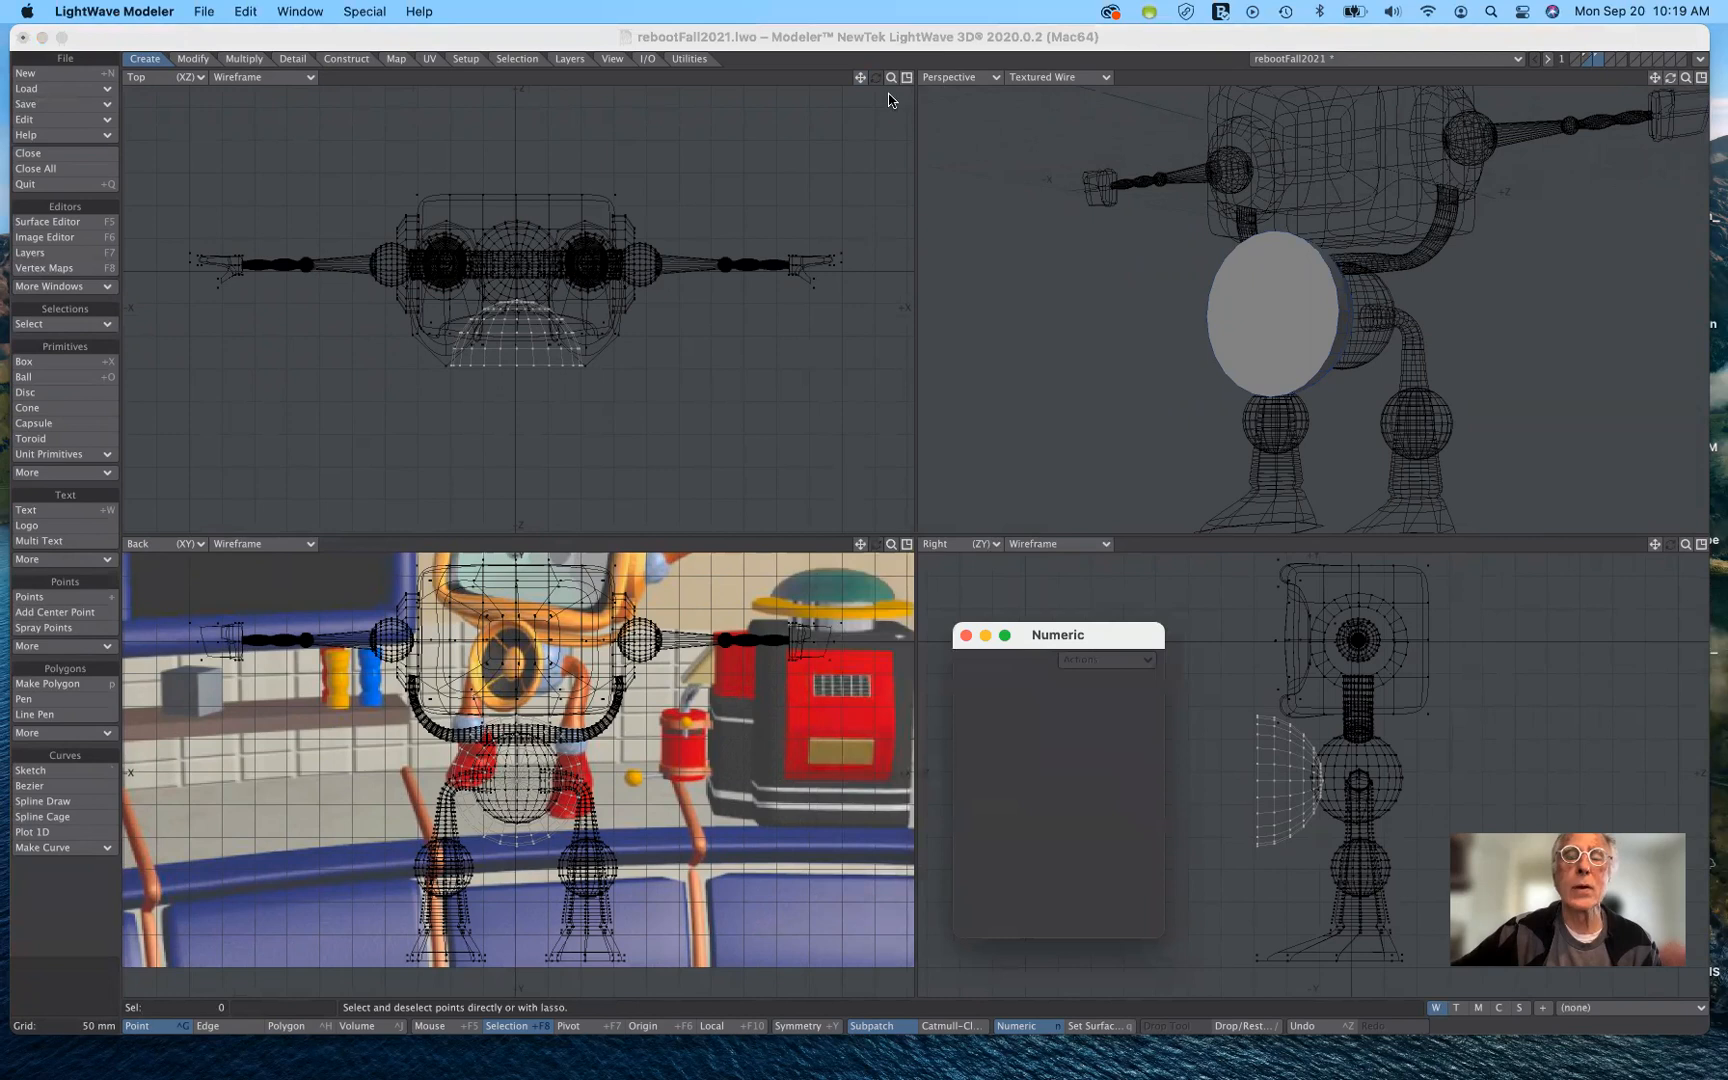
pyautogui.moveTo(893, 82); pyautogui.dragTo(866, 25)
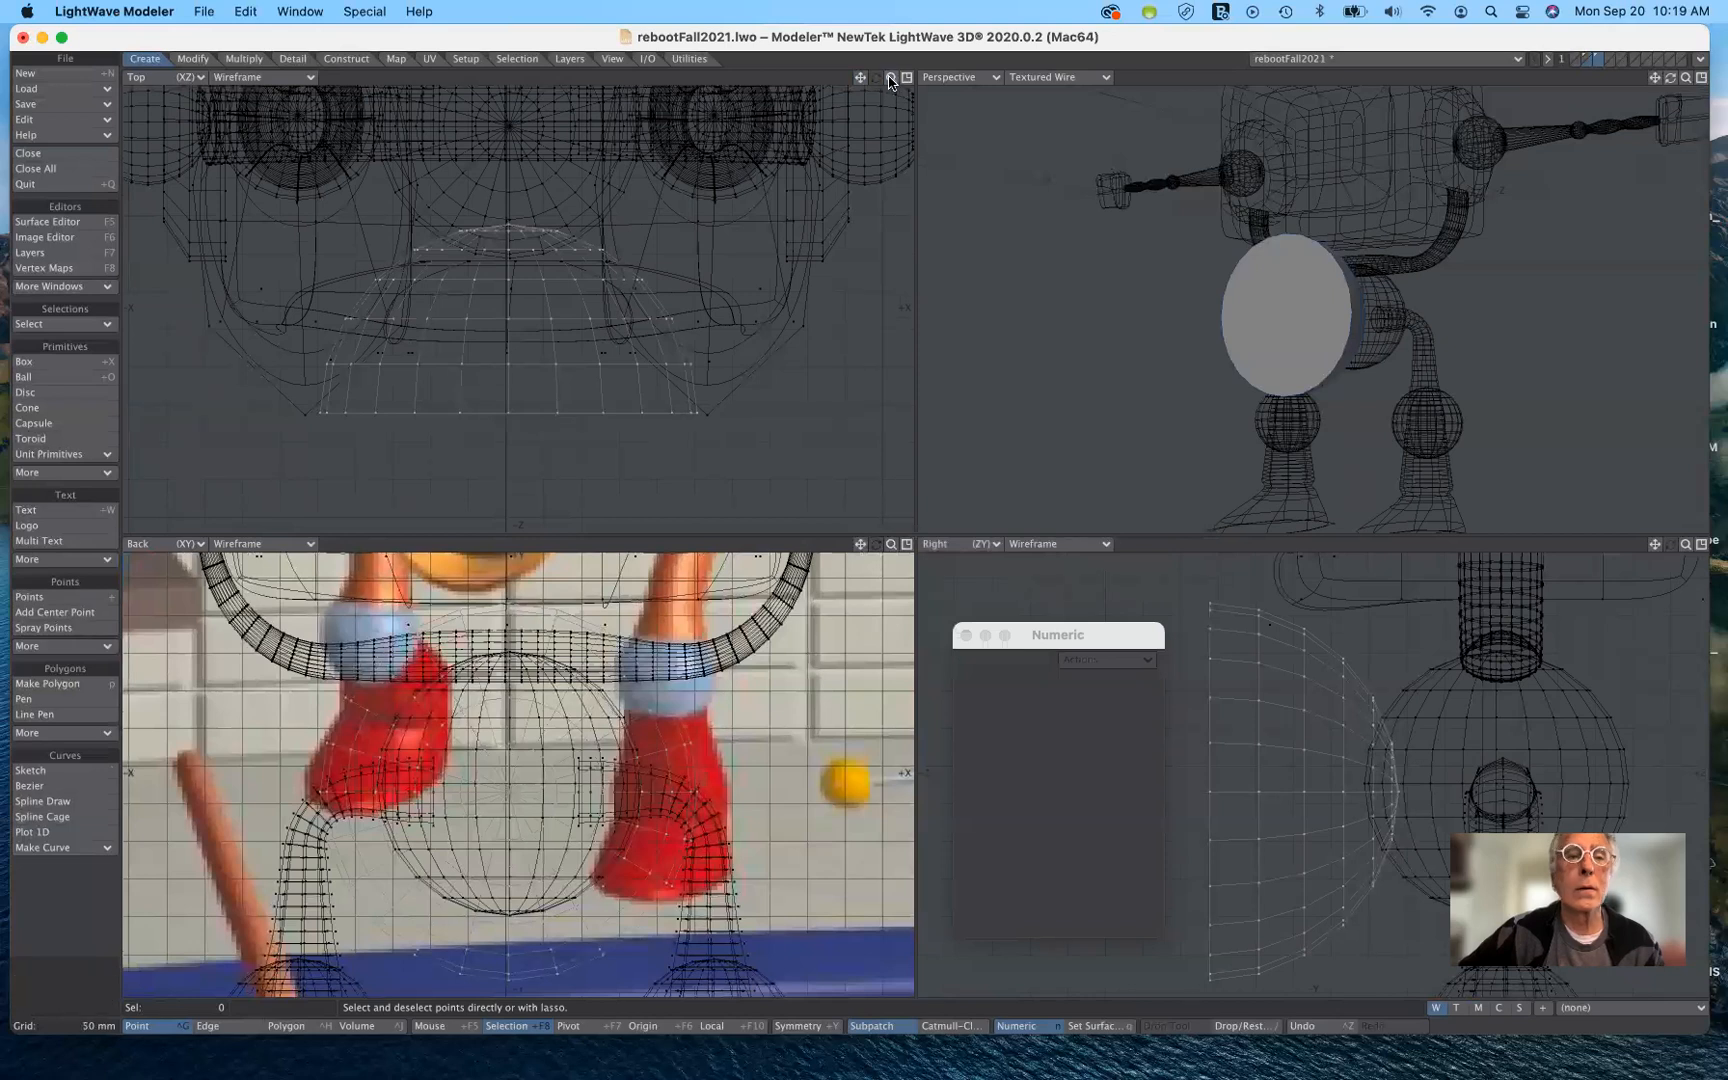
pyautogui.moveTo(891, 82); pyautogui.dragTo(855, 57)
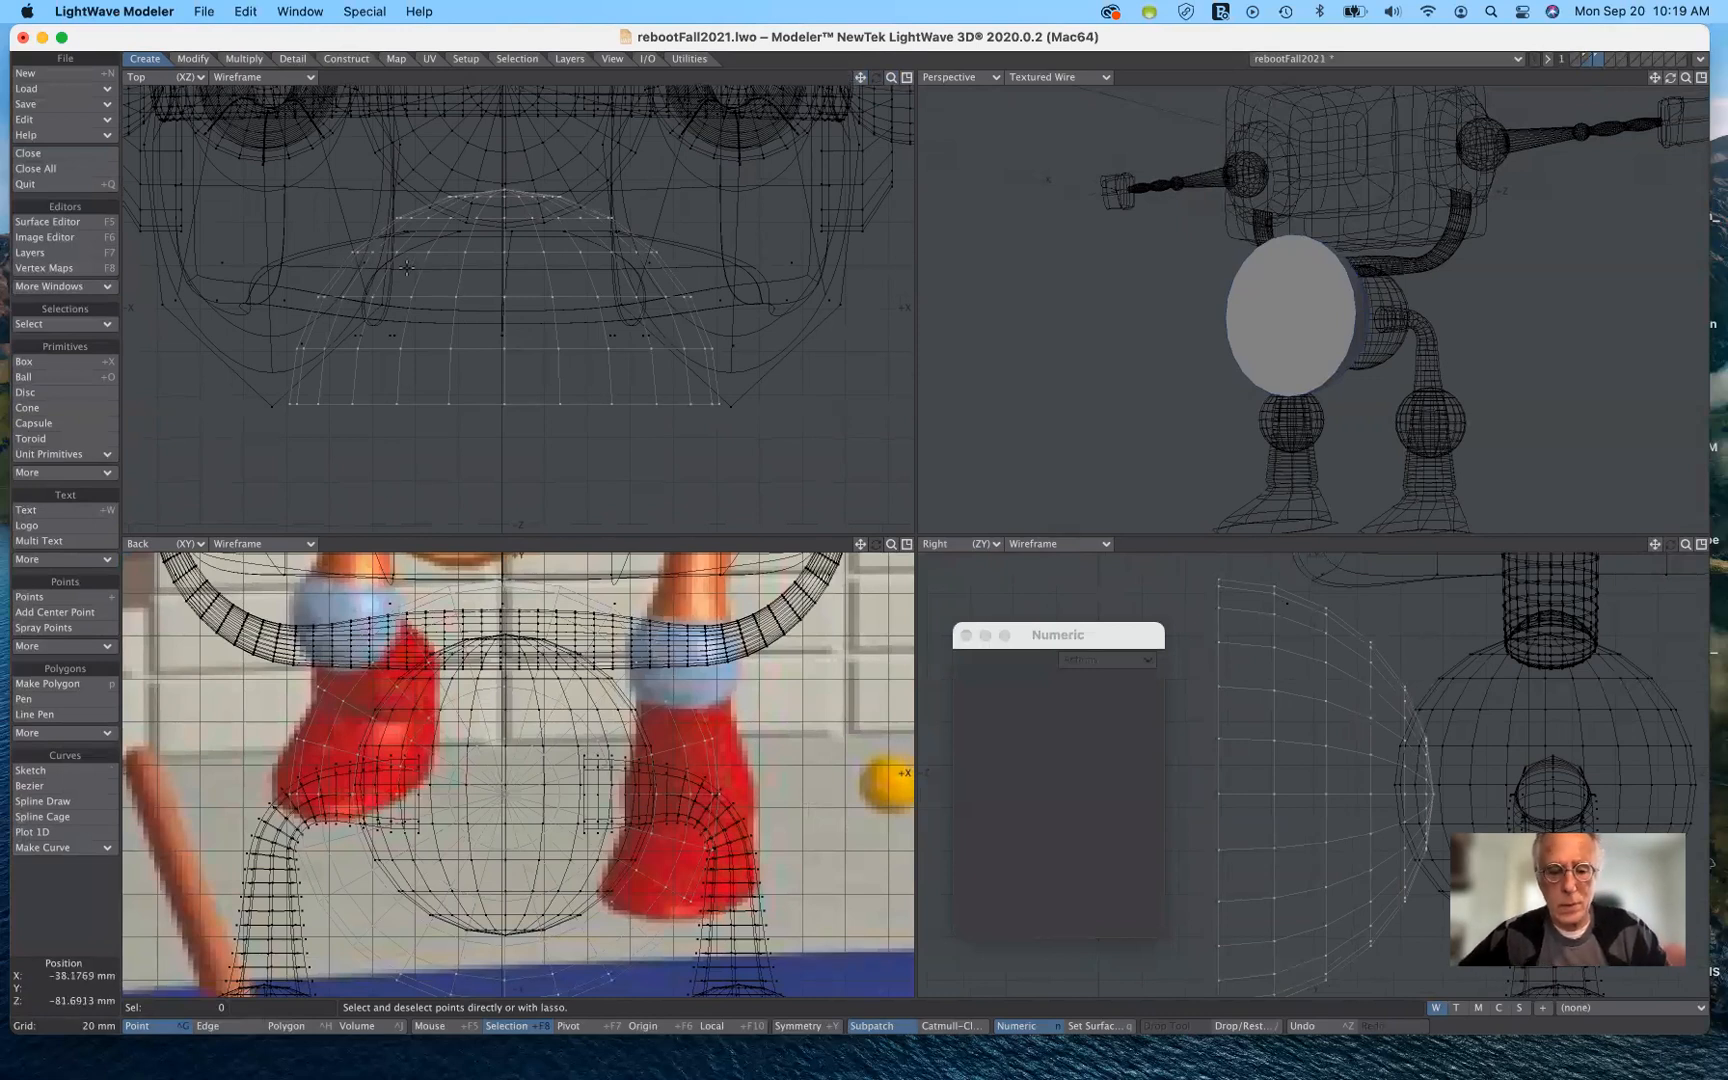
pyautogui.press('t')
pyautogui.moveTo(545, 321); pyautogui.dragTo(543, 321)
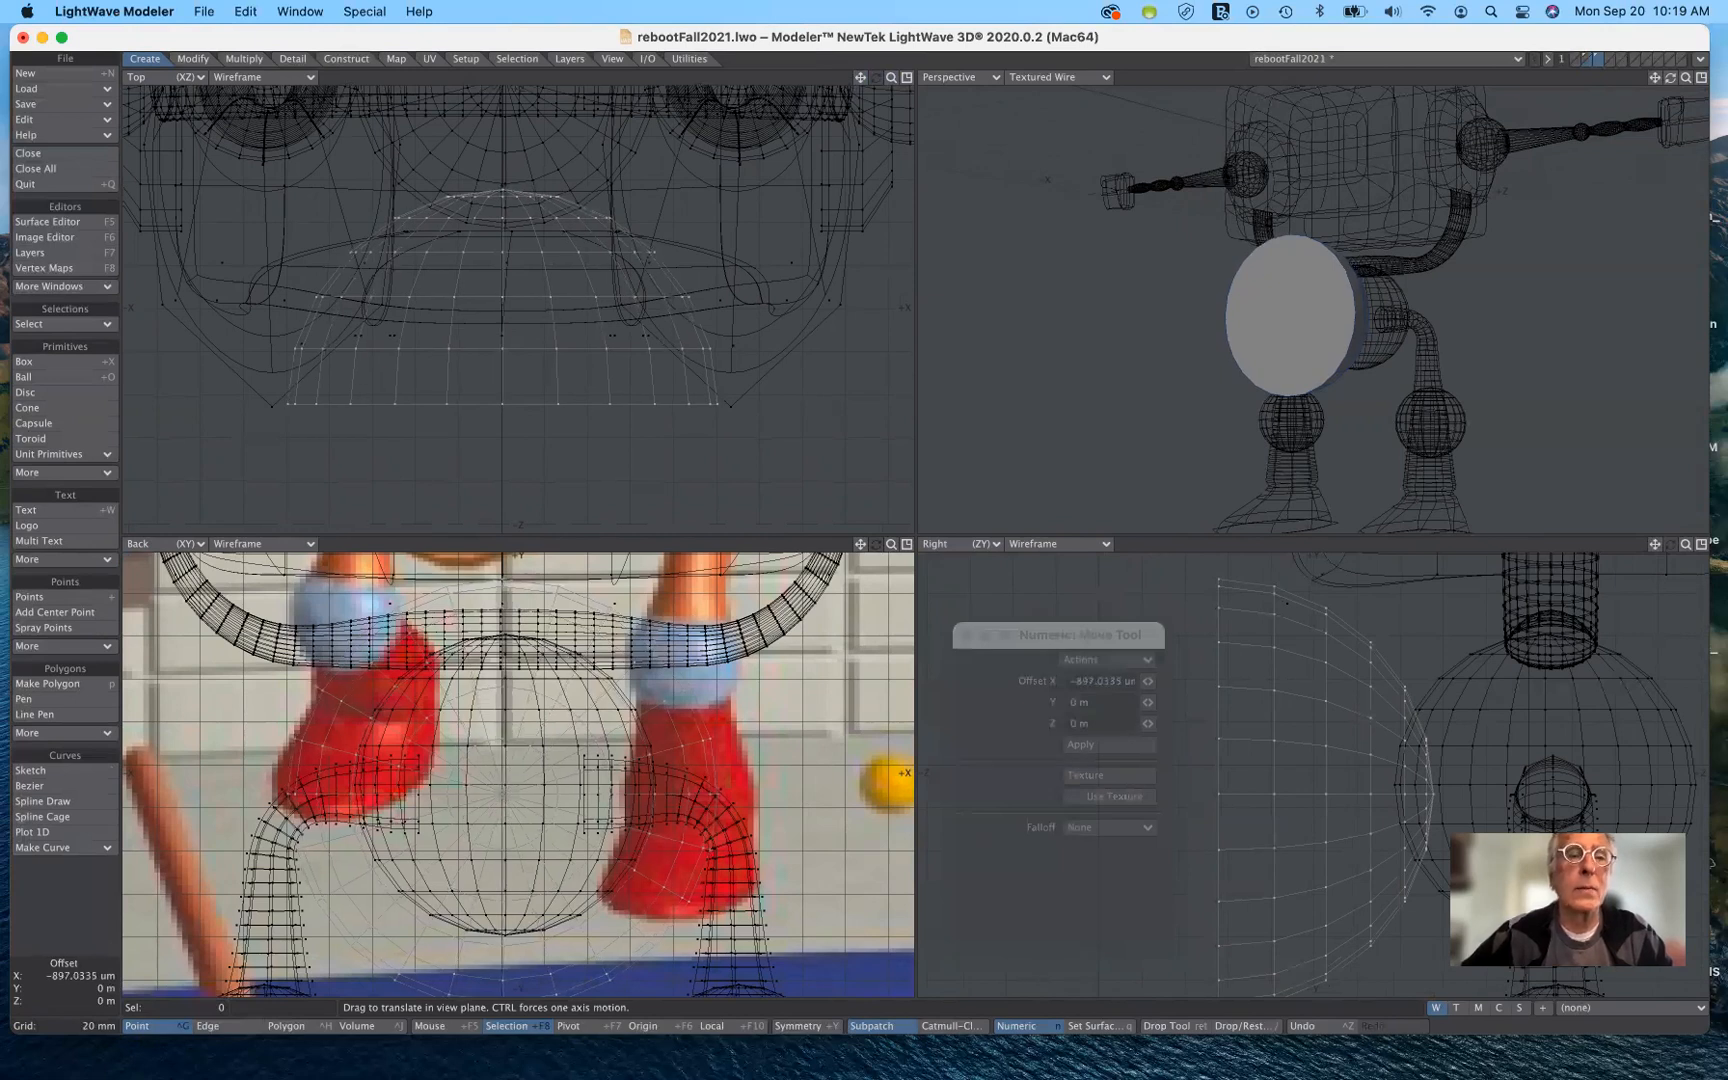
pyautogui.moveTo(597, 447); pyautogui.dragTo(597, 447)
pyautogui.press('space')
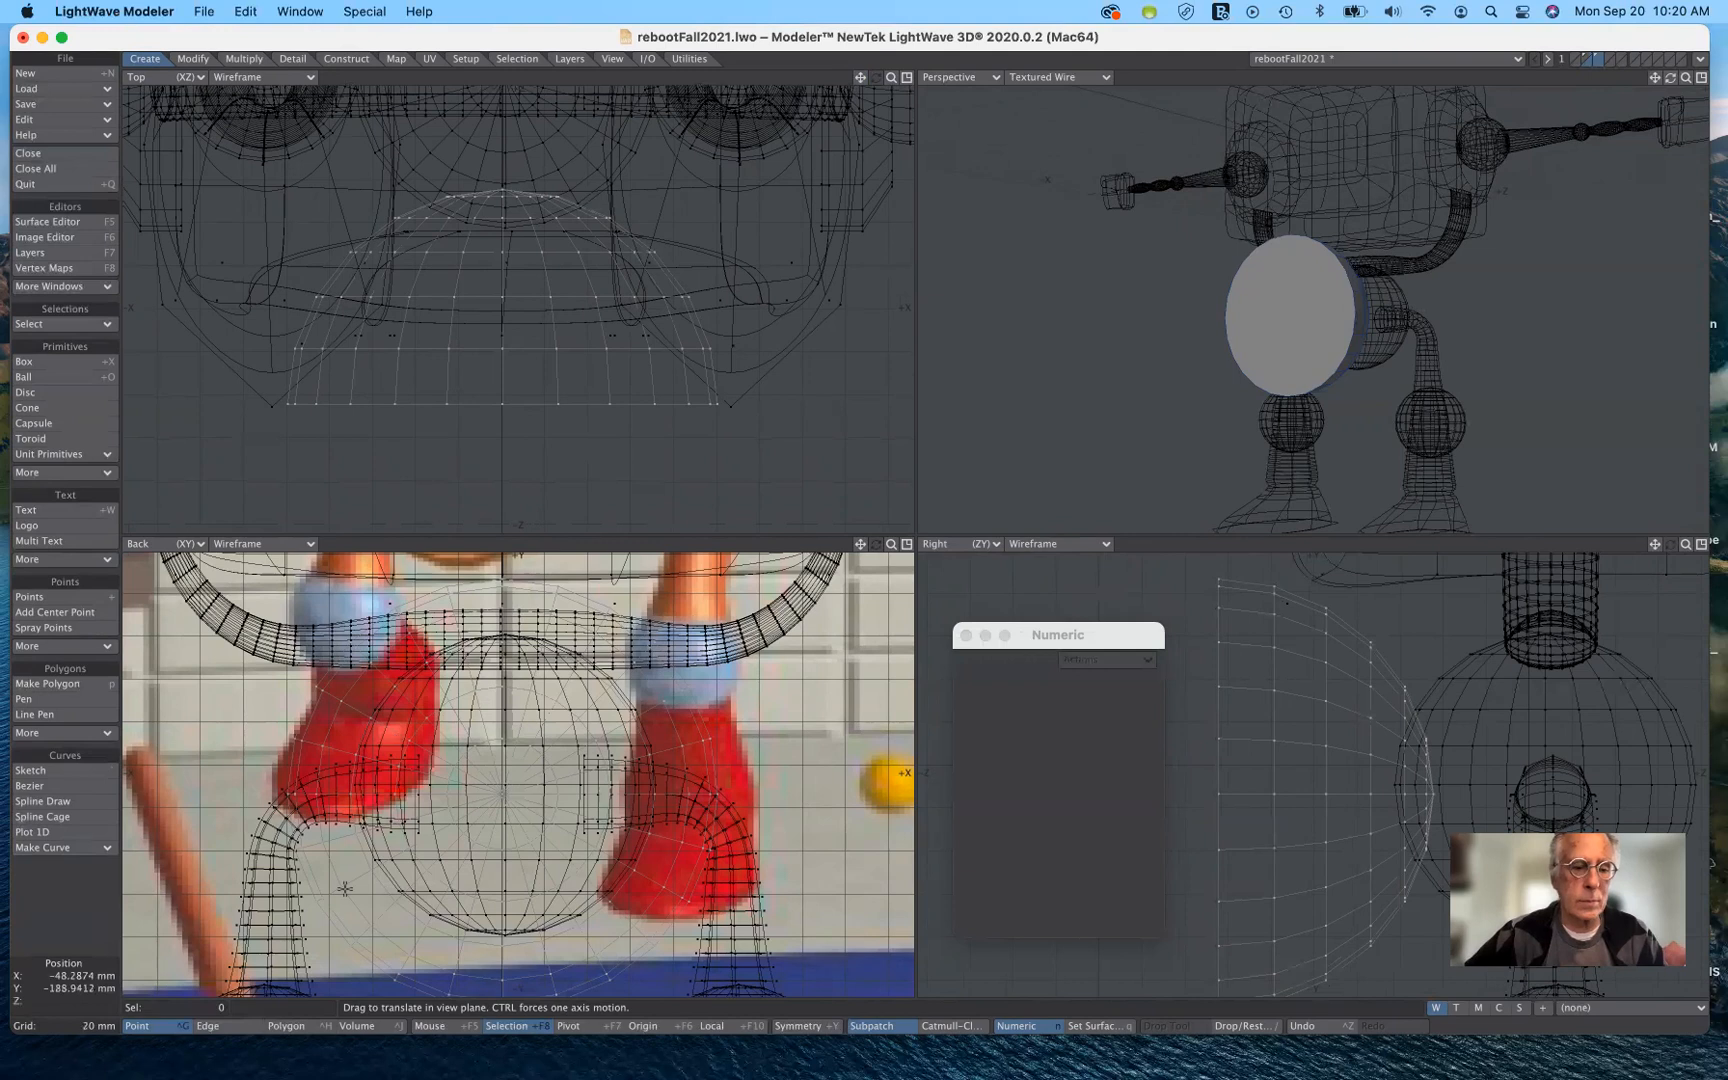
# Bevel the half ball's flat cap polygon outward into a flared lip, with a shift of about 5.4 mm and an inset of about -7.6 mm.
pyautogui.click(285, 1026)
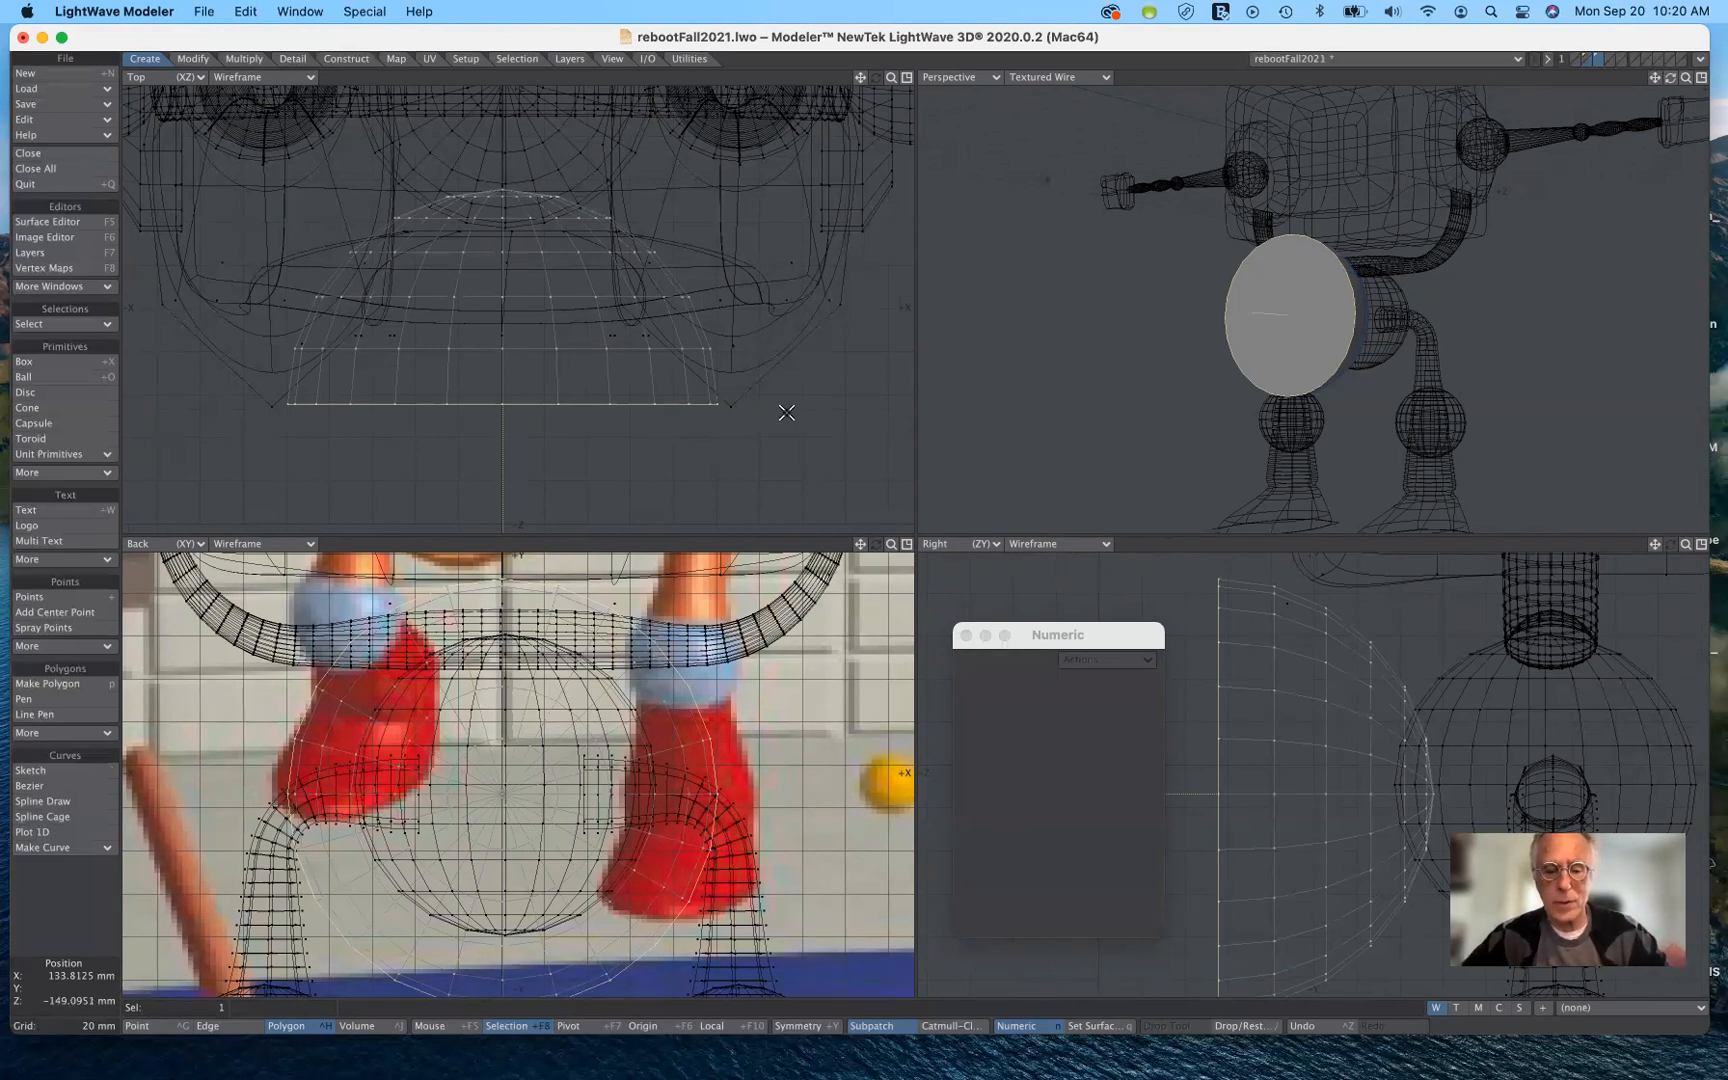
pyautogui.press('b')
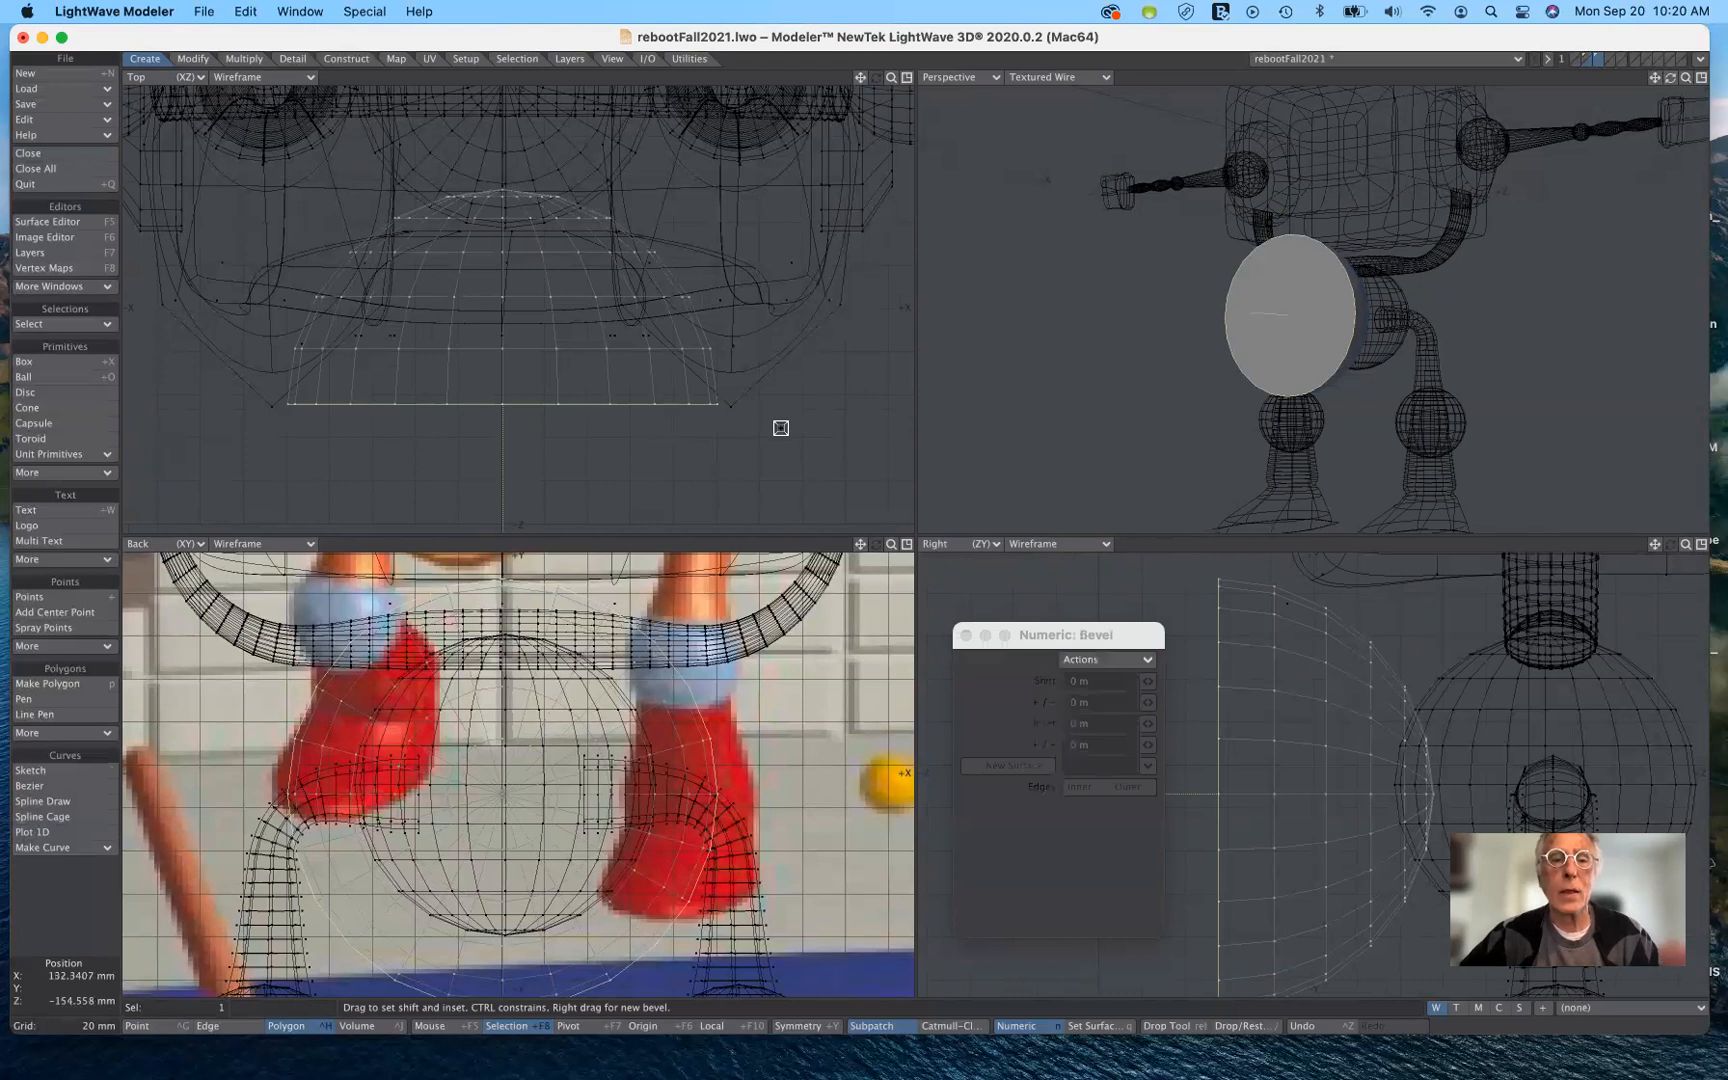
pyautogui.moveTo(775, 437); pyautogui.dragTo(779, 420)
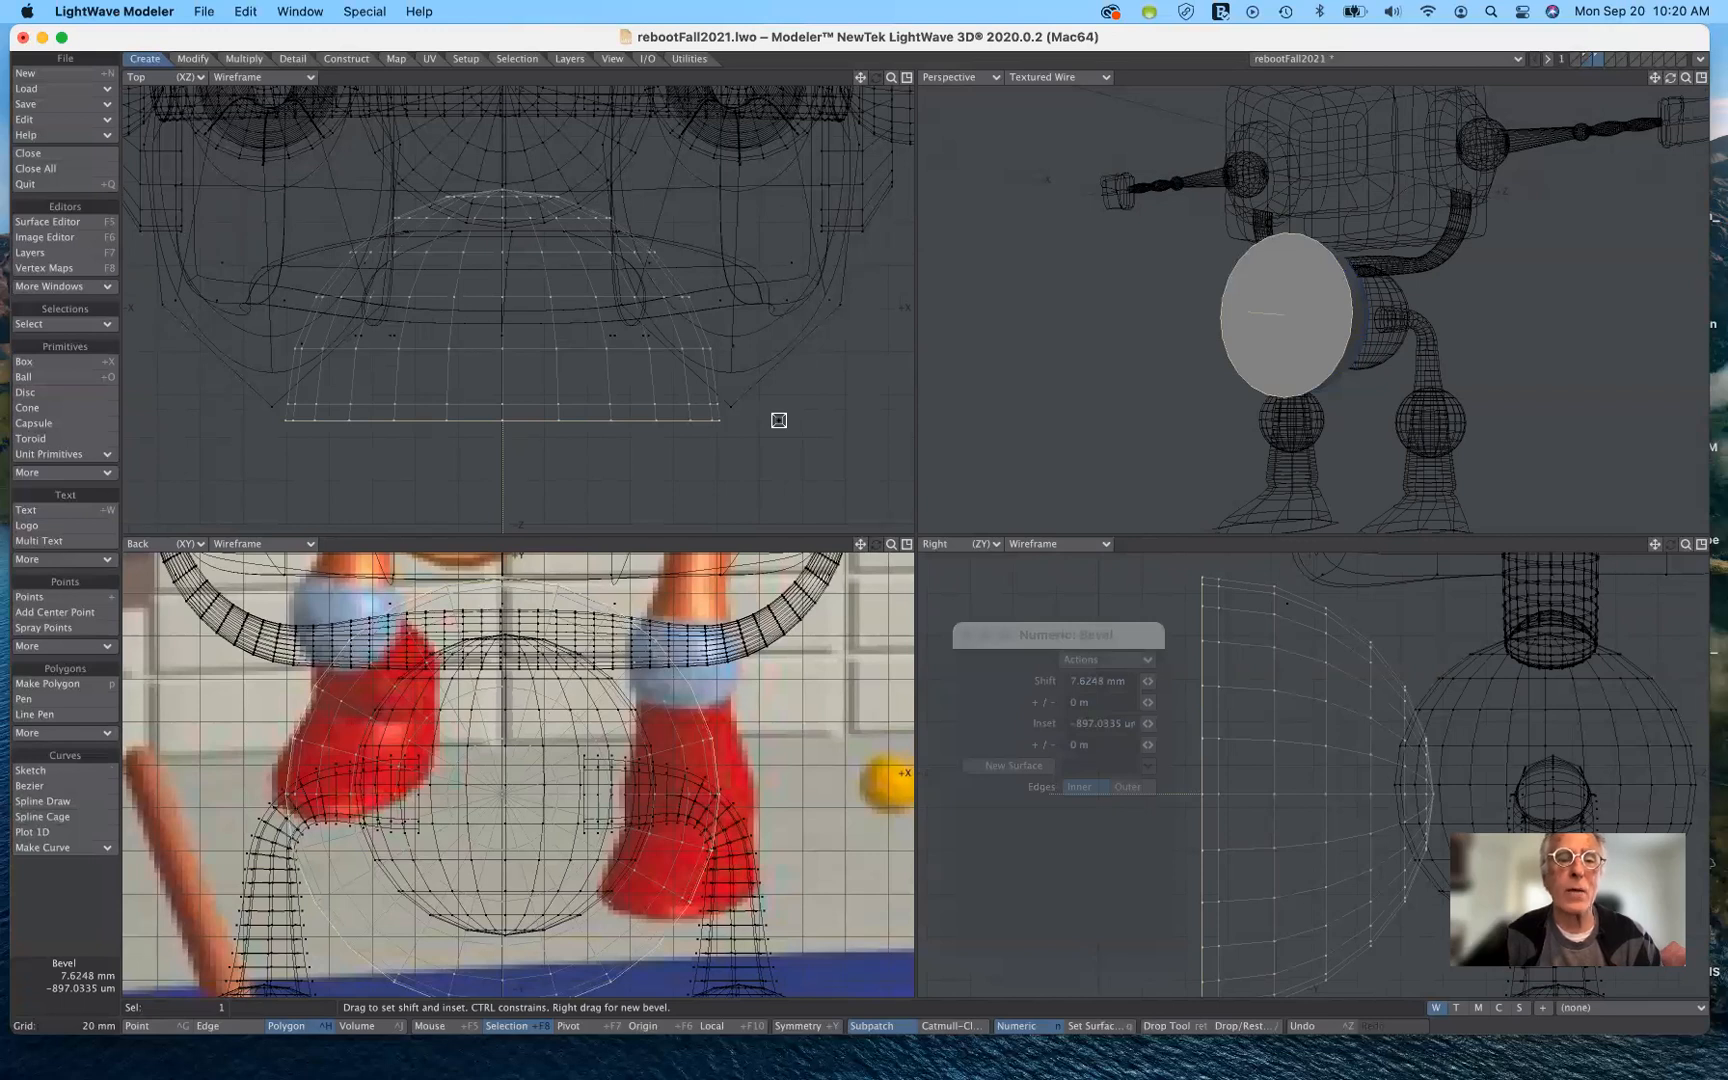
pyautogui.moveTo(779, 420); pyautogui.dragTo(788, 426)
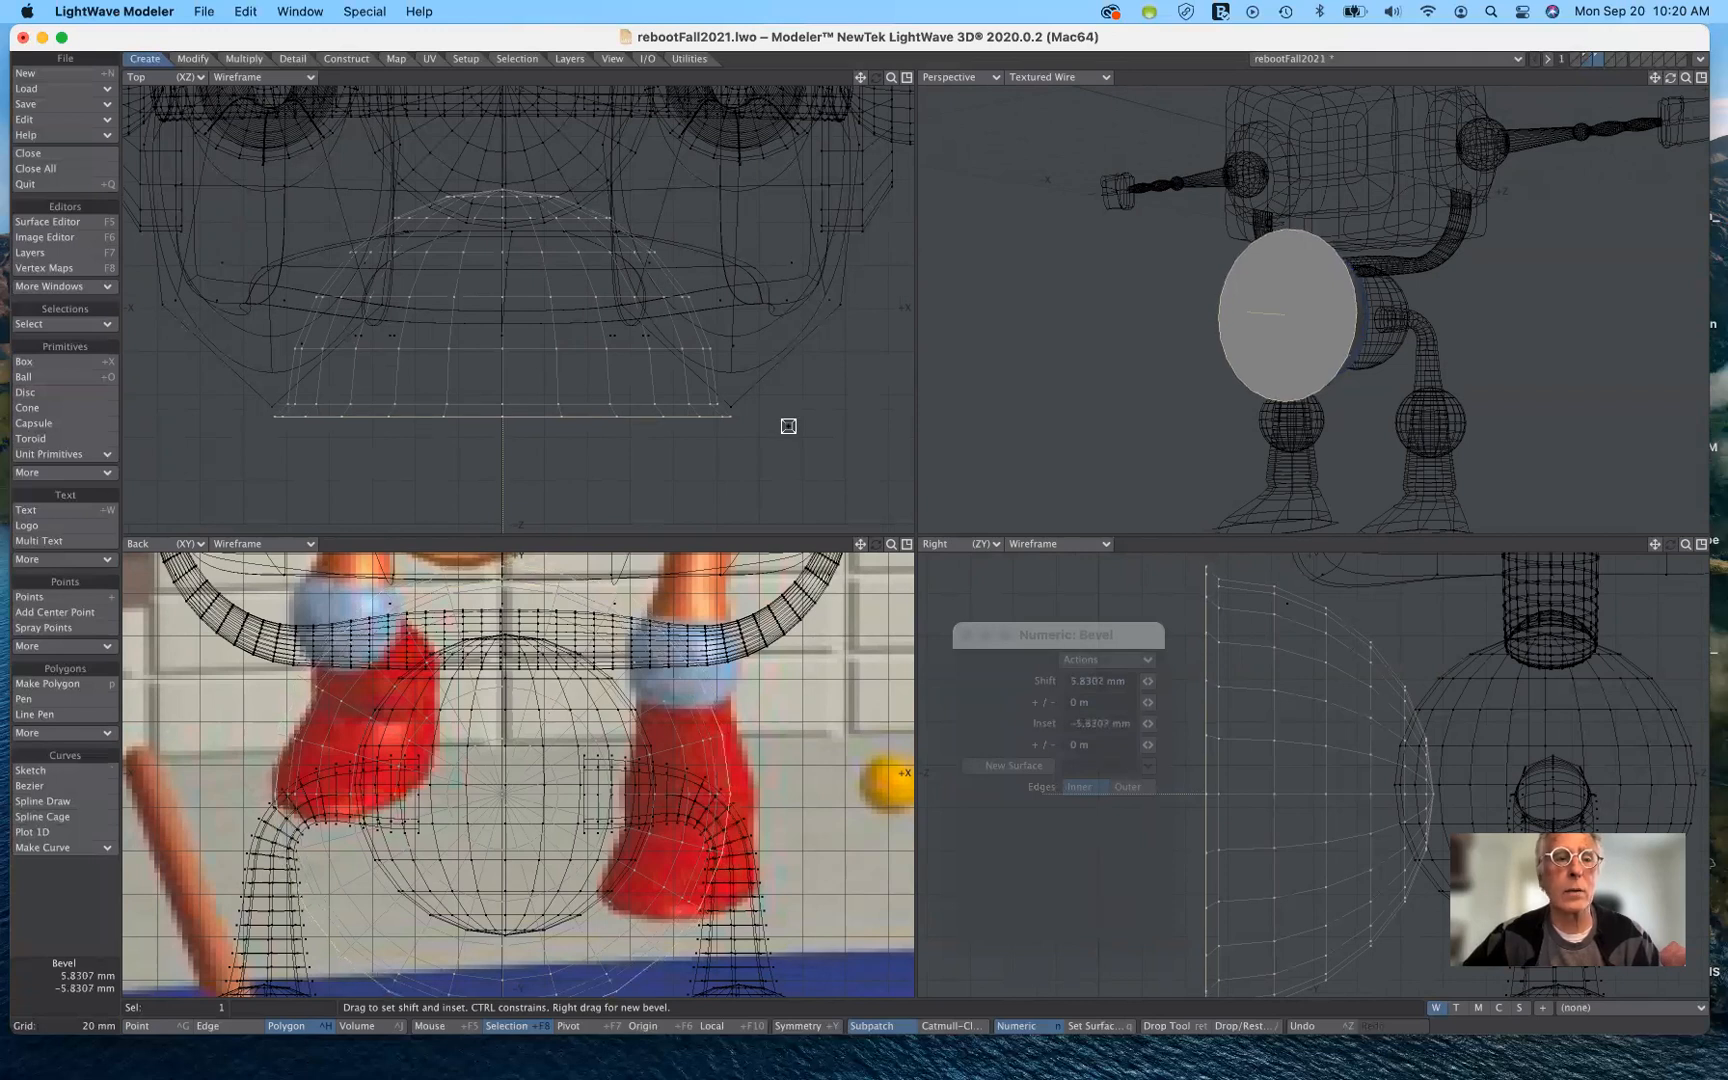
pyautogui.moveTo(788, 426); pyautogui.dragTo(791, 436)
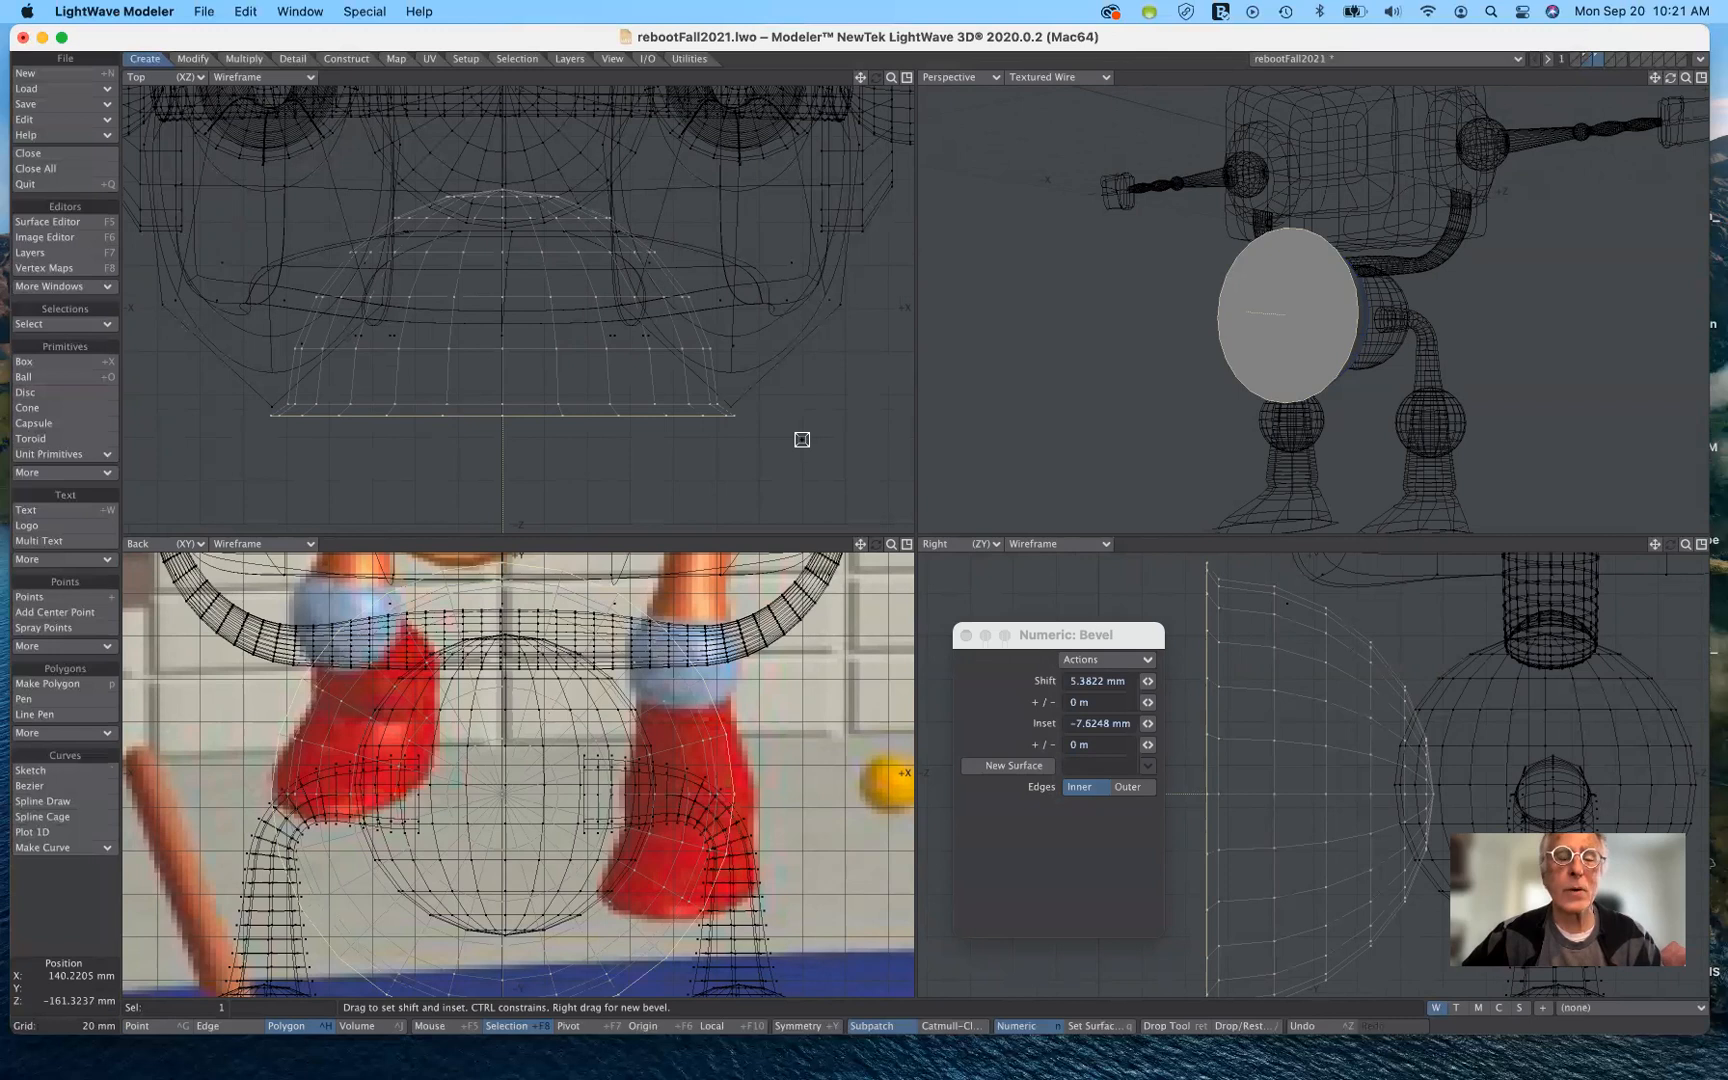
# Bevel the cap twice more to thicken the rim: shift about 4.5 mm with 0.45 mm inset, and shift about 4.5 mm with 4 mm inset.
pyautogui.rightClick(802, 439)
pyautogui.moveTo(802, 439); pyautogui.dragTo(800, 430)
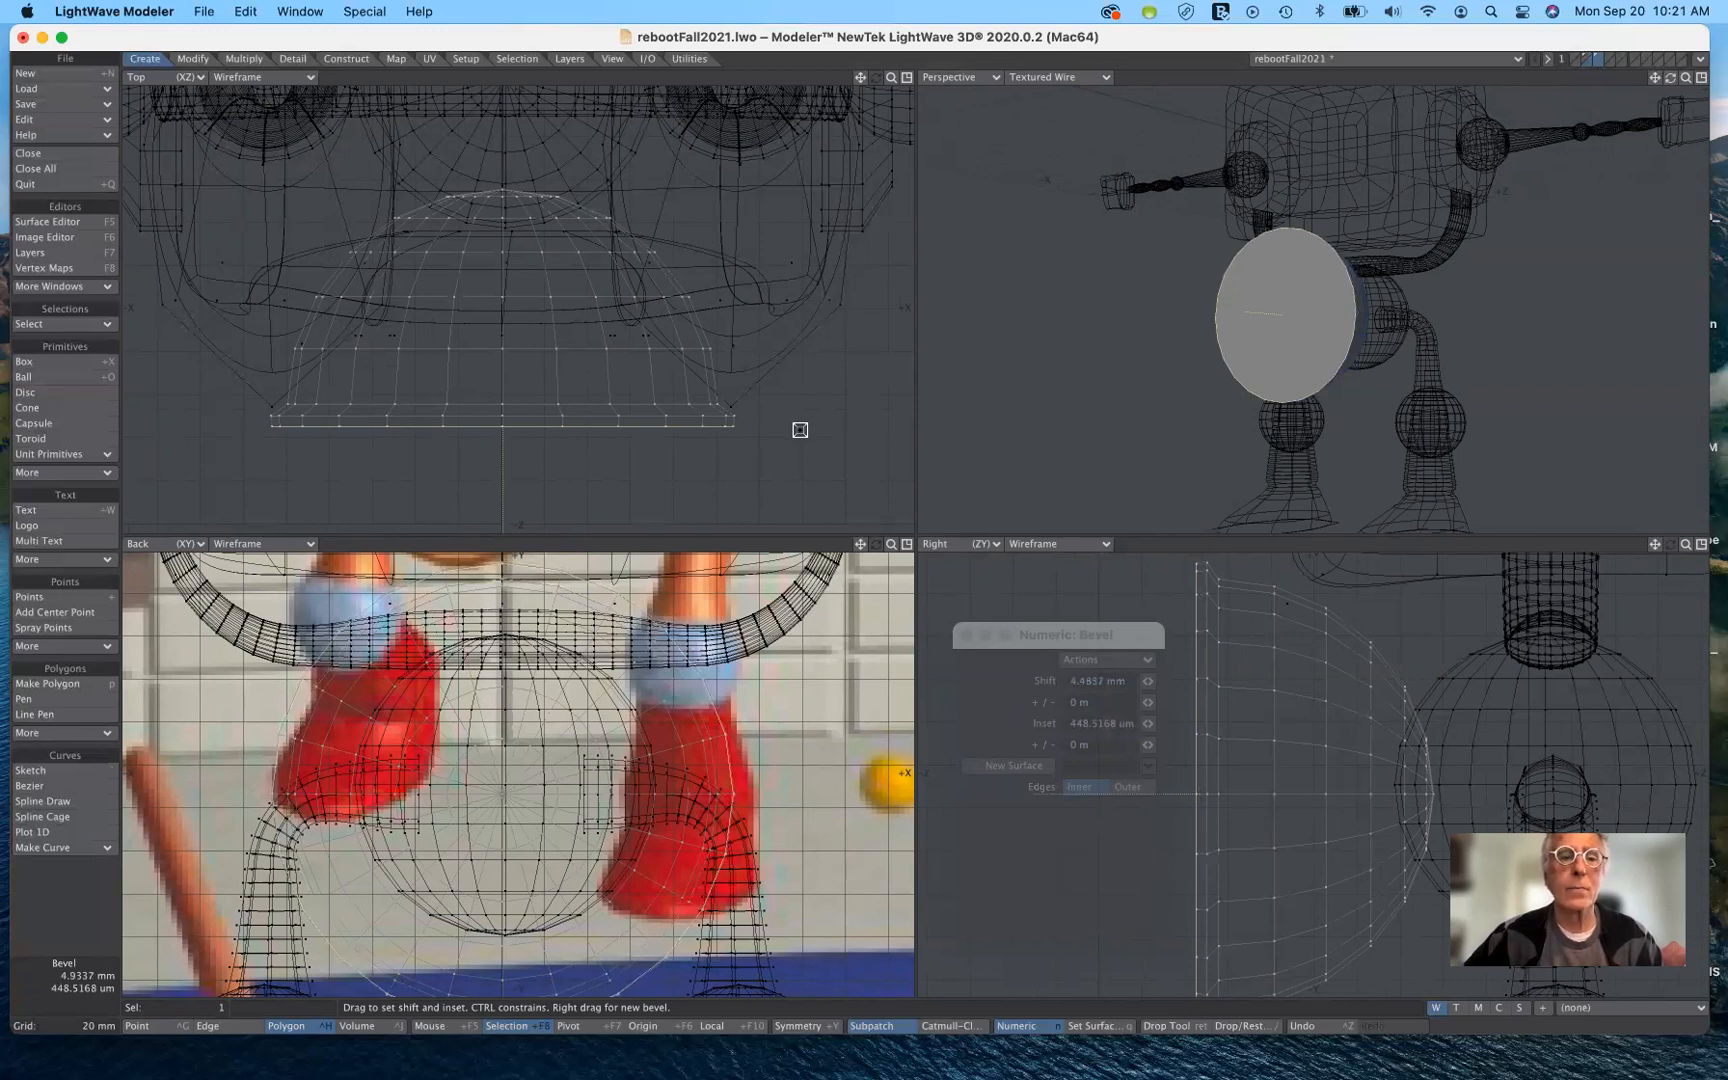
pyautogui.moveTo(800, 430); pyautogui.dragTo(801, 430)
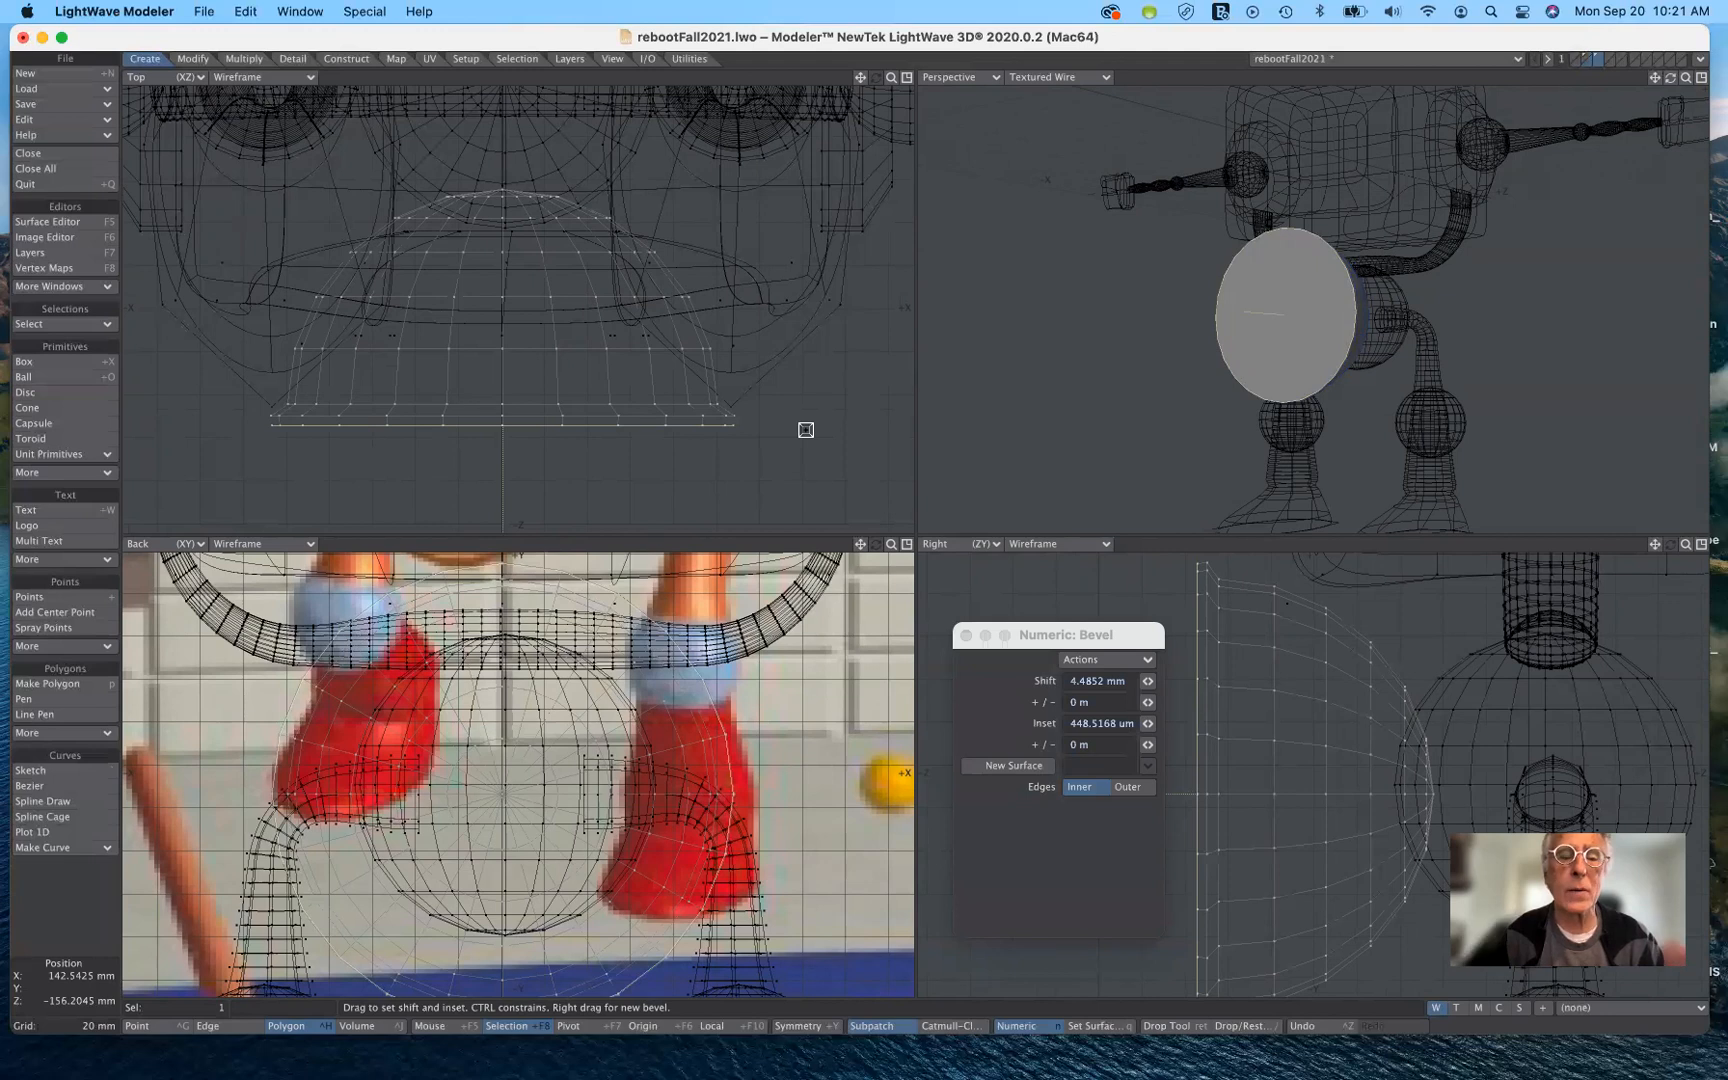
pyautogui.rightClick(806, 430)
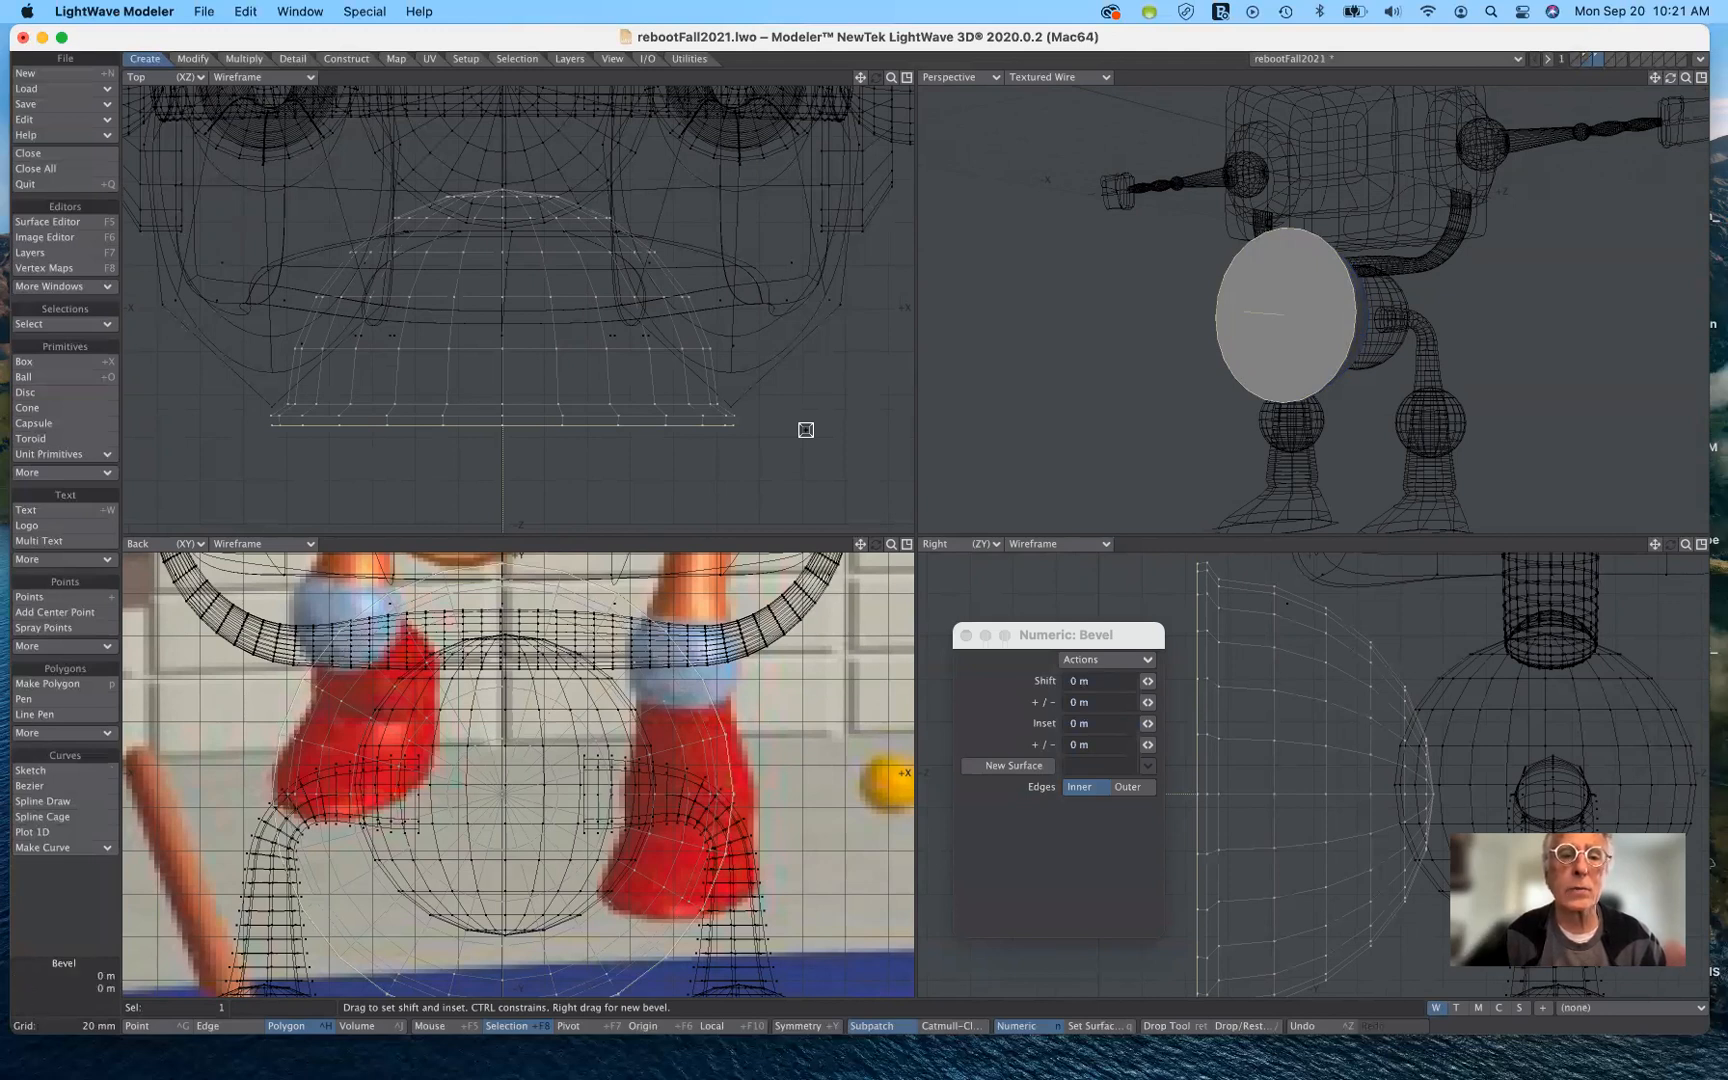
pyautogui.moveTo(806, 430); pyautogui.dragTo(796, 420)
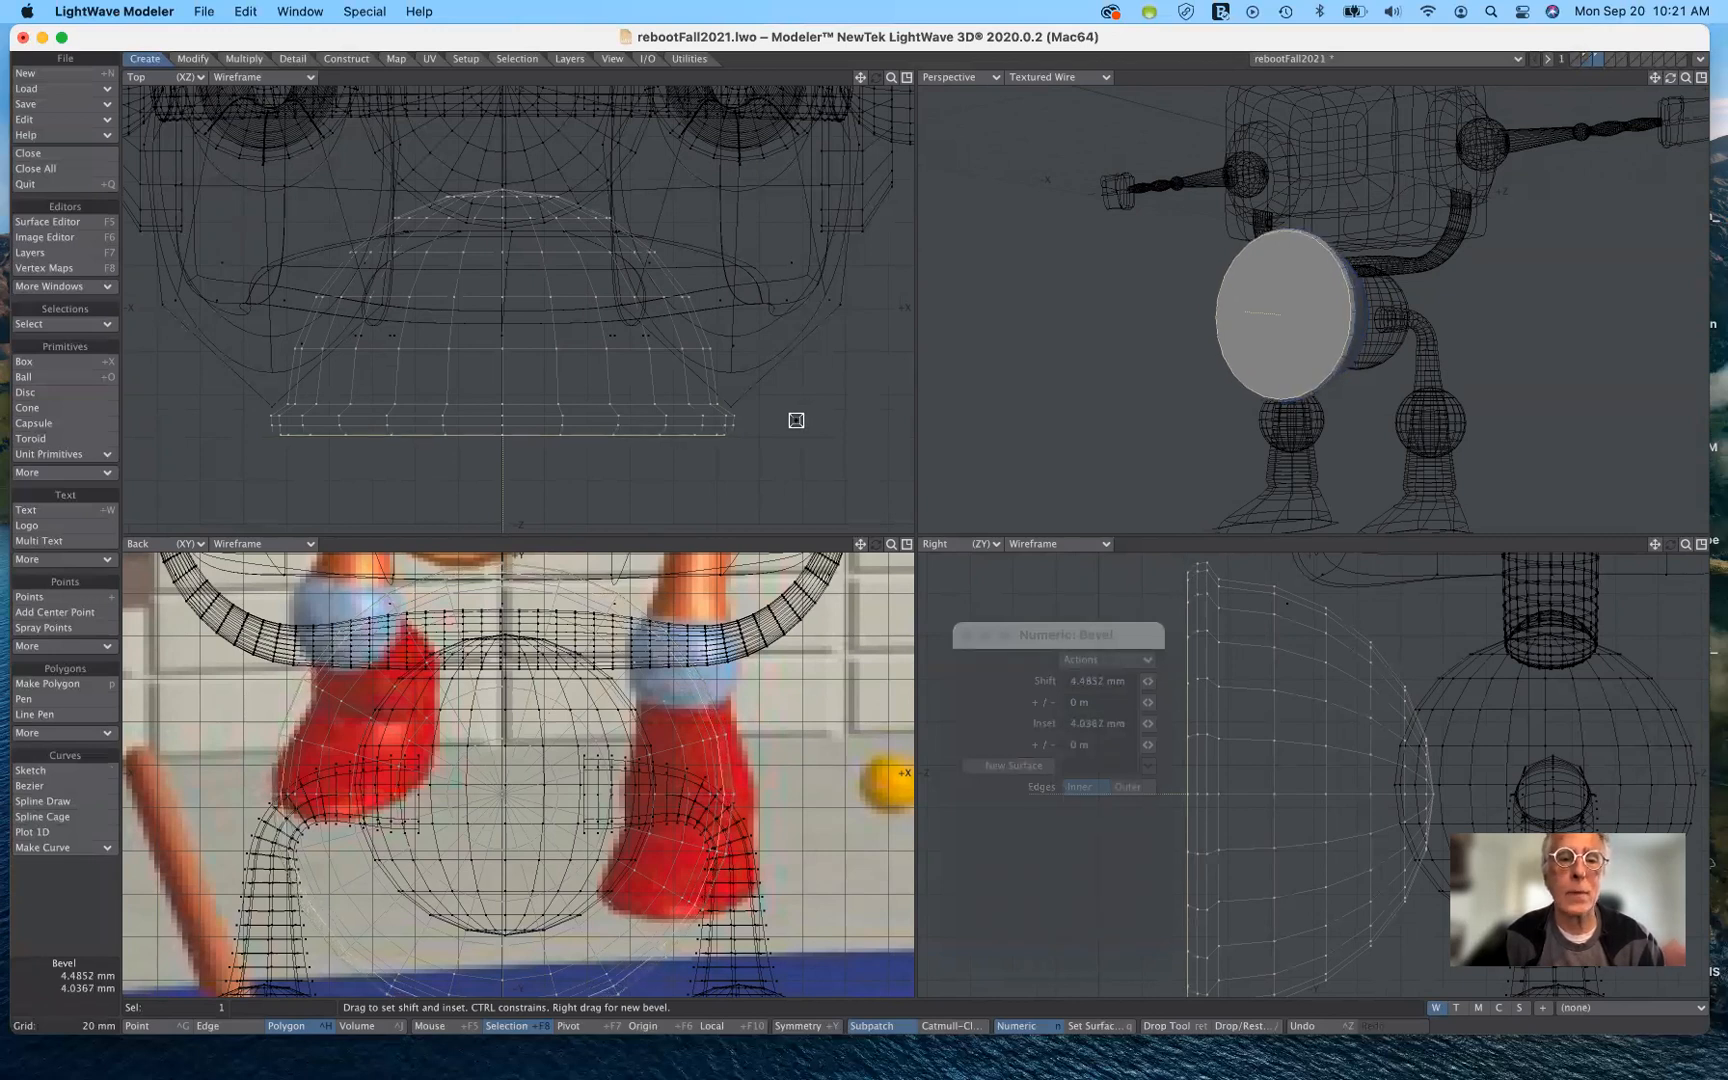
pyautogui.moveTo(796, 420); pyautogui.dragTo(796, 420)
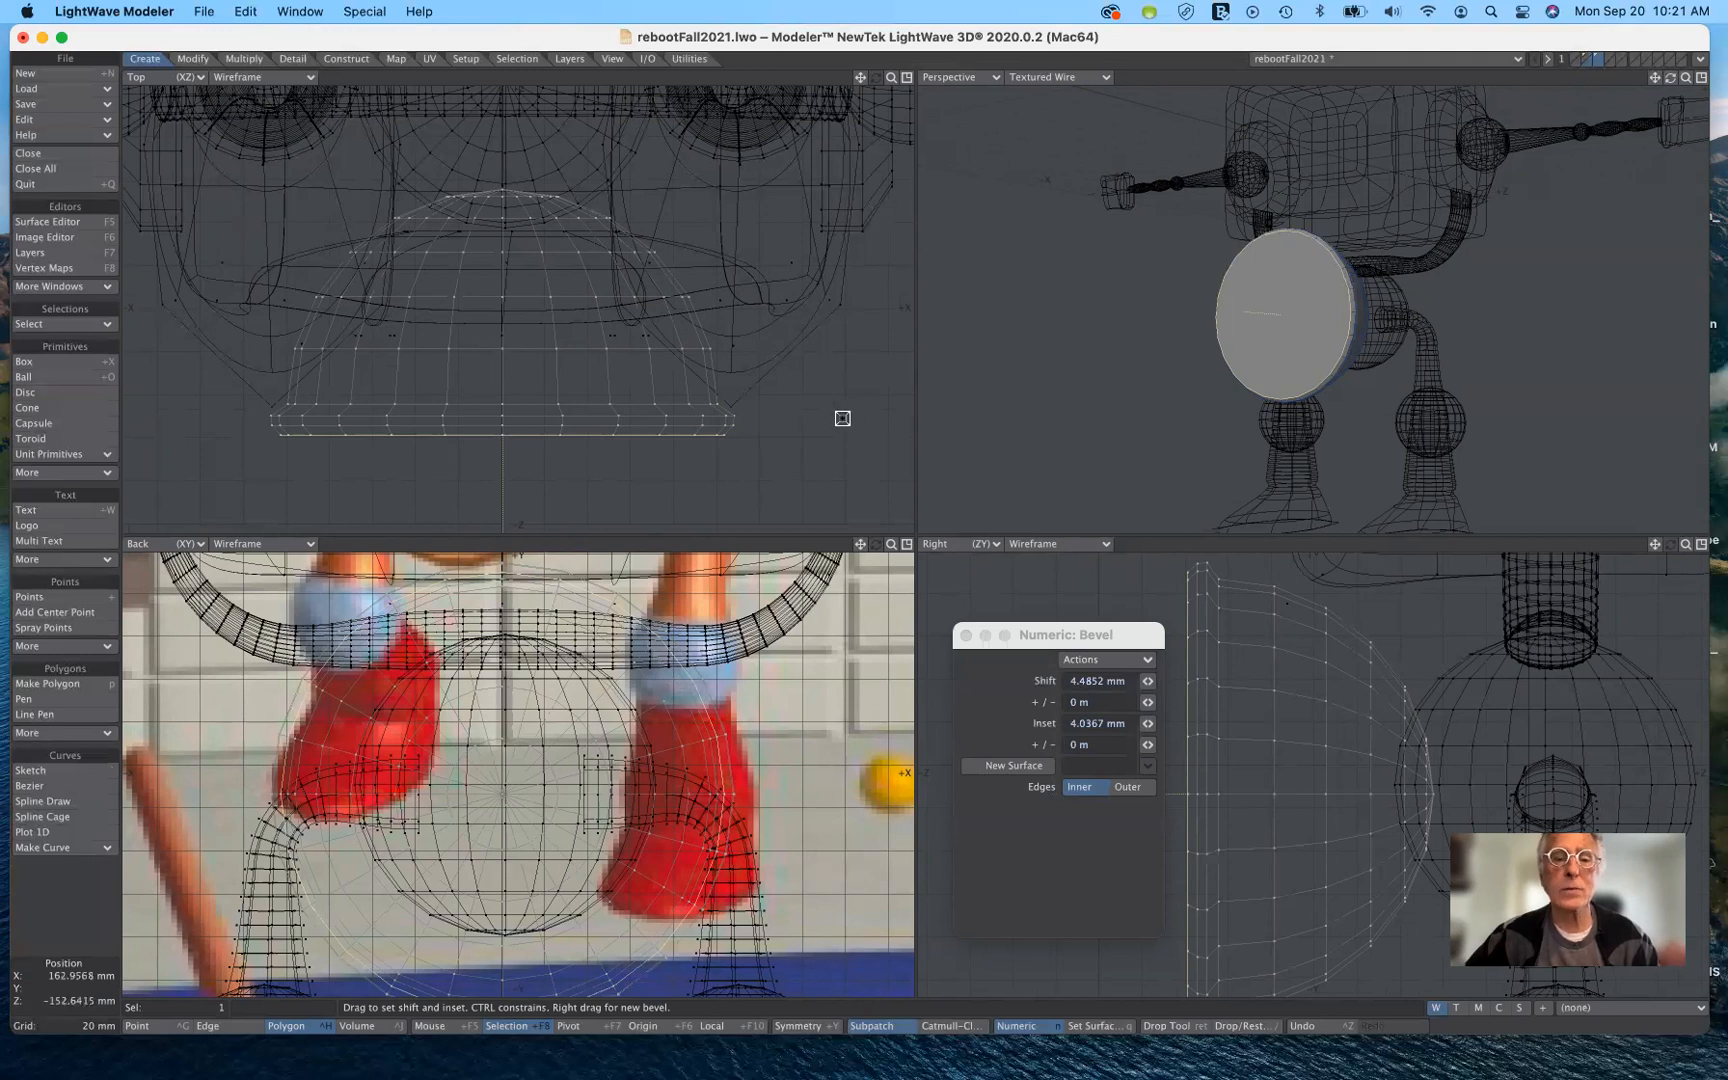
# Inset the cap within the rim's front face with another bevel, and undo the inward bevel tried after it.
pyautogui.rightClick(842, 418)
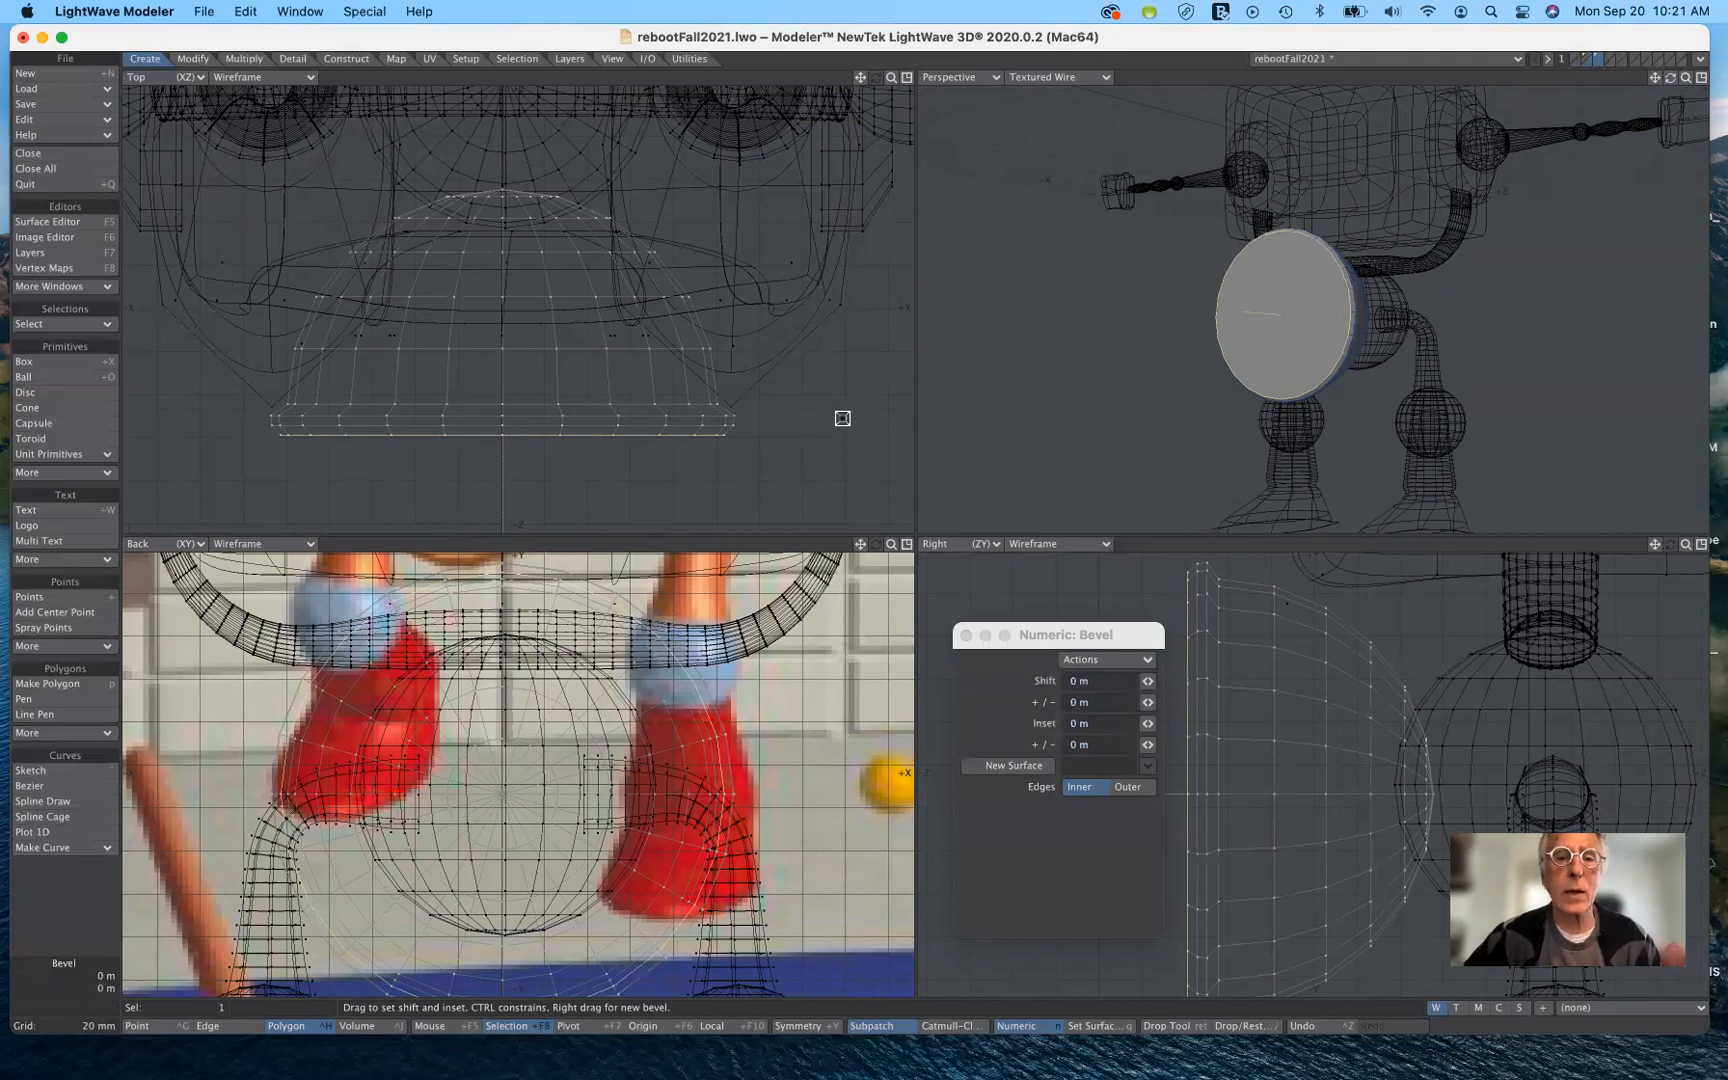
pyautogui.moveTo(842, 418)
pyautogui.mouseDown()
pyautogui.moveTo(820, 449)
pyautogui.moveTo(838, 408)
pyautogui.mouseUp()
pyautogui.rightClick(833, 420)
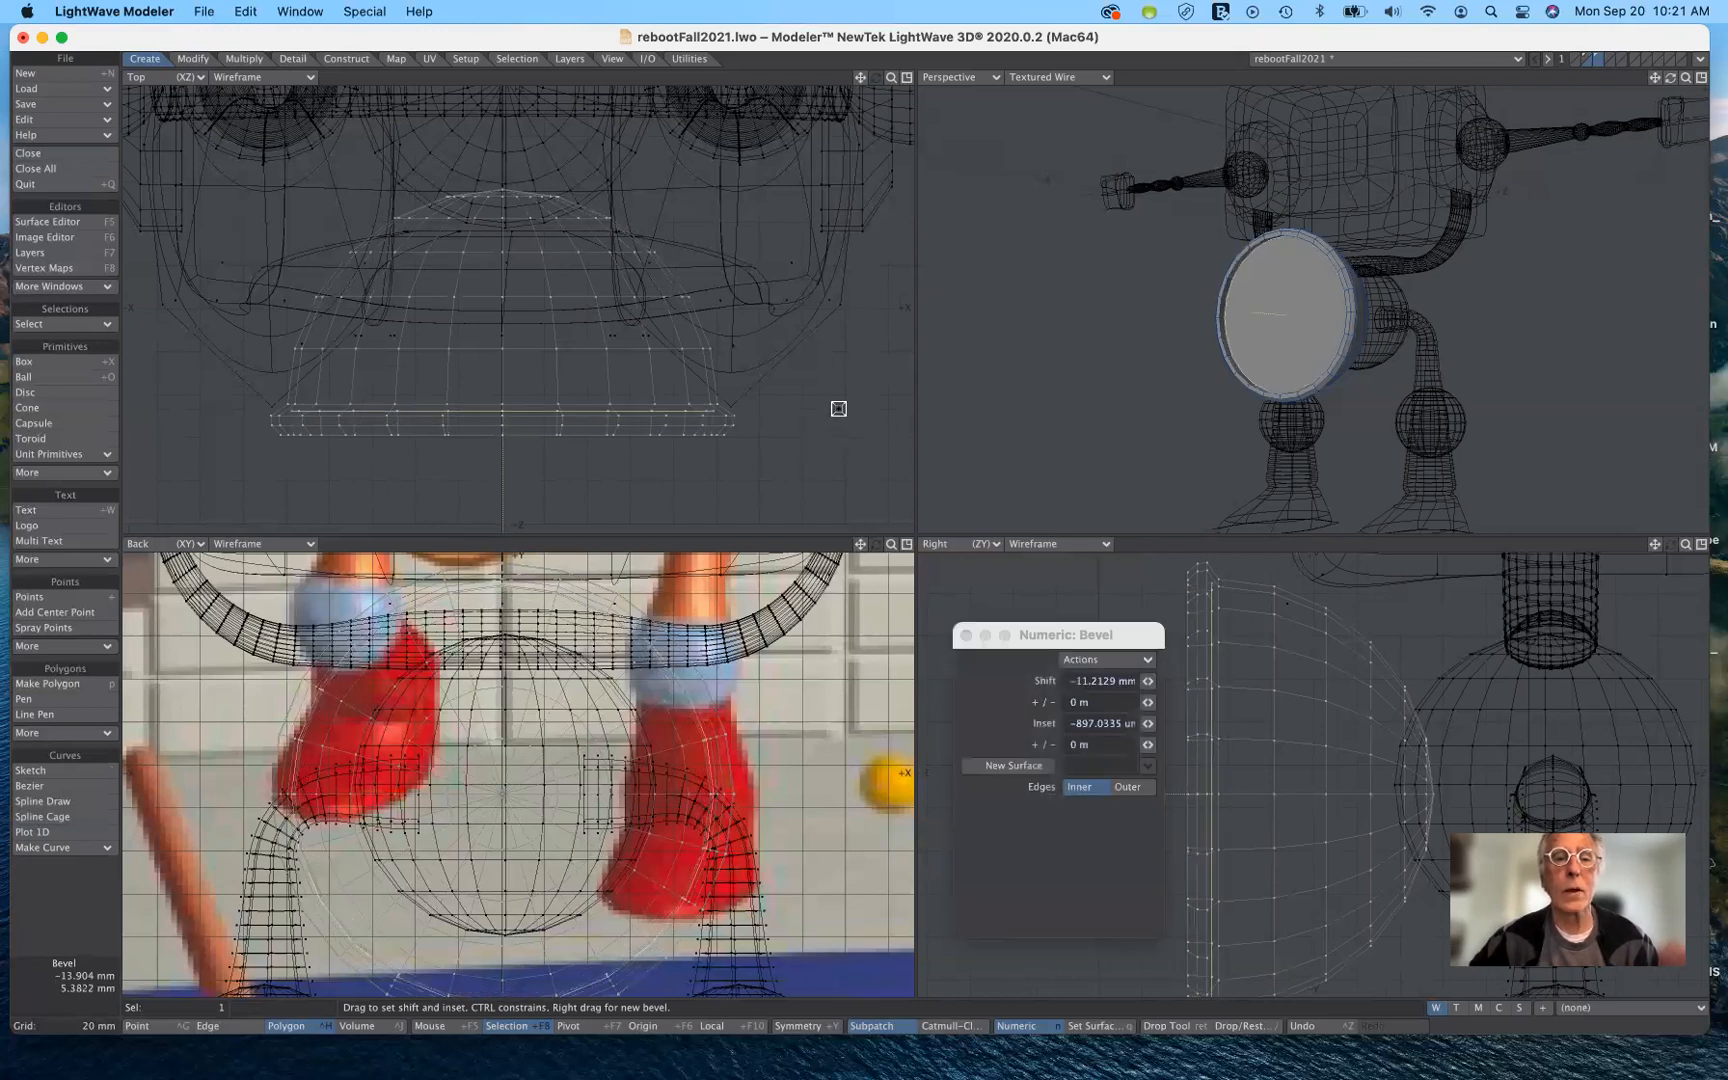
pyautogui.press('super+z')
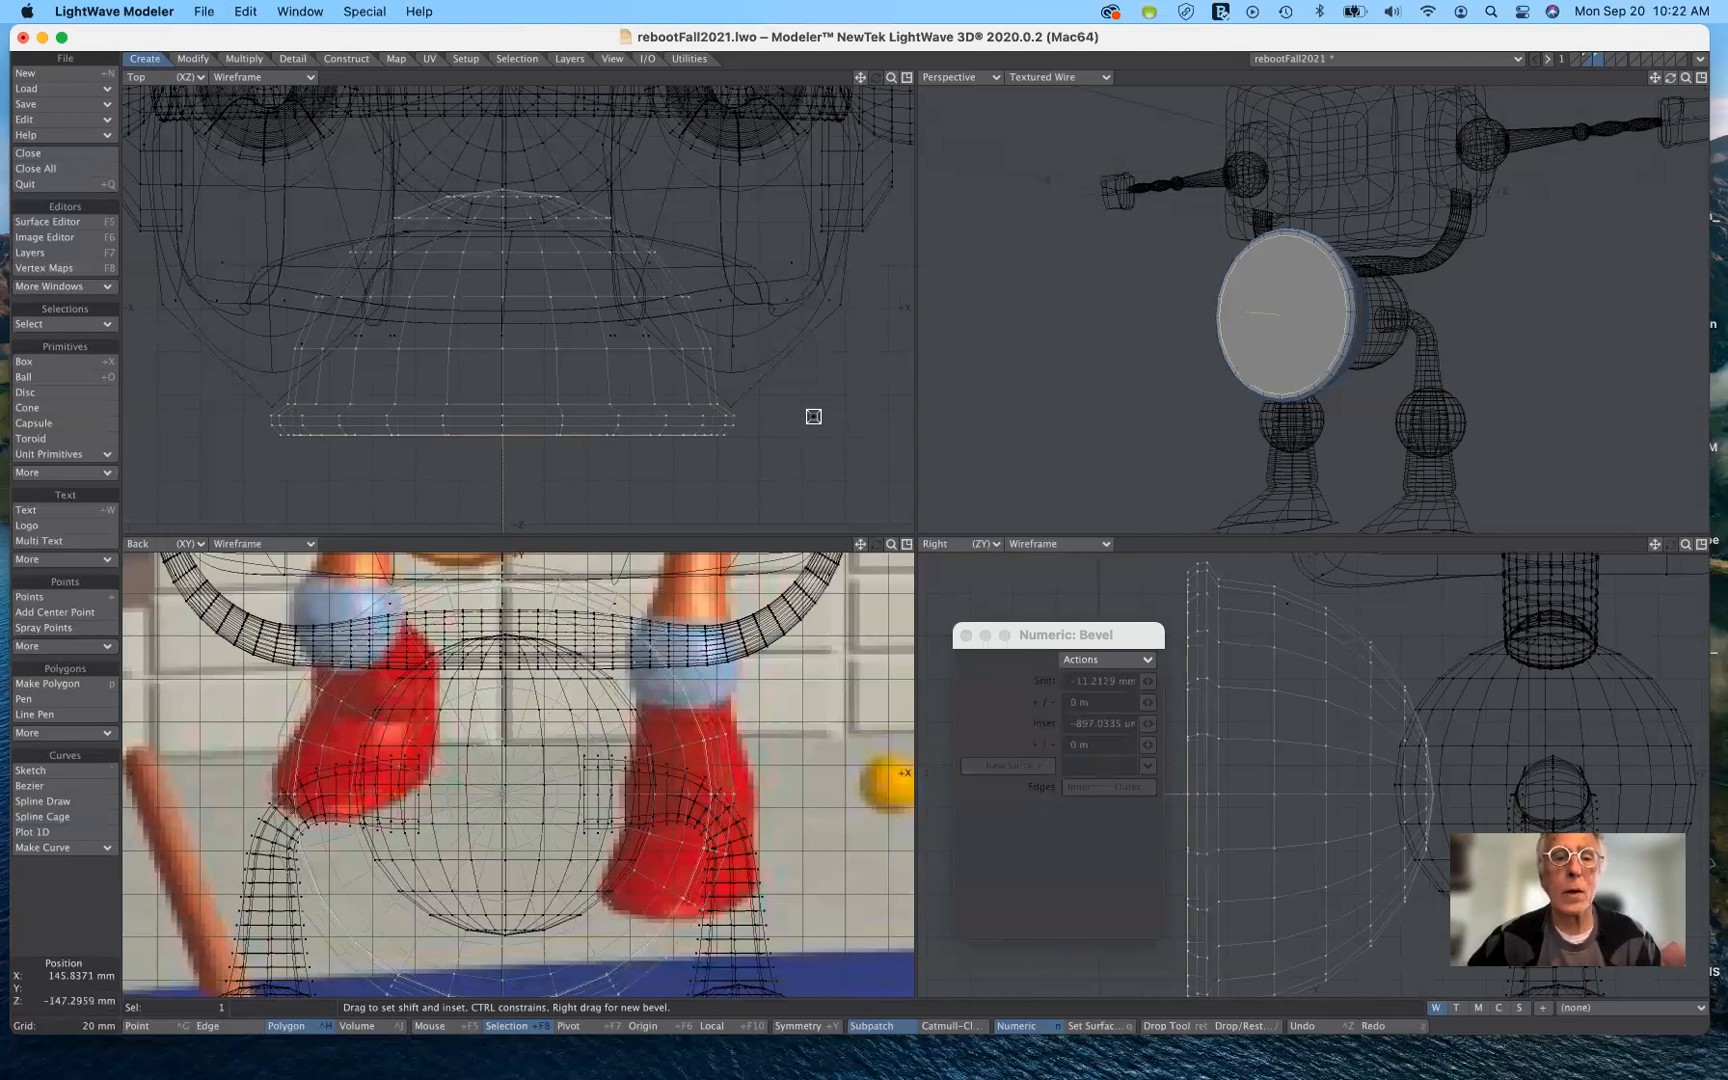
# Bevel the cap slightly outward, with a shift and an inset of about 1.3 mm each.
pyautogui.moveTo(810, 413); pyautogui.dragTo(804, 428)
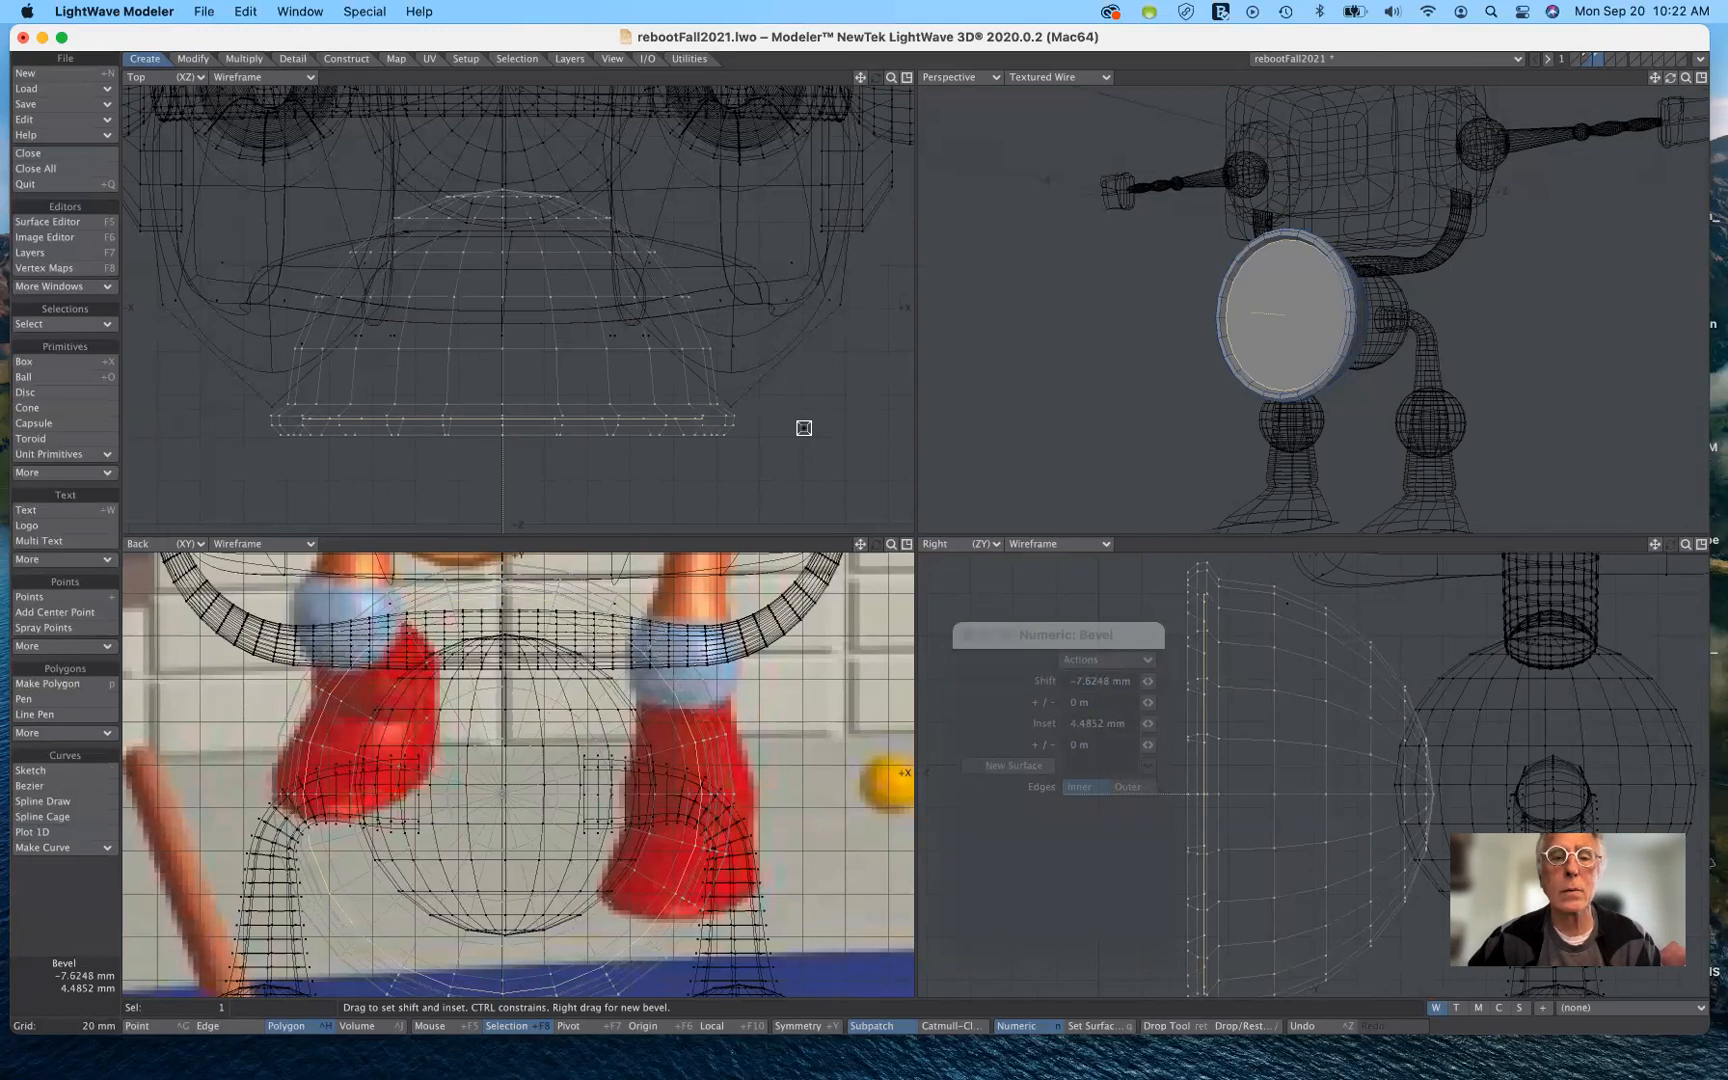
pyautogui.moveTo(804, 428)
pyautogui.mouseDown()
pyautogui.moveTo(806, 448)
pyautogui.moveTo(781, 449)
pyautogui.moveTo(812, 441)
pyautogui.mouseUp()
pyautogui.moveTo(800, 443); pyautogui.dragTo(810, 407)
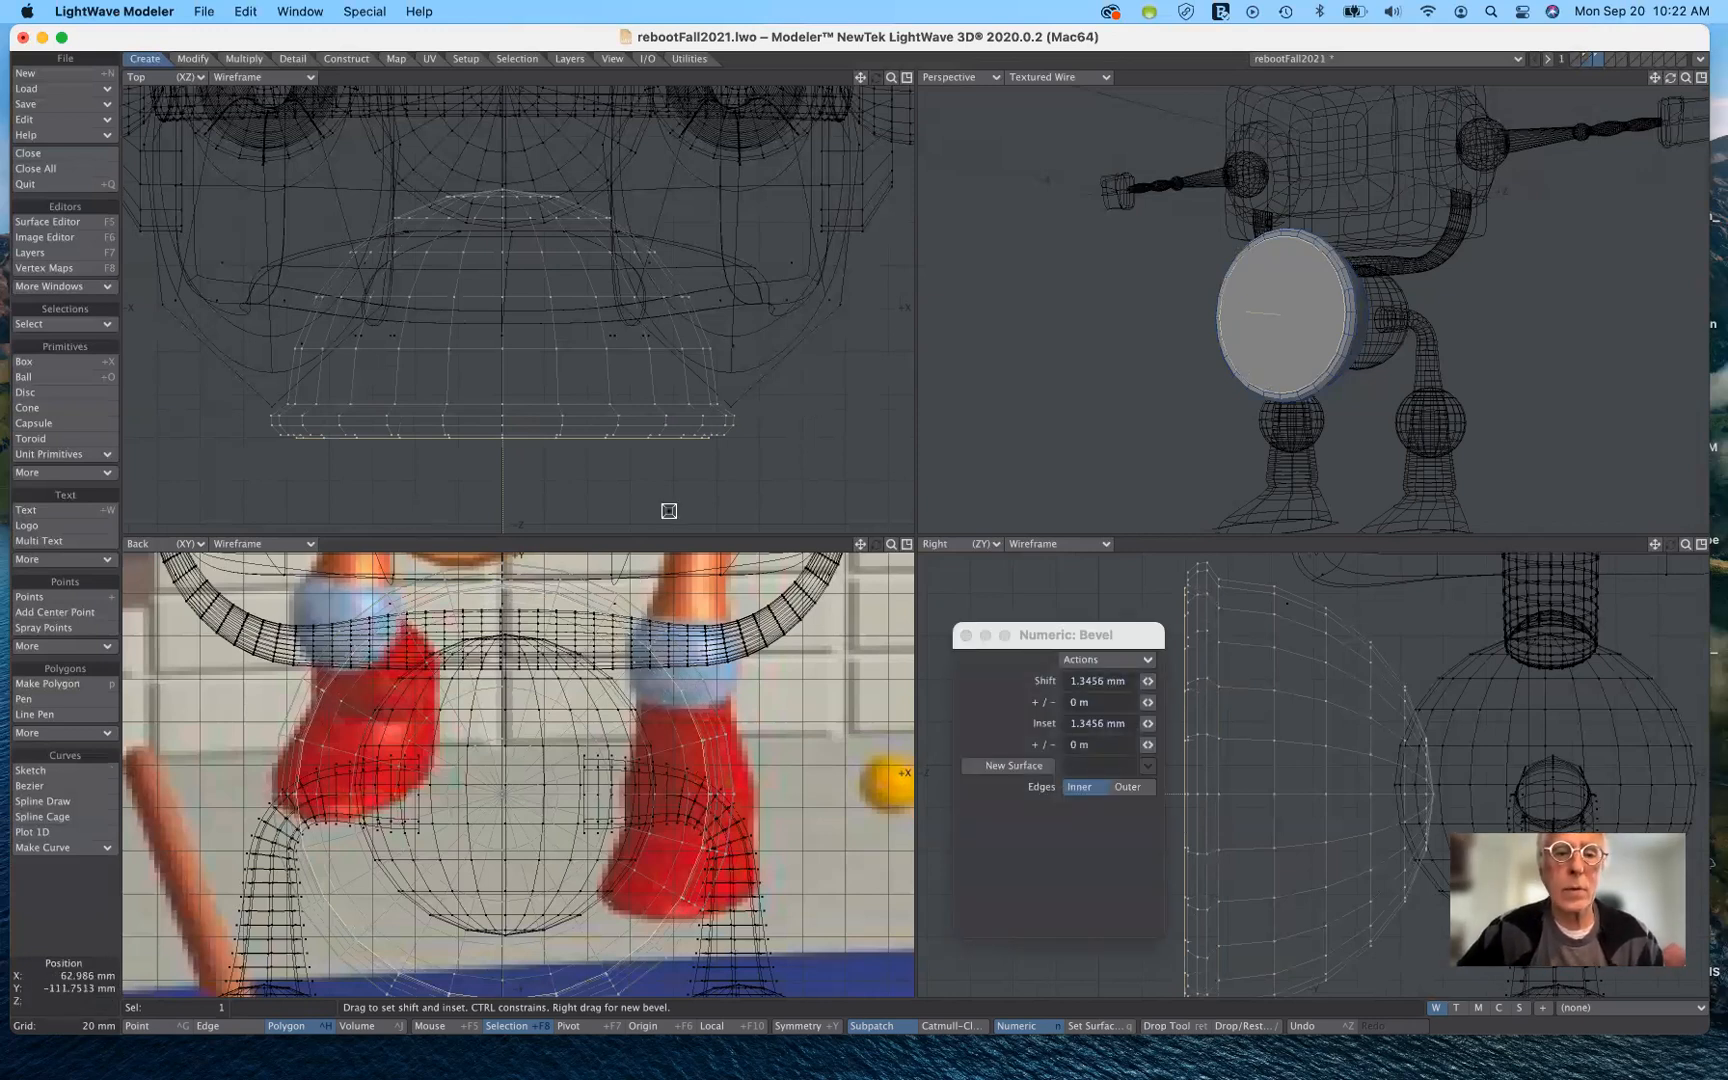
# Recess the cap with two bevels: shift about -9 mm with 1.8 mm inset, and shift about -14.8 mm with 17.9 mm inset.
pyautogui.moveTo(690, 486); pyautogui.dragTo(680, 518)
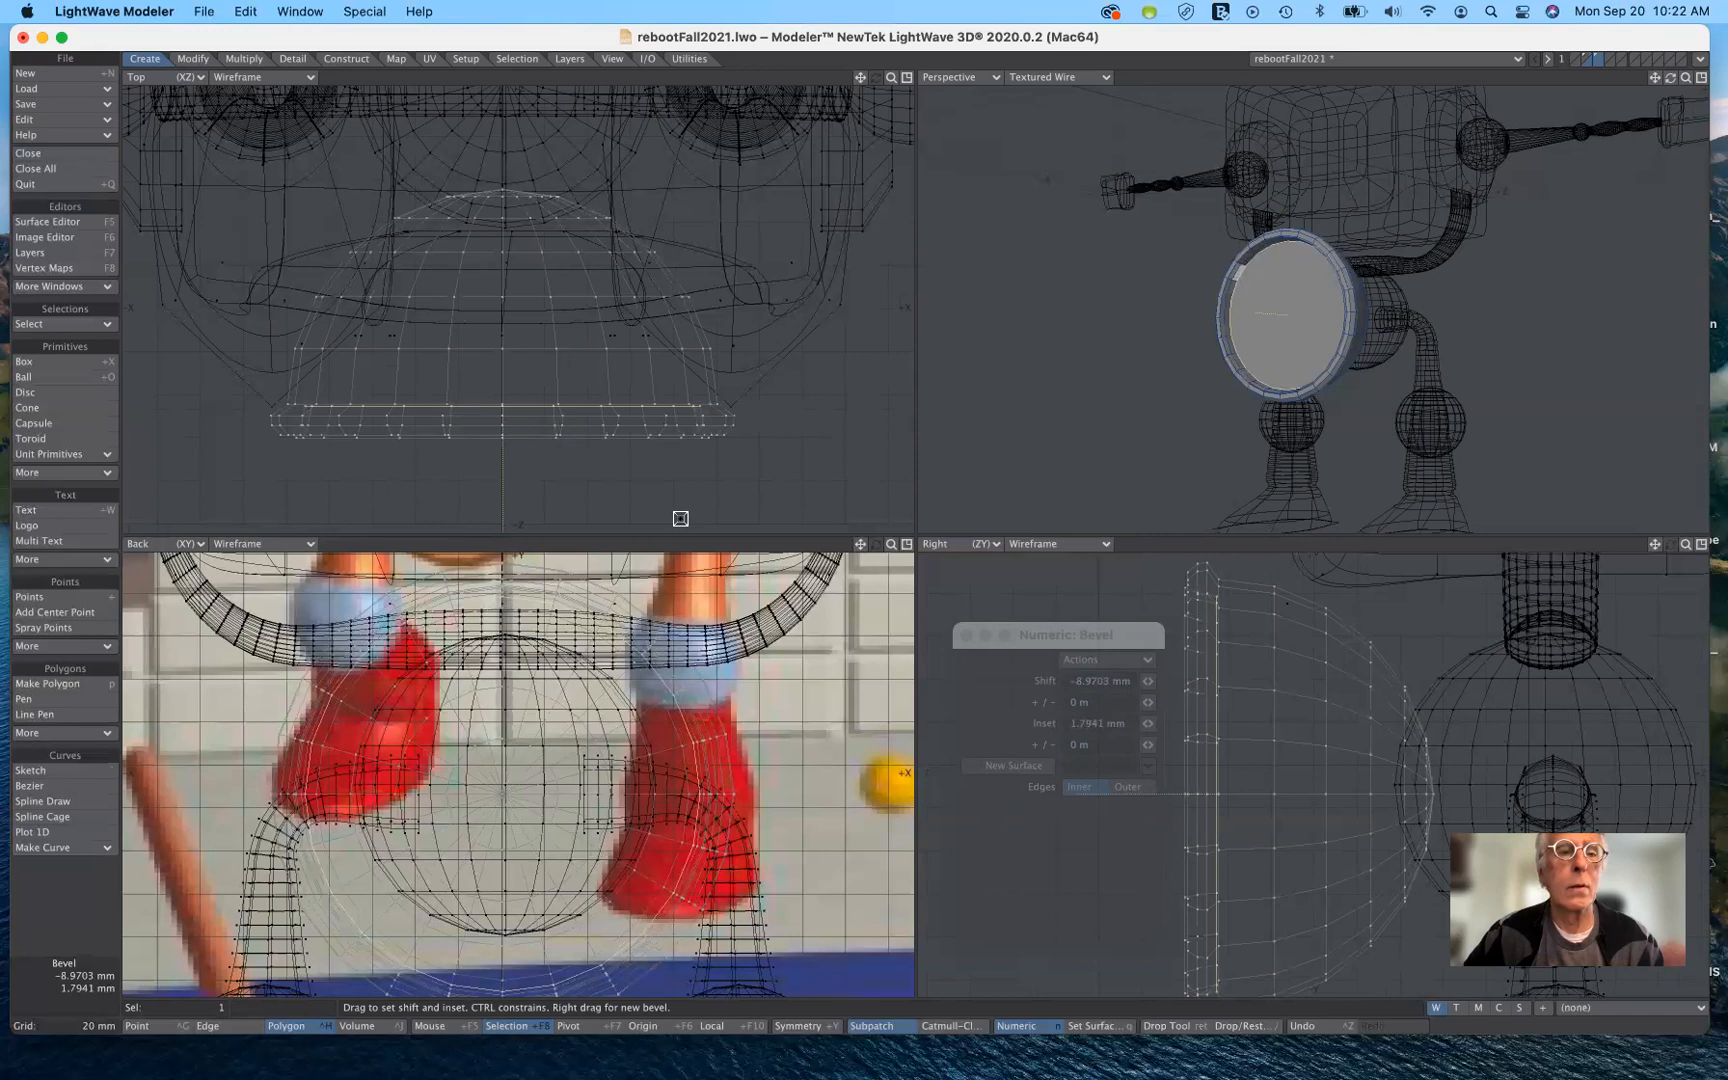
pyautogui.moveTo(680, 518); pyautogui.dragTo(661, 538)
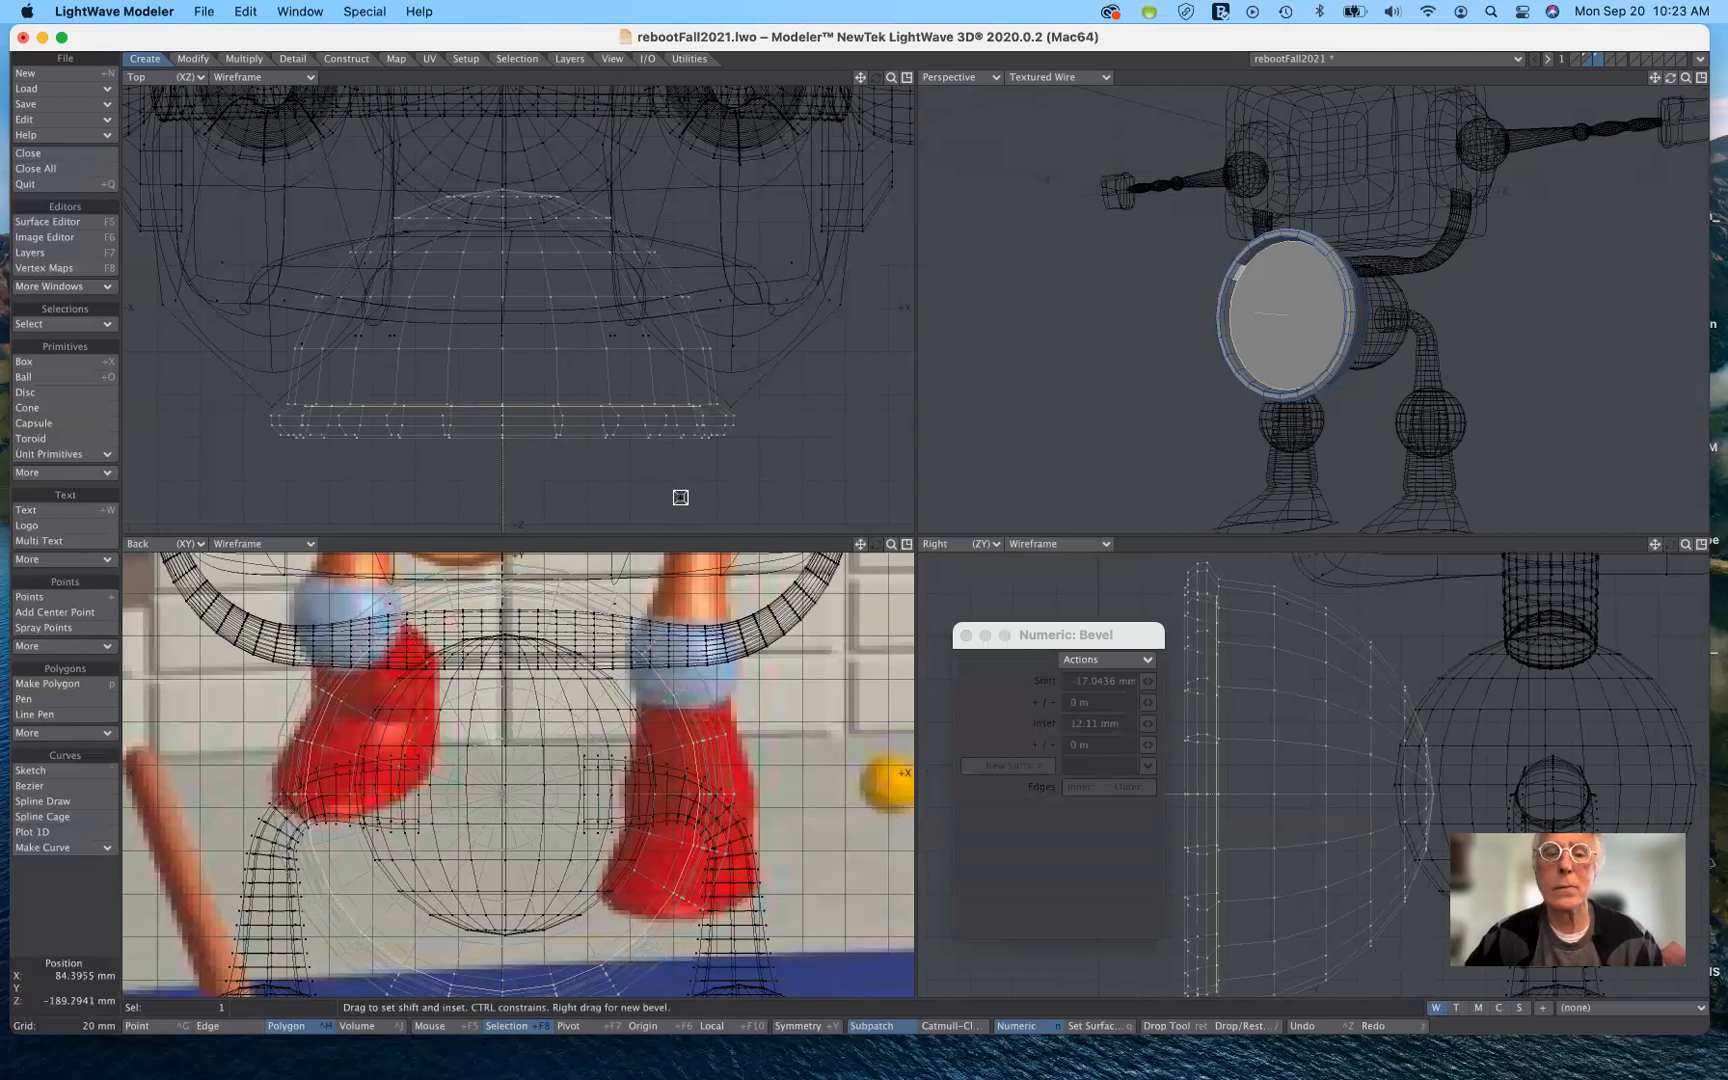
pyautogui.moveTo(676, 509); pyautogui.dragTo(644, 524)
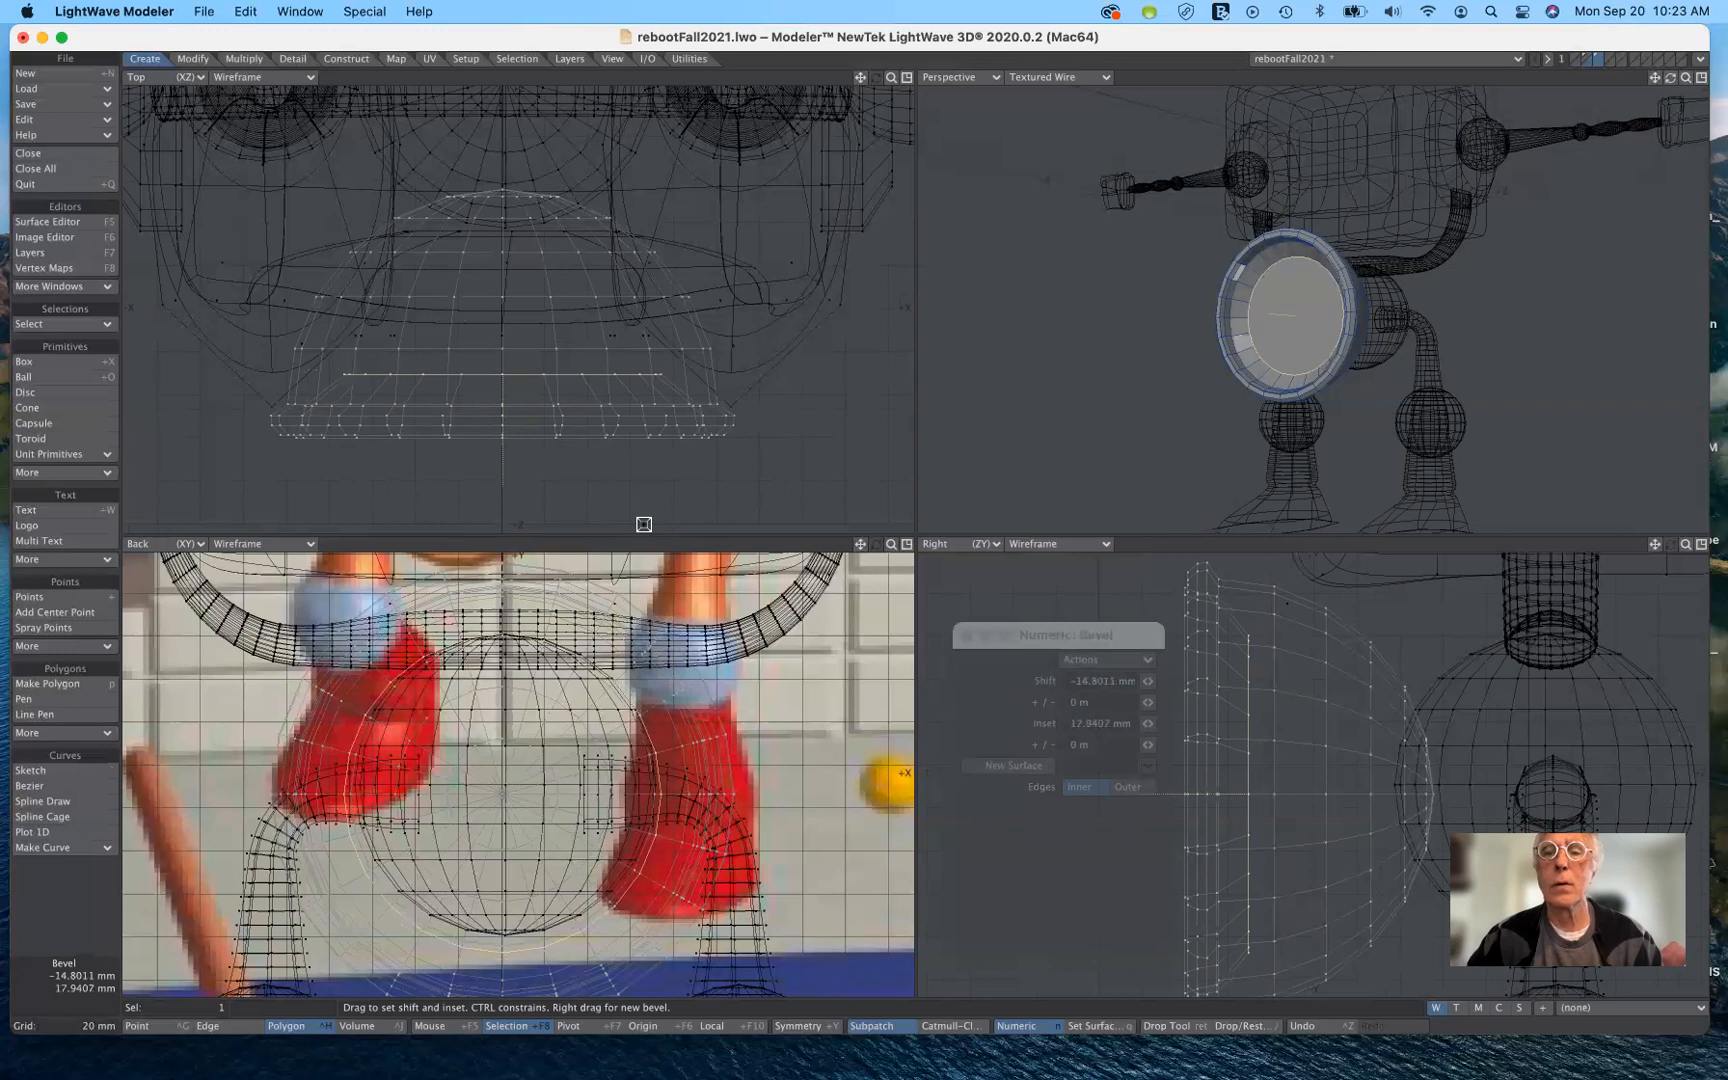
pyautogui.moveTo(644, 524); pyautogui.dragTo(643, 523)
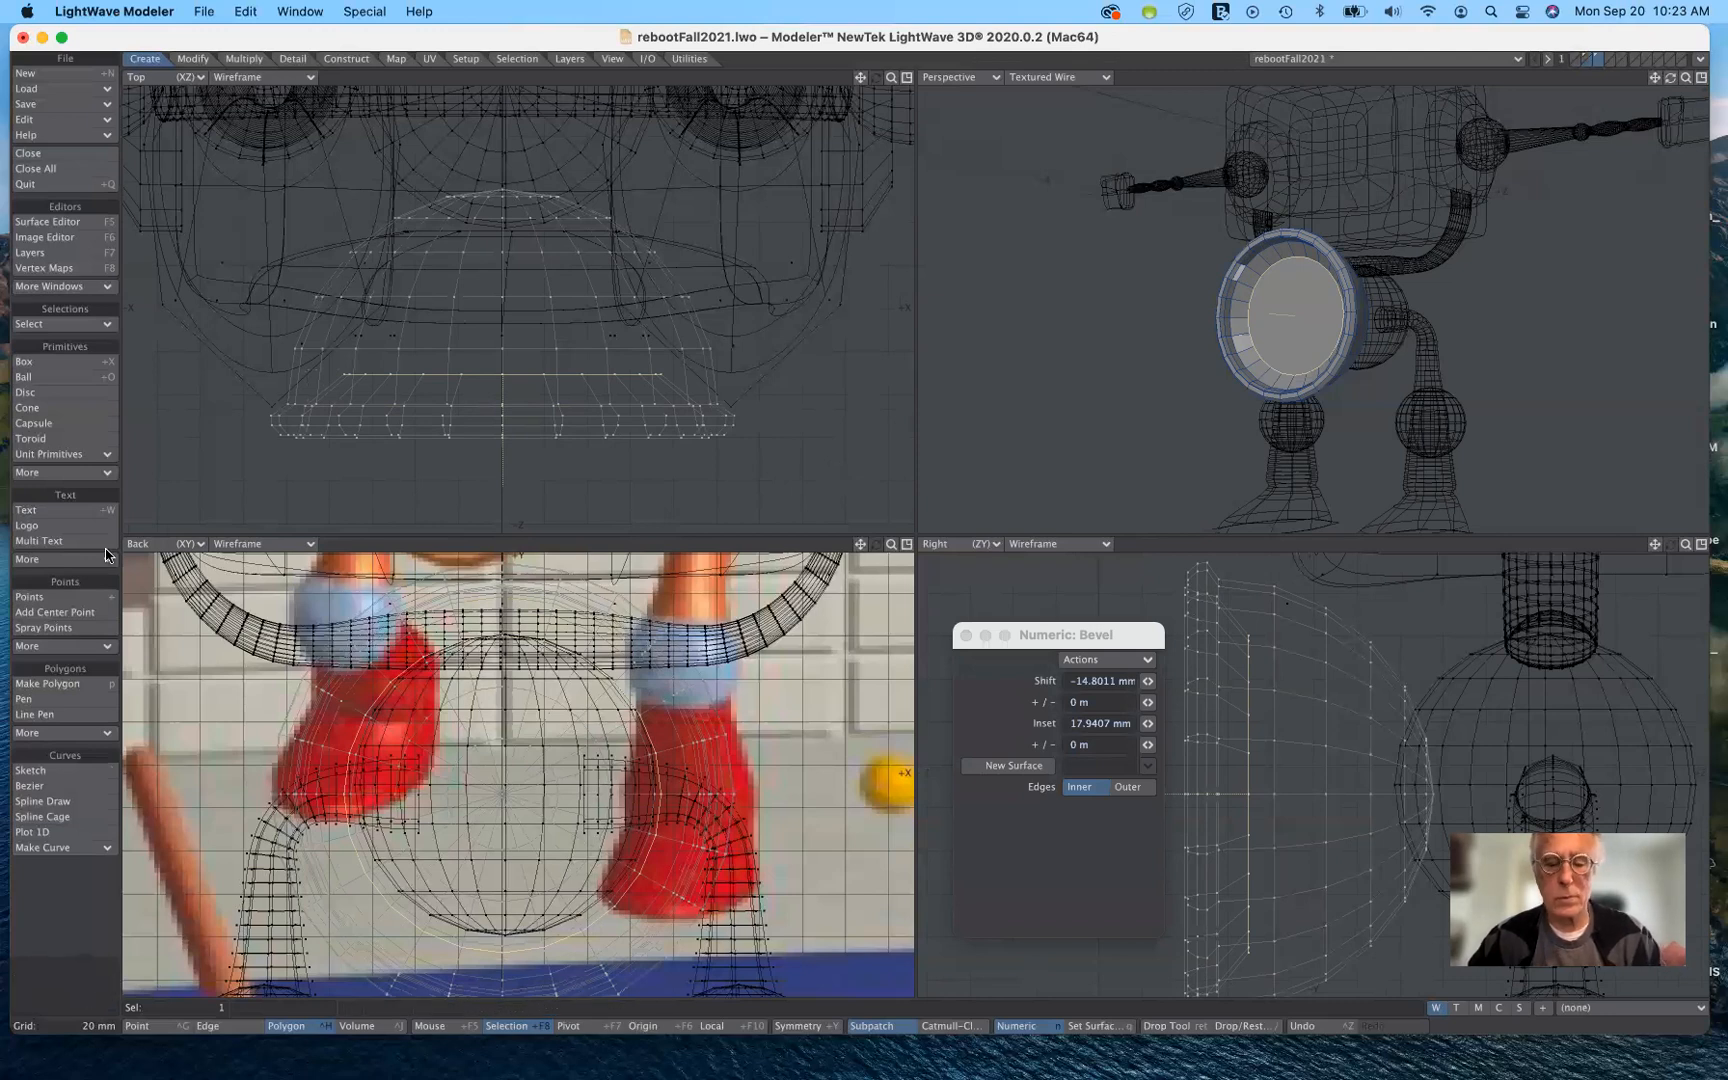
pyautogui.press('space')
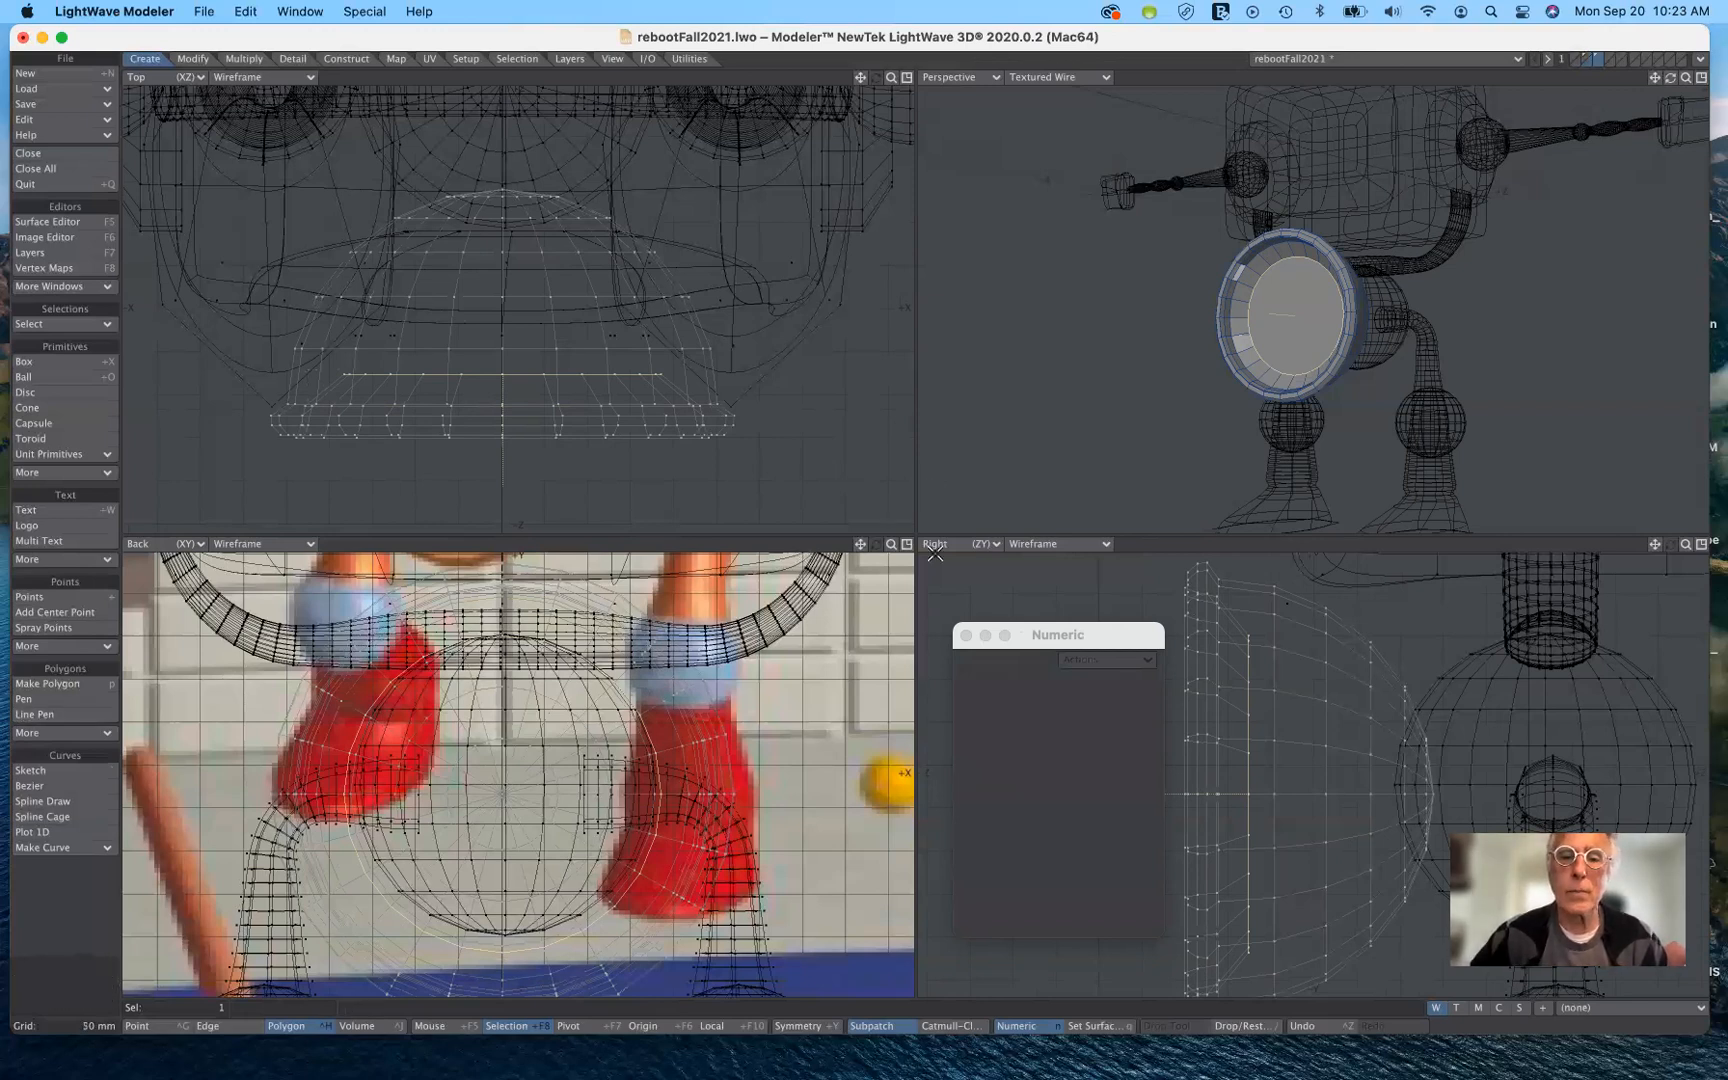
# Split the recessed cap polygon into triangles around a centre point with Make Pole.
pyautogui.moveTo(890, 548)
pyautogui.mouseDown()
pyautogui.moveTo(856, 576)
pyautogui.moveTo(874, 558)
pyautogui.mouseUp()
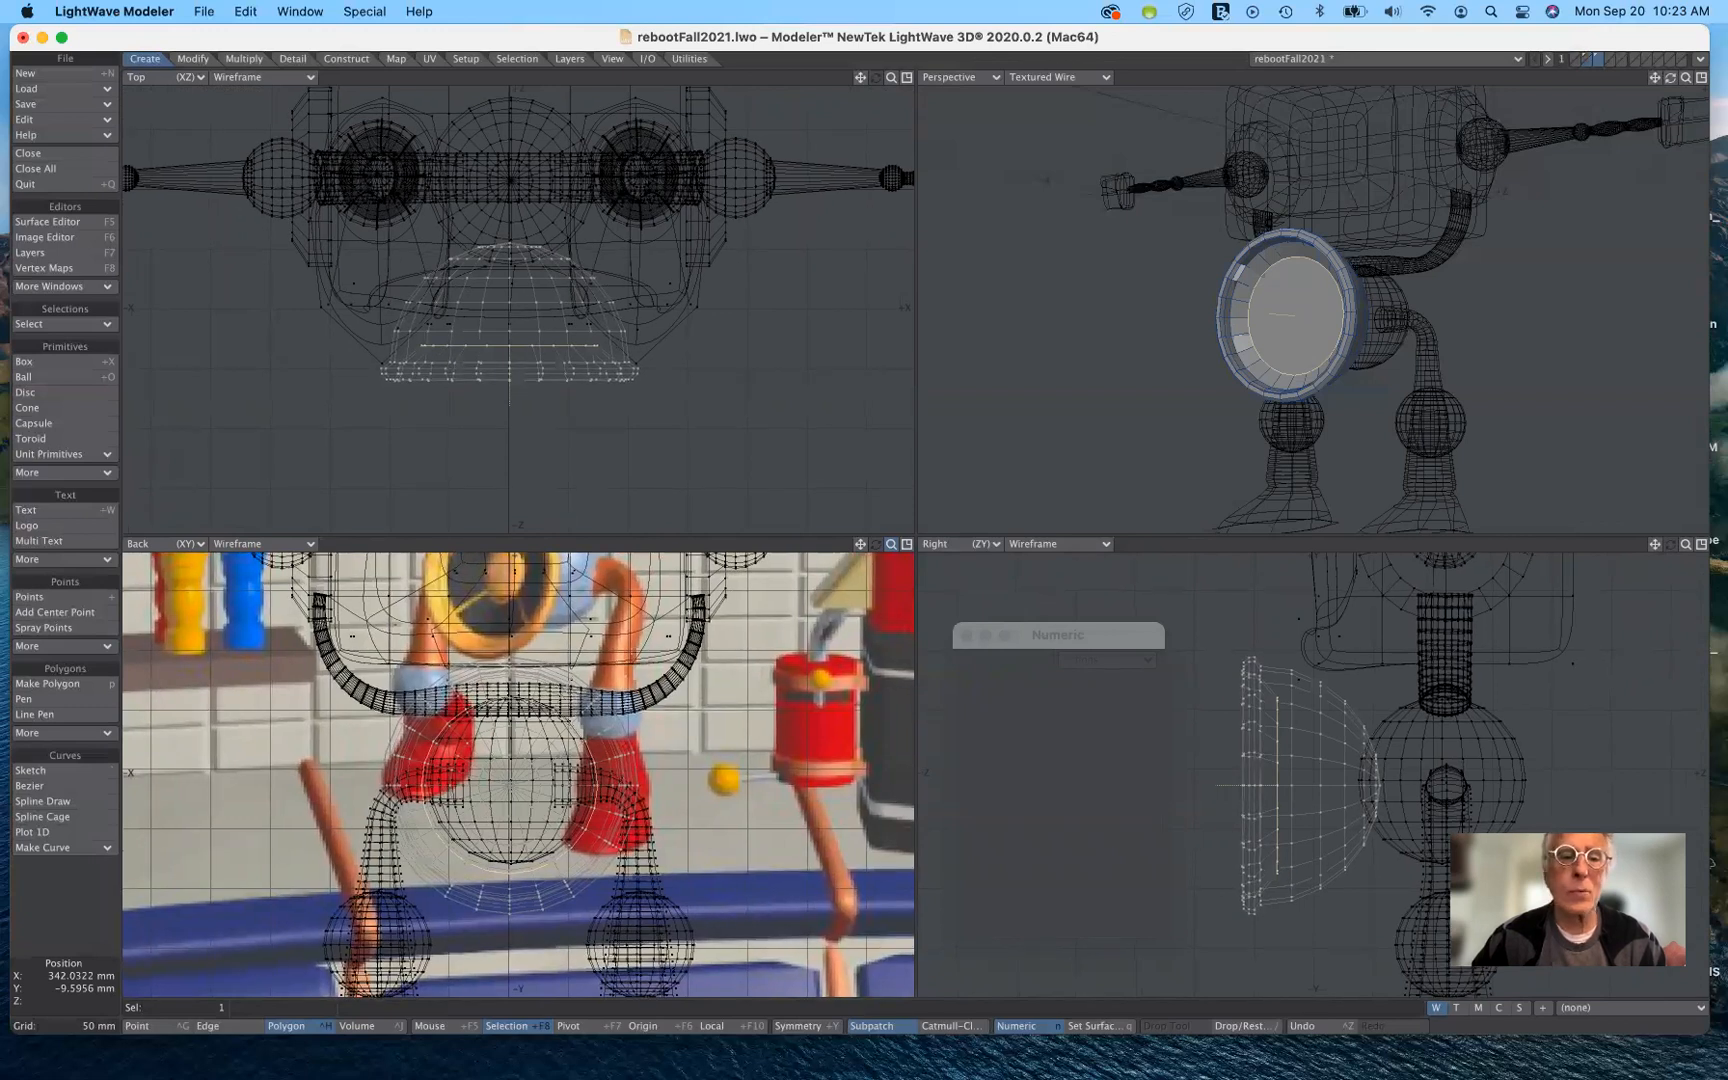
pyautogui.moveTo(874, 558); pyautogui.dragTo(866, 566)
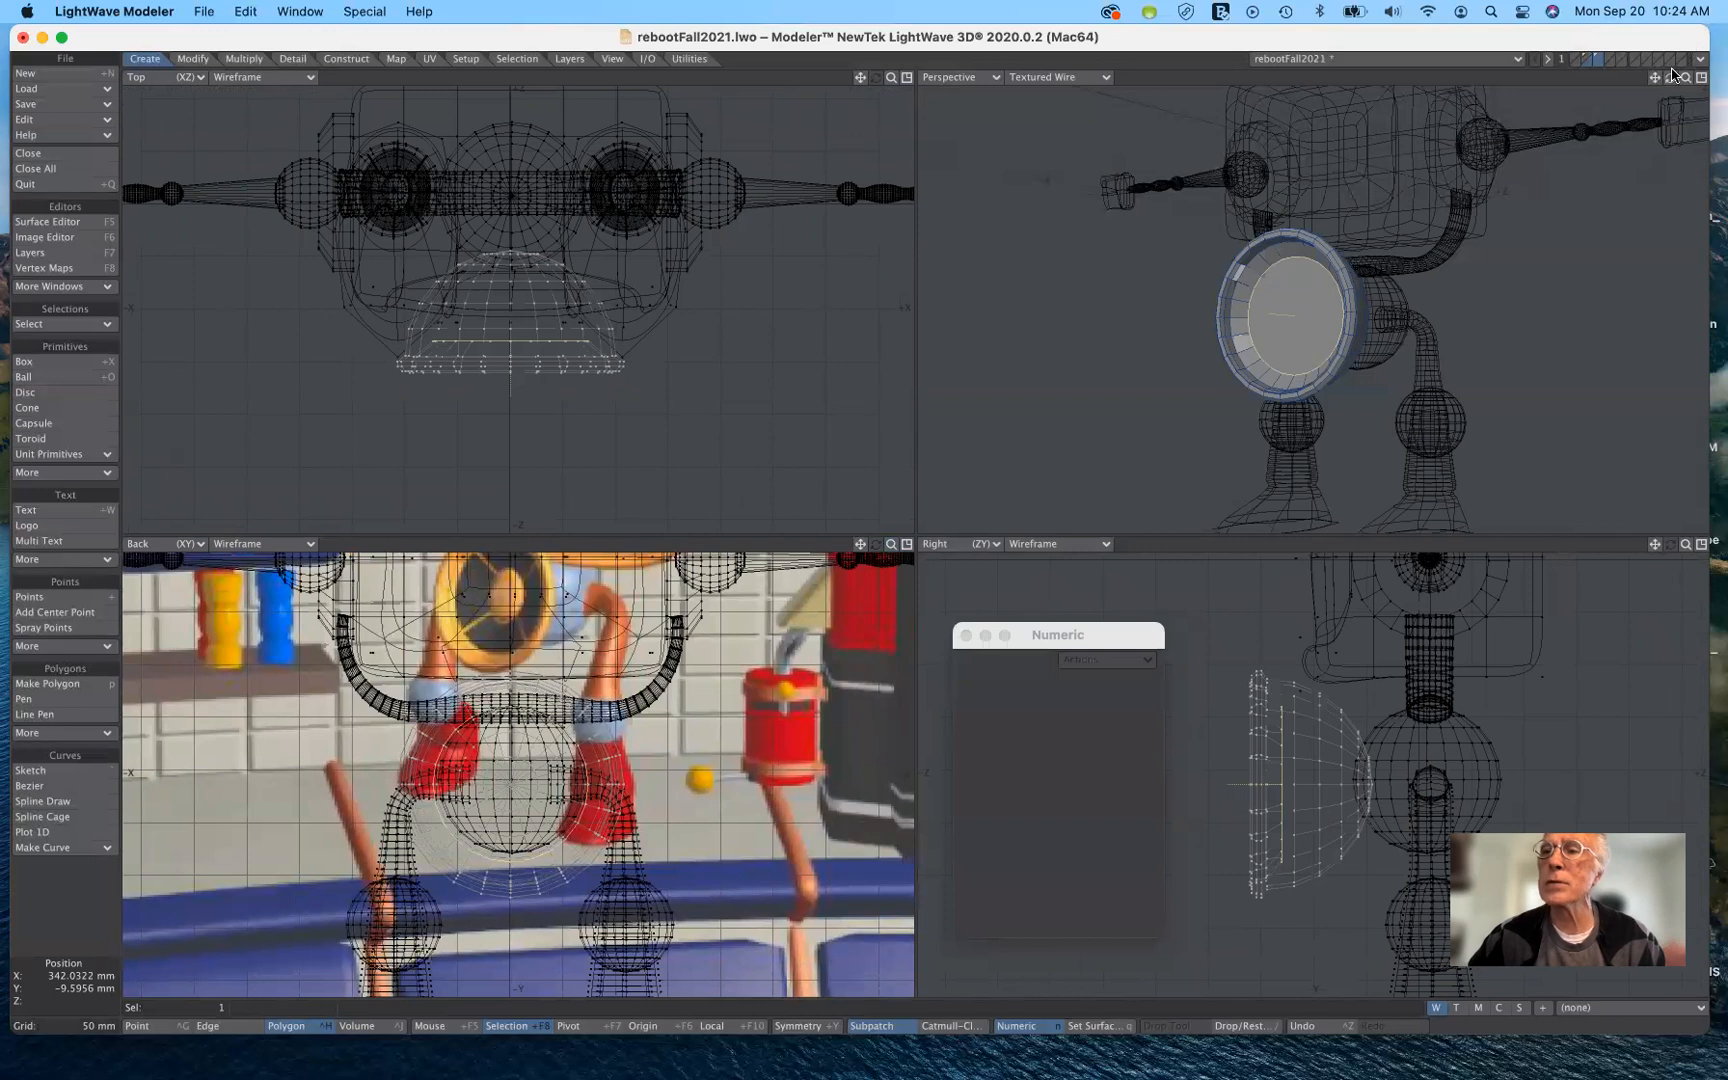
pyautogui.moveTo(1670, 77); pyautogui.dragTo(1634, 78)
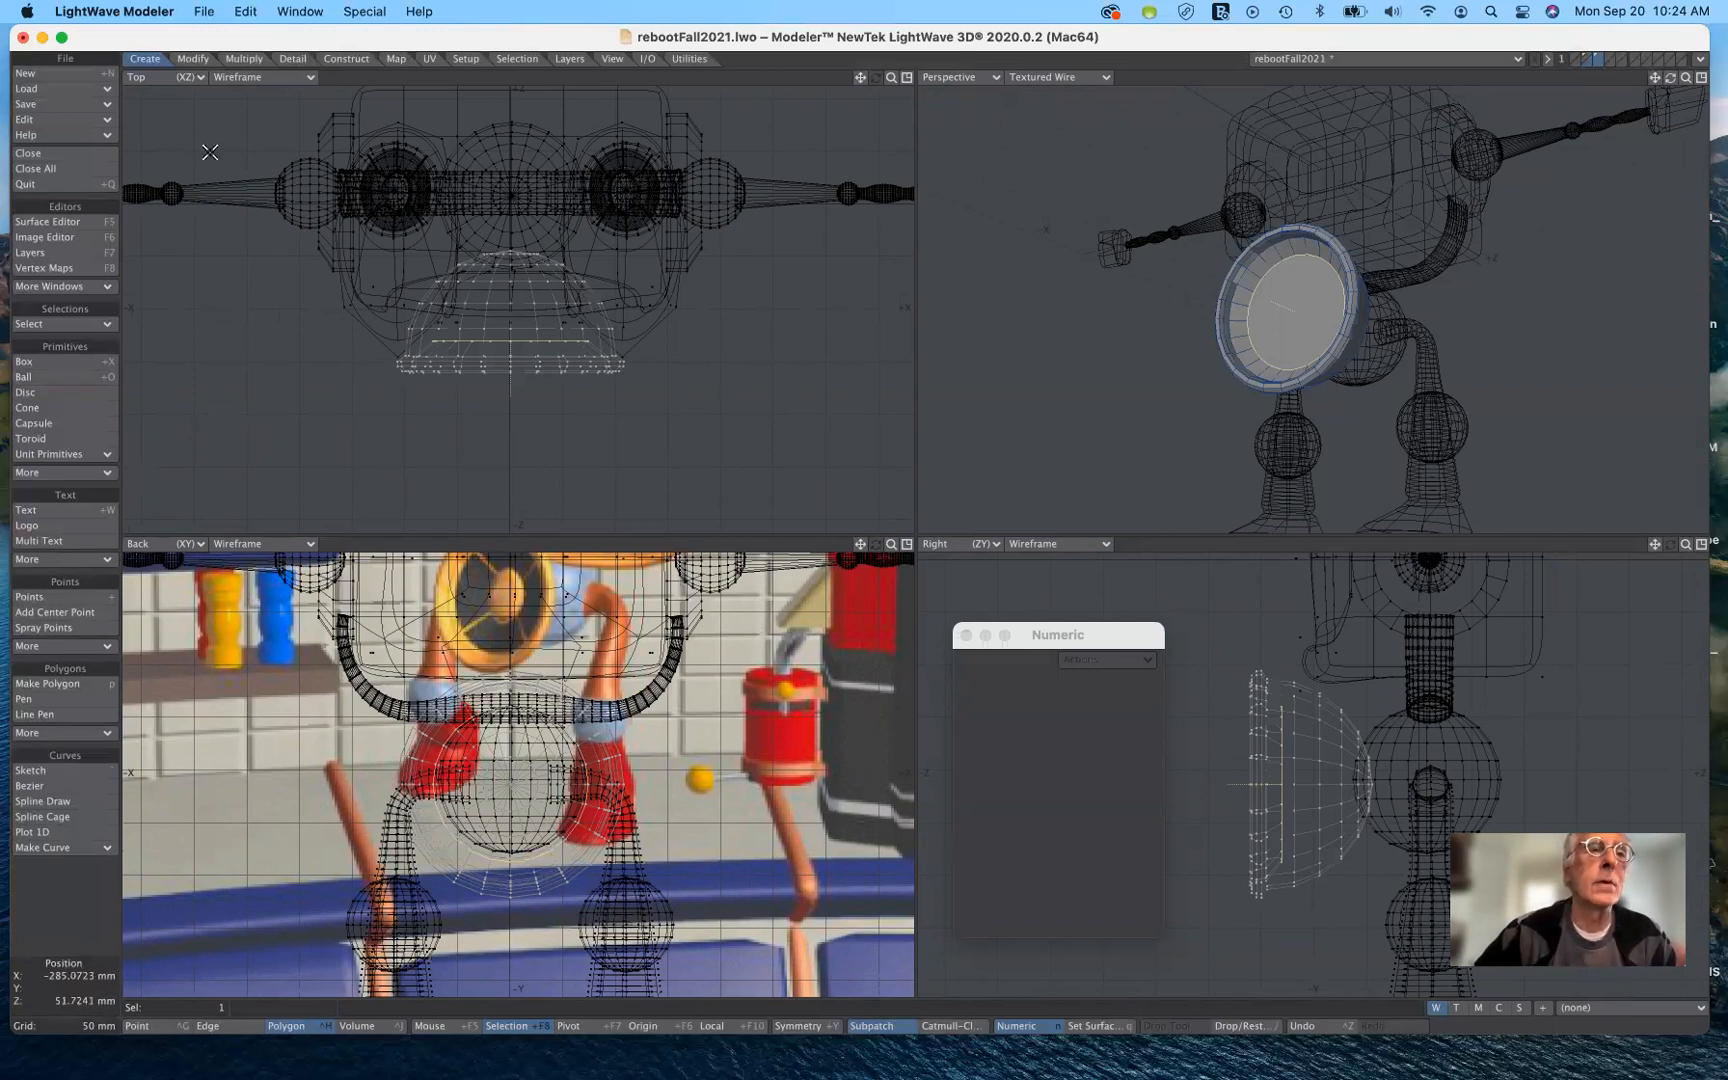
pyautogui.click(243, 58)
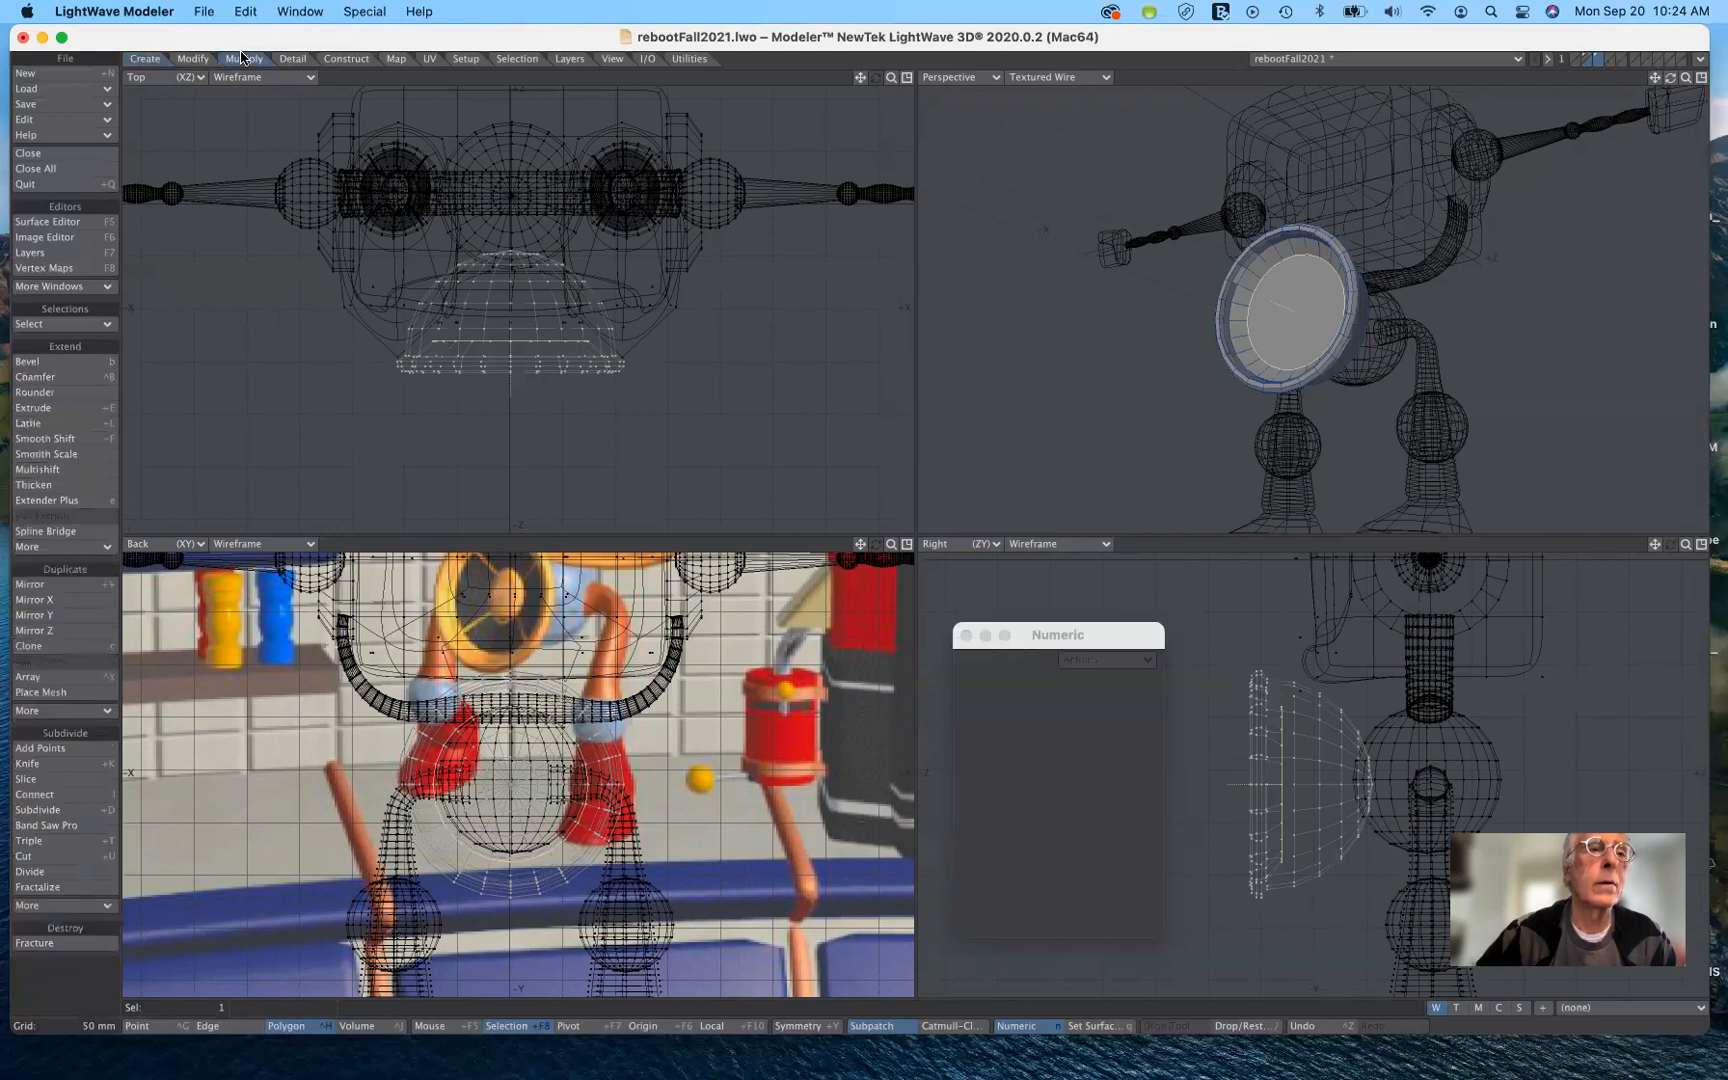
pyautogui.click(51, 908)
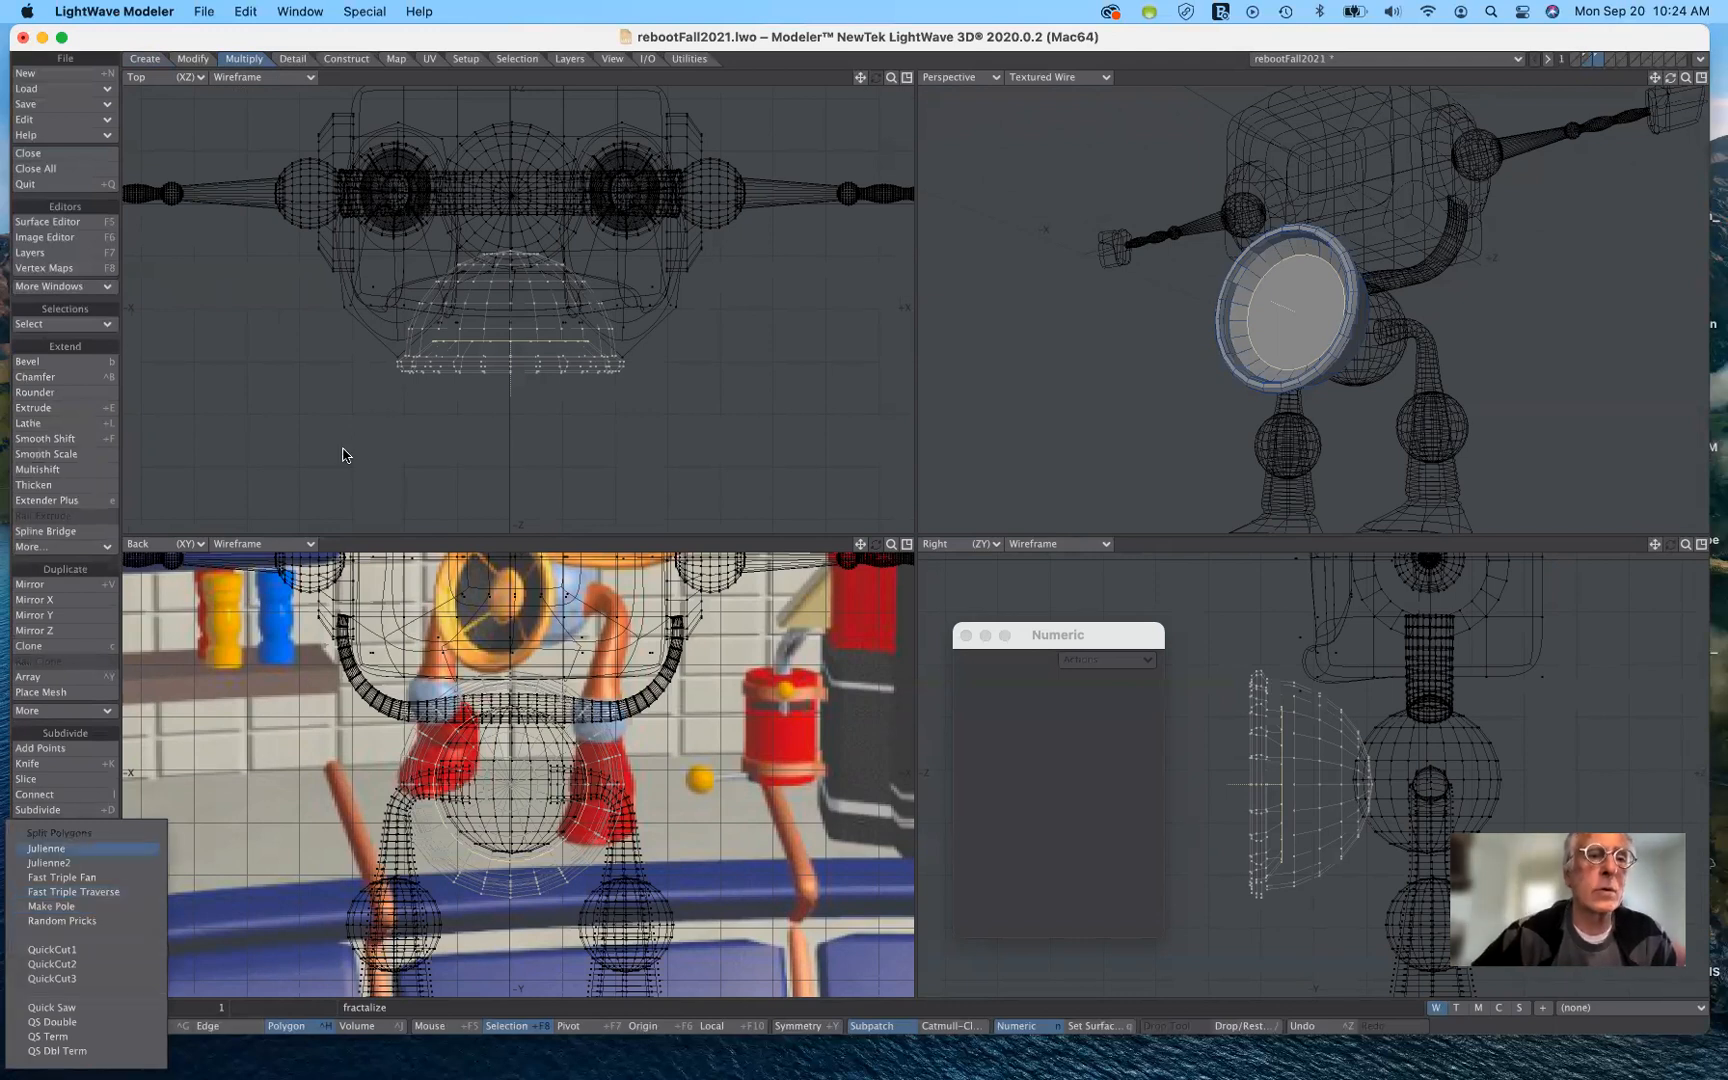
pyautogui.click(284, 45)
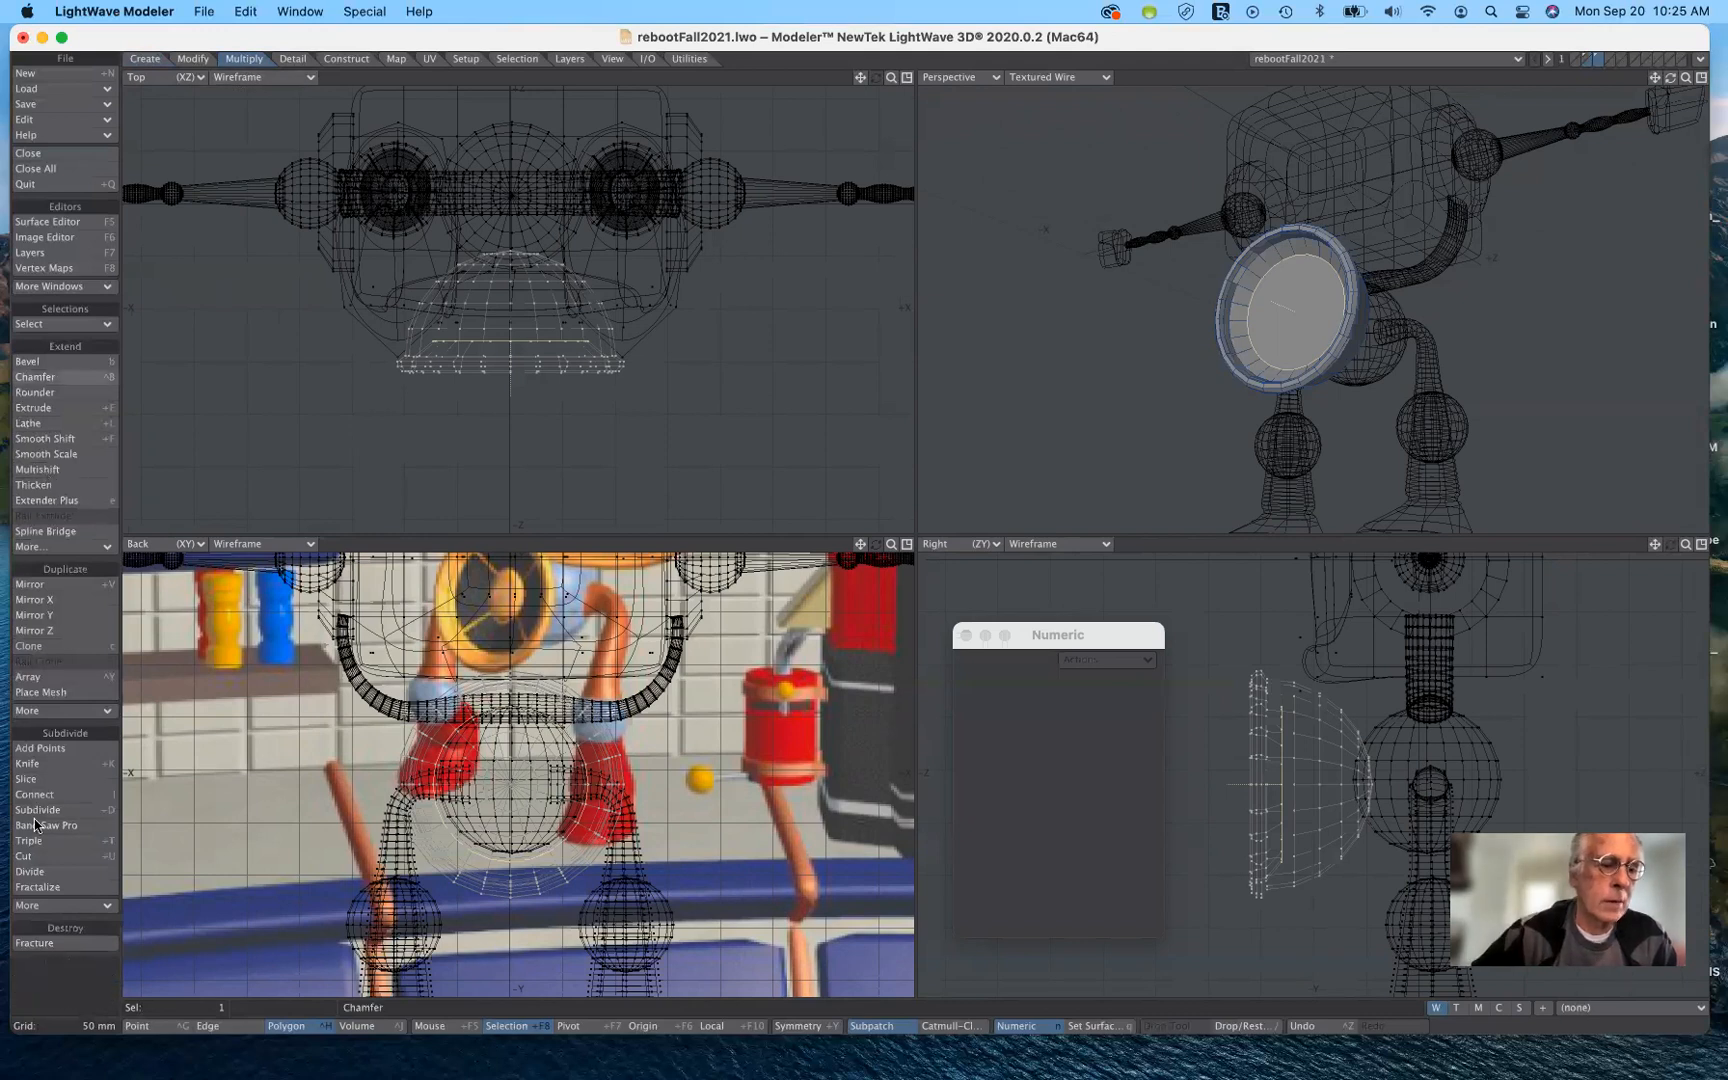
pyautogui.click(67, 906)
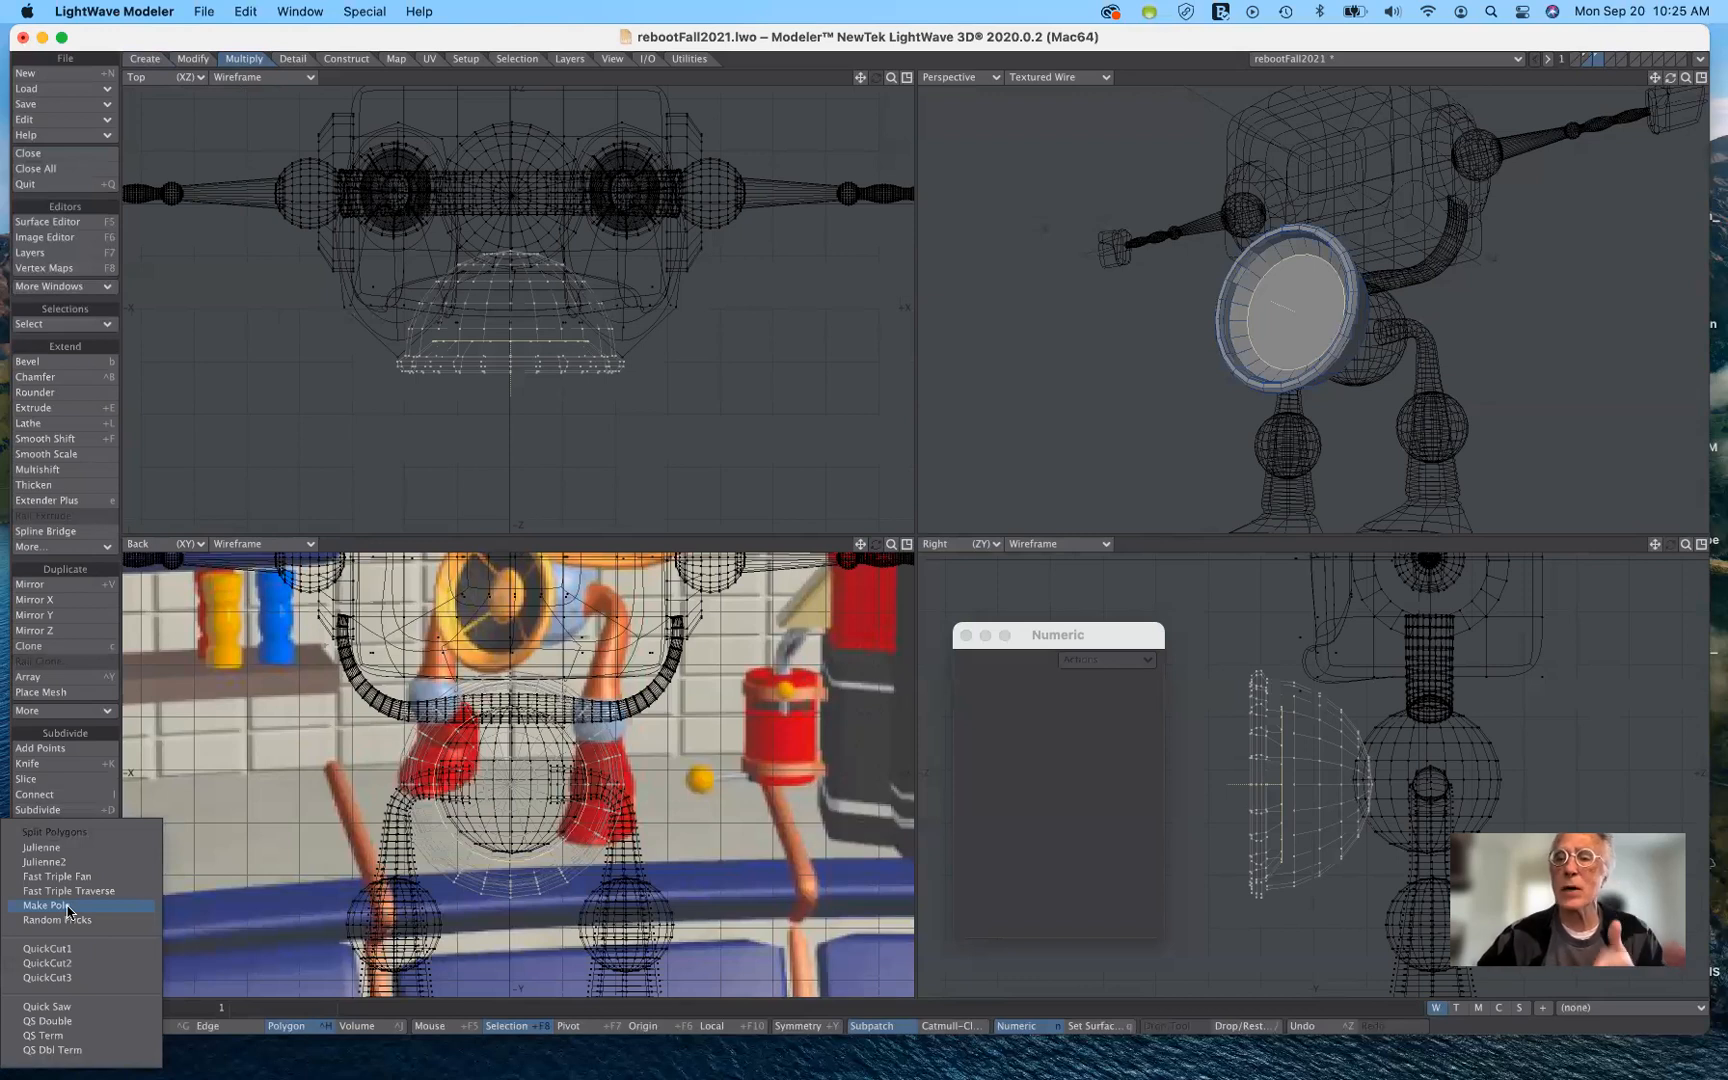
pyautogui.click(66, 906)
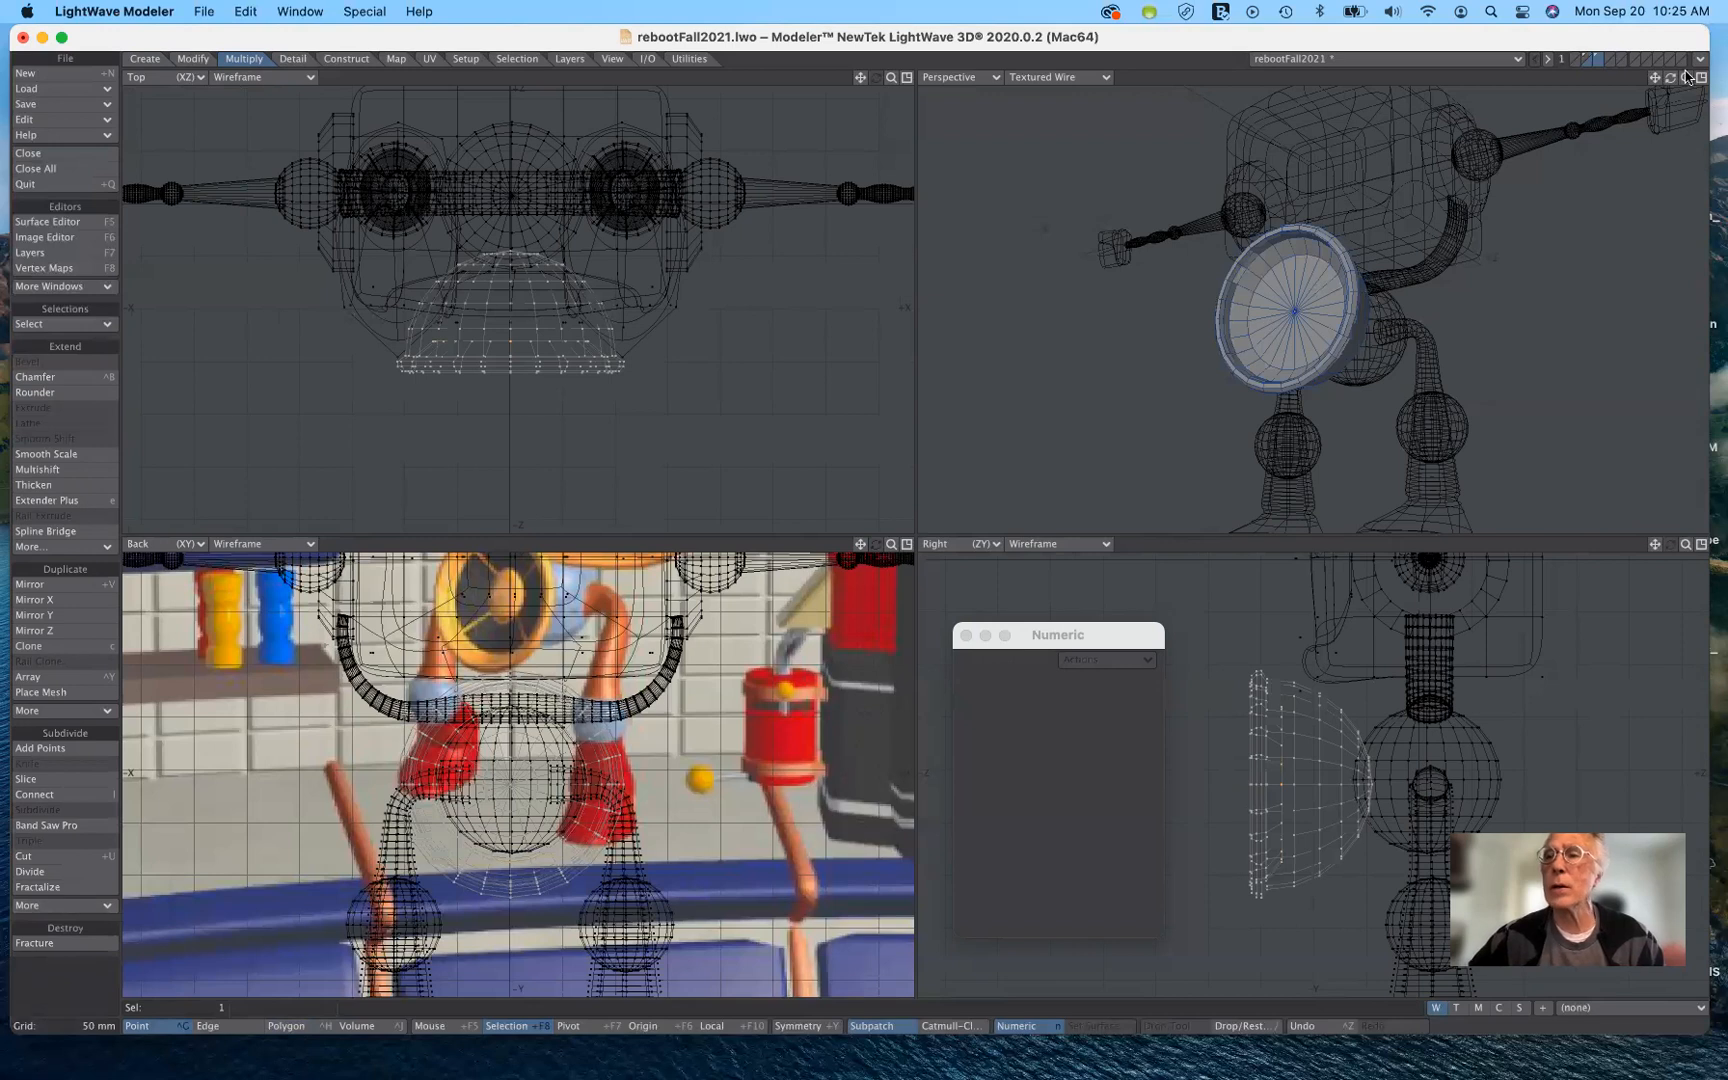
# Switch to polygon selection with nothing selected and convert the whole dish to subpatches.
pyautogui.moveTo(1670, 77)
pyautogui.mouseDown()
pyautogui.moveTo(1715, 75)
pyautogui.moveTo(1668, 77)
pyautogui.moveTo(1700, 78)
pyautogui.mouseUp()
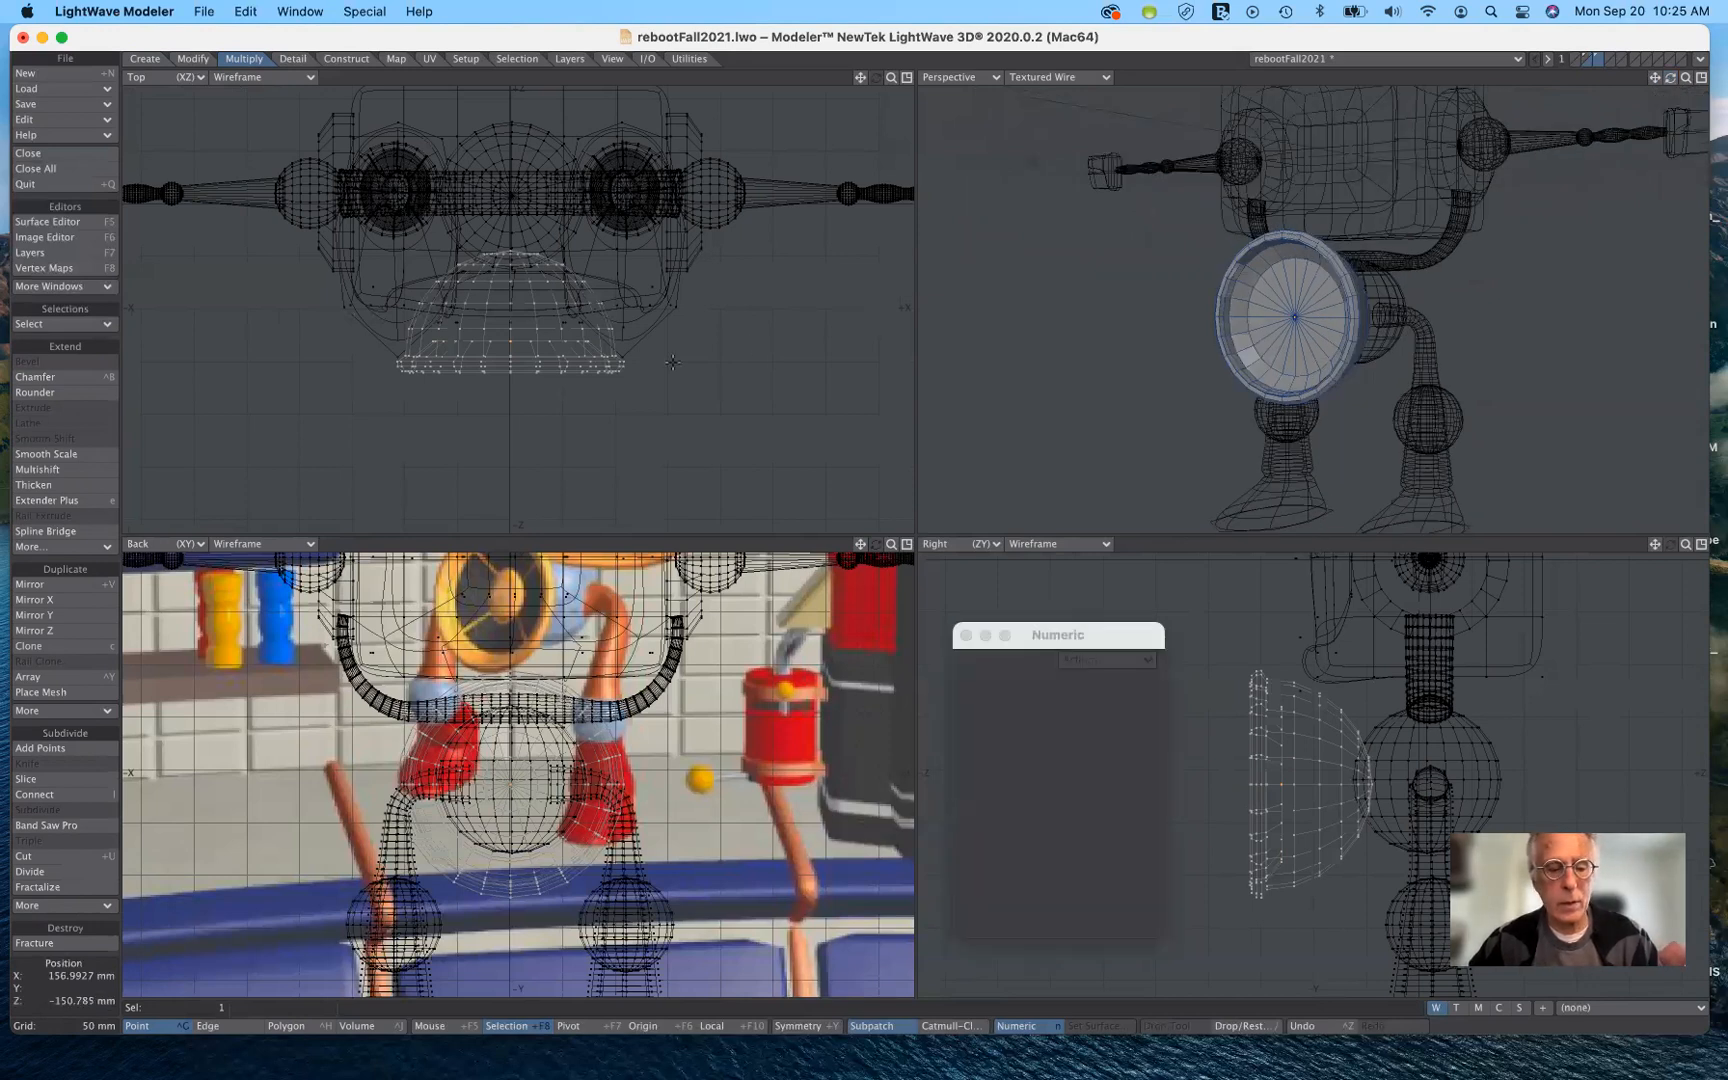
pyautogui.press('Tab')
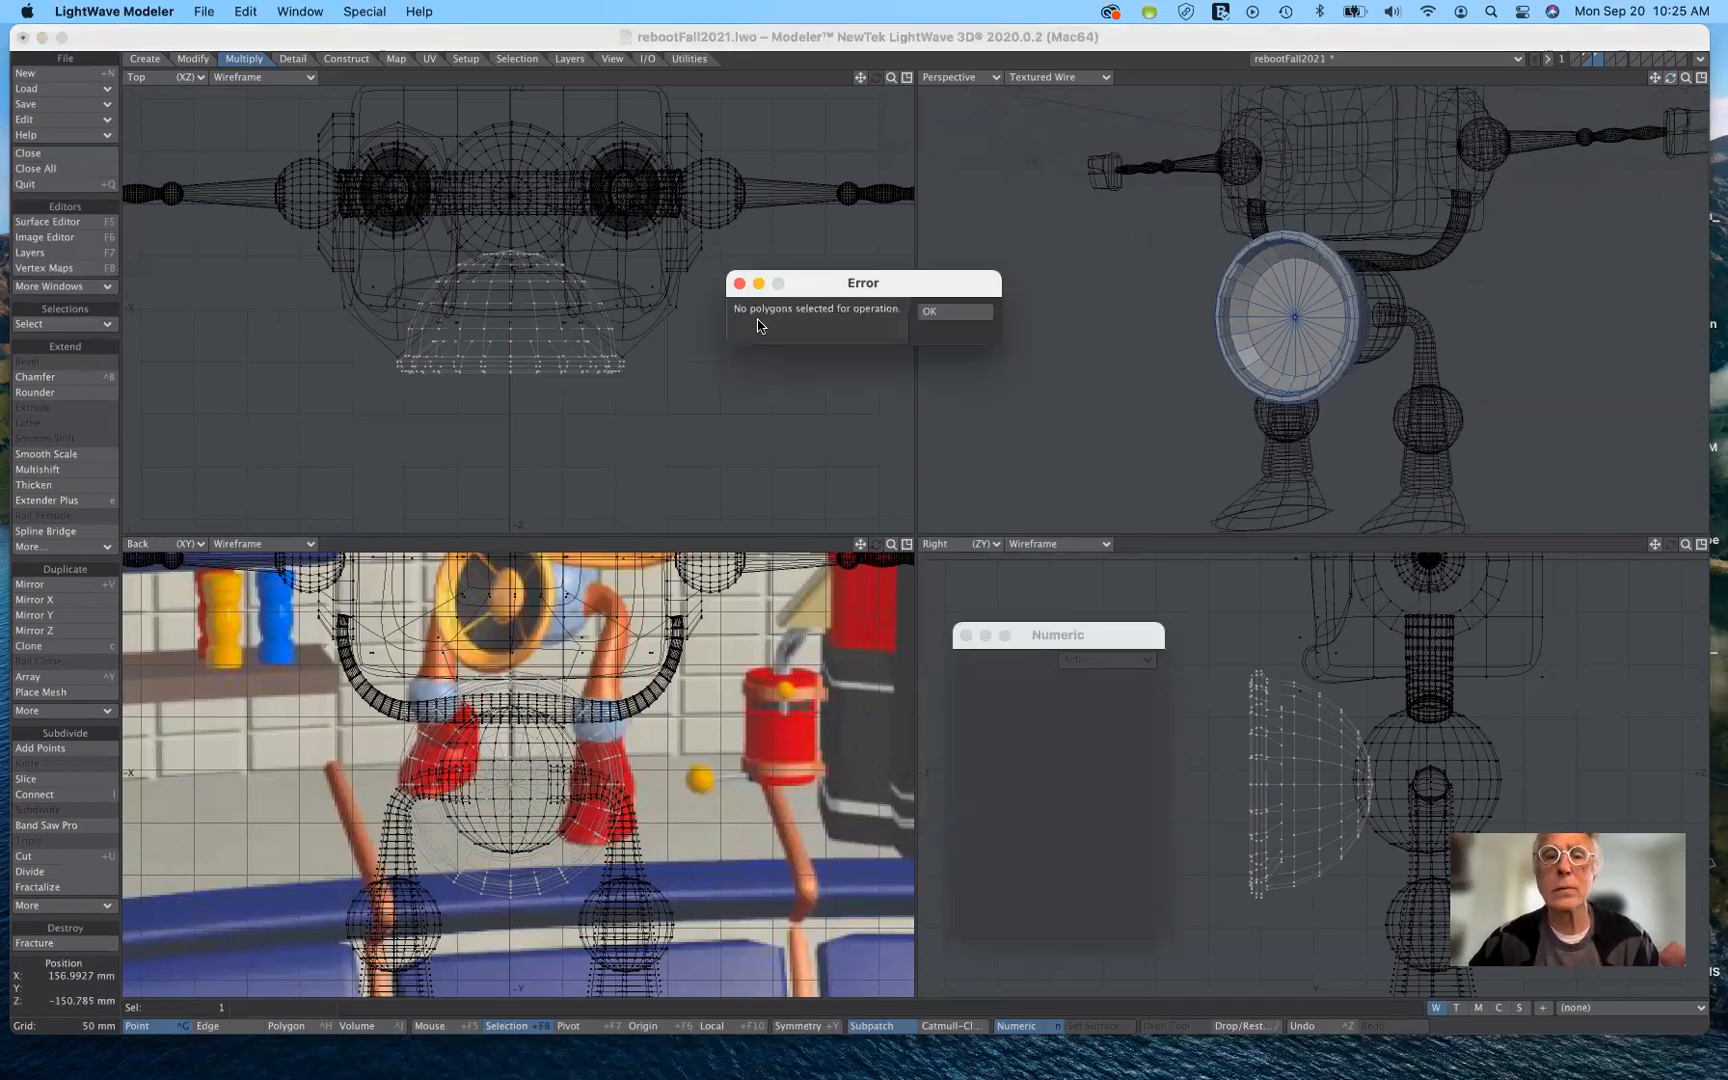
pyautogui.click(939, 315)
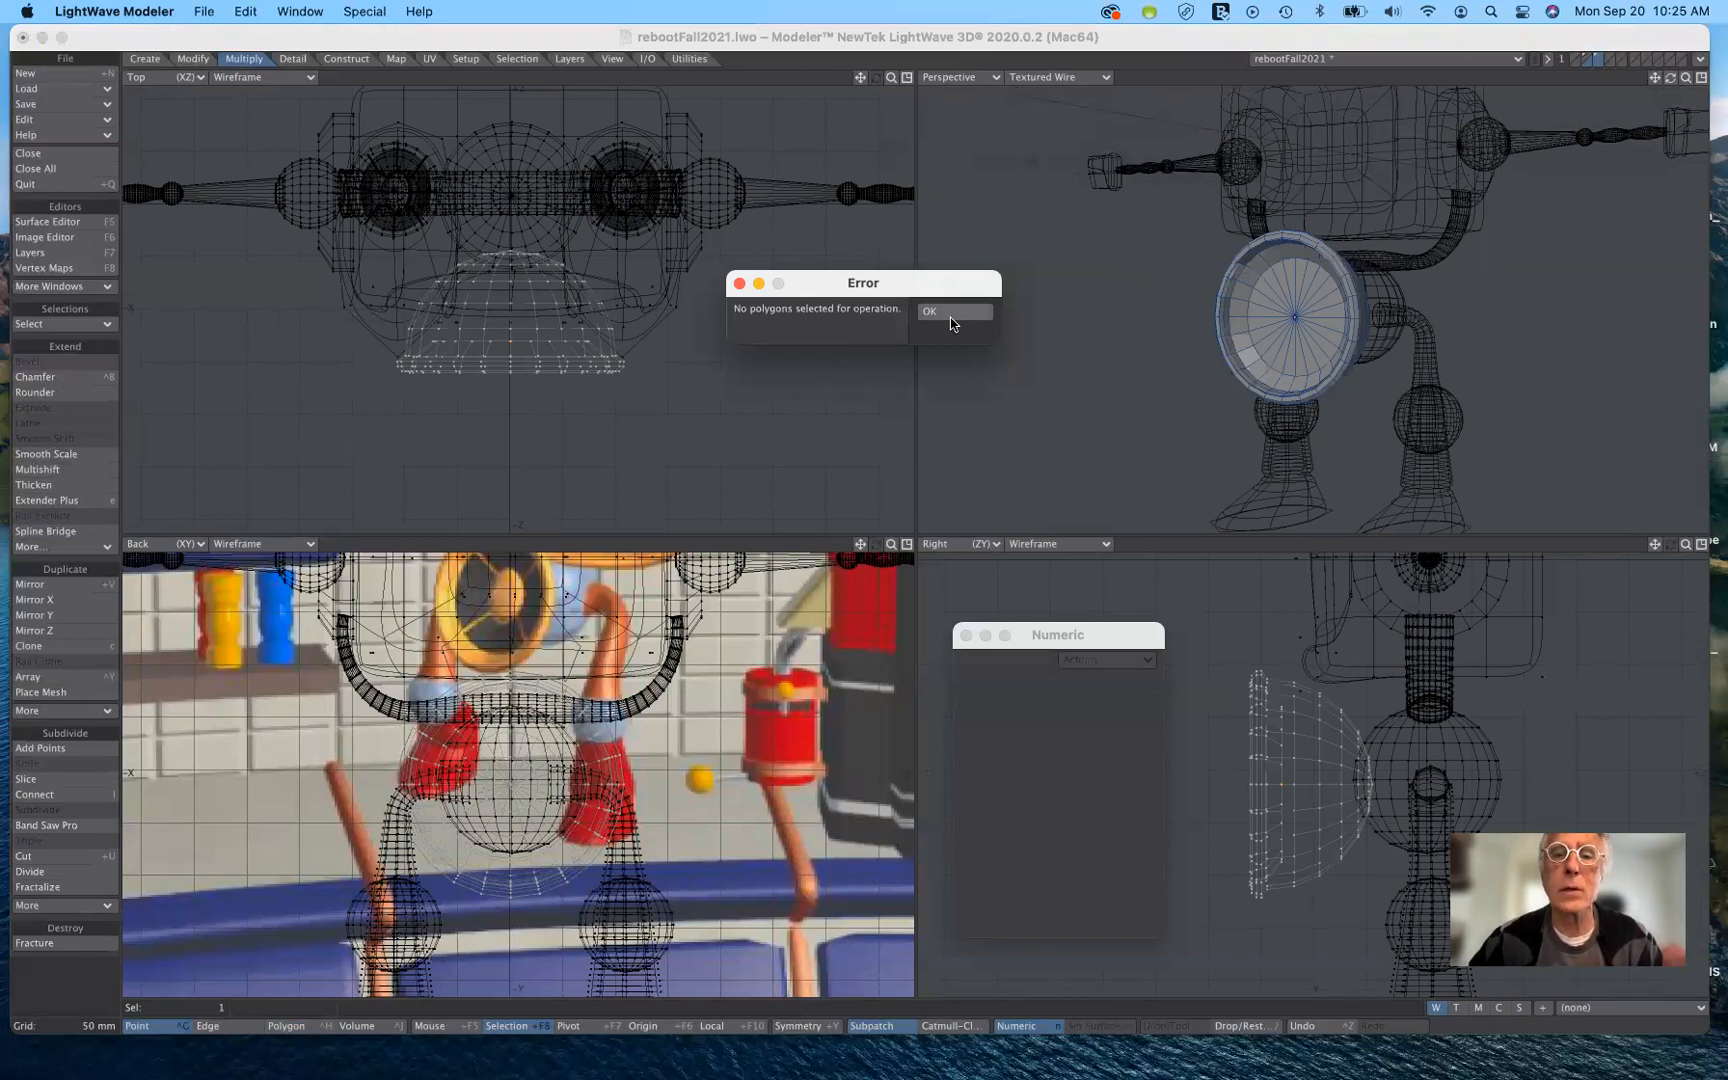
pyautogui.click(948, 314)
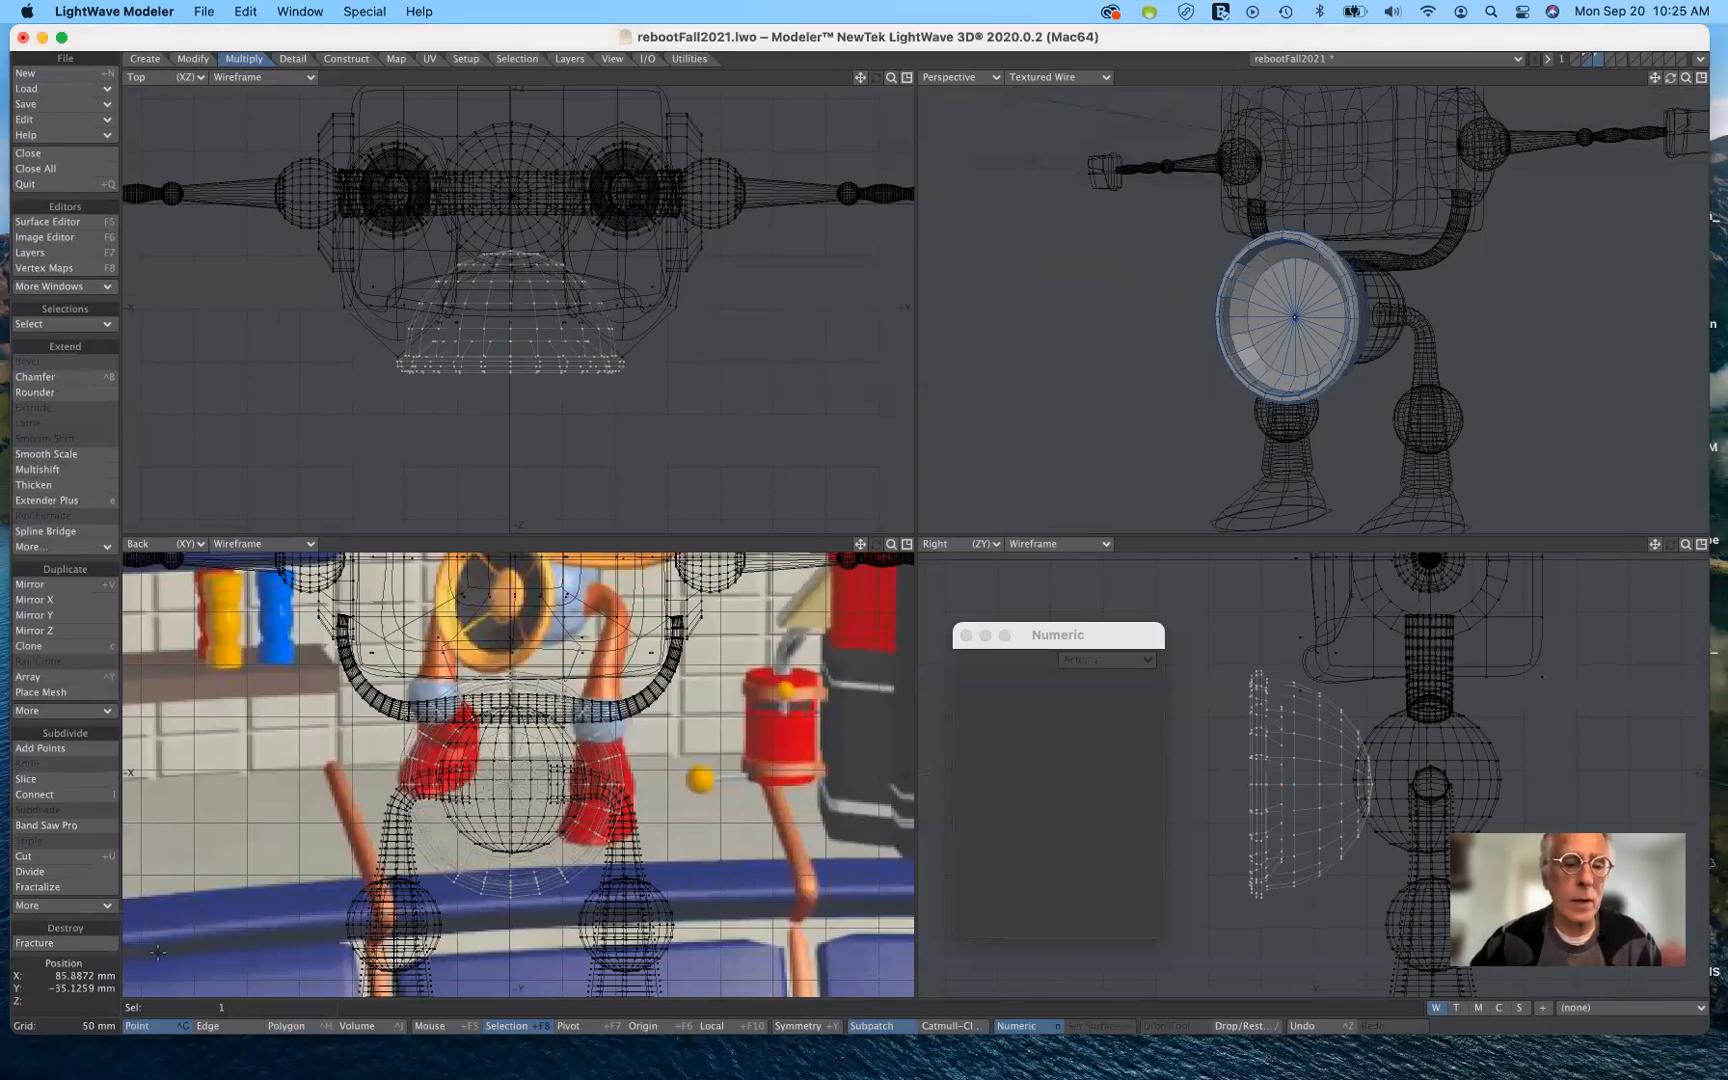
pyautogui.click(288, 1027)
pyautogui.click(70, 1008)
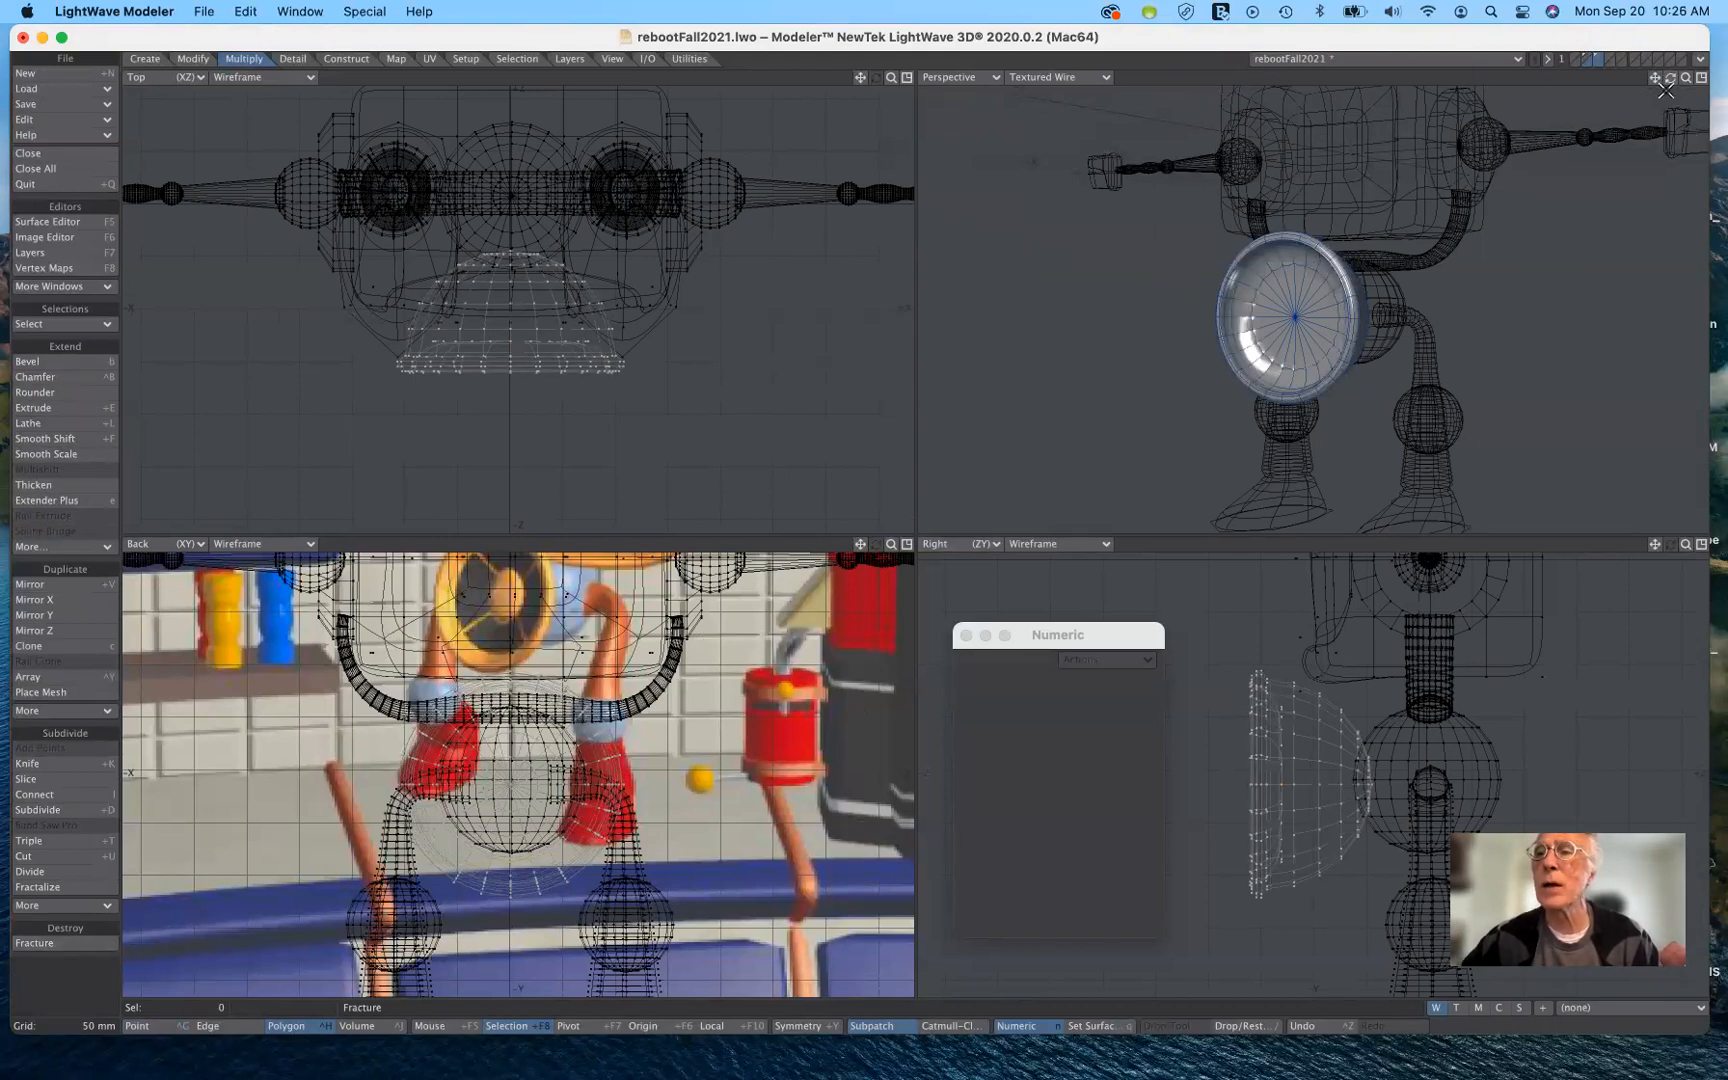
# Assign the existing gold surface to the whole dish in front of the lower torso.
pyautogui.moveTo(1686, 77); pyautogui.dragTo(1444, 133)
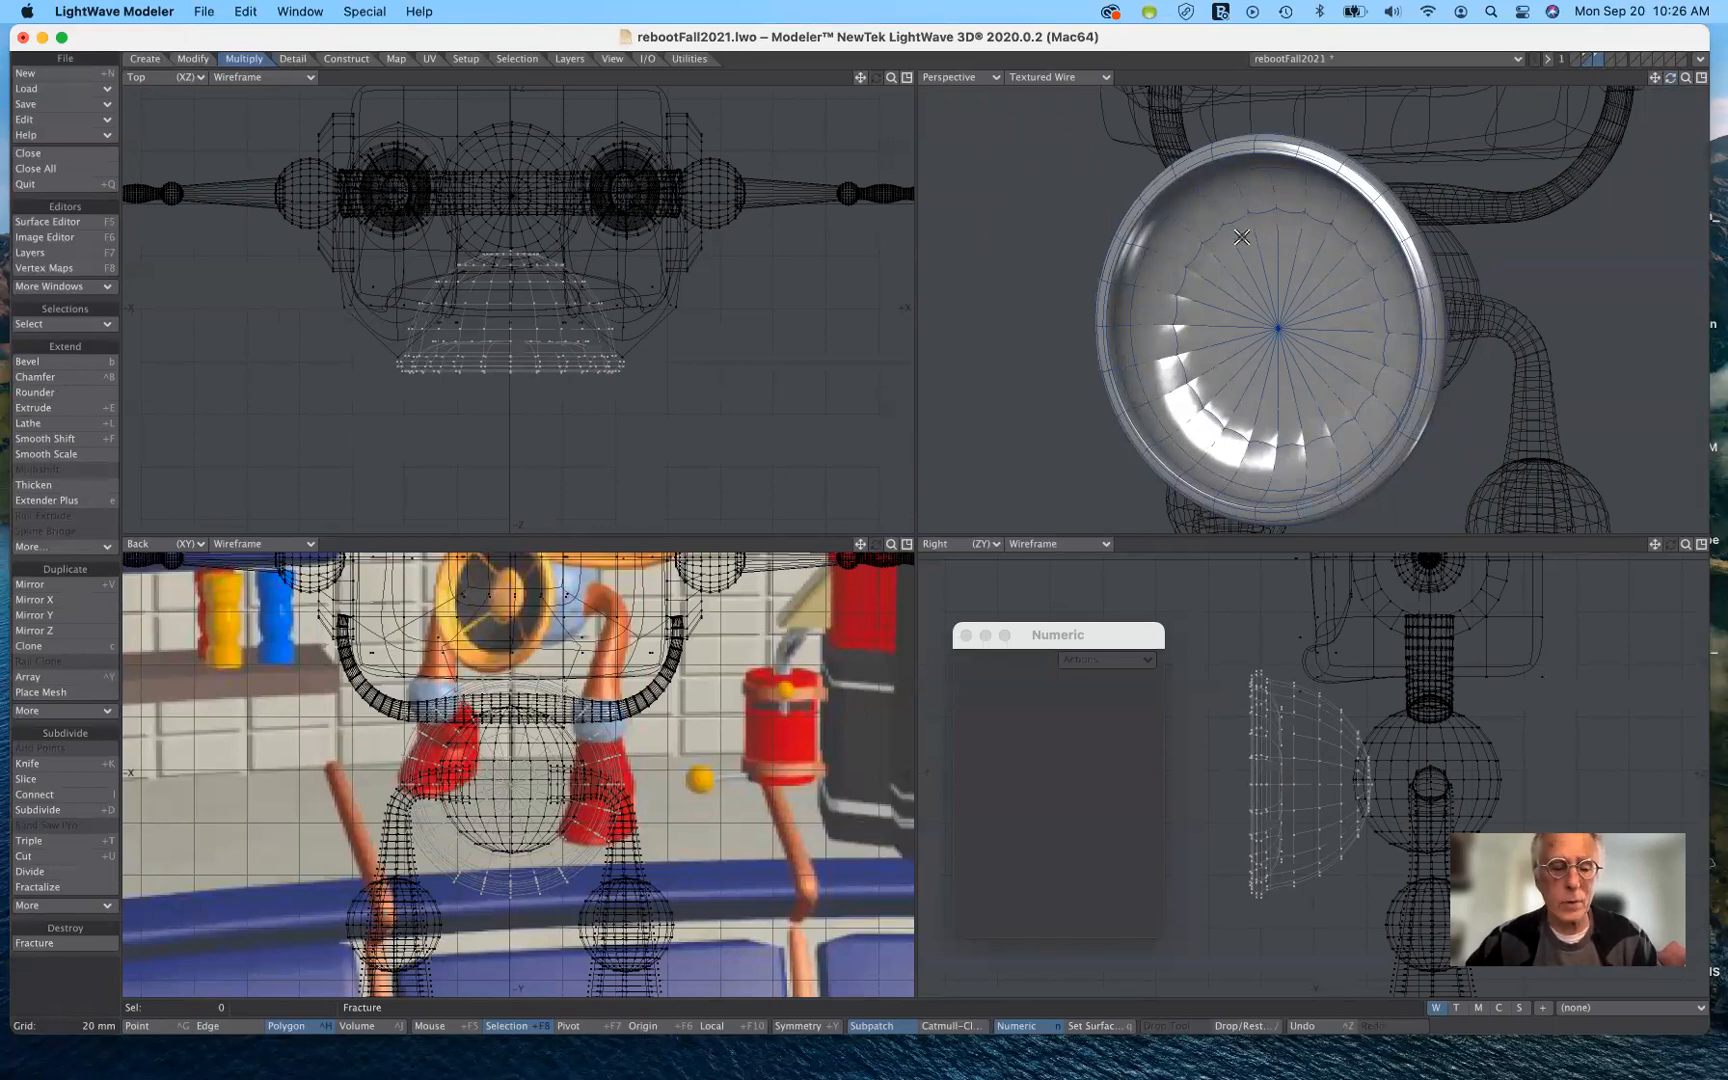
pyautogui.press('q')
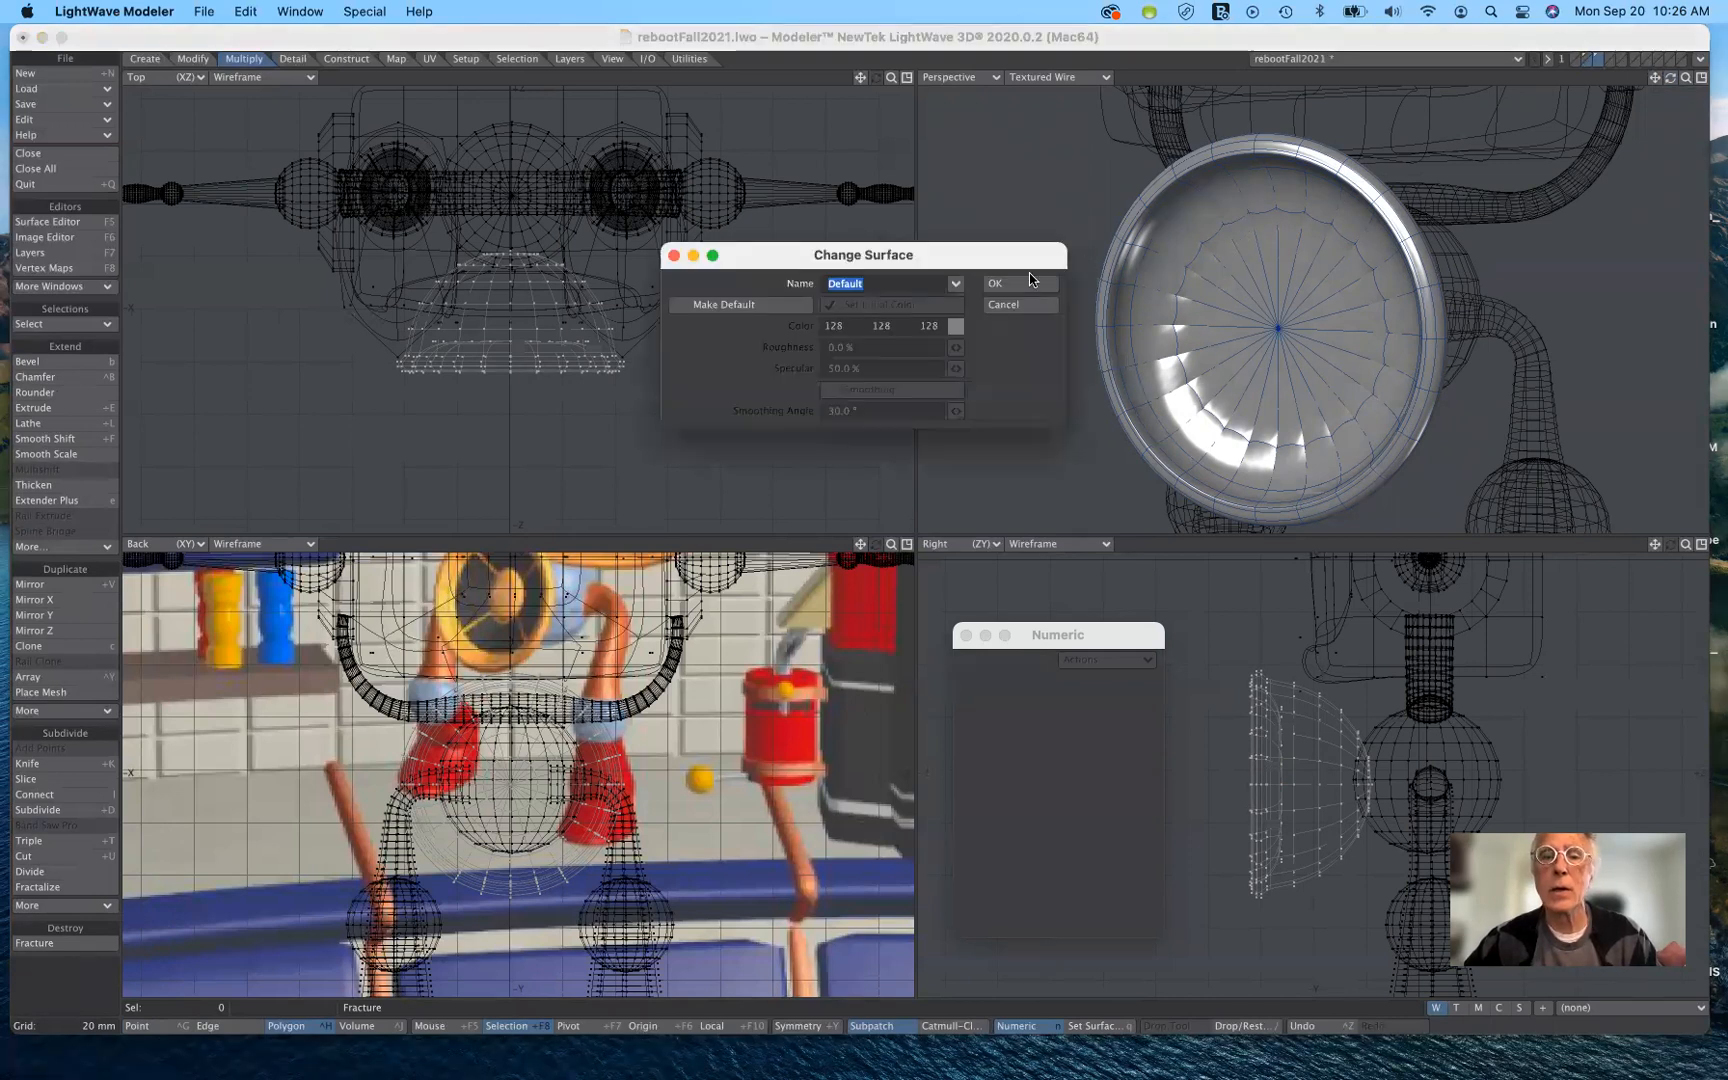
pyautogui.click(960, 285)
pyautogui.click(969, 341)
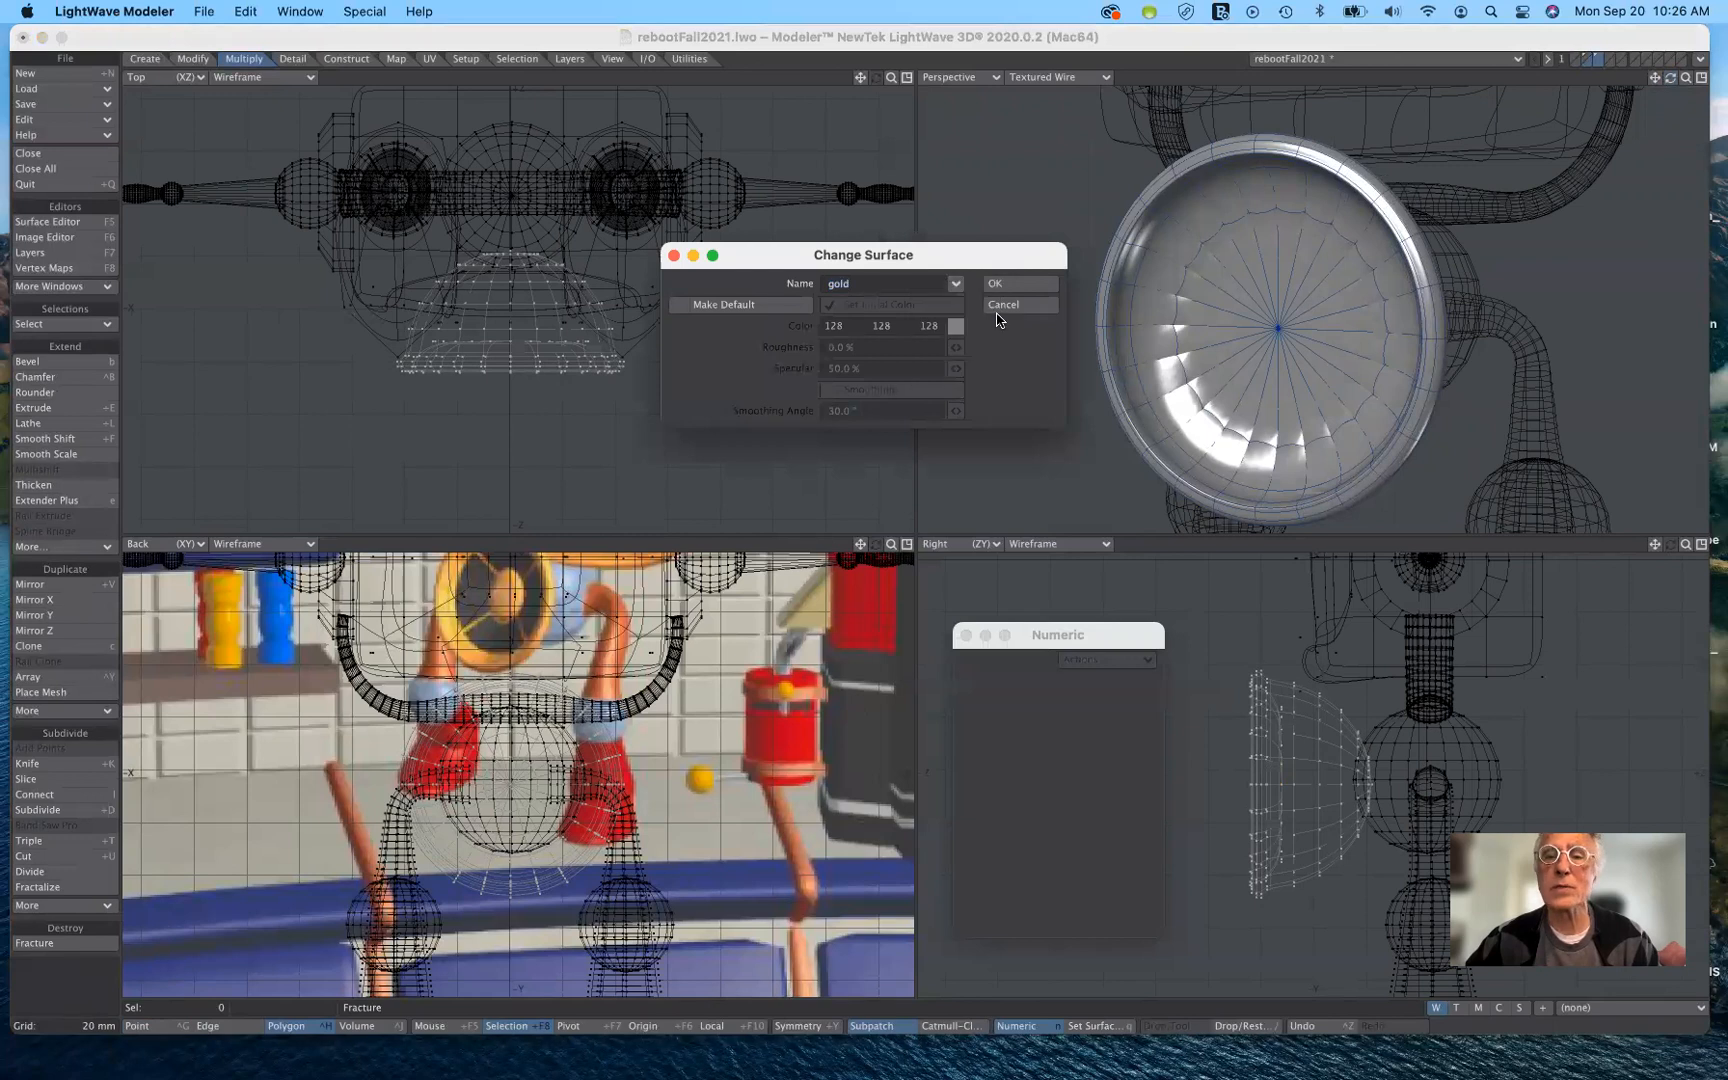
pyautogui.click(1019, 285)
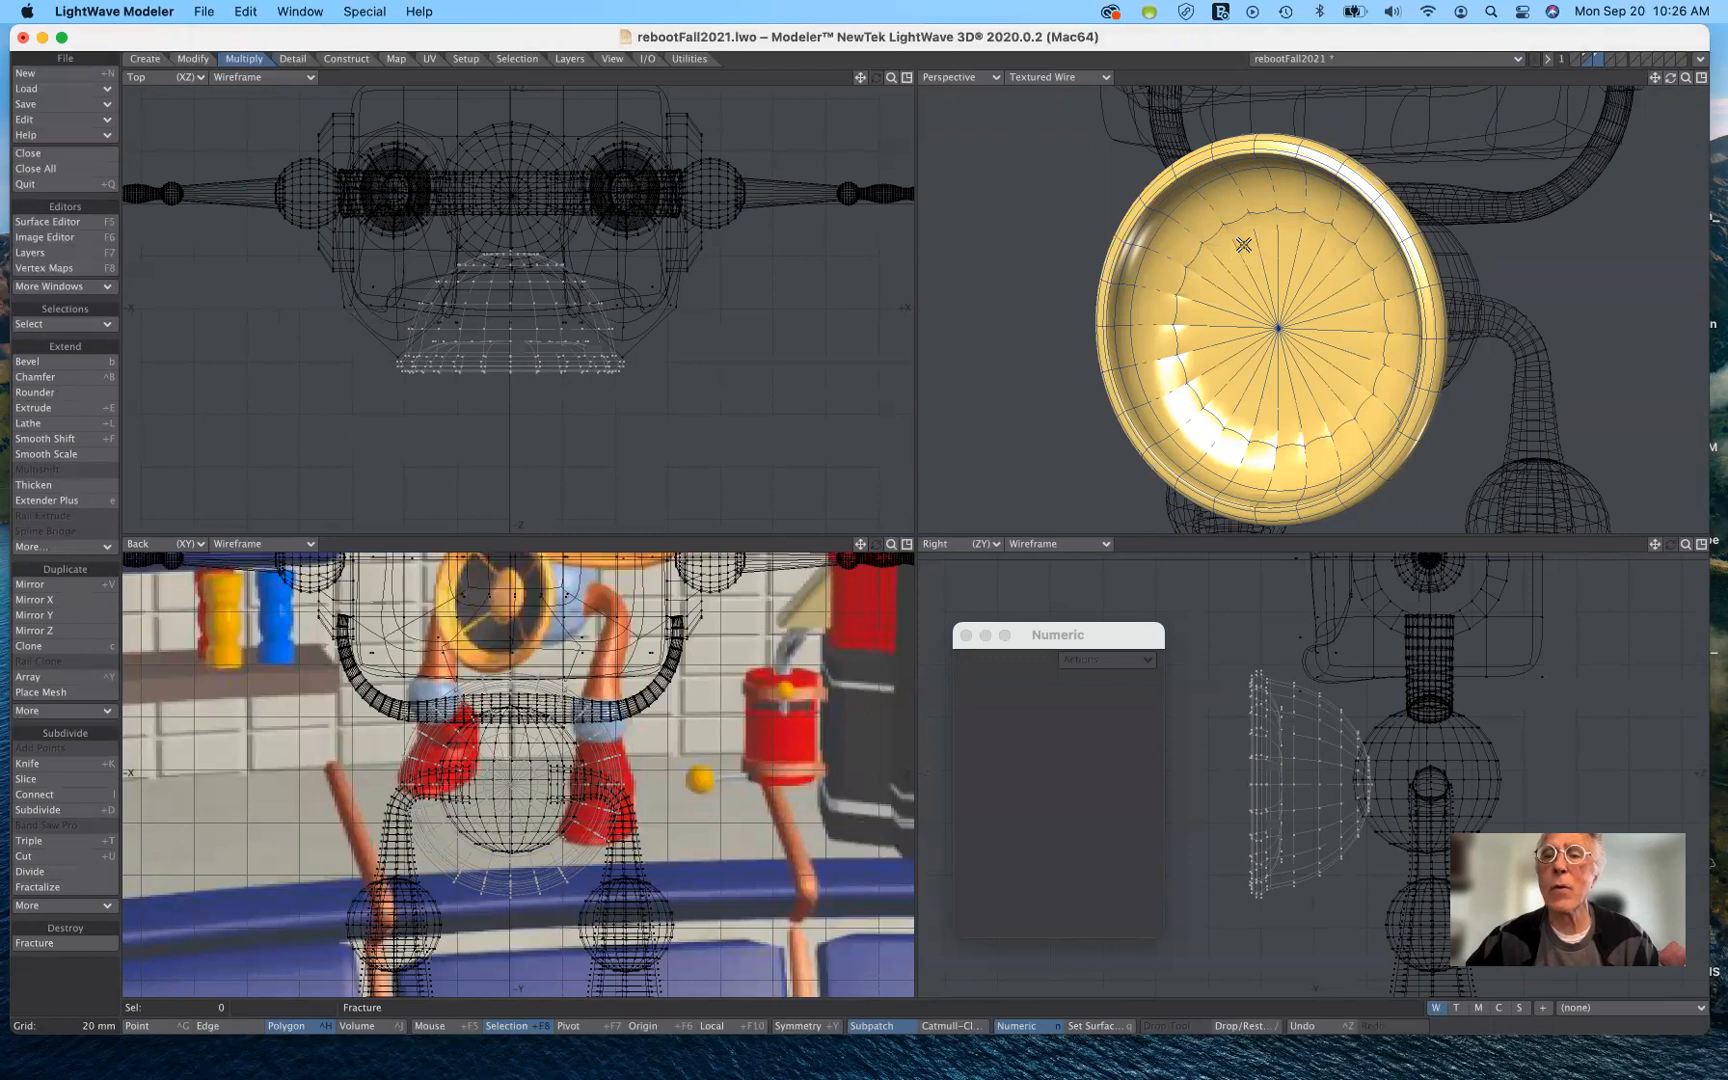
# Select five adjacent triangles in the upper part of the dish's recessed centre and assign them the black surface.
pyautogui.moveTo(1243, 245); pyautogui.dragTo(1321, 250)
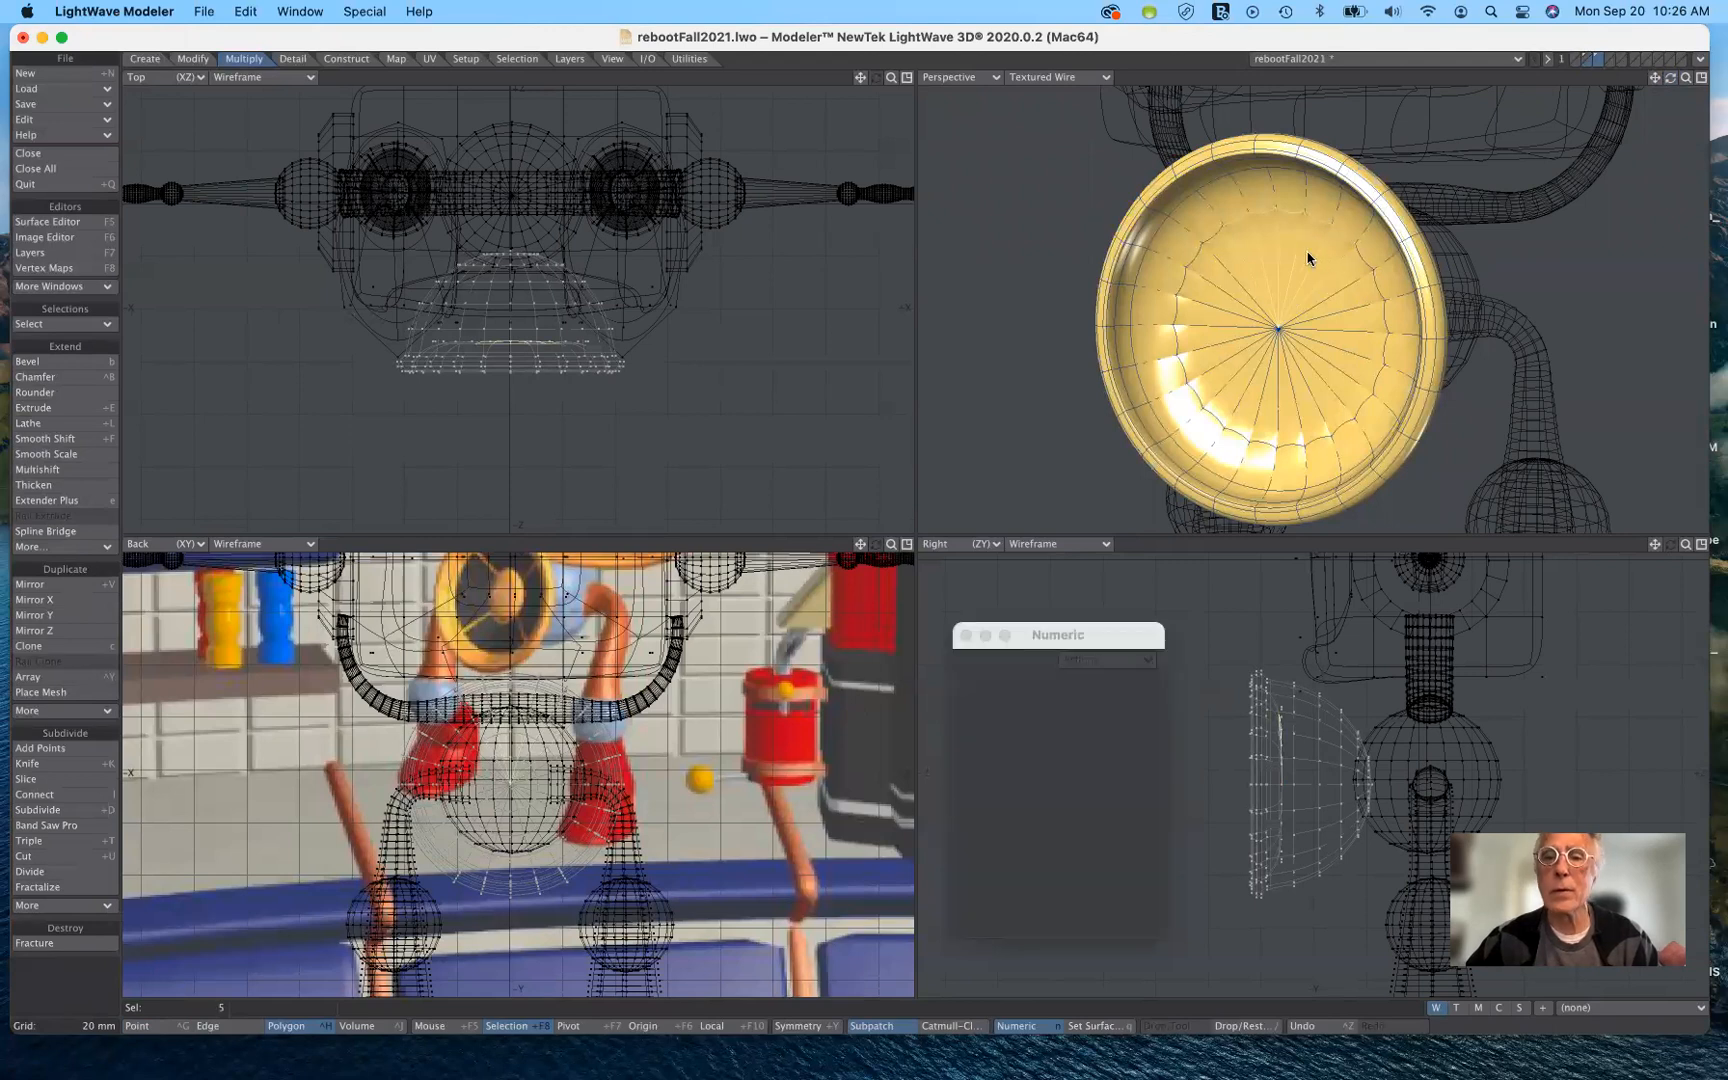
pyautogui.press('q')
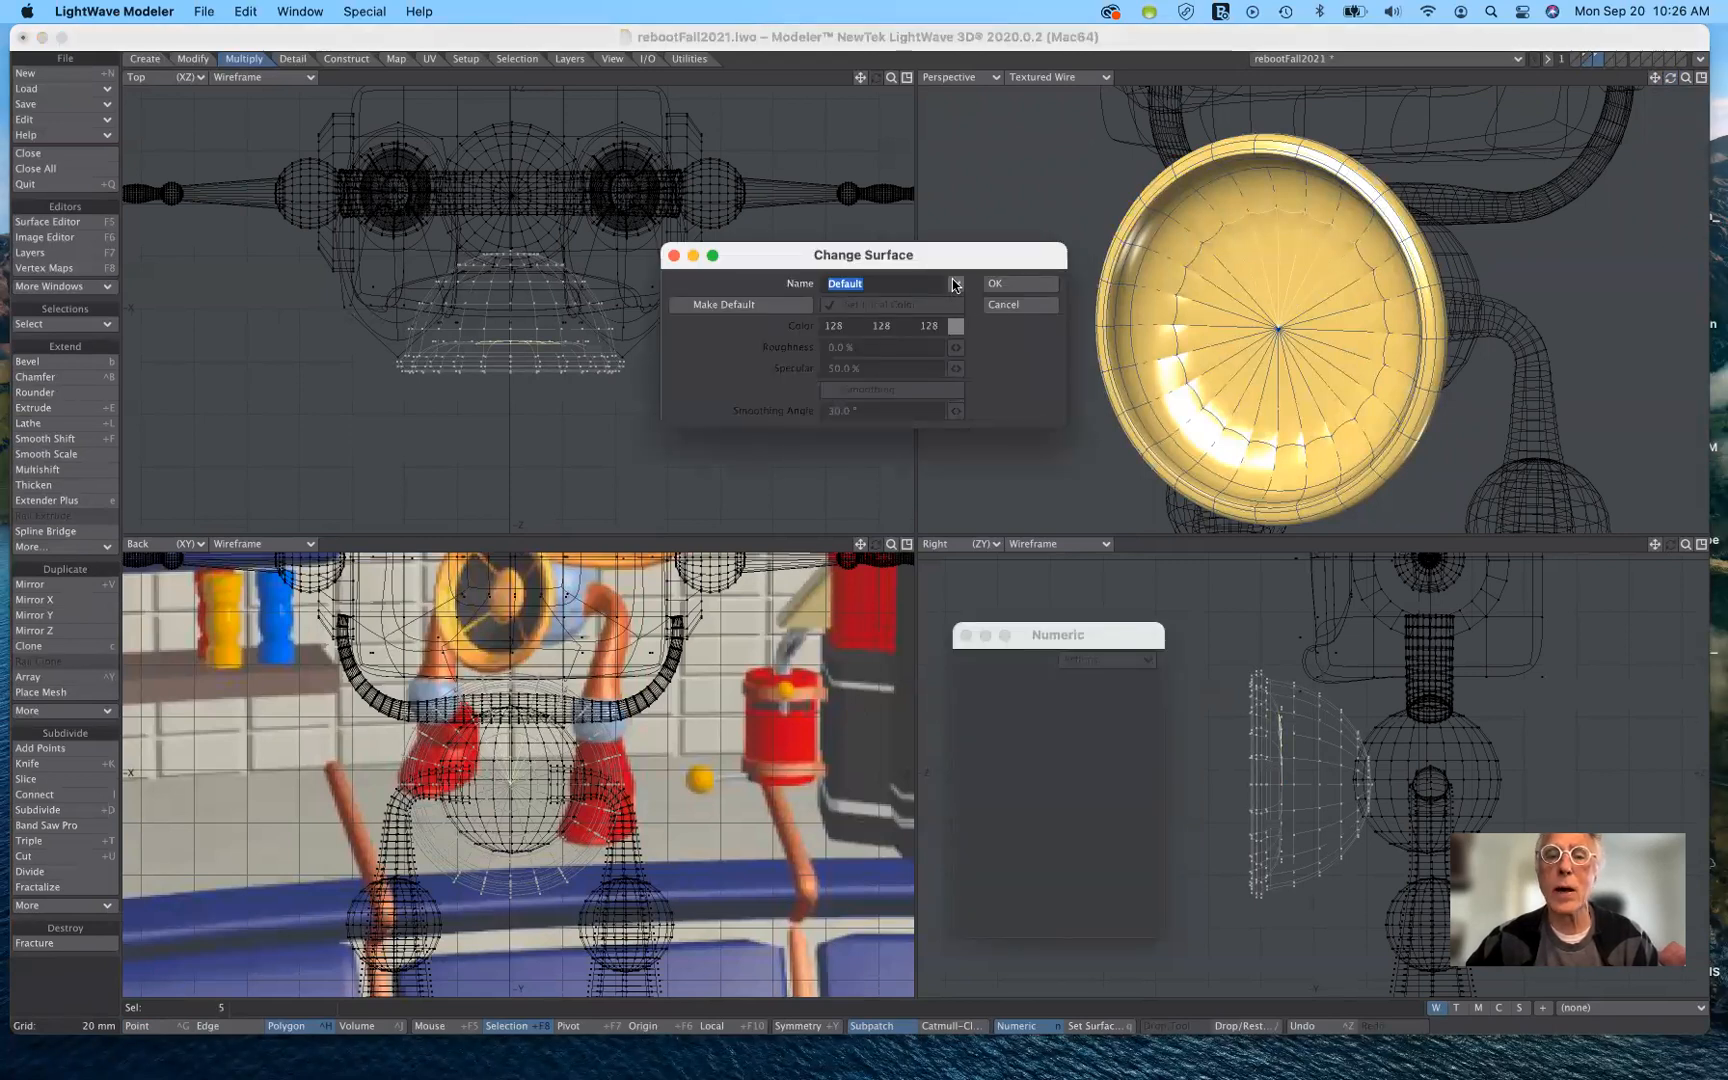
pyautogui.click(954, 285)
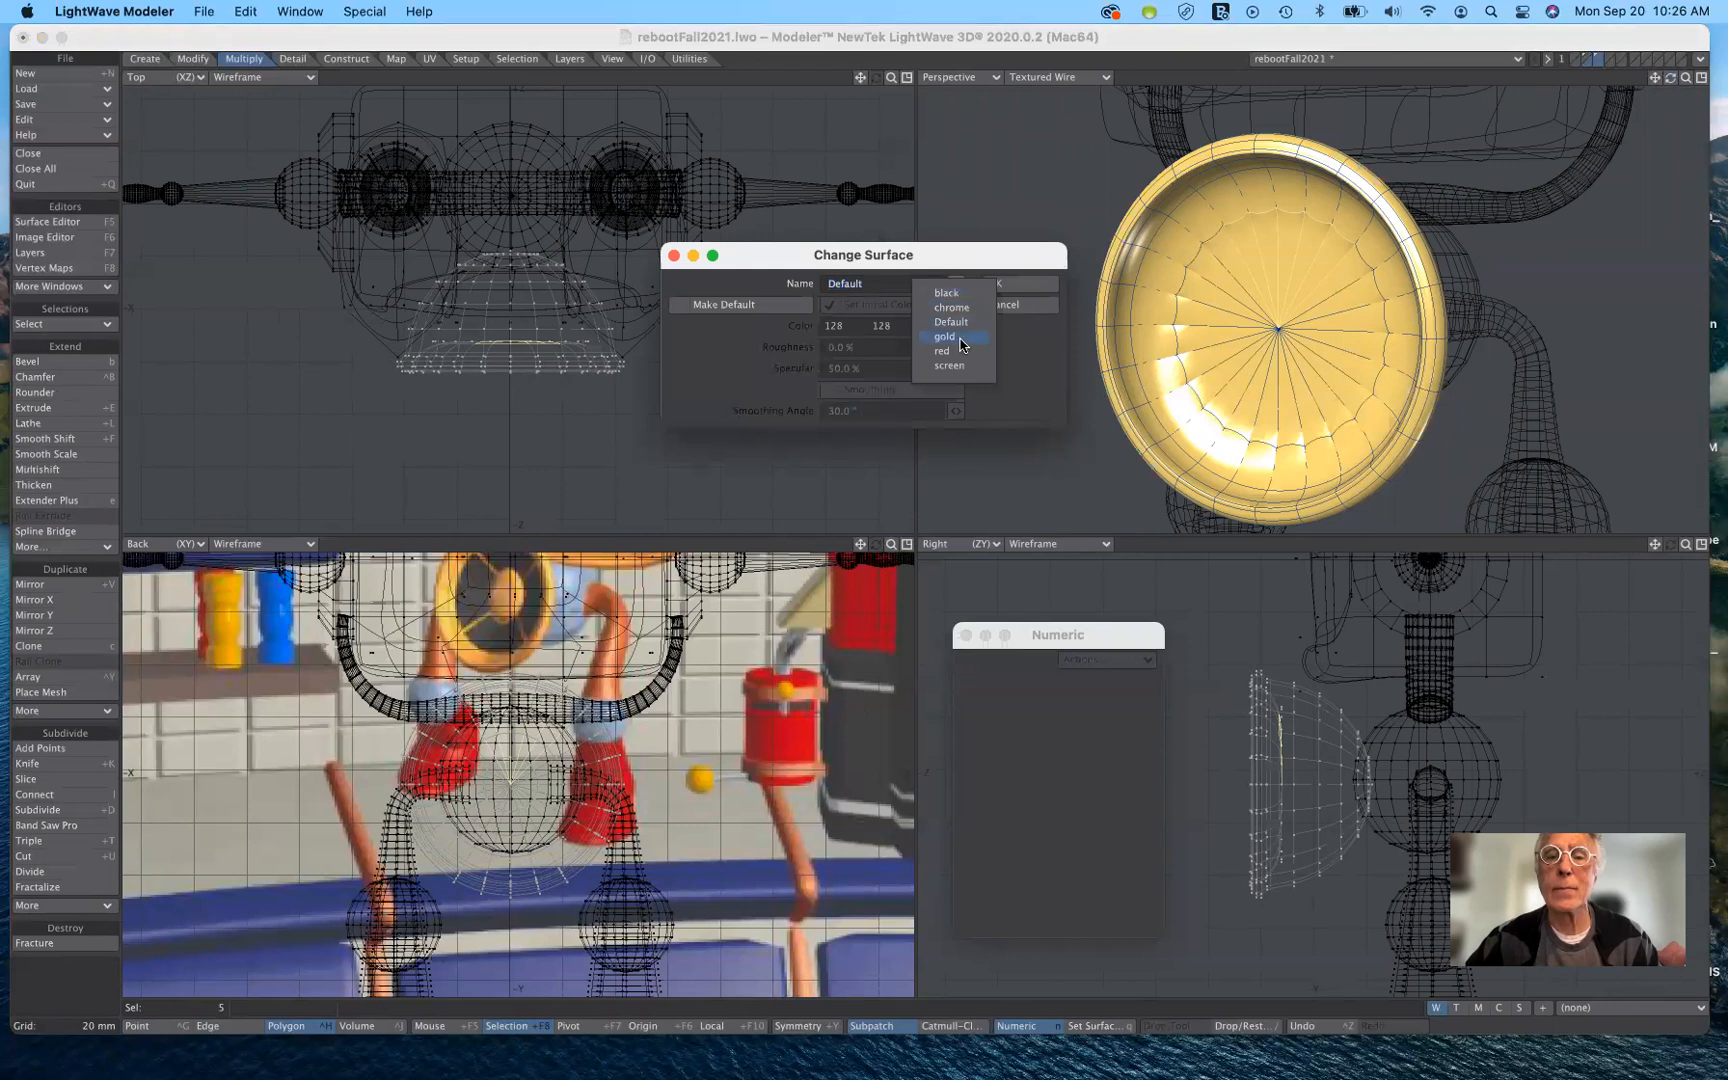
pyautogui.click(972, 293)
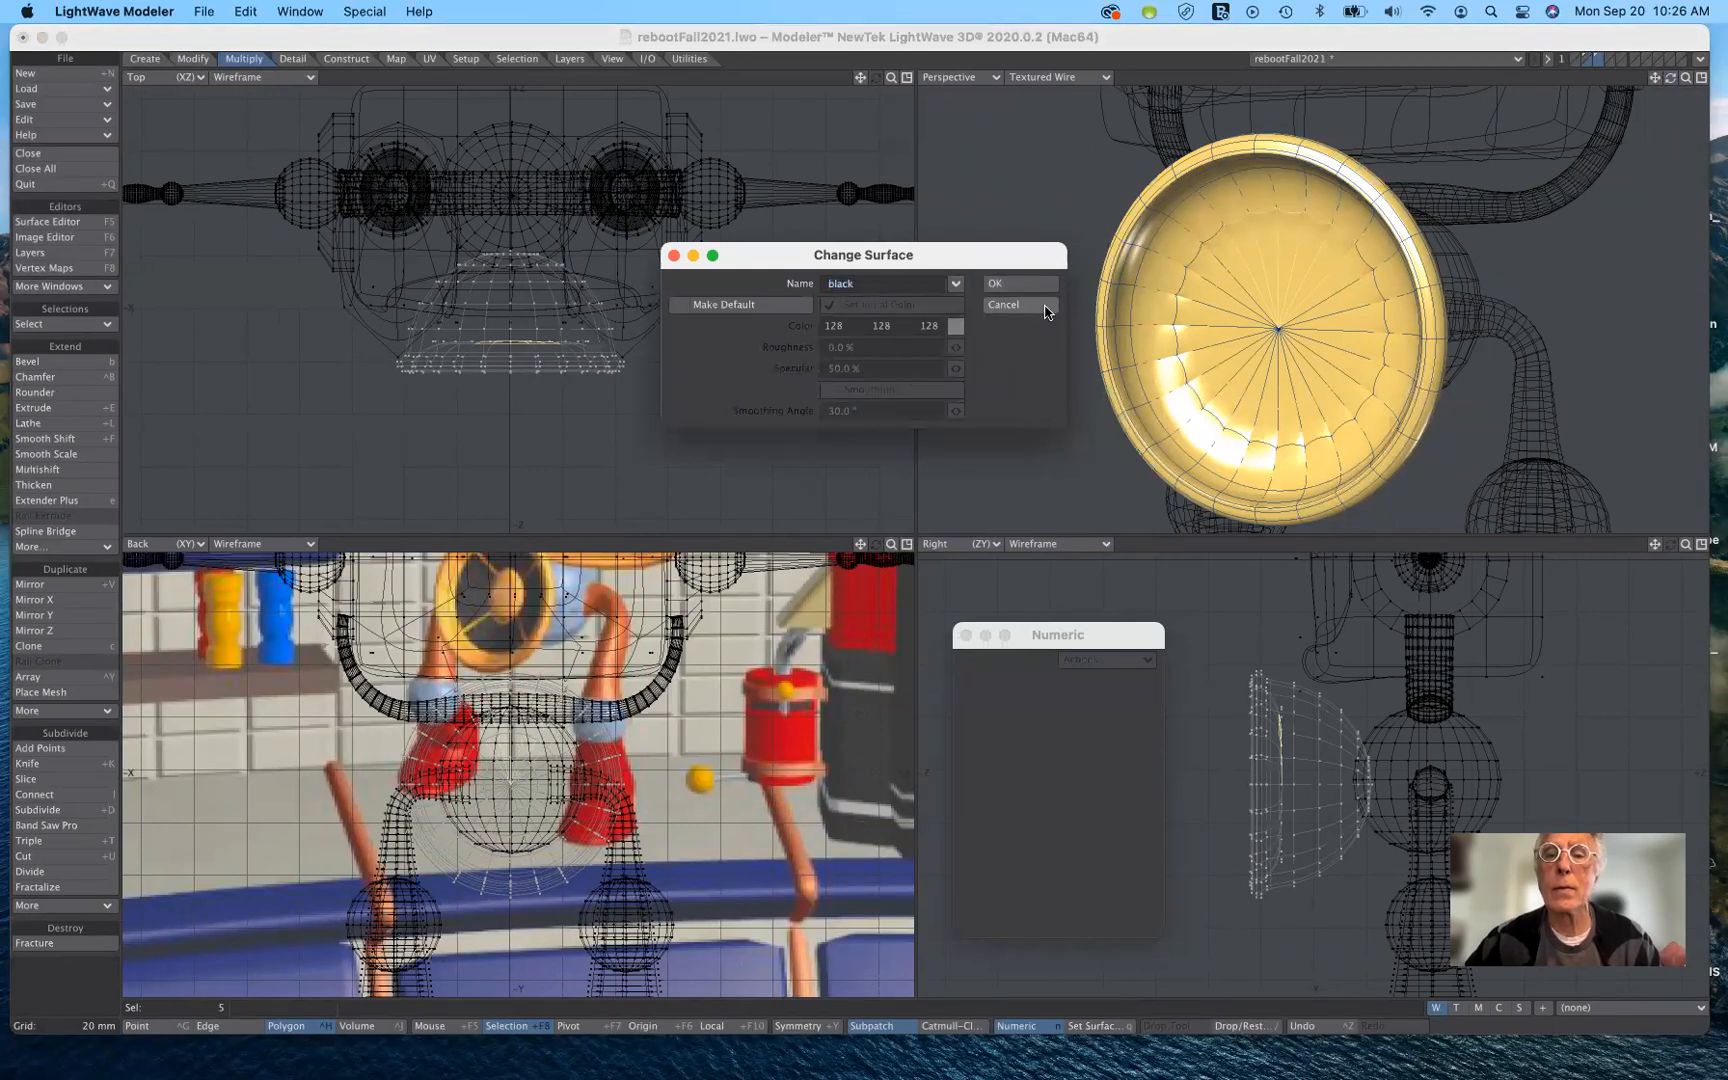
pyautogui.click(1037, 276)
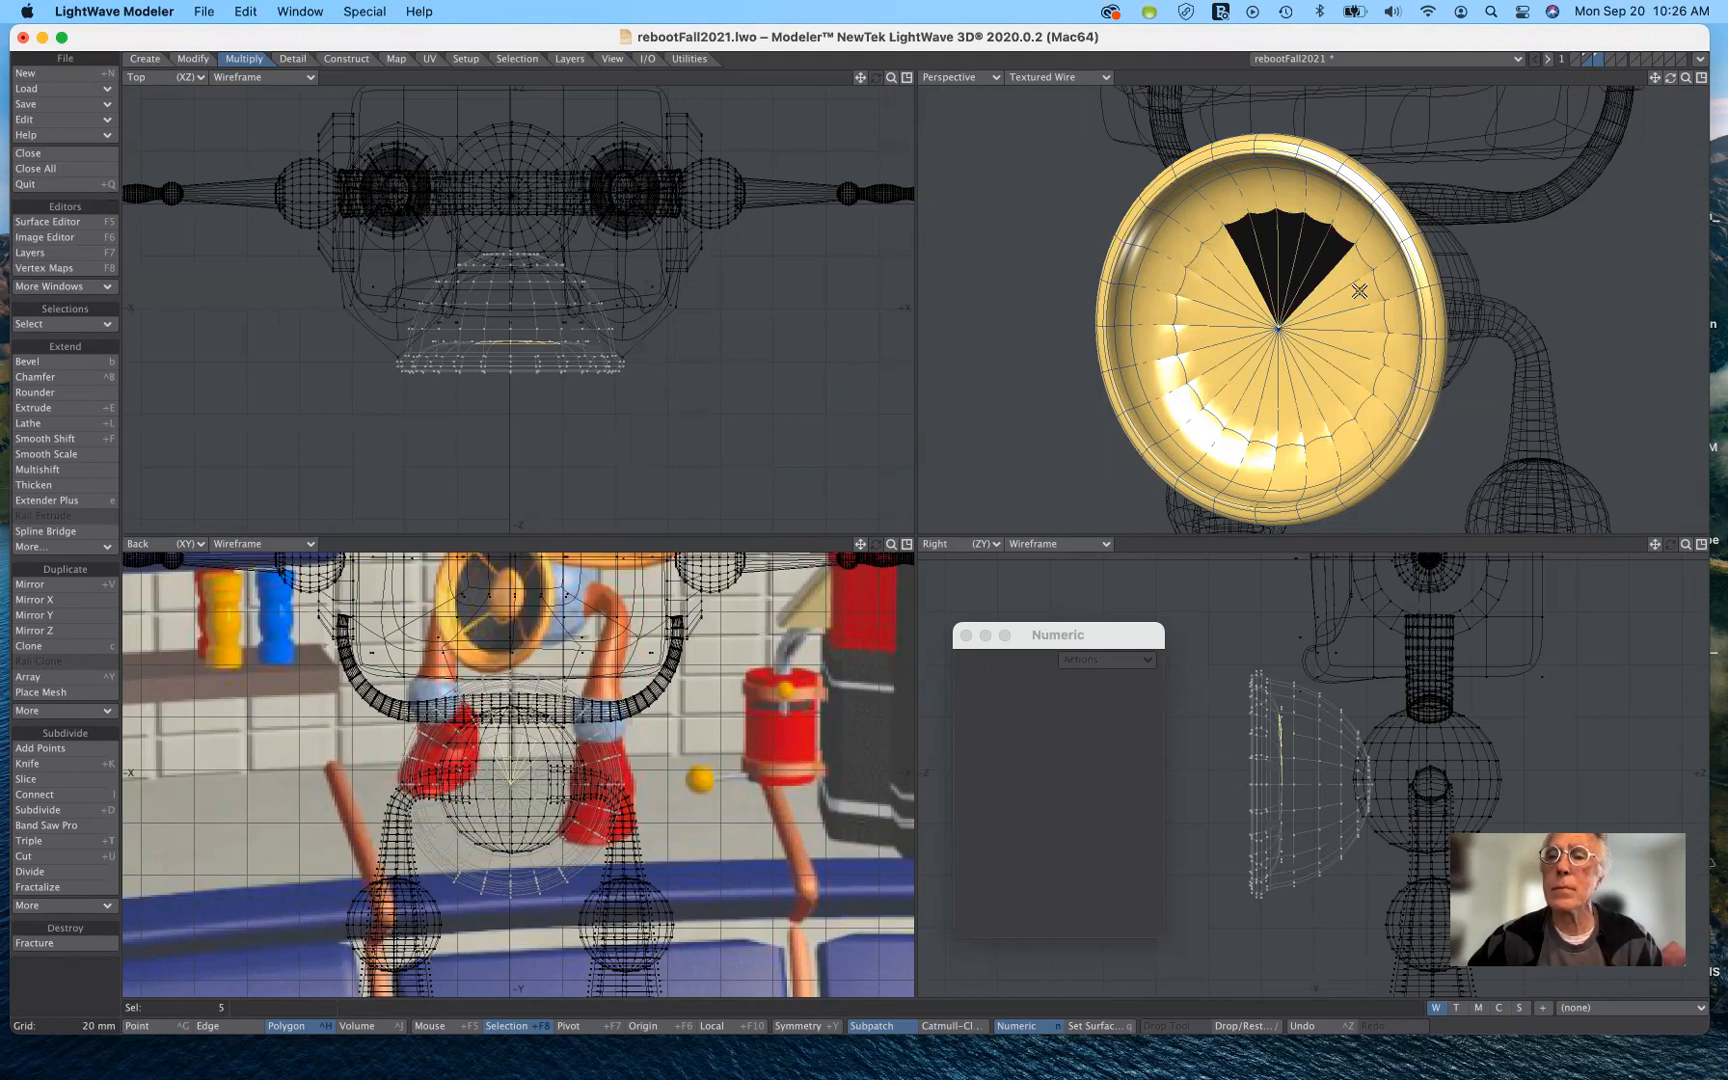
pyautogui.click(57, 994)
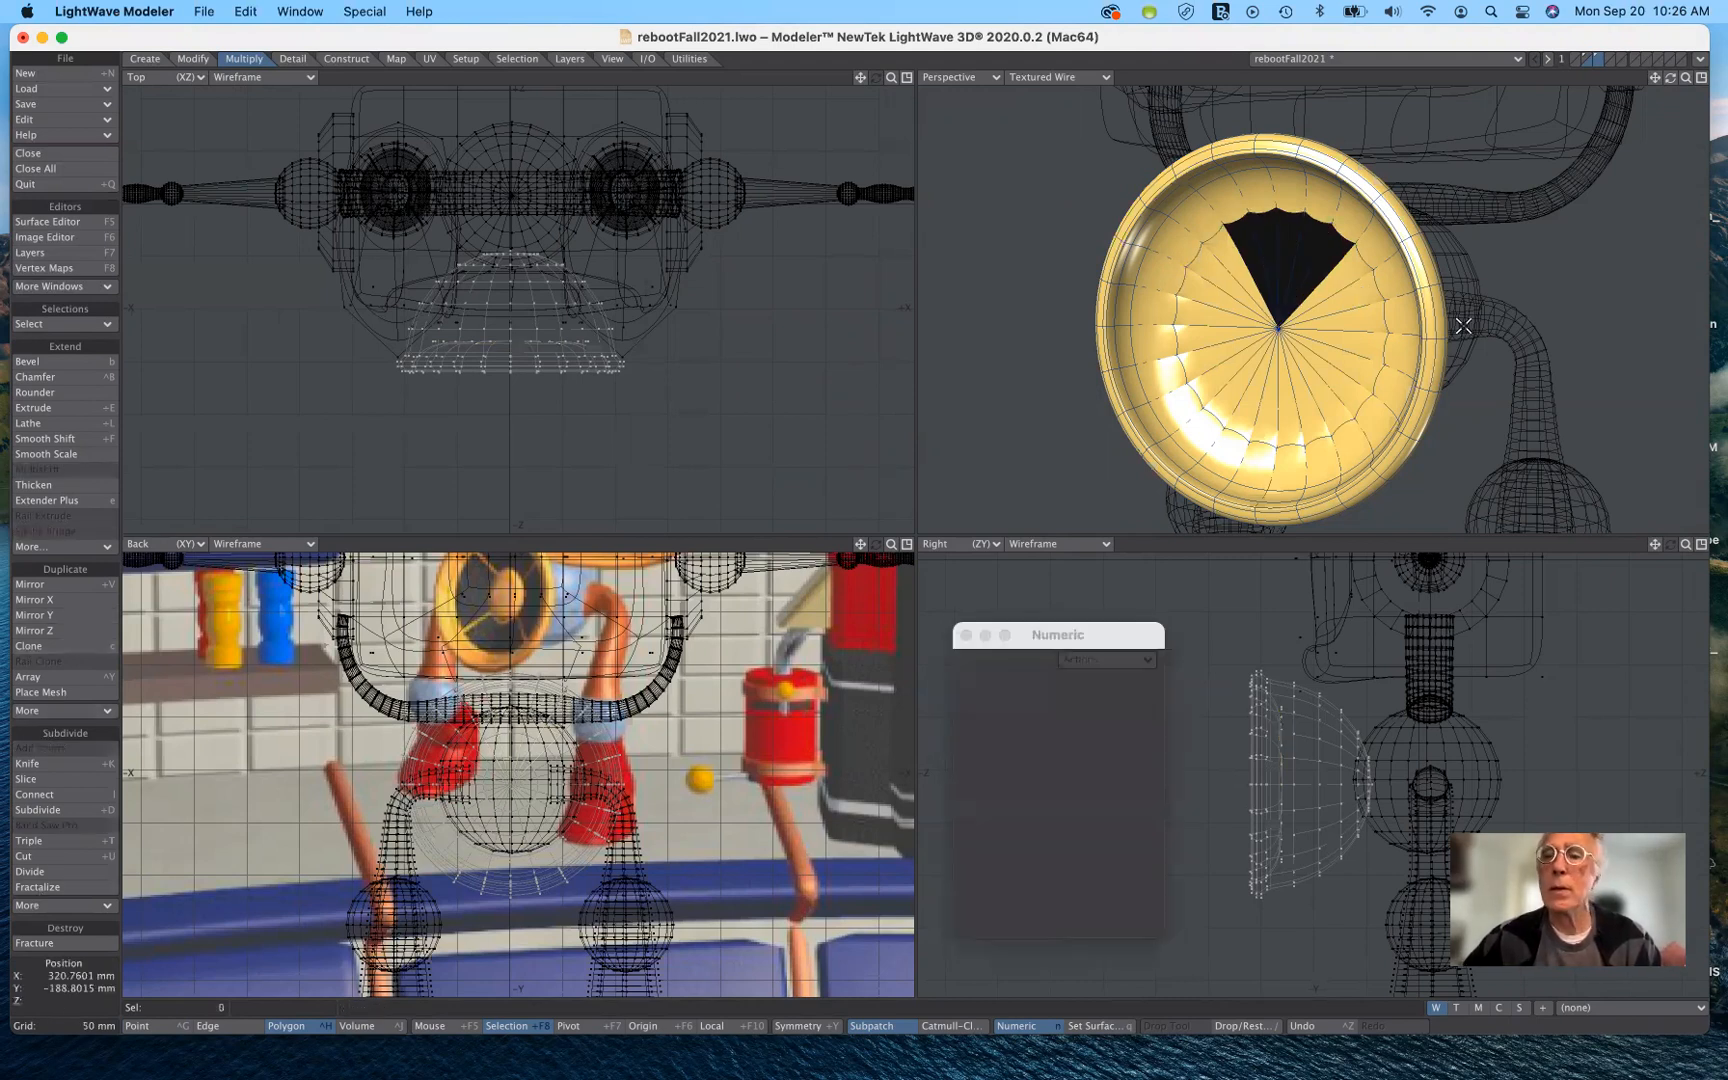
# Try the black surface on four adjacent triangles at the right side of the dish's centre, and undo it.
pyautogui.click(1369, 291)
pyautogui.keyDown('shift'); pyautogui.click(1370, 316); pyautogui.keyUp('shift')
pyautogui.keyDown('shift'); pyautogui.click(1371, 337); pyautogui.keyUp('shift')
pyautogui.keyDown('shift'); pyautogui.click(1367, 358); pyautogui.keyUp('shift')
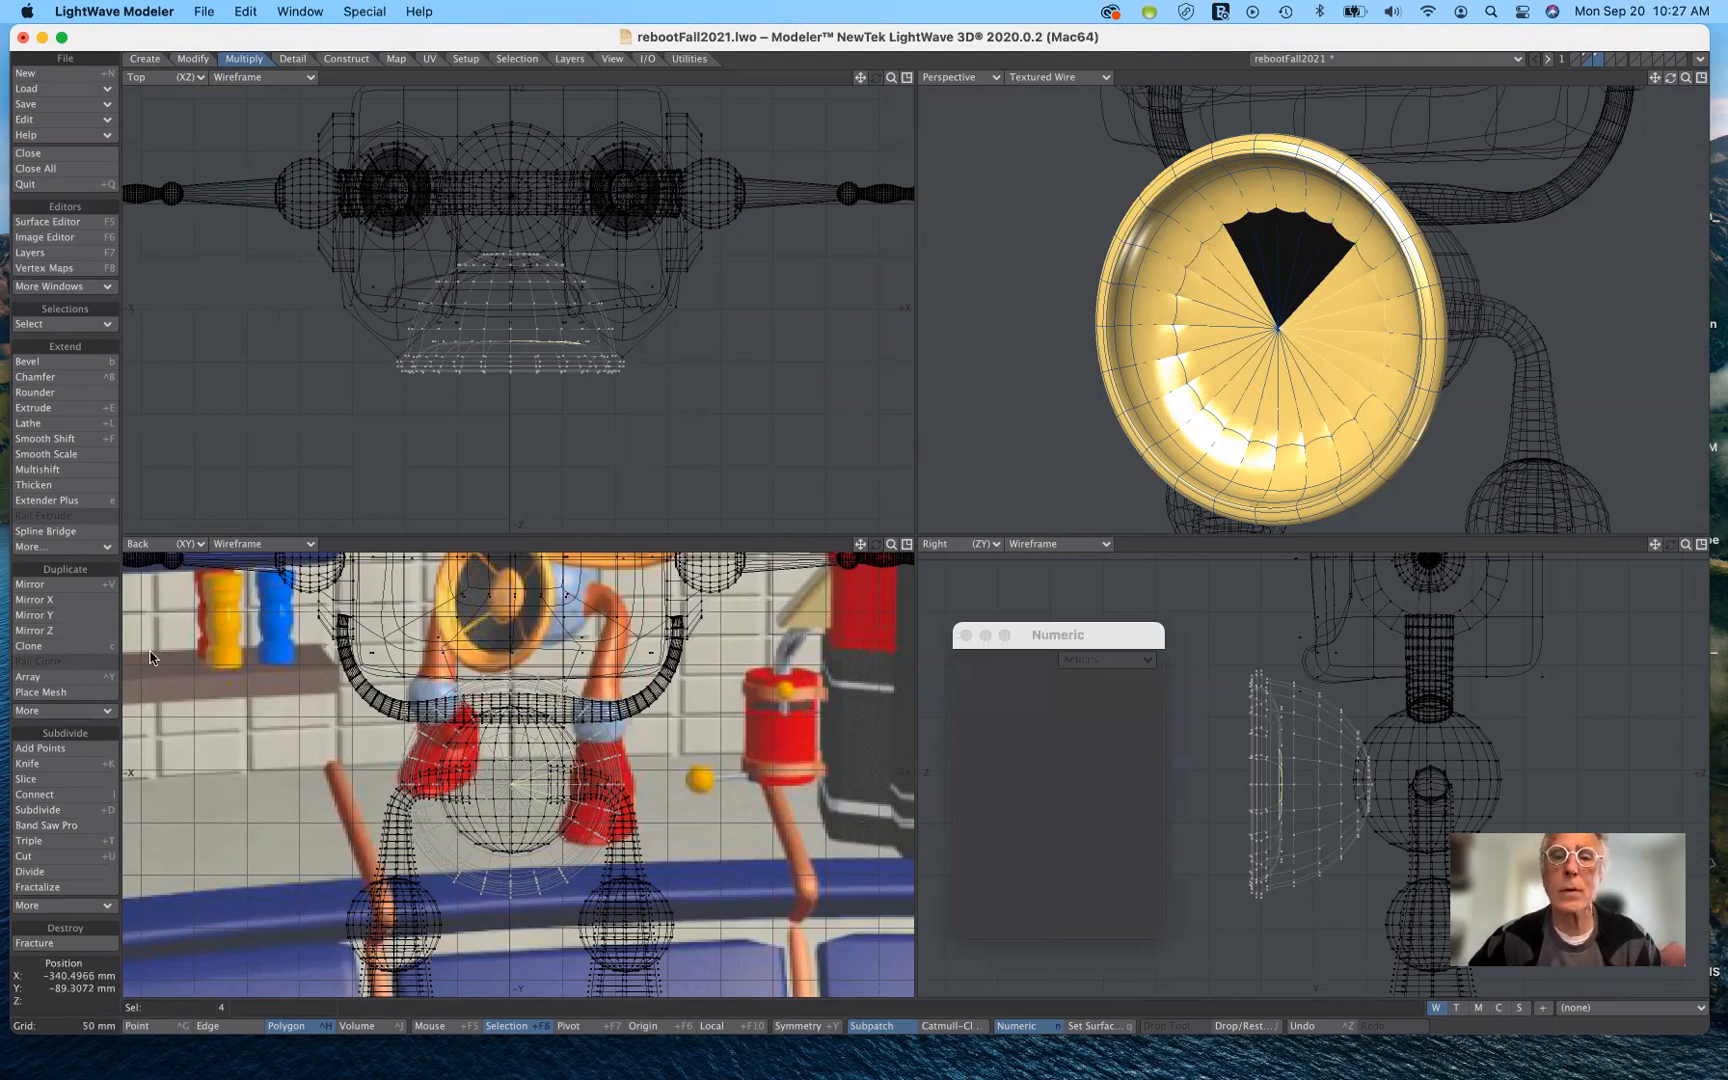
pyautogui.press('q')
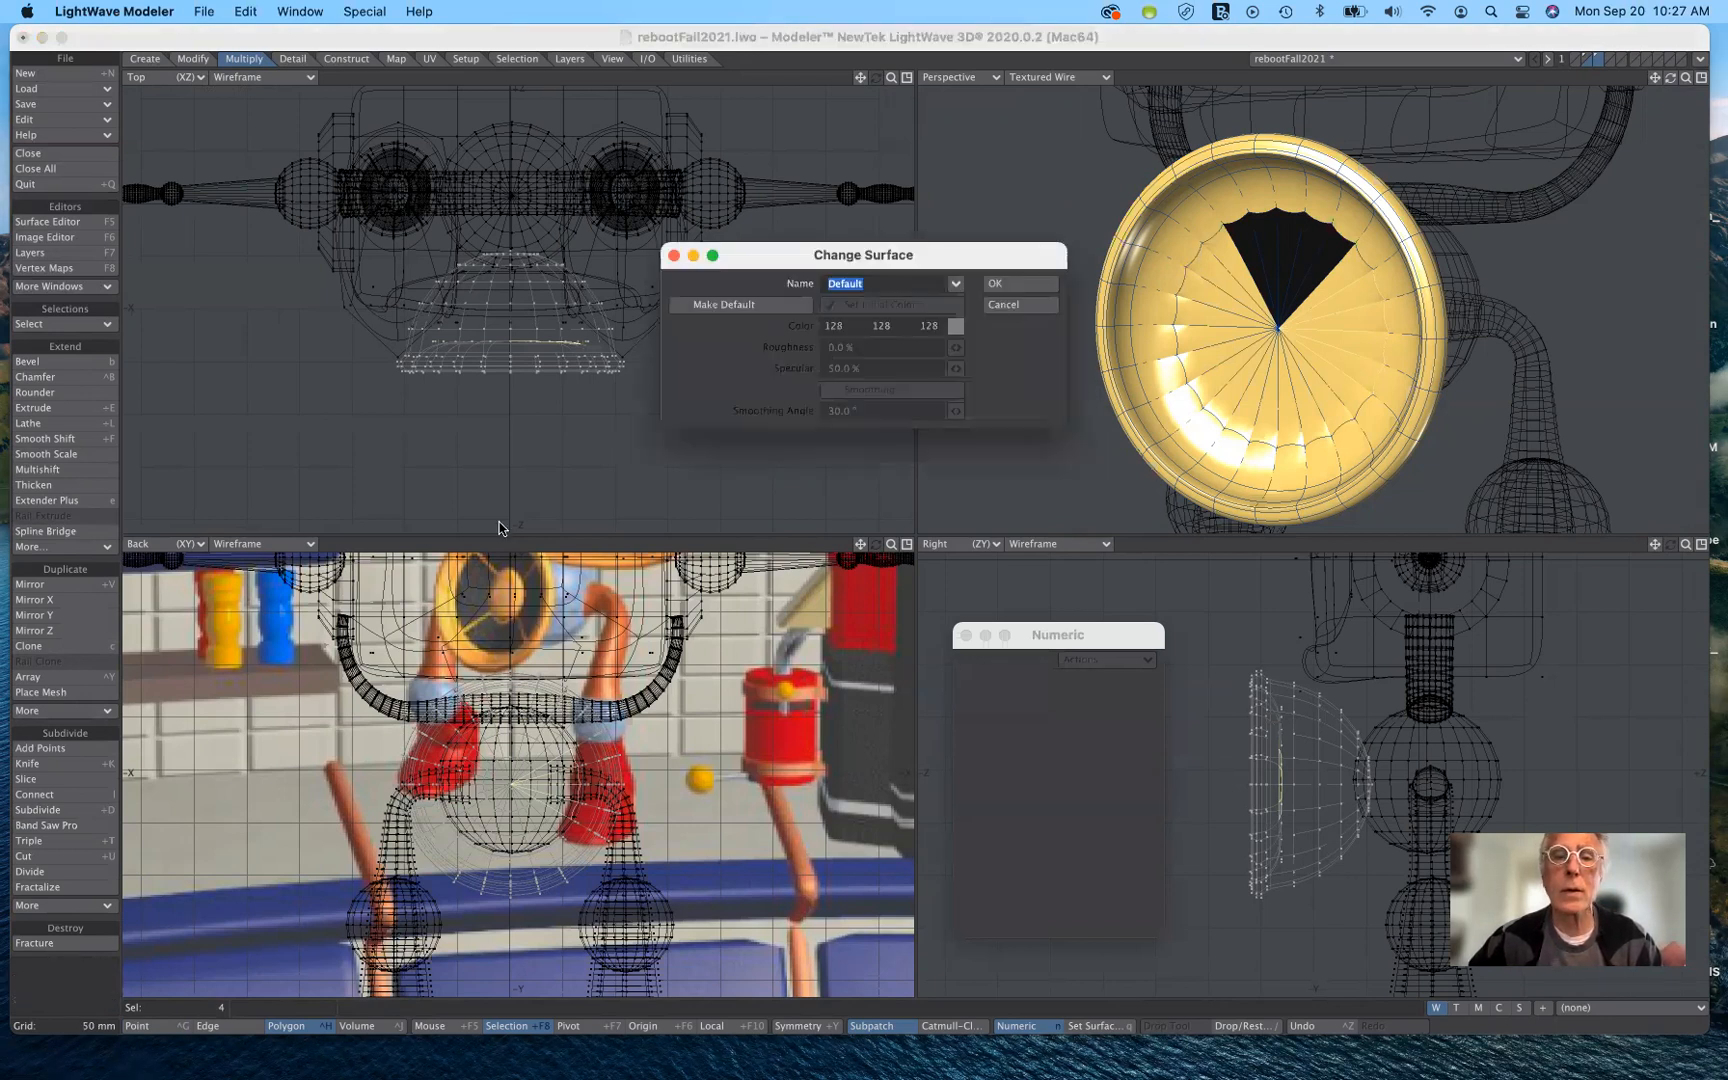
pyautogui.click(953, 285)
pyautogui.click(1016, 280)
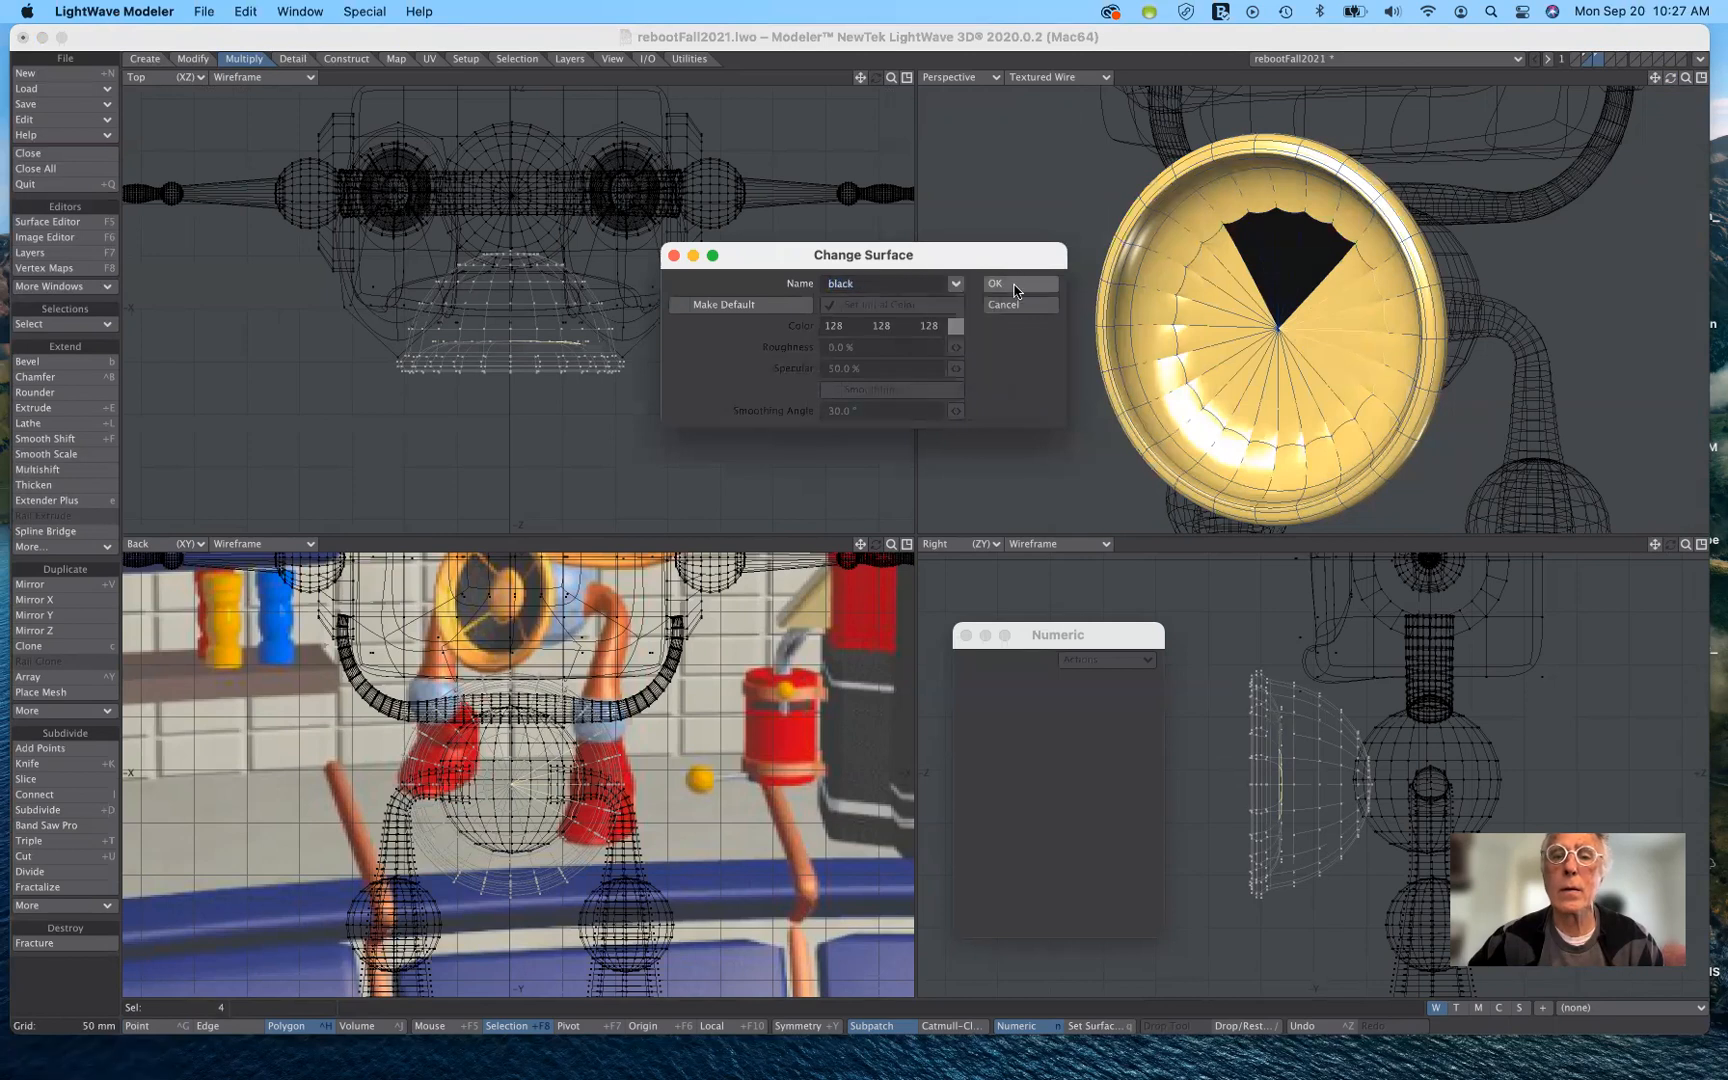
pyautogui.click(1016, 286)
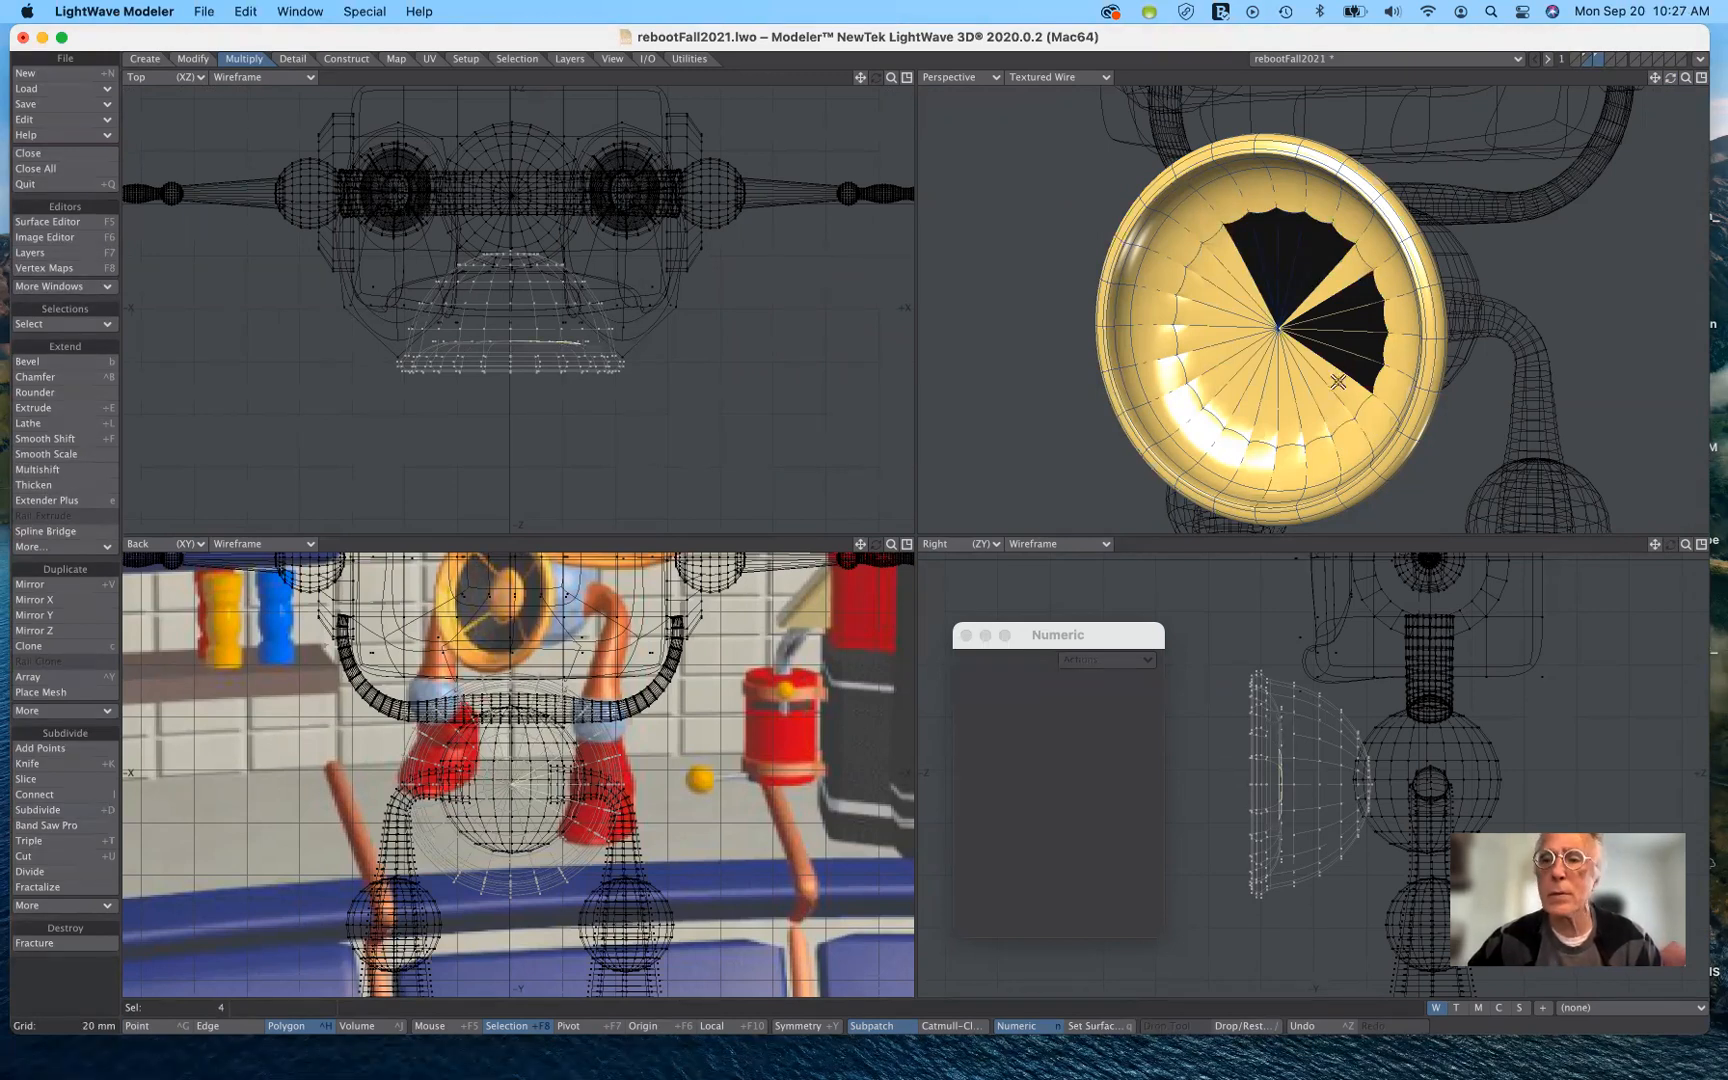
pyautogui.press('super+z')
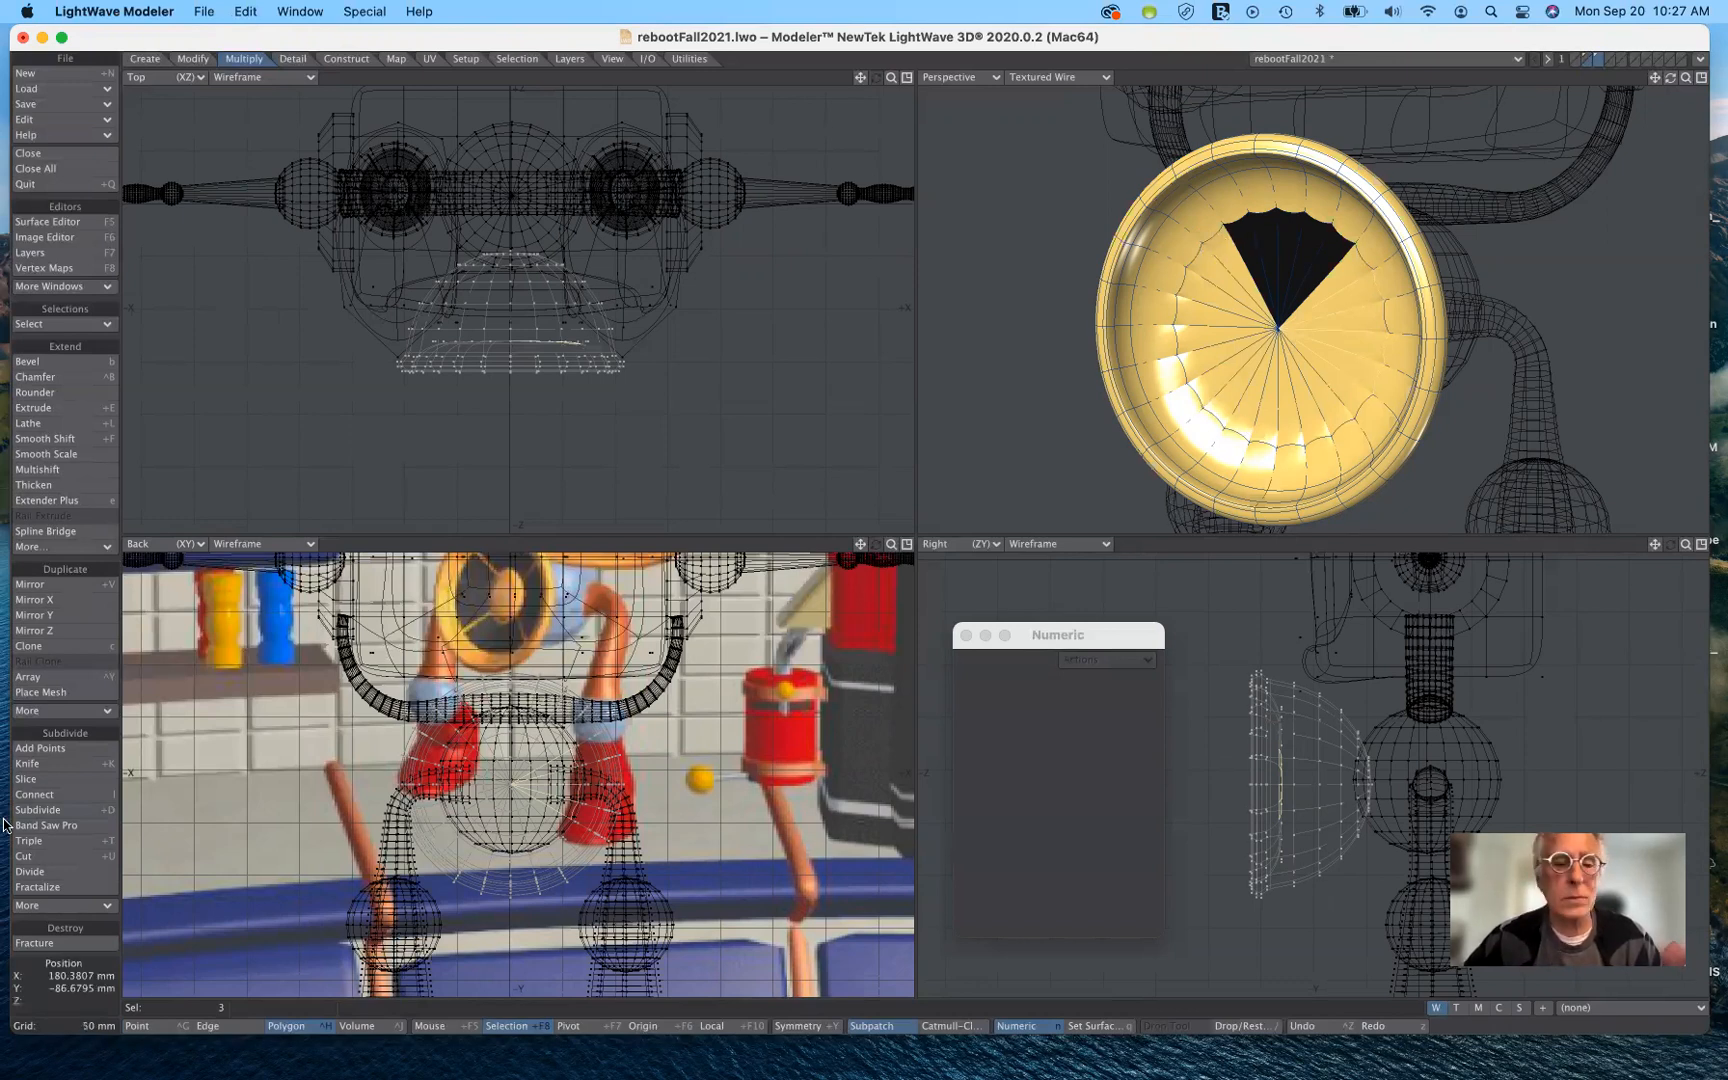
pyautogui.click(63, 996)
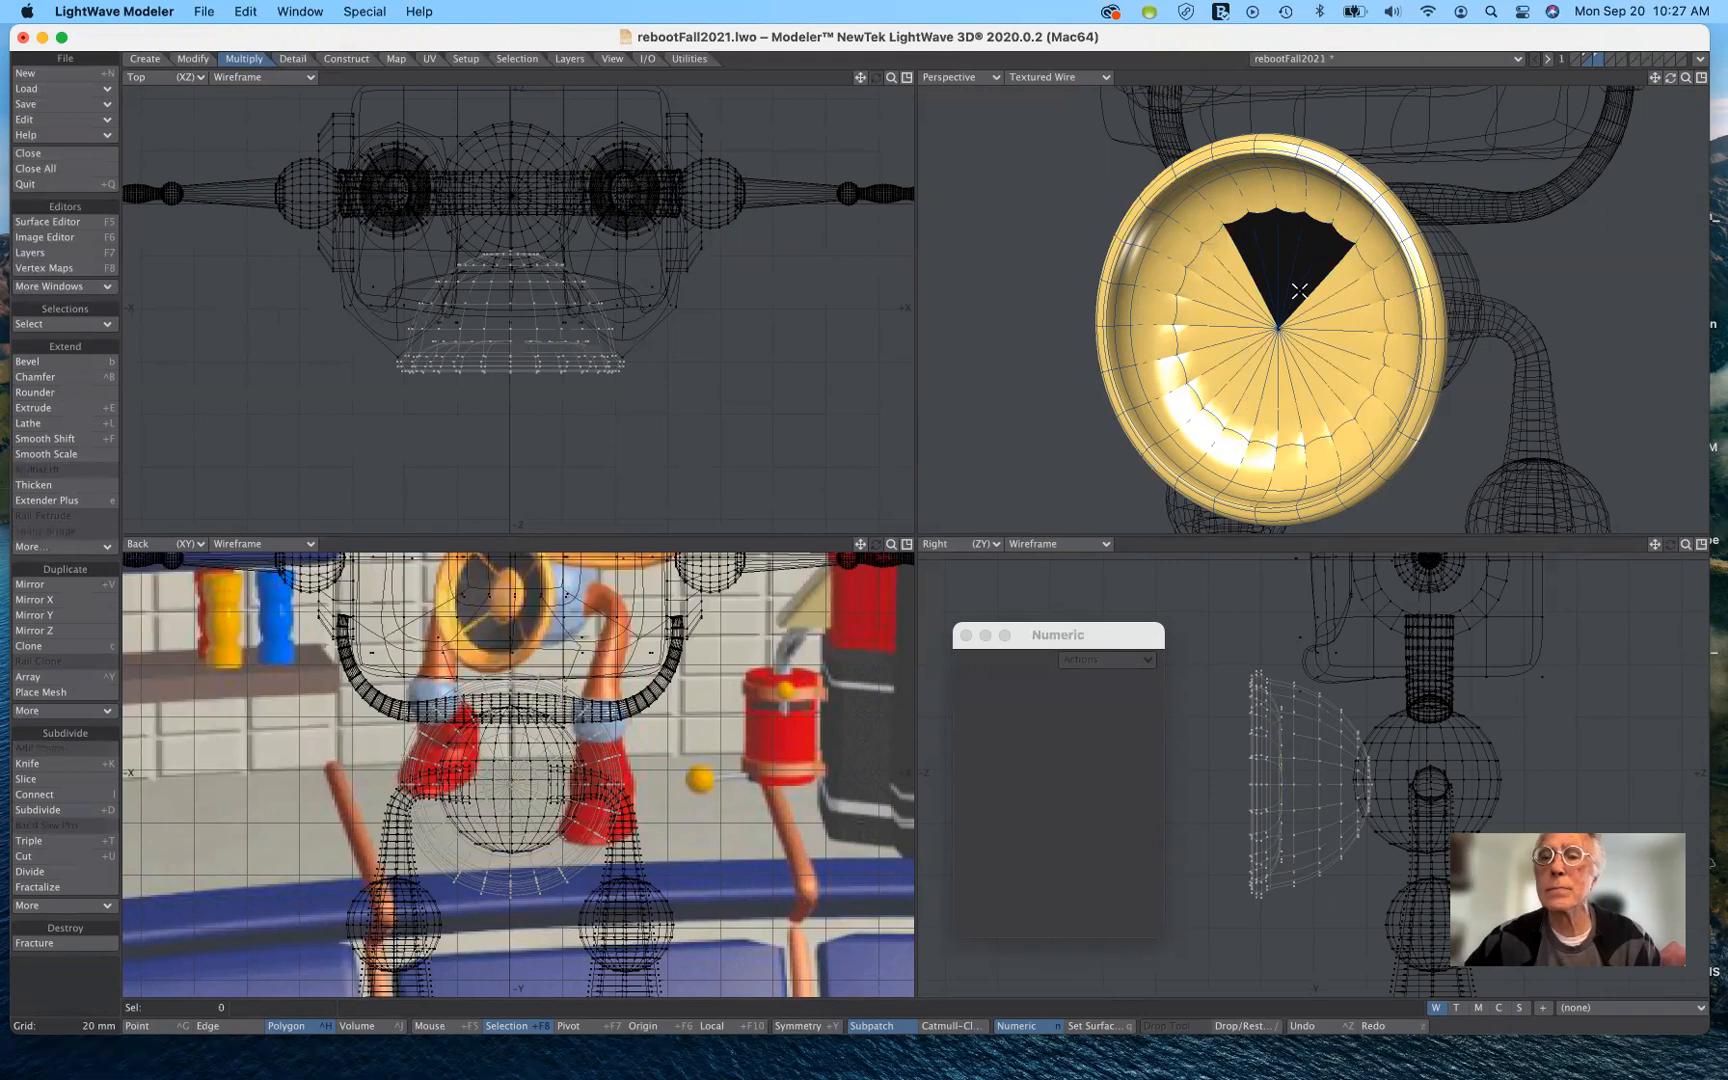
# Reassign the gold surface to the five black triangles in the upper part of the dish's centre.
pyautogui.moveTo(1243, 238); pyautogui.dragTo(1328, 246)
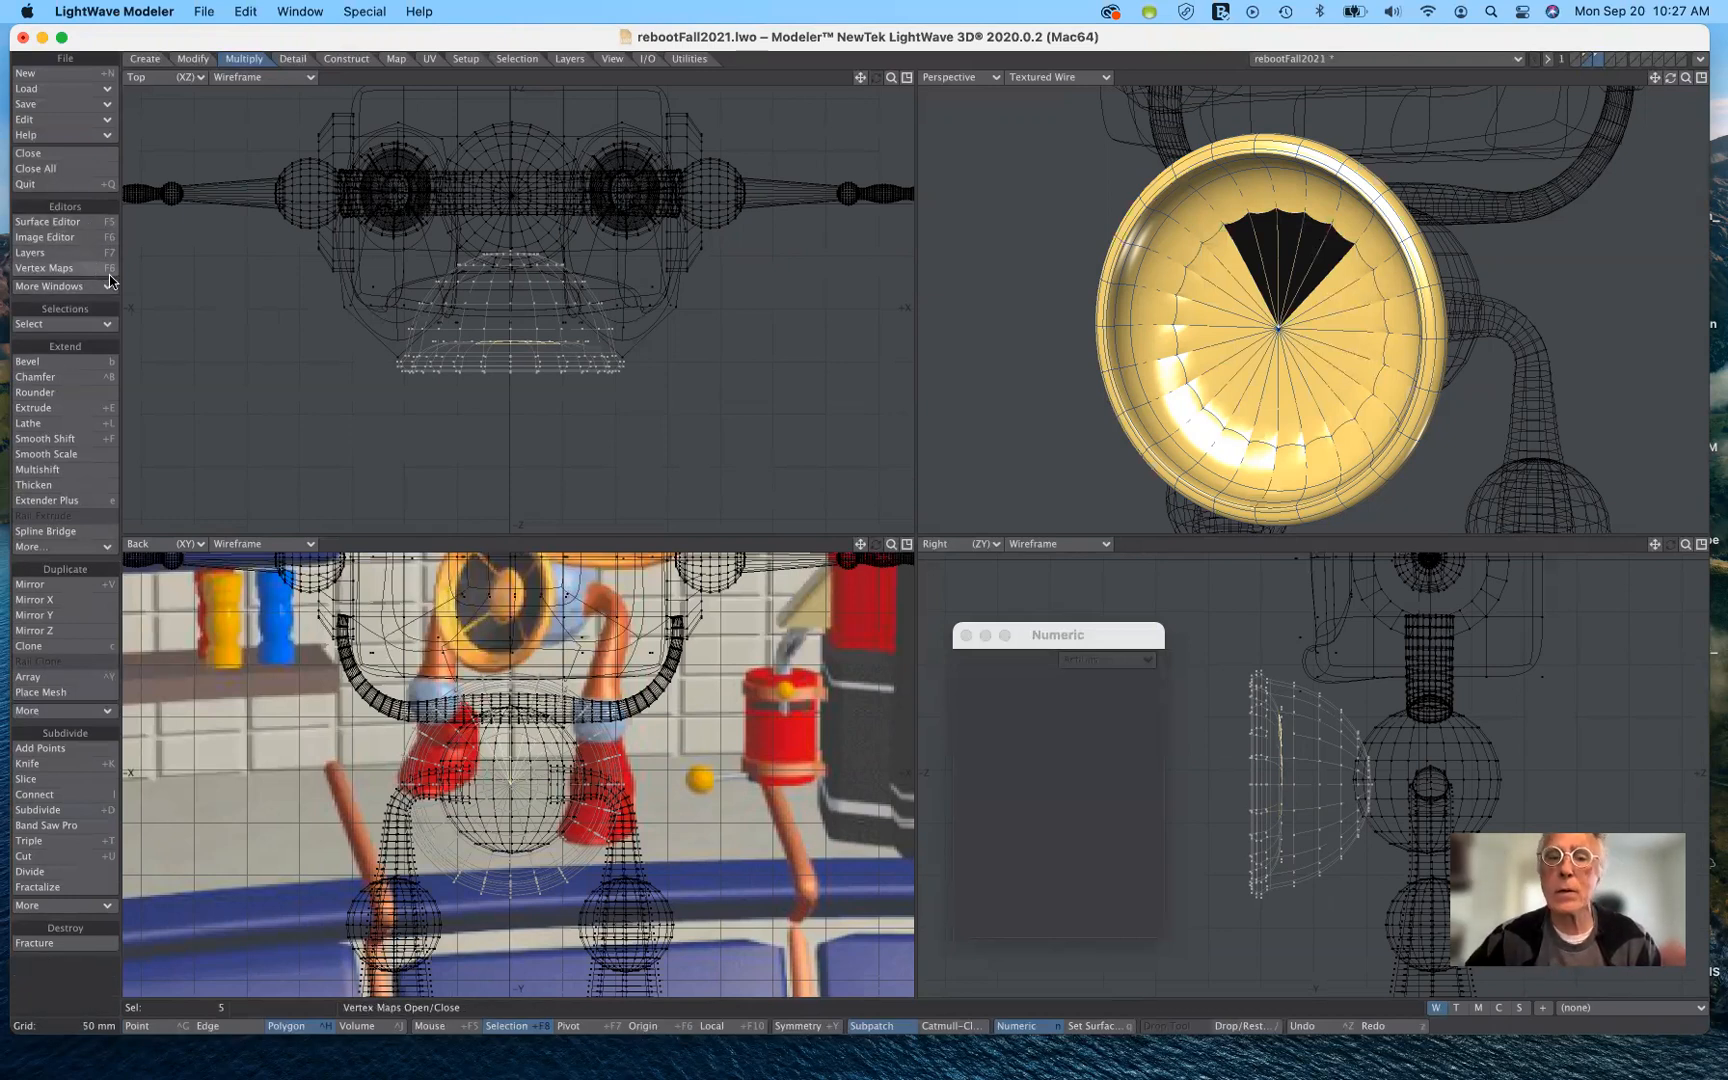
pyautogui.press('q')
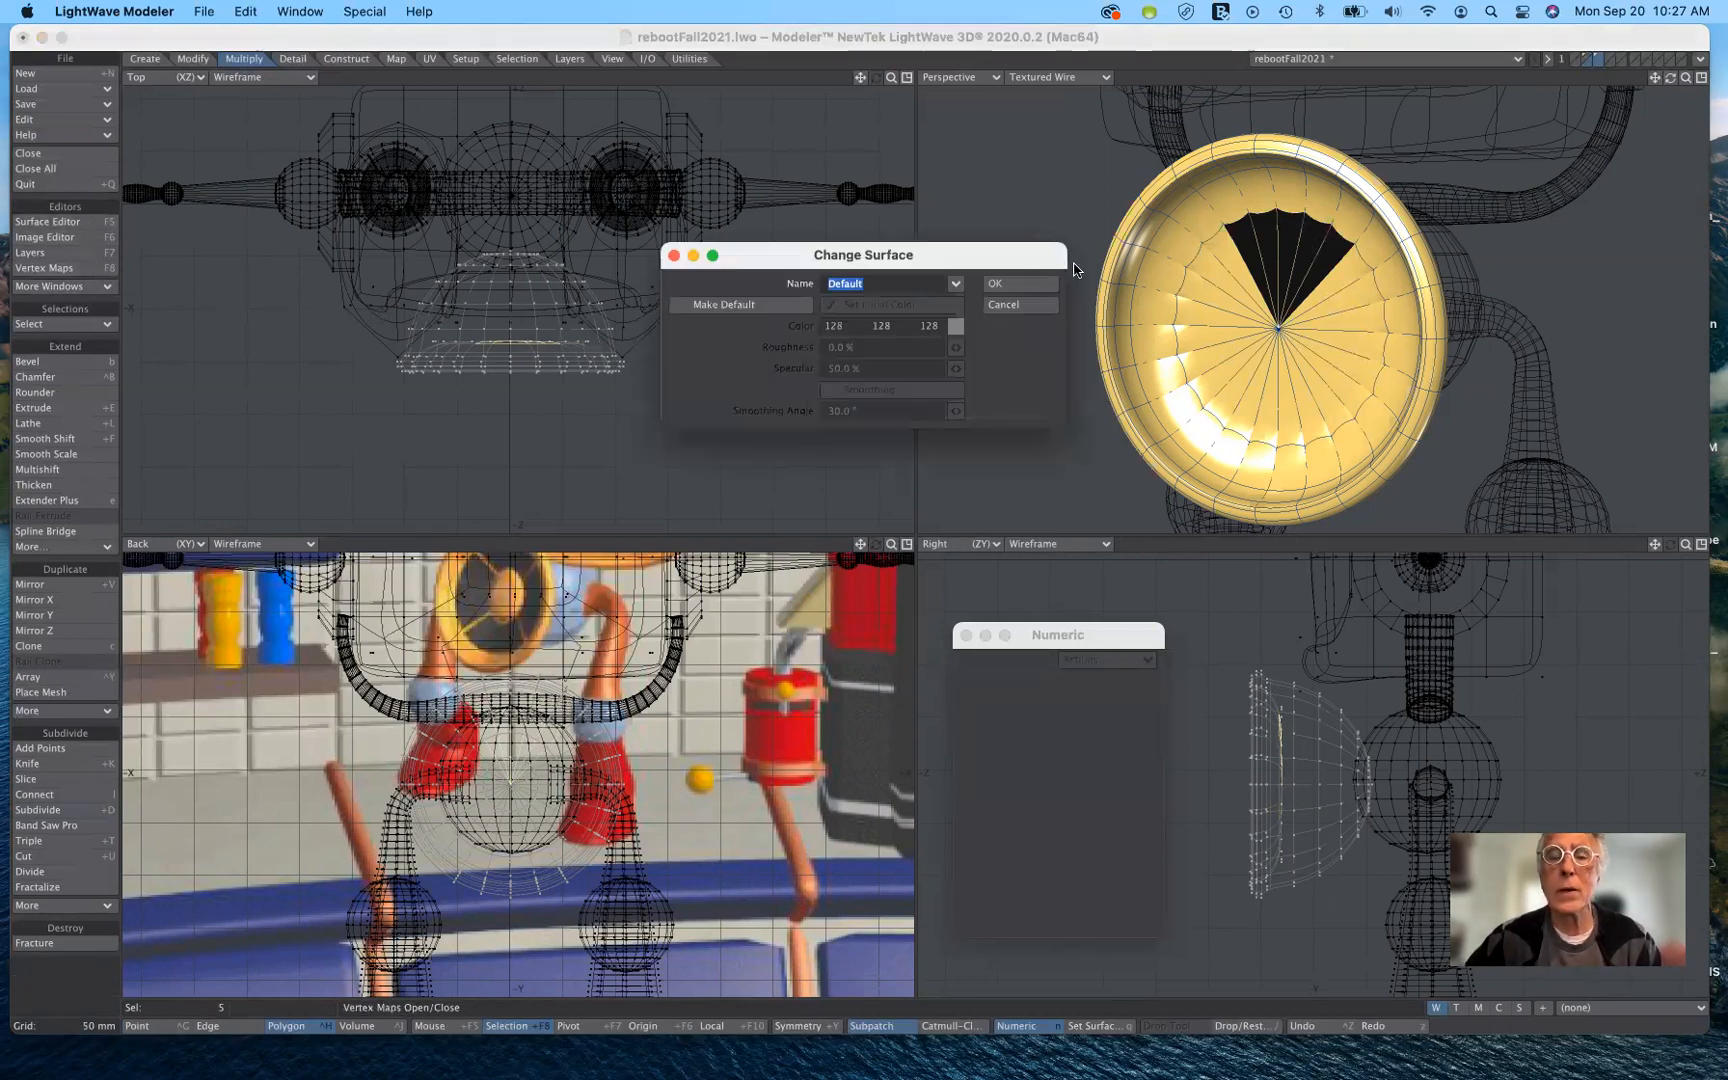
pyautogui.click(957, 285)
pyautogui.click(972, 332)
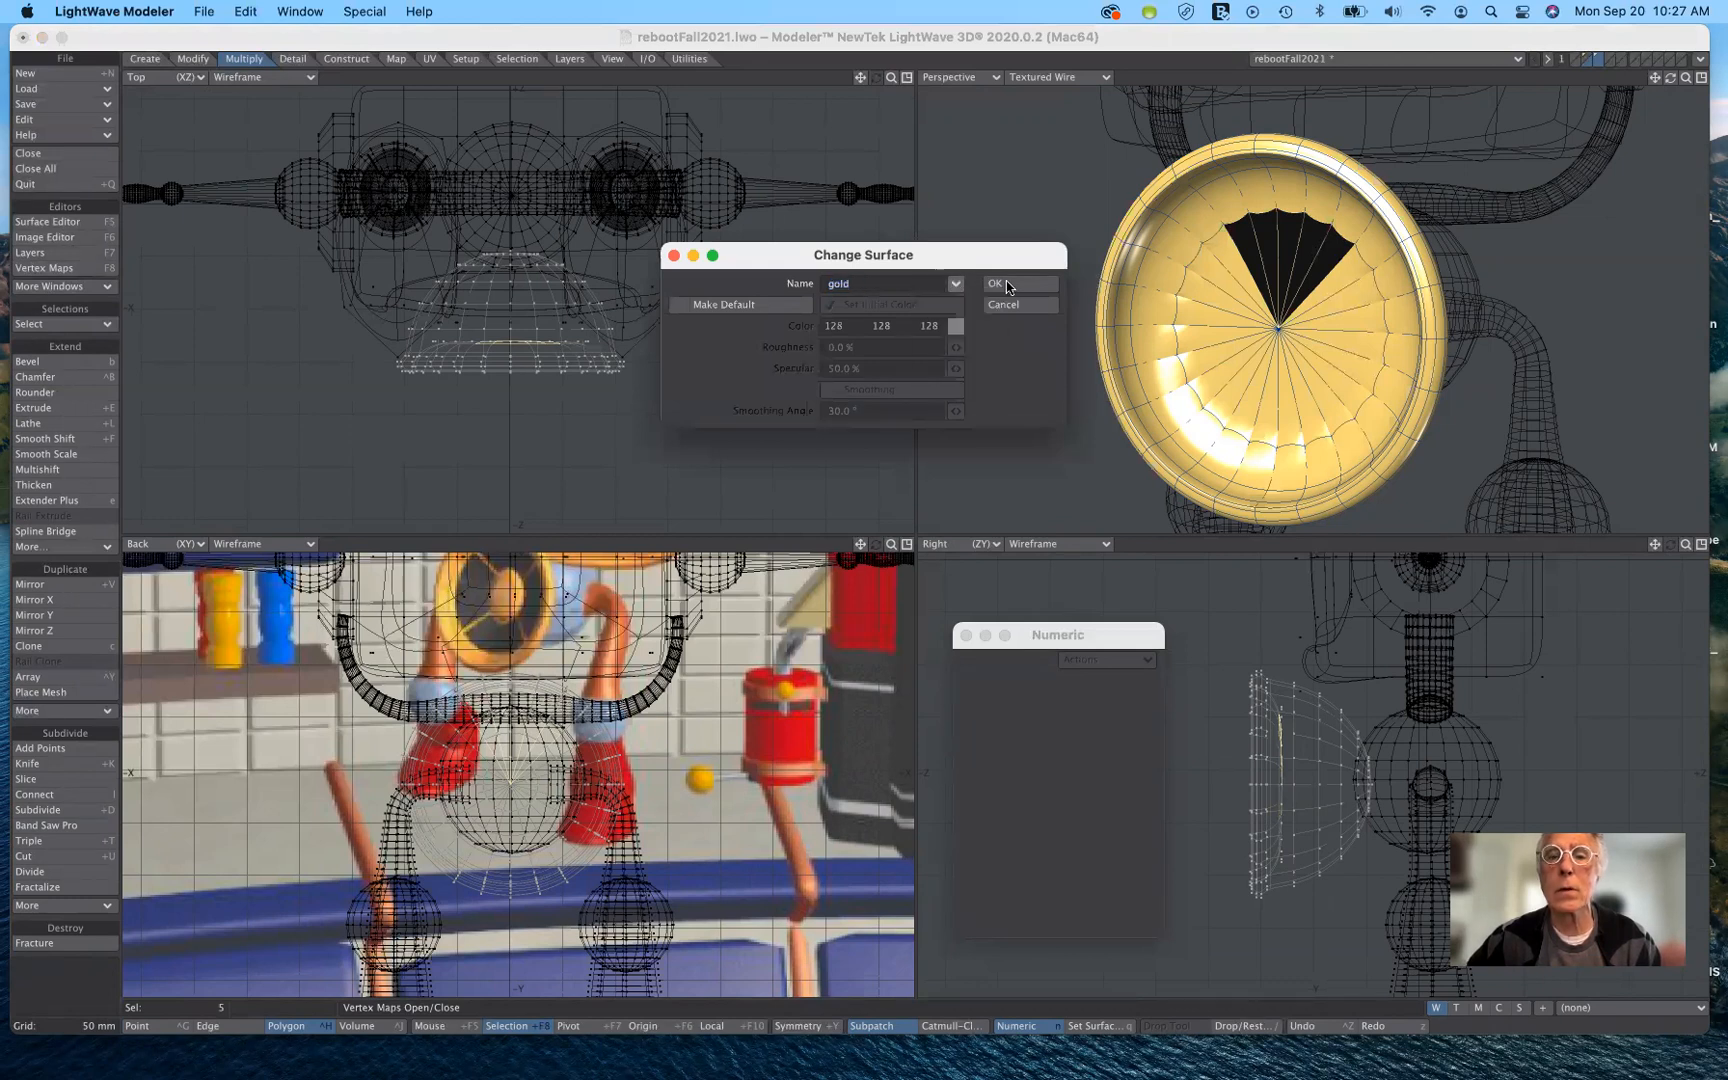
pyautogui.click(1007, 285)
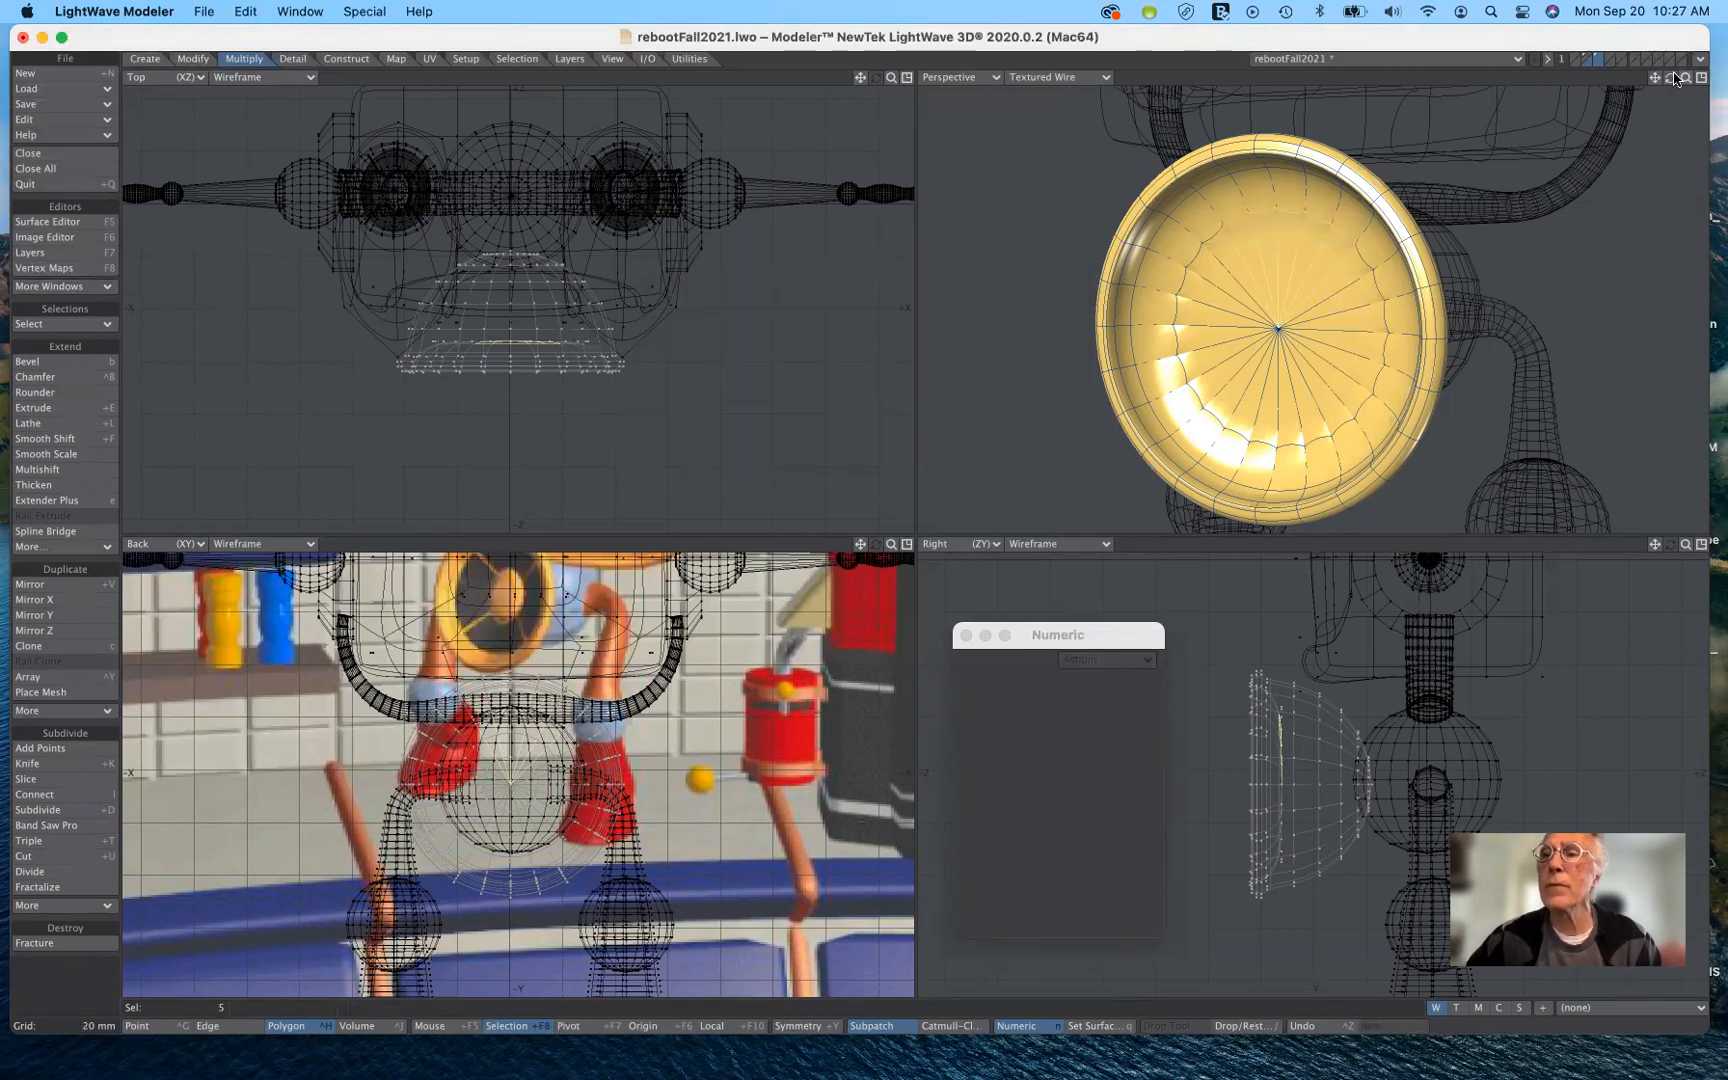
# Assign the black surface to six adjacent triangles centred at the upper part of the dish's recess, viewed from the front.
pyautogui.moveTo(1670, 77); pyautogui.dragTo(1706, 67)
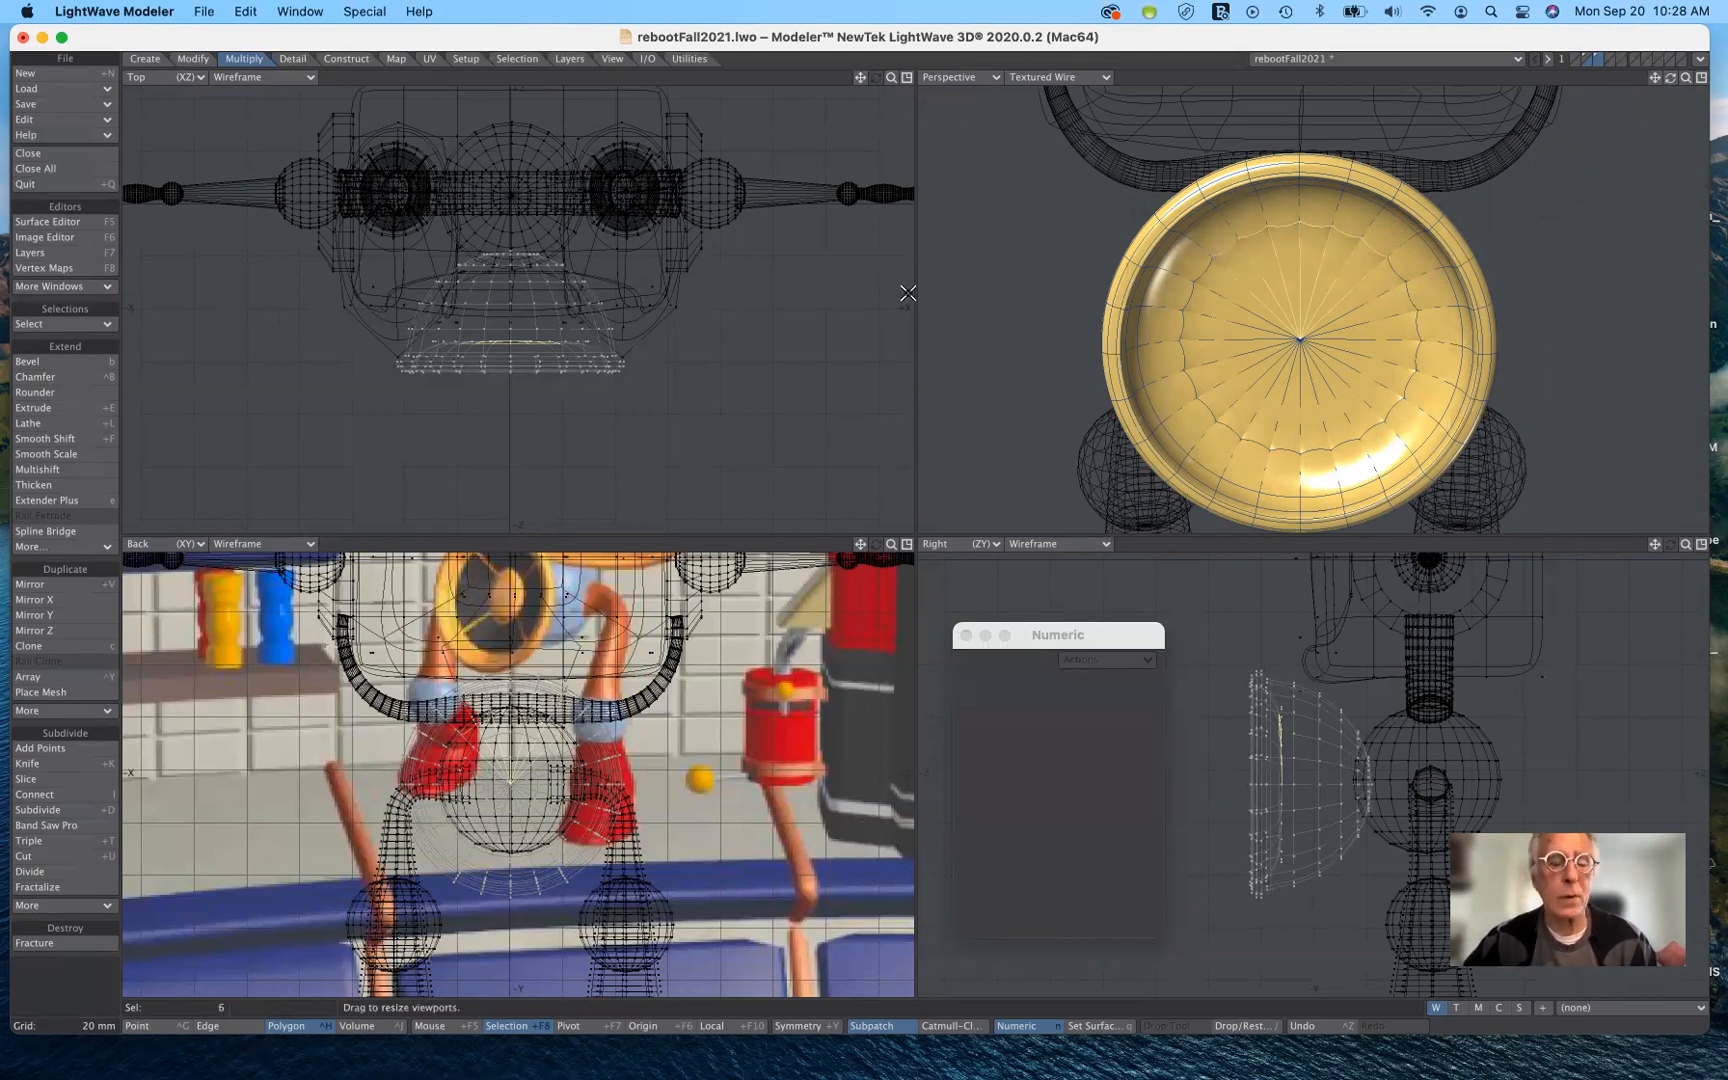
pyautogui.press('q')
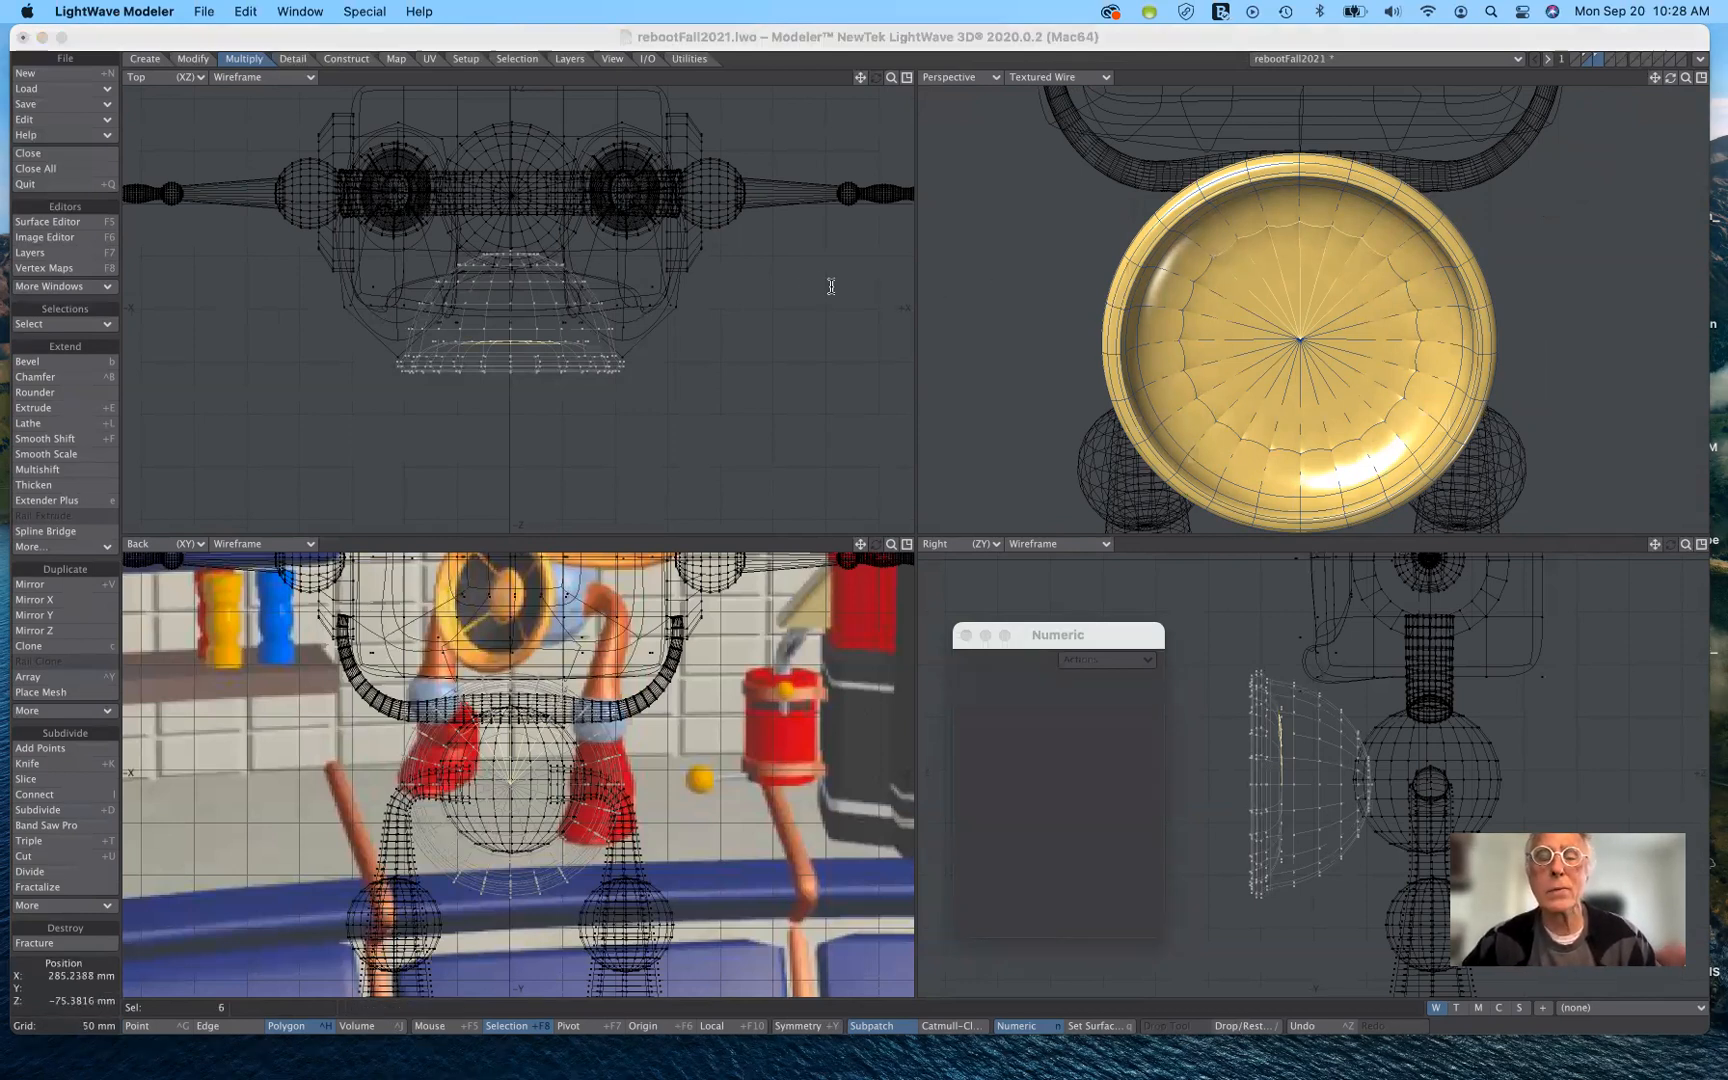
pyautogui.click(956, 285)
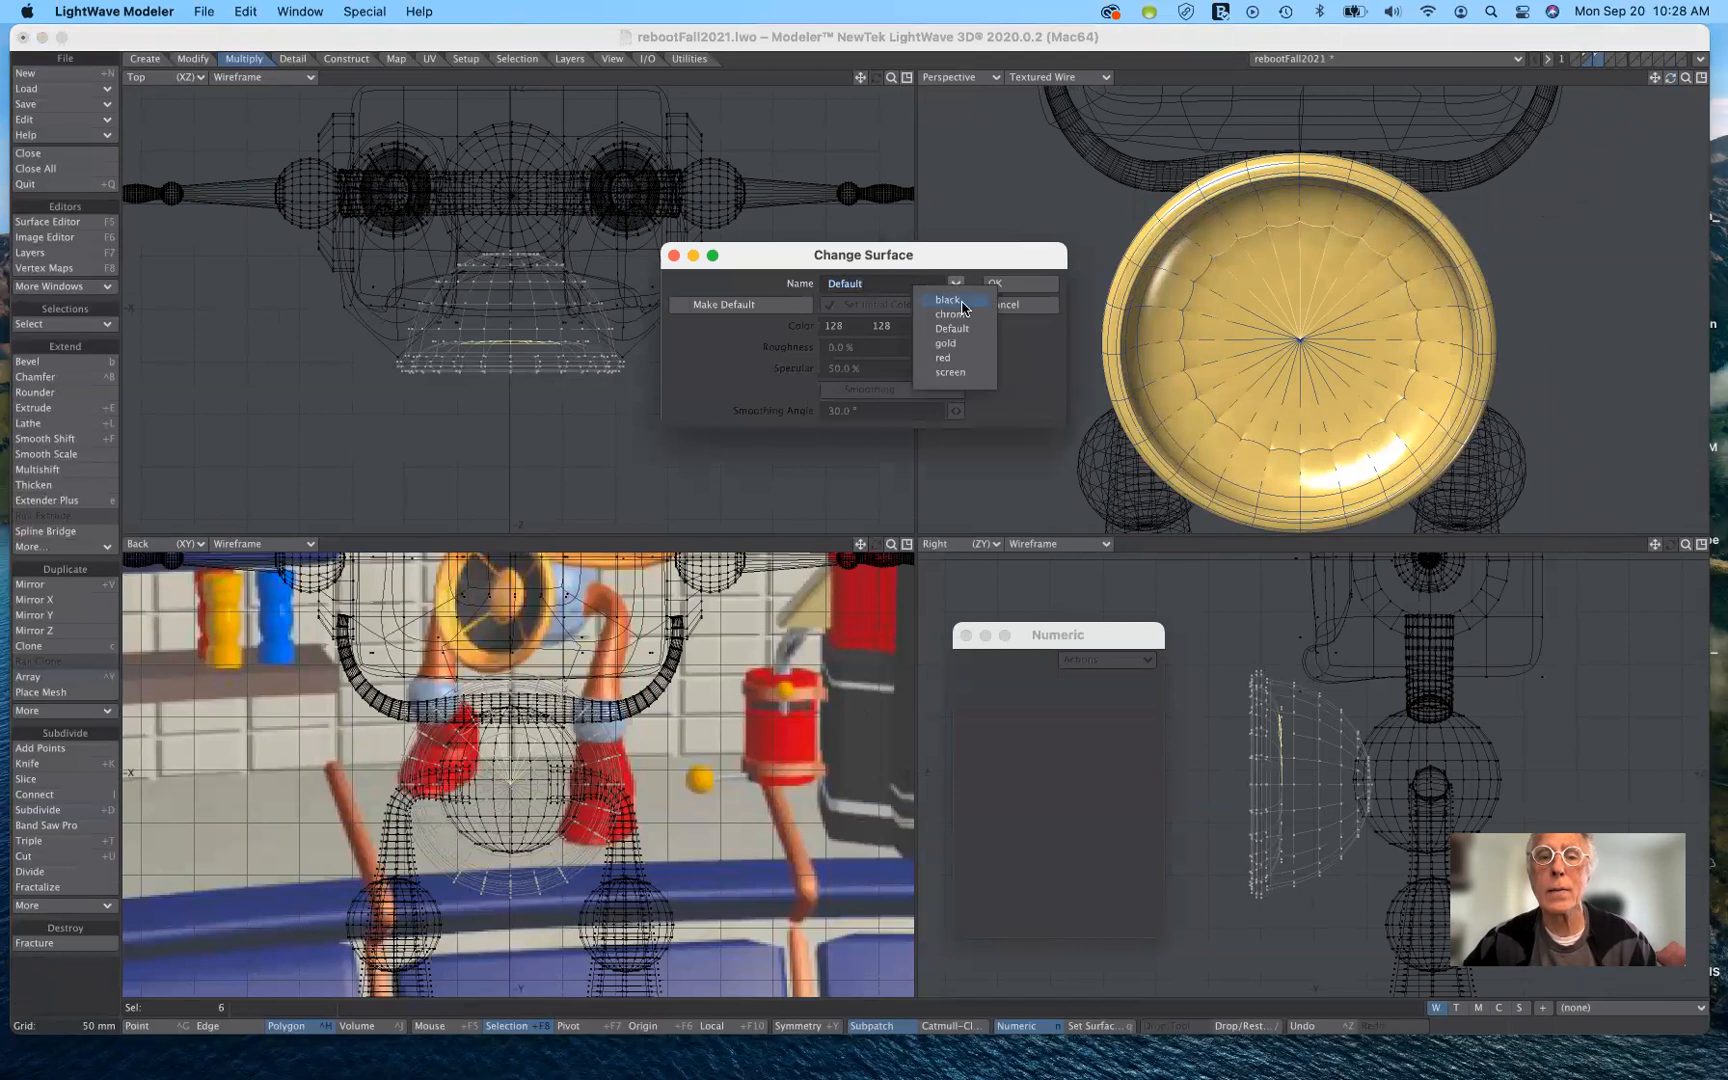
pyautogui.click(979, 298)
pyautogui.click(1004, 285)
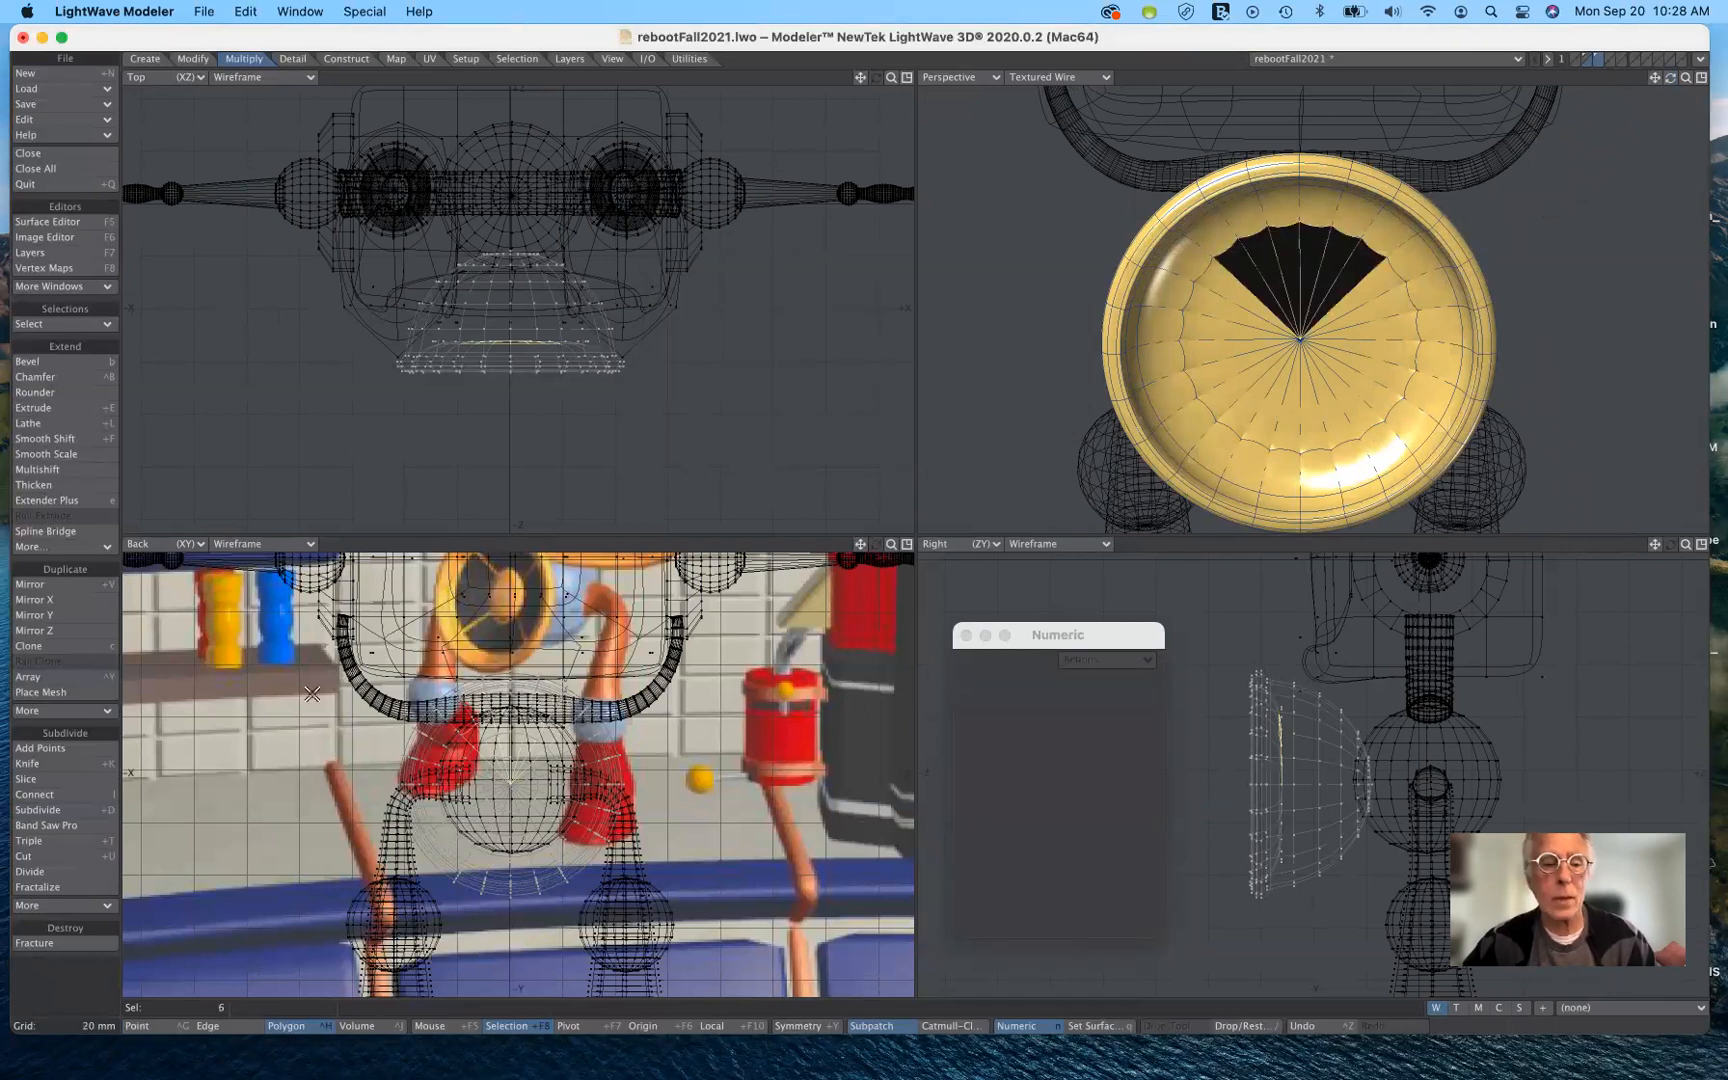
pyautogui.click(96, 997)
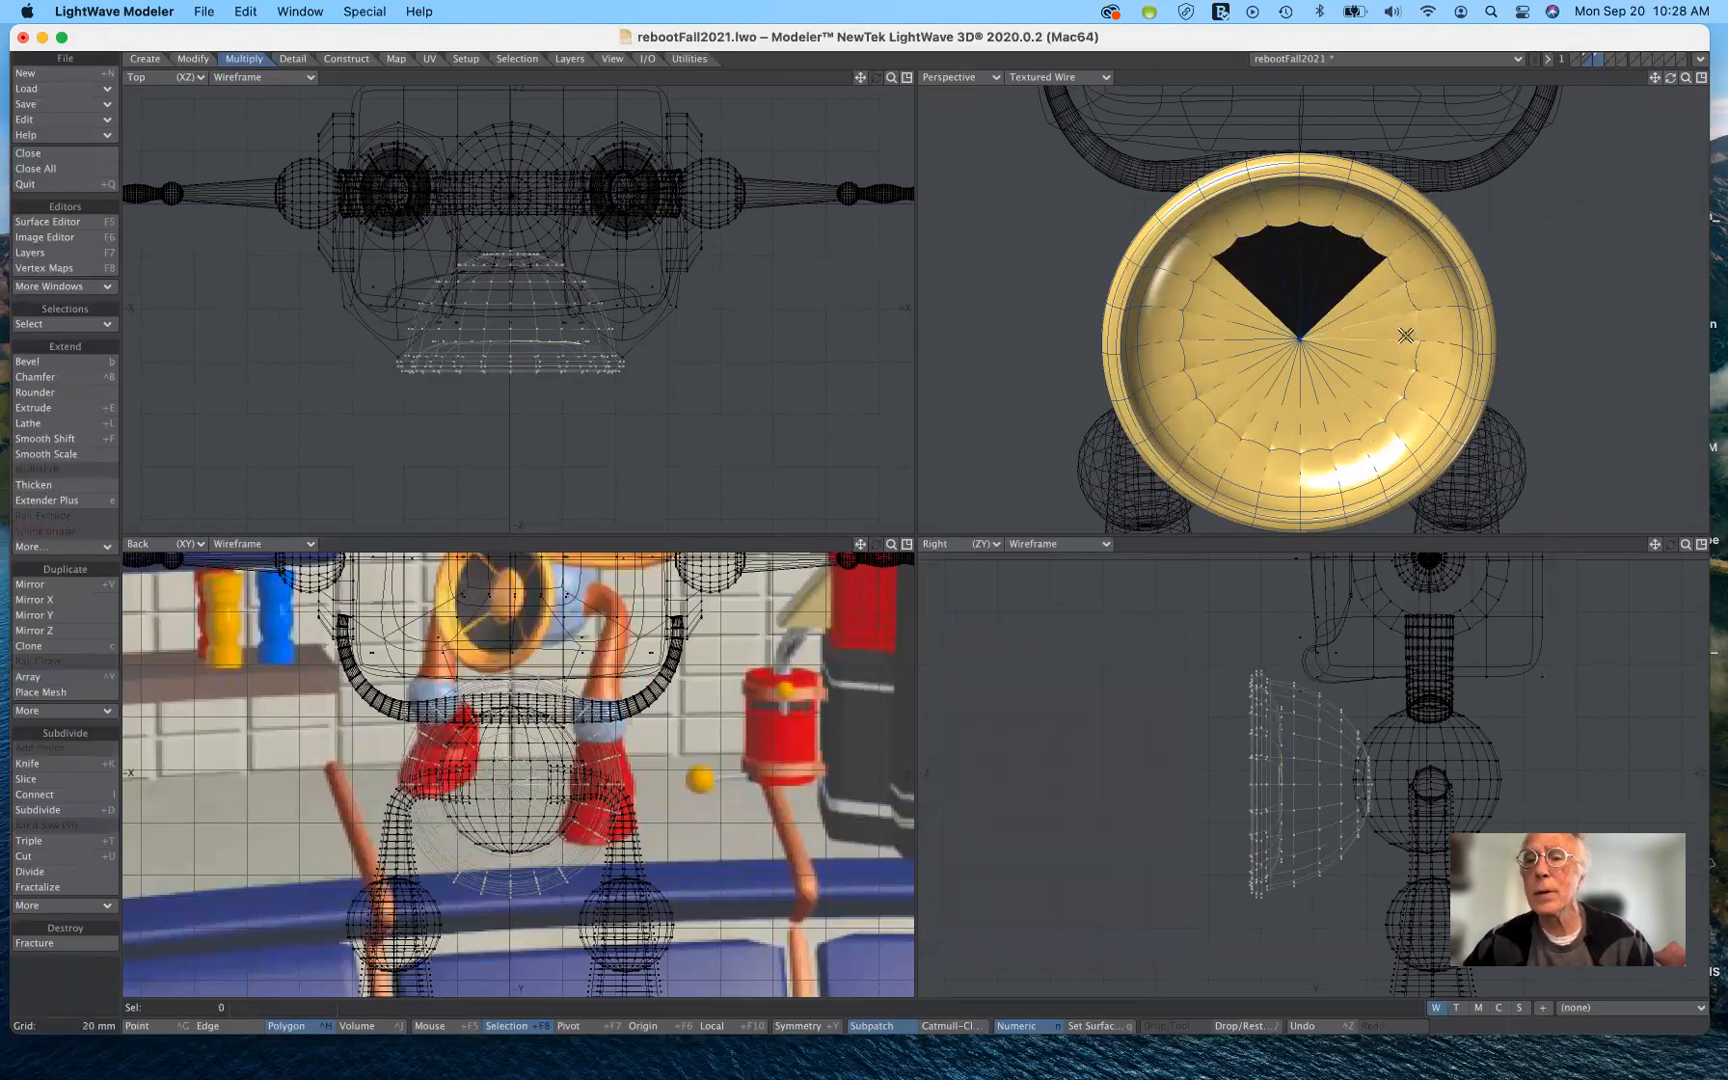
# Assign the black surface to four adjacent triangles on the right side of the dish's recess.
pyautogui.moveTo(1400, 366); pyautogui.dragTo(1388, 387)
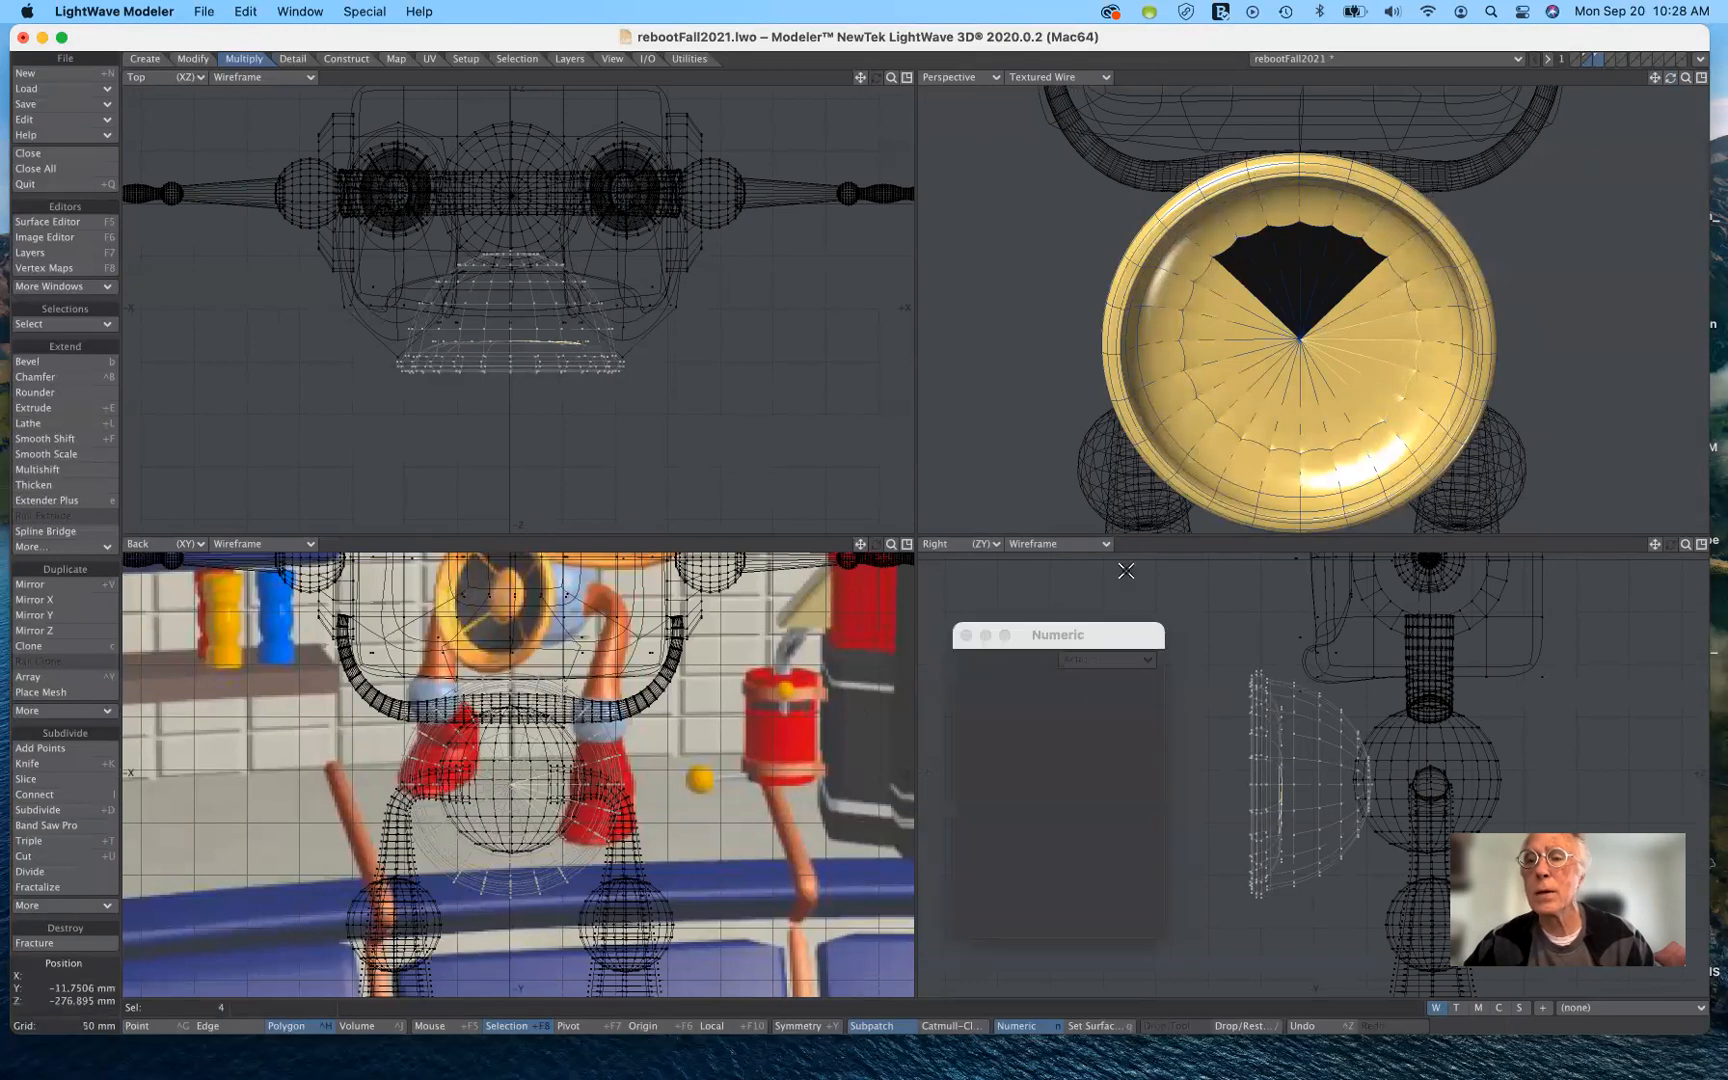
pyautogui.press('q')
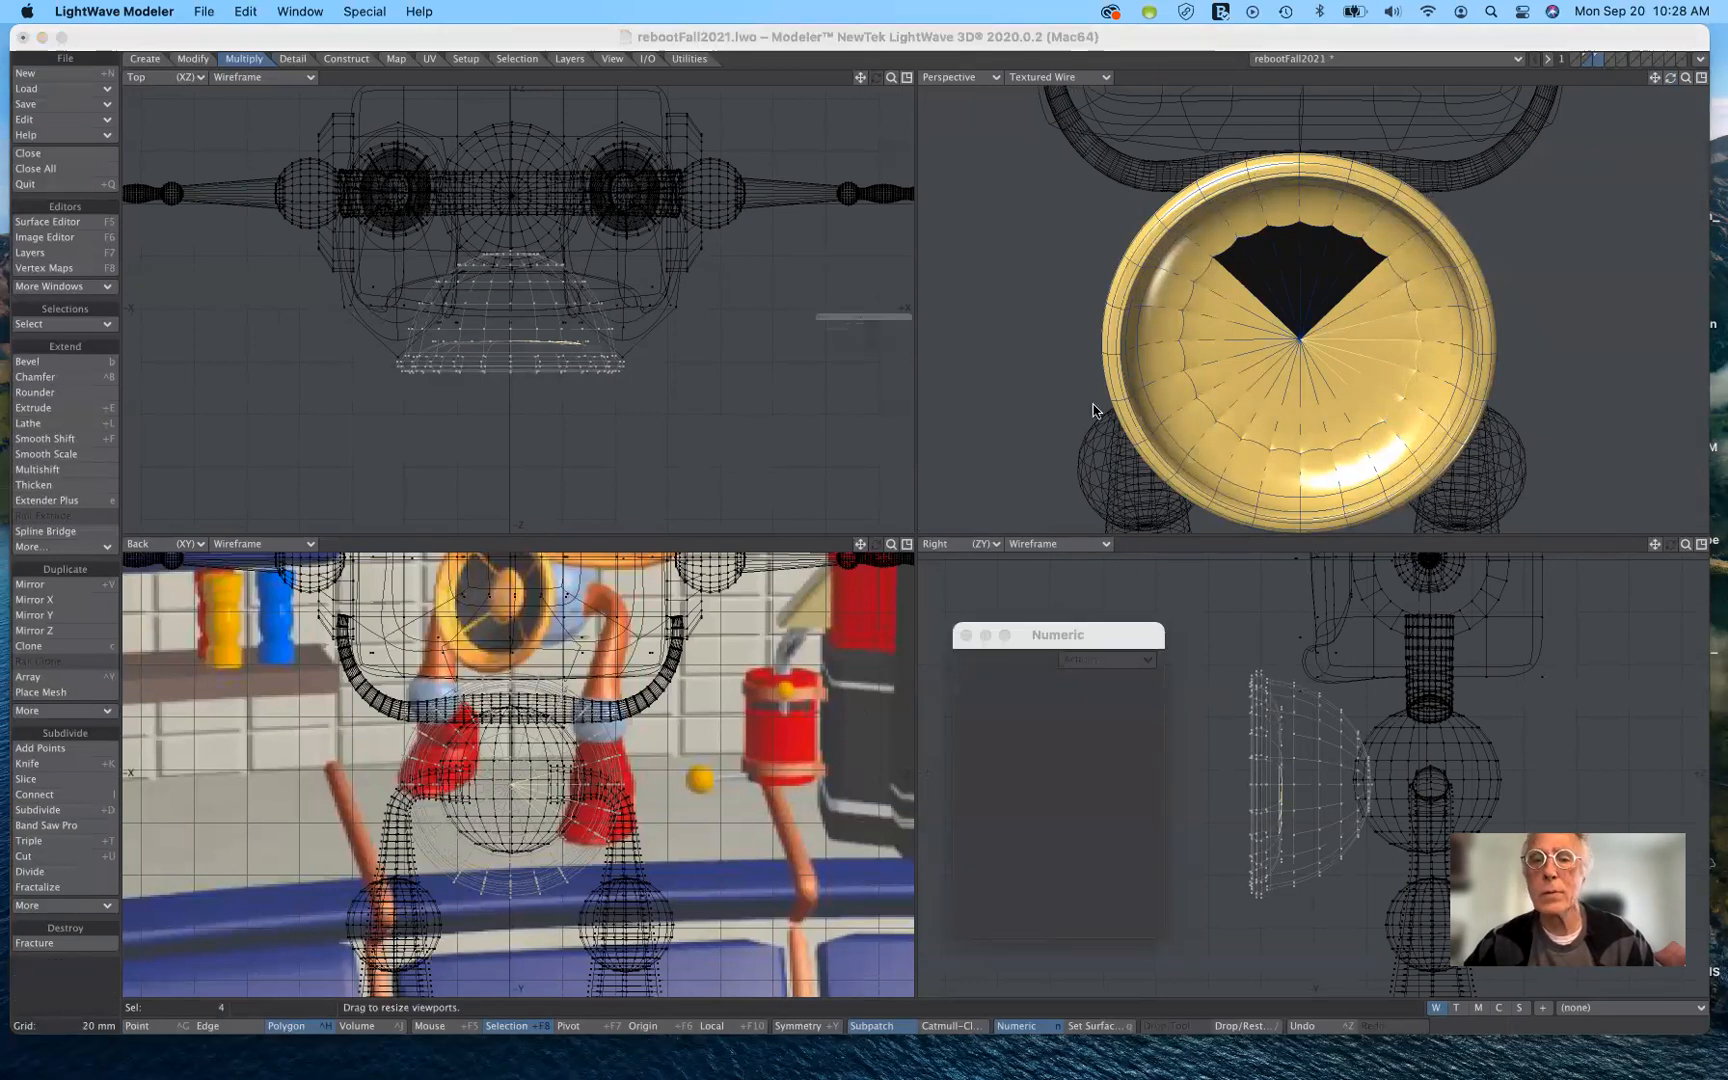
pyautogui.click(953, 288)
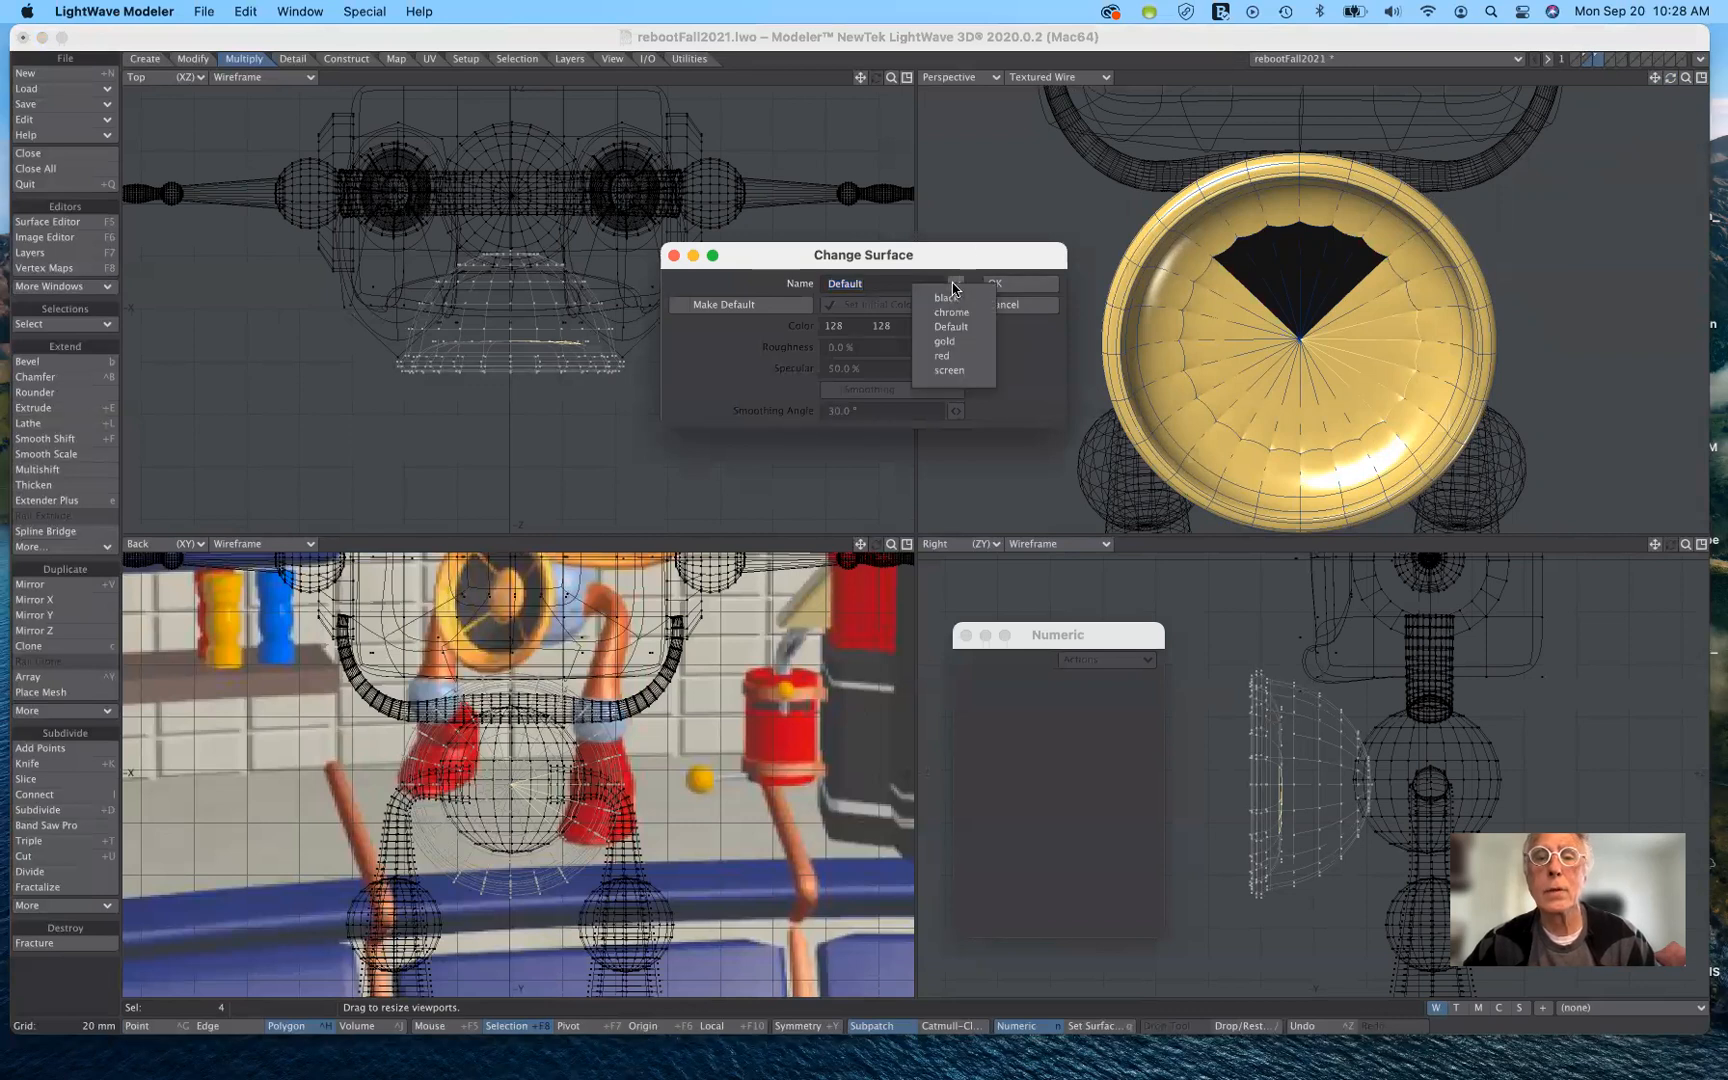
pyautogui.click(963, 298)
pyautogui.click(1006, 287)
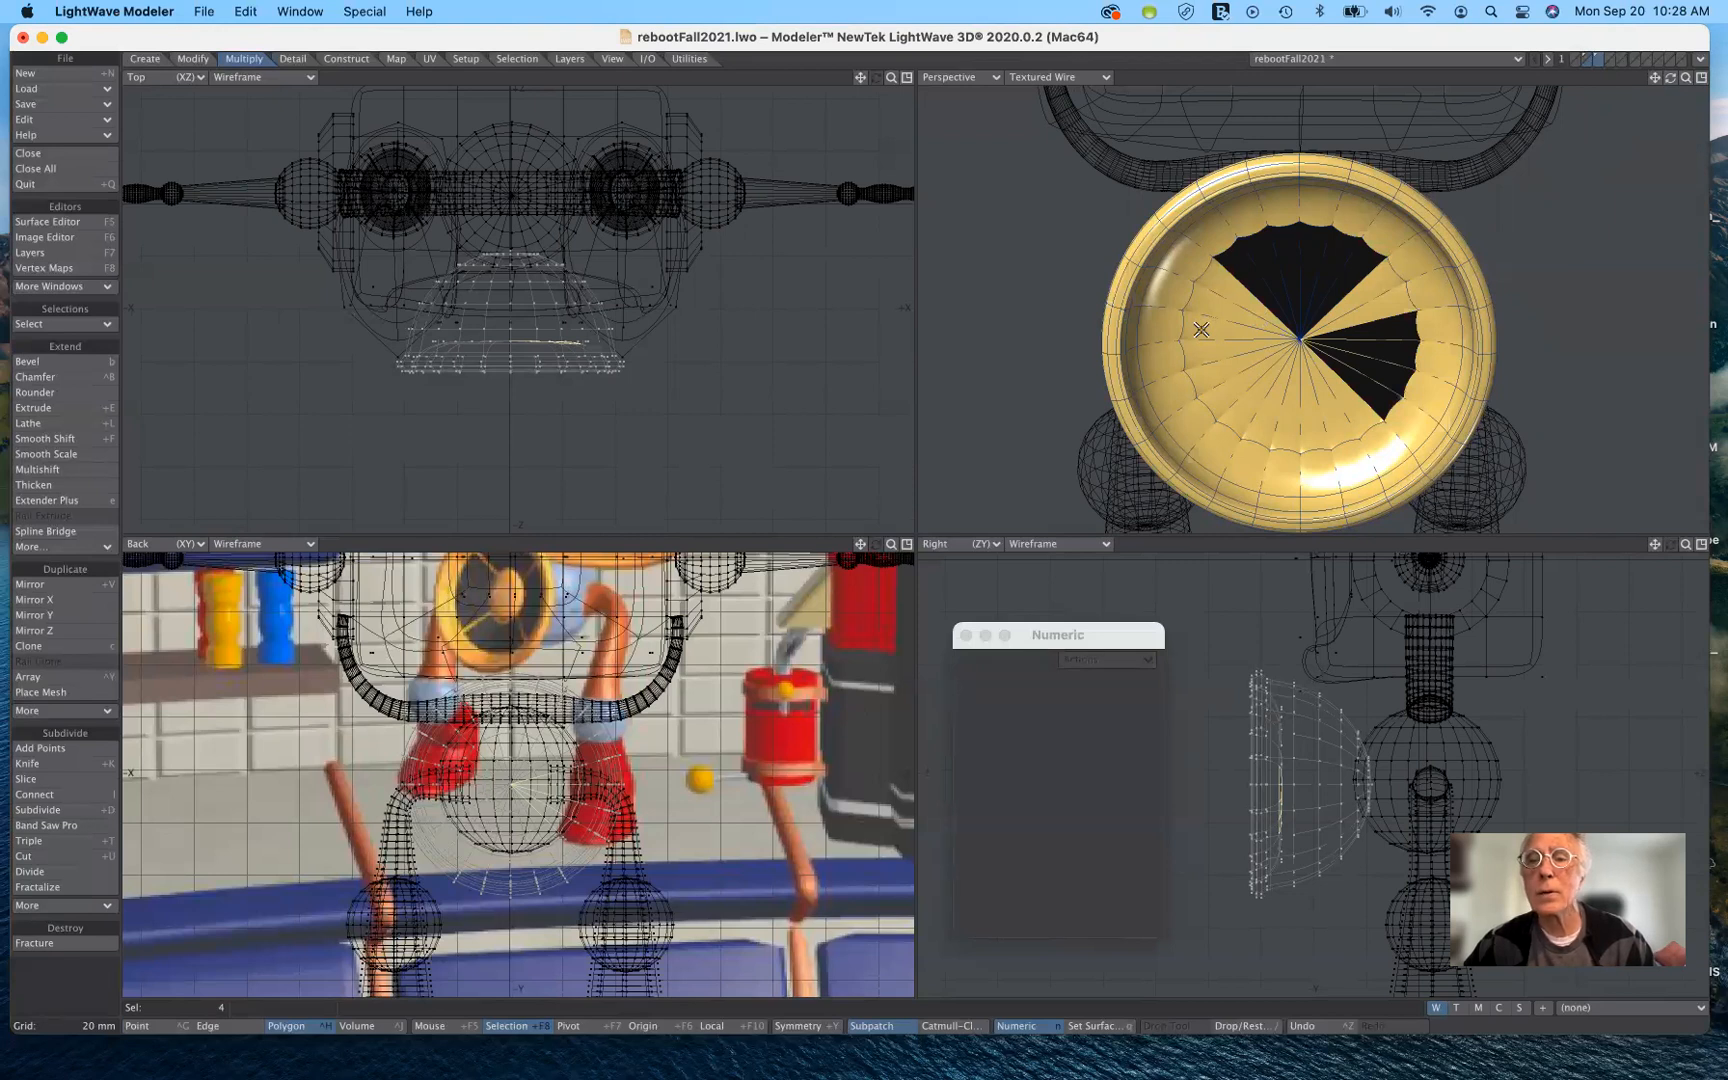
pyautogui.click(82, 981)
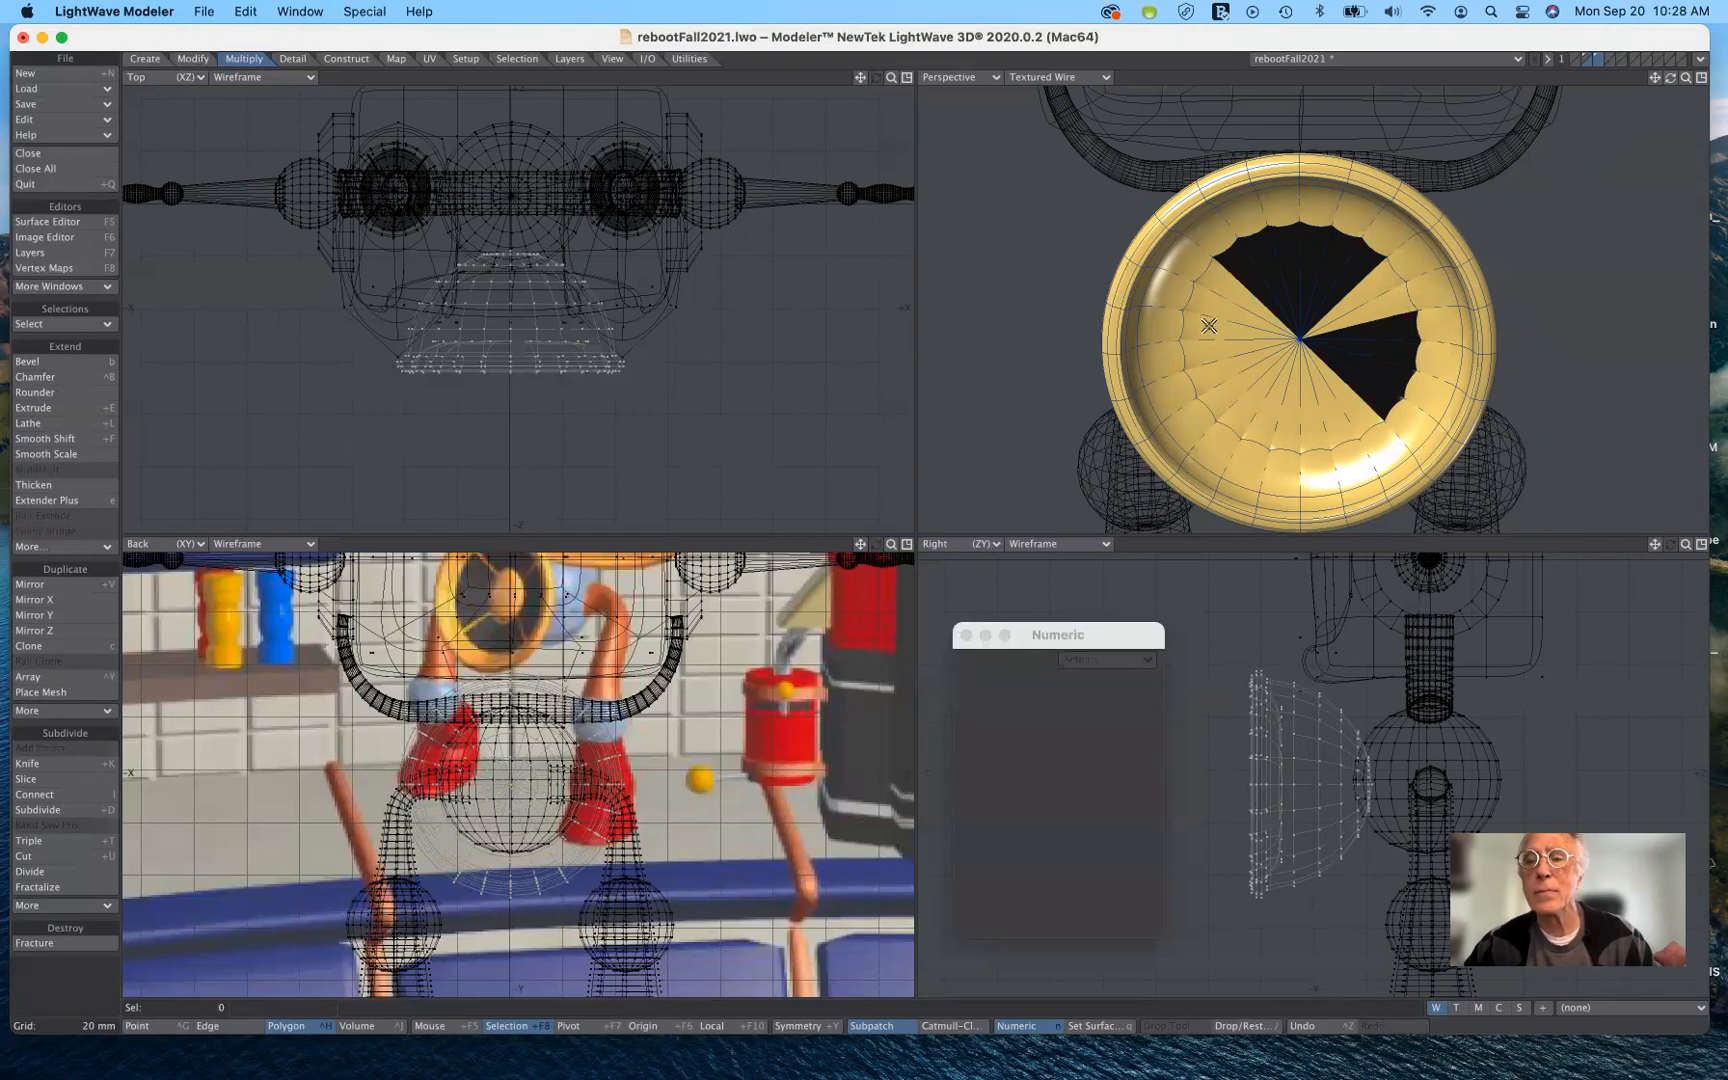
# Assign the black surface to four adjacent triangles on the left side of the dish's recess, opposite the right wedge.
pyautogui.moveTo(1209, 326); pyautogui.dragTo(1232, 378)
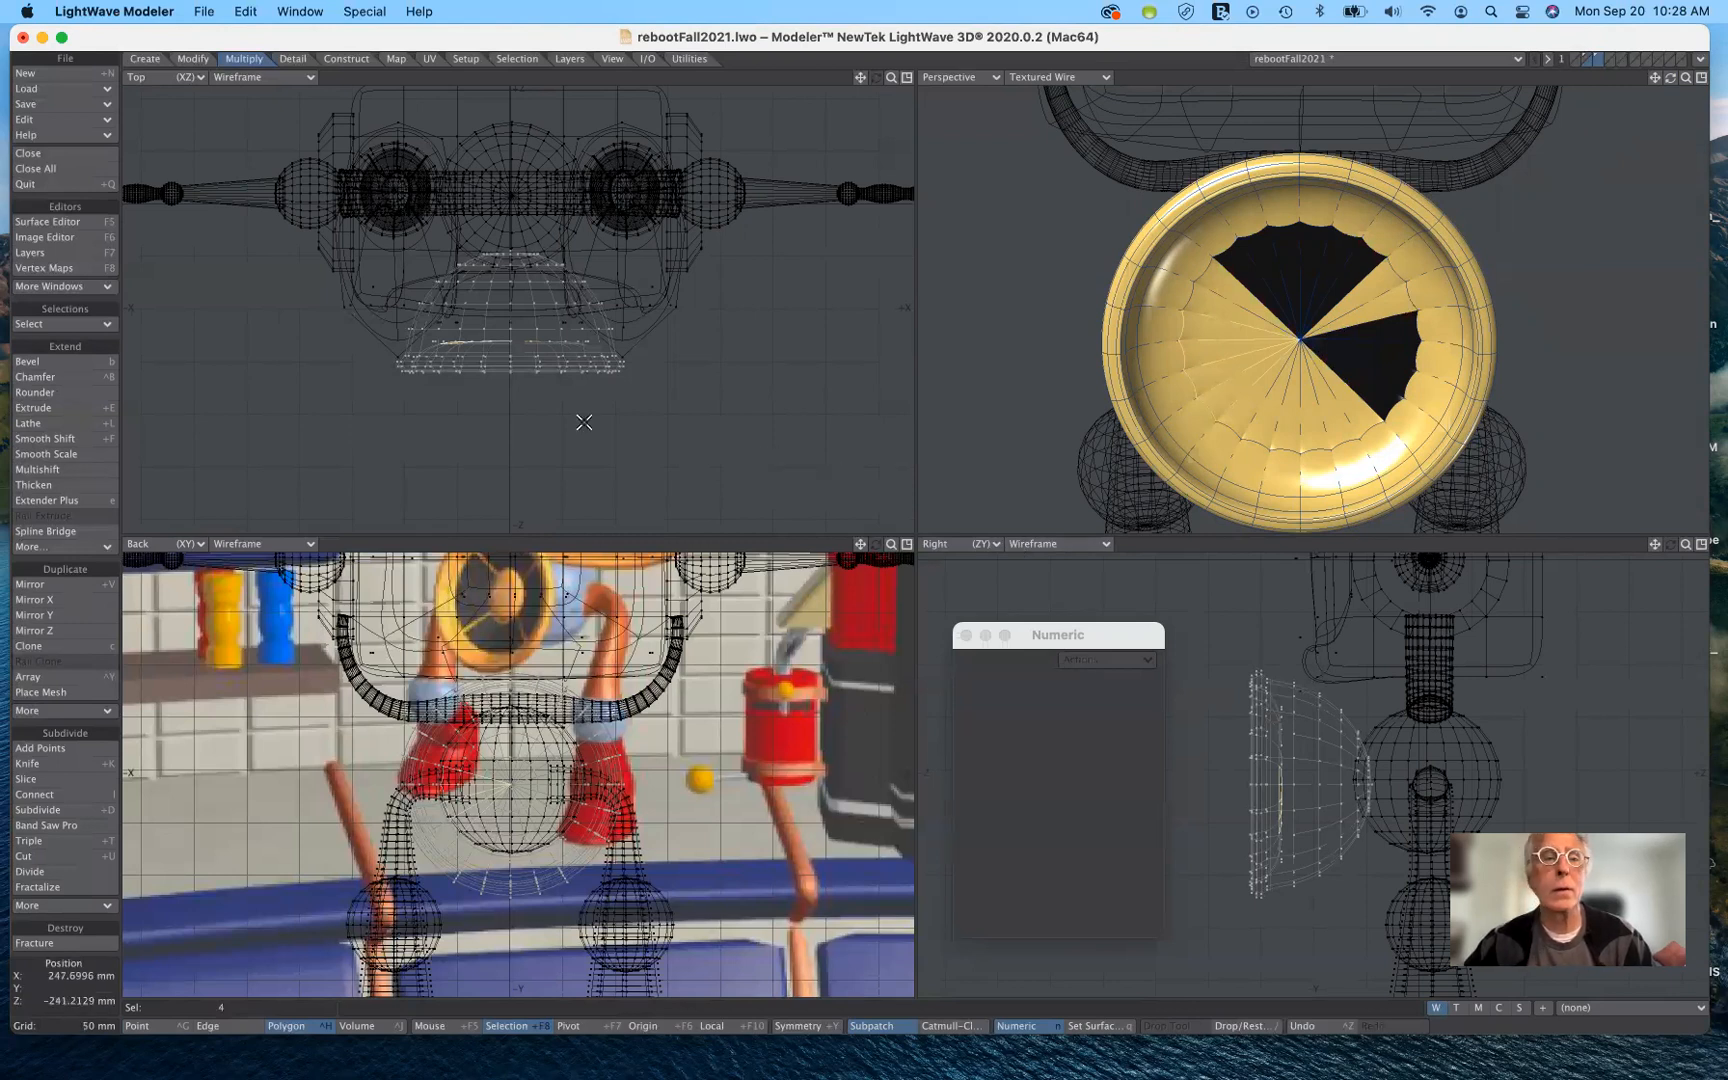
pyautogui.press('q')
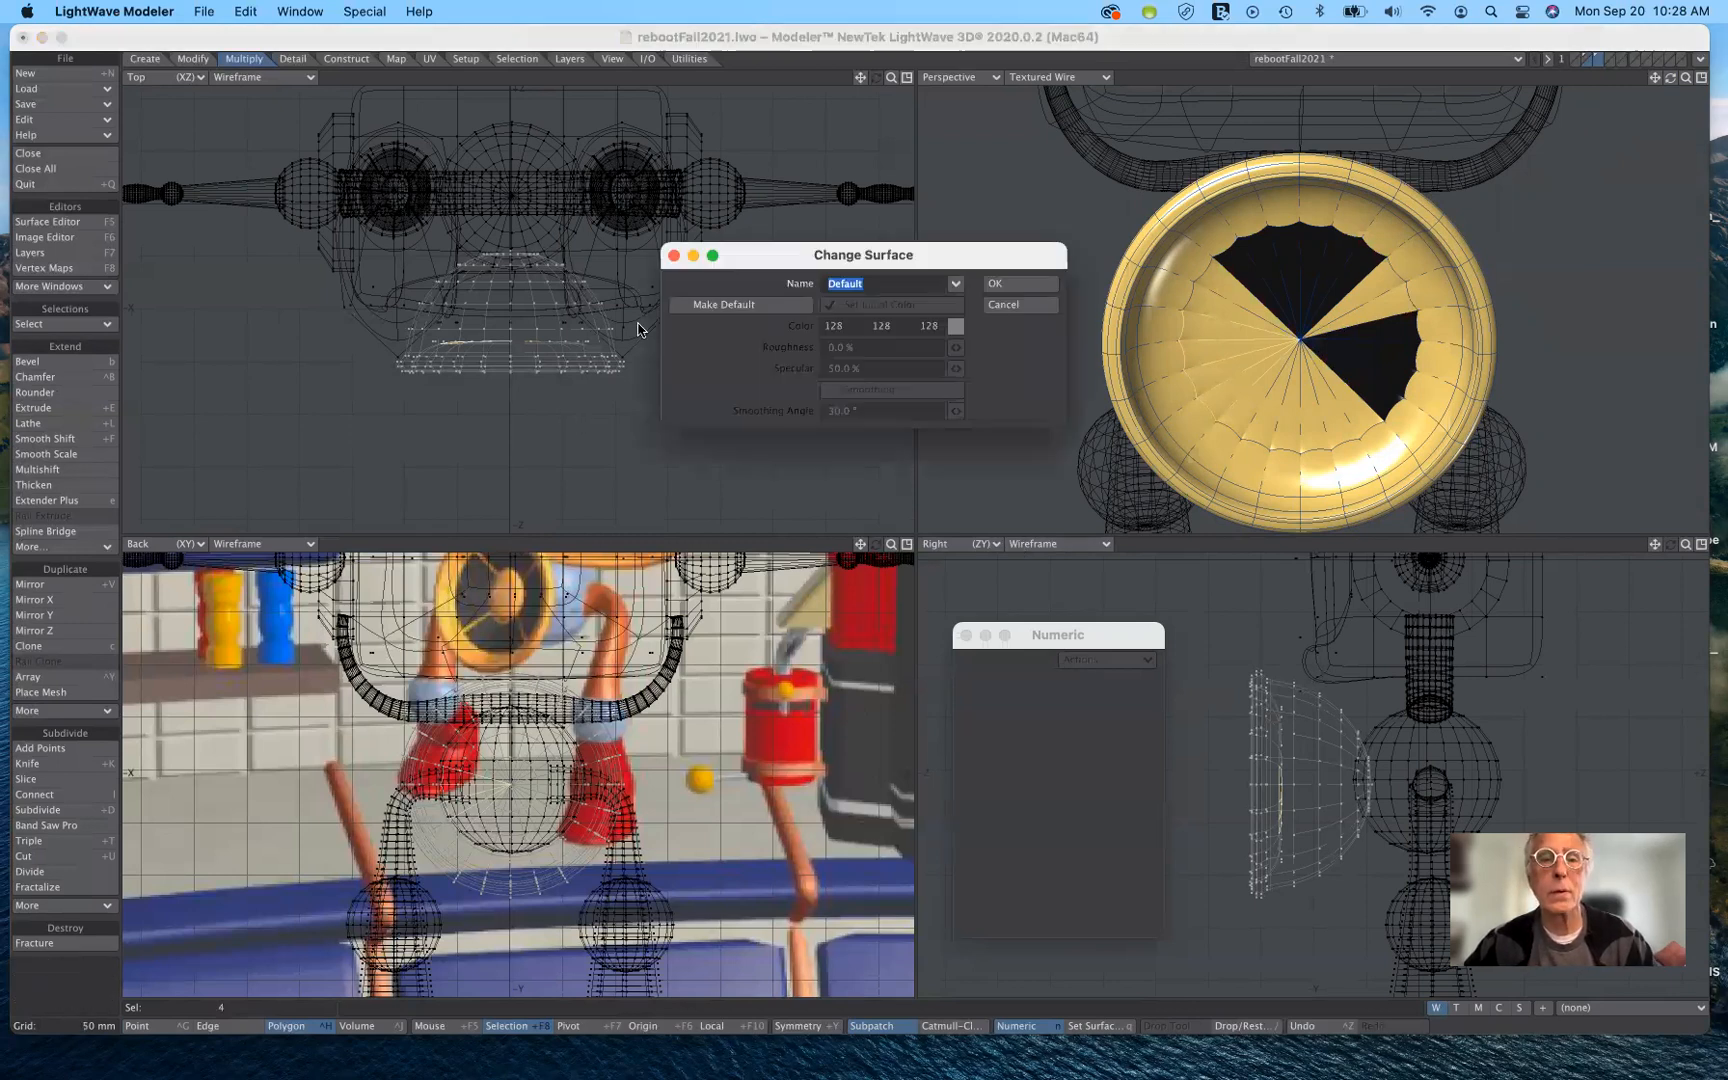
pyautogui.click(955, 288)
pyautogui.click(1003, 298)
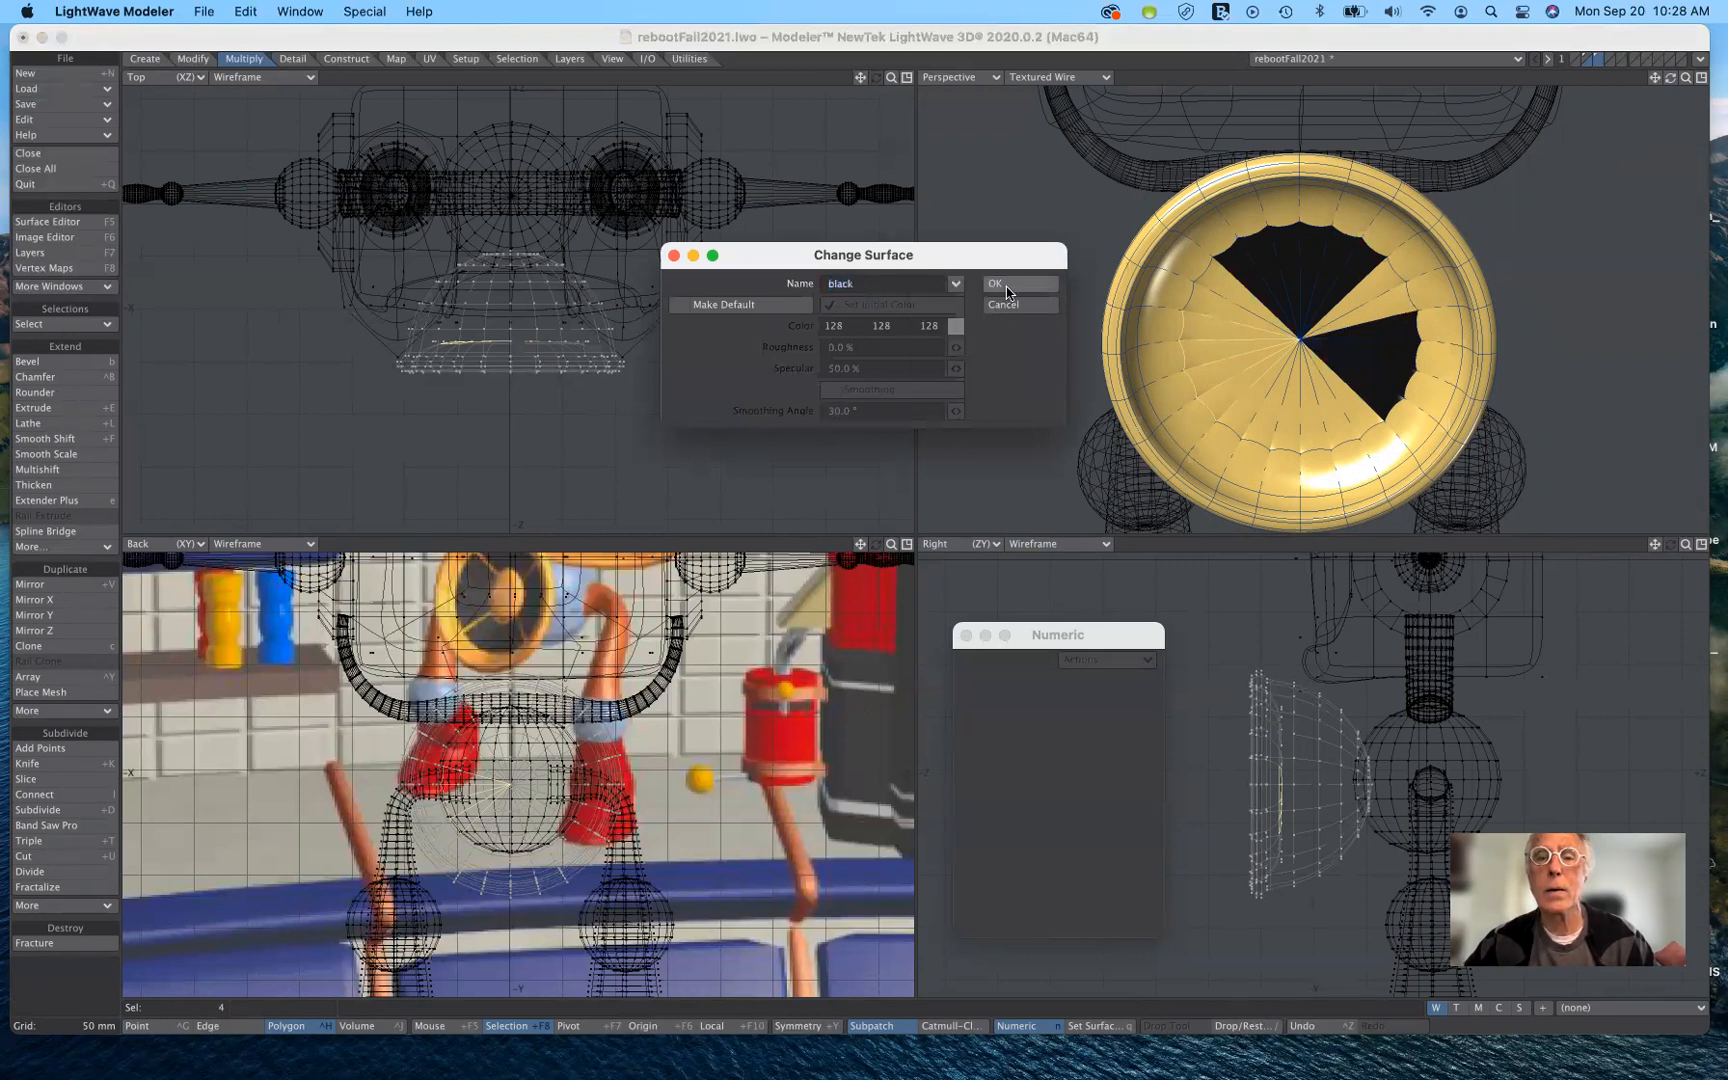
pyautogui.click(1007, 292)
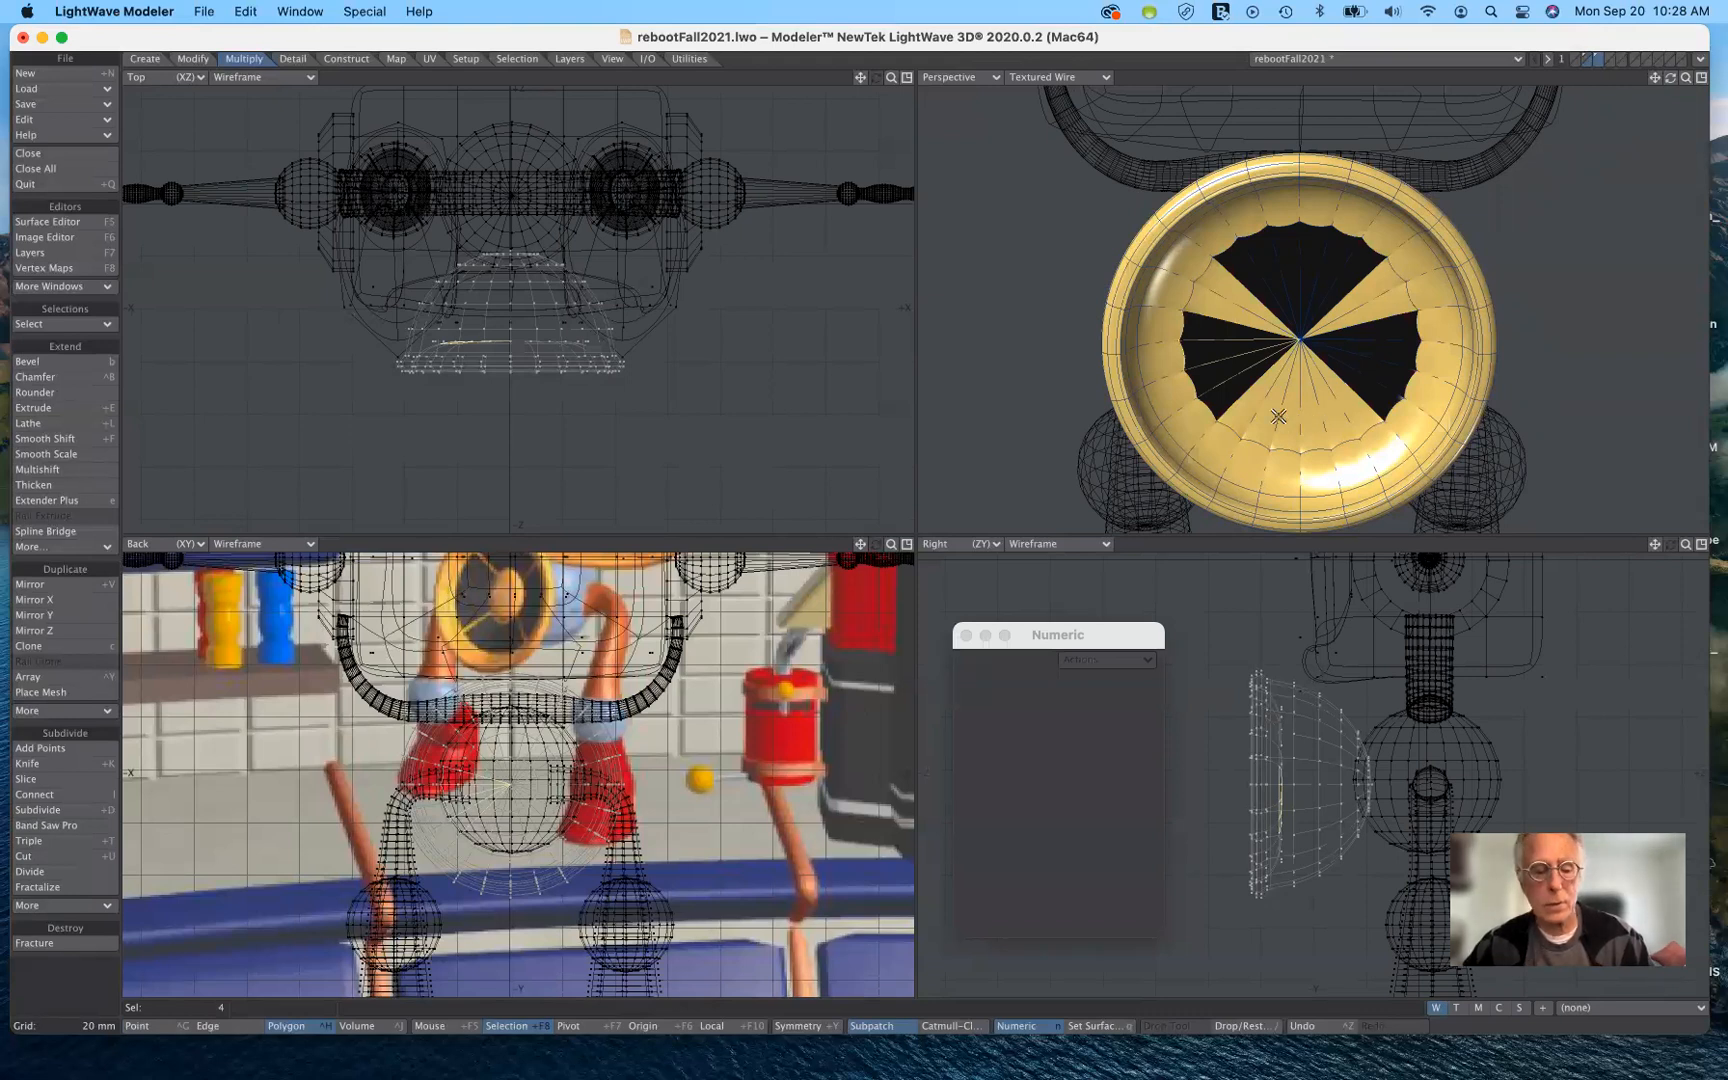
# Undo the black surface assignment on the left wedge of the dish's recess.
pyautogui.press('super+z')
pyautogui.press('super+z')
pyautogui.press('super+z')
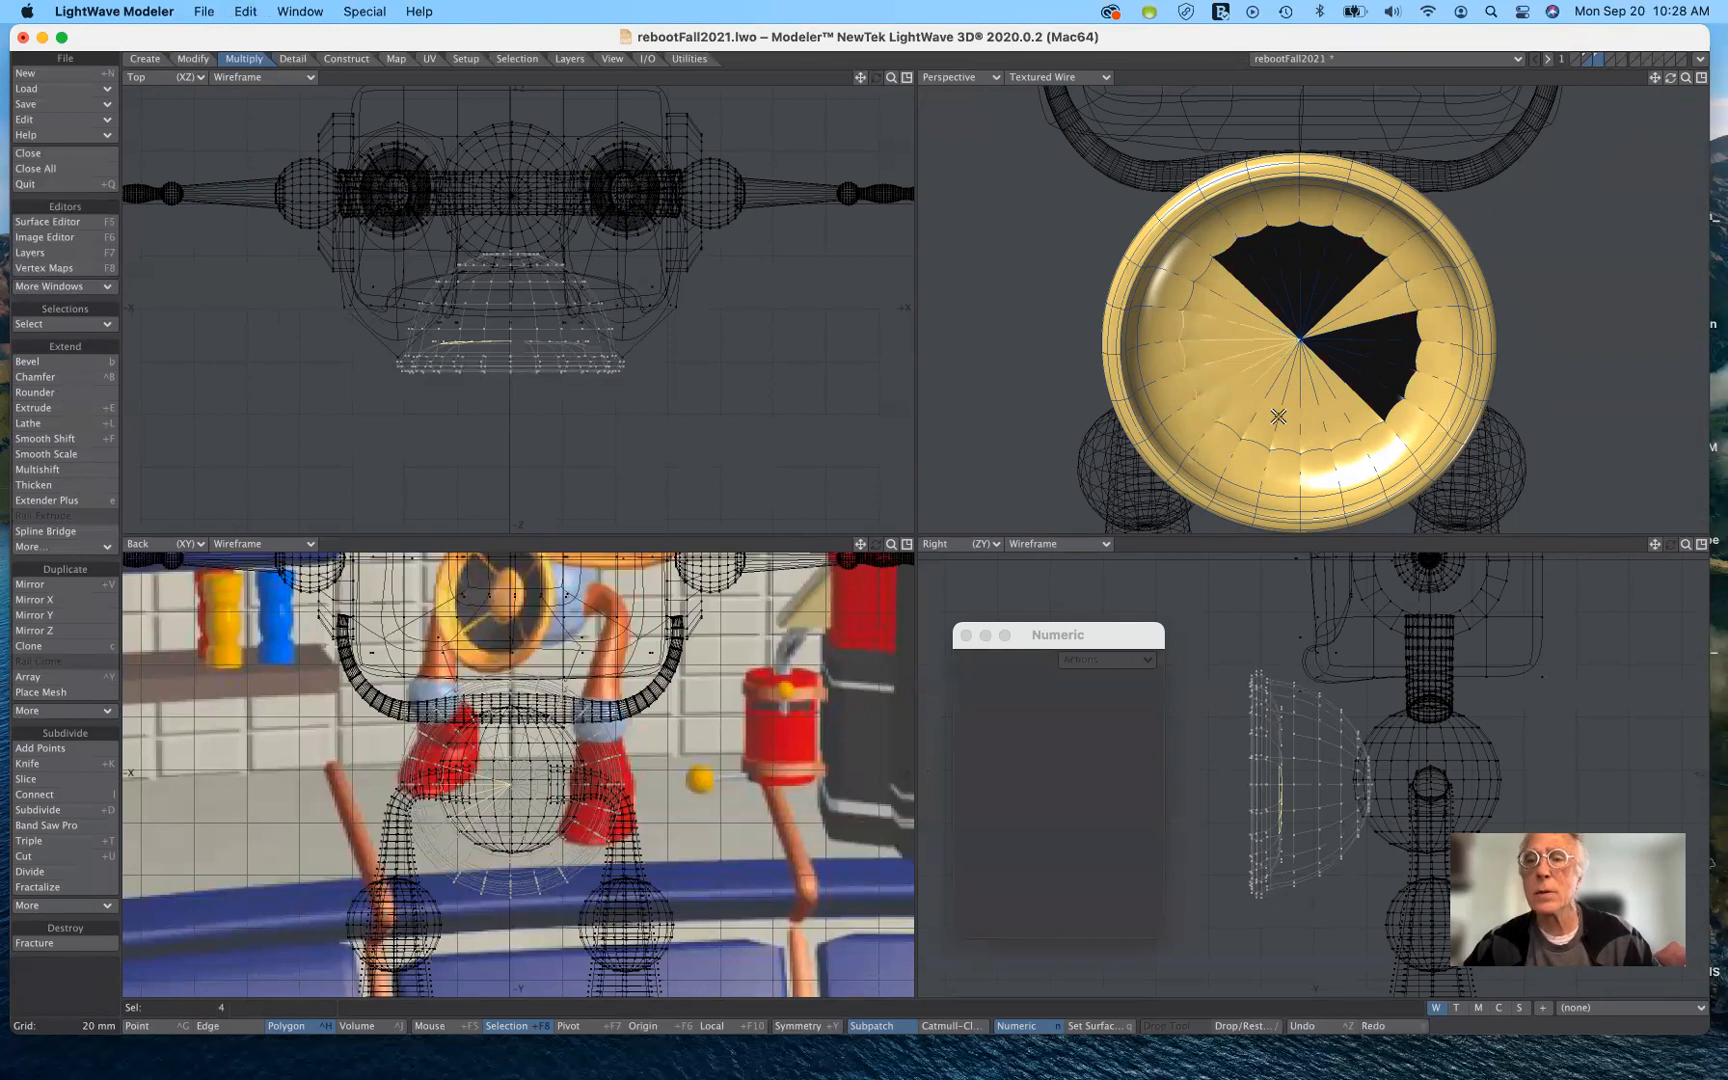
# Undo the black surface assignments on the upper and right wedges of the dish's recess.
pyautogui.press('super+z')
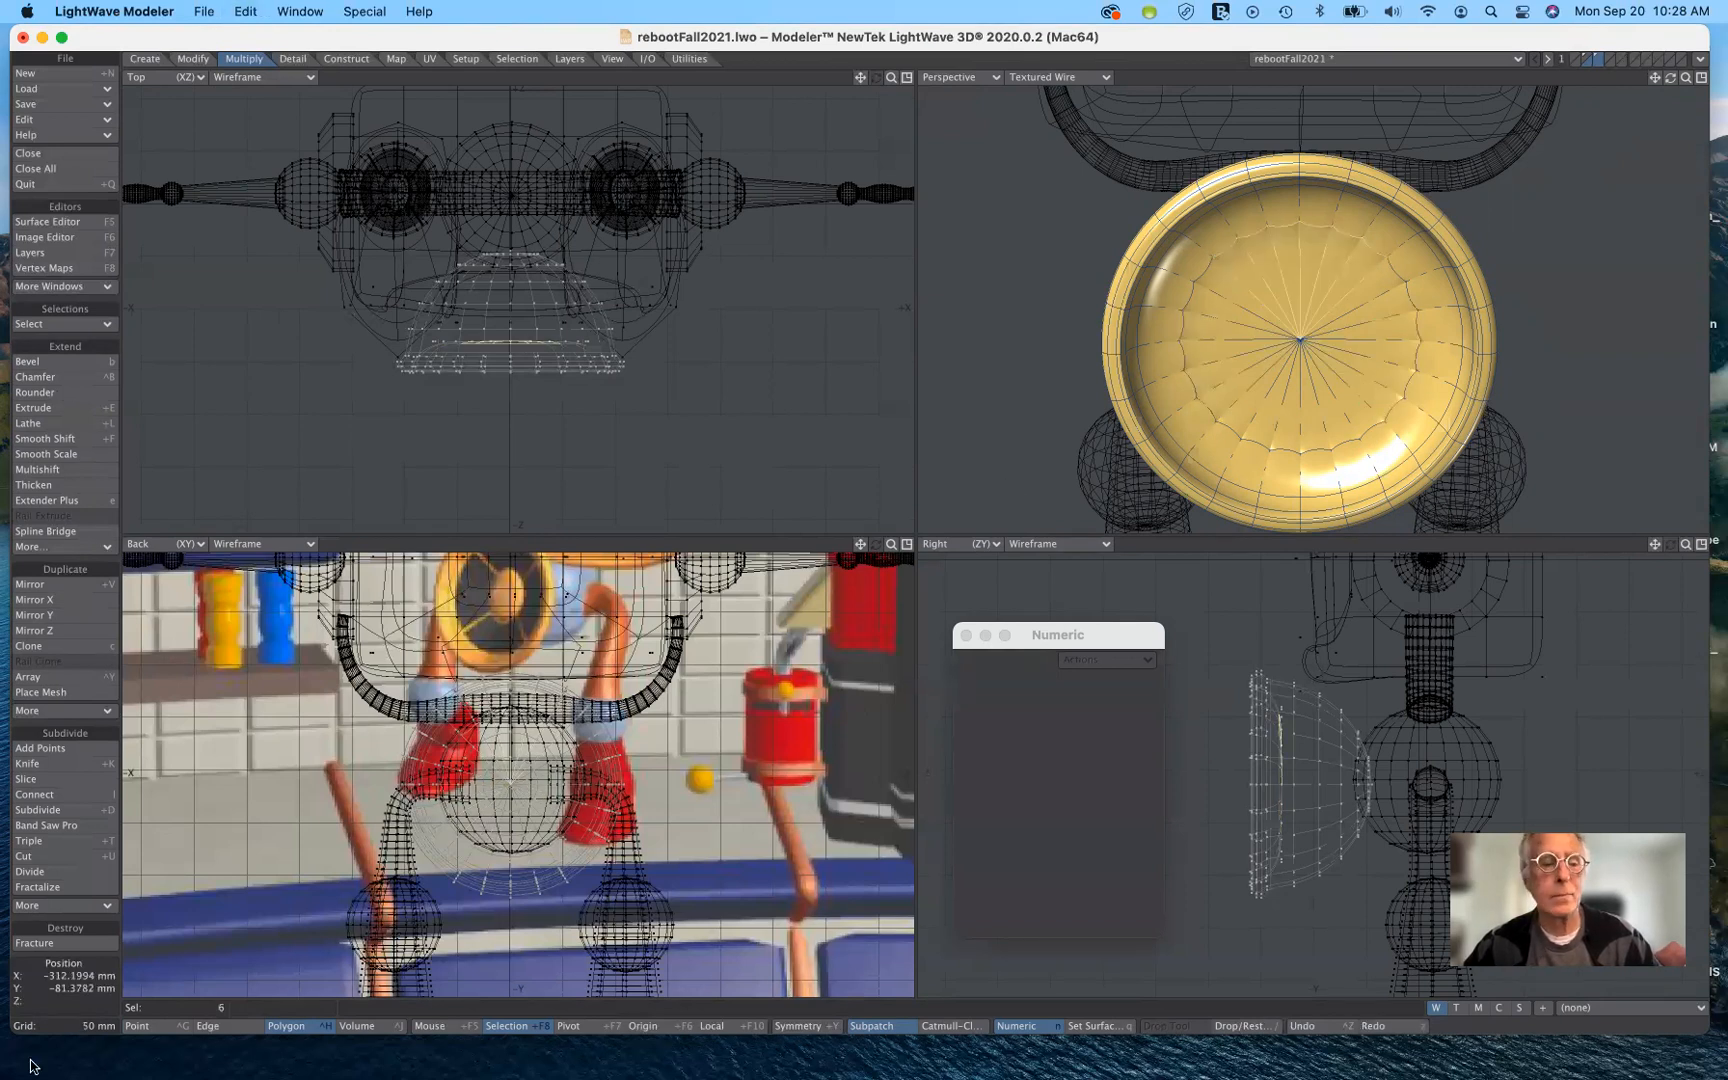
pyautogui.press('super+z')
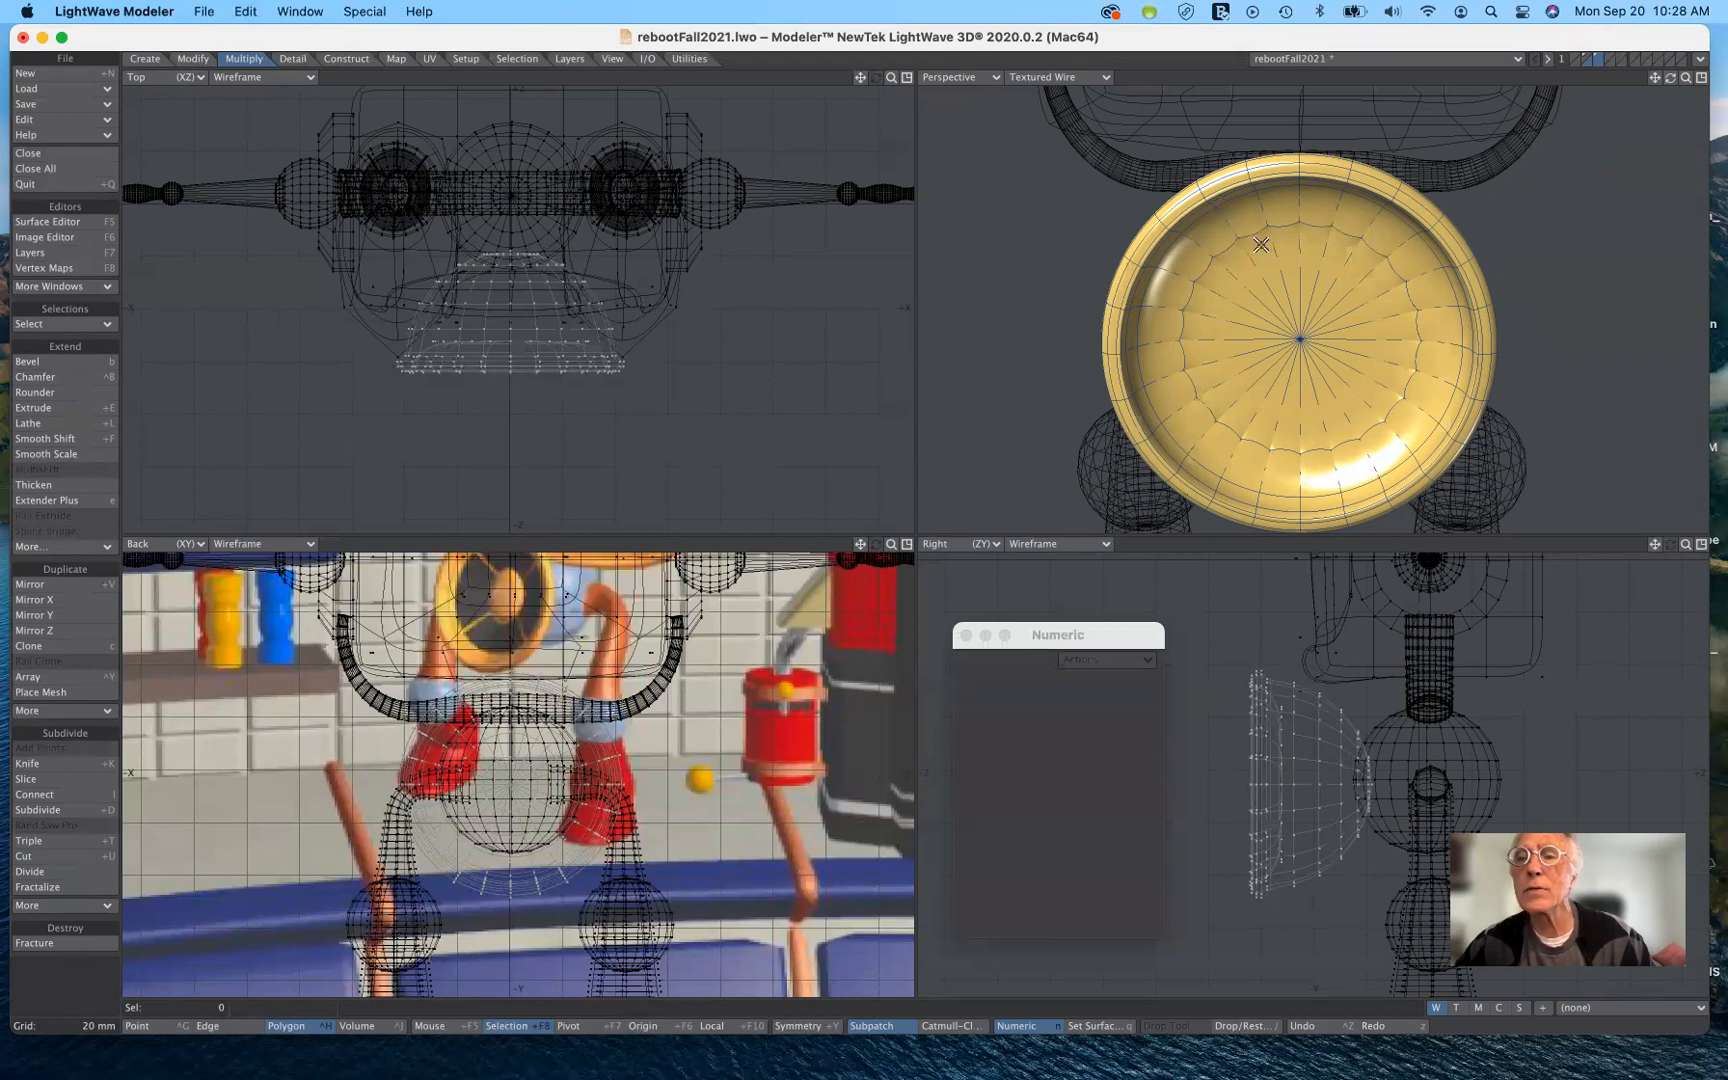
pyautogui.press('super+z')
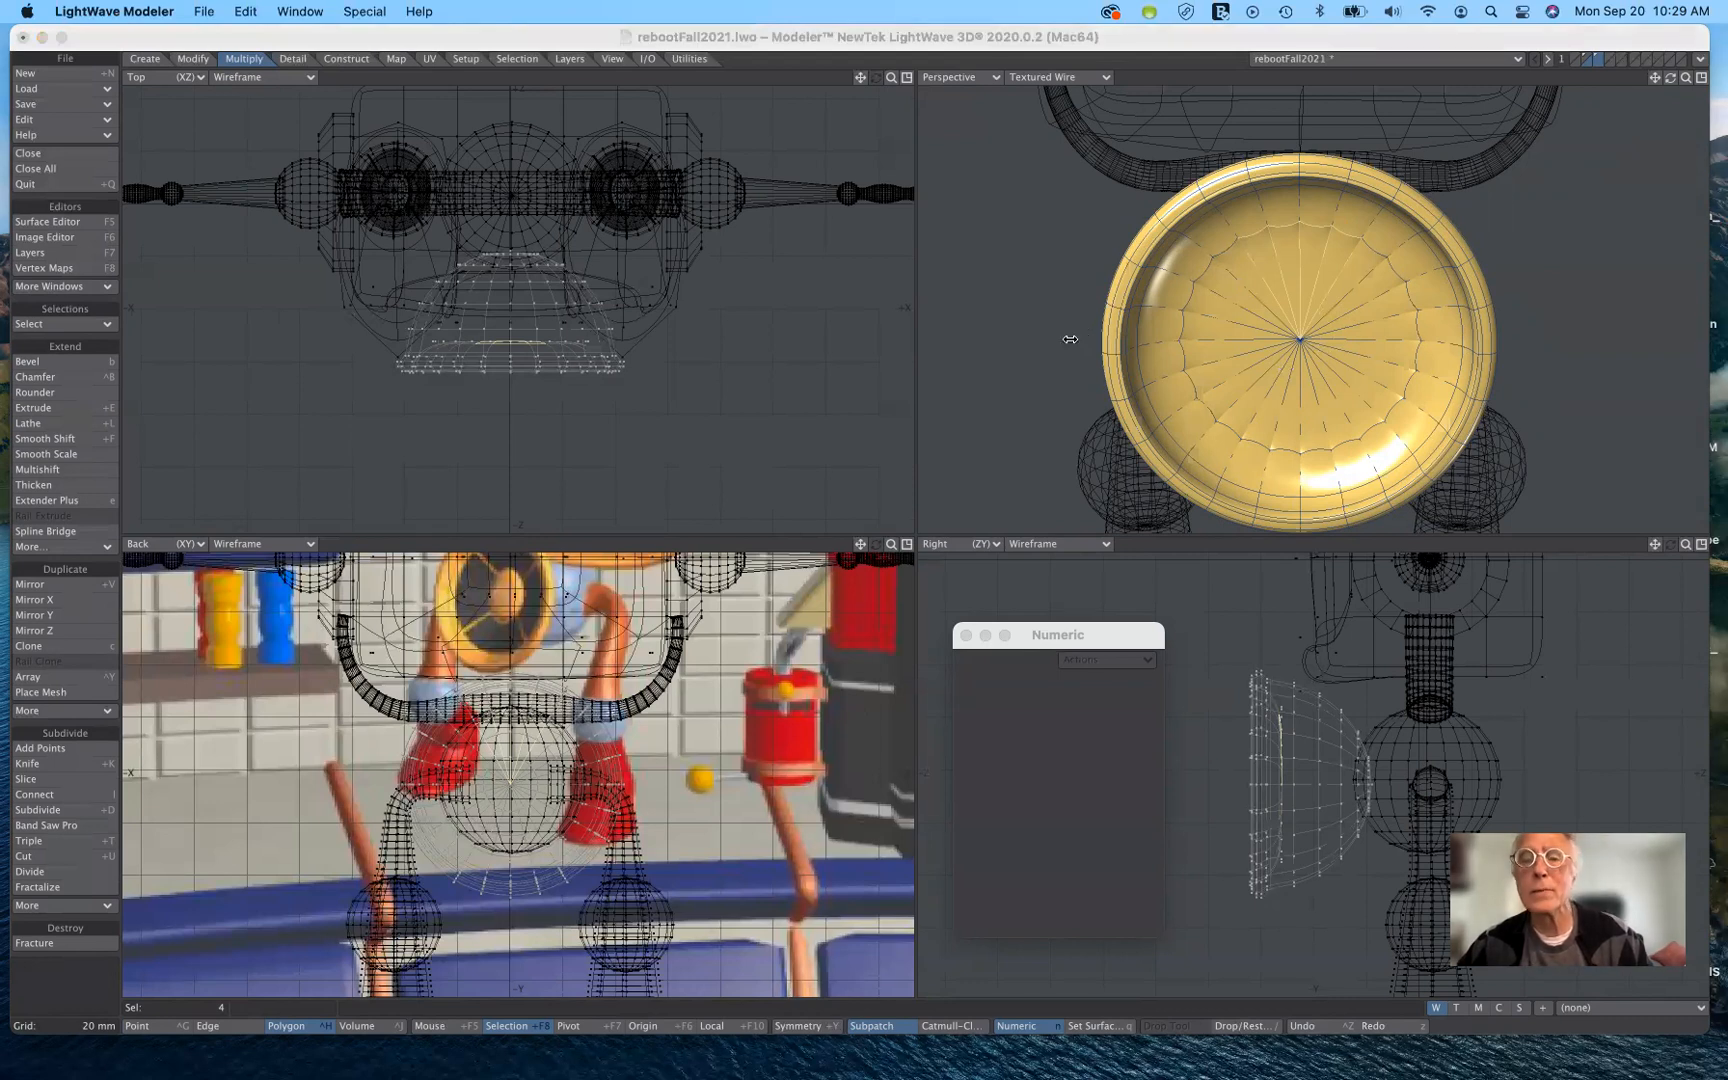
# Assign the black surface to four adjacent triangles centred at the upper part of the dish's recess, viewed from the front.
pyautogui.press('q')
pyautogui.click(956, 285)
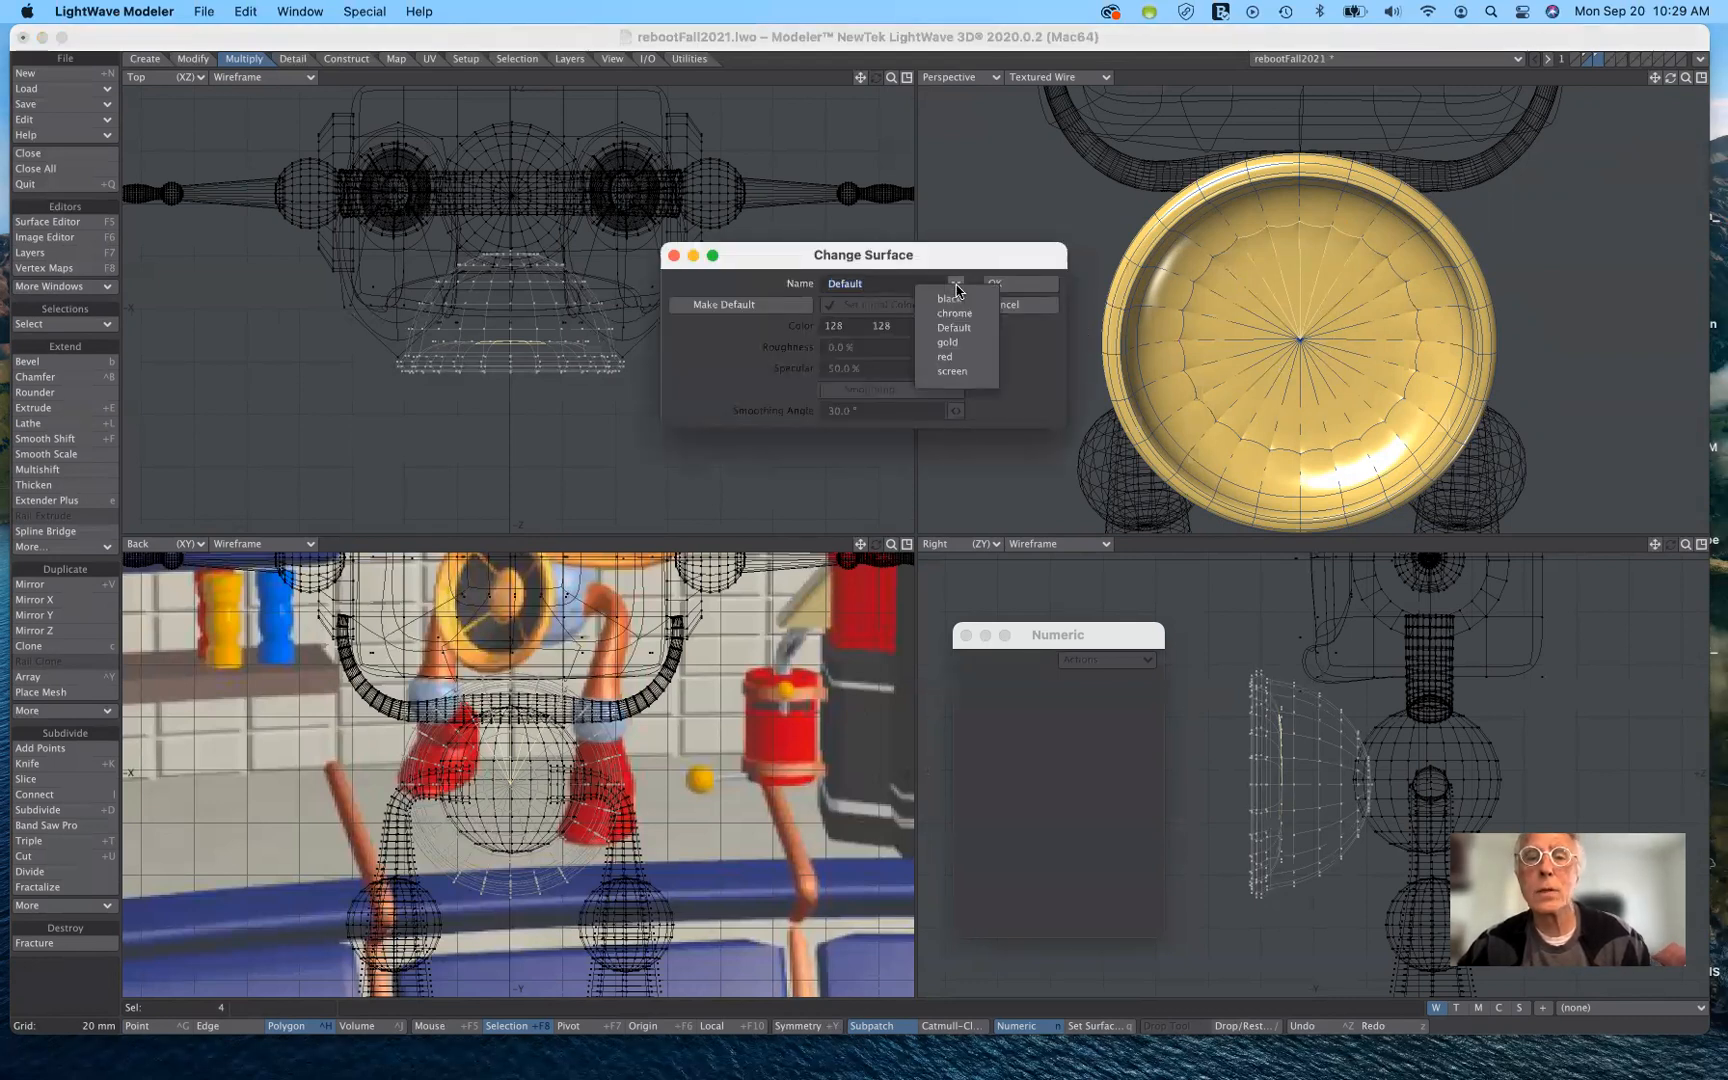
pyautogui.click(950, 299)
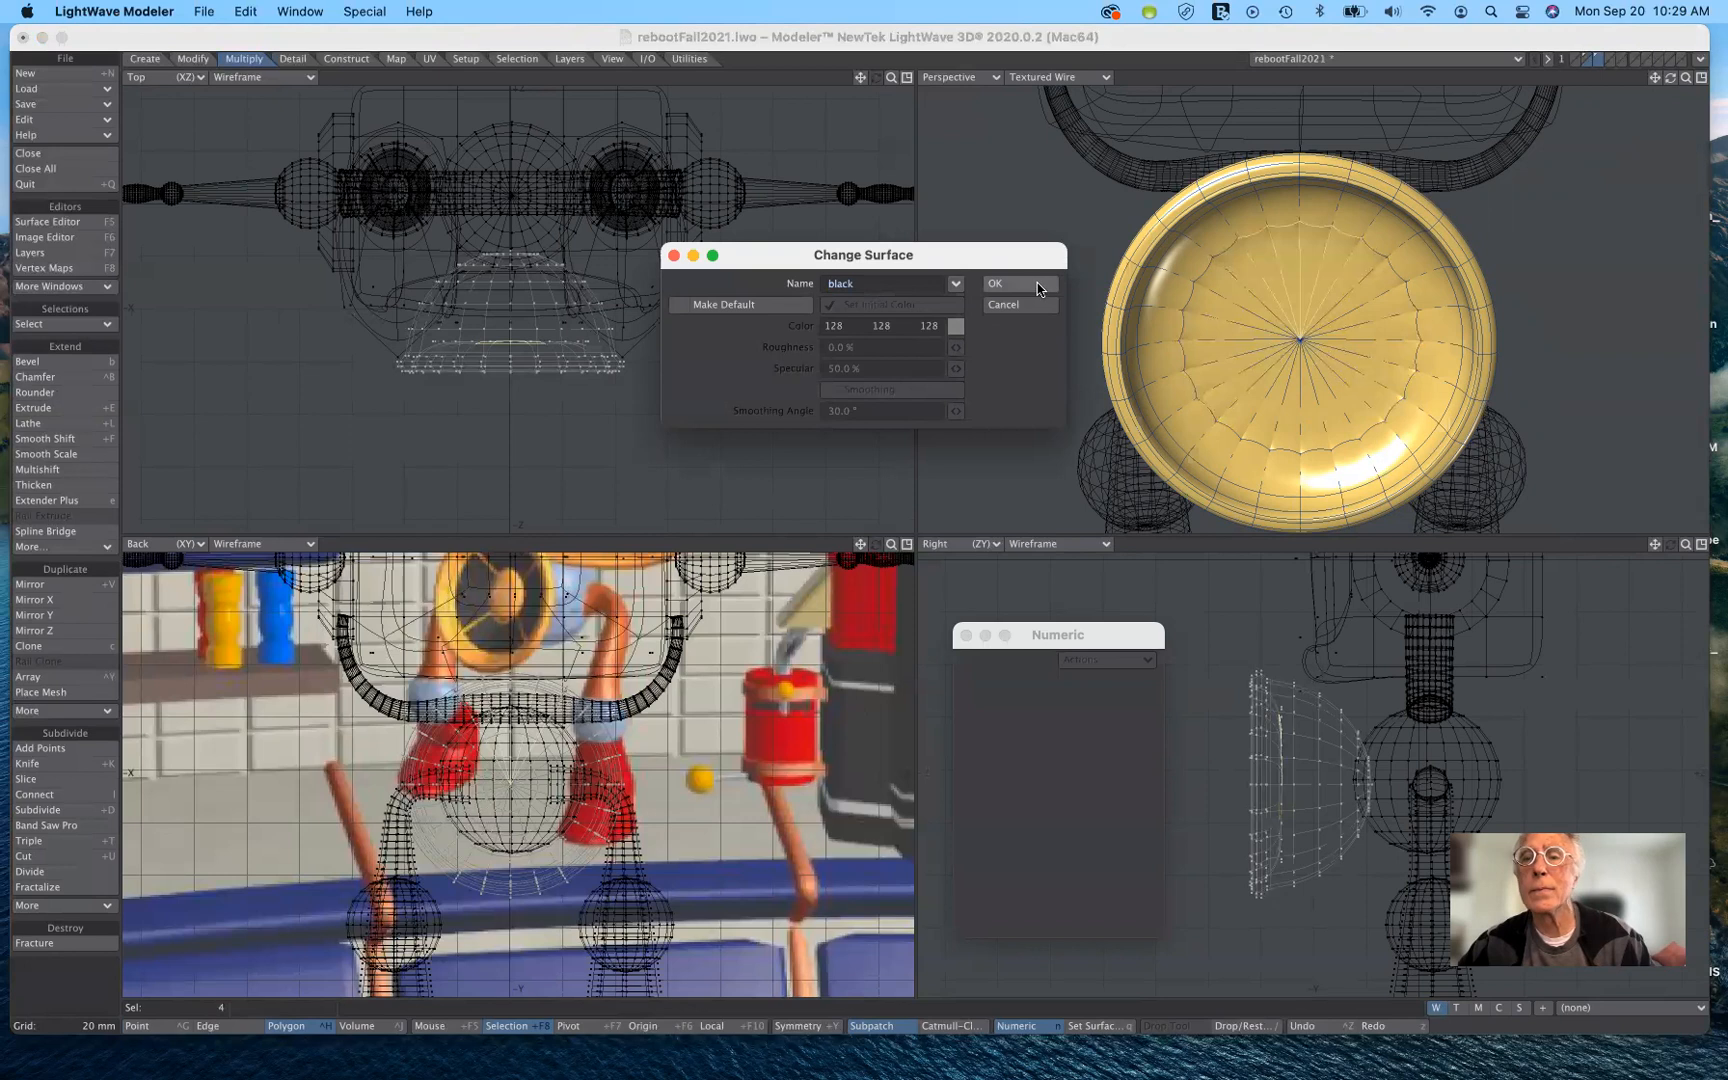
pyautogui.click(1037, 289)
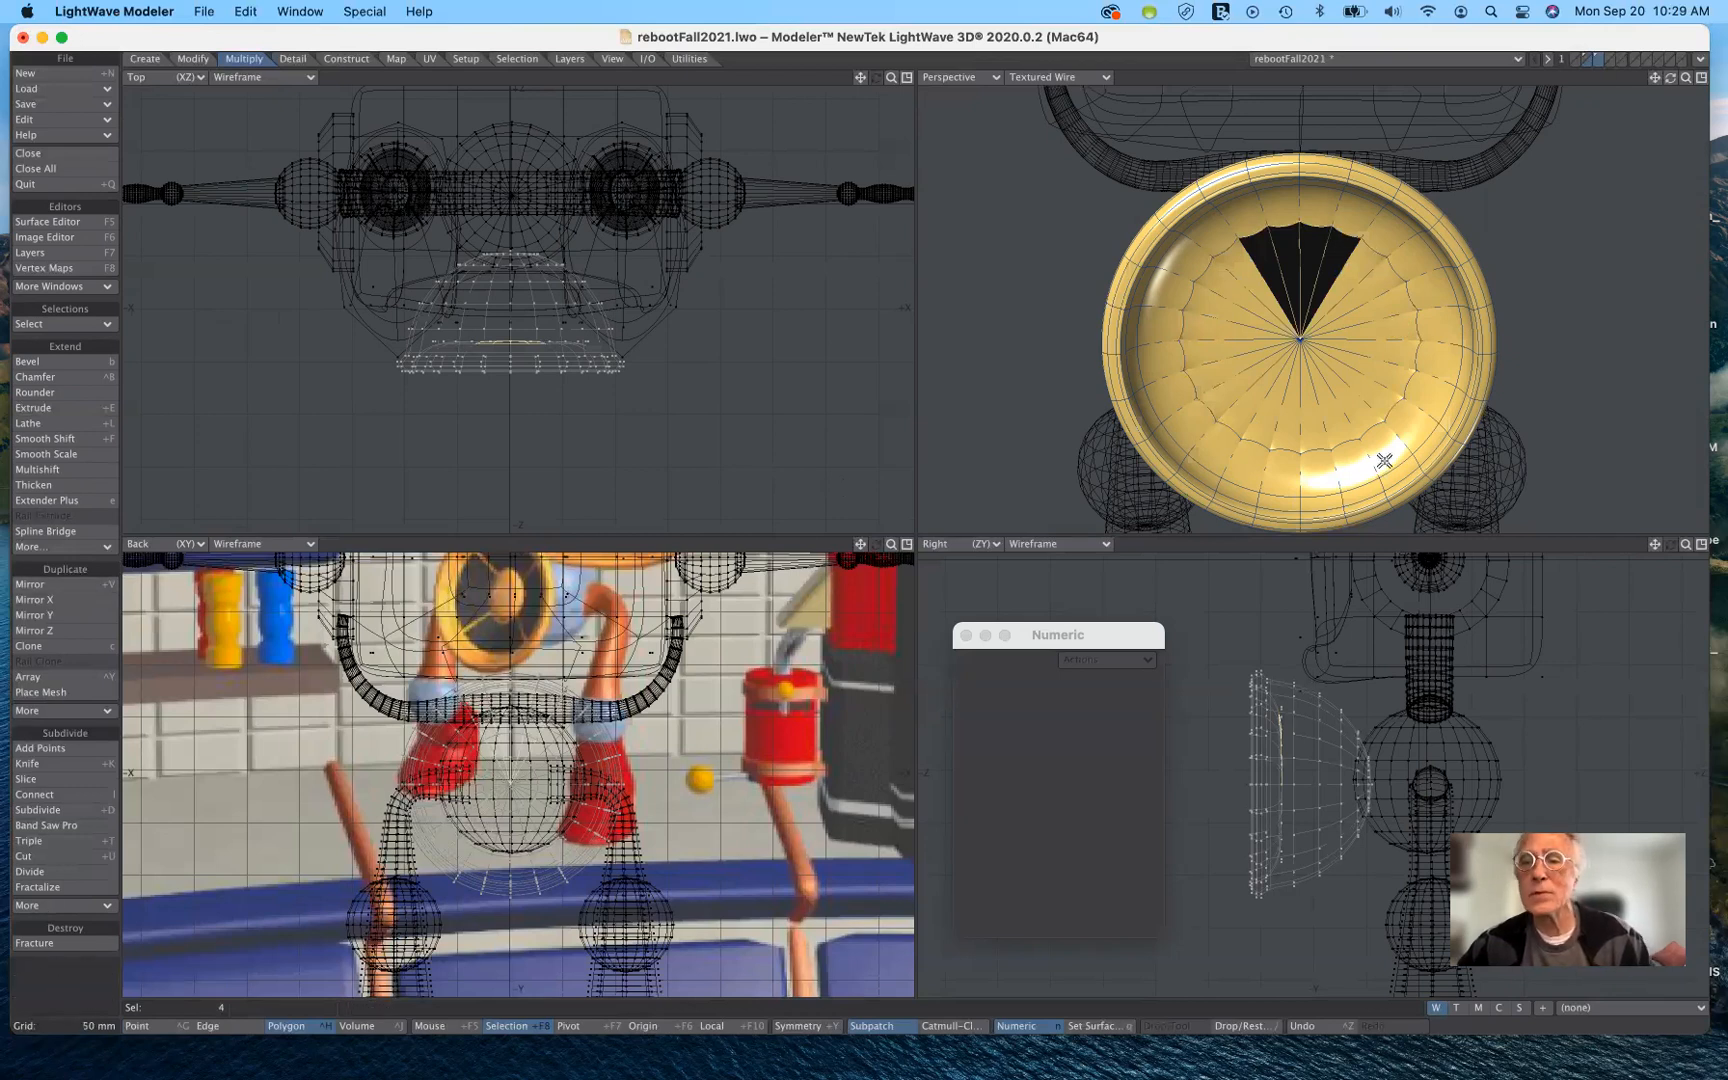
# Assign the black surface to four adjacent triangles at the lower part of the dish's recess, directly opposite the upper black wedge.
pyautogui.press('/')
pyautogui.moveTo(1284, 426); pyautogui.dragTo(1337, 424)
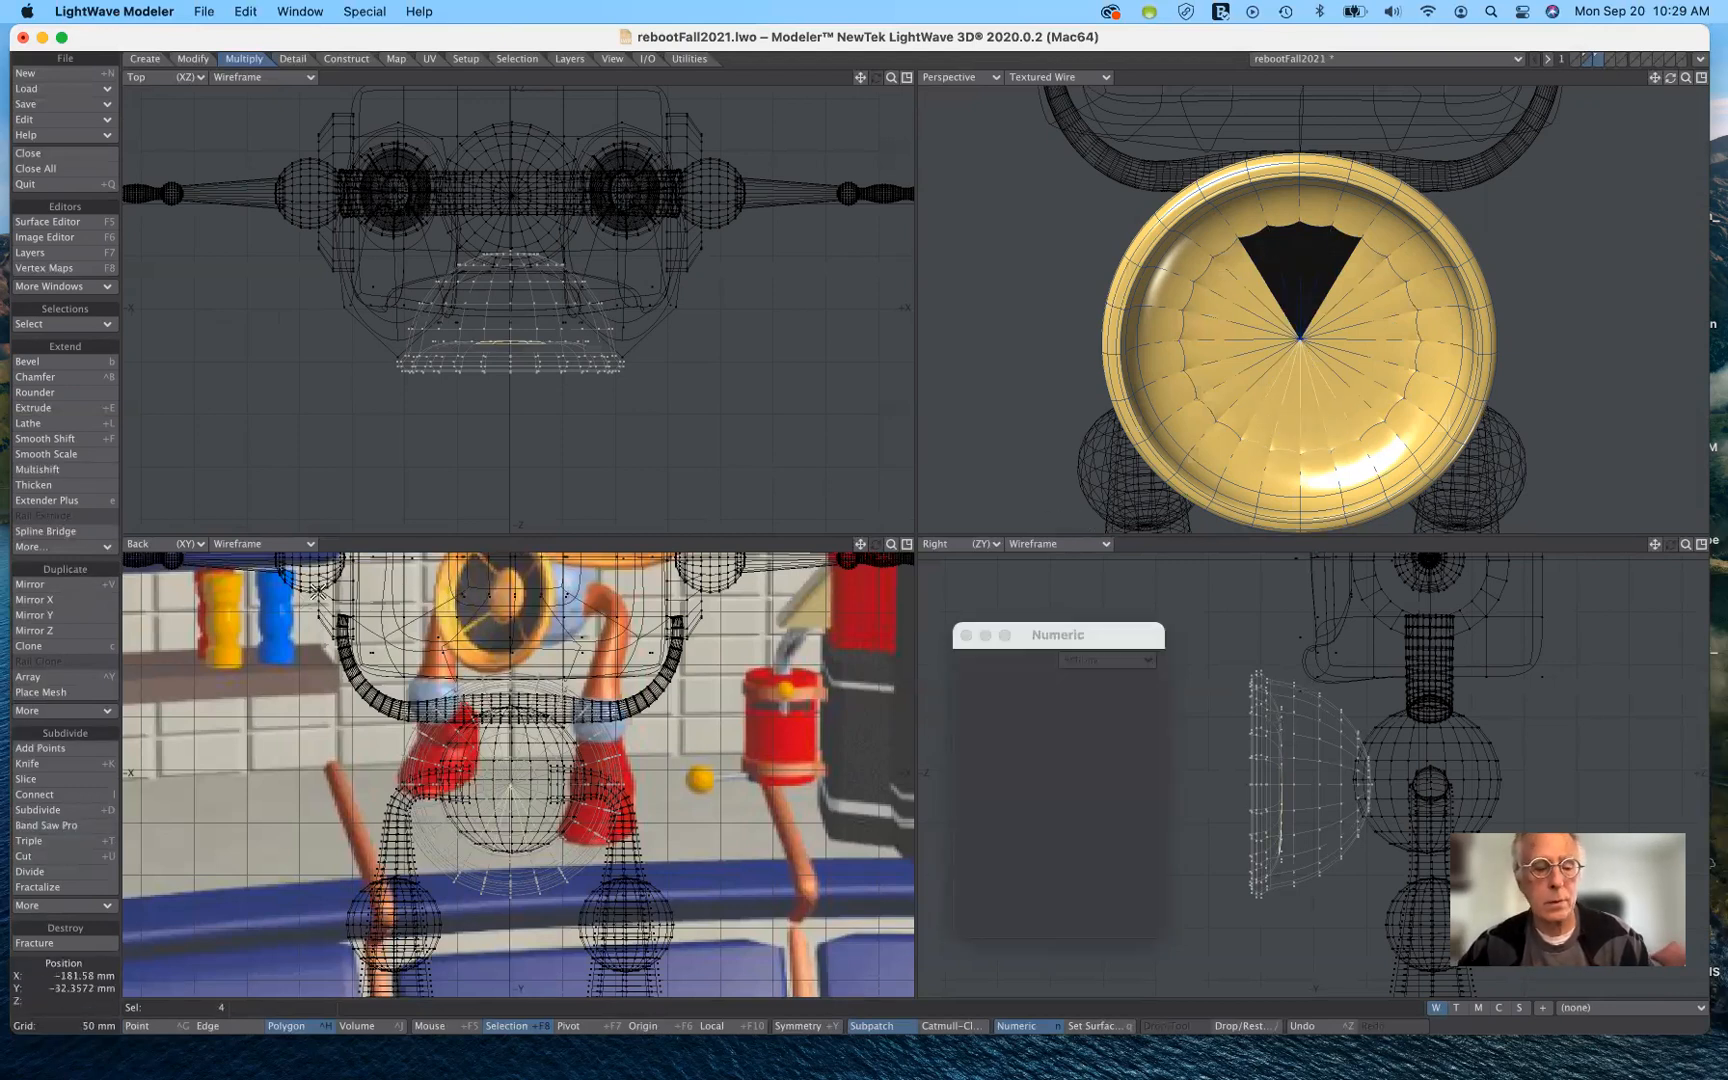
pyautogui.press('q')
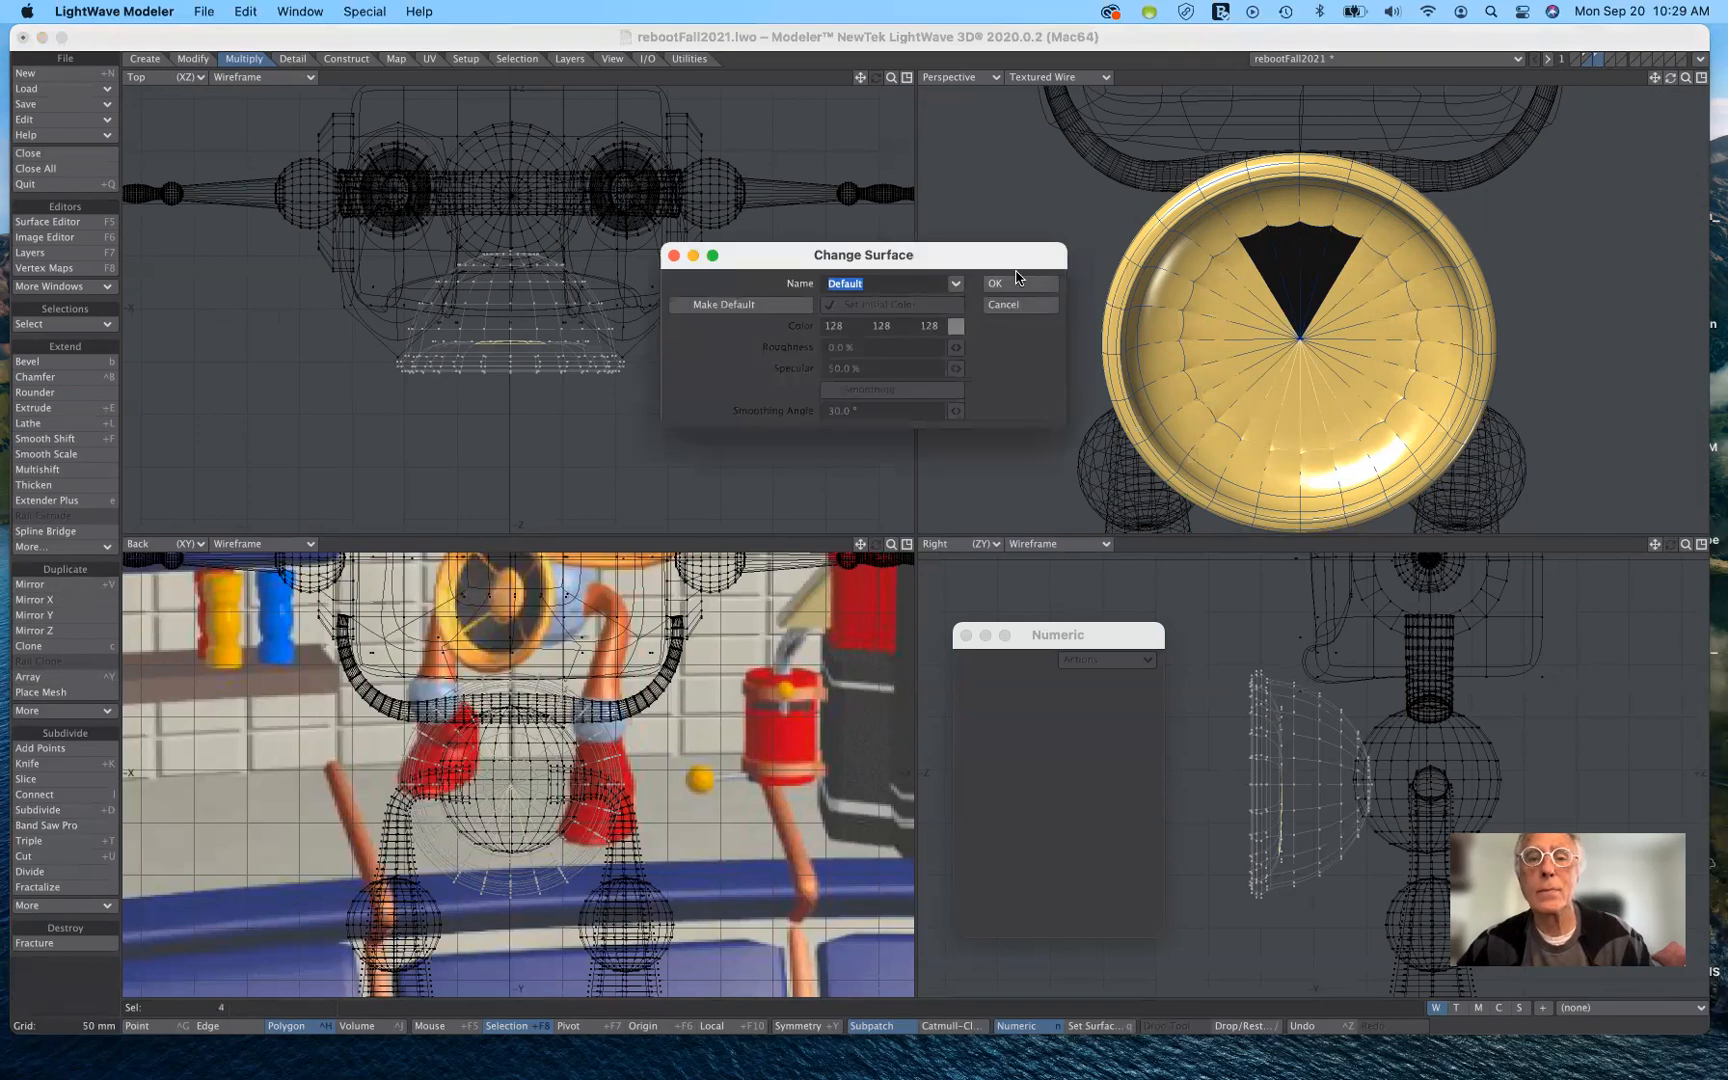
pyautogui.click(956, 285)
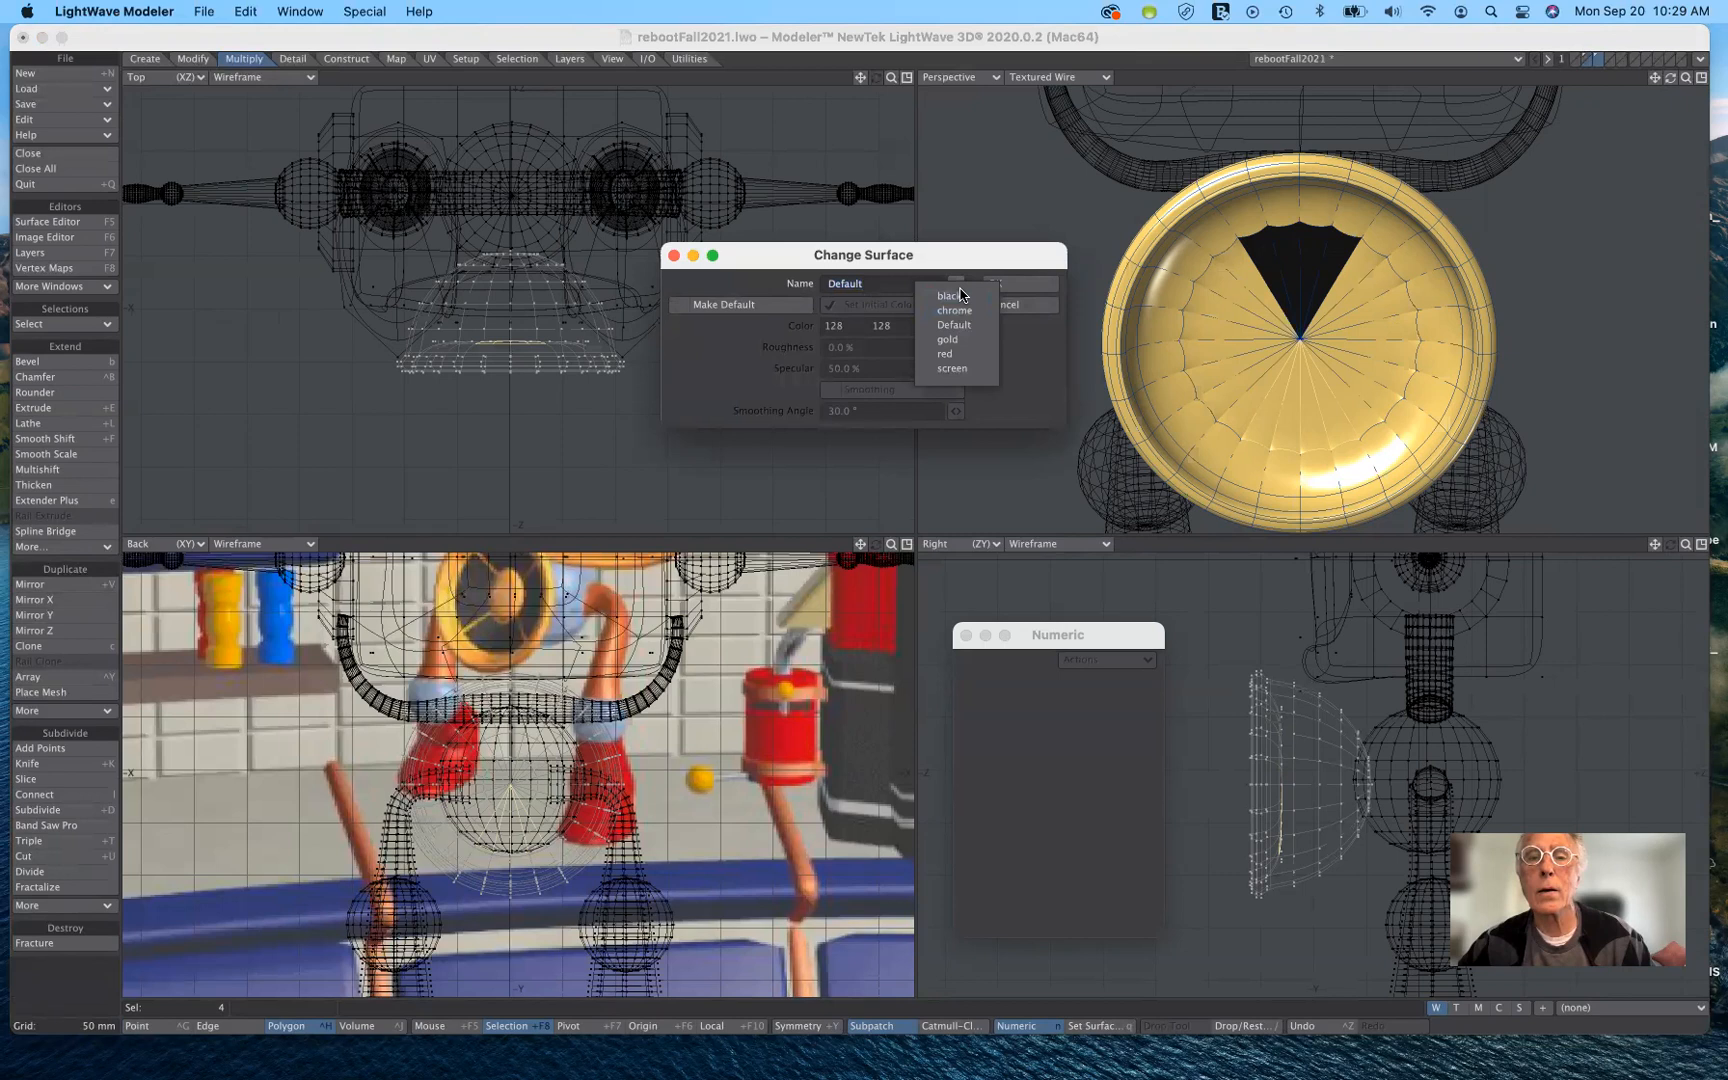
pyautogui.click(958, 295)
pyautogui.click(996, 286)
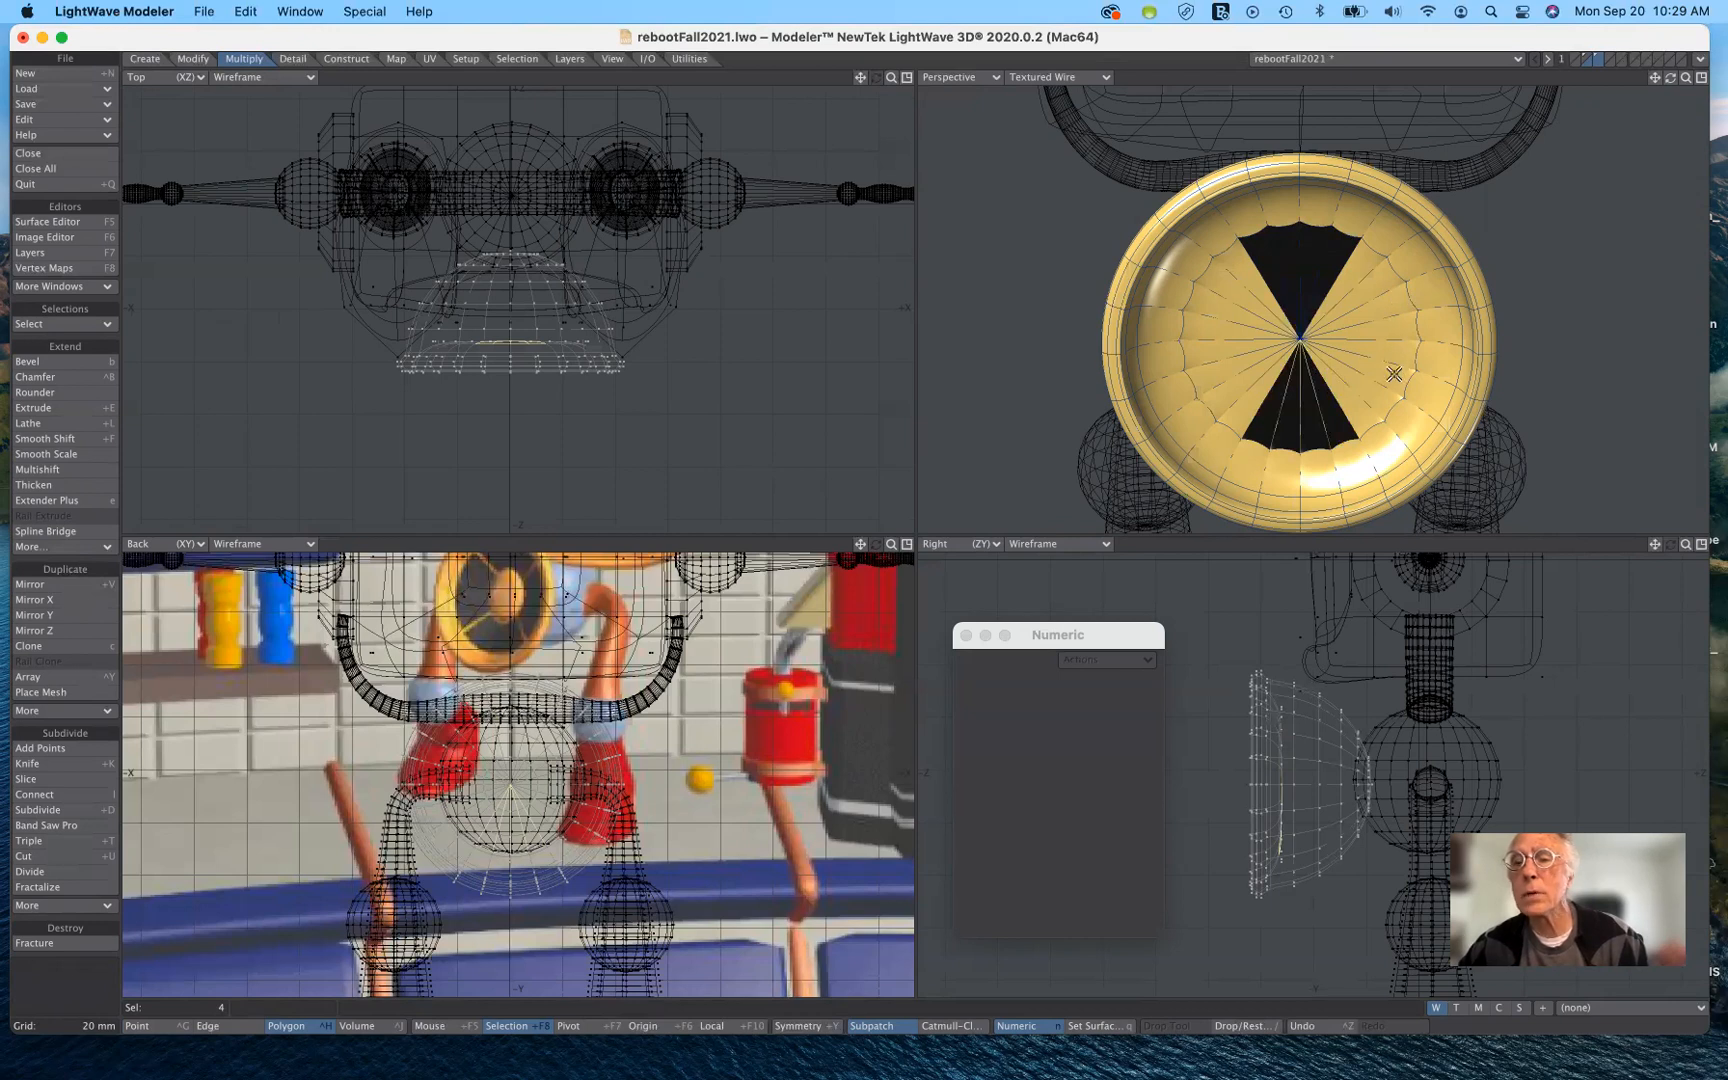
# Assign the black surface to four triangles on the right side of the dish's recess, midway between the upper and lower wedges.
pyautogui.click(57, 987)
pyautogui.moveTo(1394, 381); pyautogui.dragTo(1408, 366)
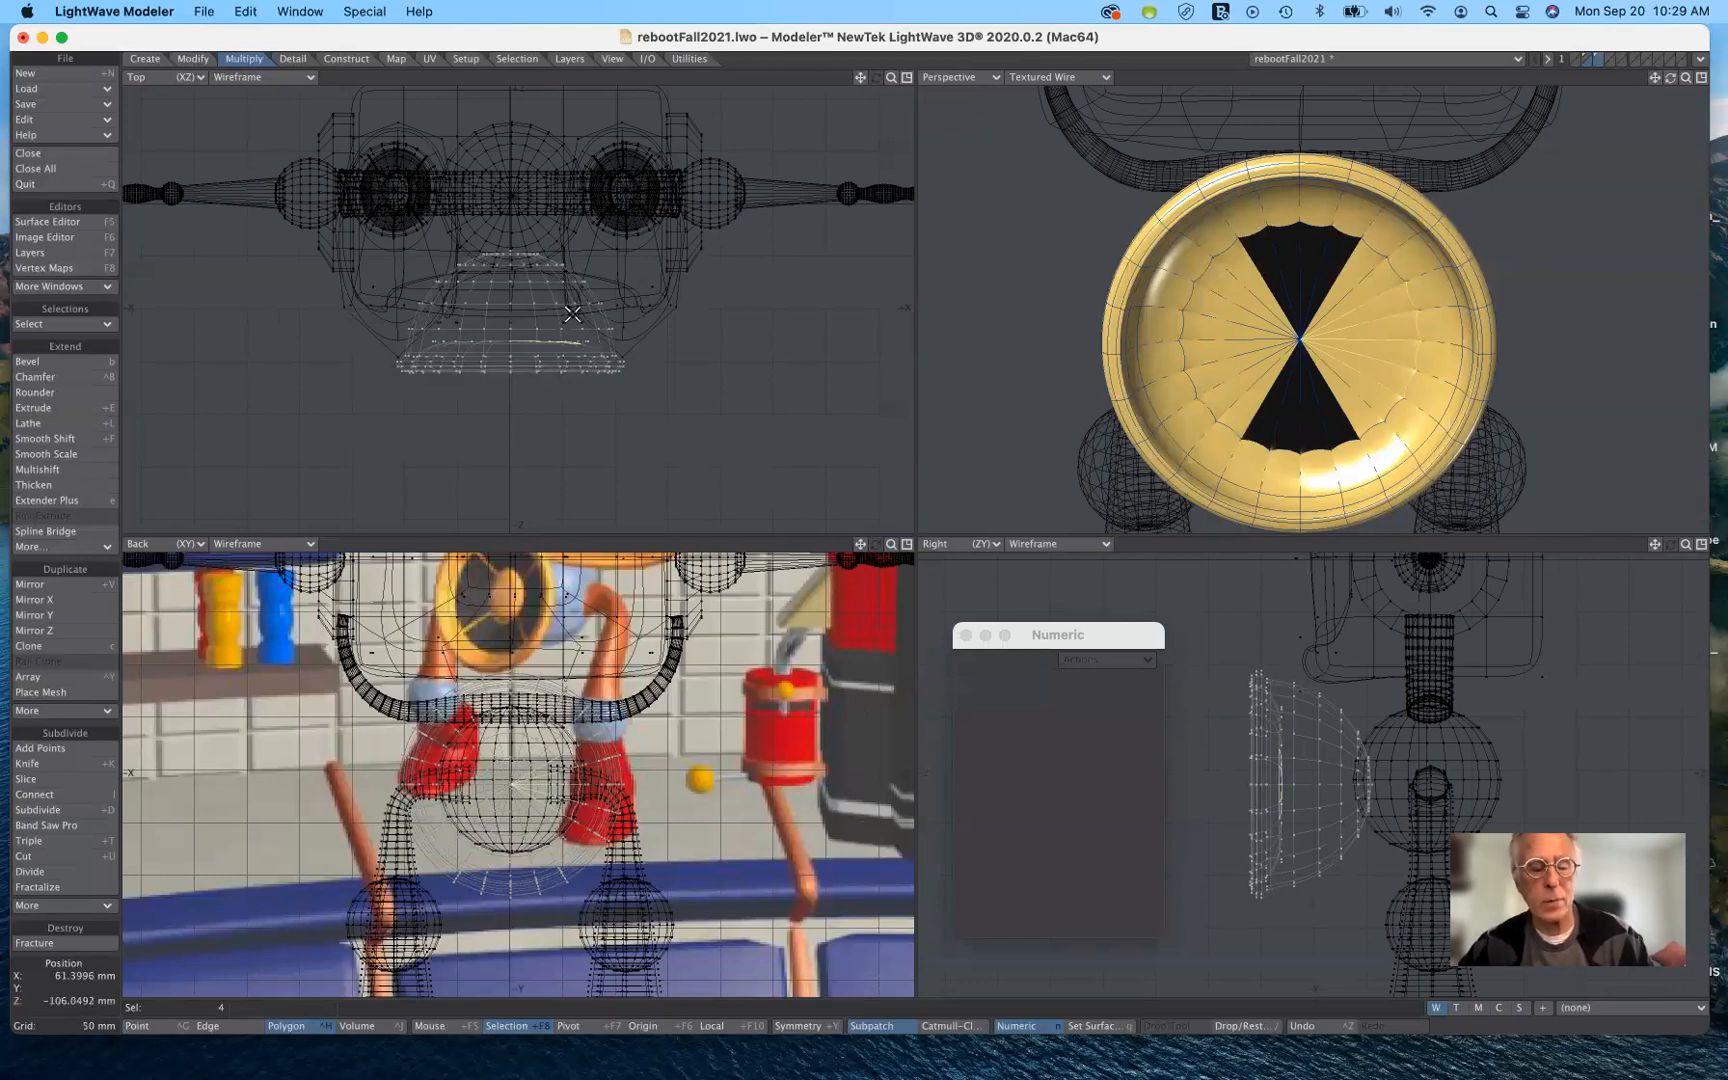
pyautogui.press('q')
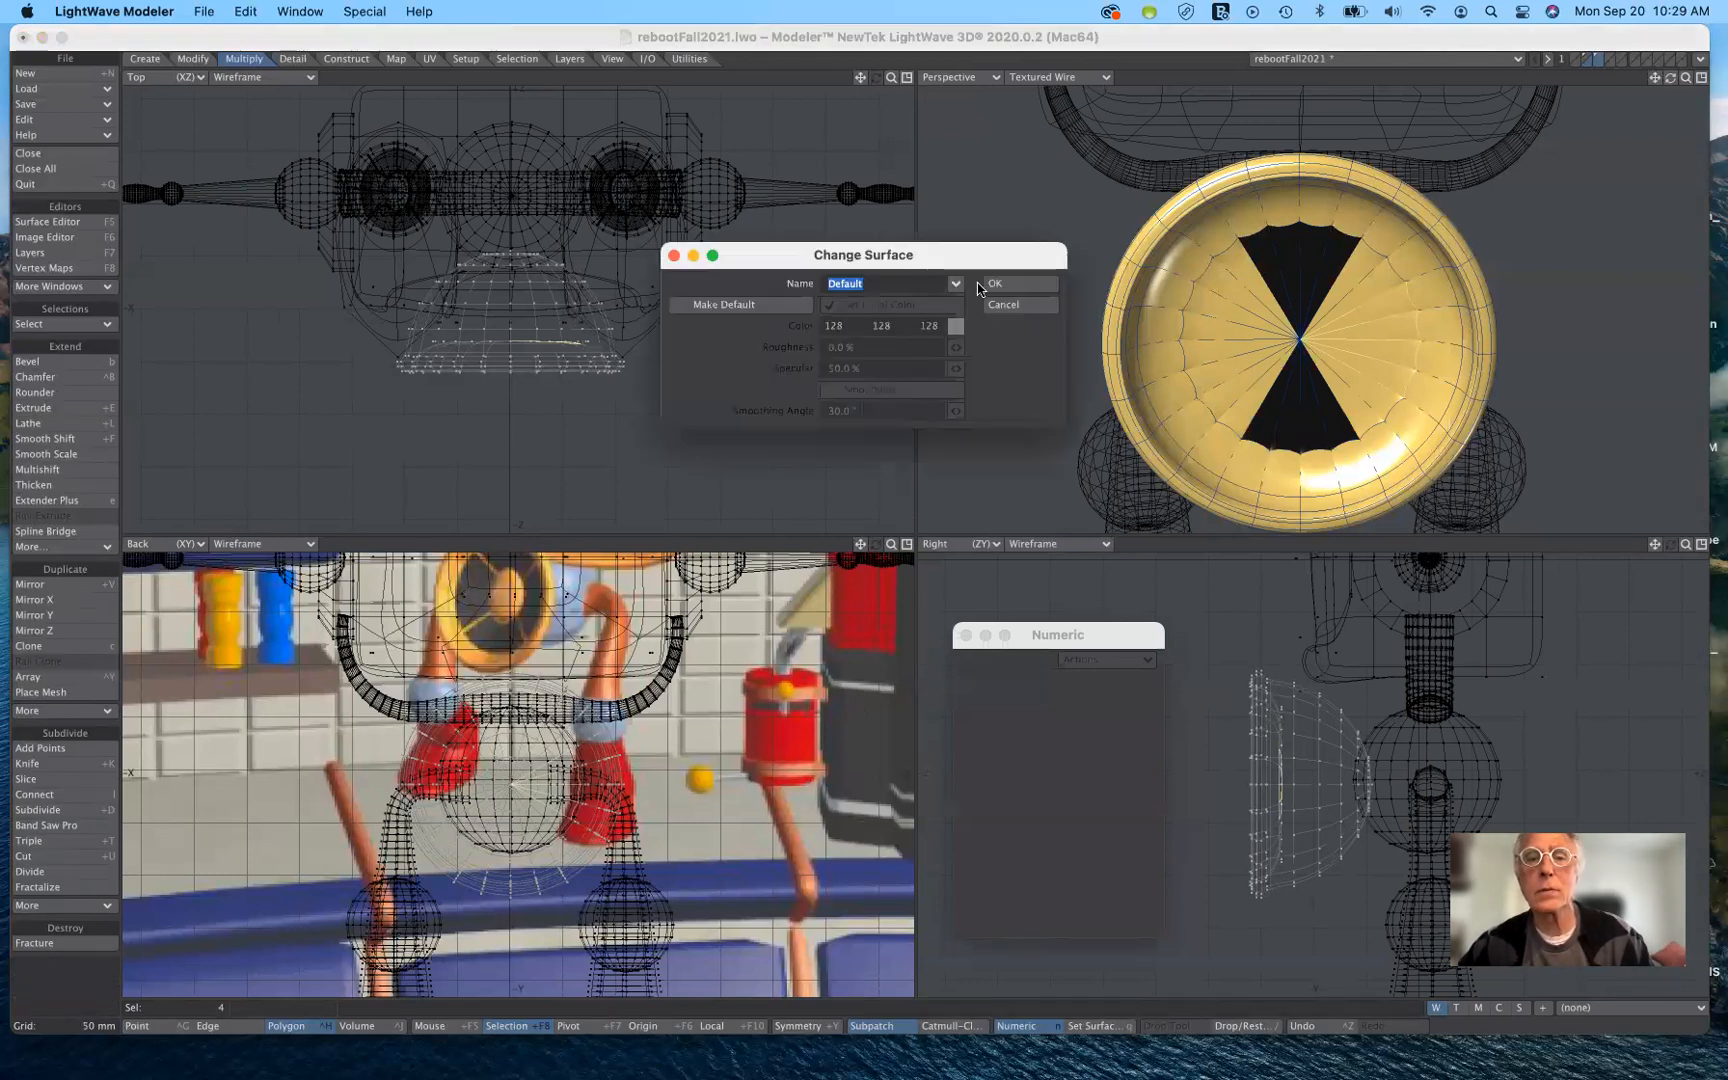
pyautogui.click(955, 285)
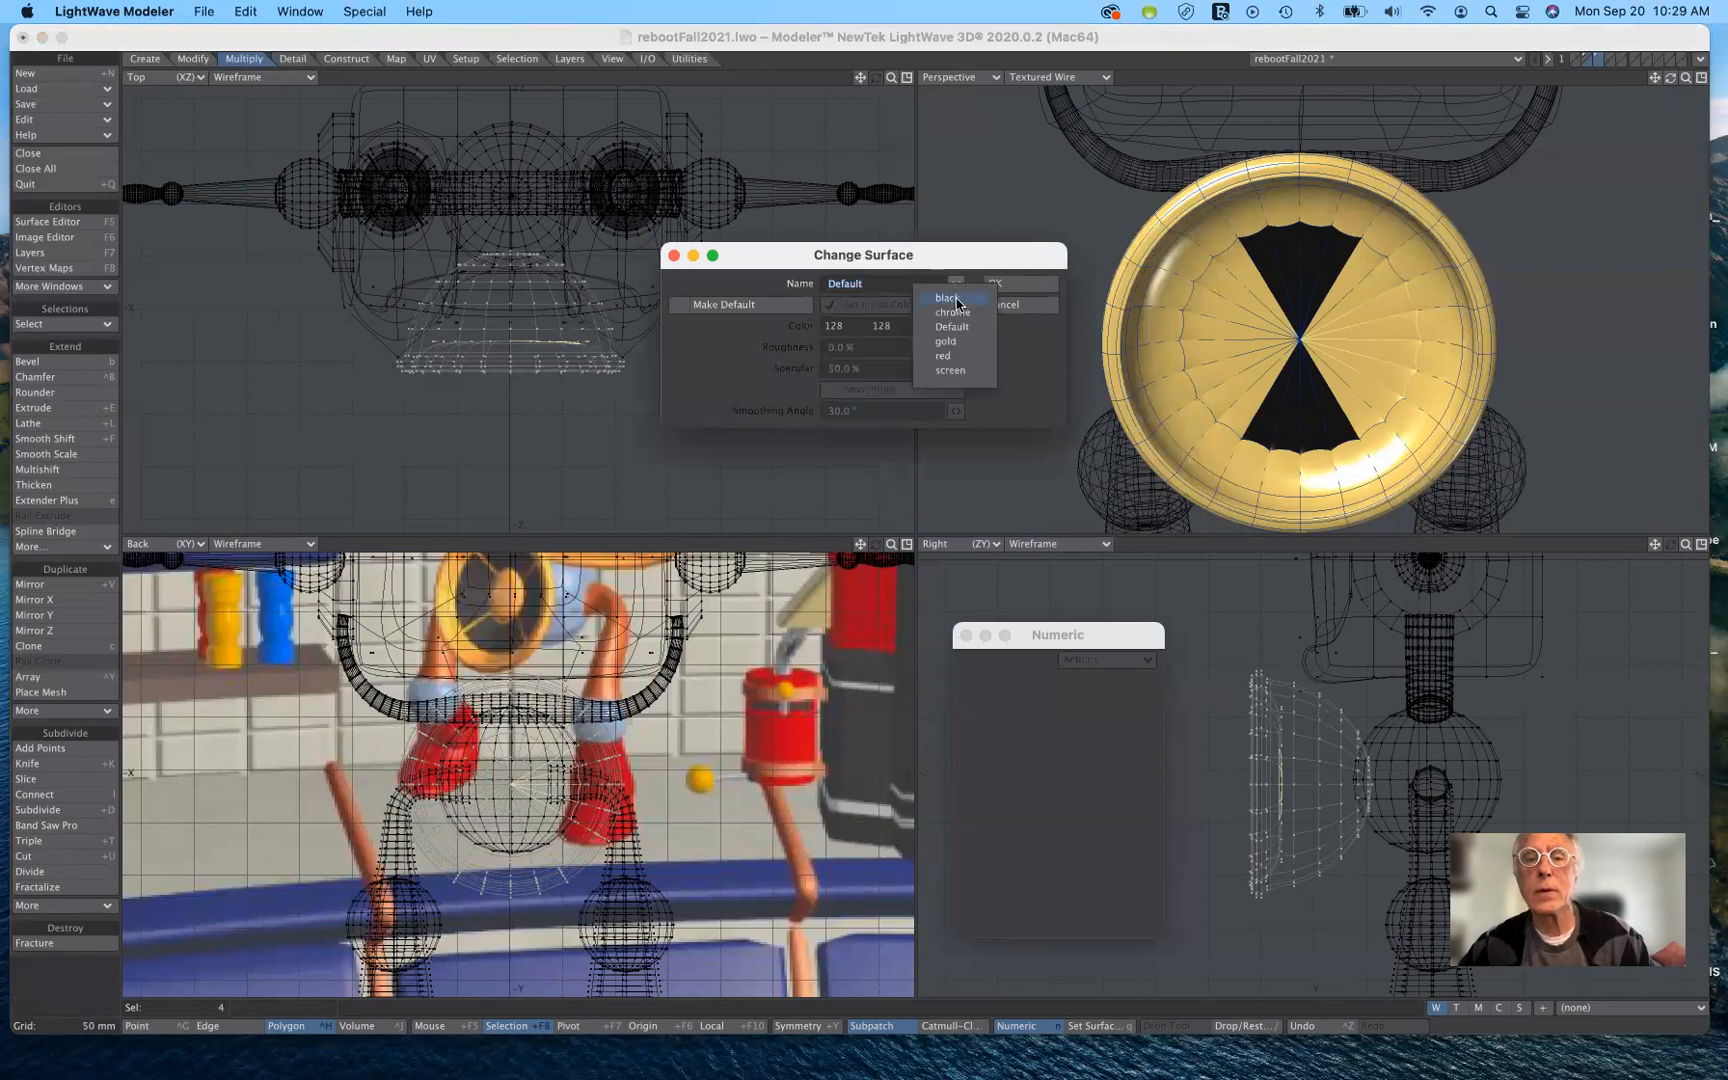
pyautogui.click(946, 298)
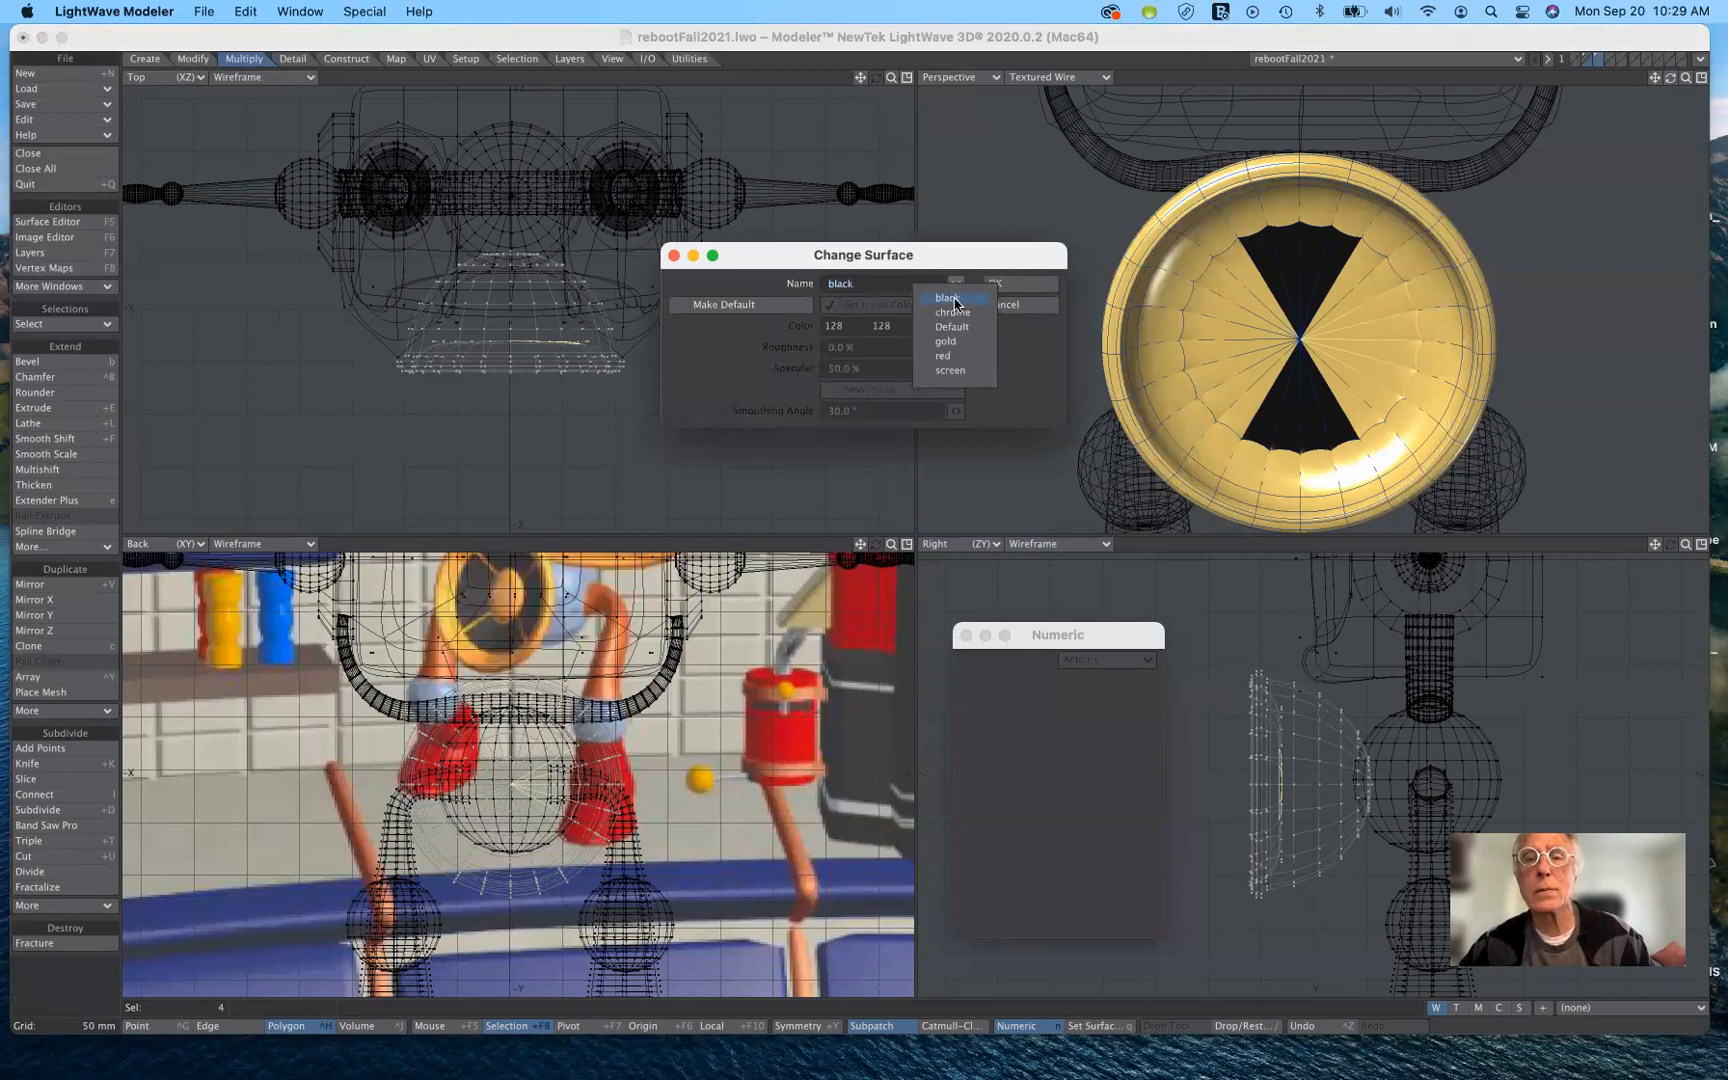
pyautogui.click(1013, 279)
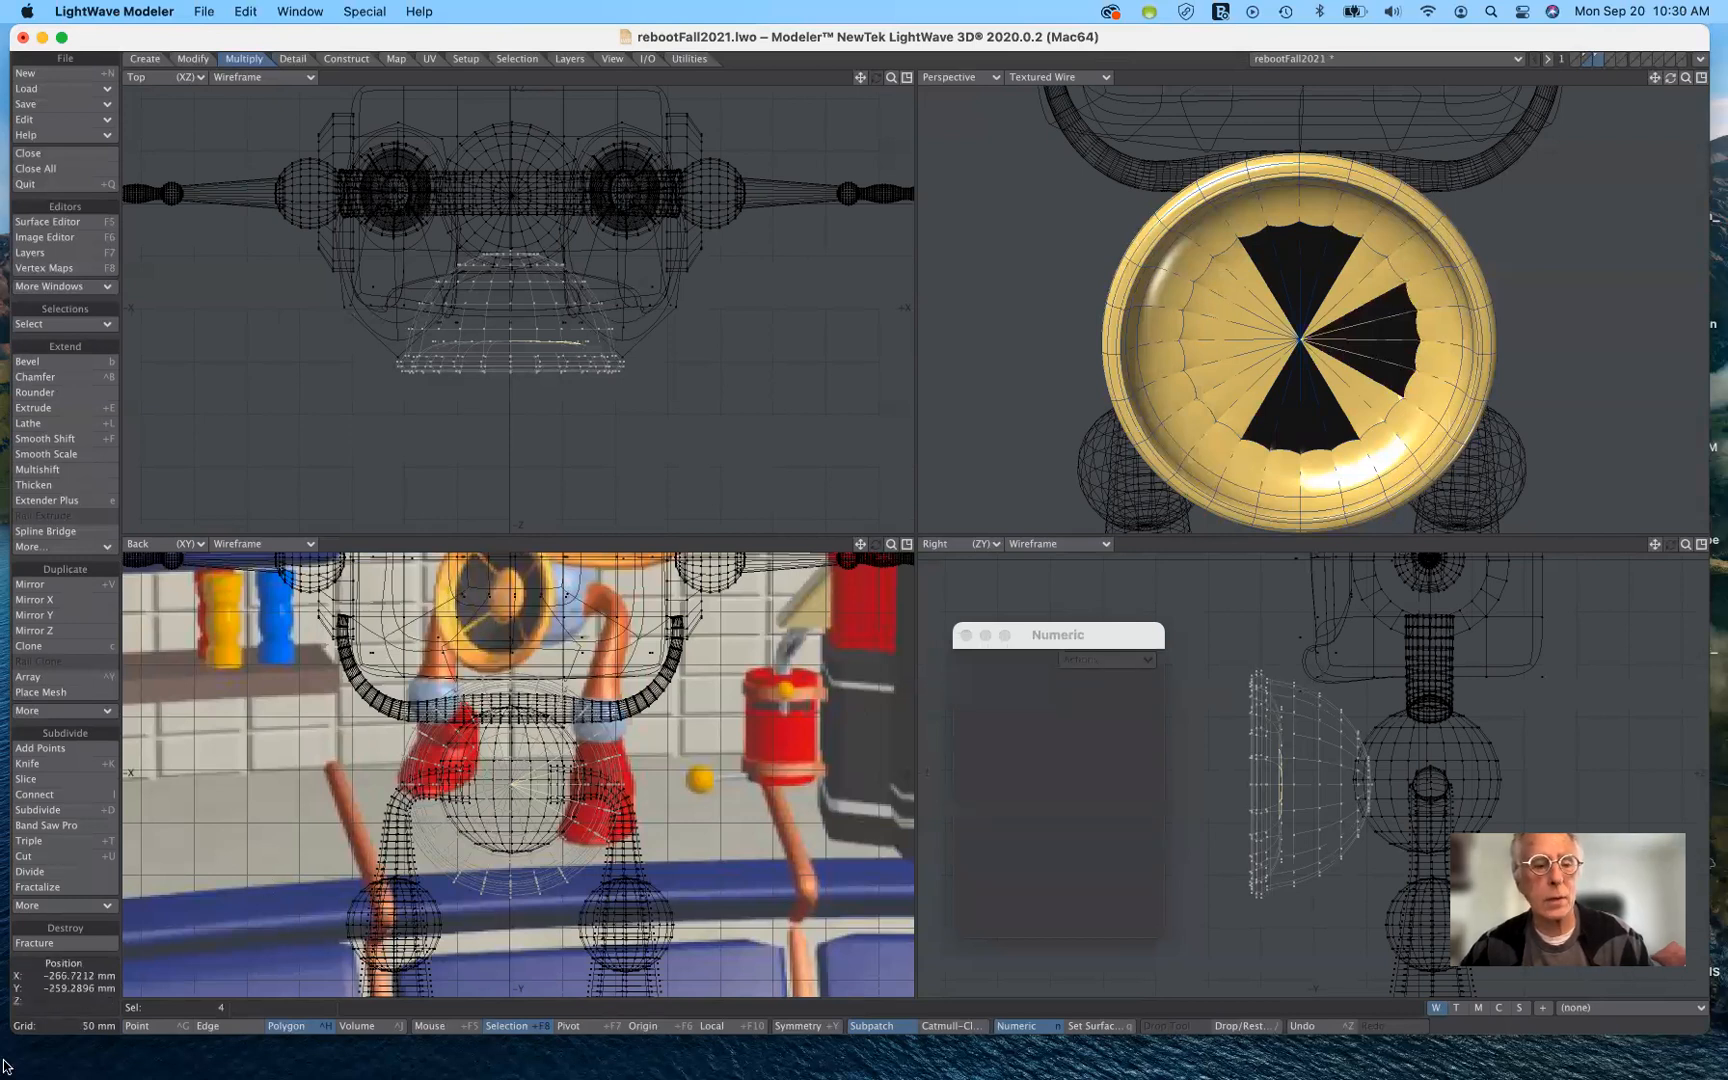
# Assign the black surface to four triangles on the left side of the recess, opposite the right wedge, and clear the selection.
pyautogui.click(64, 1000)
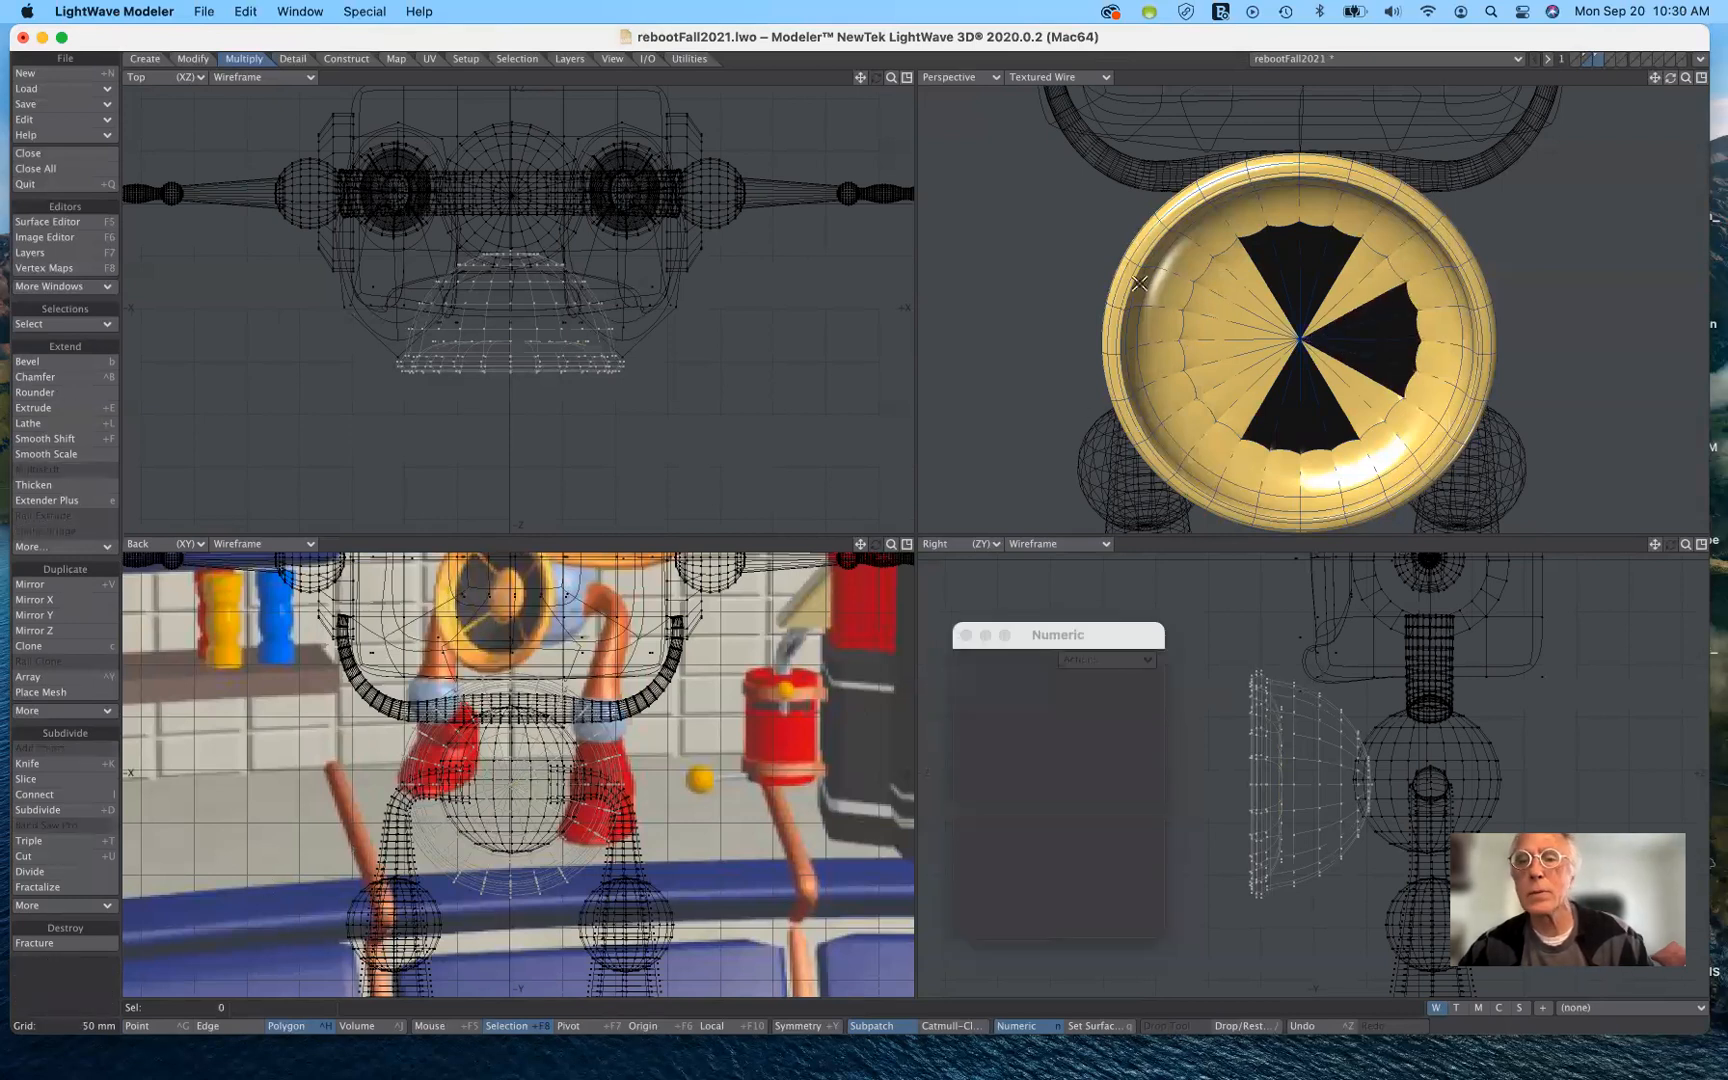
pyautogui.moveTo(1214, 306); pyautogui.dragTo(1219, 365)
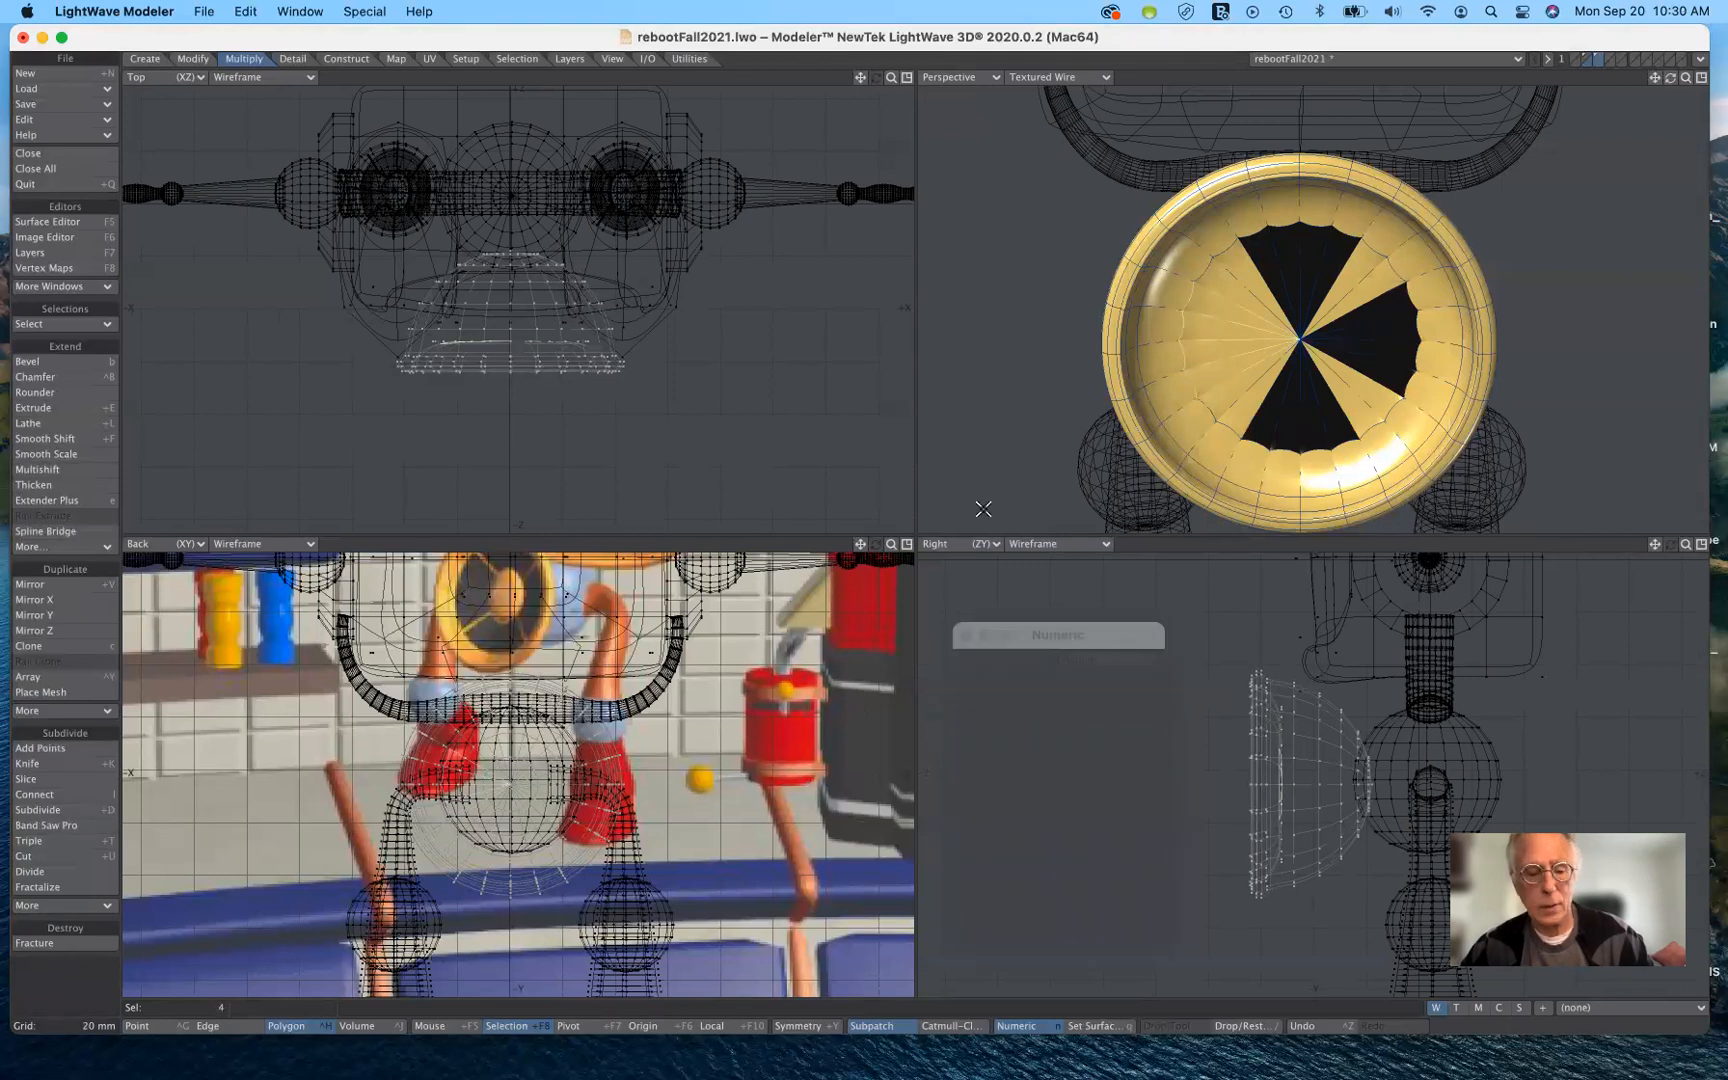
pyautogui.press('q')
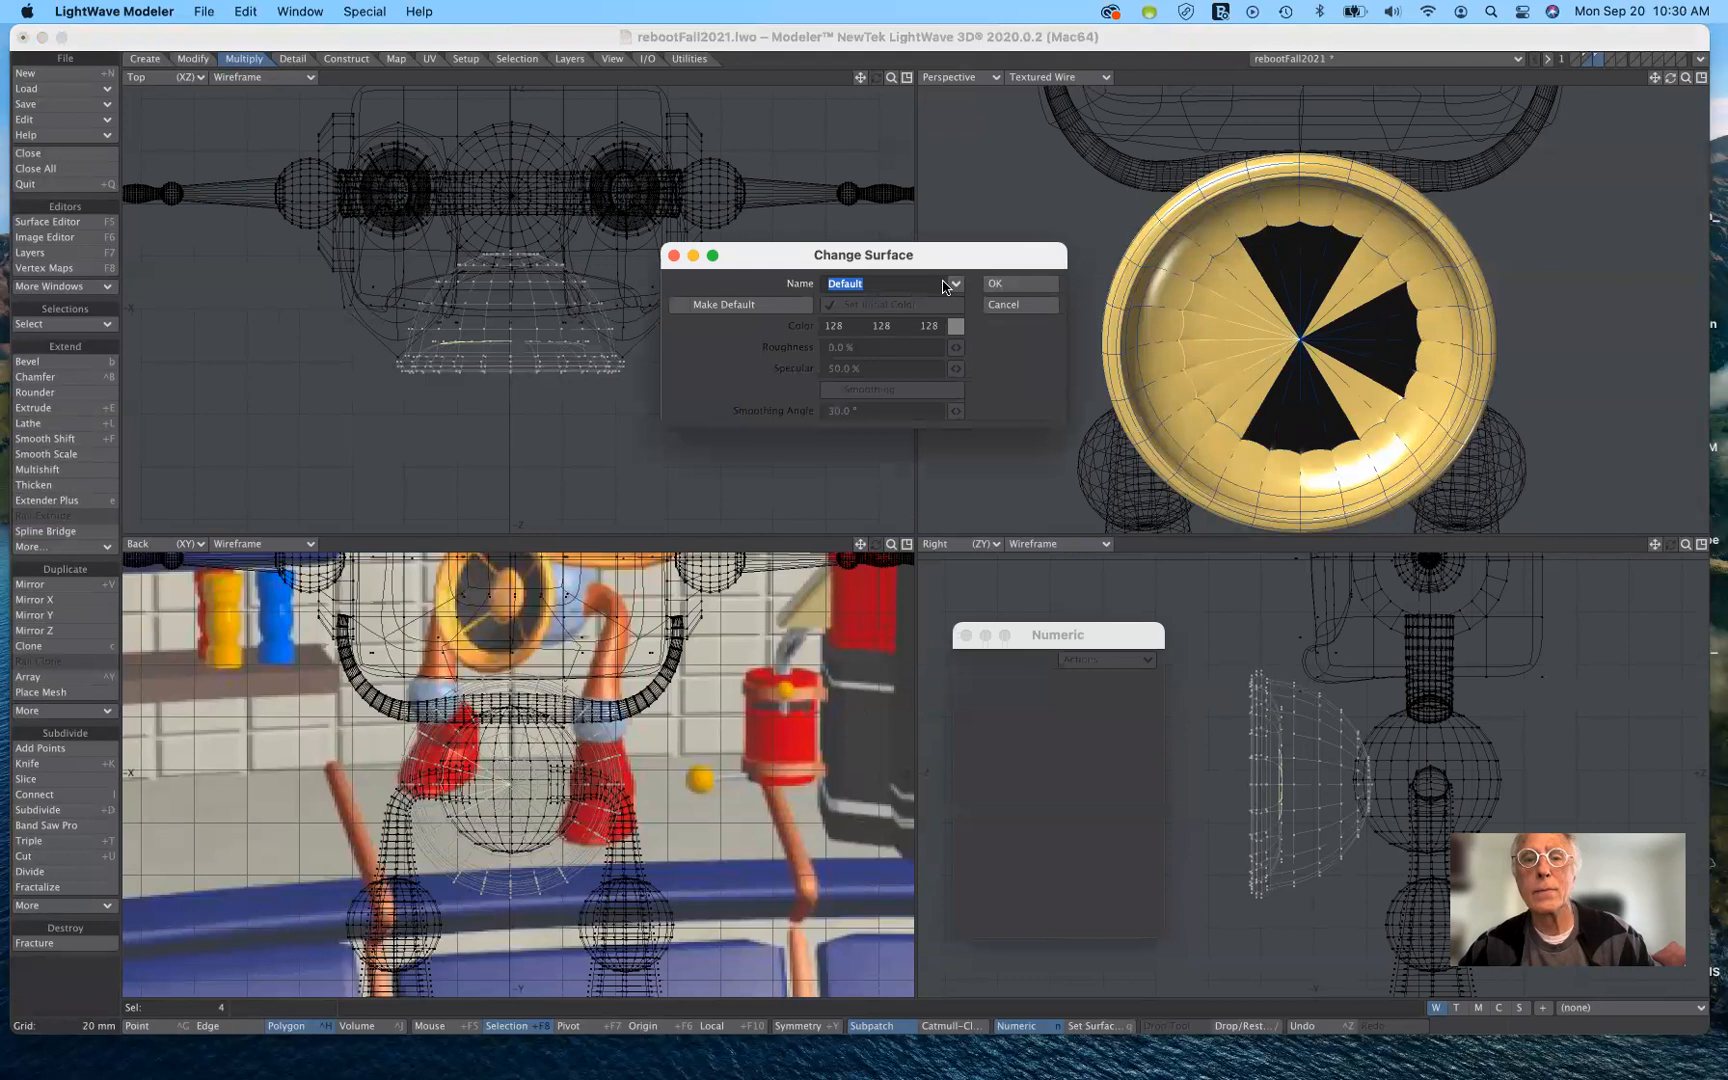
pyautogui.click(955, 284)
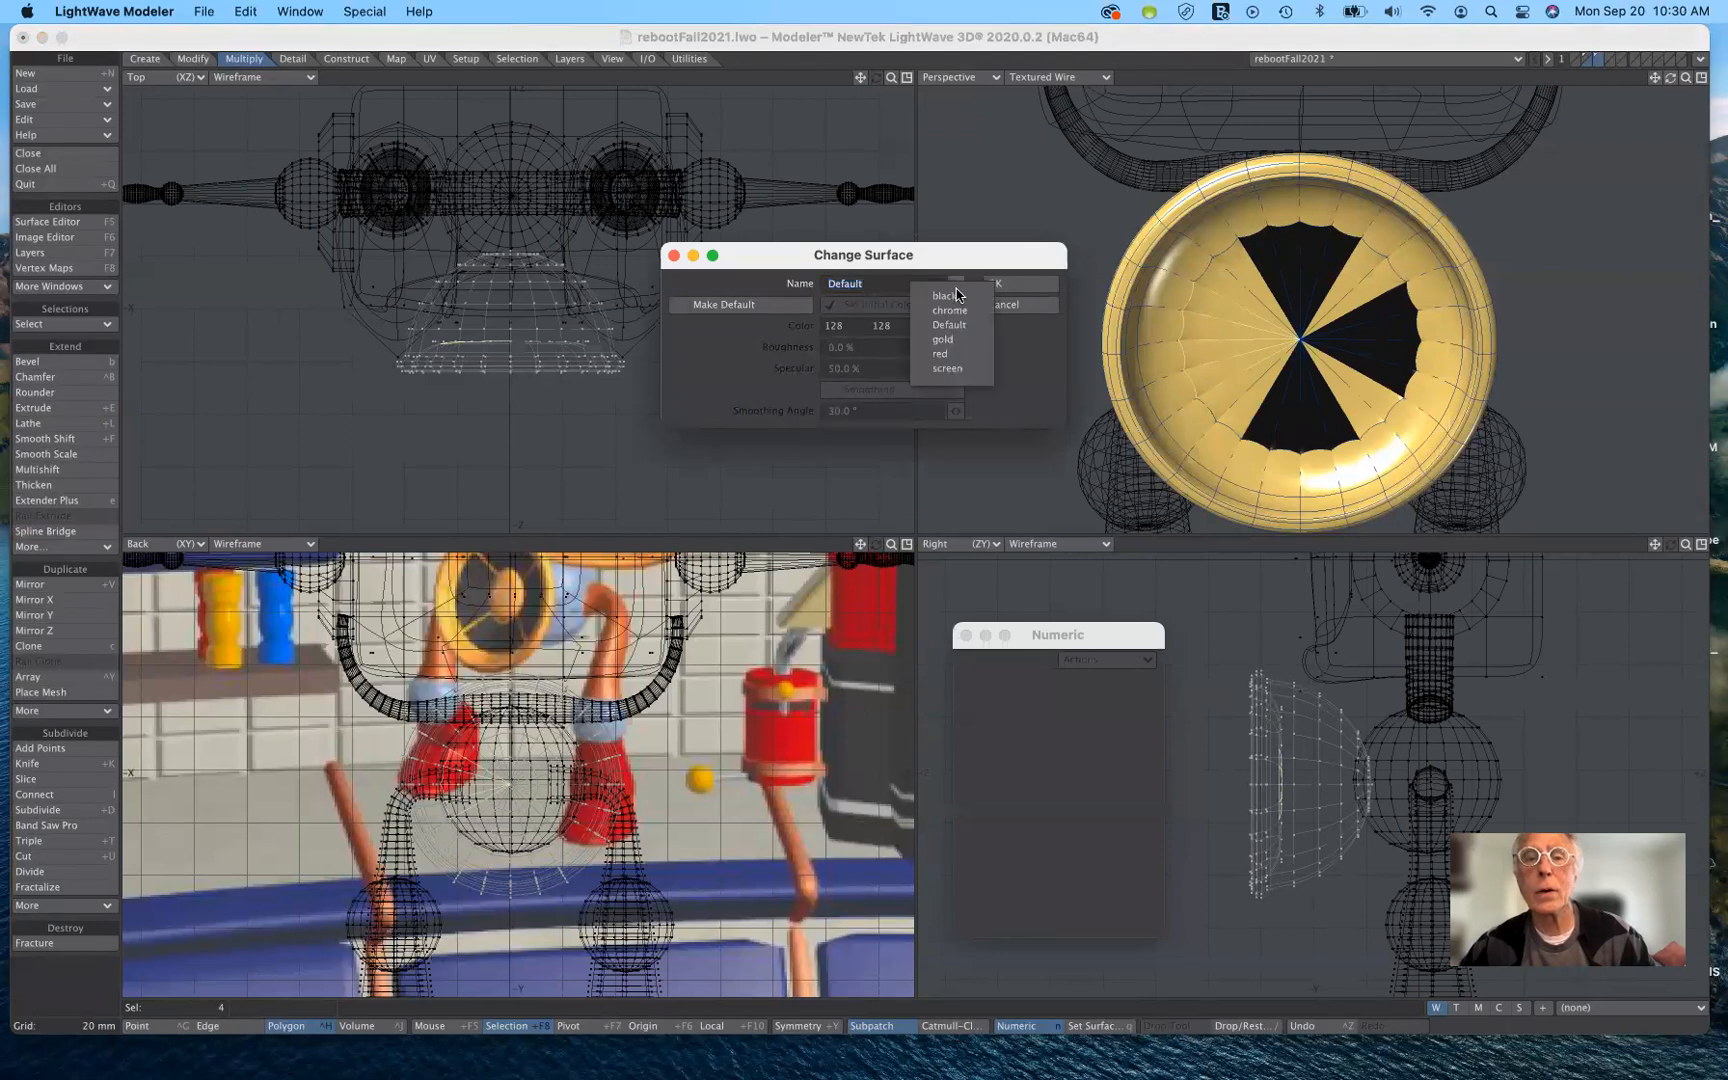
pyautogui.click(950, 296)
pyautogui.click(1039, 283)
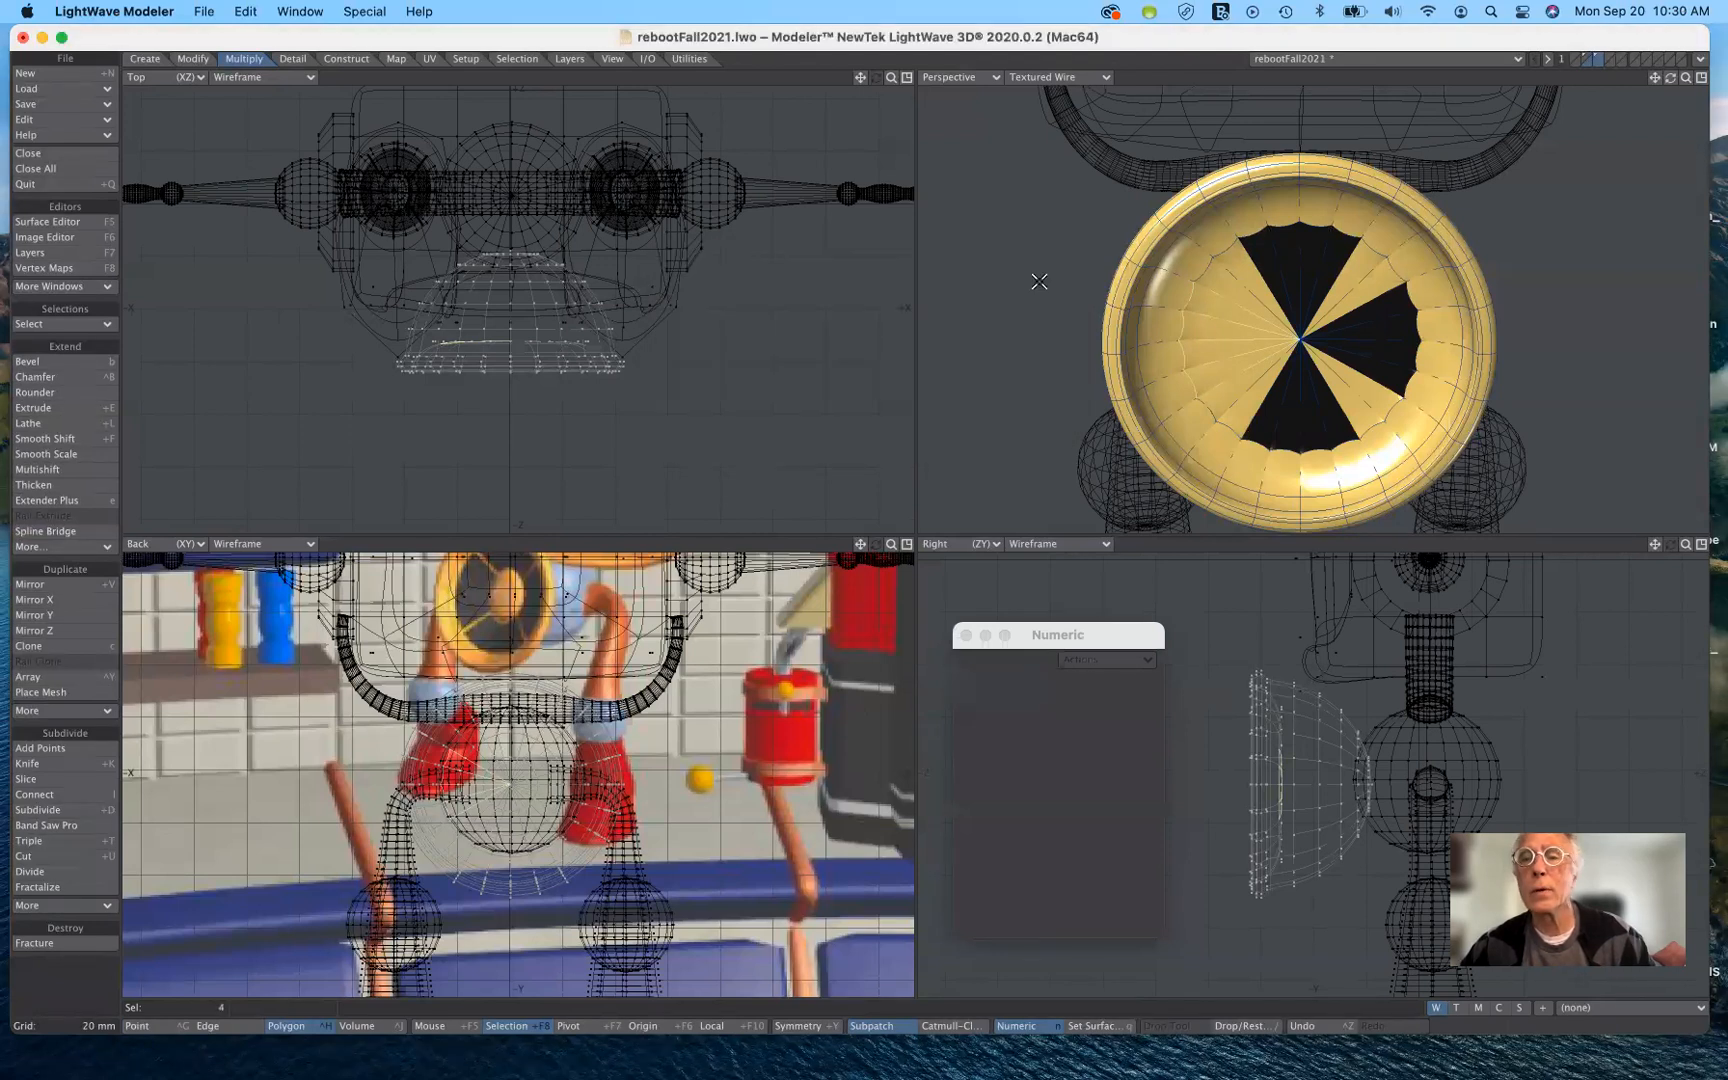
pyautogui.click(72, 1002)
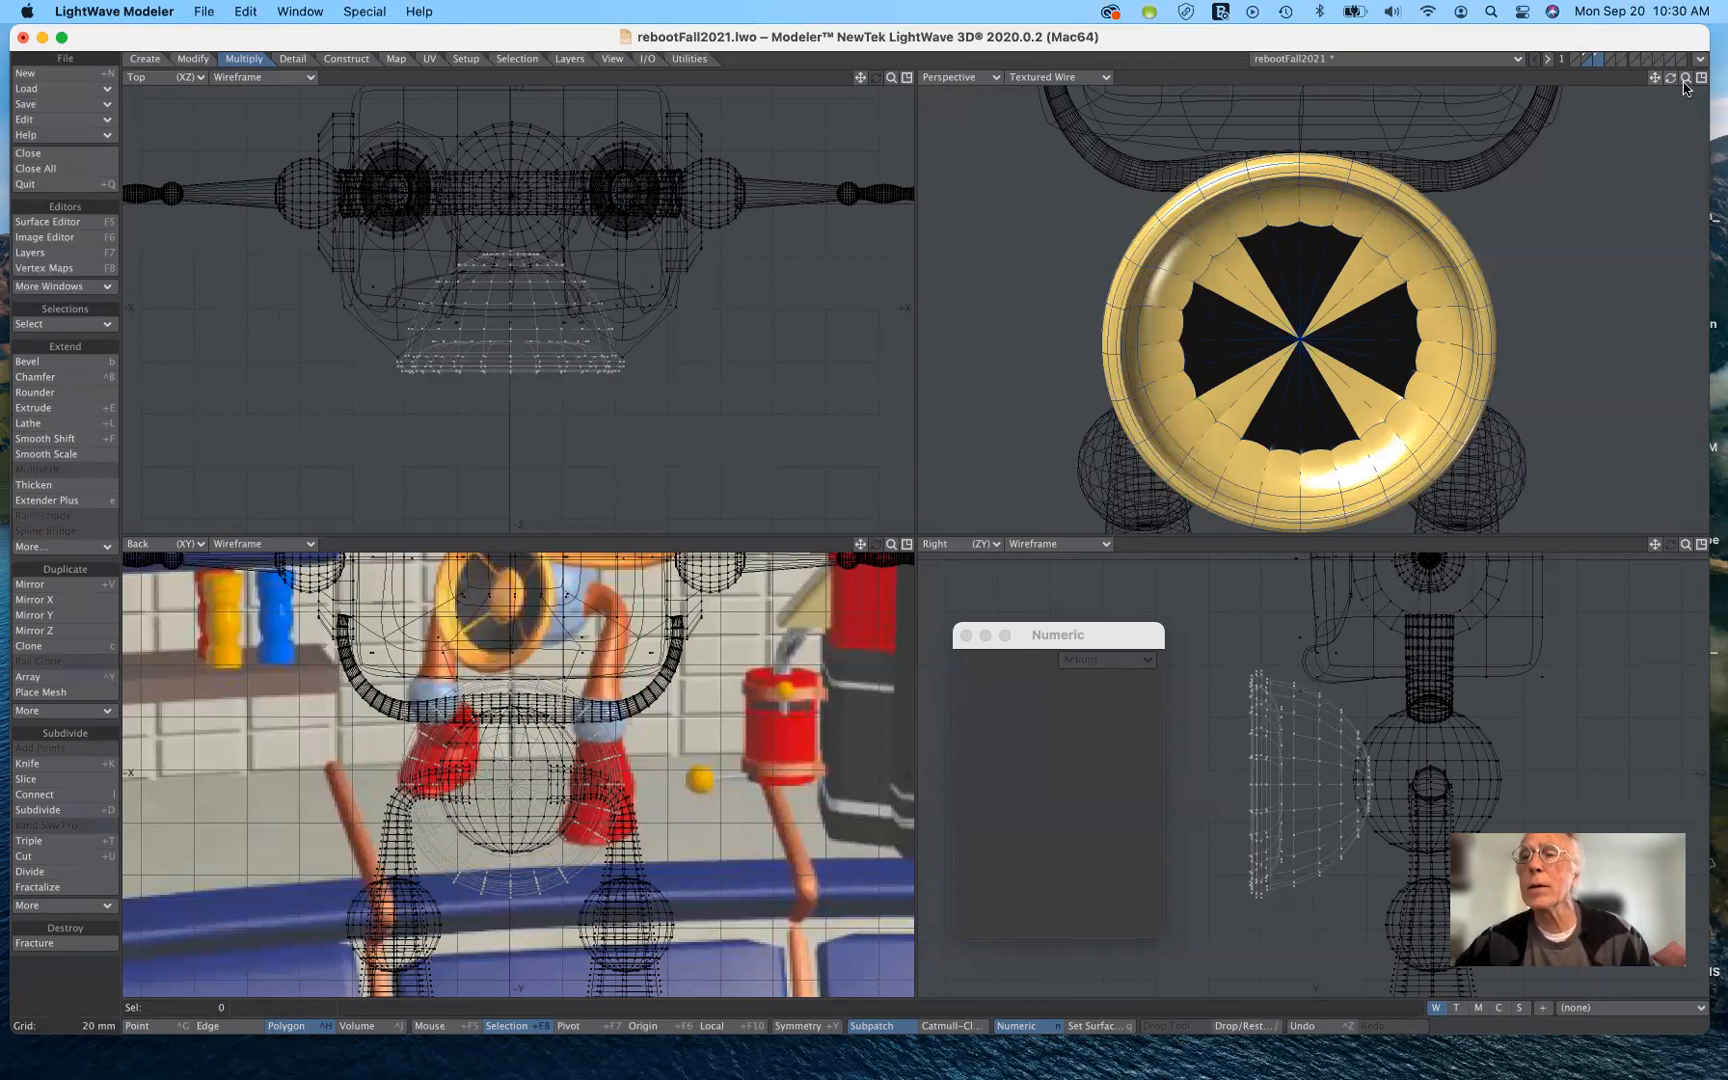
pyautogui.moveTo(1669, 82); pyautogui.dragTo(1670, 121)
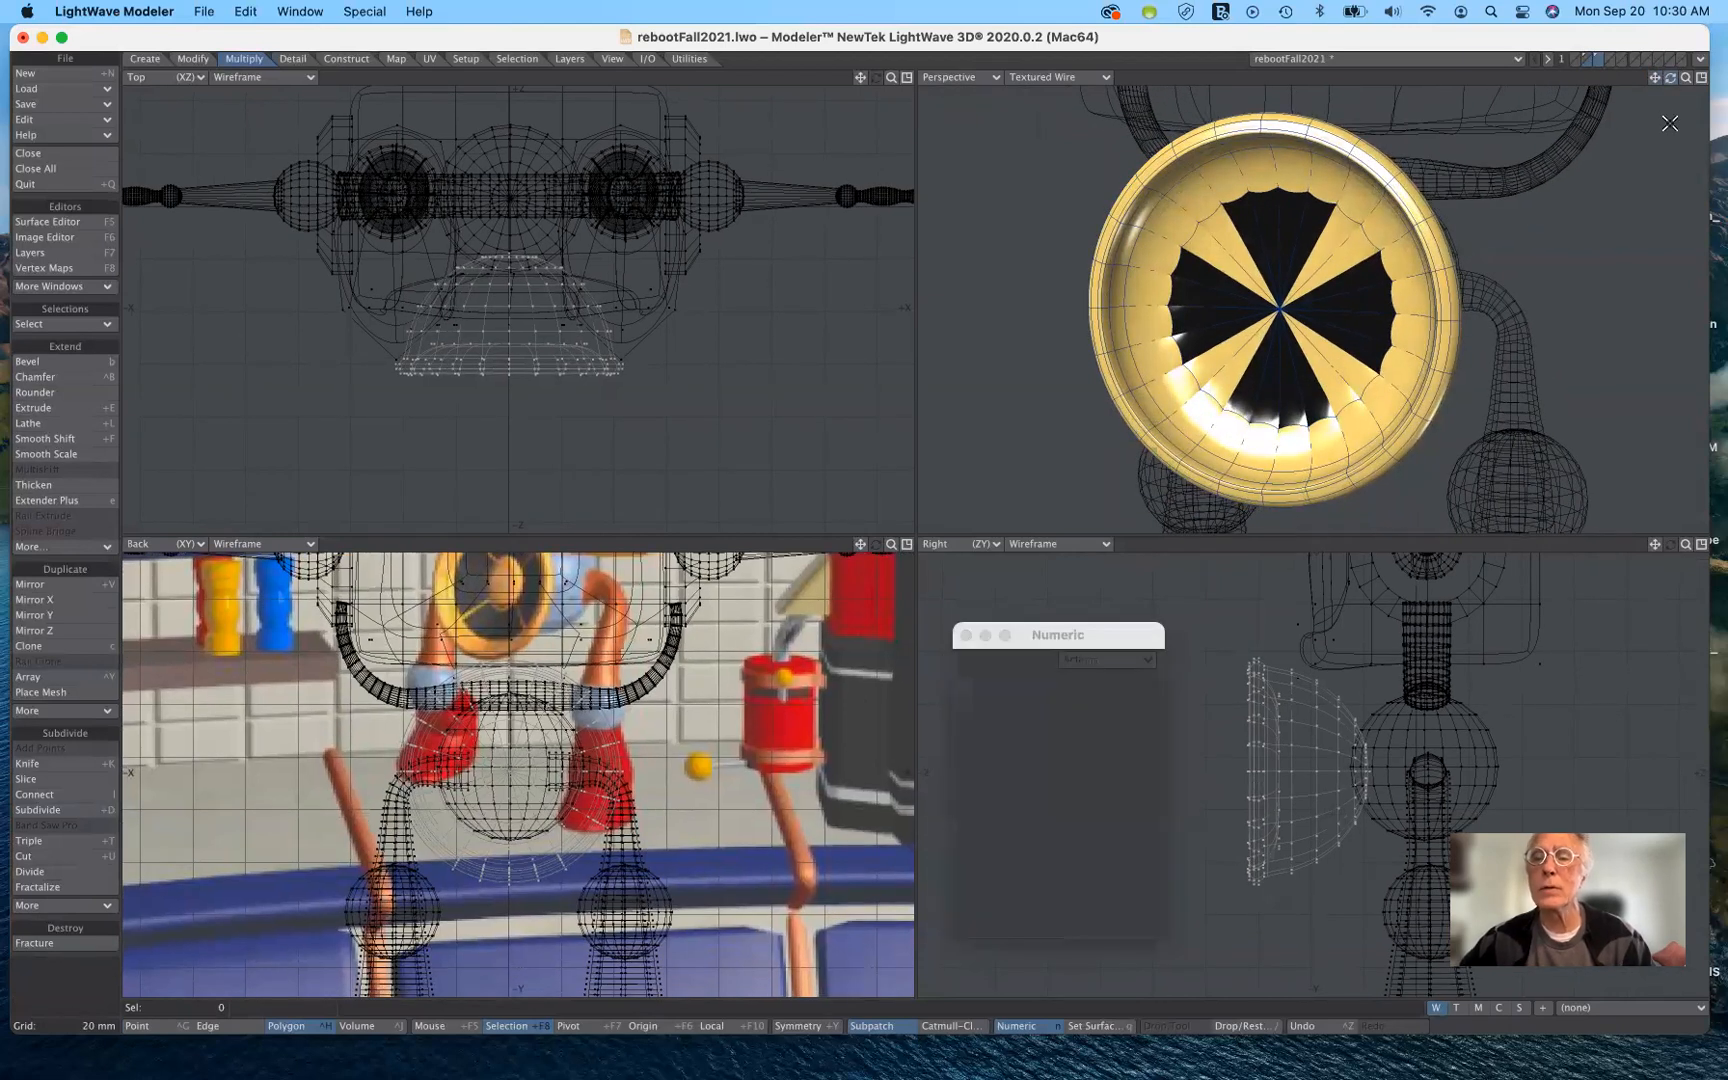
pyautogui.press('F5')
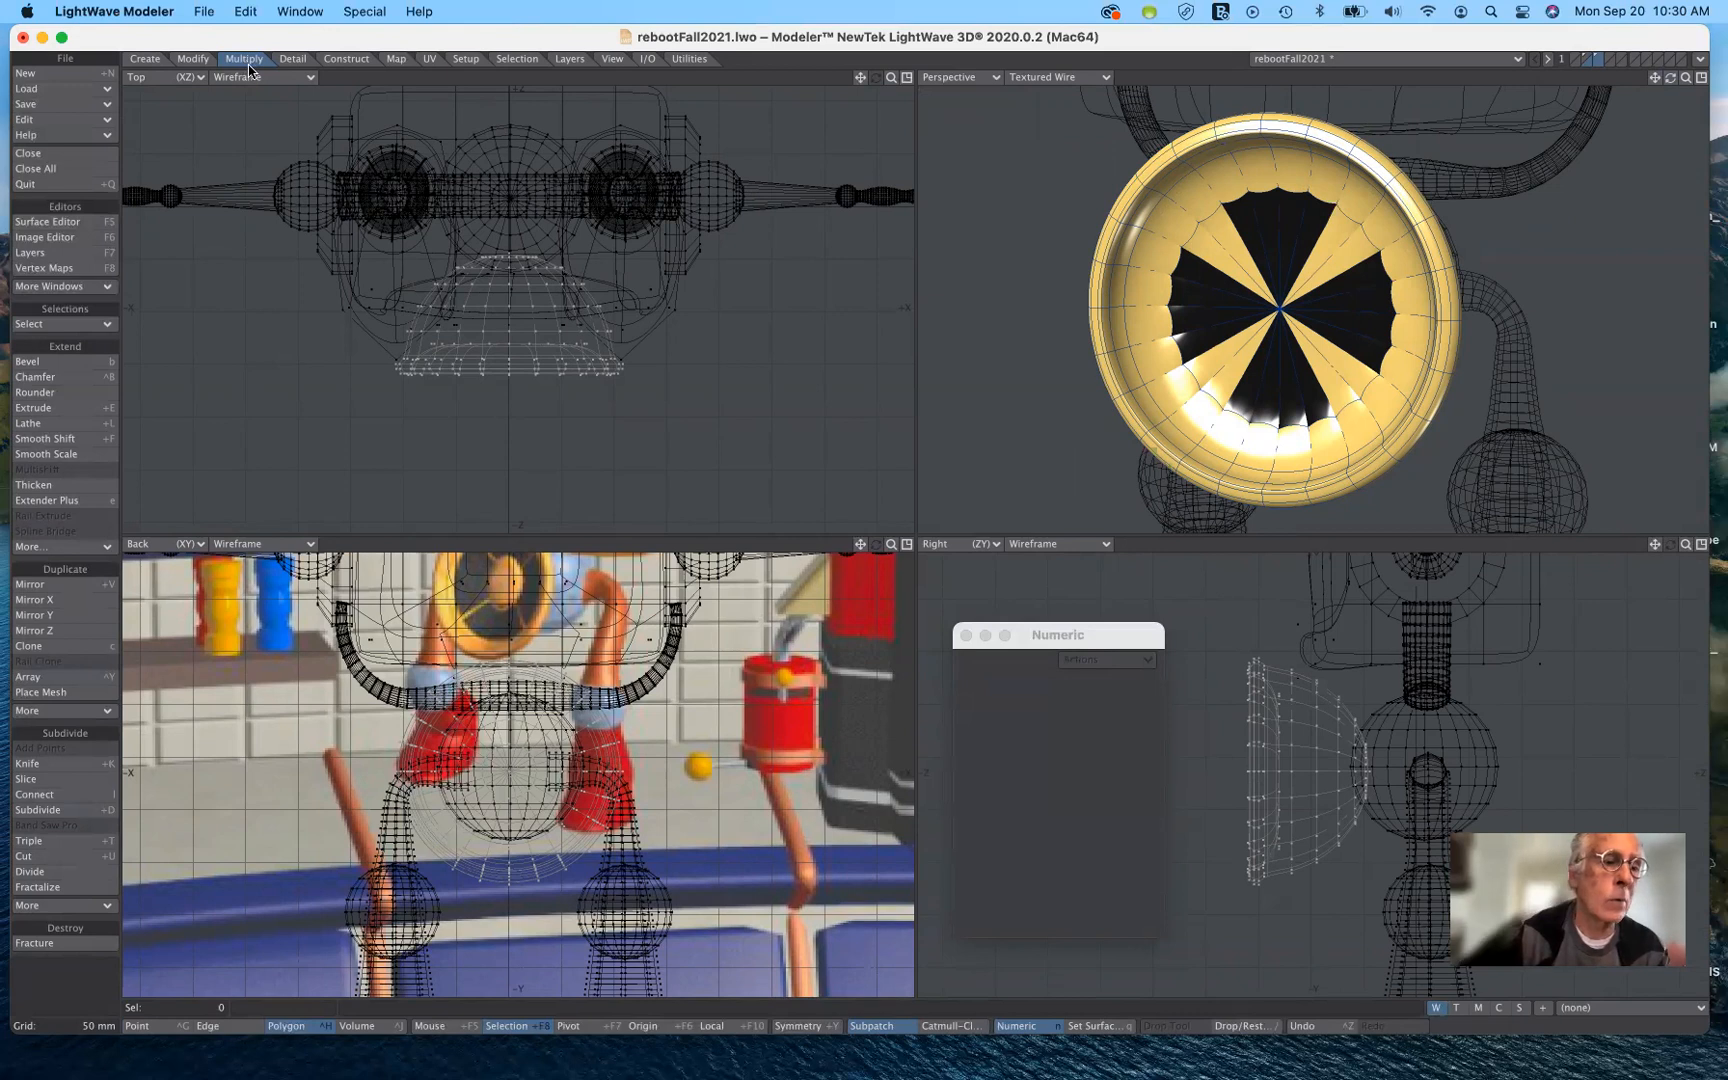
pyautogui.click(346, 60)
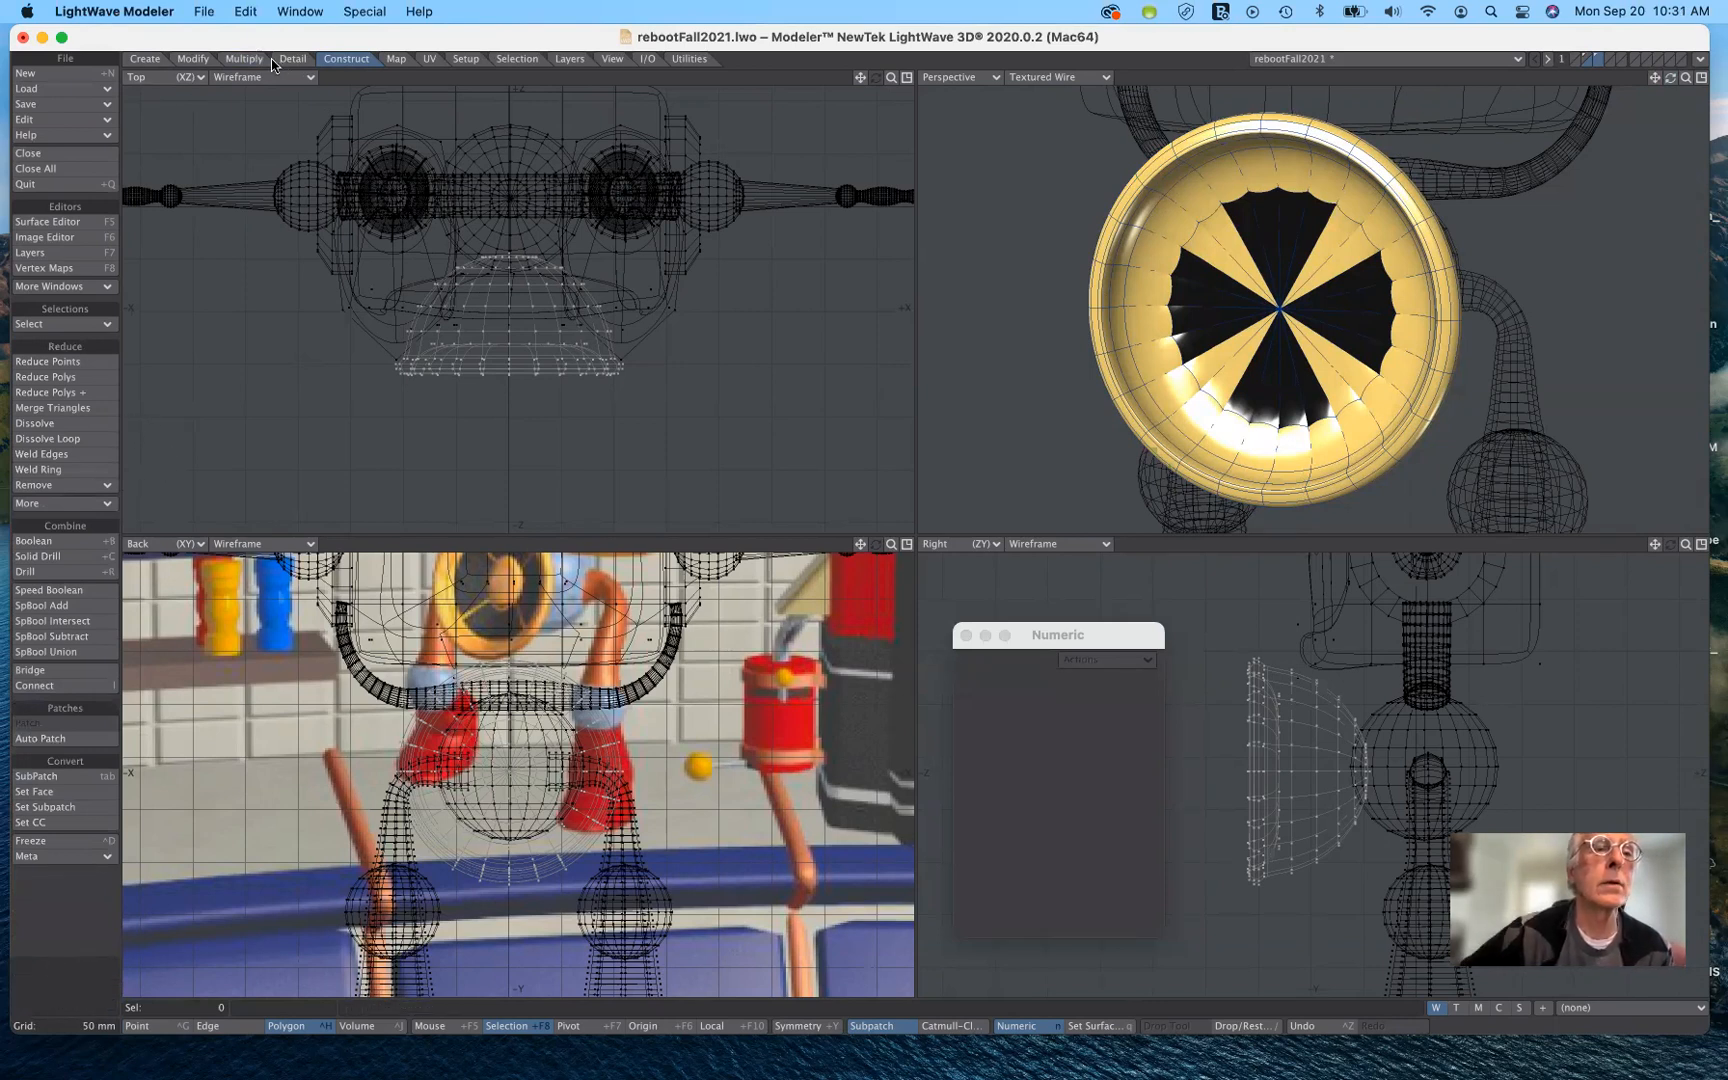
pyautogui.click(243, 60)
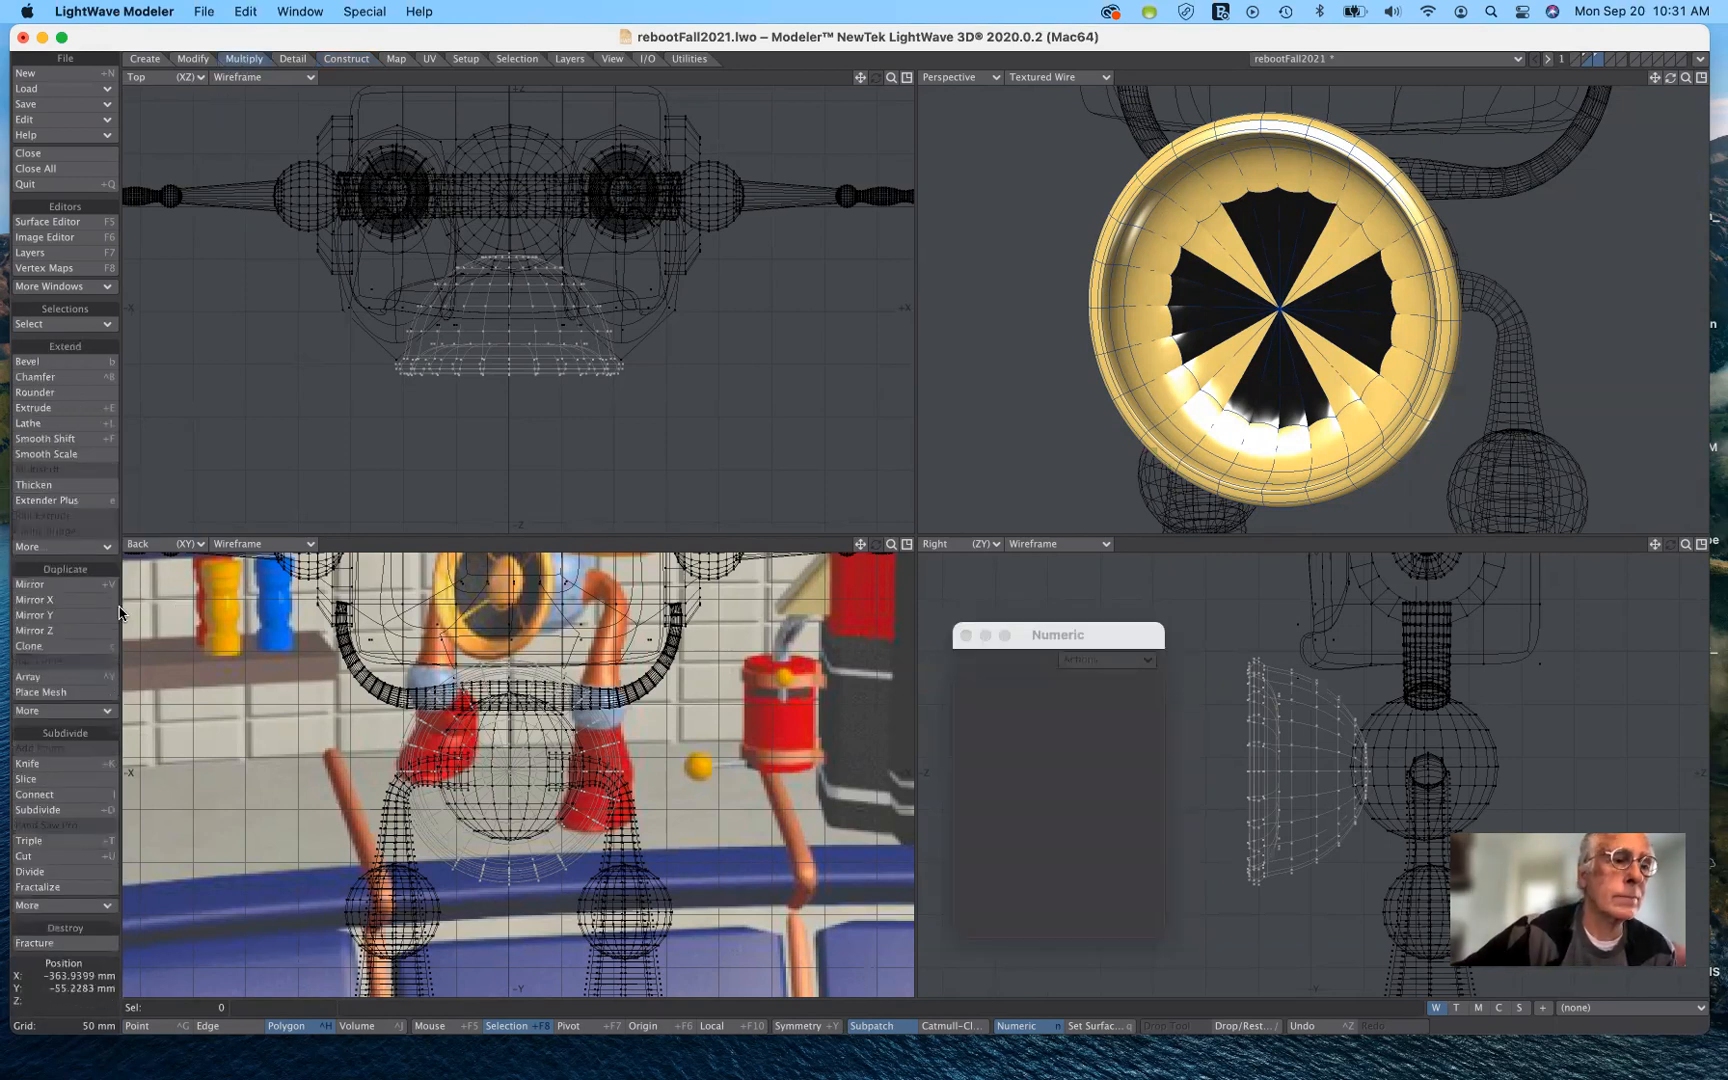
pyautogui.press('e')
pyautogui.press('space')
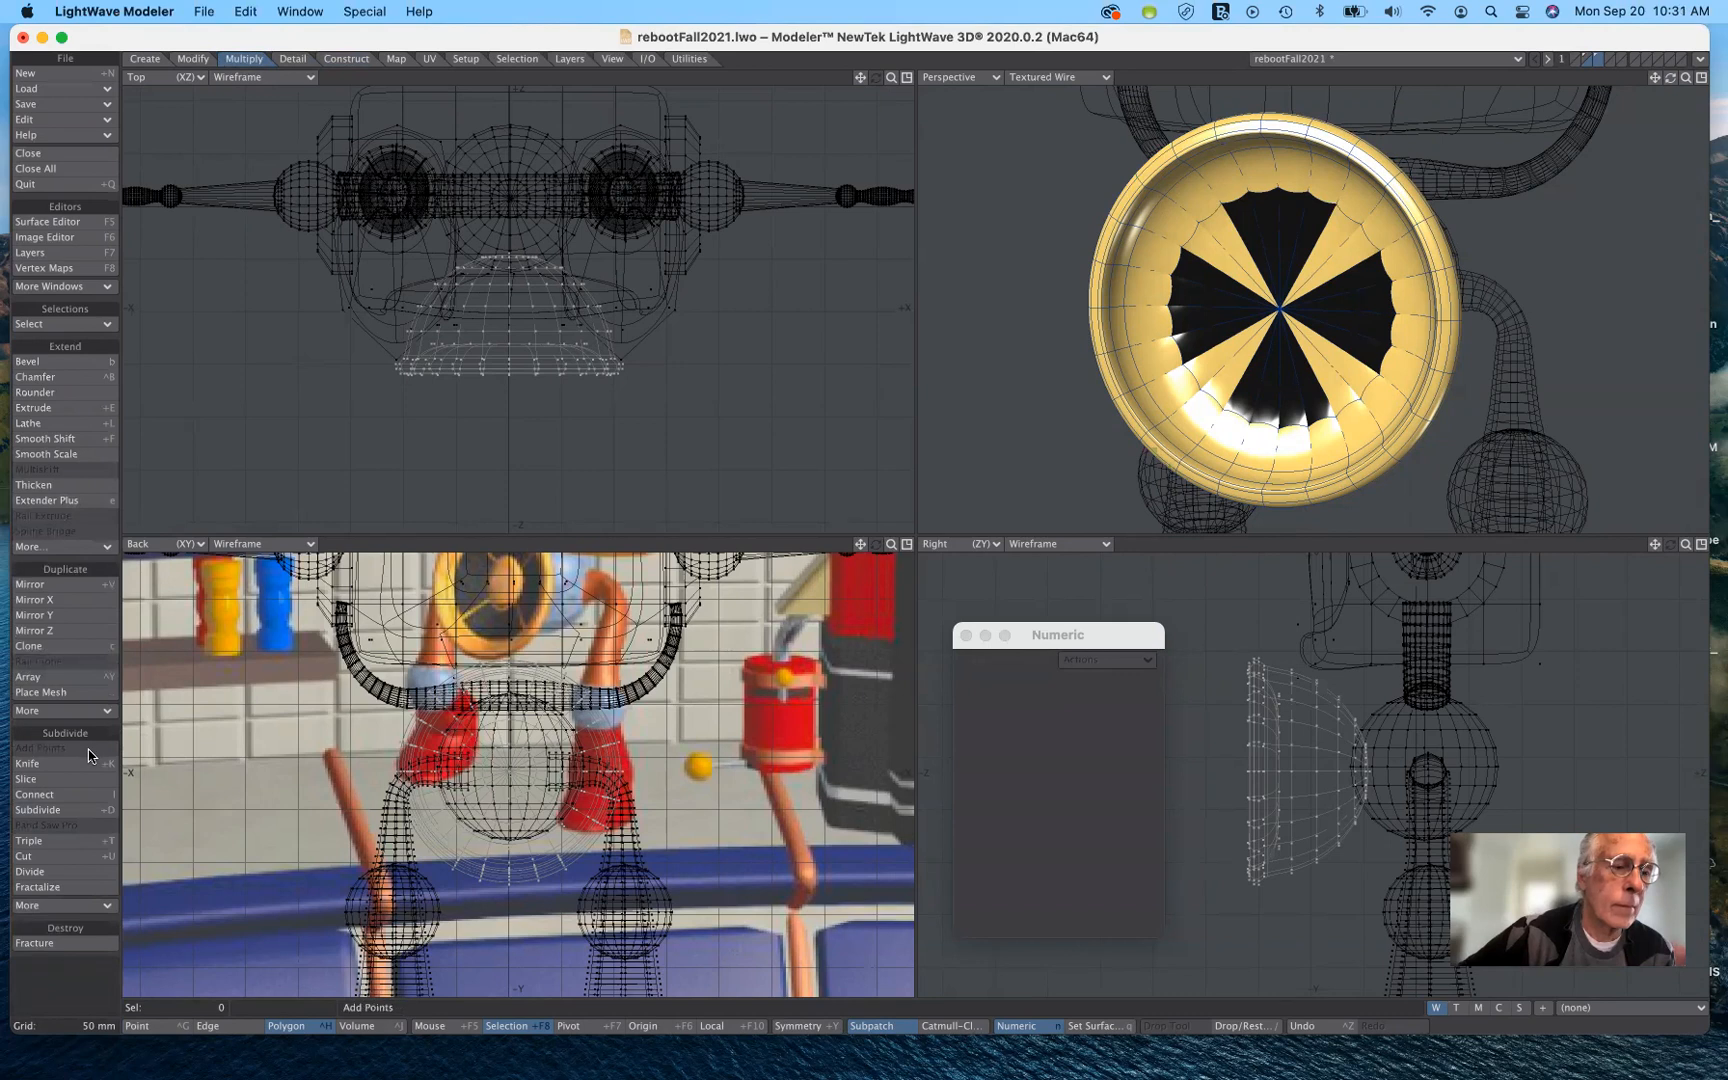
pyautogui.click(86, 779)
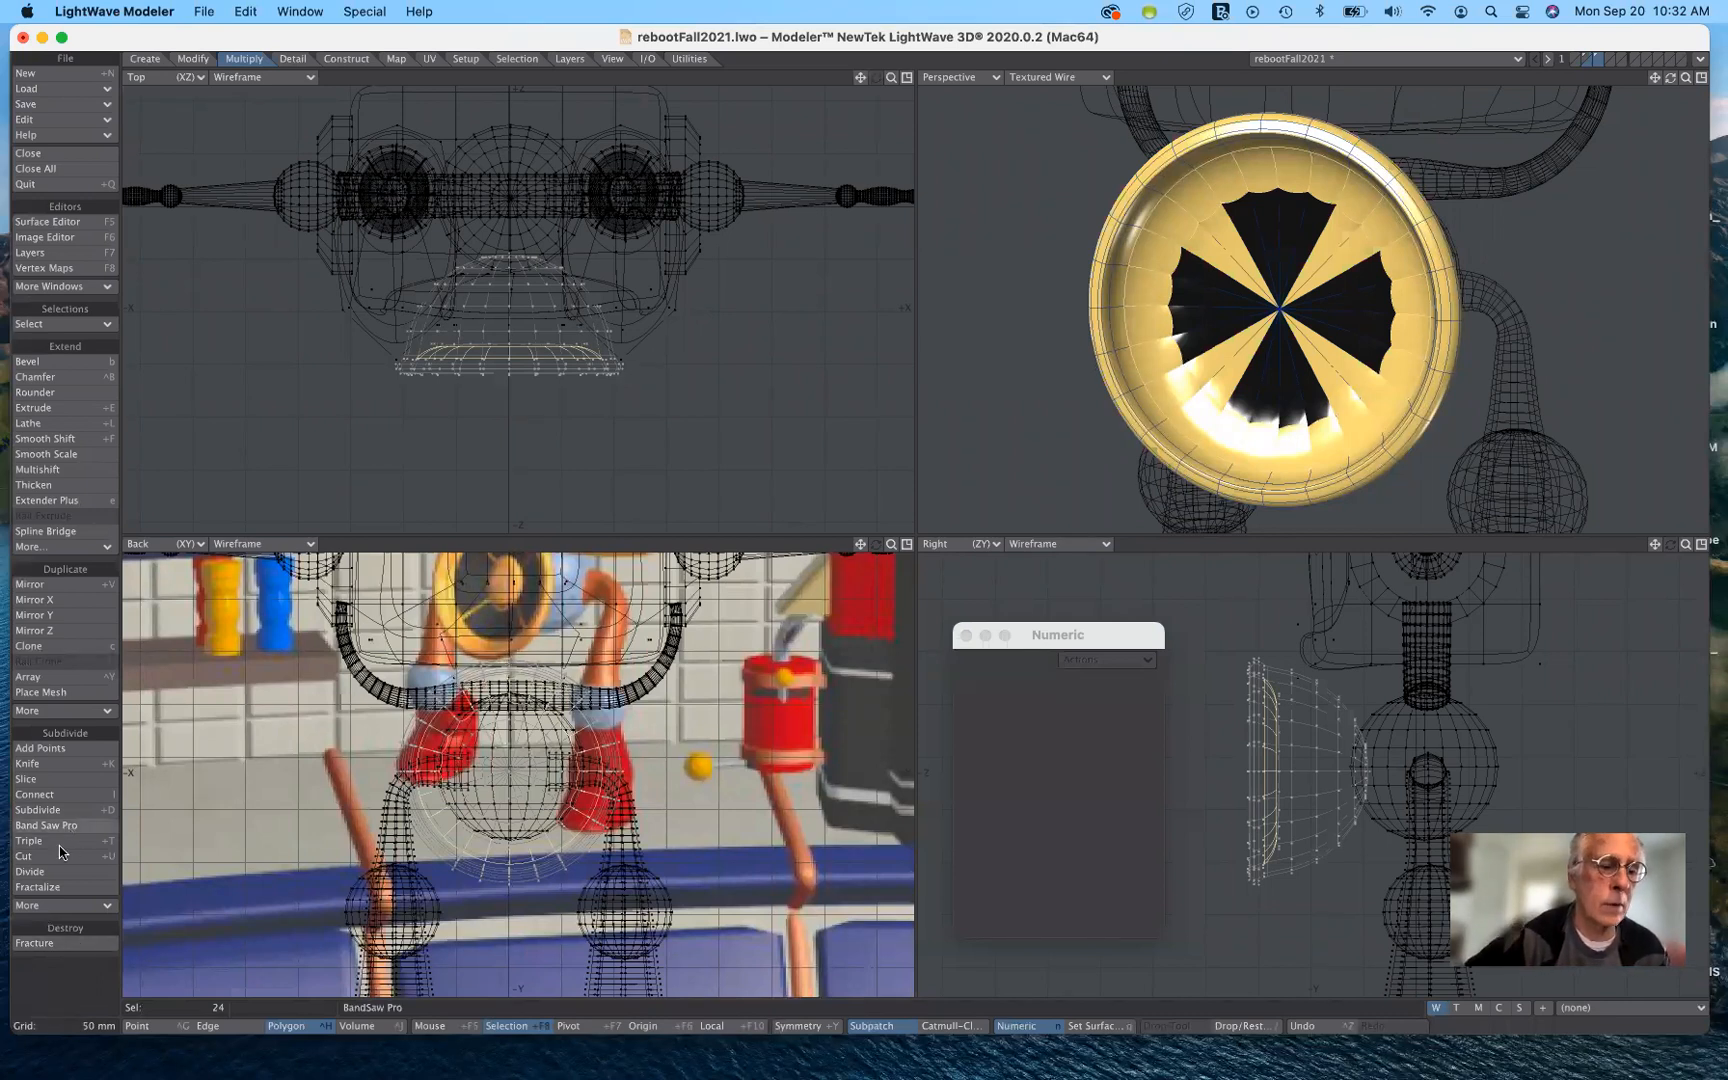
pyautogui.click(66, 997)
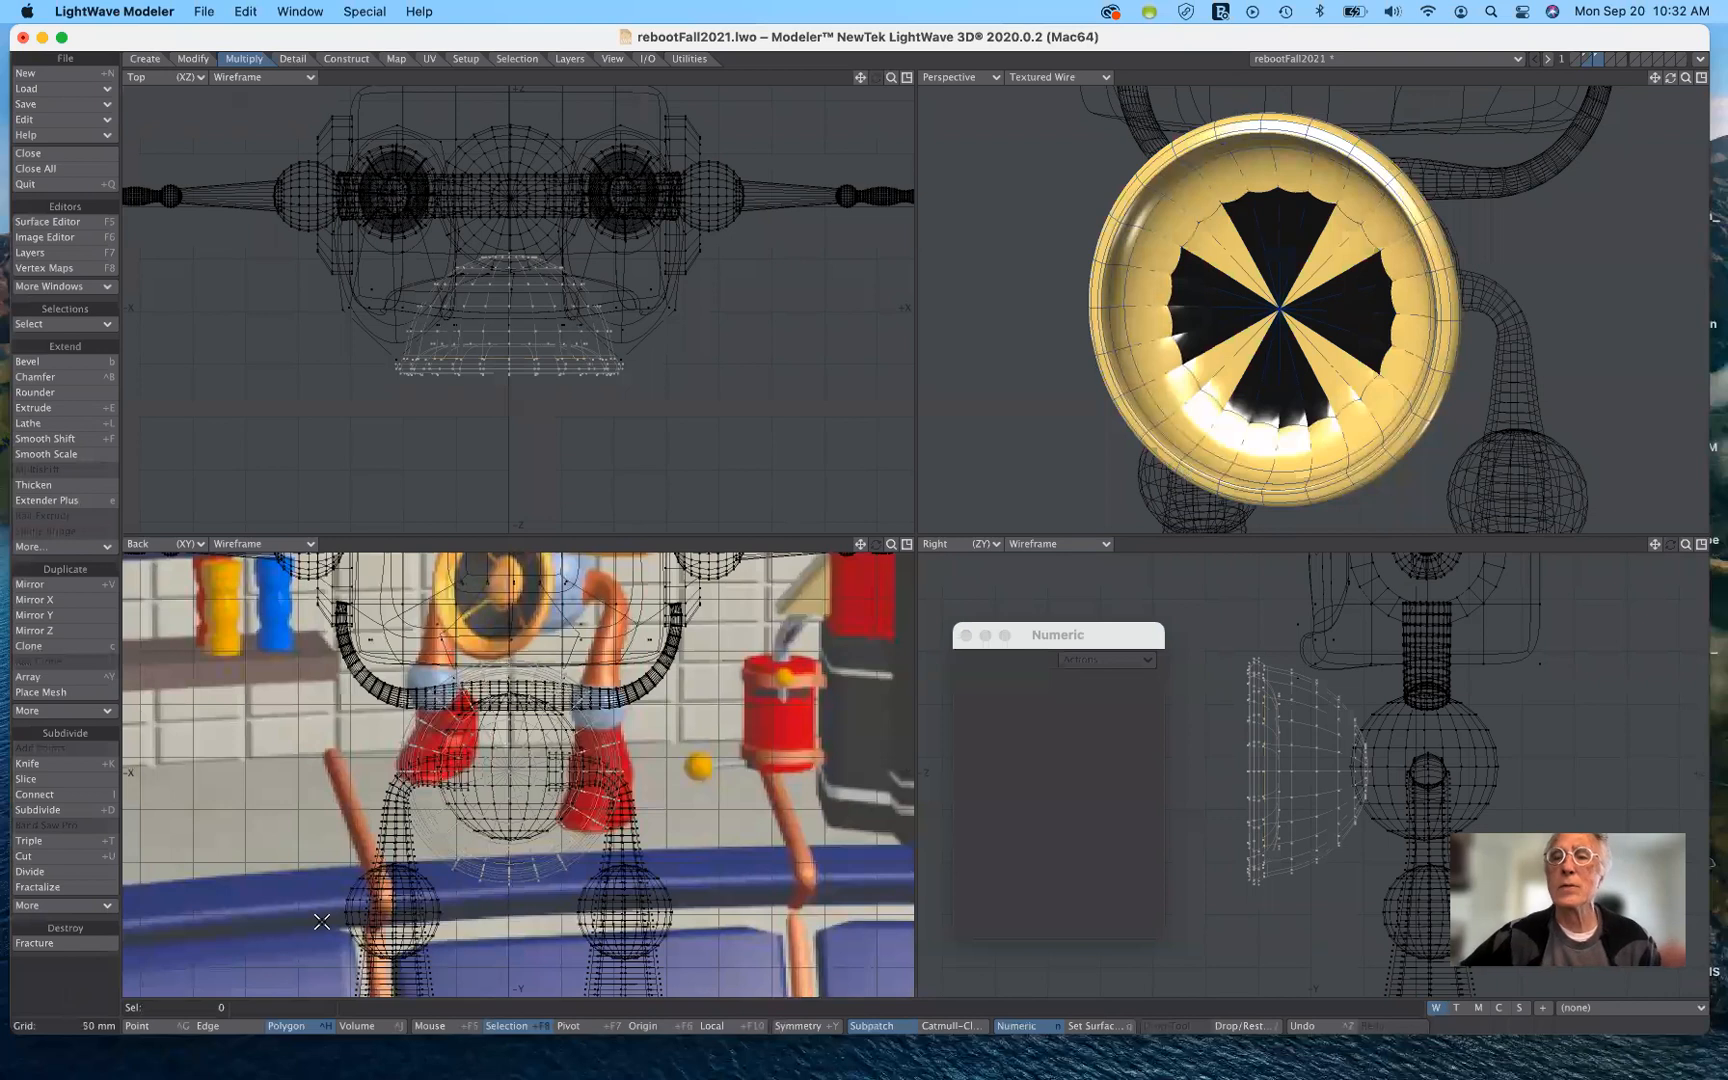
# Select the complete polygon loop between the black wedges and the dish's rim, and start Band Saw Pro on it.
pyautogui.moveTo(1218, 172)
pyautogui.mouseDown()
pyautogui.moveTo(1236, 160)
pyautogui.moveTo(1166, 207)
pyautogui.mouseUp()
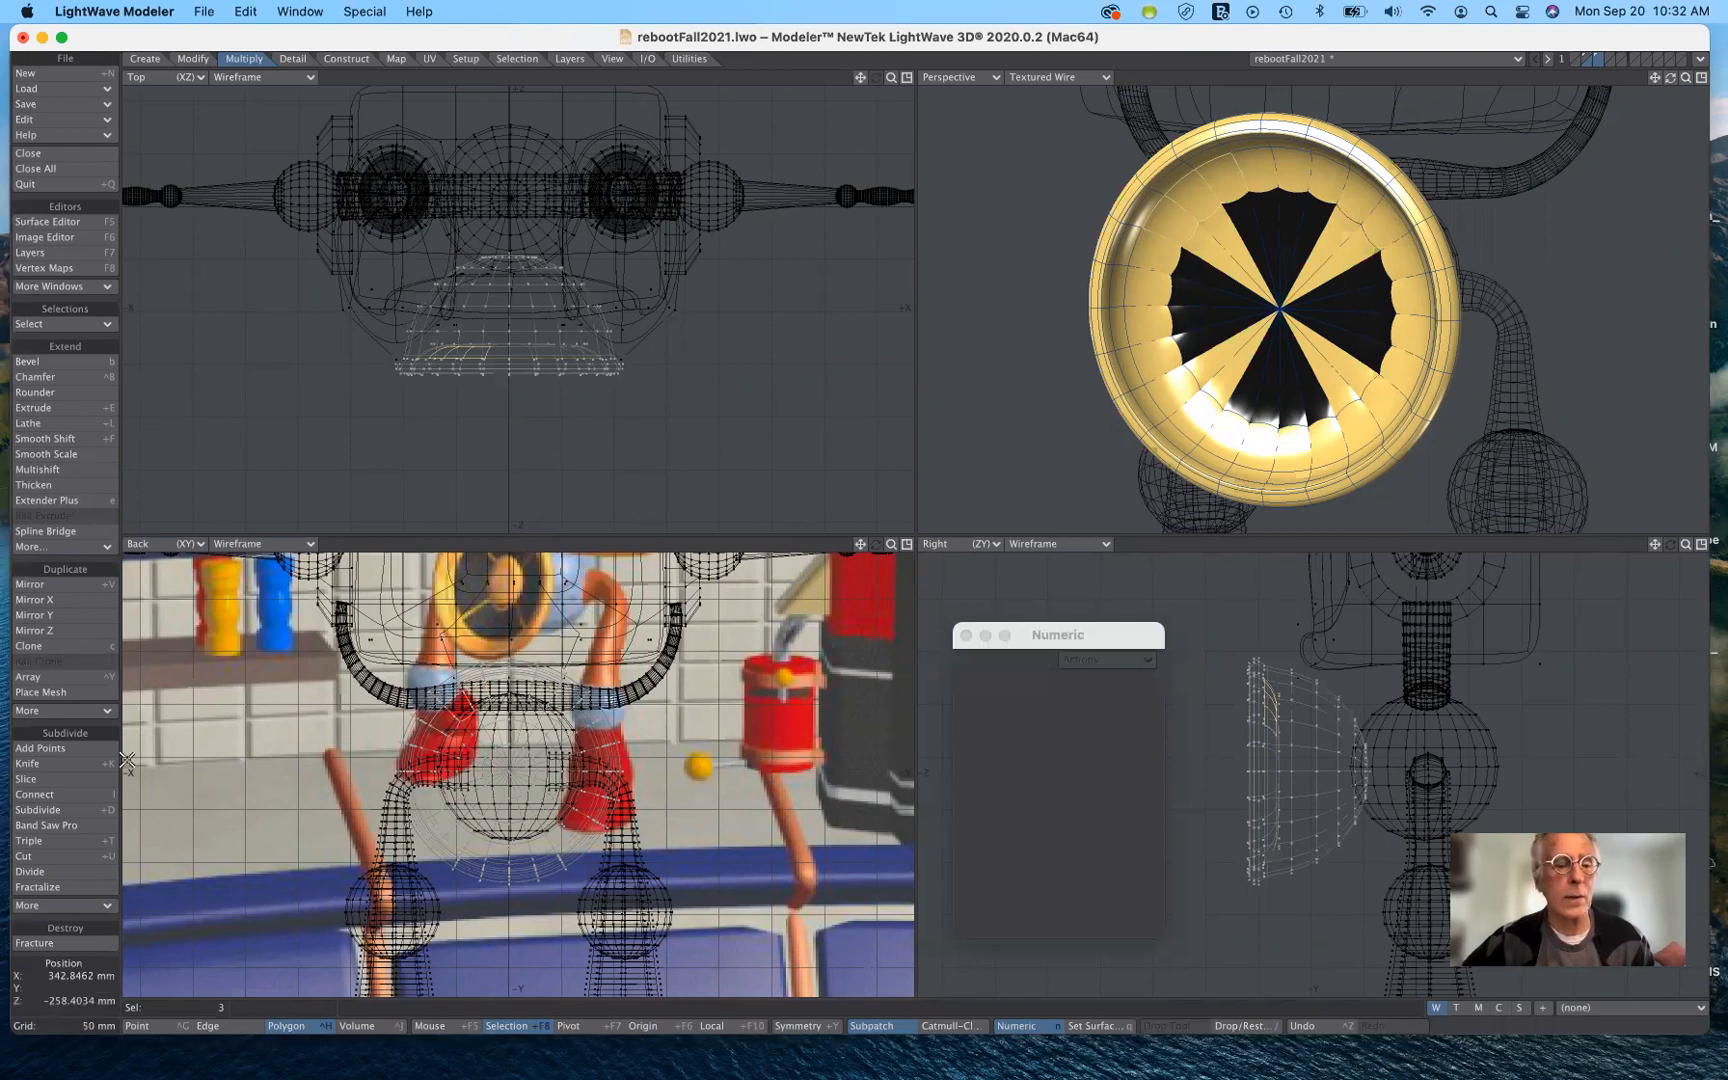
pyautogui.click(77, 326)
pyautogui.click(77, 326)
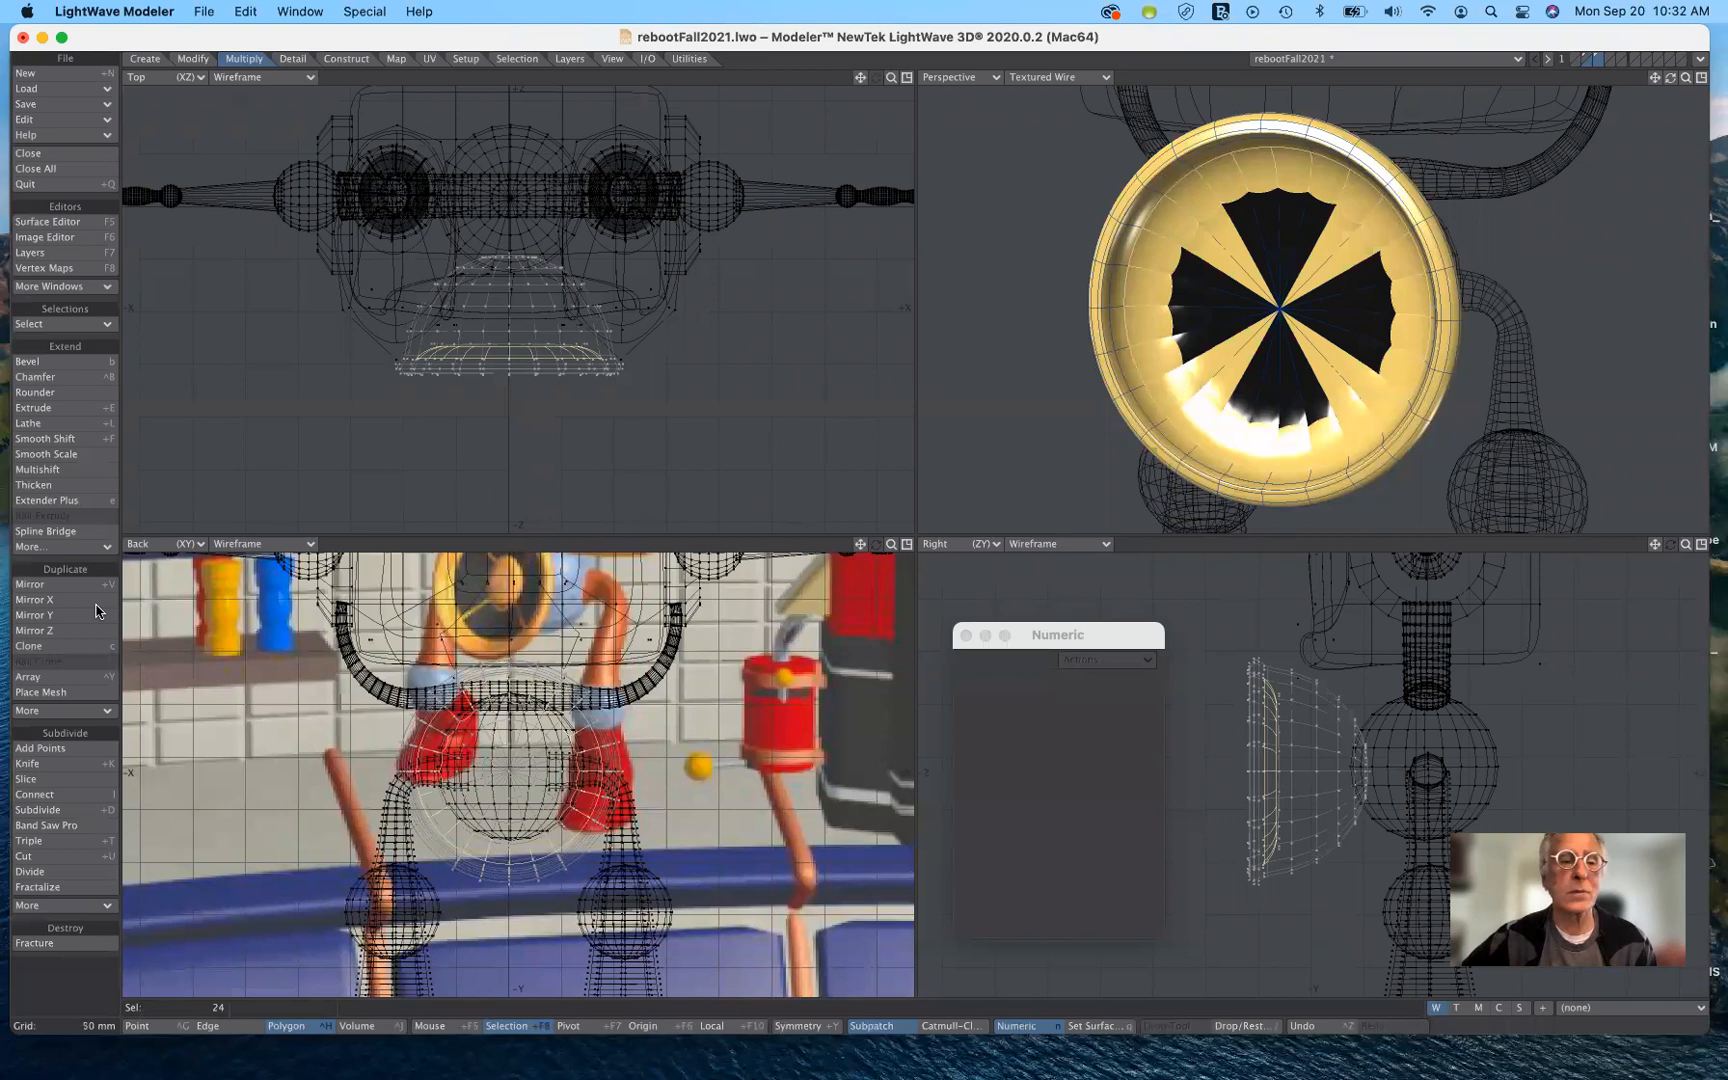
pyautogui.click(67, 828)
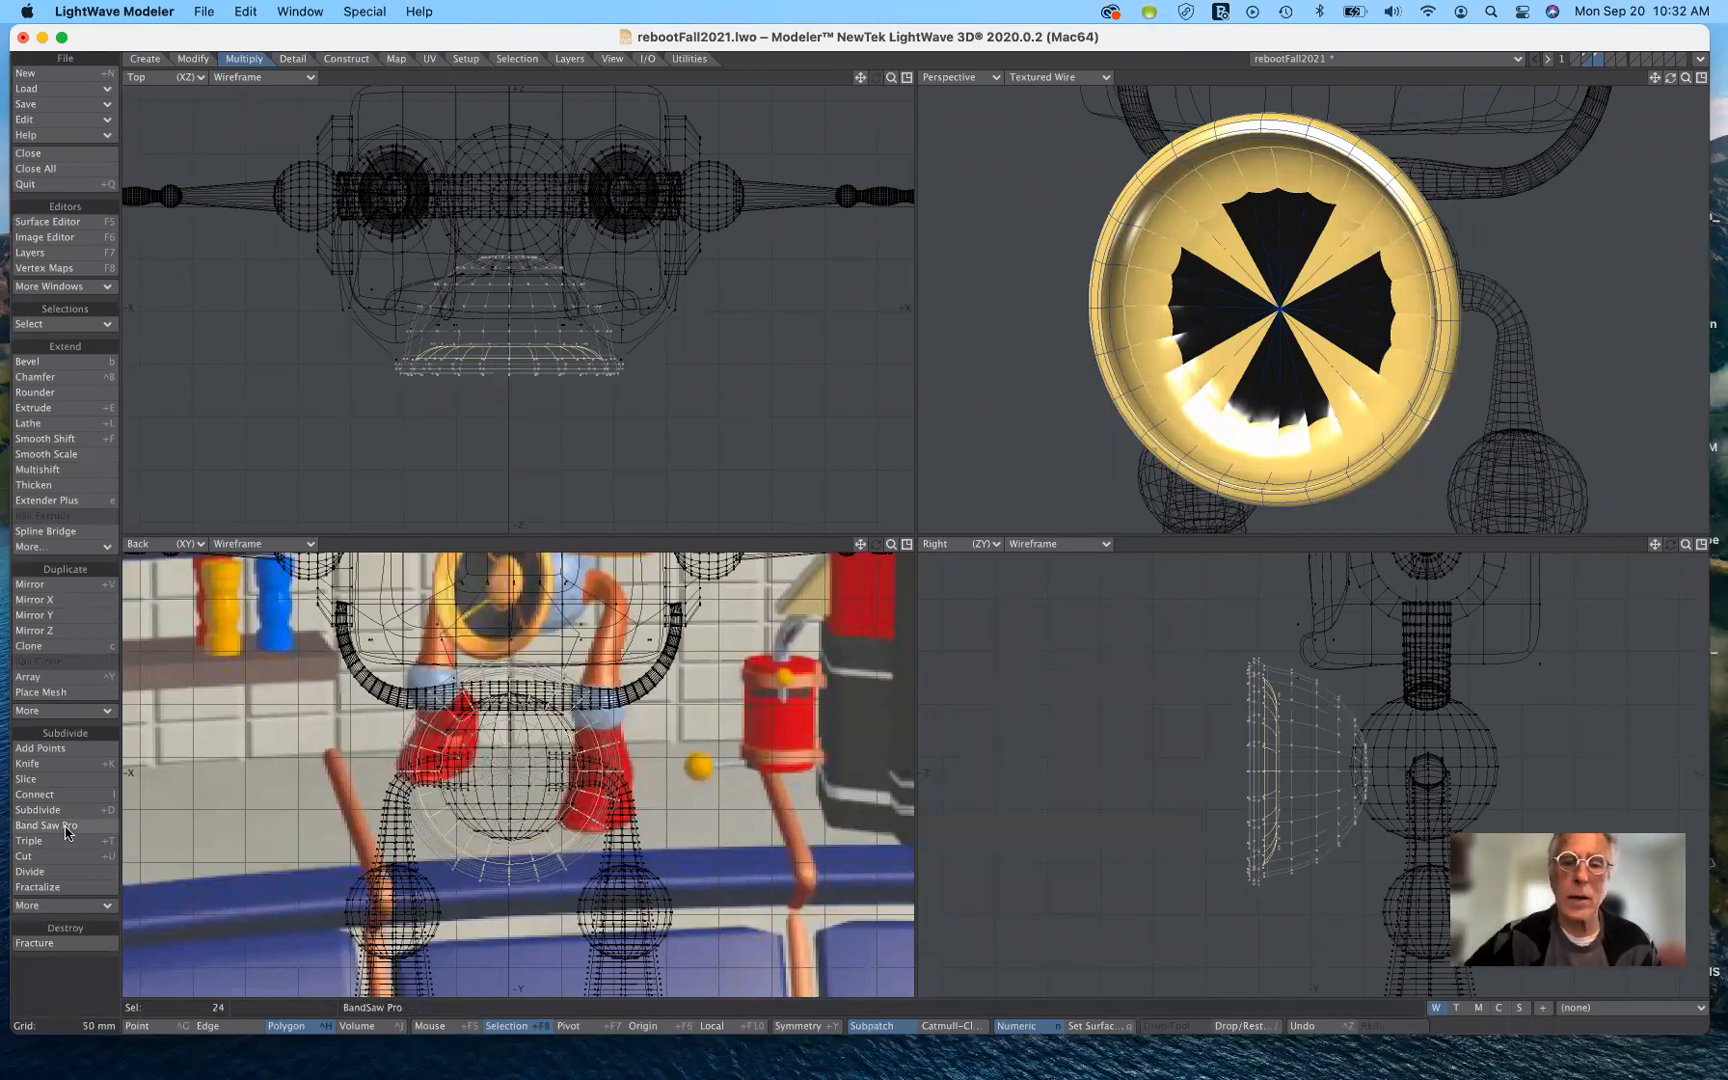
# Start Band Saw Pro on the dish's selected polygon ring, reset its settings and enable Divide.
pyautogui.click(67, 828)
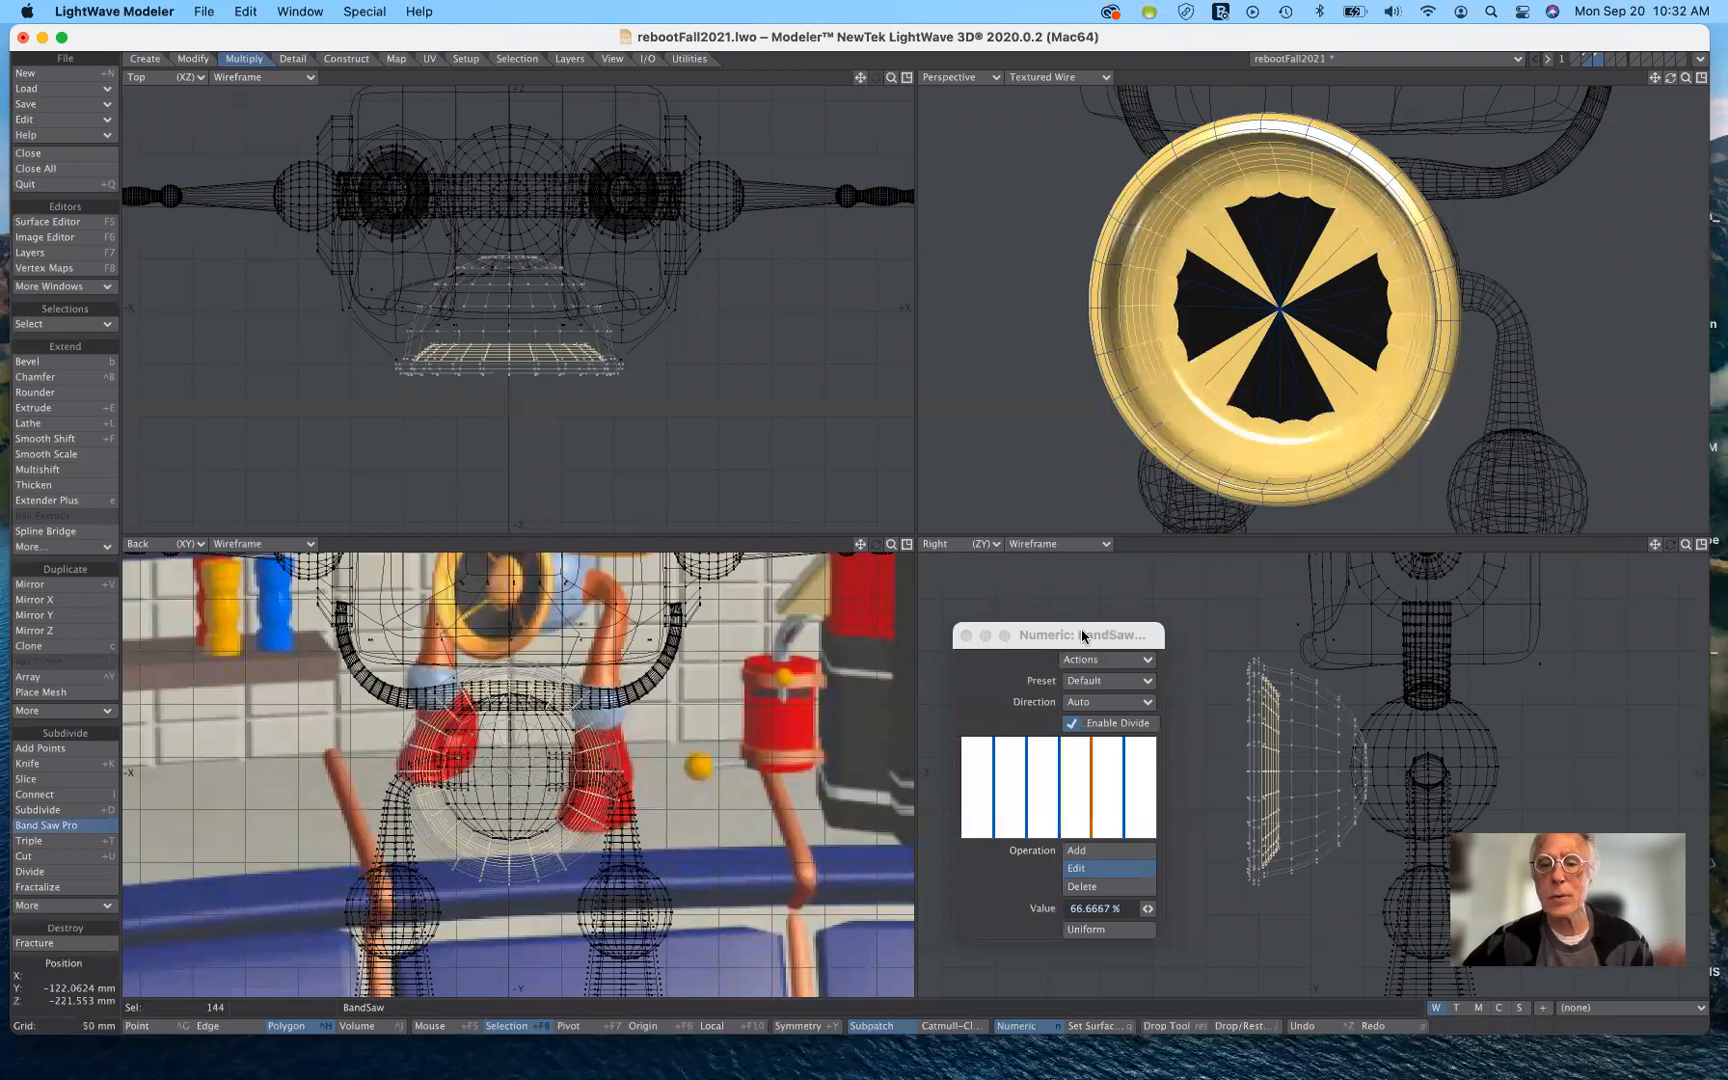
pyautogui.moveTo(1121, 637); pyautogui.dragTo(976, 320)
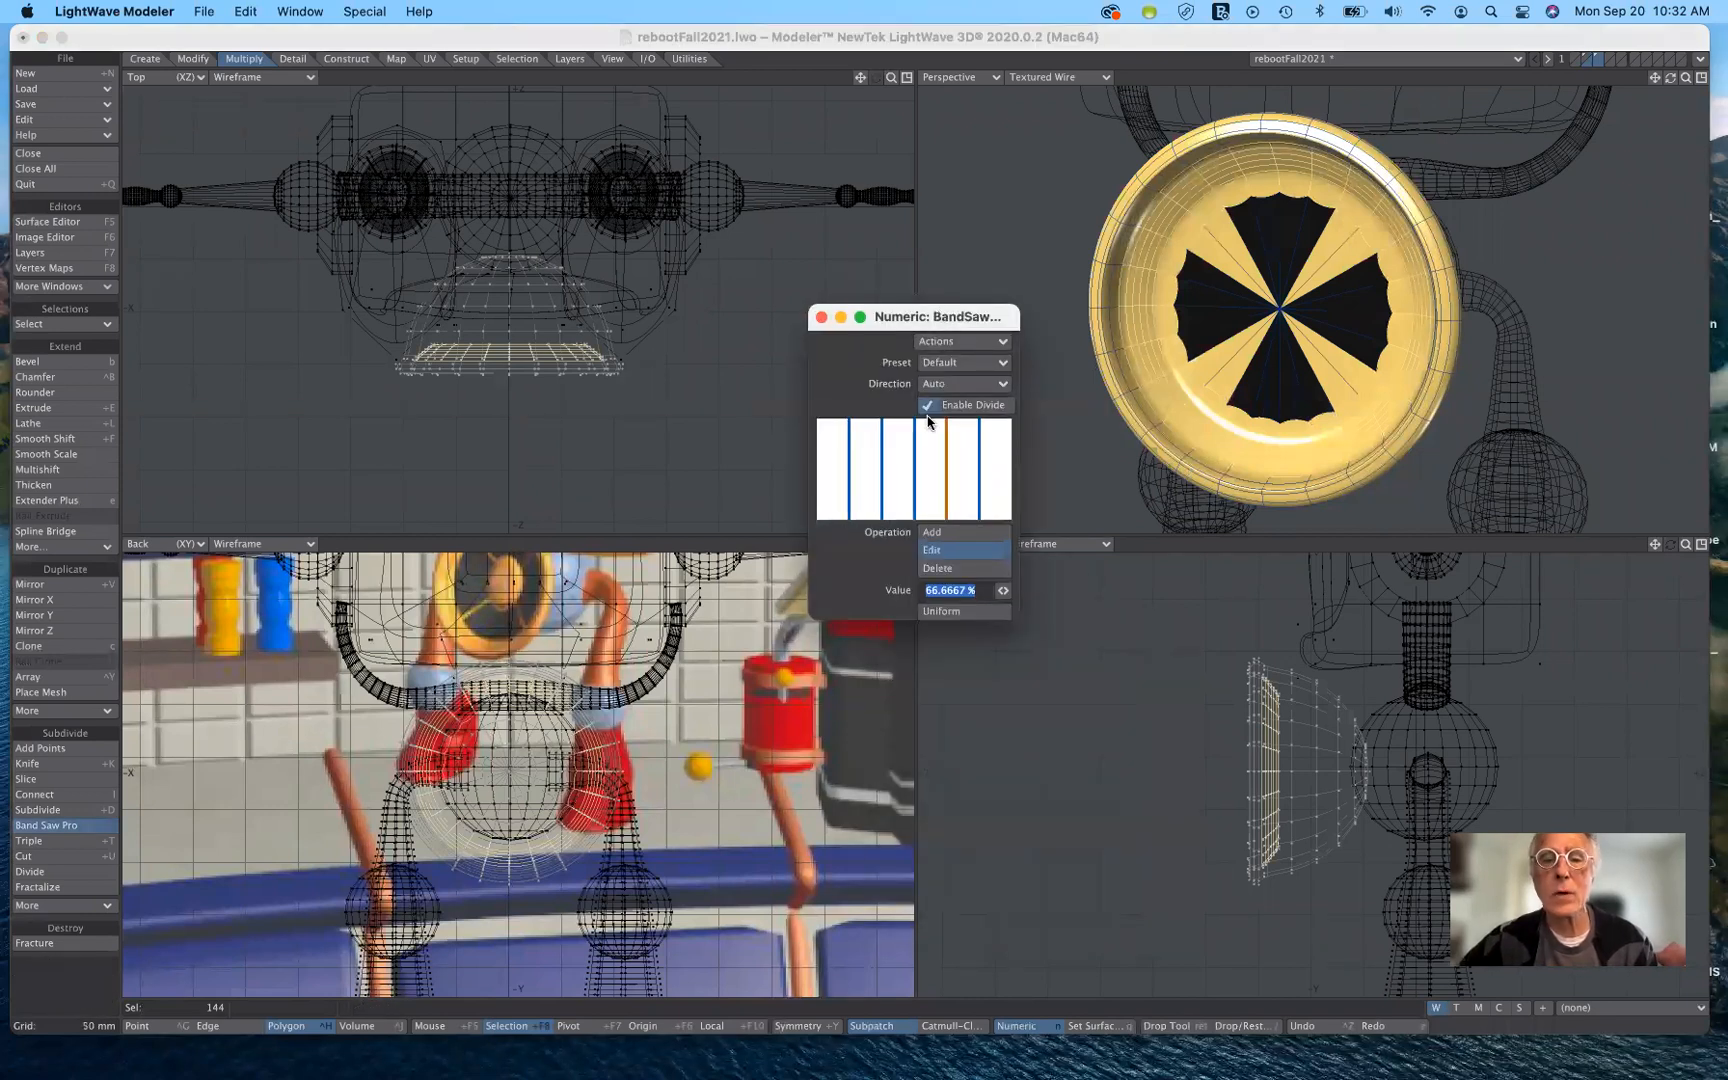
pyautogui.click(975, 343)
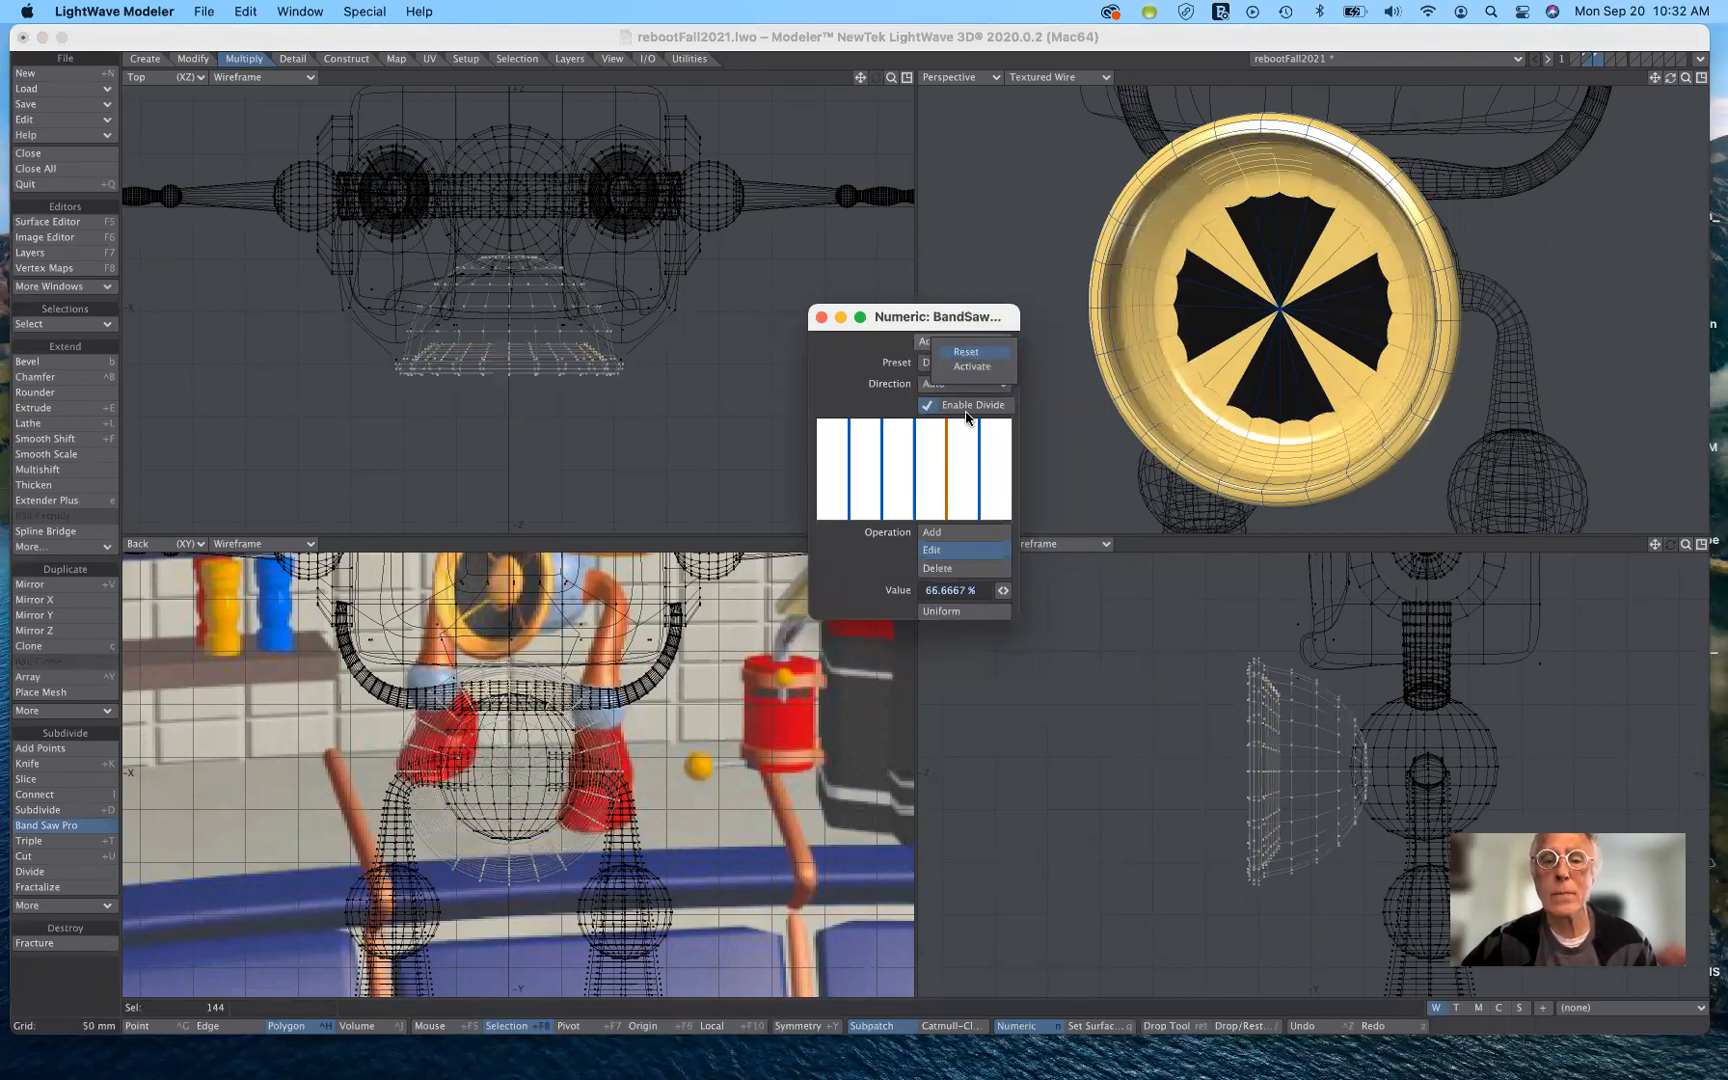
pyautogui.click(967, 353)
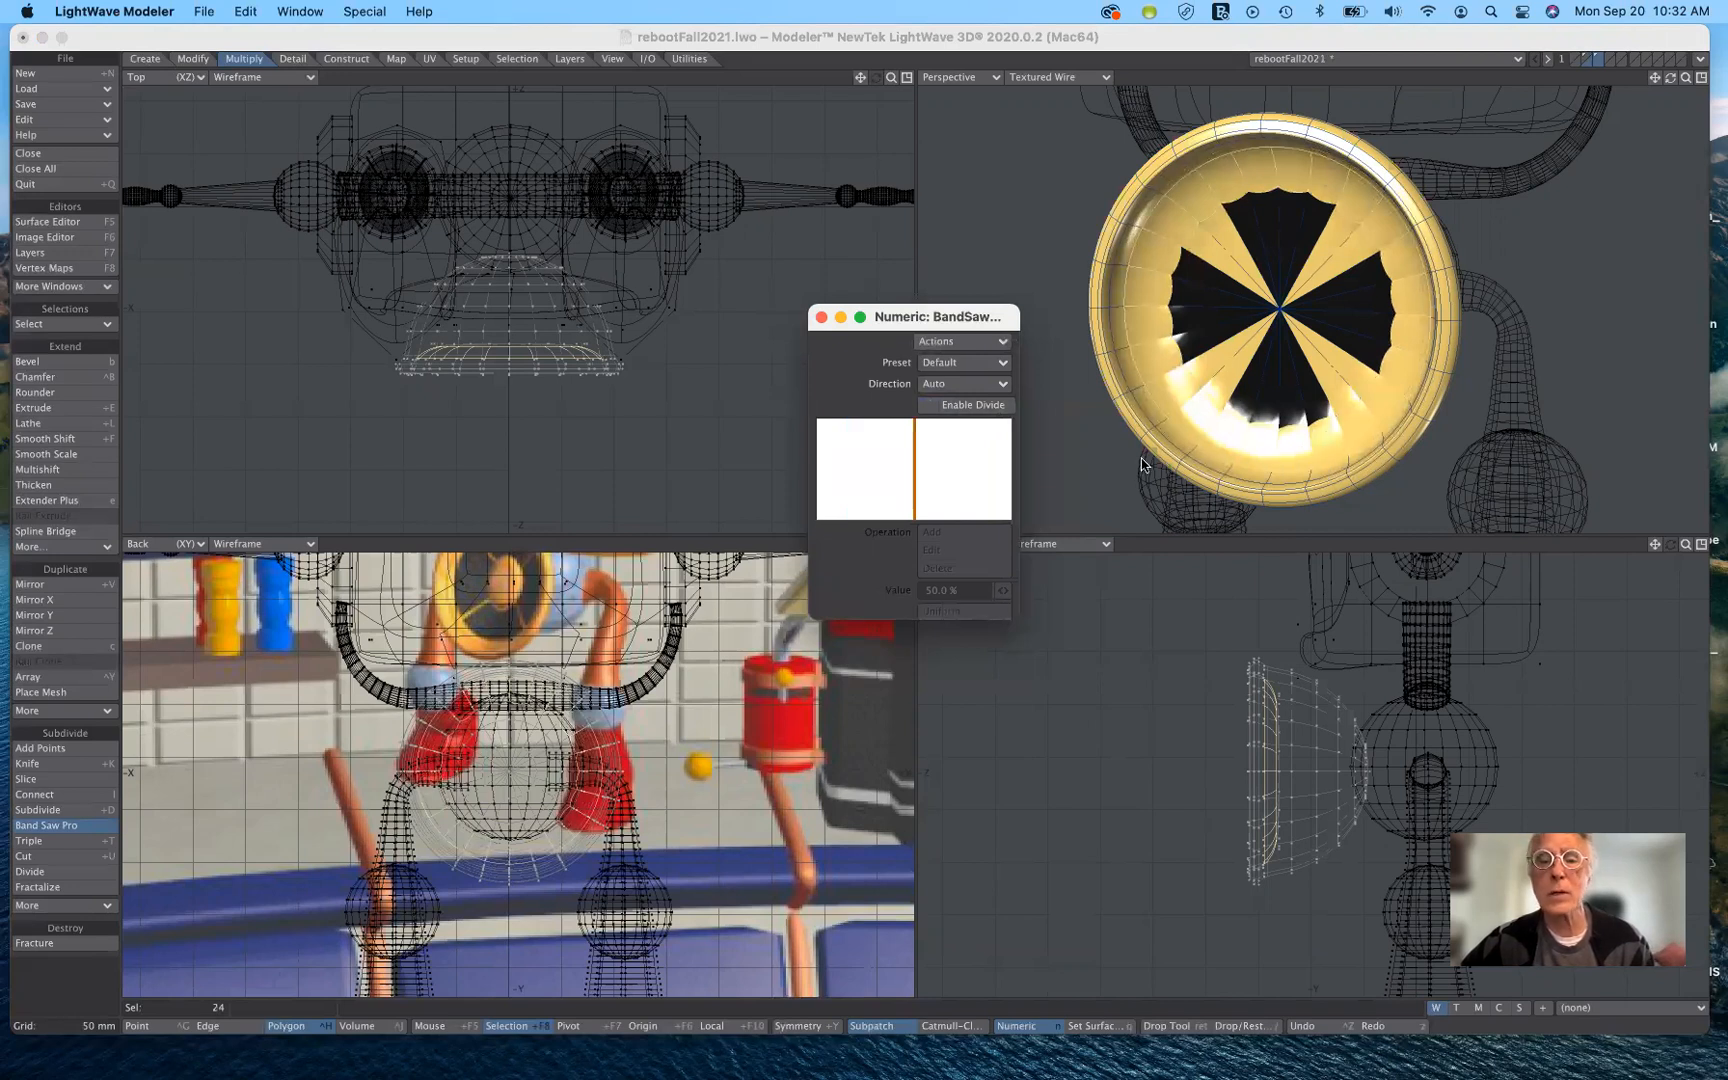
pyautogui.click(925, 406)
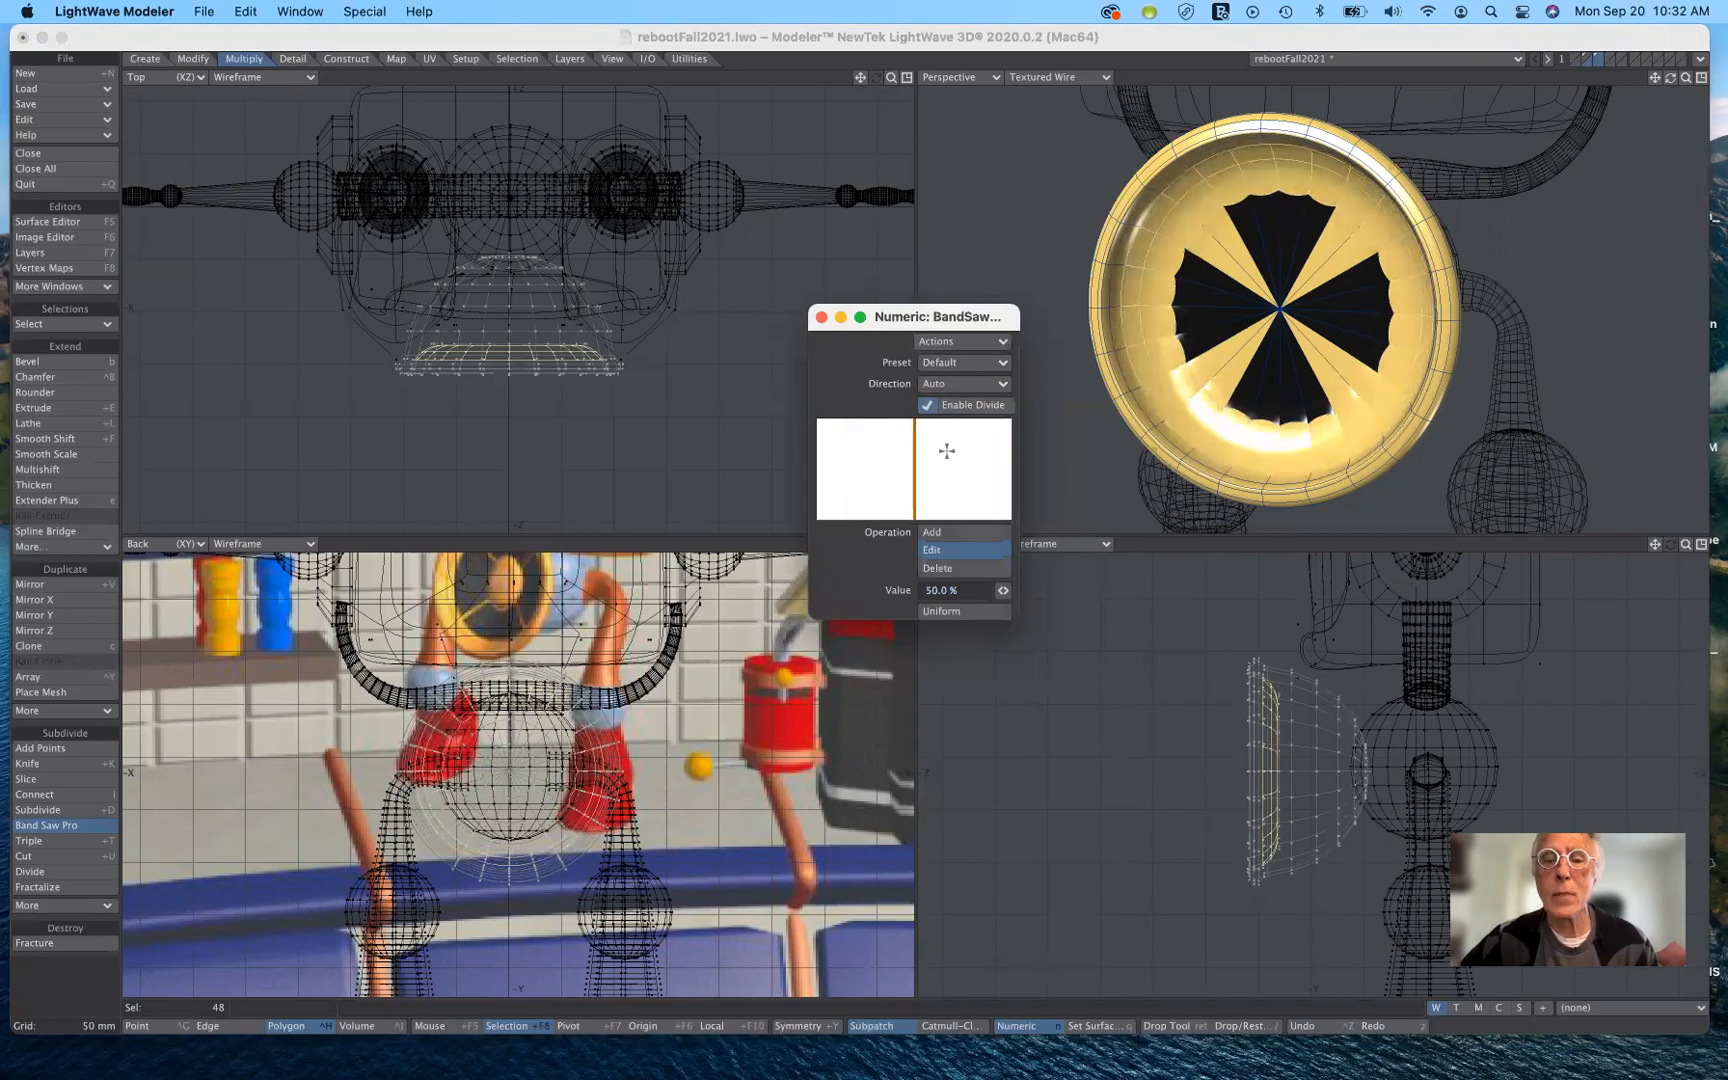
# Add a Band Saw cut at about 90%, near the far edge of the ring.
pyautogui.click(963, 531)
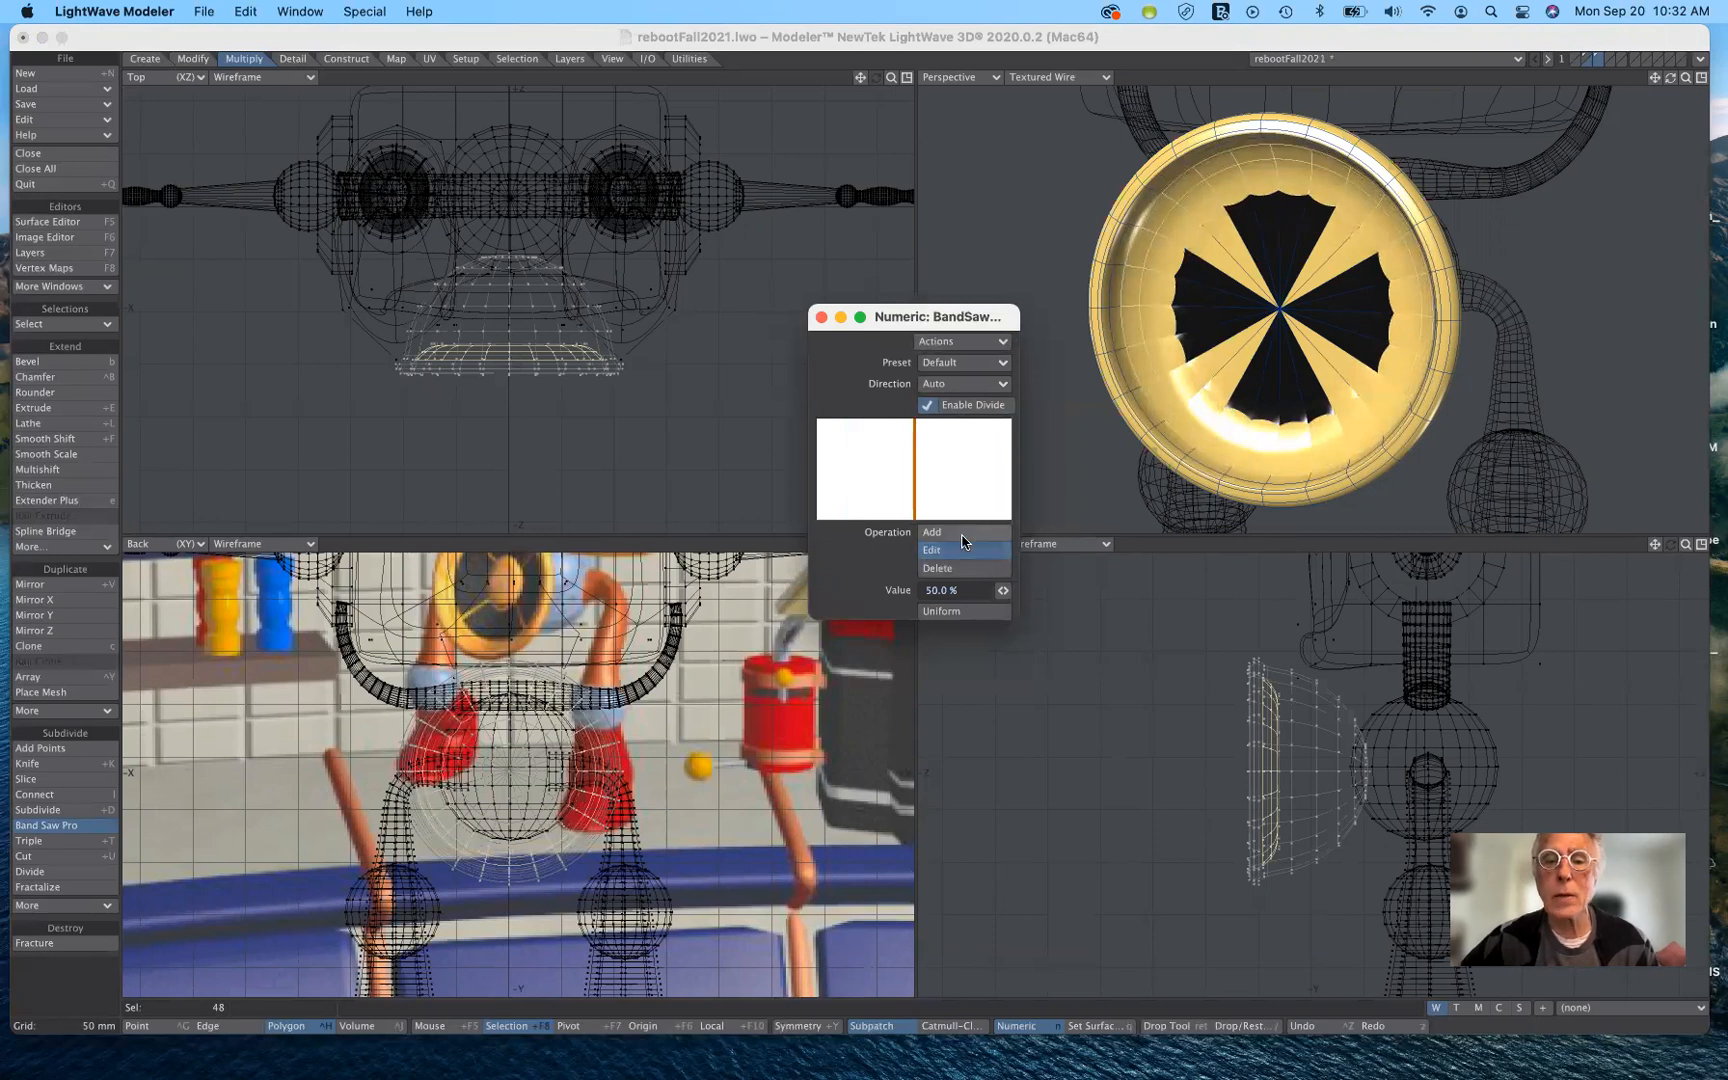
pyautogui.click(963, 532)
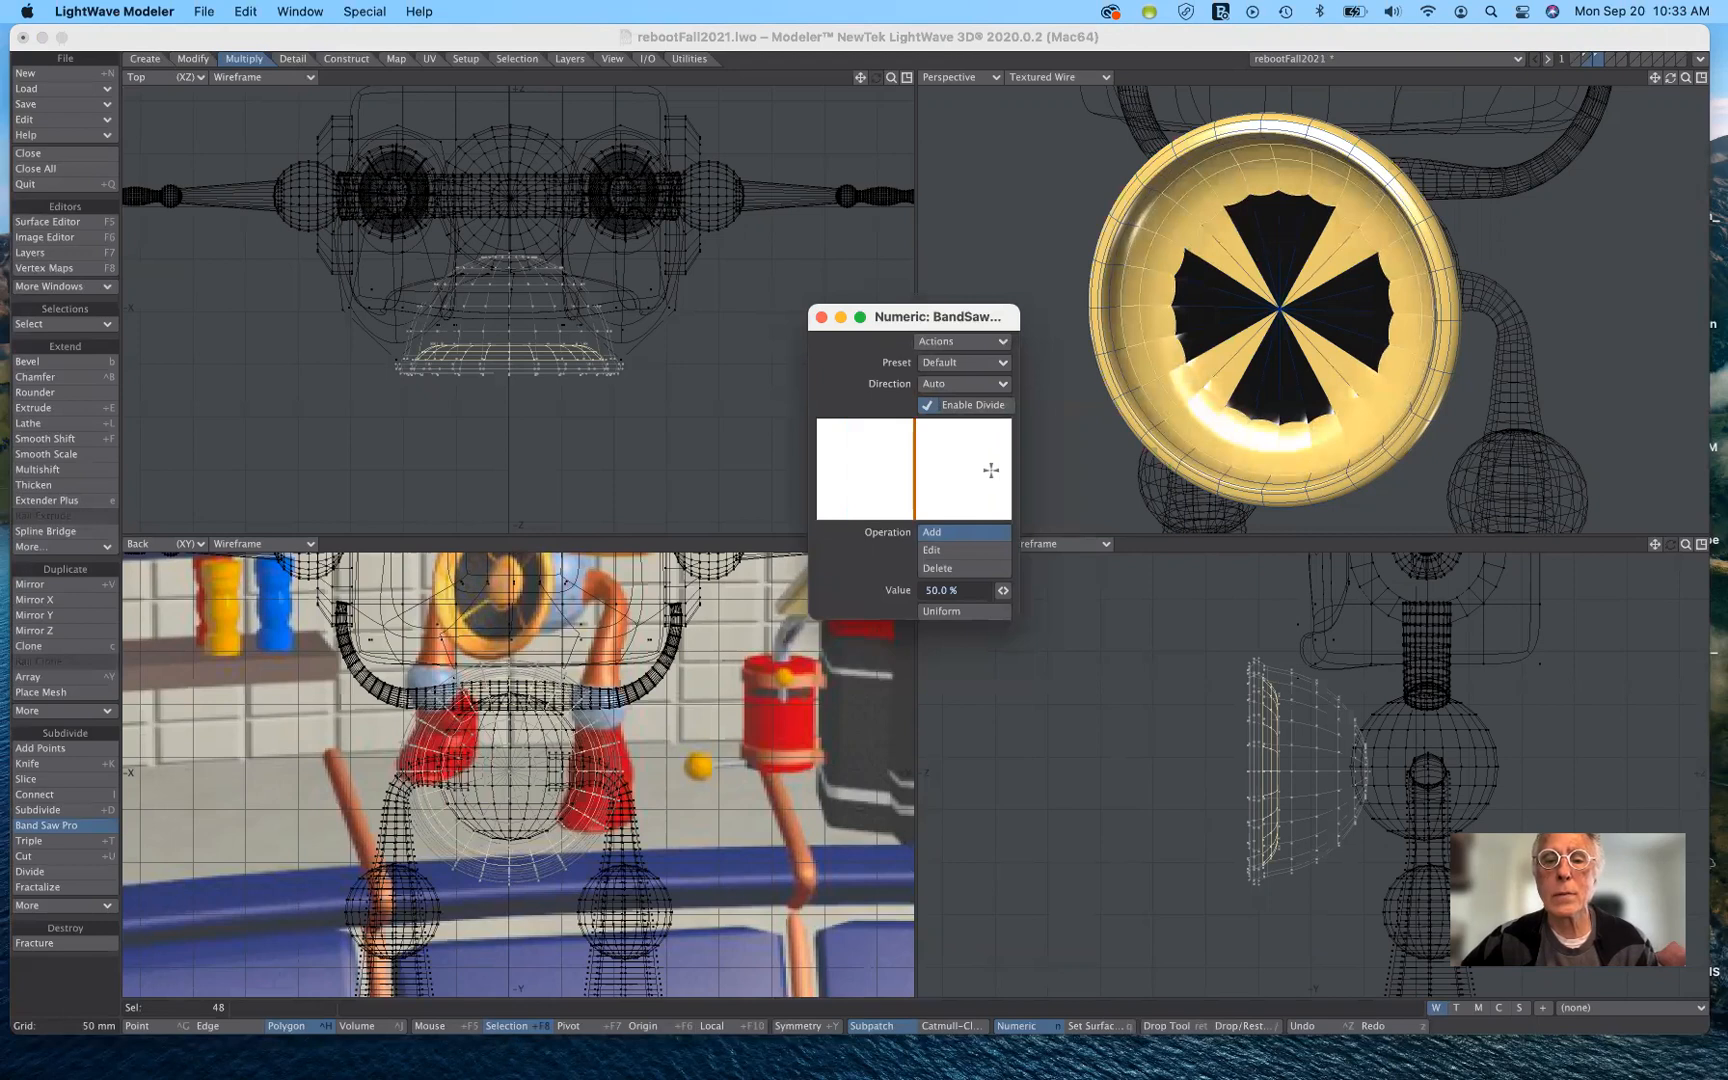
pyautogui.click(990, 470)
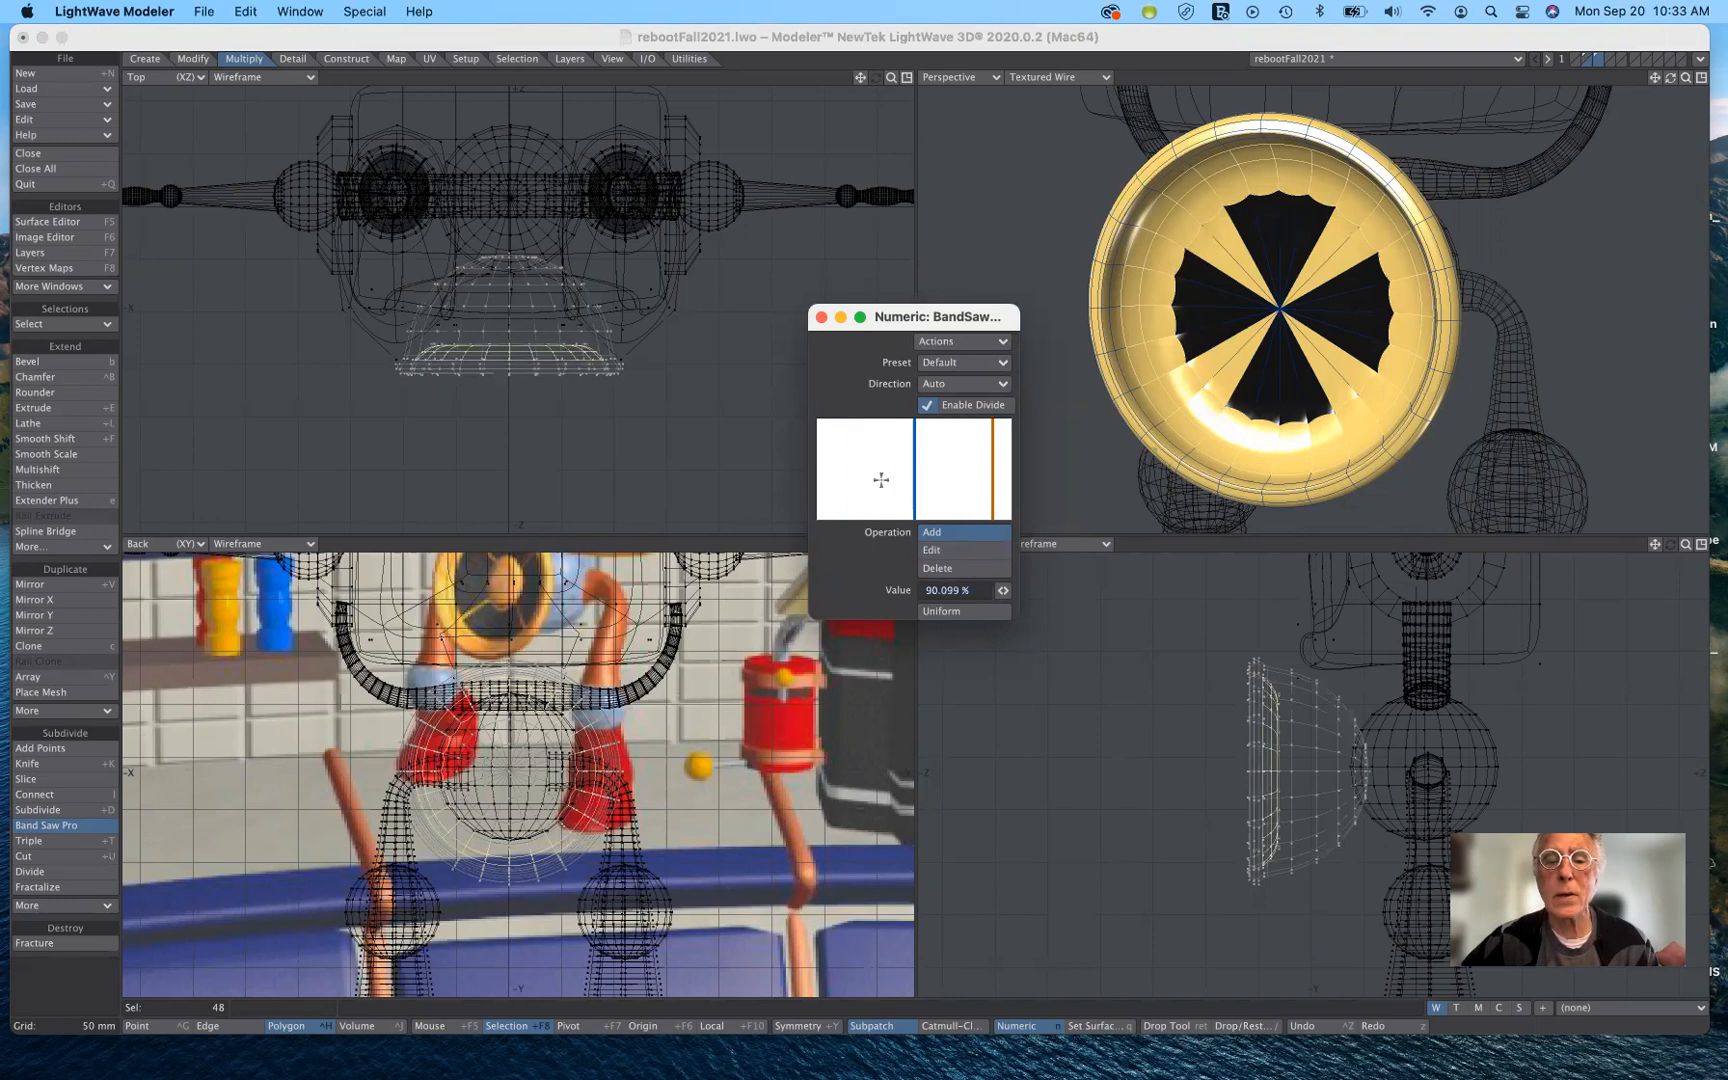
# Delete the middle 50% cut from the Band Saw divisions.
pyautogui.click(936, 556)
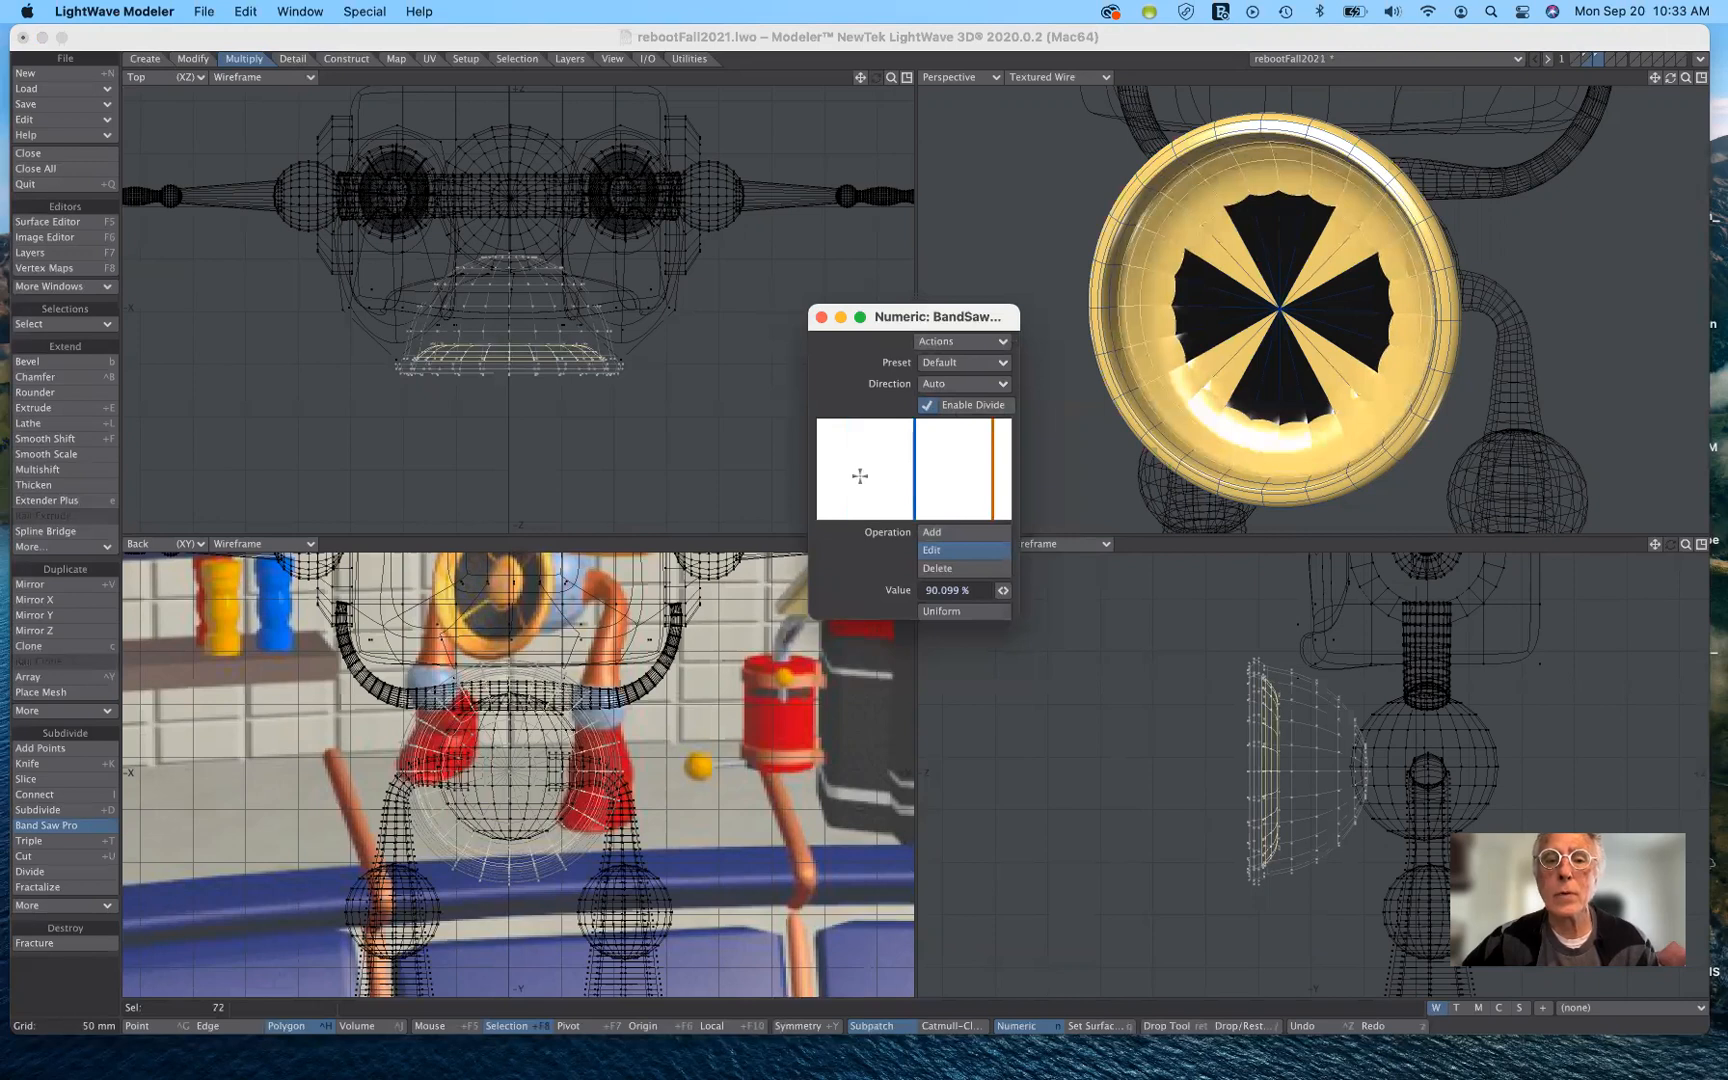
pyautogui.click(961, 568)
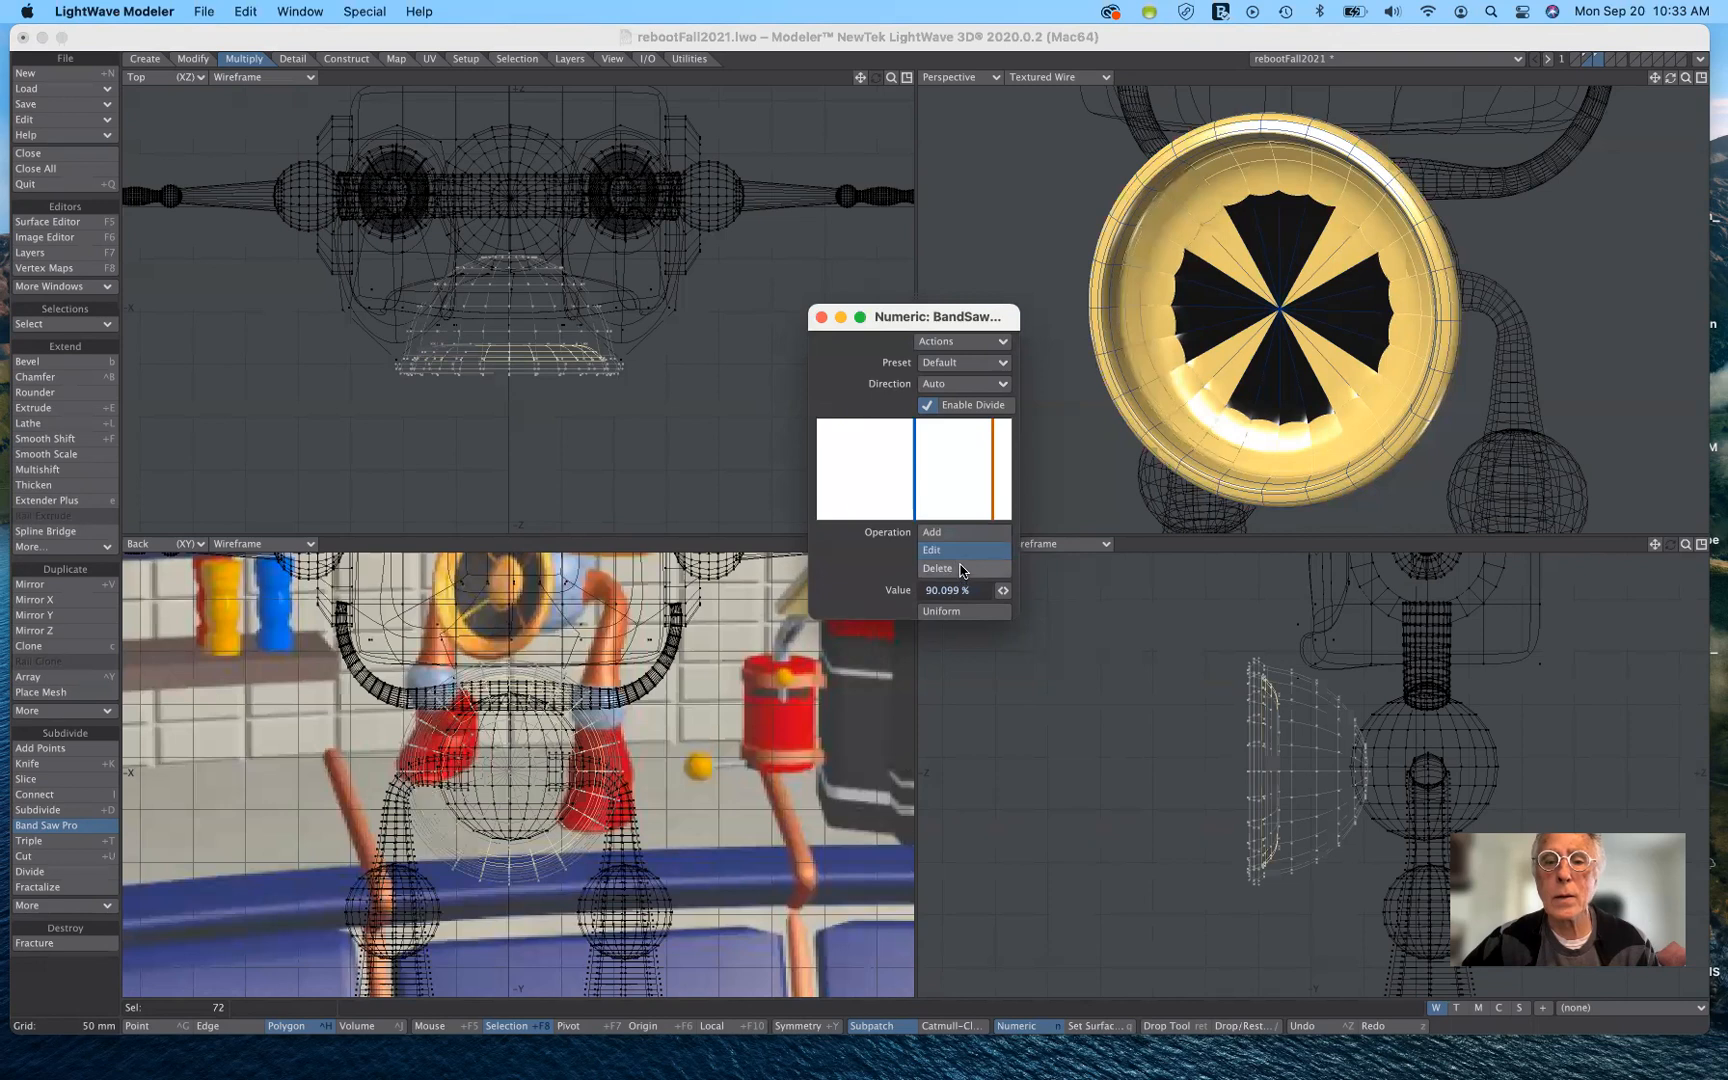
pyautogui.click(912, 481)
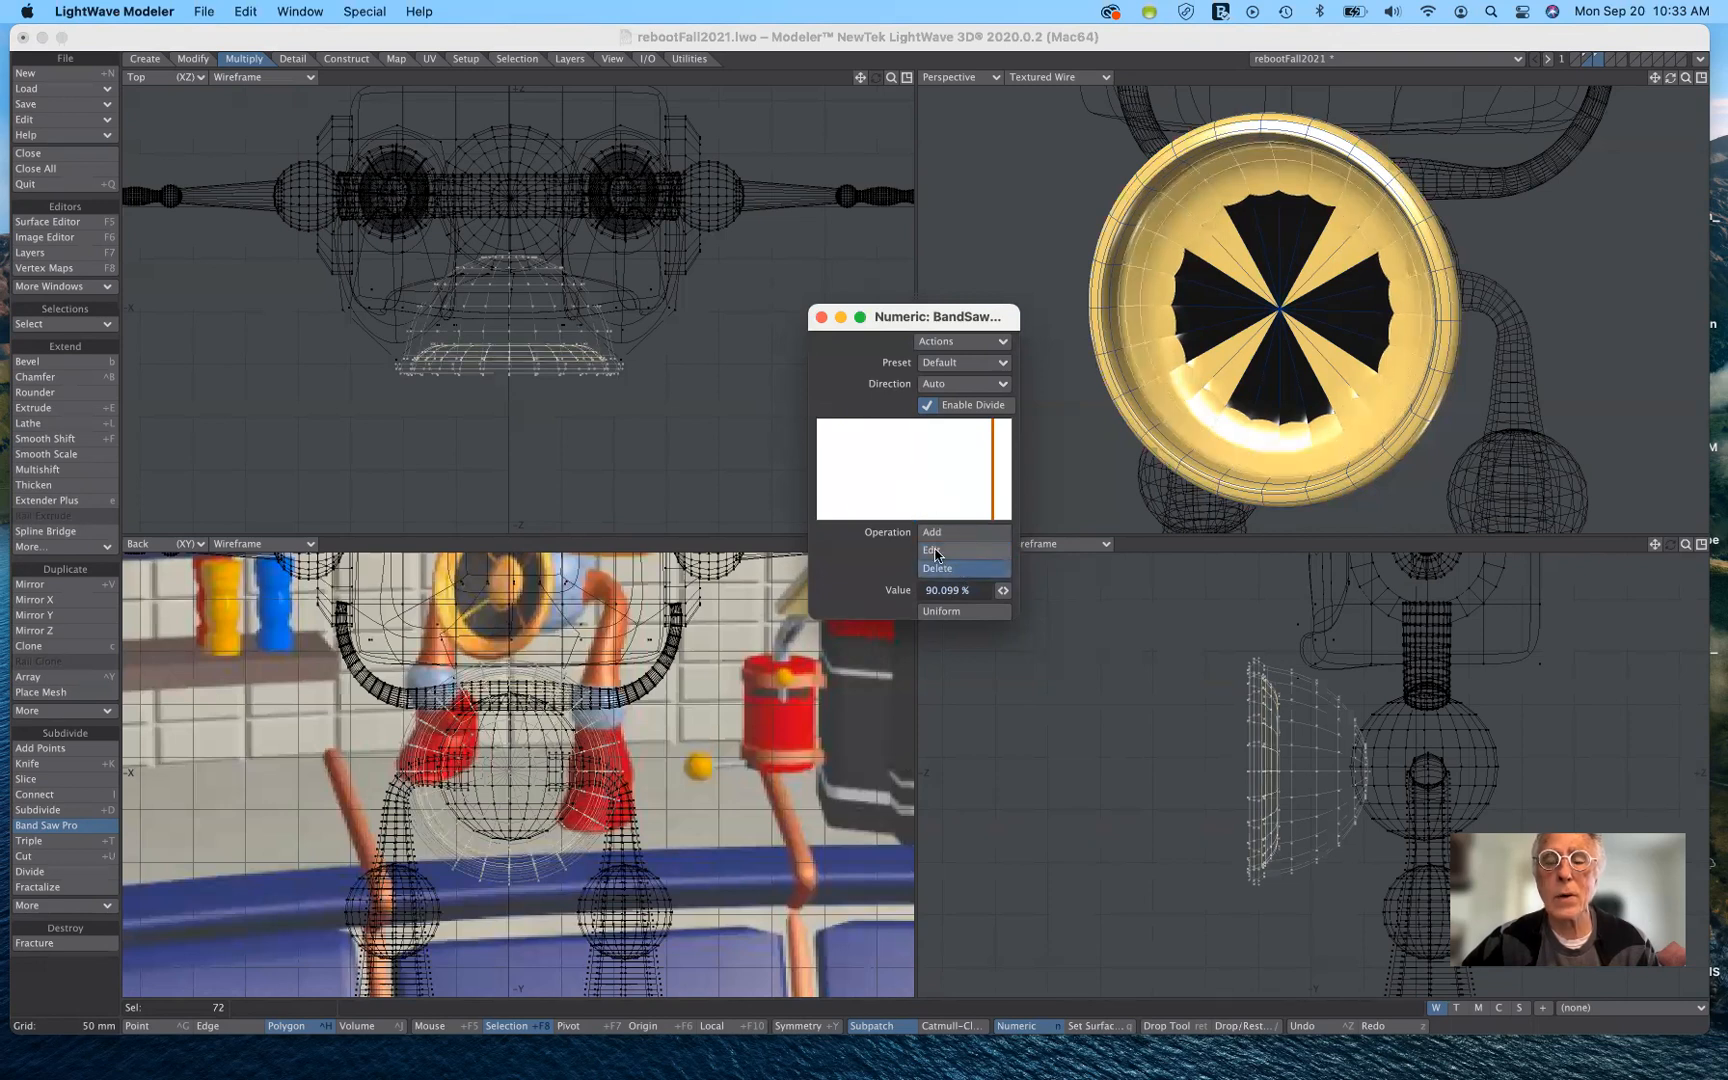
# Add a Band Saw cut at about 11%, near the opposite edge of the ring, and finish the tool.
pyautogui.click(950, 533)
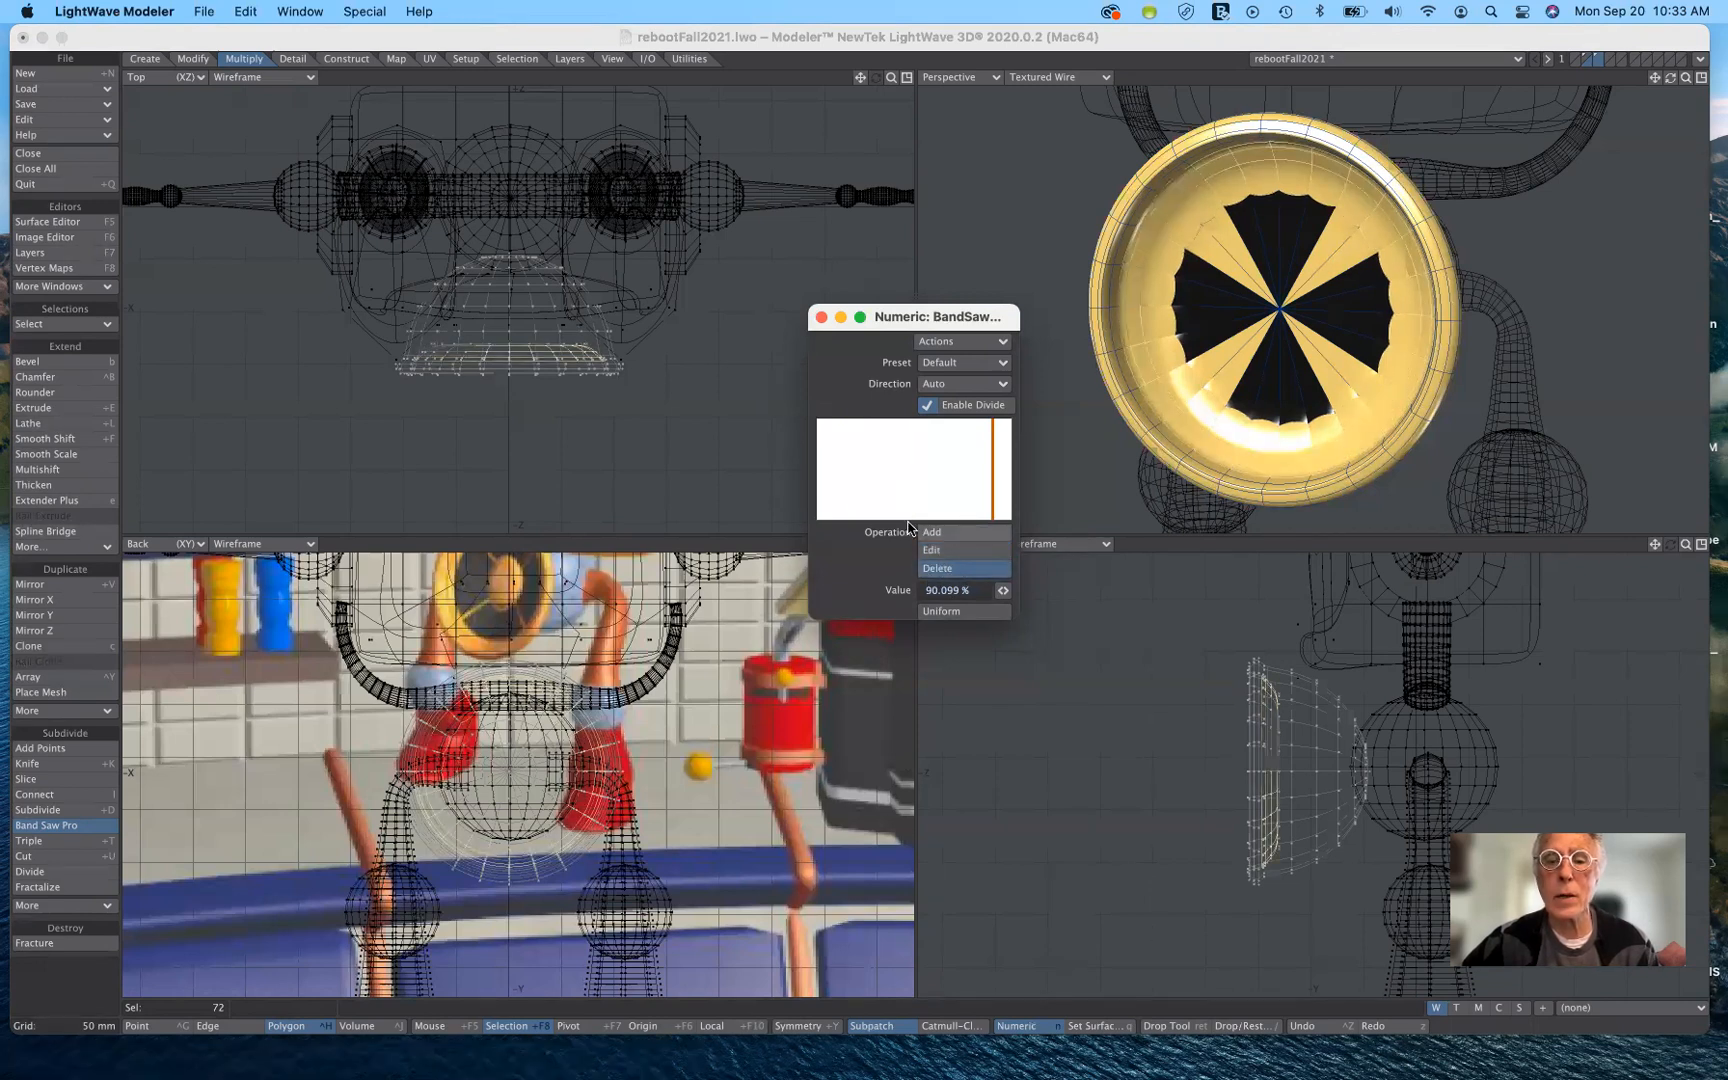
pyautogui.click(837, 489)
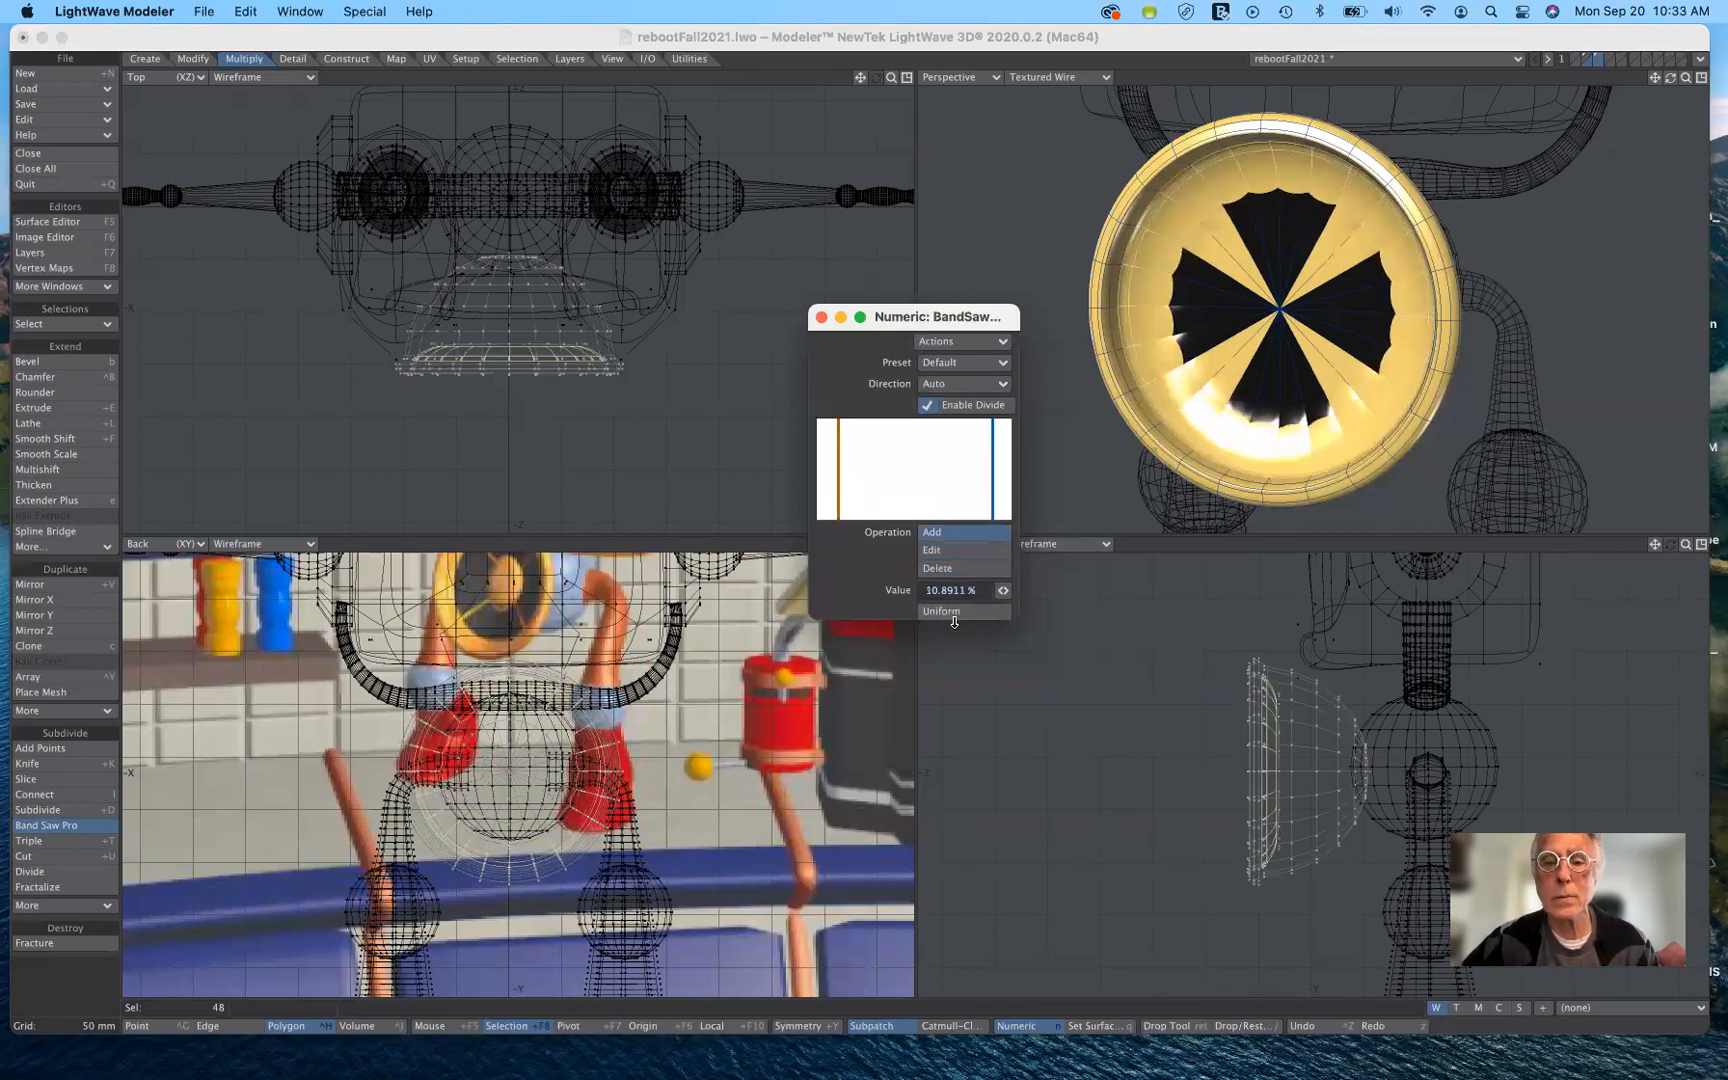
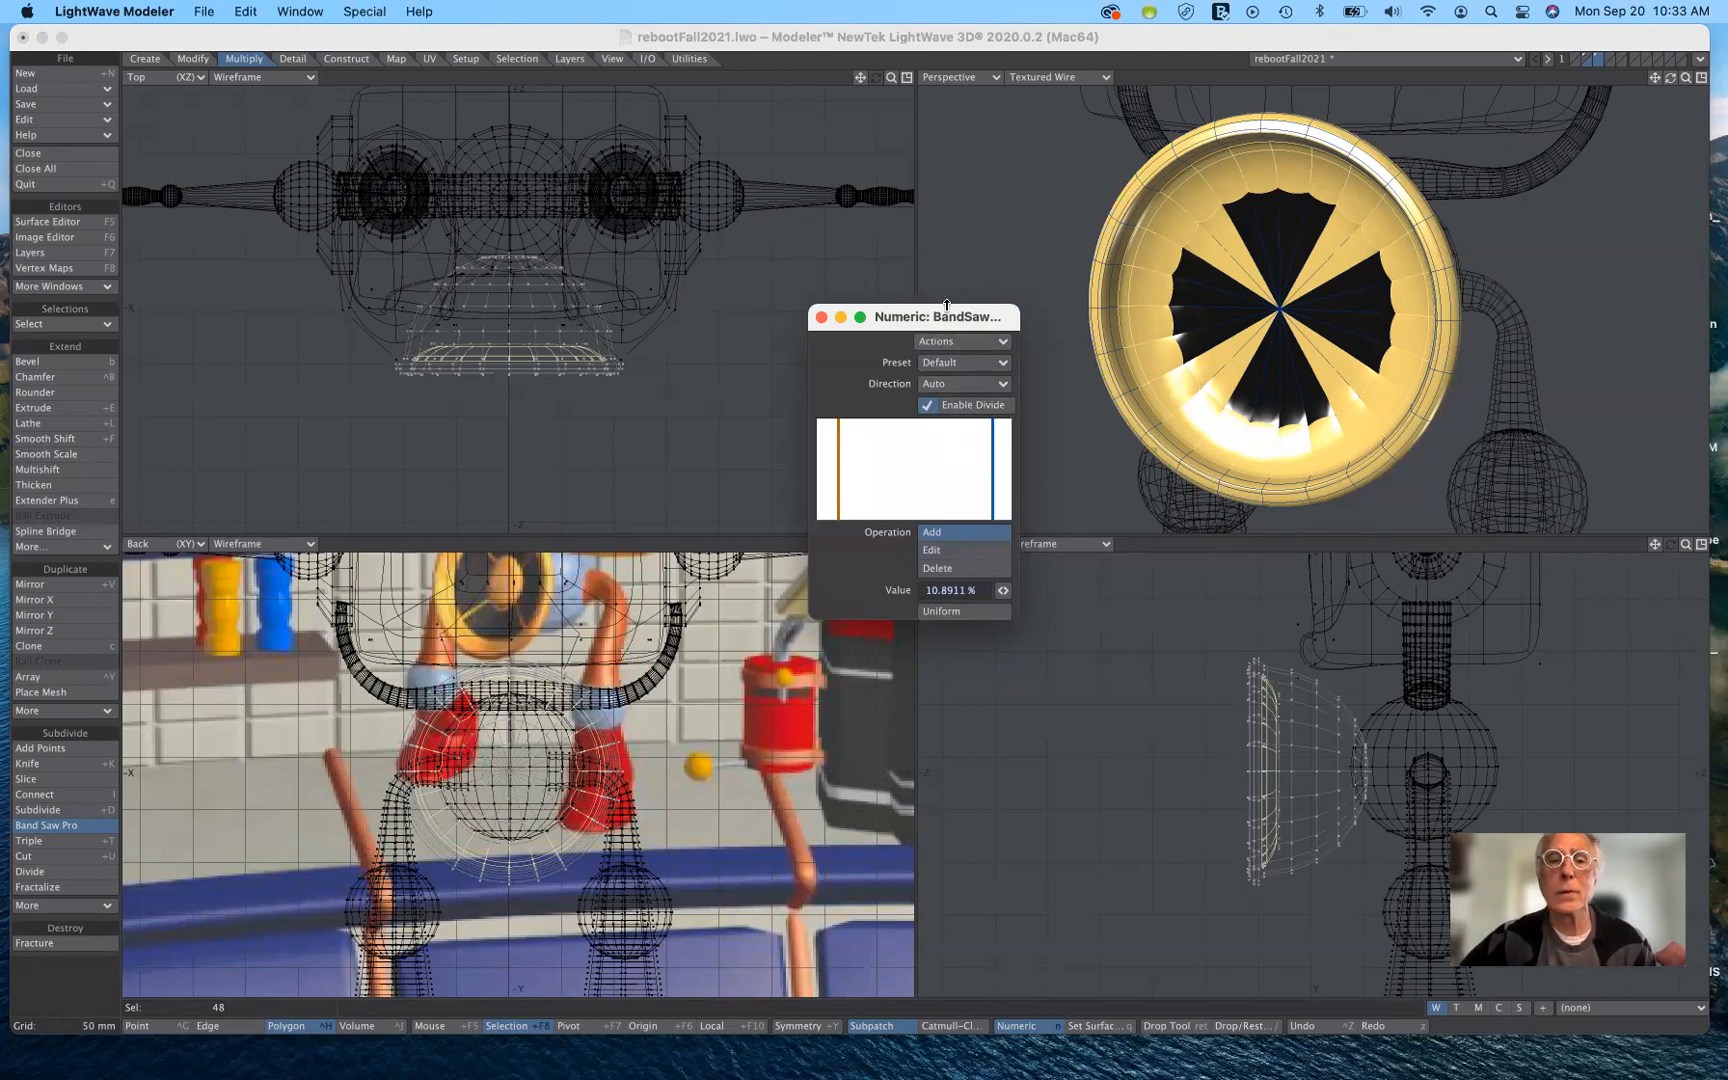
pyautogui.moveTo(938, 317); pyautogui.dragTo(861, 324)
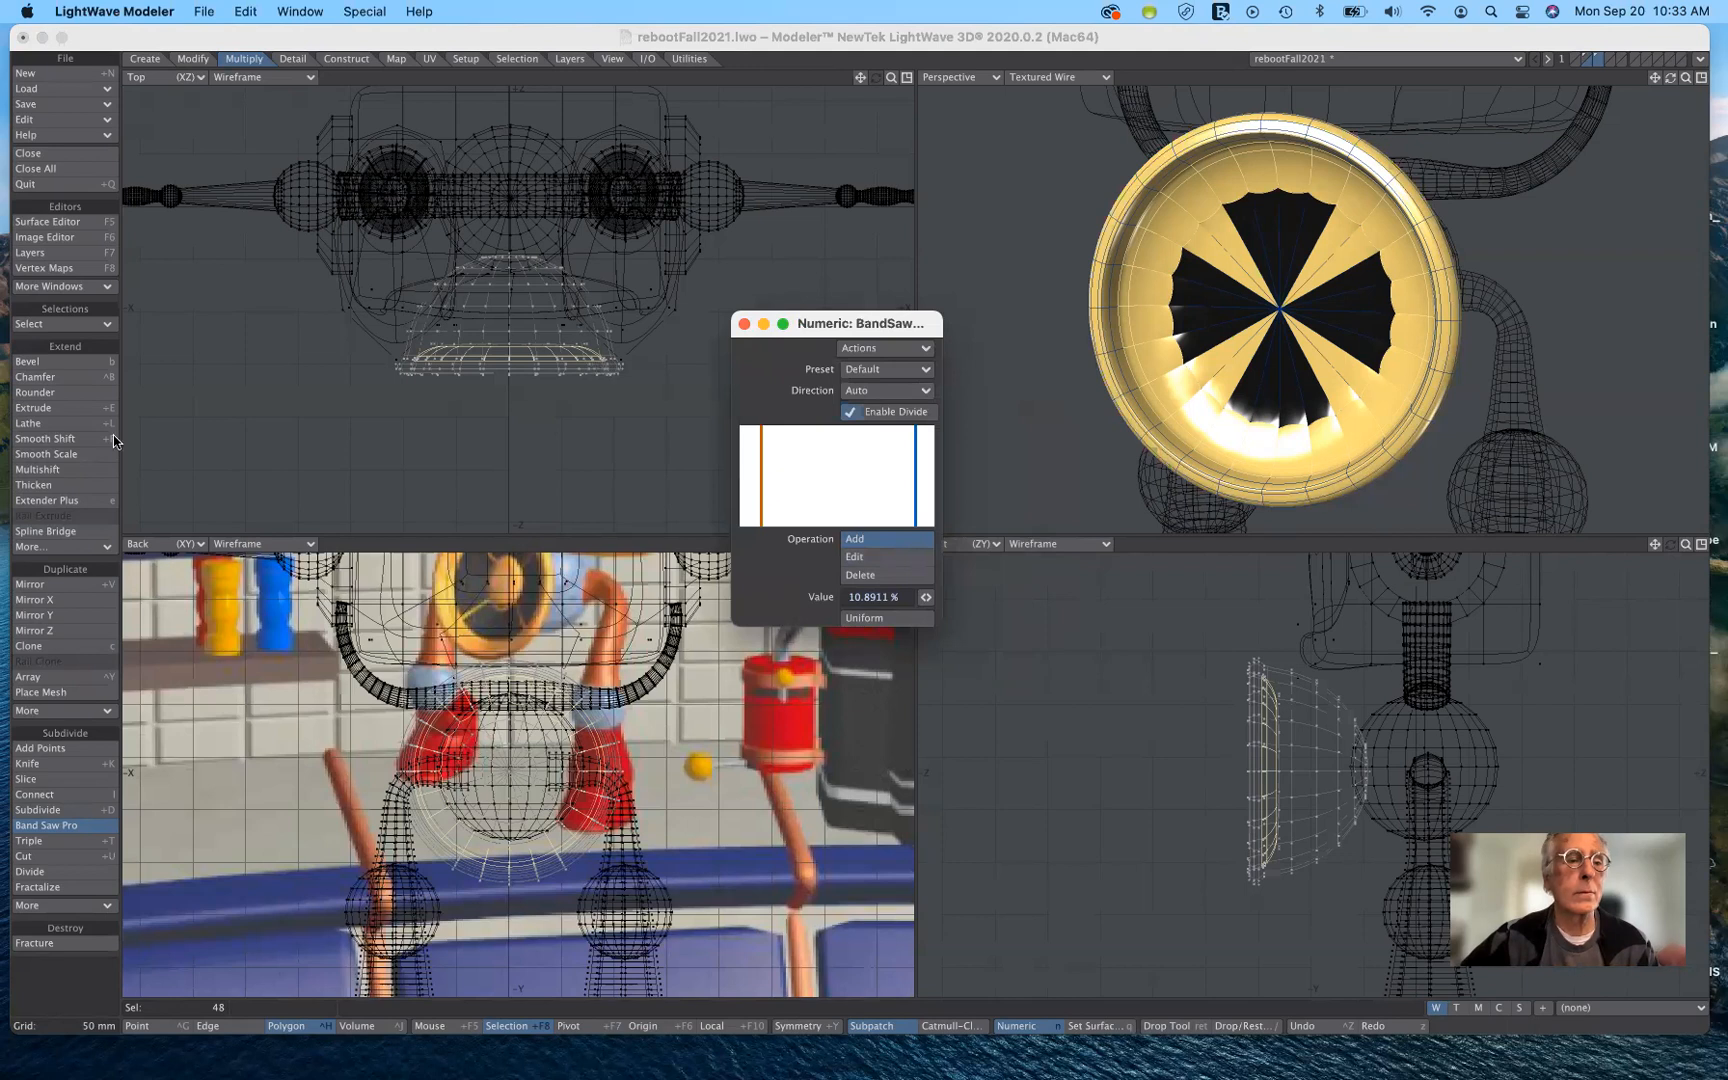
pyautogui.click(65, 830)
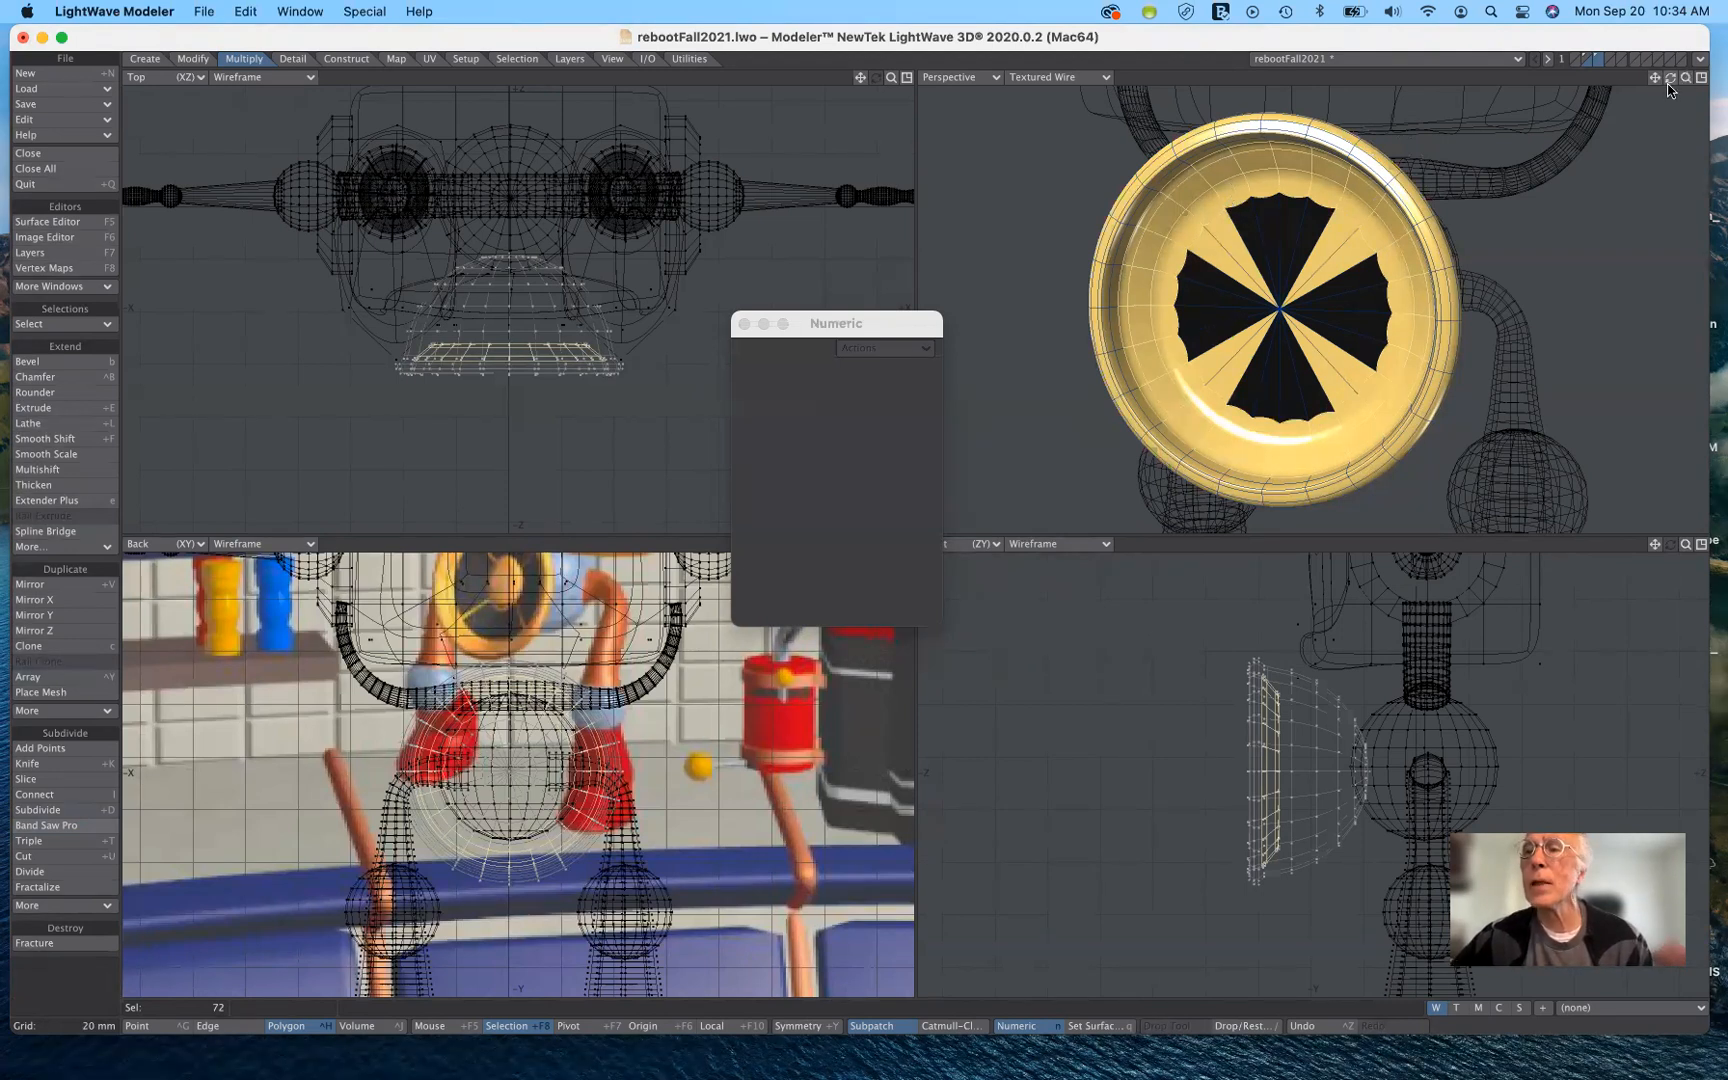
# Clear the polygon selection on the dish and switch to edge selection with the dish seen at an angle.
pyautogui.press('n')
pyautogui.moveTo(1670, 77); pyautogui.dragTo(1636, 86)
pyautogui.click(18, 811)
pyautogui.click(56, 985)
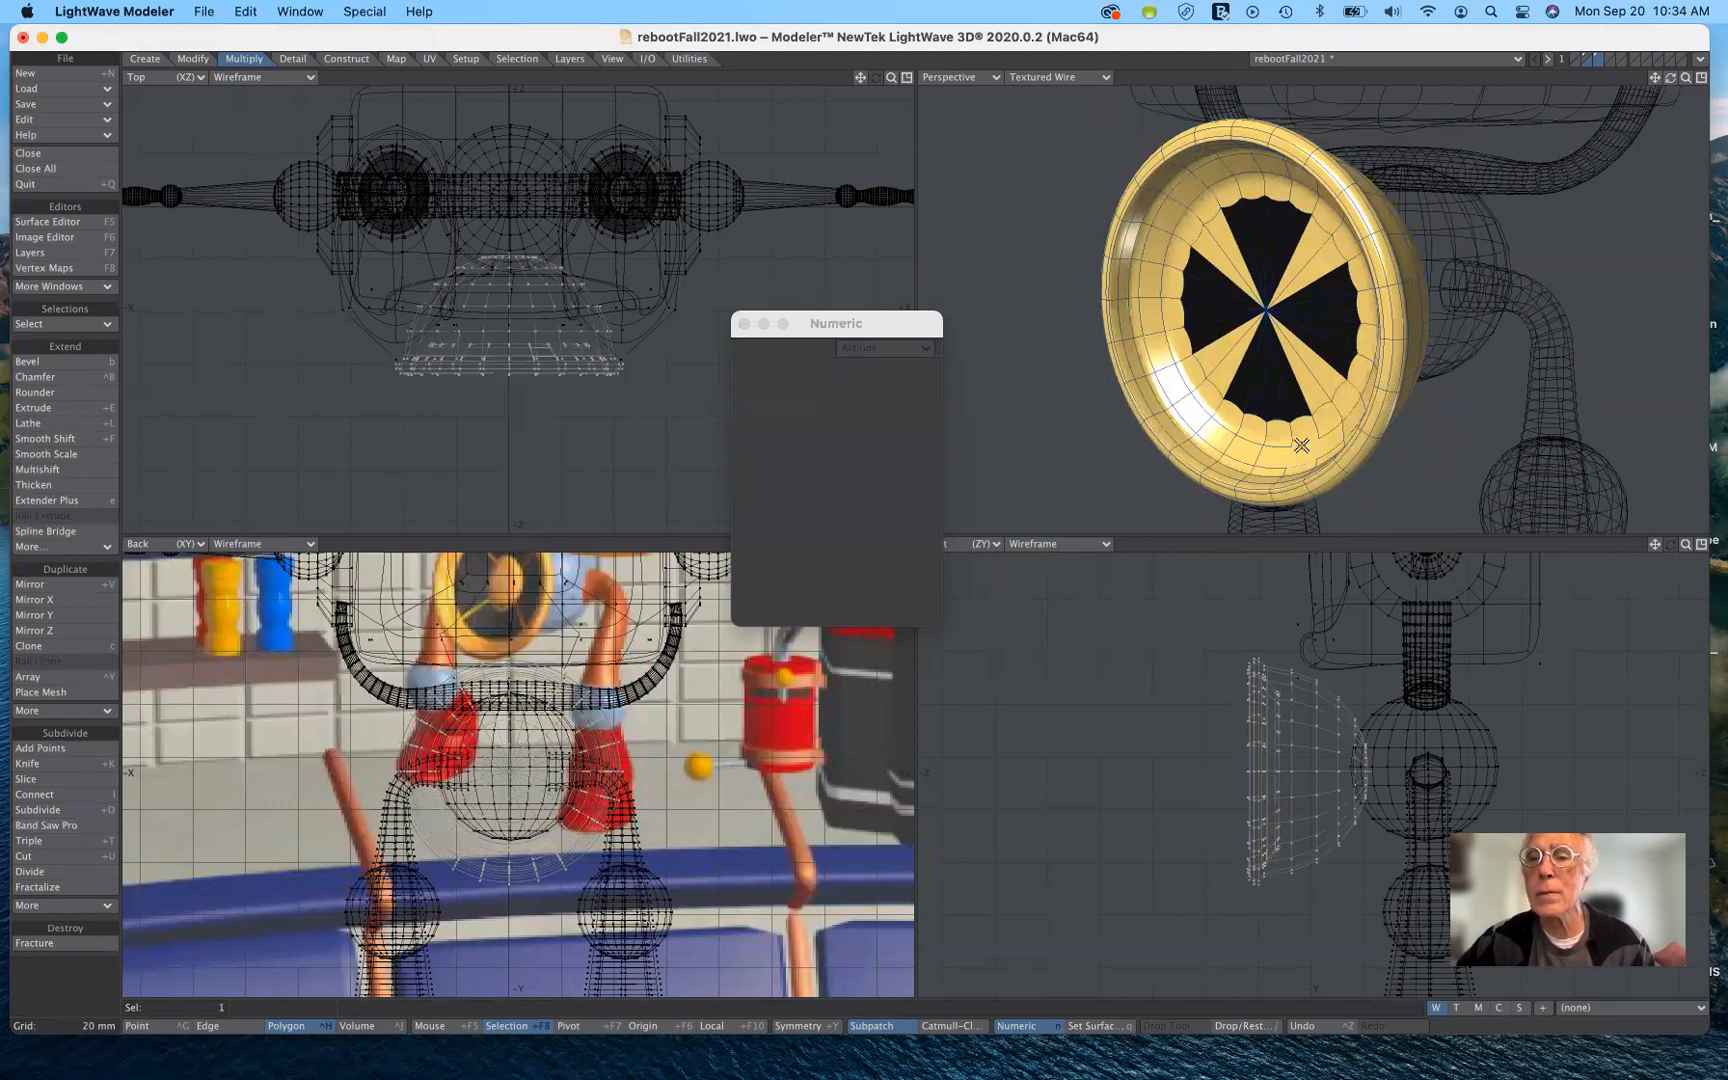
pyautogui.click(238, 1030)
pyautogui.click(304, 1027)
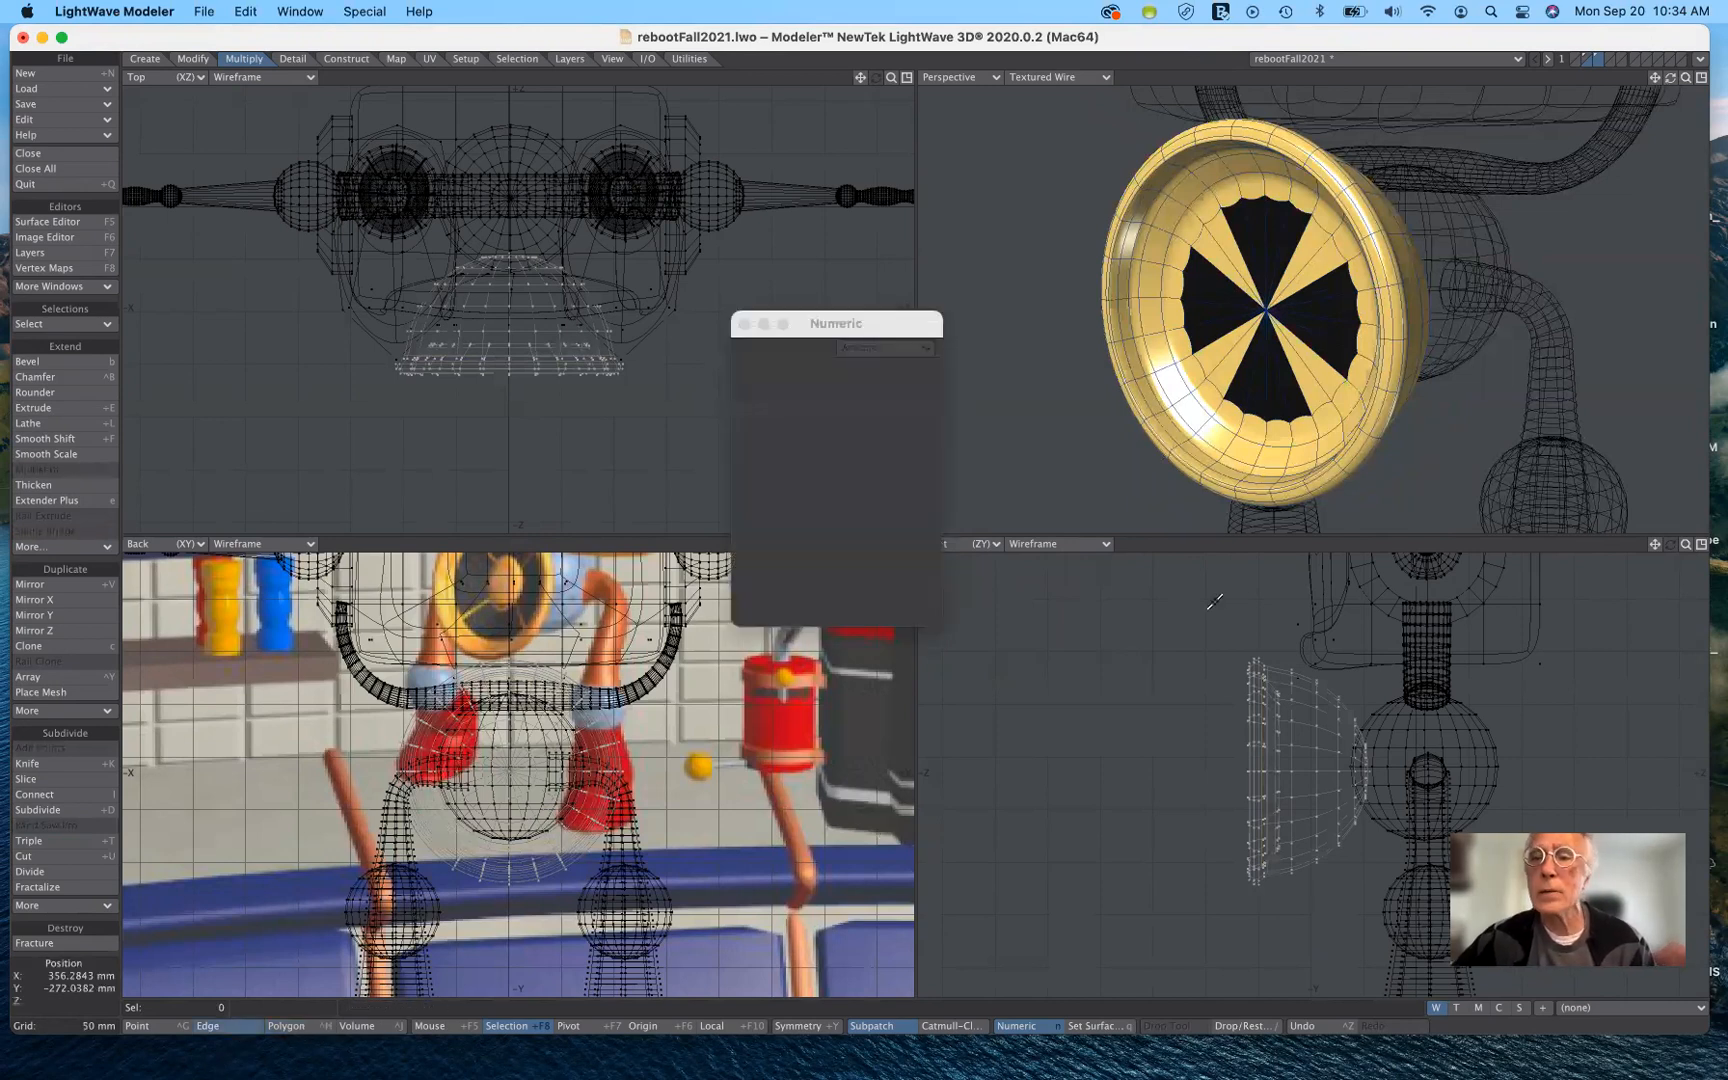
# Pick three adjacent edges just outside the dish's black wedges and extend the selection to the full edge loop.
pyautogui.click(1307, 441)
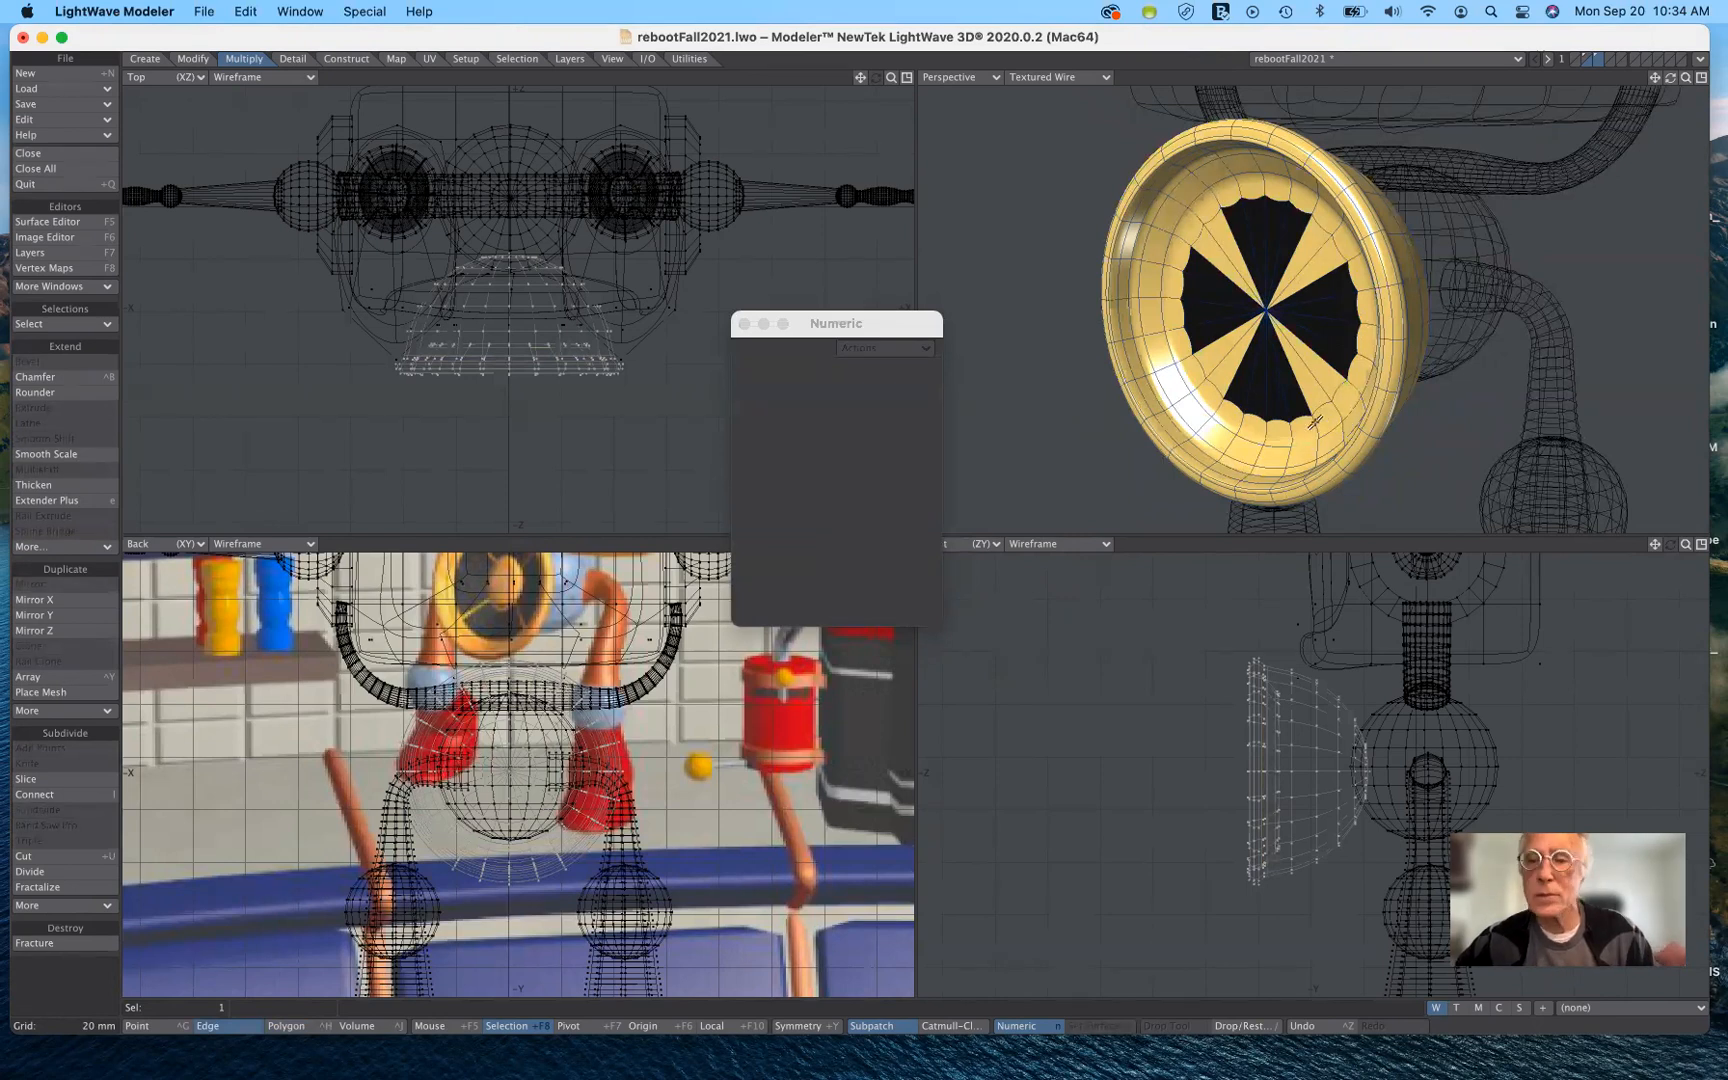
pyautogui.click(1336, 427)
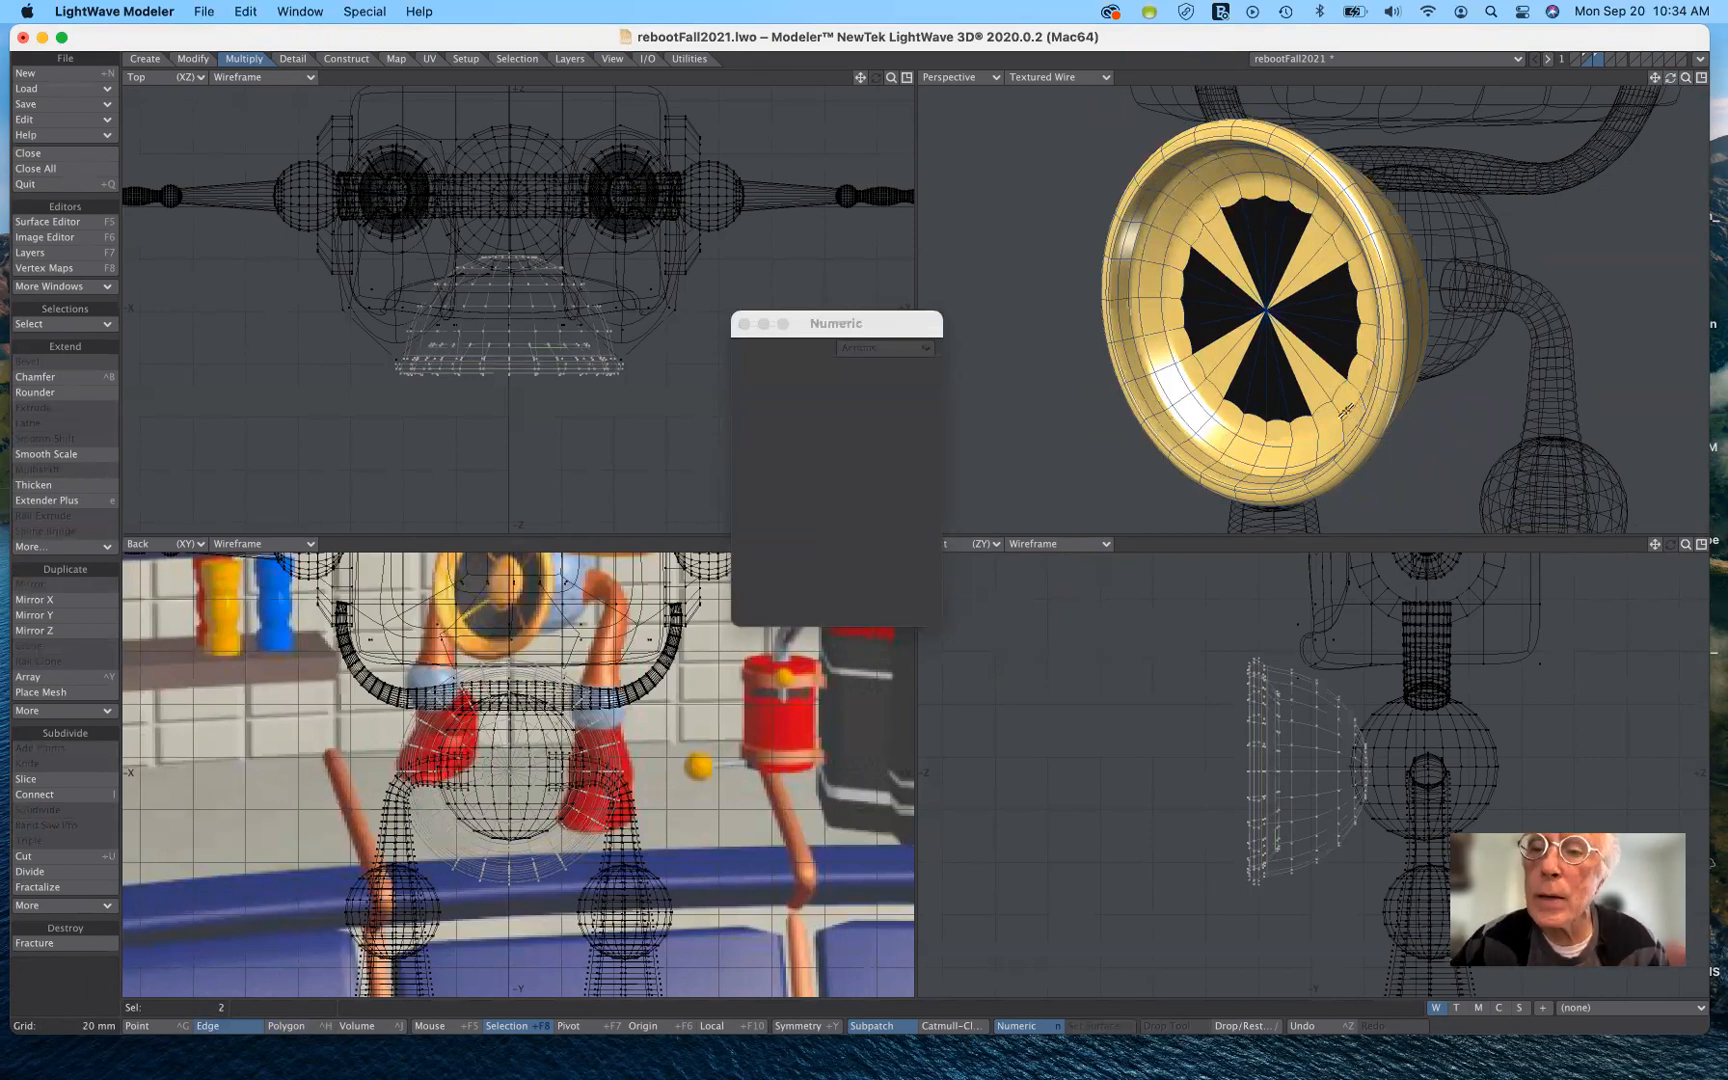
pyautogui.click(1346, 416)
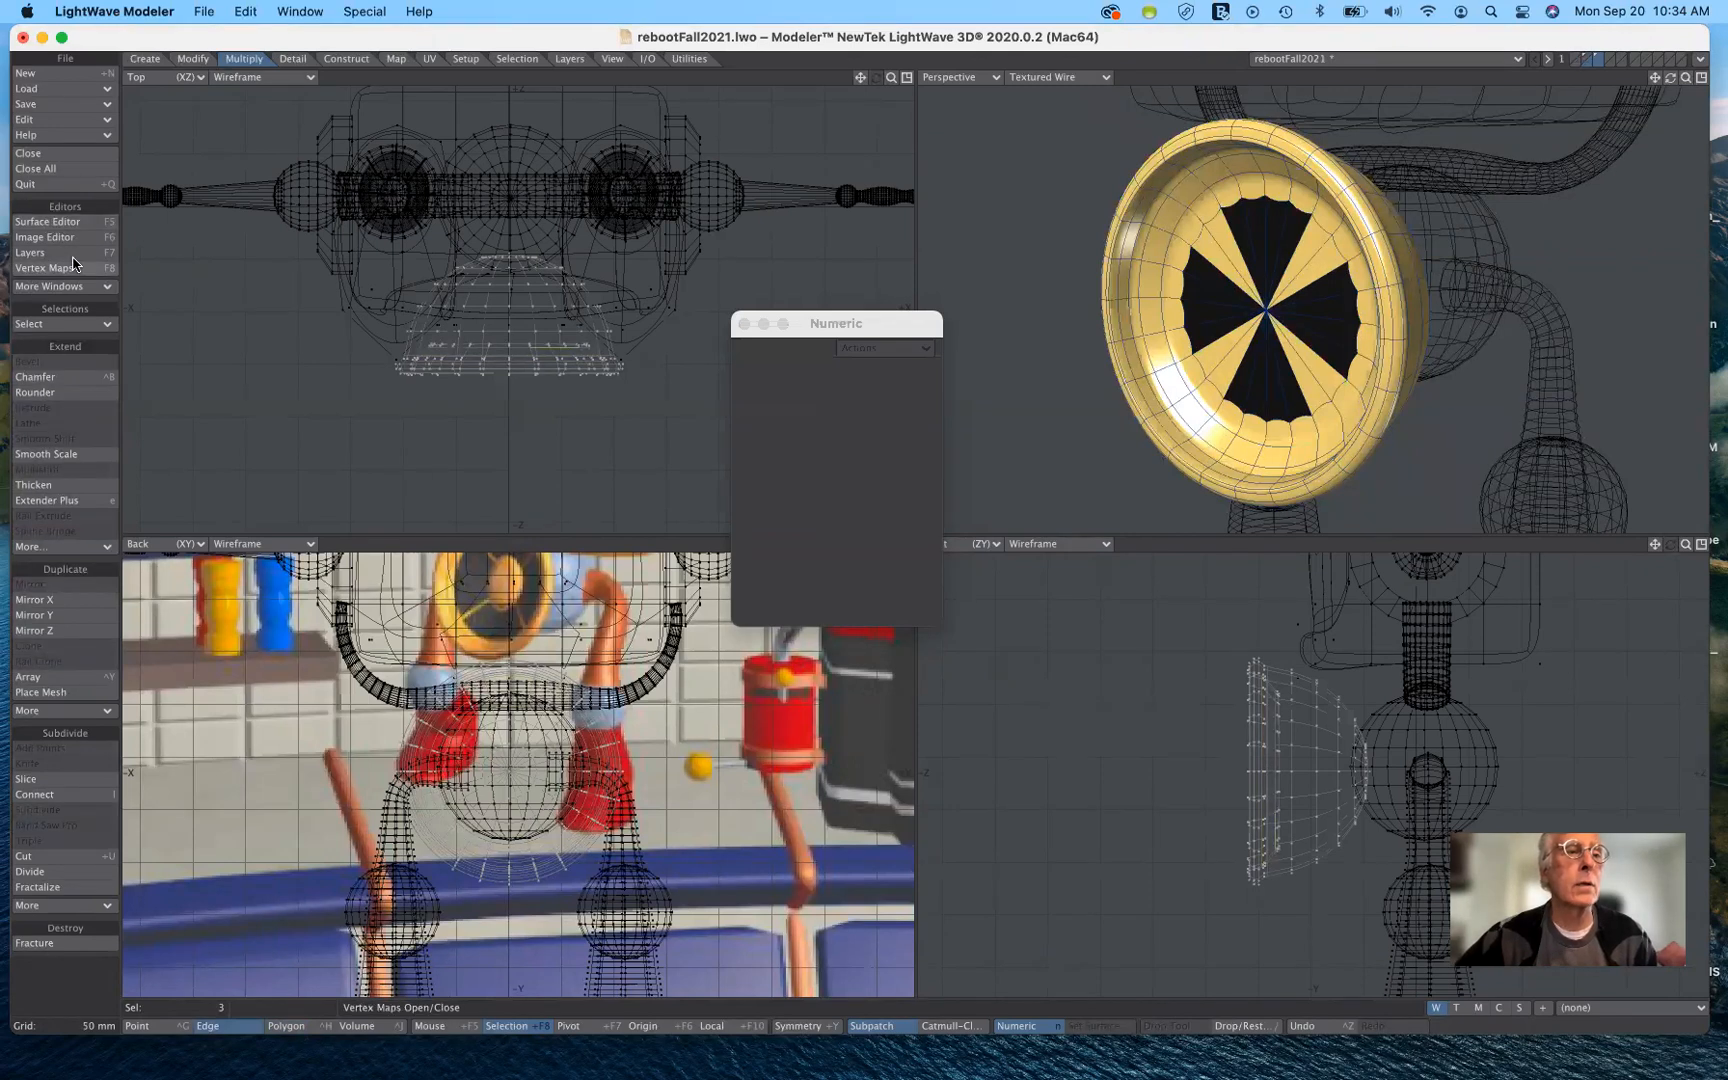
pyautogui.click(68, 325)
pyautogui.click(48, 325)
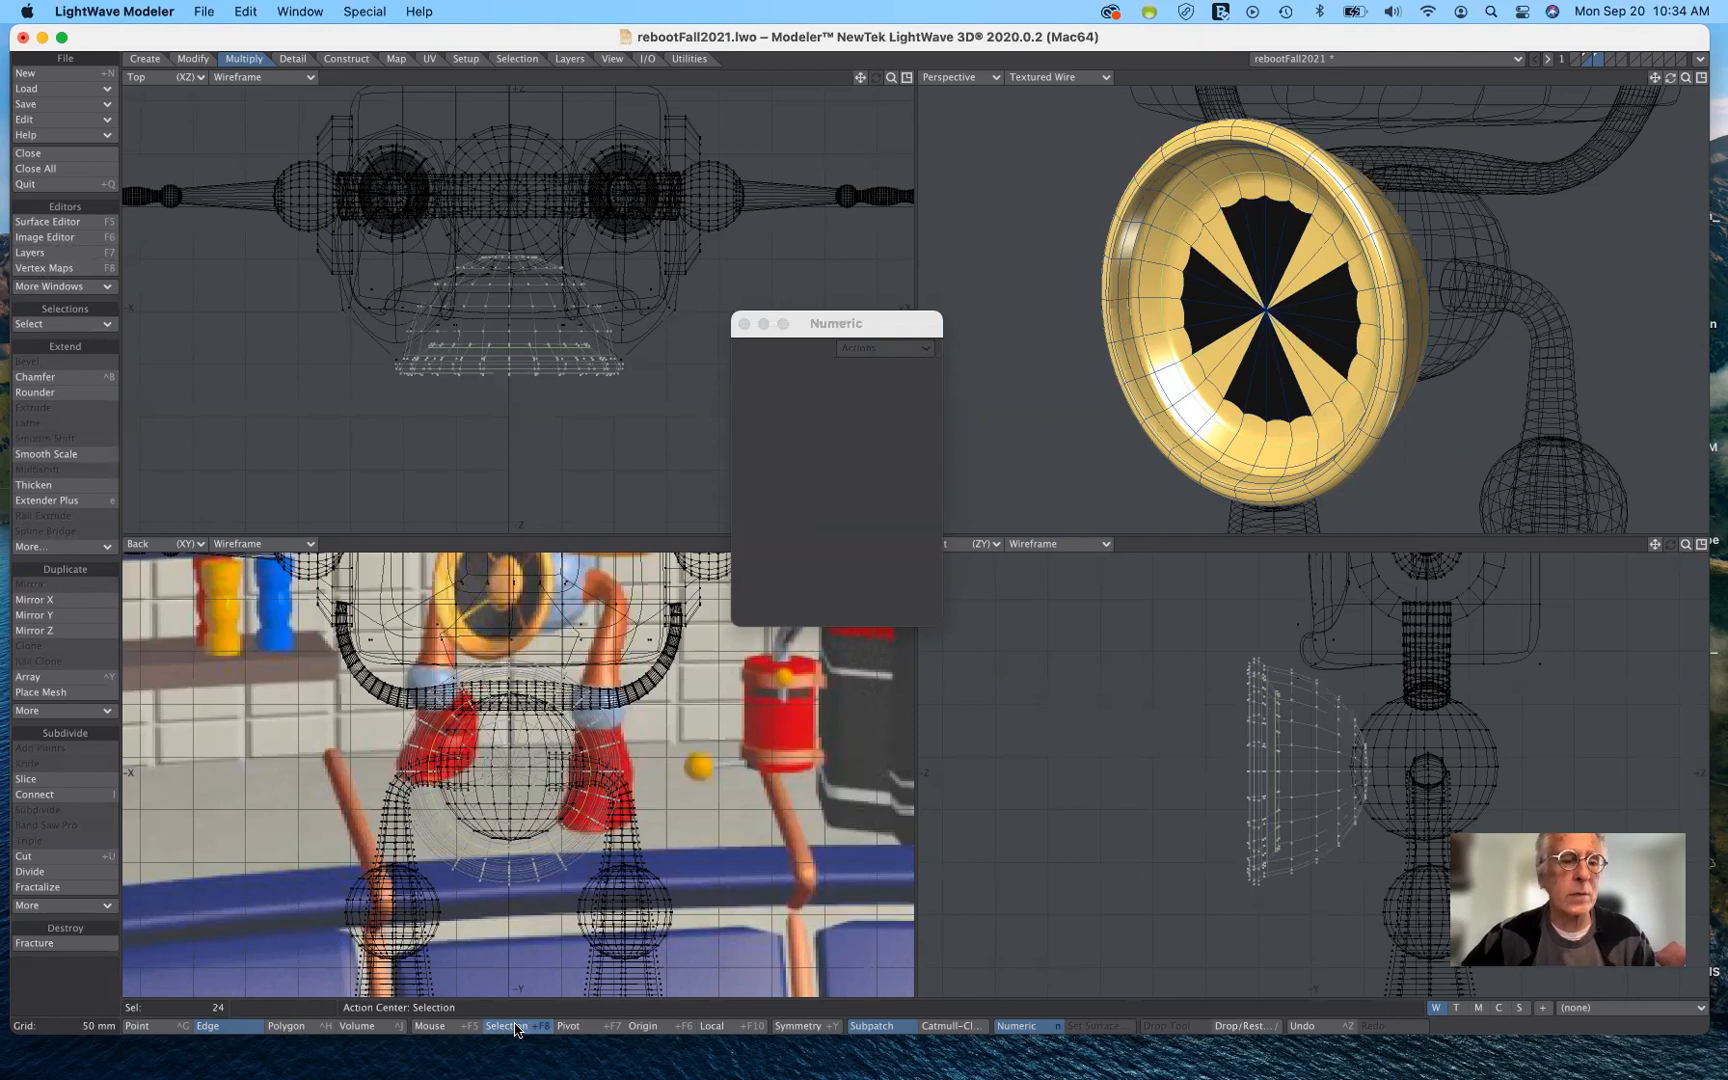
# Scale the selected edge loop to 91% with the Size tool.
pyautogui.click(192, 60)
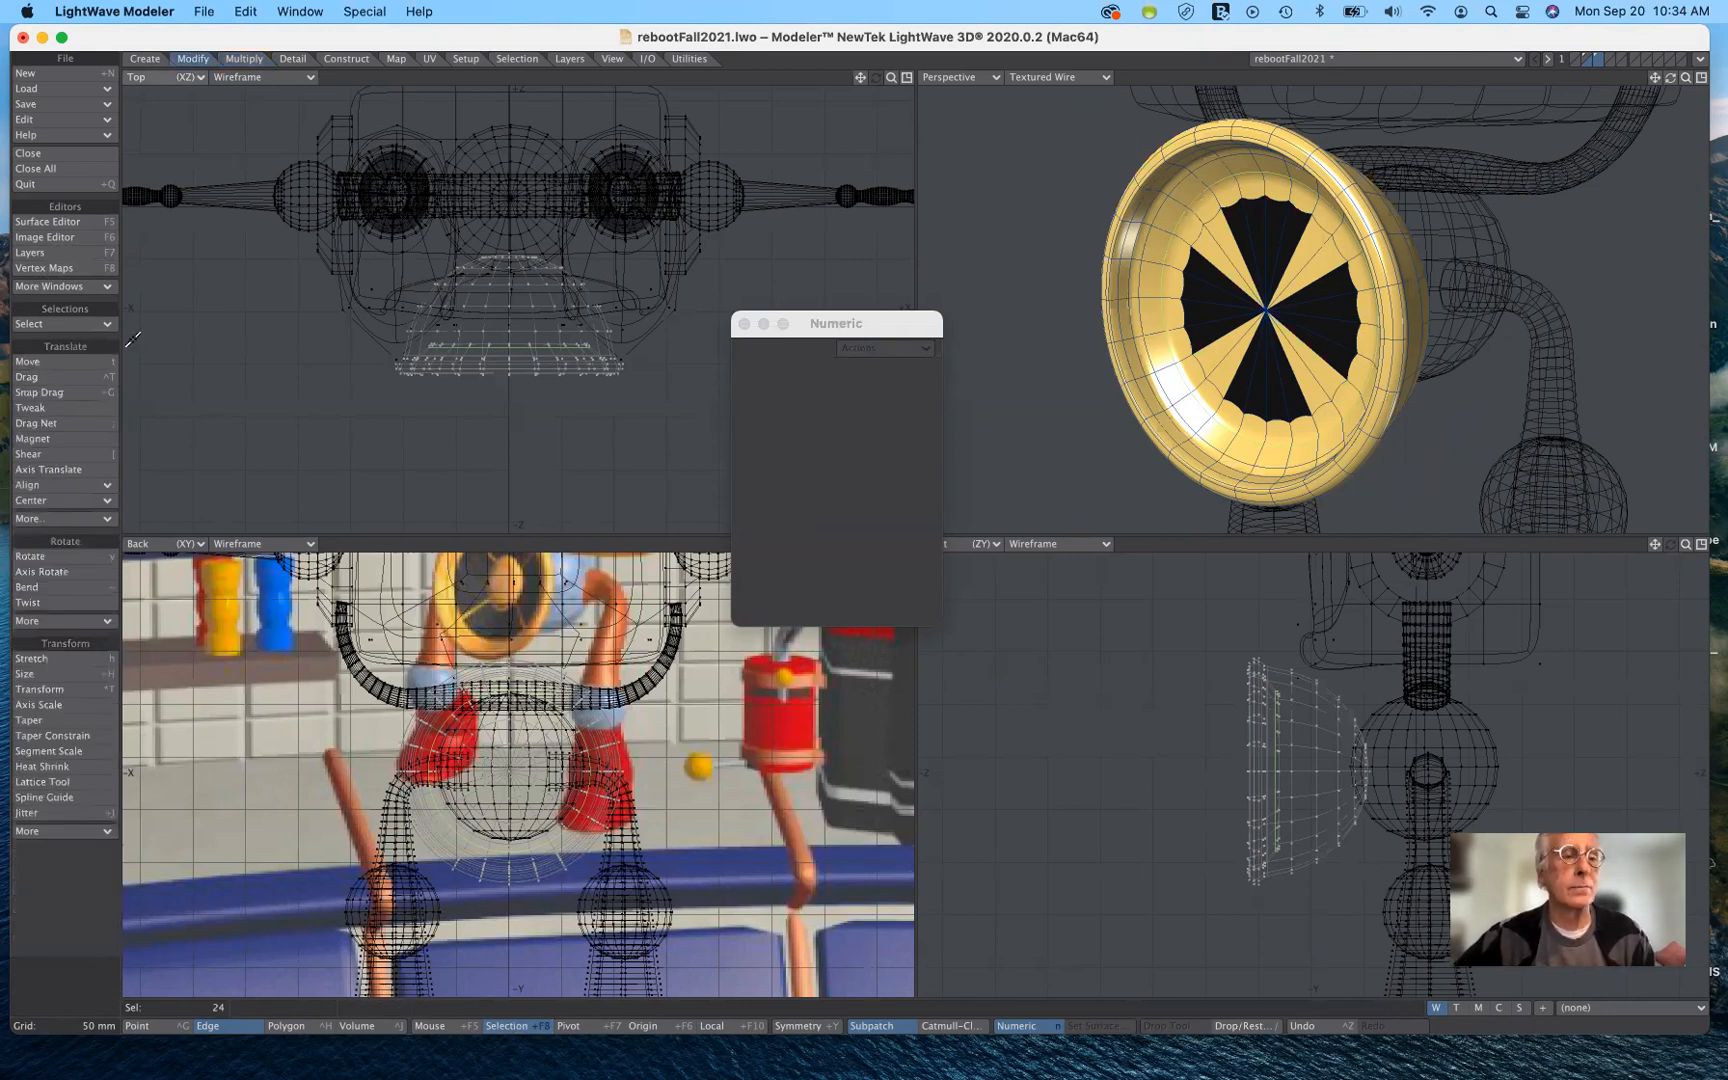
pyautogui.click(62, 674)
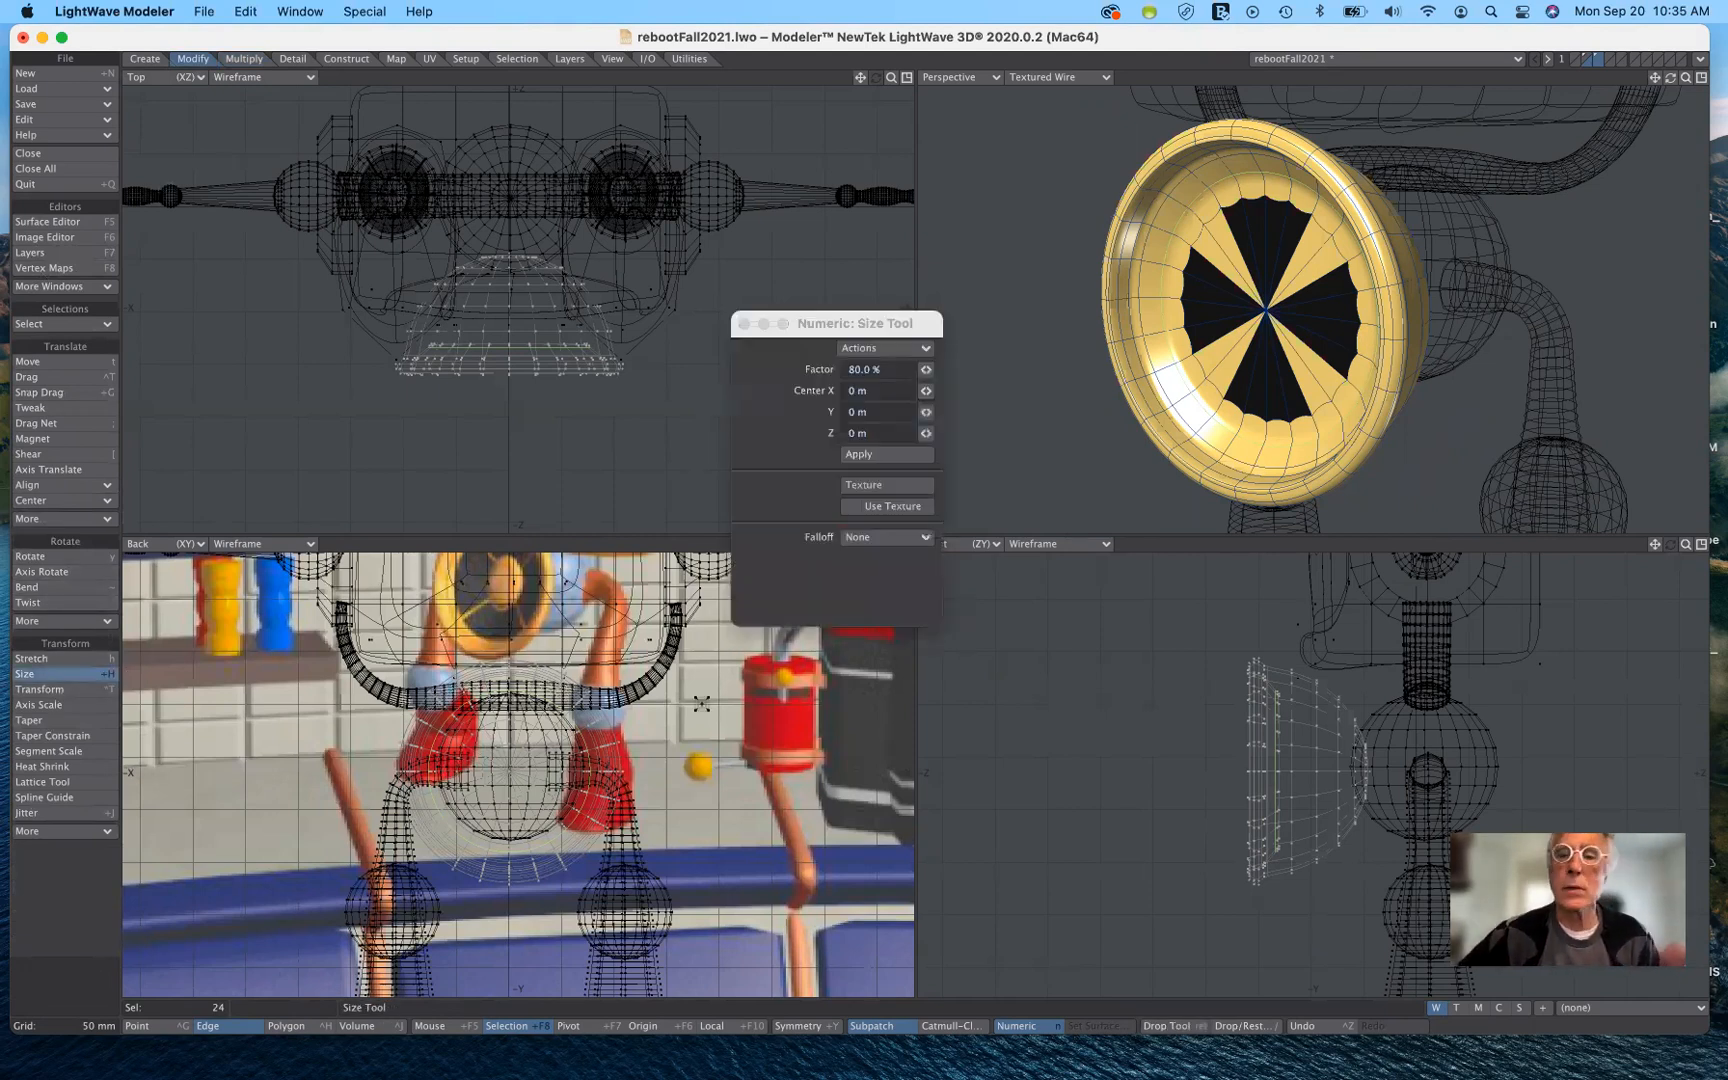
pyautogui.moveTo(1060, 665); pyautogui.dragTo(1088, 665)
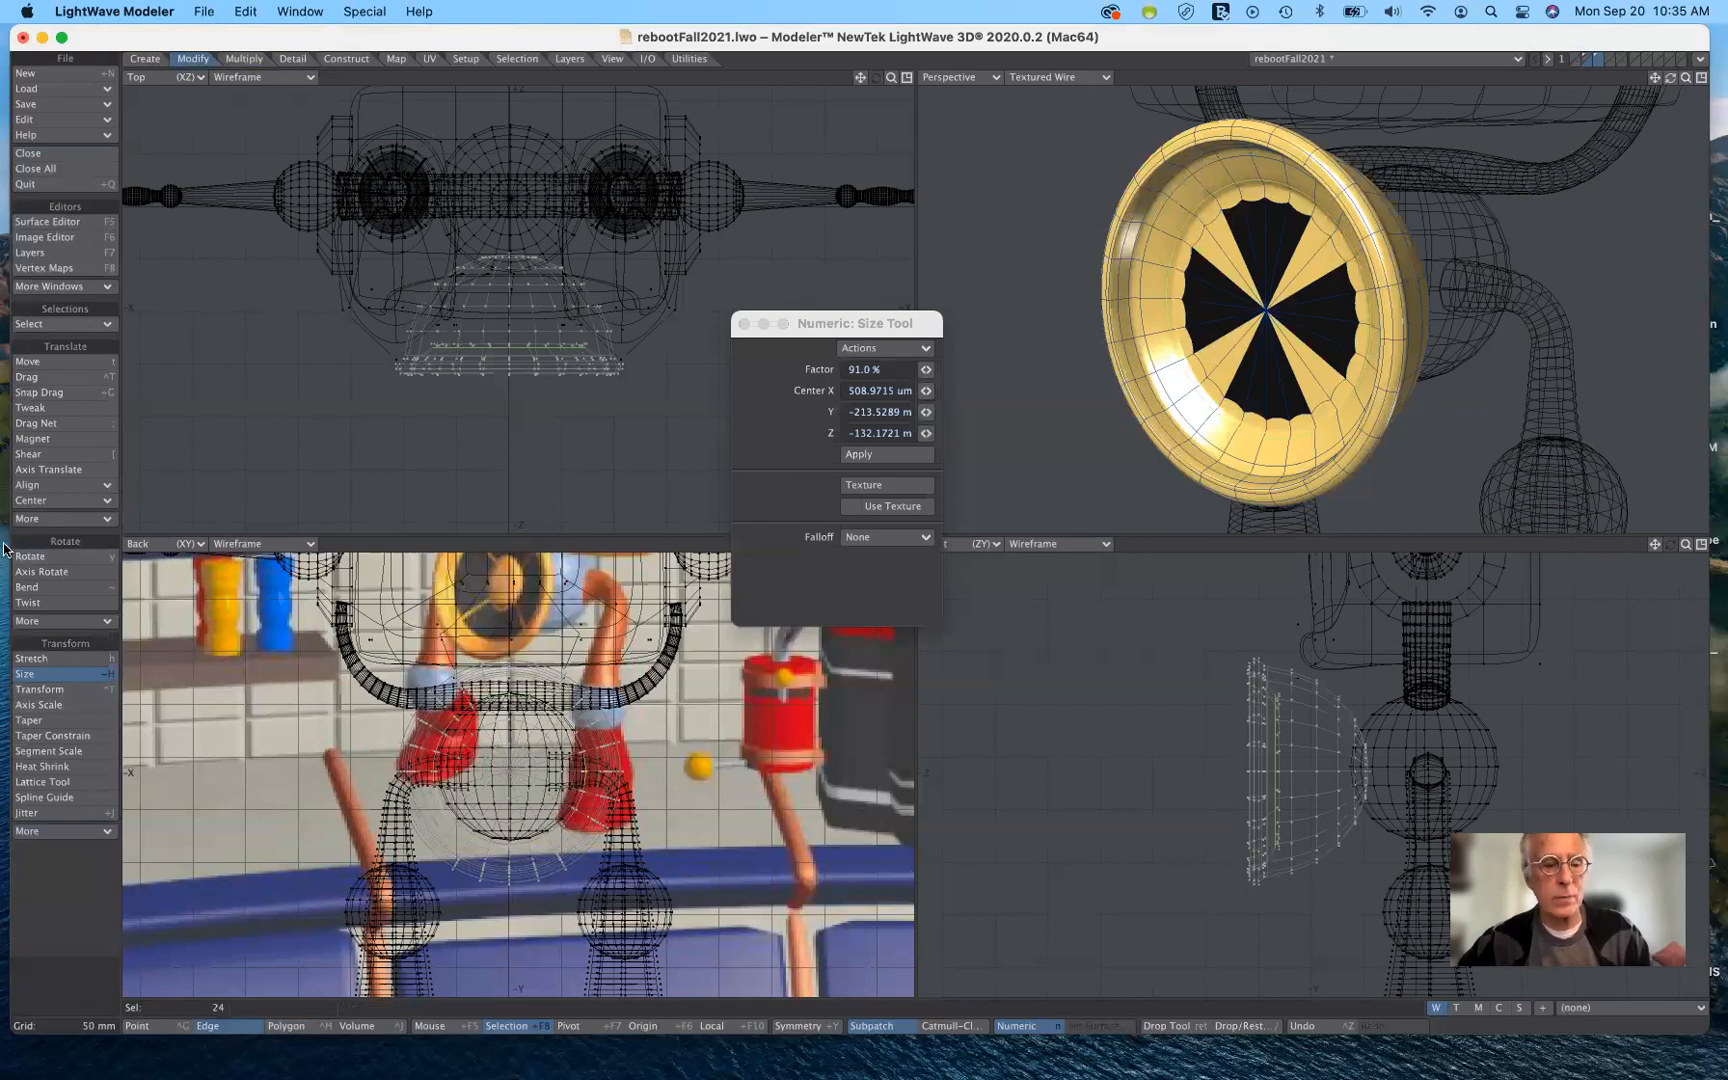
pyautogui.click(40, 674)
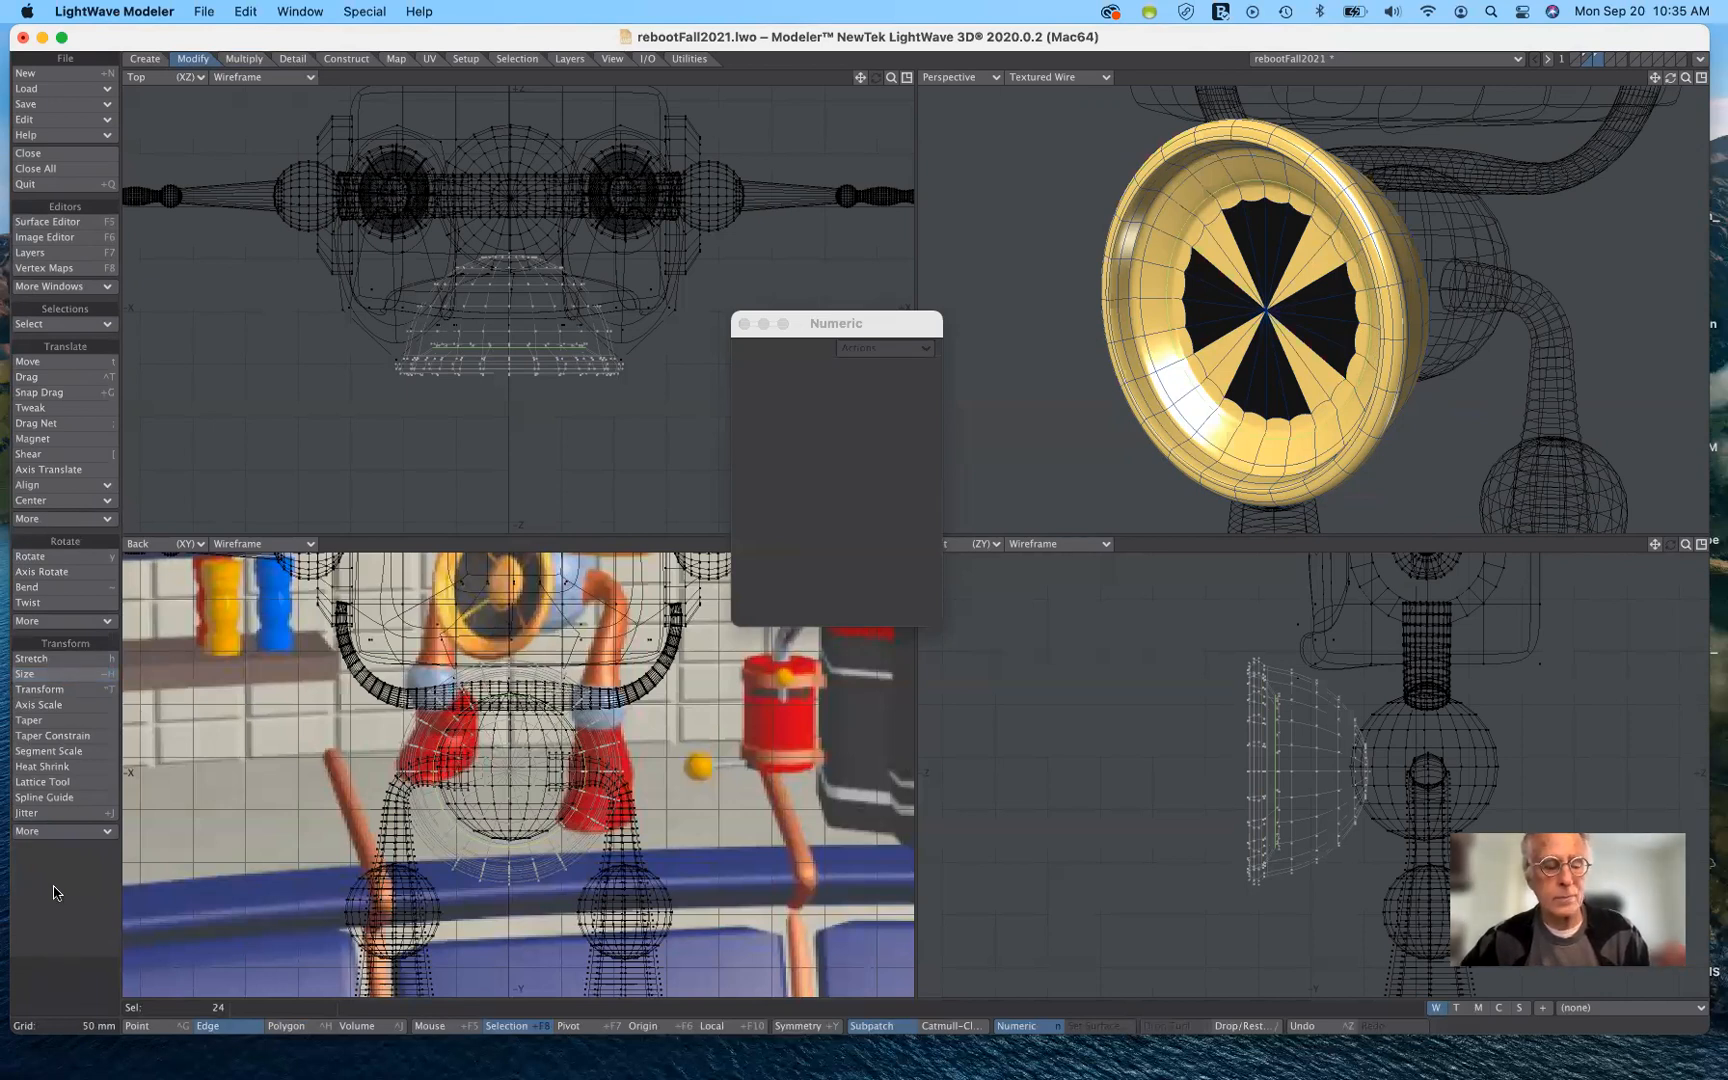
# Clear the edge selection, return to polygon mode and turn off subpatch display for the dish.
pyautogui.press('Tab')
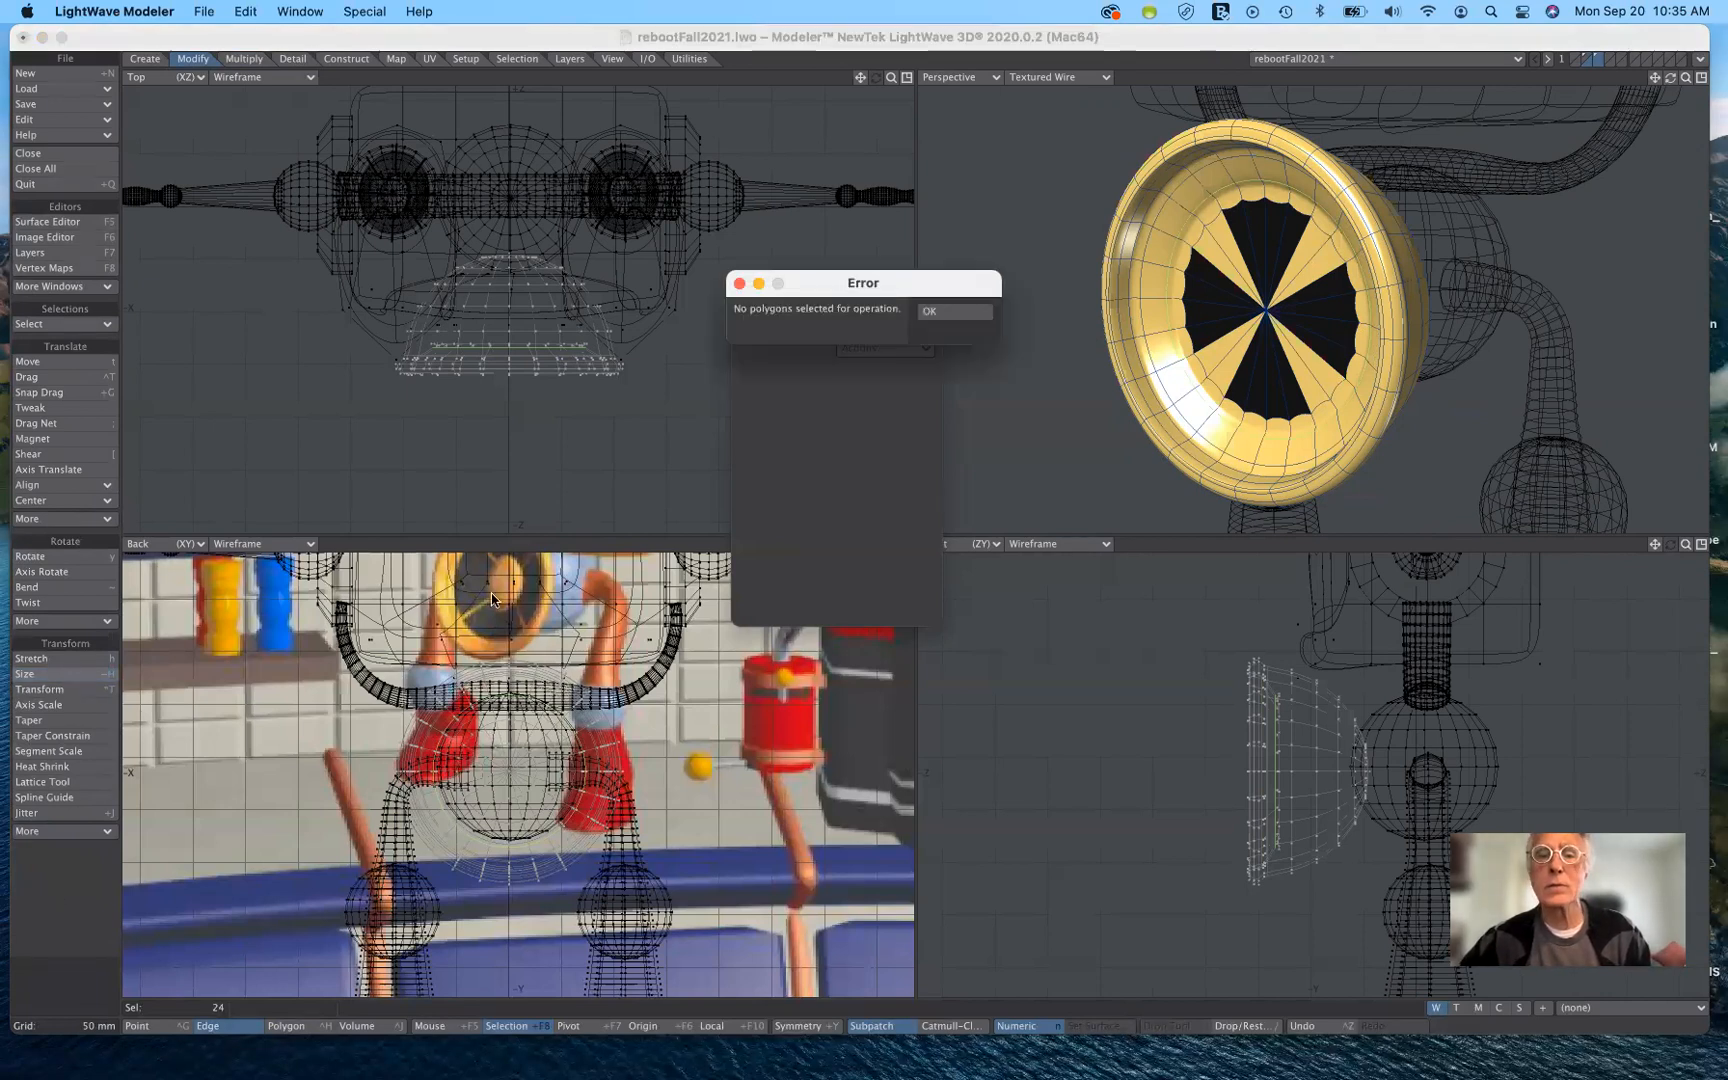
pyautogui.click(954, 312)
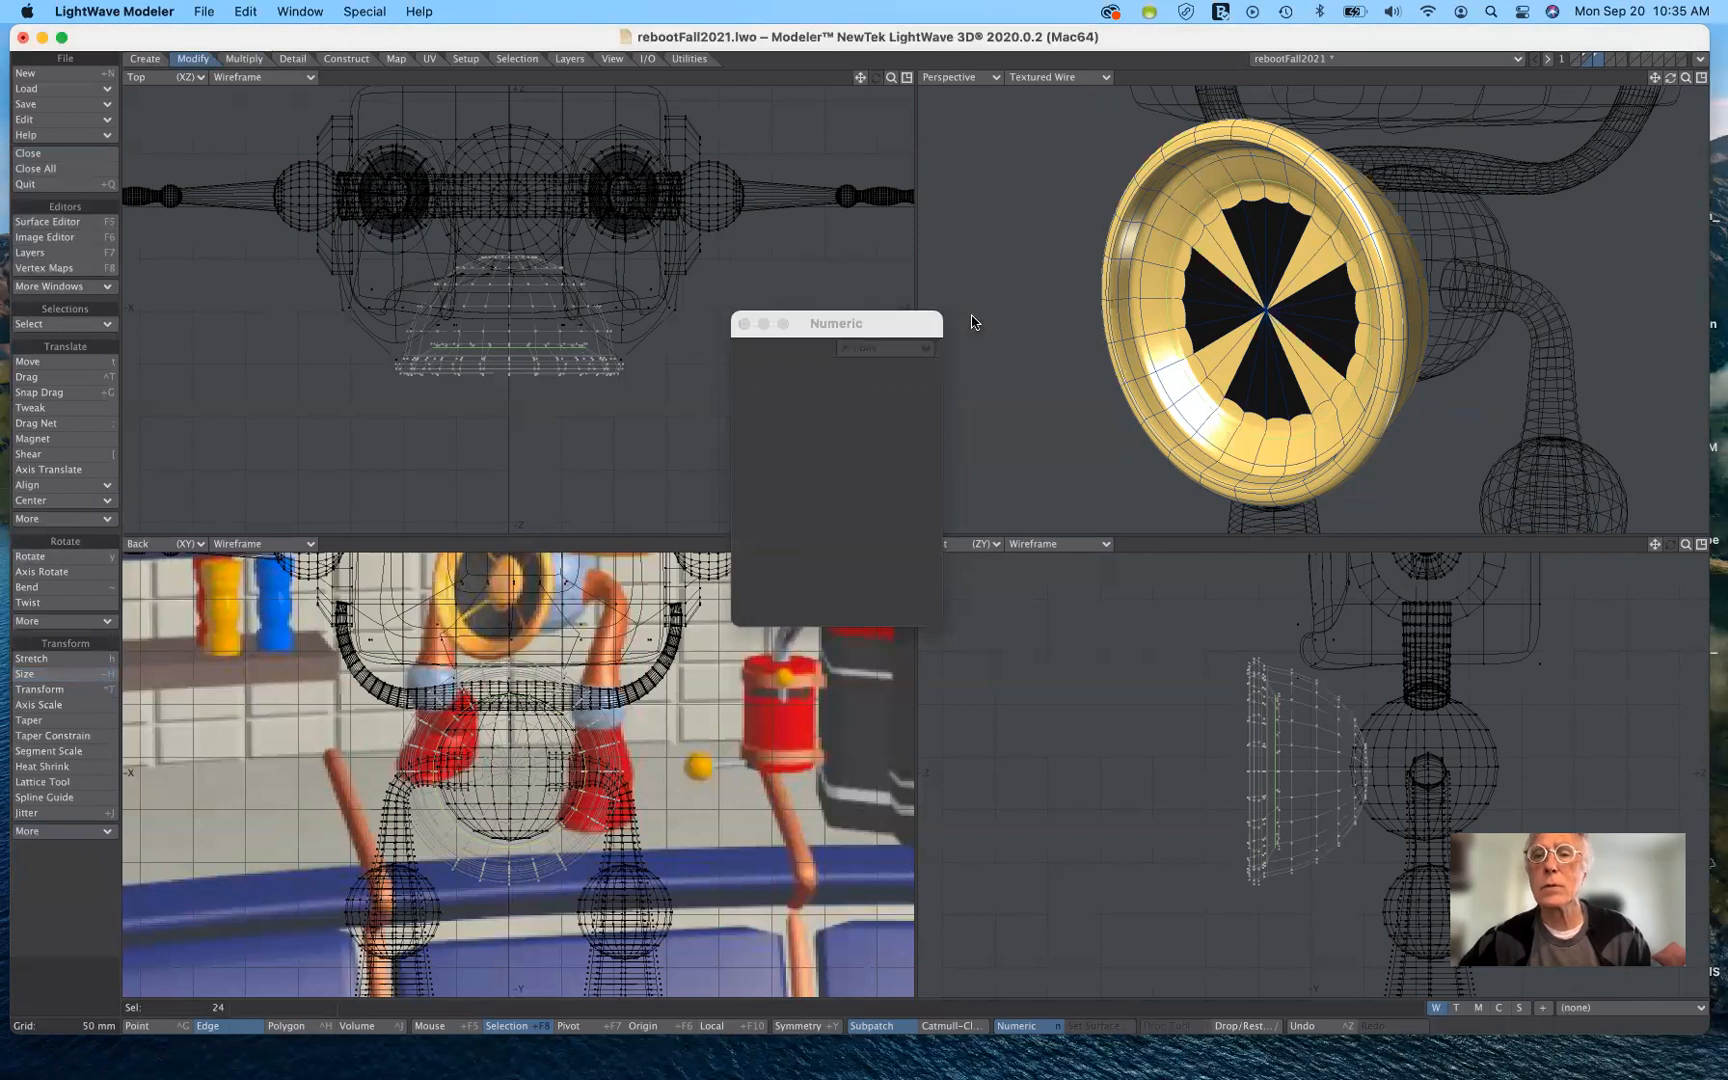
pyautogui.click(65, 995)
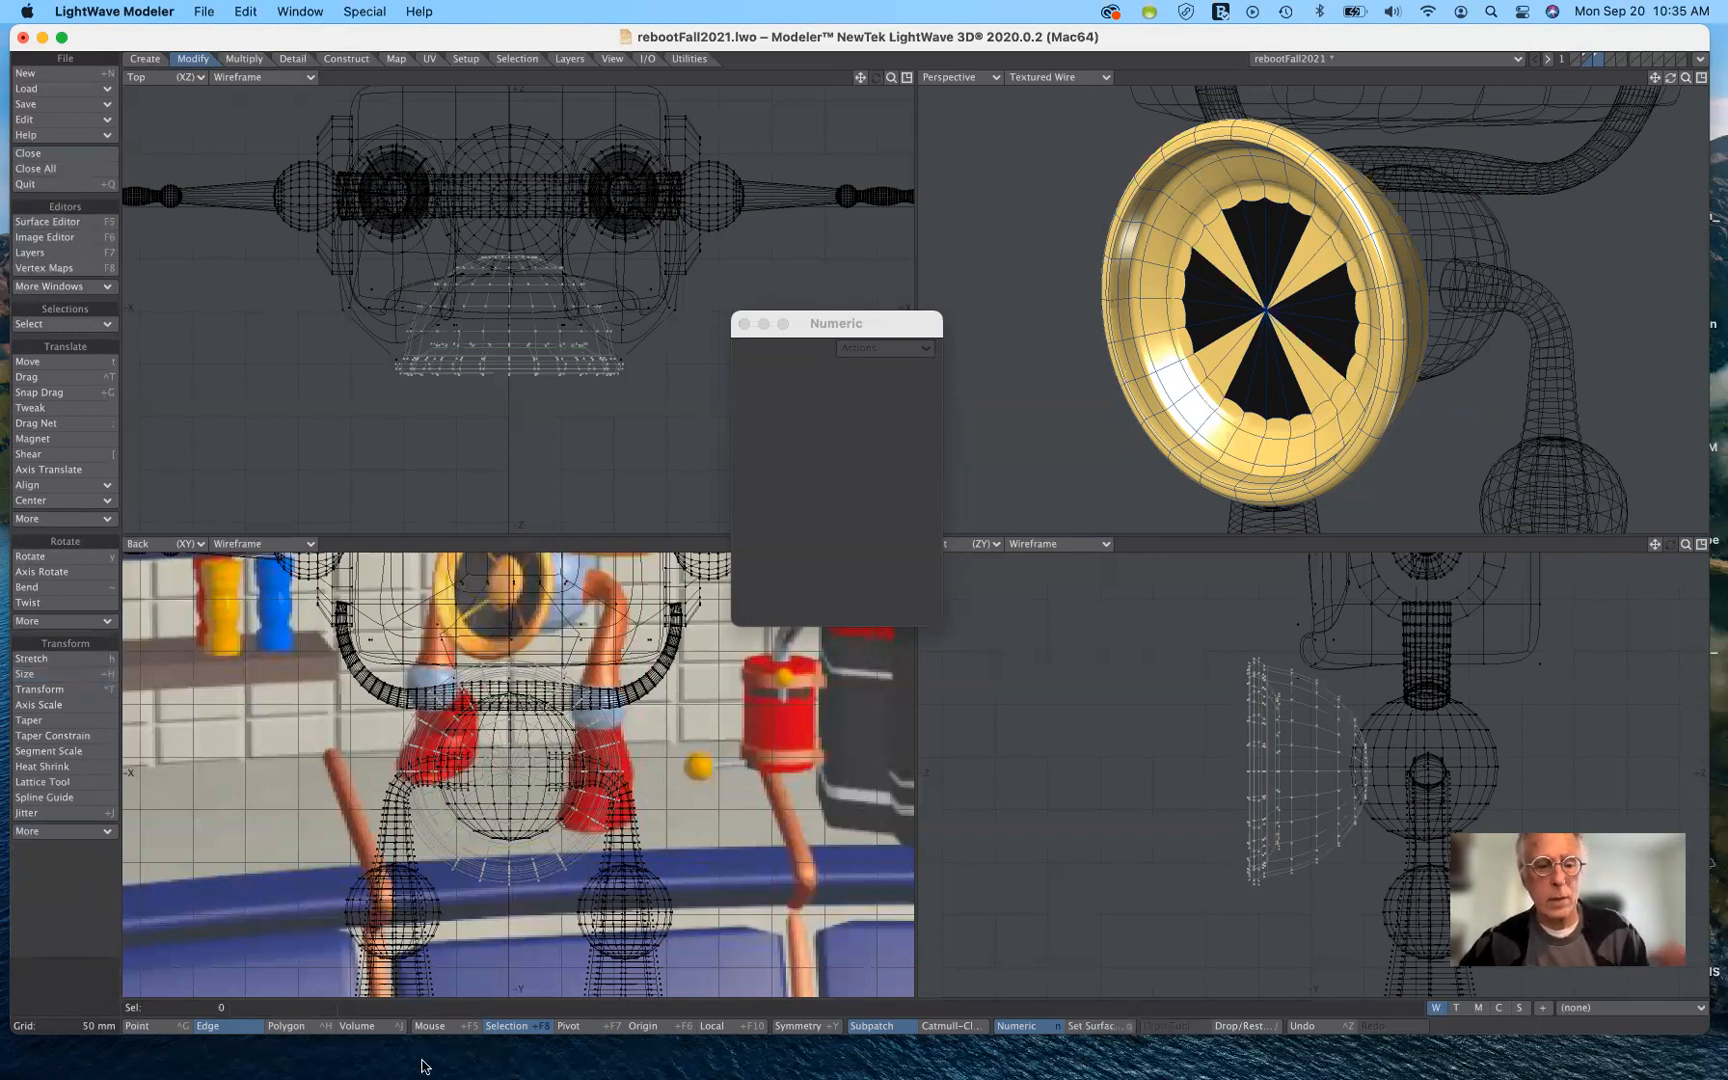
pyautogui.click(315, 1028)
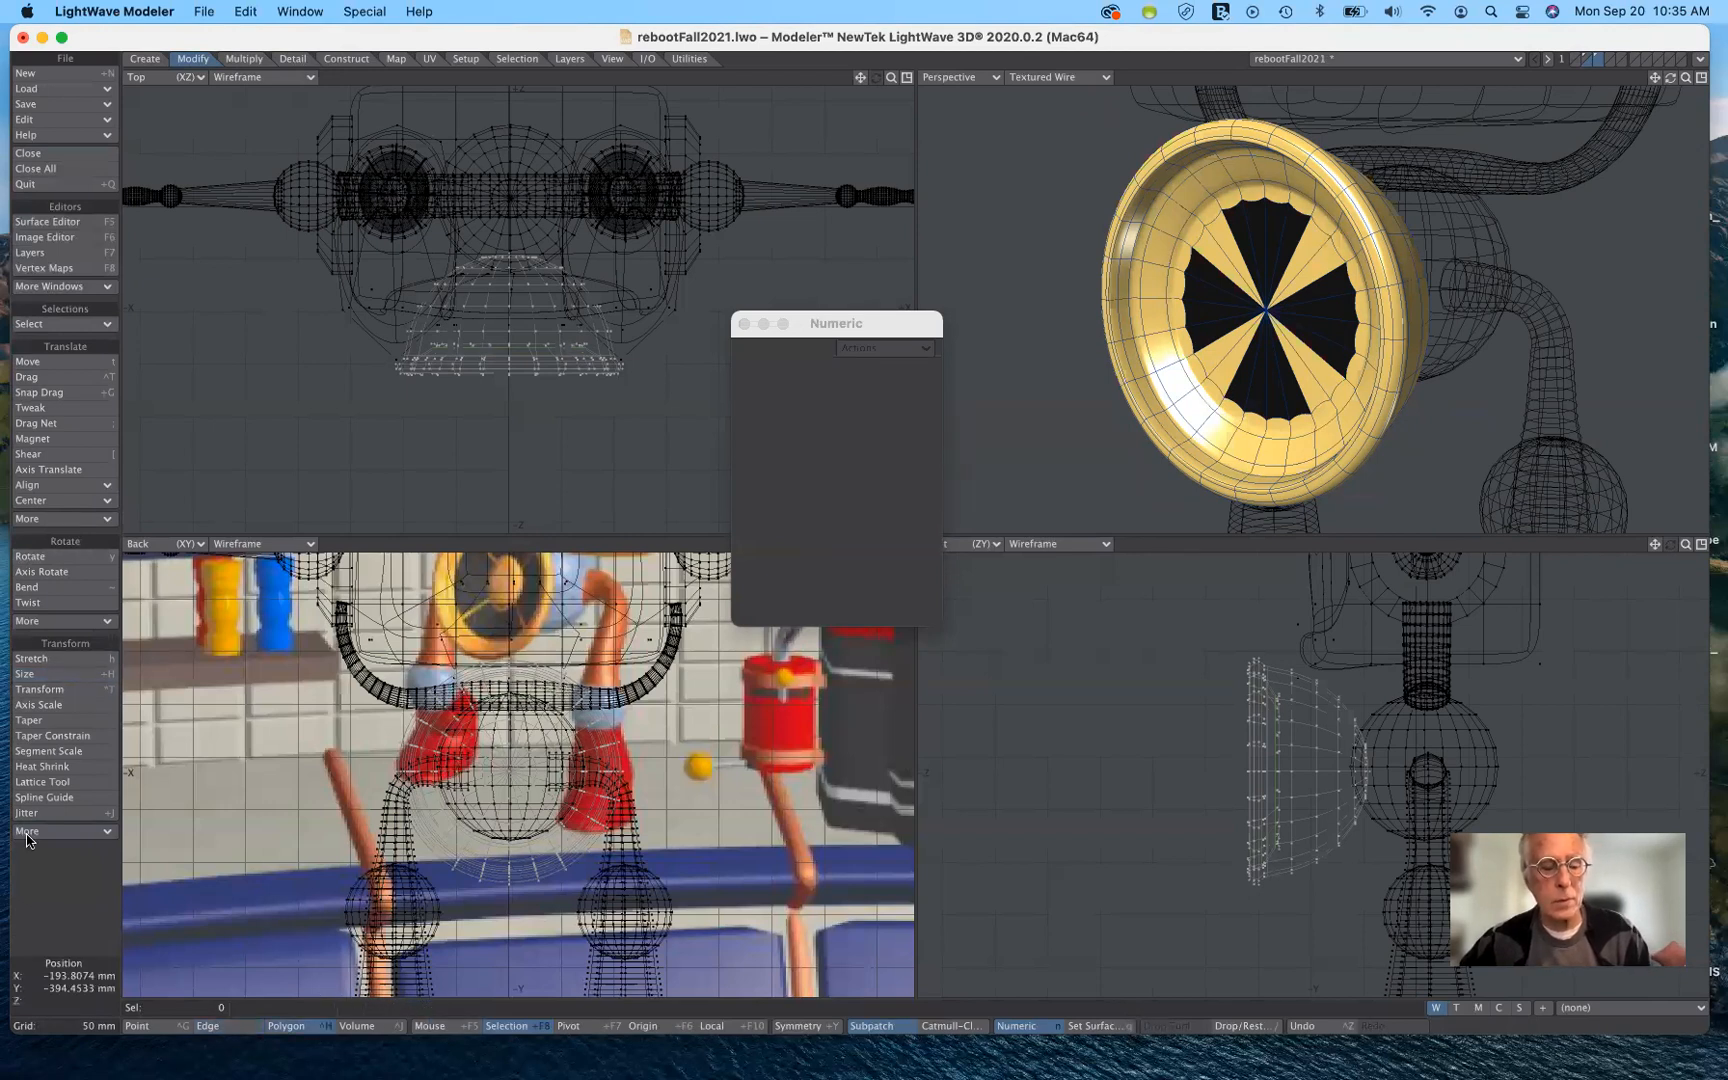
pyautogui.press('Tab')
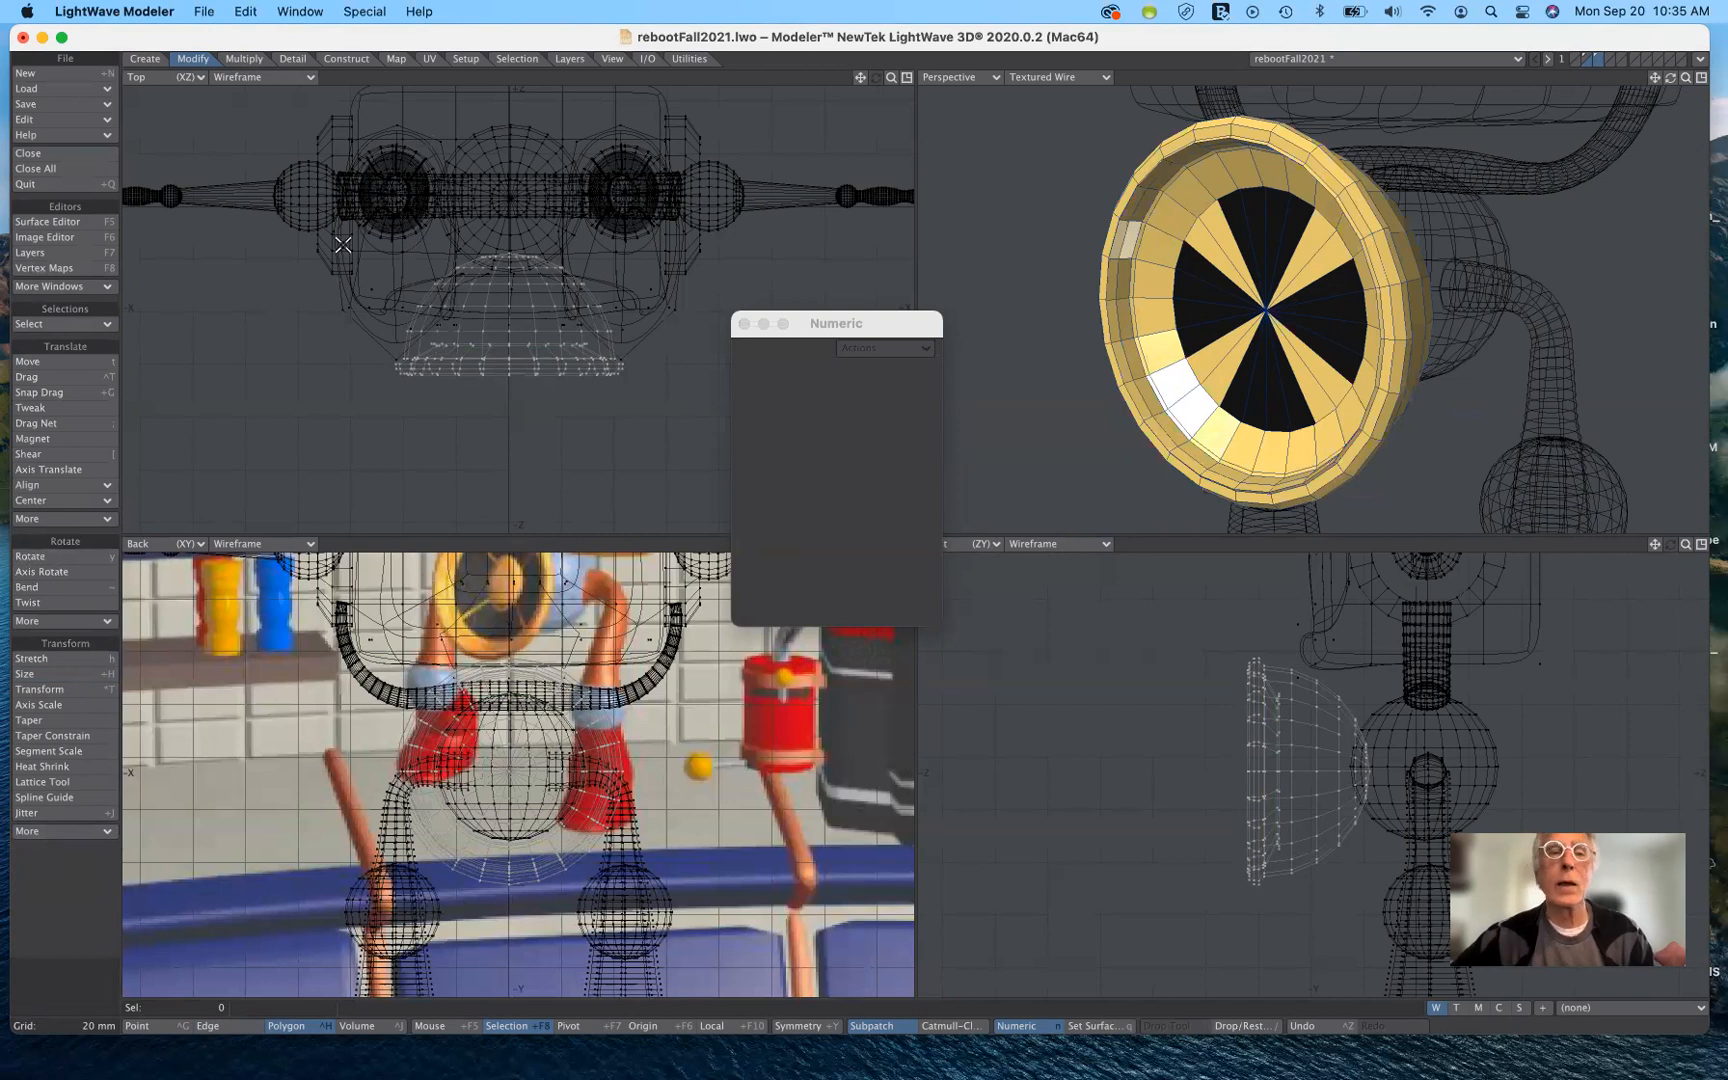
# Enable Smoothing on the gold surface in the Surface Editor.
pyautogui.moveTo(832, 330); pyautogui.dragTo(805, 511)
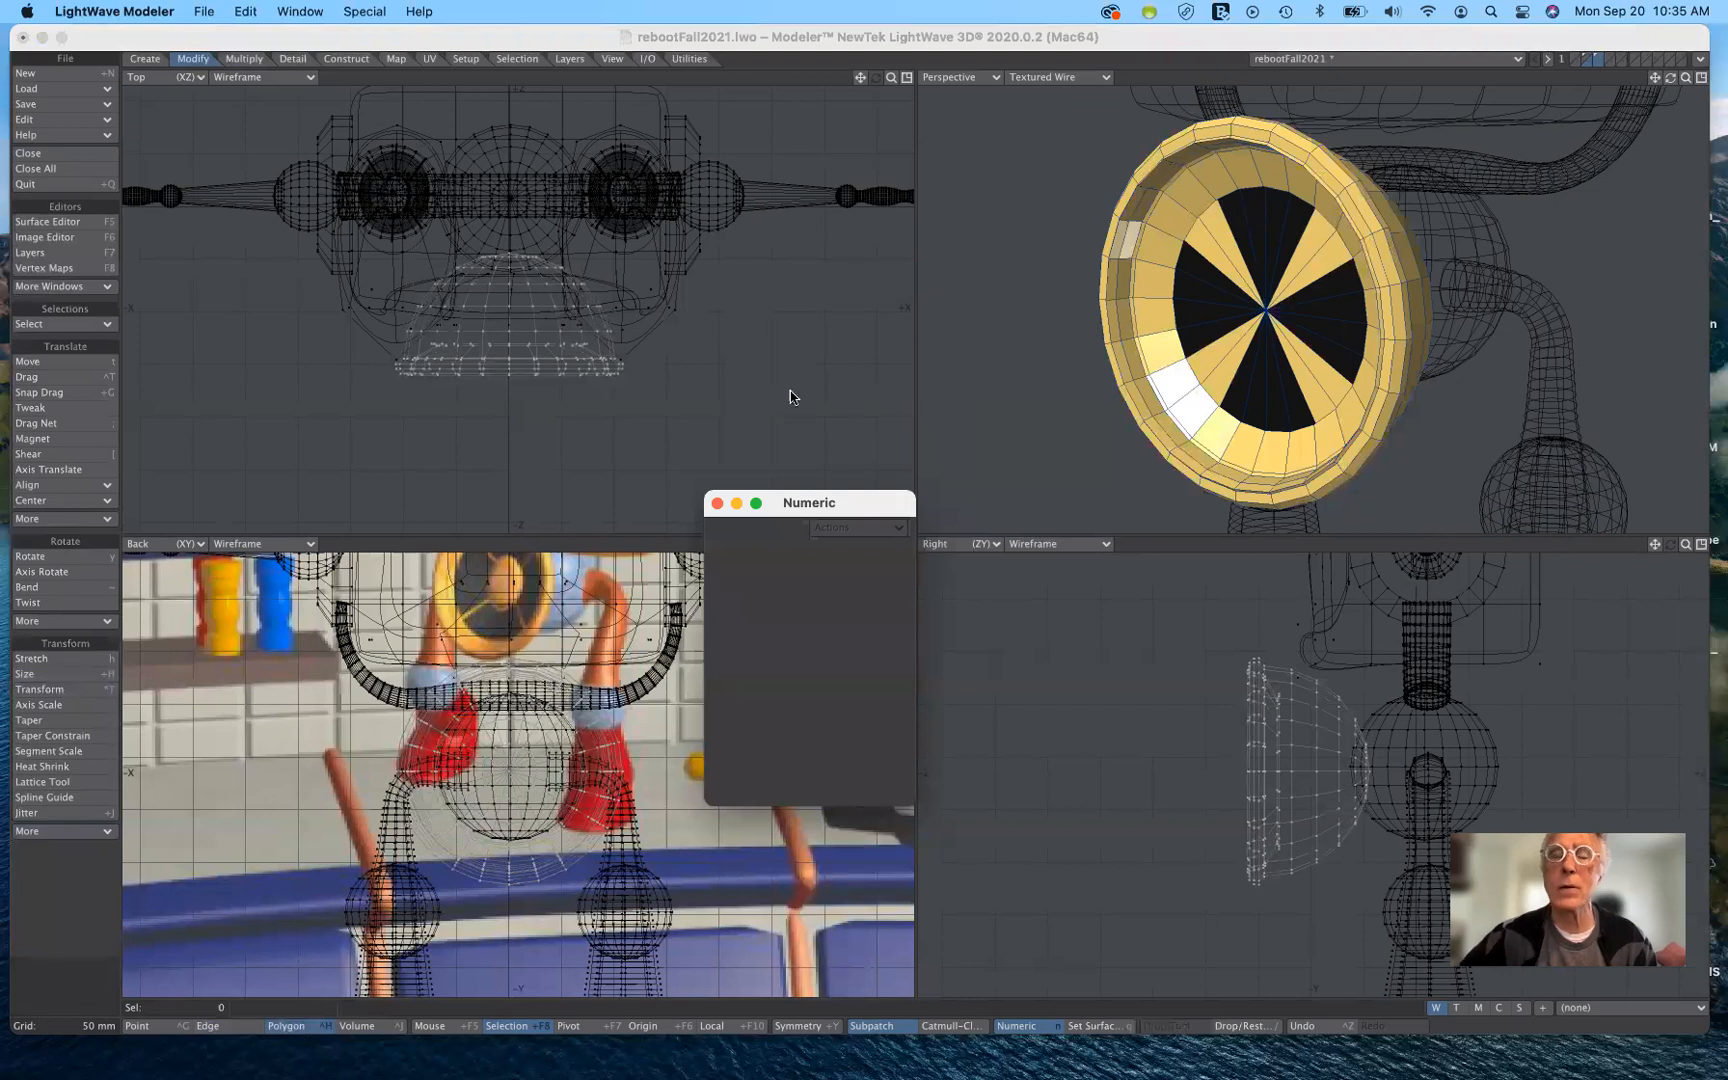
pyautogui.click(72, 224)
pyautogui.moveTo(786, 131); pyautogui.dragTo(606, 125)
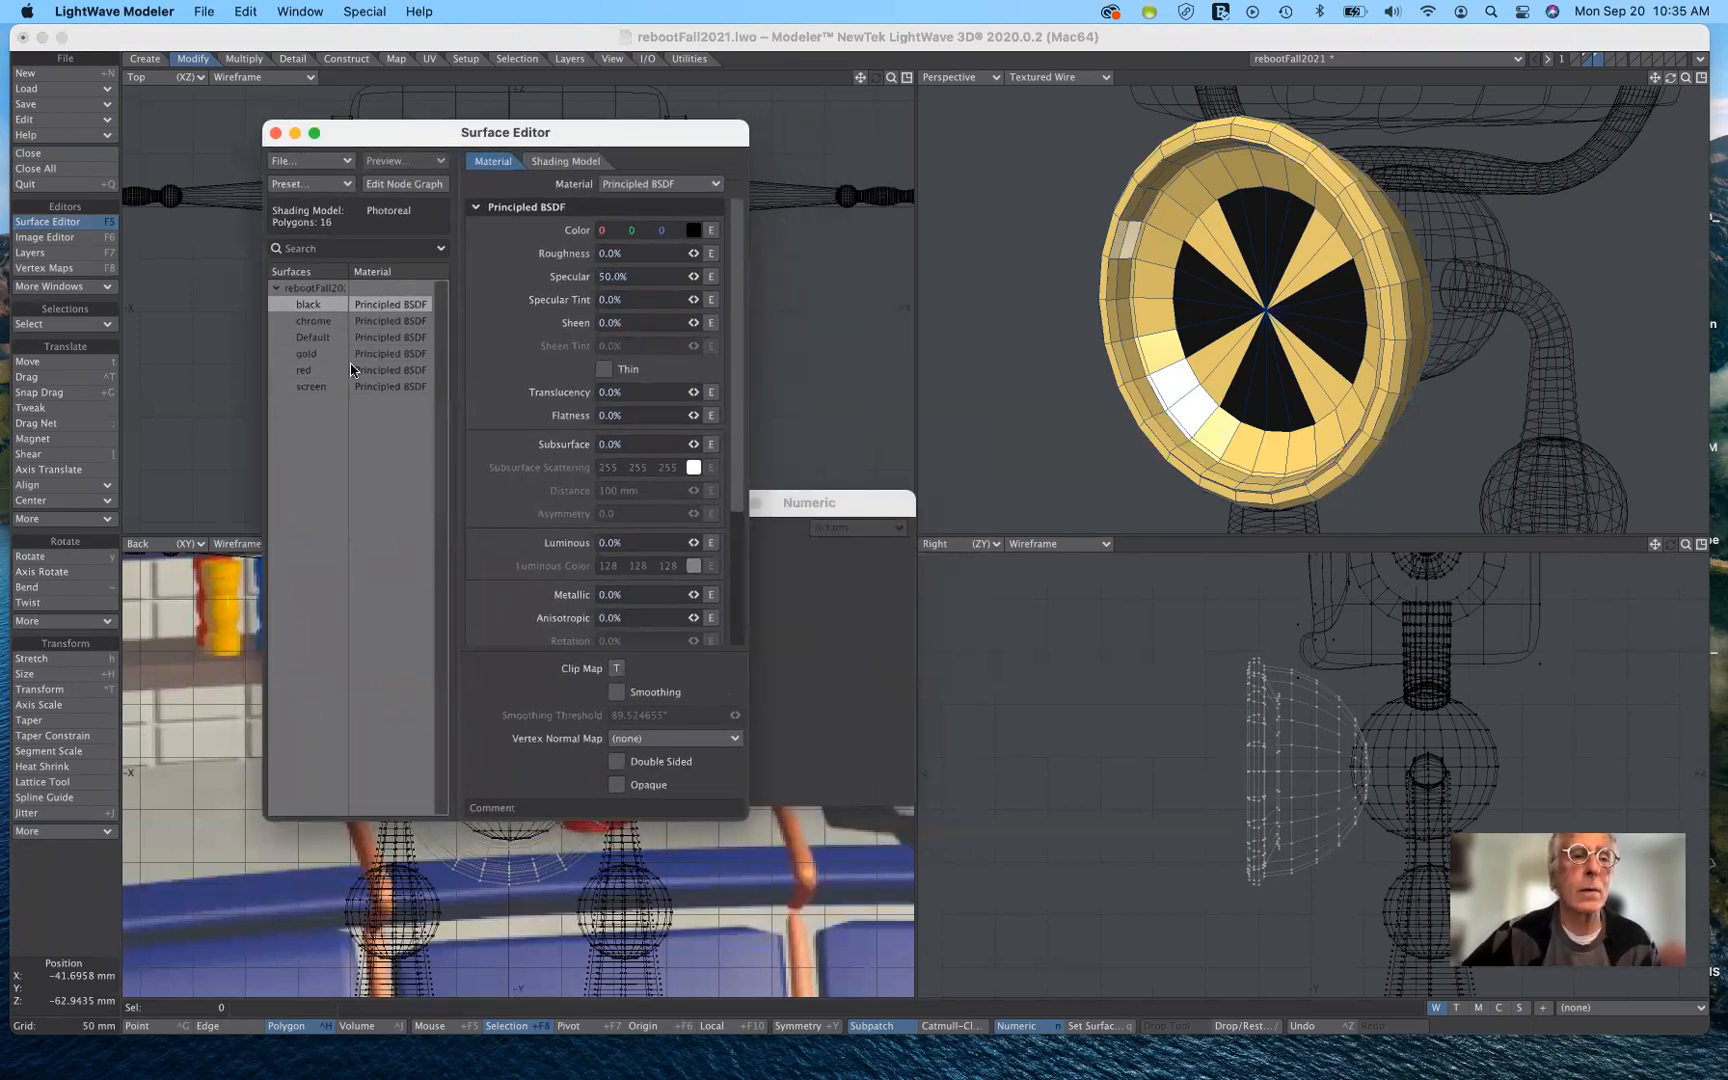
pyautogui.click(304, 356)
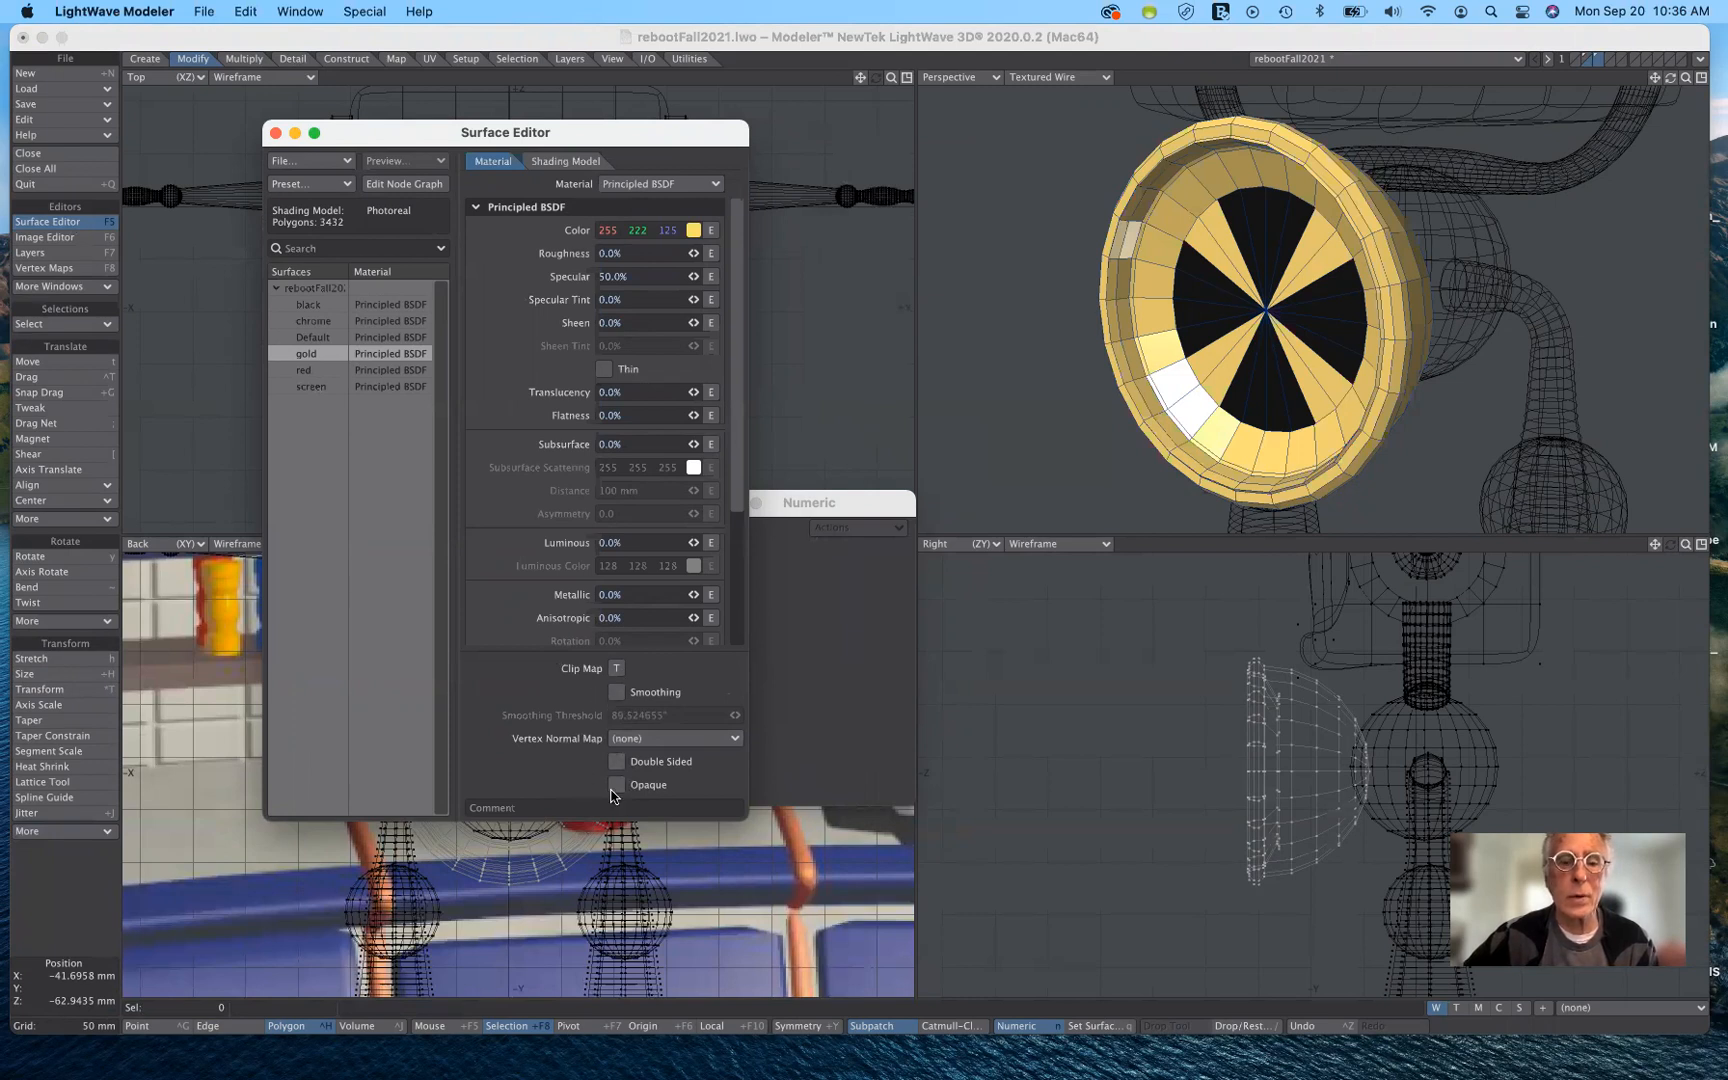
pyautogui.click(616, 692)
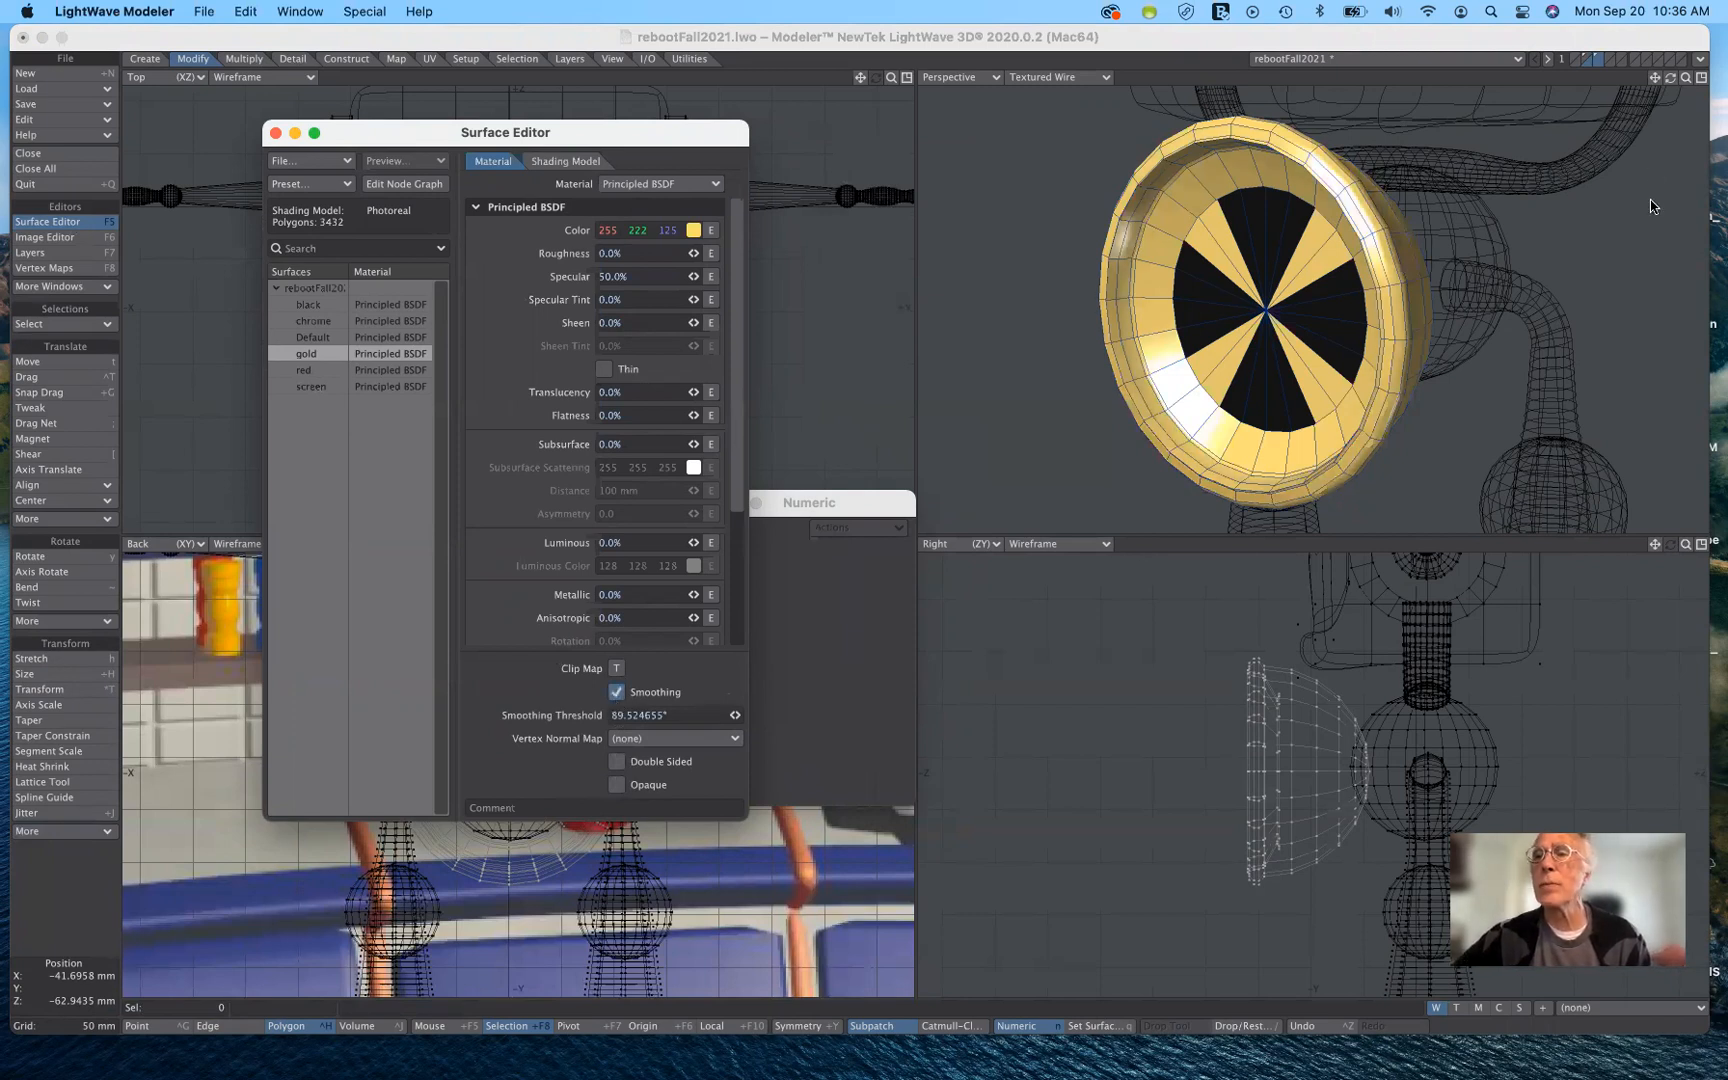
# Check the smoothed dish from a slightly different angle and close the Surface Editor.
pyautogui.click(1671, 78)
pyautogui.moveTo(1671, 78)
pyautogui.mouseDown()
pyautogui.moveTo(1722, 80)
pyautogui.moveTo(1632, 72)
pyautogui.moveTo(1662, 80)
pyautogui.mouseUp()
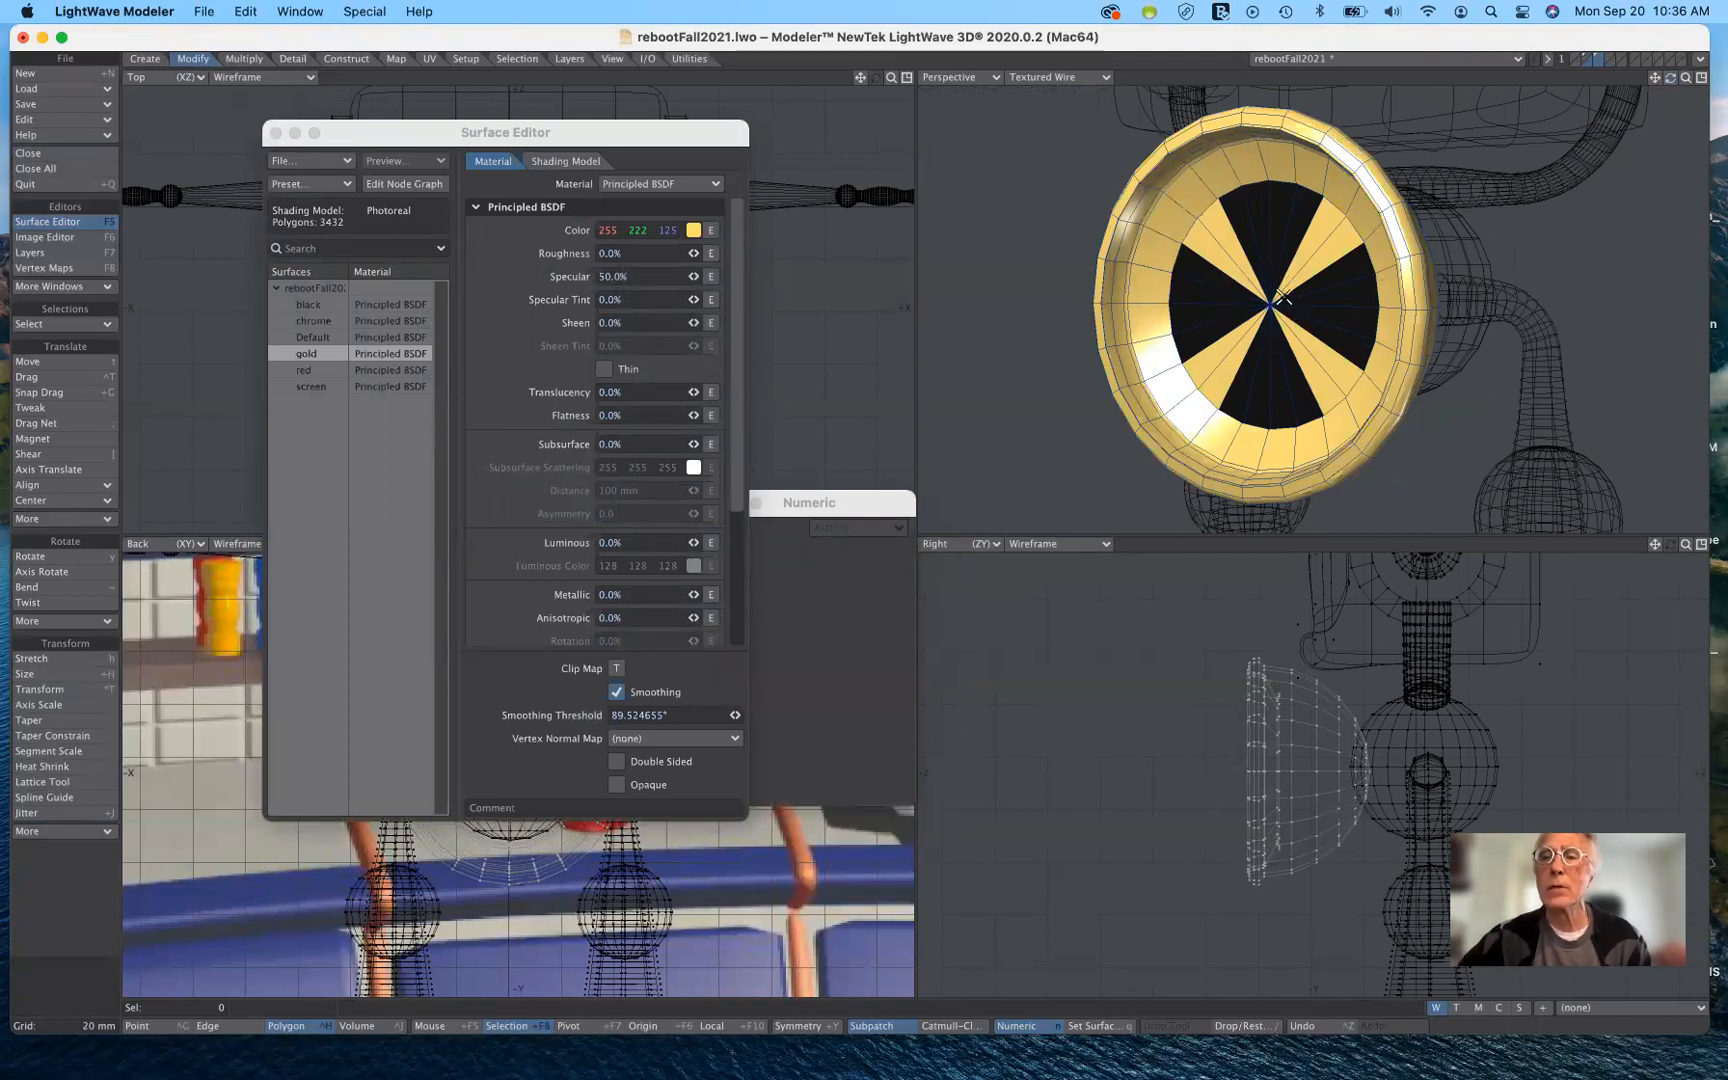
pyautogui.click(680, 139)
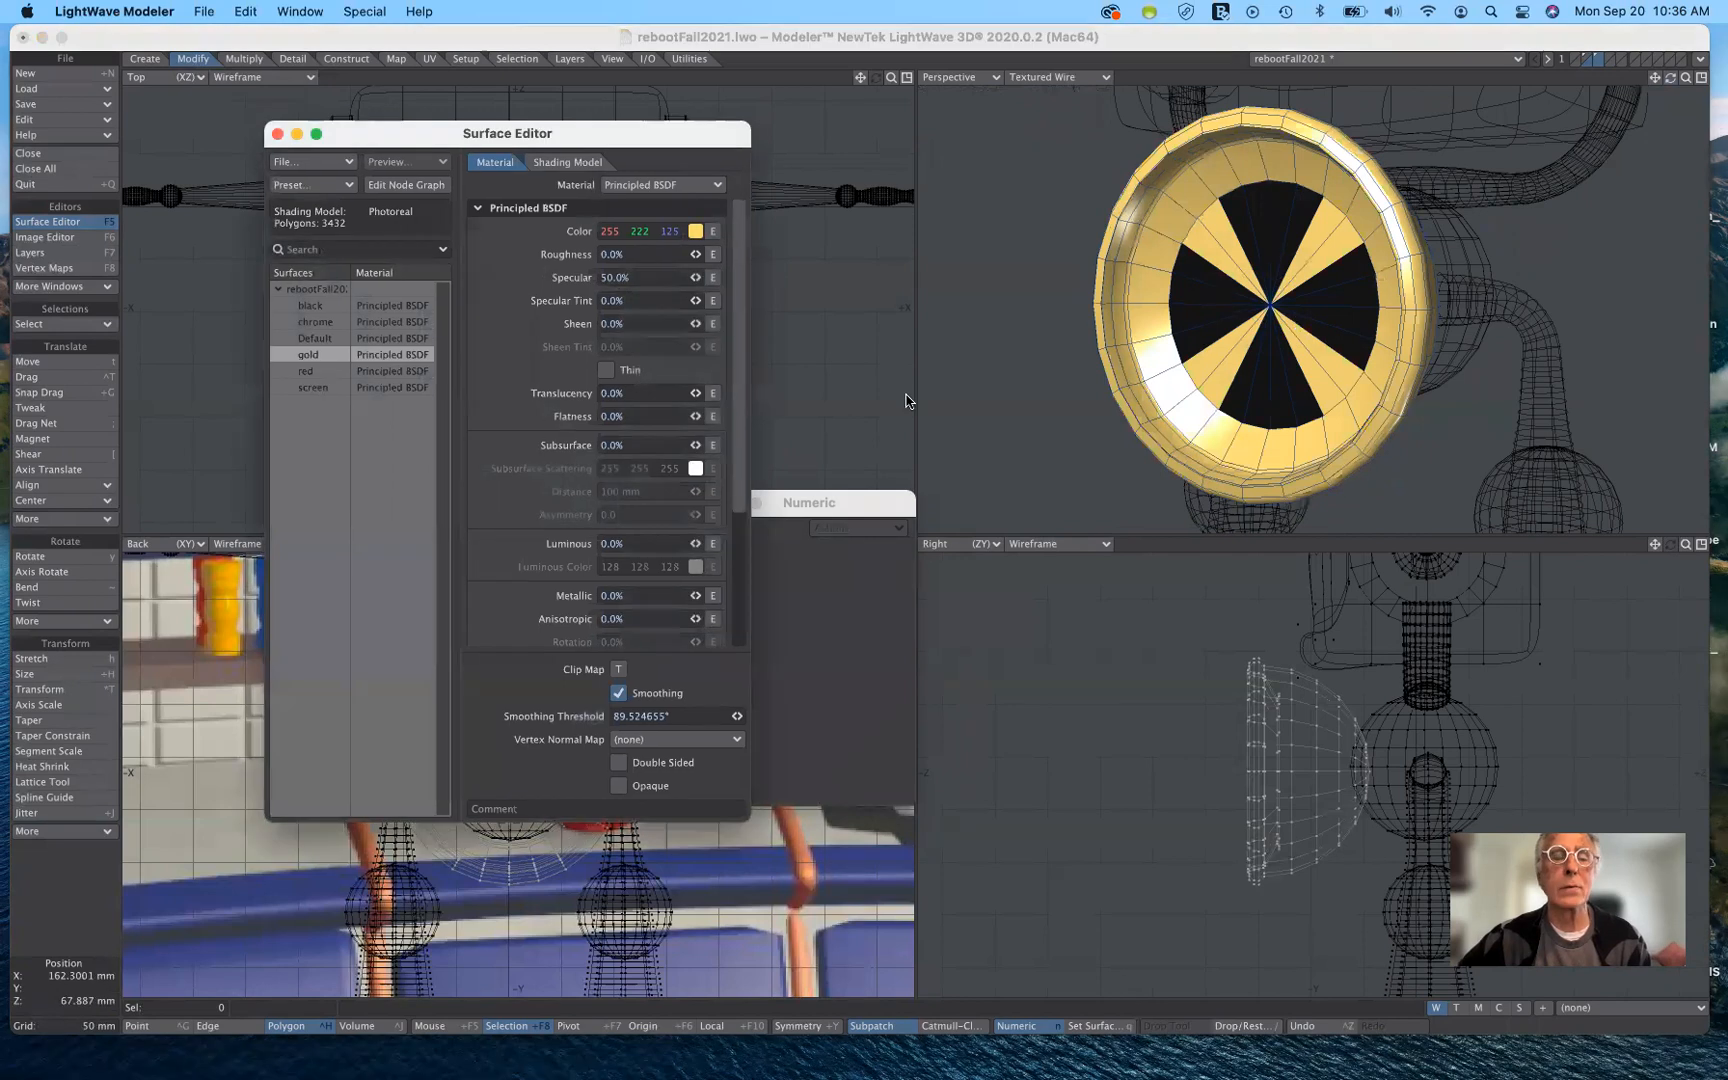
pyautogui.moveTo(428, 136); pyautogui.dragTo(660, 310)
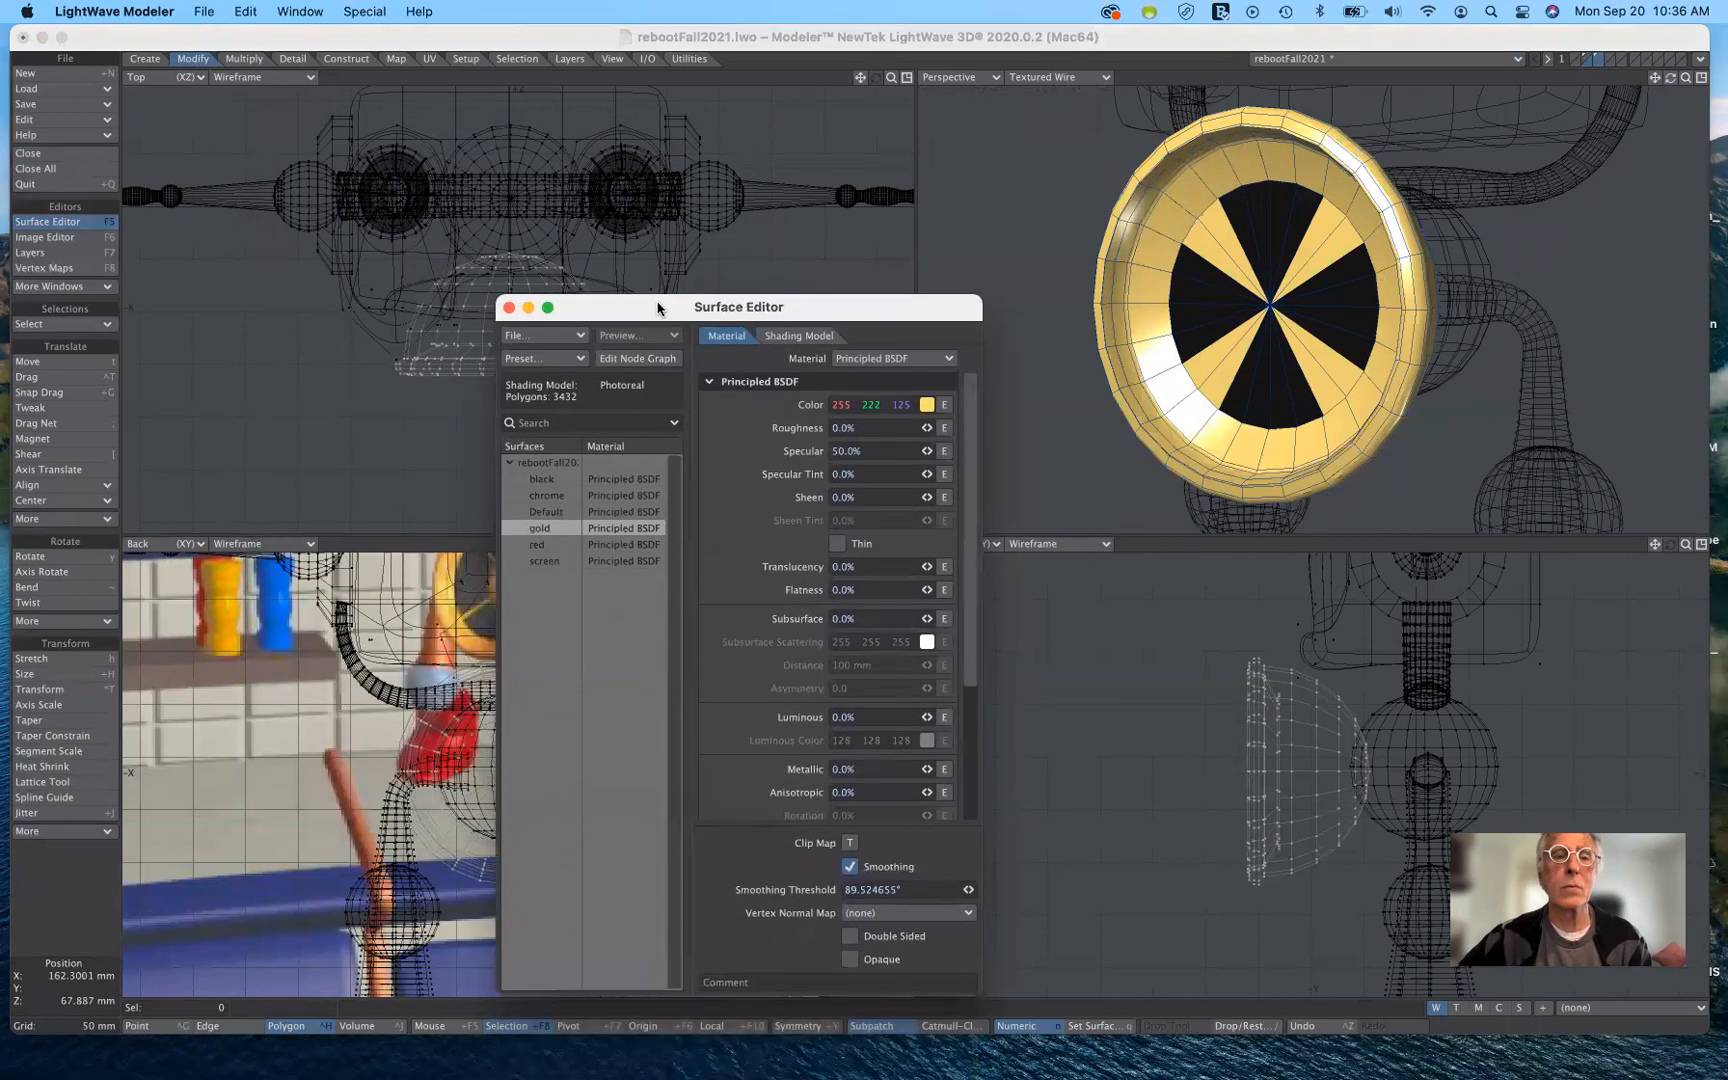
pyautogui.click(509, 308)
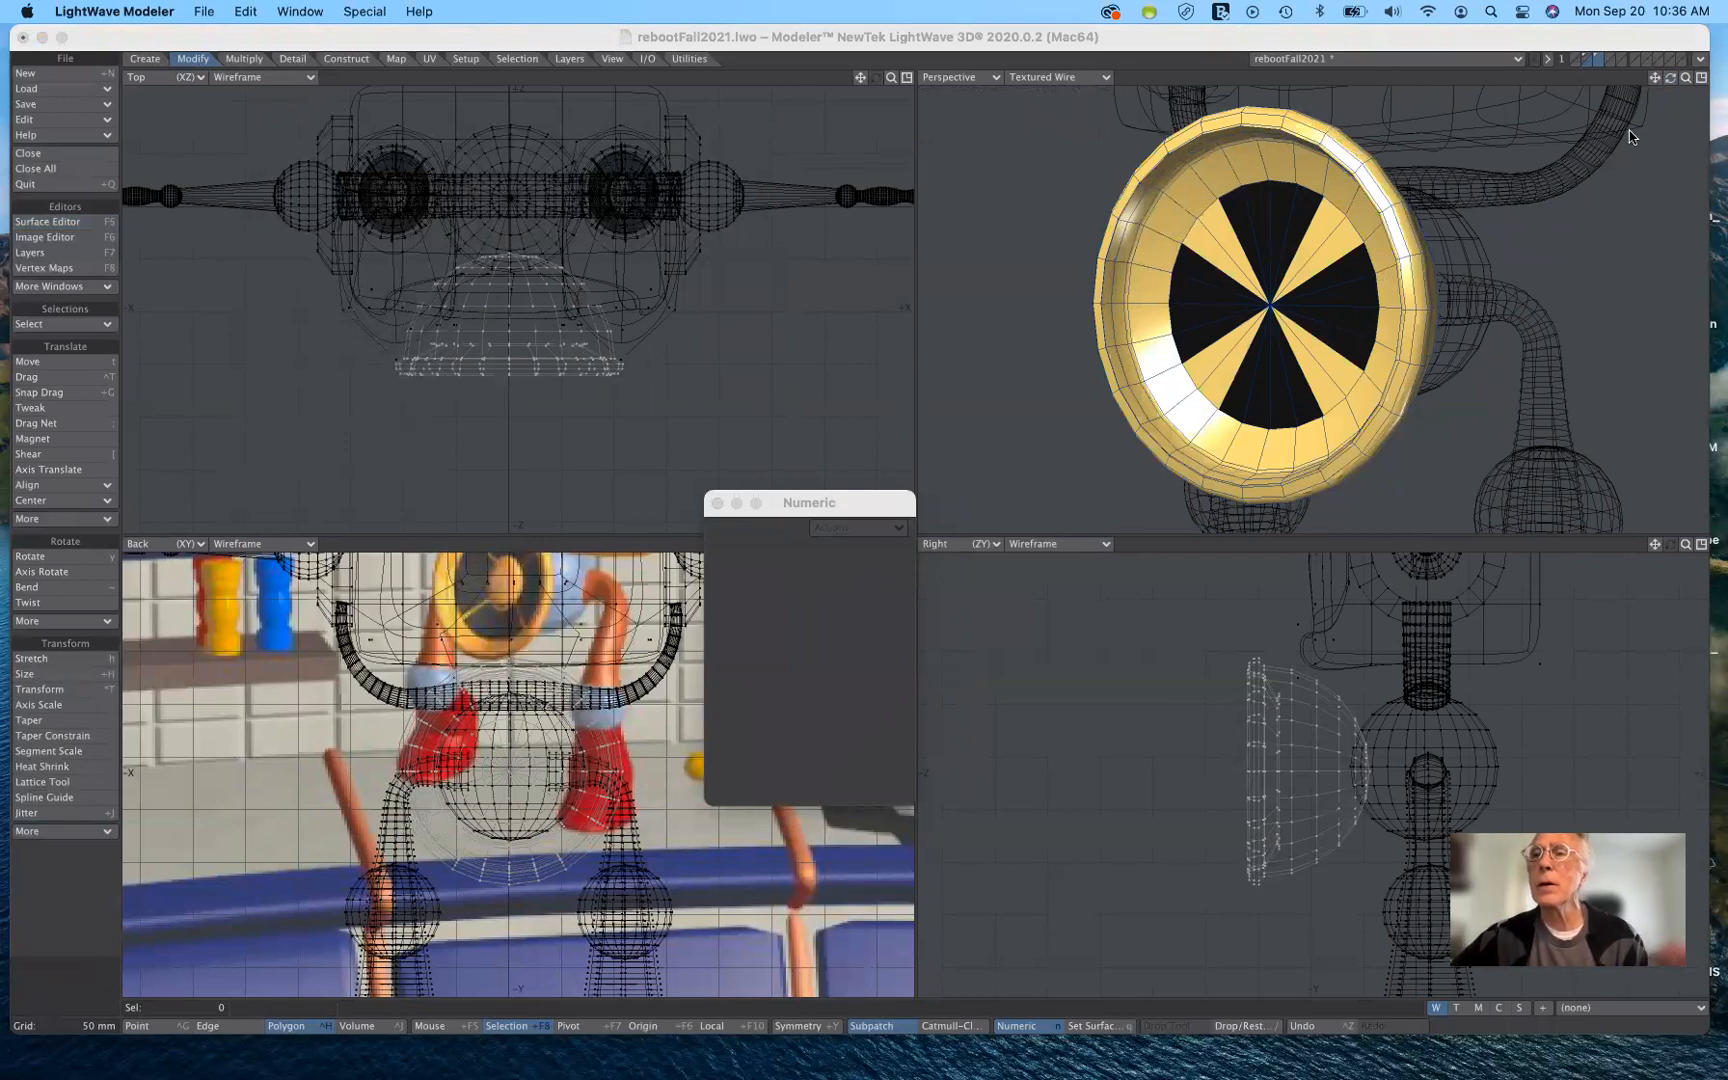
# In an empty layer with the dish as background, draw a ball about 64 mm wide, 68 mm high and 31 mm deep at the dish's centre.
pyautogui.click(1610, 60)
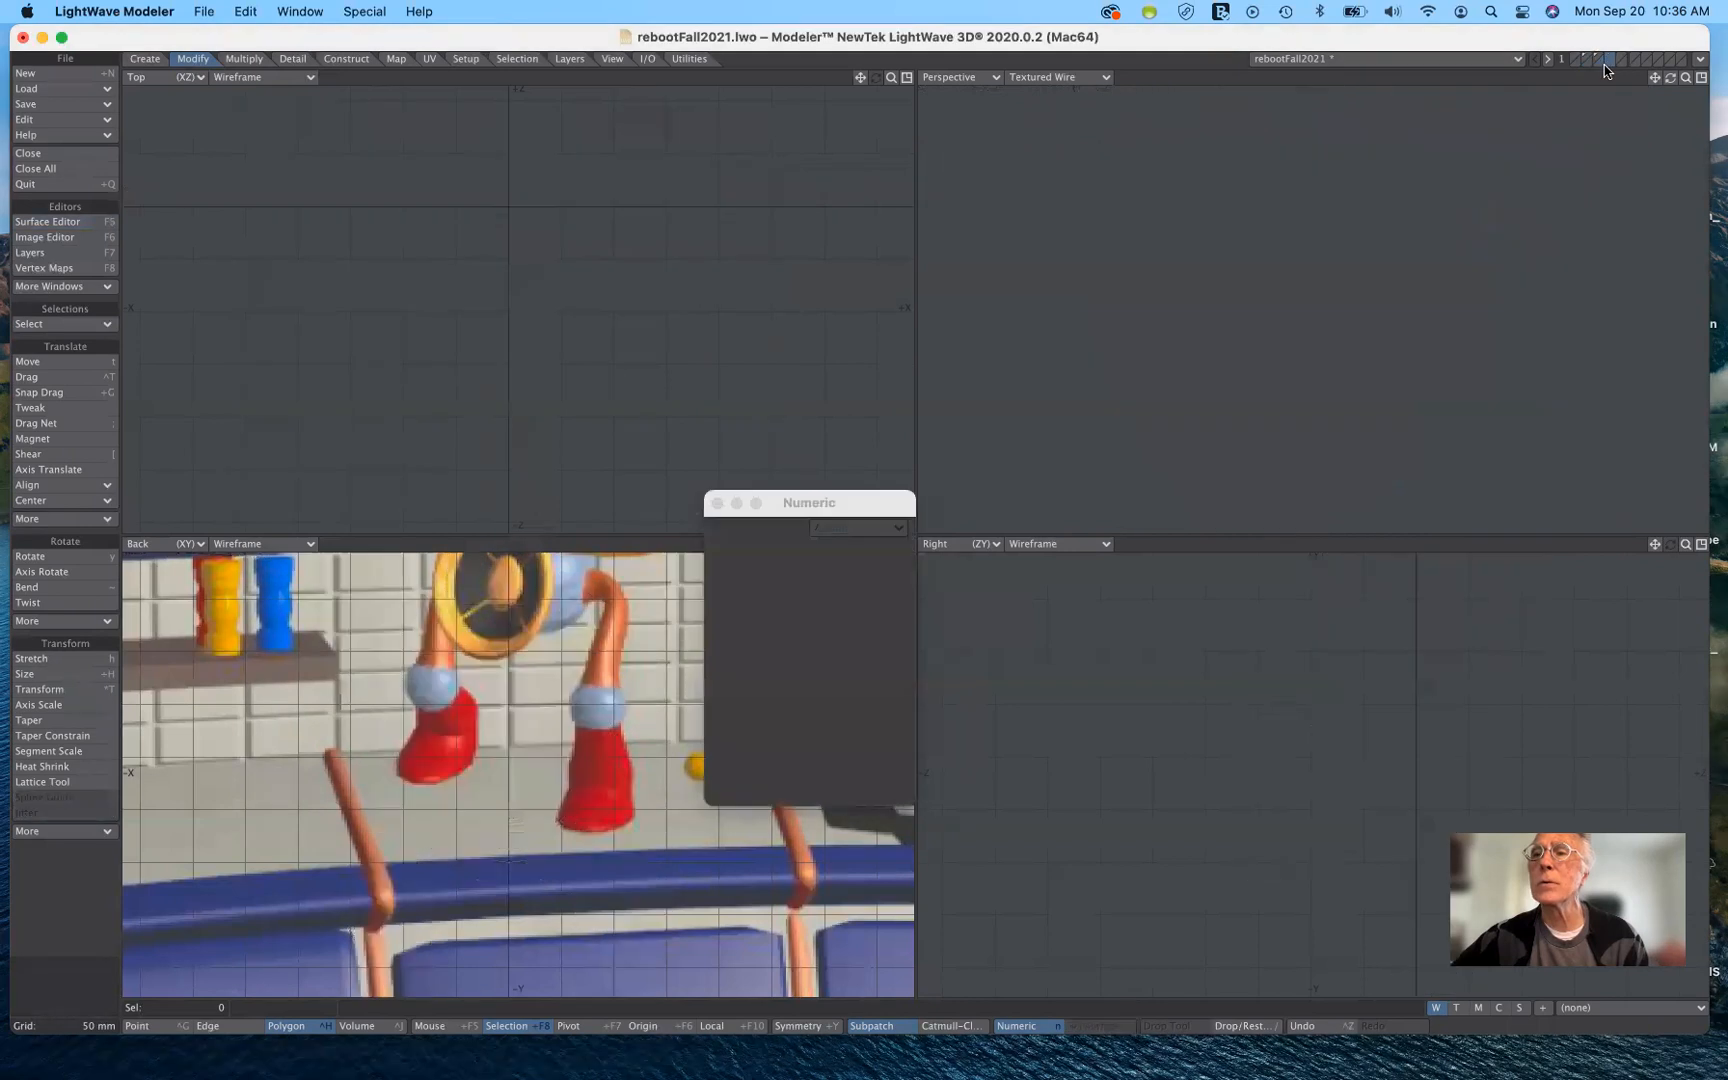
pyautogui.click(1598, 66)
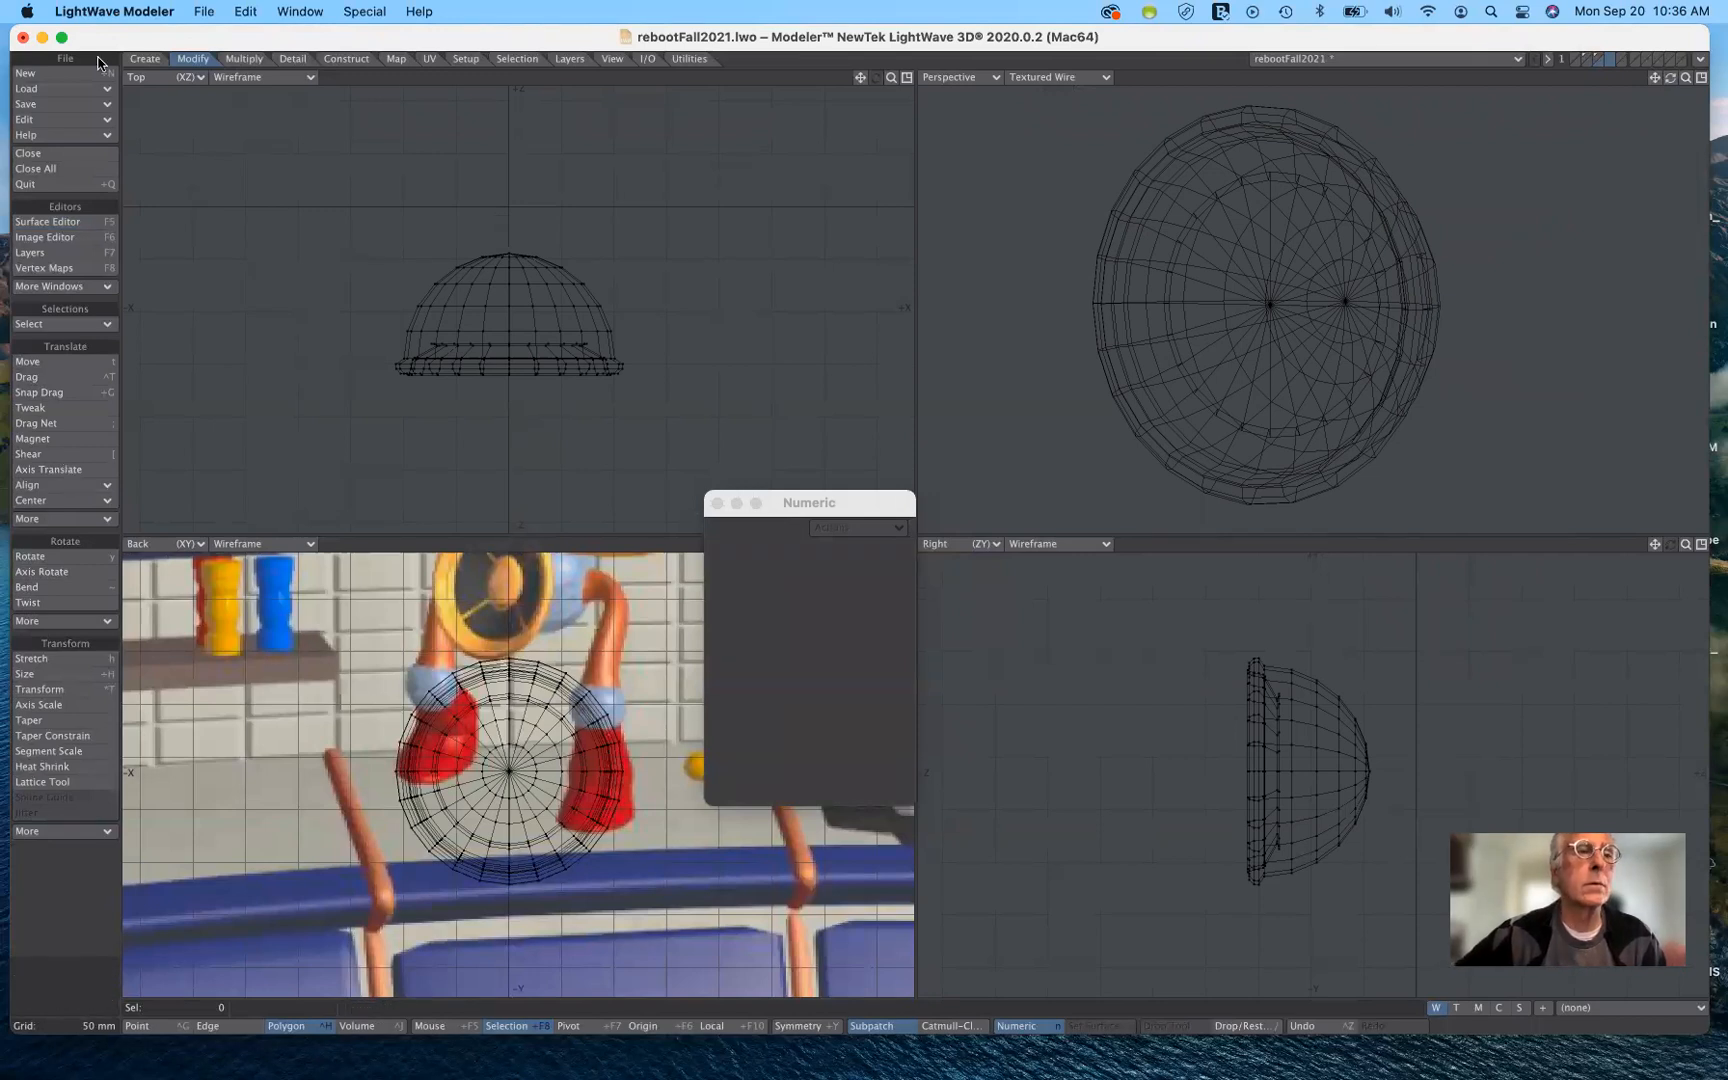
pyautogui.click(149, 62)
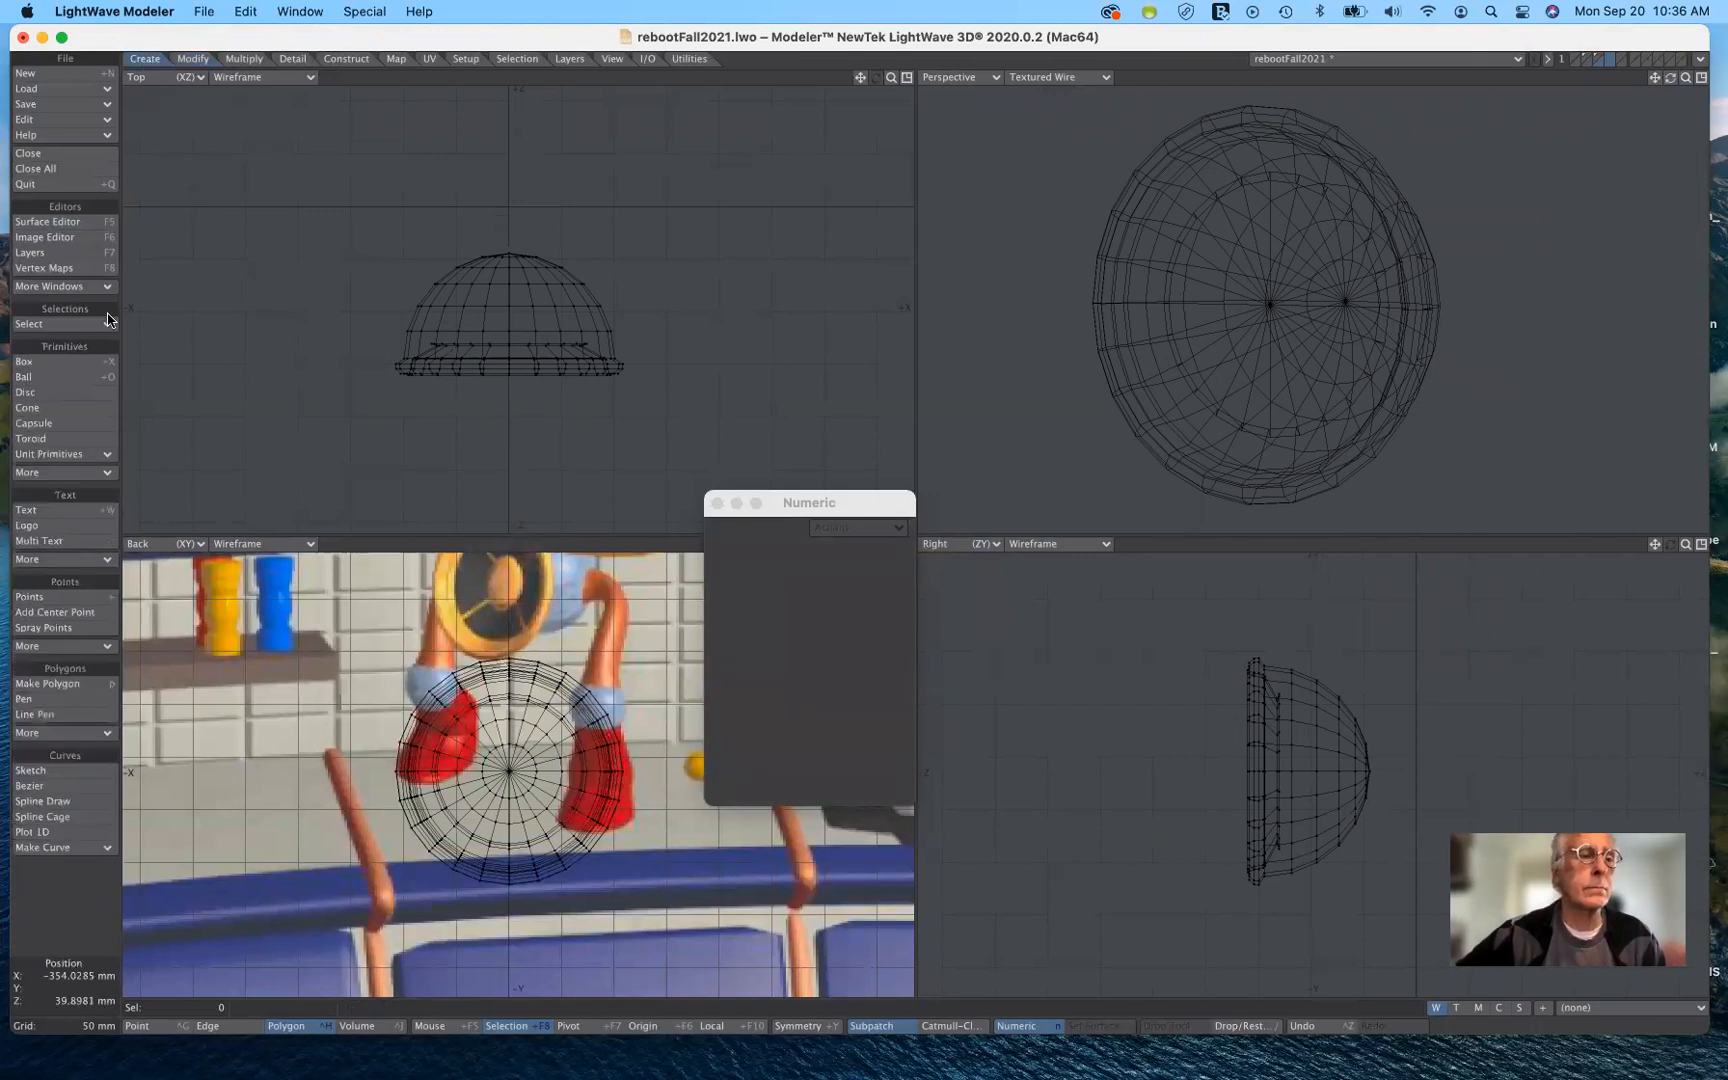
pyautogui.click(55, 377)
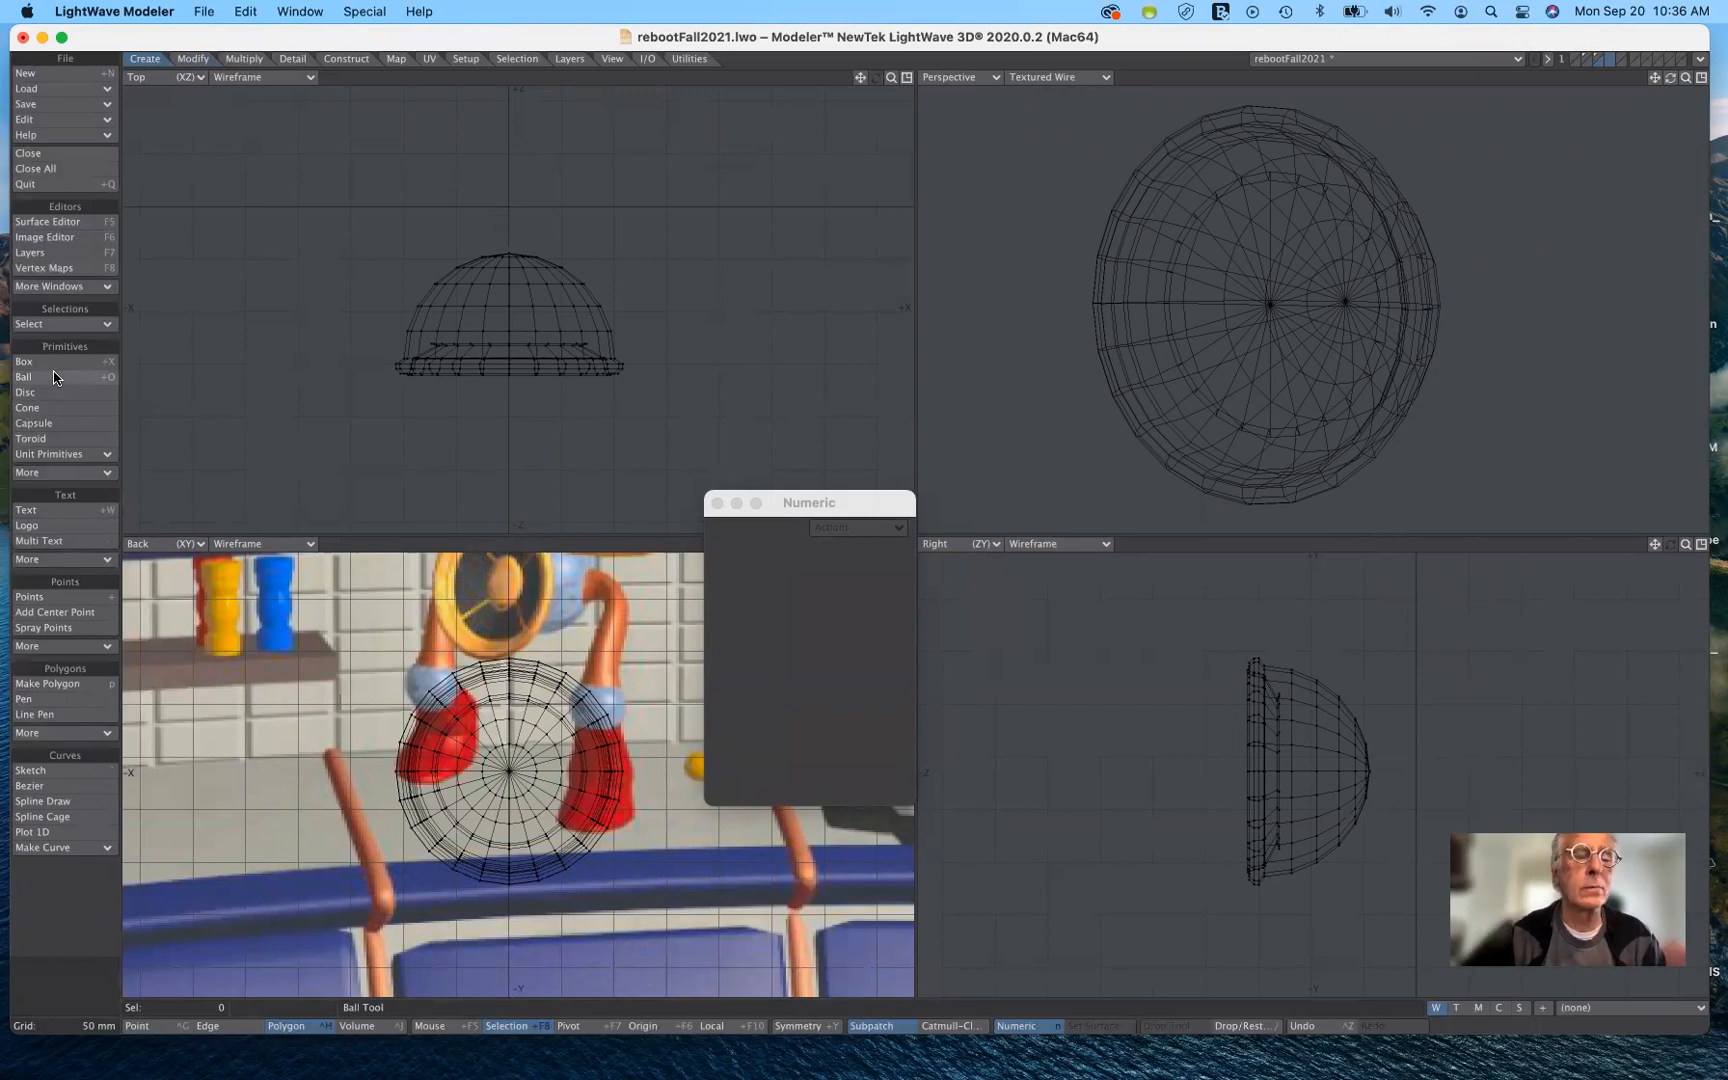
pyautogui.moveTo(509, 775); pyautogui.dragTo(543, 806)
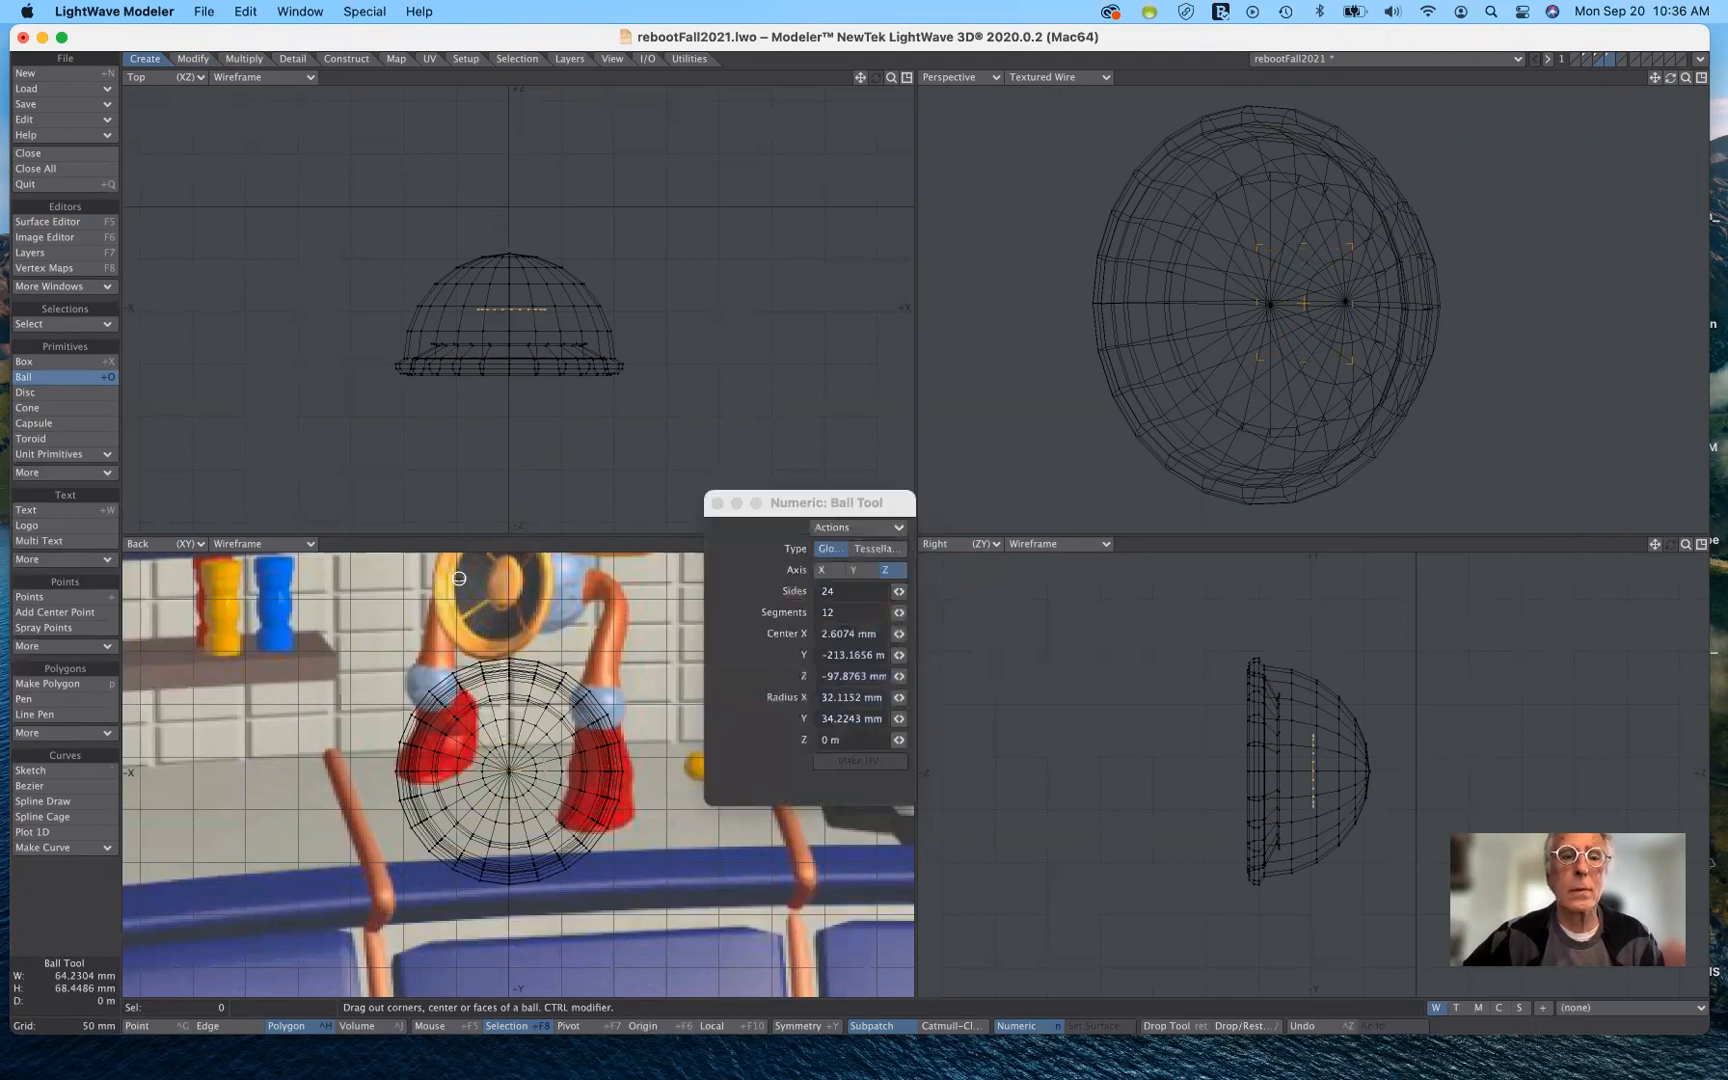
pyautogui.moveTo(516, 314); pyautogui.dragTo(638, 509)
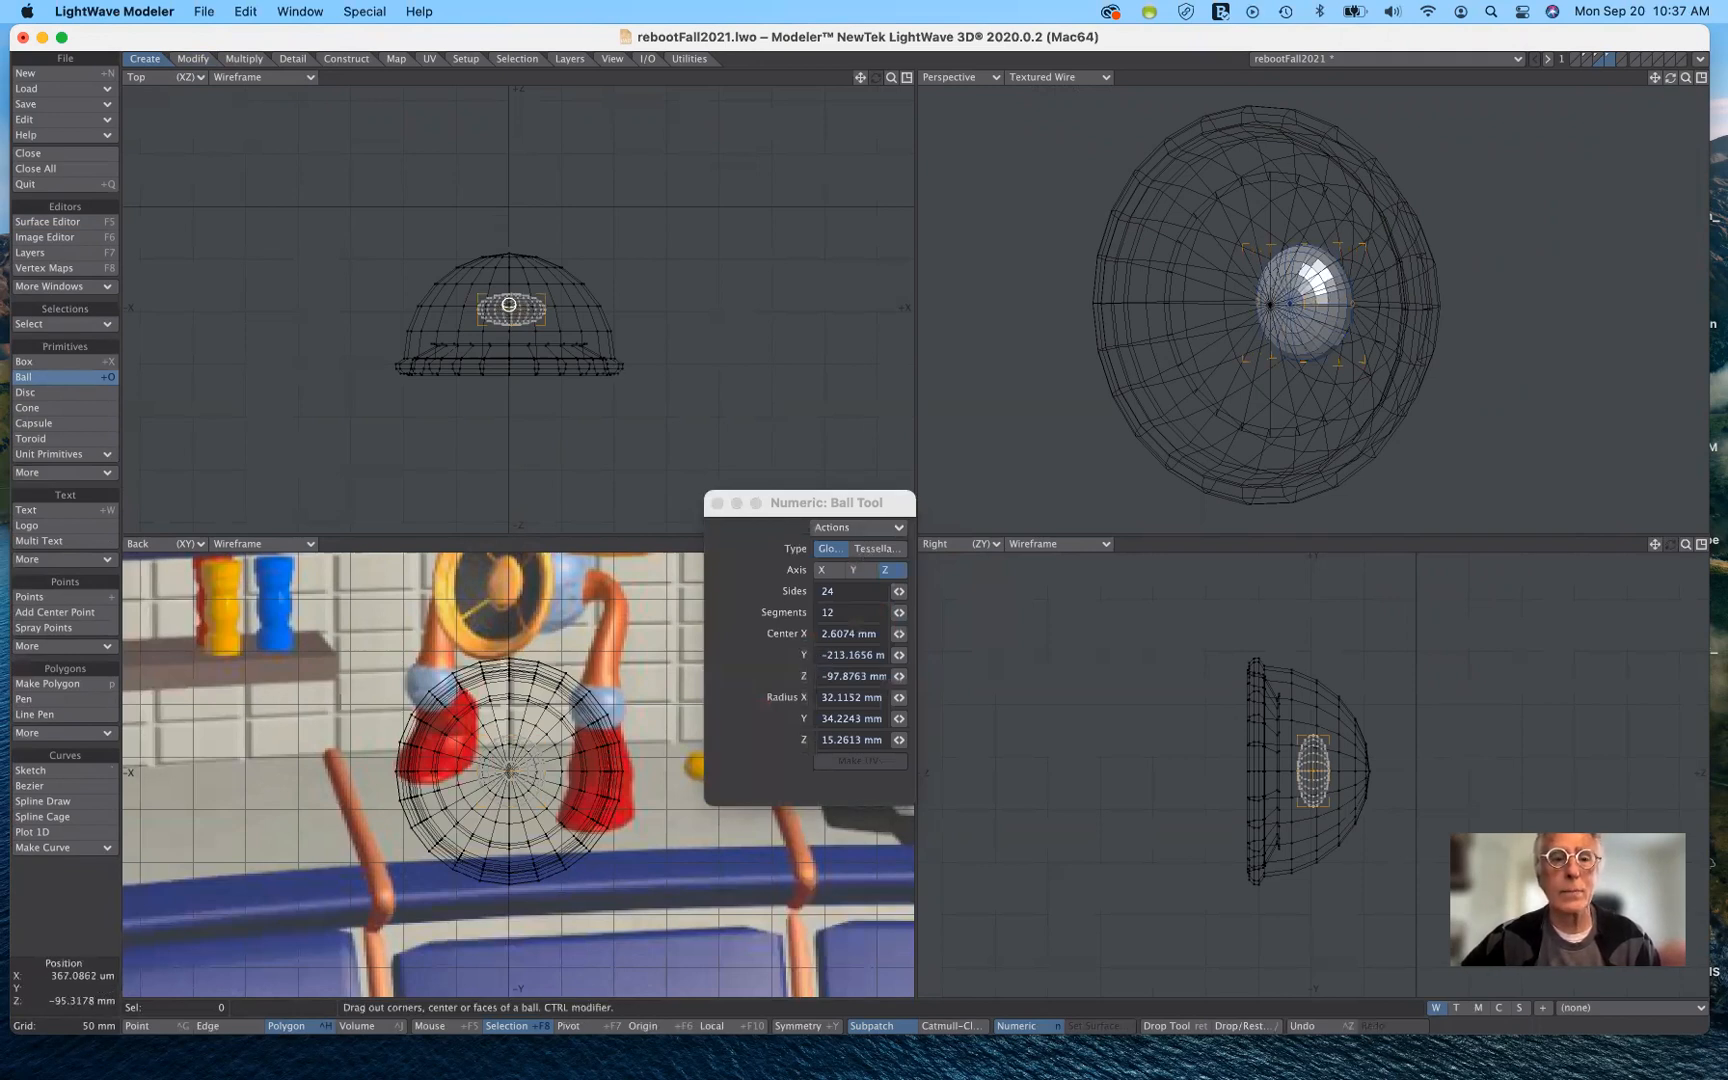
pyautogui.moveTo(503, 324); pyautogui.dragTo(507, 341)
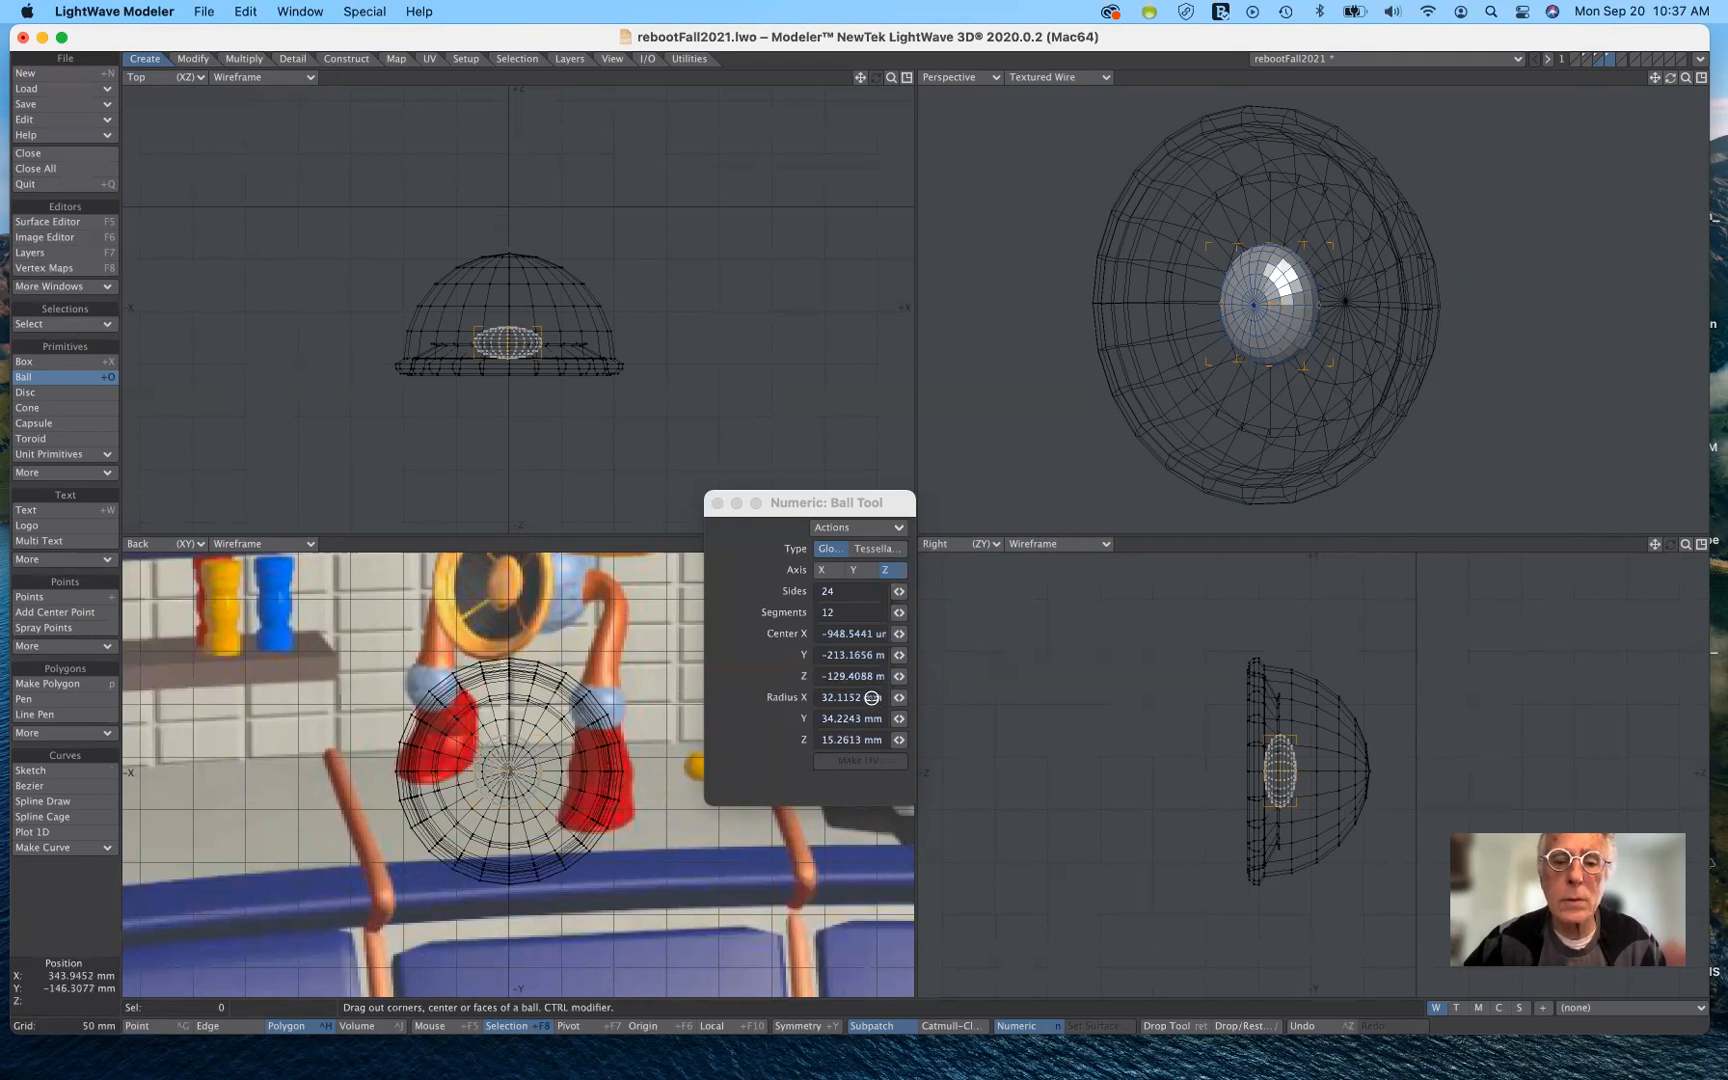
# Set the ball's X and Y radii to 32 mm each.
pyautogui.moveTo(874, 703); pyautogui.dragTo(810, 699)
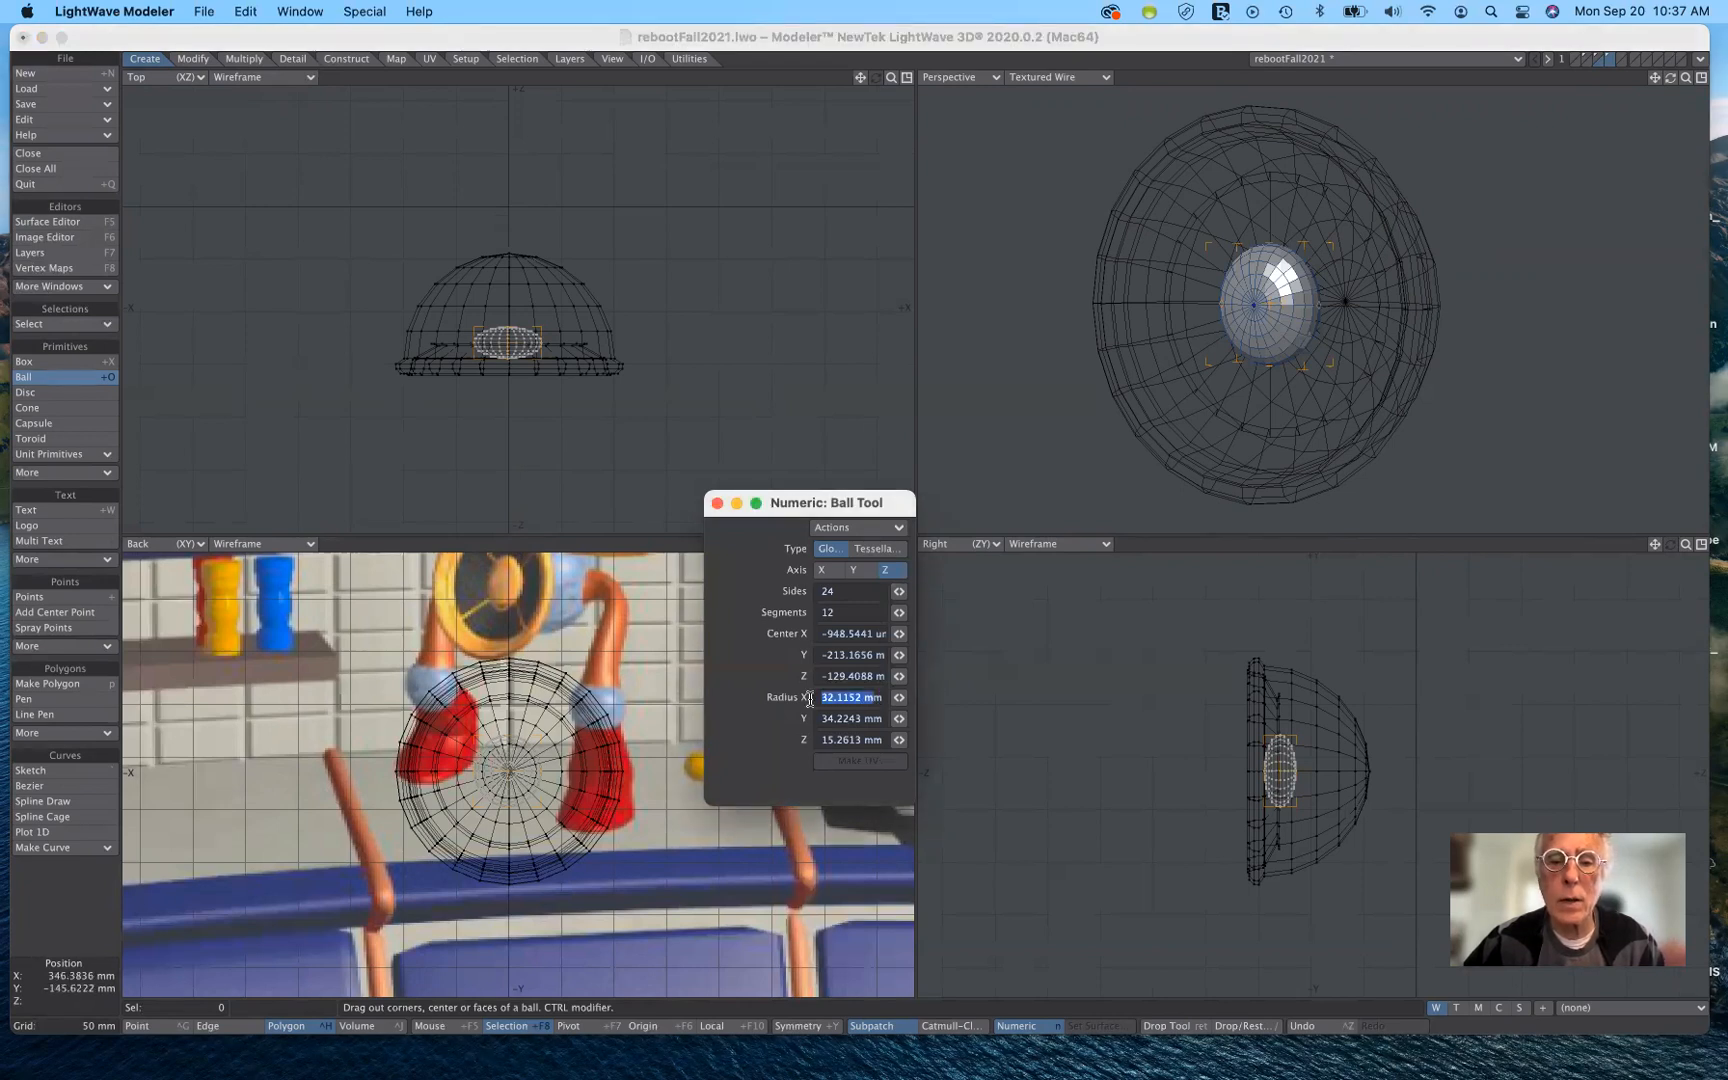
pyautogui.write('m')
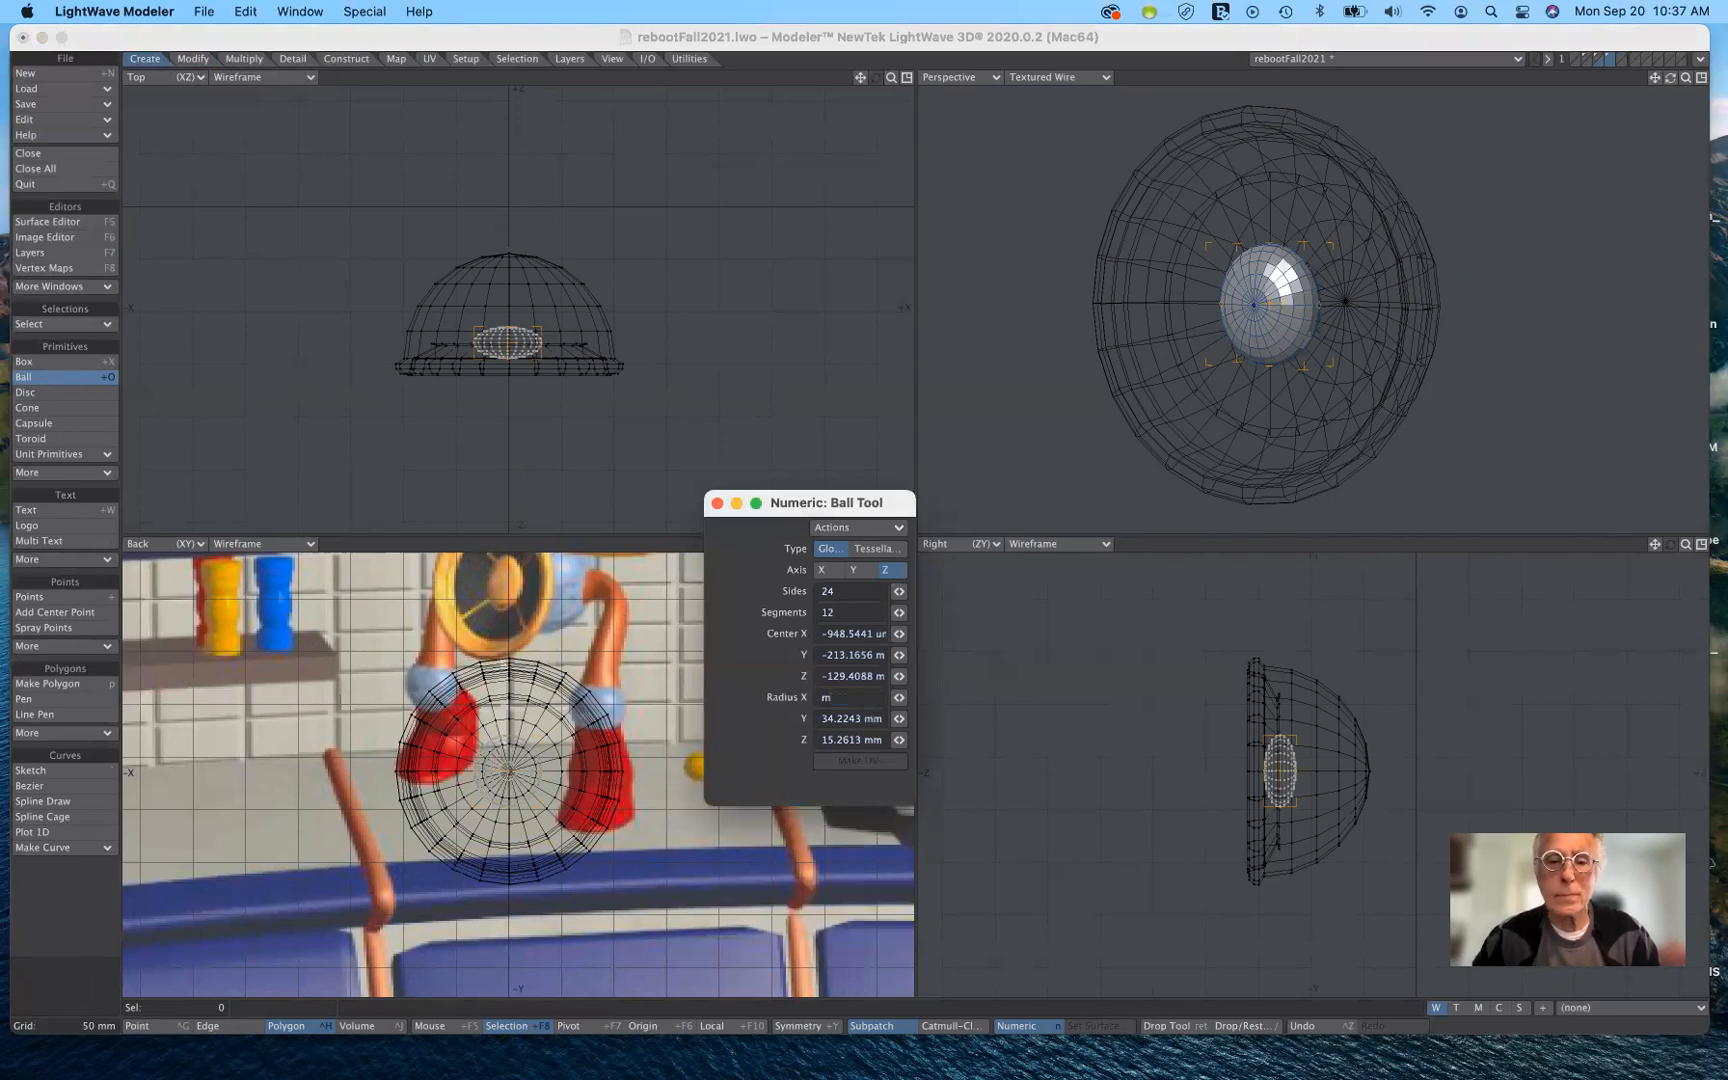
pyautogui.write('32mm')
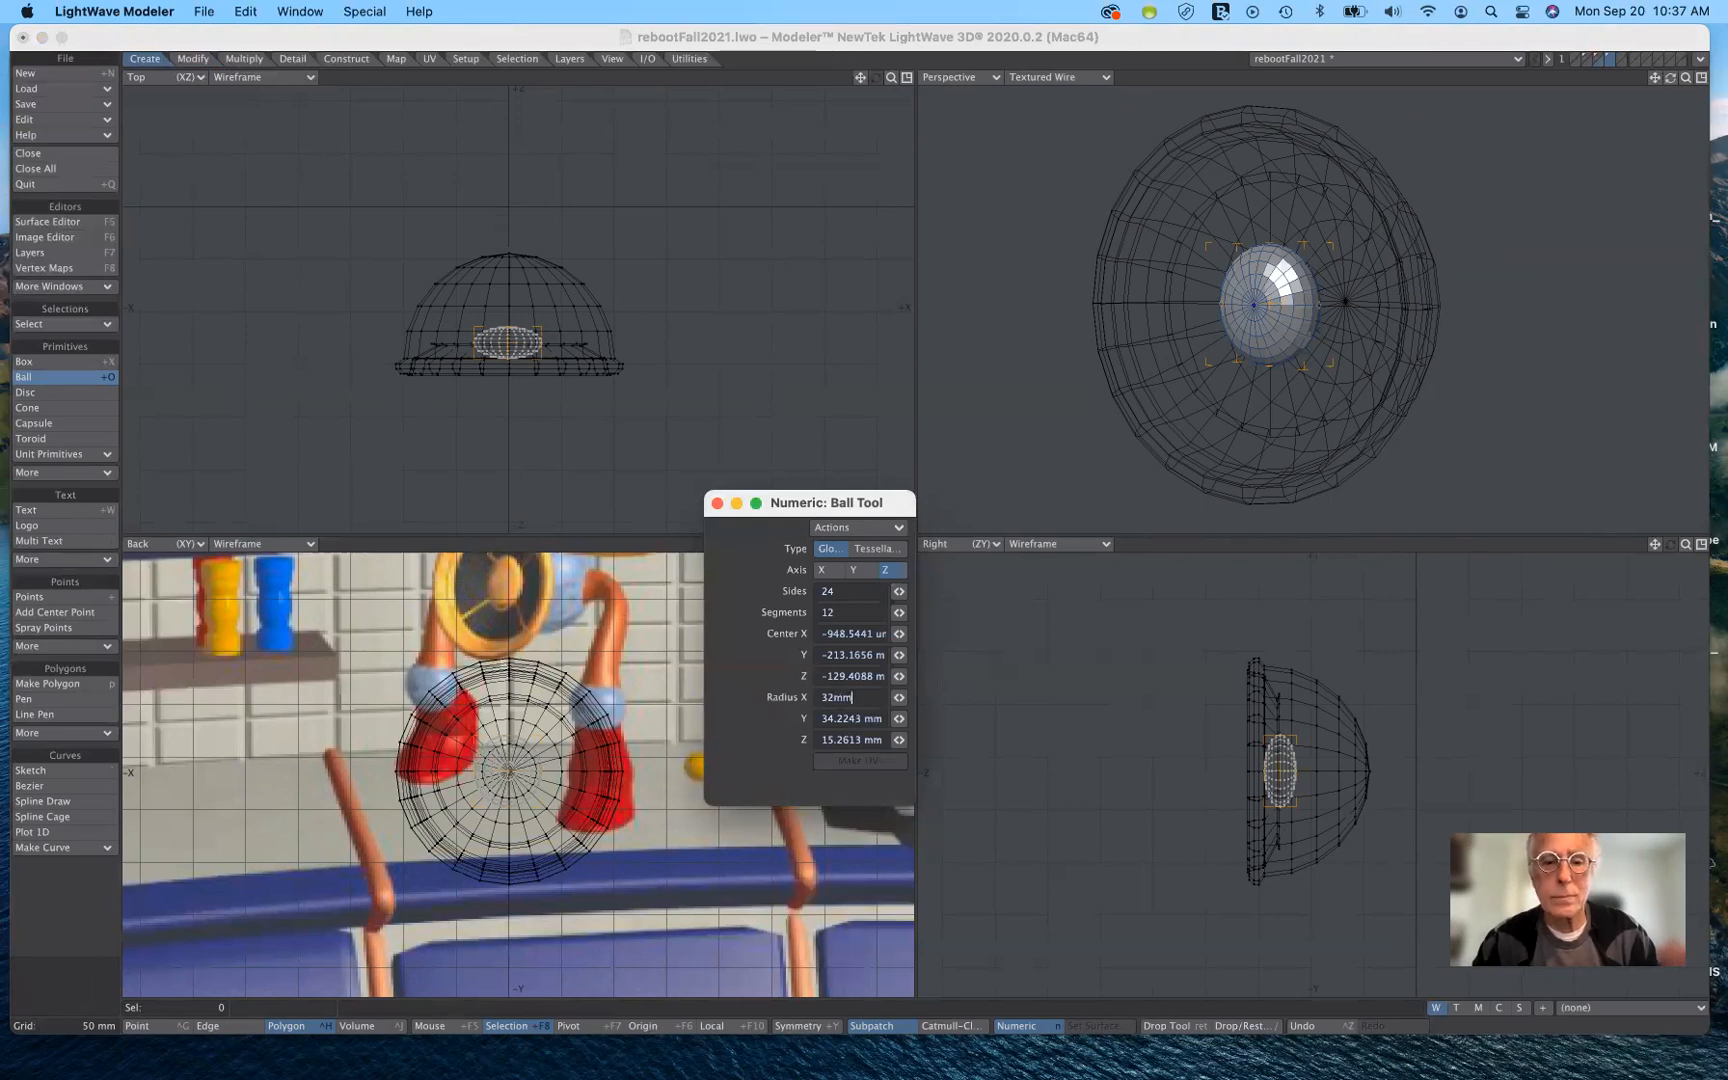
pyautogui.press('Tab')
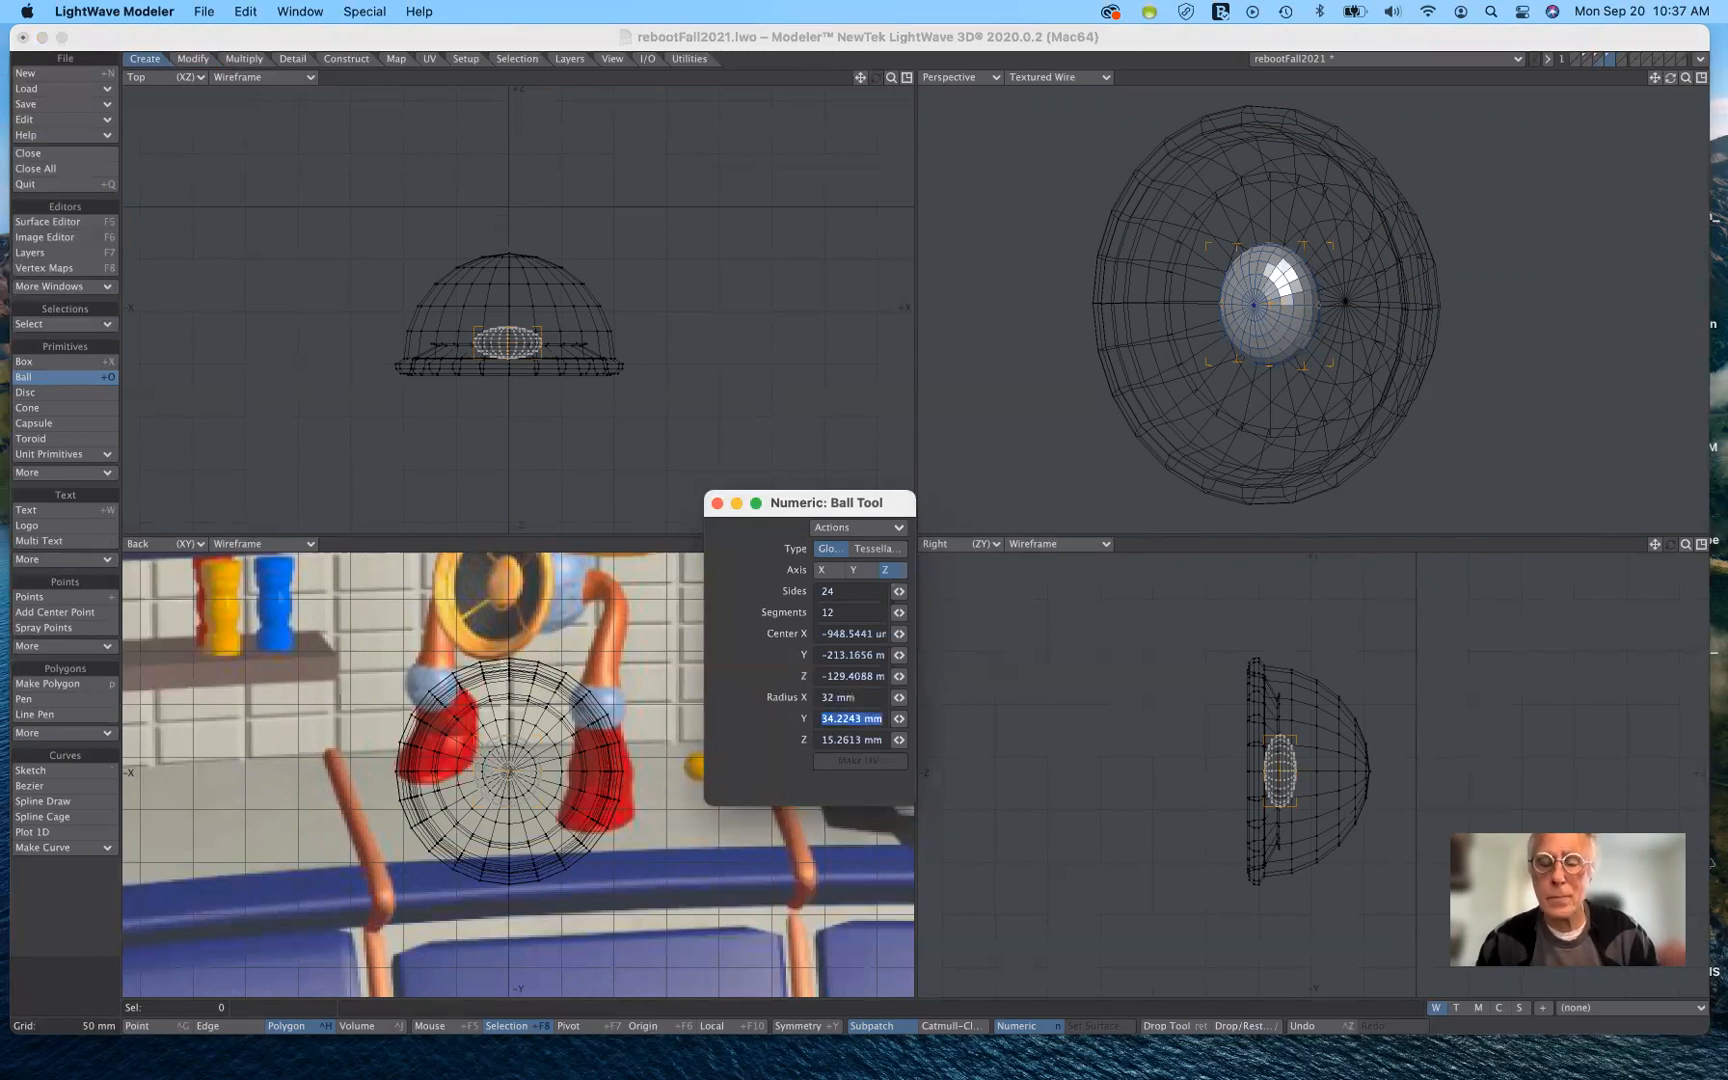
pyautogui.write('32')
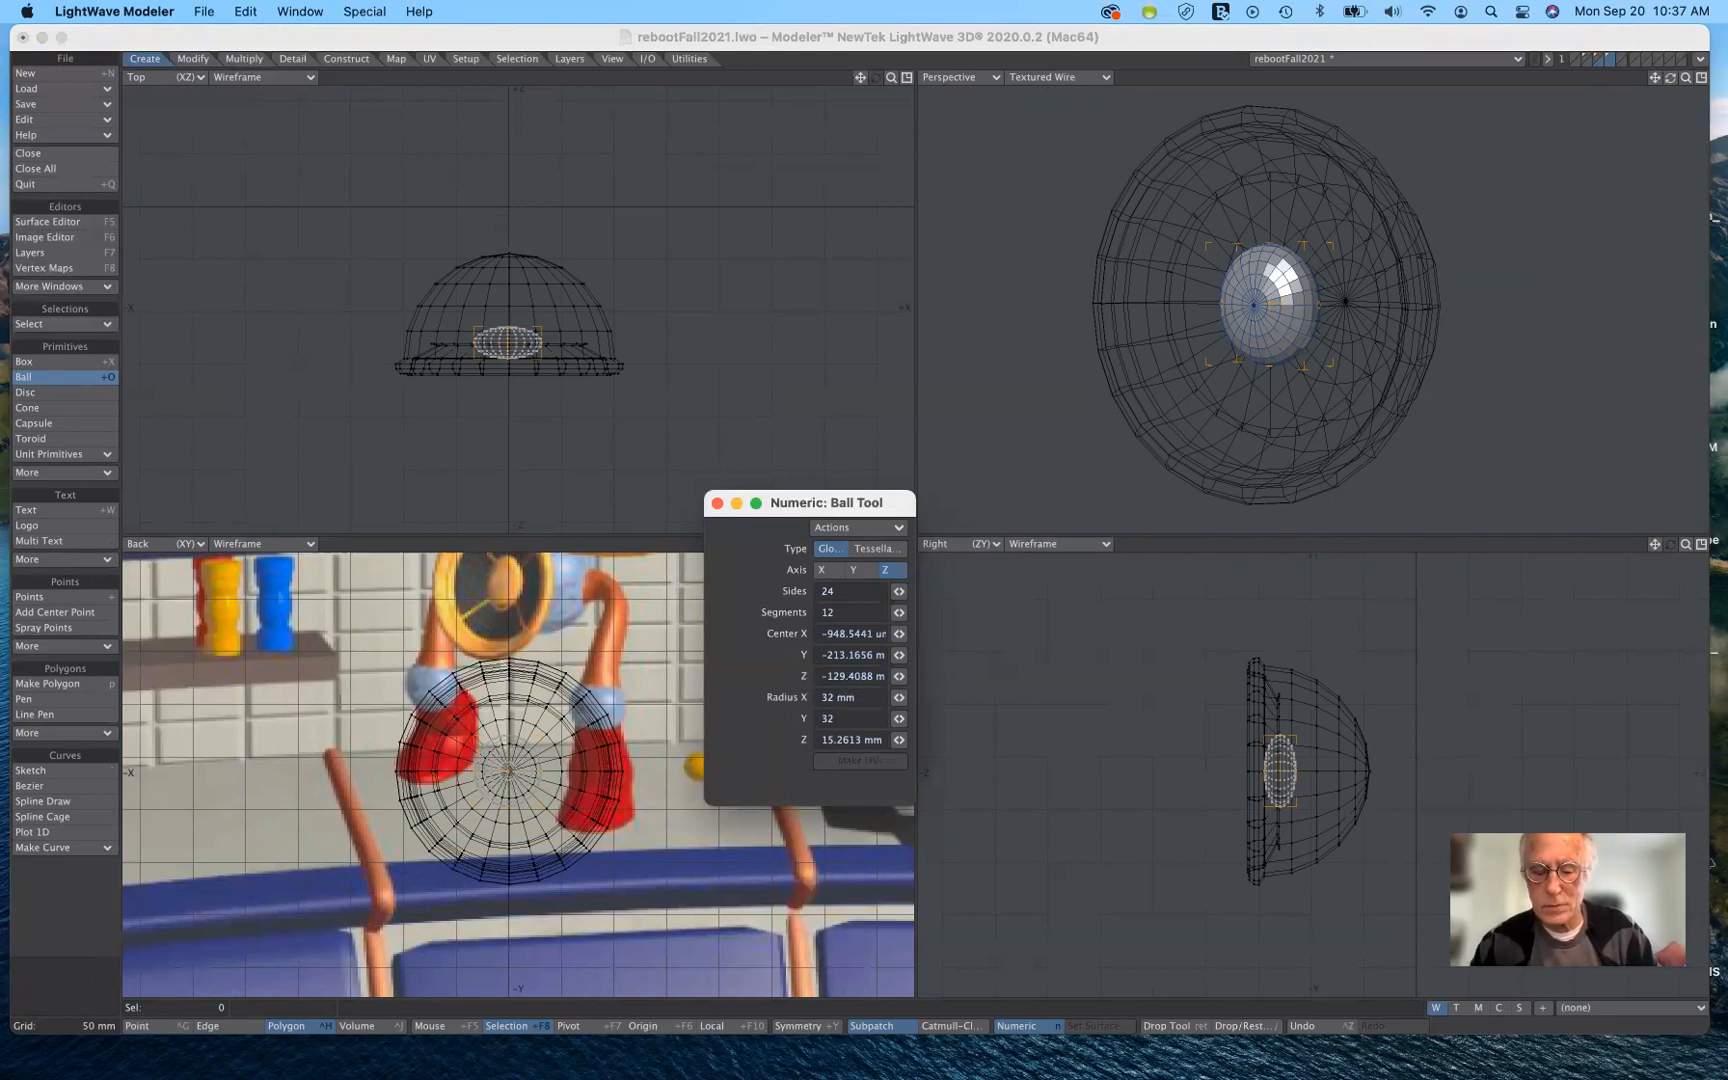
pyautogui.write('mm')
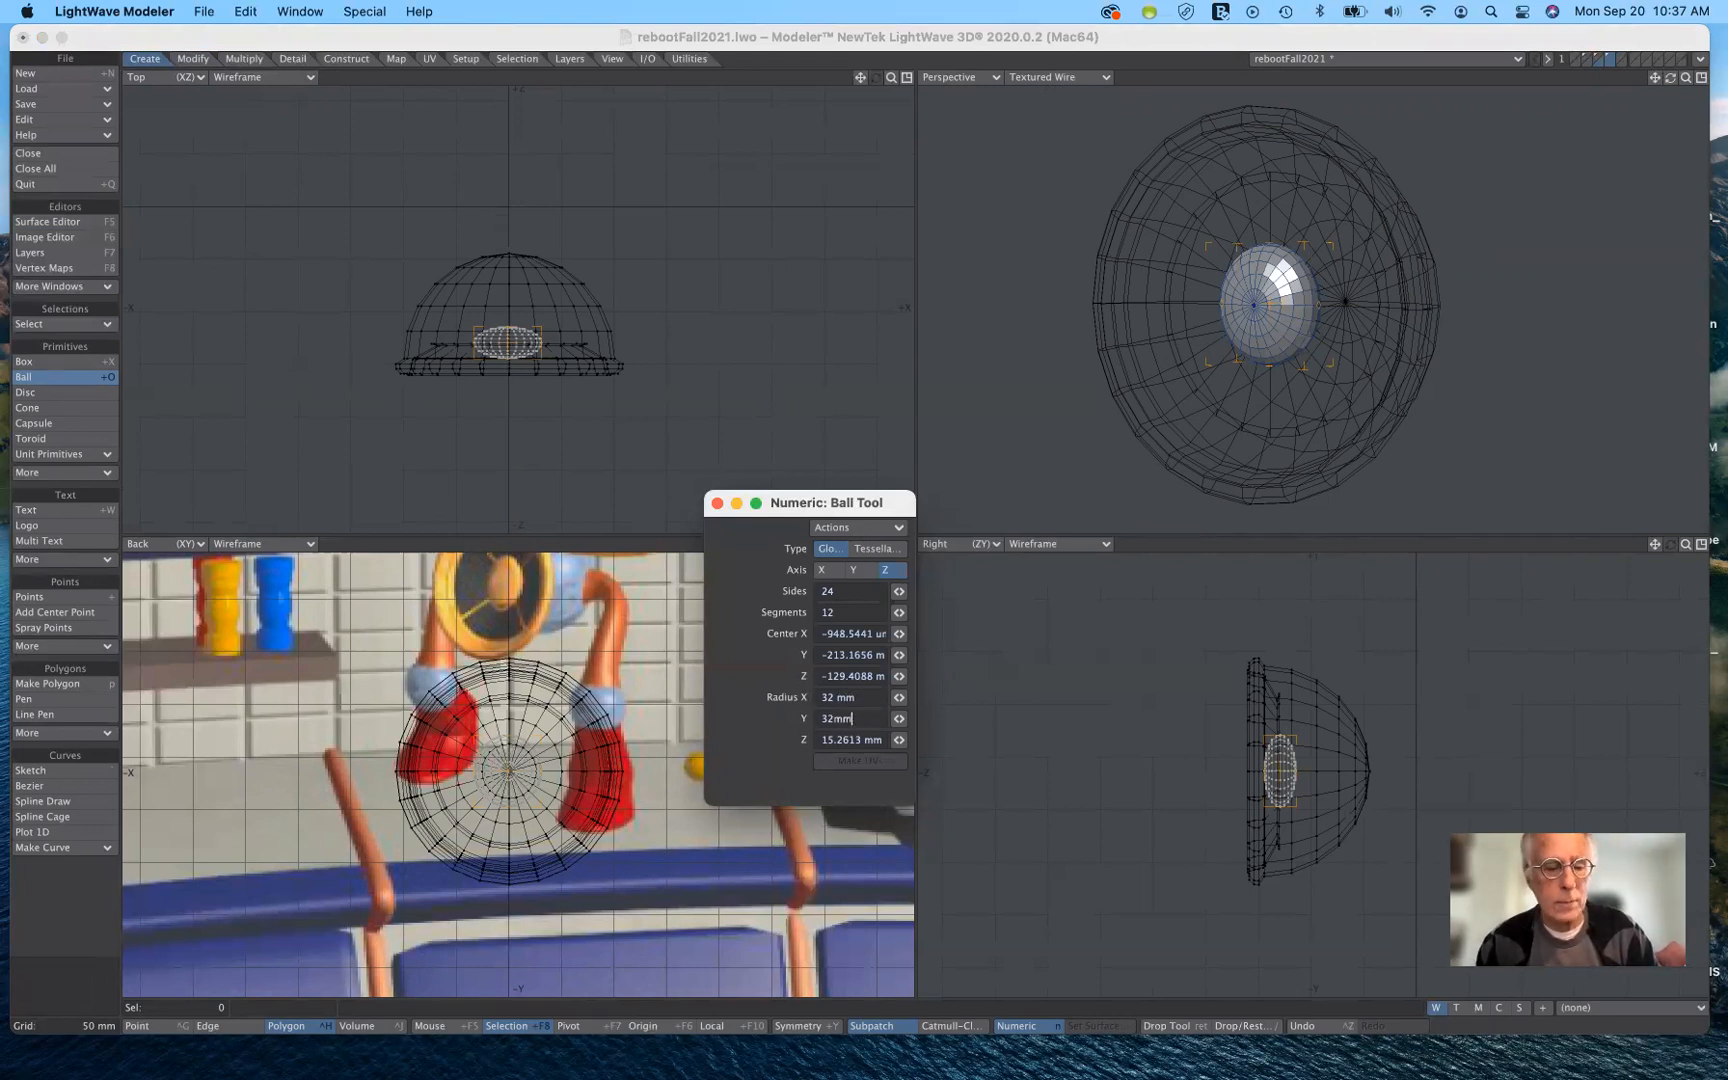
pyautogui.press('Tab')
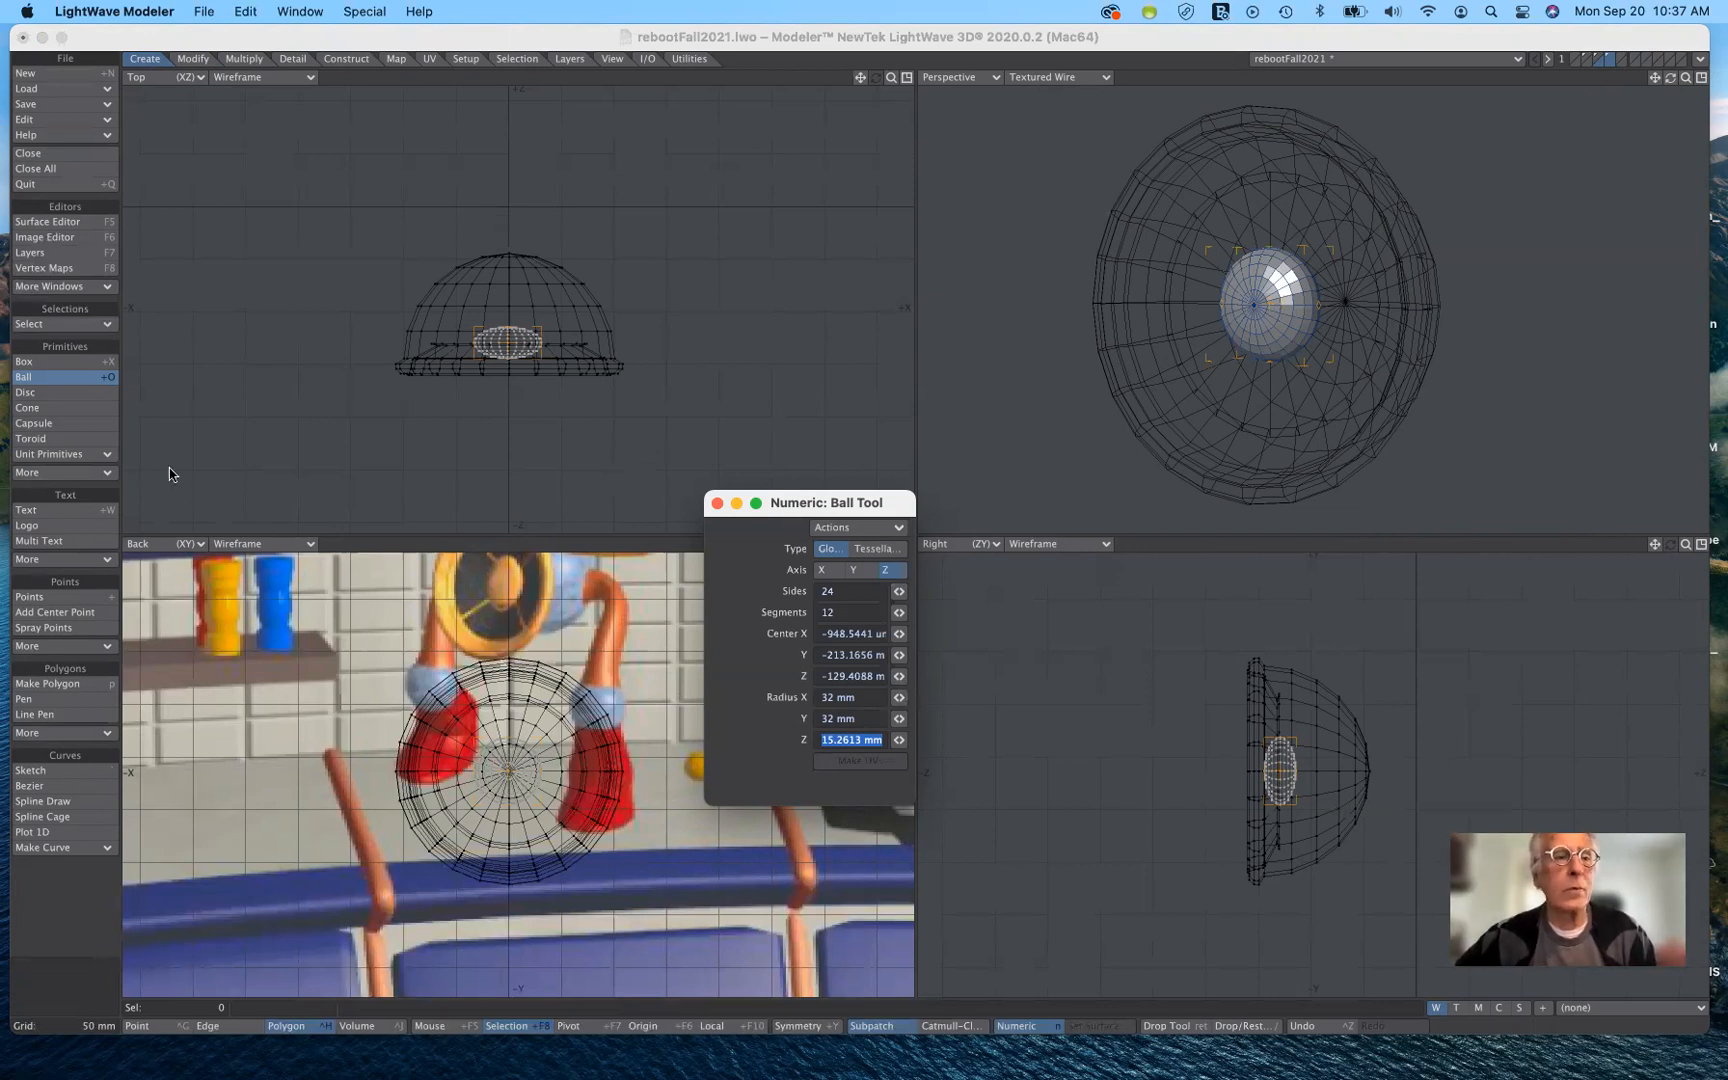
# Finish the ball and assign the existing gold surface to it.
pyautogui.click(75, 381)
pyautogui.click(75, 511)
pyautogui.press('q')
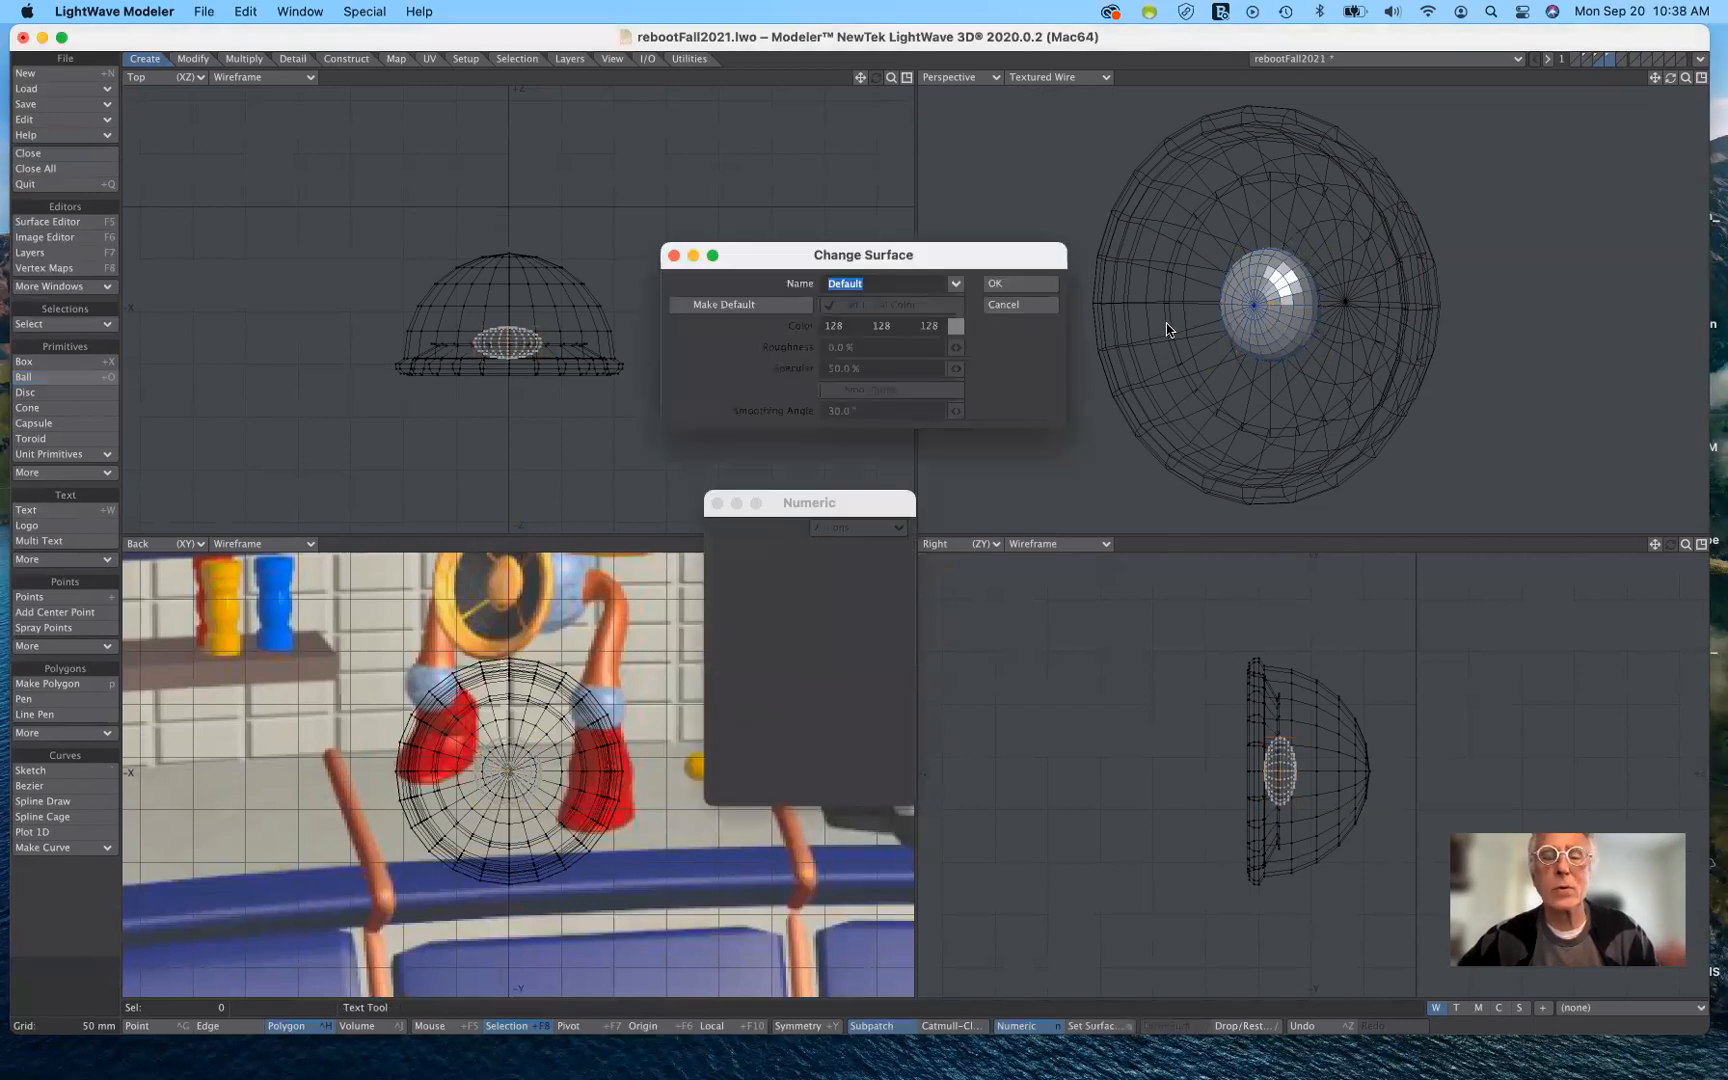
pyautogui.click(956, 284)
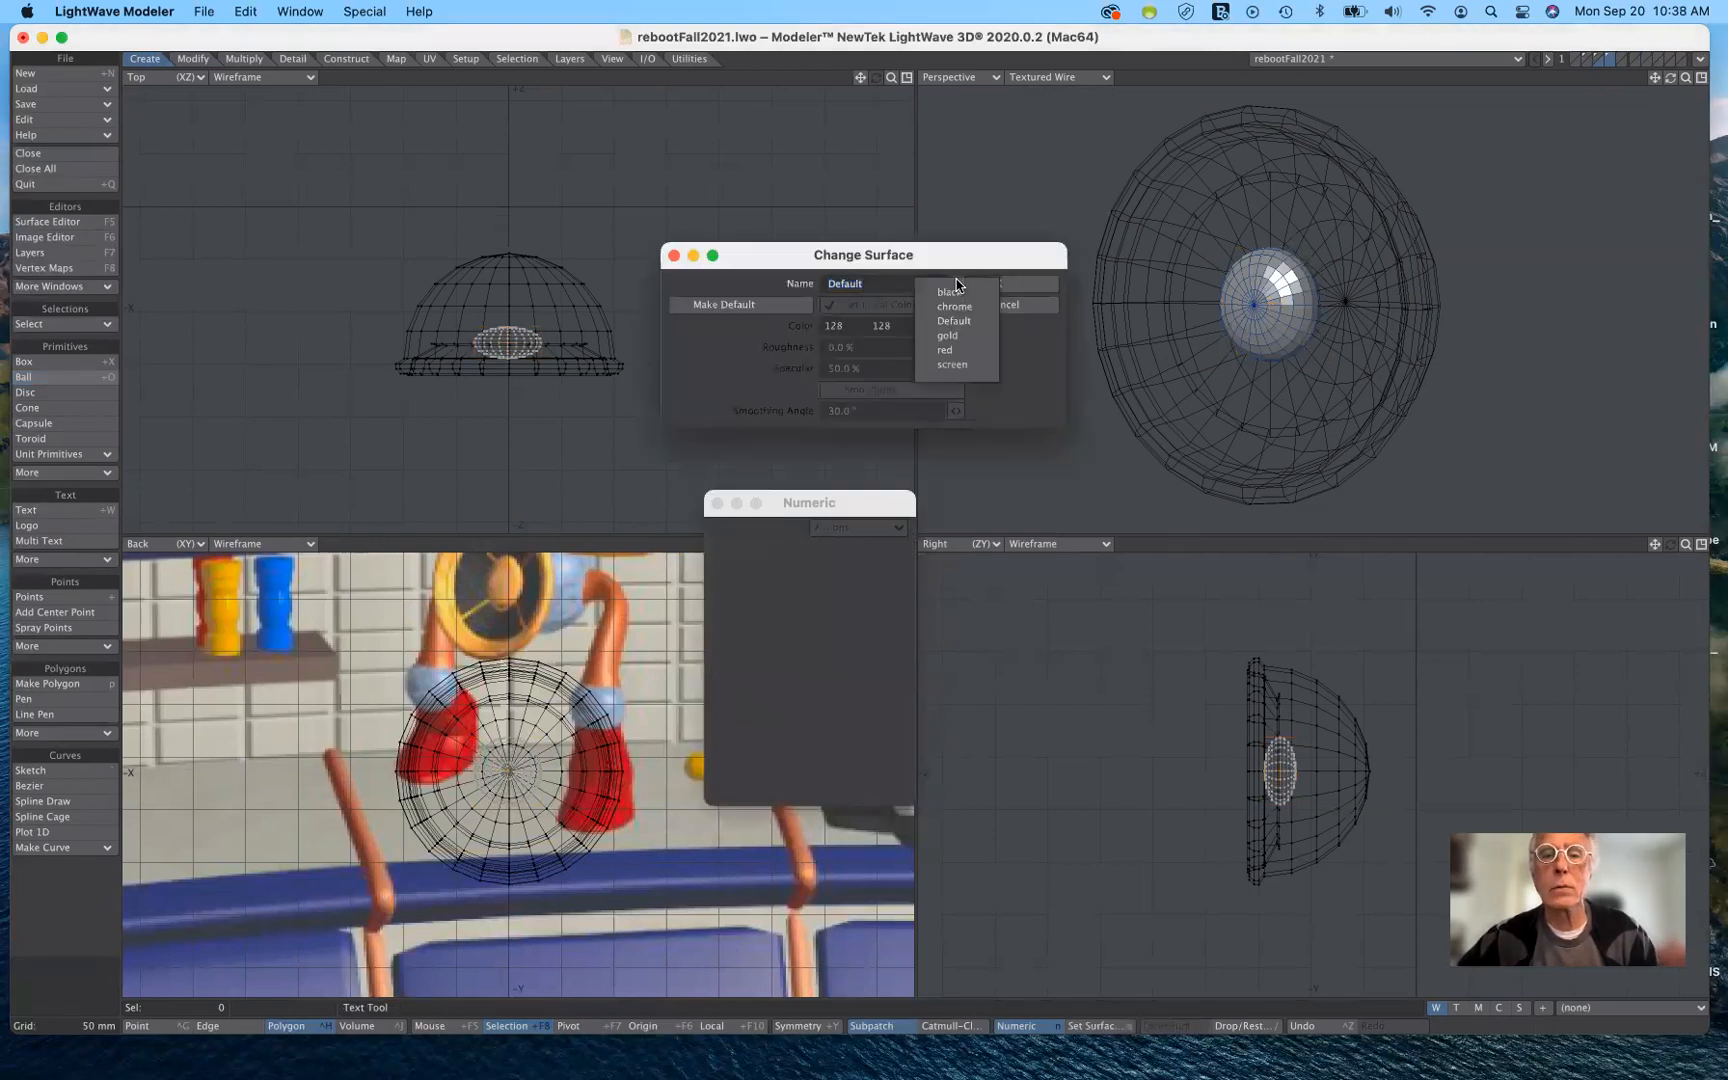
pyautogui.click(966, 336)
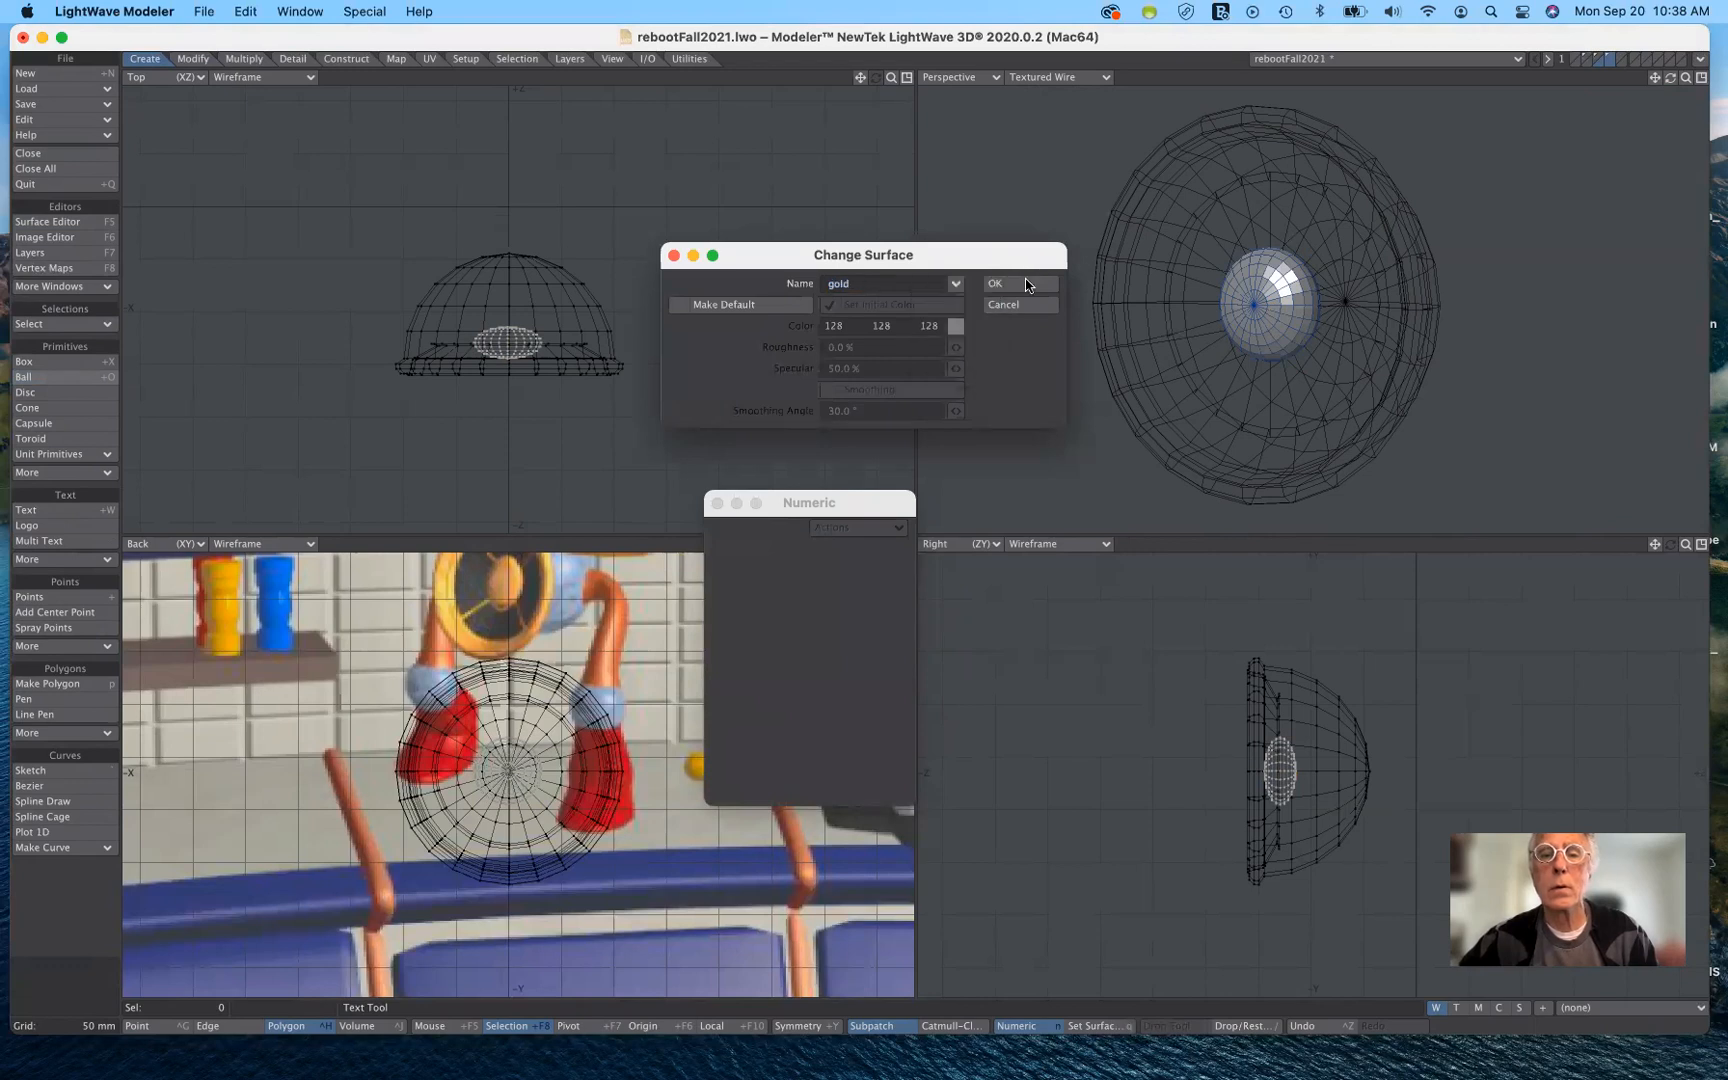
pyautogui.click(1022, 285)
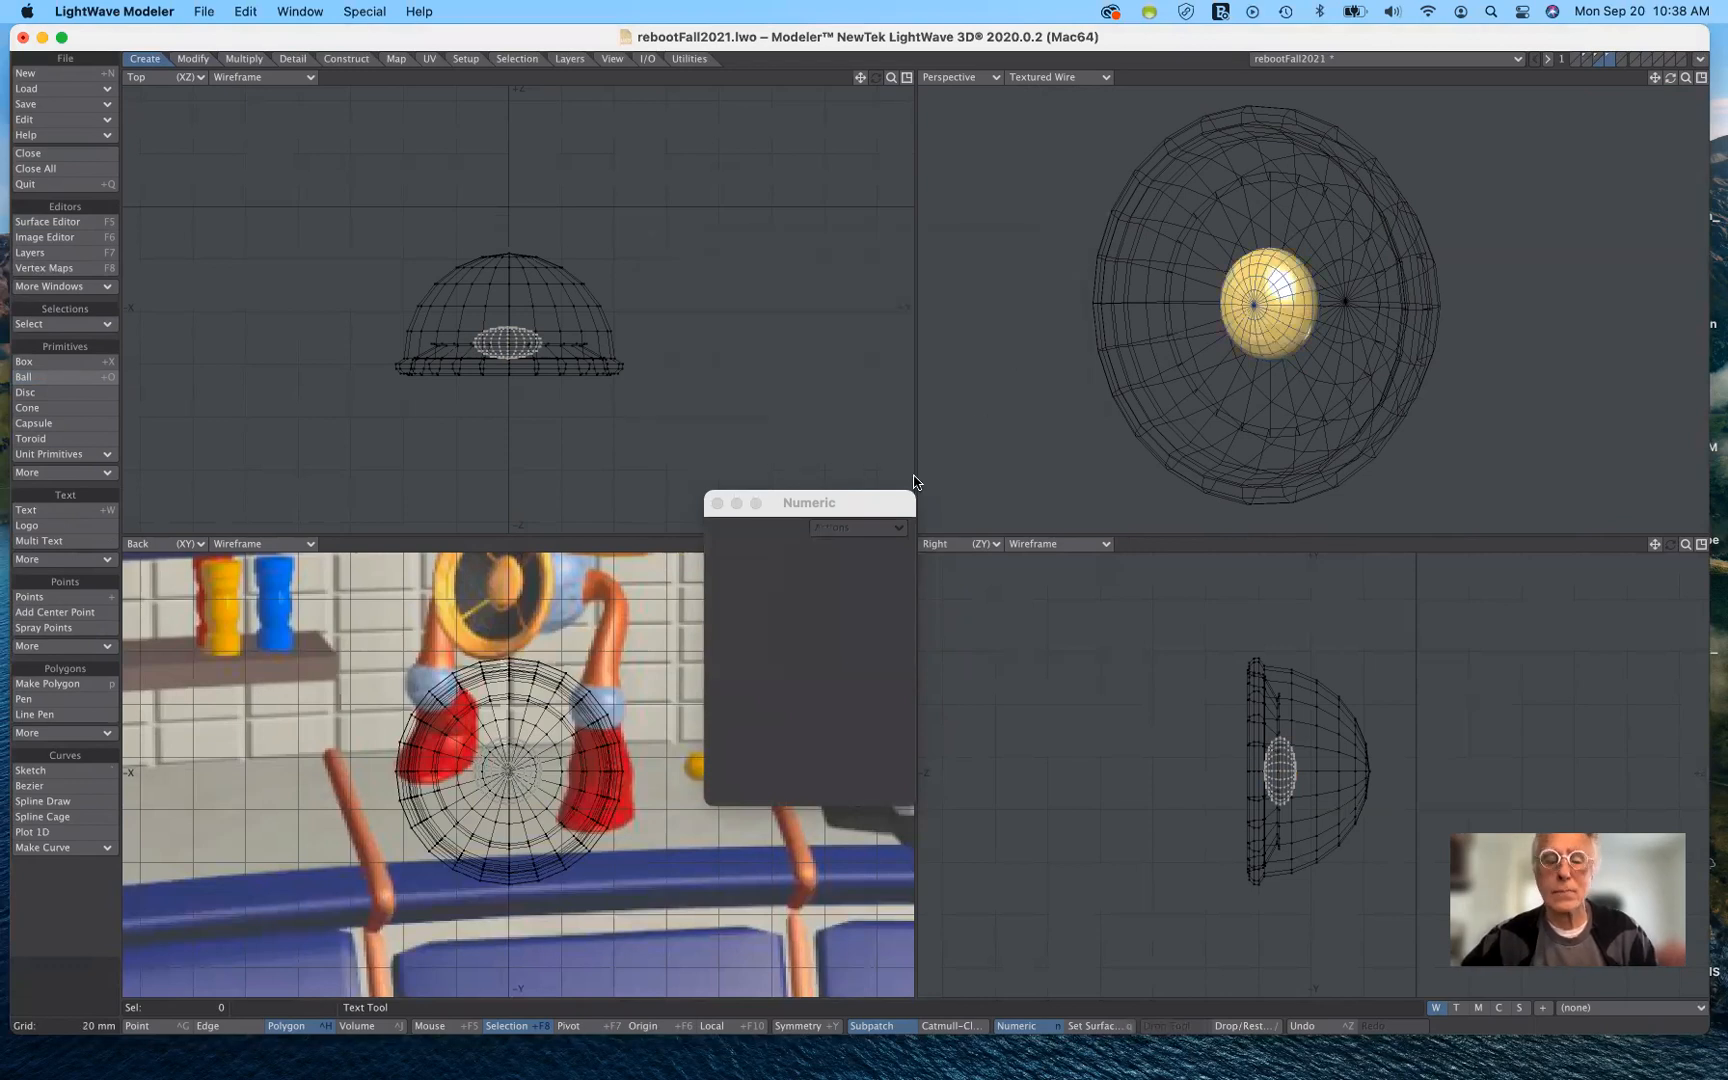
# Cut the gold ball from its layer and paste it into the dish's layer.
pyautogui.press('super+x')
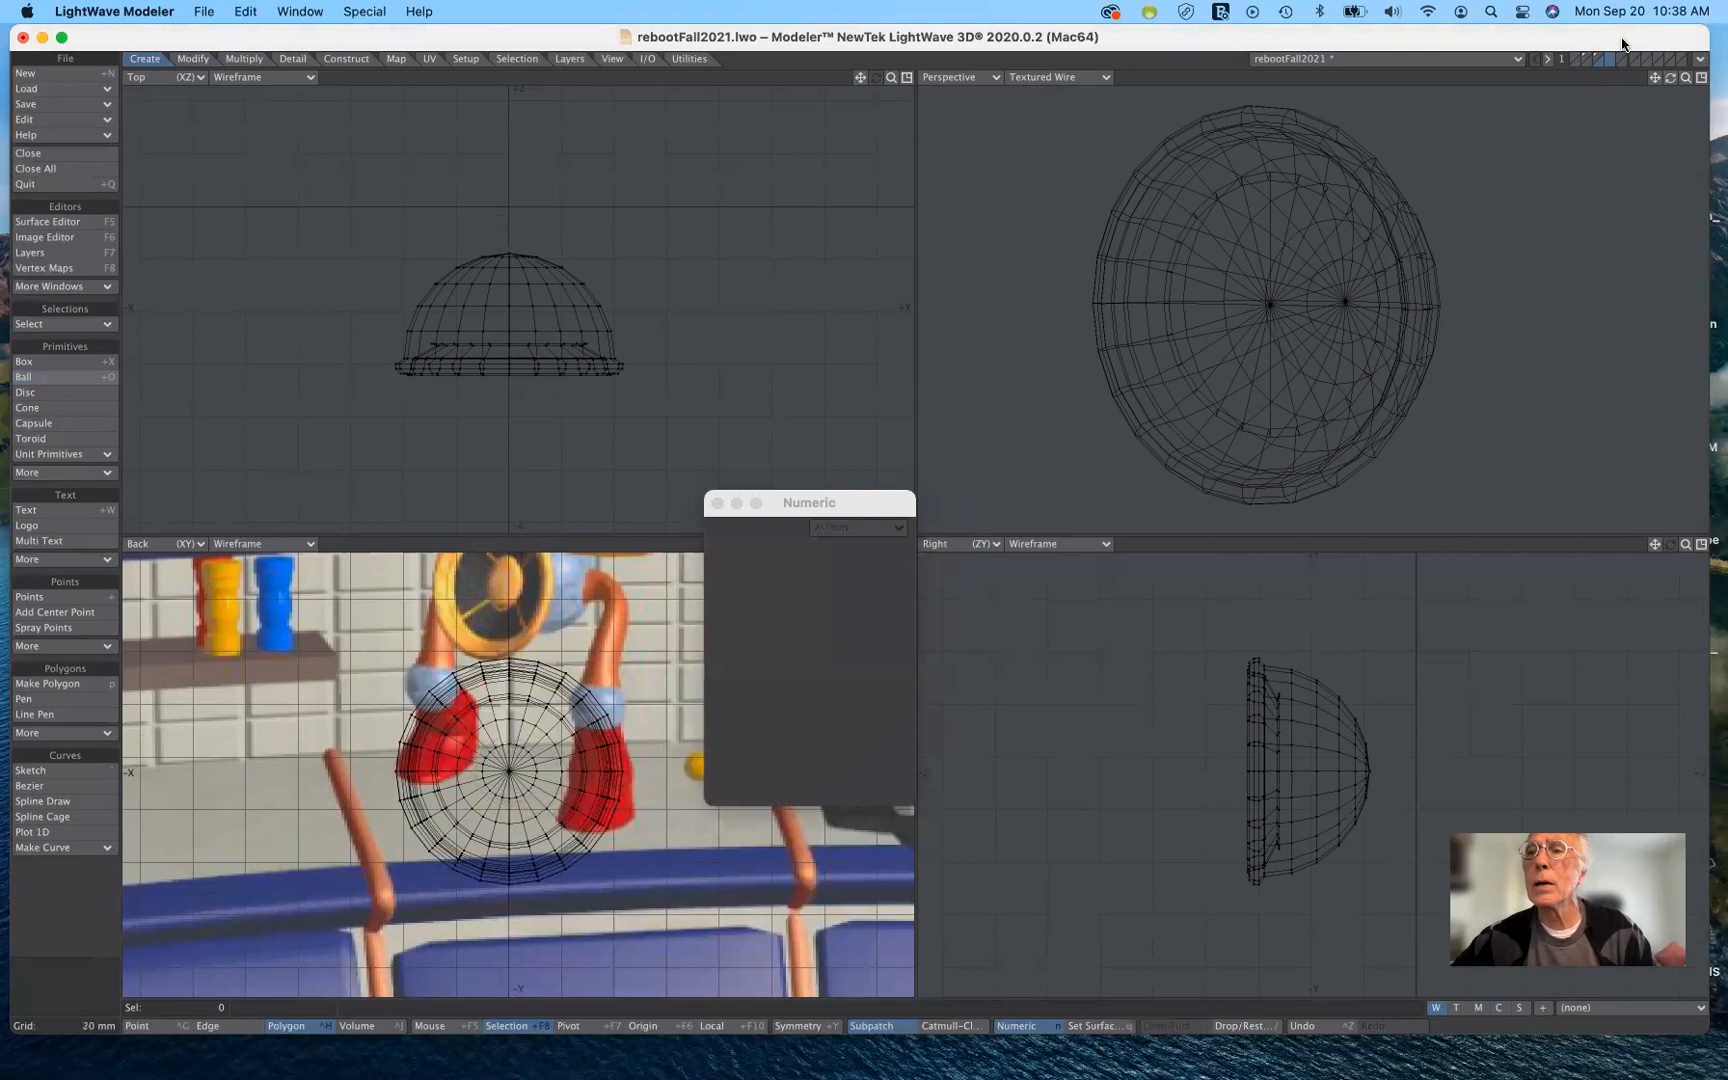
pyautogui.click(1597, 60)
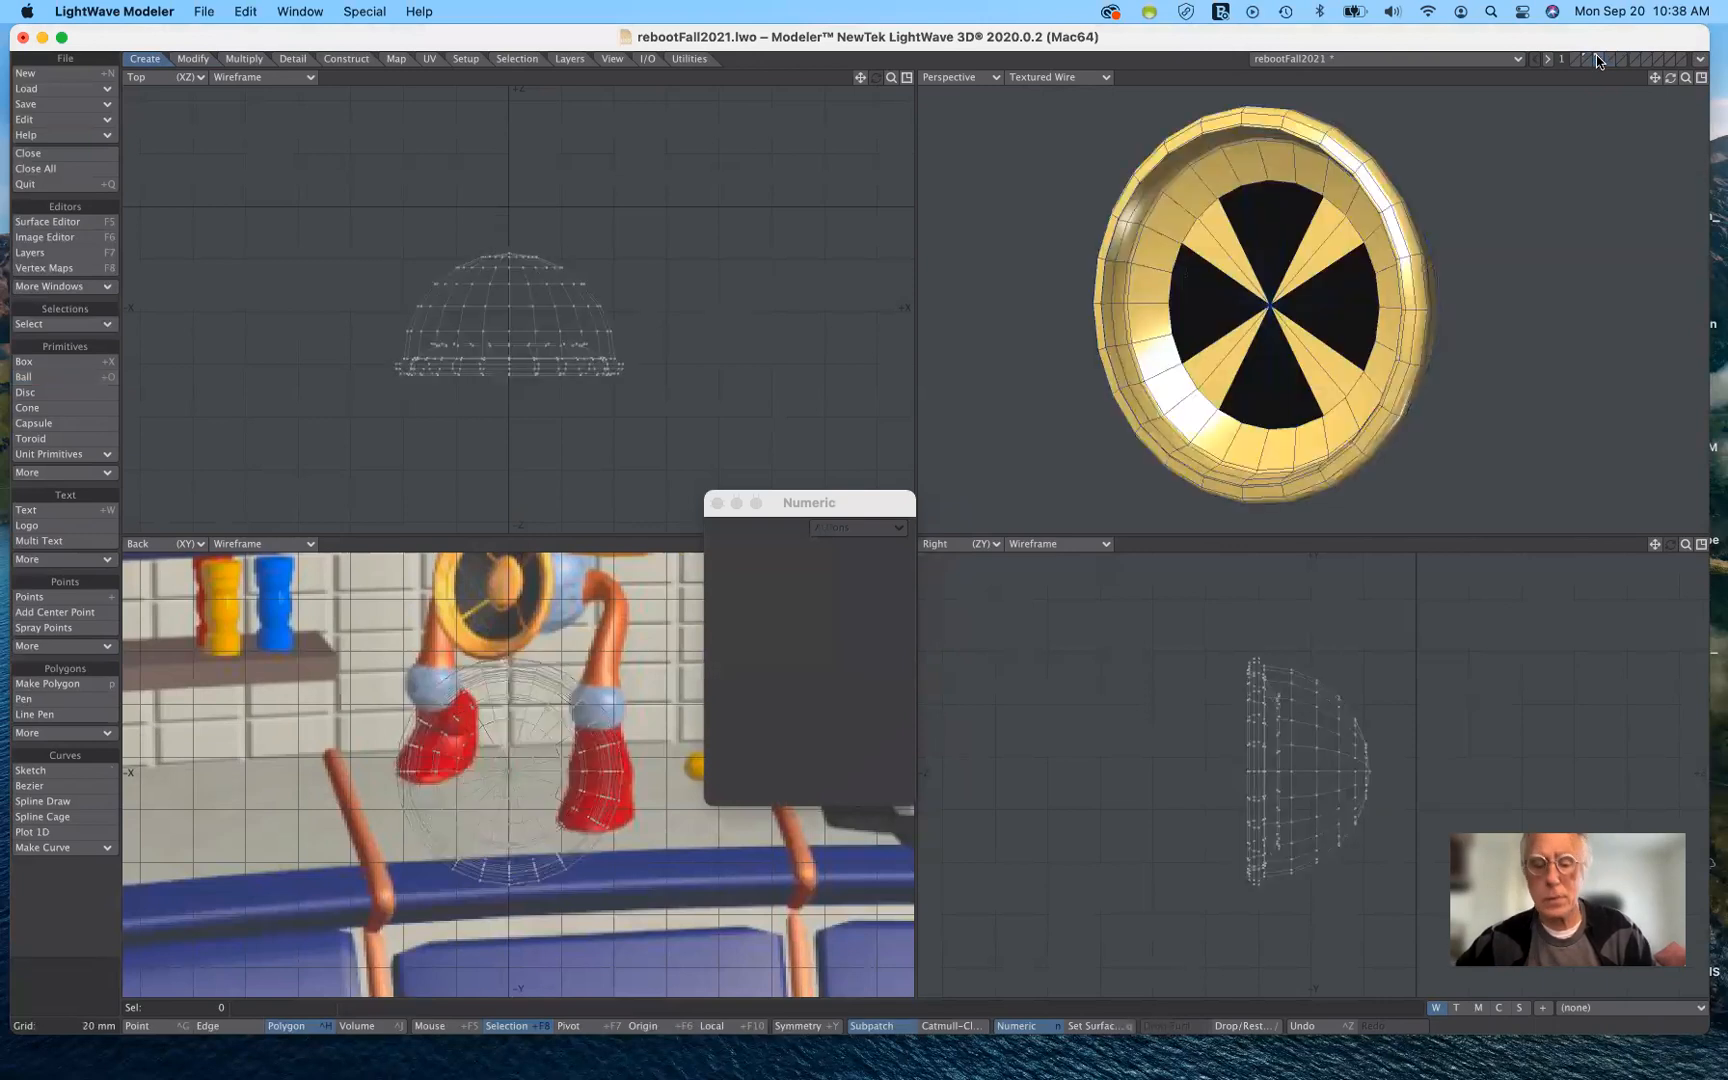
pyautogui.press('super+v')
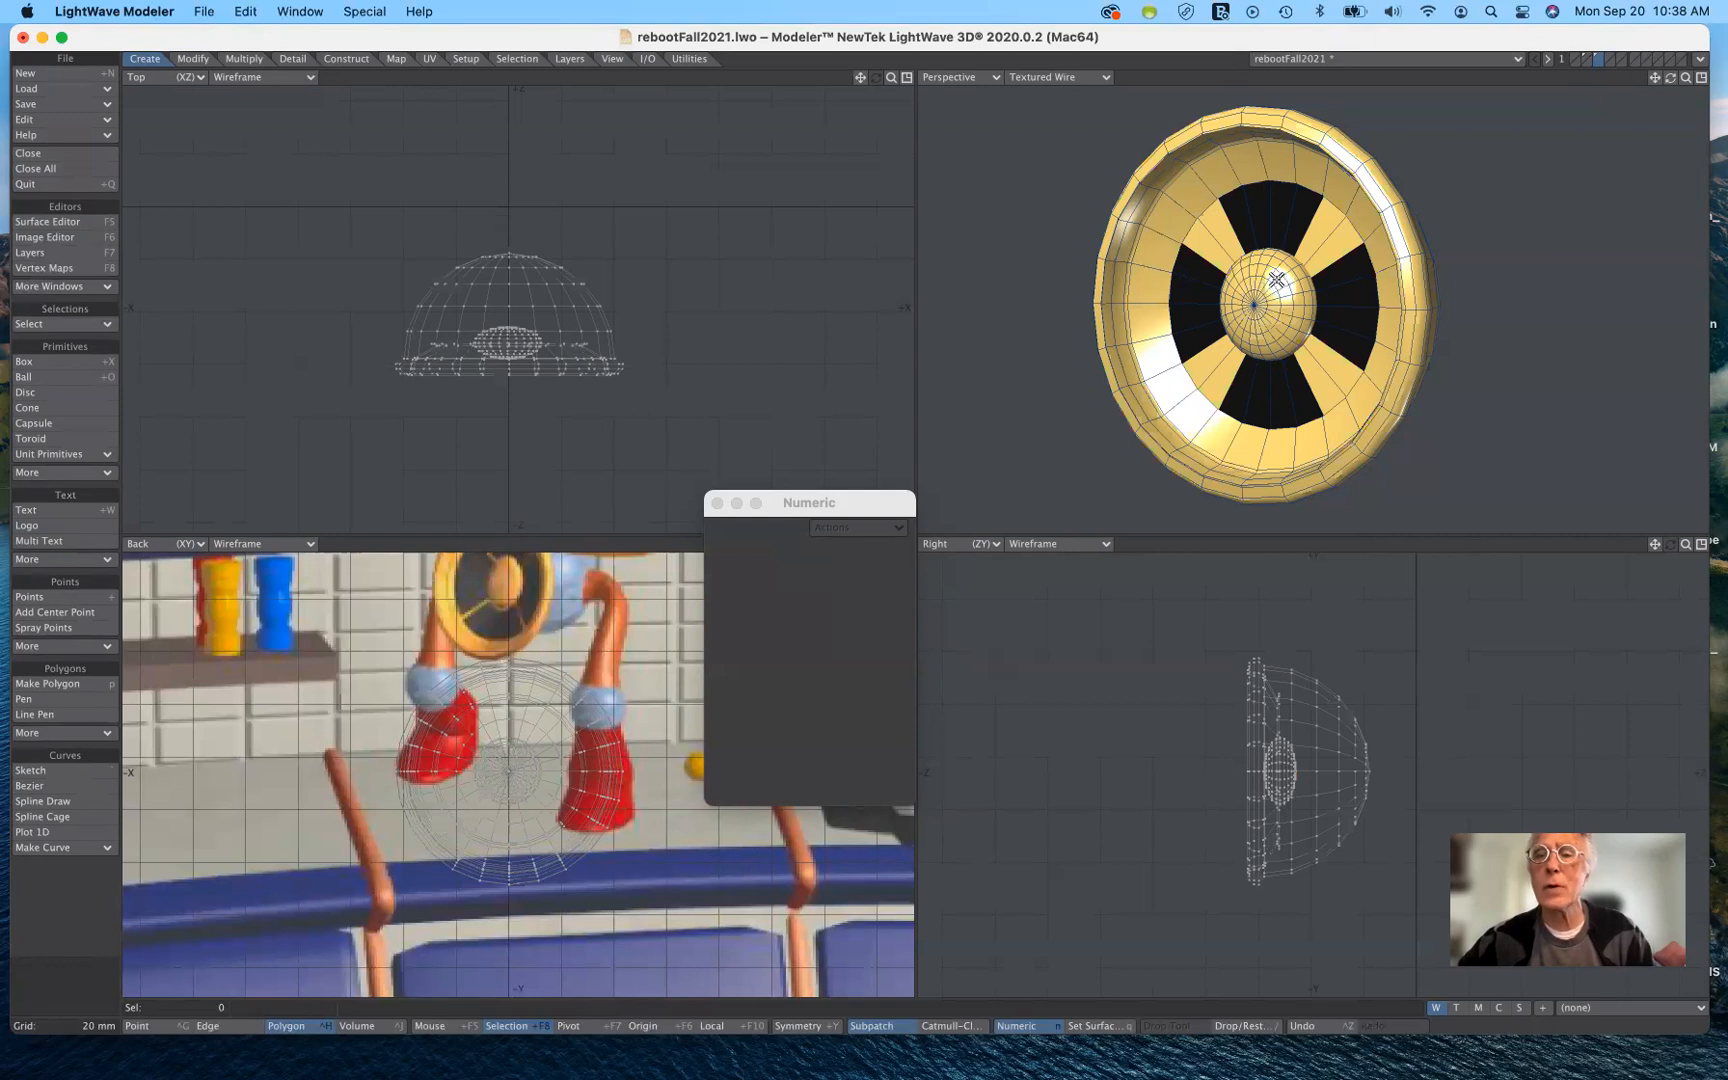
# Select all connected polygons of the ball, move them about 0.9 mm in X and Z to centre the ball on the dish, and clear the selection.
pyautogui.click(1285, 315)
pyautogui.moveTo(1286, 316); pyautogui.dragTo(1278, 318)
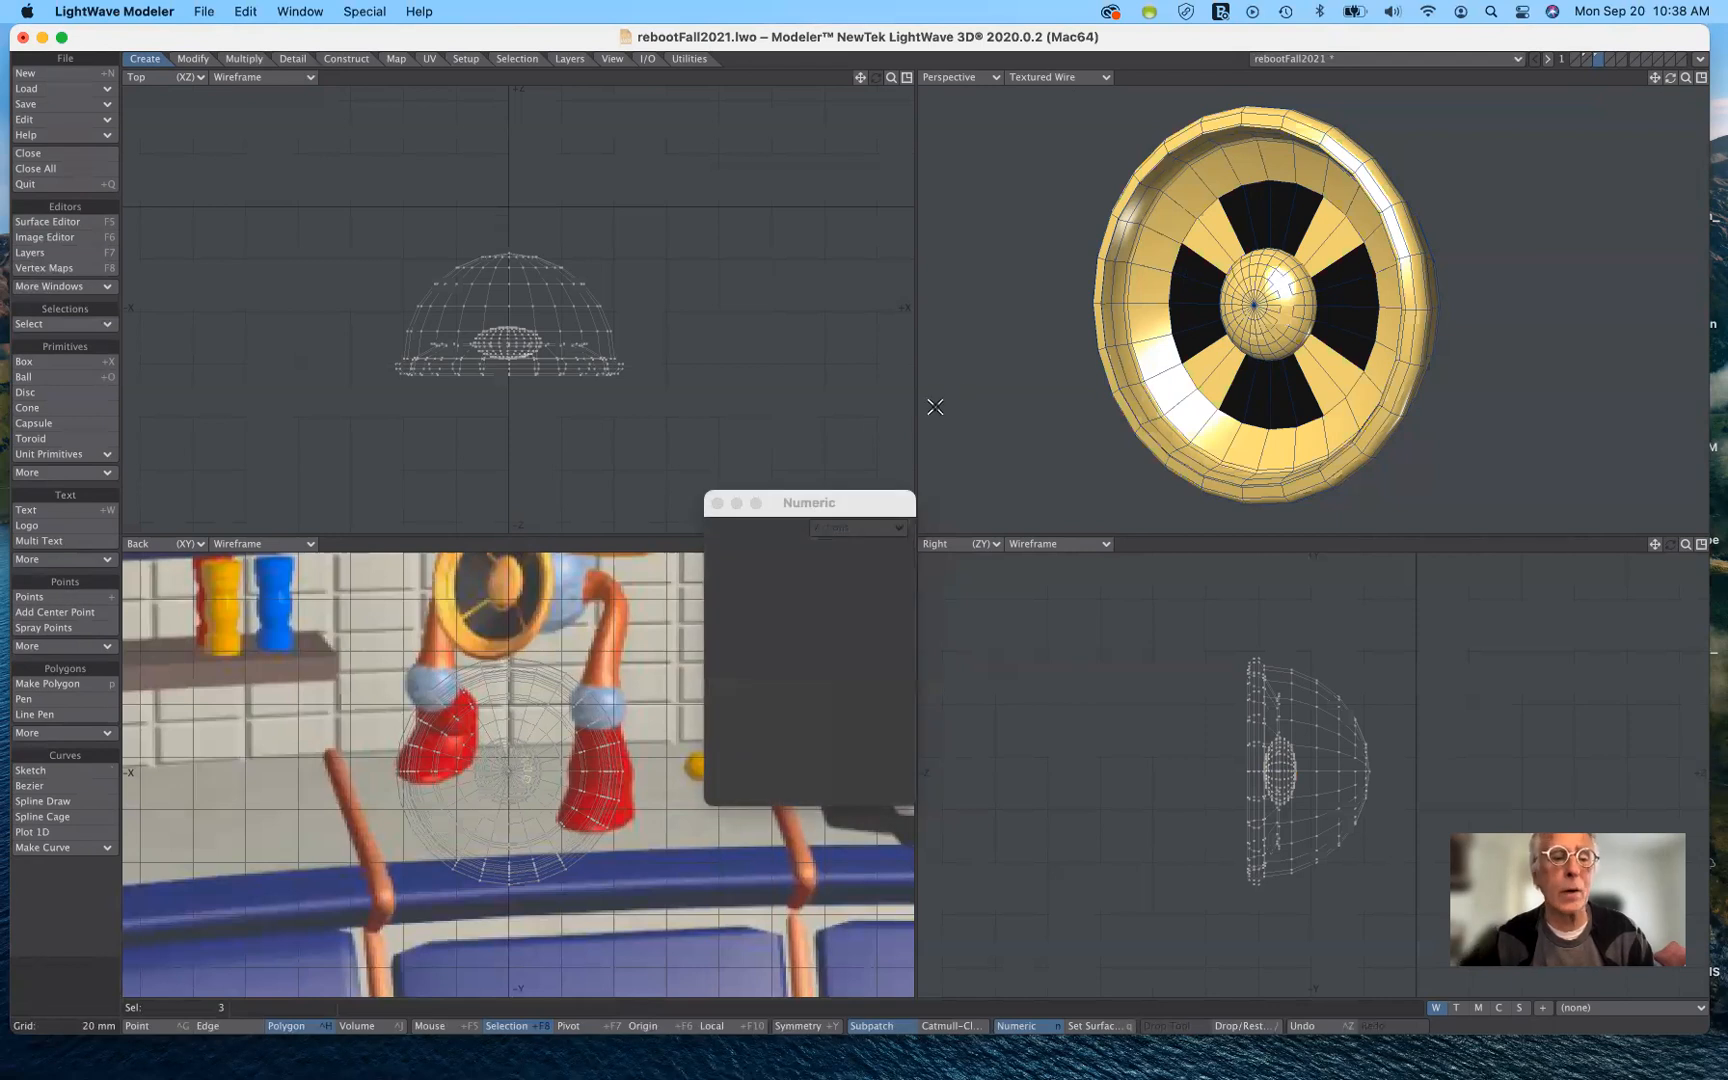
pyautogui.click(66, 324)
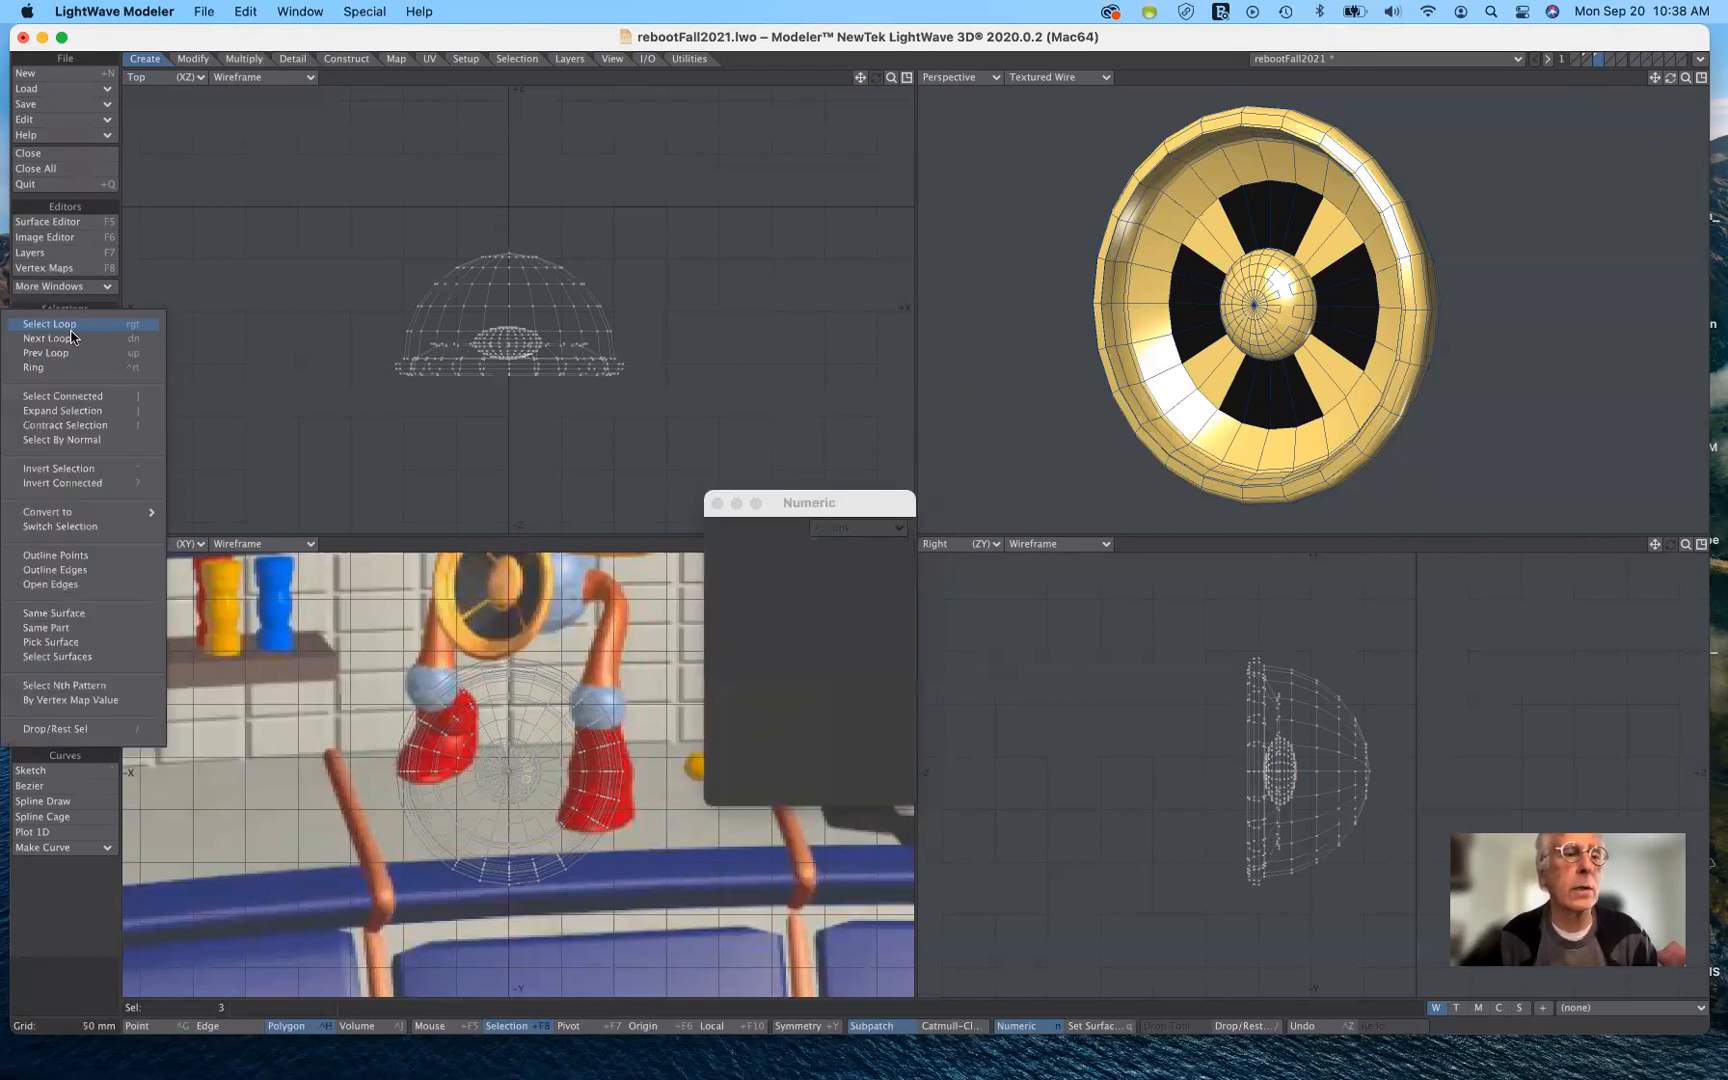
pyautogui.click(65, 396)
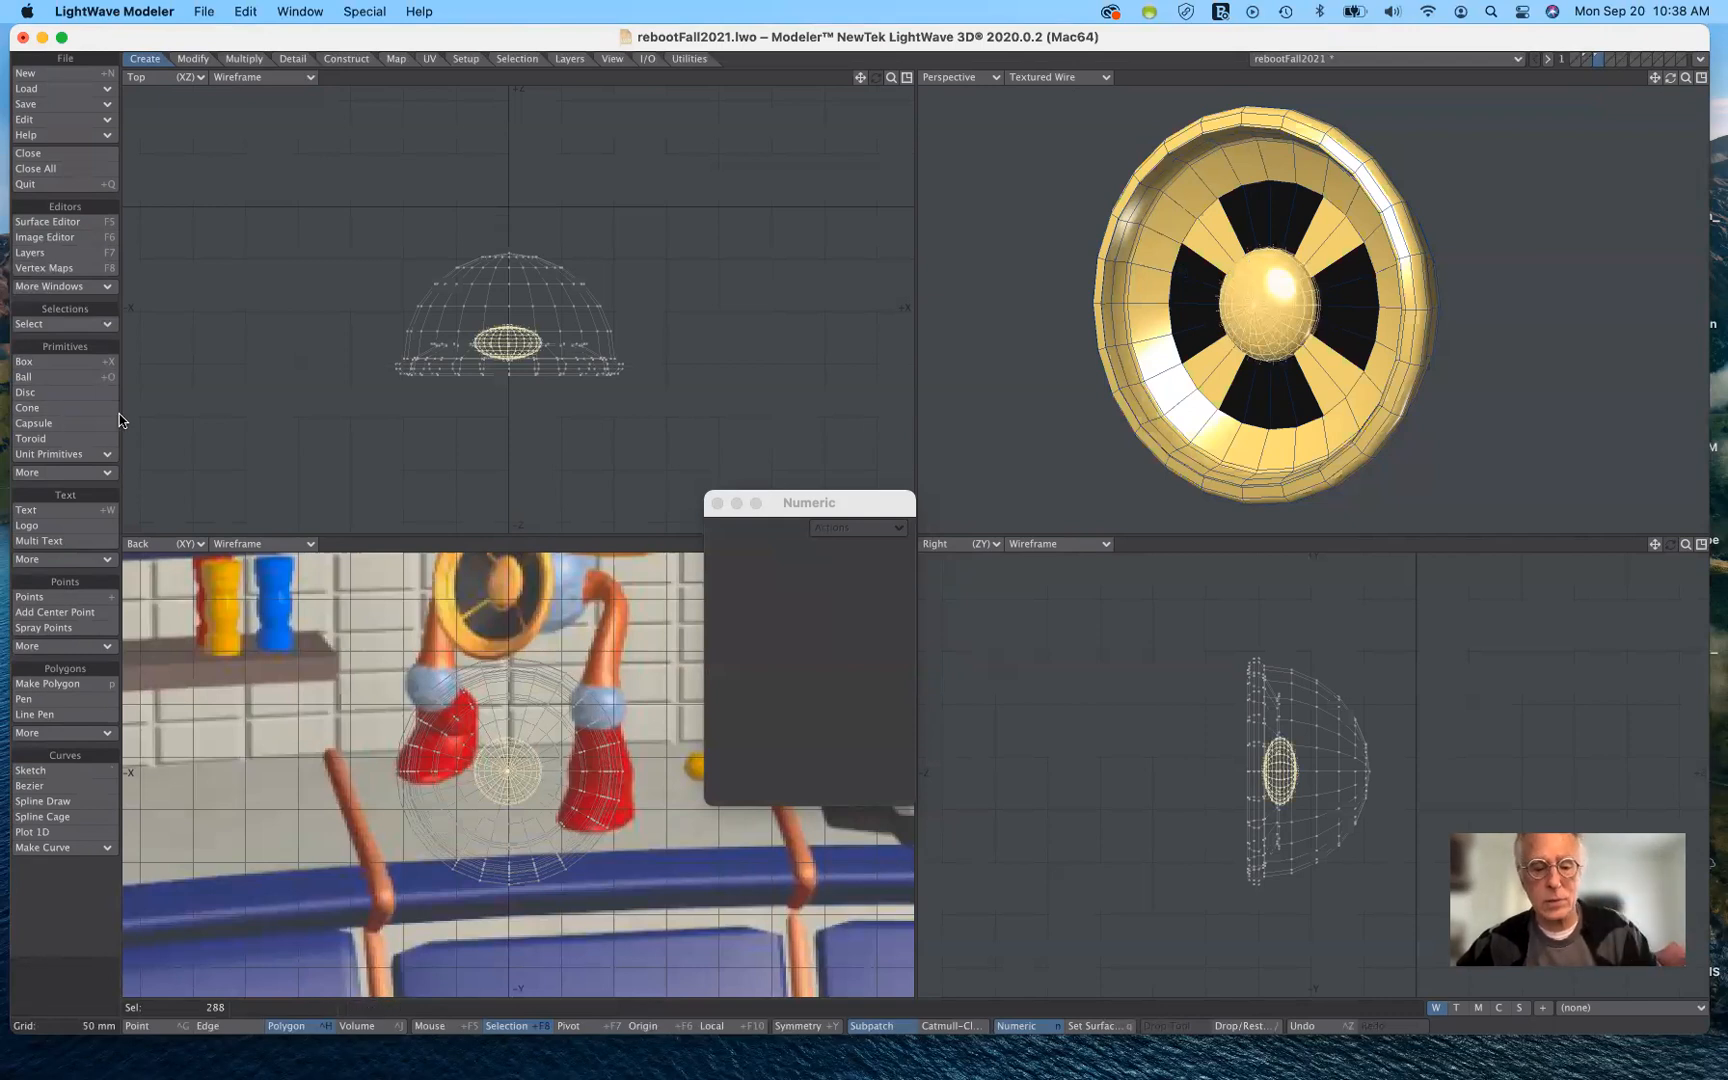
pyautogui.press('t')
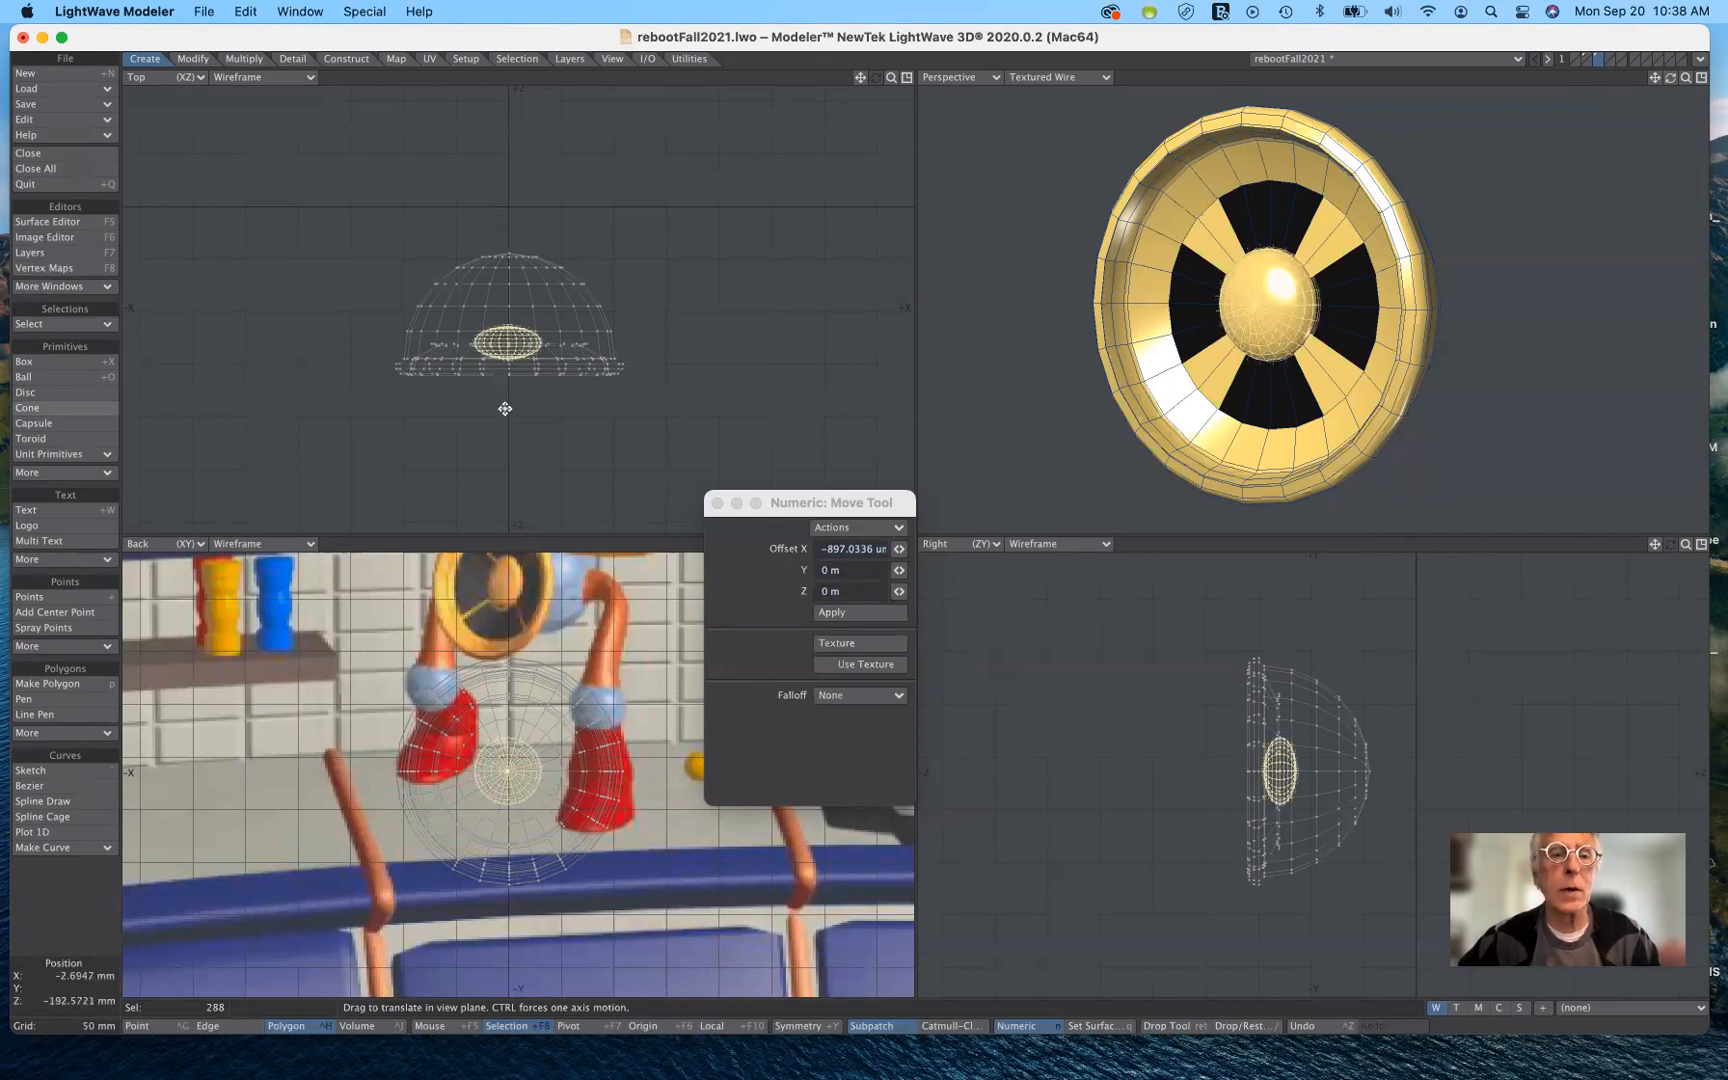
pyautogui.moveTo(505, 409); pyautogui.dragTo(507, 408)
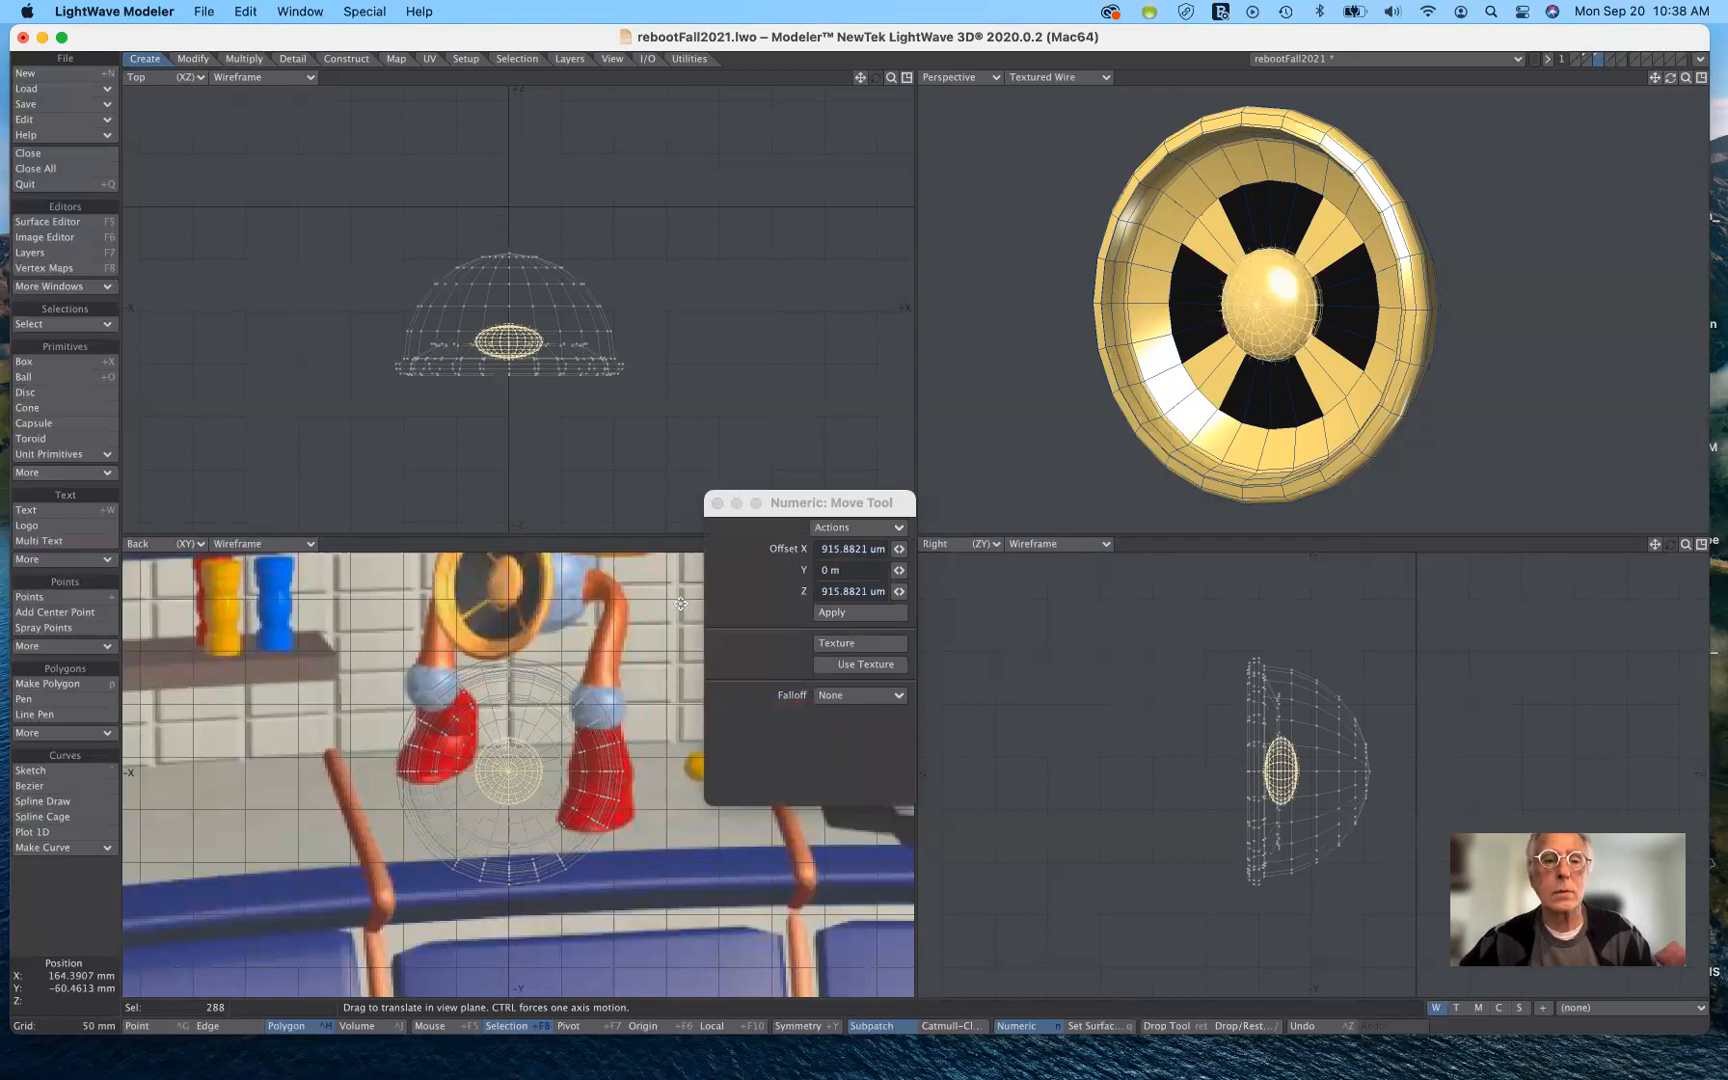
pyautogui.click(86, 433)
pyautogui.click(72, 997)
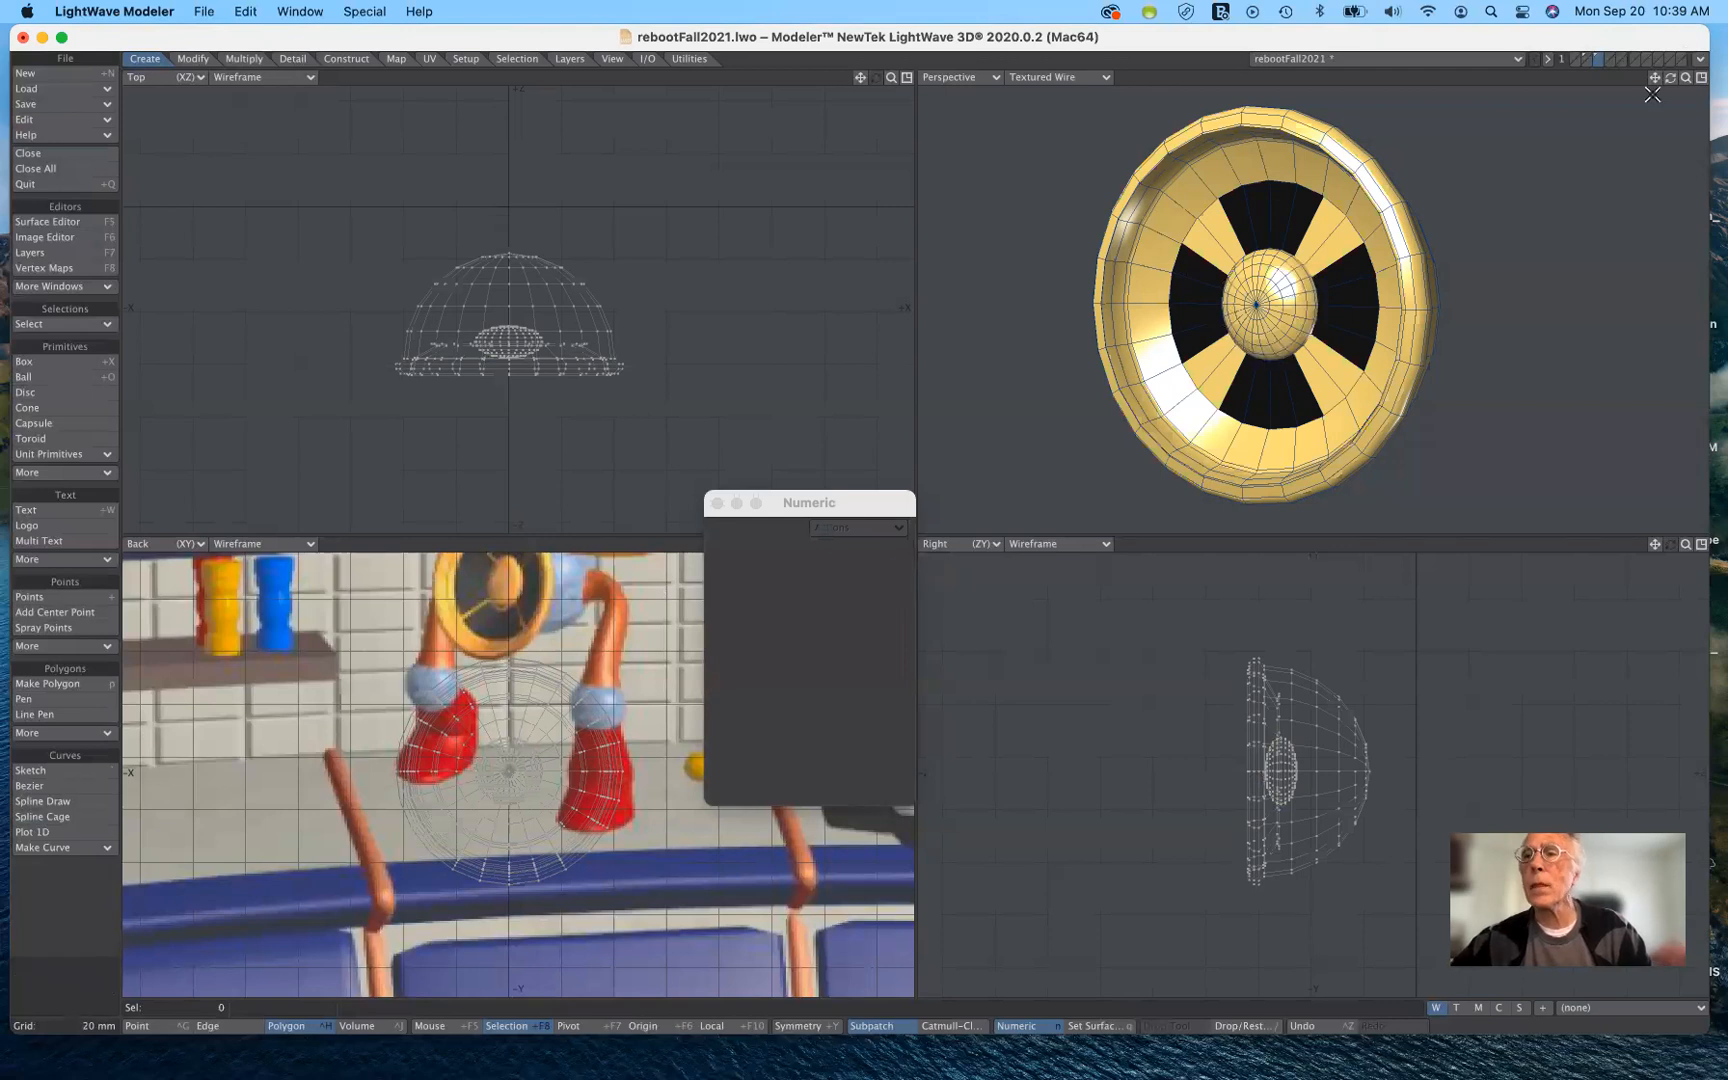
# Transfer the dish together with its ball into the layer that holds the robot's body.
pyautogui.moveTo(1671, 78); pyautogui.dragTo(1671, 78)
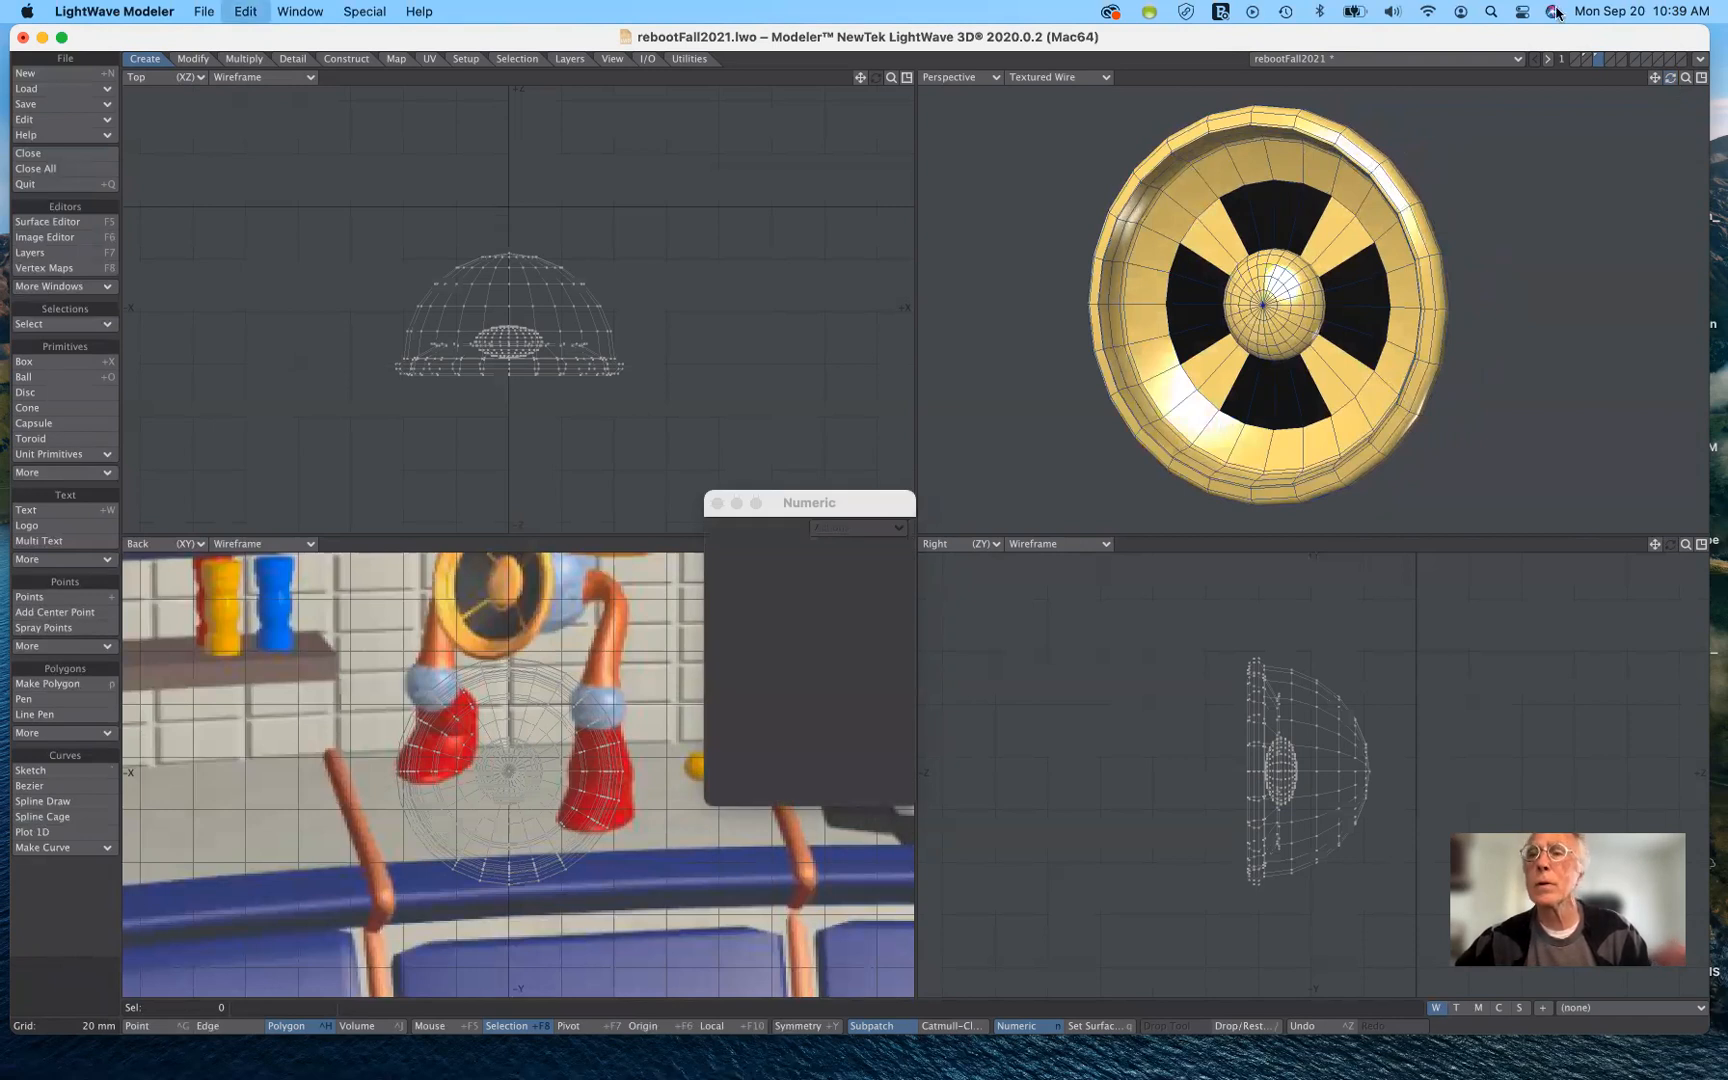
pyautogui.click(1590, 58)
pyautogui.click(1590, 58)
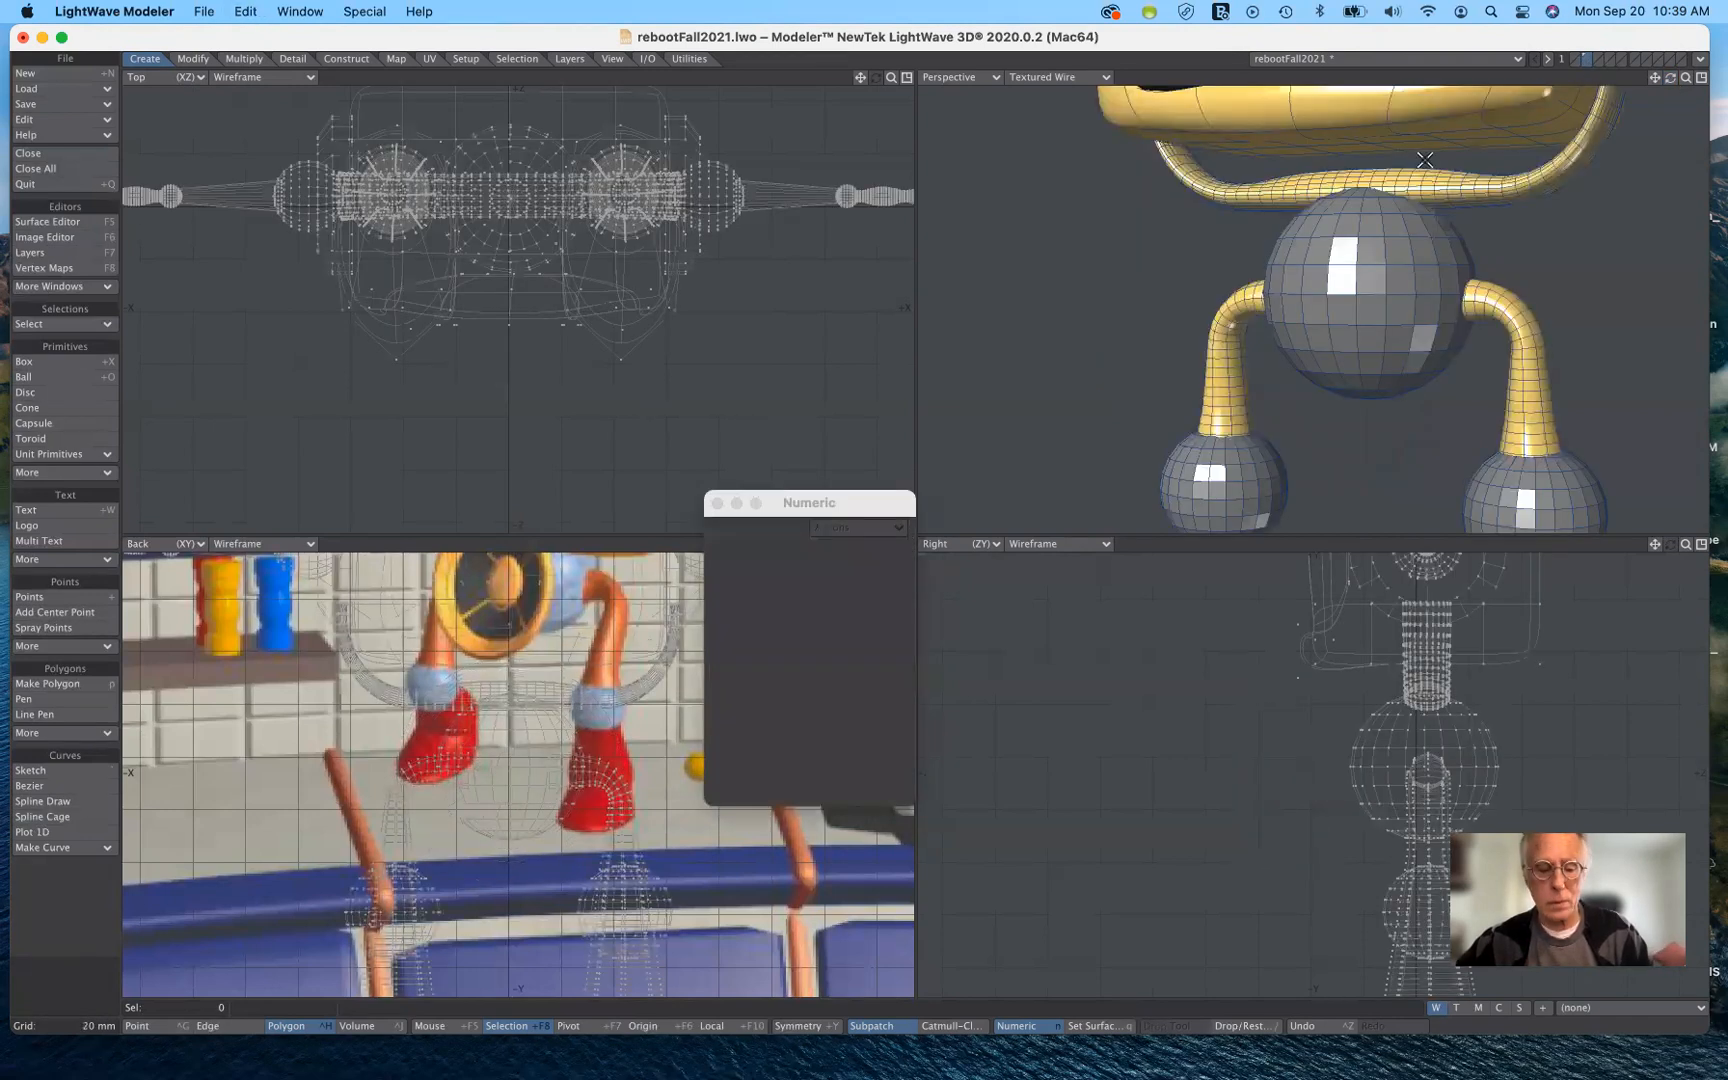
pyautogui.press('super+v')
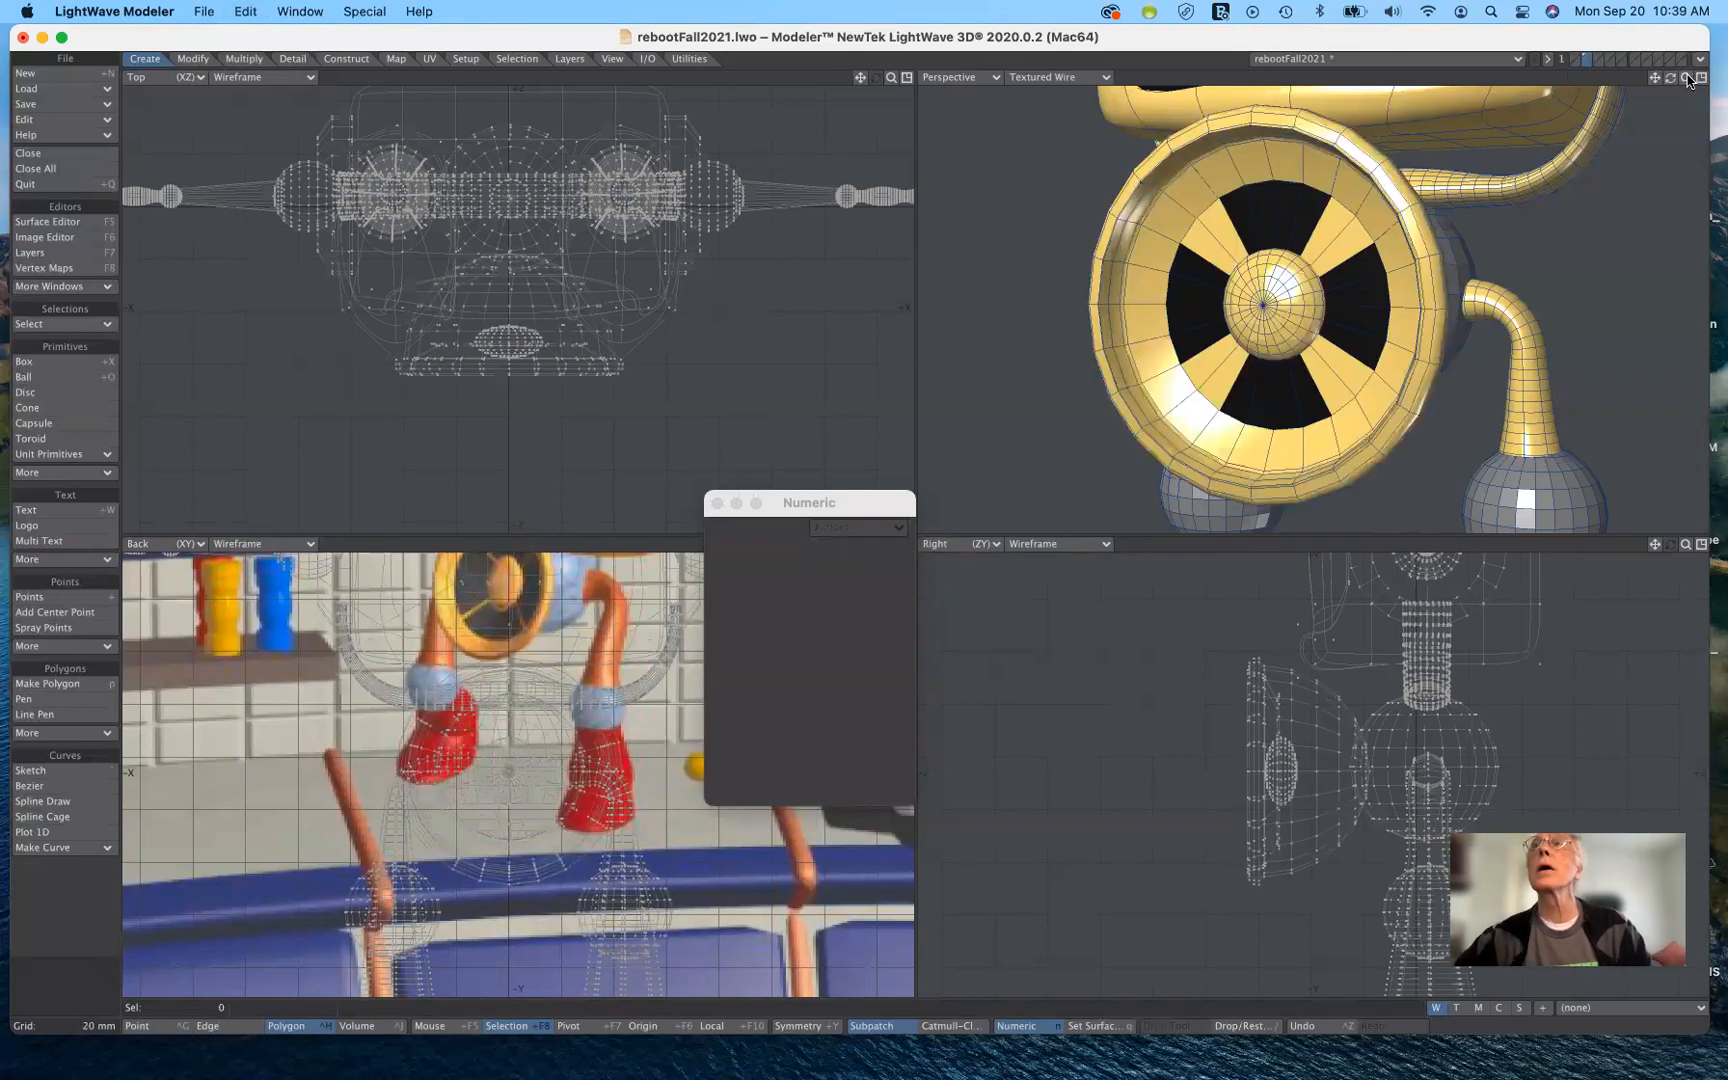
pyautogui.moveTo(1686, 77); pyautogui.dragTo(1630, 62)
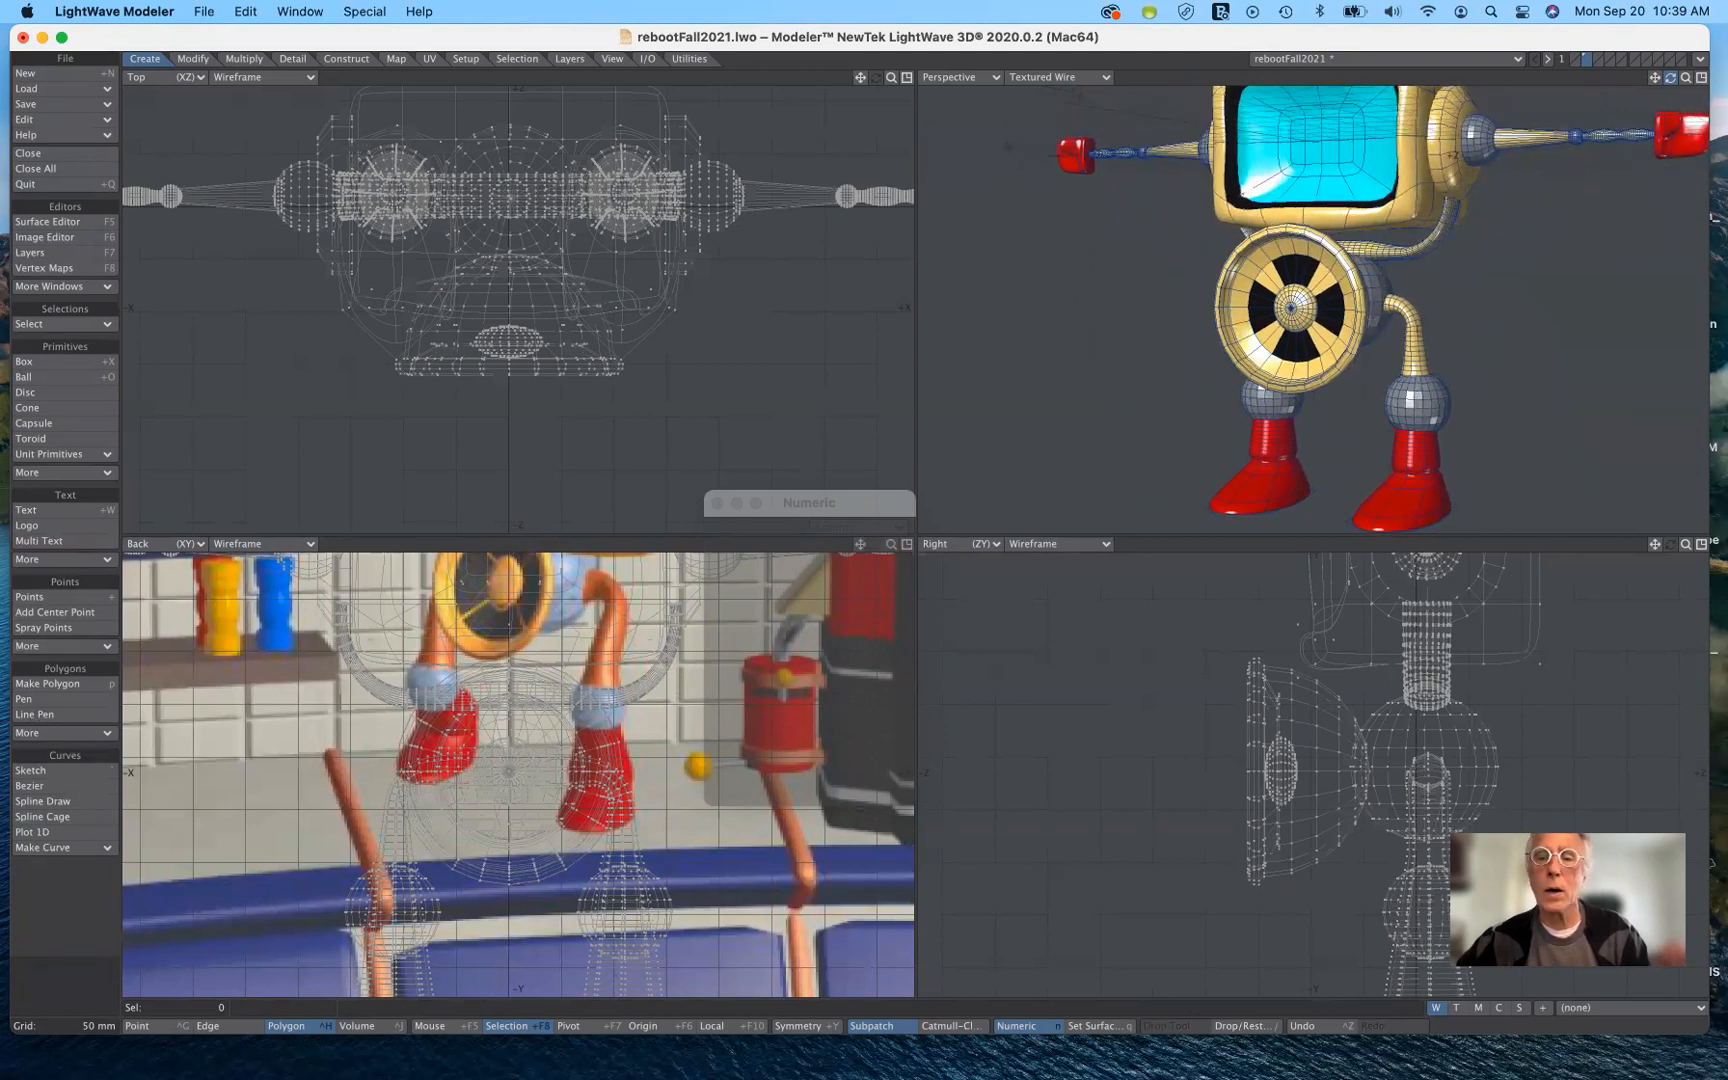
# Save the rebootFall2021 object and send it to Layout.
pyautogui.moveTo(1630, 62); pyautogui.dragTo(1700, 69)
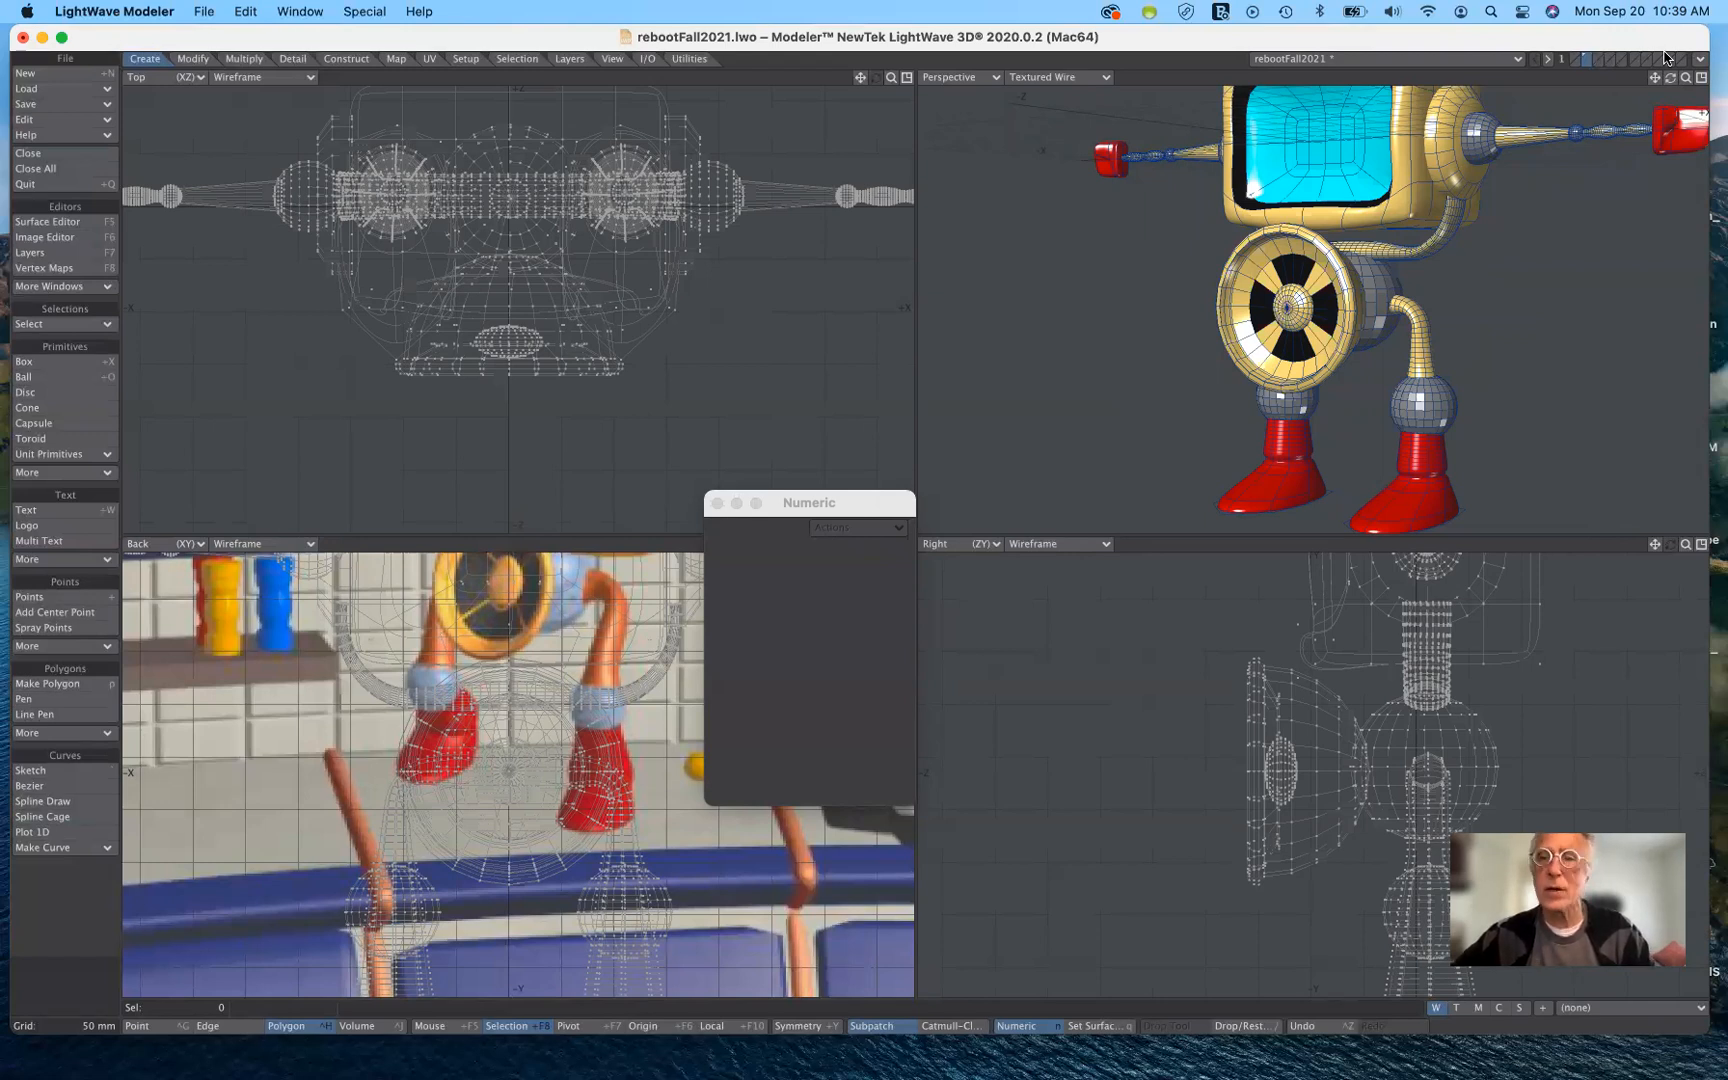
pyautogui.press('super+s')
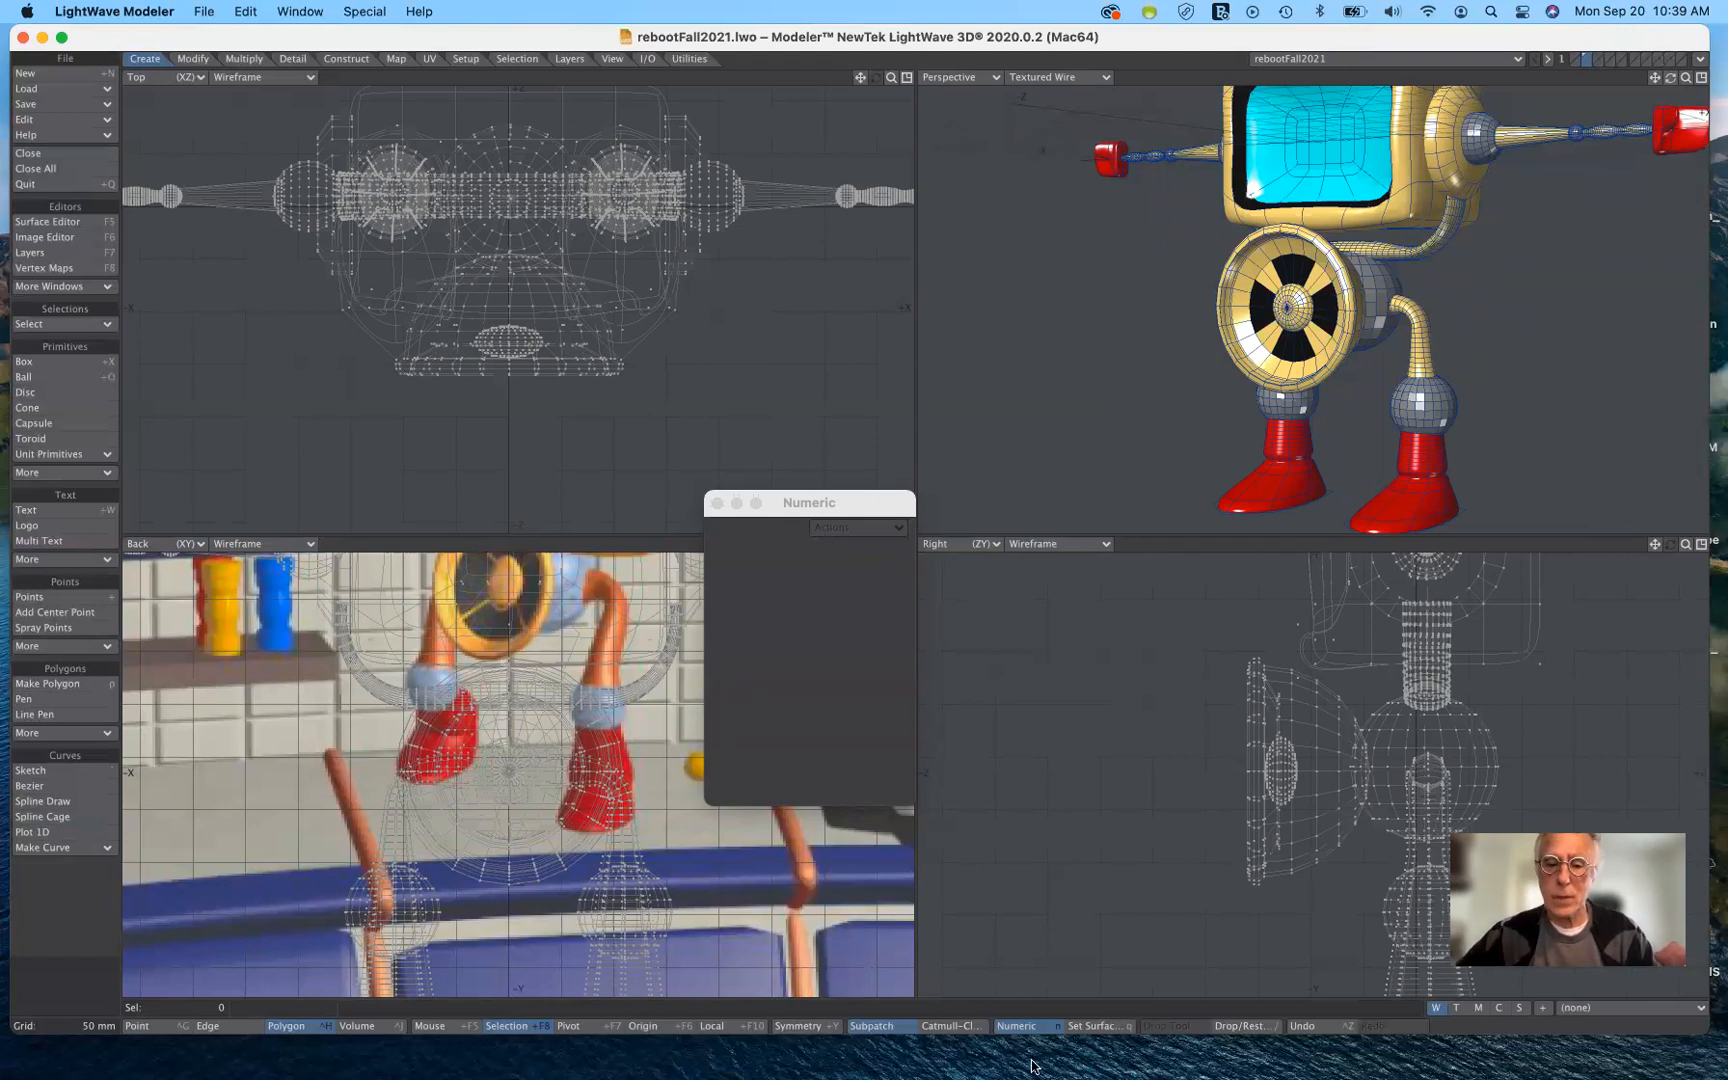
pyautogui.moveTo(1040, 1070)
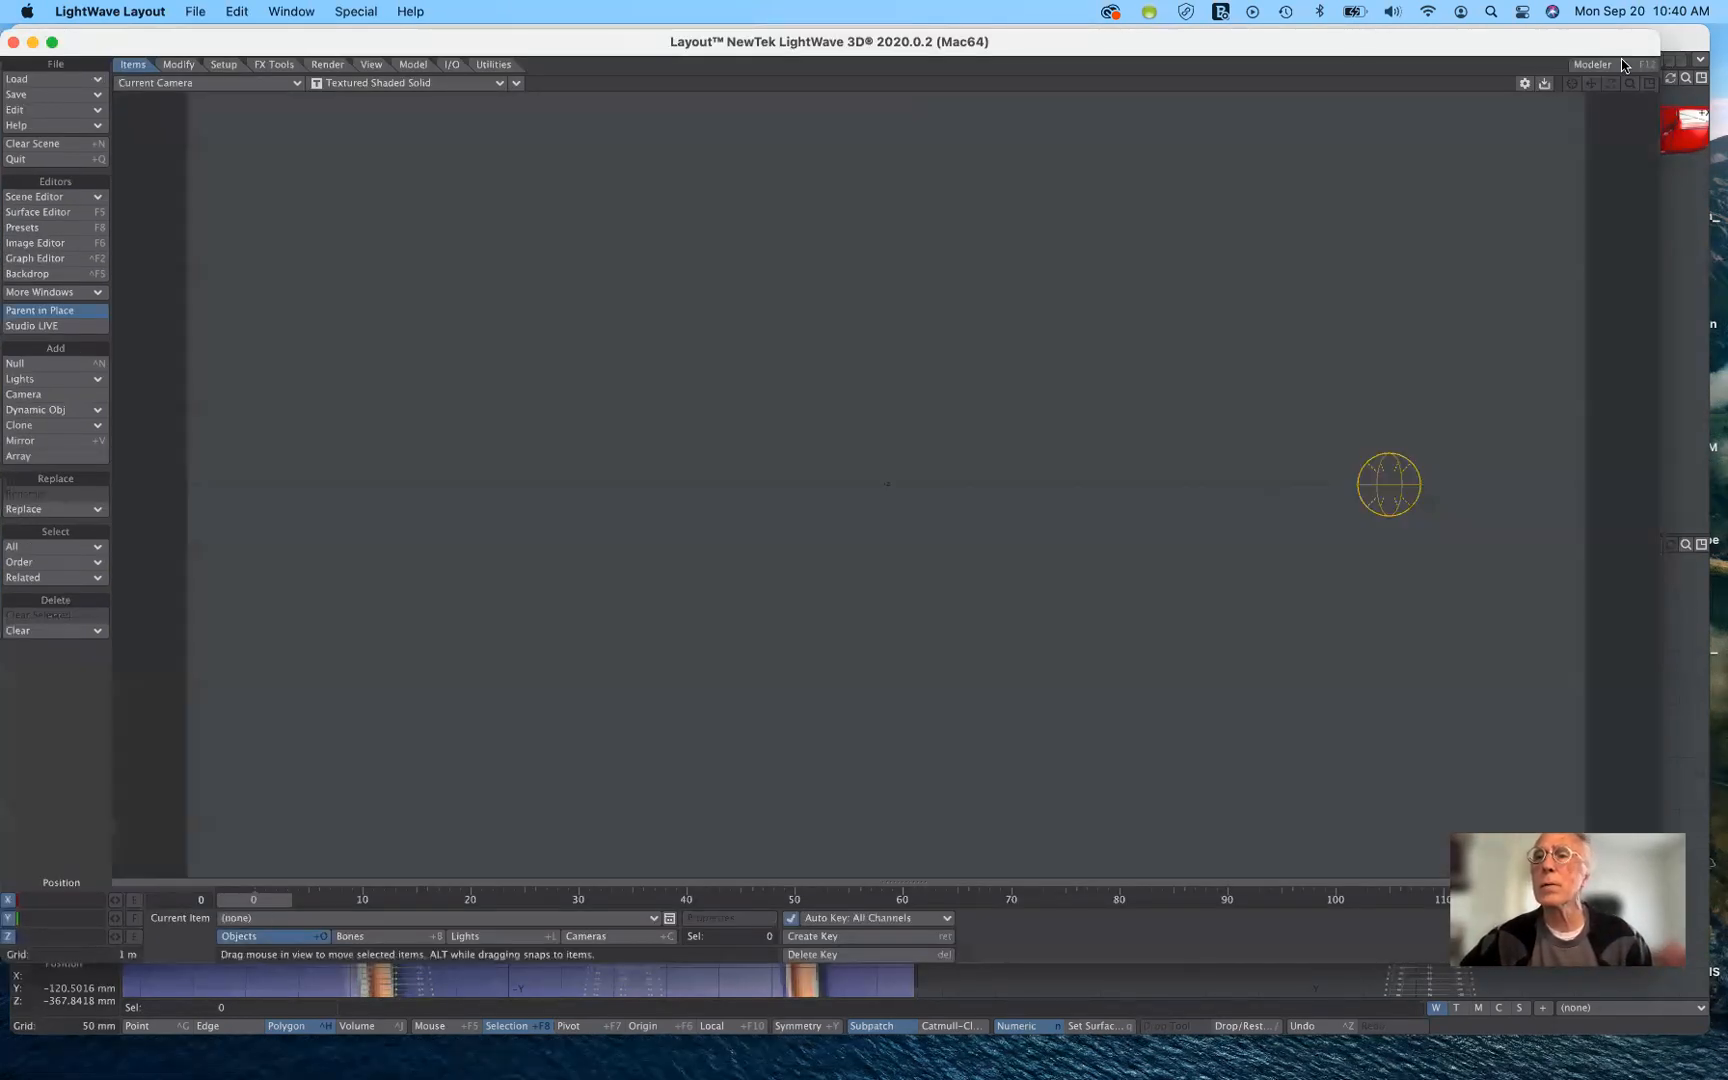
pyautogui.click(1623, 65)
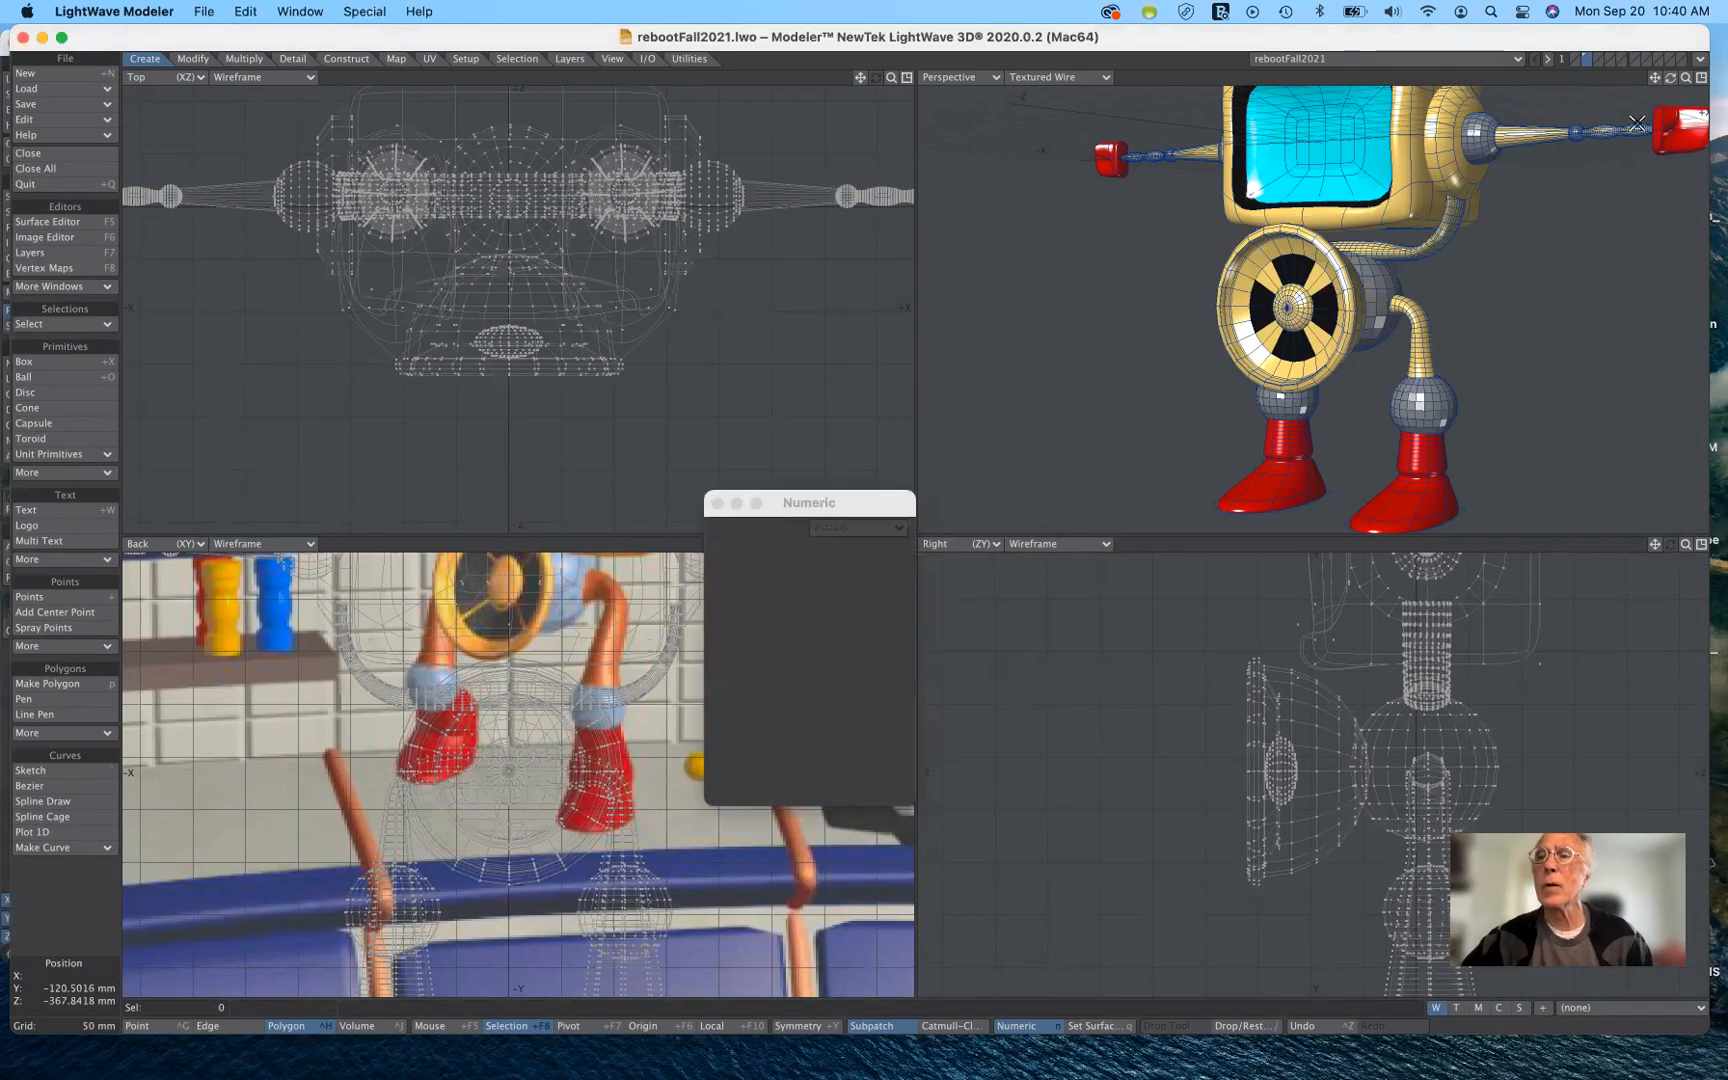
pyautogui.click(1698, 63)
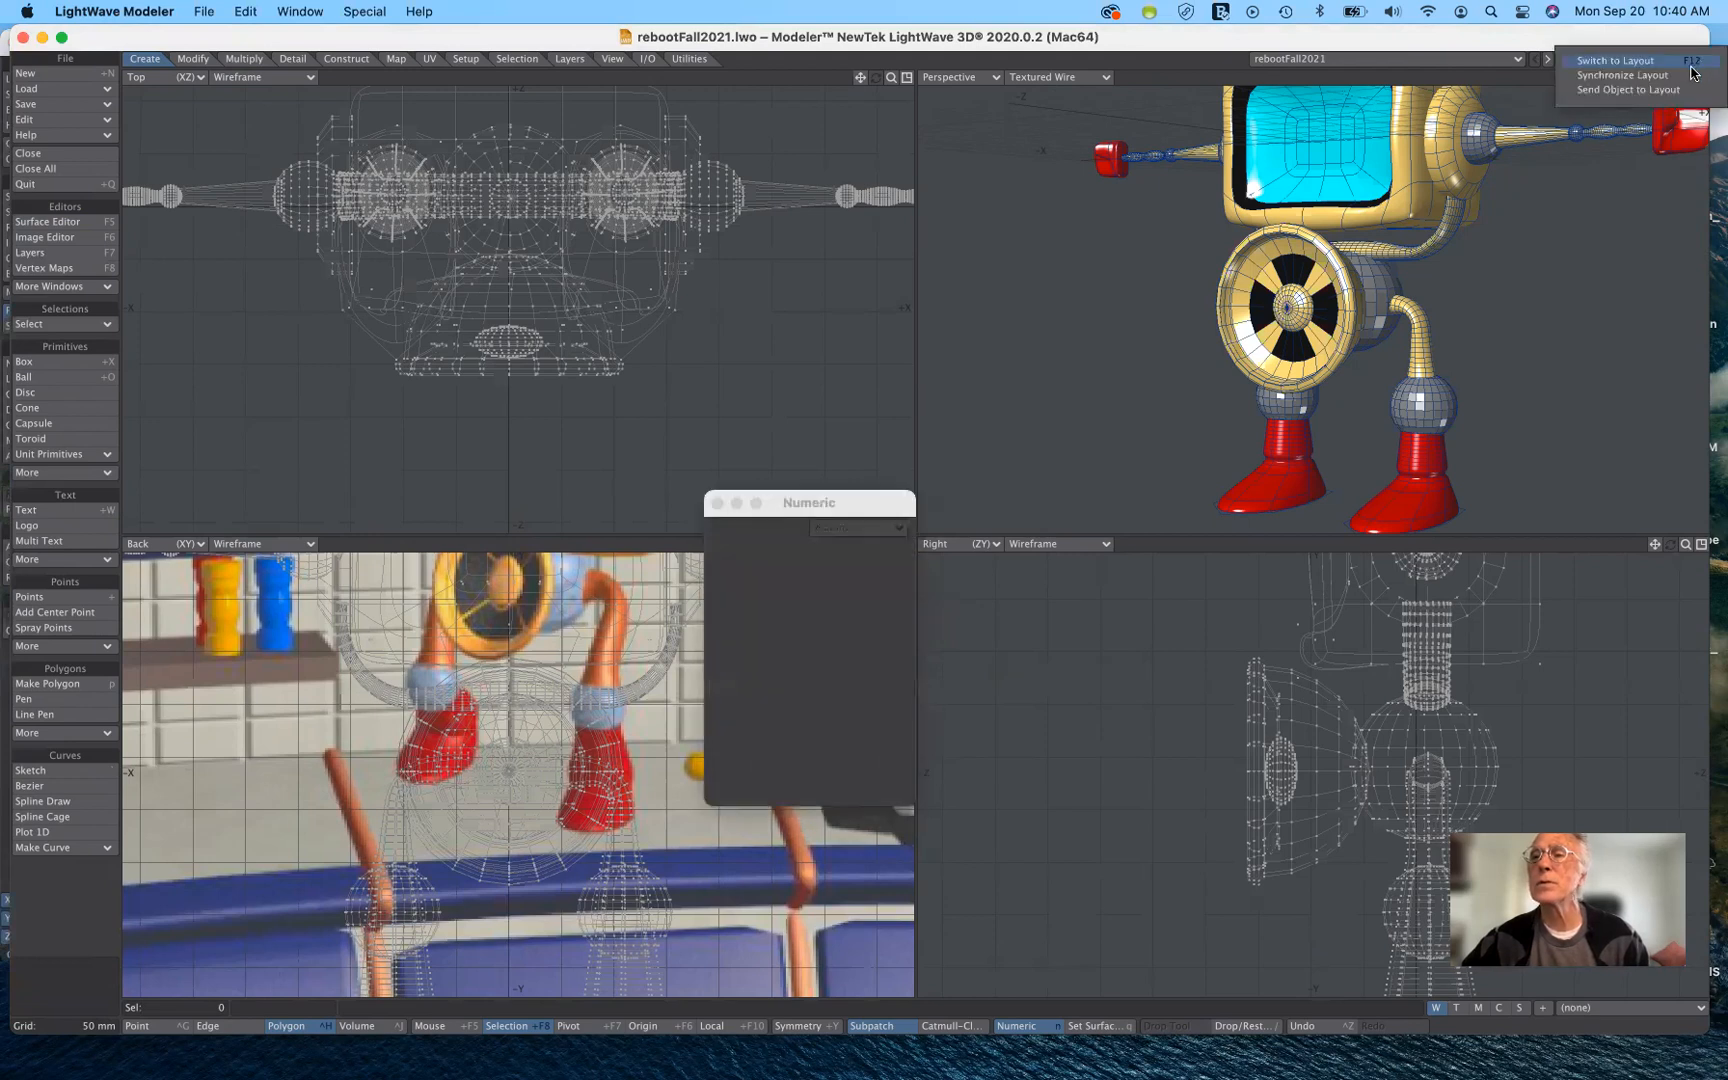
pyautogui.click(1671, 91)
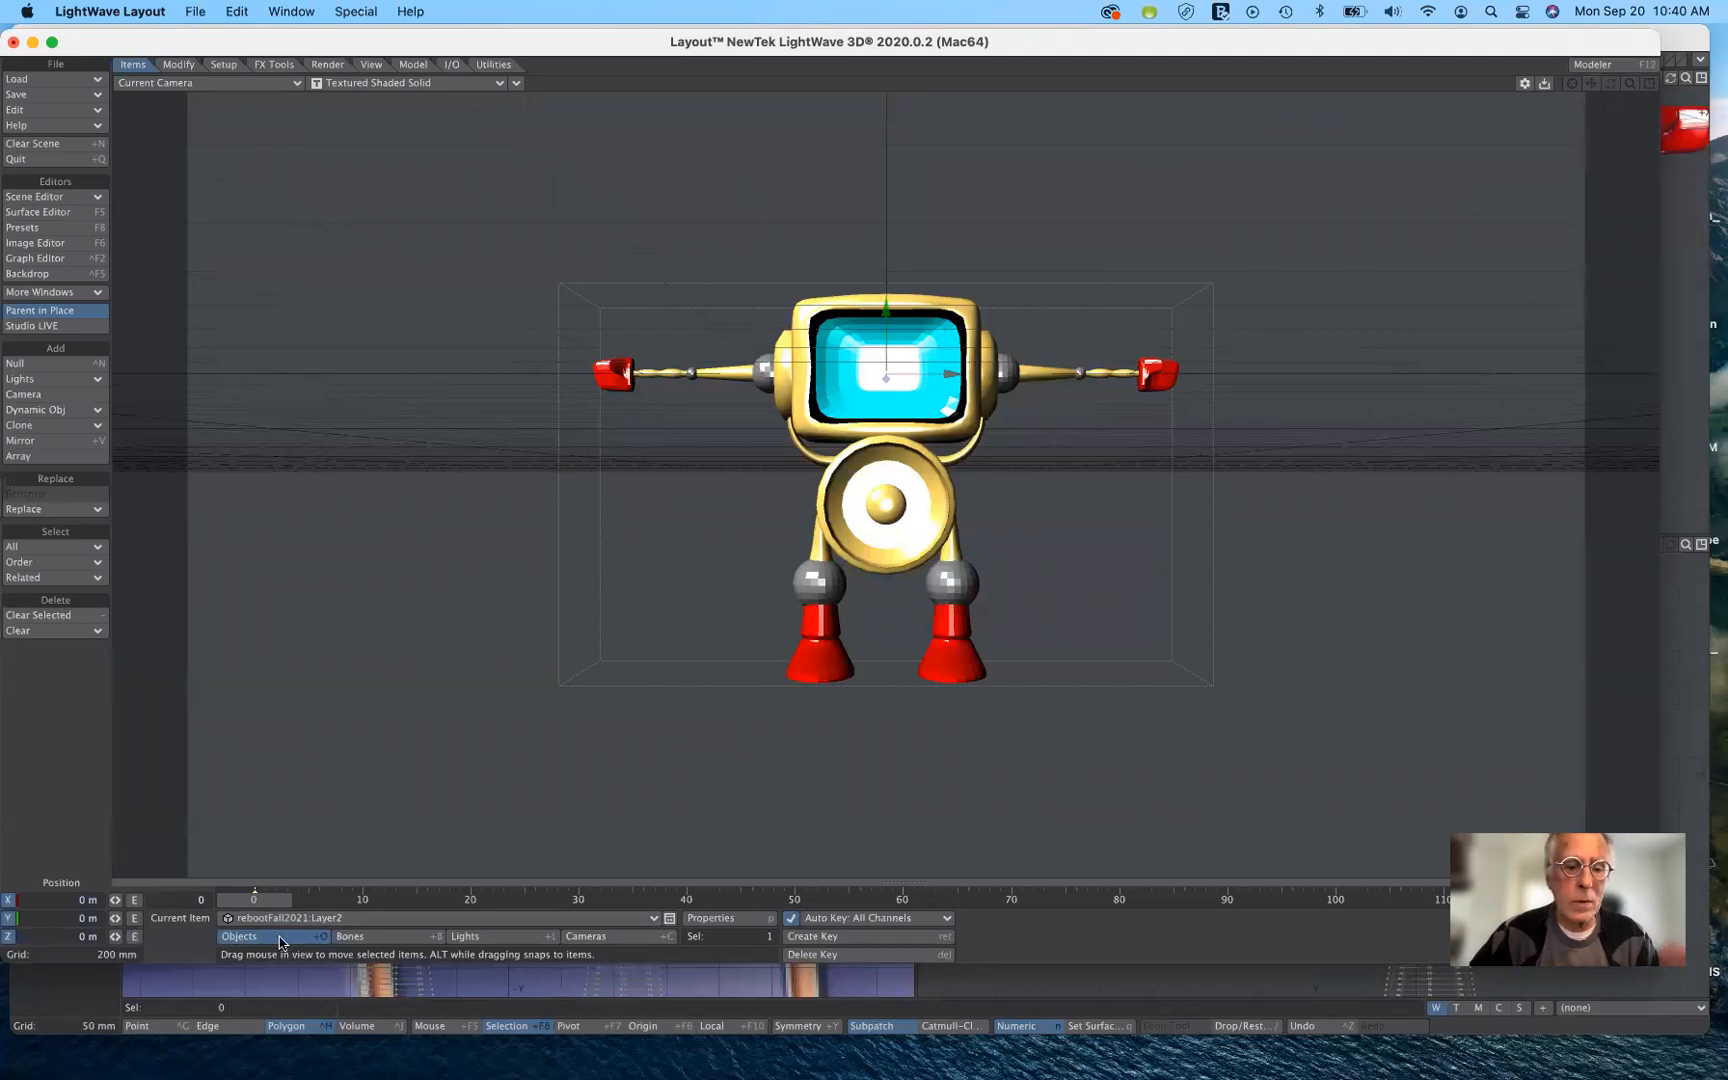
# Move the camera closer to the robot, to about Y -67 mm and Z -1.65 m.
pyautogui.click(600, 936)
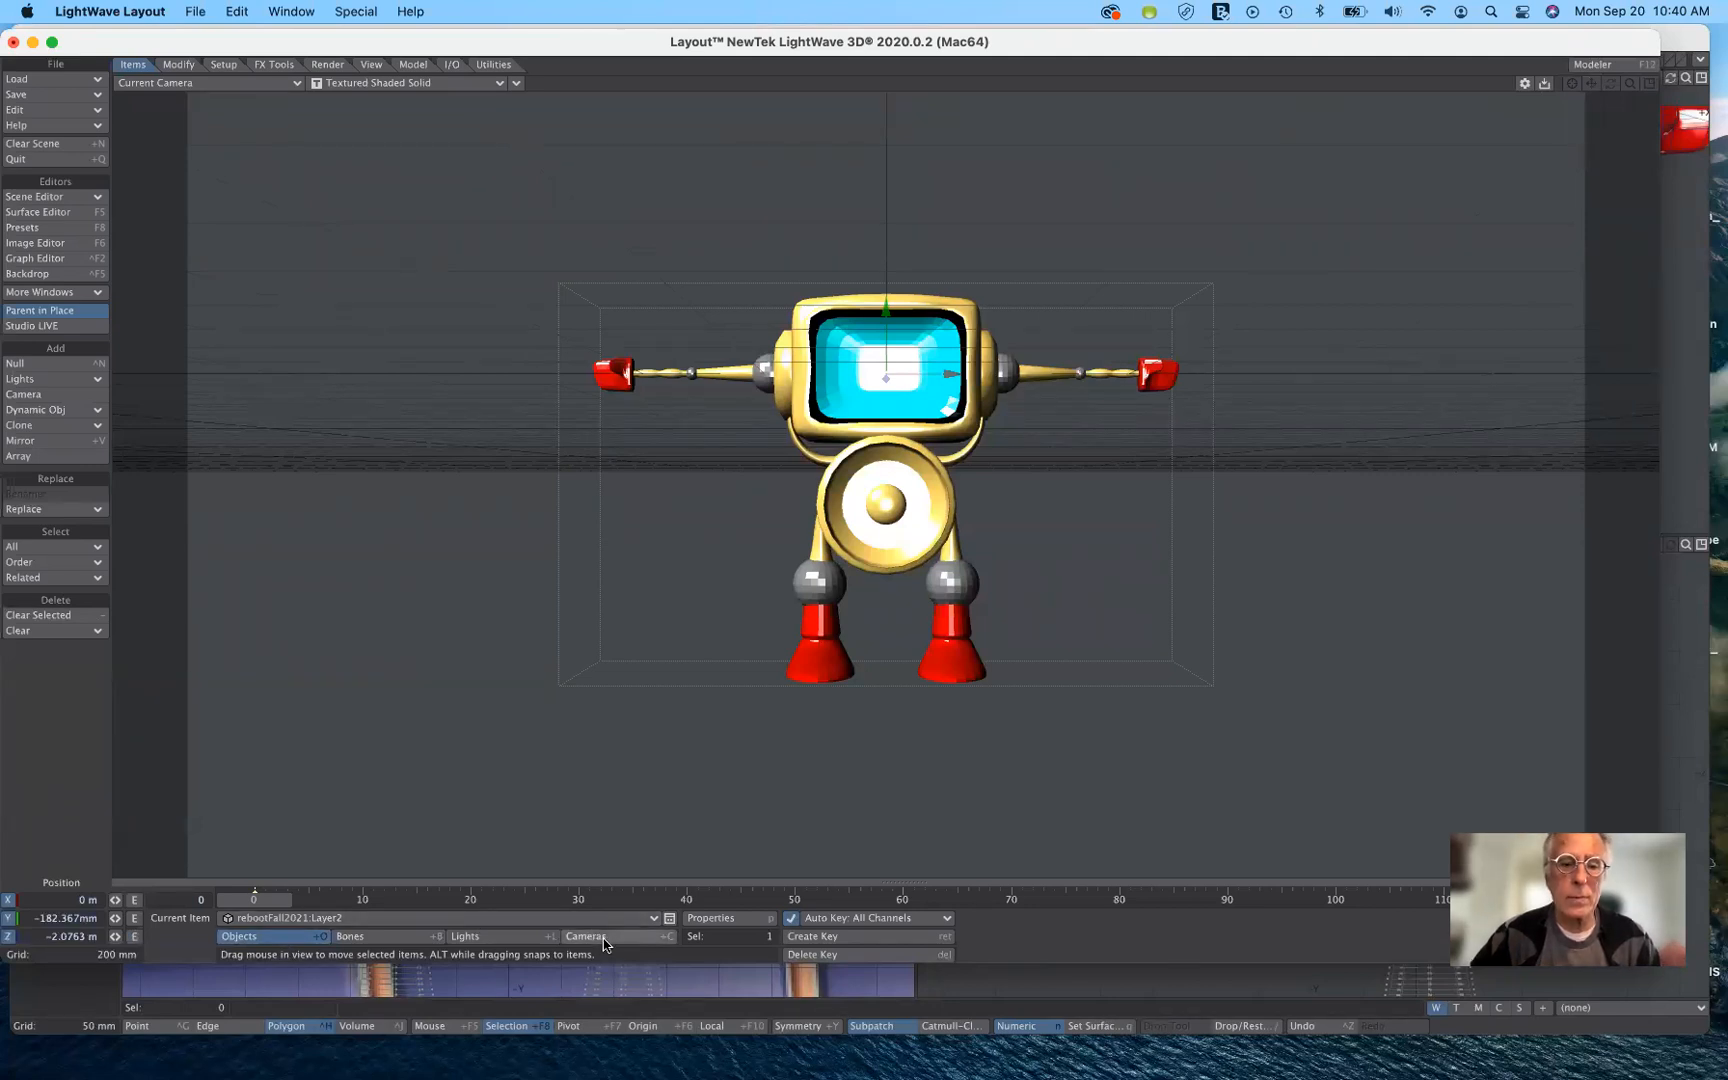
pyautogui.moveTo(740, 680); pyautogui.dragTo(741, 511)
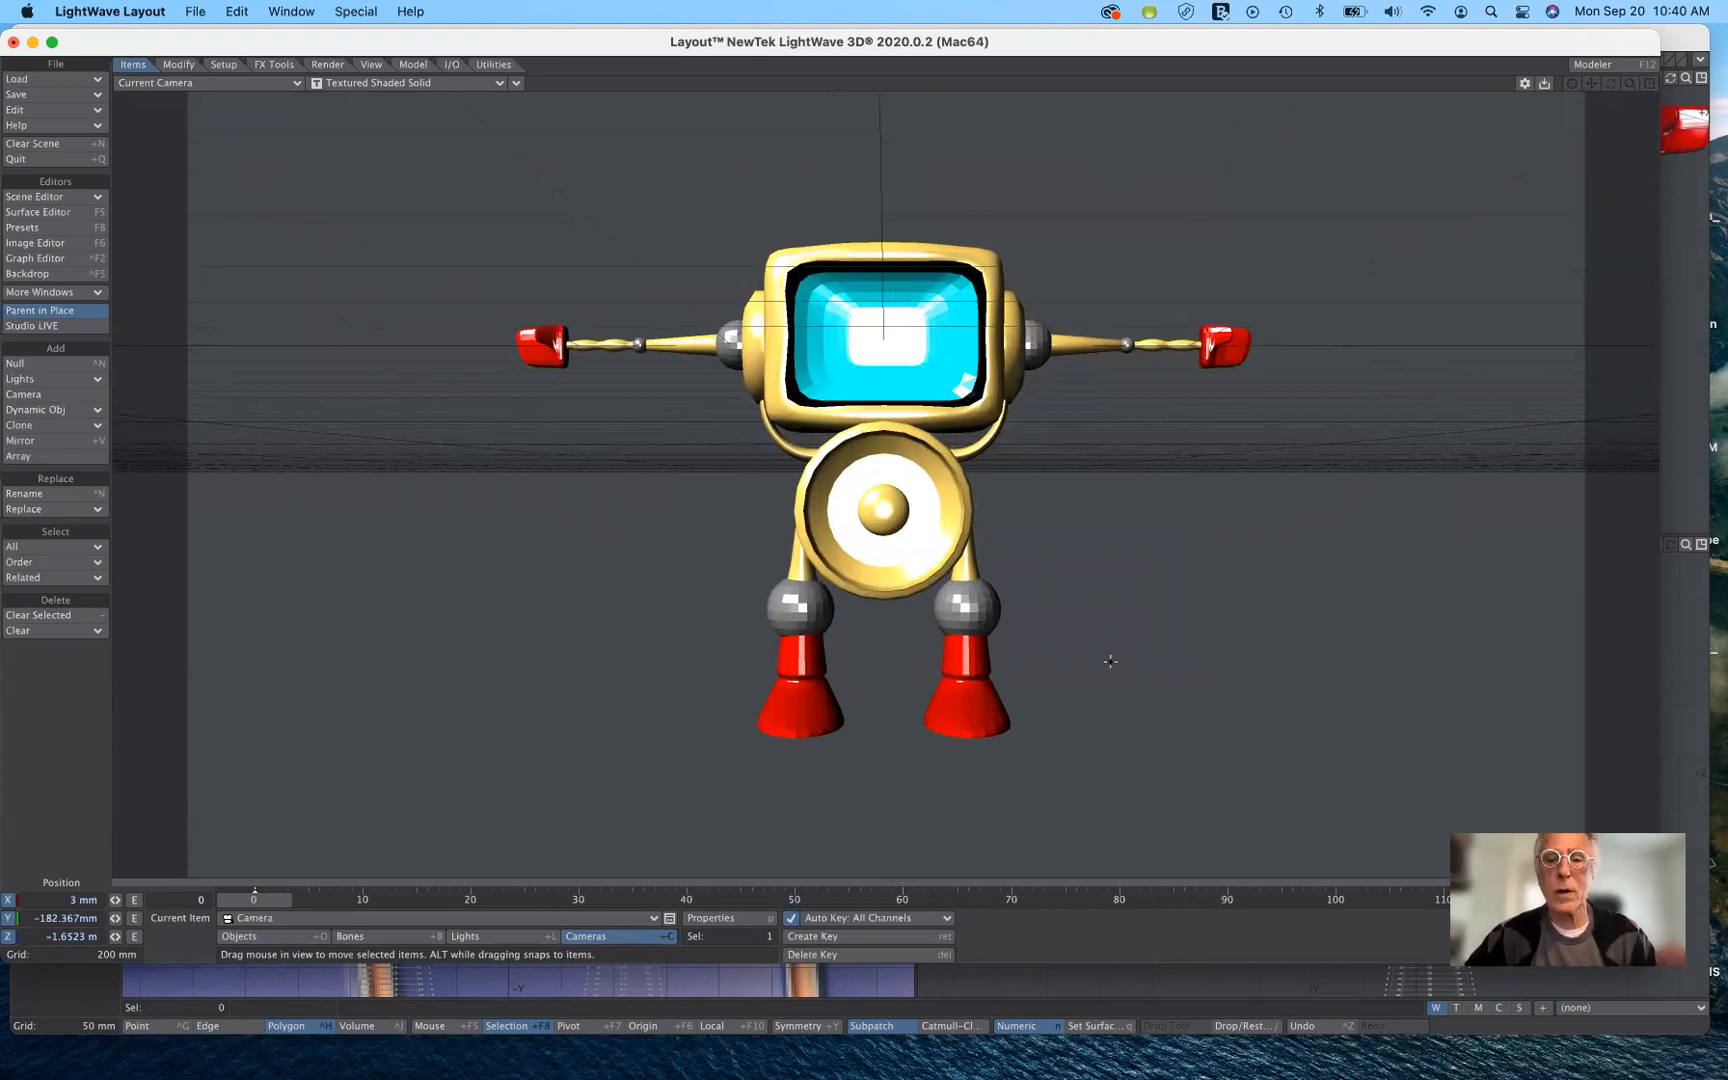
pyautogui.moveTo(715, 480); pyautogui.dragTo(715, 459, button='right')
pyautogui.moveTo(1110, 694); pyautogui.dragTo(1110, 661, button='right')
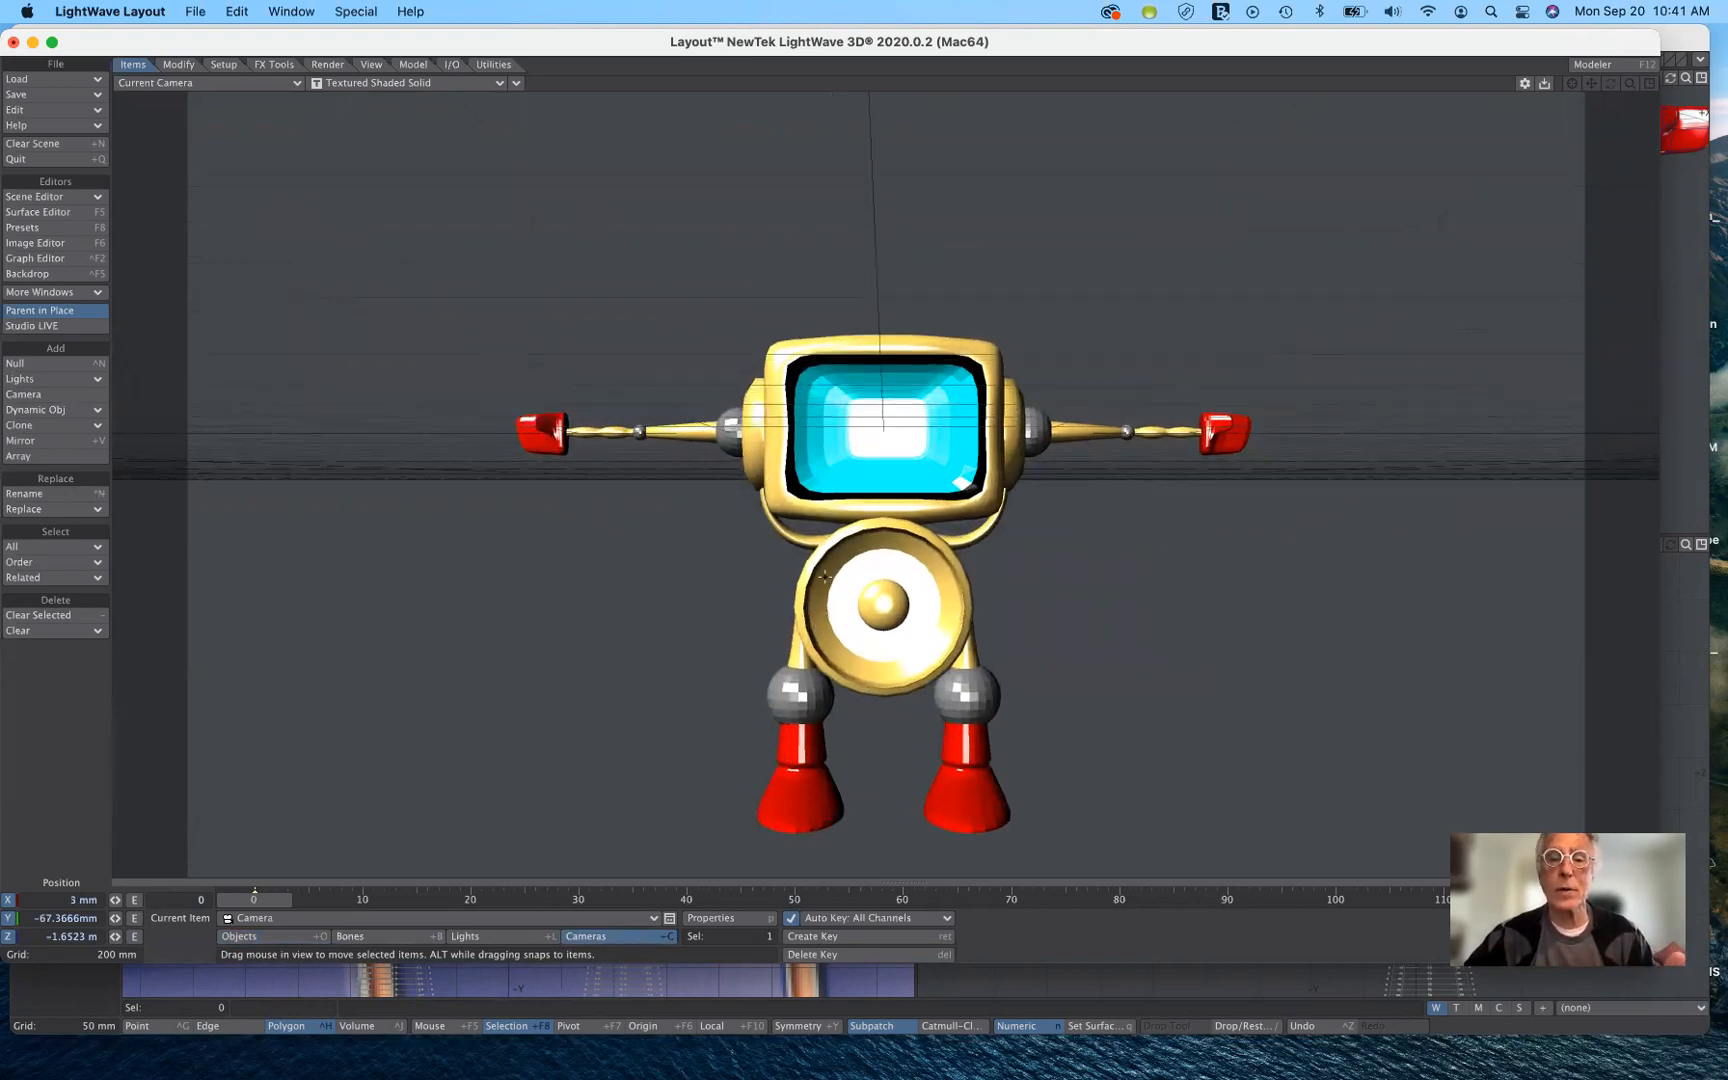
# Rotate the robot object's heading to about -19.4° and return to the Move tool.
pyautogui.click(268, 937)
pyautogui.press('y')
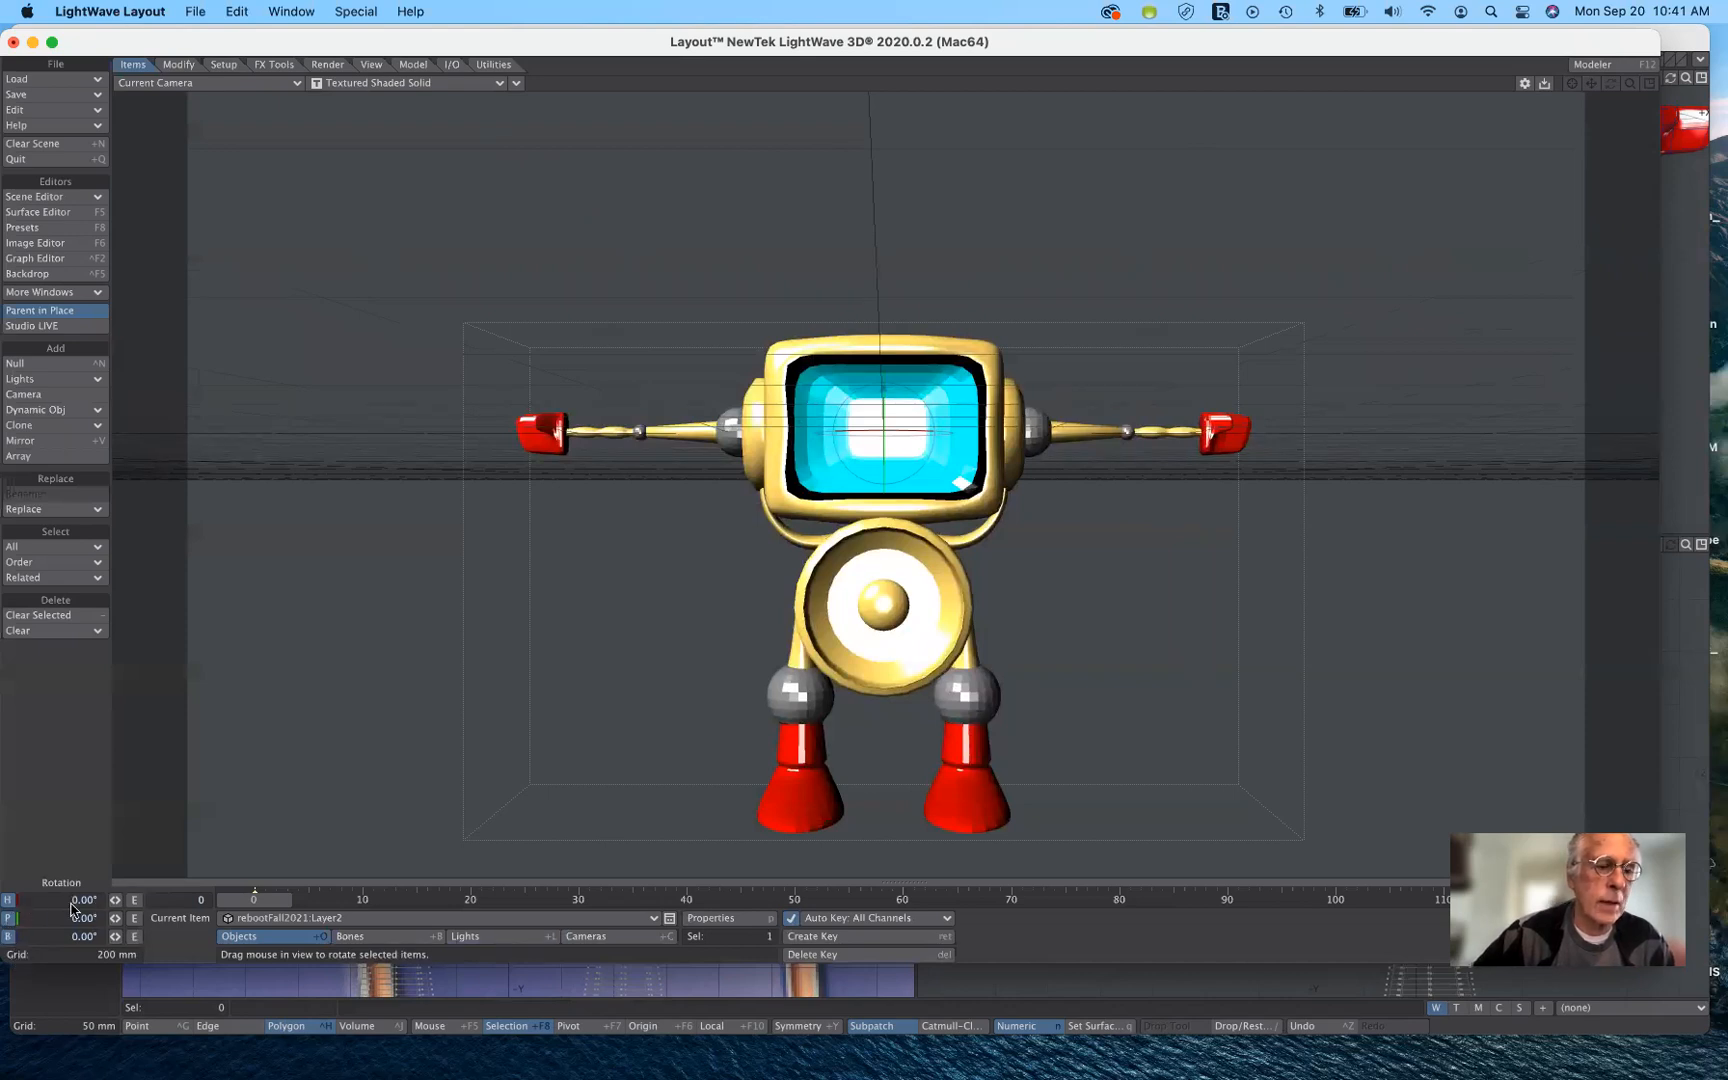
pyautogui.moveTo(117, 904); pyautogui.dragTo(96, 904)
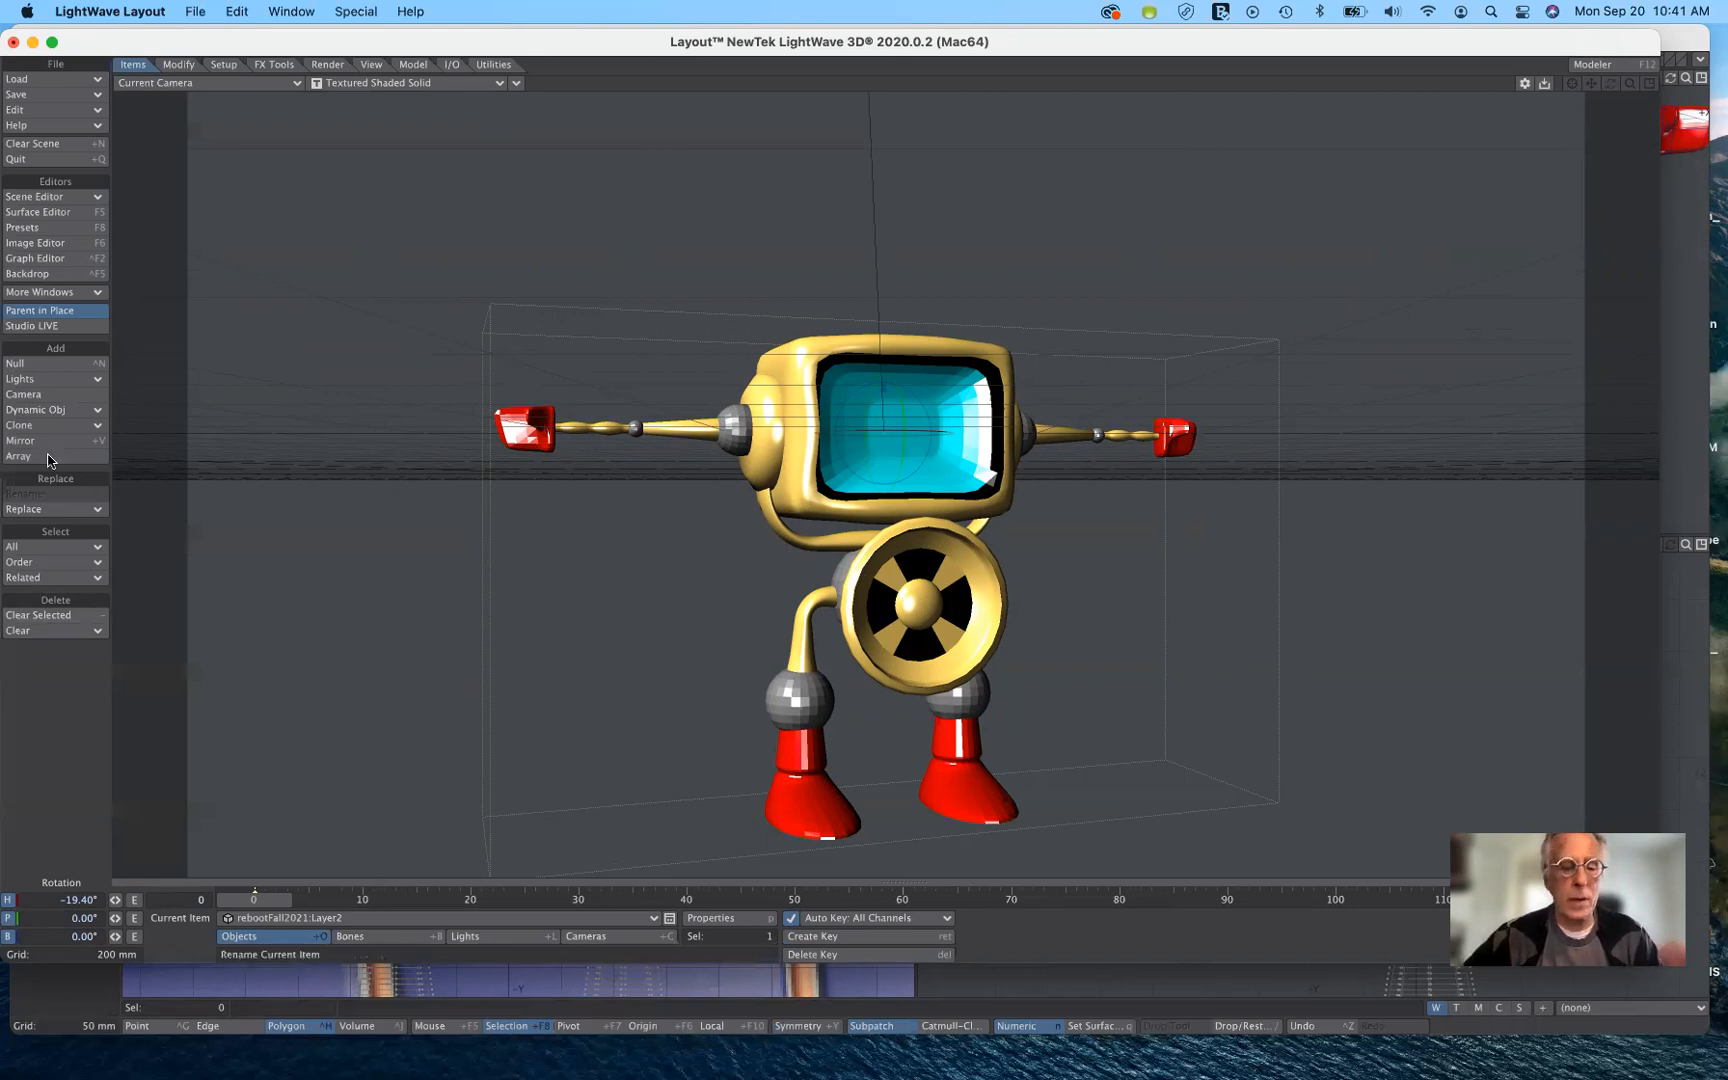
pyautogui.press('t')
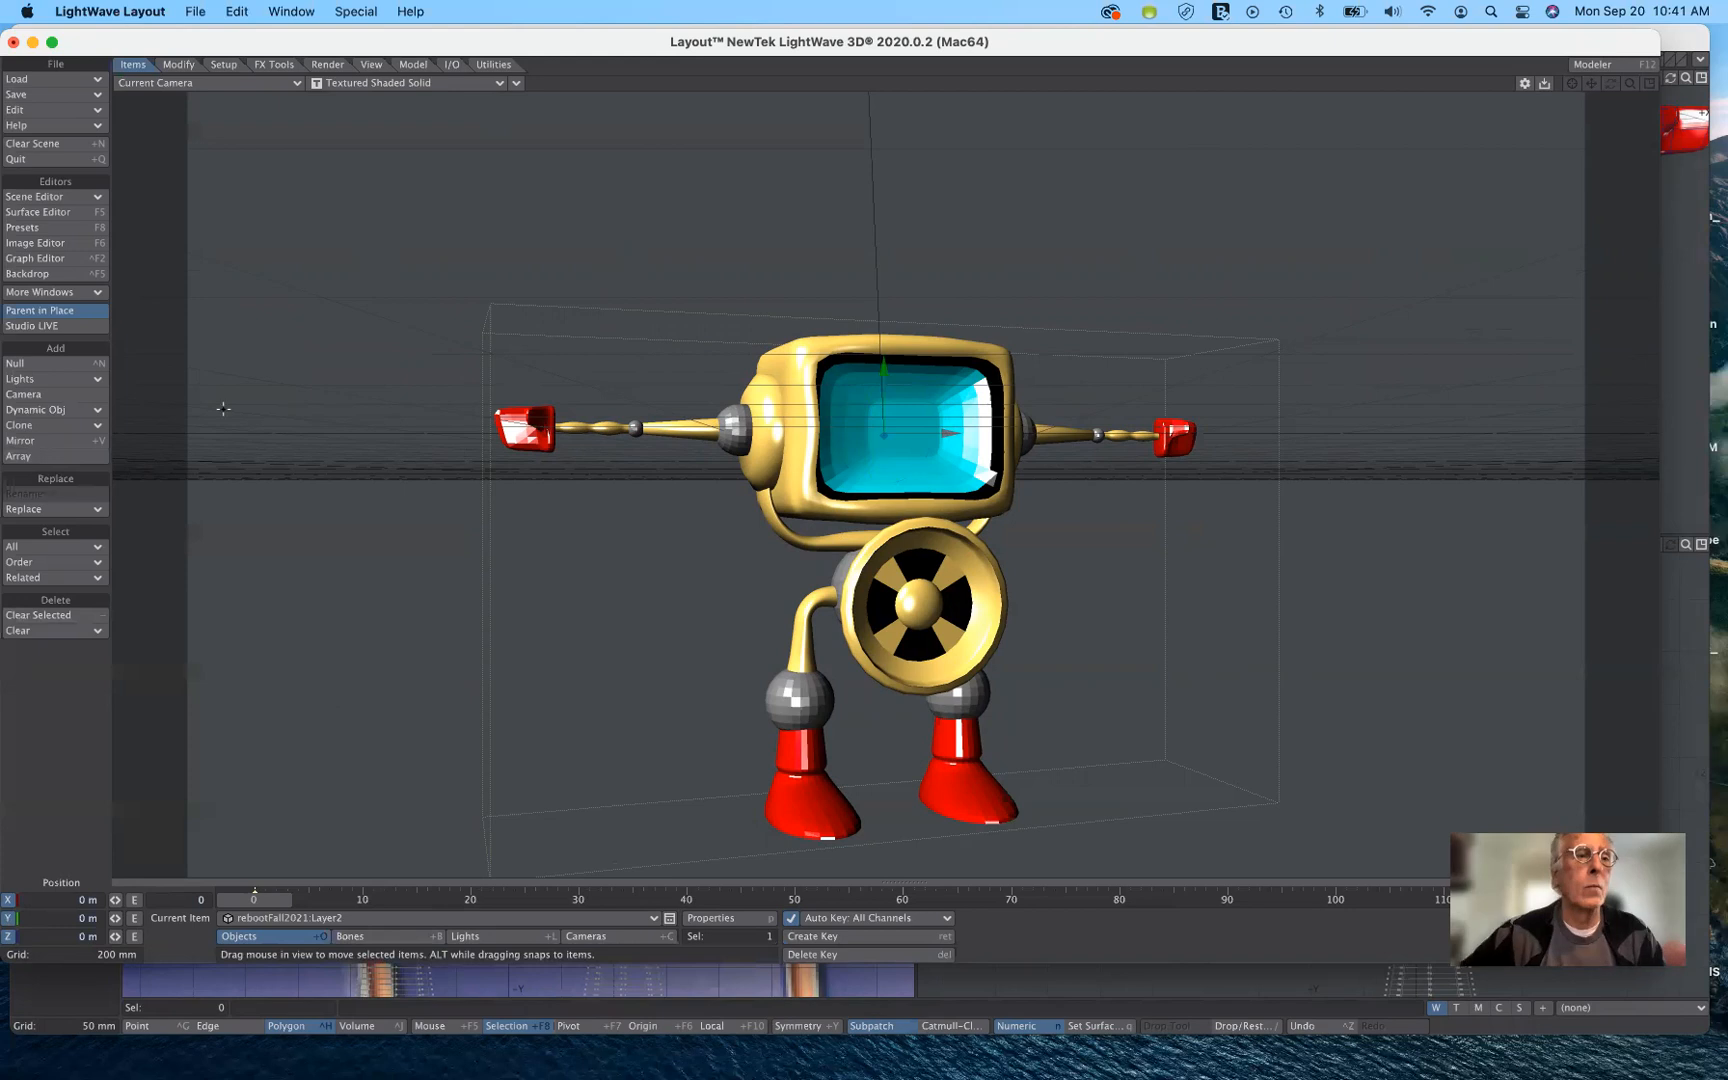
# Open the Surface Editor beside the robot and select the chrome surface.
pyautogui.click(53, 213)
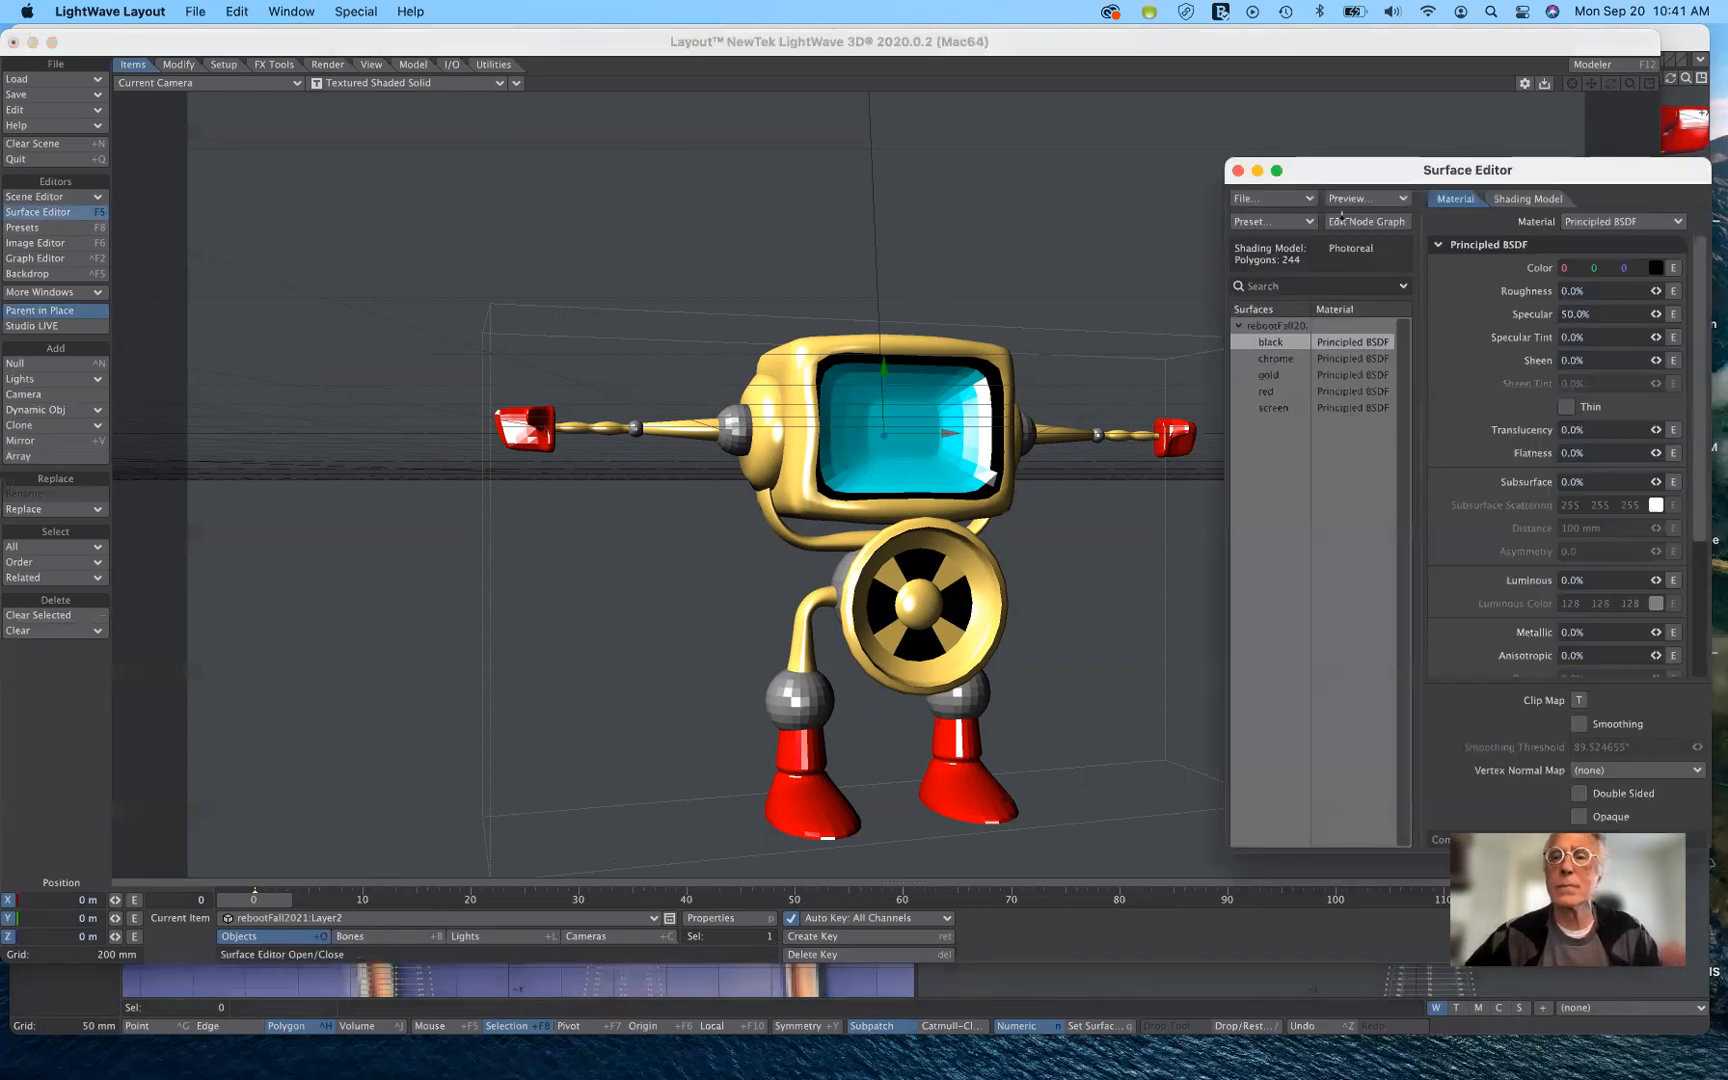
pyautogui.moveTo(1523, 154); pyautogui.dragTo(1505, 142)
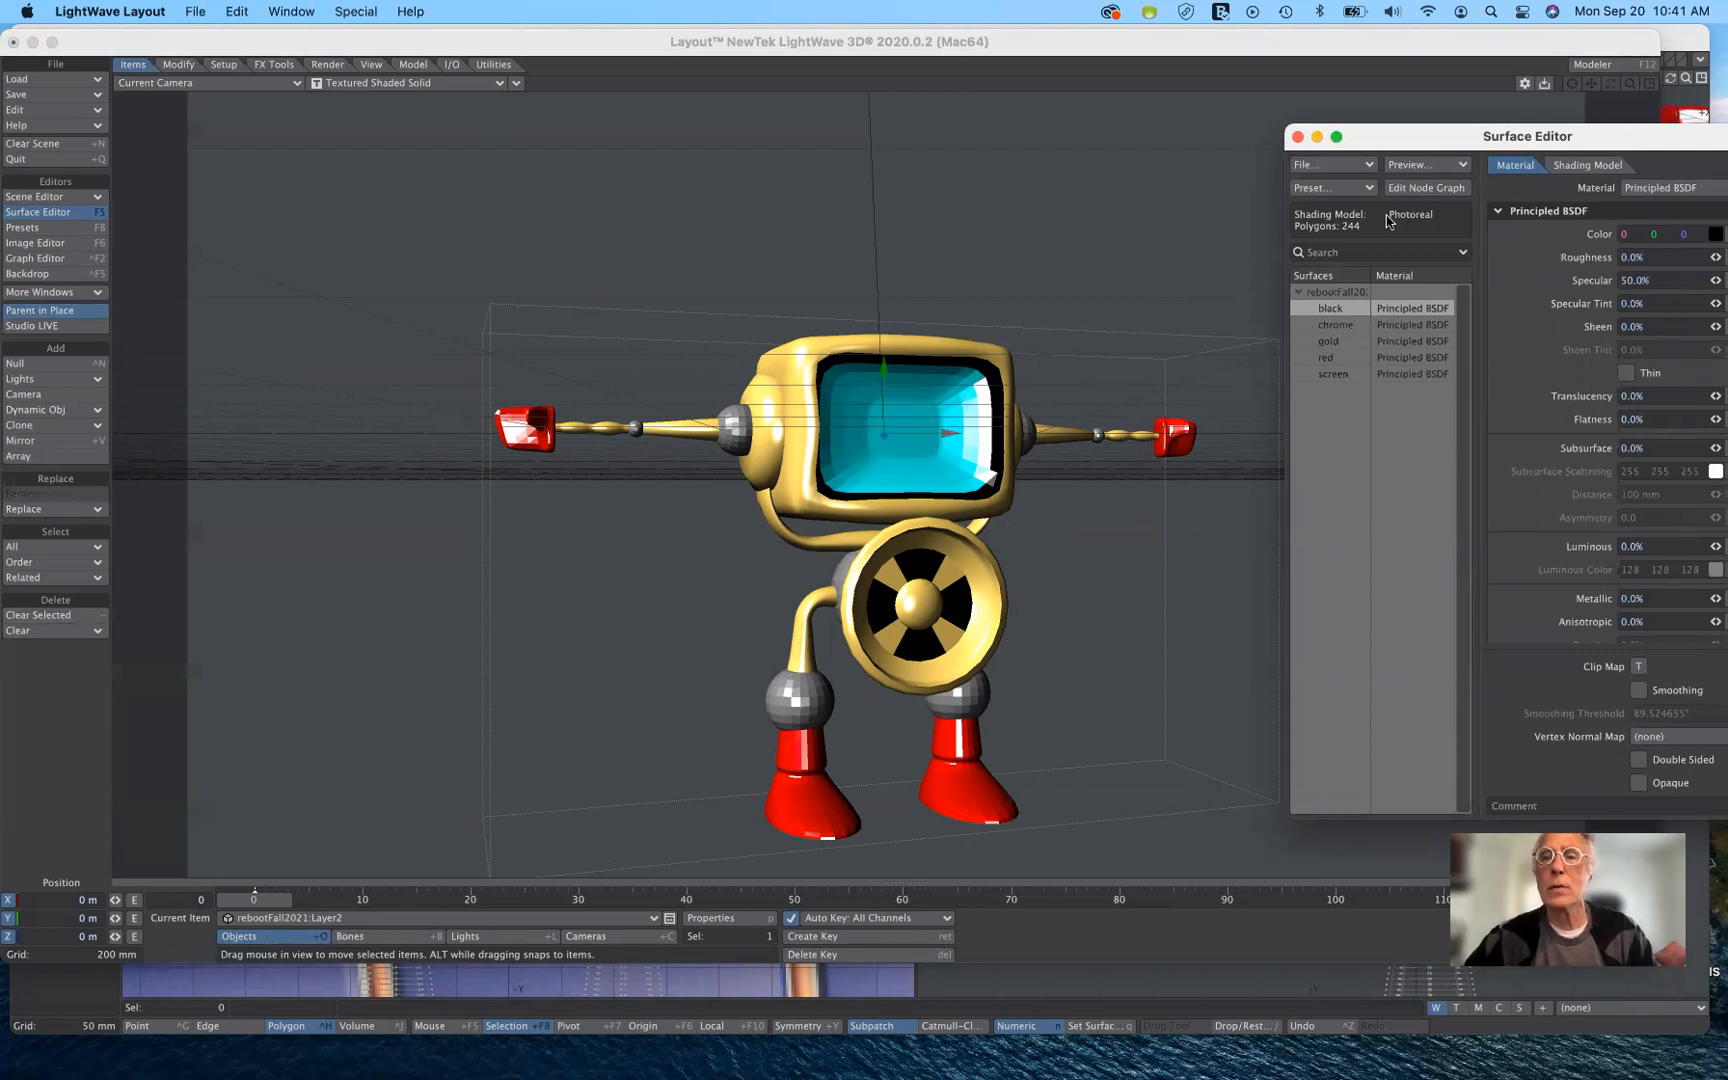
pyautogui.moveTo(1416, 131); pyautogui.dragTo(1399, 134)
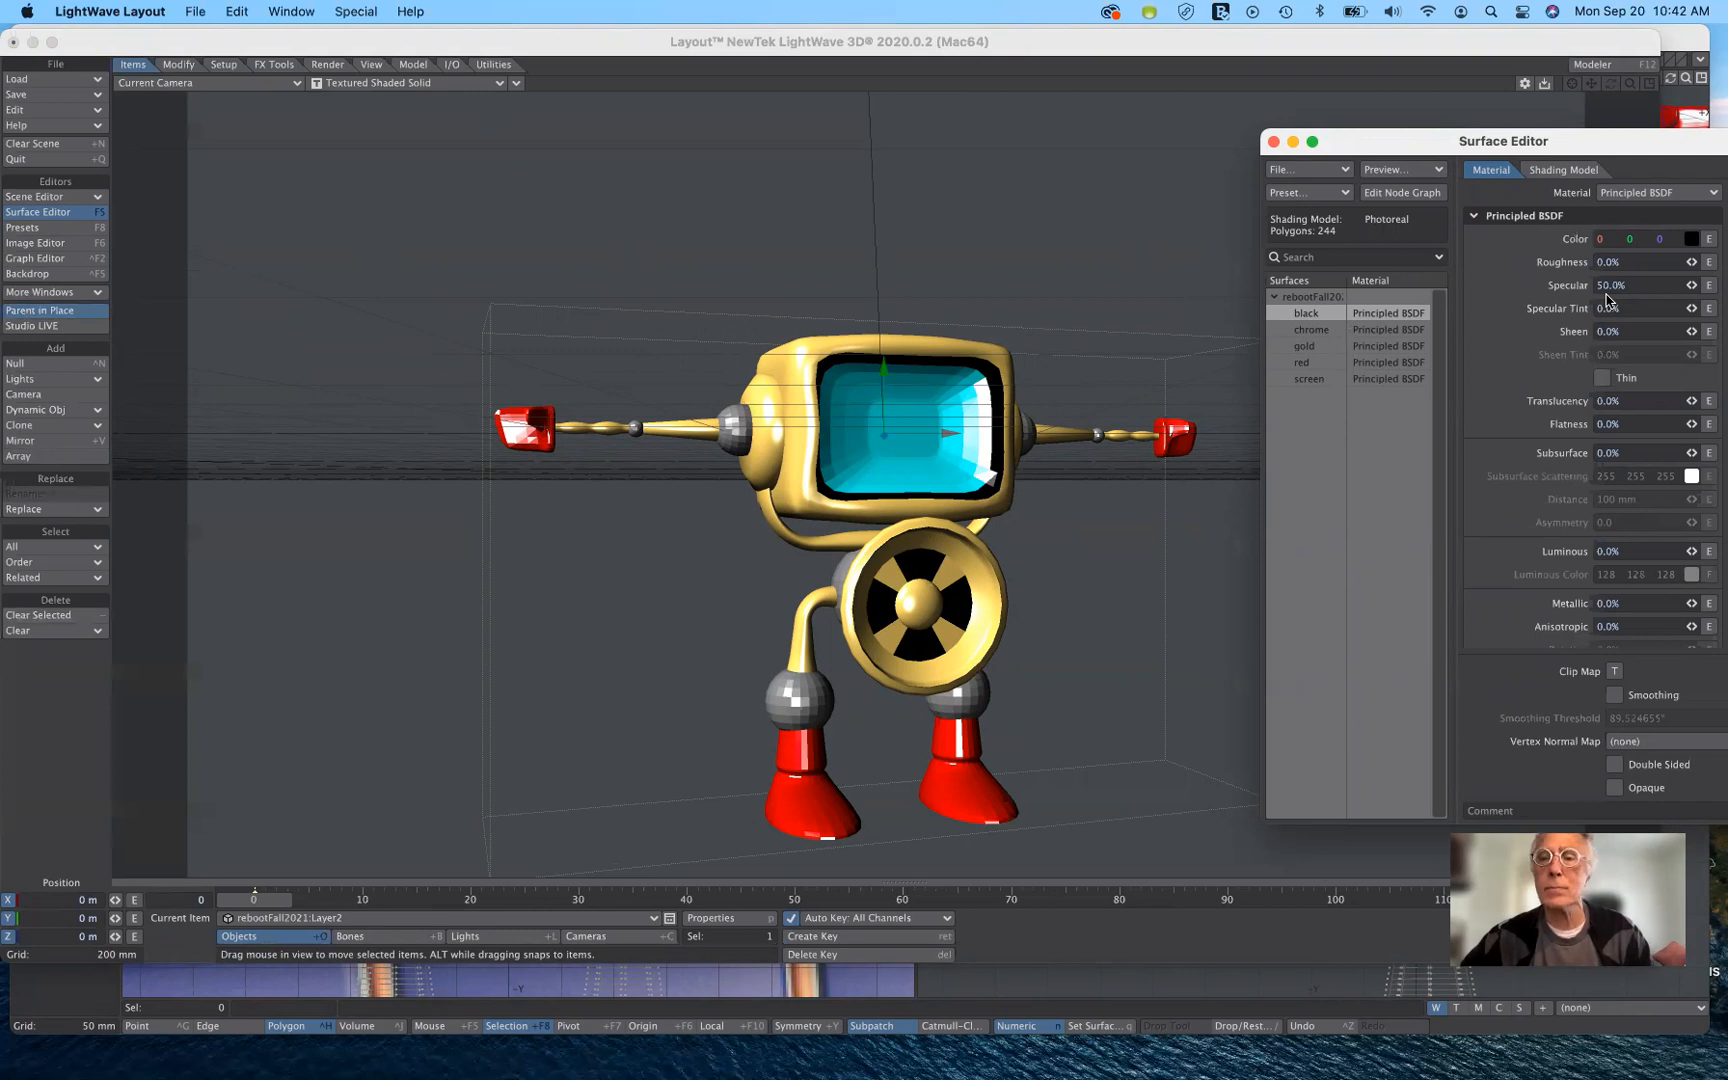
pyautogui.click(1330, 329)
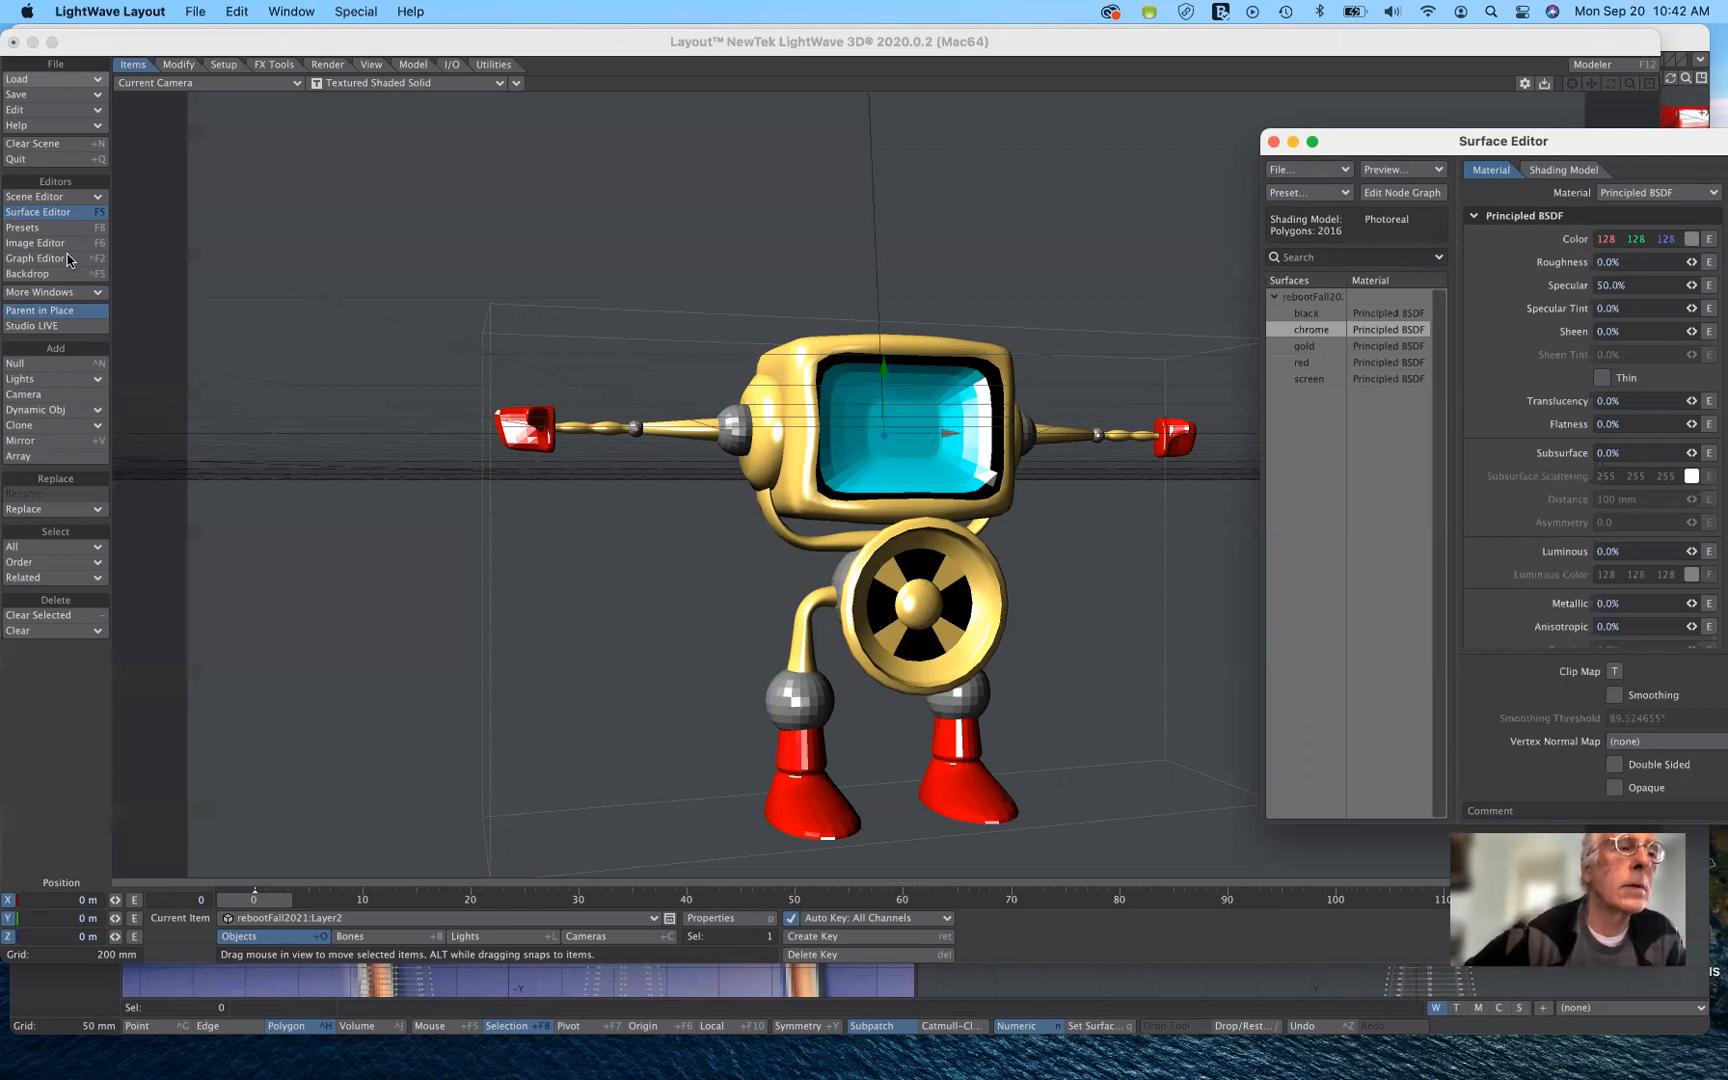
# Open the surface presets beside the robot and show the built-in Metal library.
pyautogui.click(56, 229)
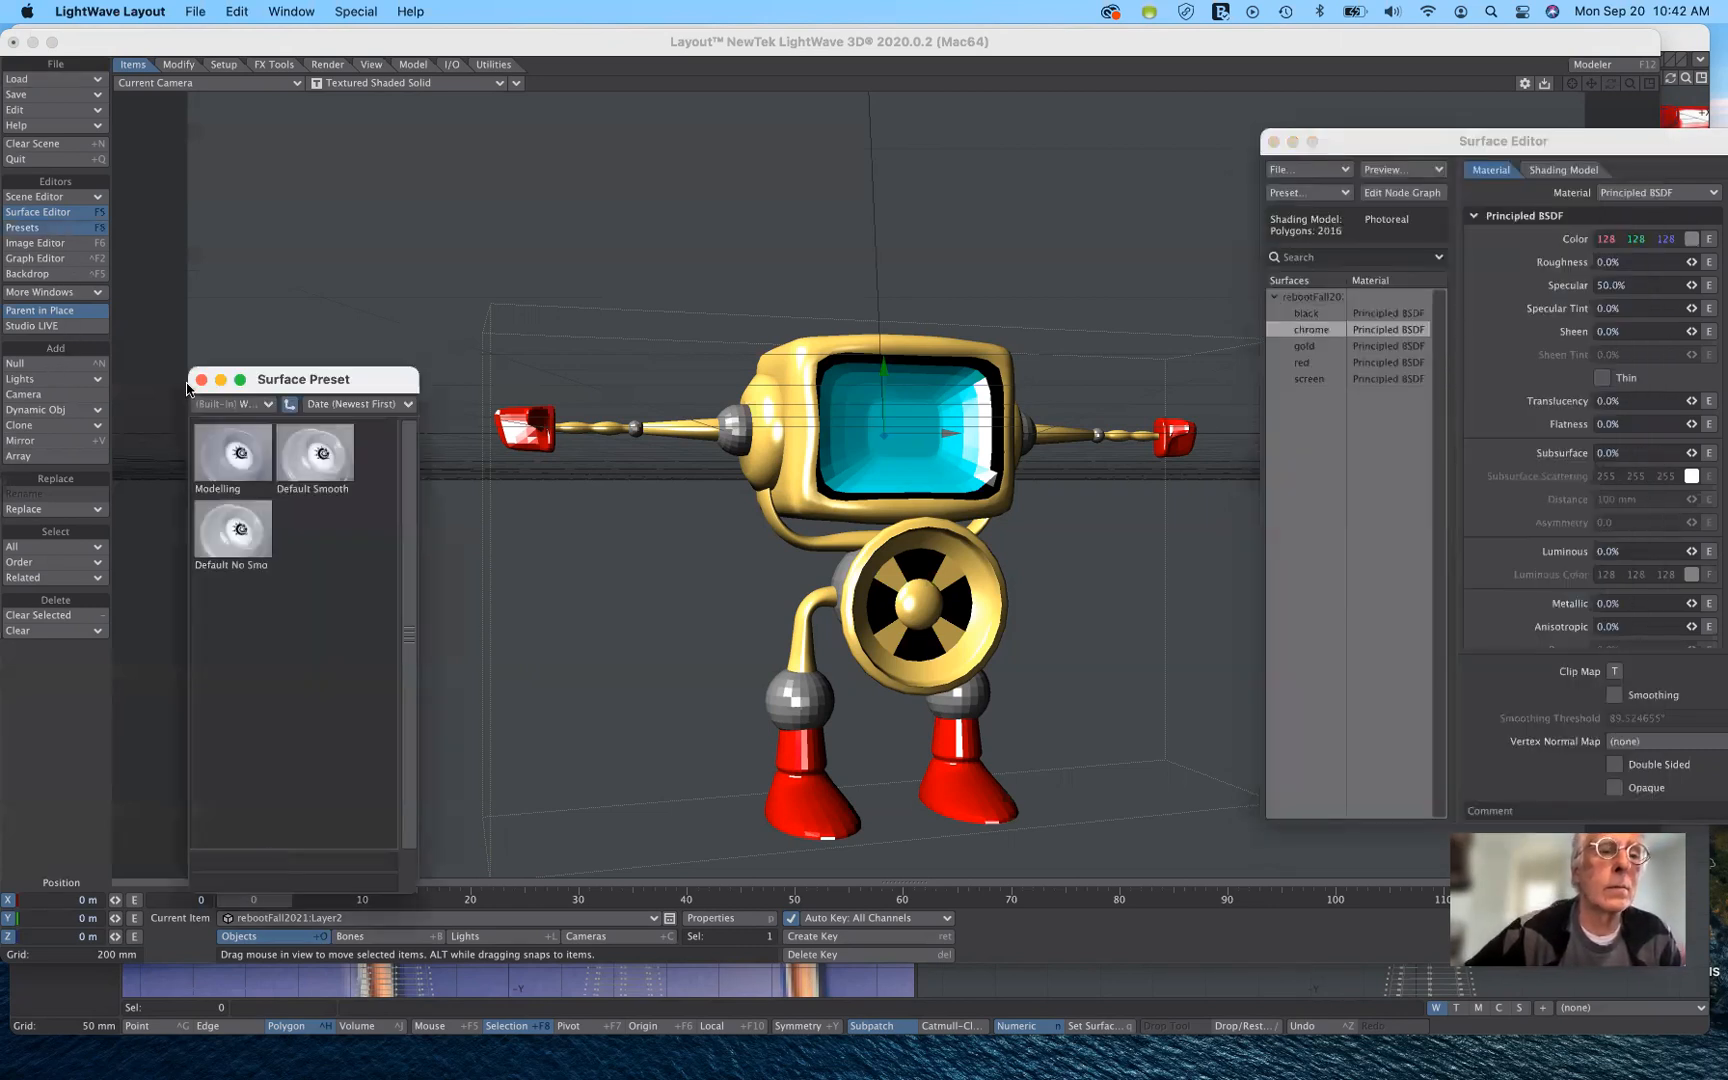
pyautogui.moveTo(353, 381); pyautogui.dragTo(359, 157)
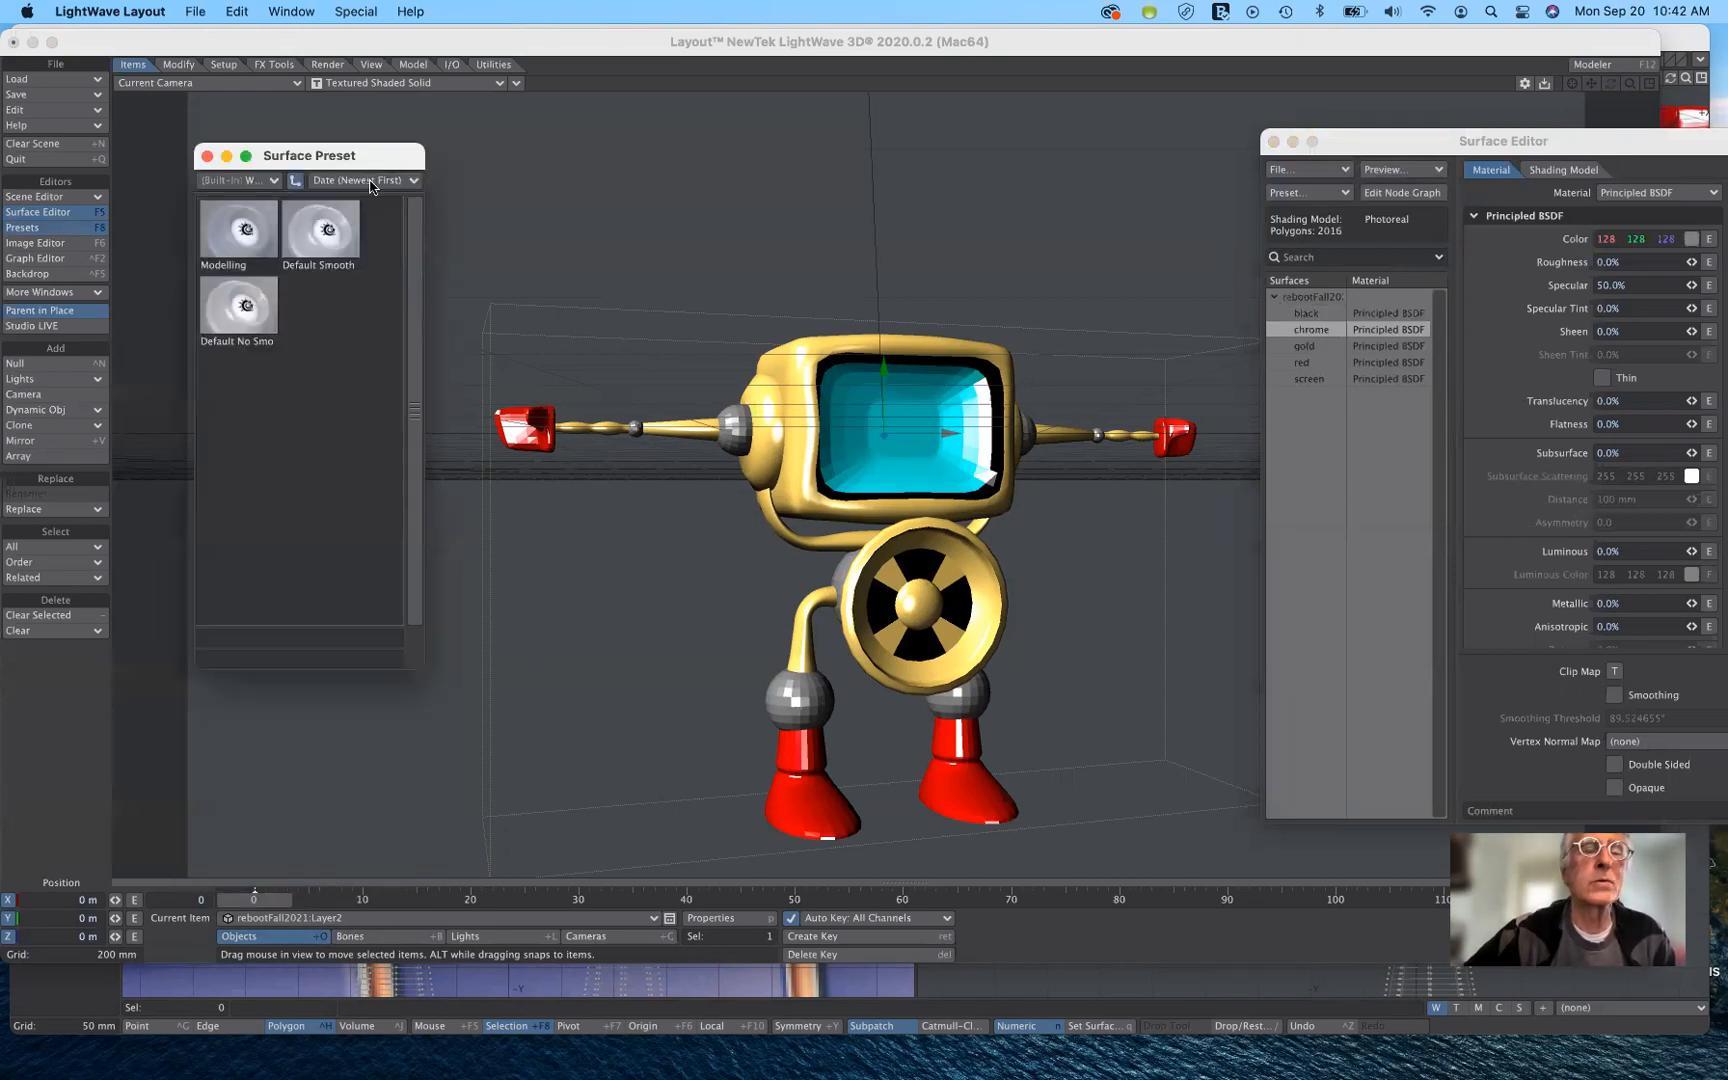
pyautogui.click(275, 184)
pyautogui.click(273, 183)
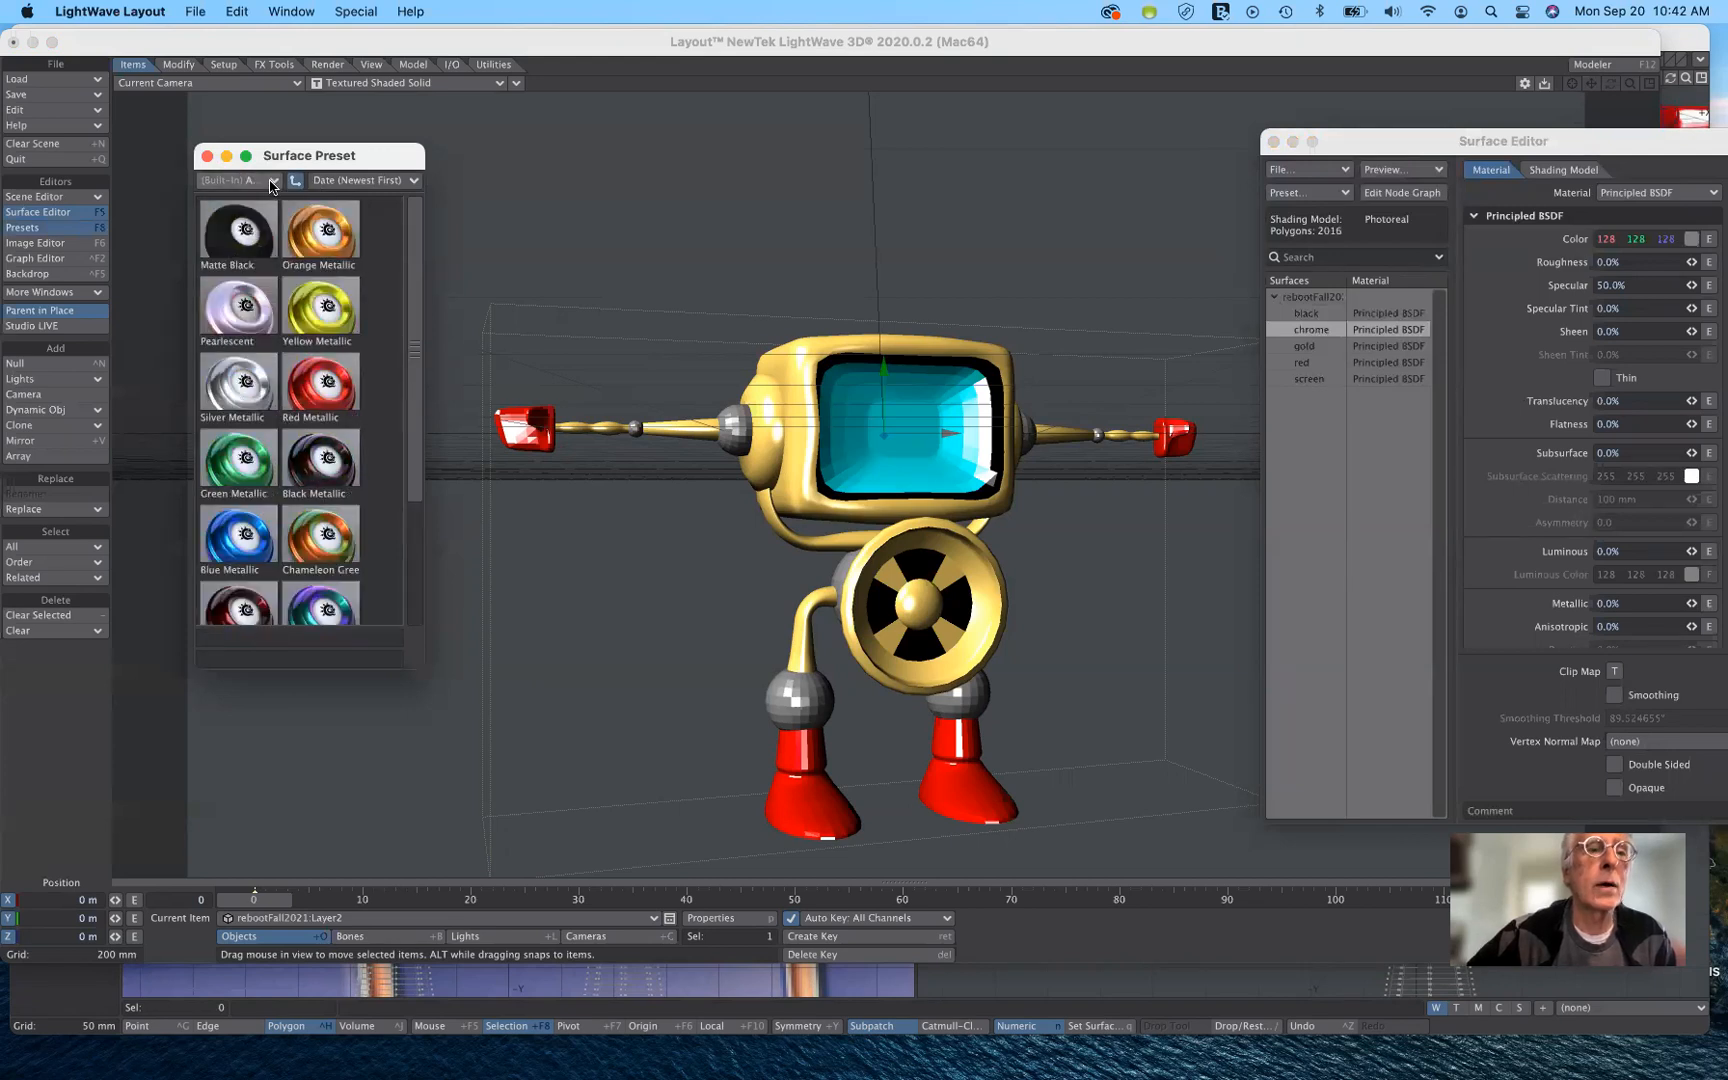
pyautogui.click(275, 183)
pyautogui.moveTo(298, 188)
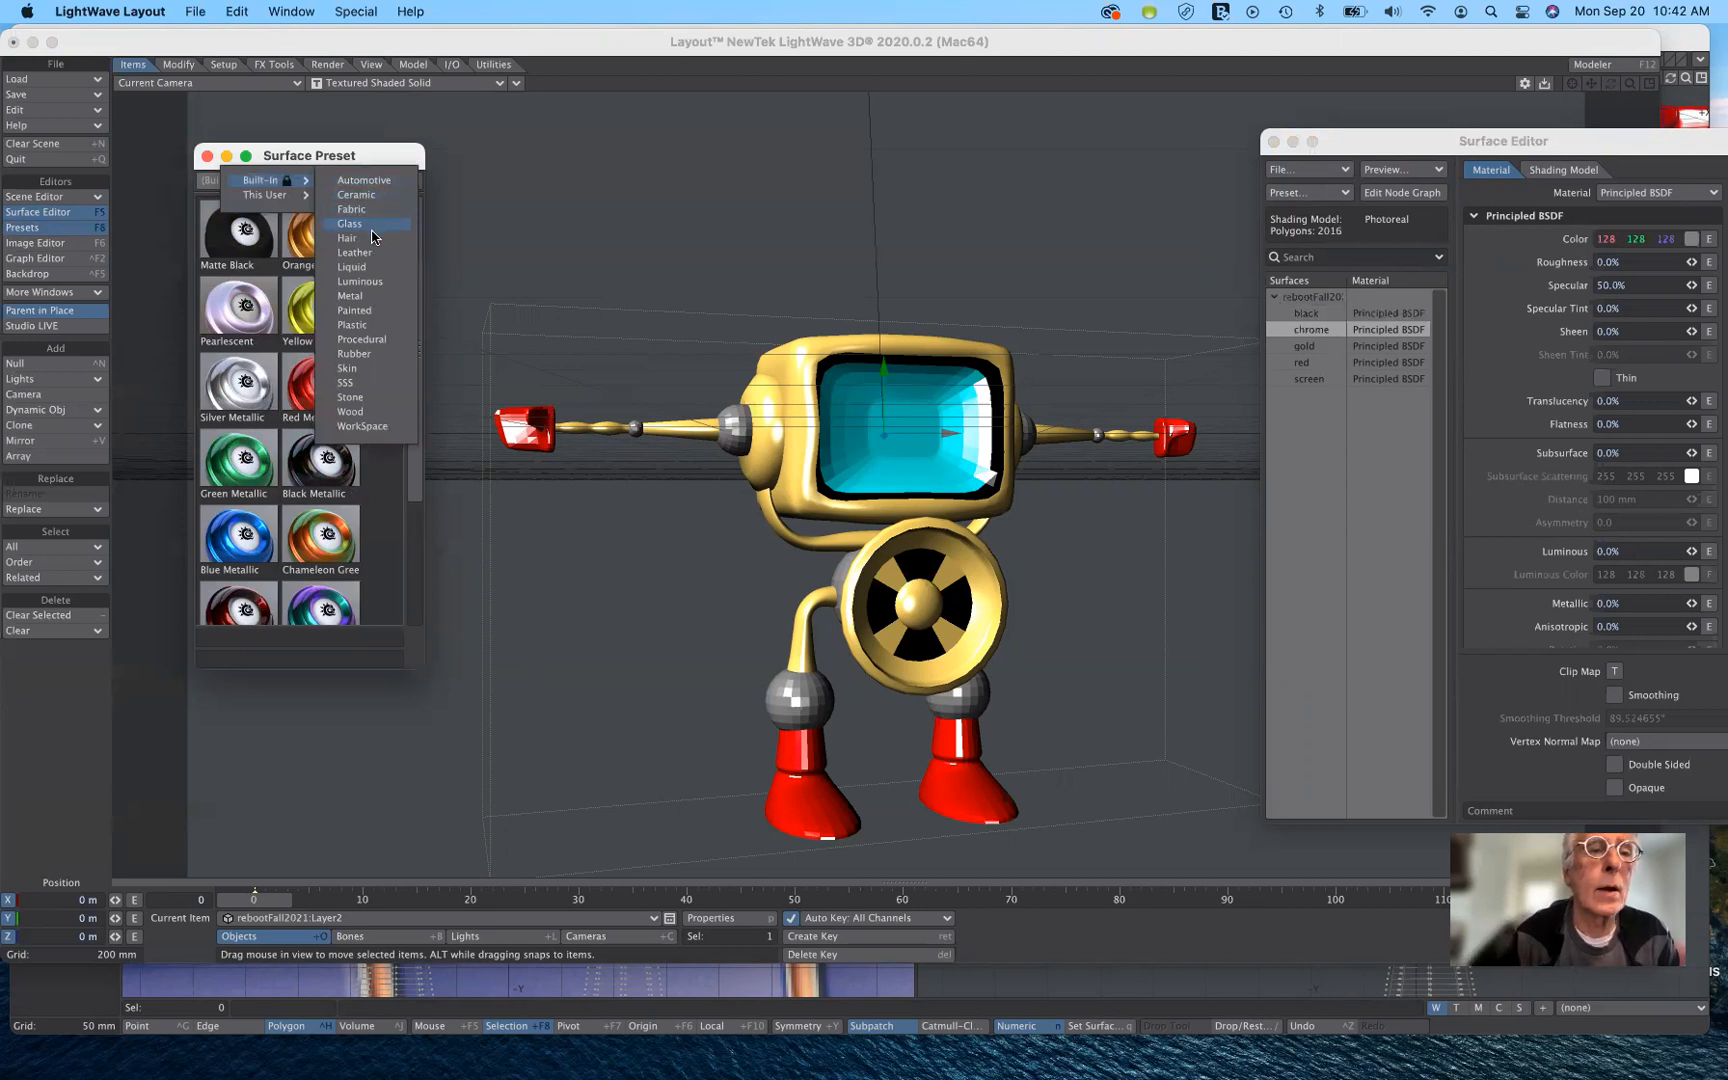
pyautogui.click(368, 297)
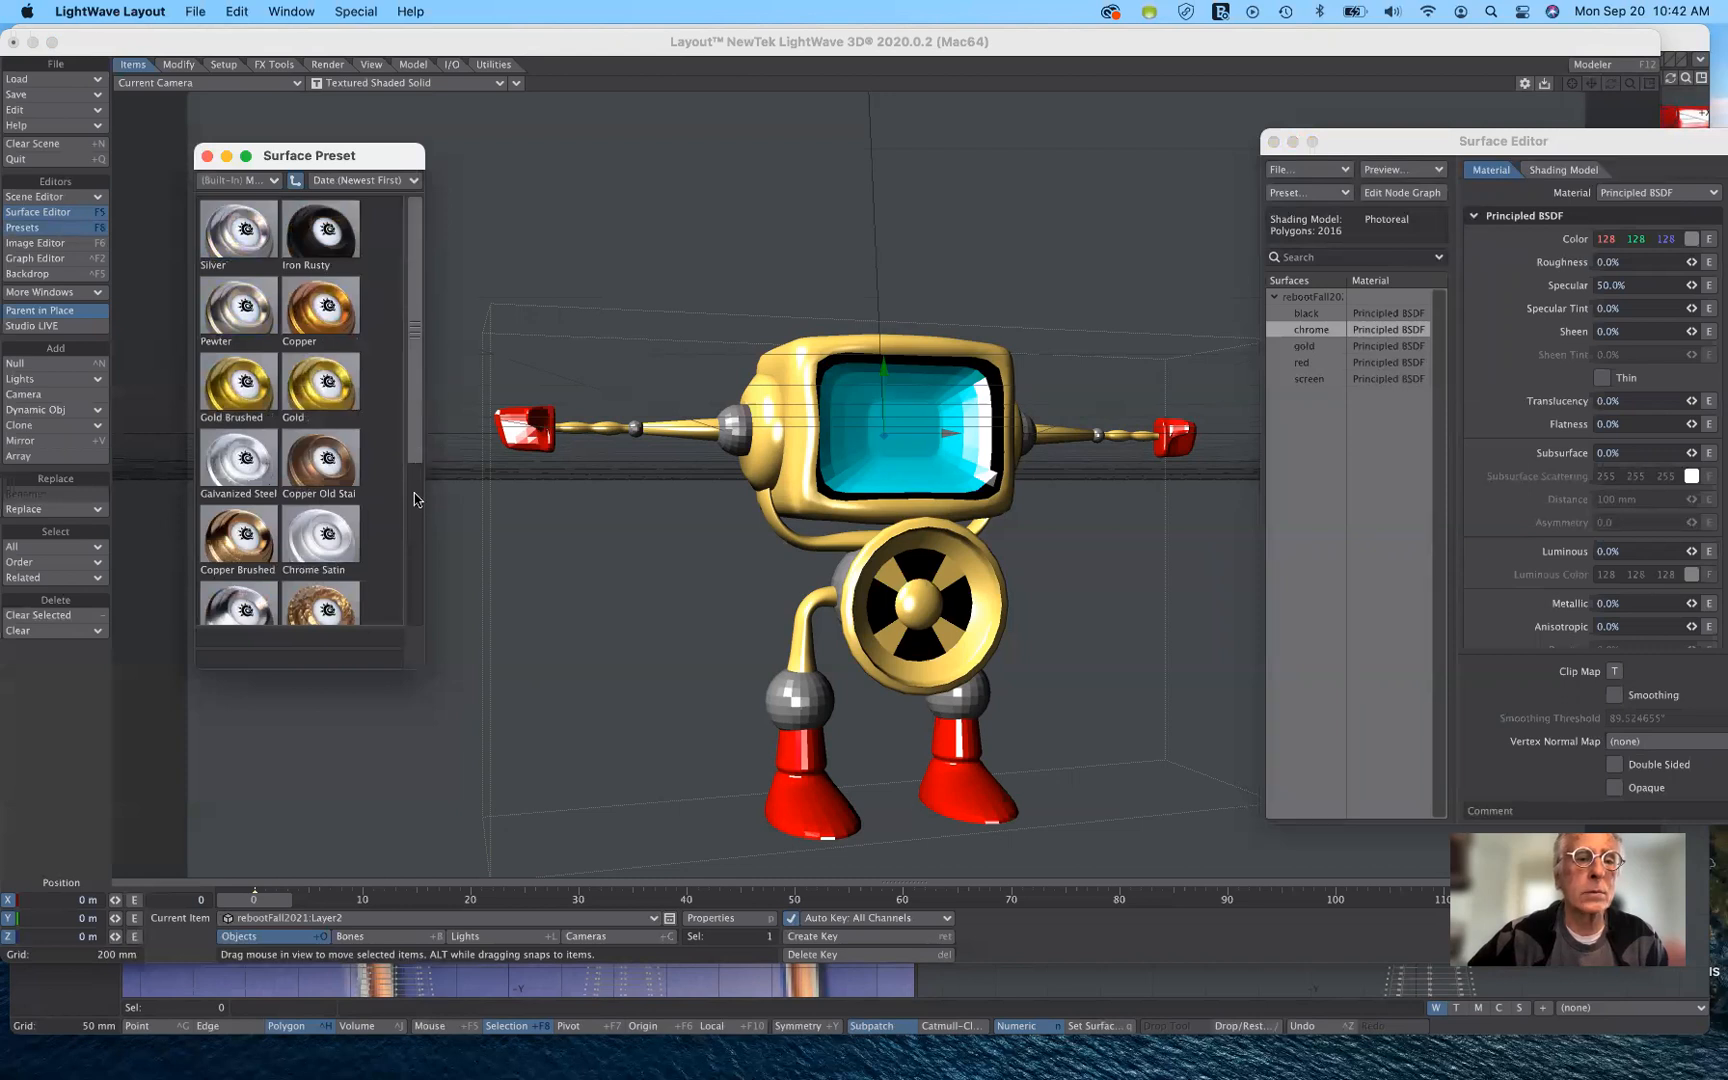
# Load the Chrome preset onto the chrome surface and set the camera viewport's display mode to VPR.
pyautogui.scroll(-1, 416, 514)
pyautogui.scroll(-1, 418, 568)
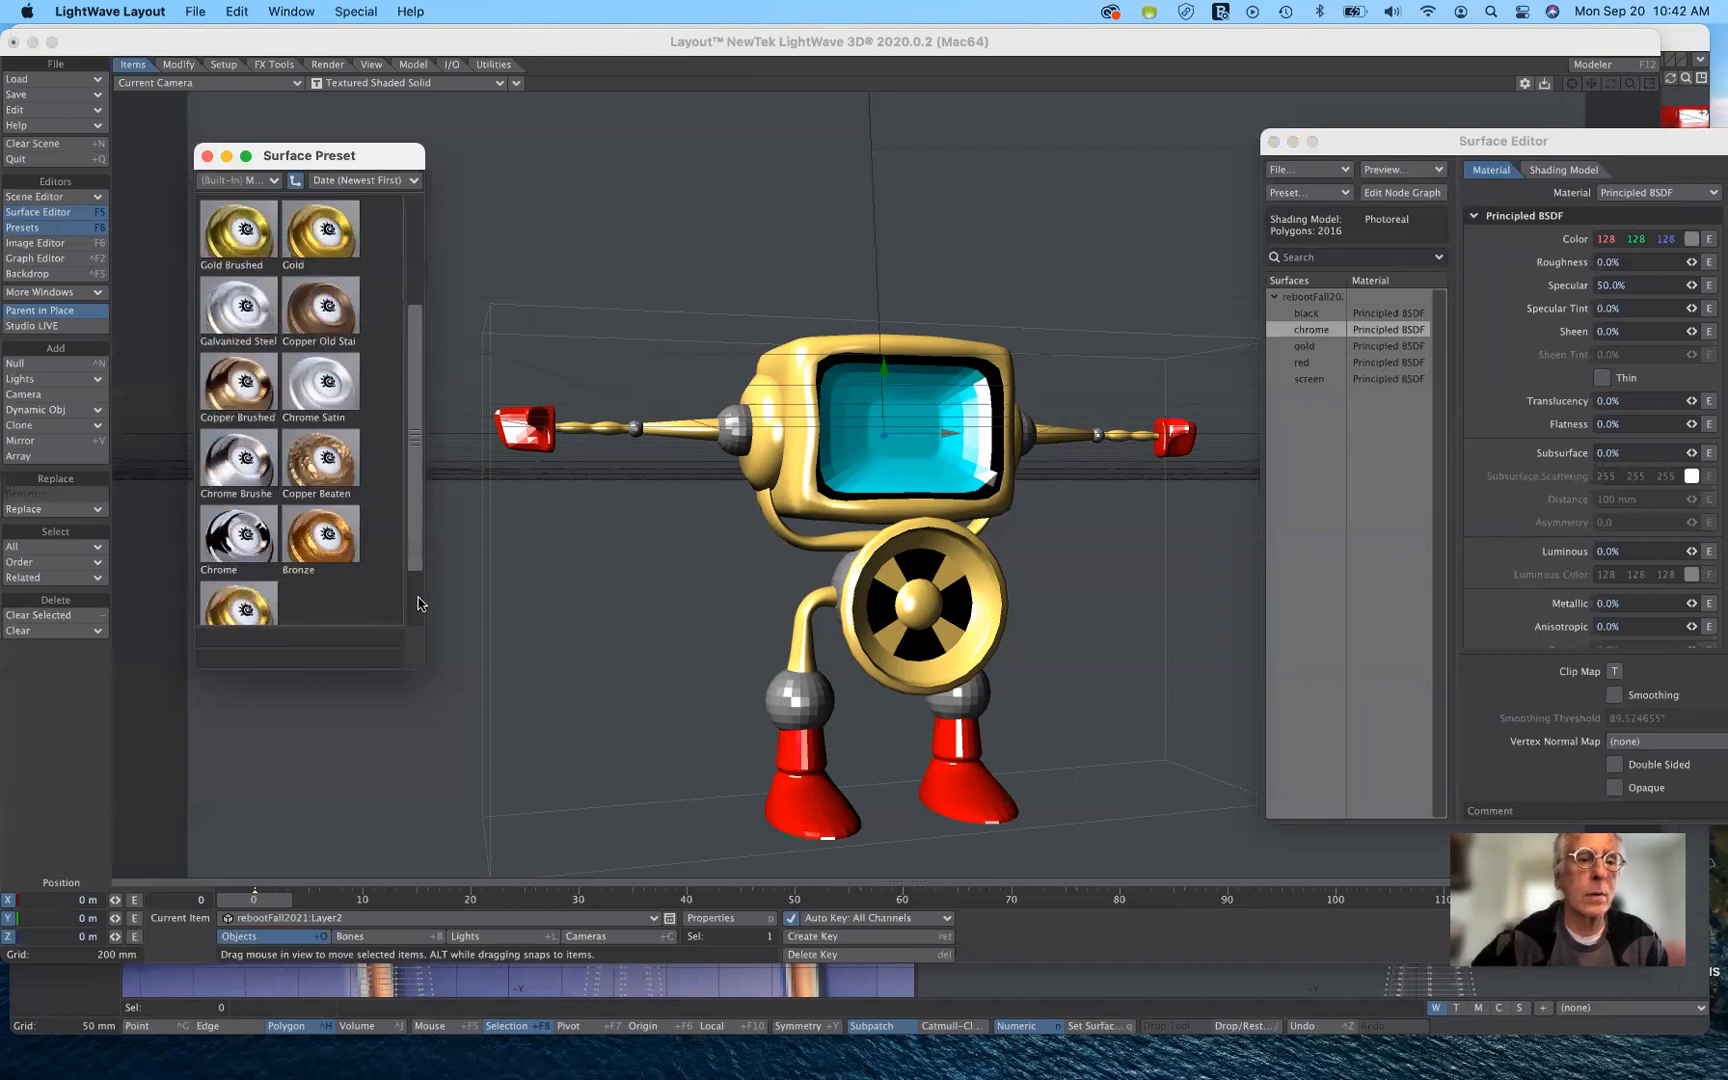
pyautogui.doubleClick(237, 543)
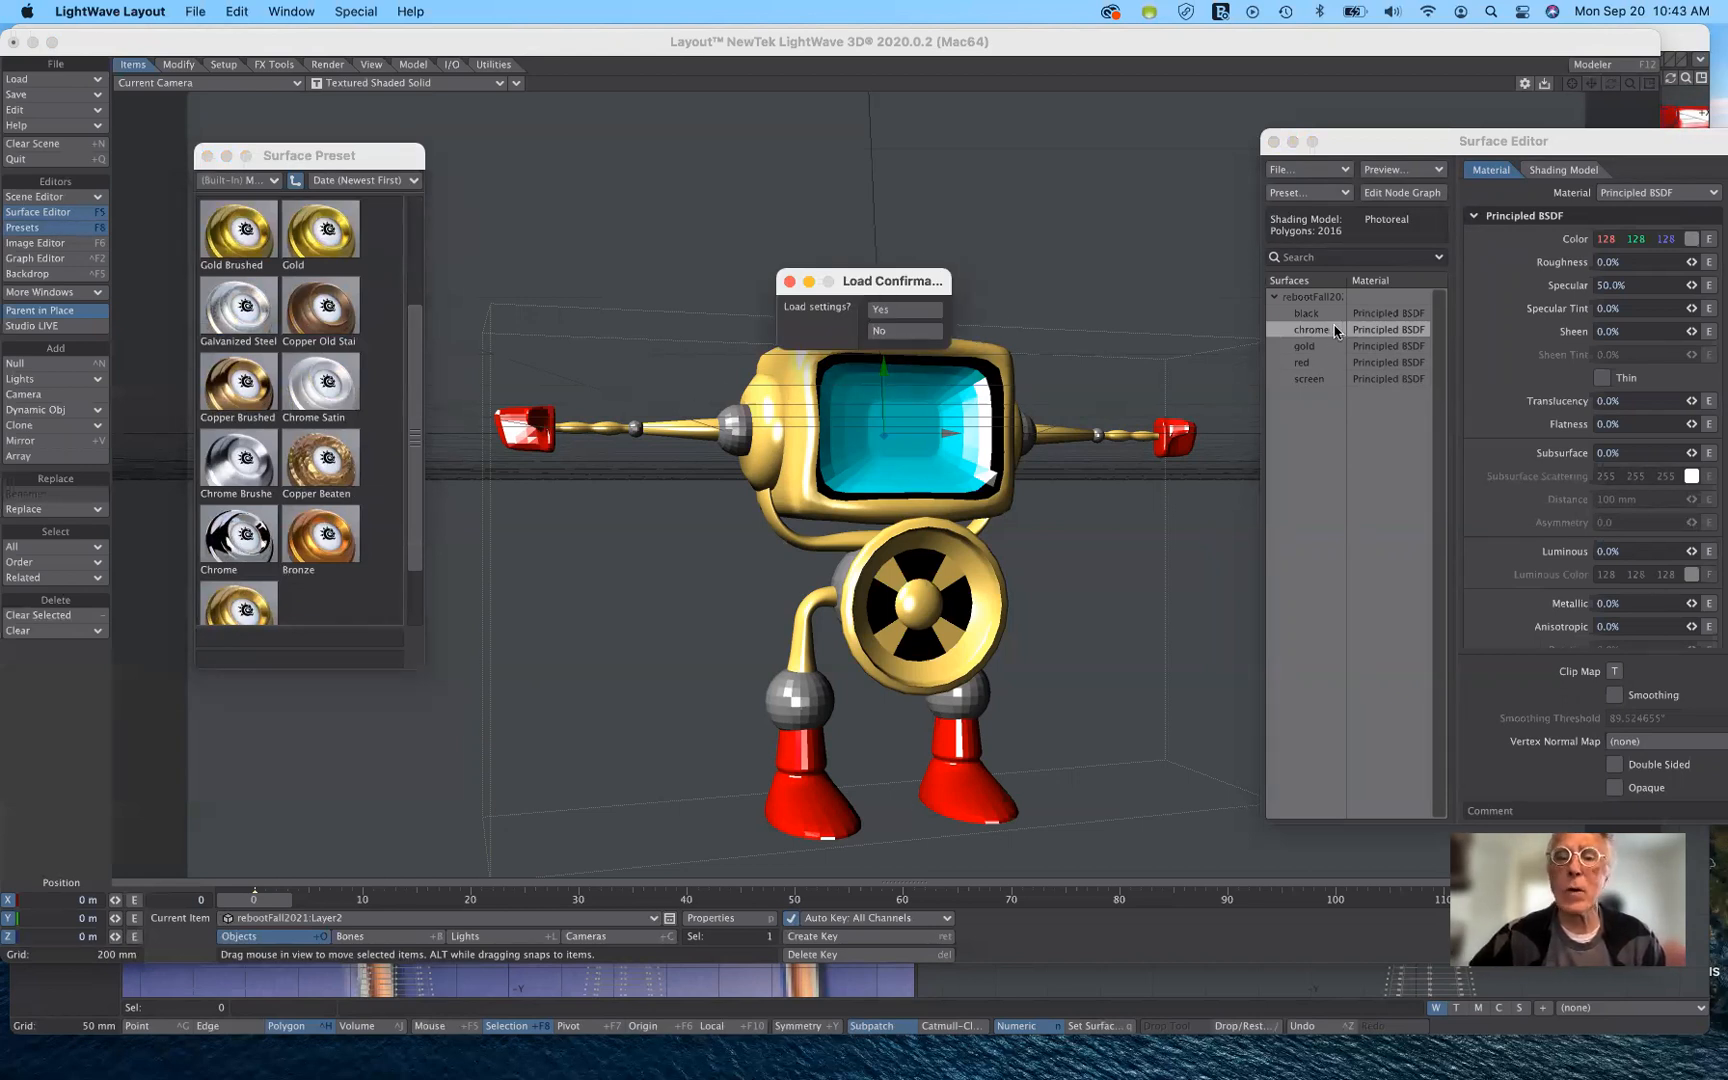
pyautogui.click(924, 311)
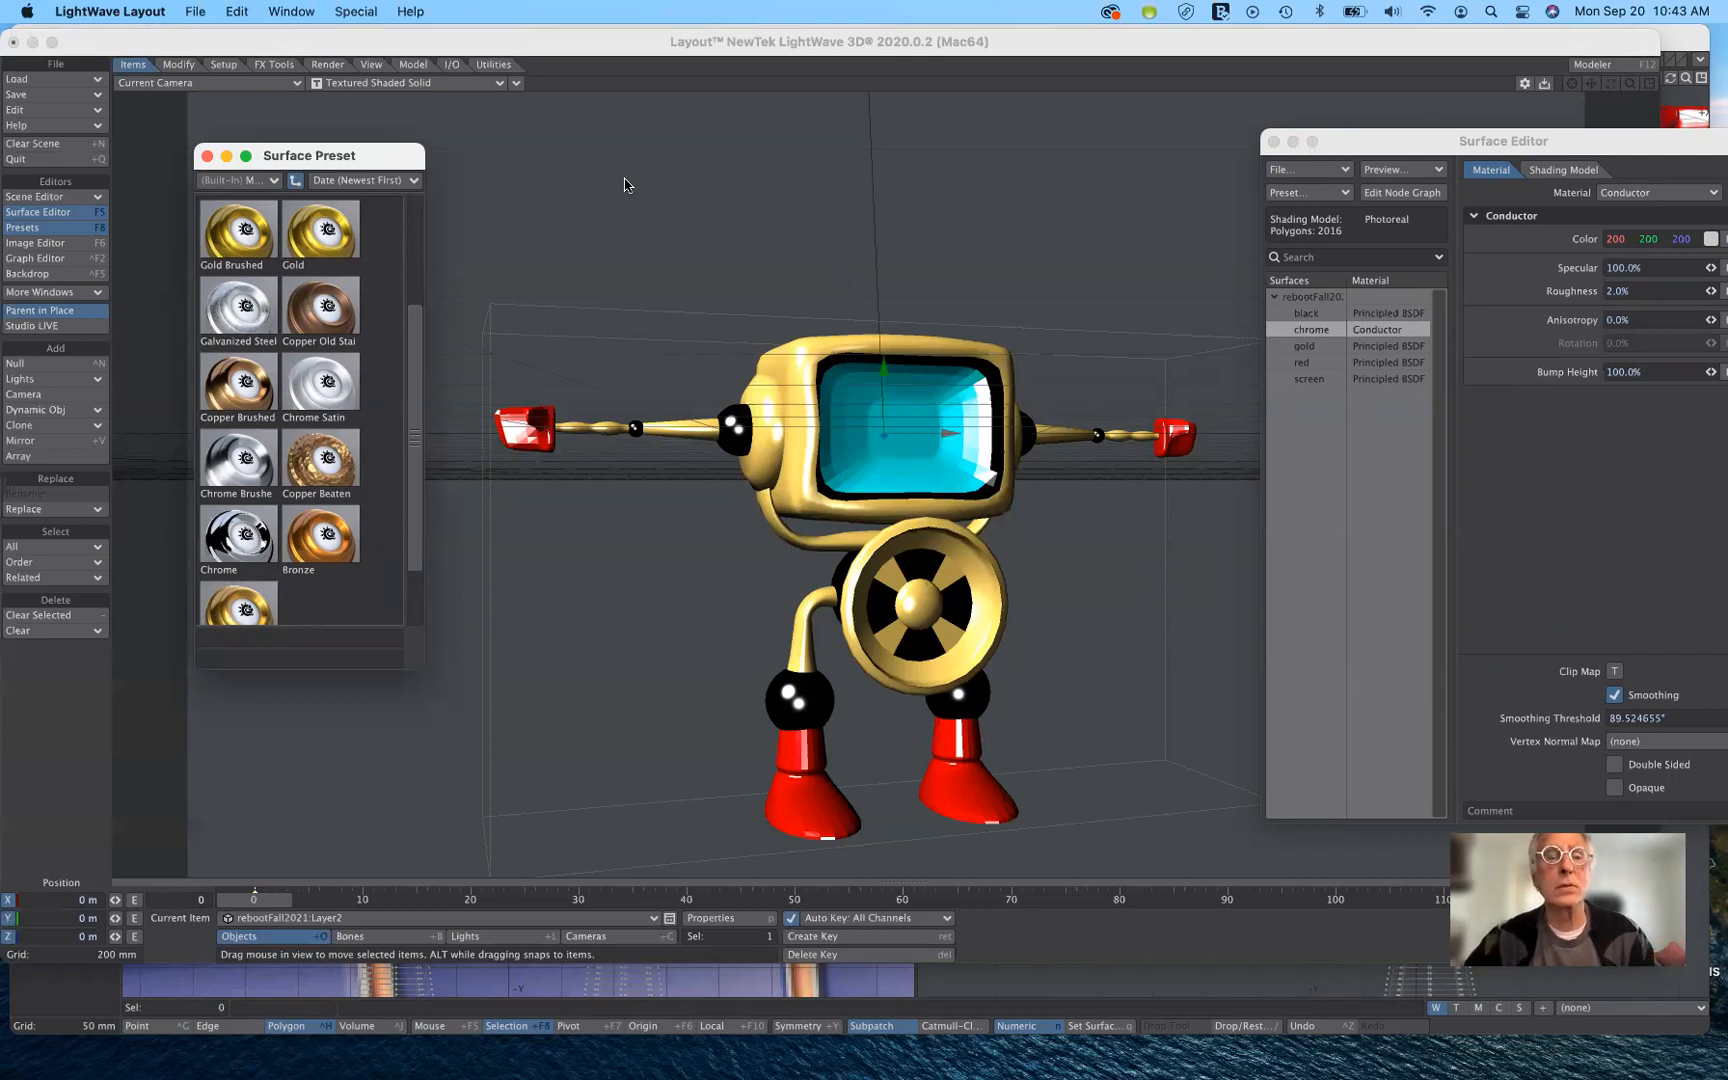
pyautogui.click(482, 85)
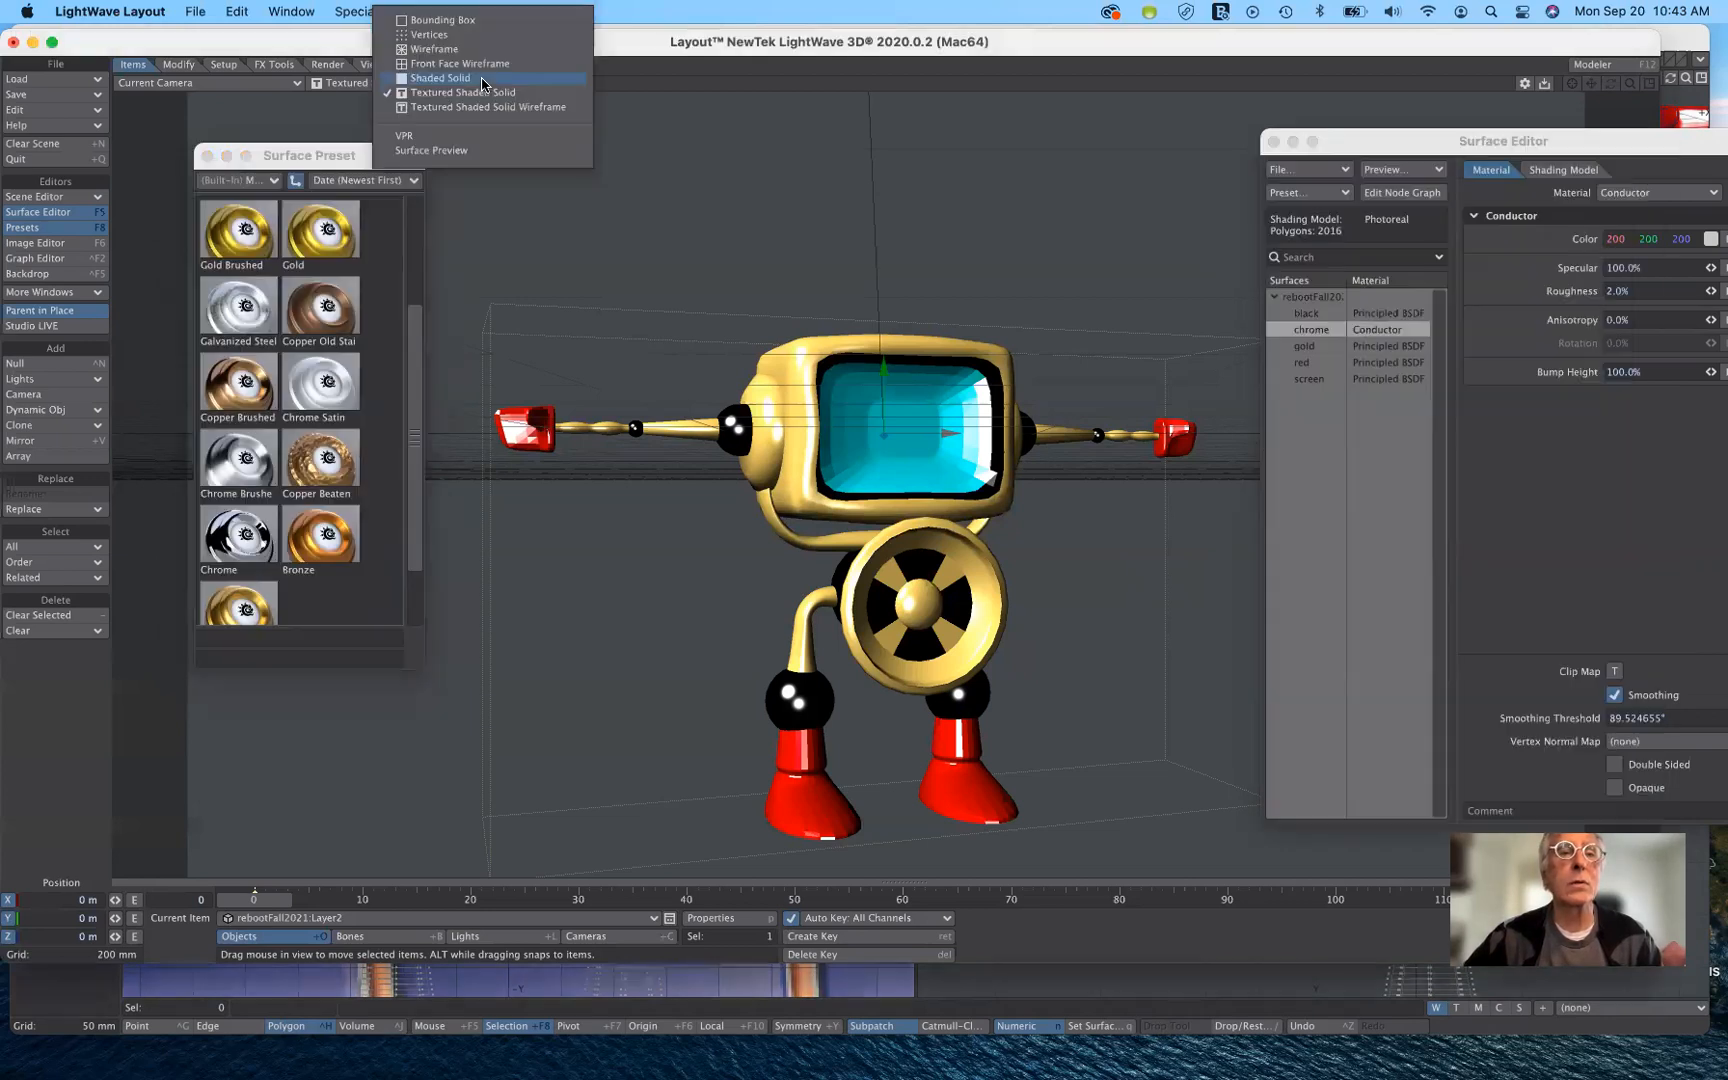
pyautogui.click(466, 138)
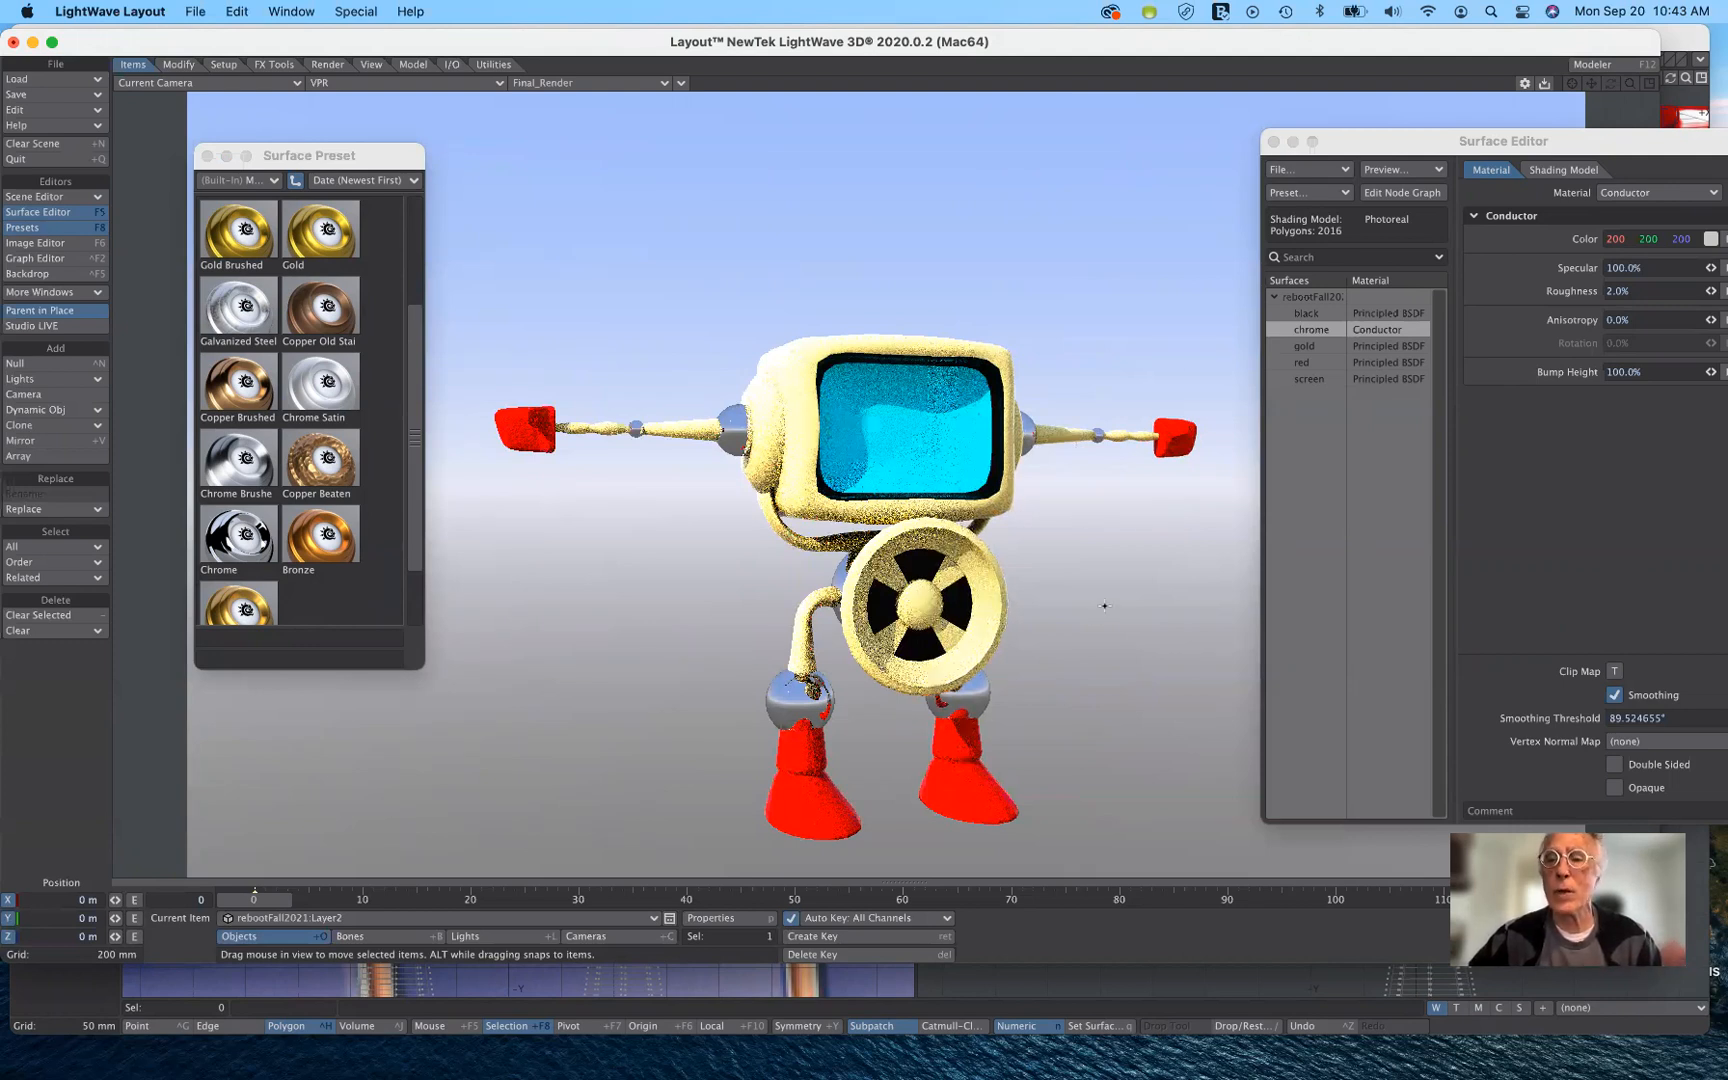
# Select the gold surface and load the Gold metal preset onto it.
pyautogui.click(1331, 350)
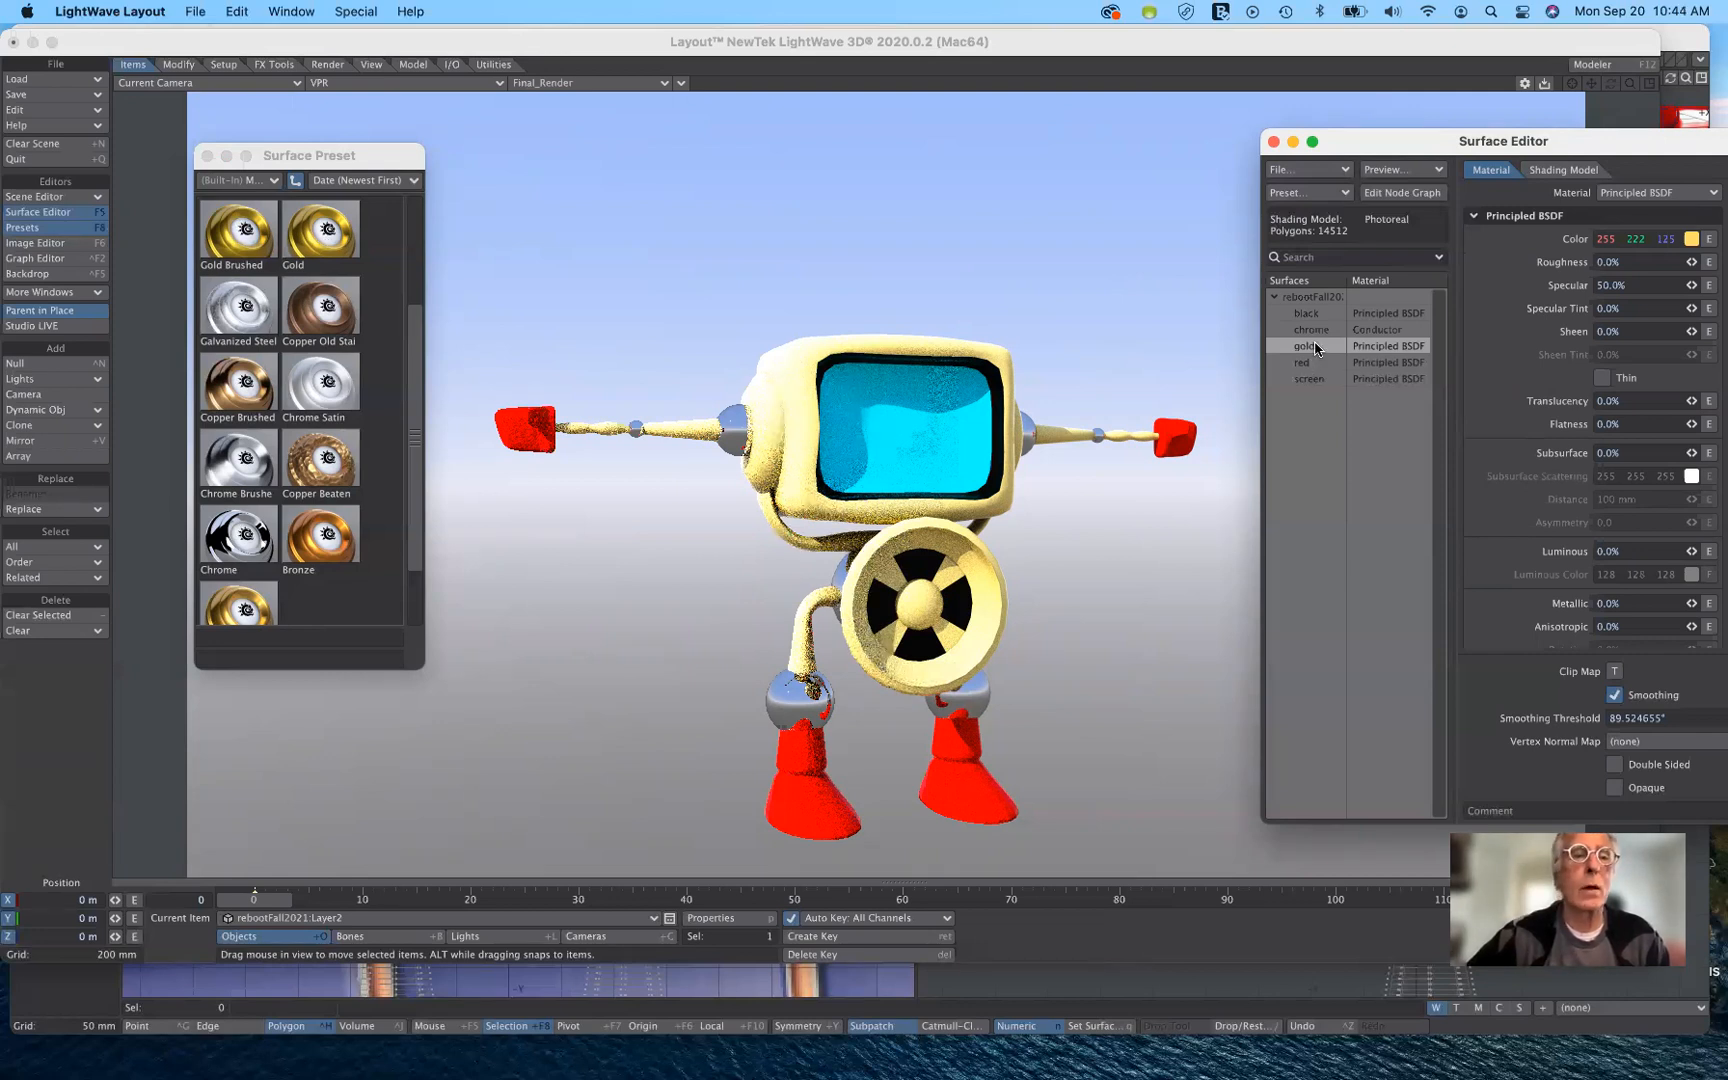
pyautogui.doubleClick(320, 230)
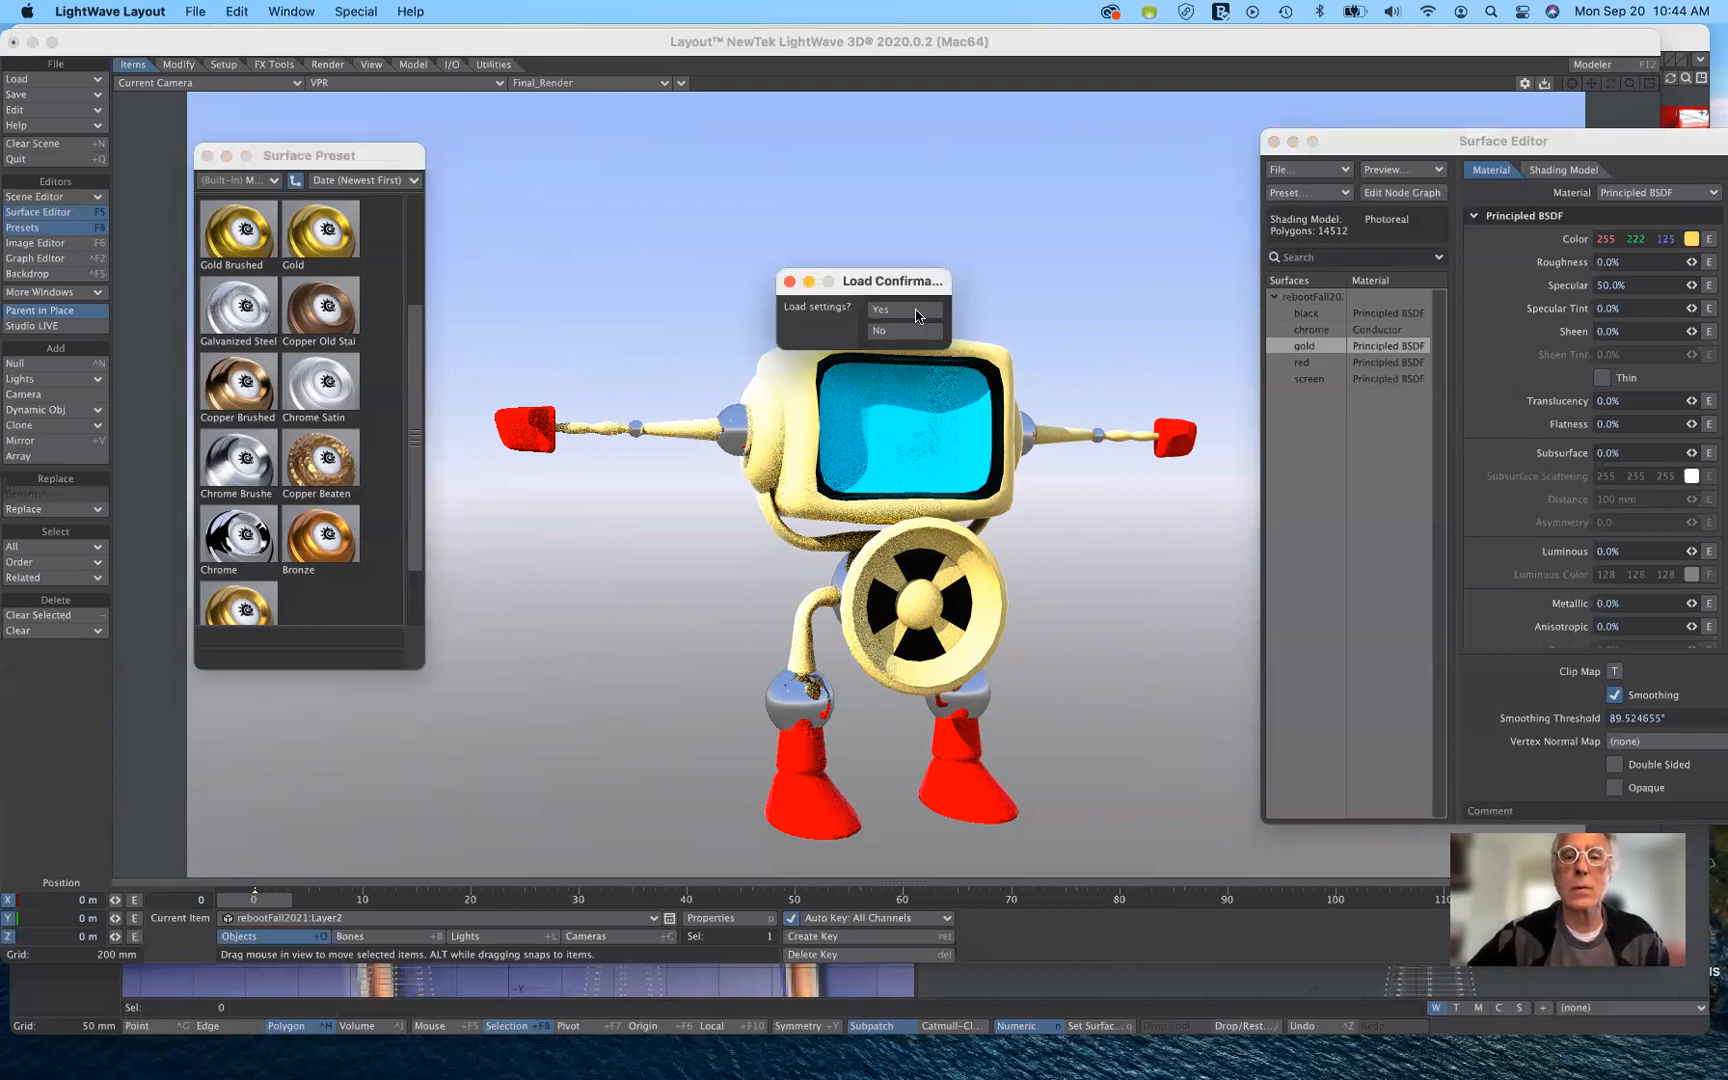
pyautogui.click(914, 312)
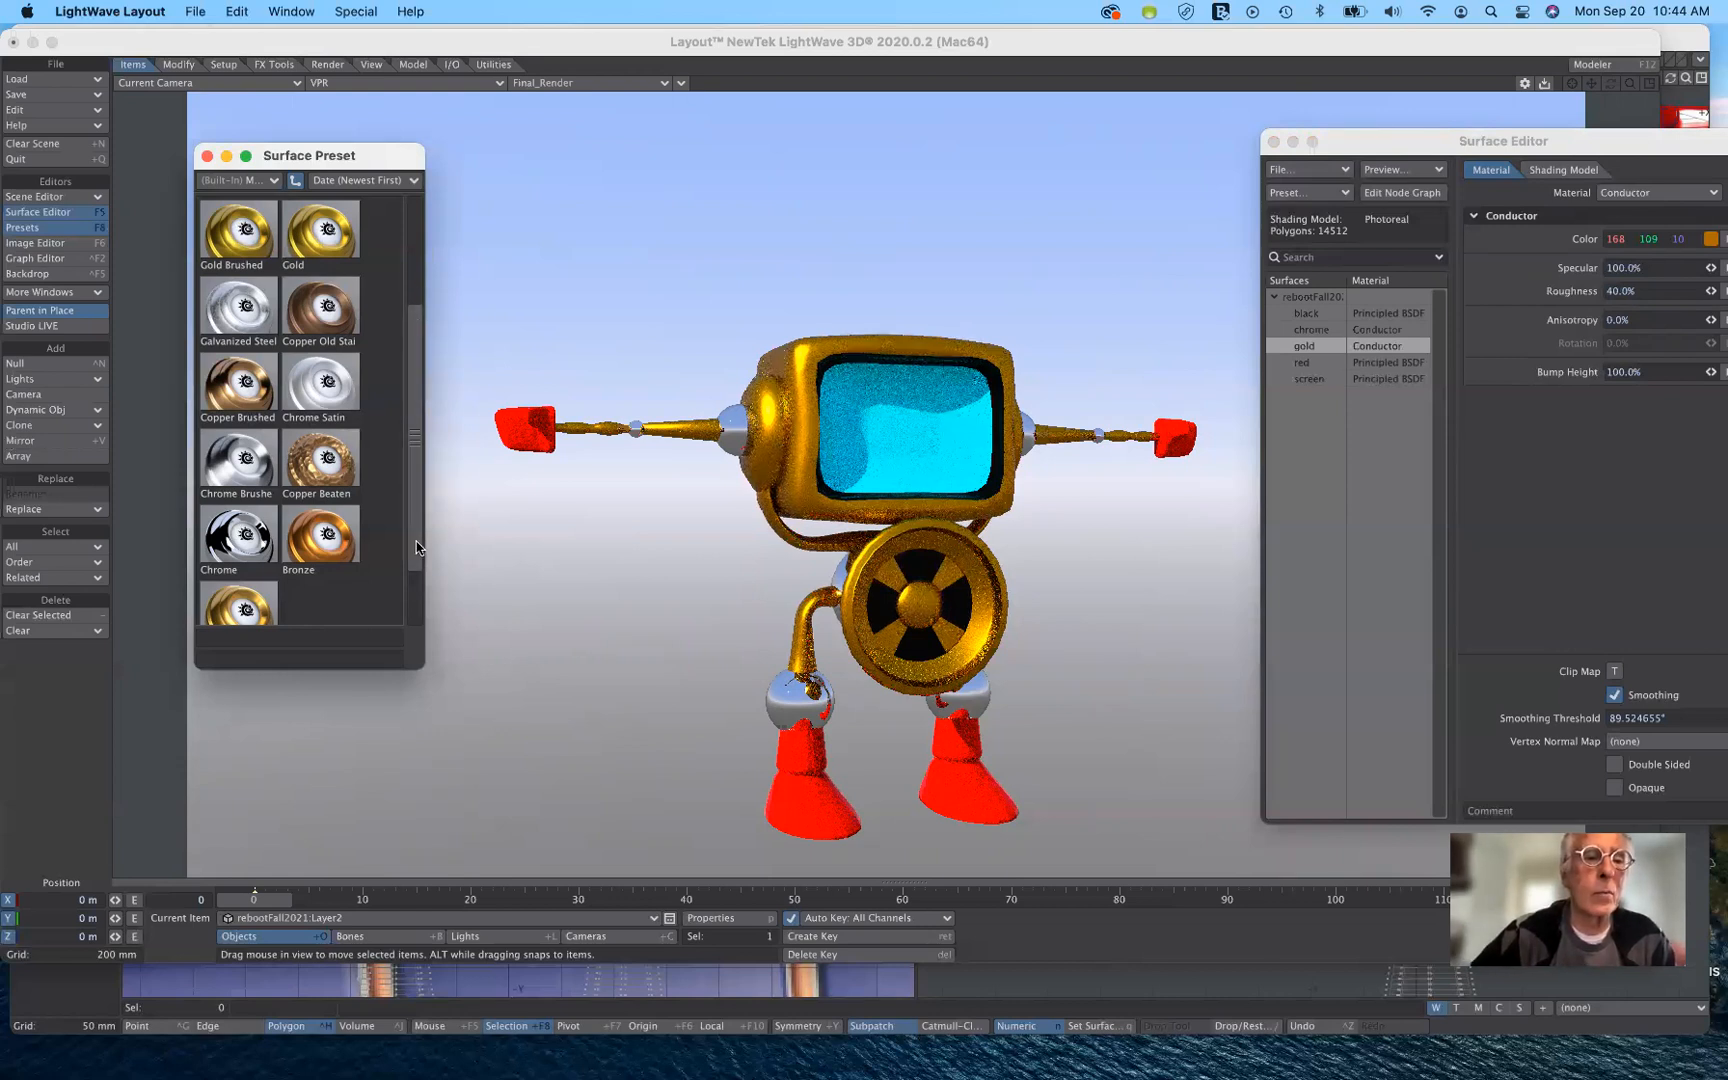
# Replace the gold surface's settings with the Brass metal preset.
pyautogui.scroll(-1, 416, 530)
pyautogui.click(237, 533)
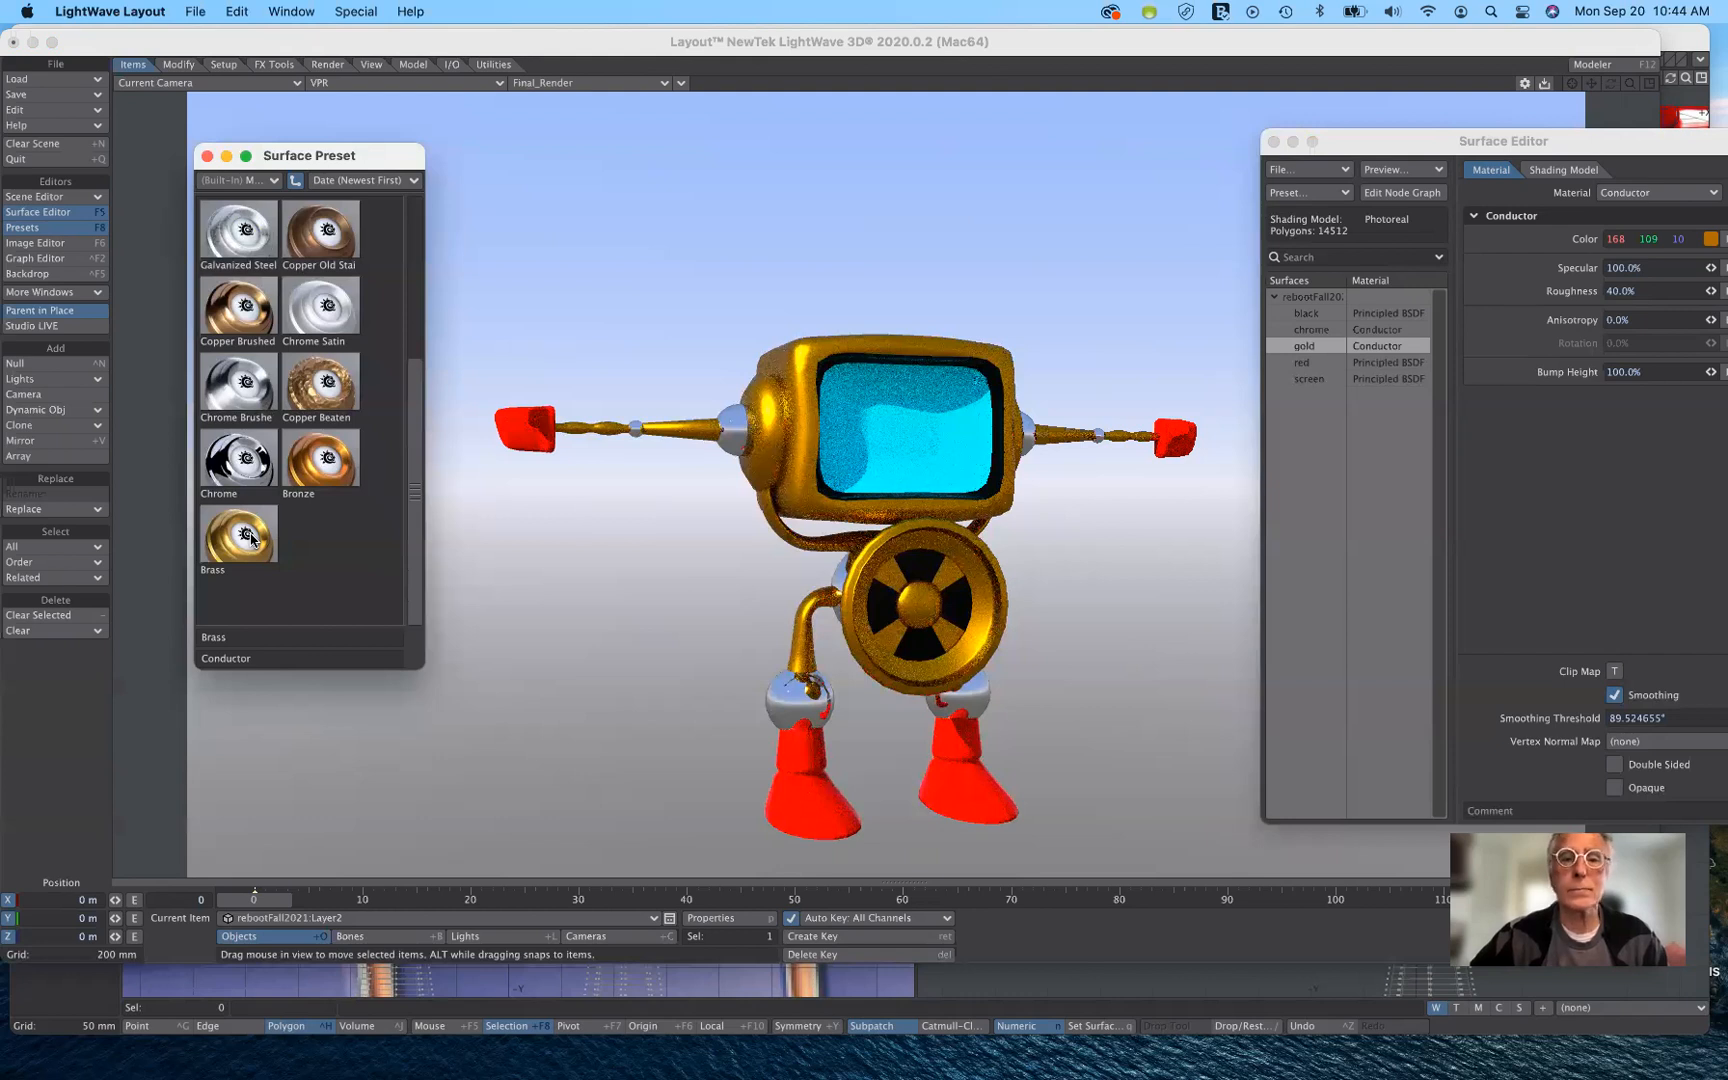
pyautogui.doubleClick(251, 539)
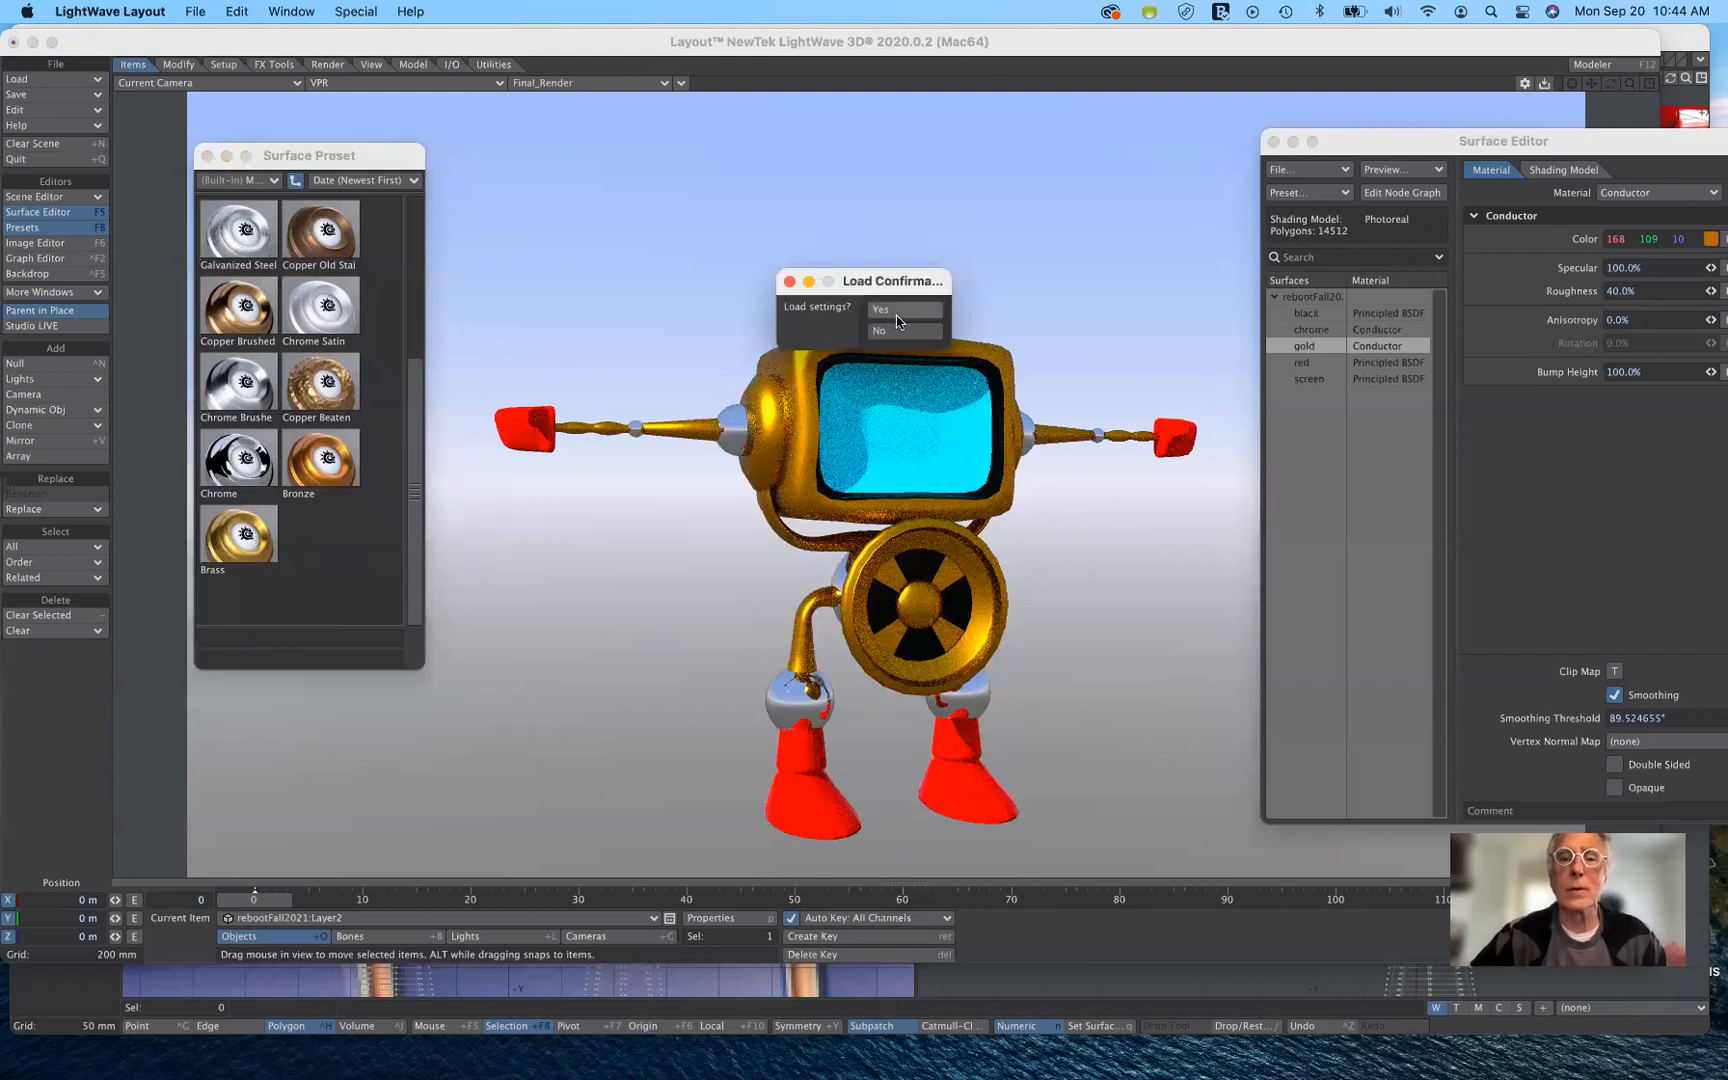
pyautogui.click(897, 318)
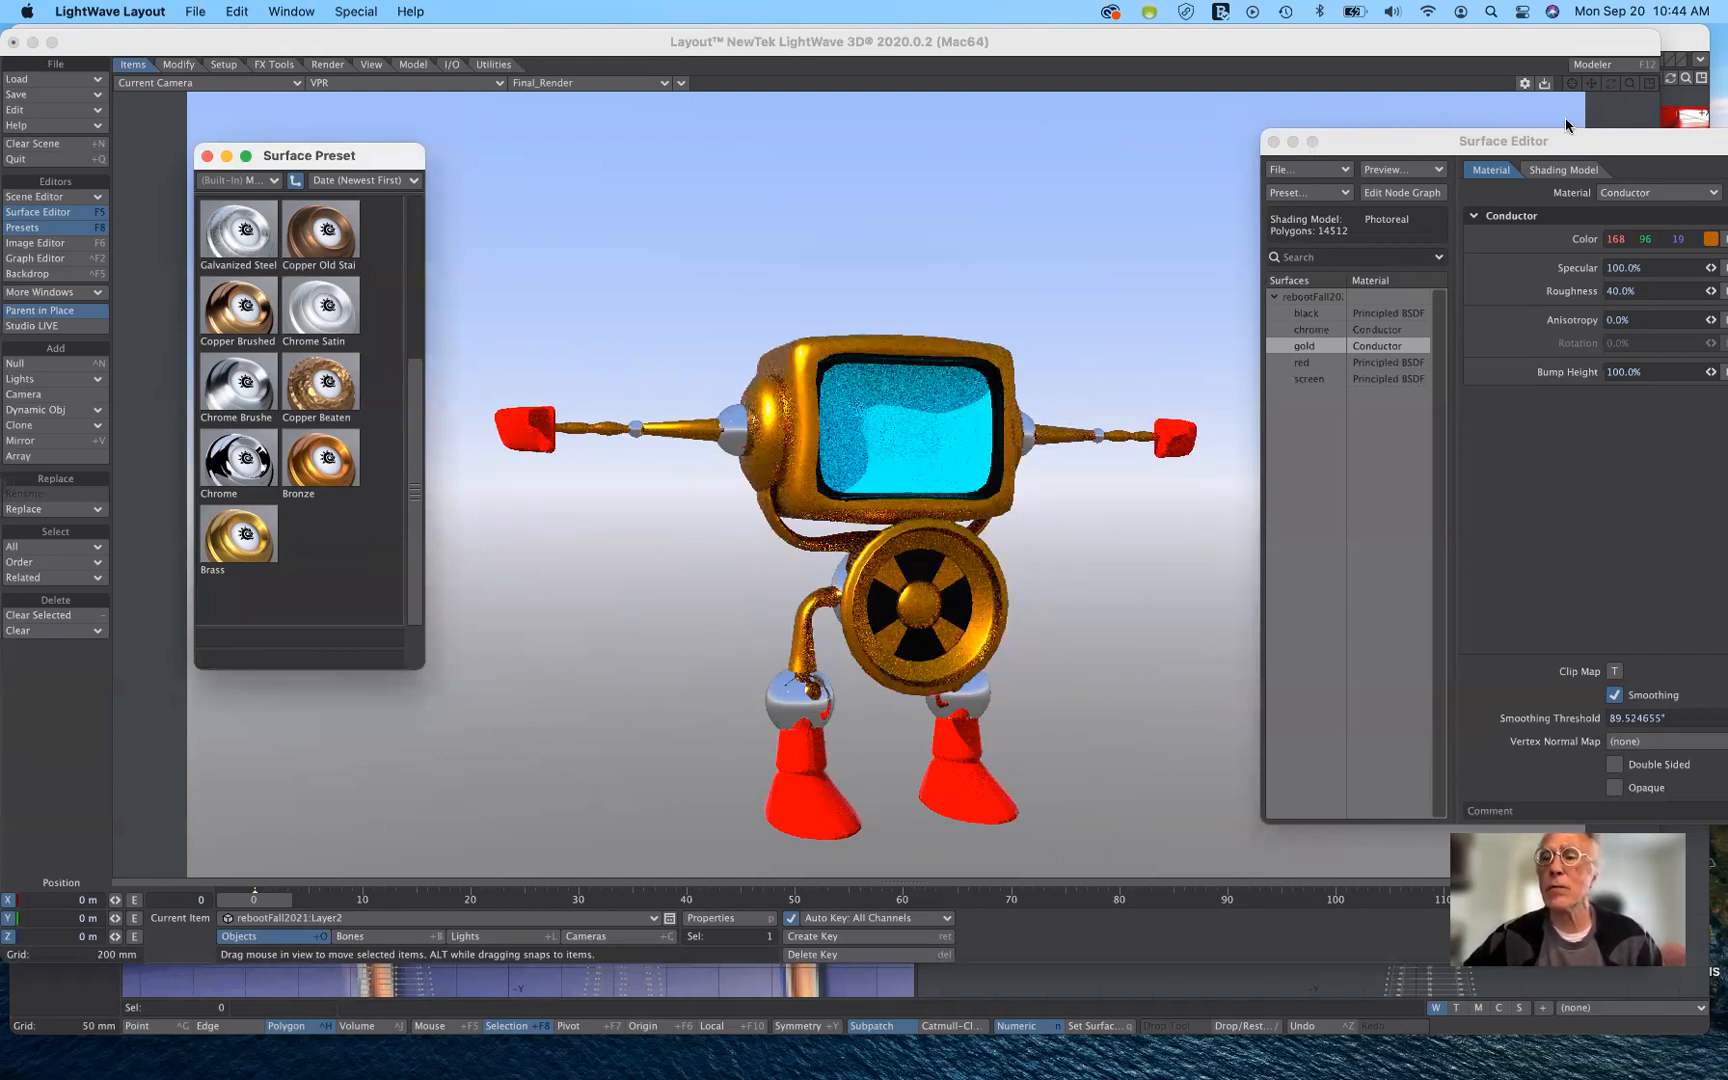
# Try 255, 207, 62 as the gold surface's Conductor color, and replace it with the darker 191, 143, 0.
pyautogui.moveTo(1566, 141); pyautogui.dragTo(1497, 124)
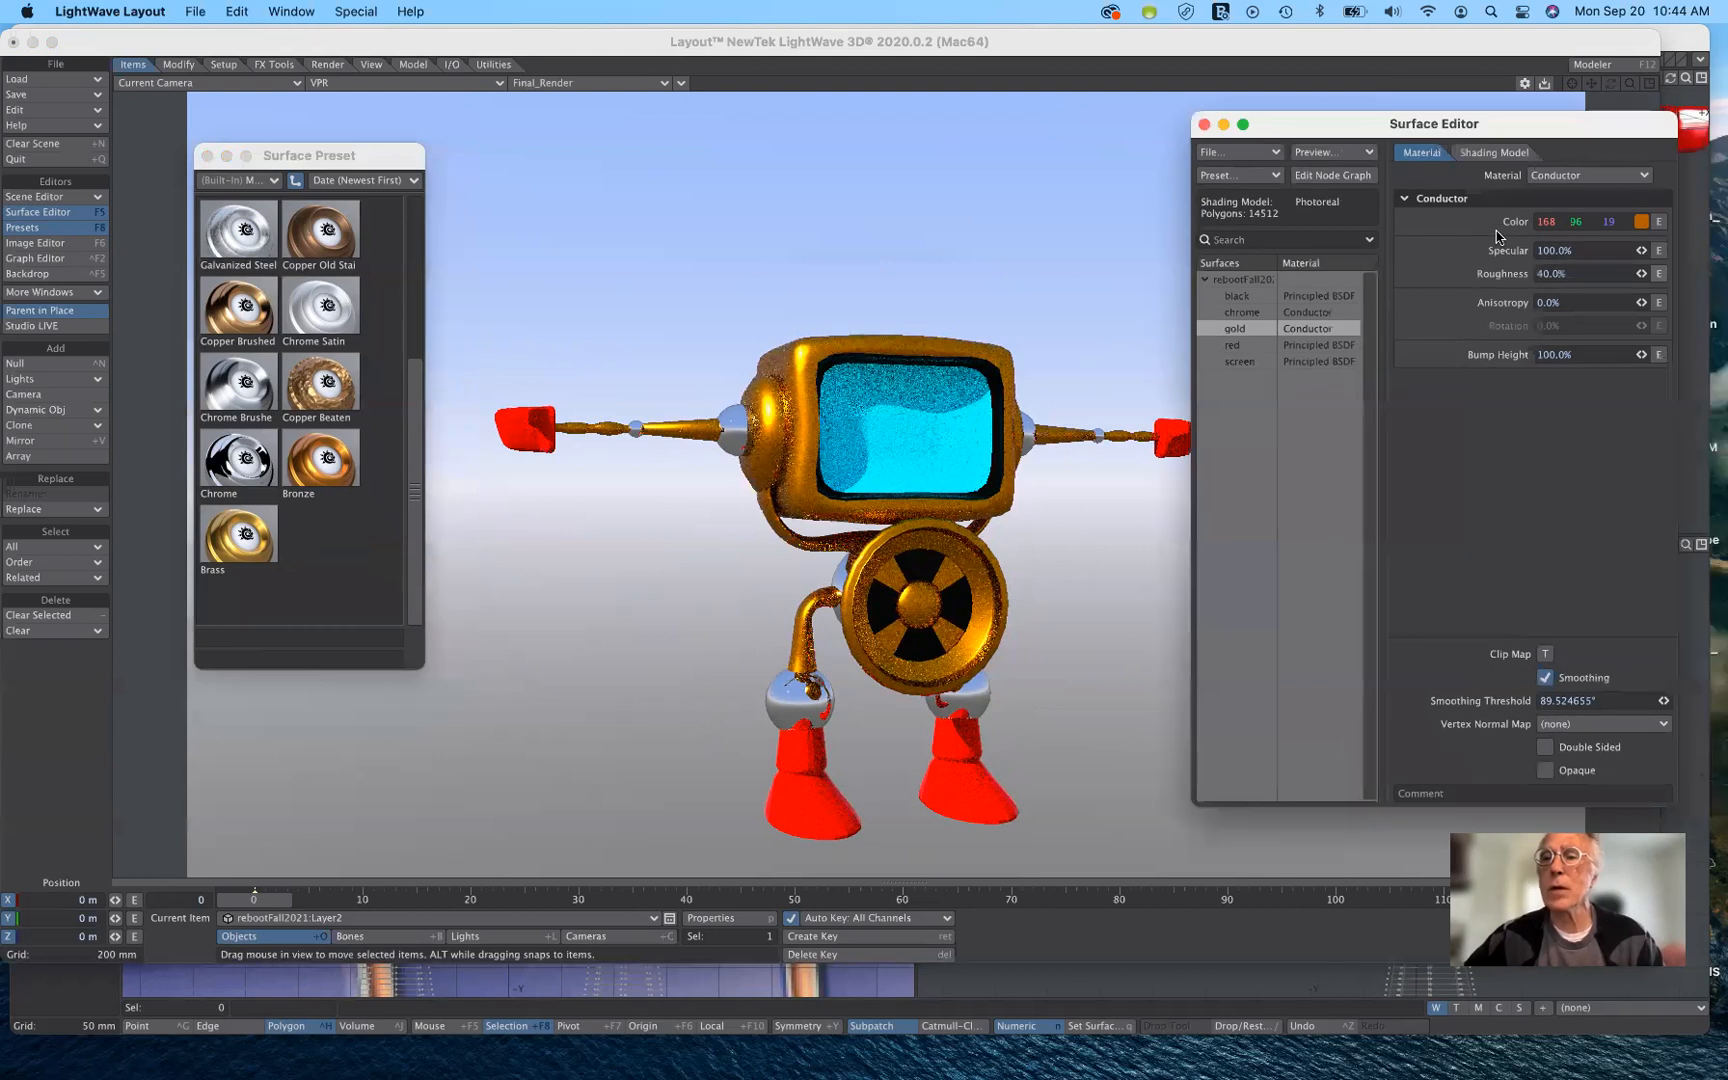
pyautogui.click(1641, 222)
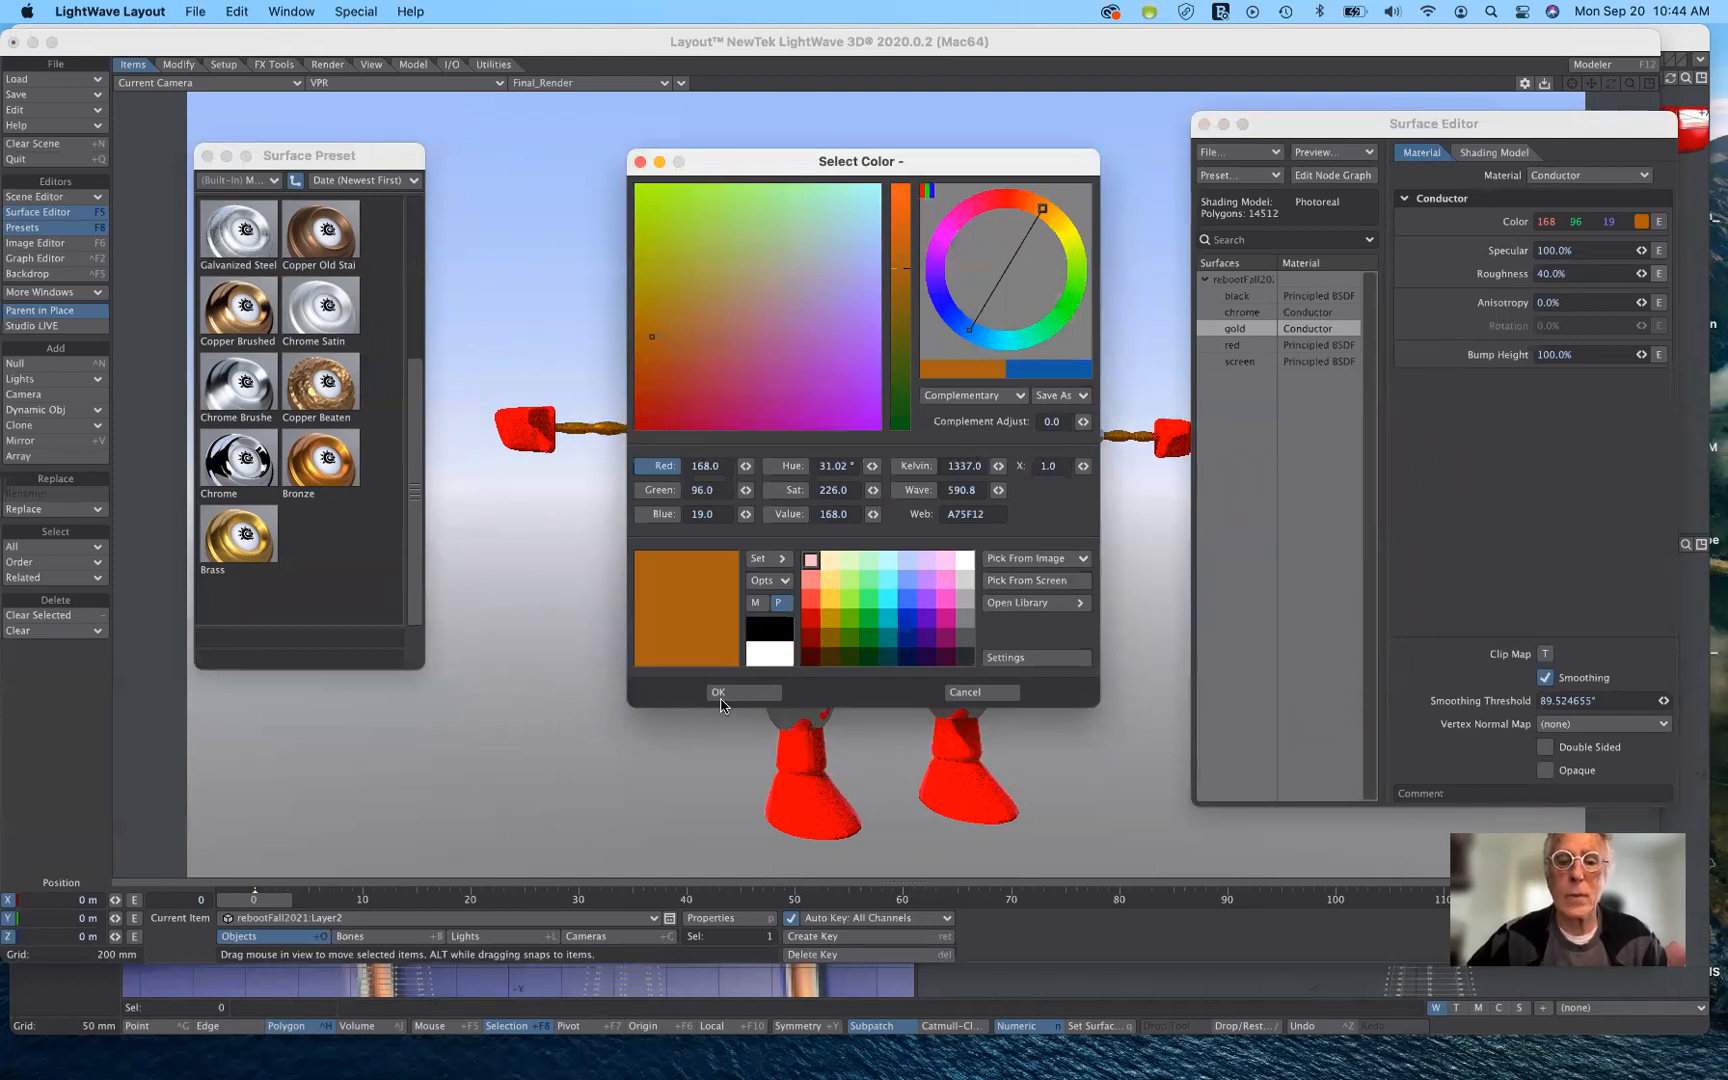
pyautogui.click(830, 598)
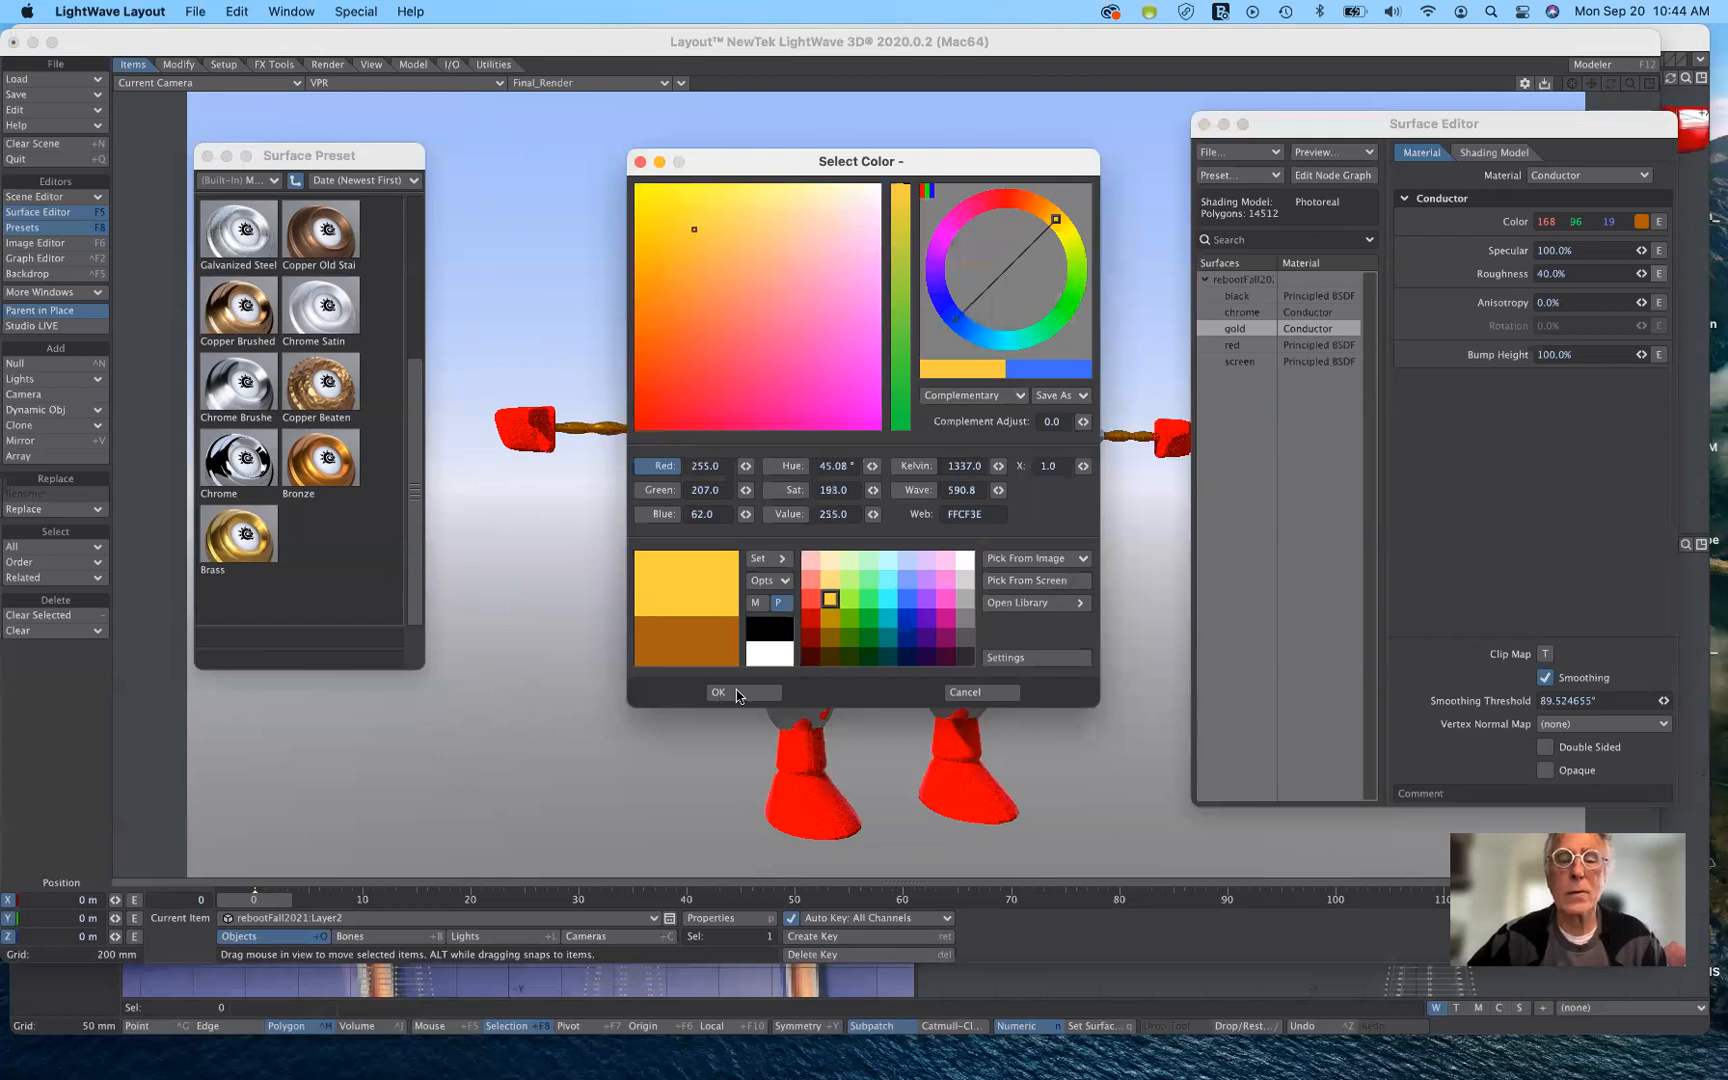
pyautogui.click(737, 692)
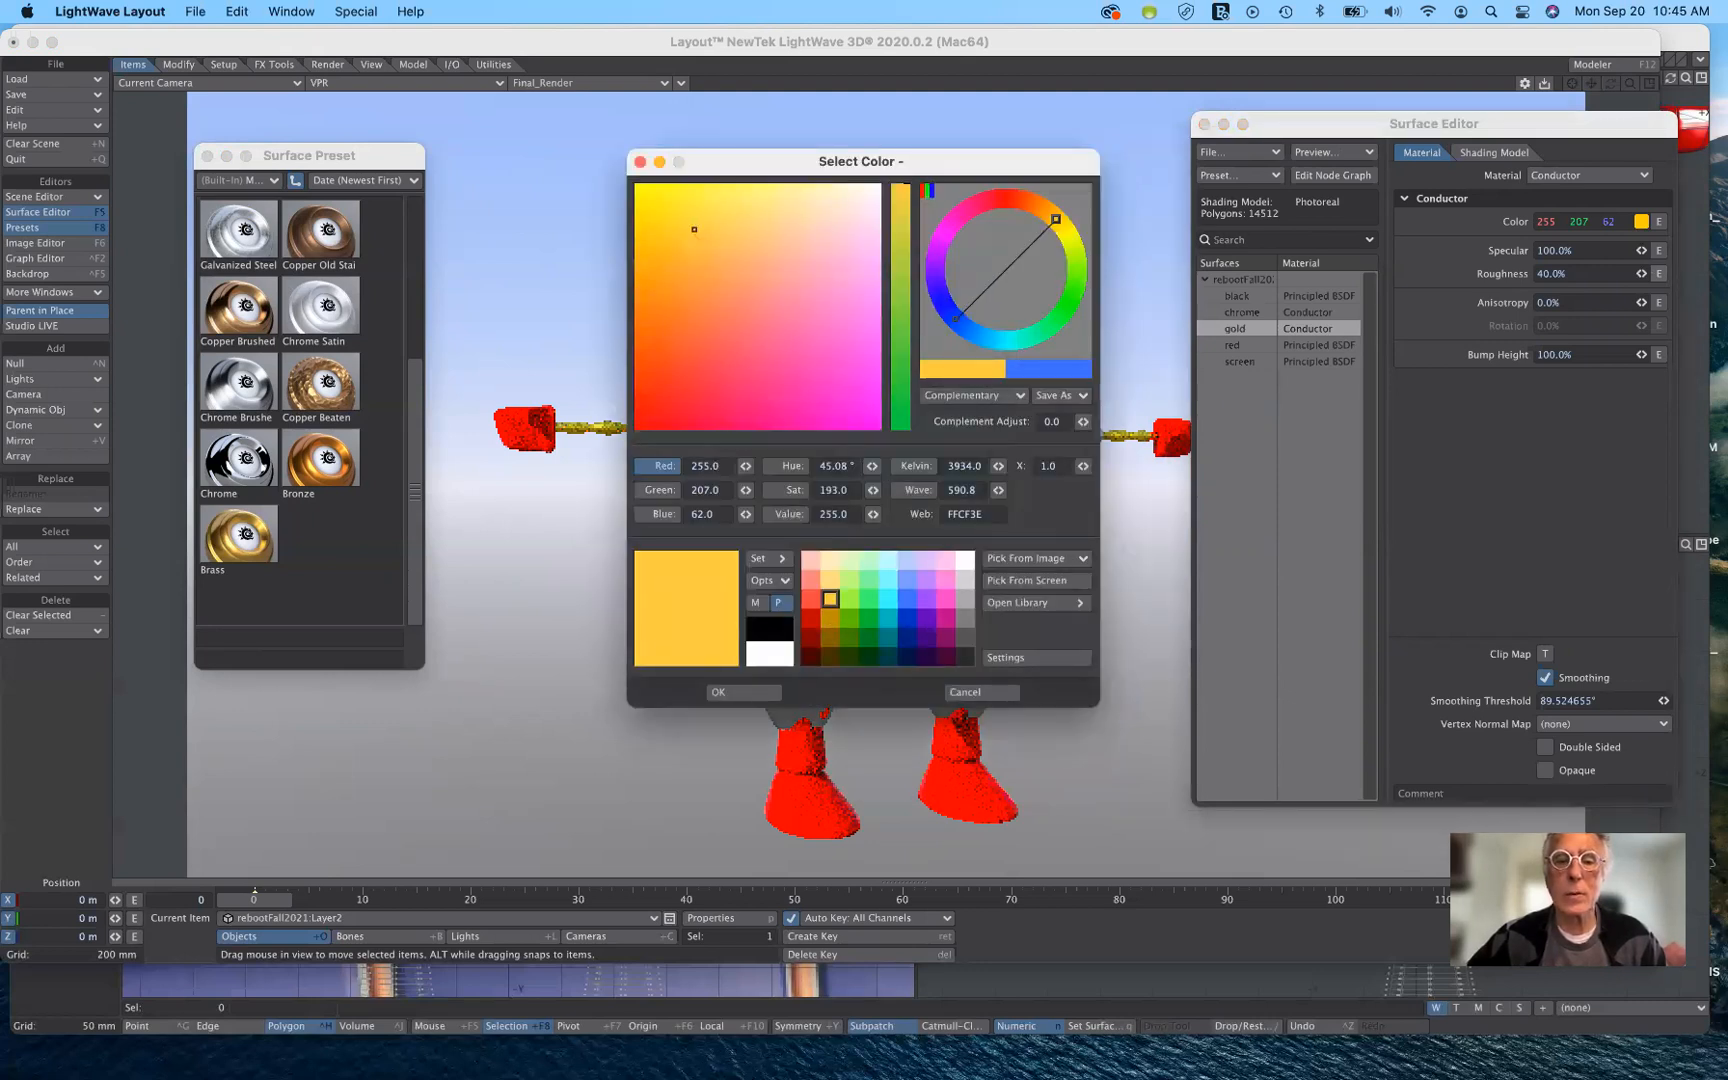
pyautogui.click(830, 618)
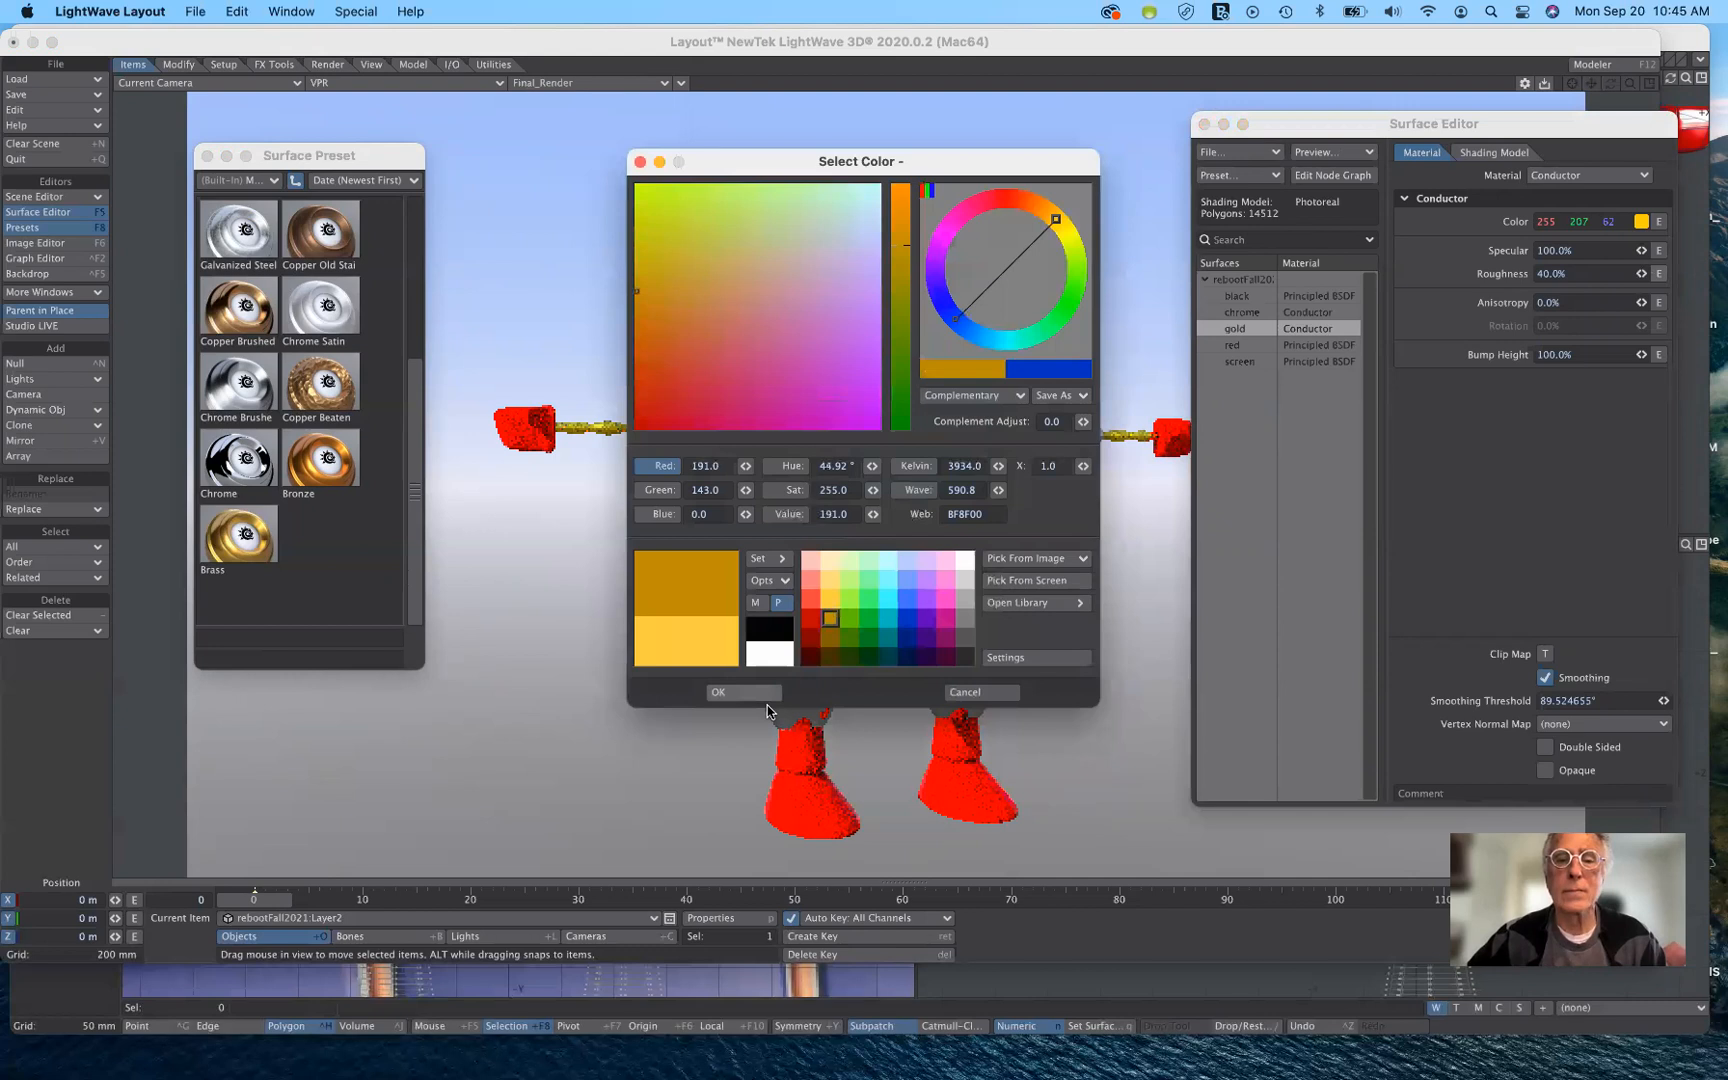
pyautogui.press('Return')
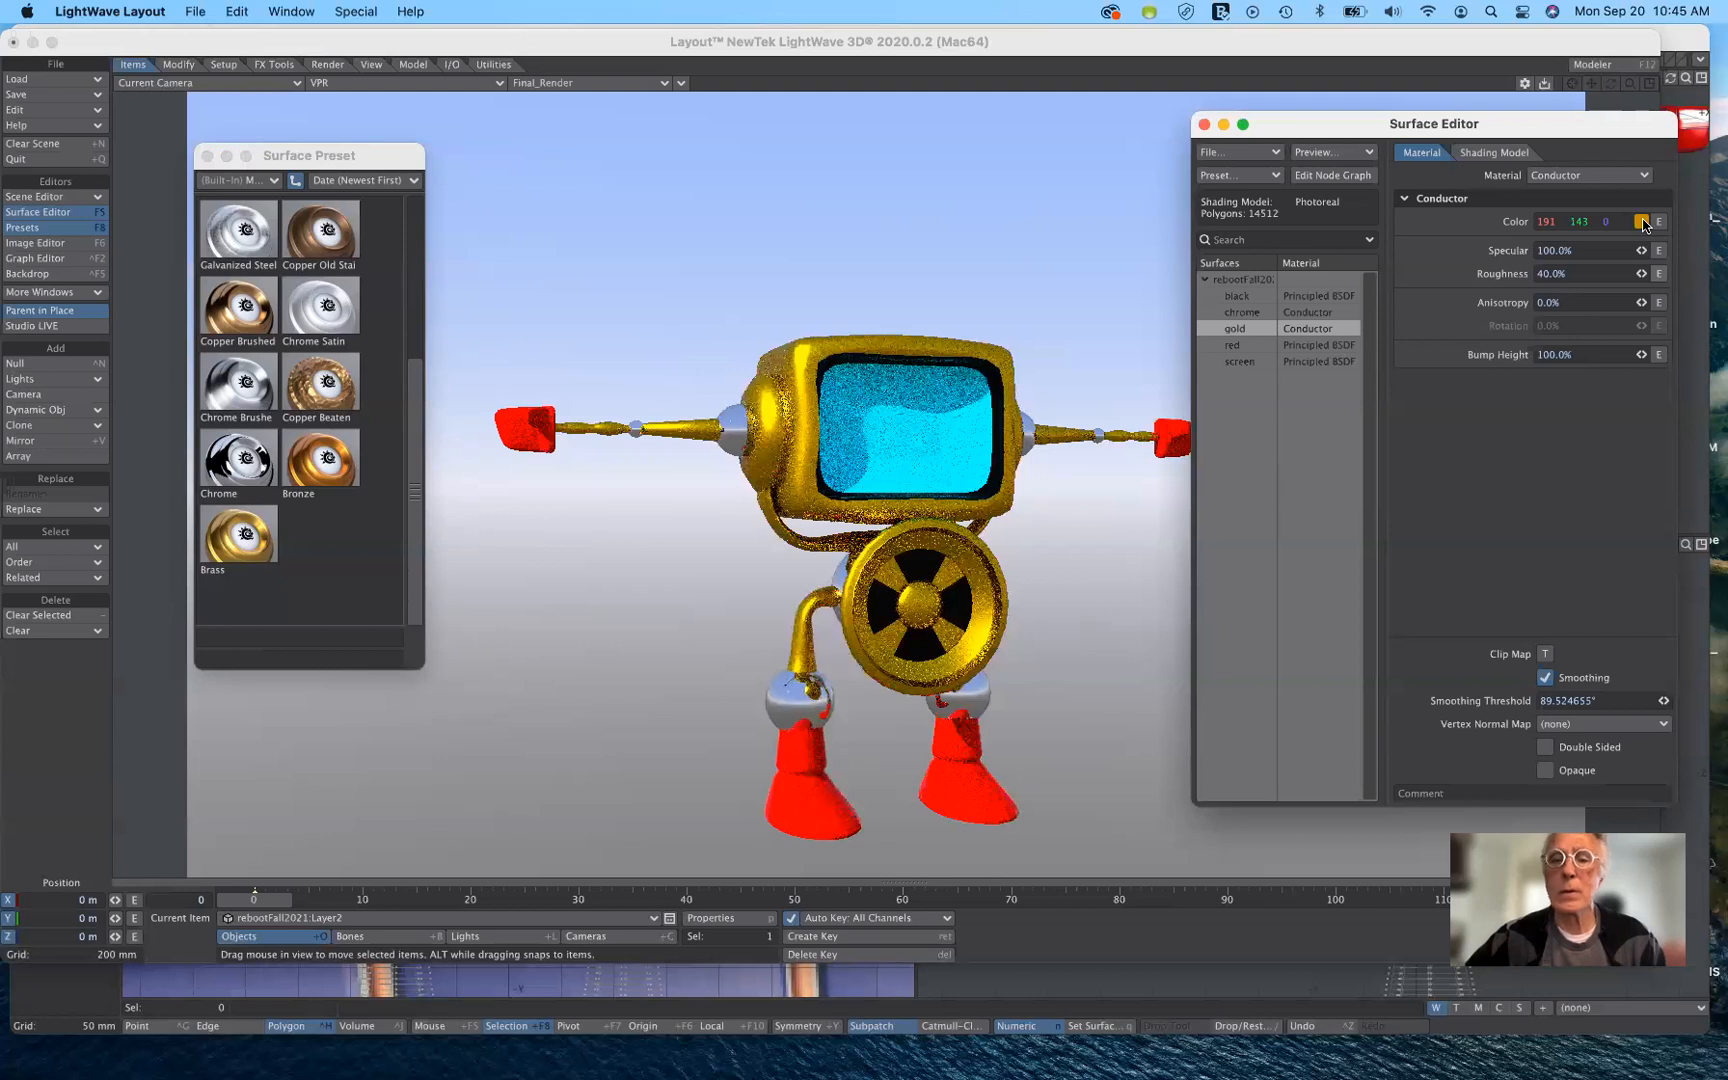
# Fine-tune the gold surface's color by trying nearby yellow and orange shades, and apply 191, 132, 15.
pyautogui.click(1641, 221)
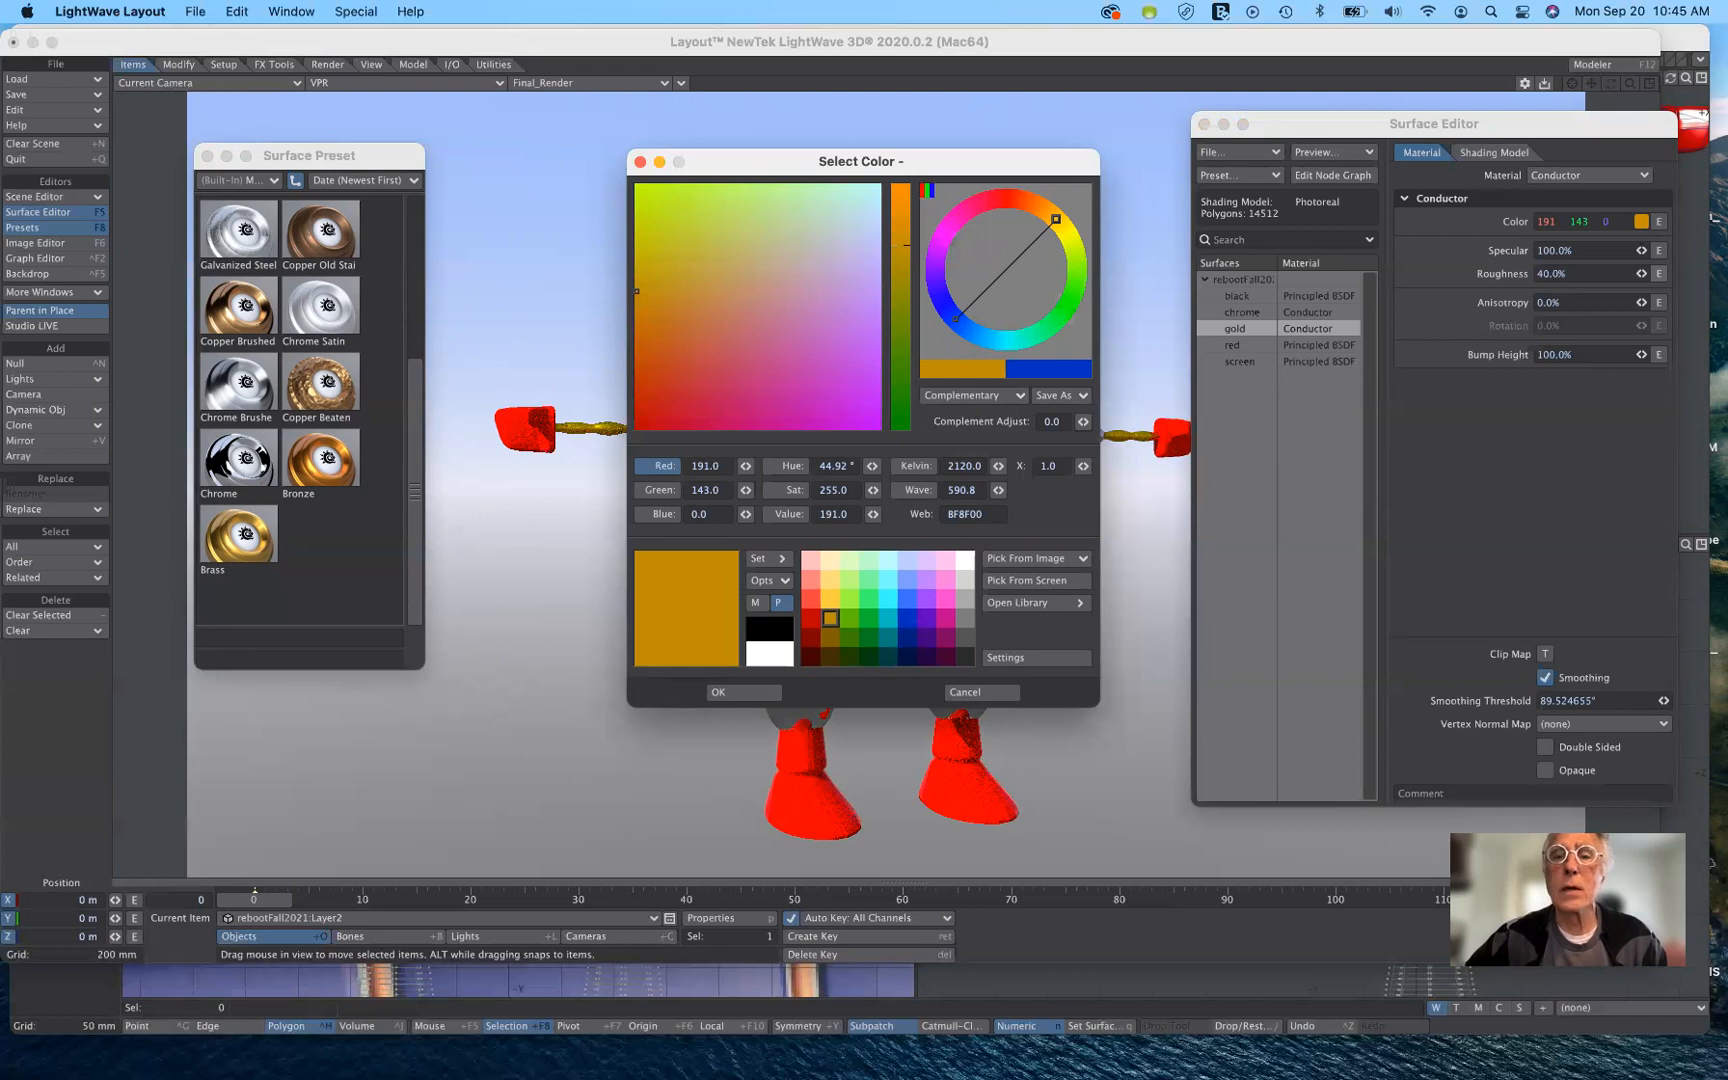
pyautogui.moveTo(1055, 218); pyautogui.dragTo(1064, 230)
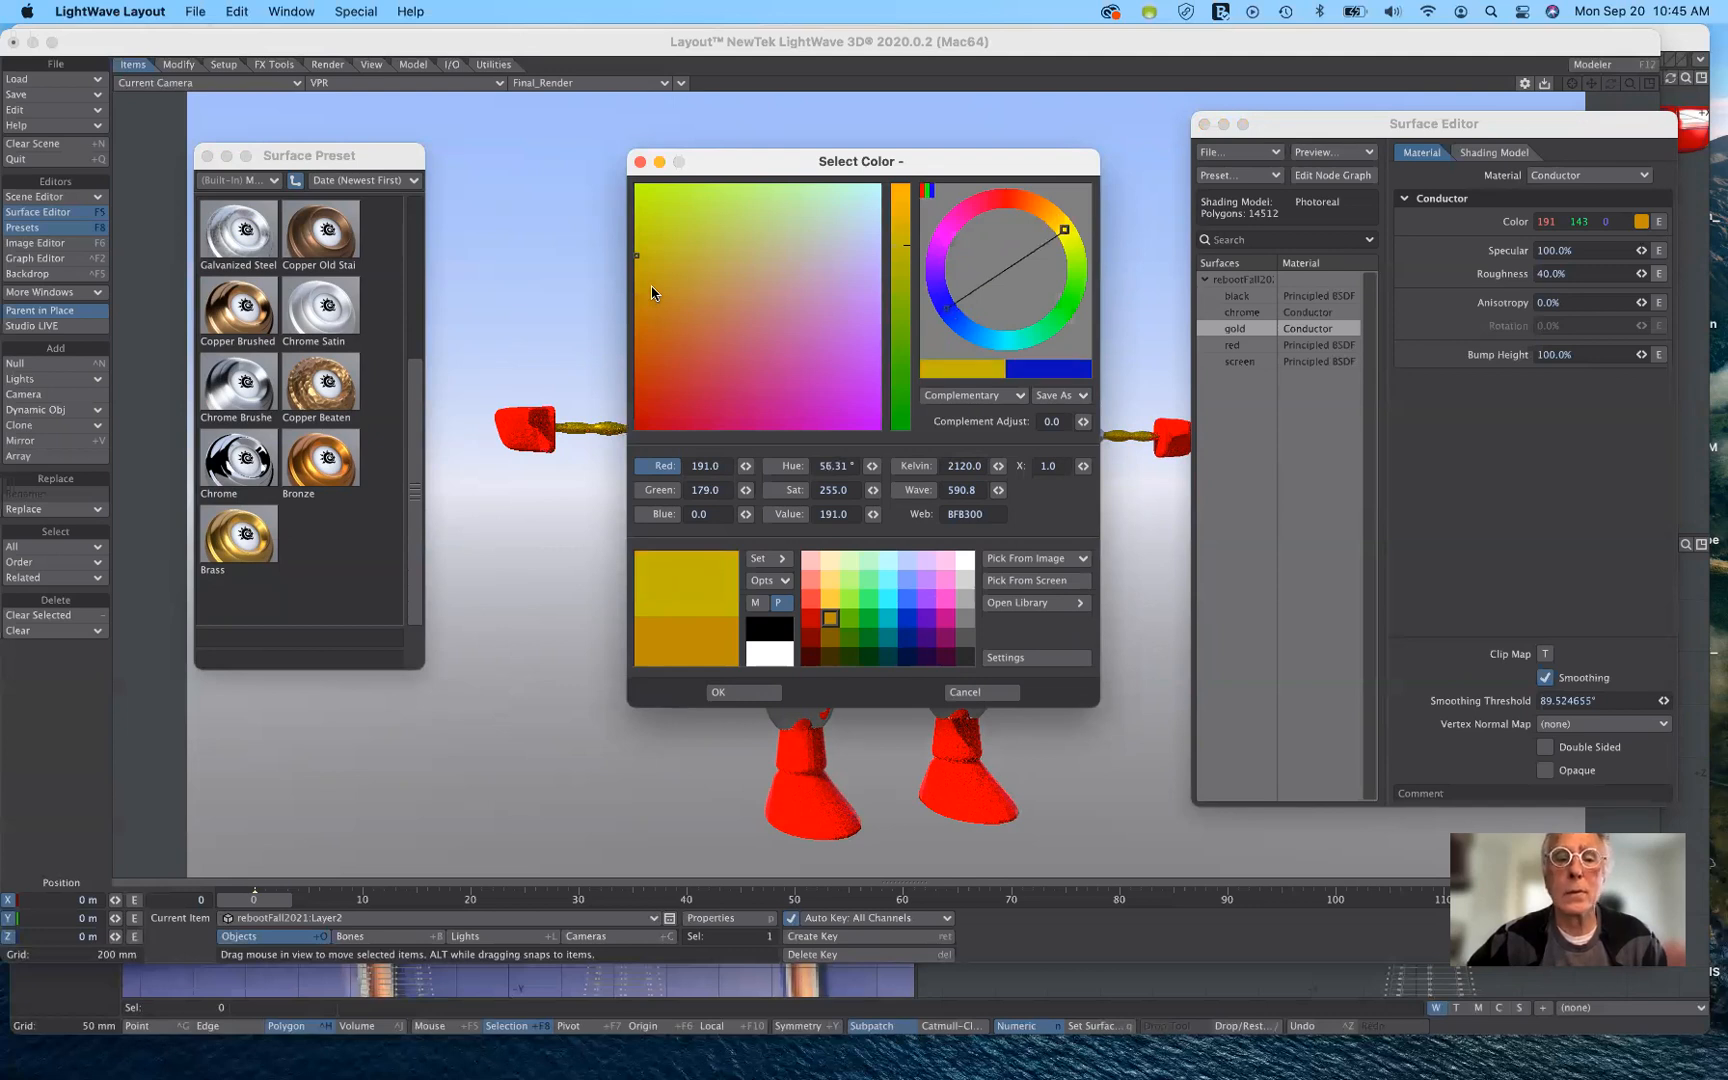
pyautogui.click(639, 282)
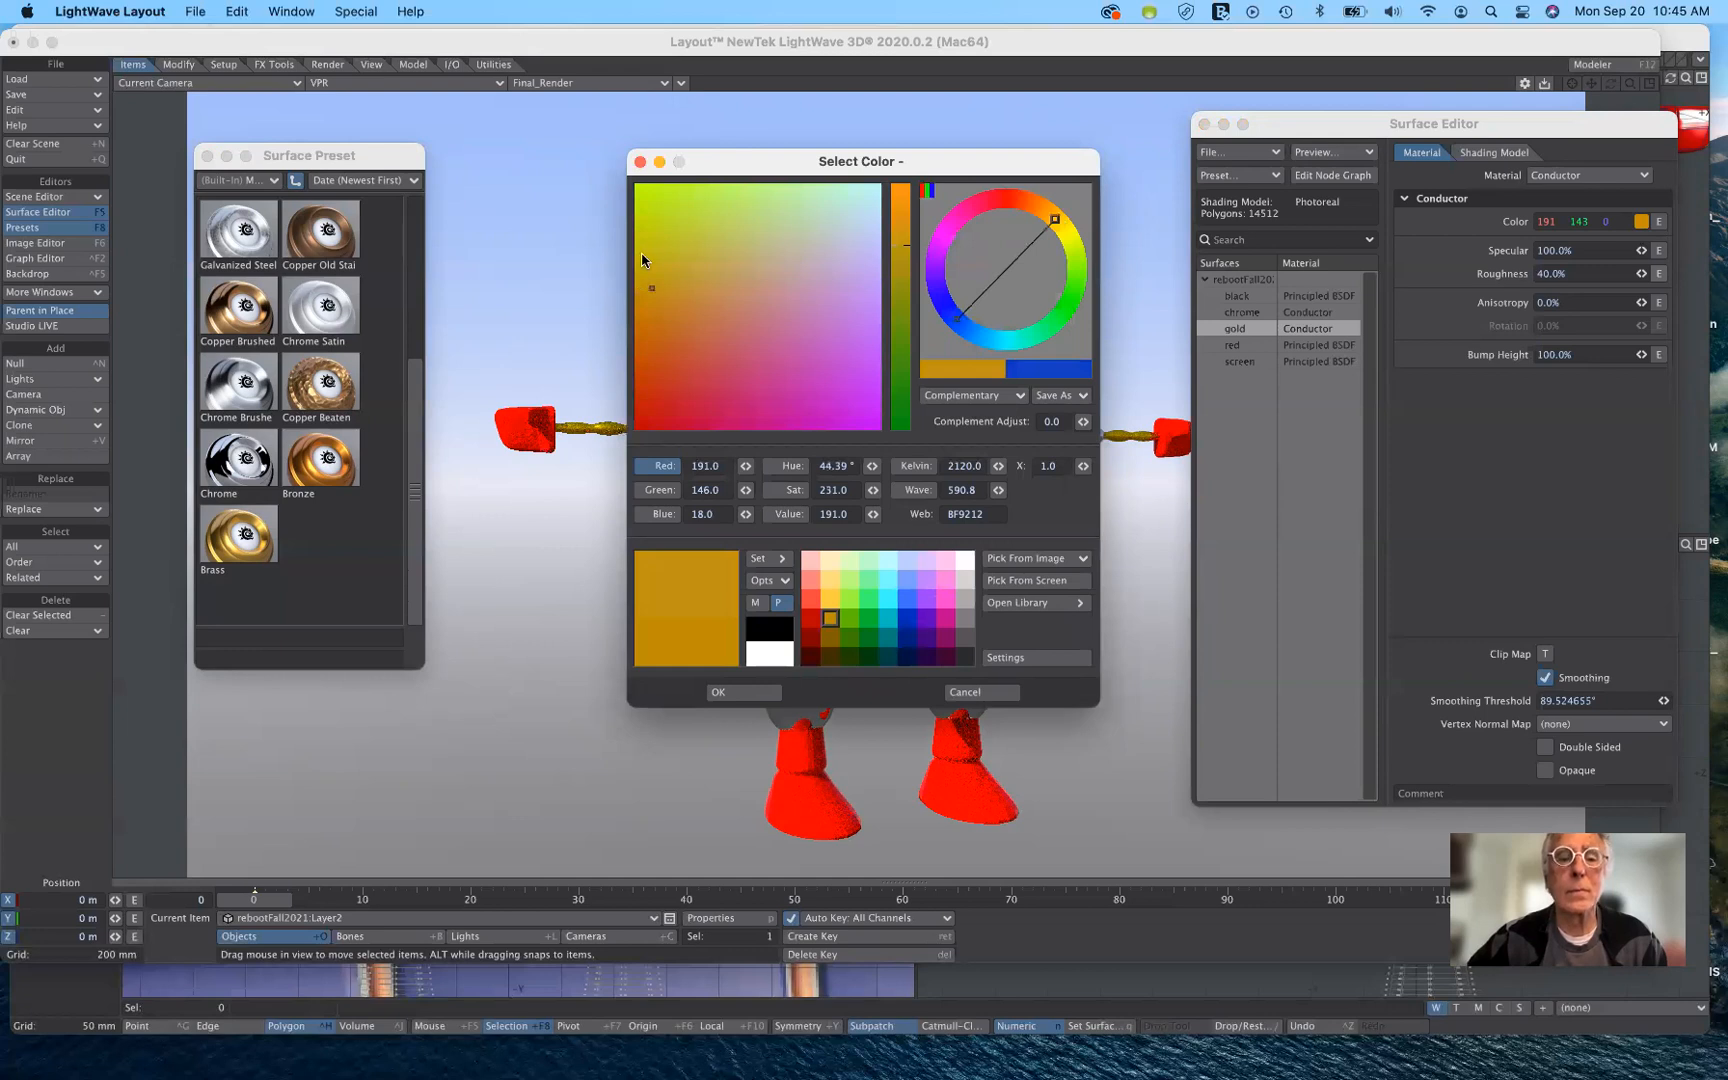
pyautogui.click(642, 253)
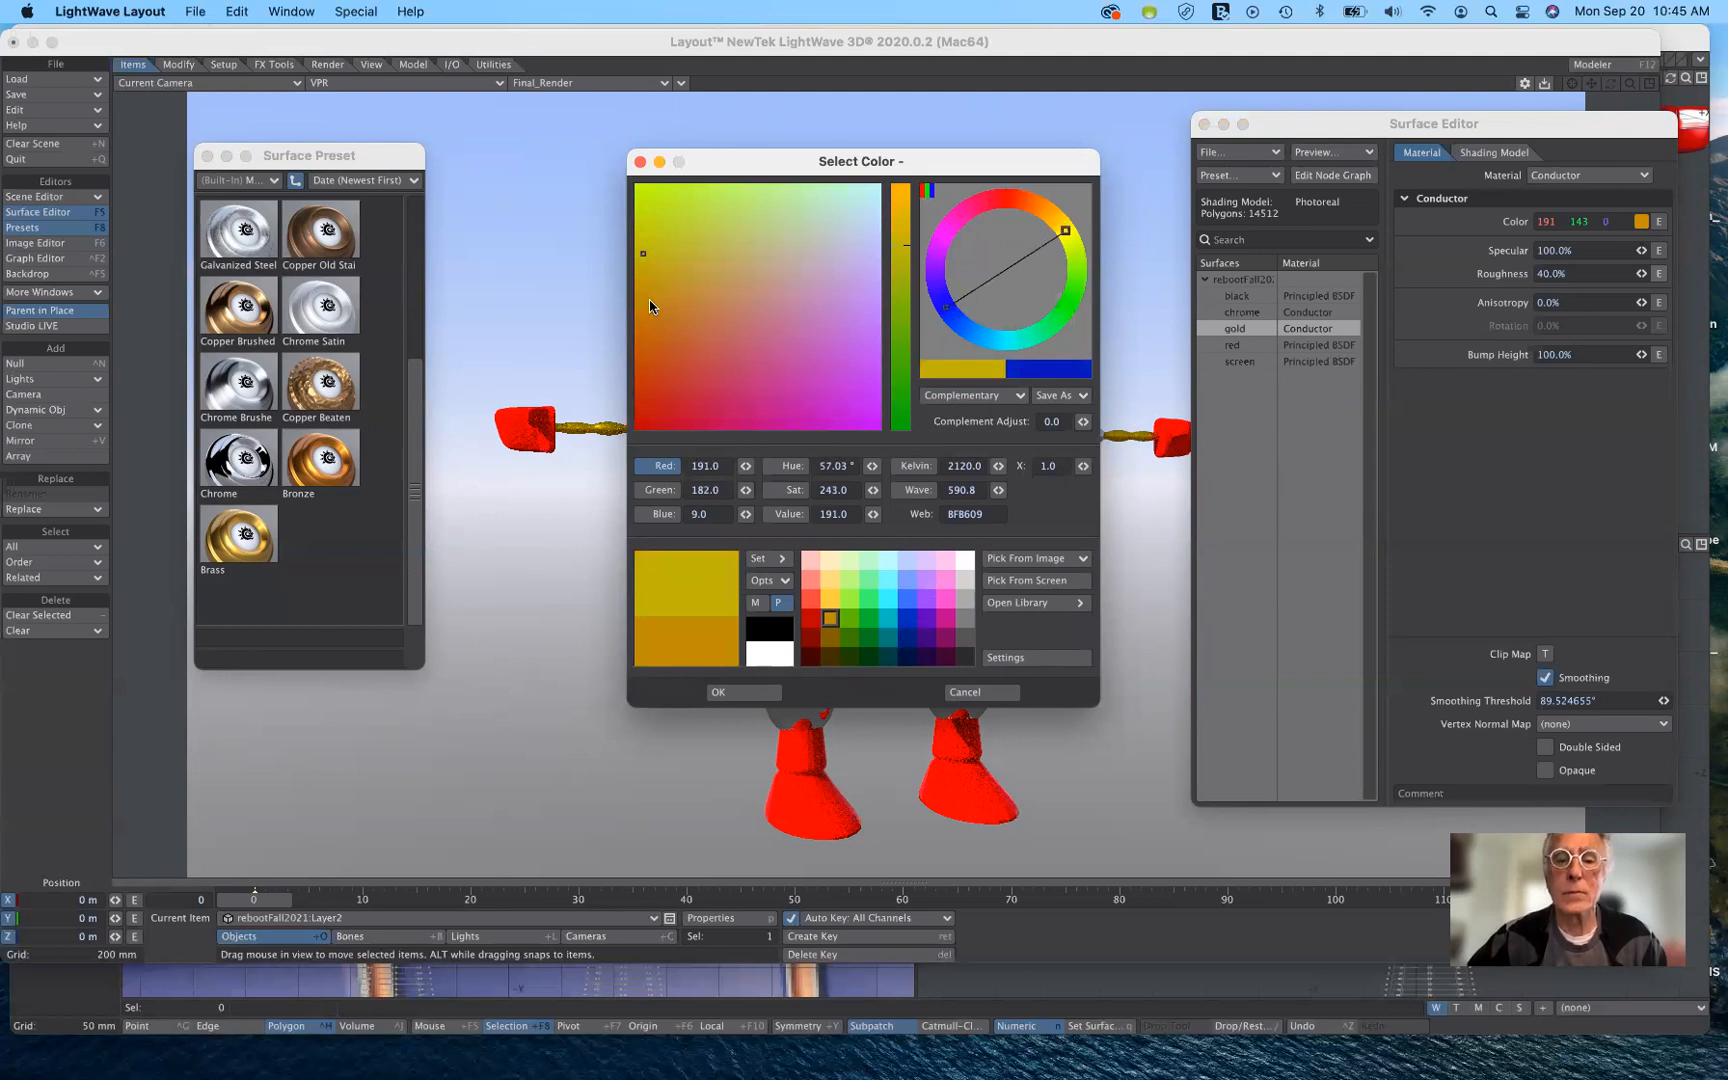
pyautogui.click(649, 302)
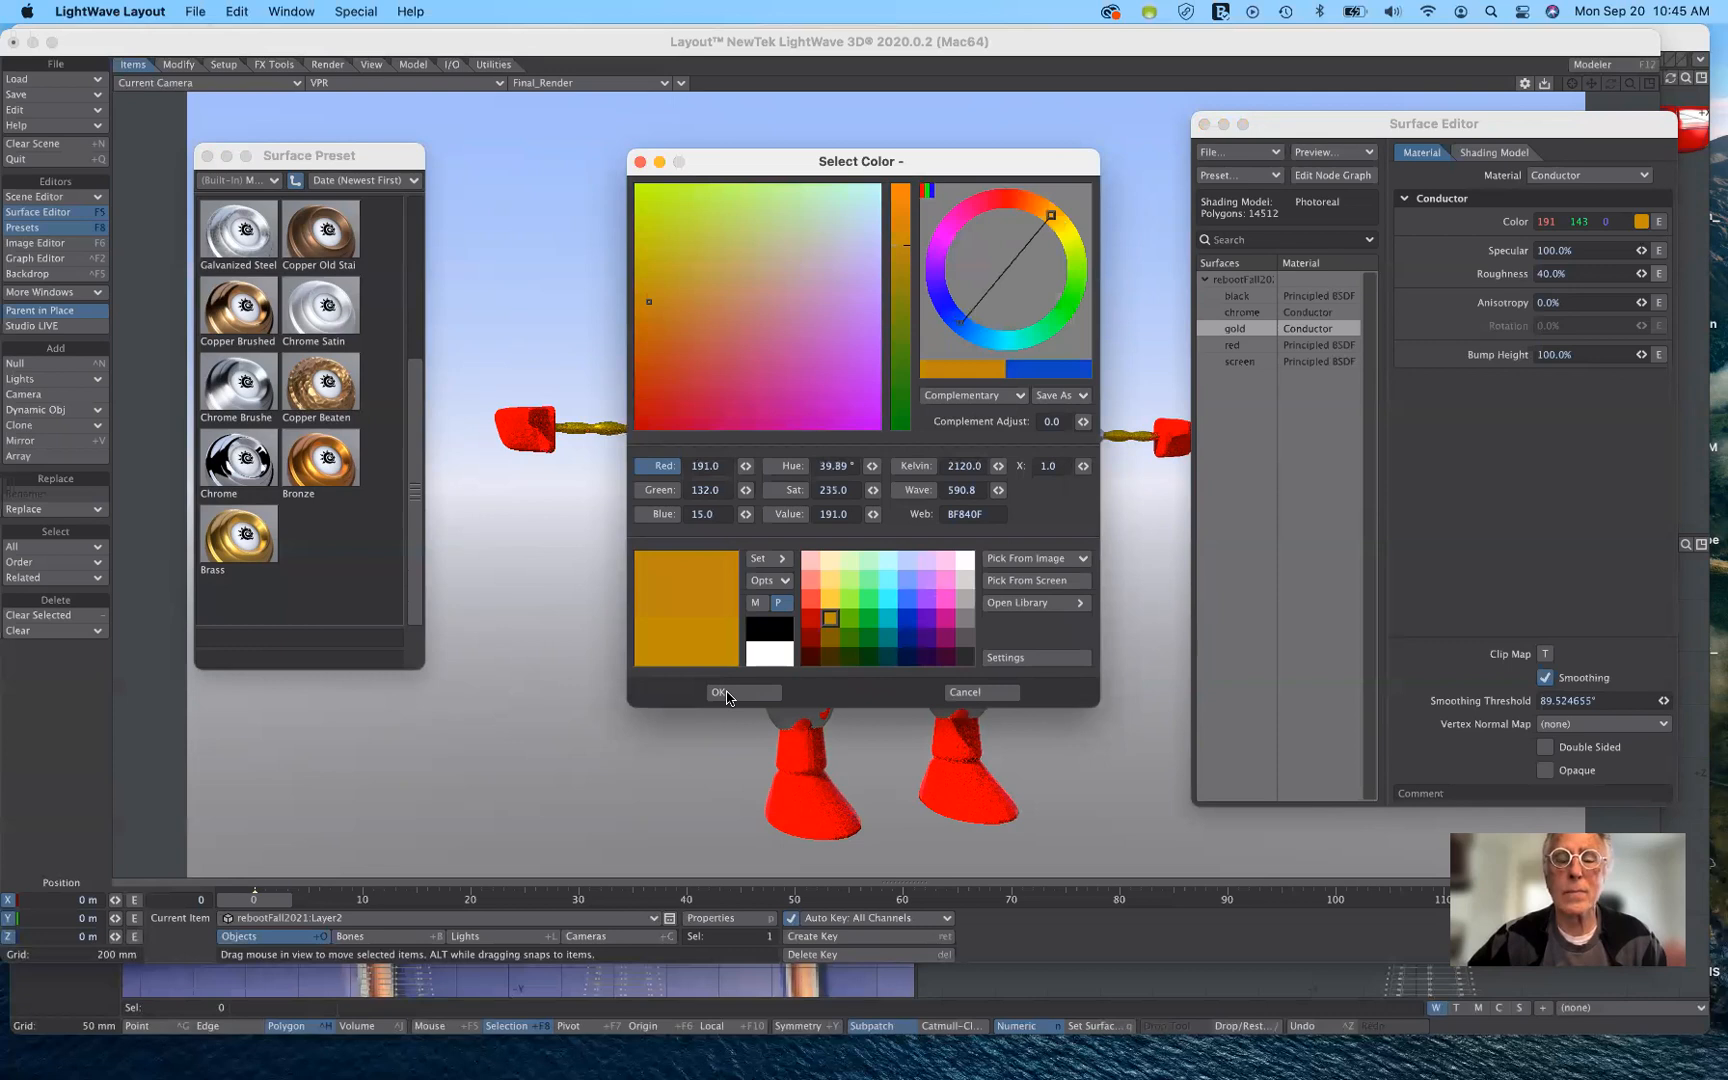
pyautogui.click(724, 692)
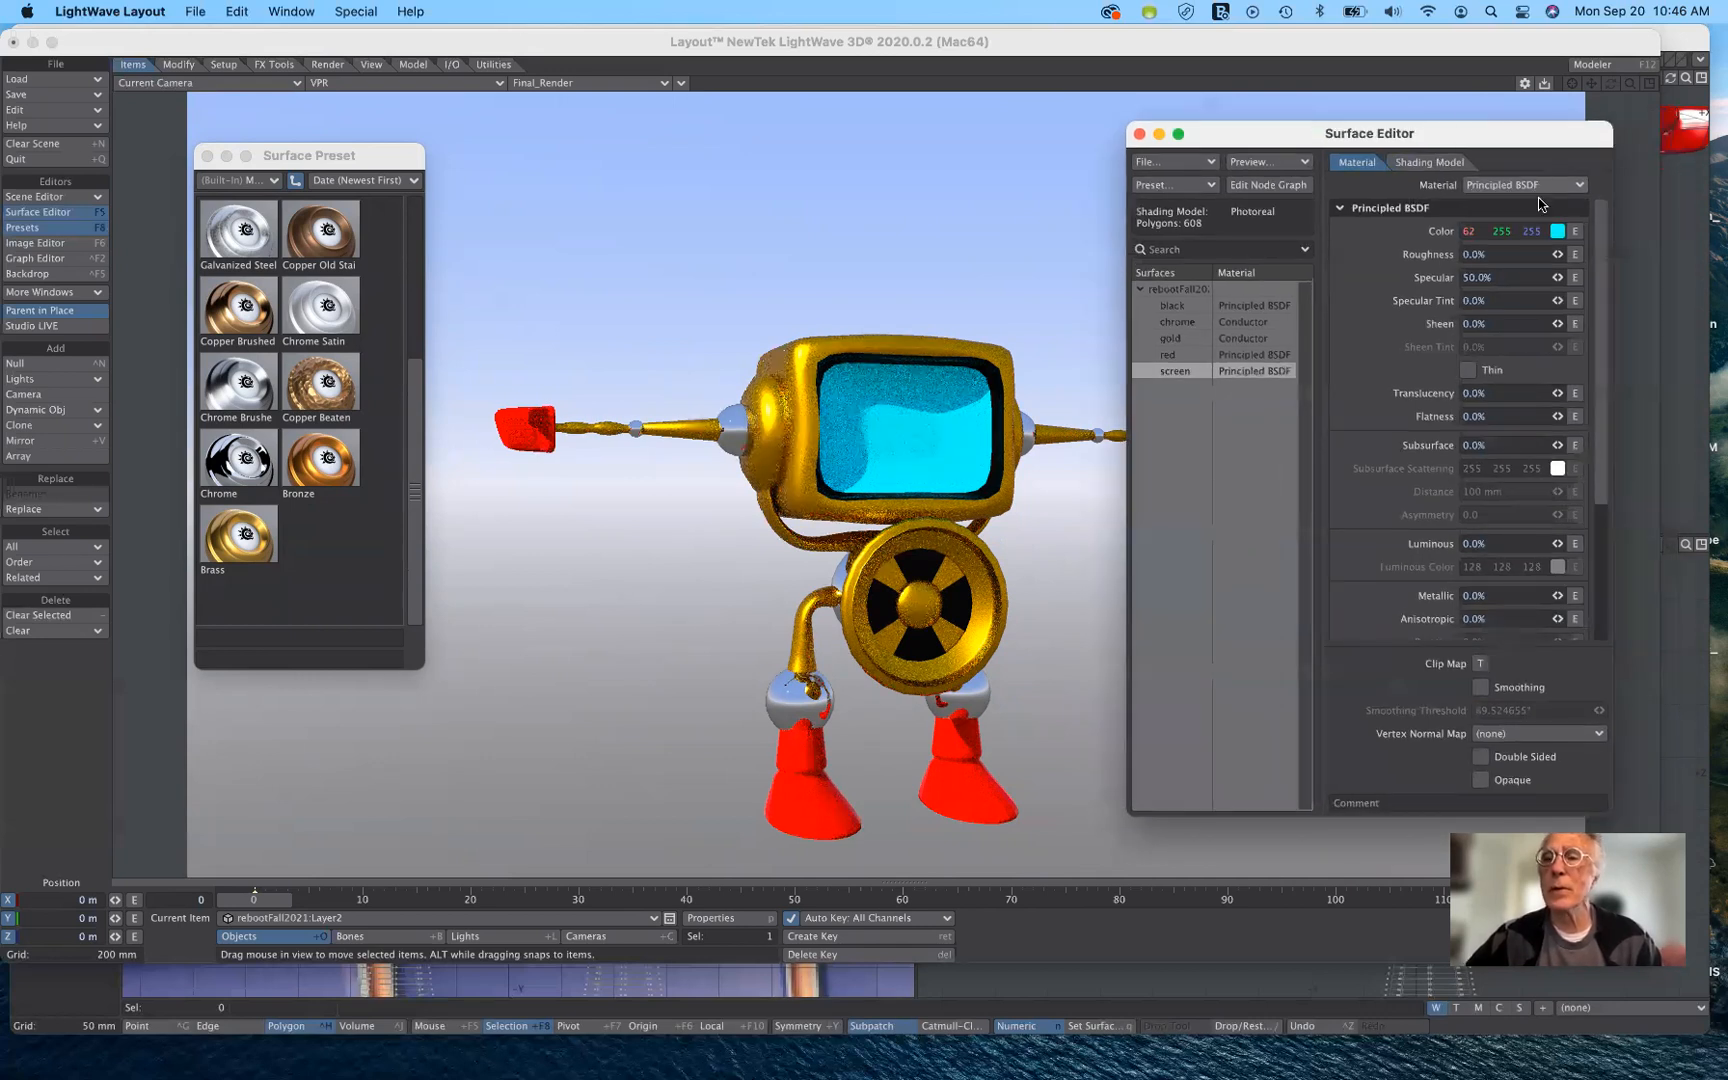
# Change the screen surface's material to Standard and set its color to 0, 191, 191.
pyautogui.click(1540, 188)
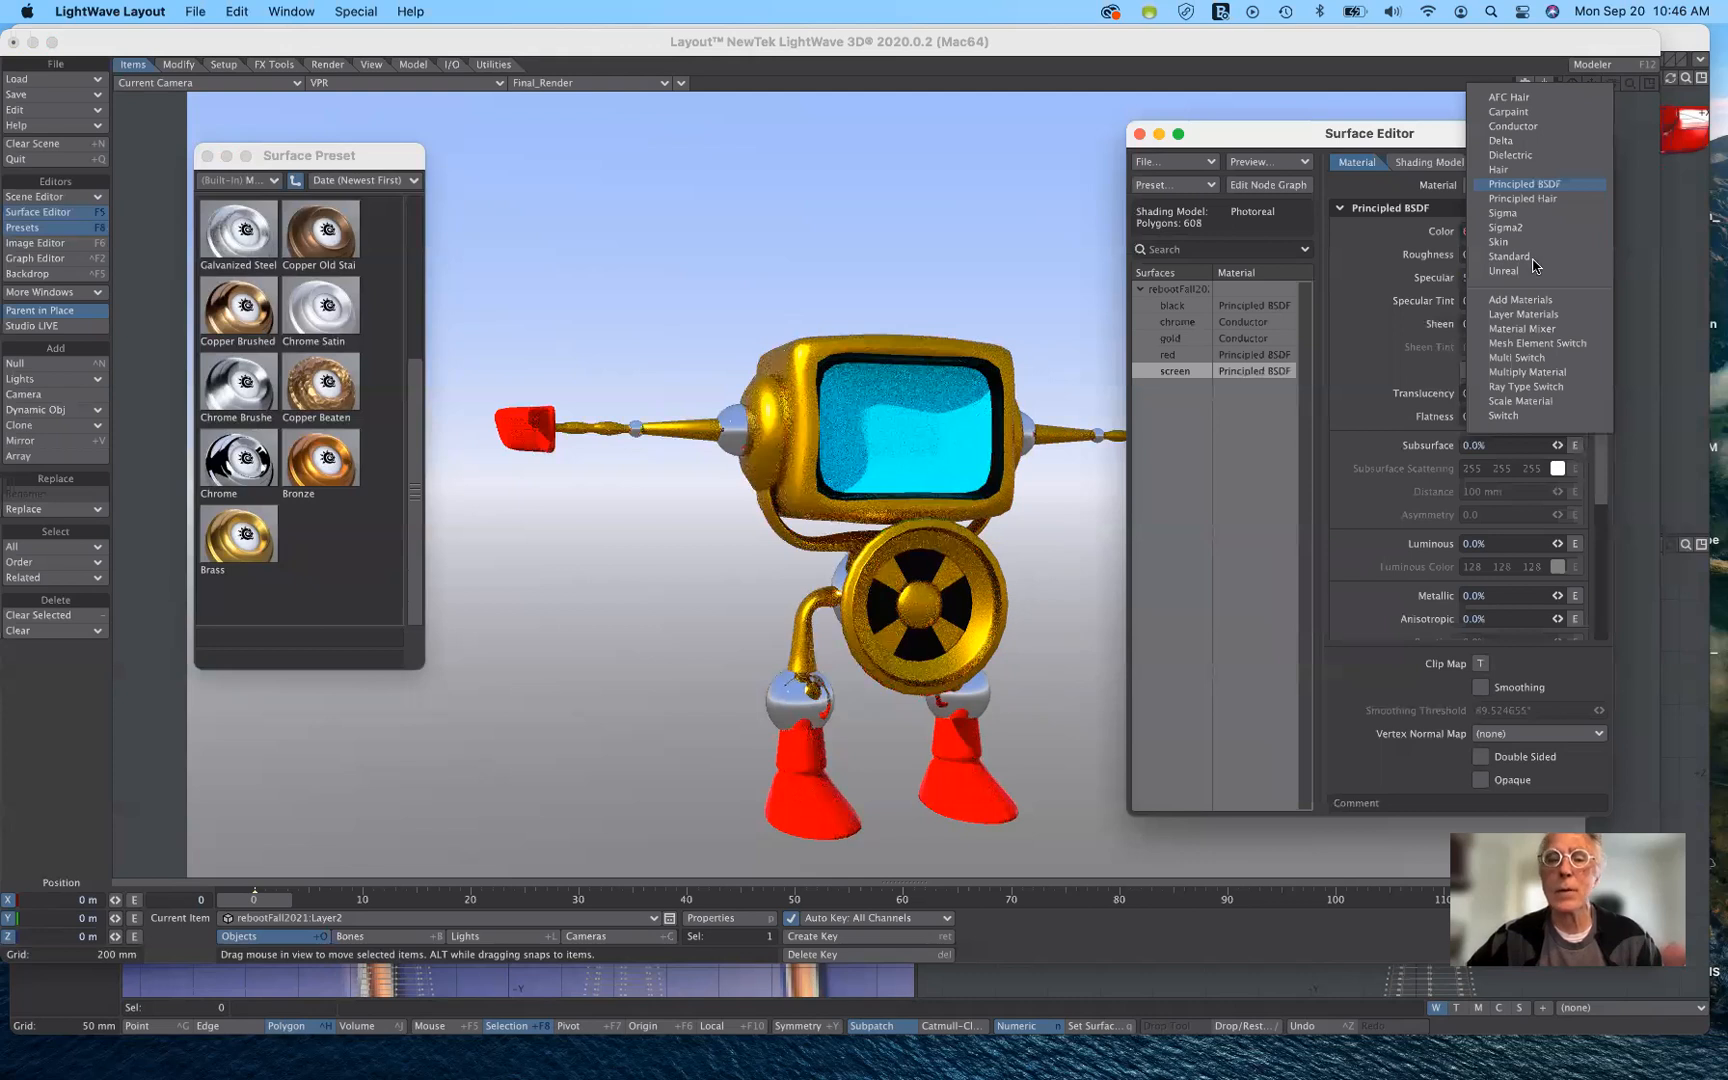
pyautogui.click(730, 690)
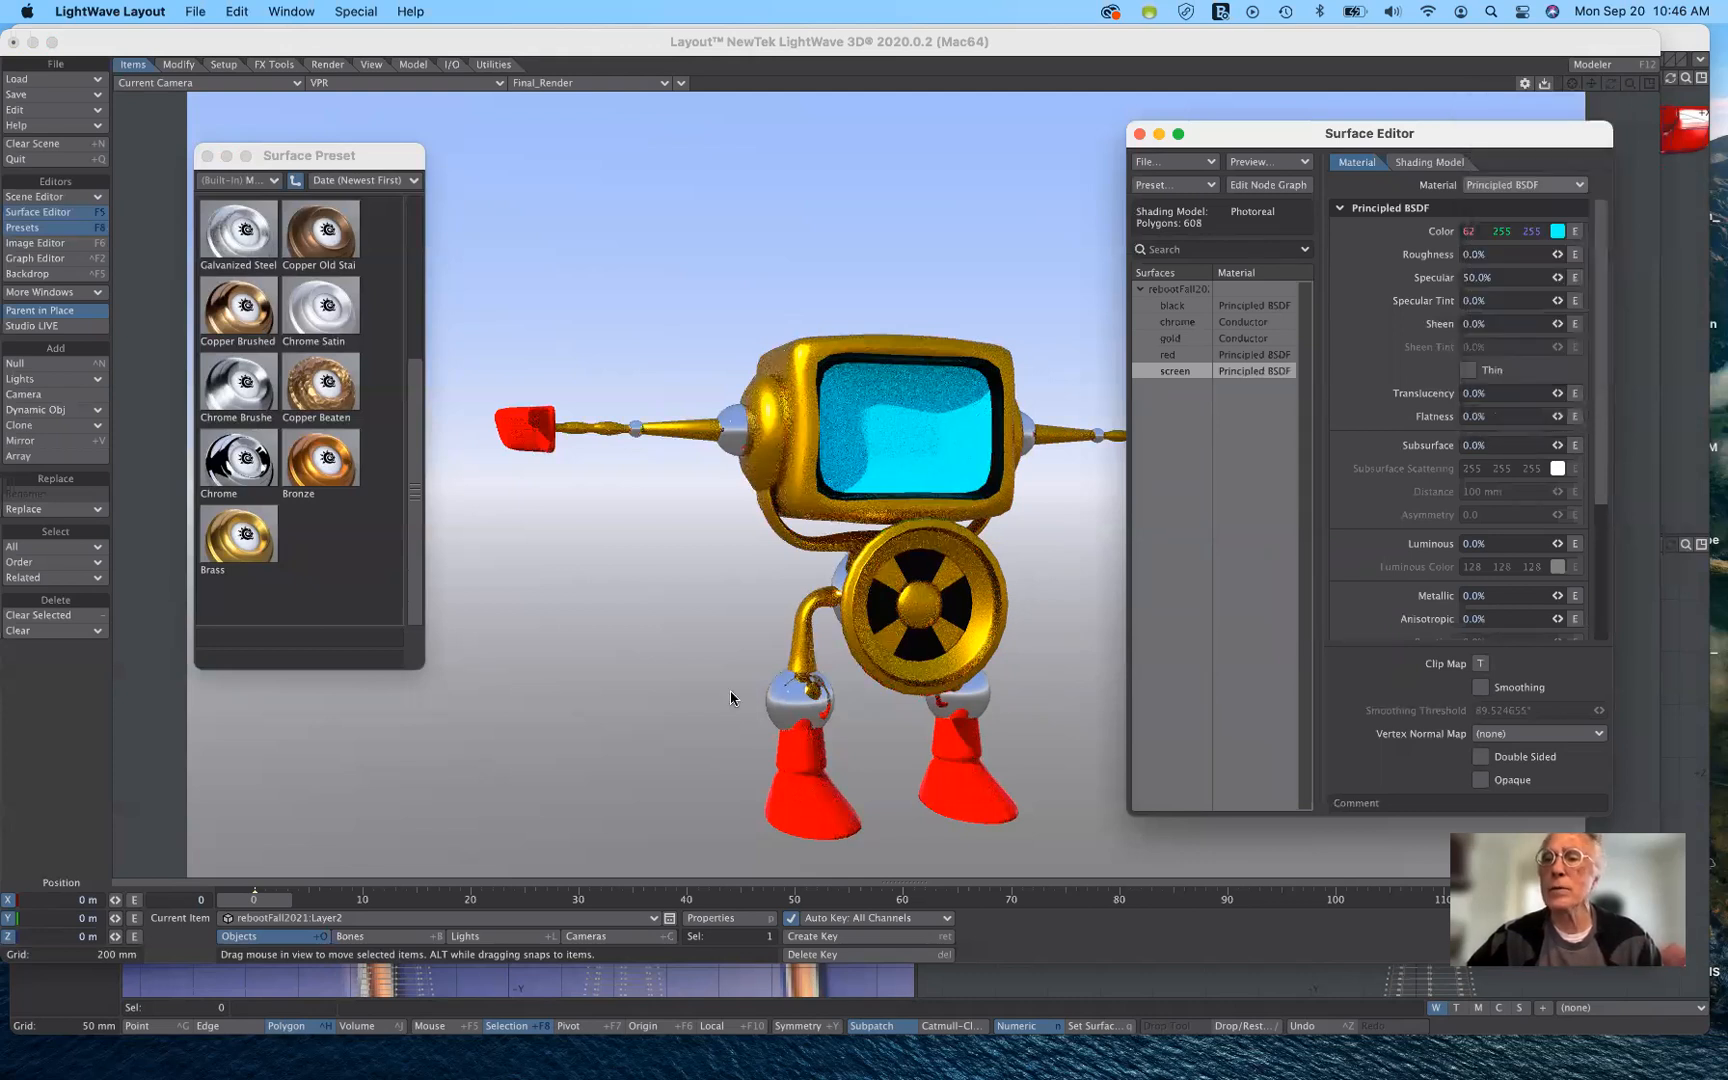
pyautogui.click(1558, 232)
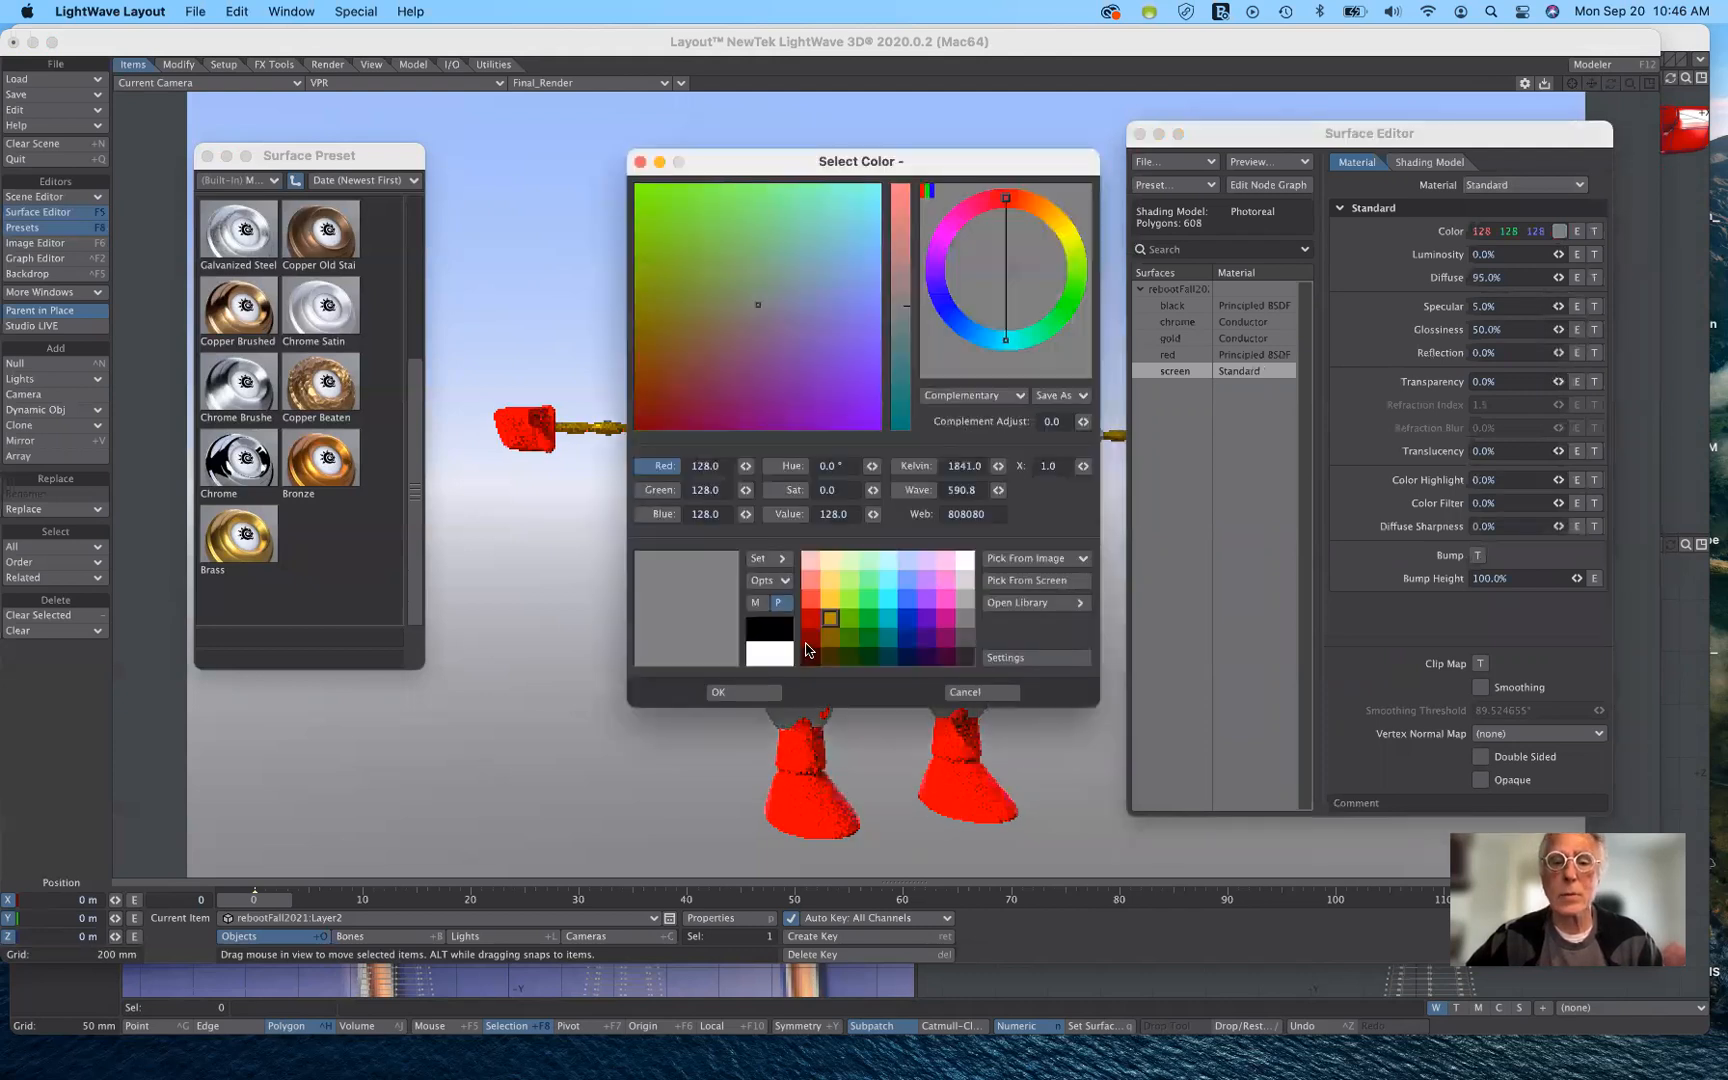
pyautogui.click(889, 619)
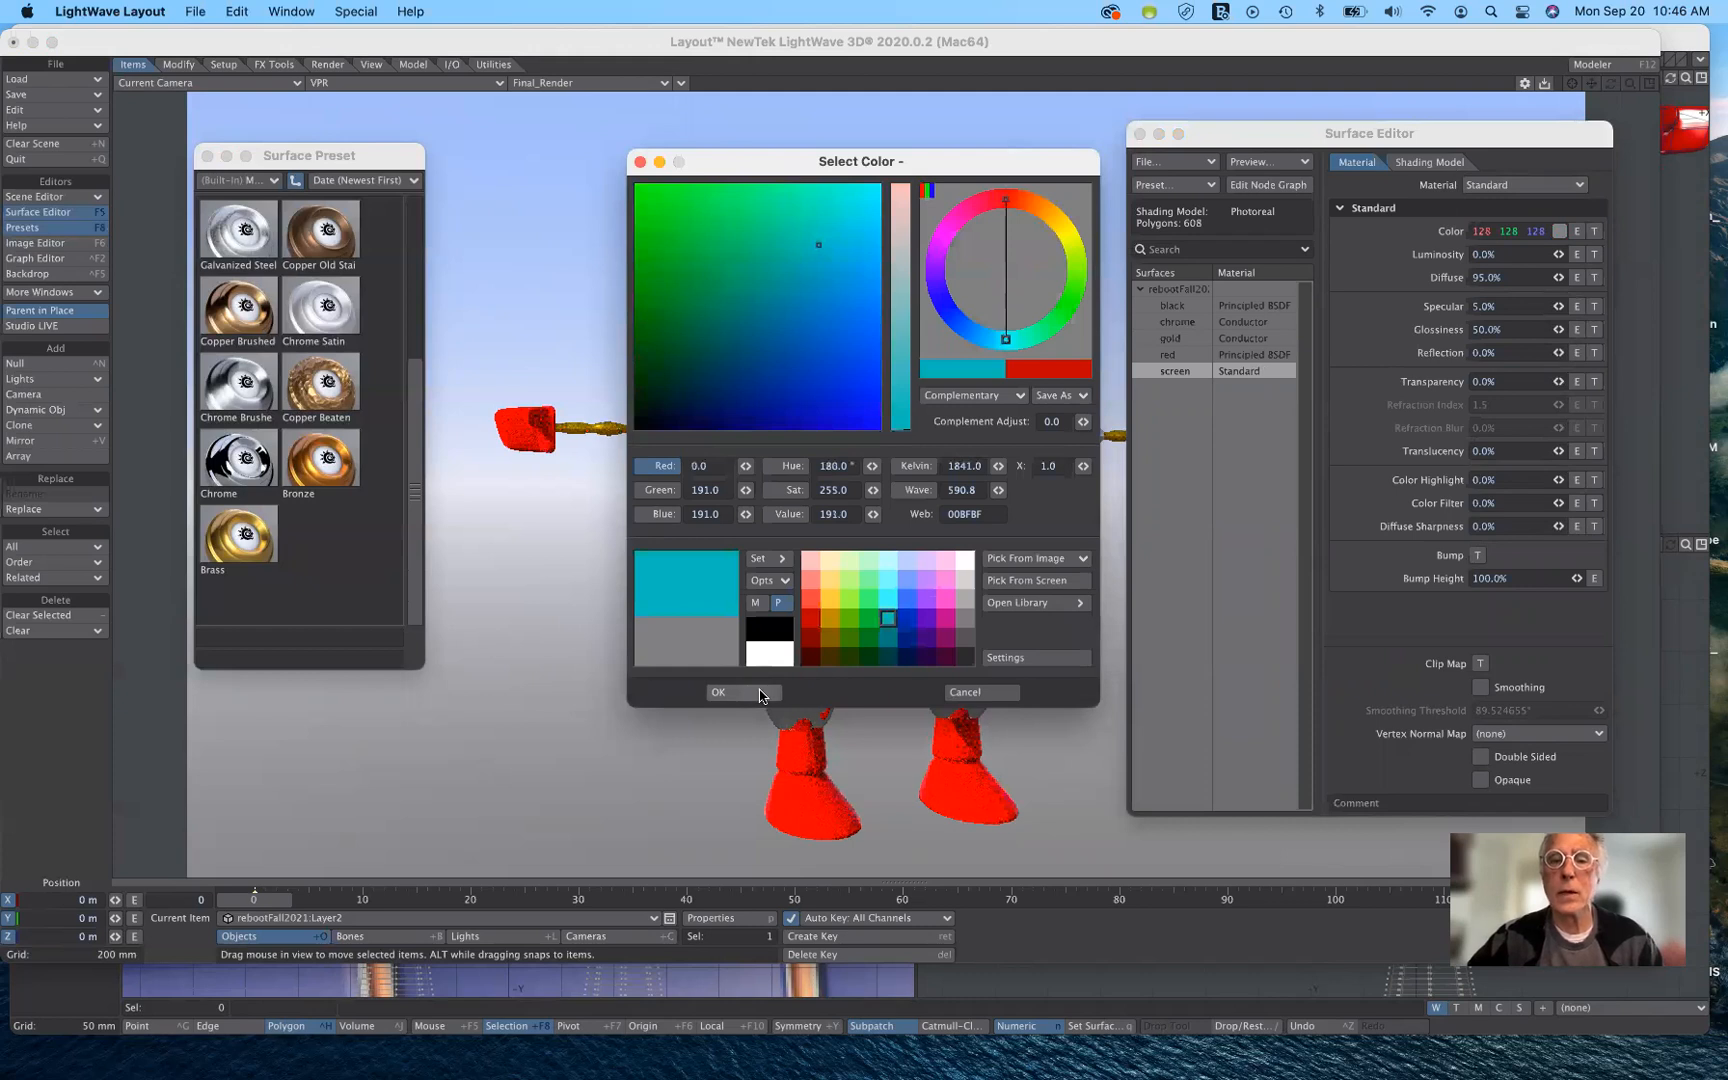
pyautogui.click(762, 693)
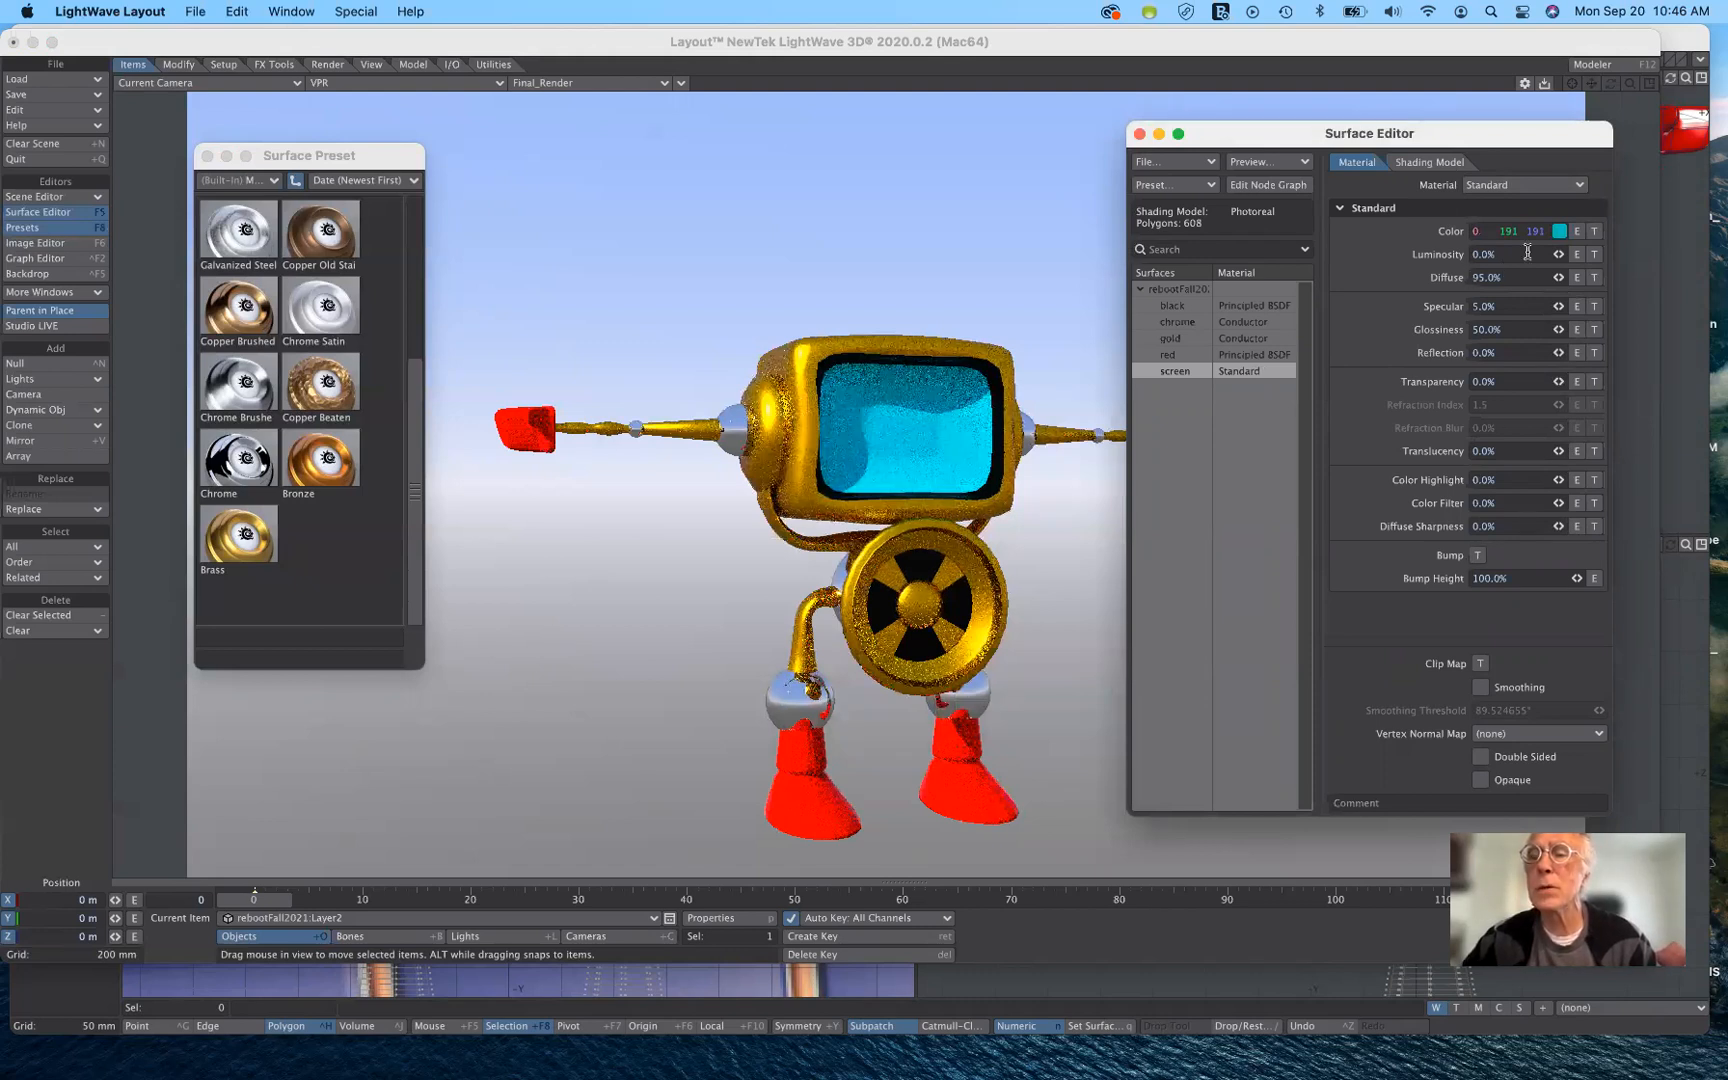
# Set the screen surface's Luminosity to 50%.
pyautogui.moveTo(1528, 253); pyautogui.dragTo(1422, 270)
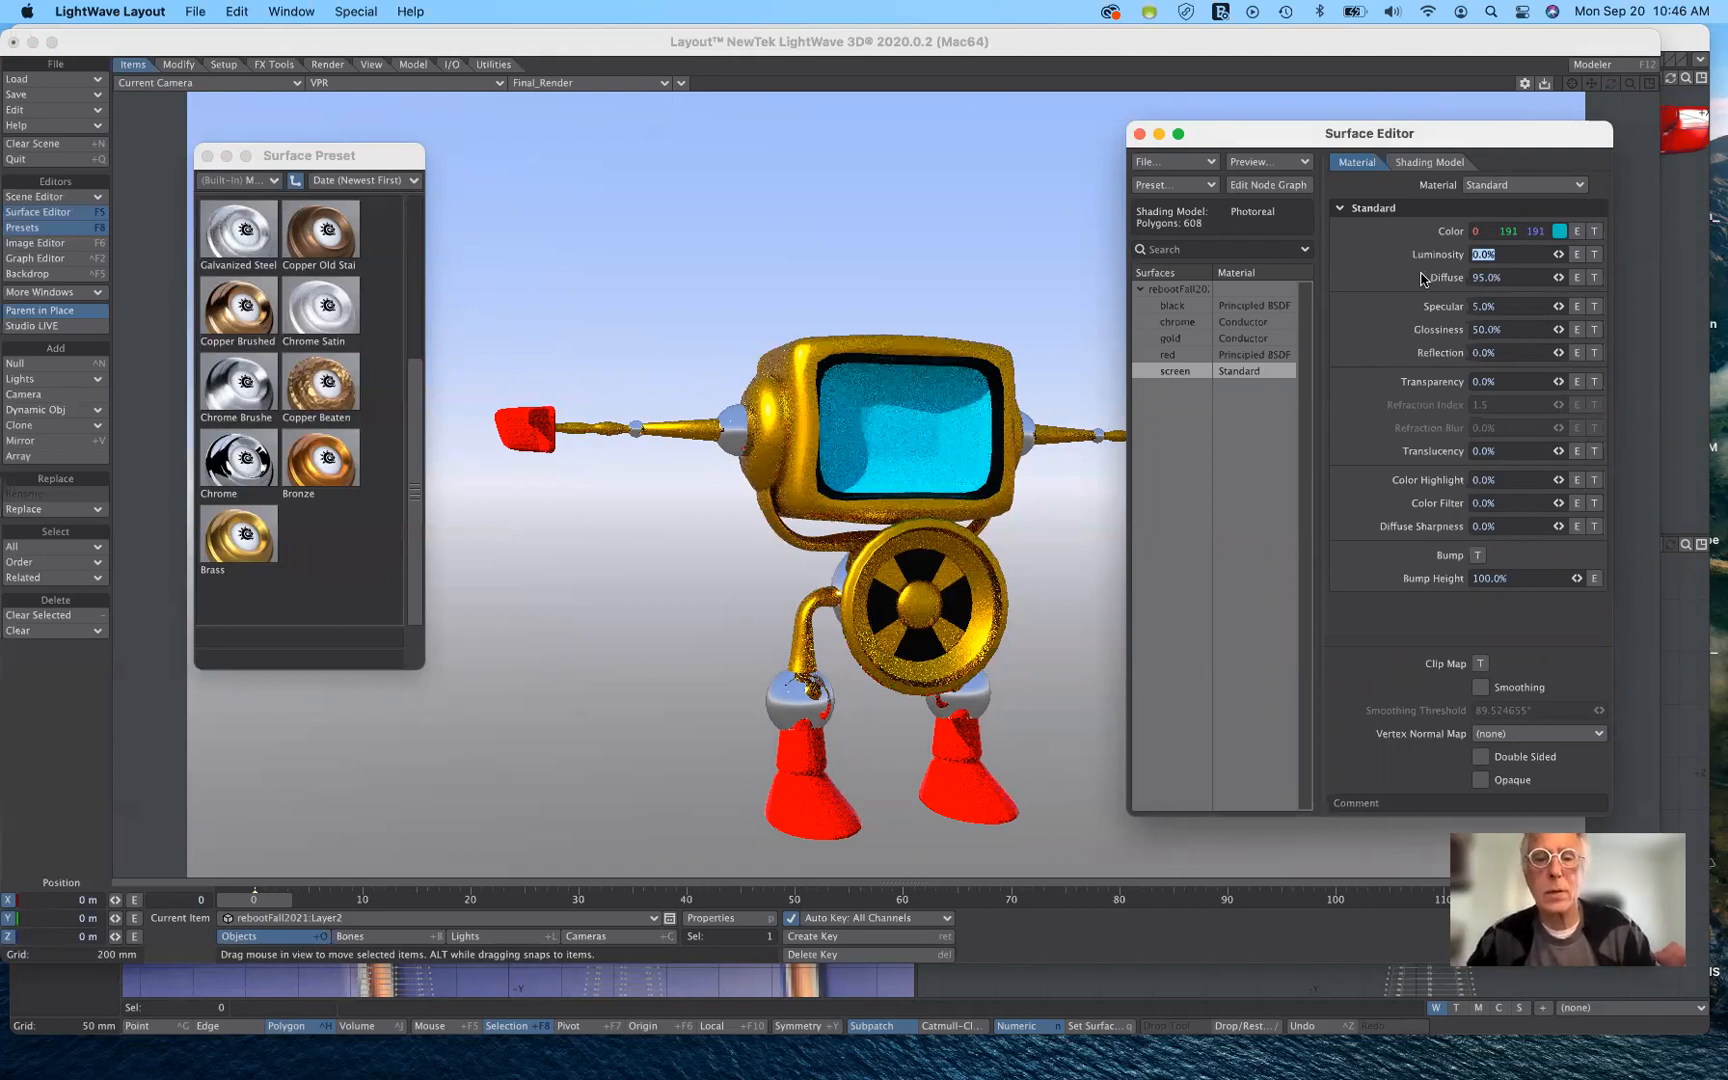
pyautogui.write('50%')
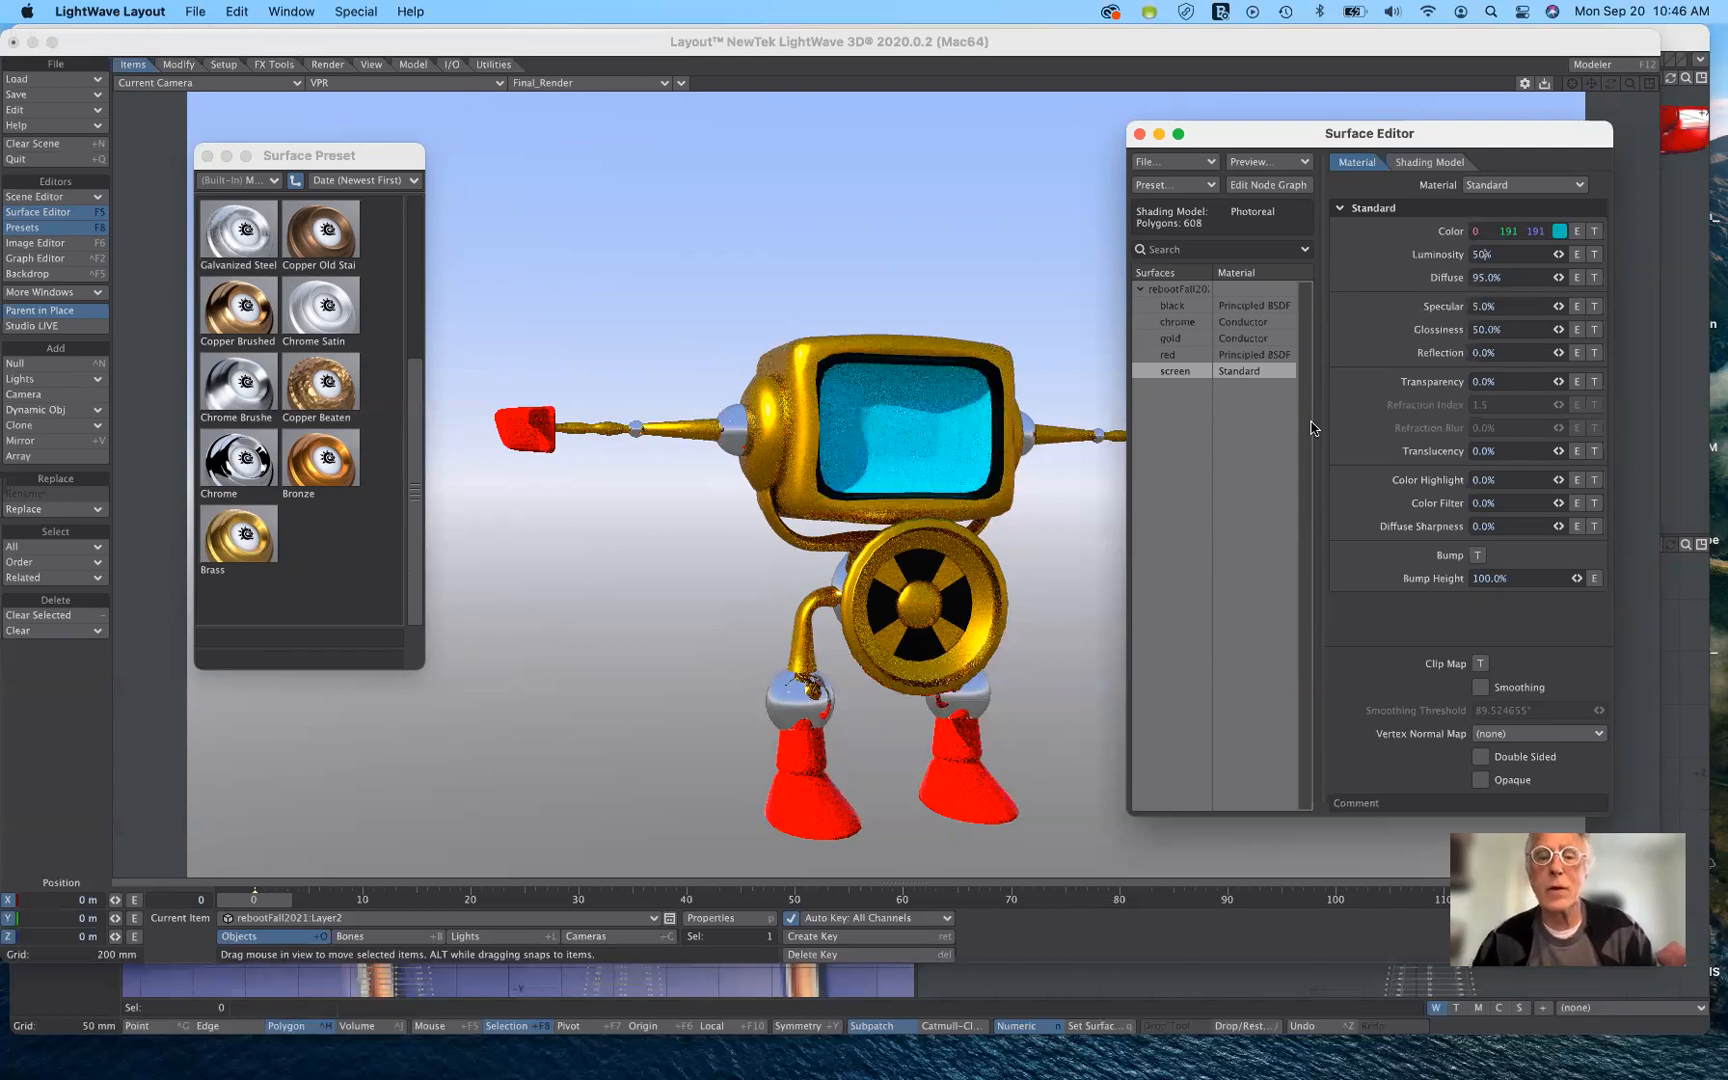
pyautogui.press('Tab')
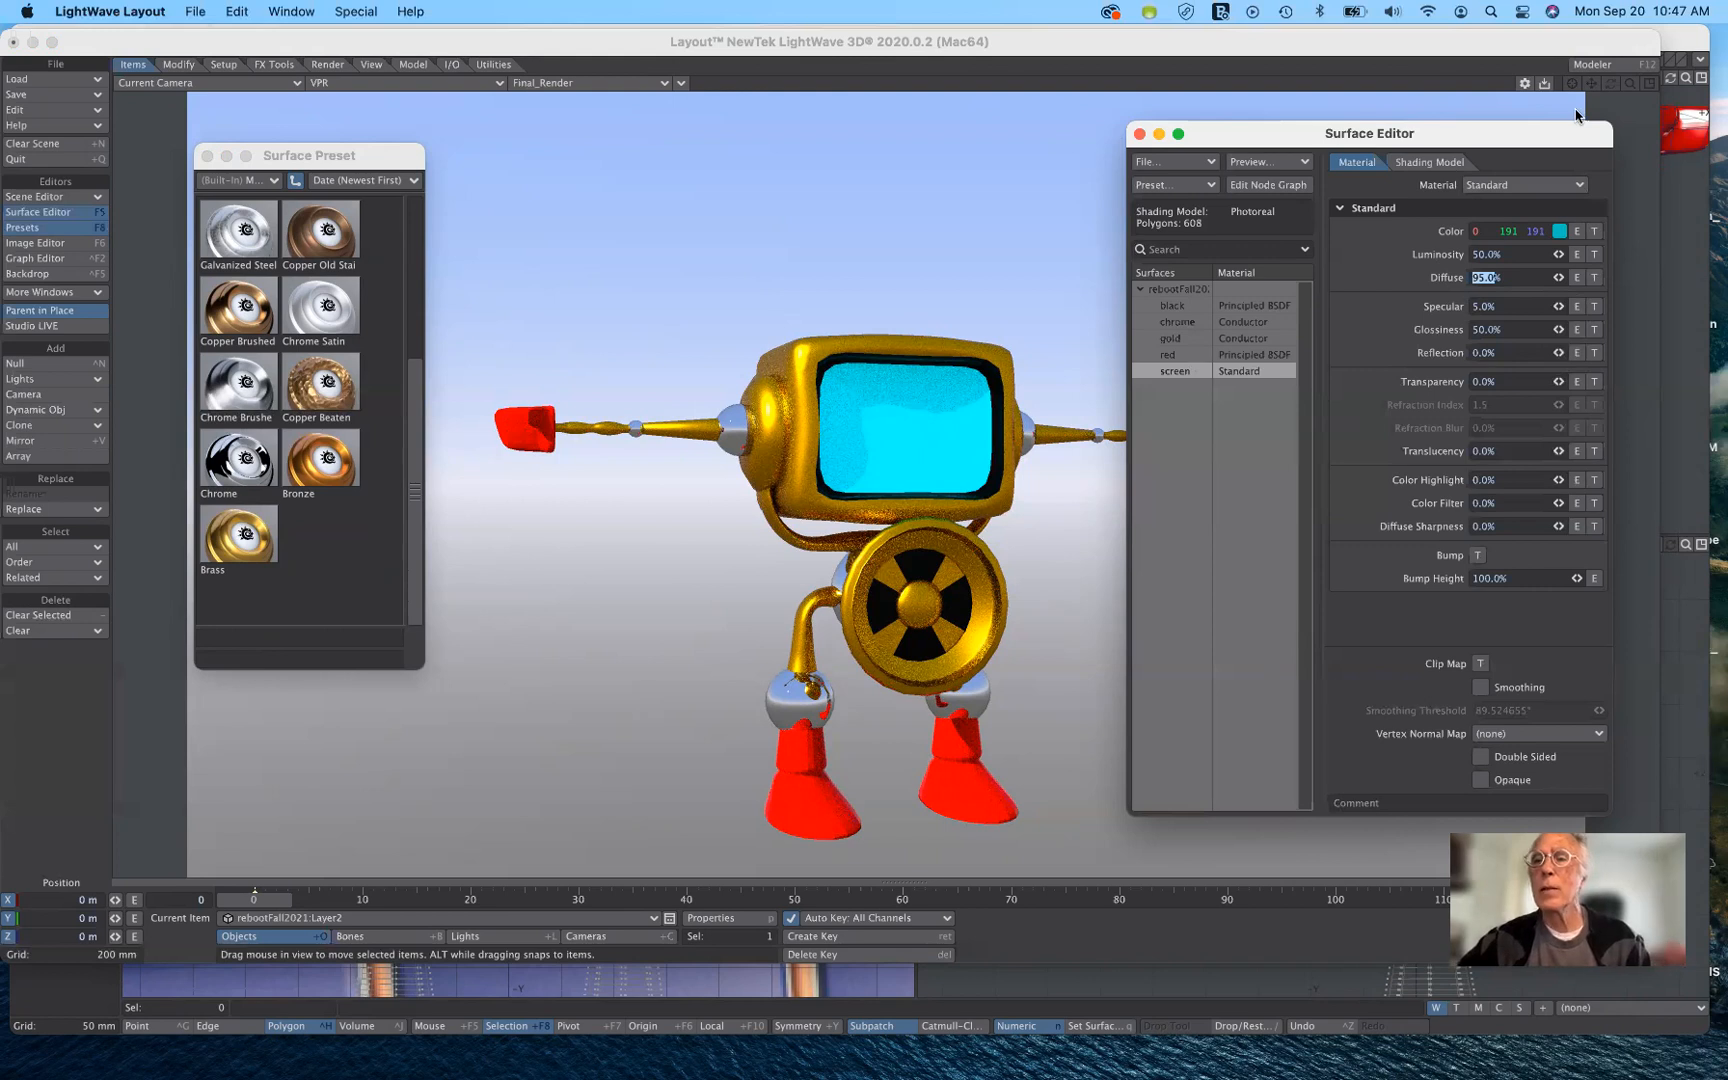
# Change the red surface's material to Standard and set its color to 191, 0, 0.
pyautogui.press('Up')
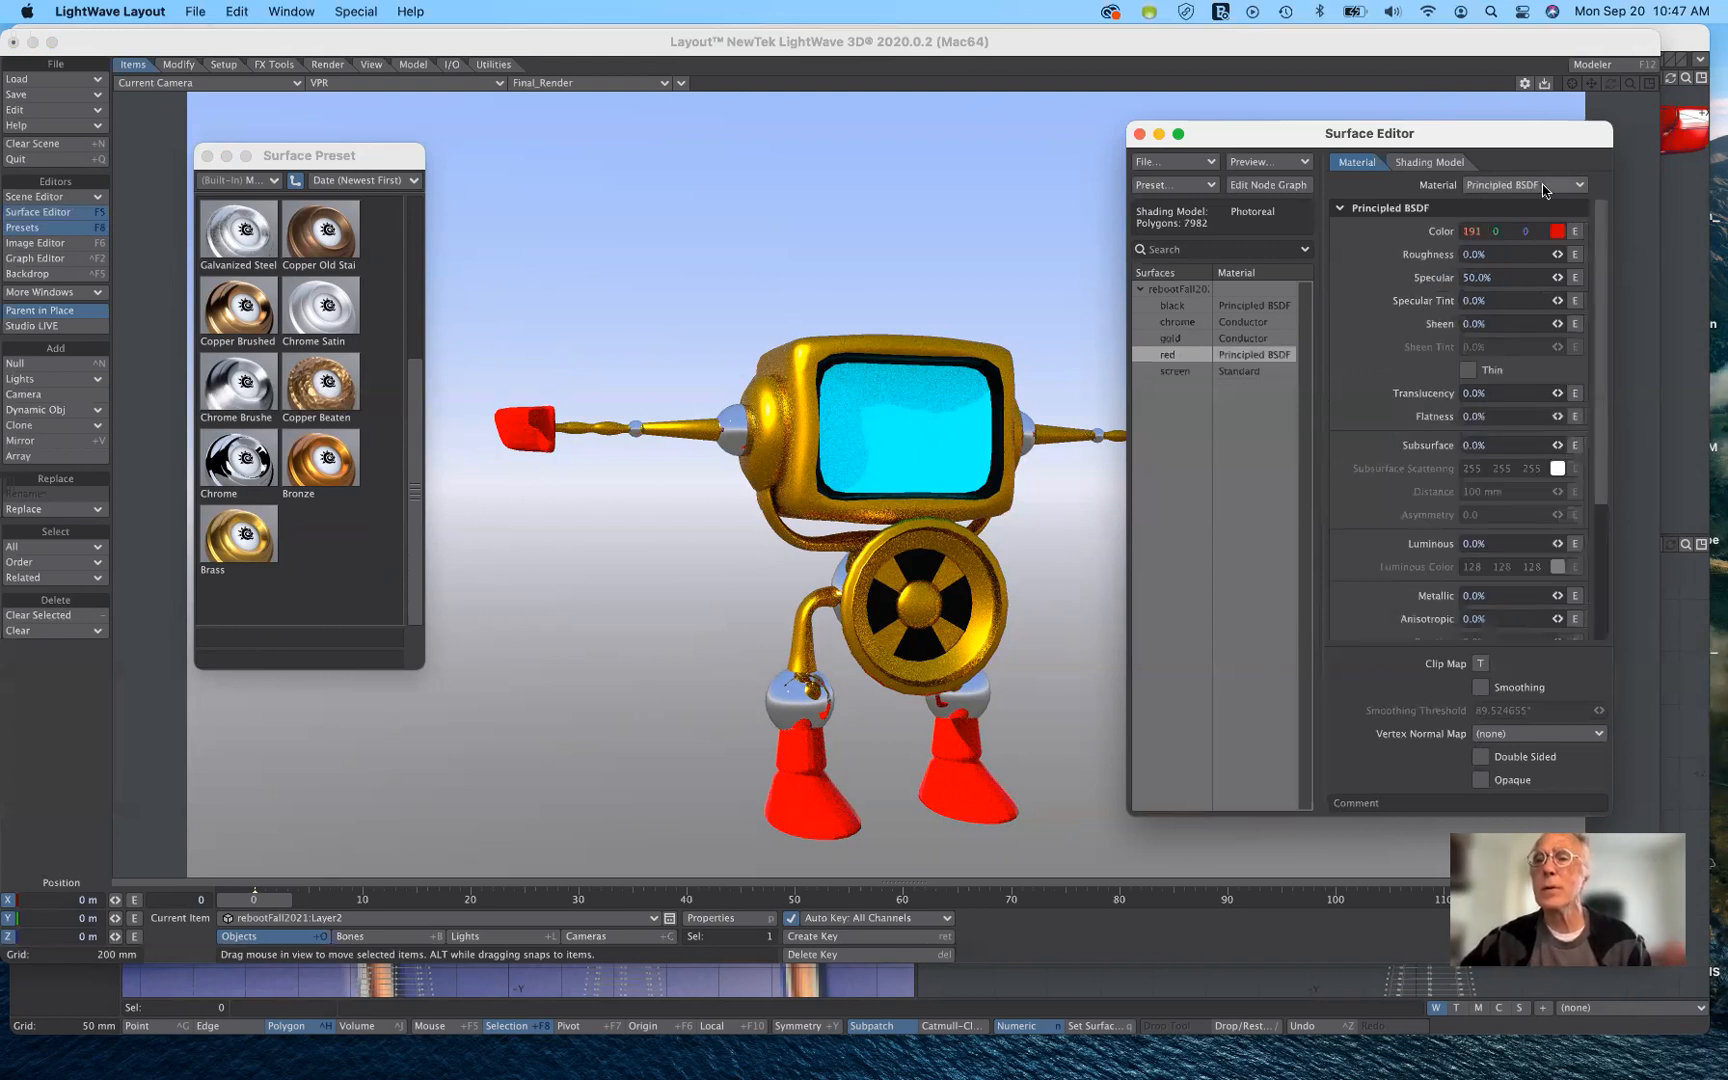
pyautogui.click(1544, 188)
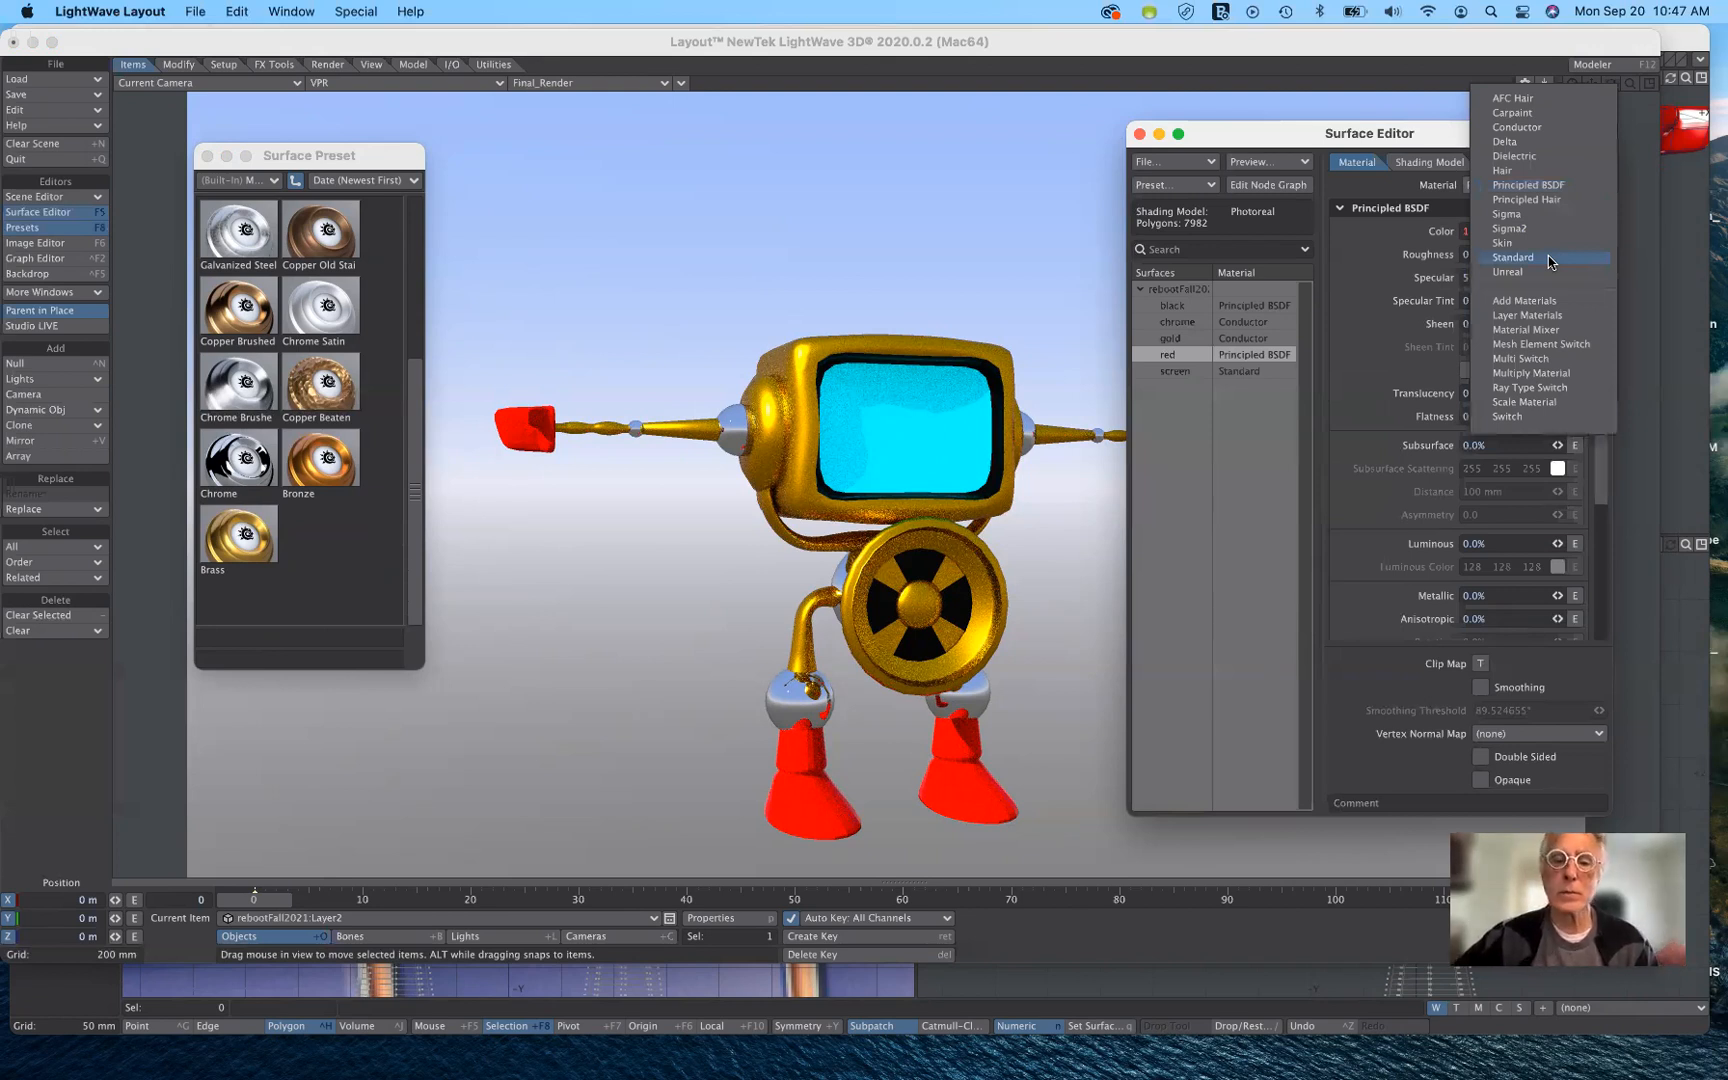
pyautogui.click(1547, 261)
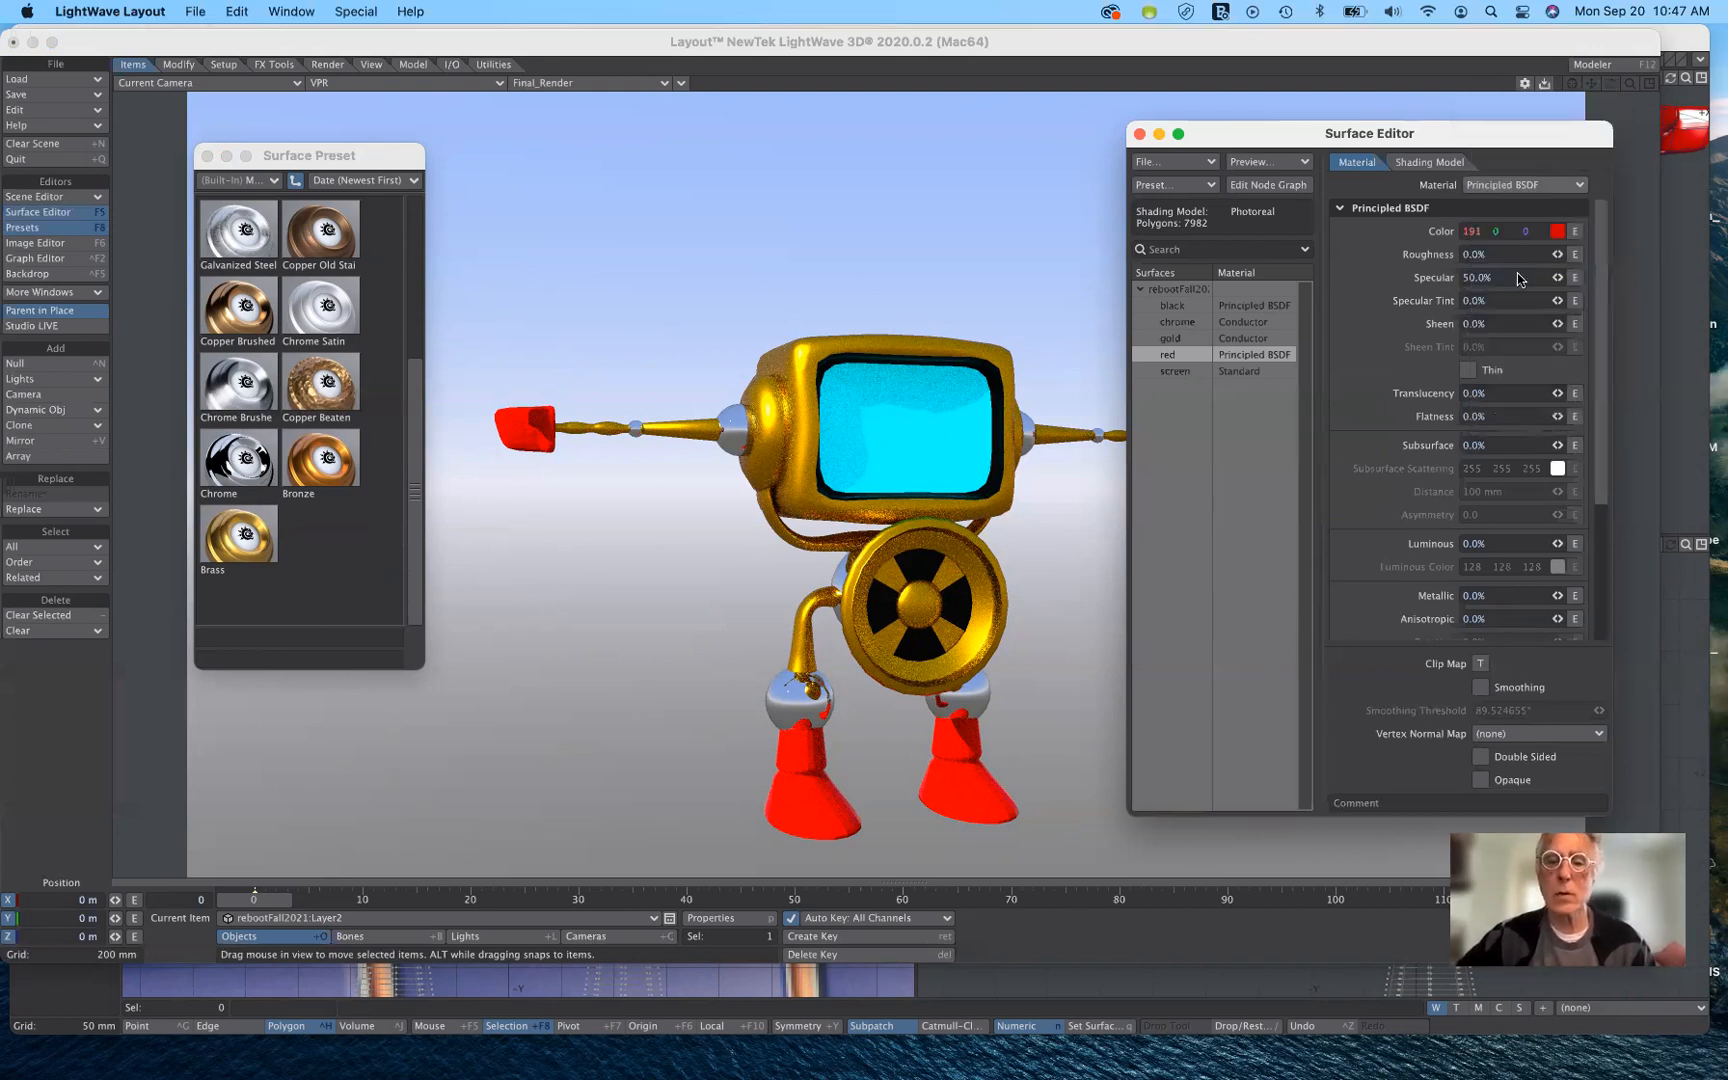
pyautogui.click(1558, 232)
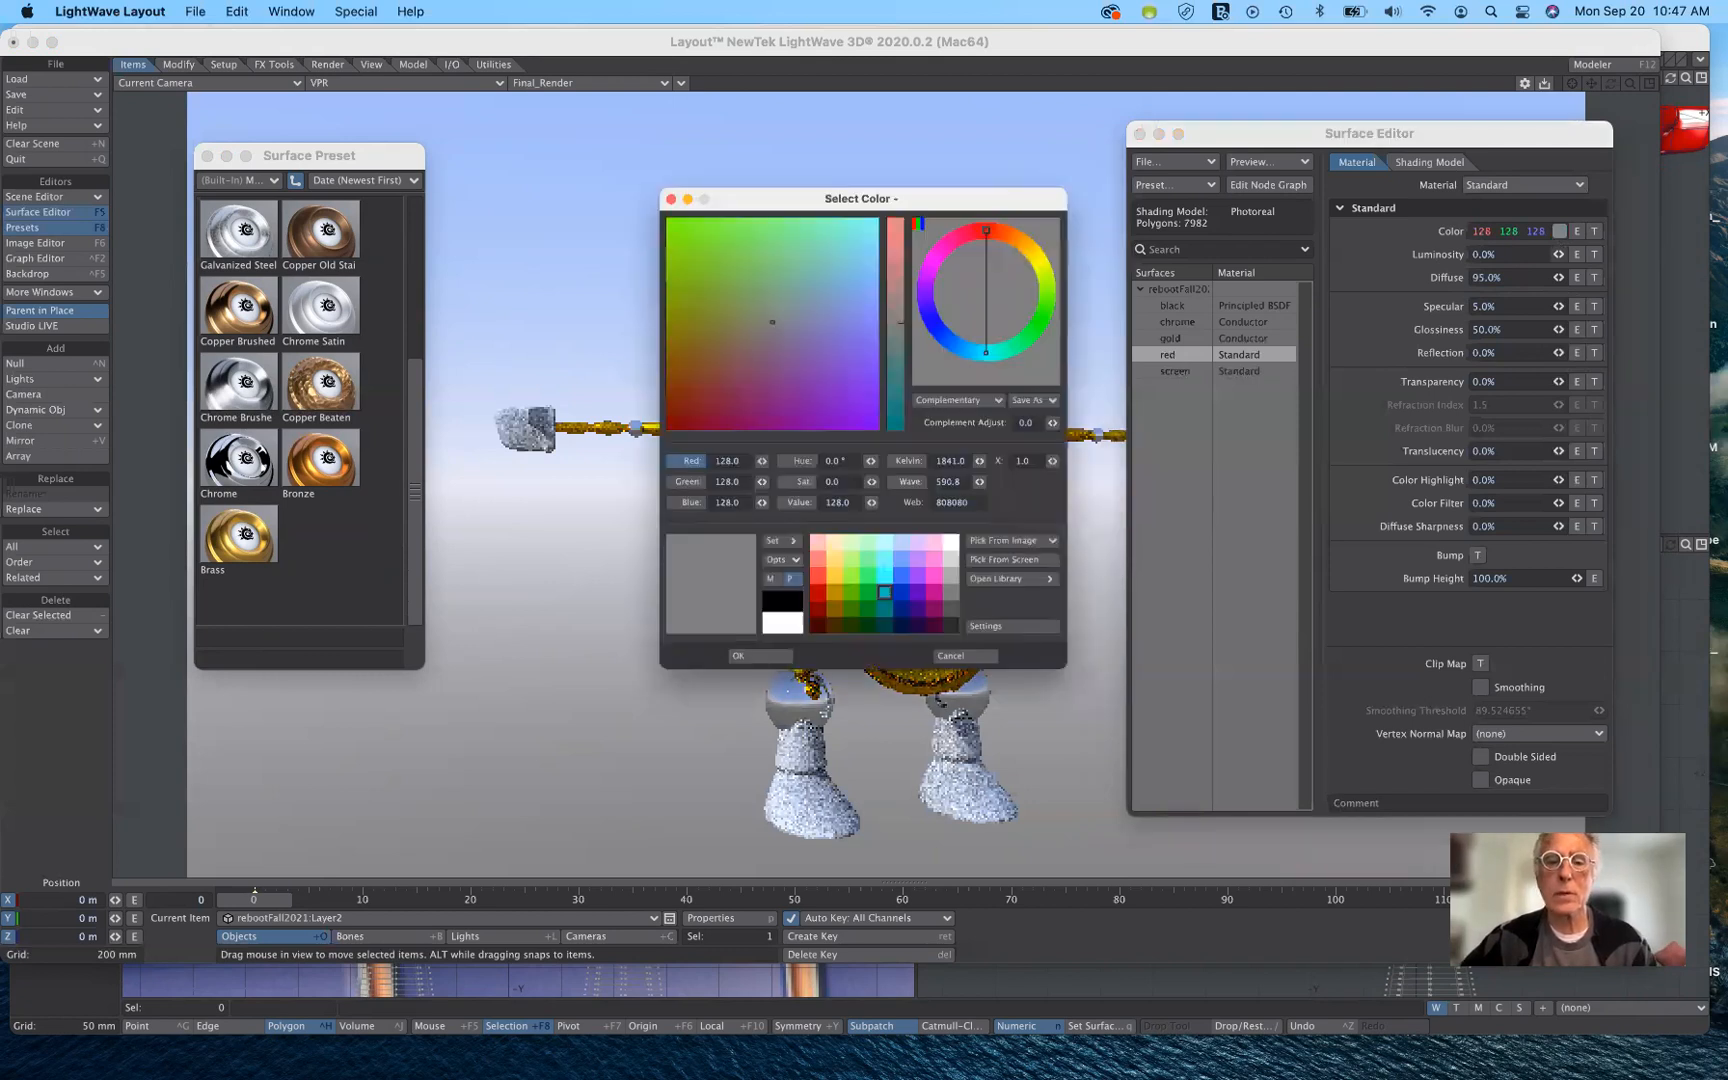
pyautogui.click(810, 617)
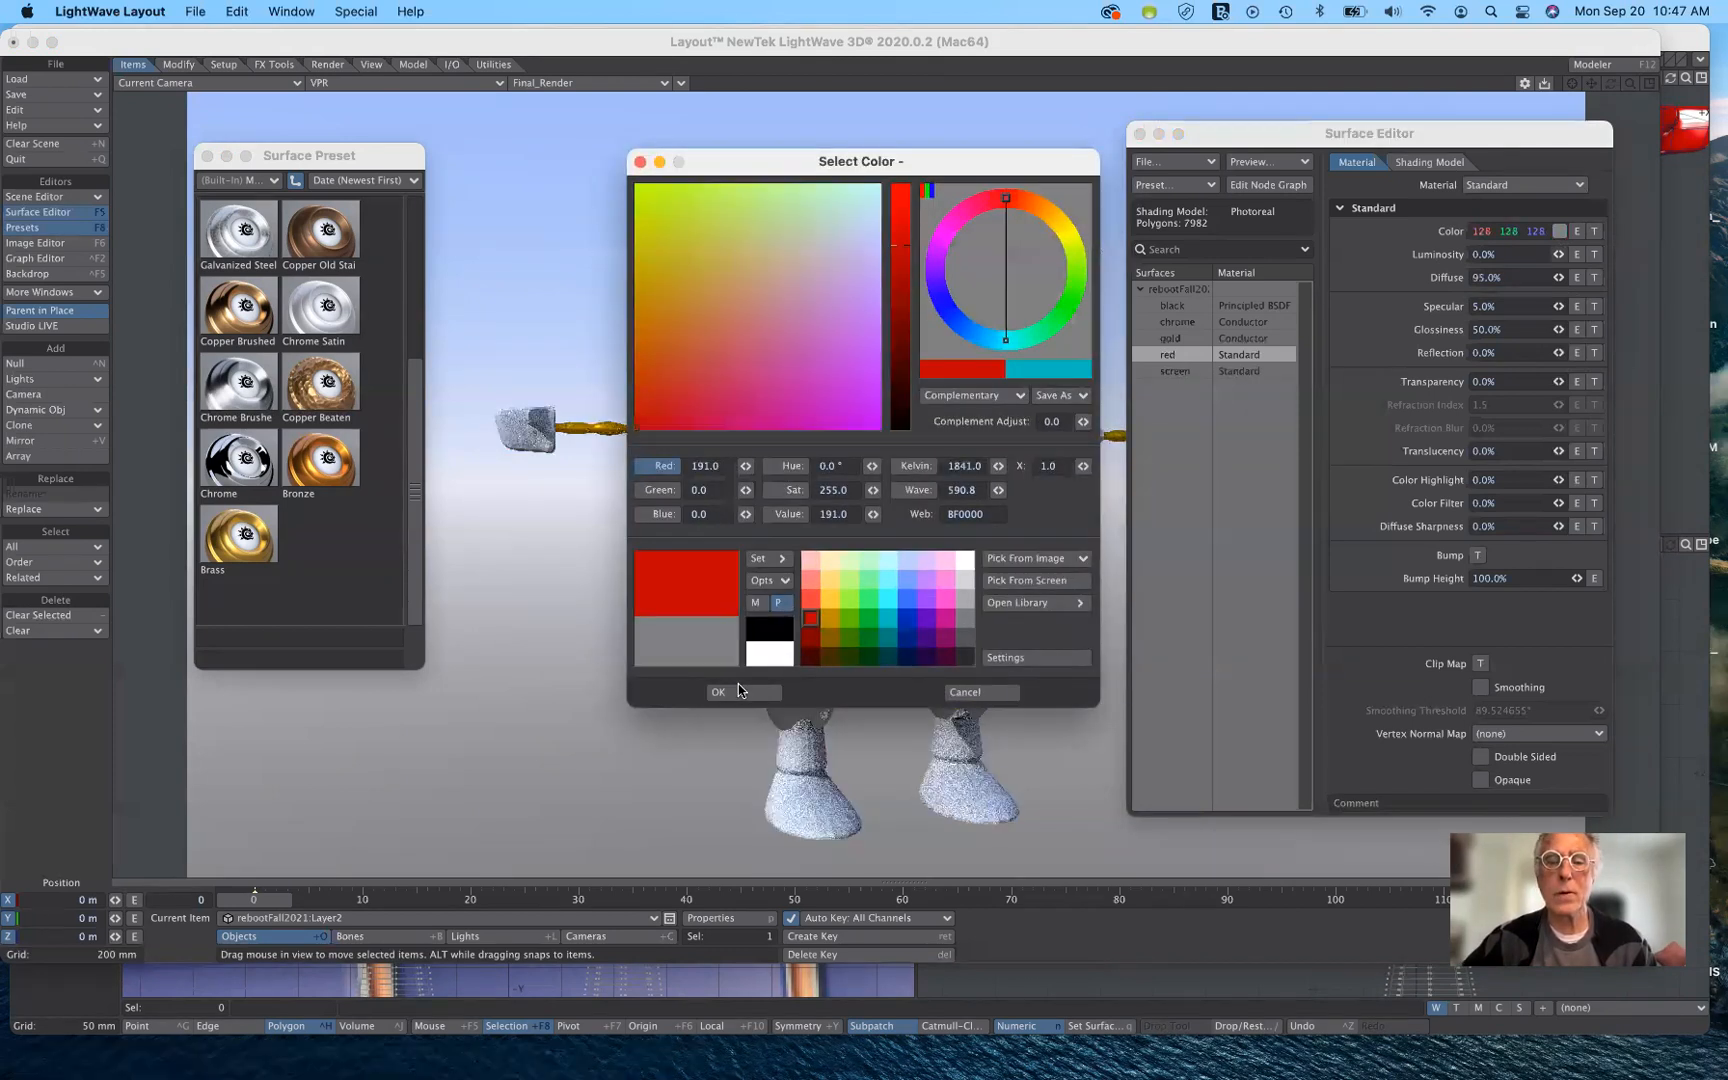
pyautogui.click(729, 697)
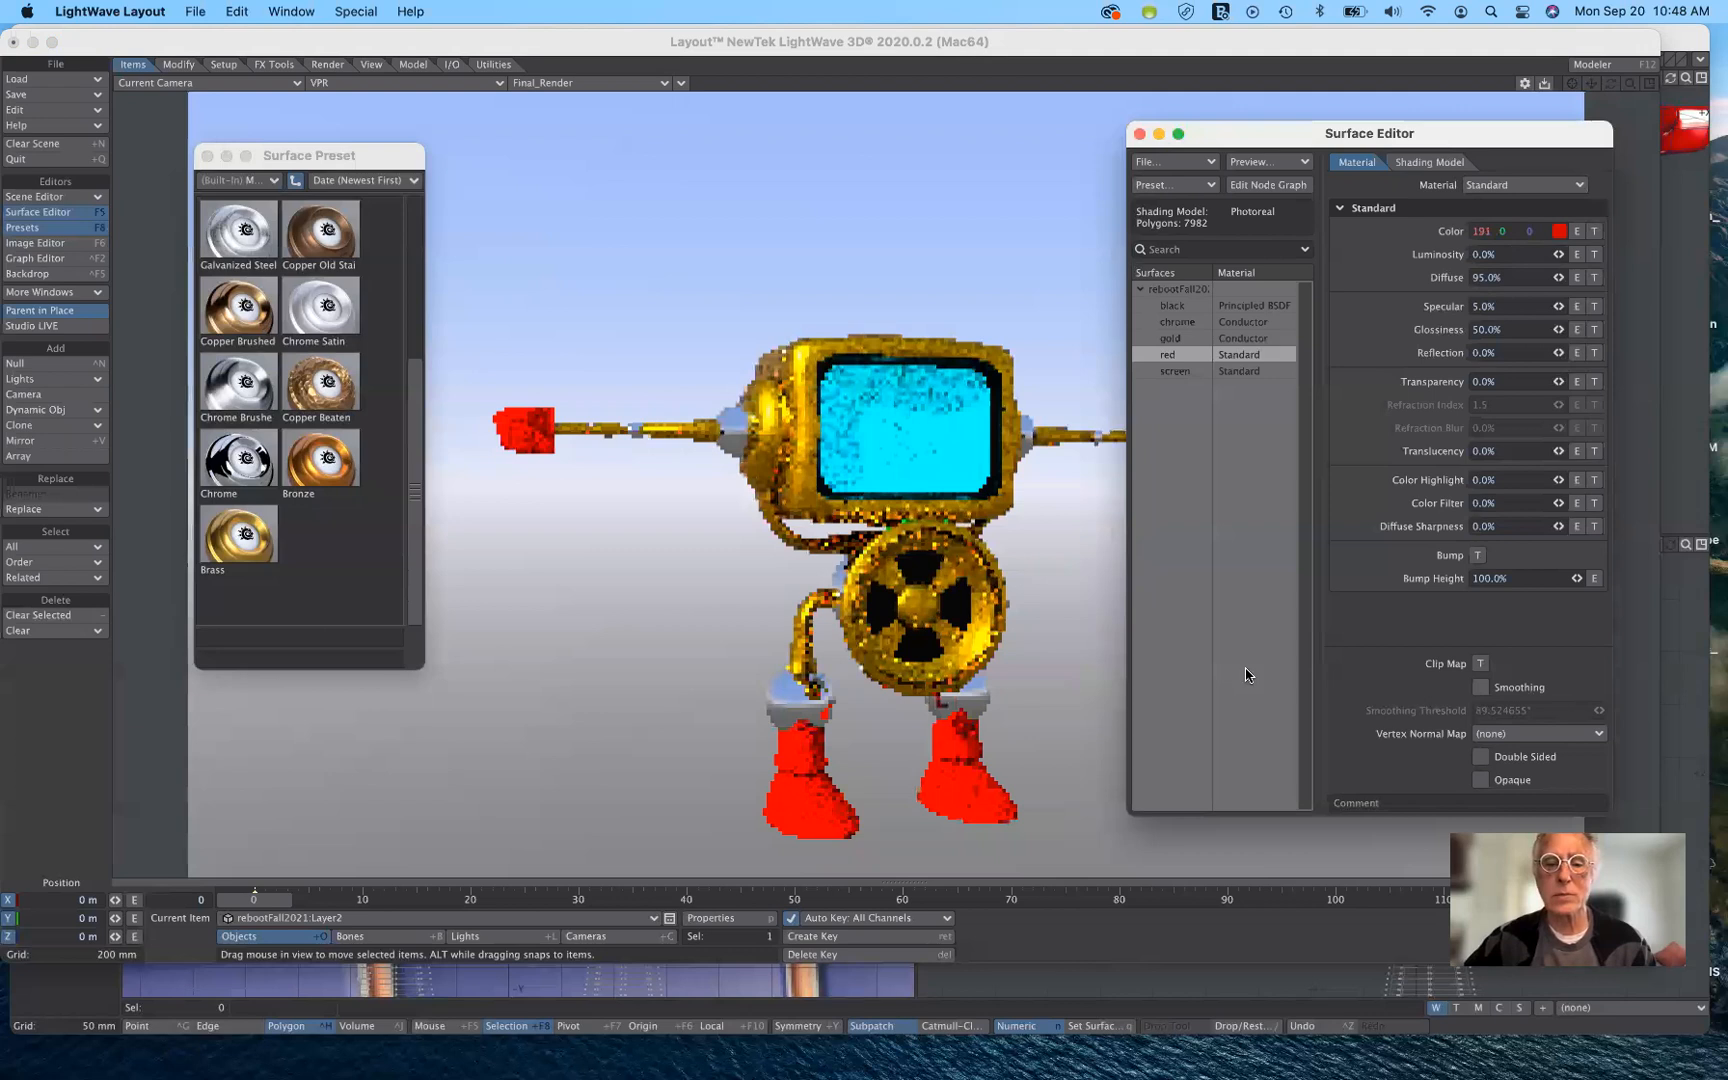
# Enable Smoothing on the red surface and move the Surface Editor aside so the whole robot is uncovered.
pyautogui.click(1480, 687)
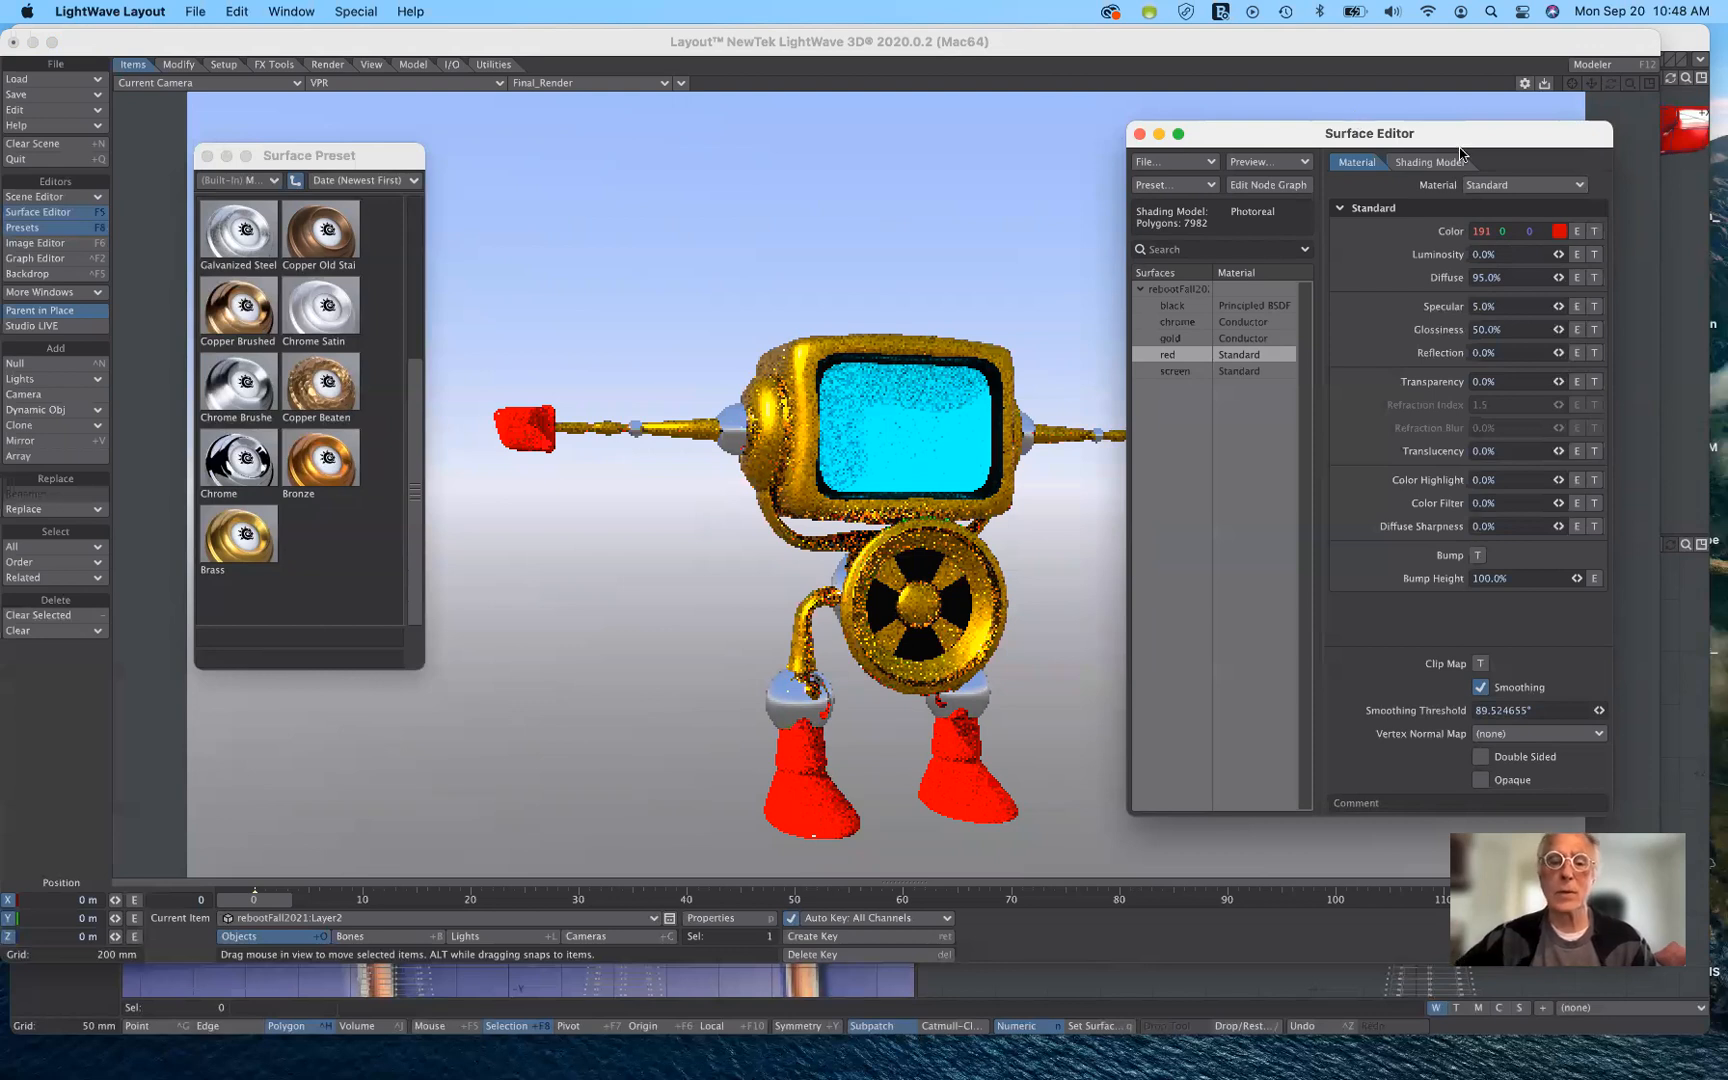
pyautogui.moveTo(1278, 138); pyautogui.dragTo(1454, 145)
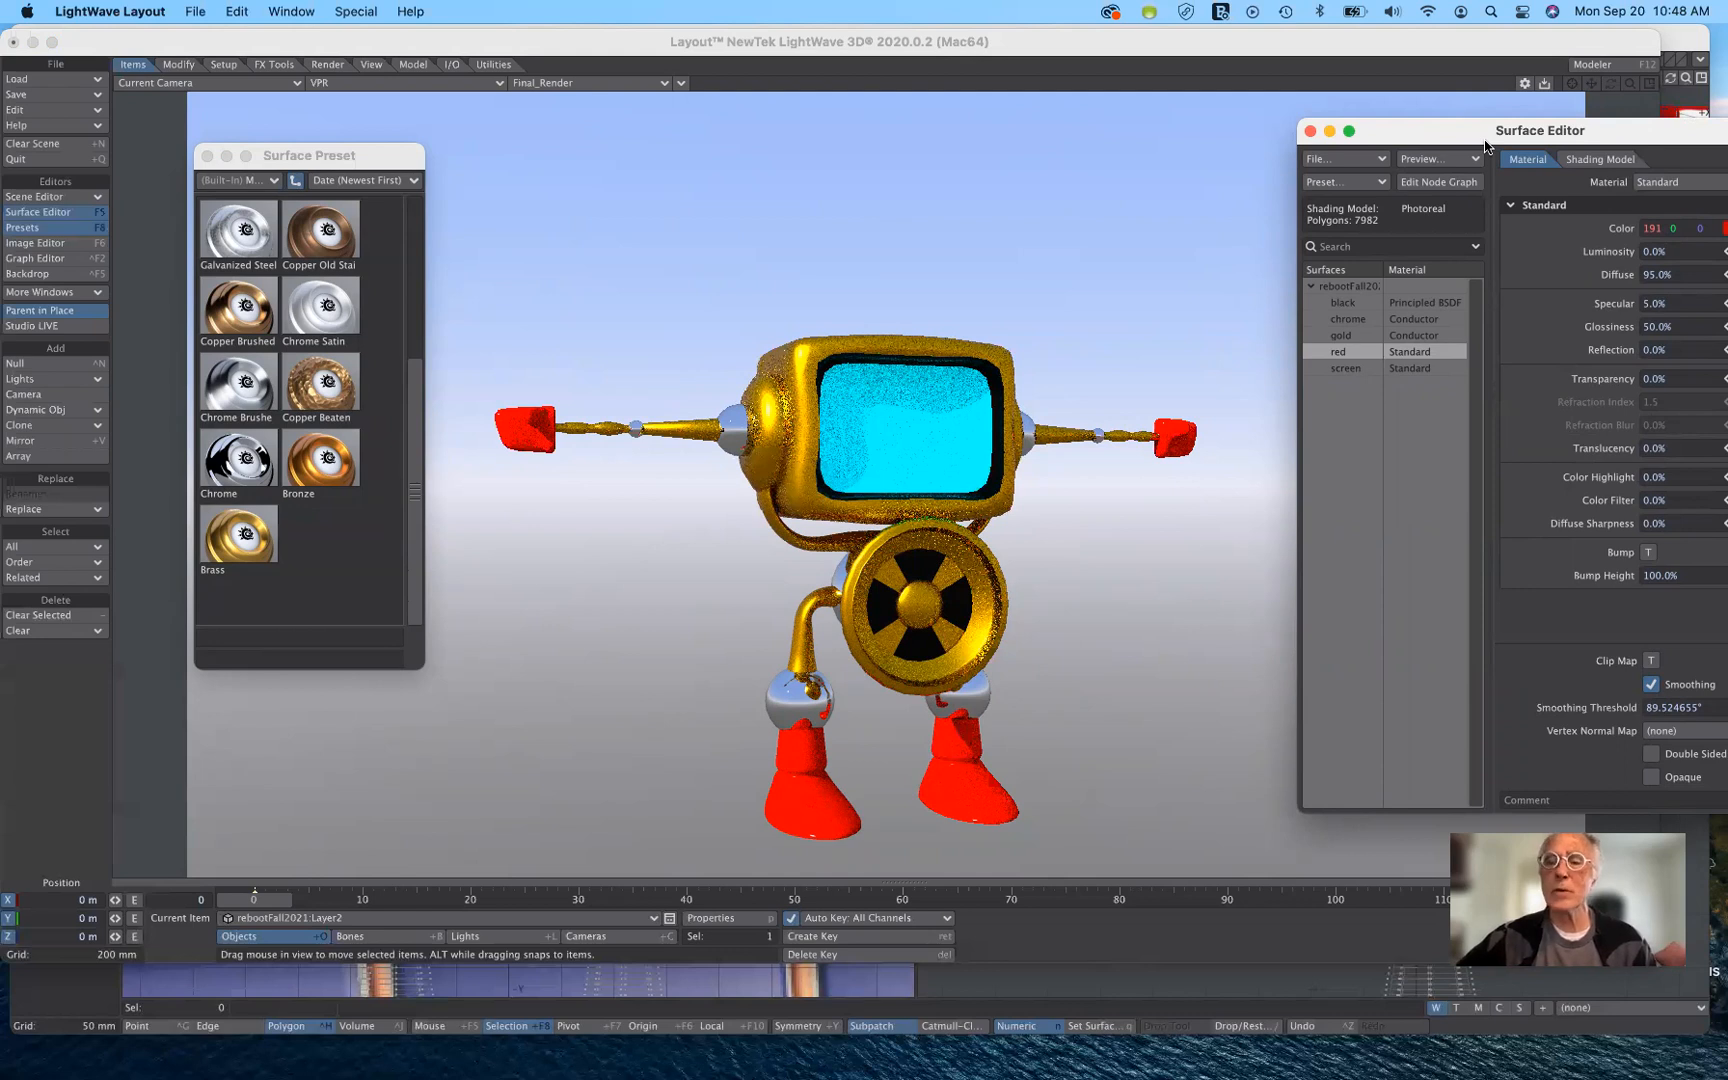
pyautogui.moveTo(1476, 146); pyautogui.dragTo(1415, 118)
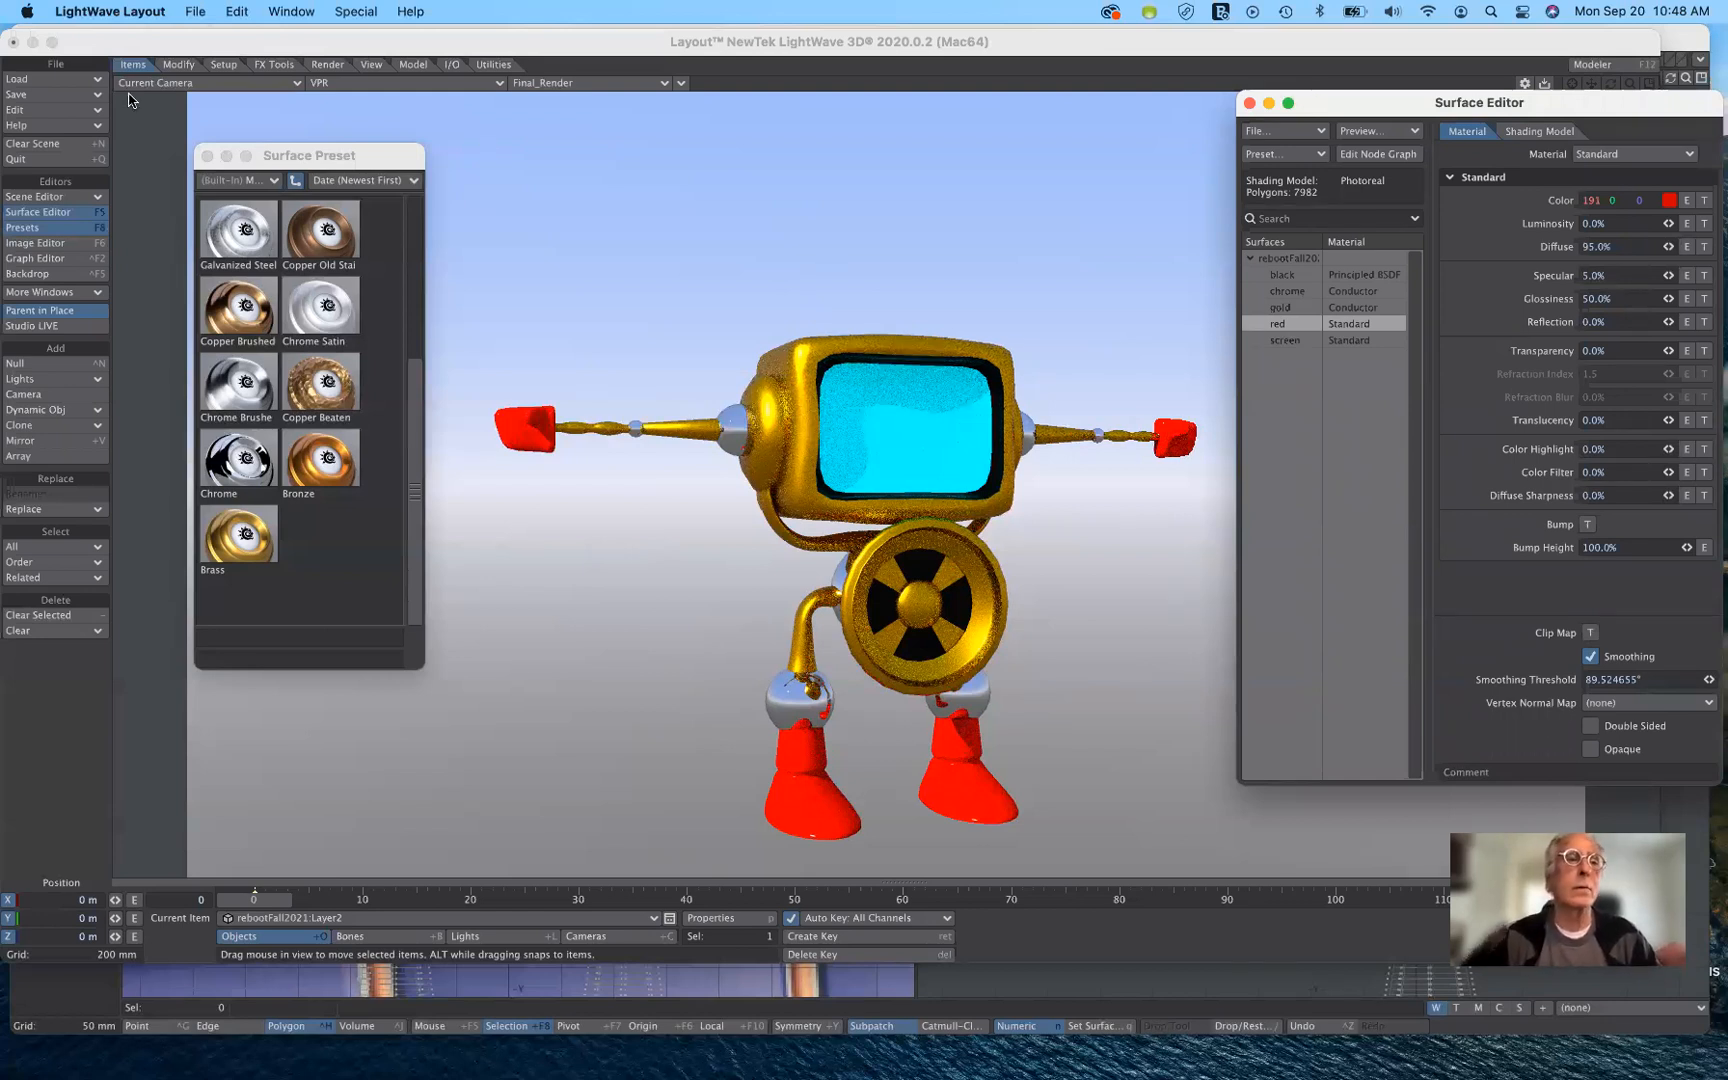
# Save the scene as RebootFall2021 in the scenes folder.
pyautogui.click(66, 99)
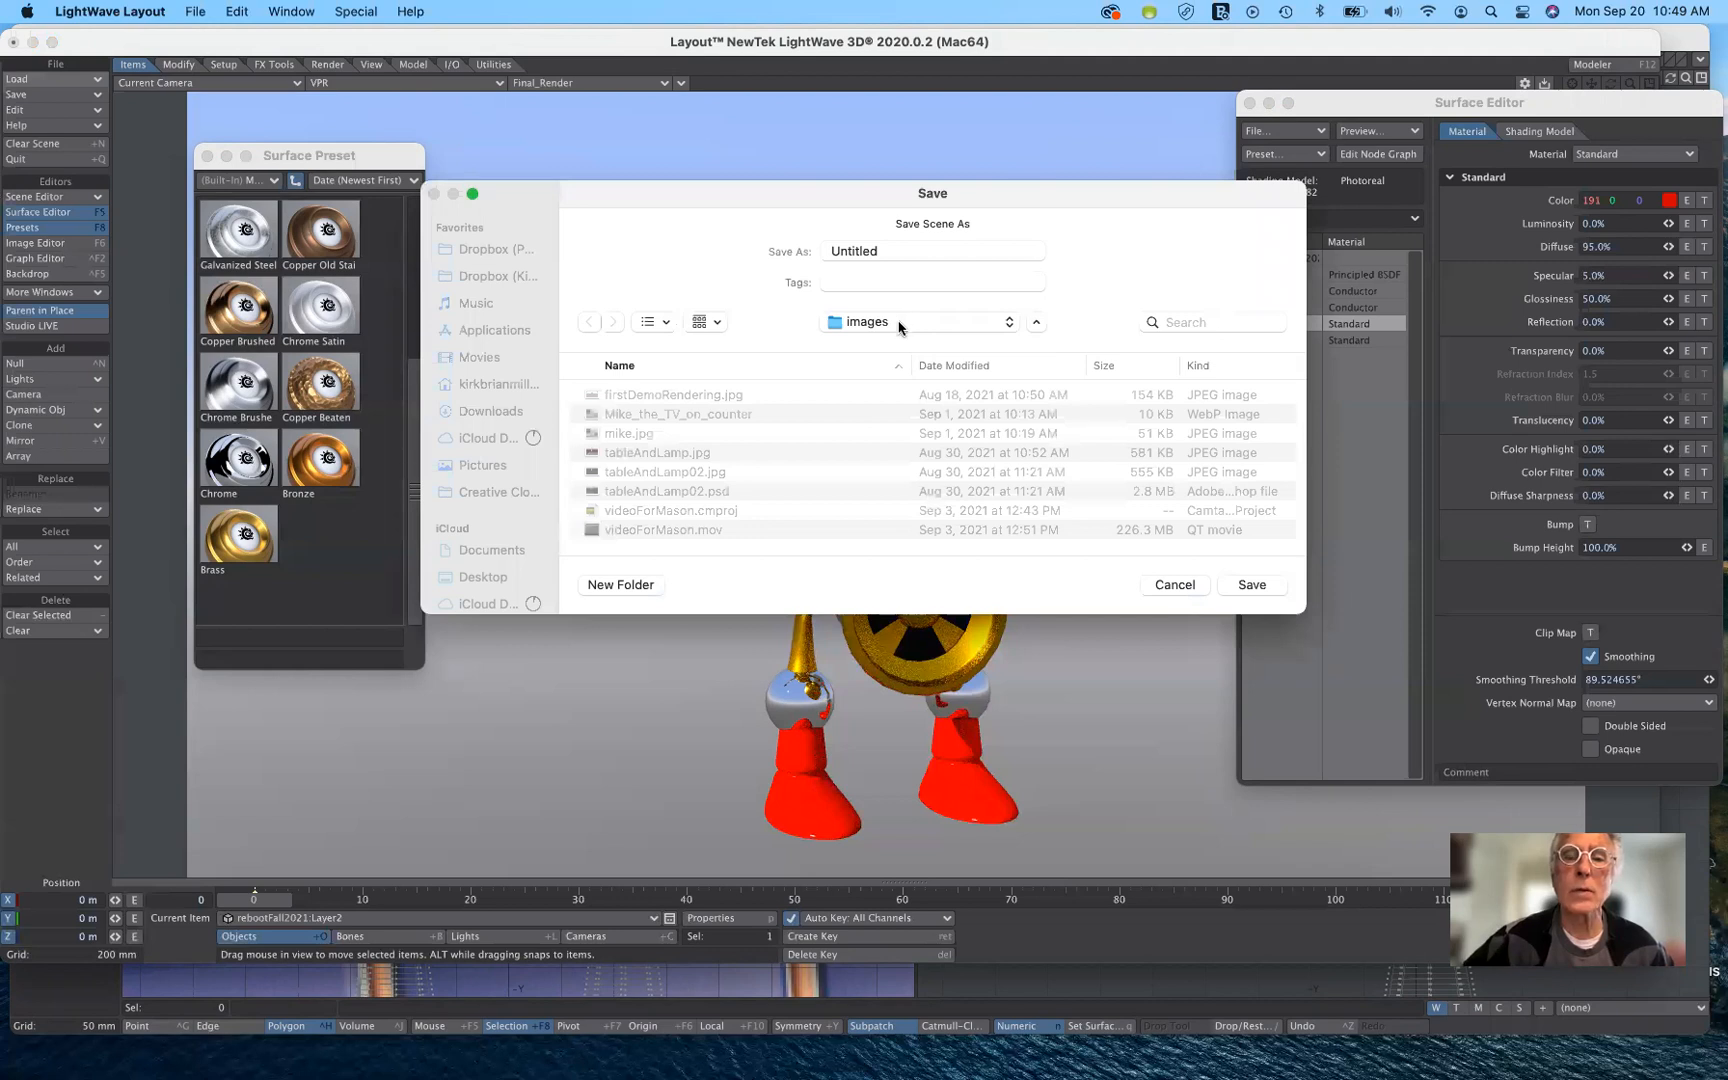
pyautogui.click(790, 488)
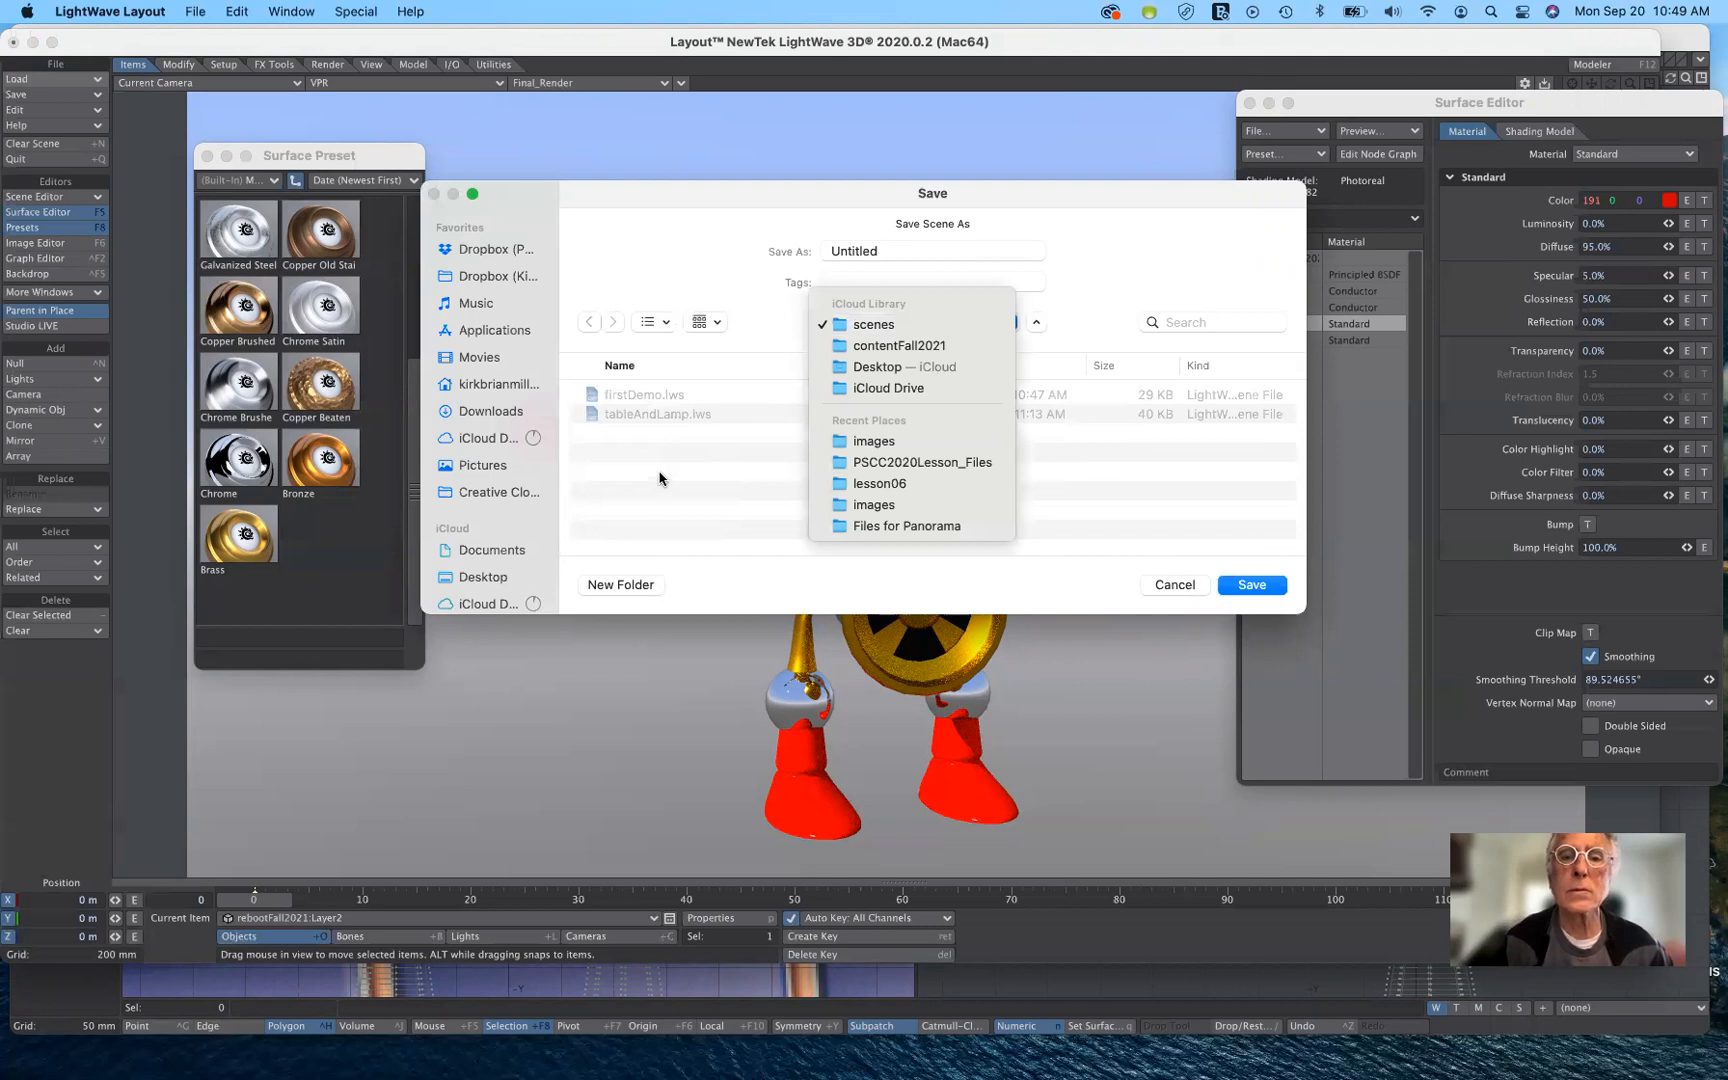
pyautogui.click(899, 254)
pyautogui.moveTo(899, 250); pyautogui.dragTo(766, 227)
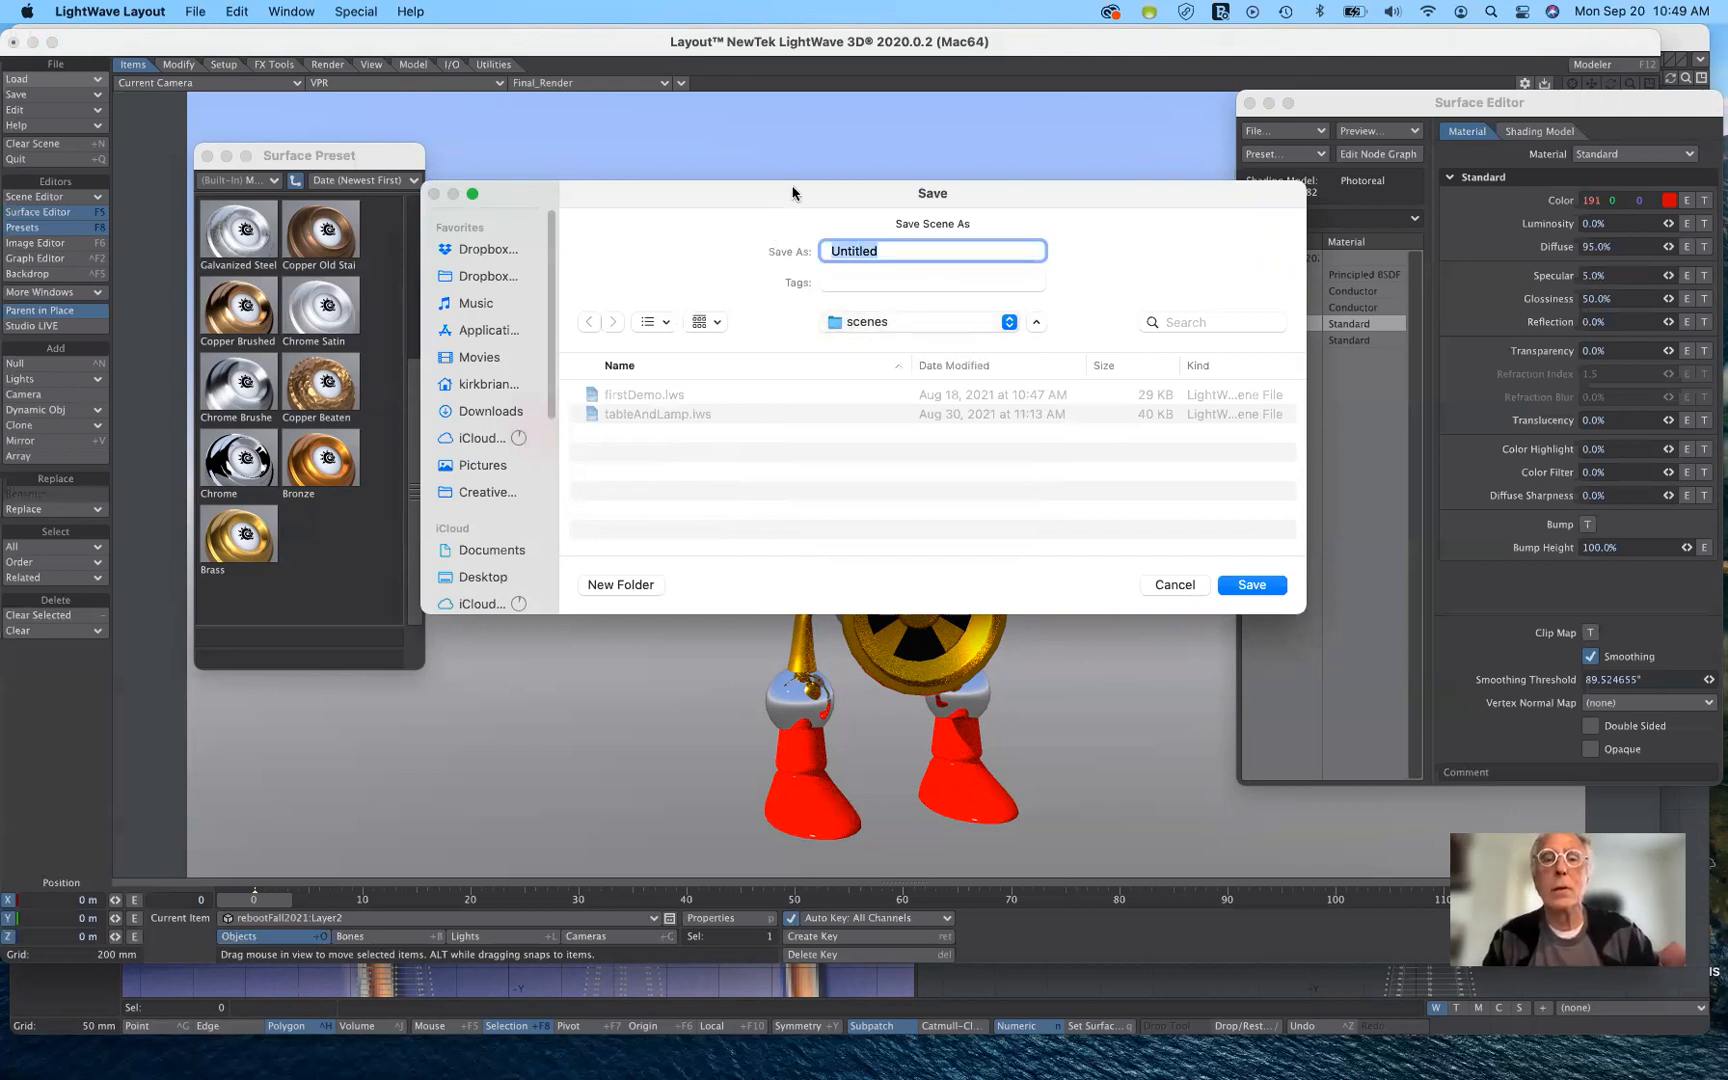
pyautogui.write('Re')
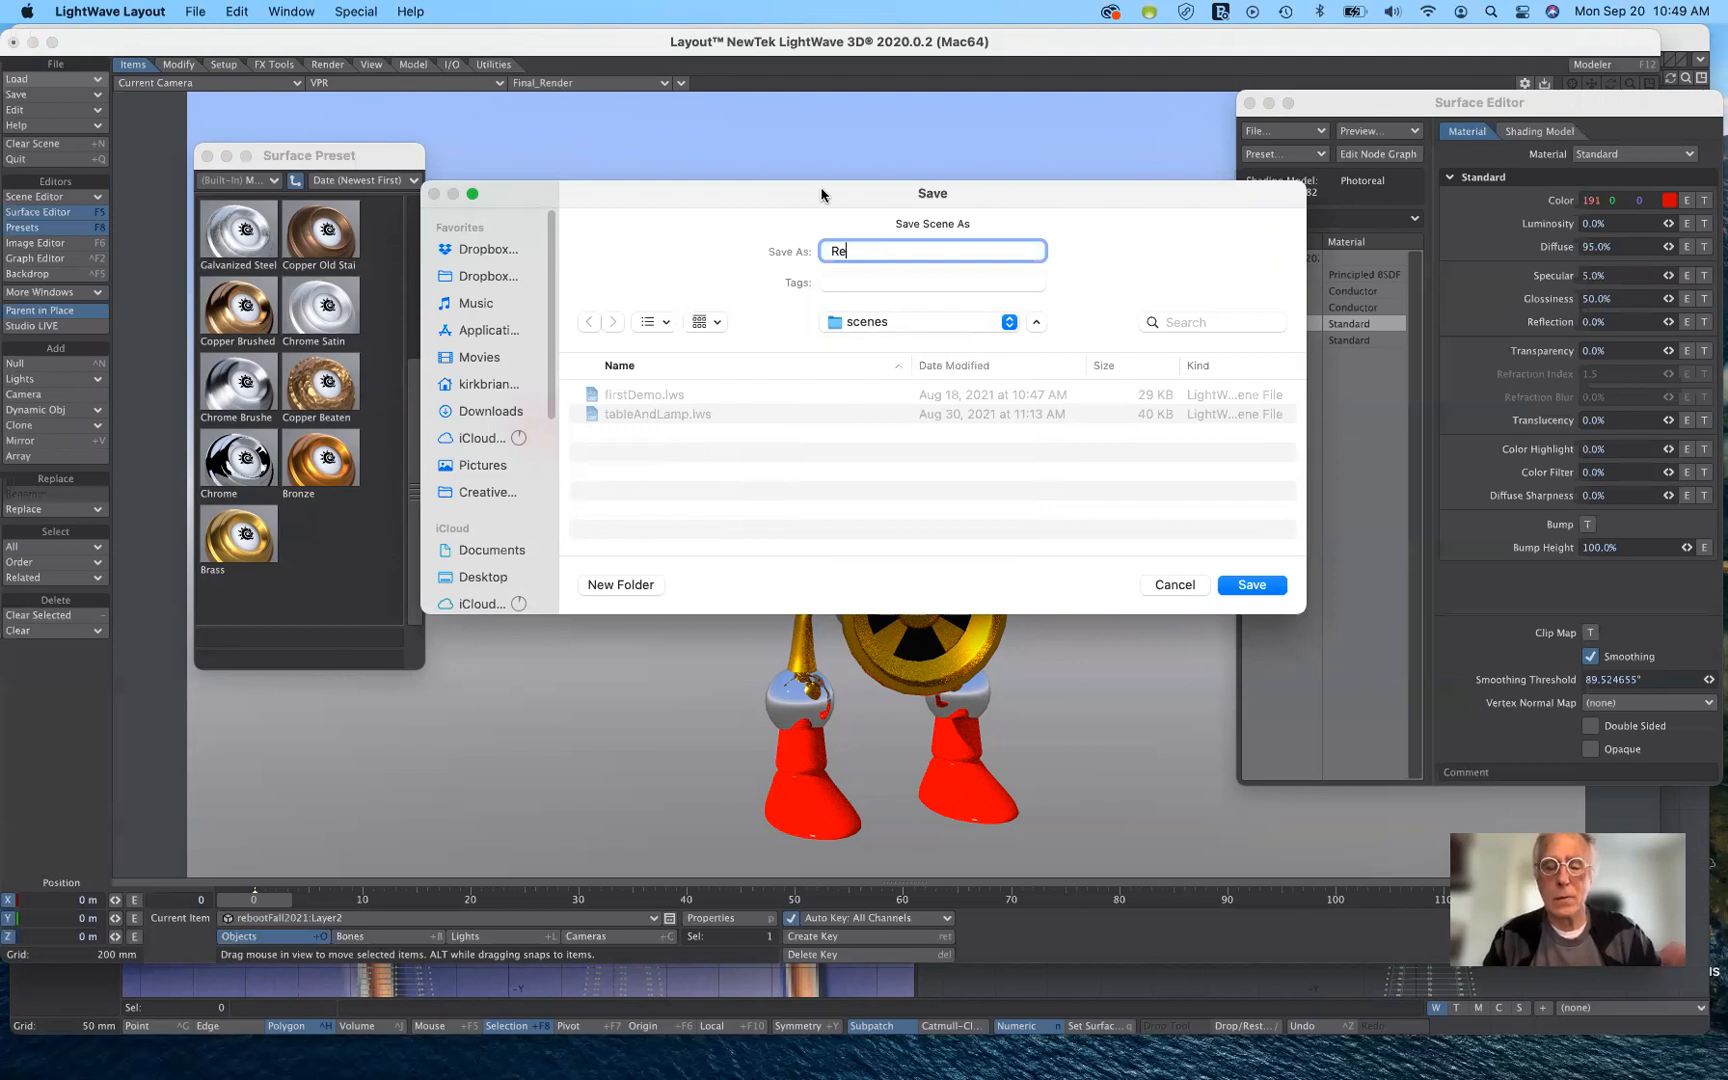
pyautogui.write('boot')
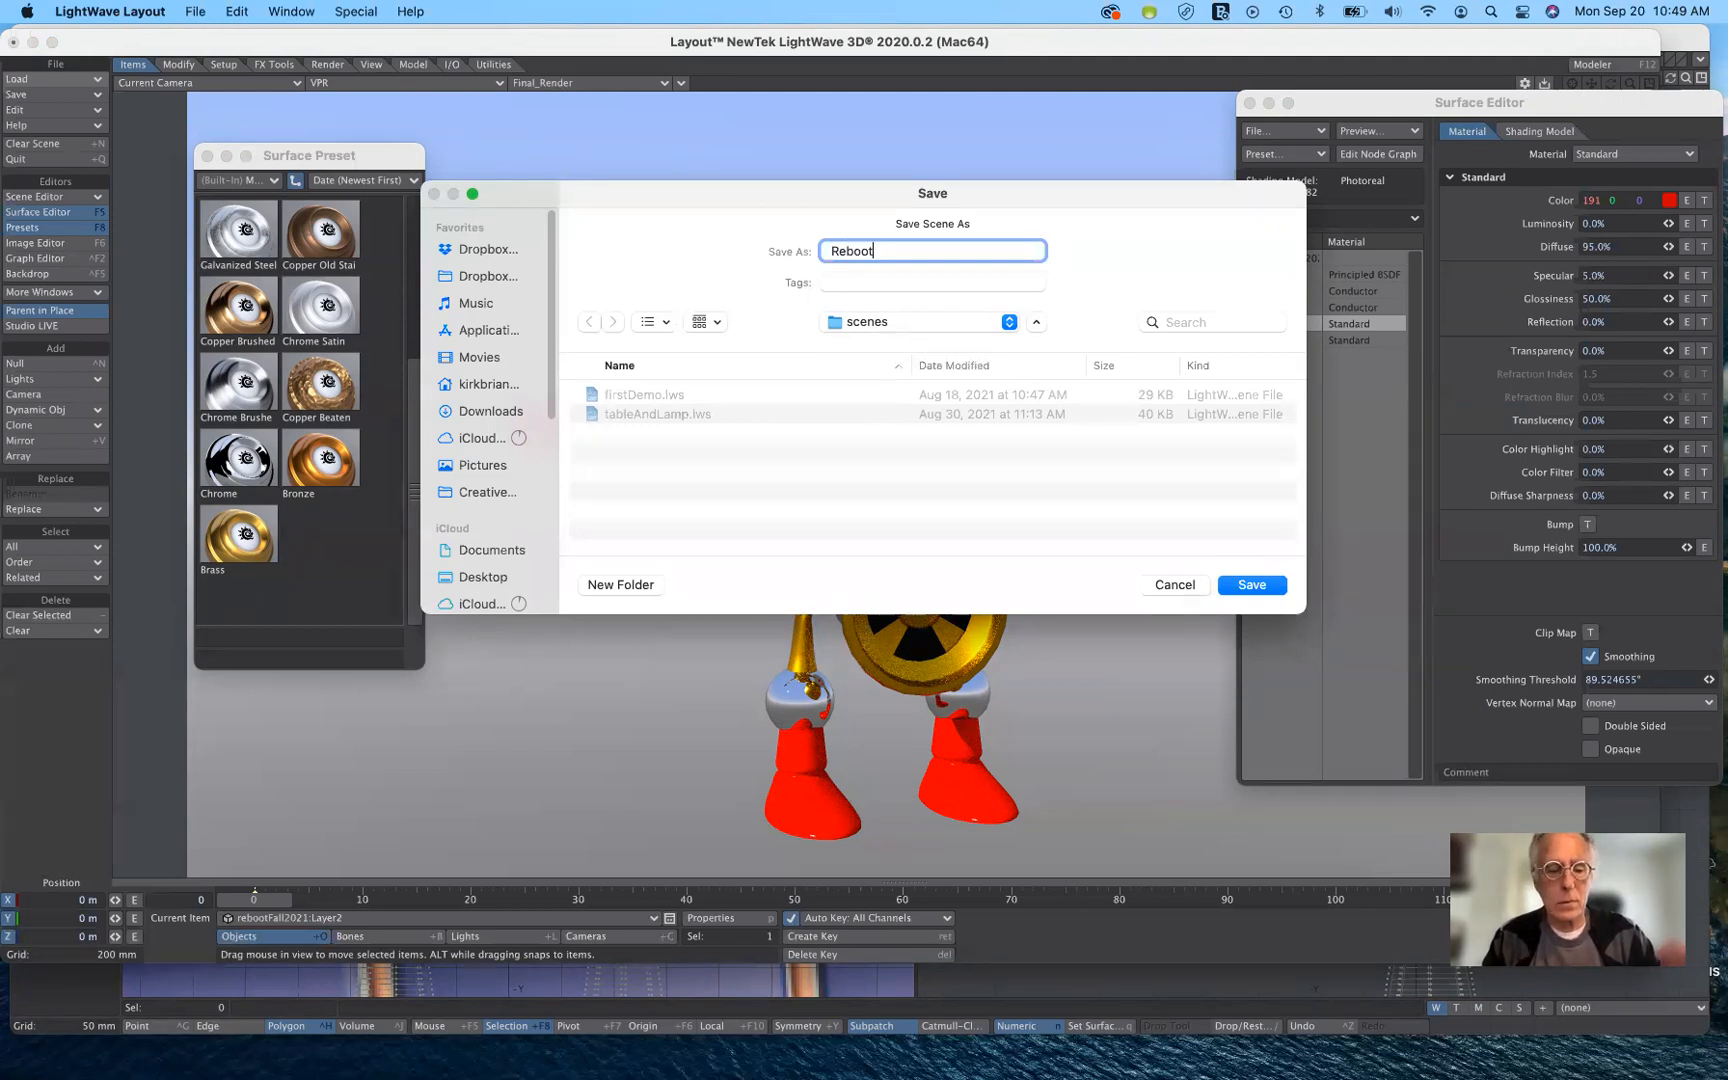
pyautogui.write('Fall')
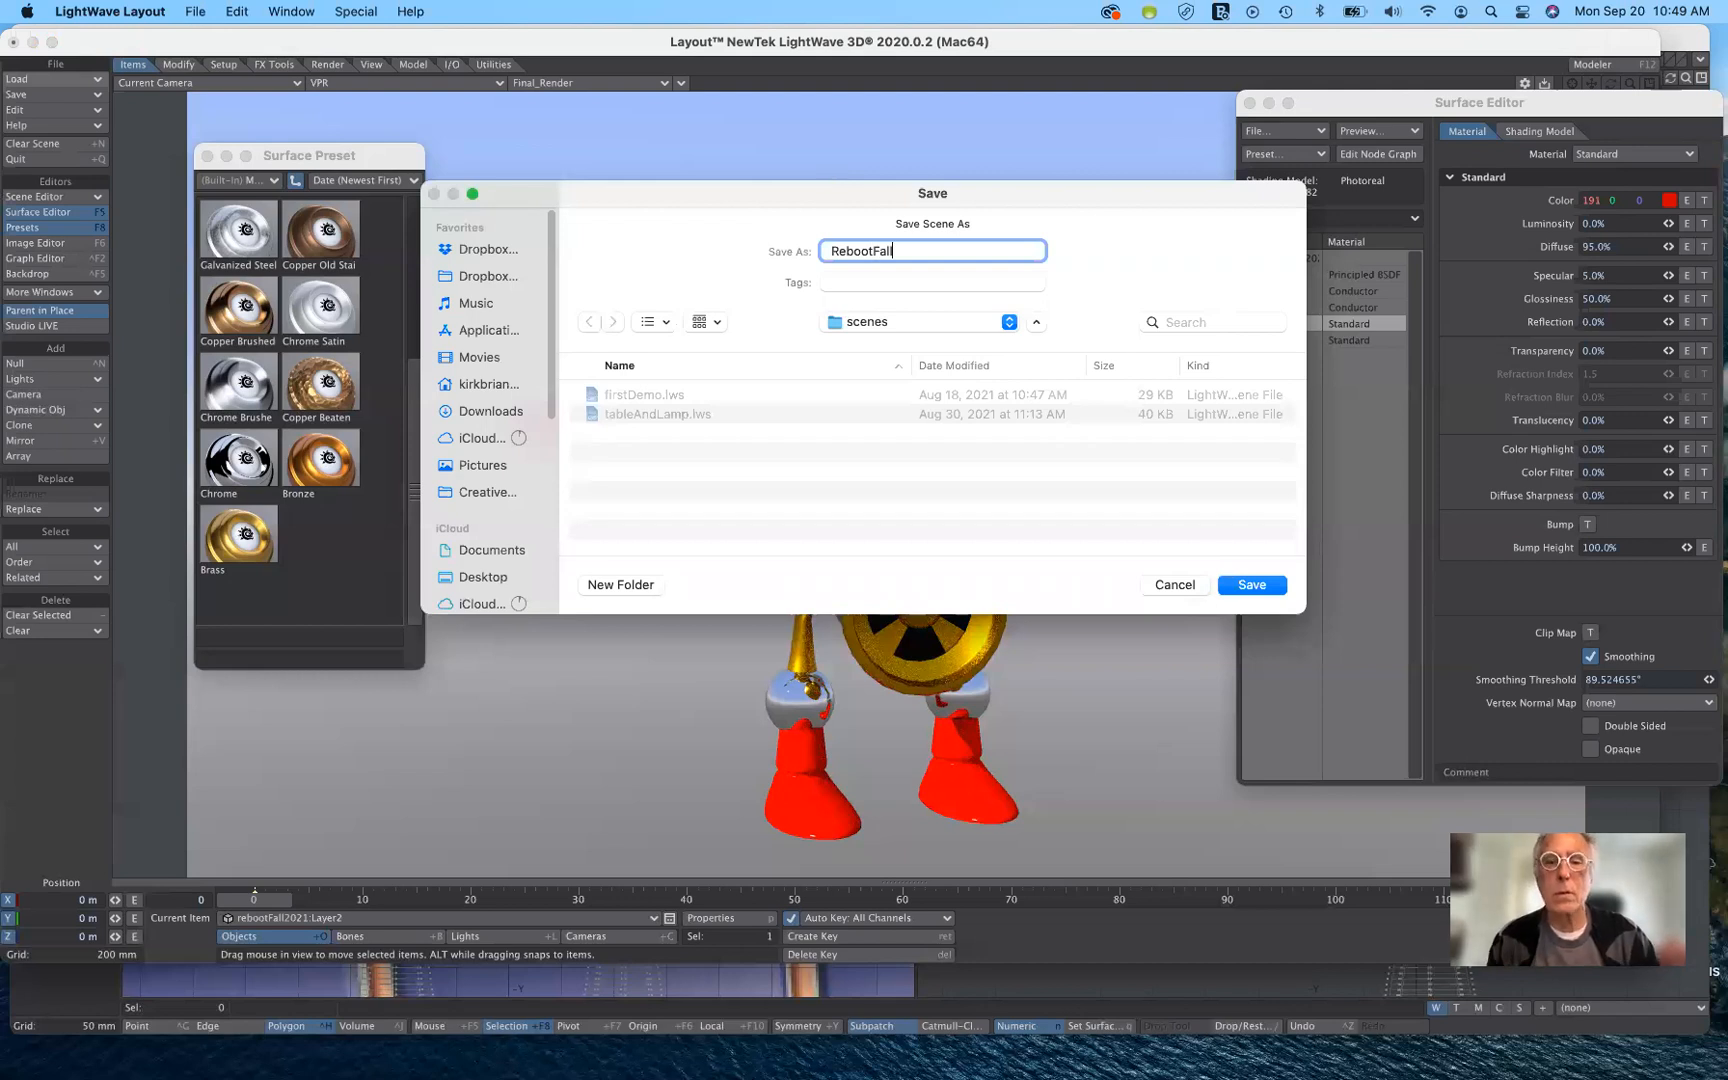
pyautogui.write('2021')
pyautogui.click(1252, 582)
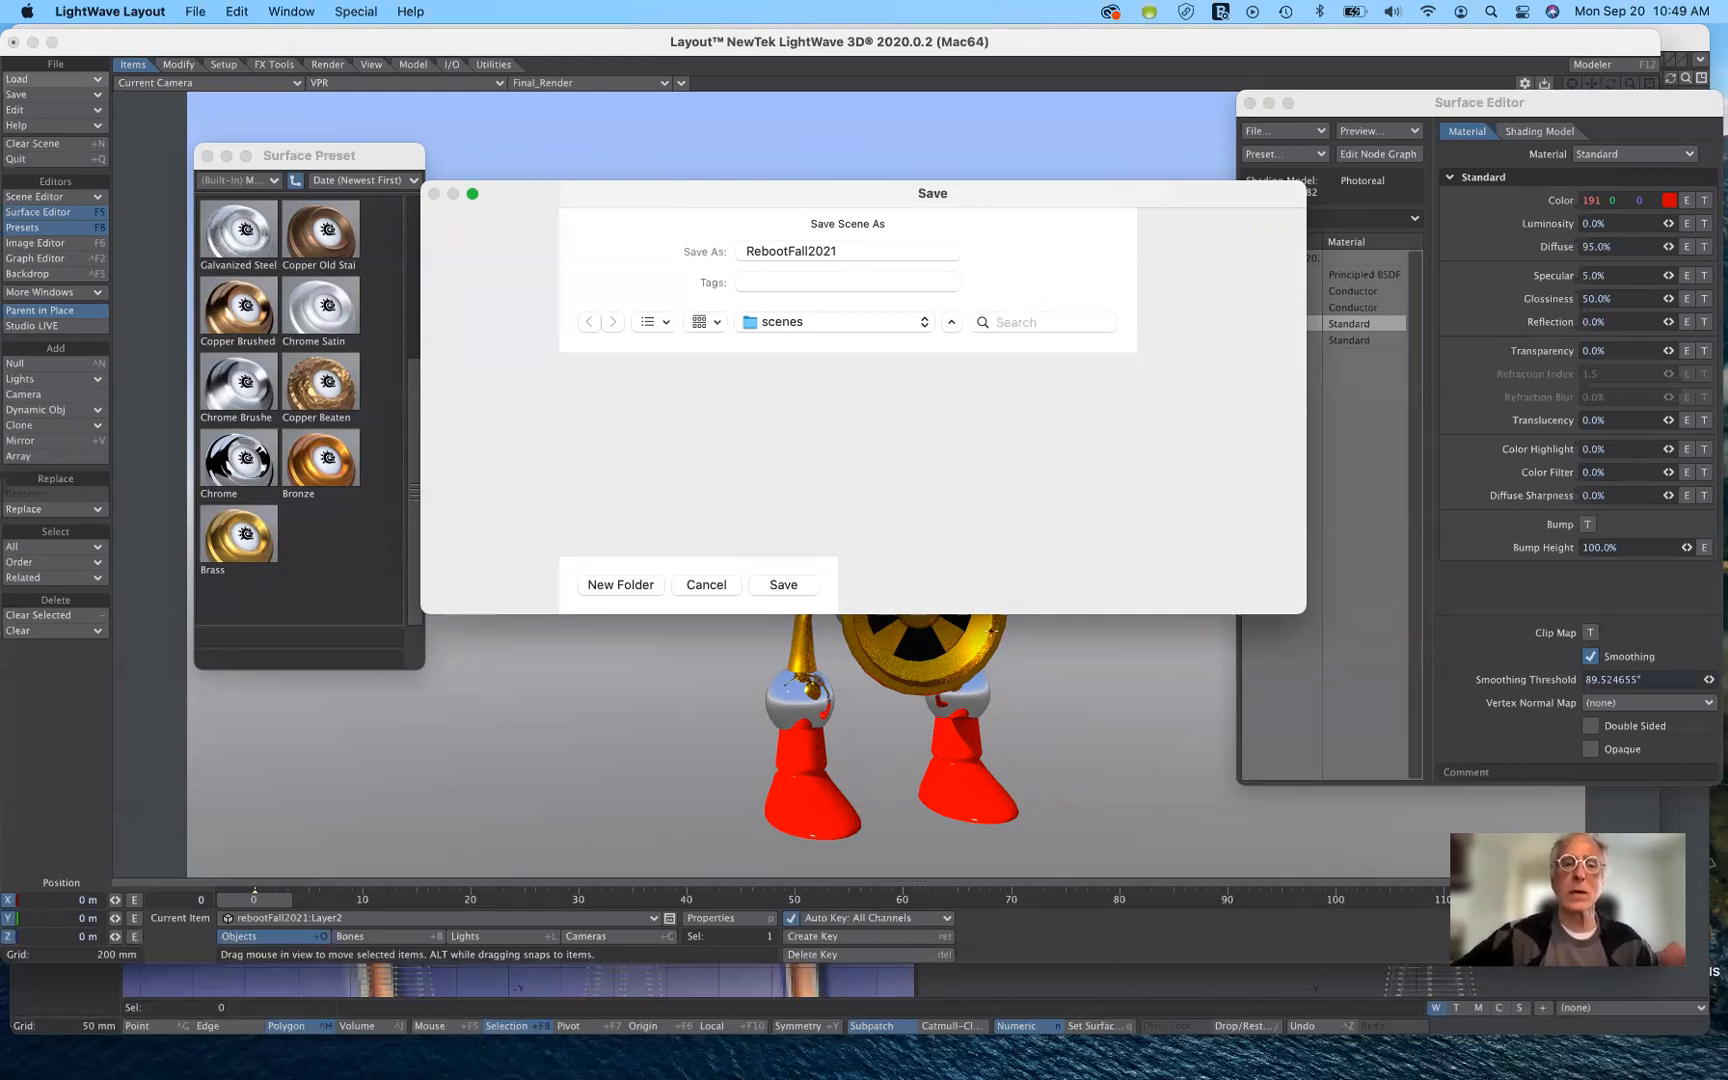
# Save all objects in the scene and shift the Surface Preset window slightly.
pyautogui.press('Return')
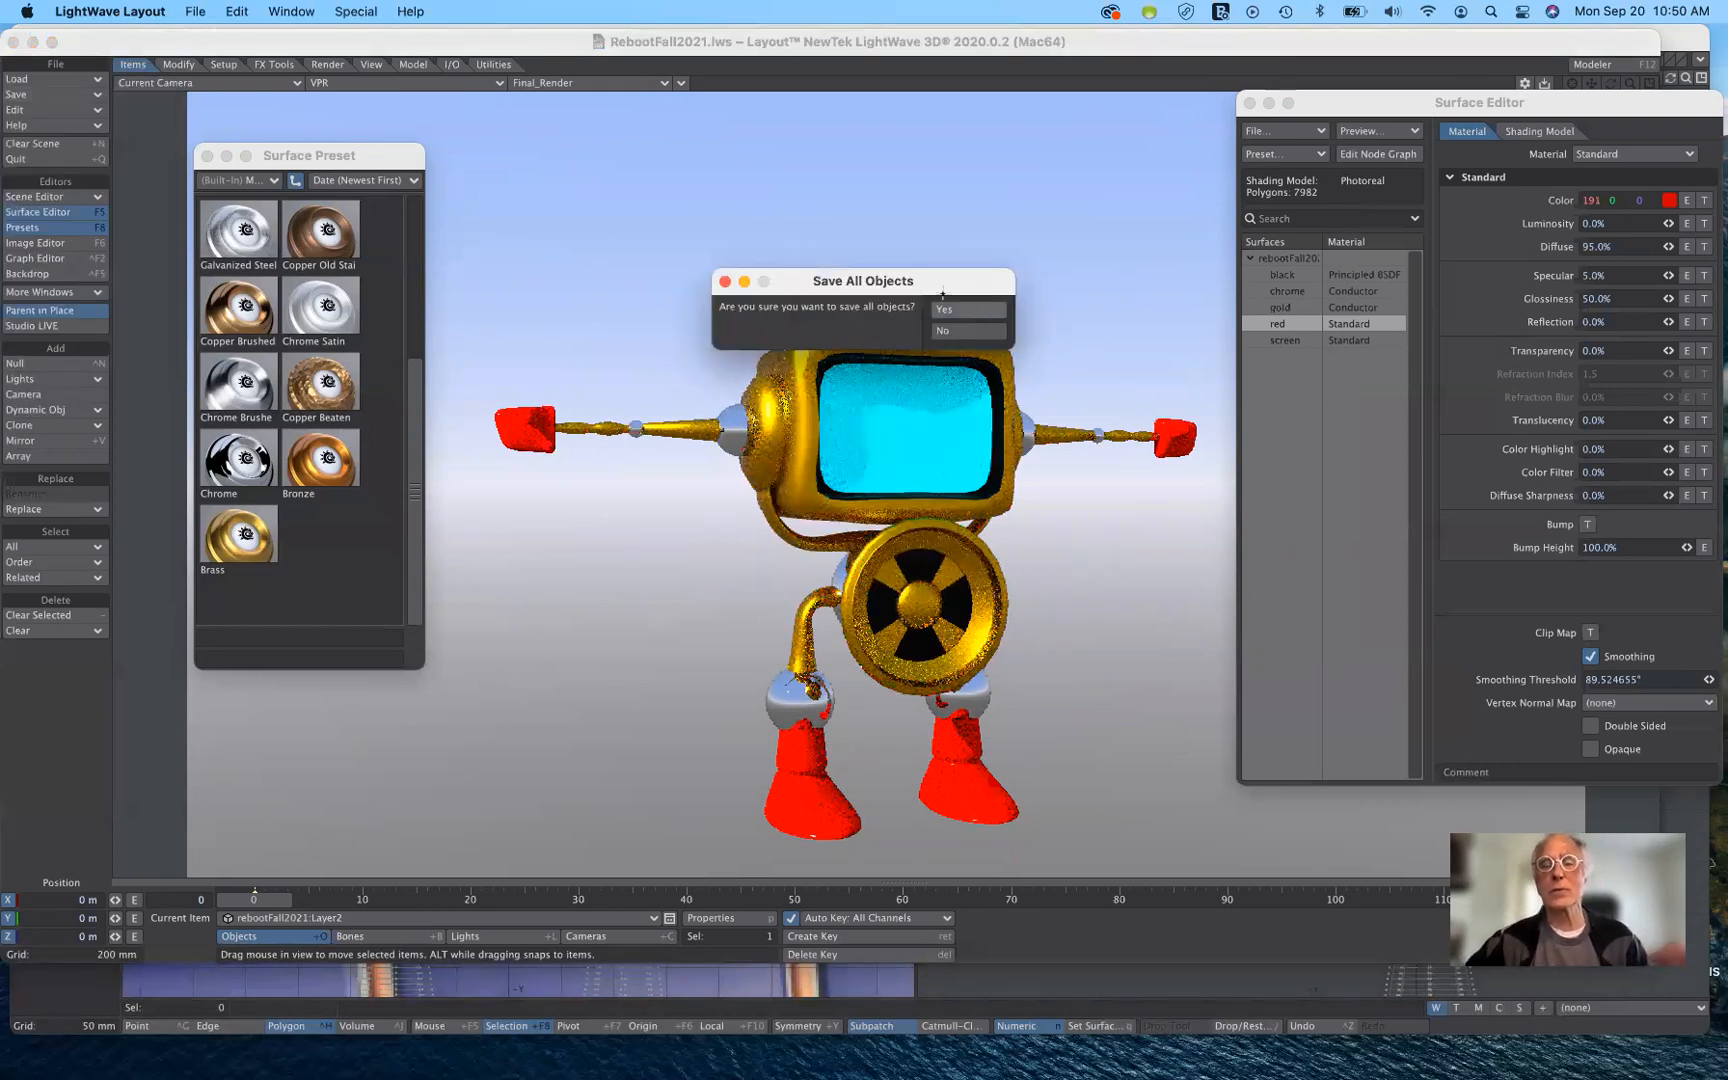
pyautogui.click(945, 306)
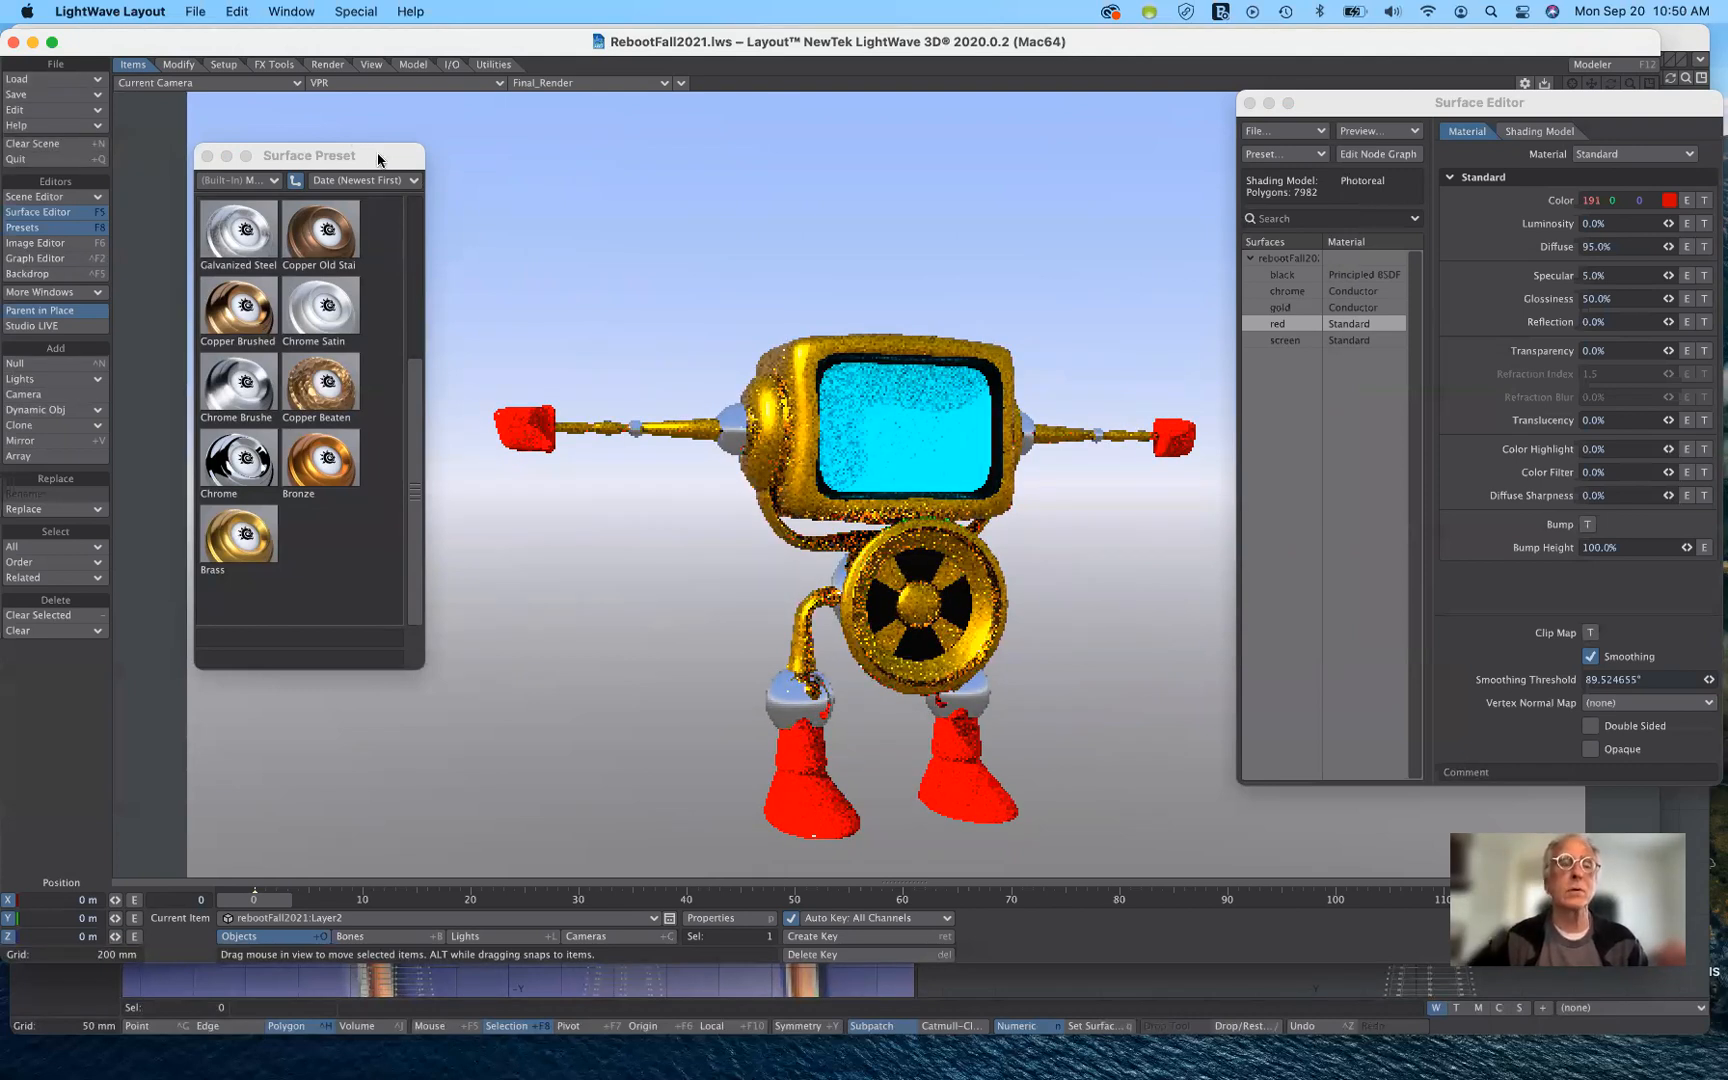
pyautogui.moveTo(379, 158)
pyautogui.mouseDown()
pyautogui.moveTo(394, 190)
pyautogui.moveTo(384, 176)
pyautogui.mouseUp()
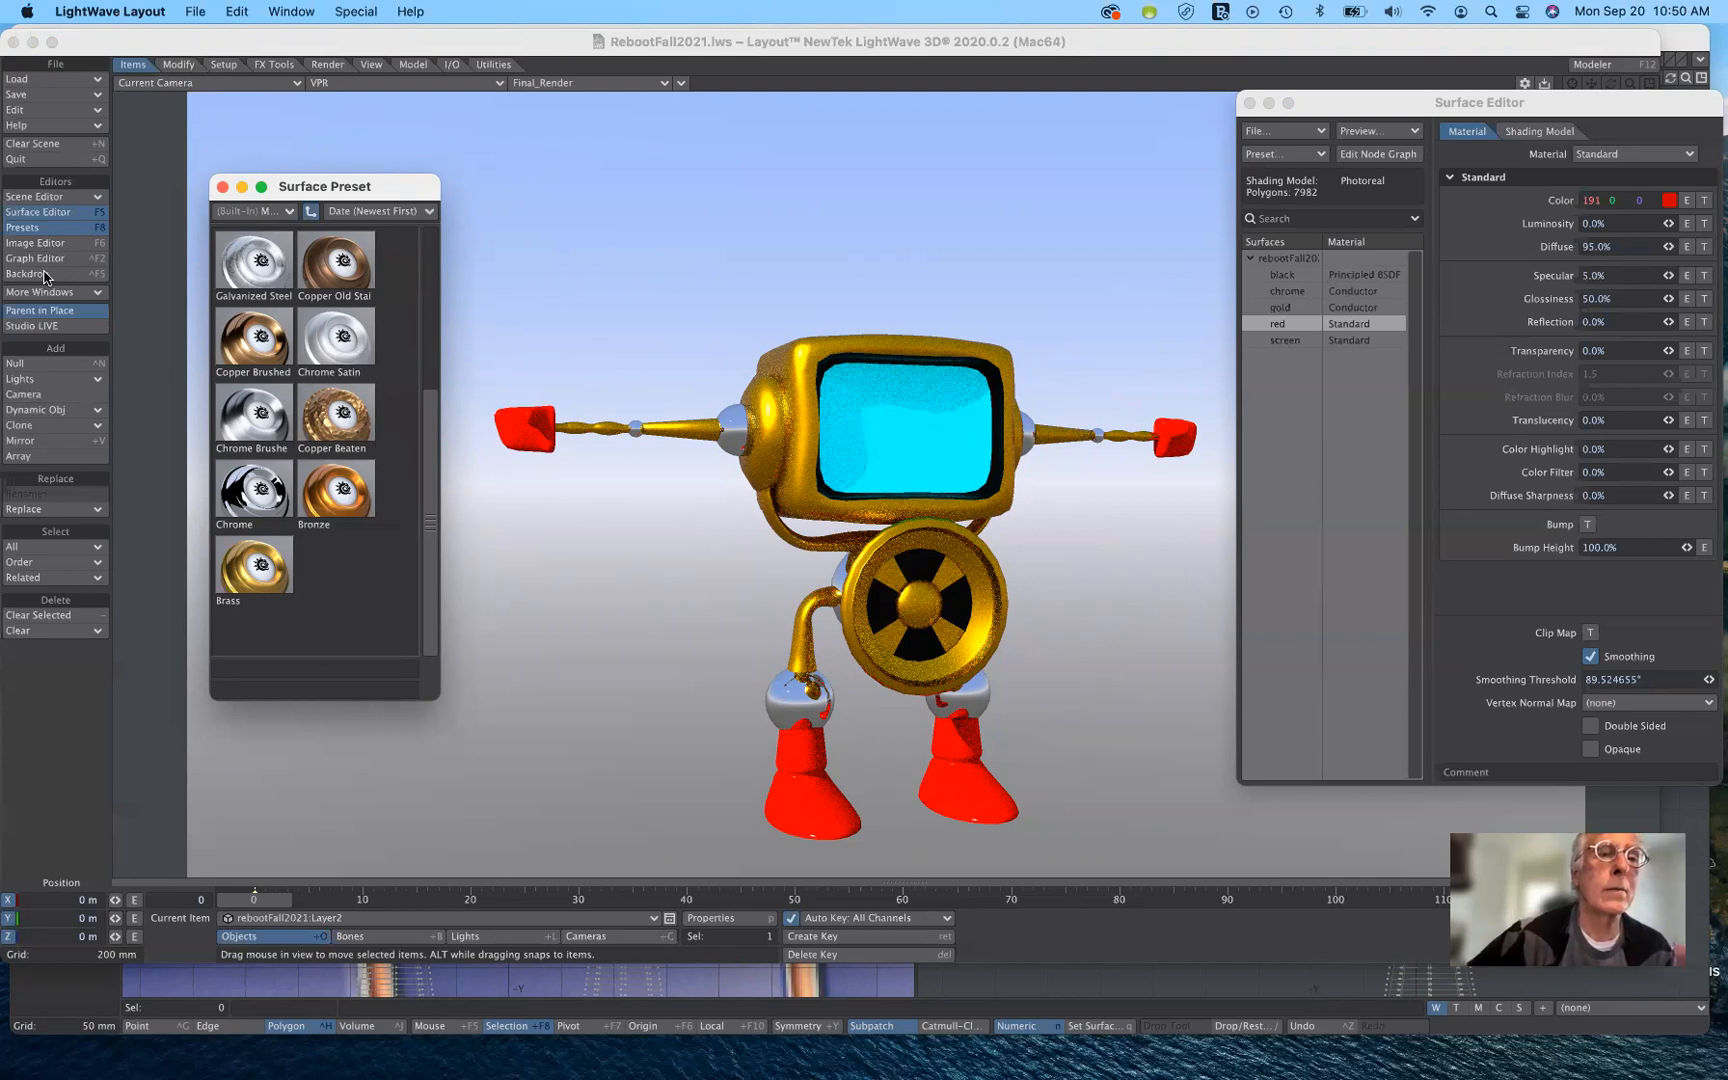
# Open the Compositing settings of the Effects window and browse the images folder for a background image without loading one.
pyautogui.click(44, 274)
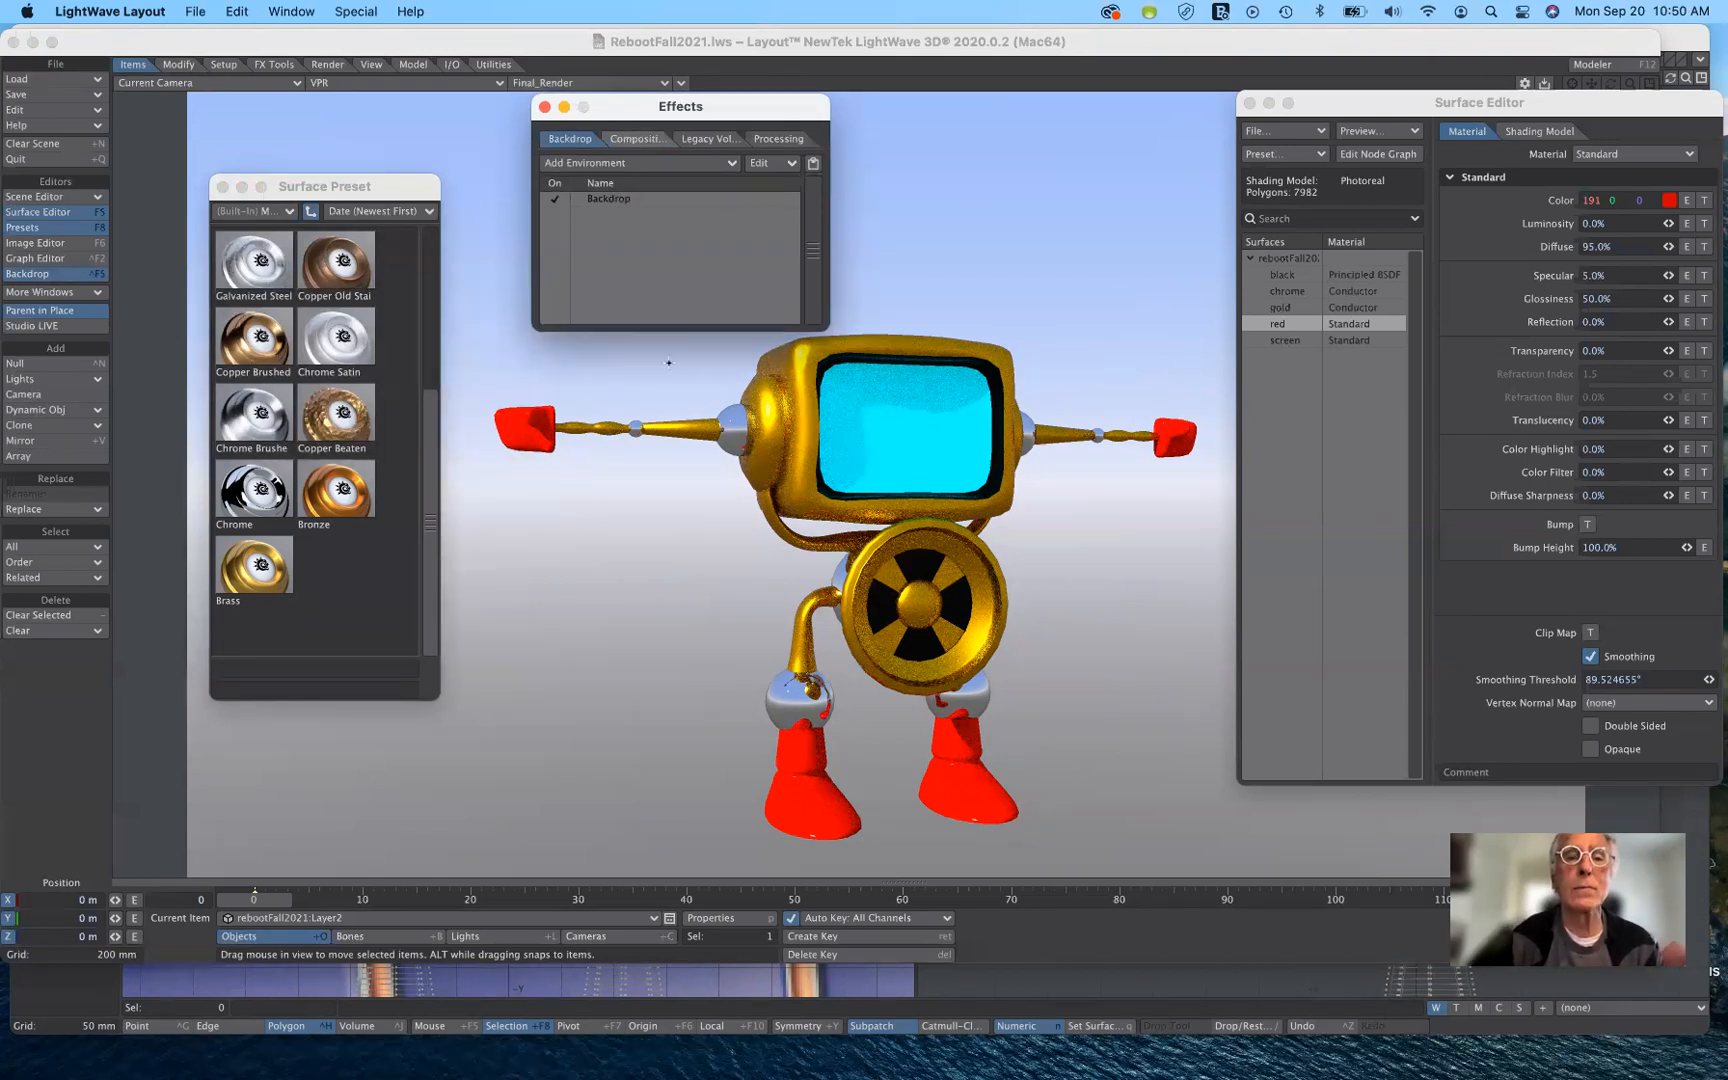
pyautogui.click(634, 141)
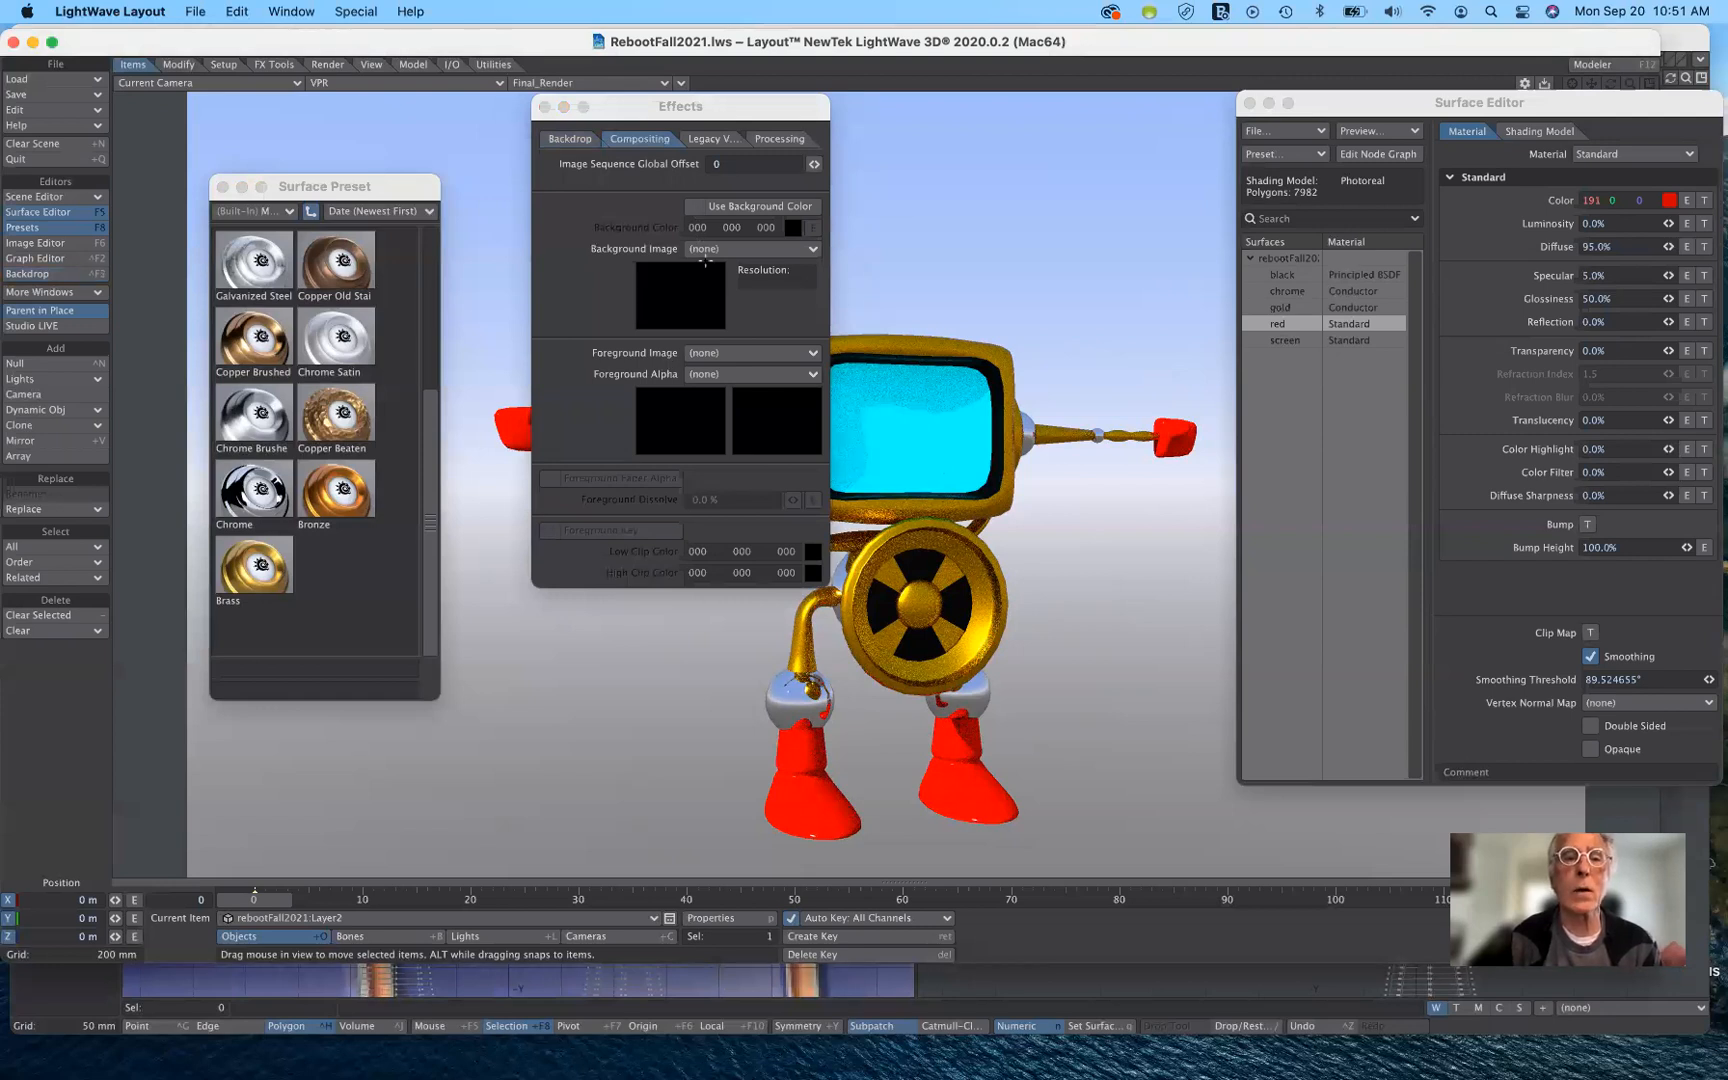
pyautogui.click(773, 250)
pyautogui.click(773, 262)
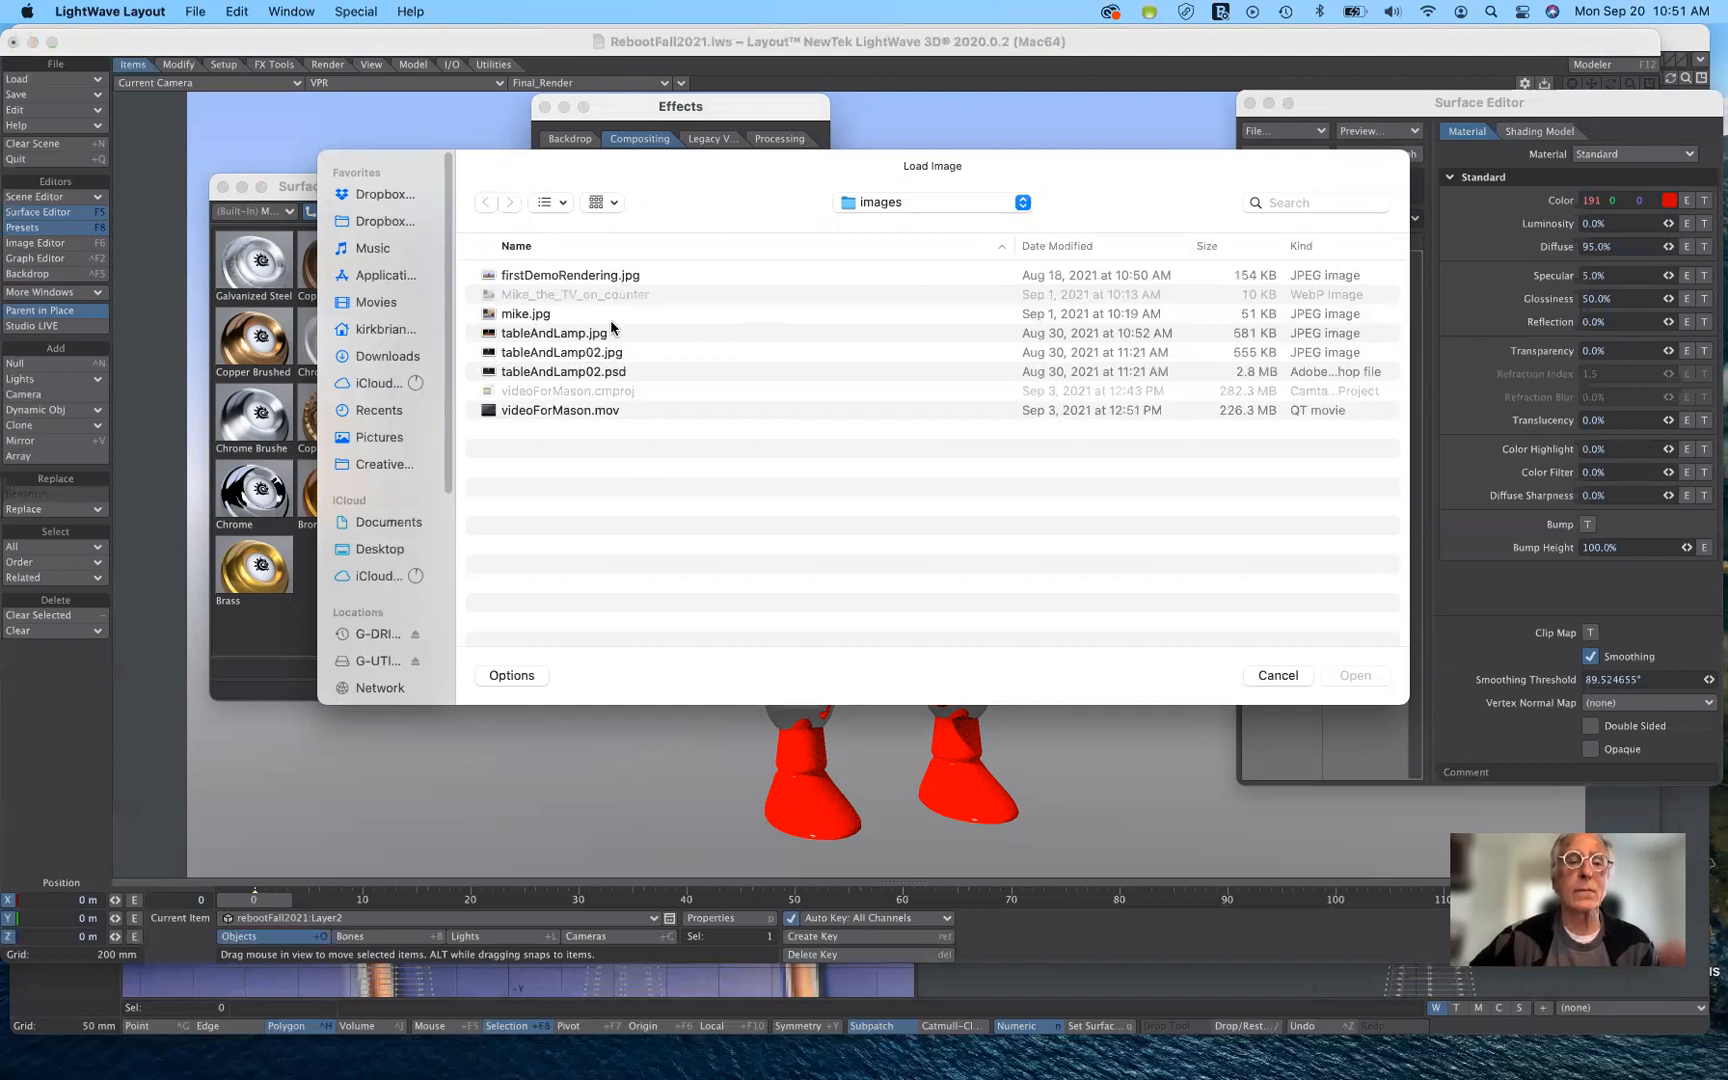
pyautogui.click(1290, 684)
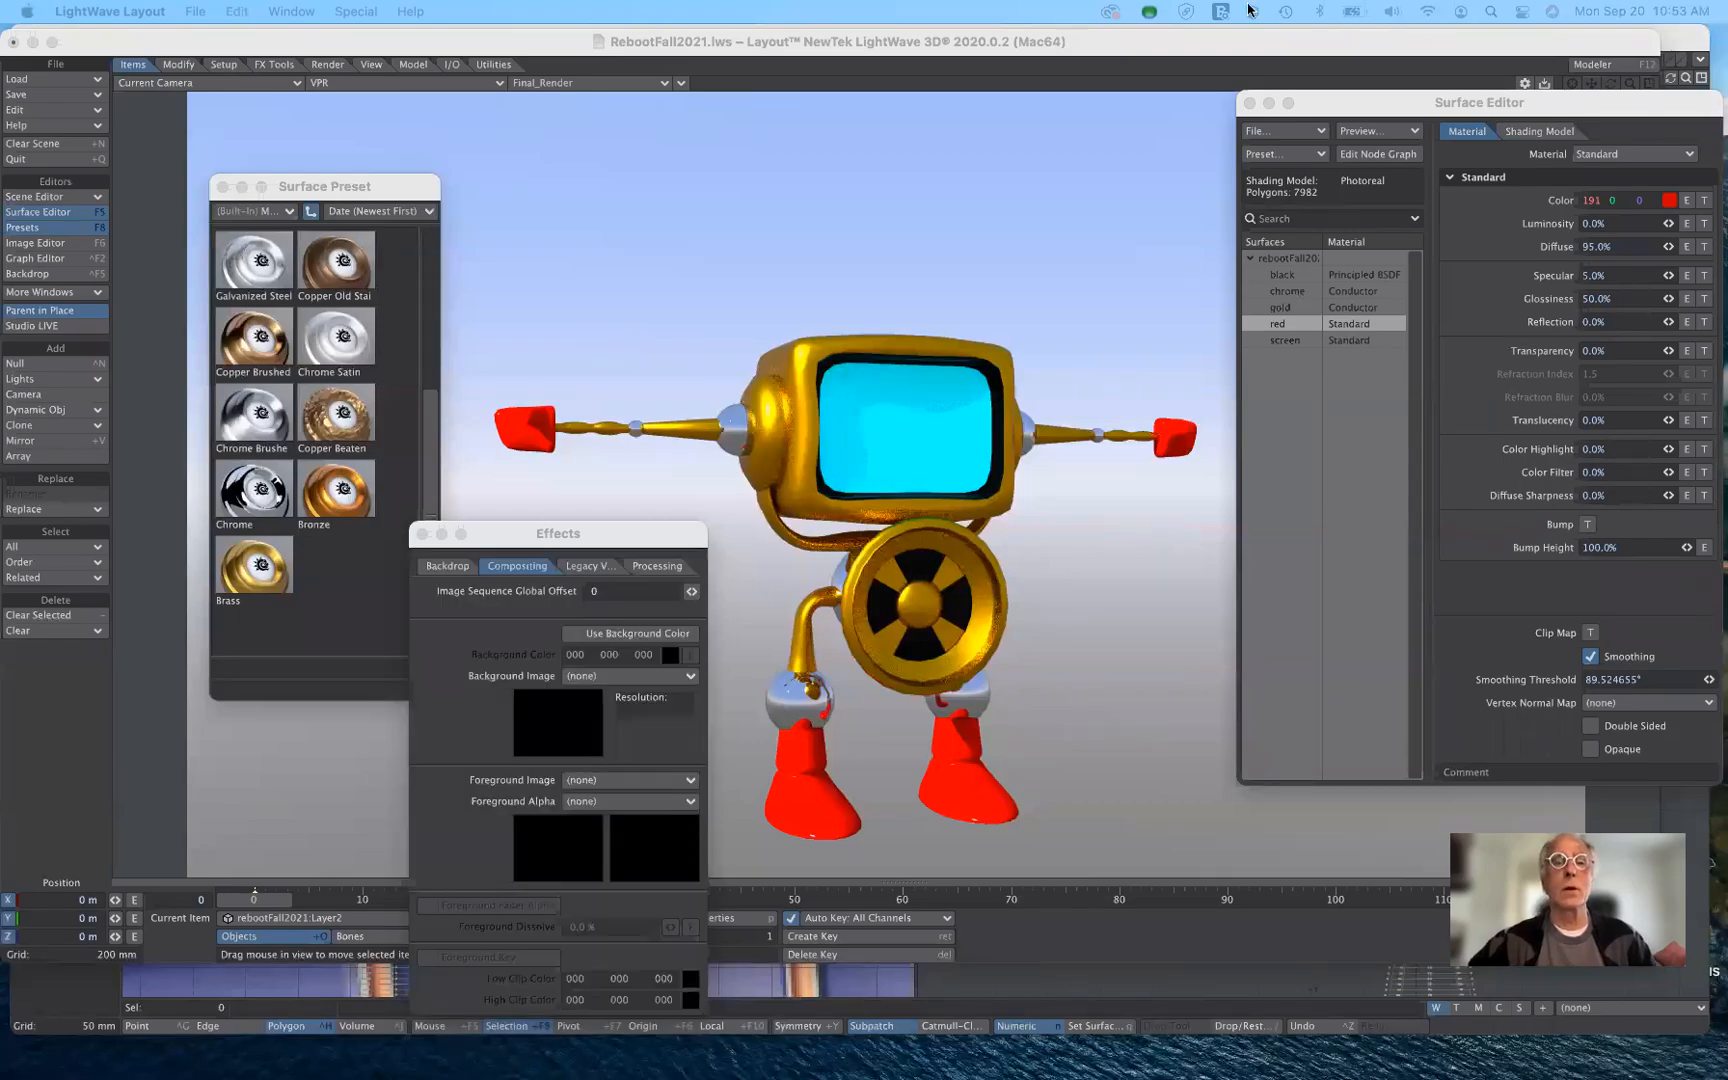
# Switch to Google Drive in Safari and open the Images folder in Classic Content, under art195Sp2020 and content 8.2.
pyautogui.press('super+Tab')
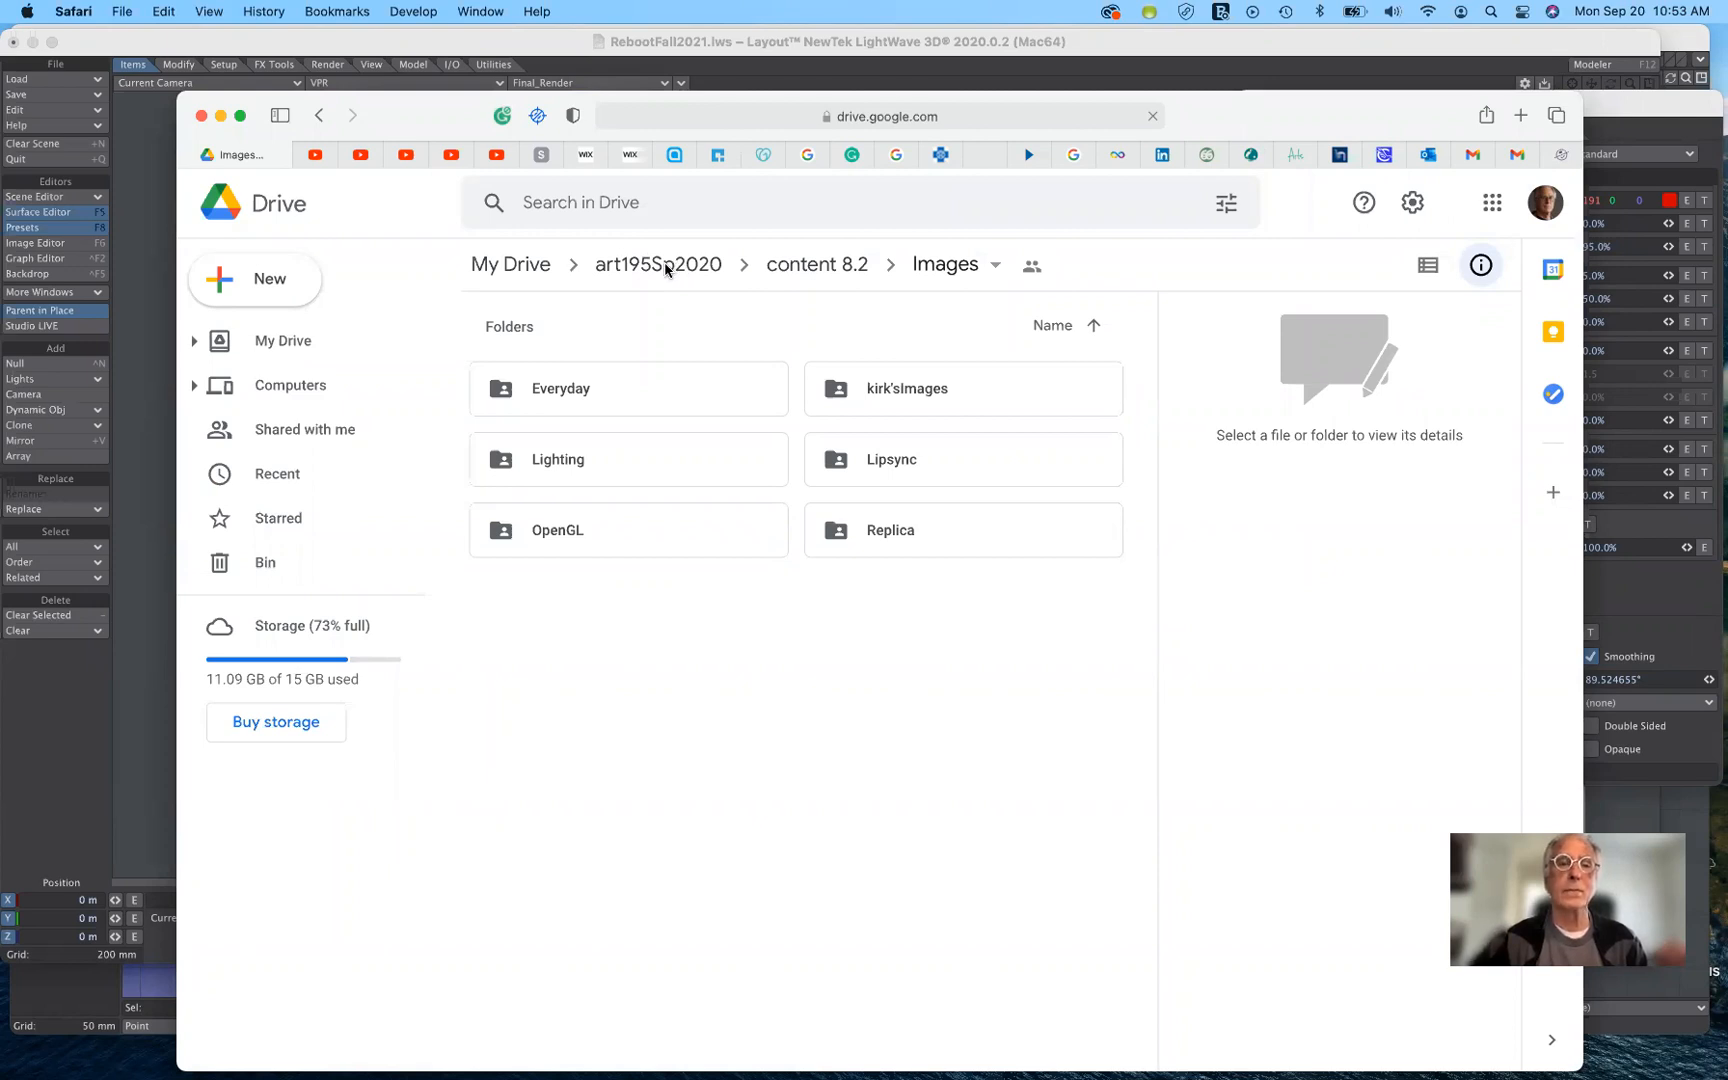
pyautogui.click(675, 266)
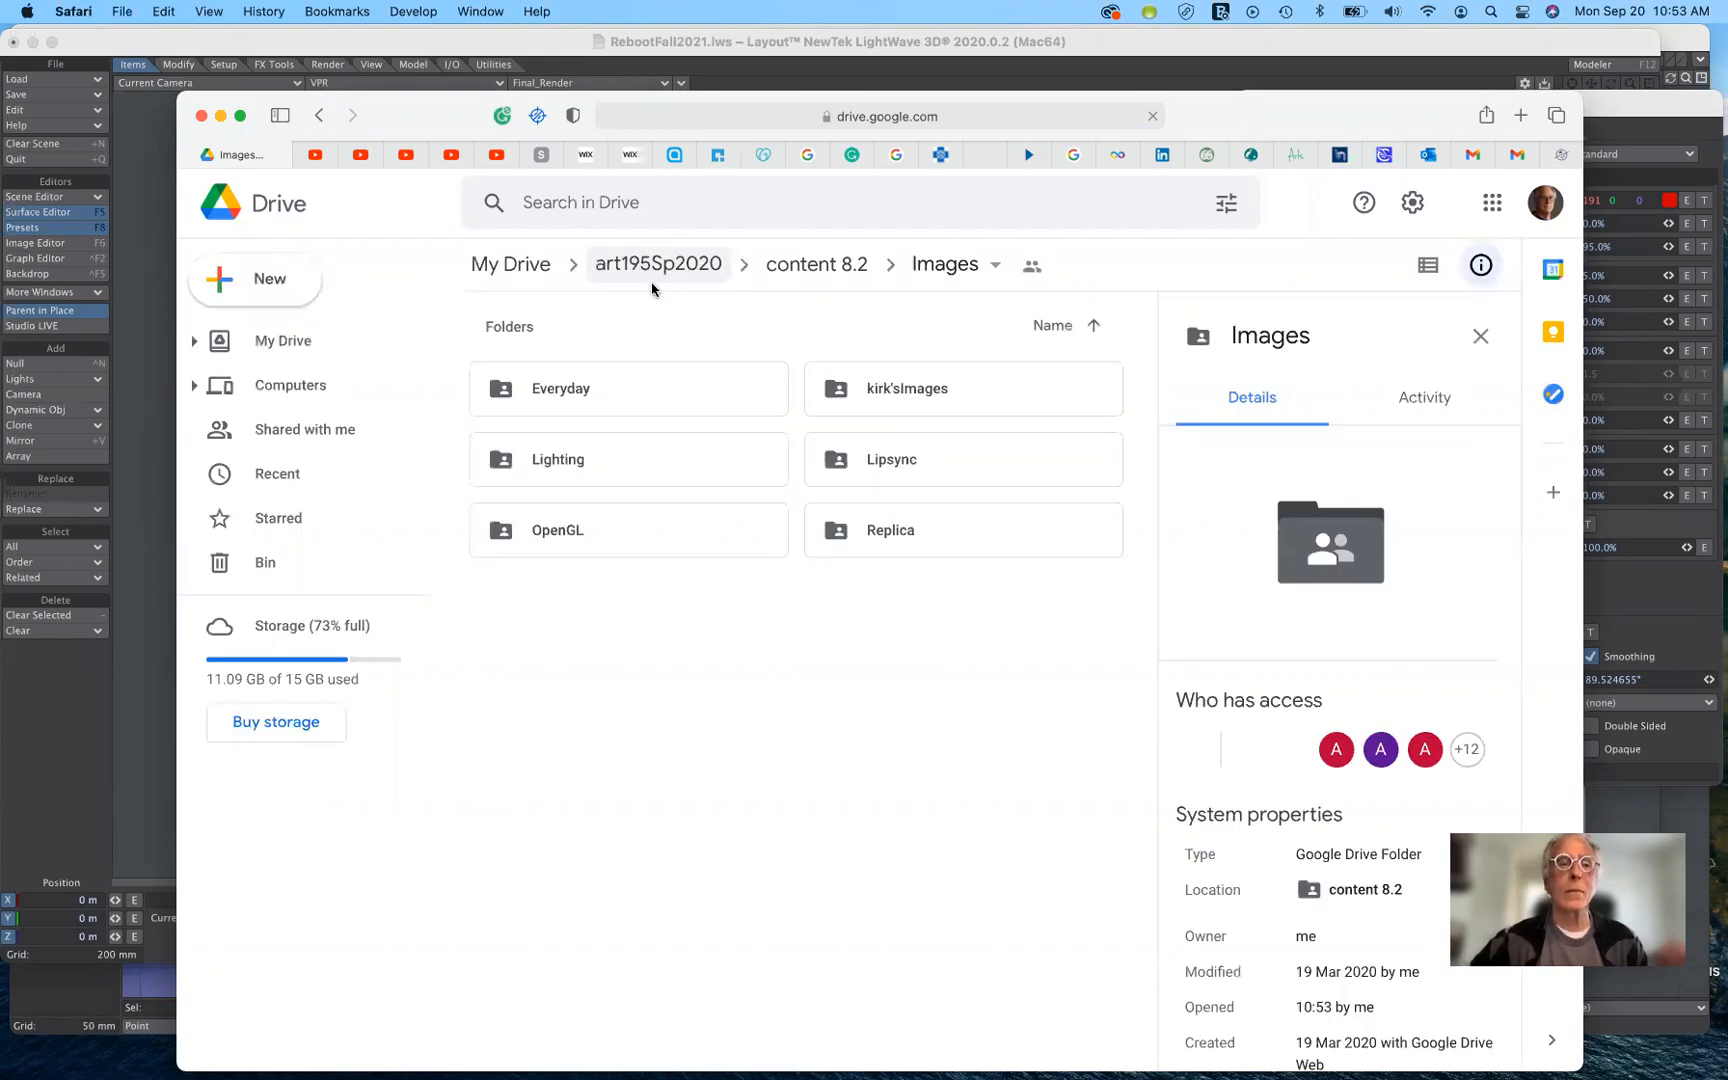
pyautogui.click(651, 285)
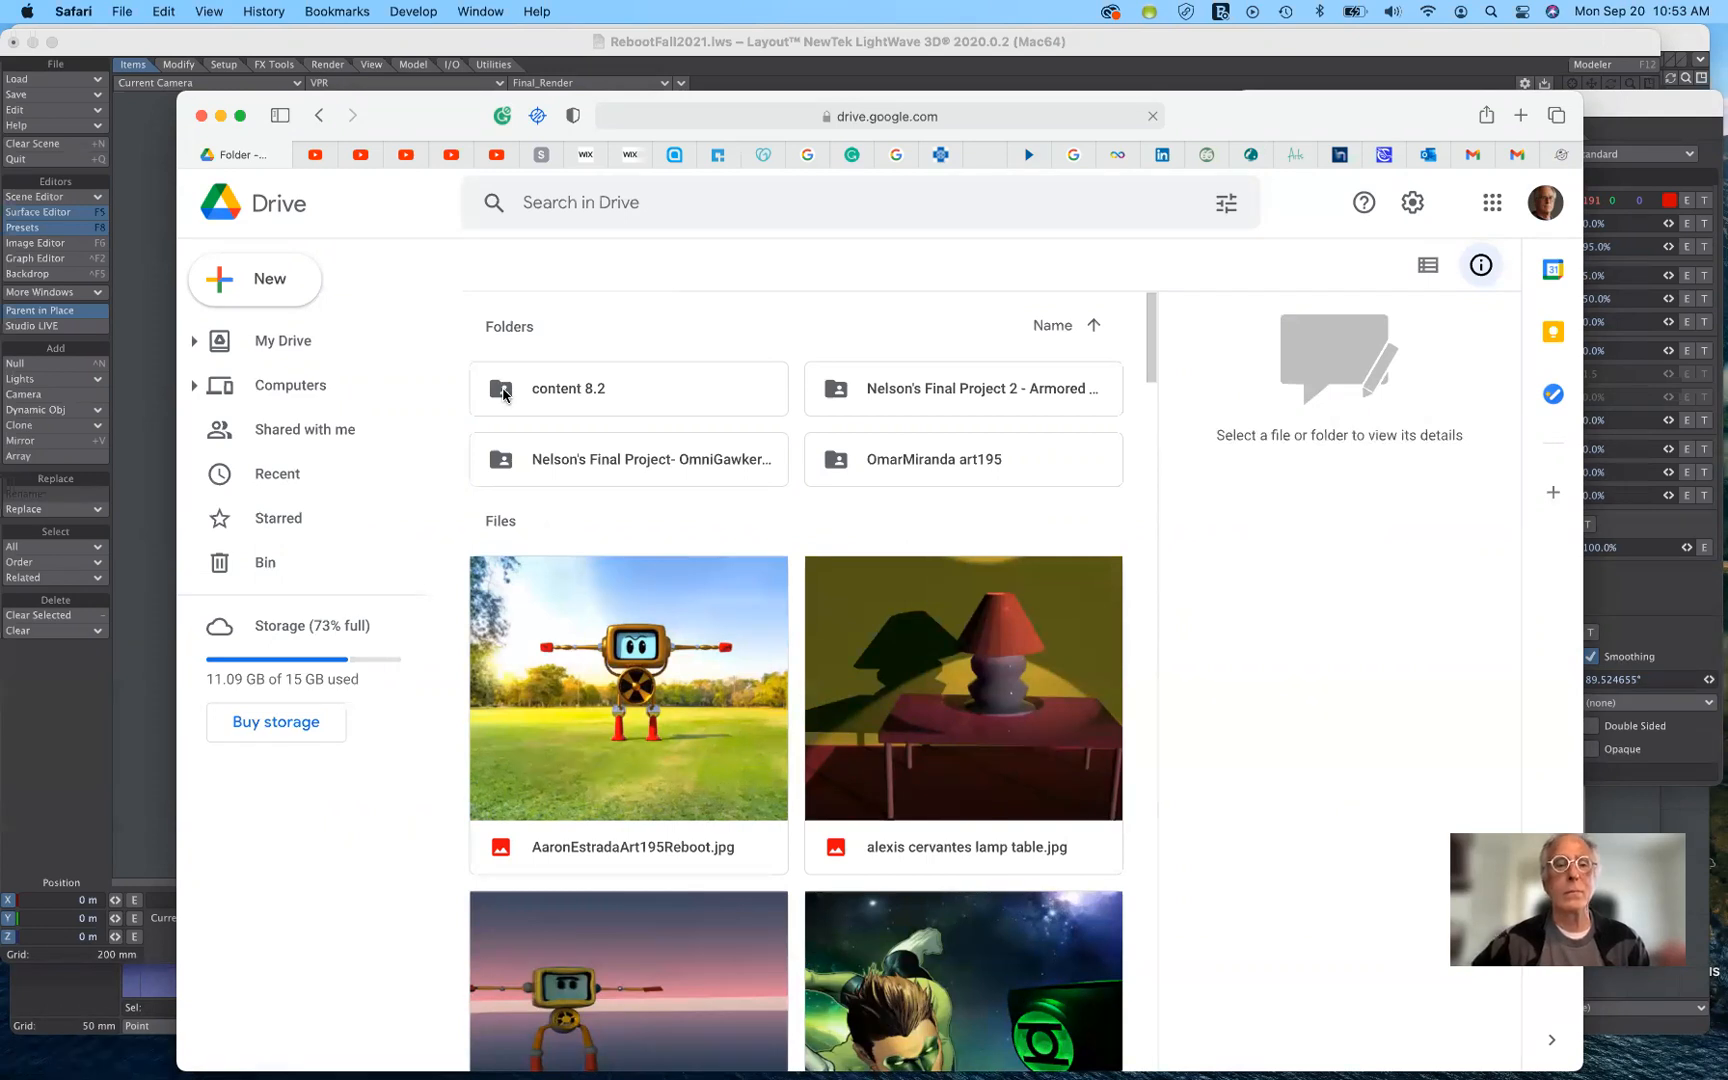
pyautogui.click(503, 395)
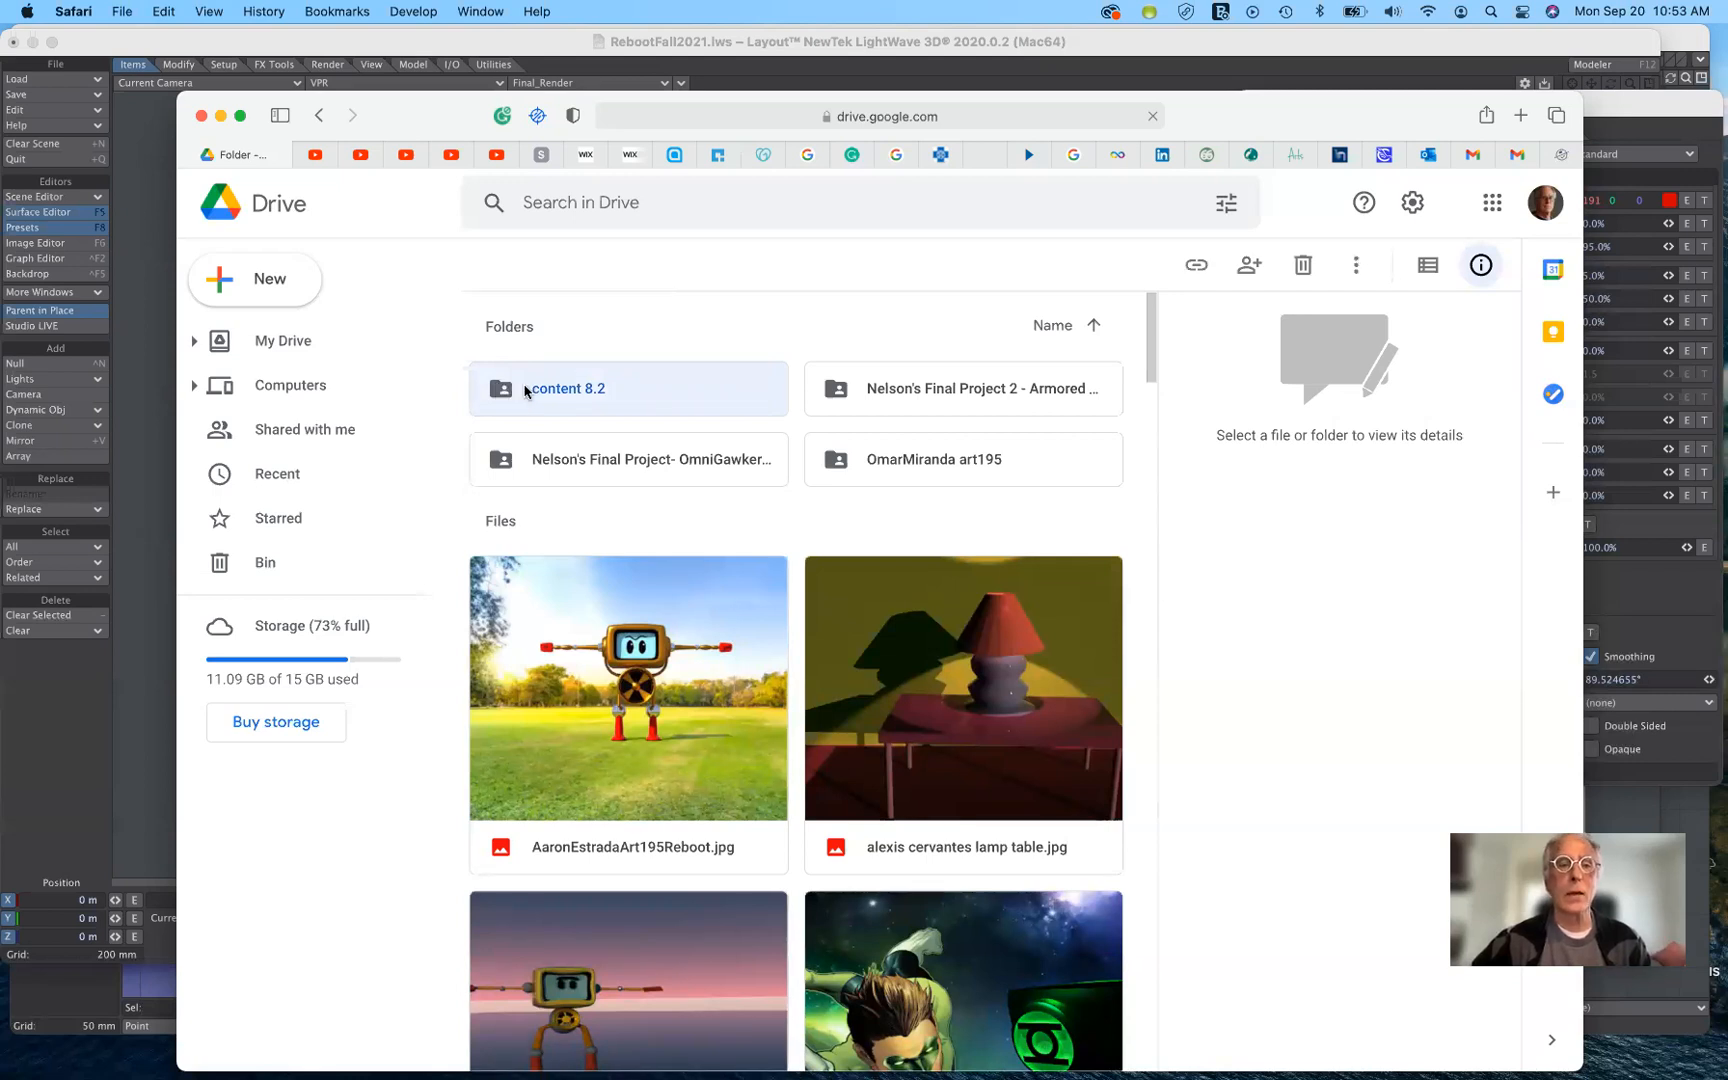
pyautogui.doubleClick(503, 392)
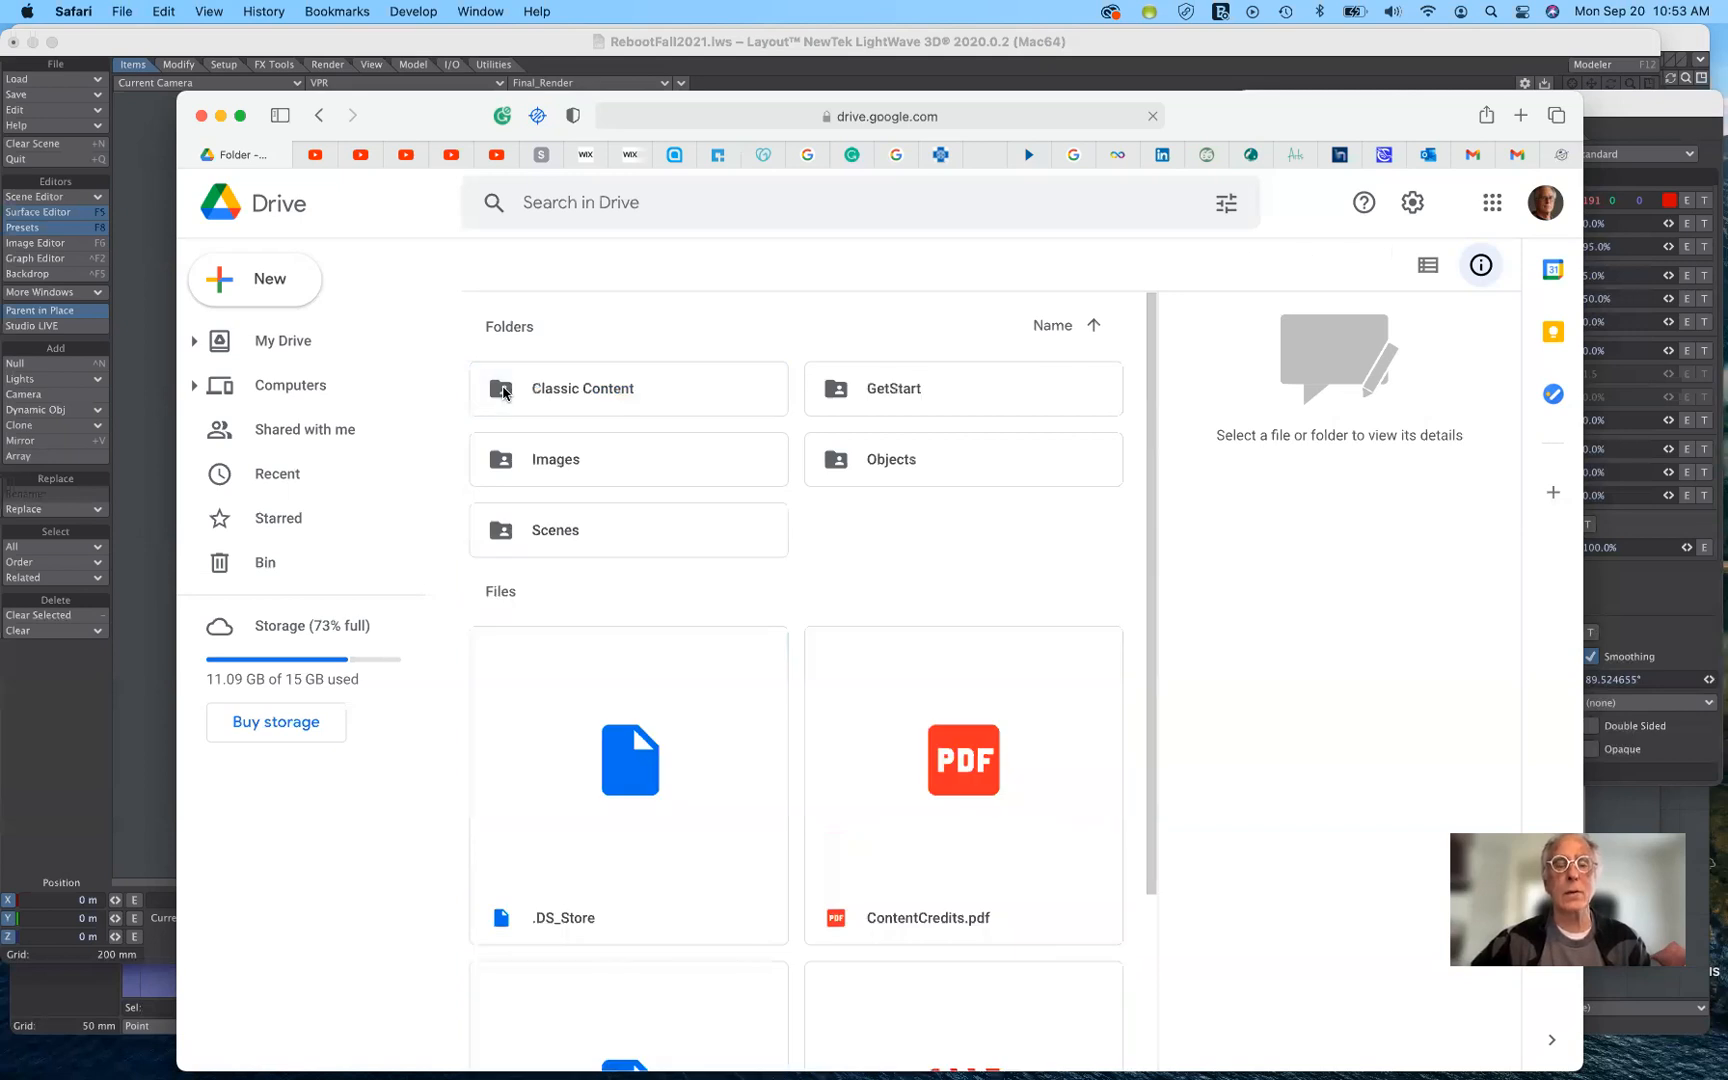
pyautogui.doubleClick(598, 556)
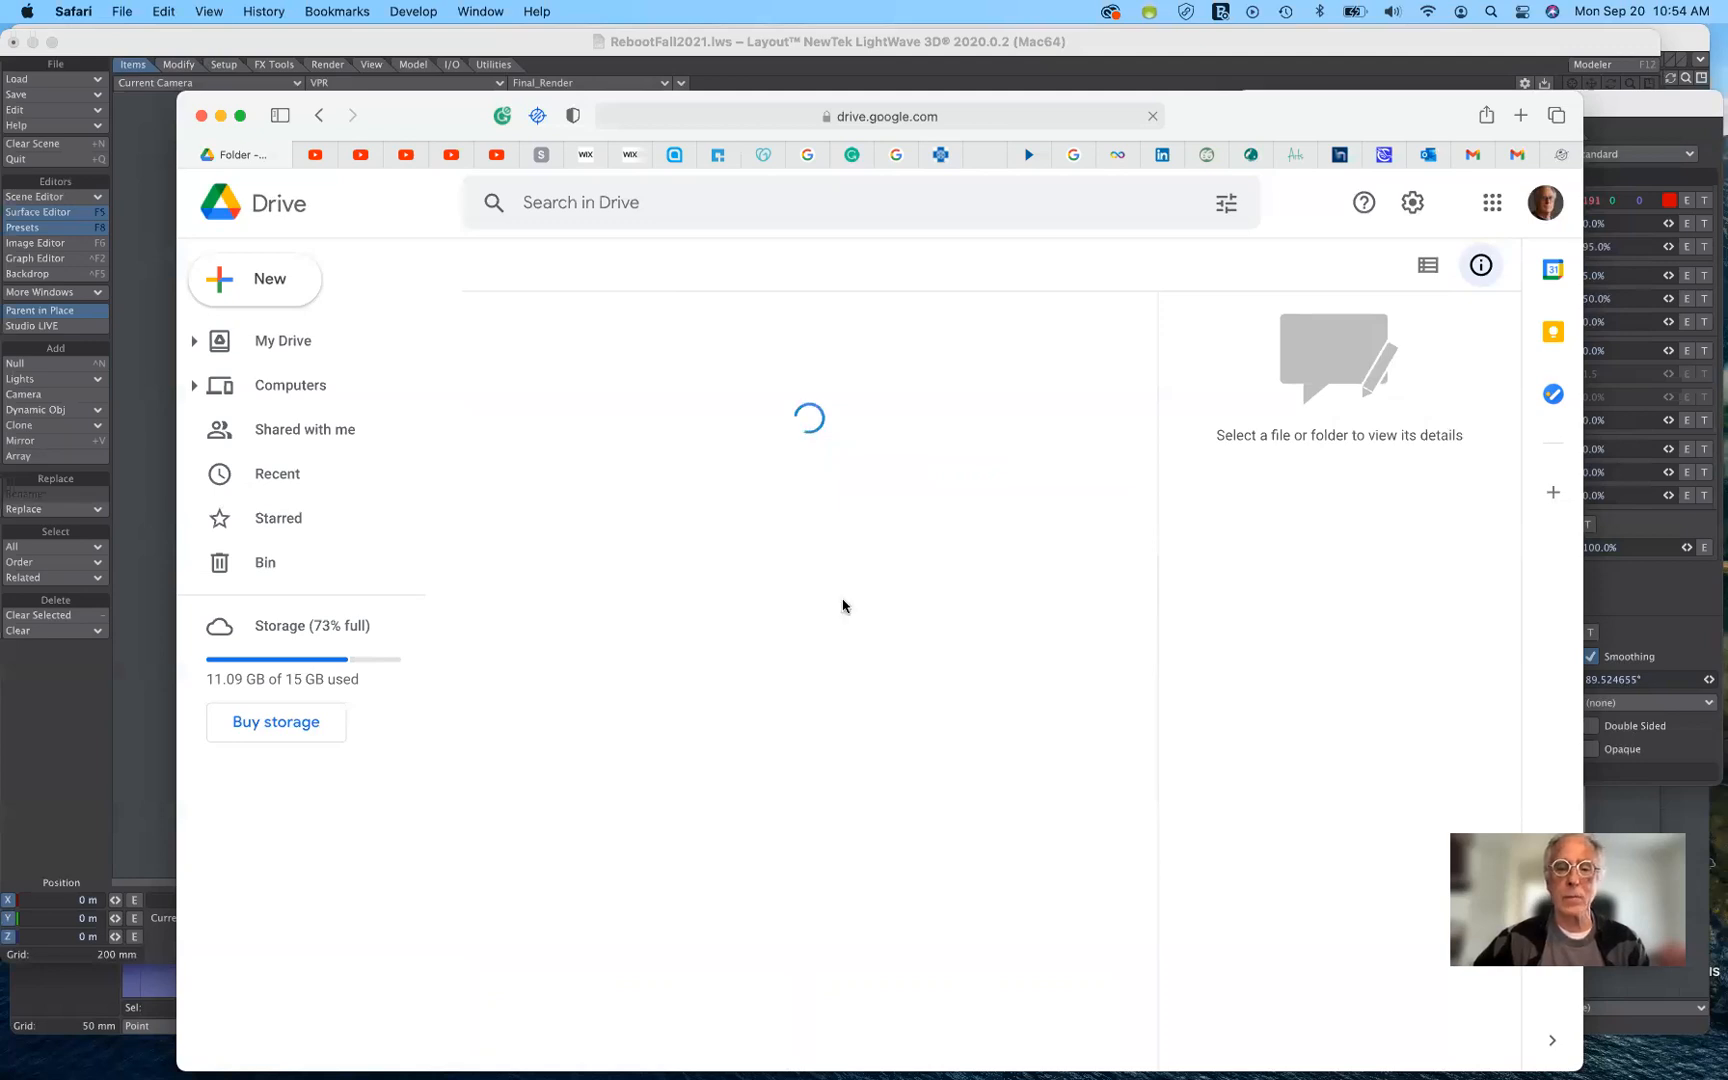
# Look through the subfolders of the Classic Content Images folder for one that may hold background pictures.
pyautogui.scroll(-10, 843, 604)
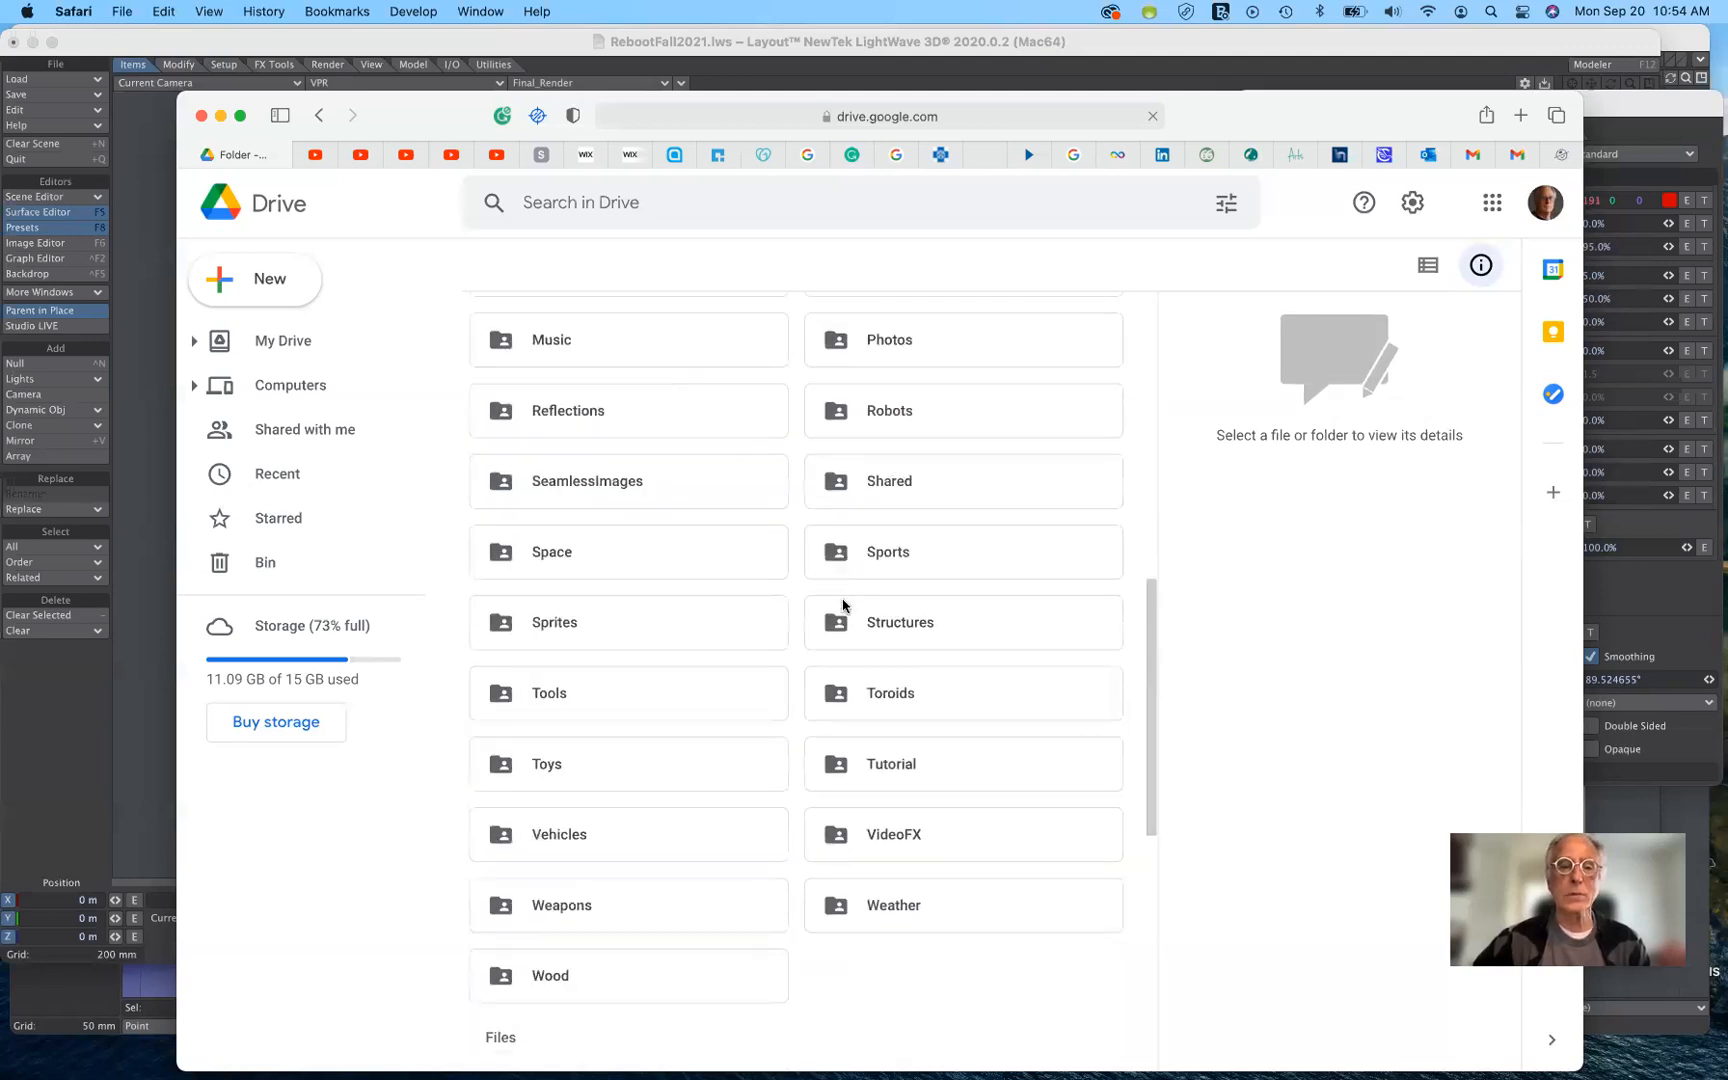
pyautogui.scroll(-3, 527, 677)
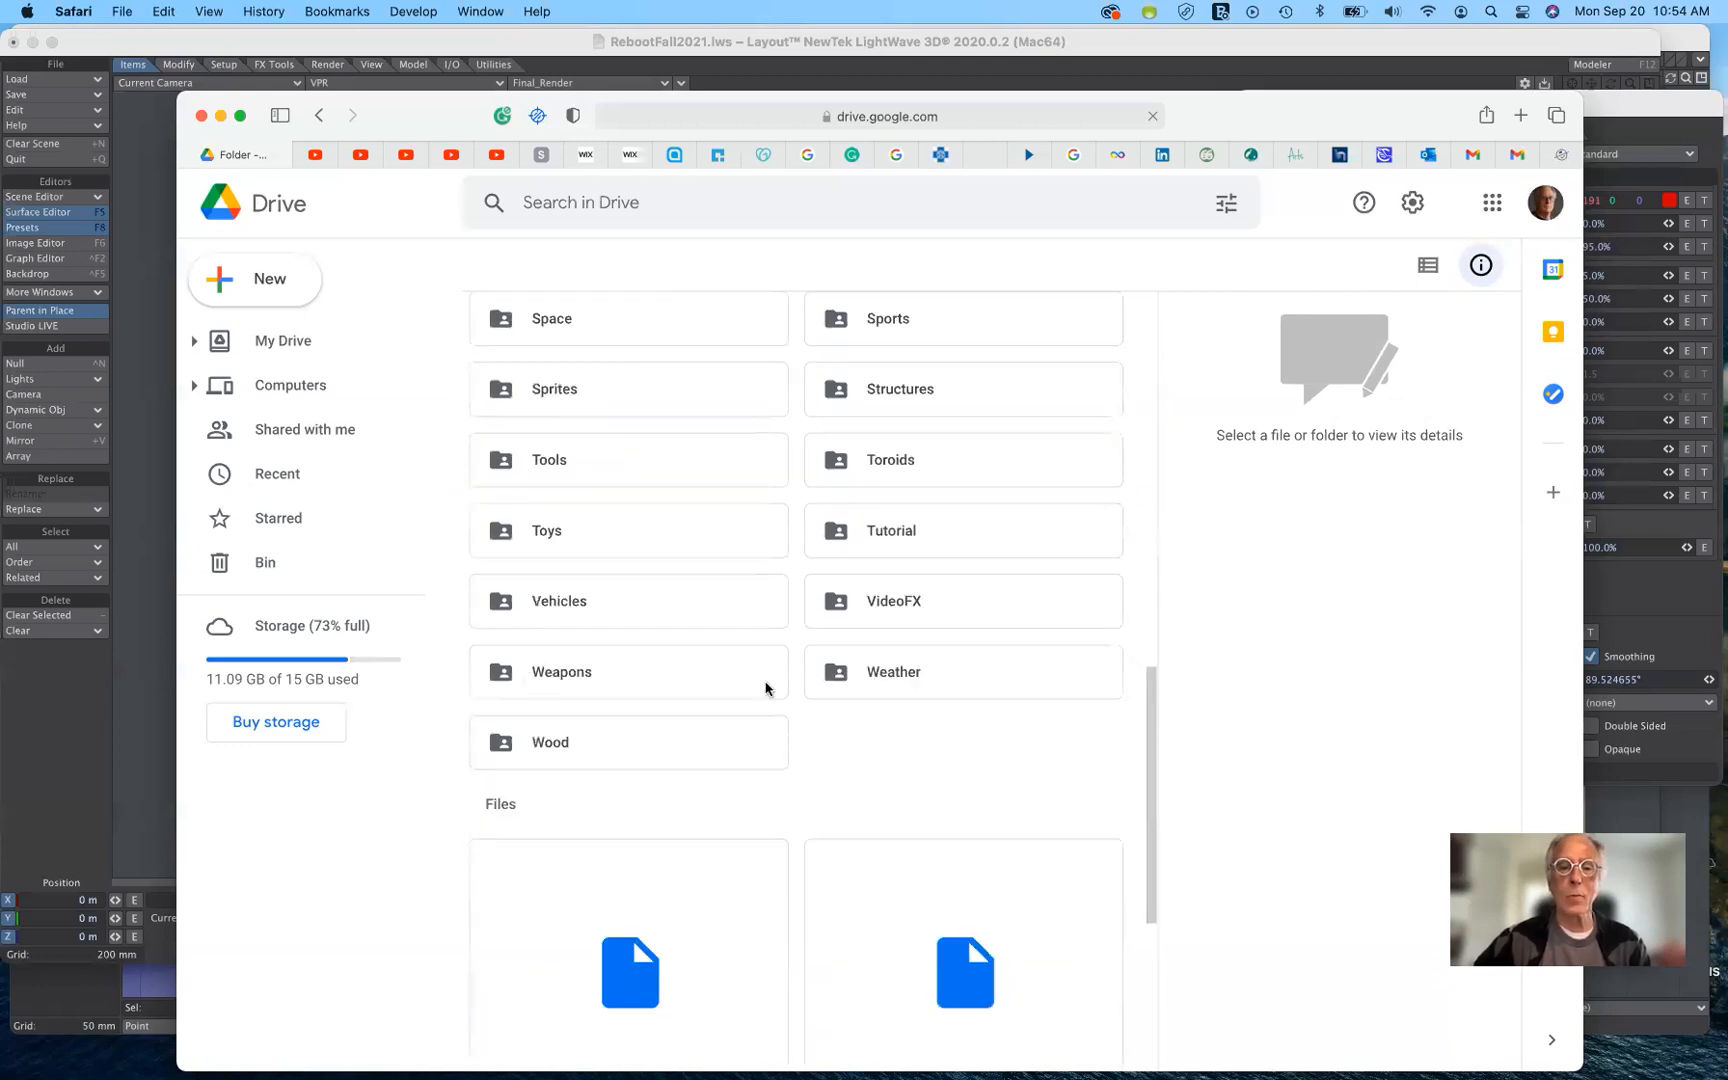
pyautogui.scroll(2, 764, 690)
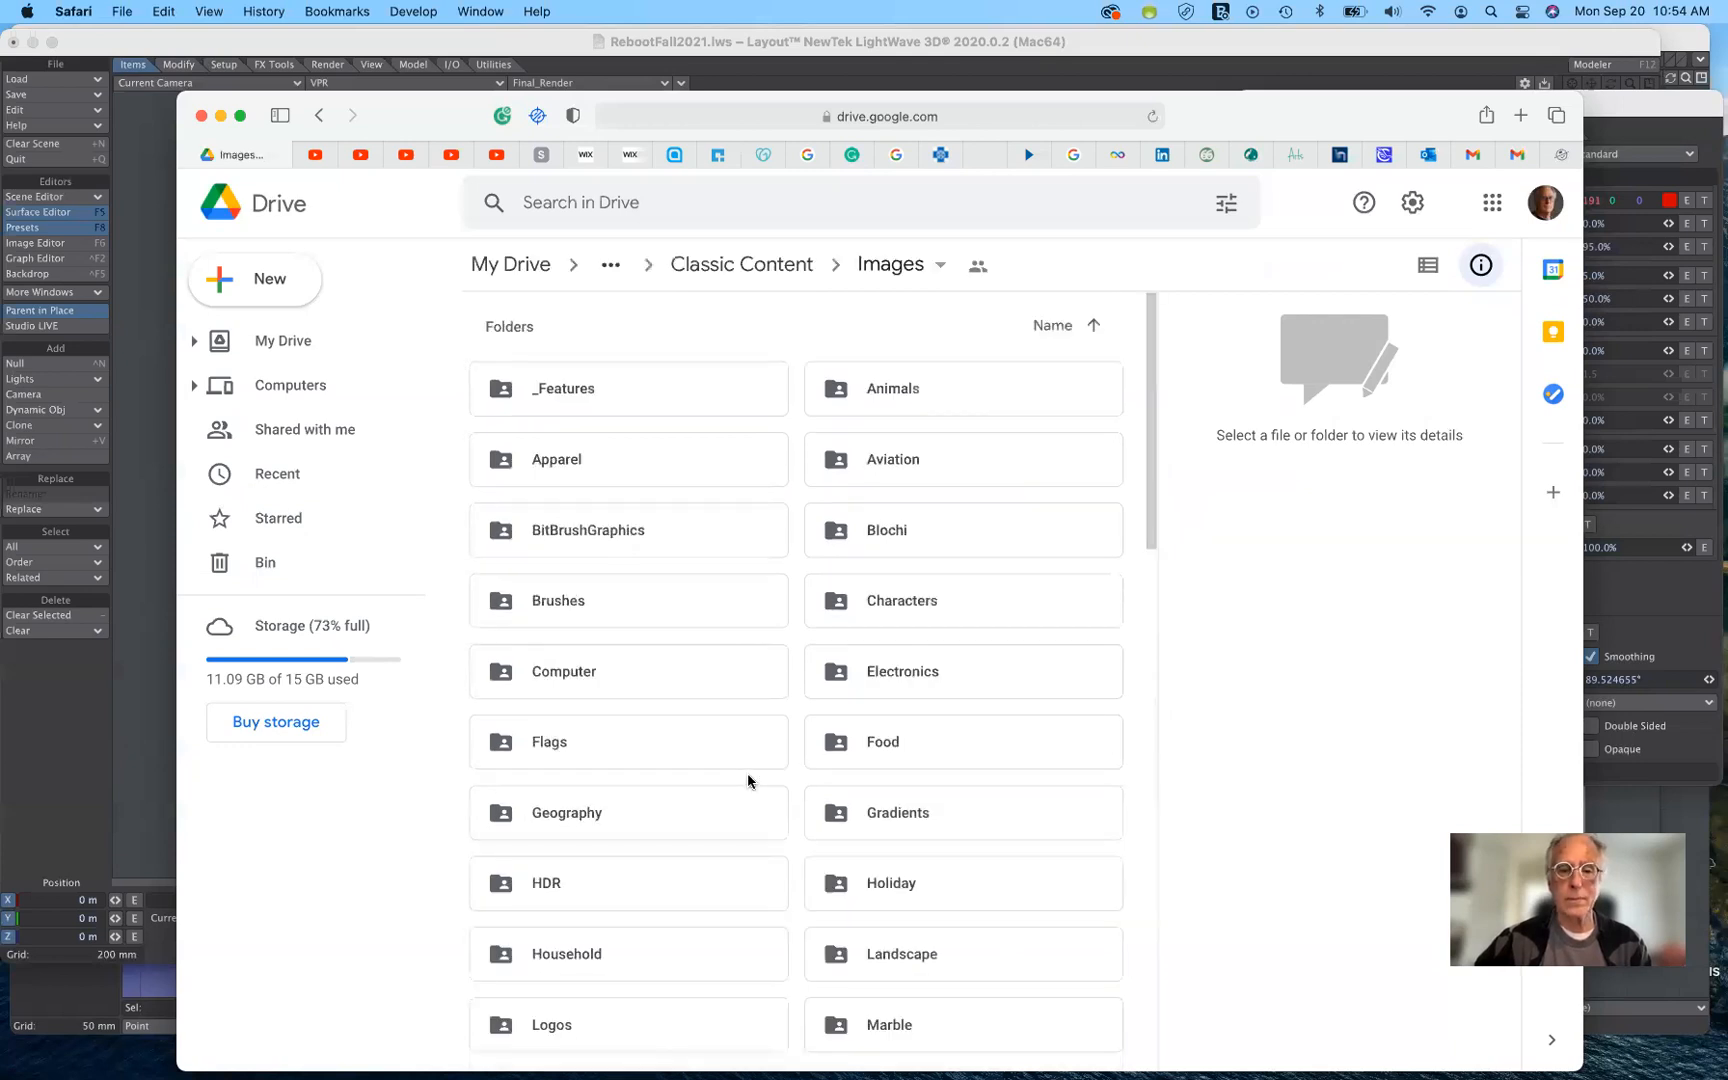
pyautogui.scroll(-2, 944, 792)
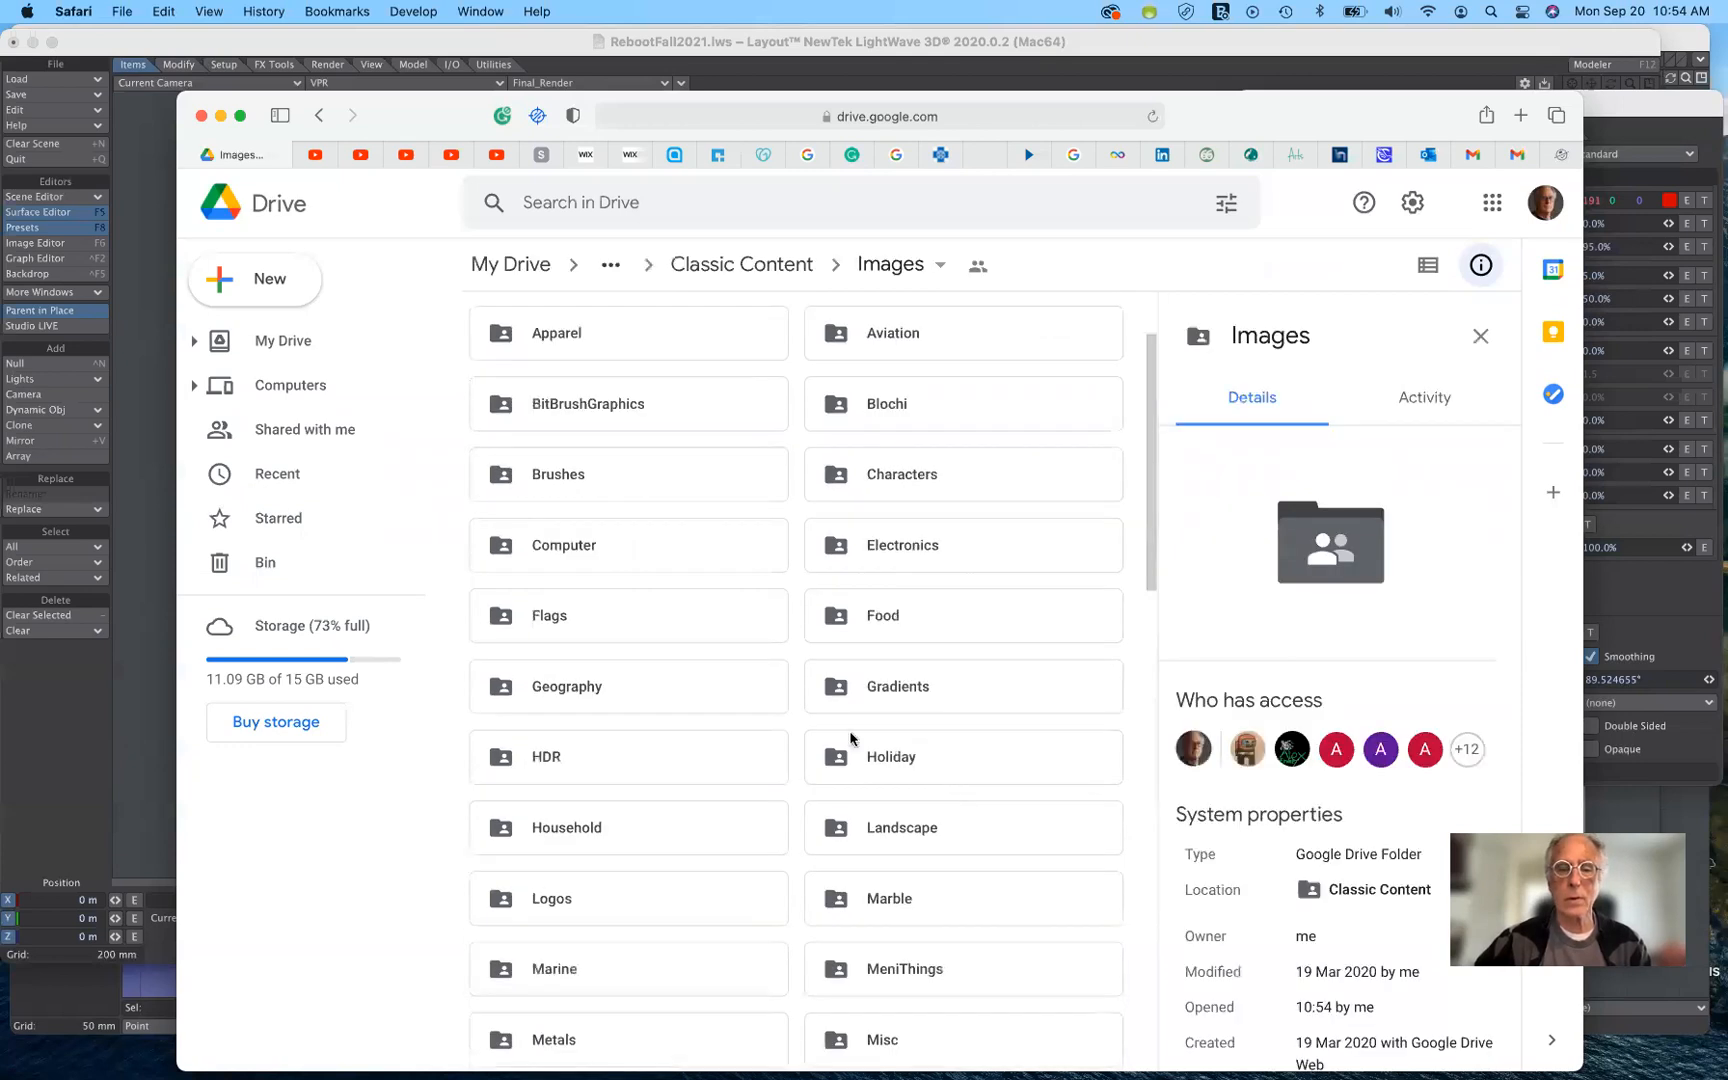
pyautogui.scroll(-4, 850, 738)
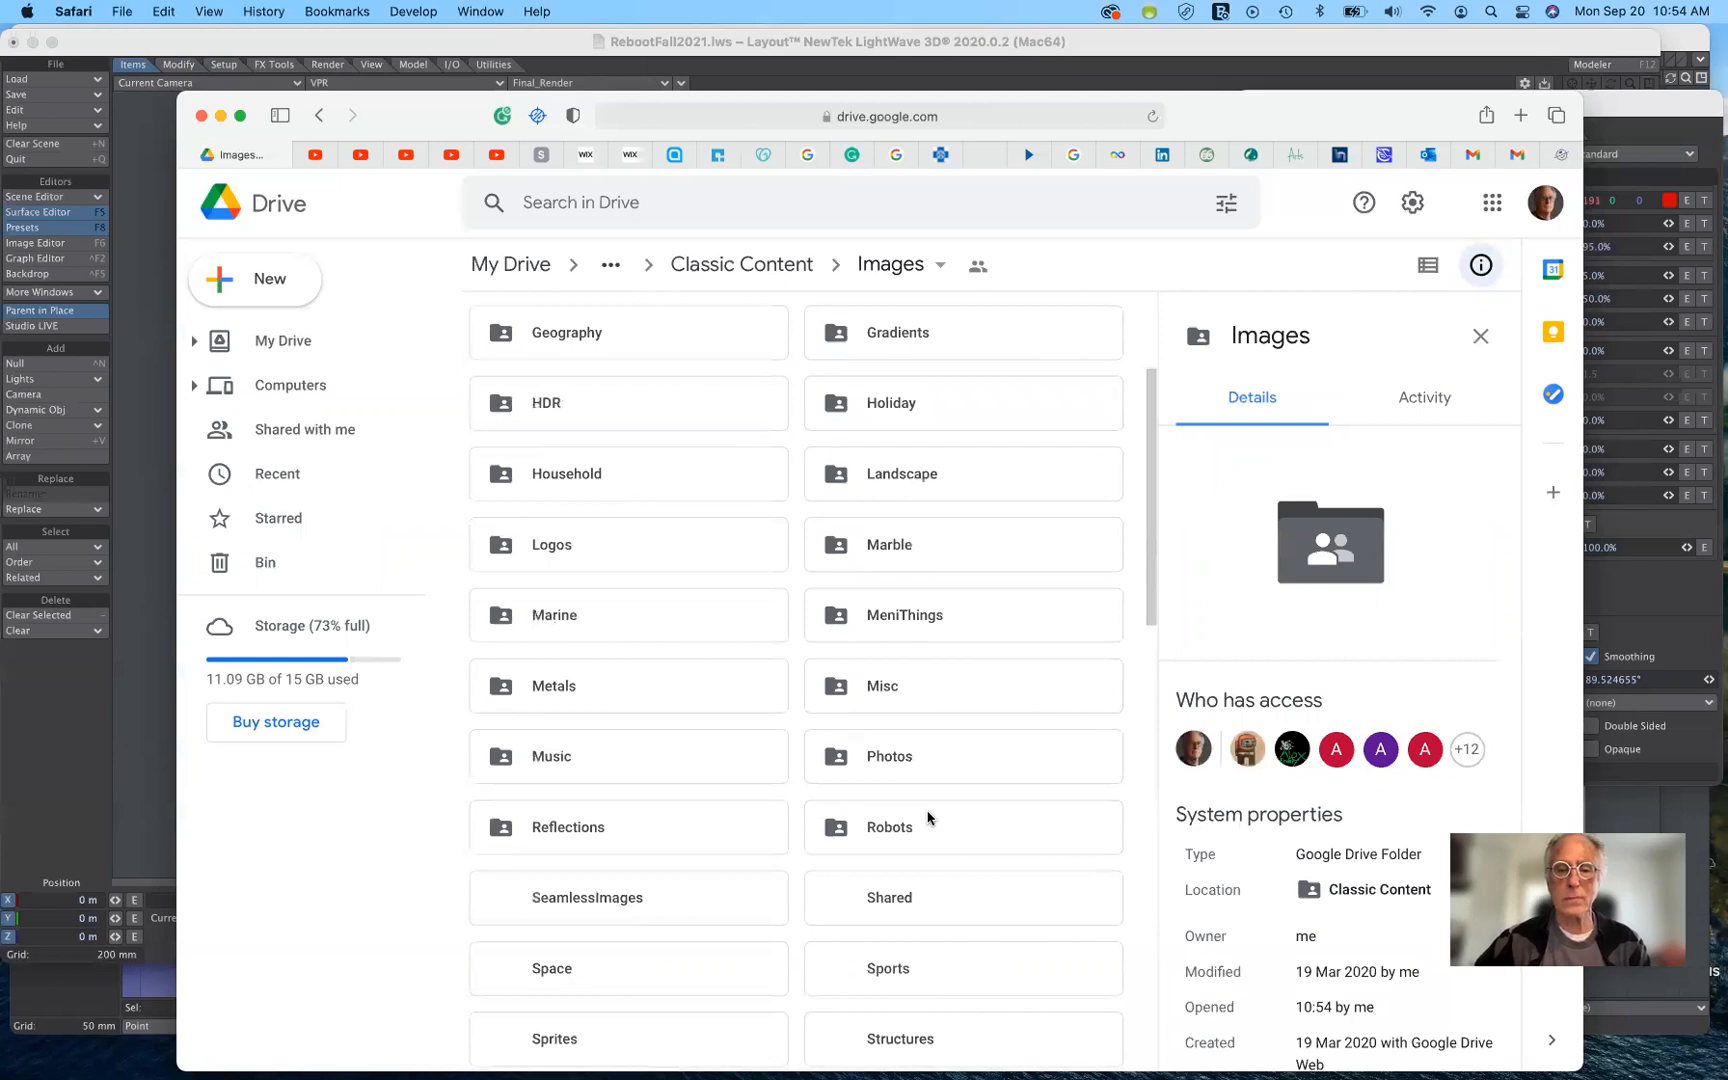
pyautogui.scroll(-2, 928, 818)
pyautogui.scroll(-4, 872, 806)
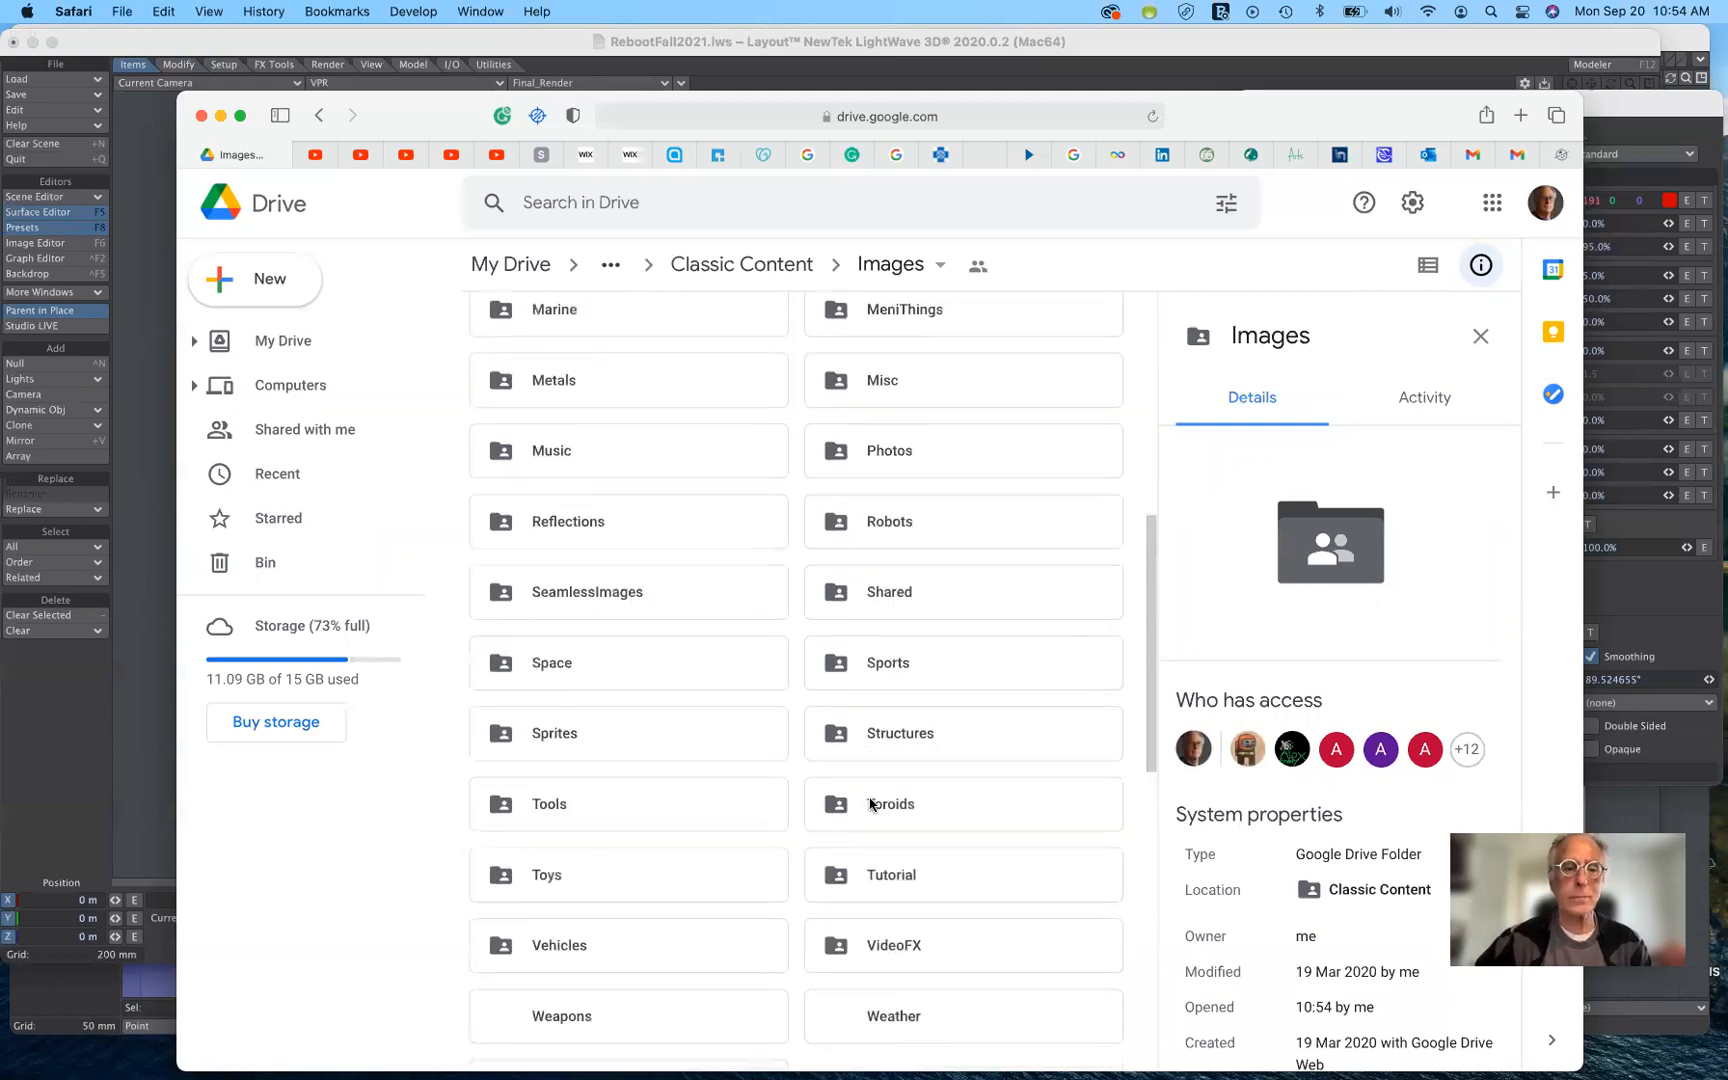
pyautogui.scroll(-1, 632, 702)
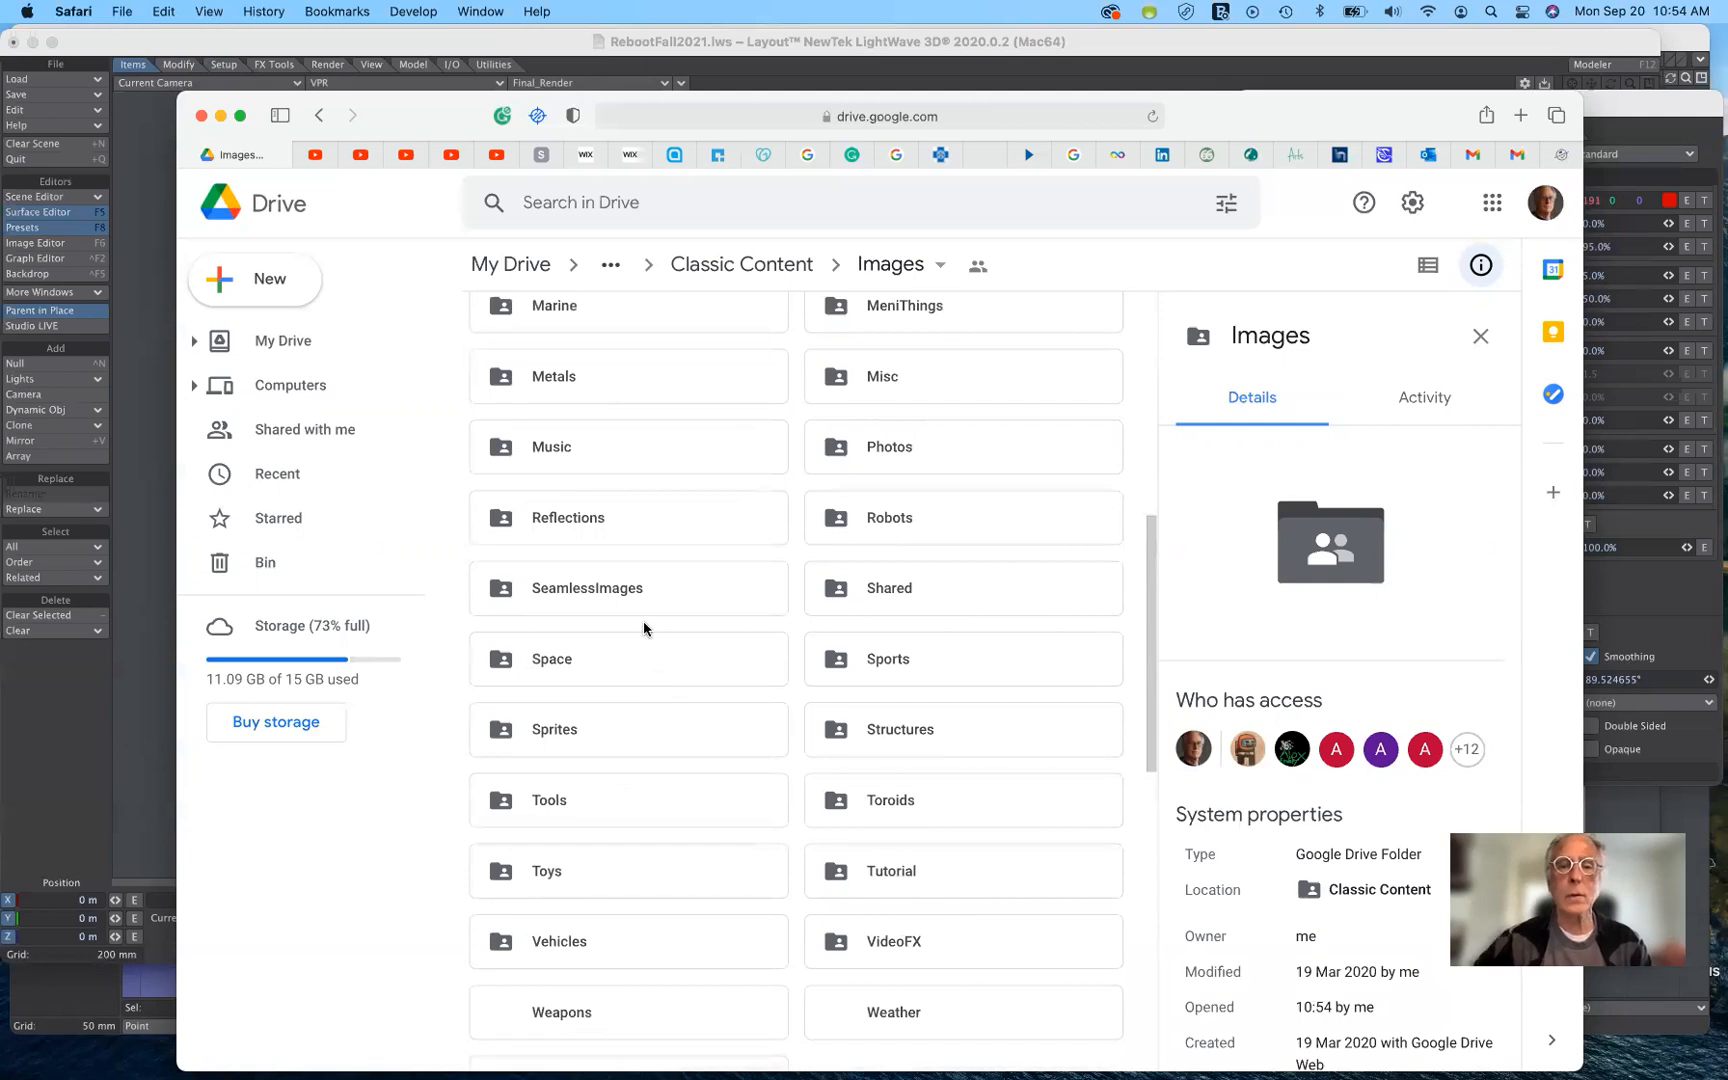
pyautogui.scroll(1, 842, 478)
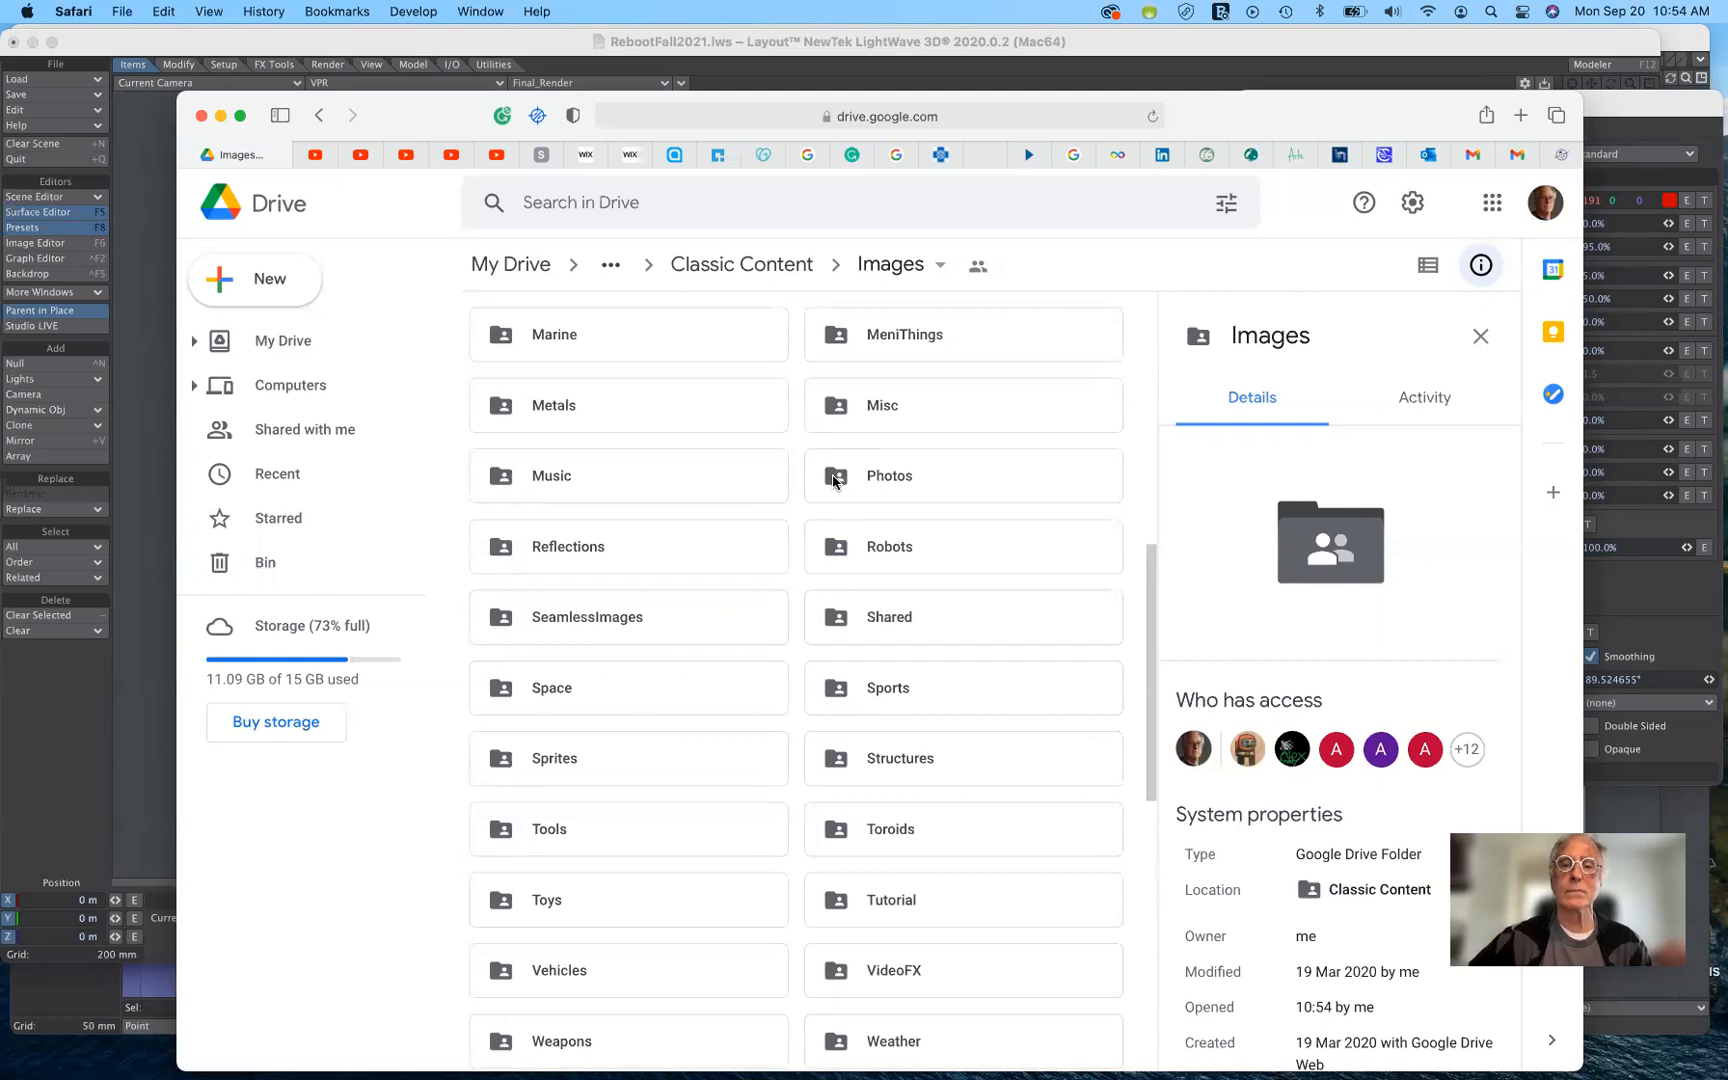
# Open the Photos folder and preview RefPatg.tga, then return to the file list.
pyautogui.click(834, 481)
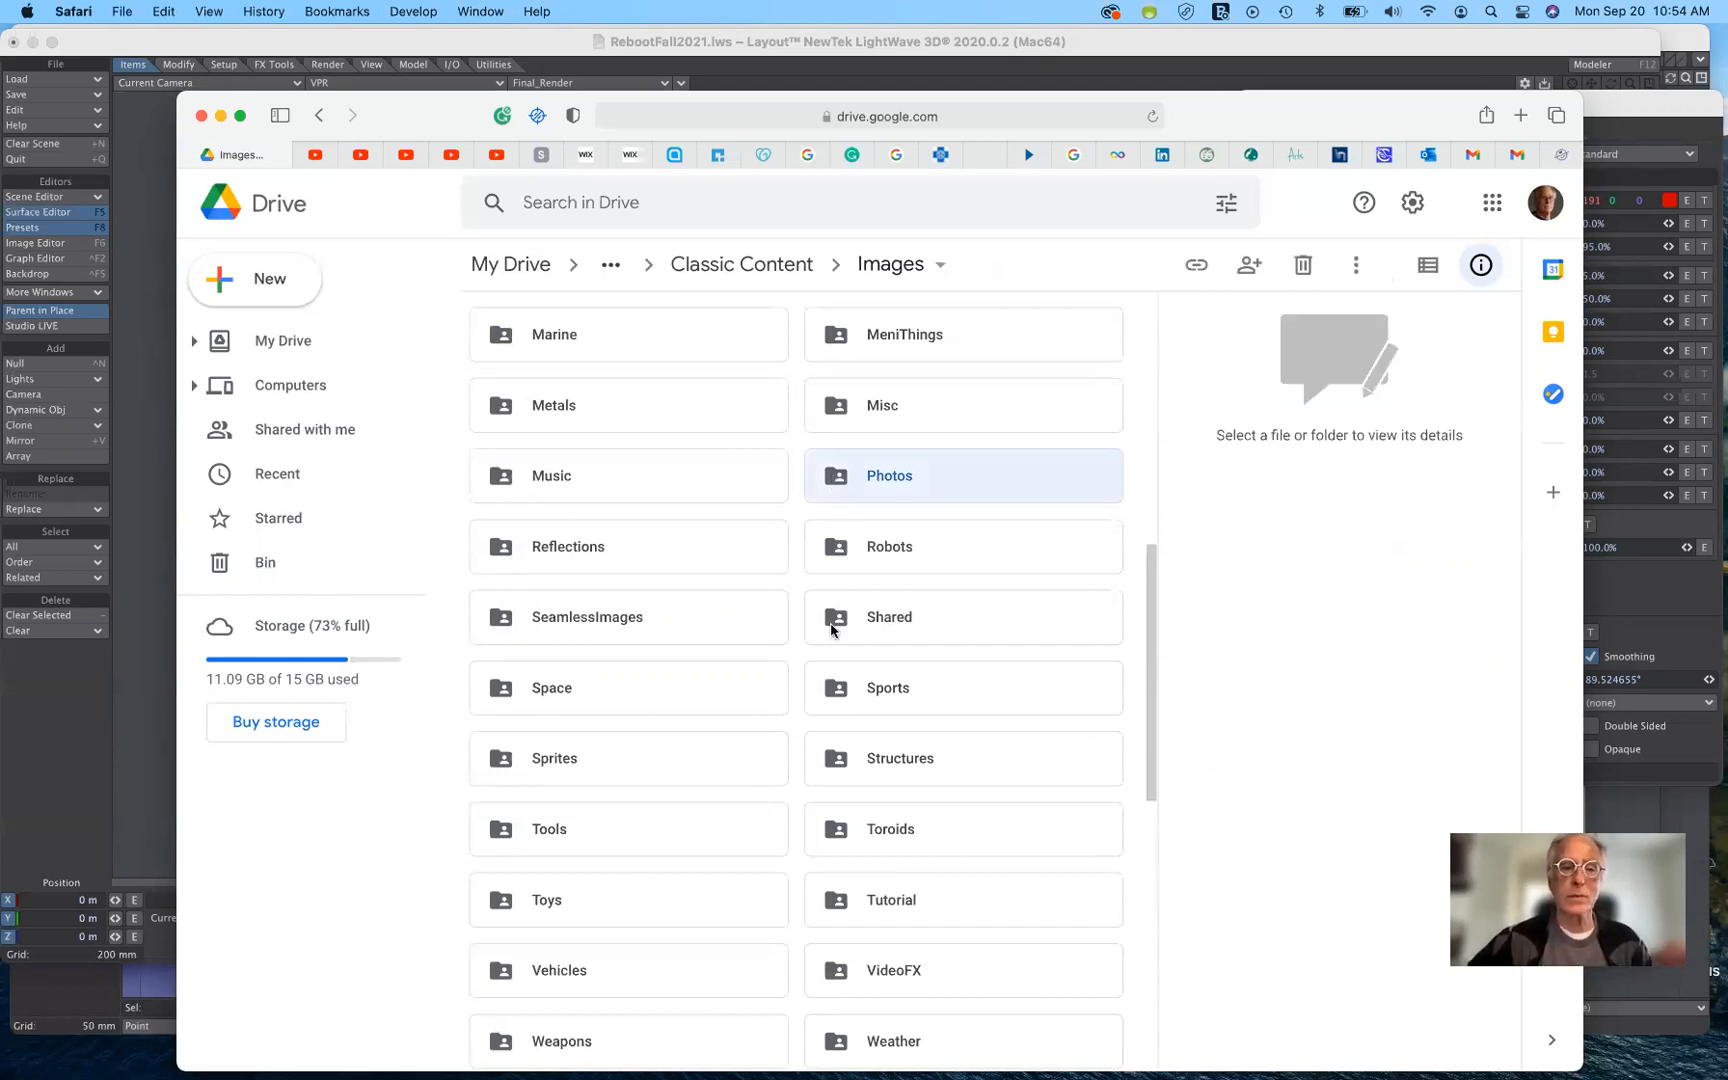
pyautogui.press('Return')
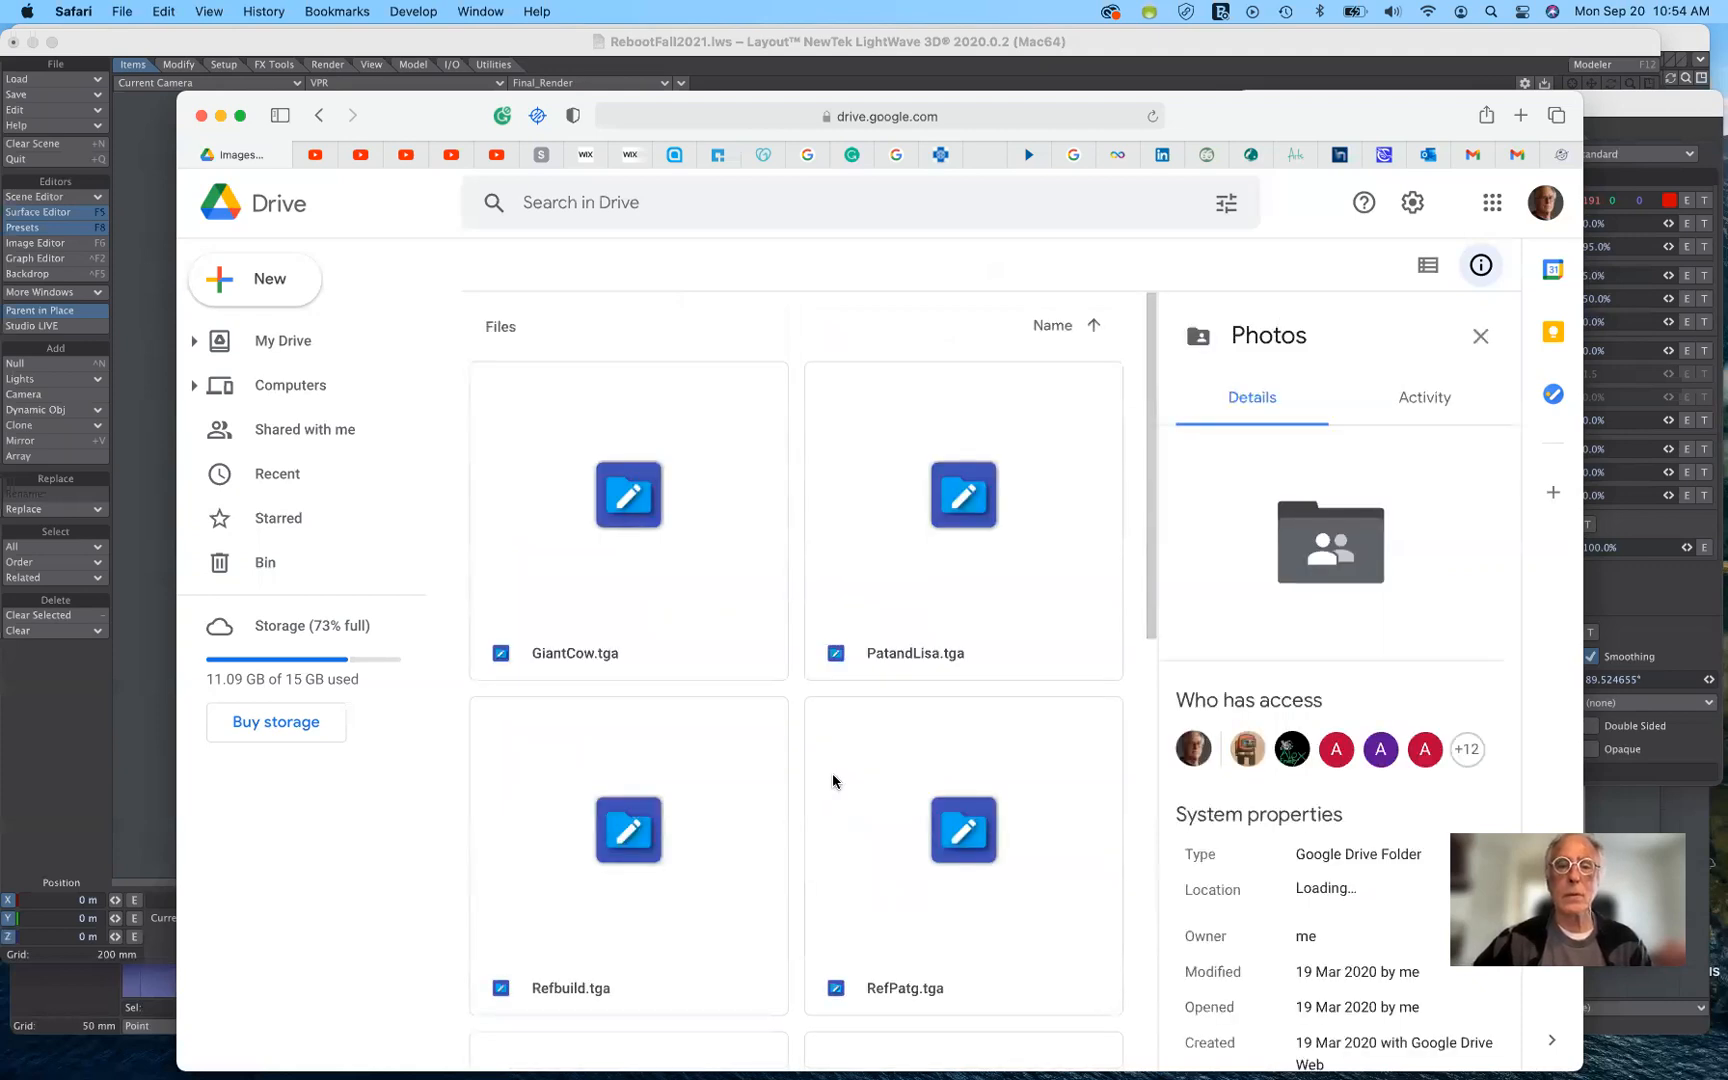
pyautogui.press('Down')
pyautogui.press('Down')
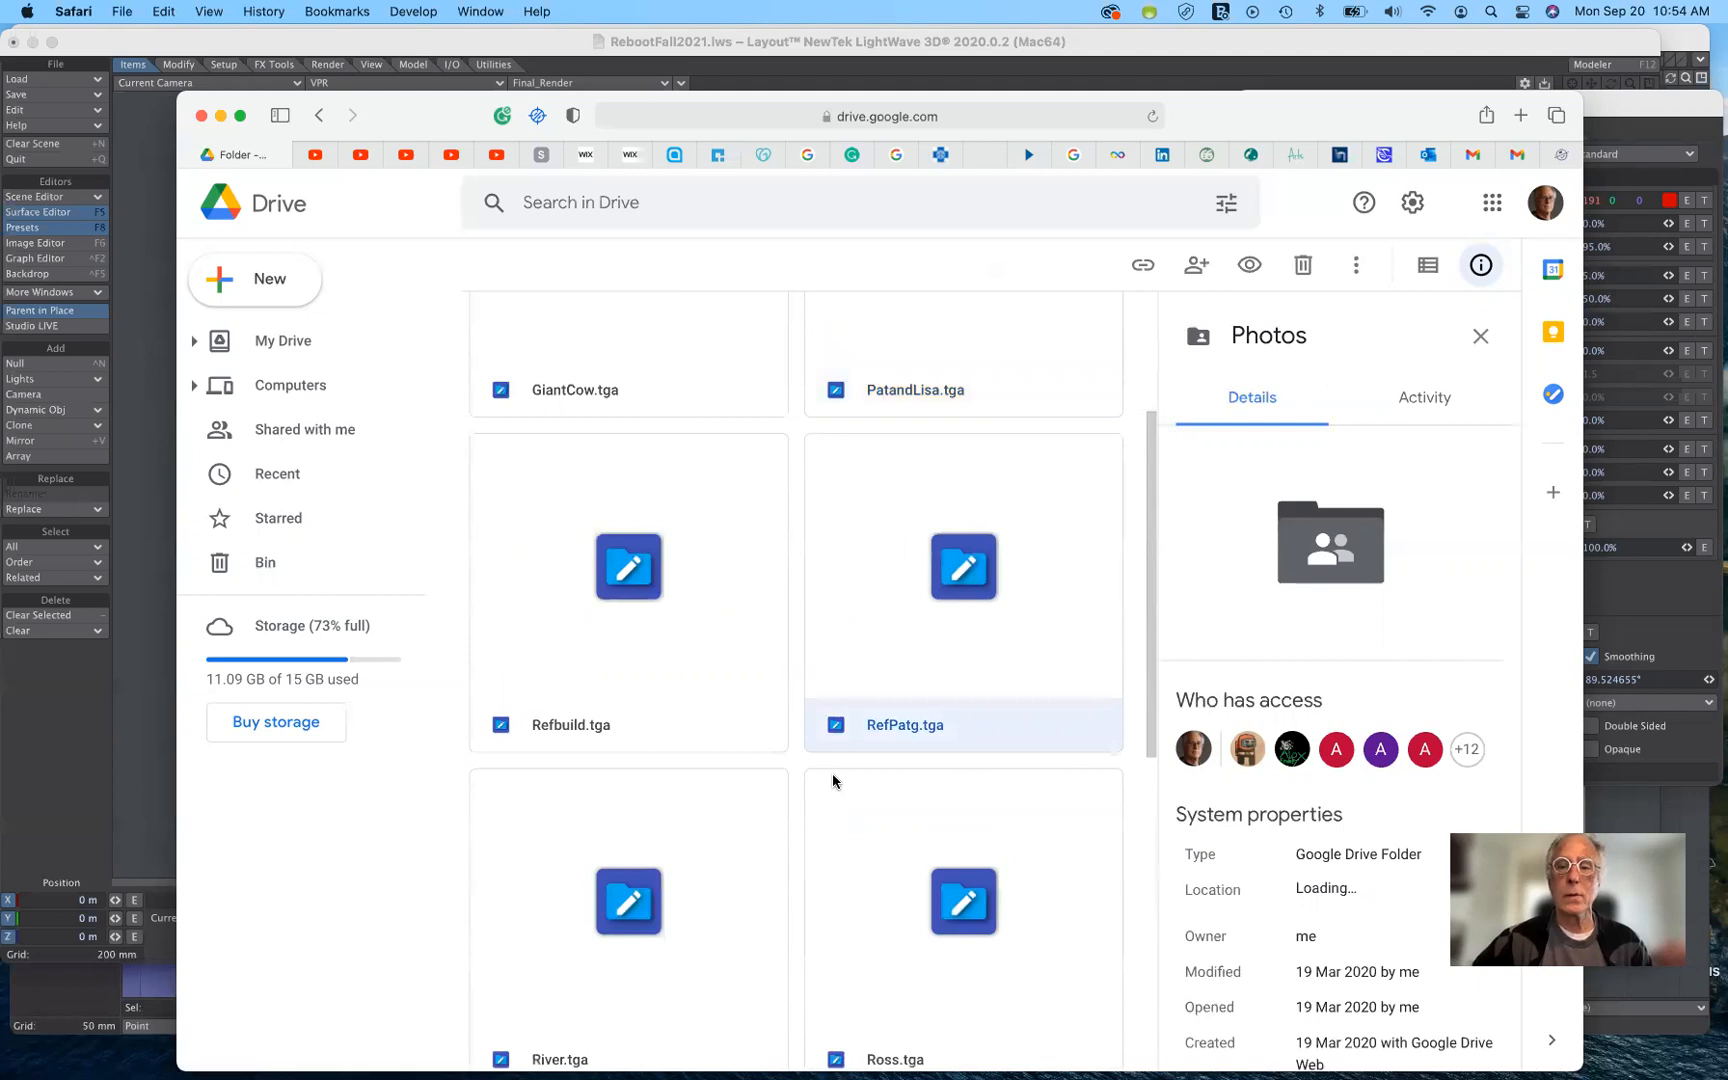
pyautogui.doubleClick(864, 602)
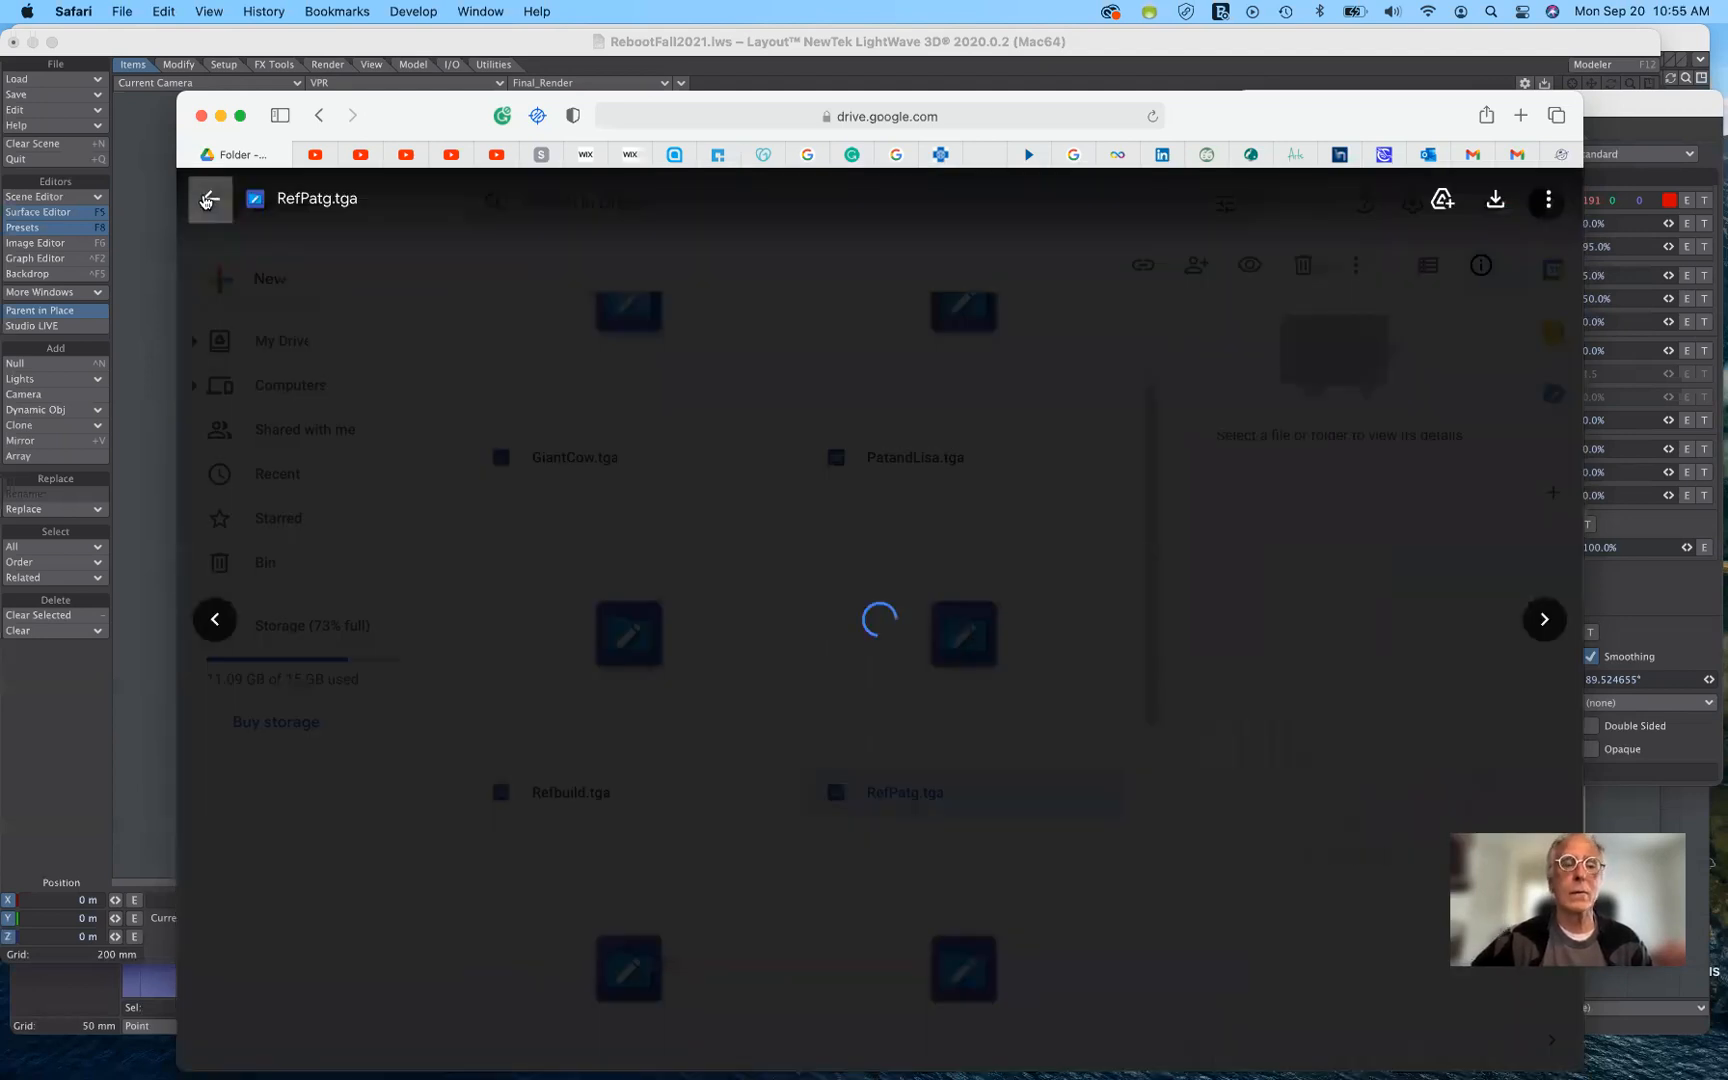
pyautogui.click(814, 656)
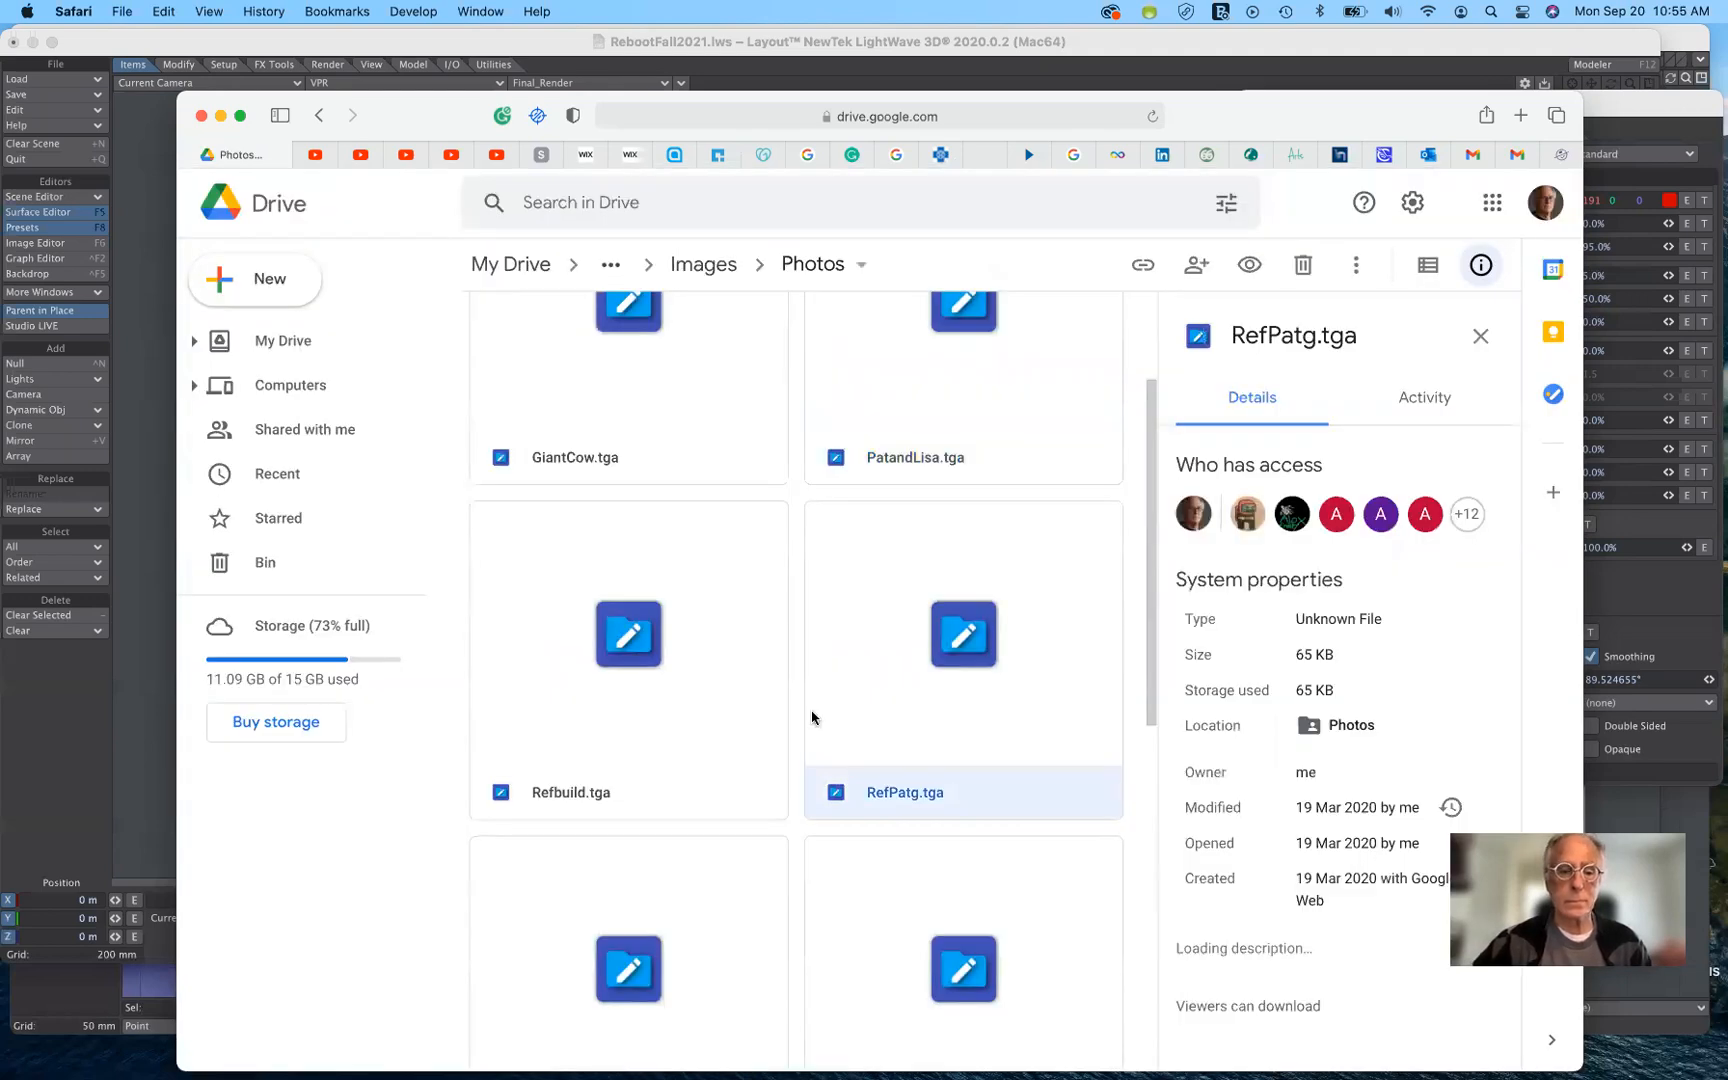
# Download Sandbar.tga from the Photos folder in Google Drive and return to the file list.
pyautogui.scroll(-3, 810, 713)
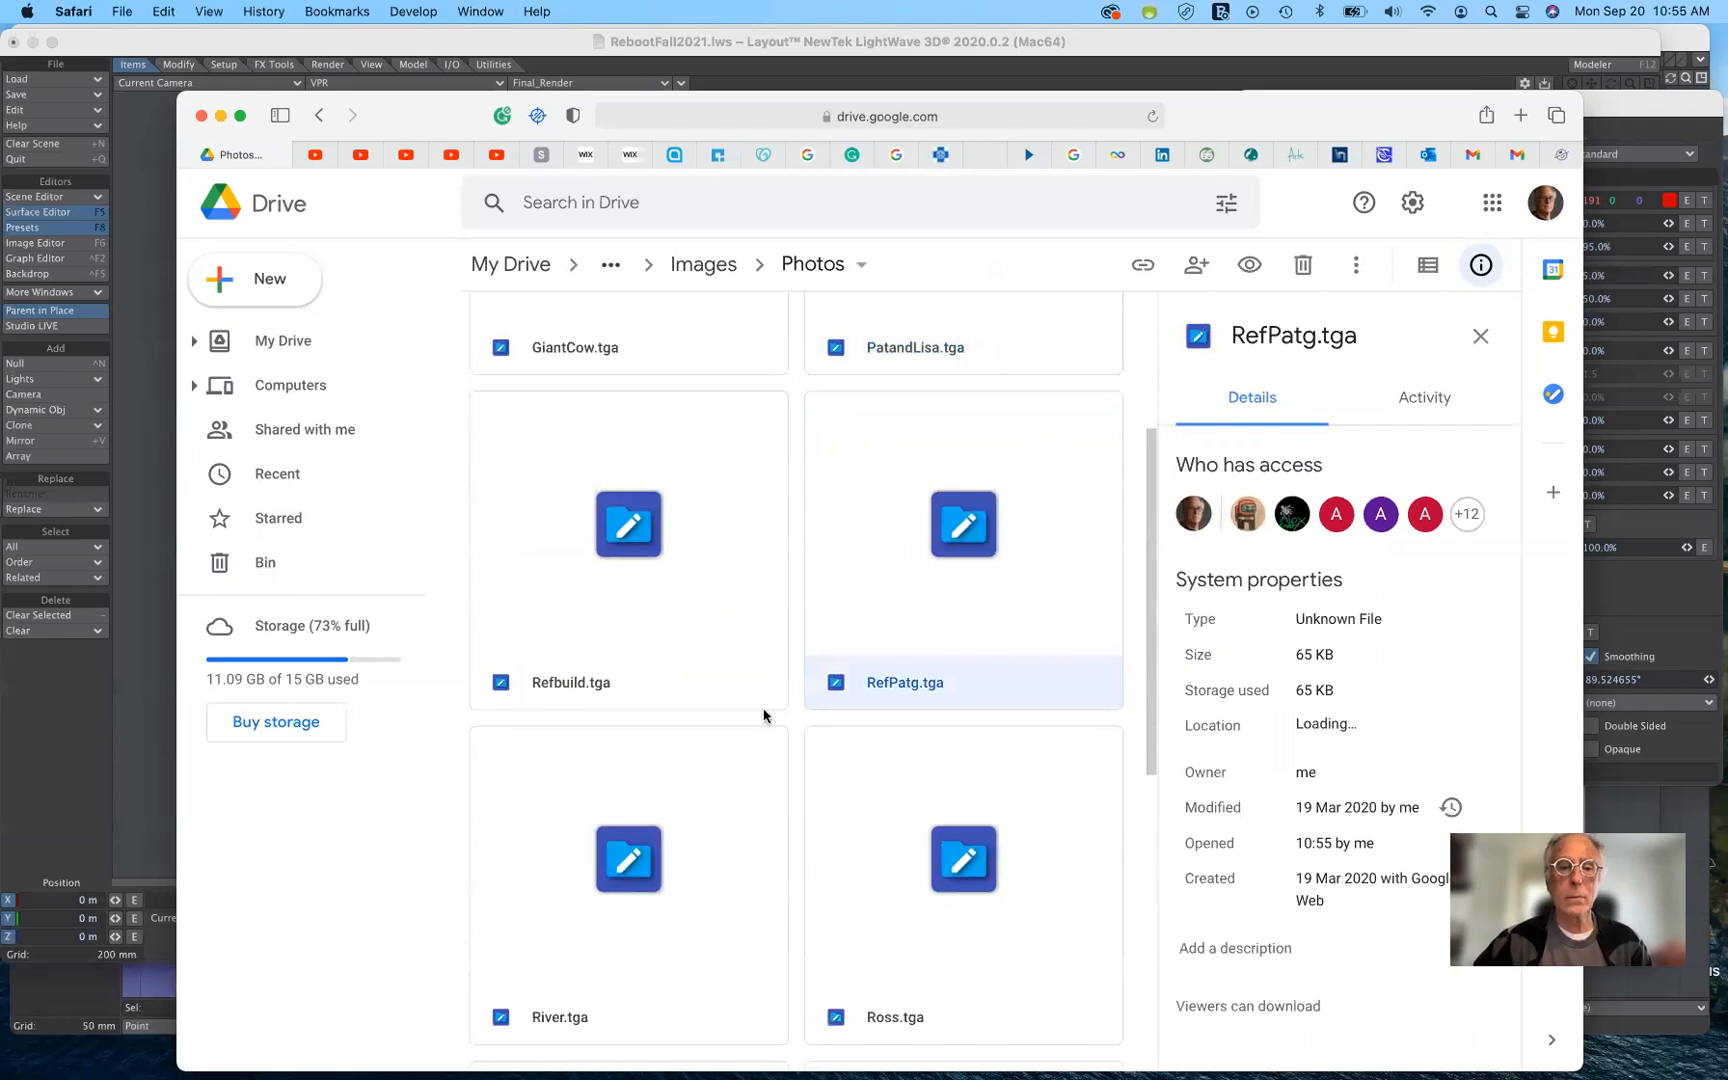
pyautogui.scroll(-3, 764, 713)
pyautogui.scroll(-1, 790, 741)
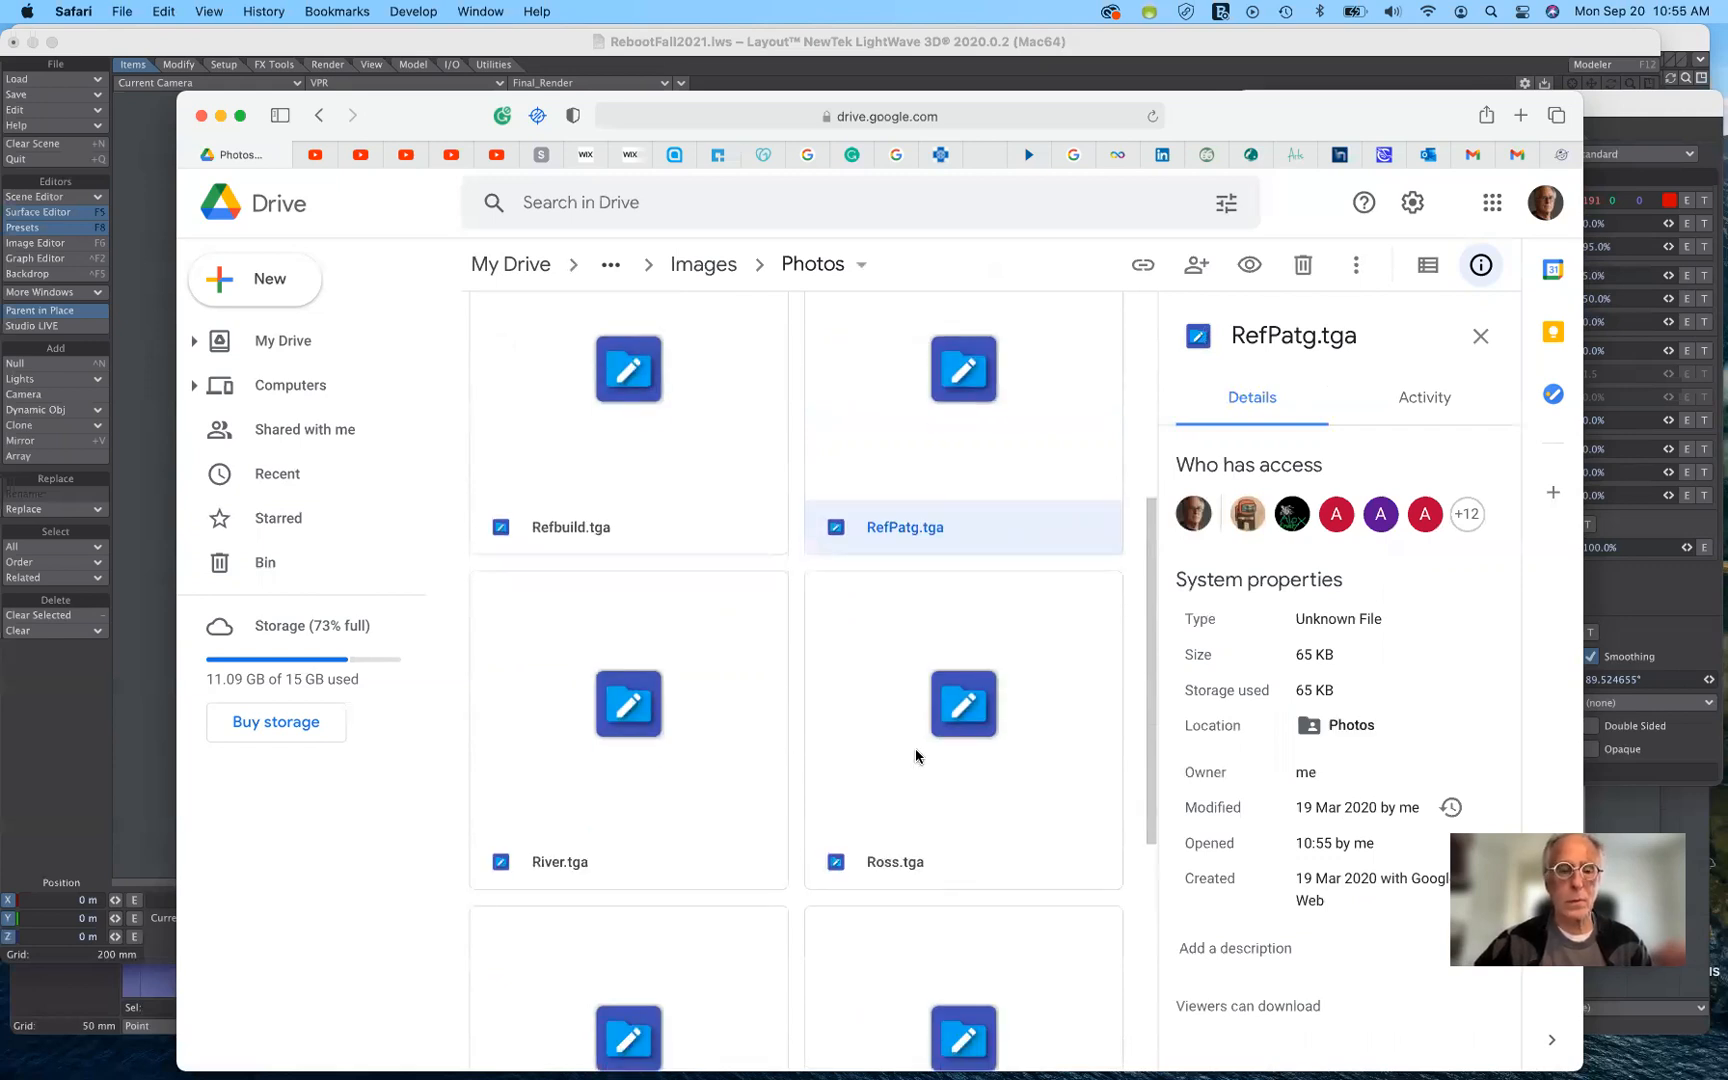
pyautogui.scroll(-8, 916, 756)
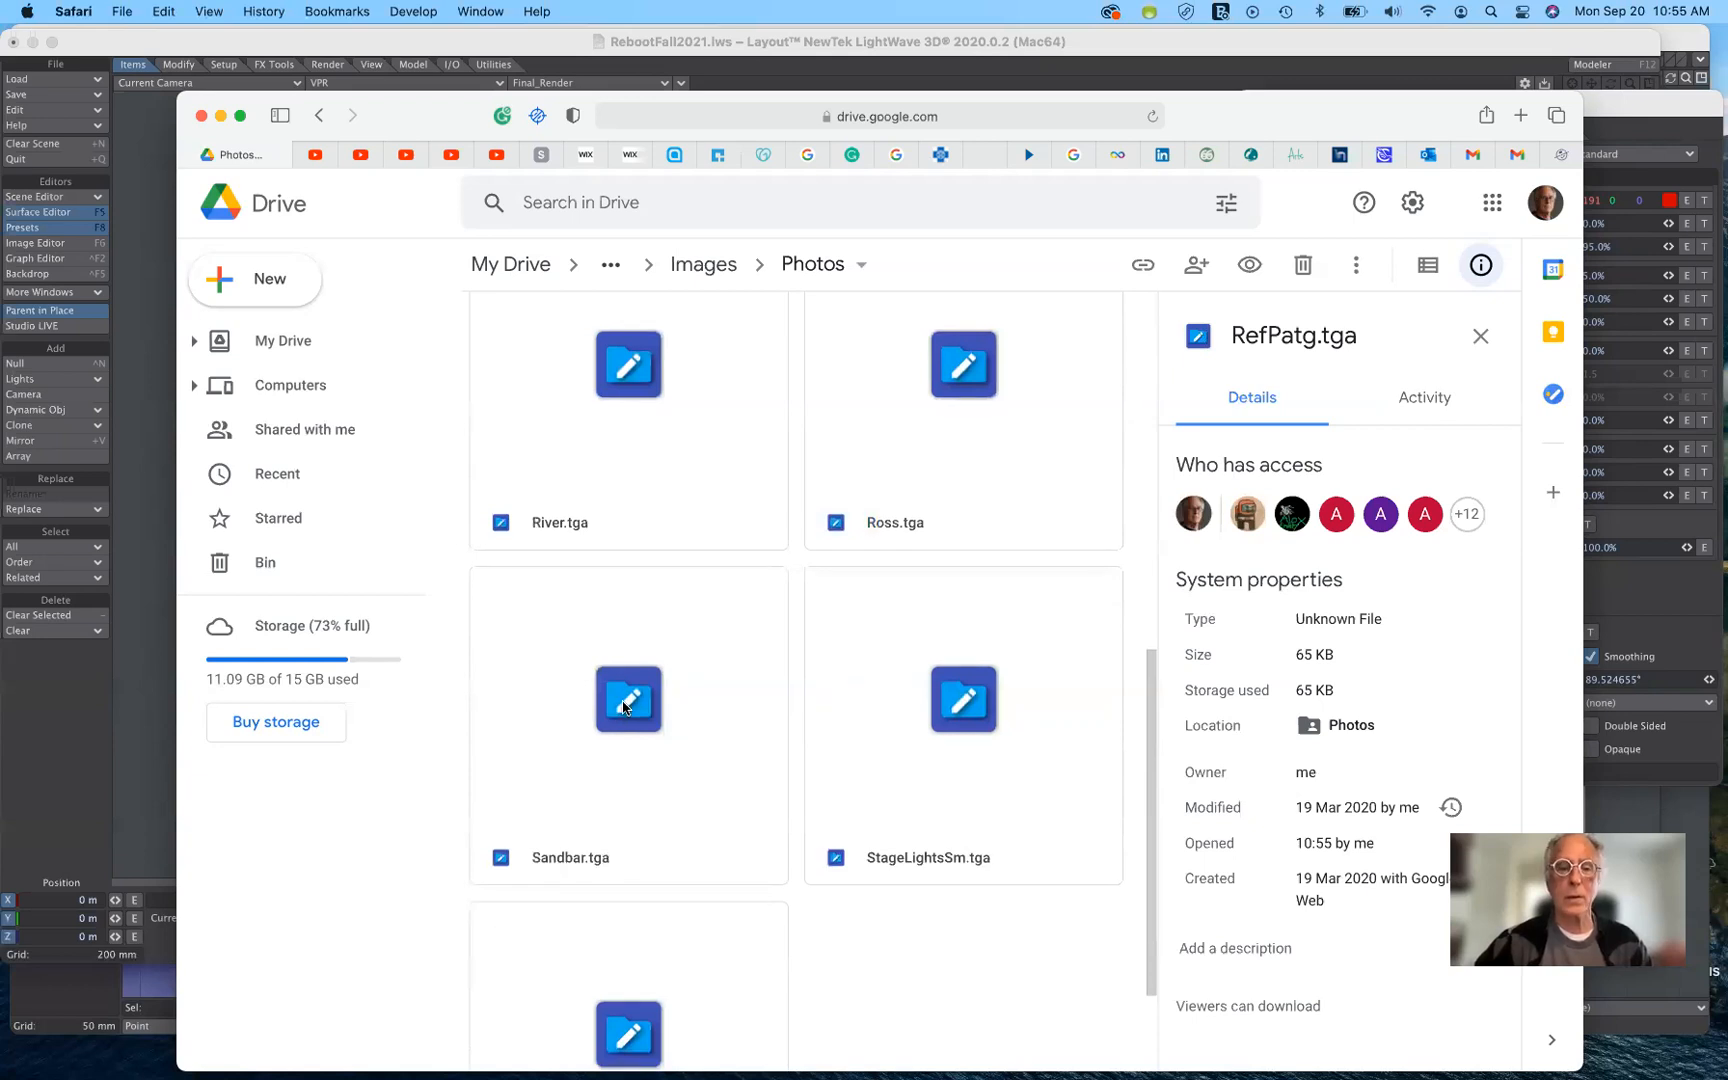
pyautogui.click(623, 707)
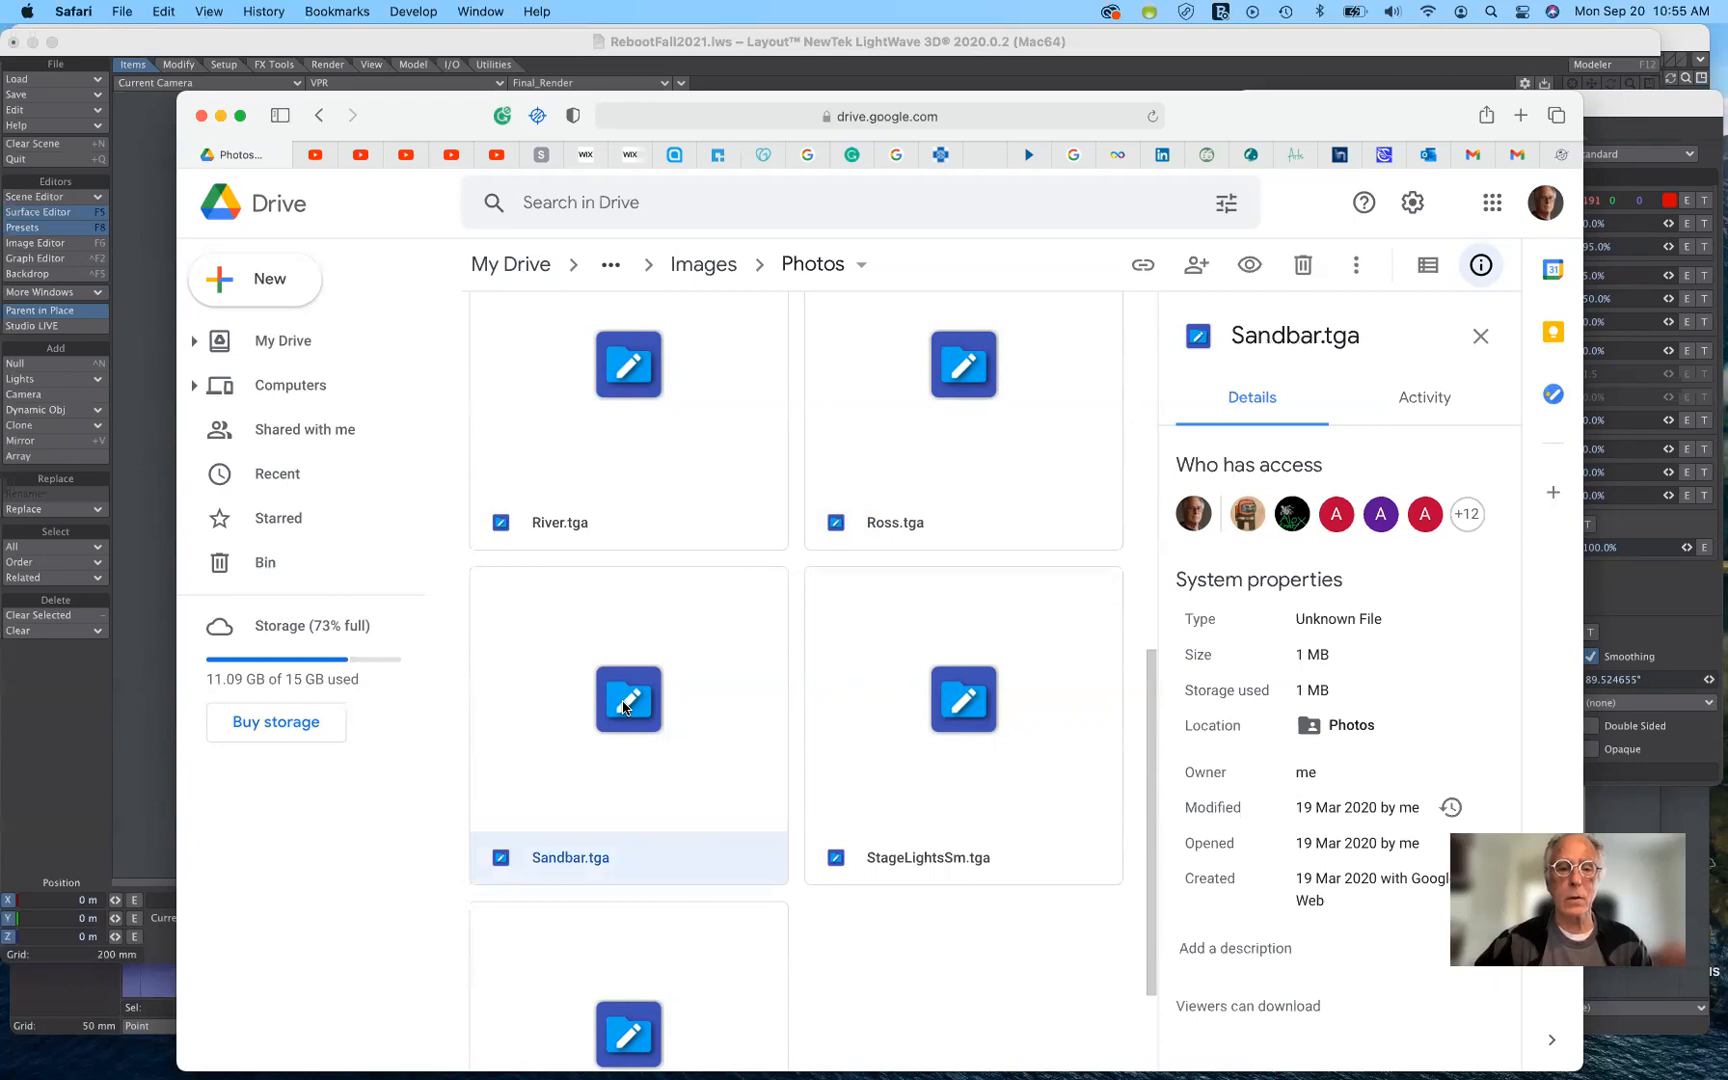
pyautogui.rightClick(623, 707)
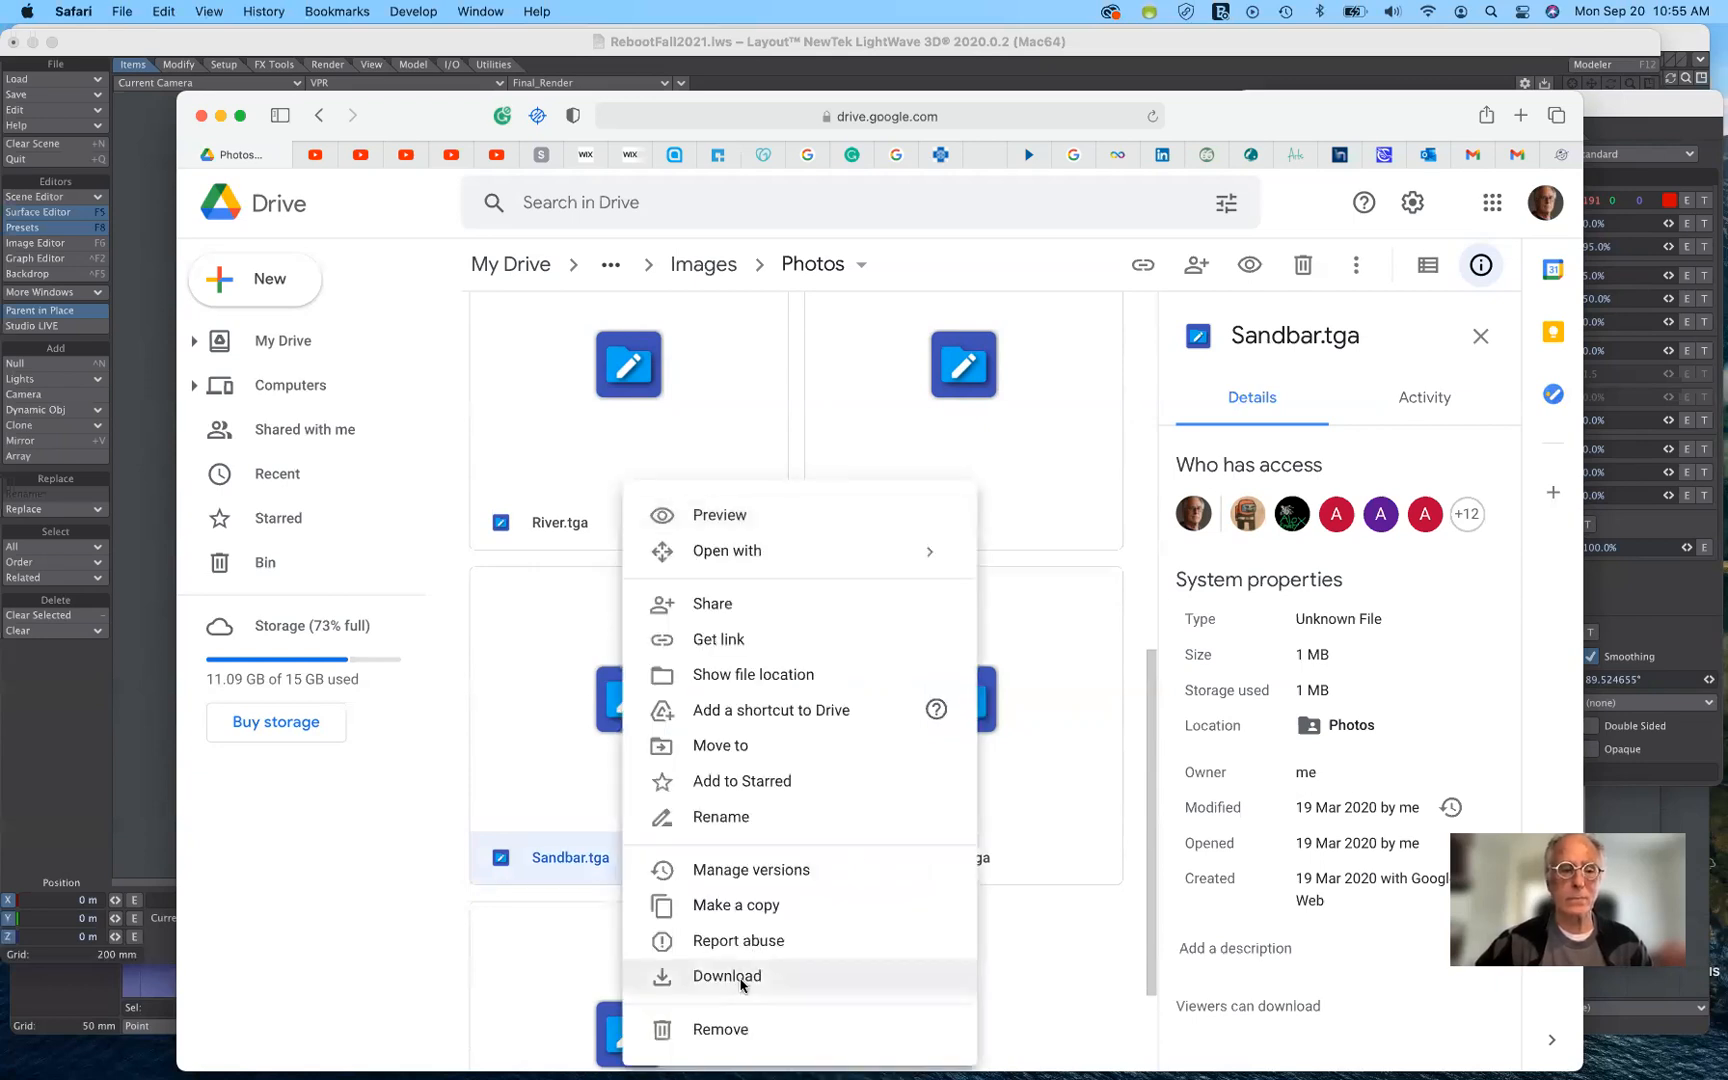
pyautogui.click(741, 985)
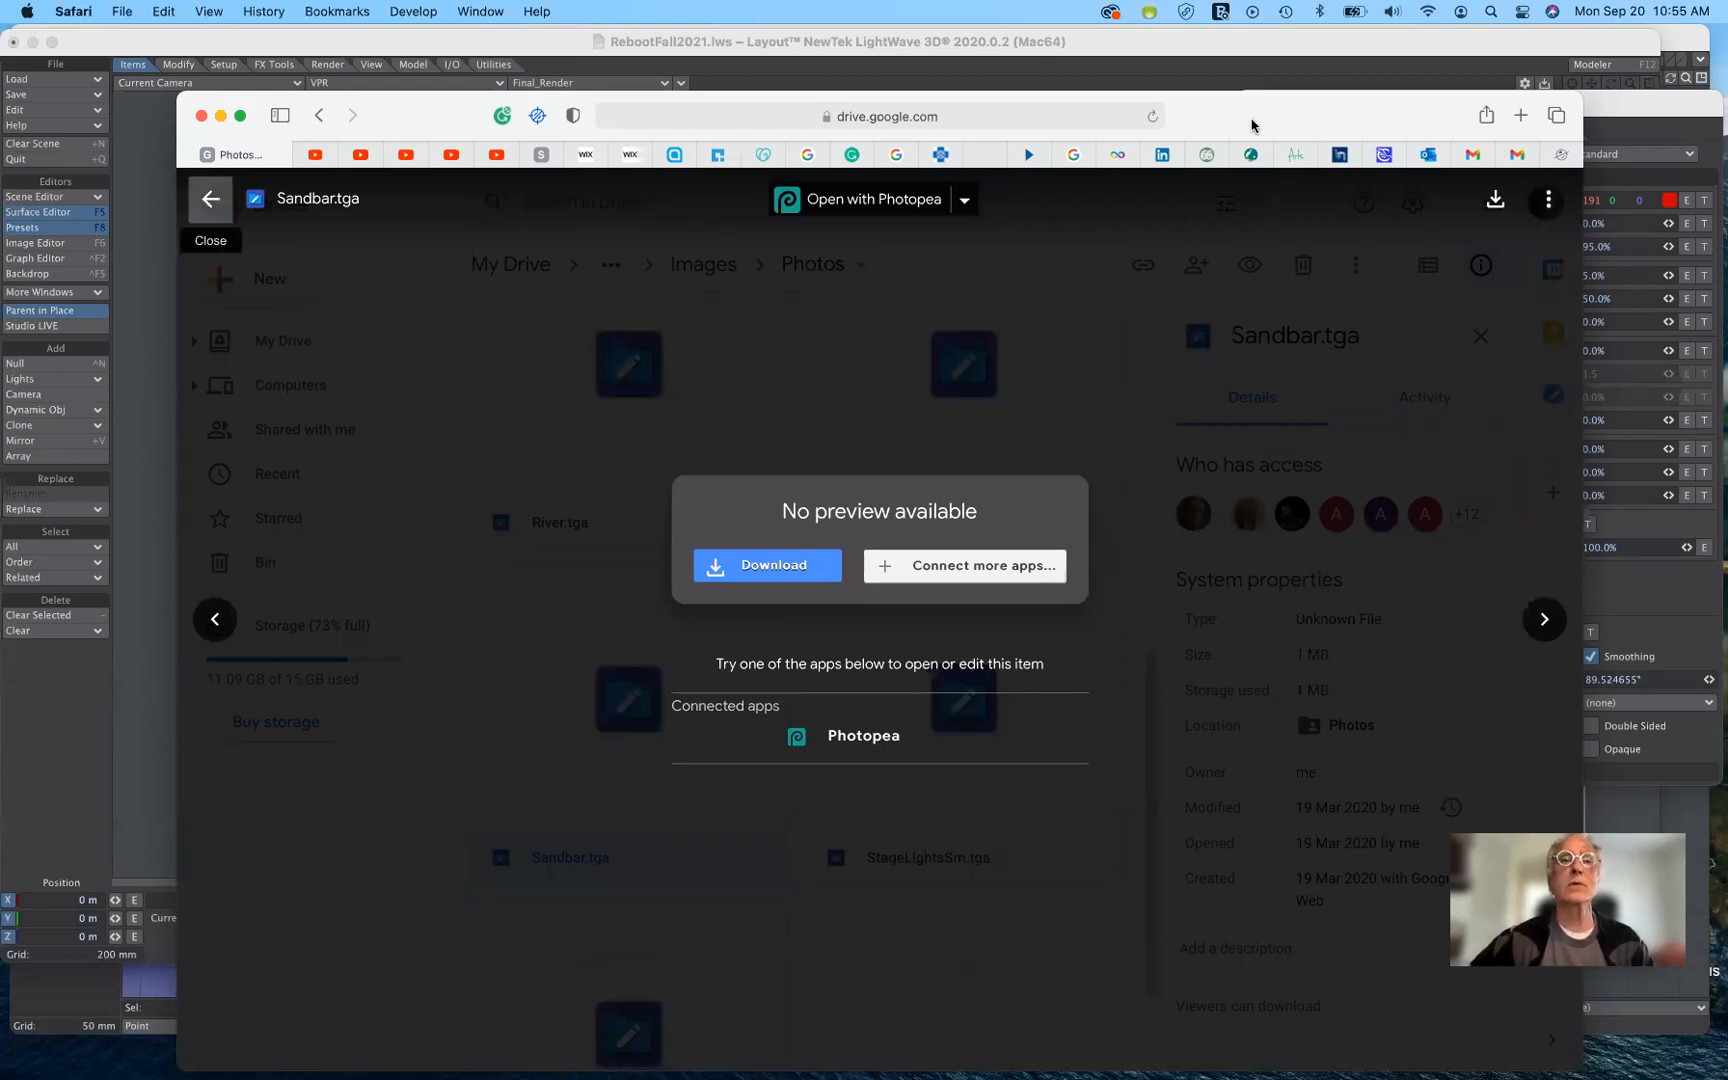
pyautogui.press('Escape')
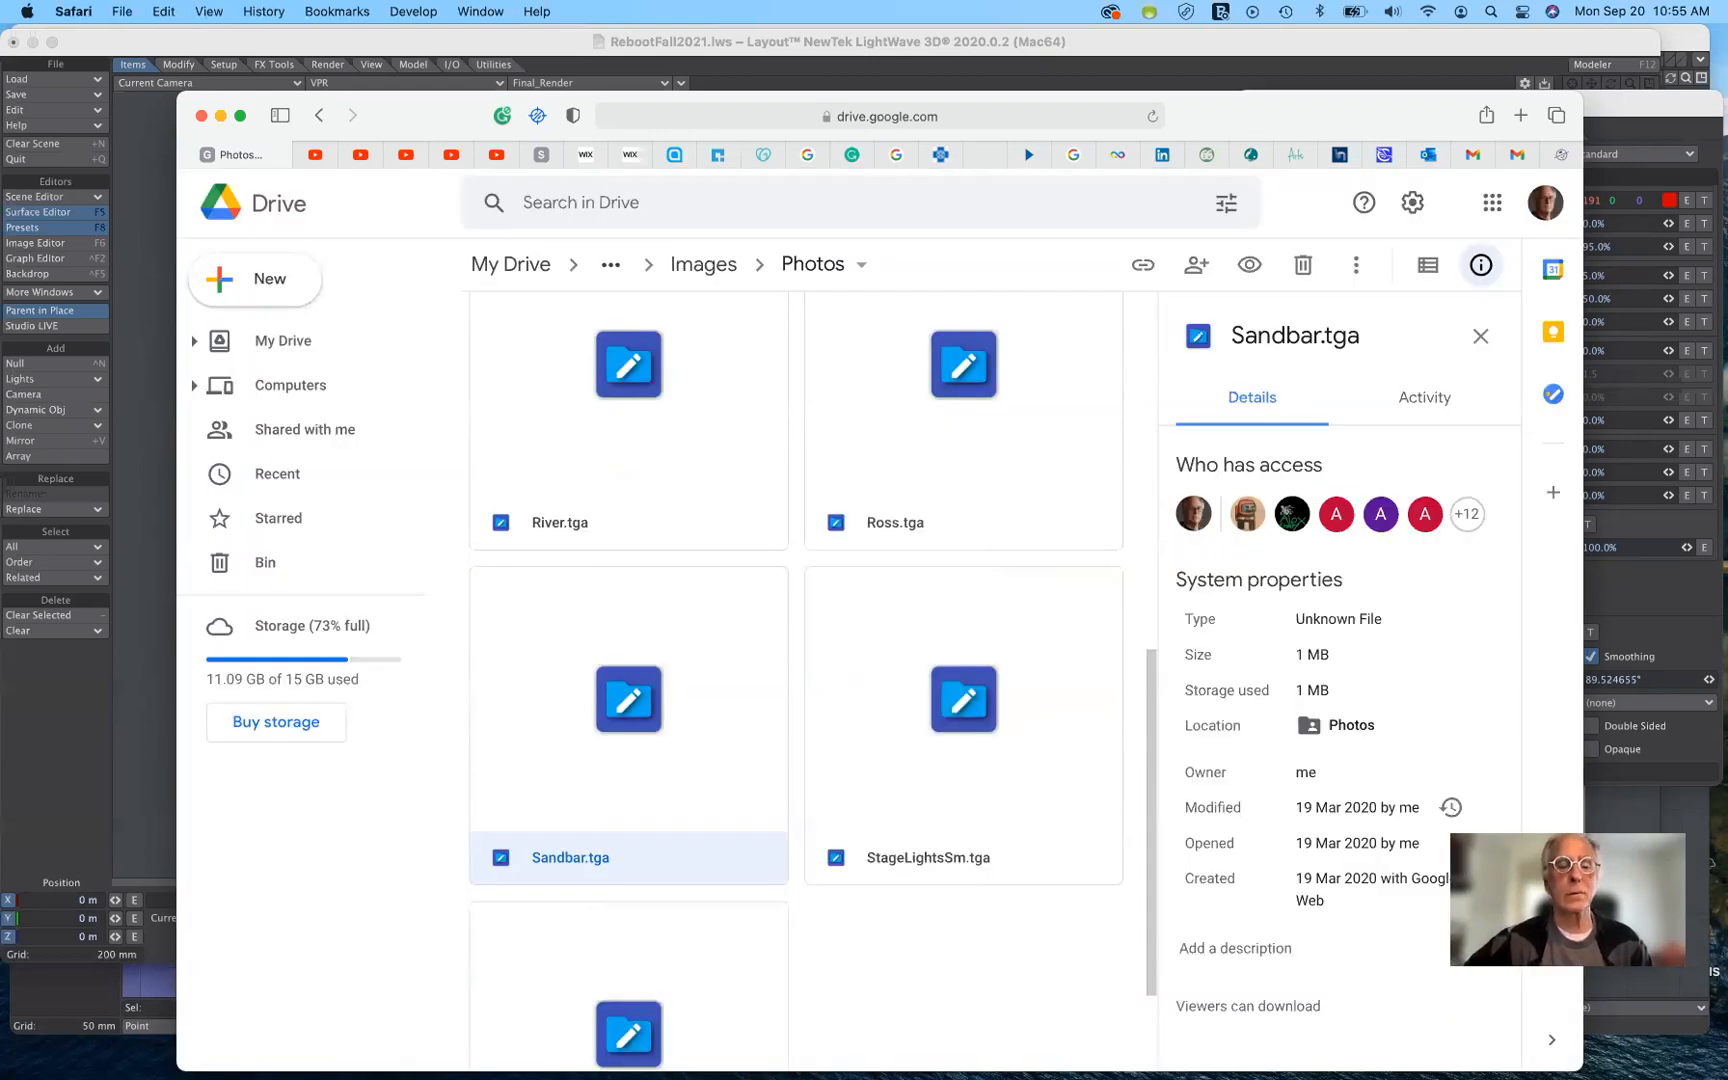
# Switch back to LightWave Layout and open the Downloads folder to load a background image from the Compositing settings.
pyautogui.press('super+m')
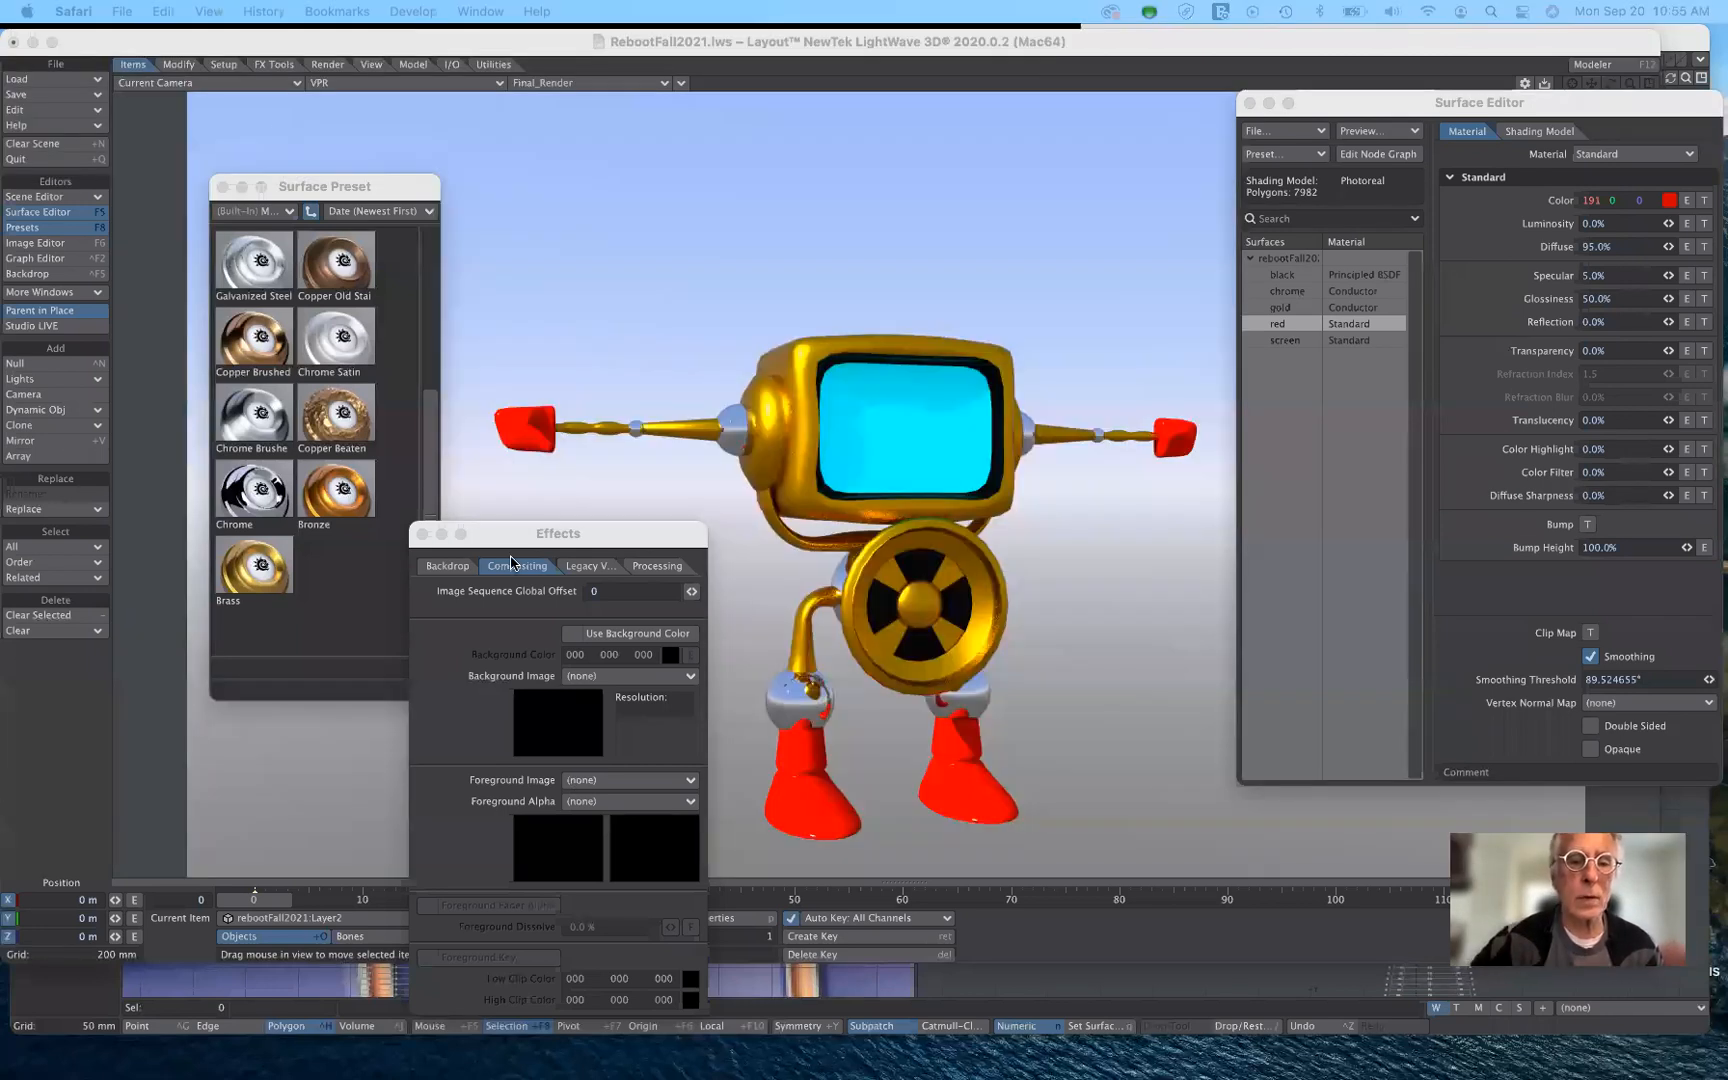
pyautogui.click(666, 684)
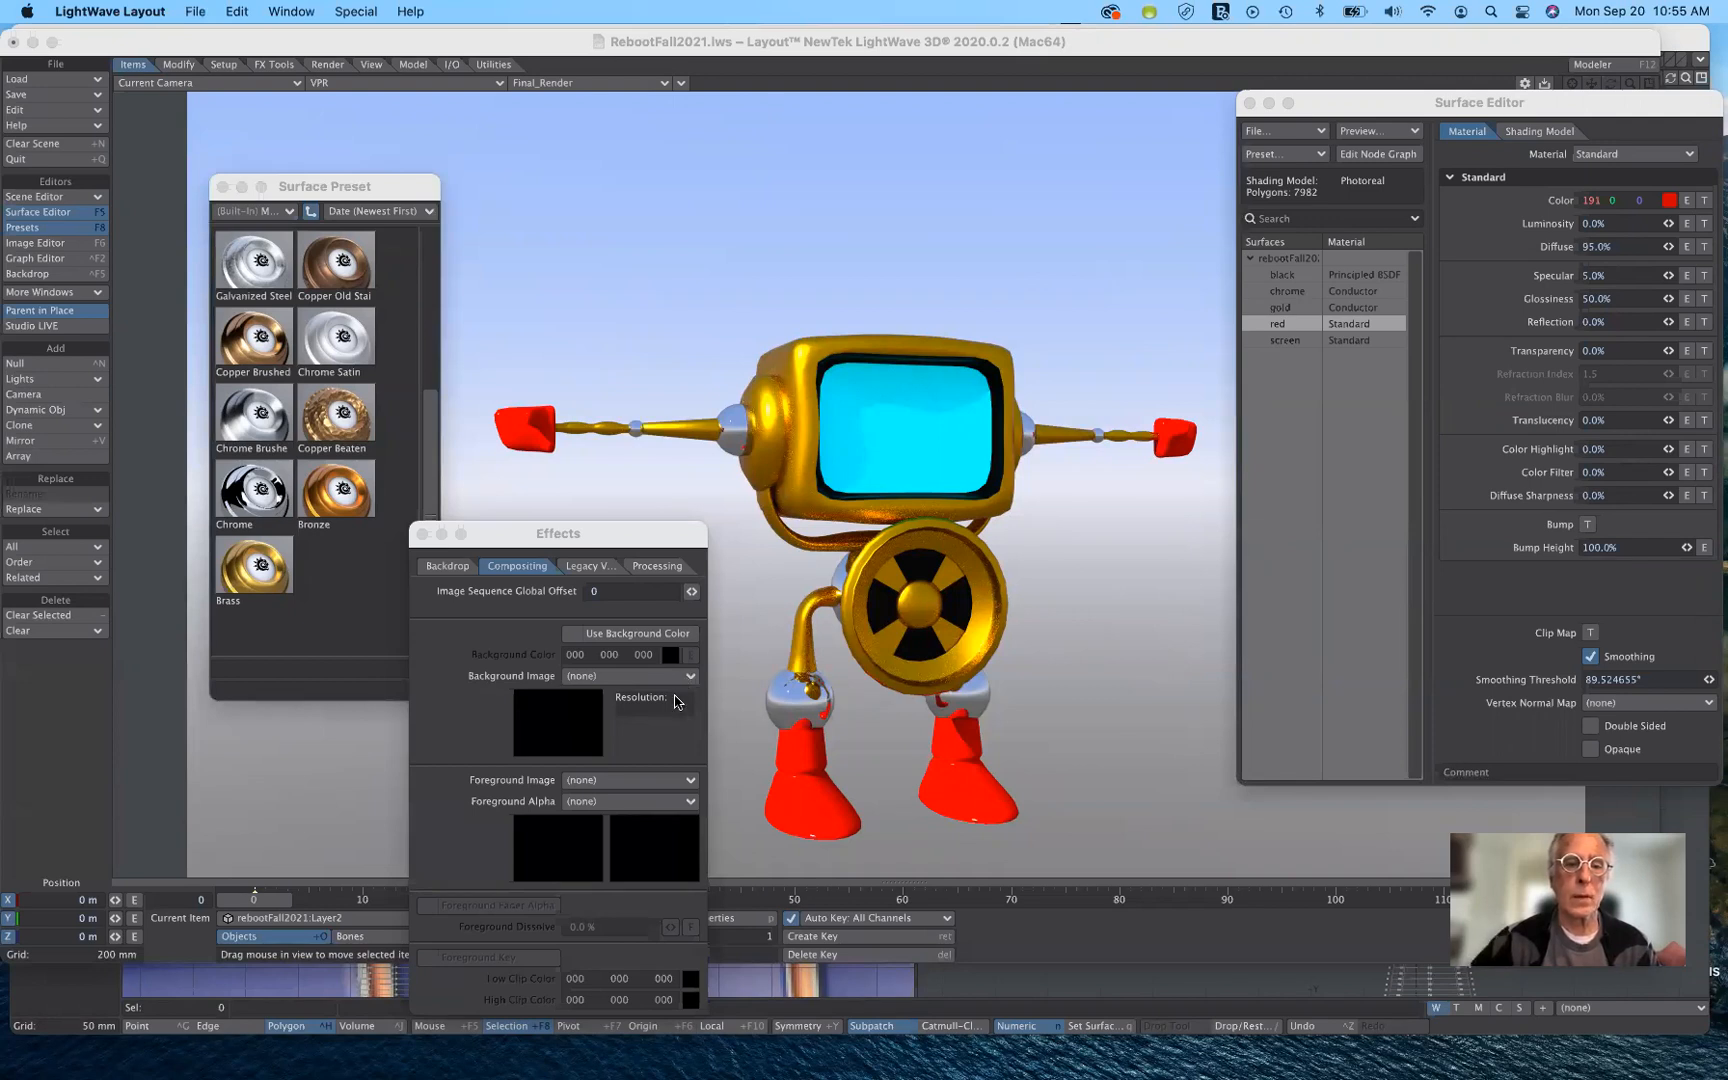
pyautogui.click(668, 677)
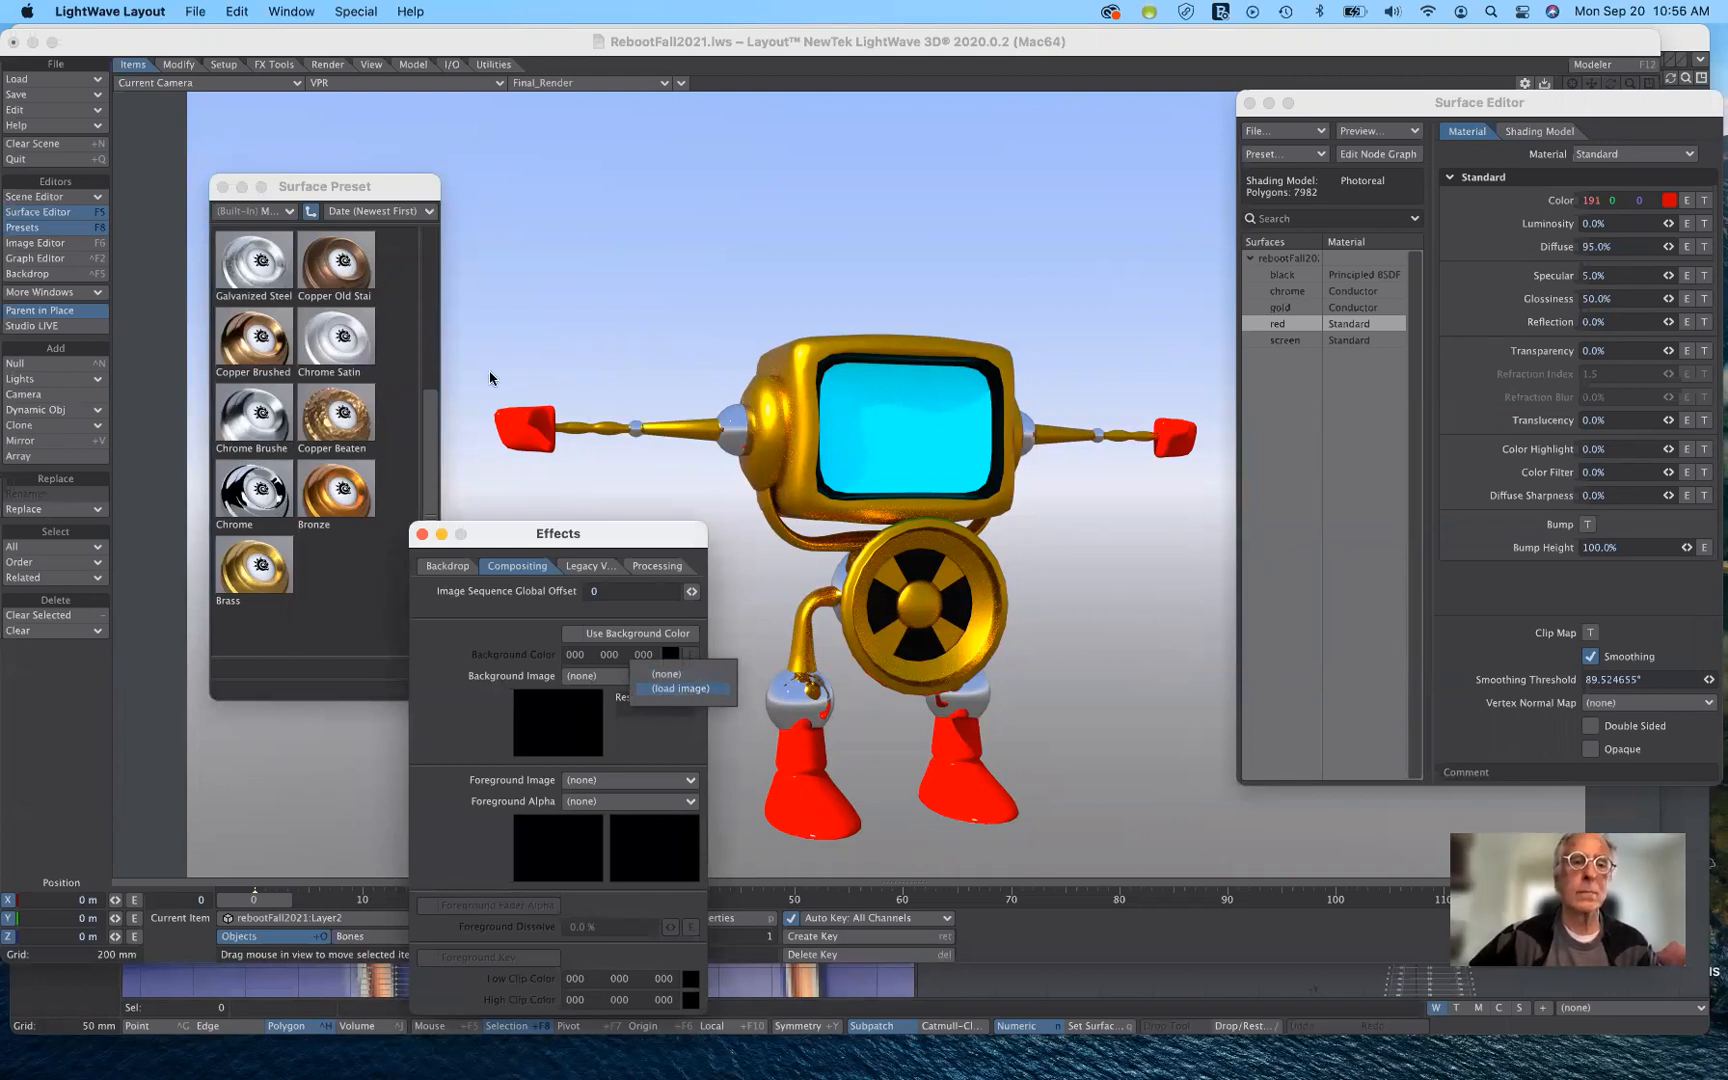
pyautogui.press('Return')
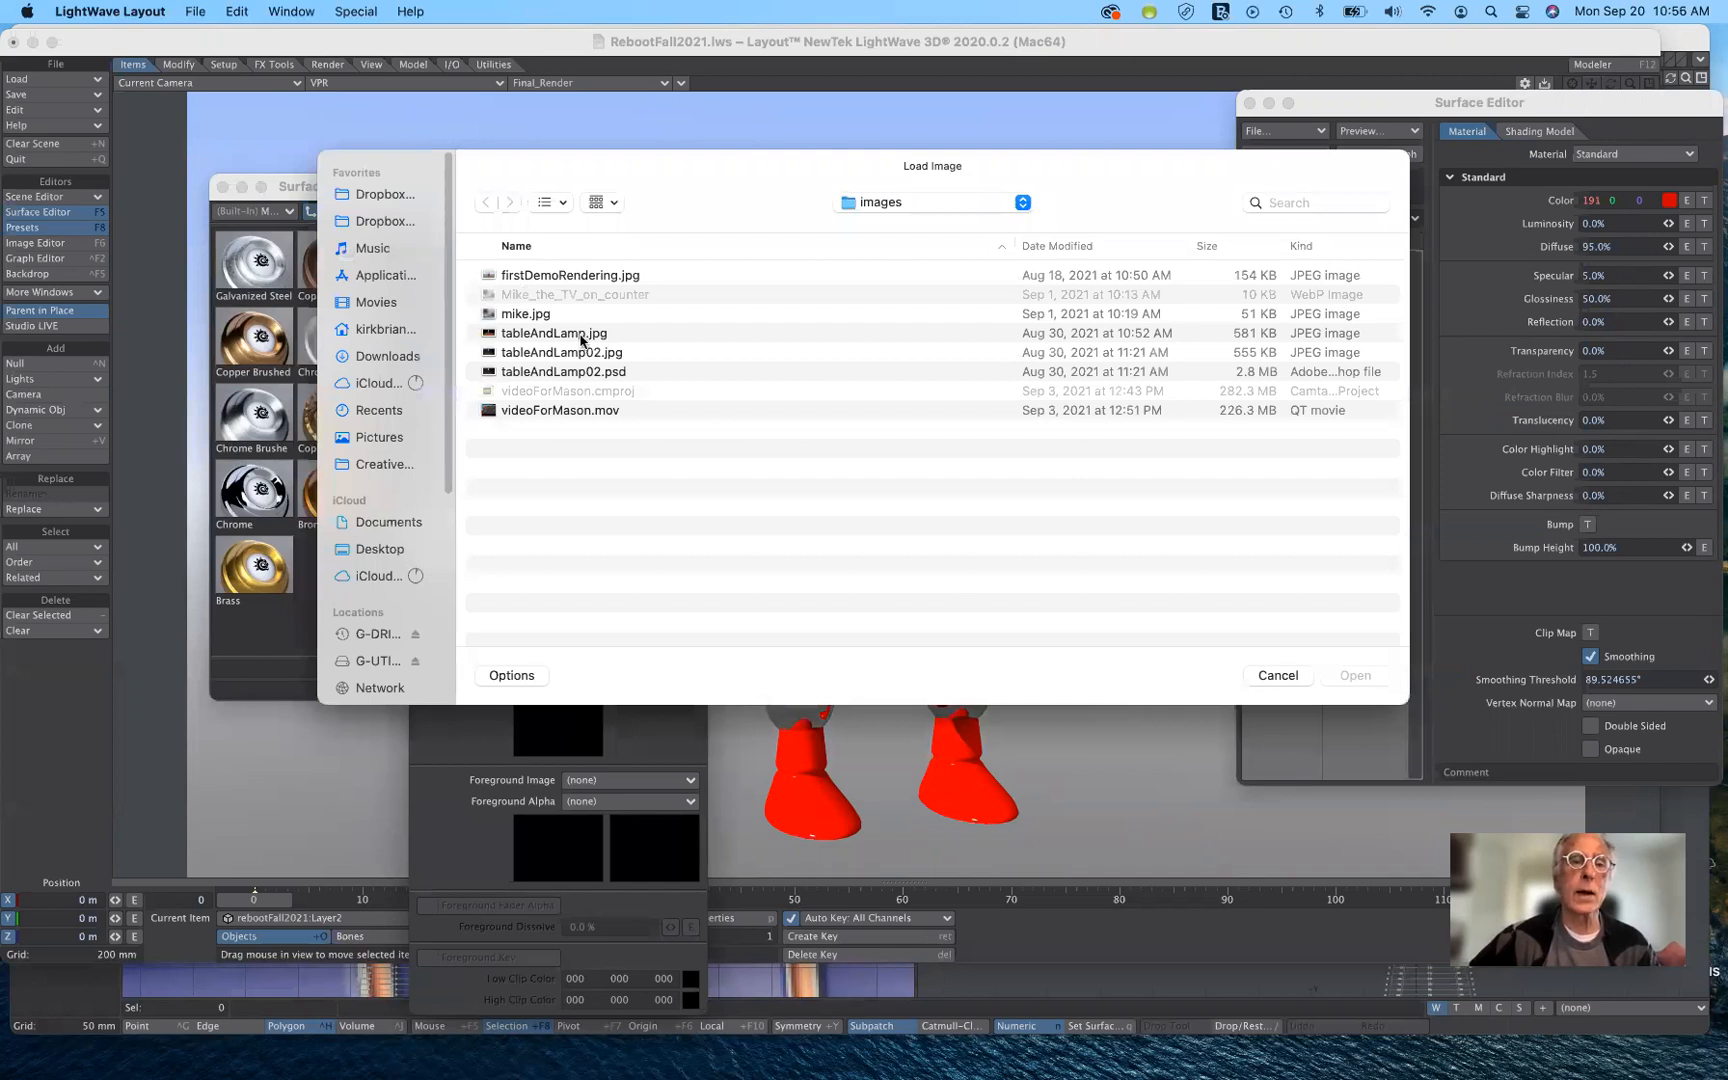
pyautogui.click(341, 357)
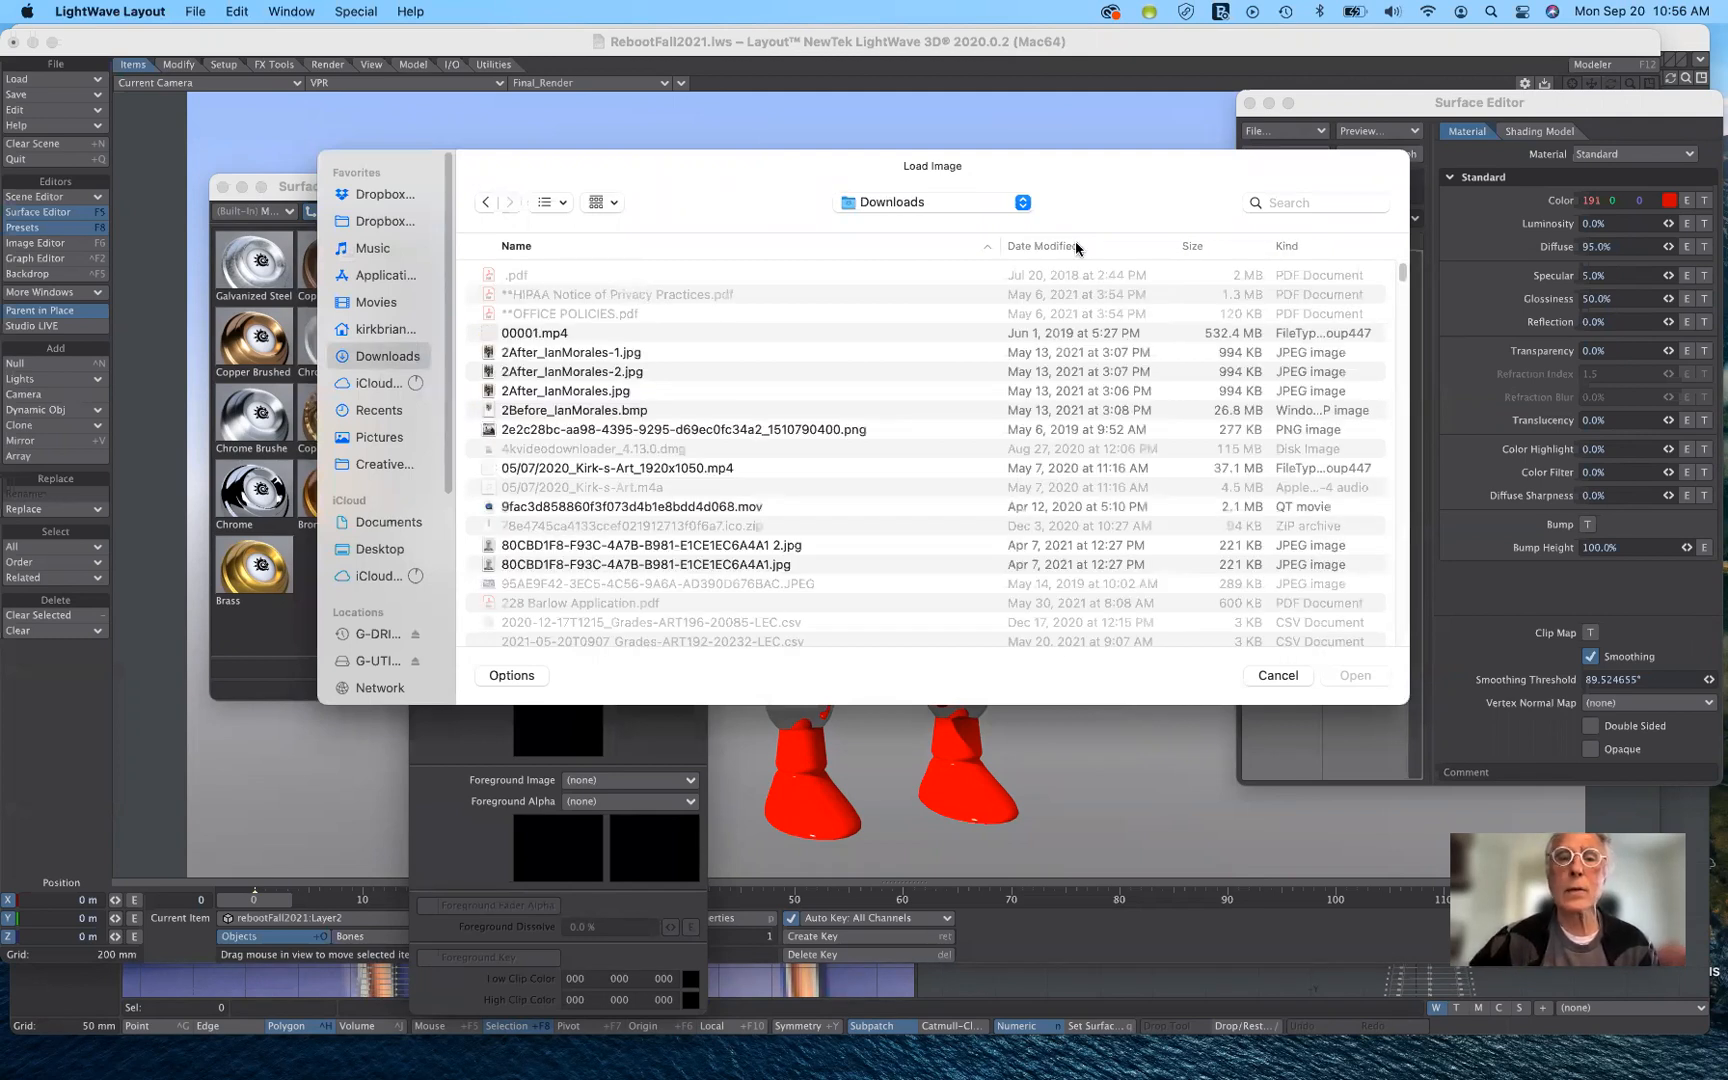
# Sort the Downloads files by name, date modified and kind, and look through them for the downloaded background picture.
pyautogui.click(929, 245)
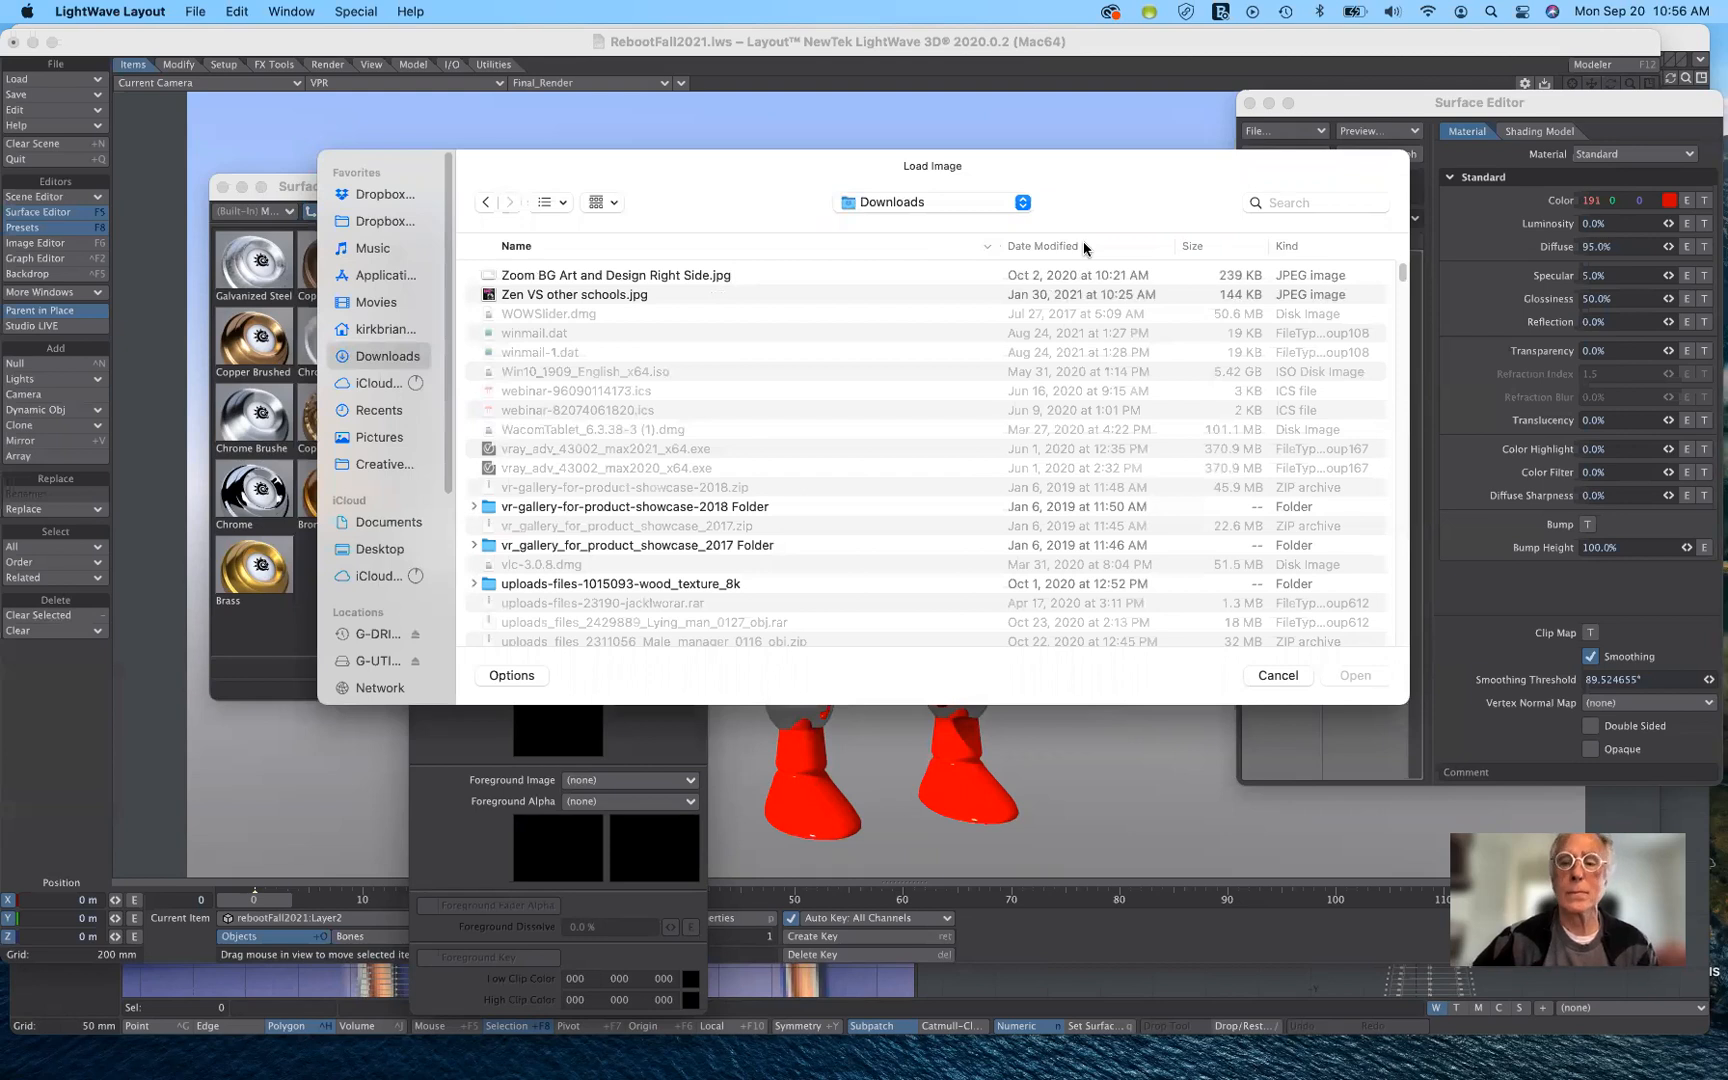
pyautogui.click(1055, 250)
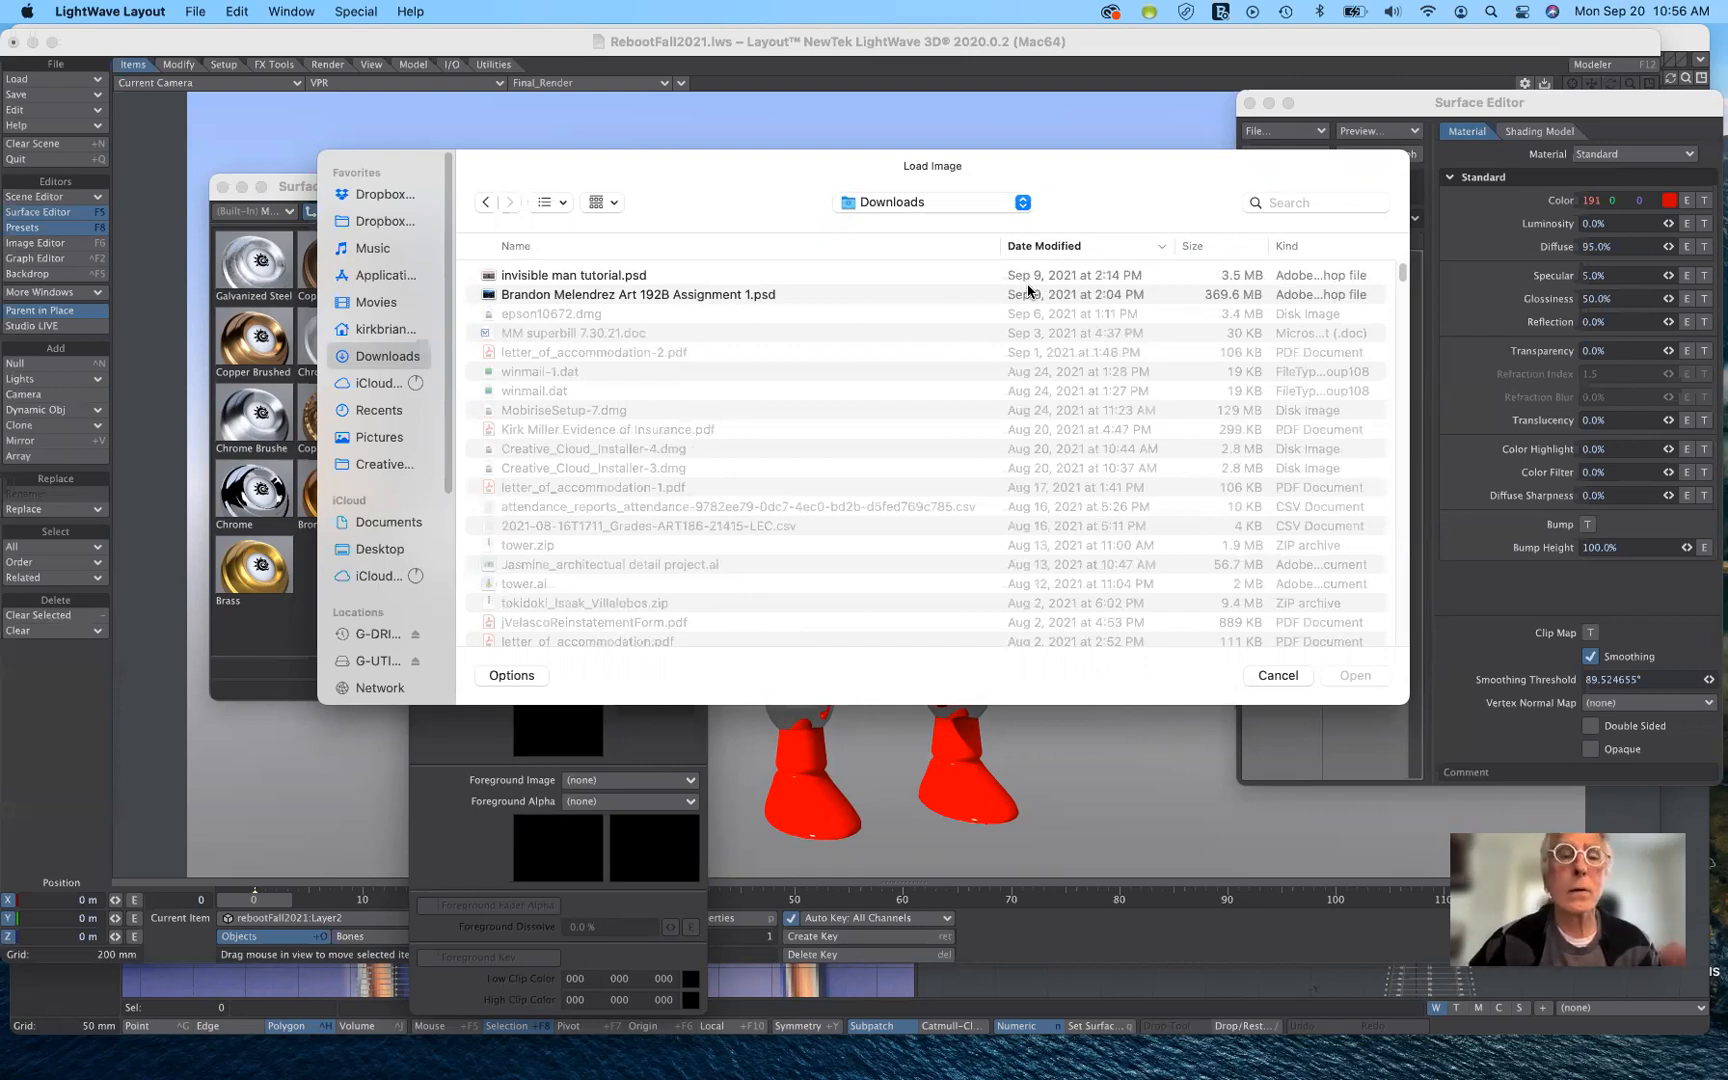
pyautogui.click(968, 250)
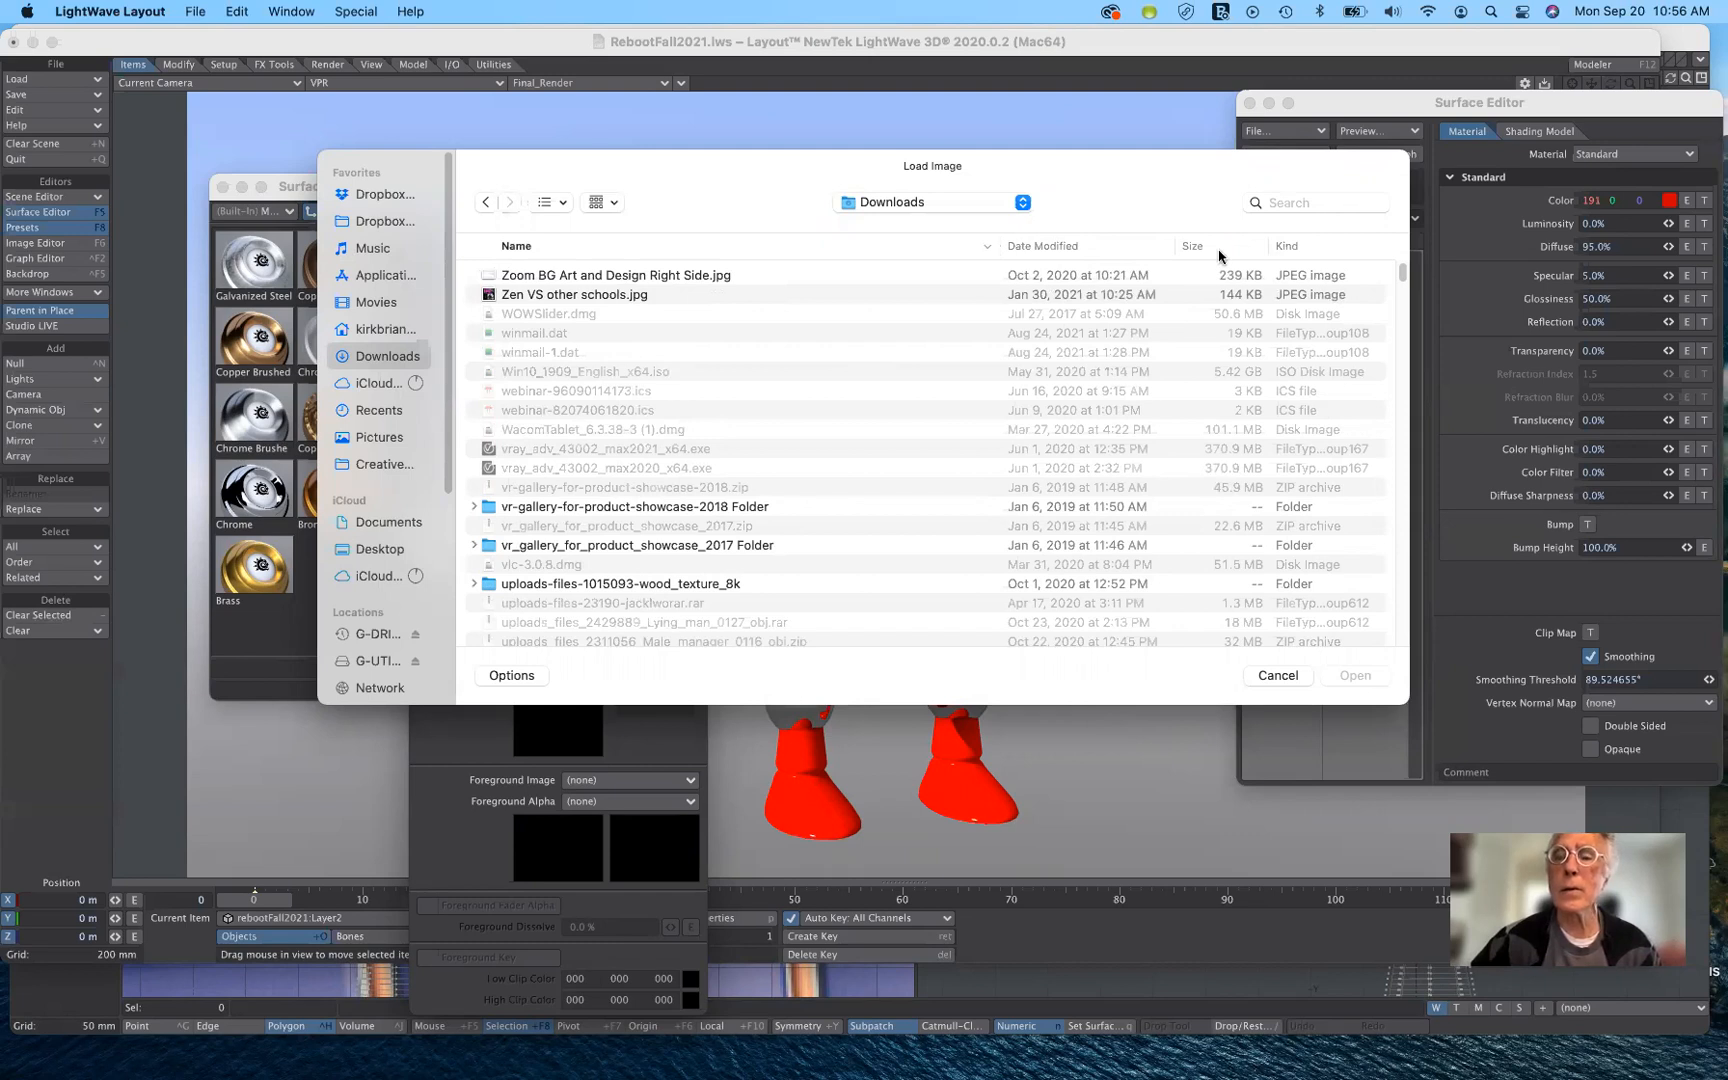
pyautogui.click(1305, 246)
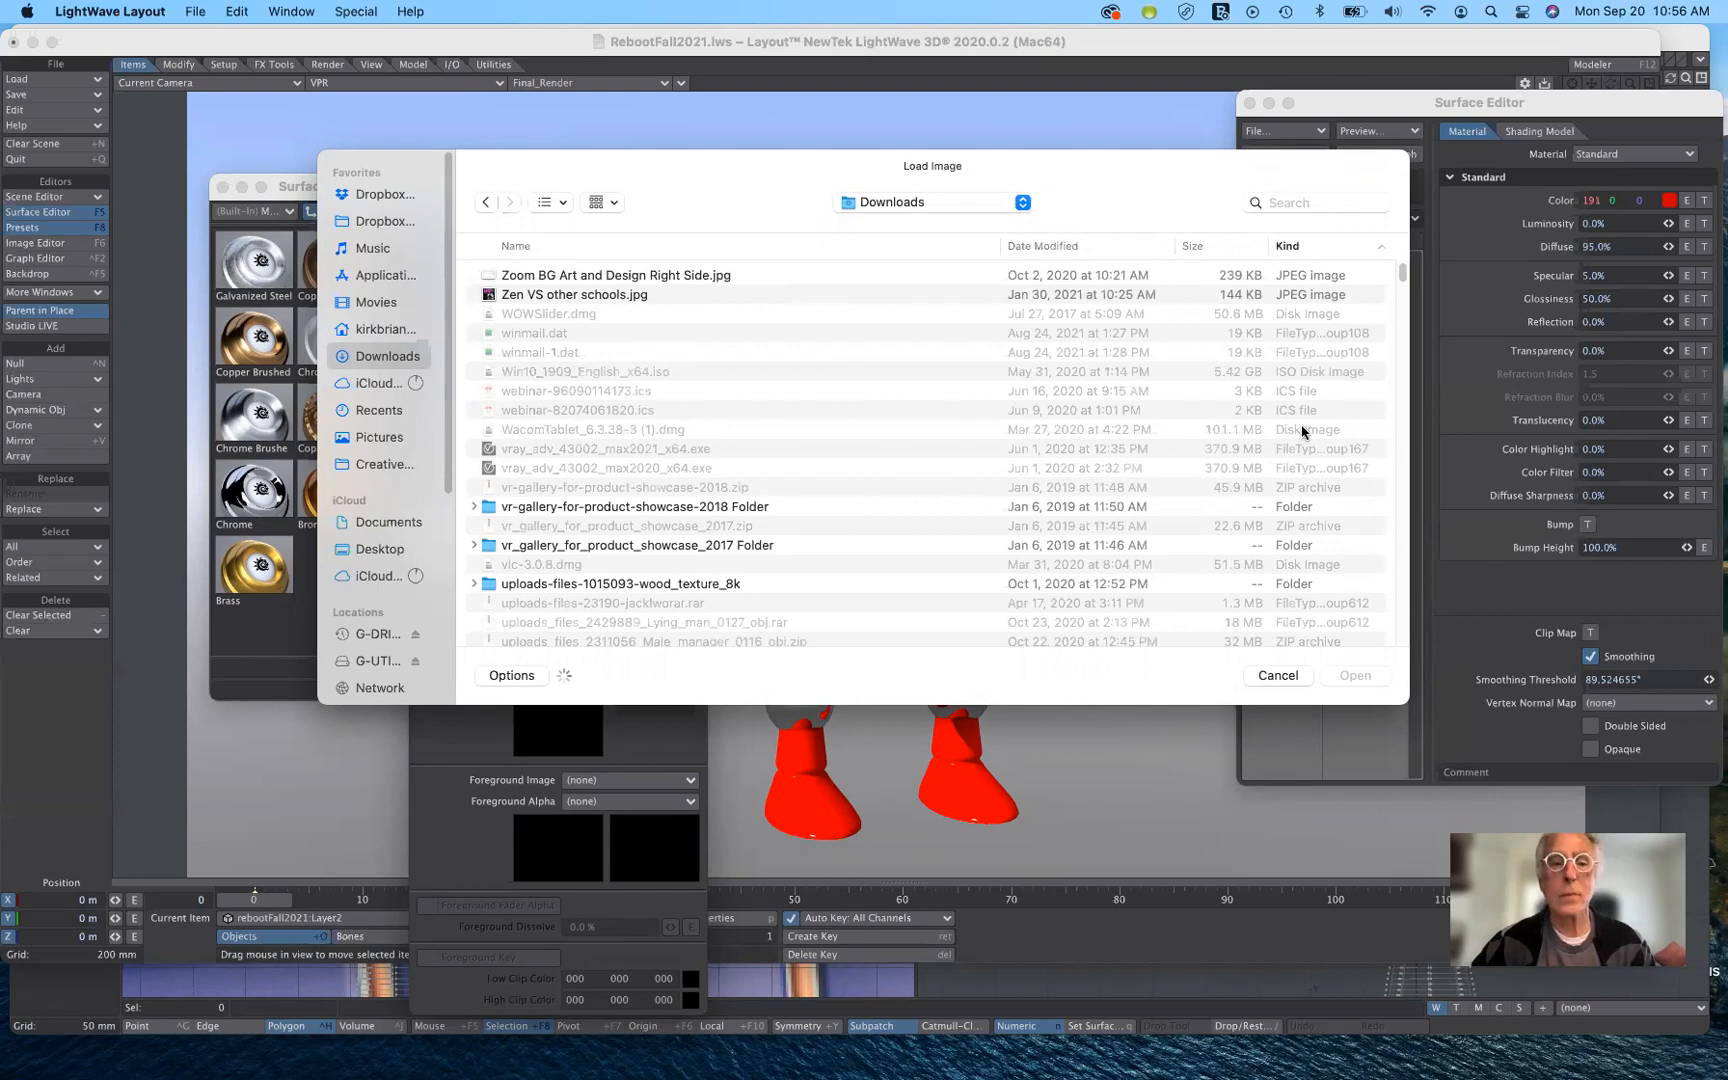
pyautogui.scroll(-5, 1302, 432)
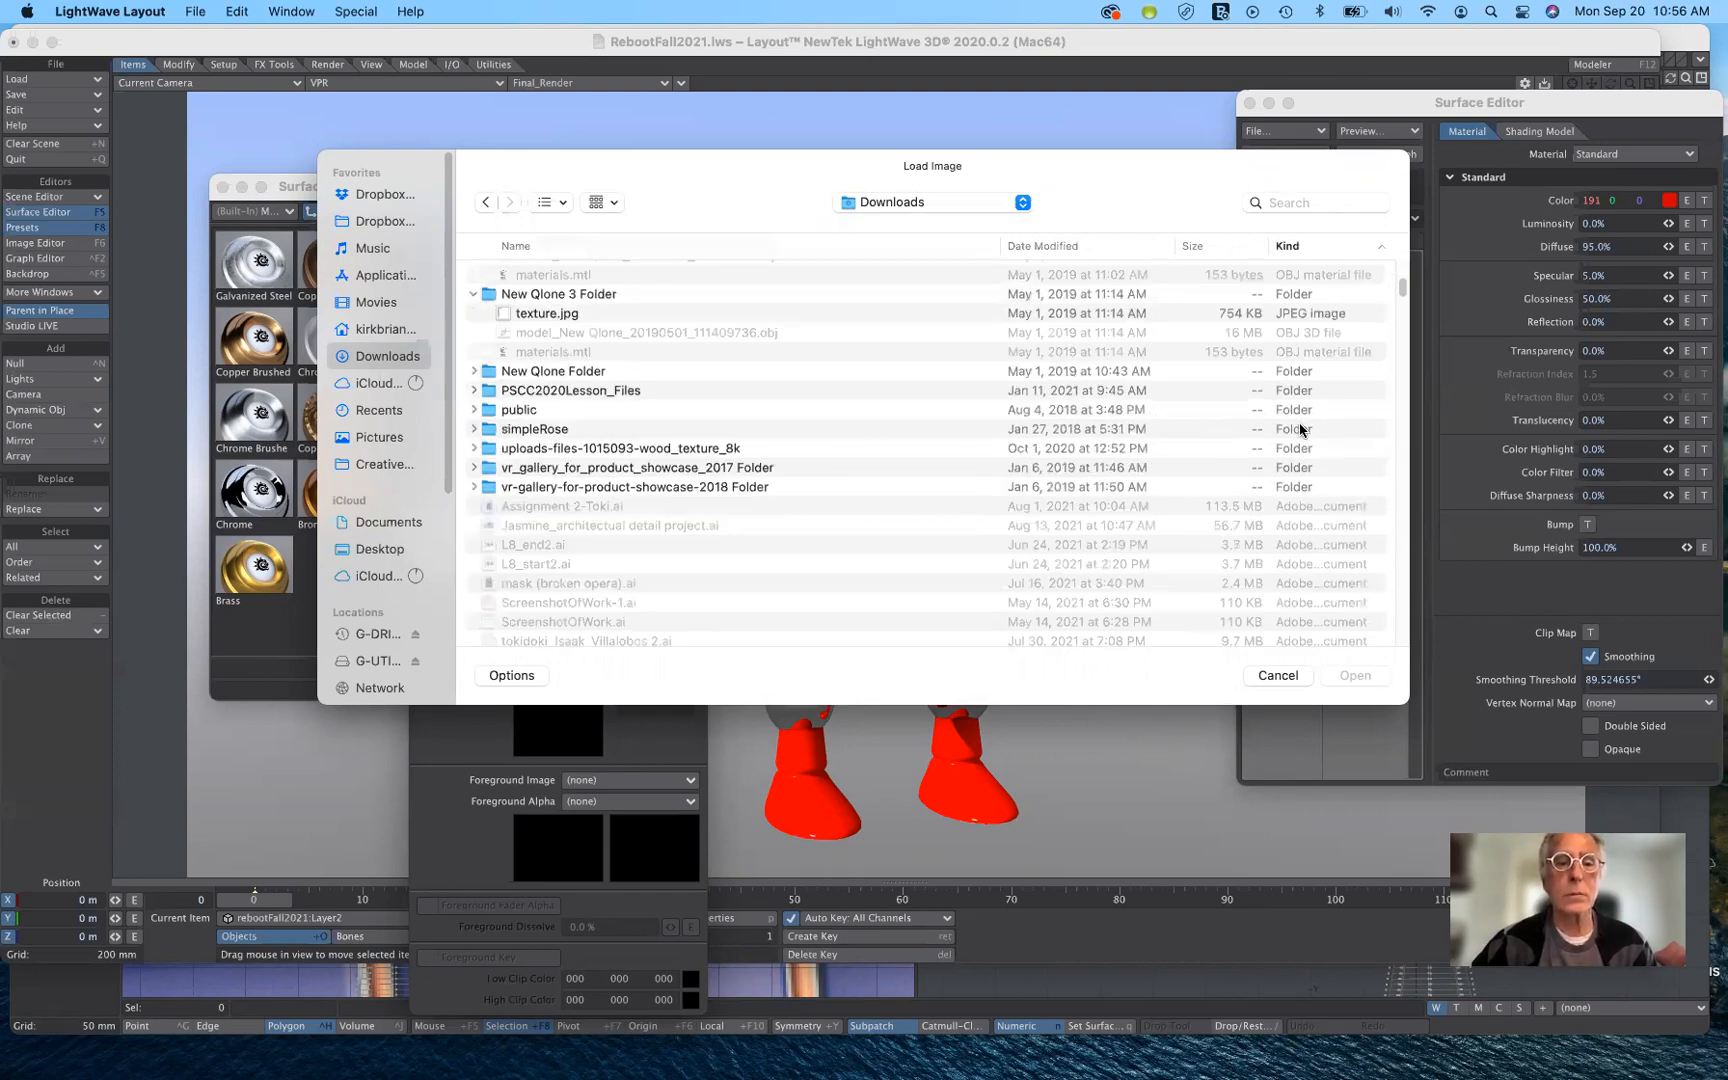
pyautogui.scroll(-4, 1302, 432)
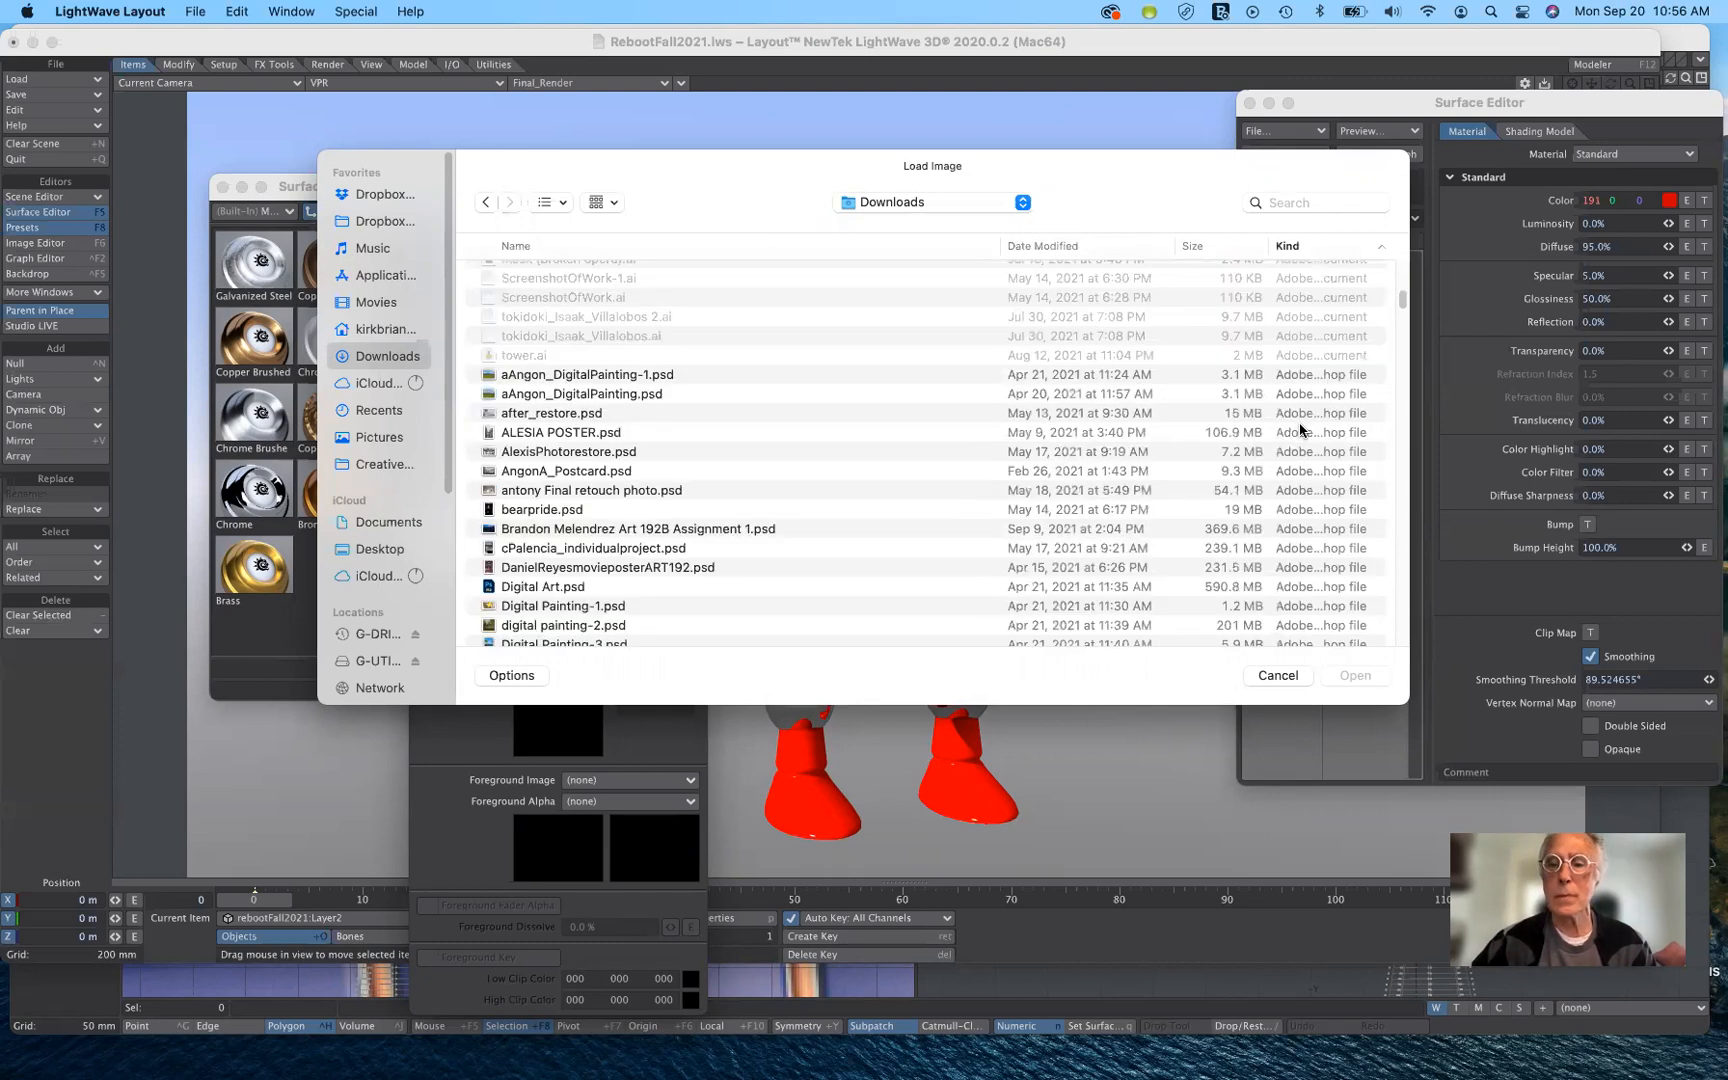
pyautogui.scroll(-6, 1302, 432)
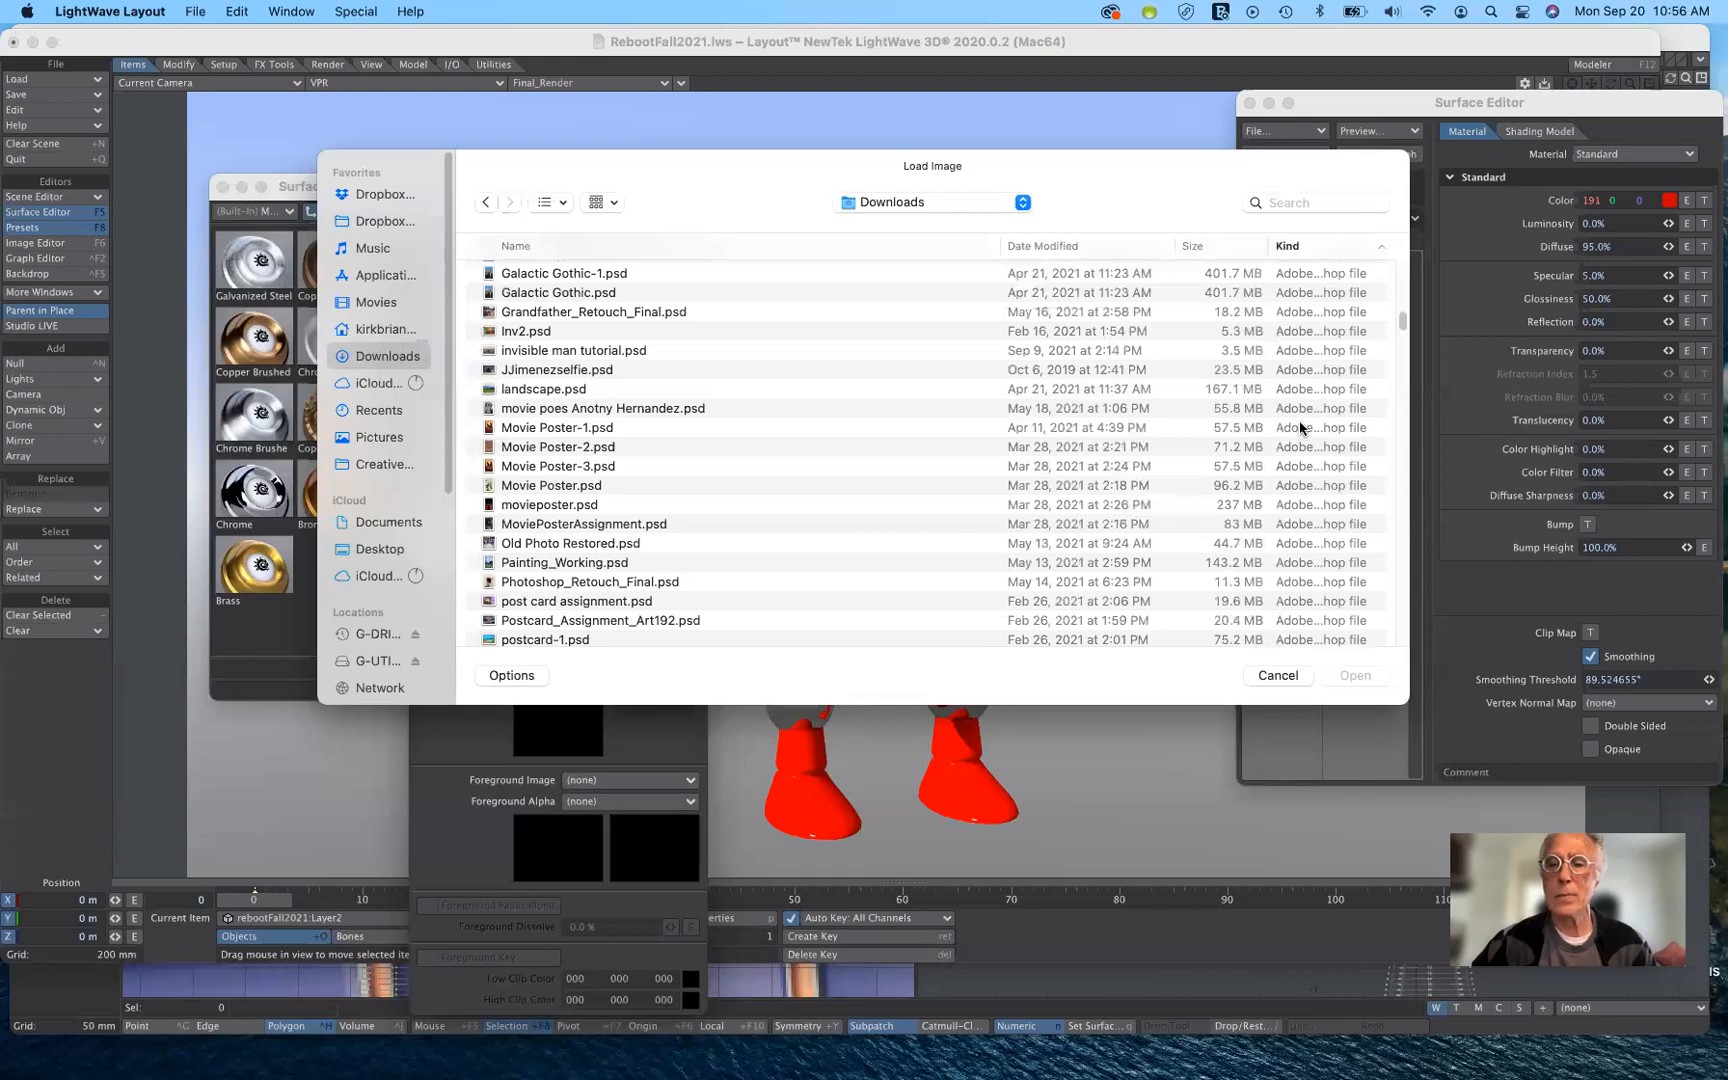
pyautogui.scroll(-5, 1301, 430)
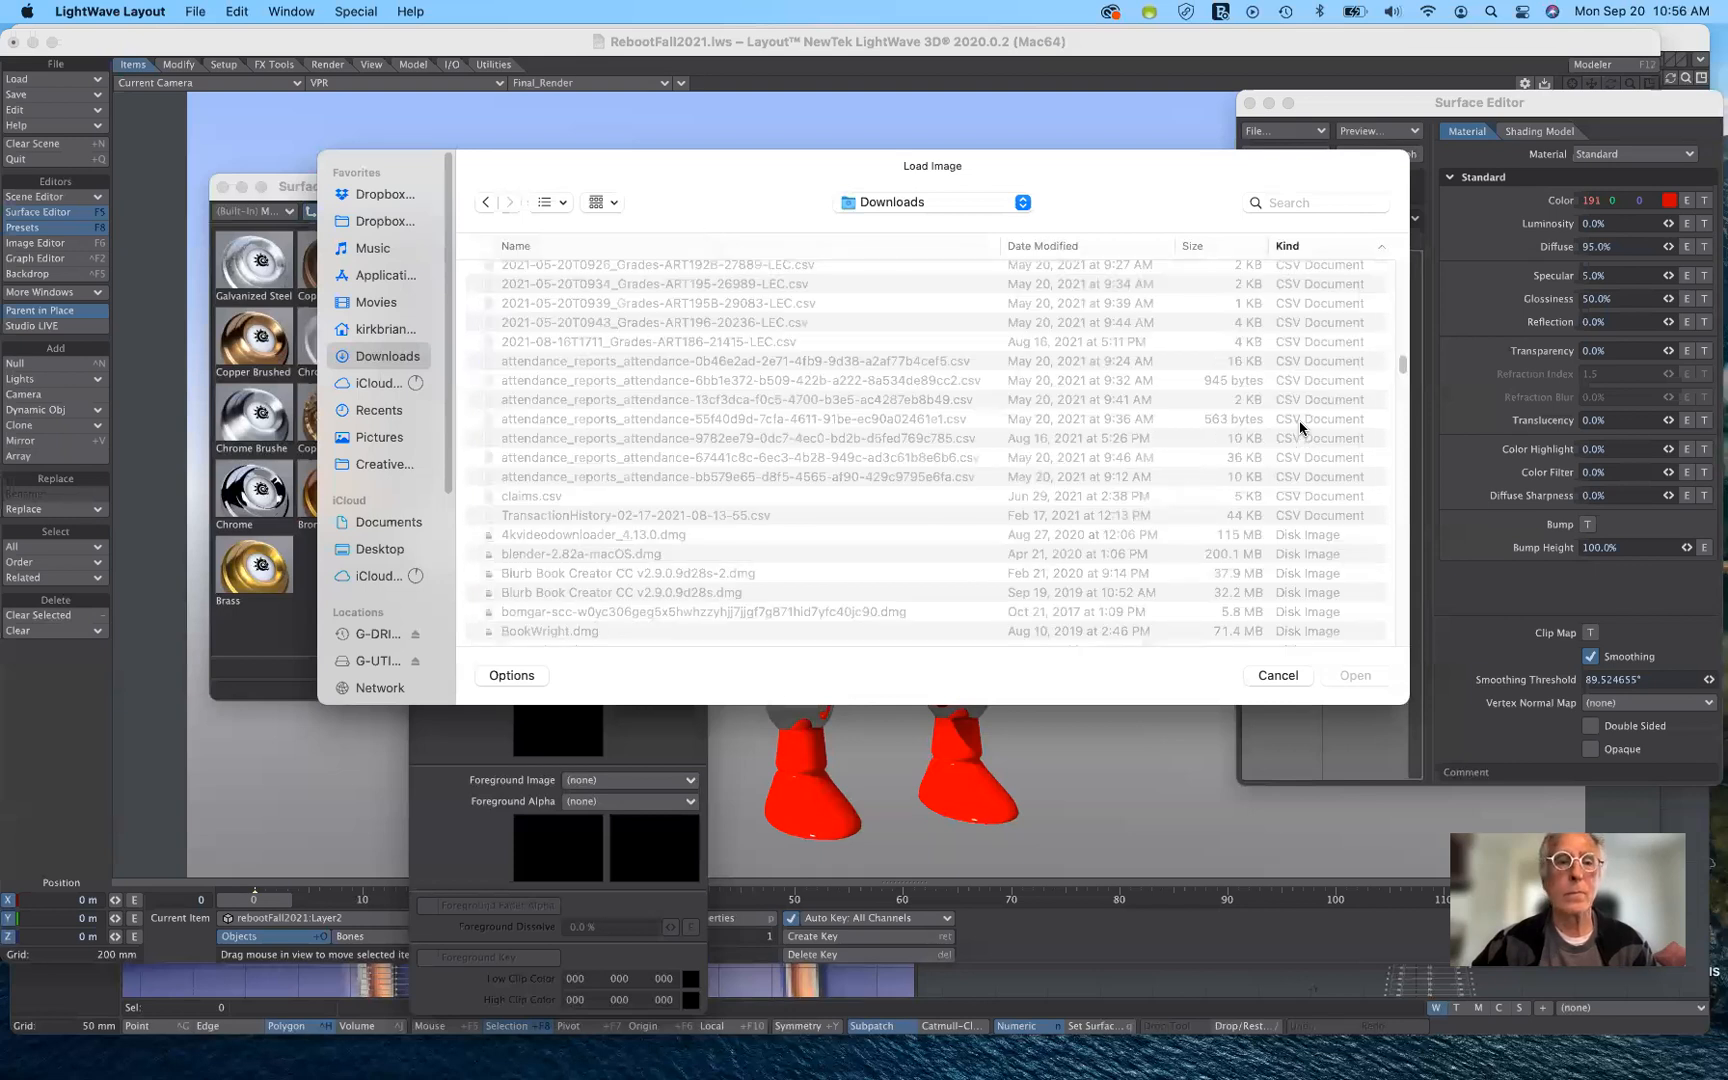
pyautogui.scroll(-5, 1299, 420)
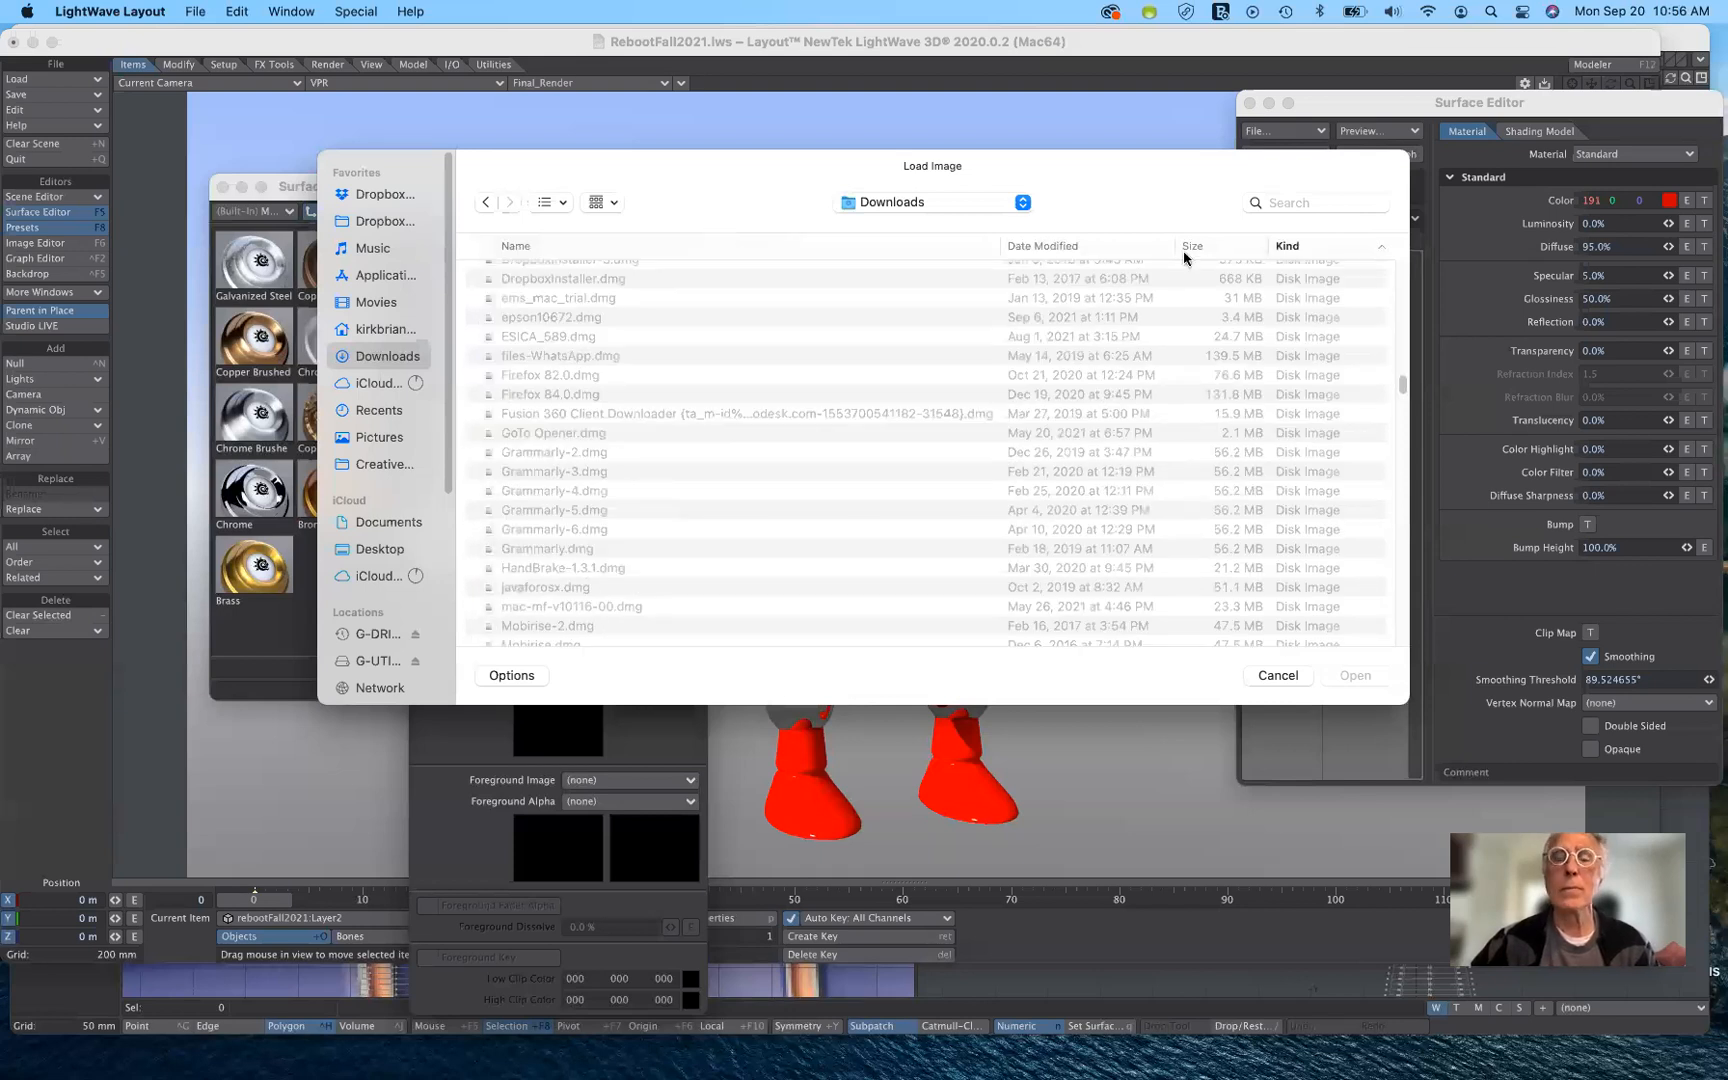
pyautogui.scroll(3, 1183, 250)
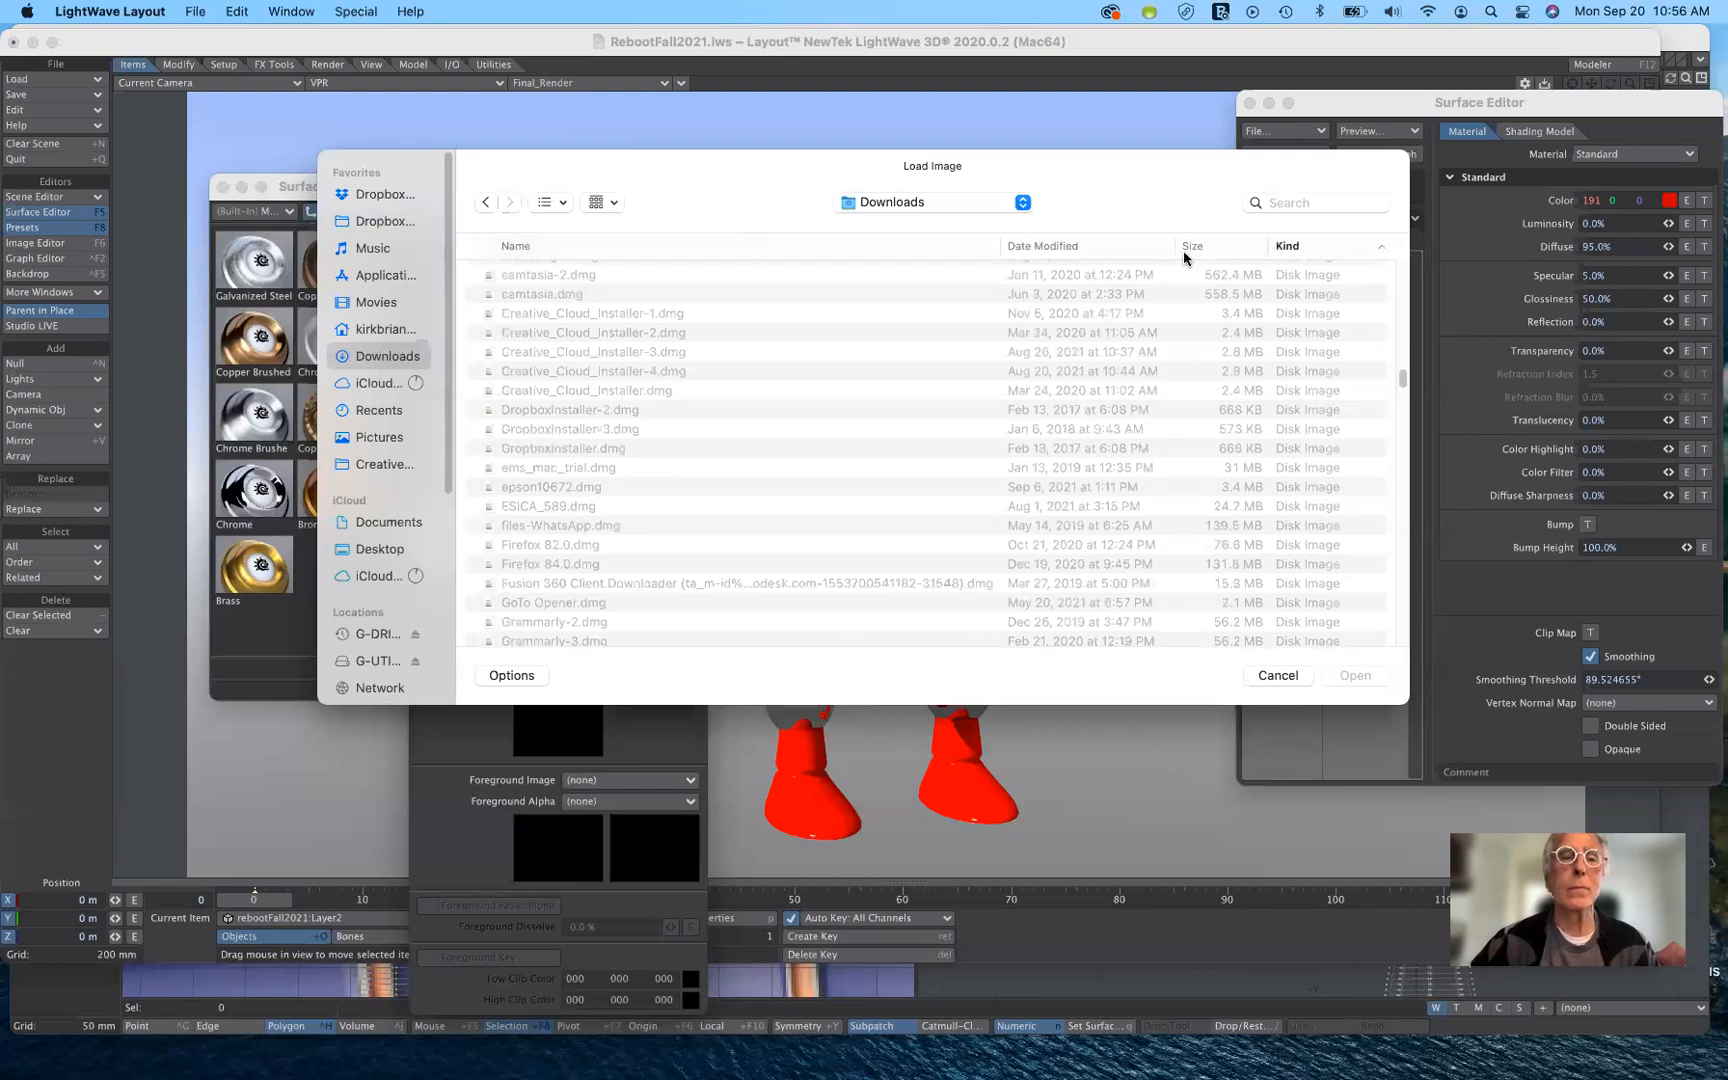
# Sort Downloads by name in descending order, look through the list for a background picture and close the file browser without loading one.
pyautogui.click(803, 246)
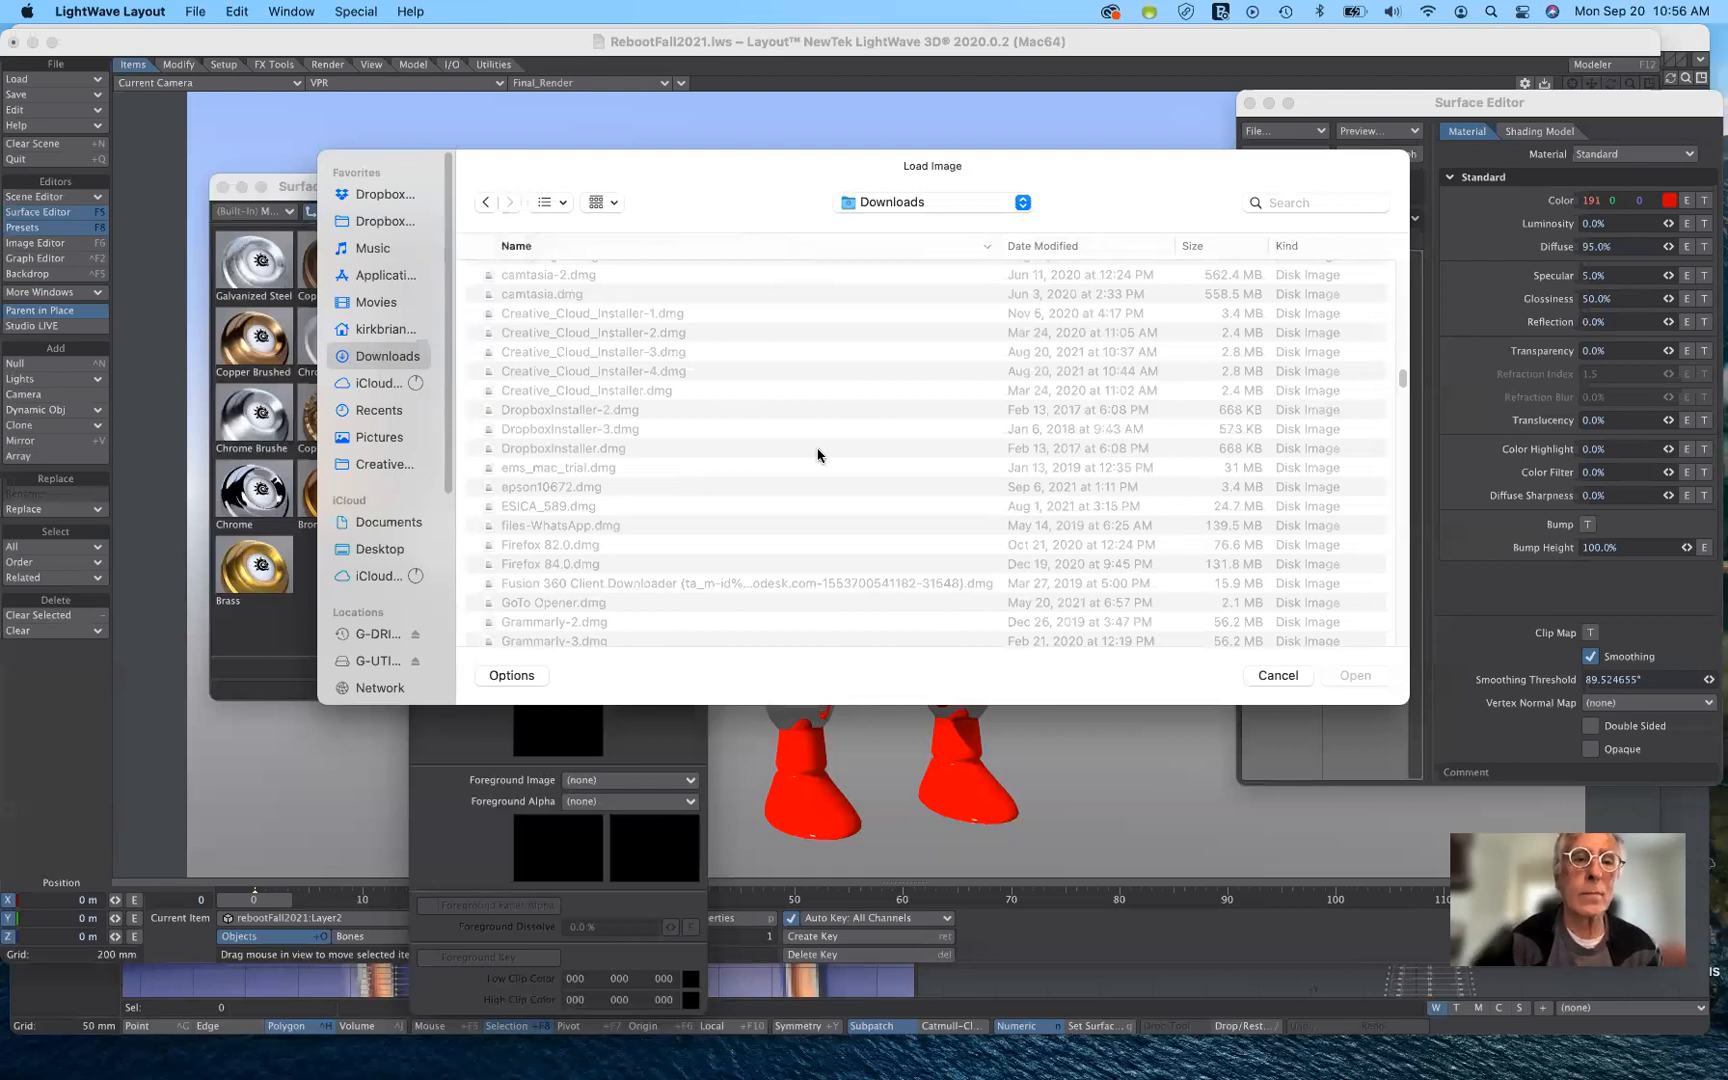
pyautogui.scroll(-15, 818, 455)
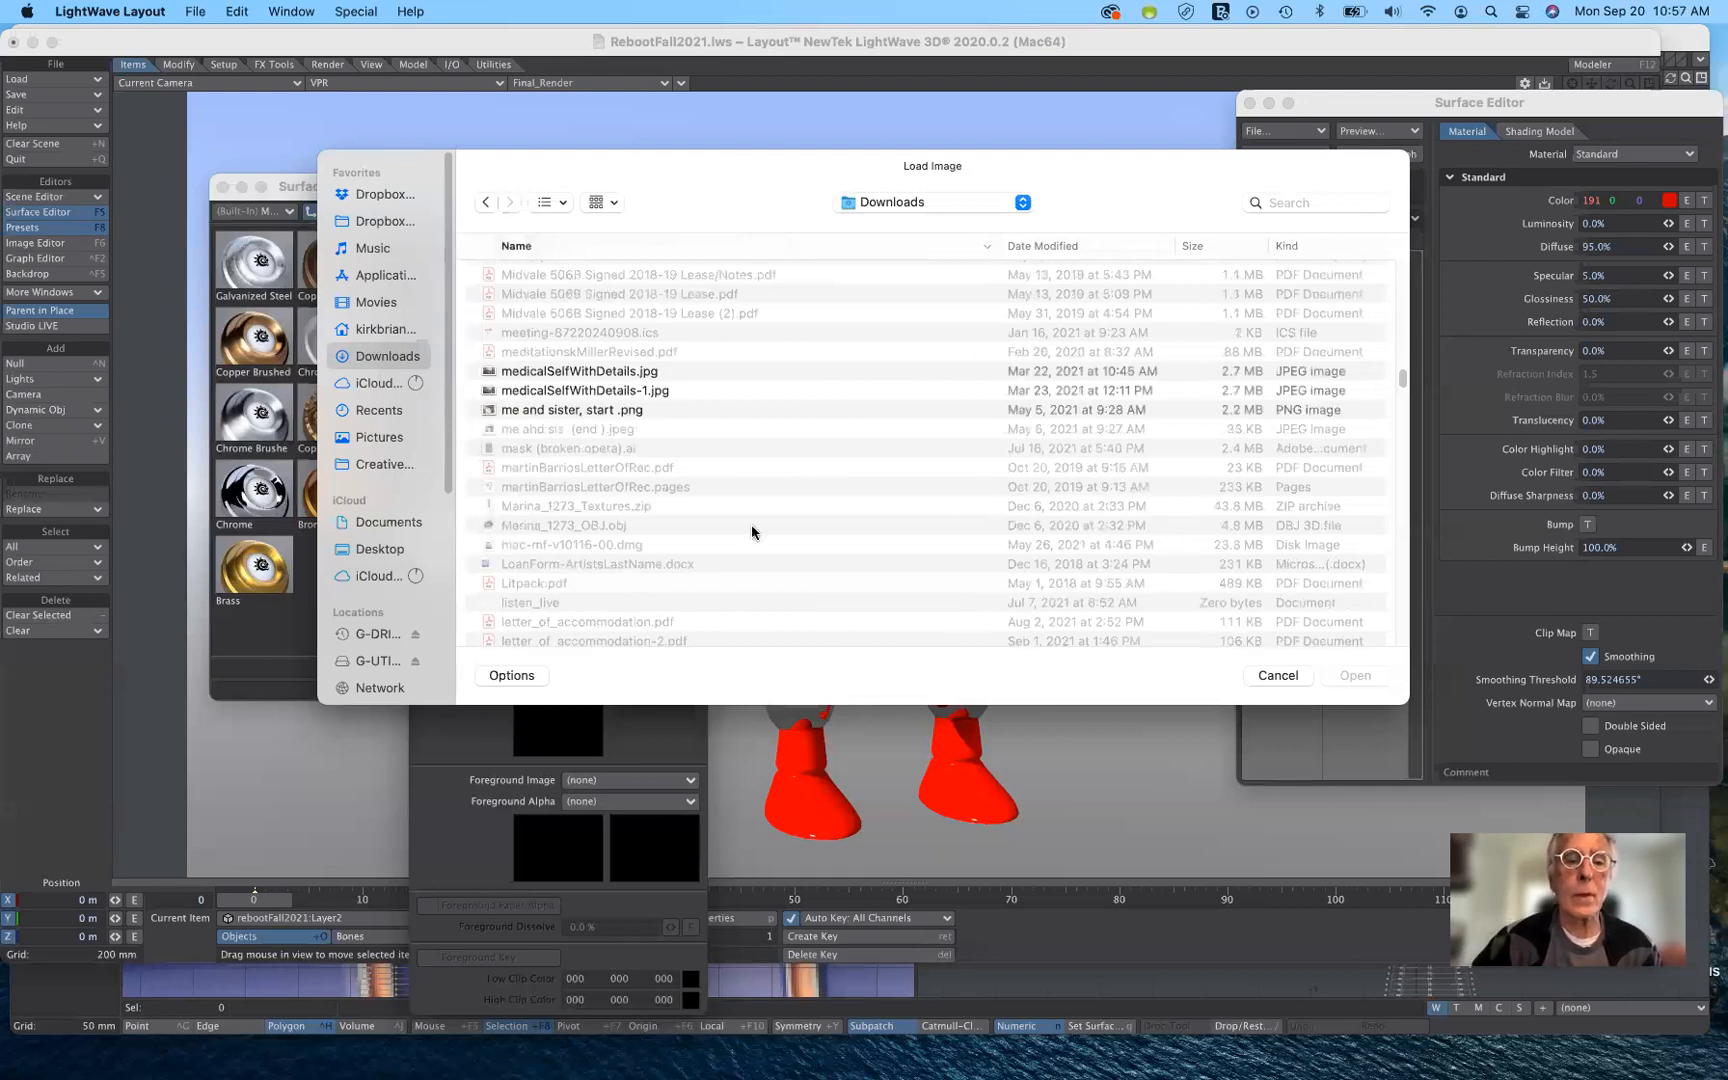
pyautogui.scroll(-1, 748, 526)
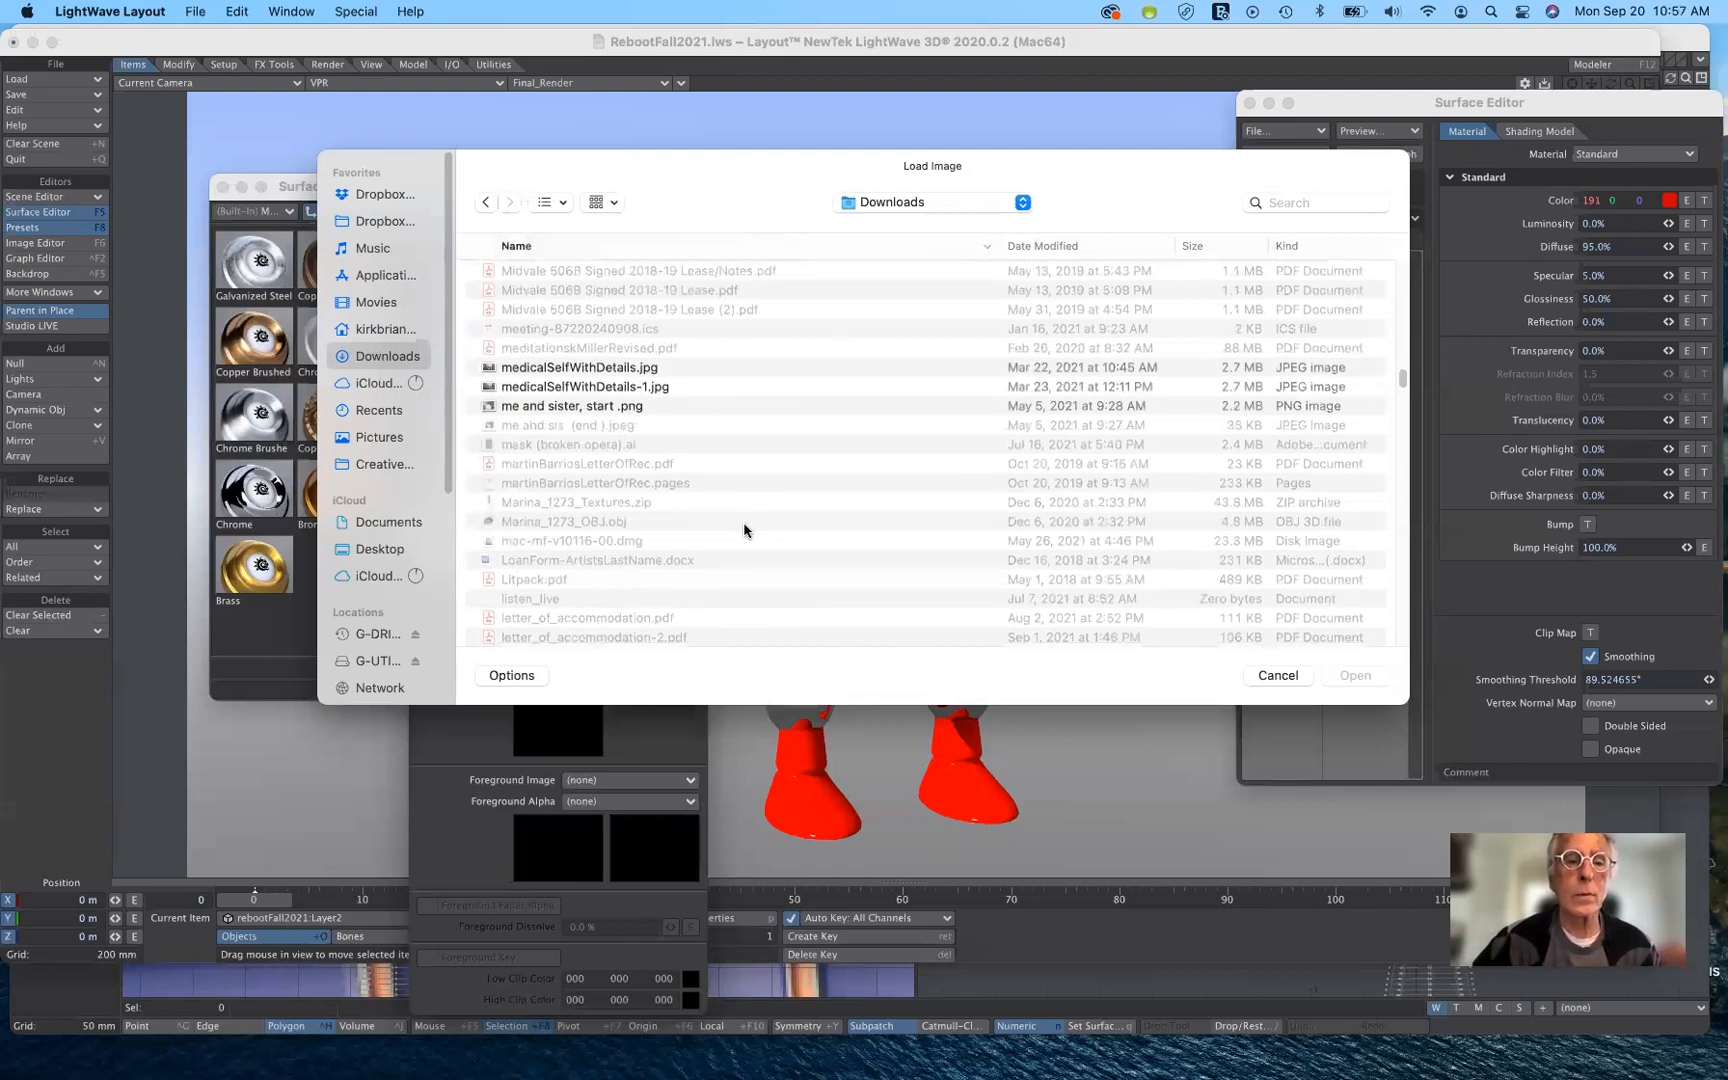
pyautogui.scroll(-5, 744, 530)
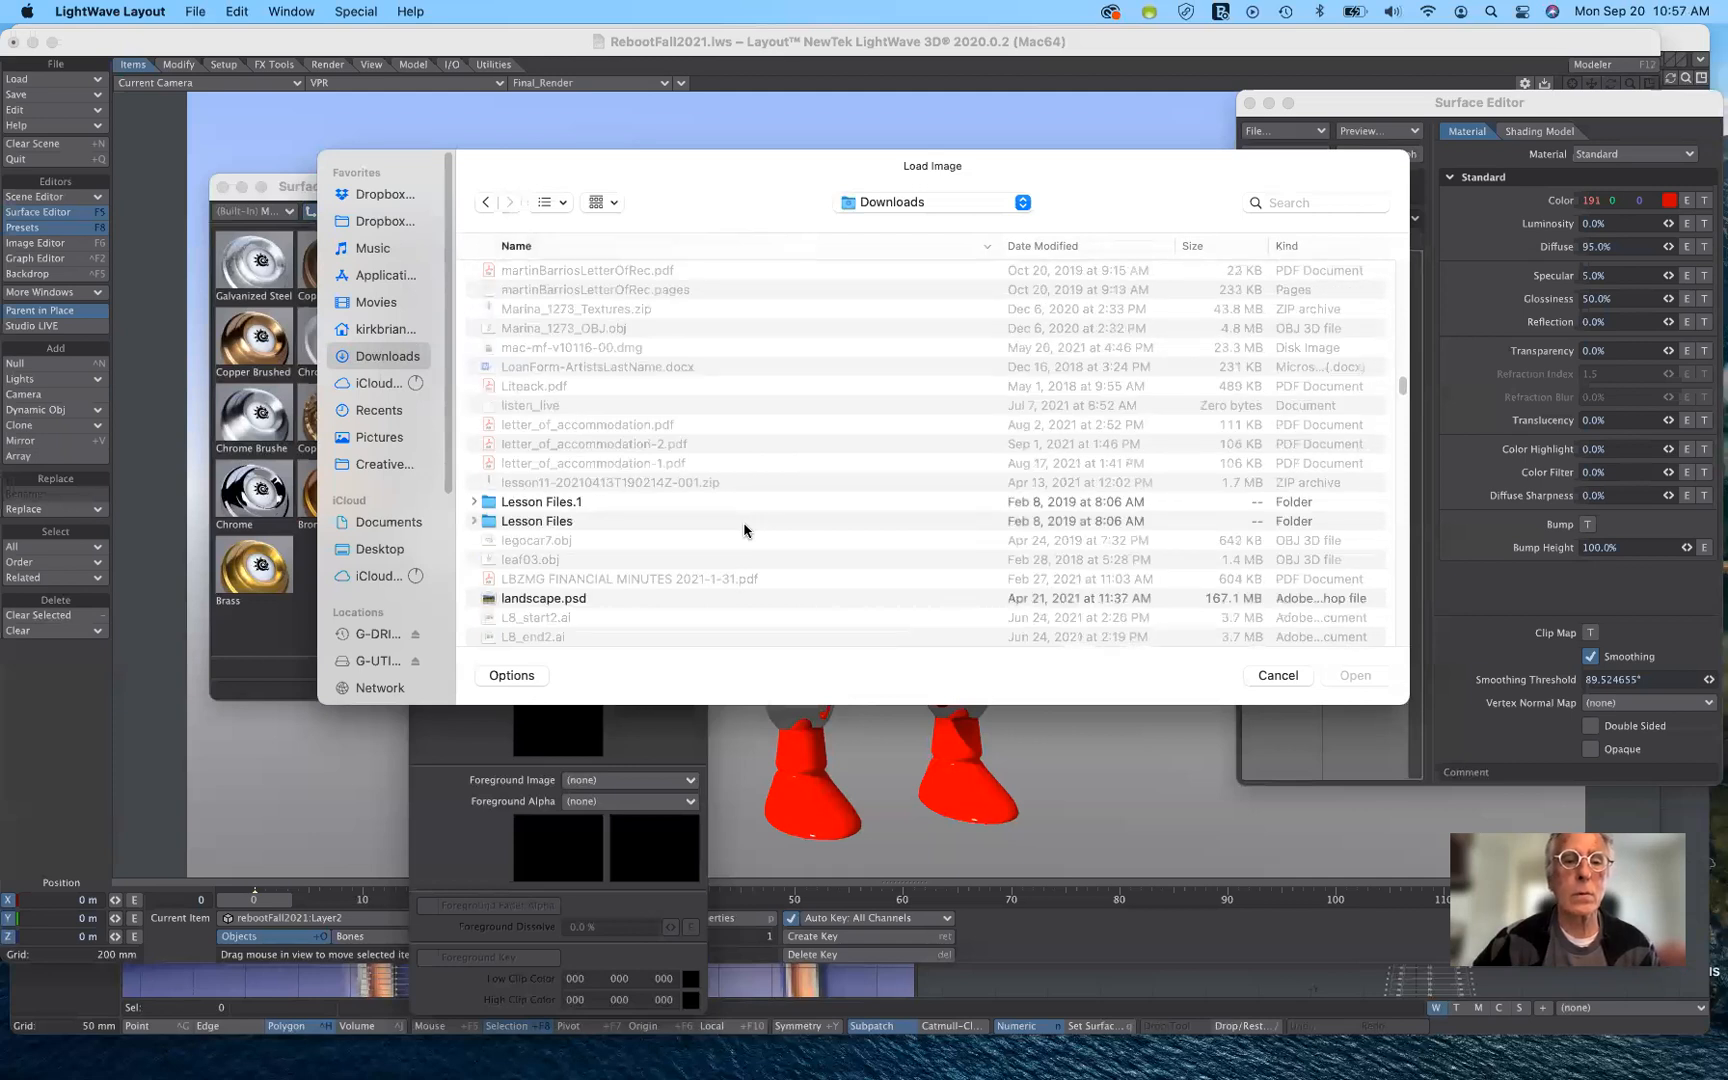
pyautogui.scroll(-3, 744, 530)
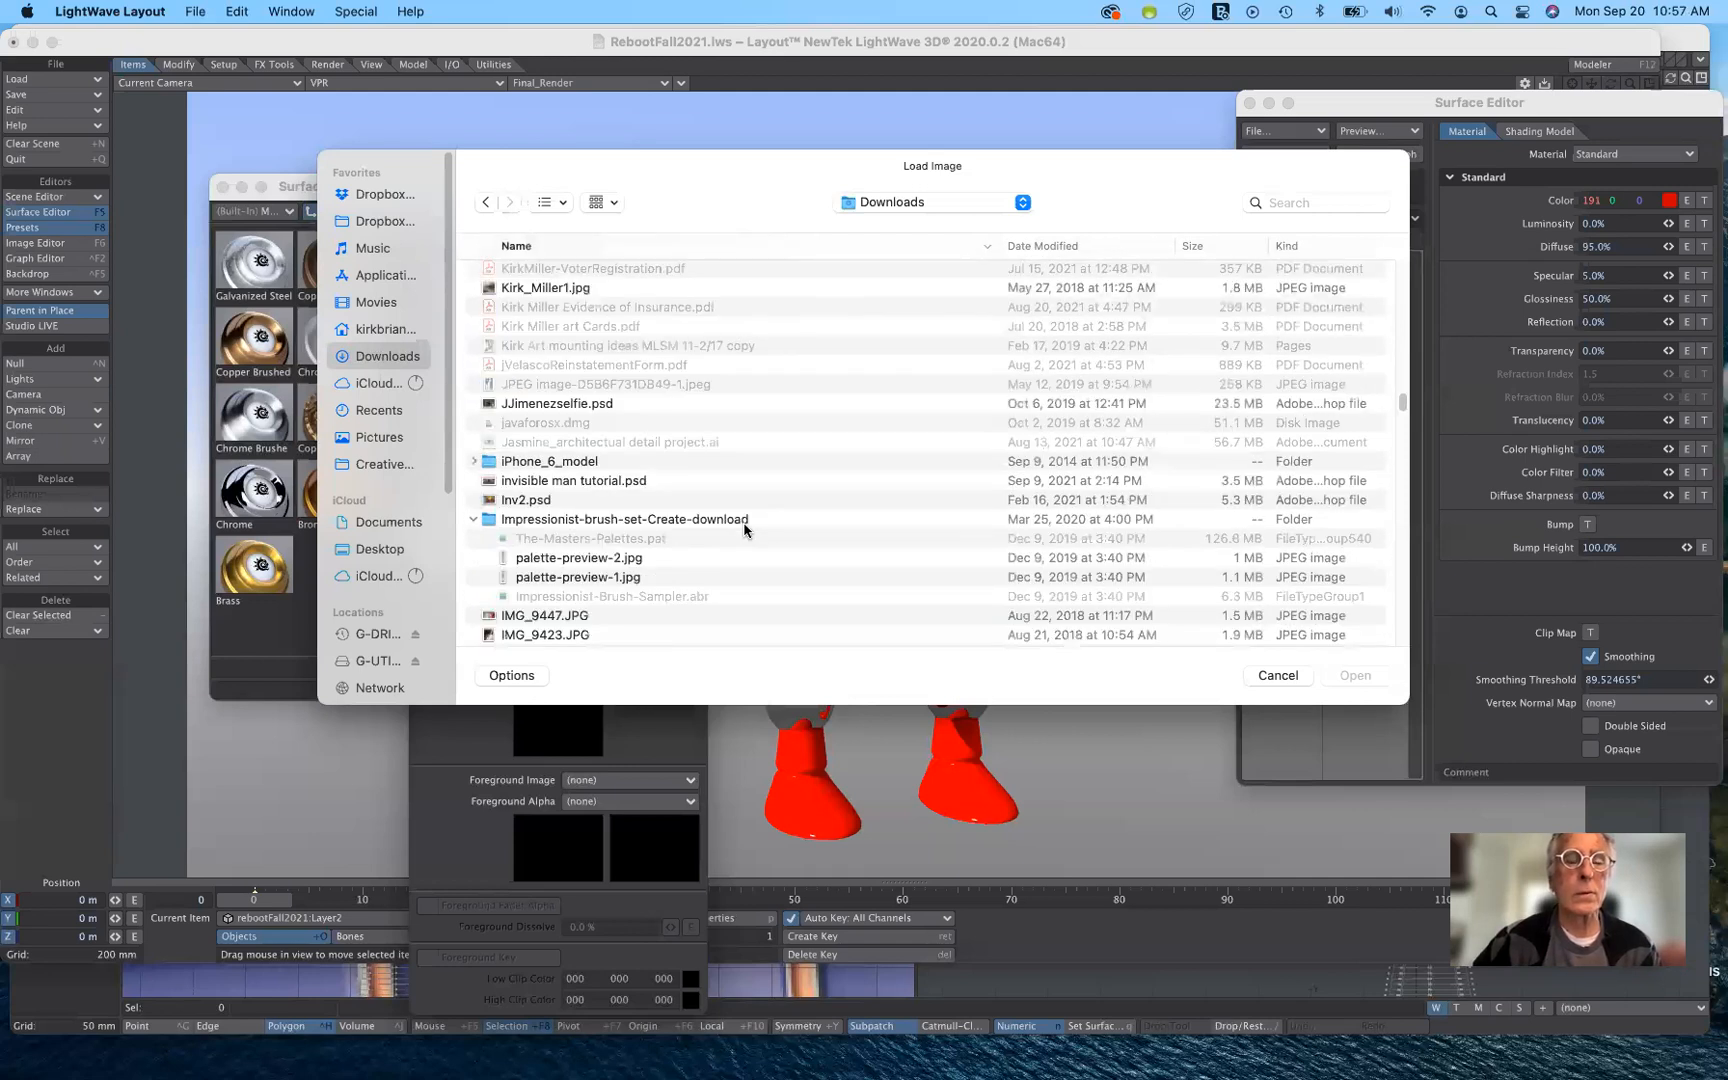
pyautogui.scroll(-2, 743, 529)
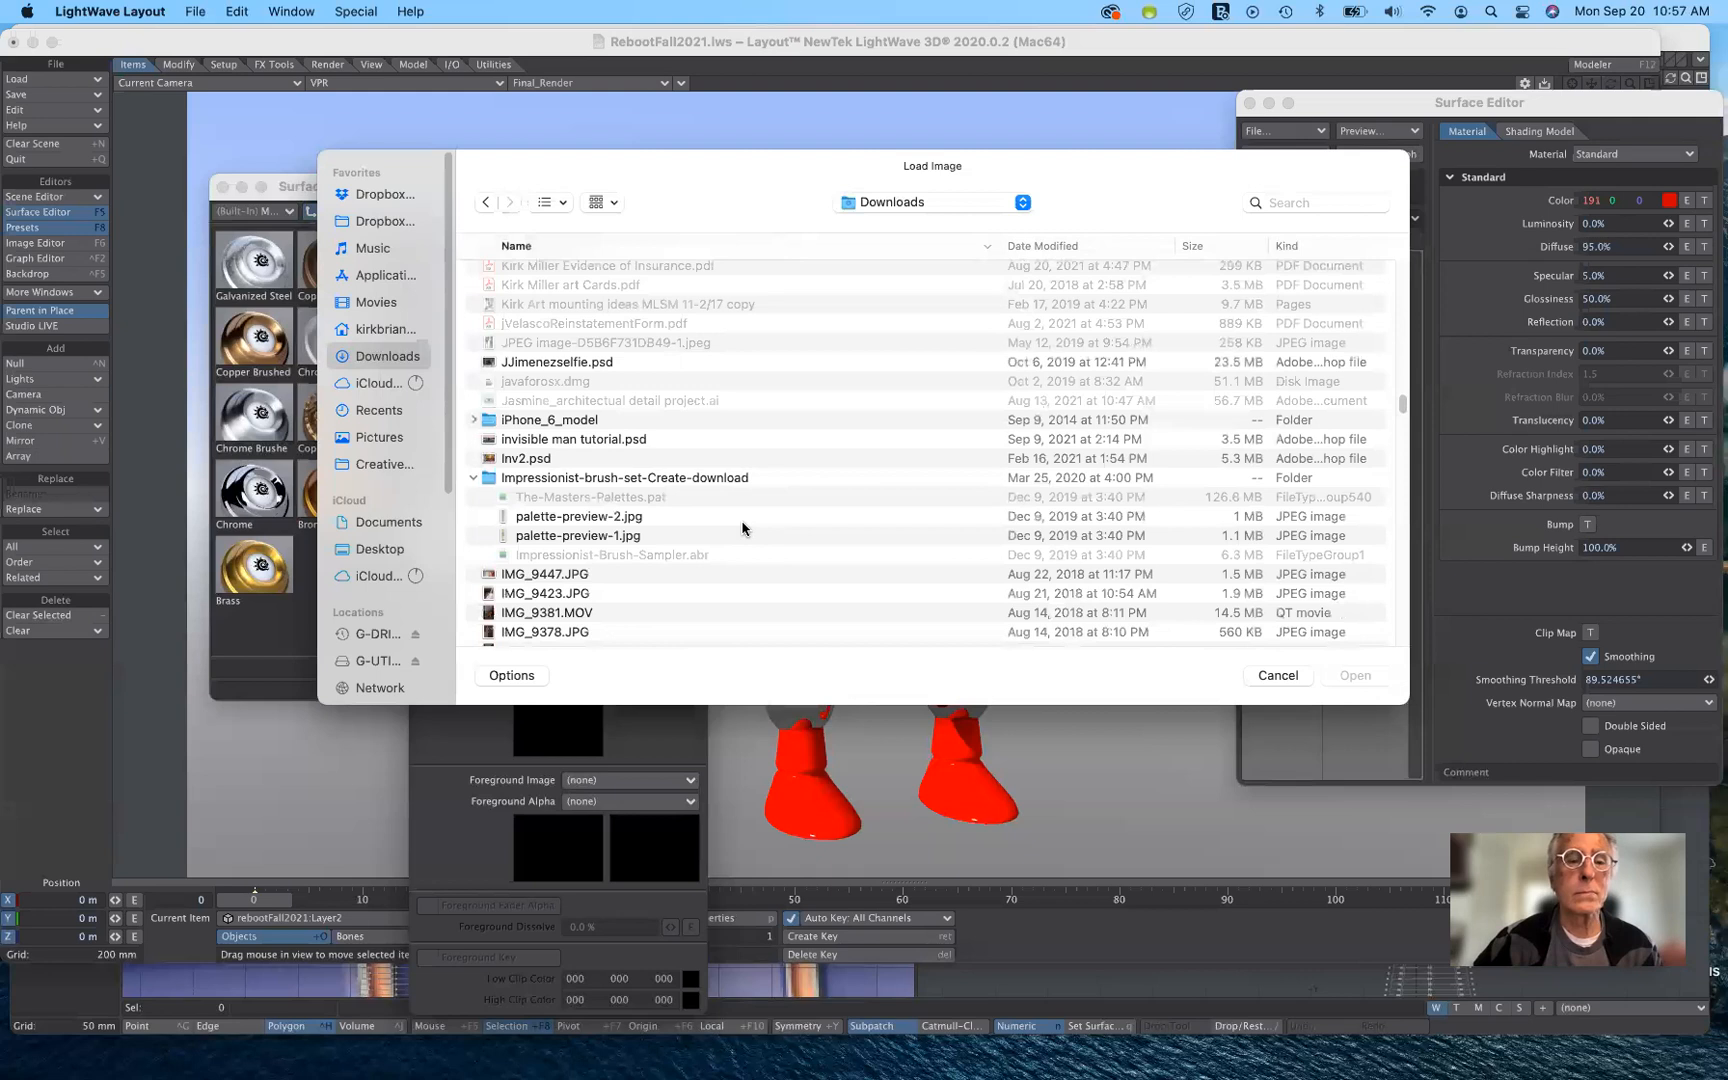
pyautogui.scroll(-1, 743, 529)
pyautogui.scroll(-2, 743, 529)
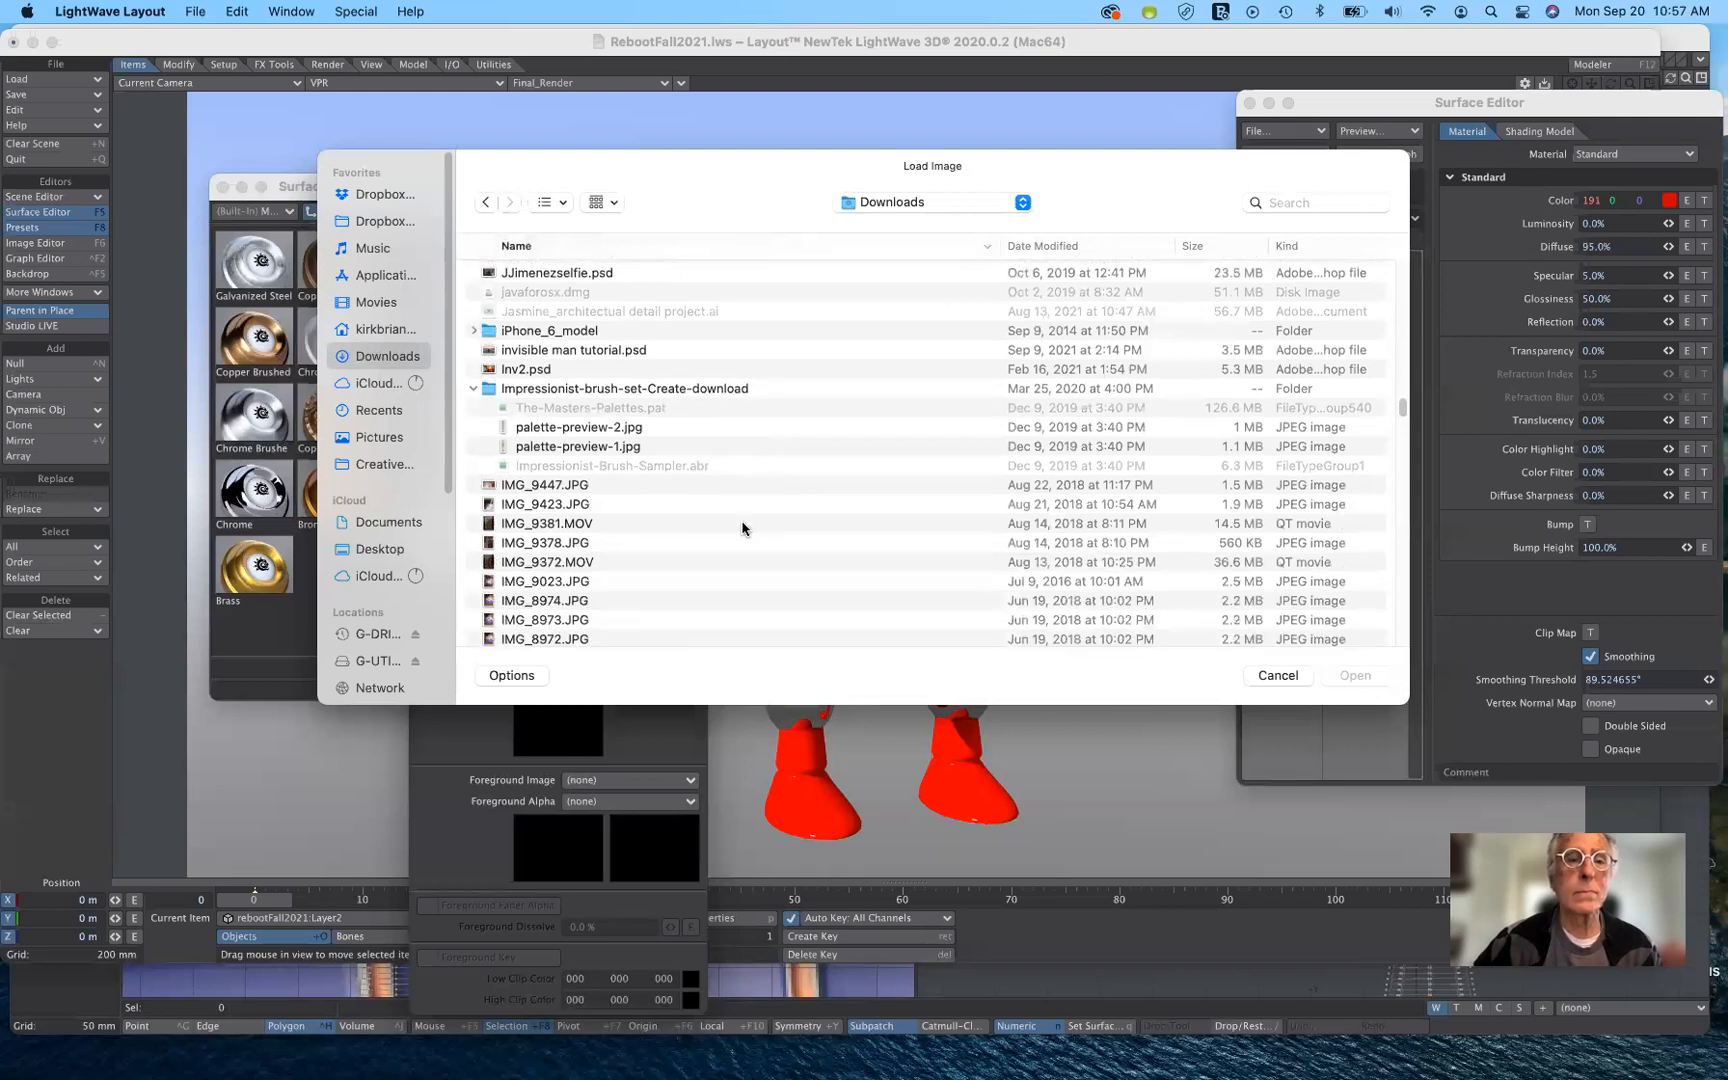
pyautogui.scroll(-4, 743, 529)
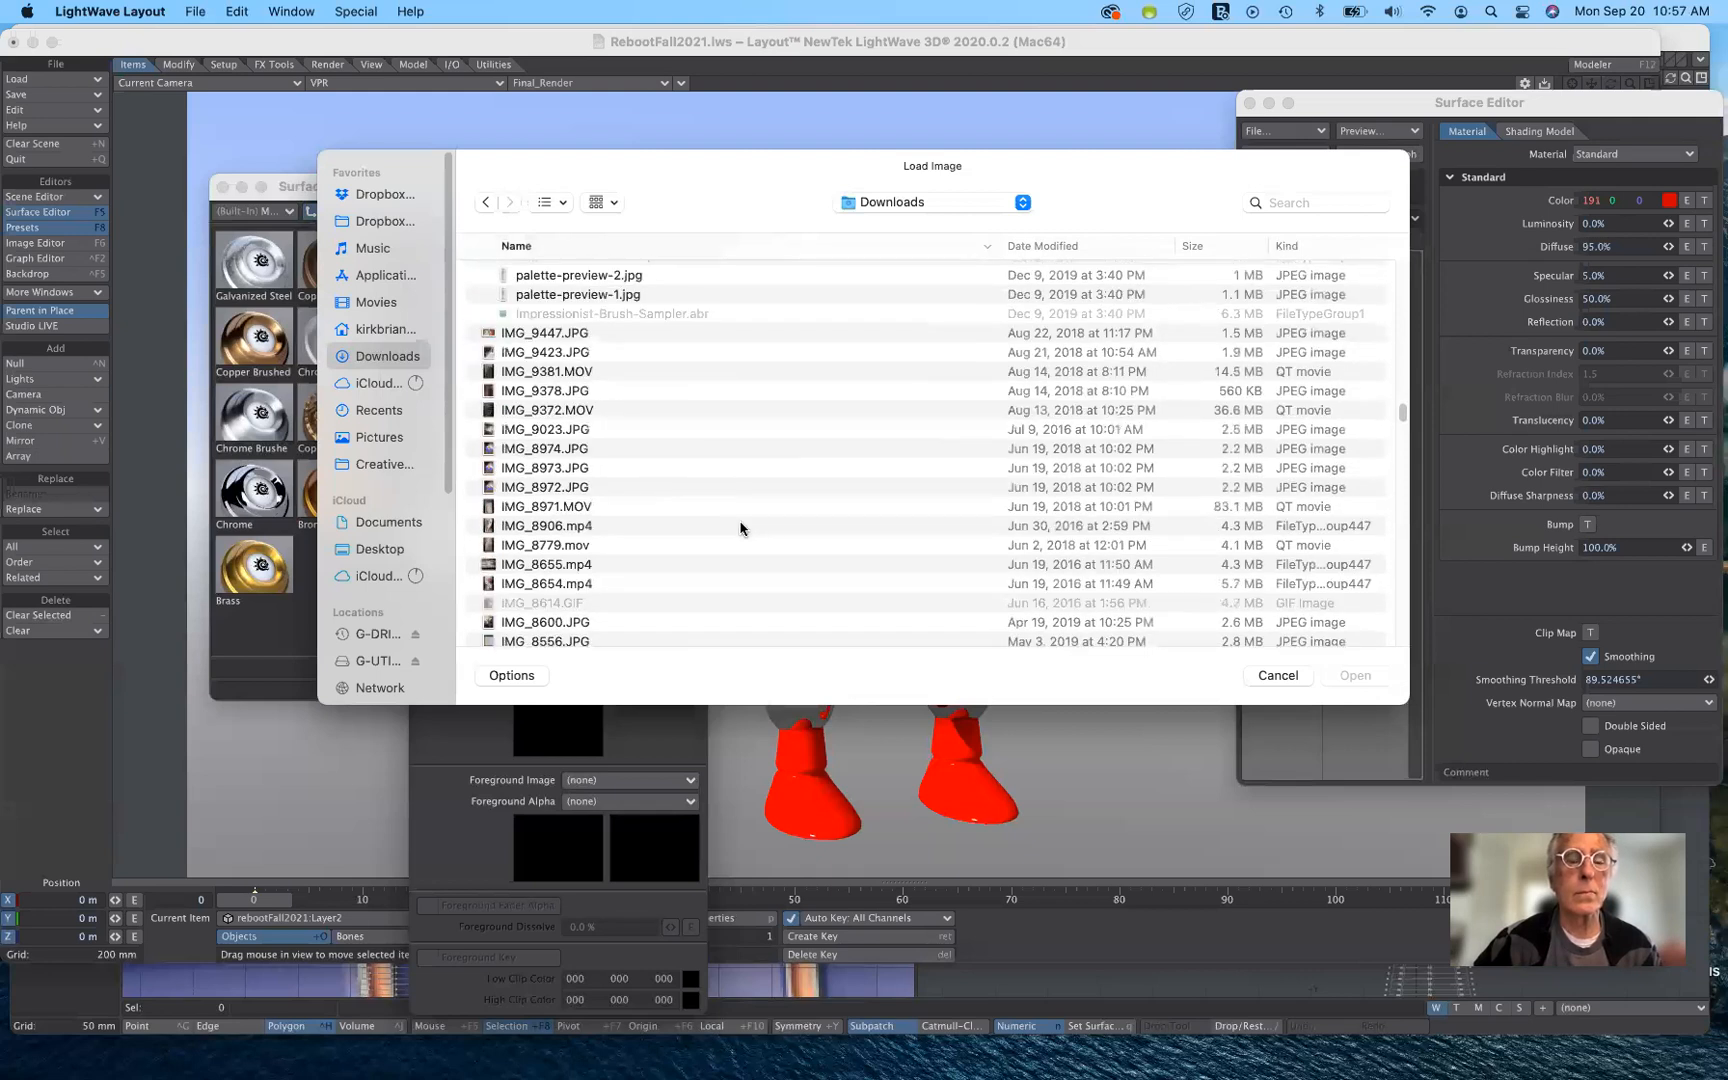
pyautogui.scroll(-5, 741, 527)
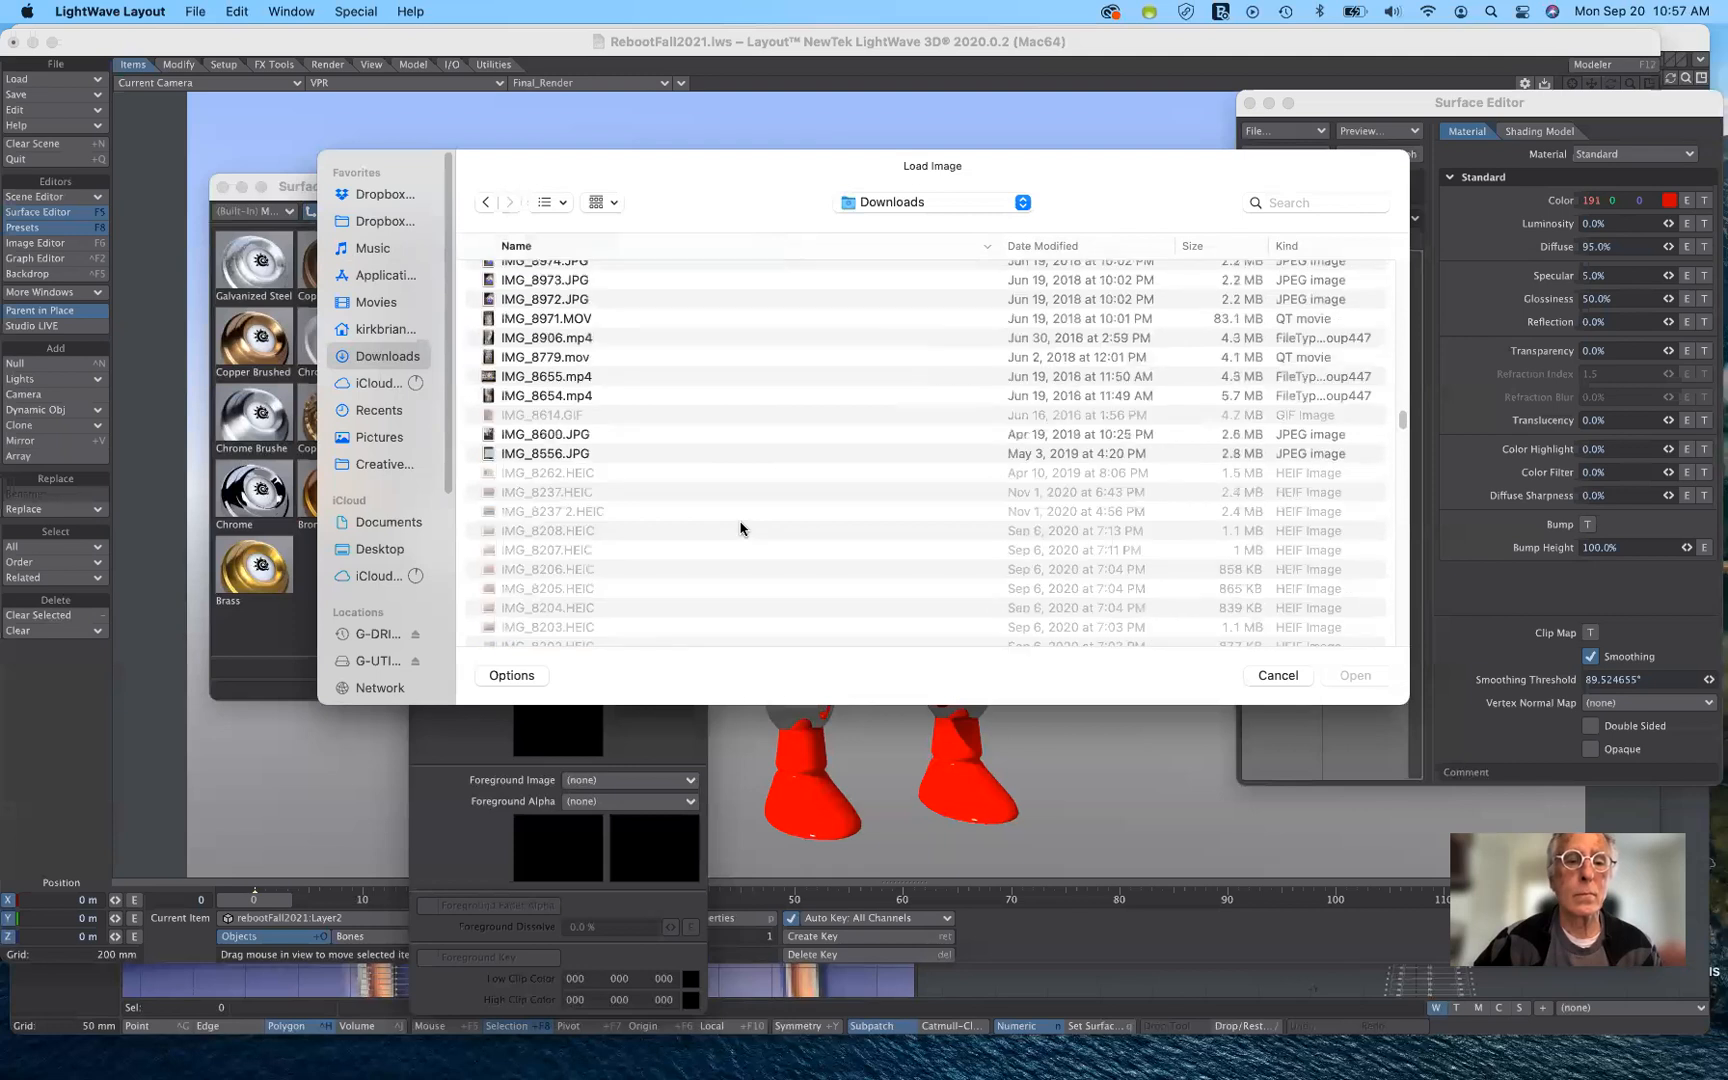
pyautogui.scroll(-5, 741, 528)
pyautogui.scroll(-5, 741, 528)
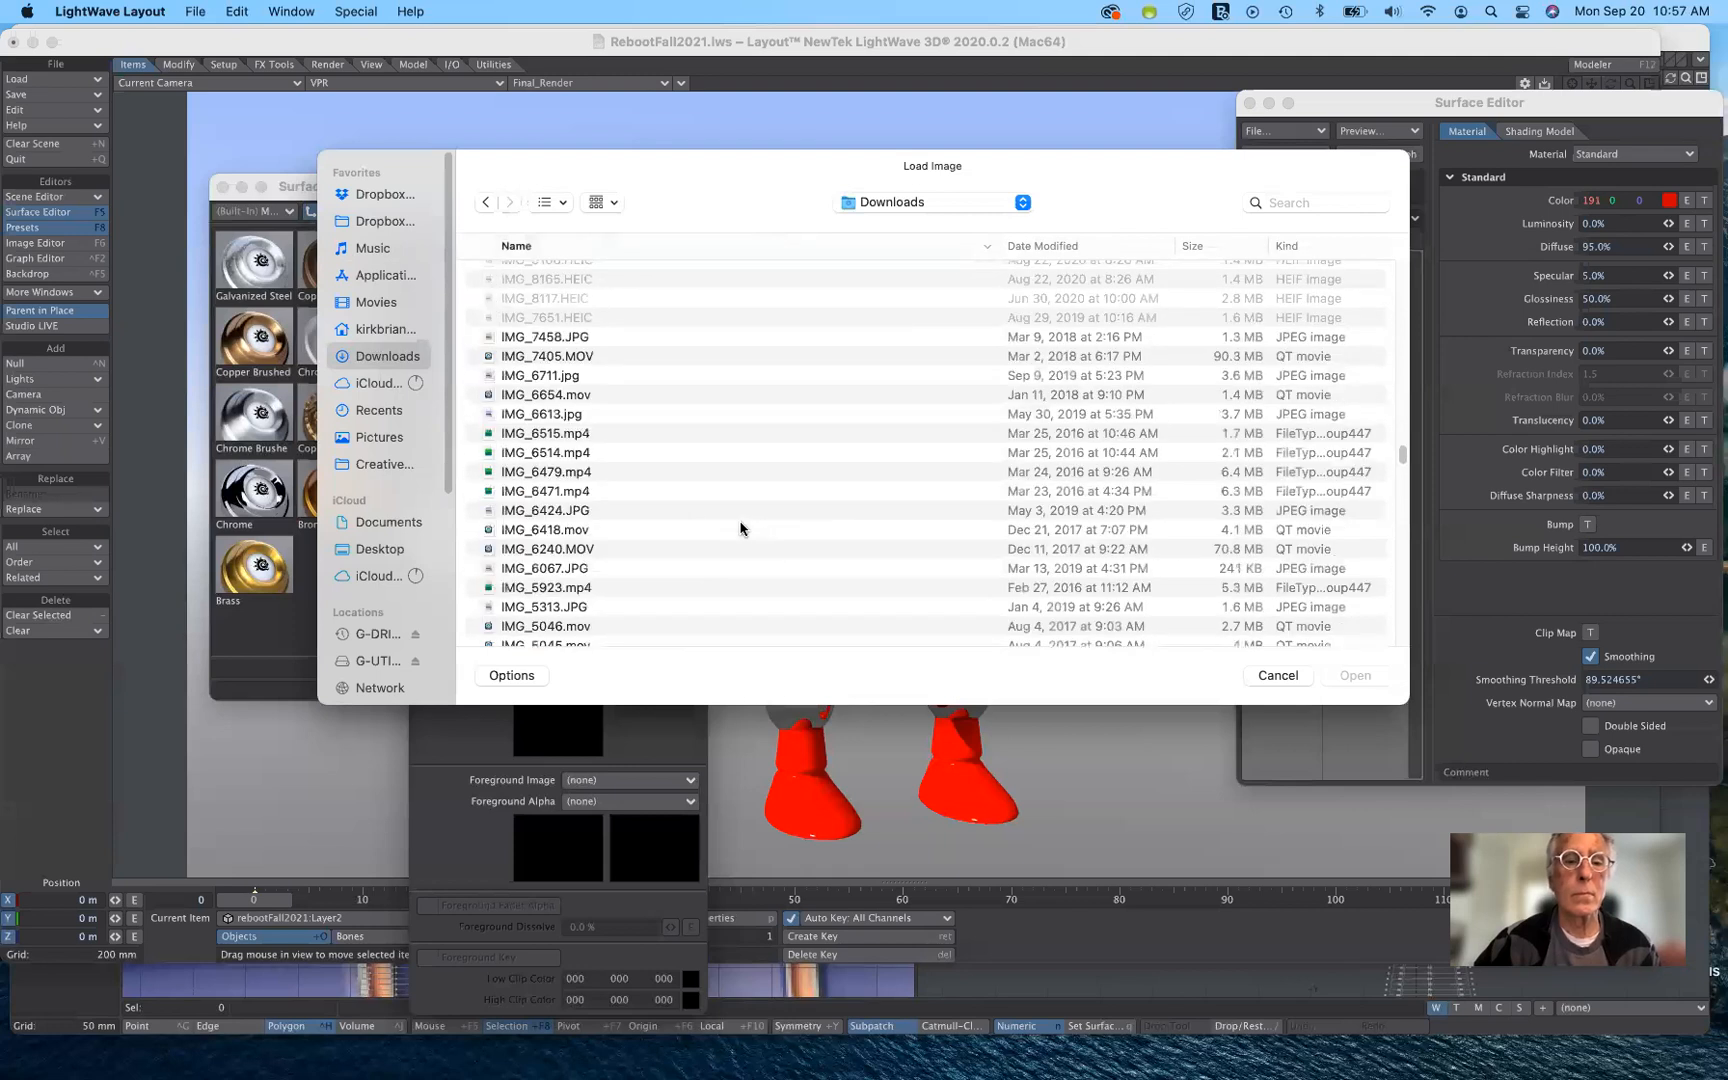
pyautogui.scroll(-5, 741, 528)
pyautogui.scroll(-5, 741, 528)
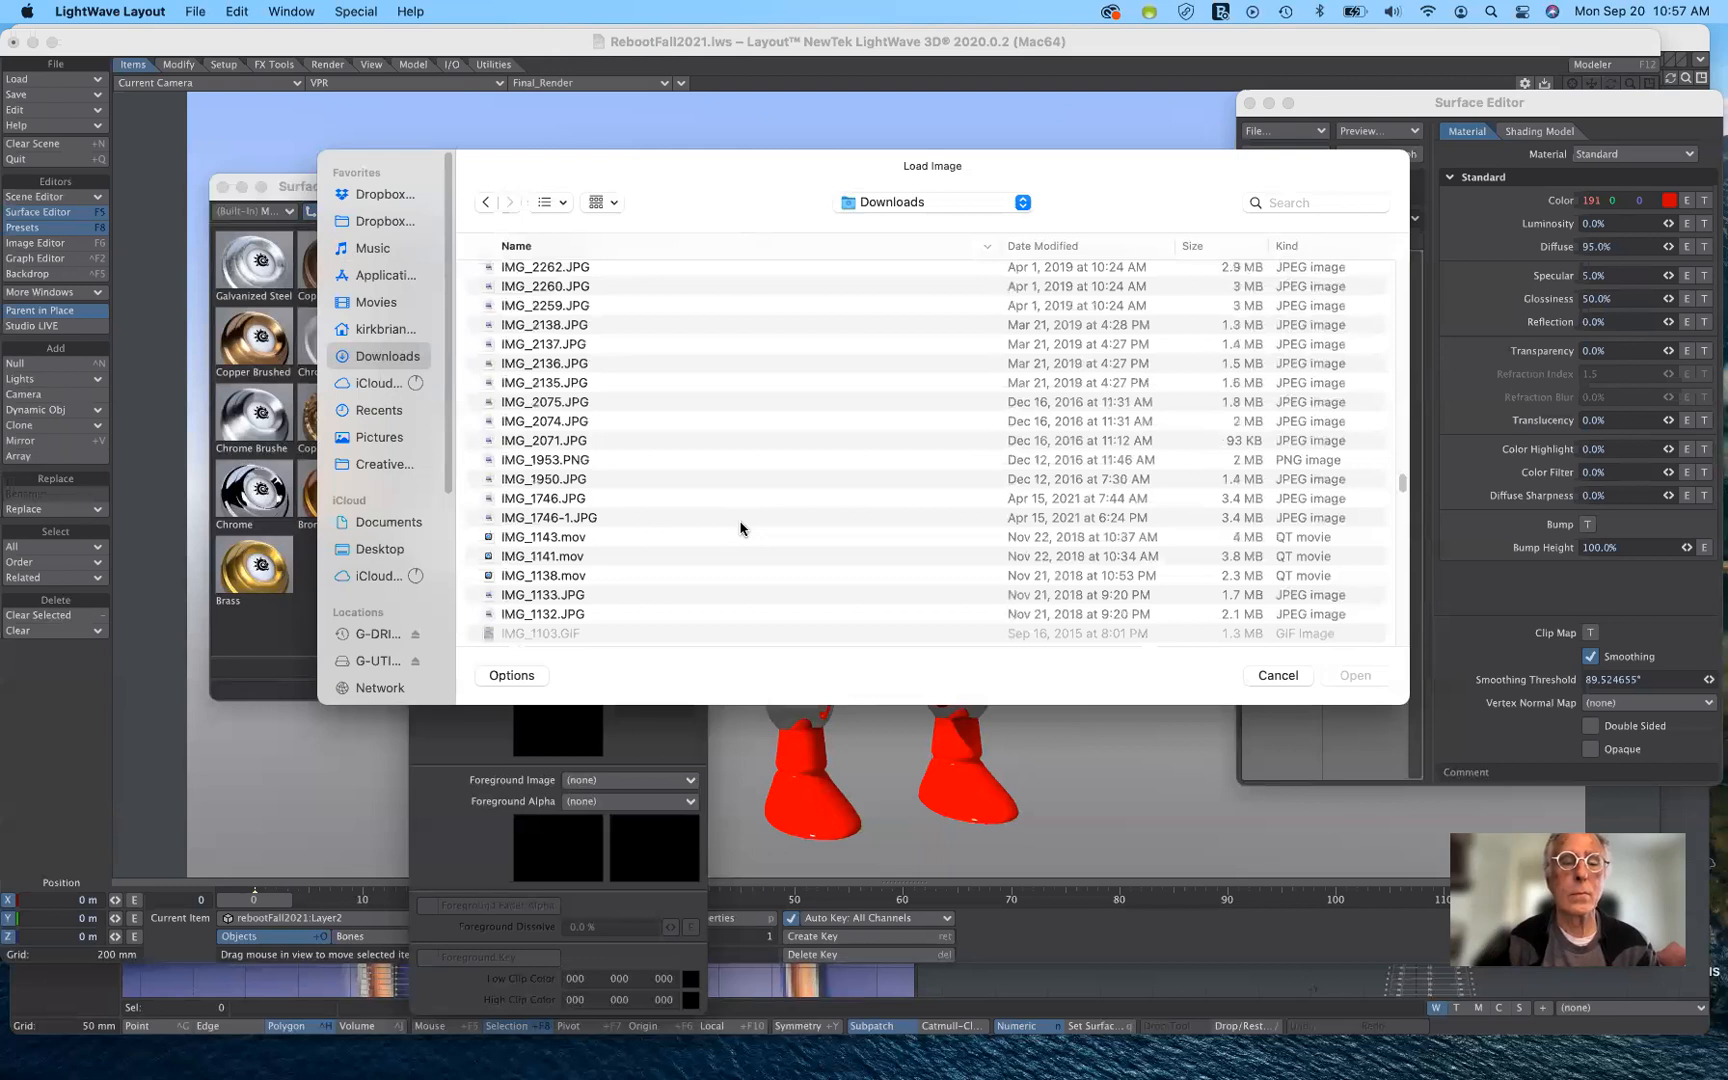
pyautogui.scroll(-5, 1107, 336)
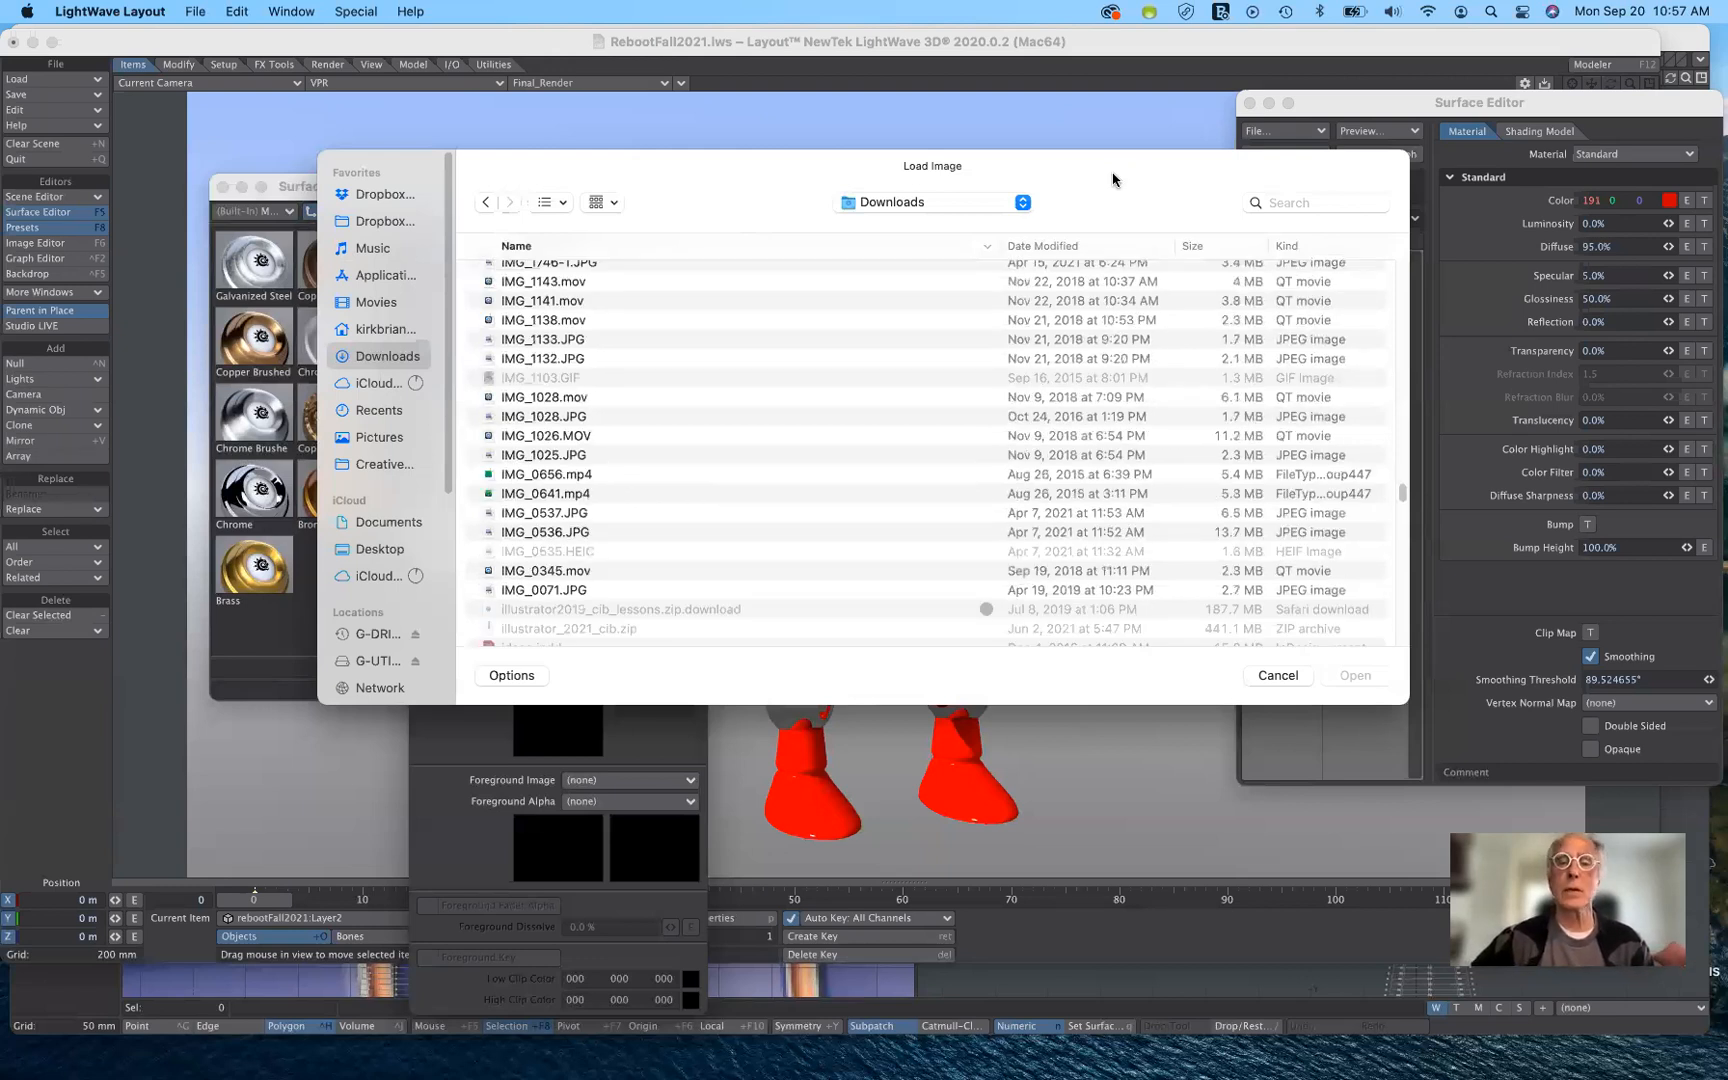
pyautogui.moveTo(1123, 159); pyautogui.dragTo(1104, 175)
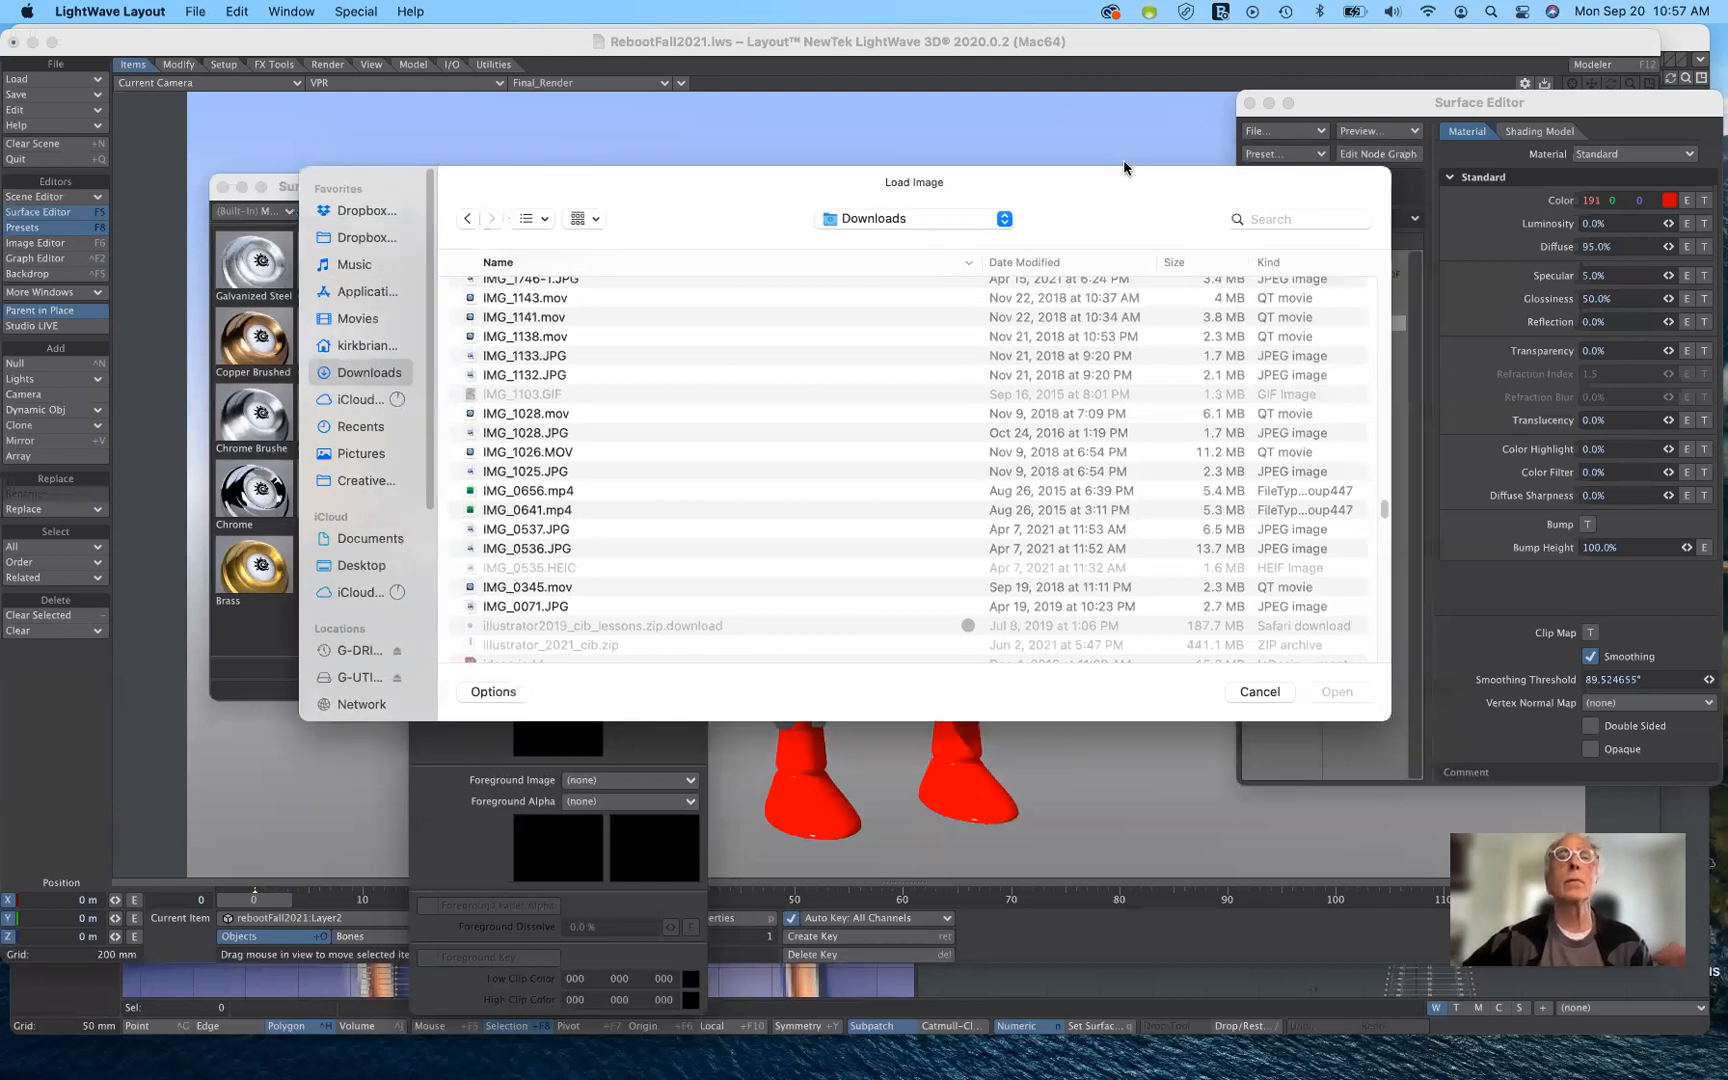
pyautogui.press('Escape')
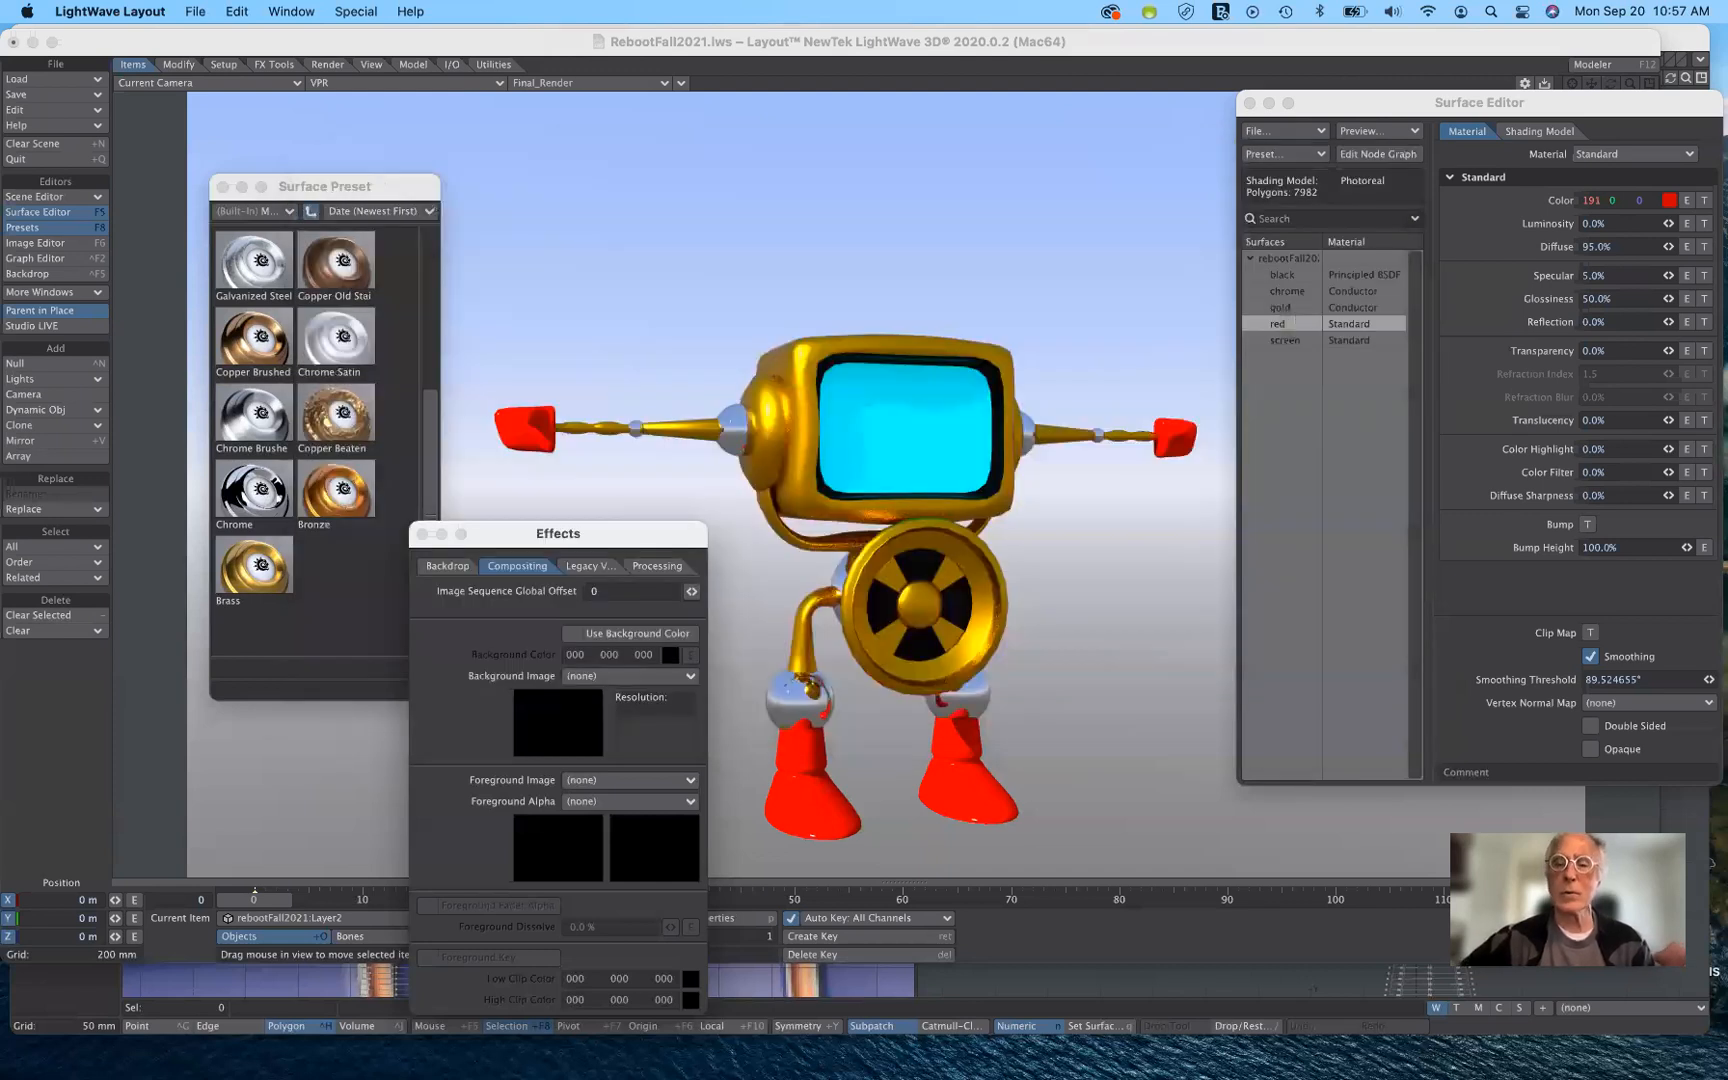